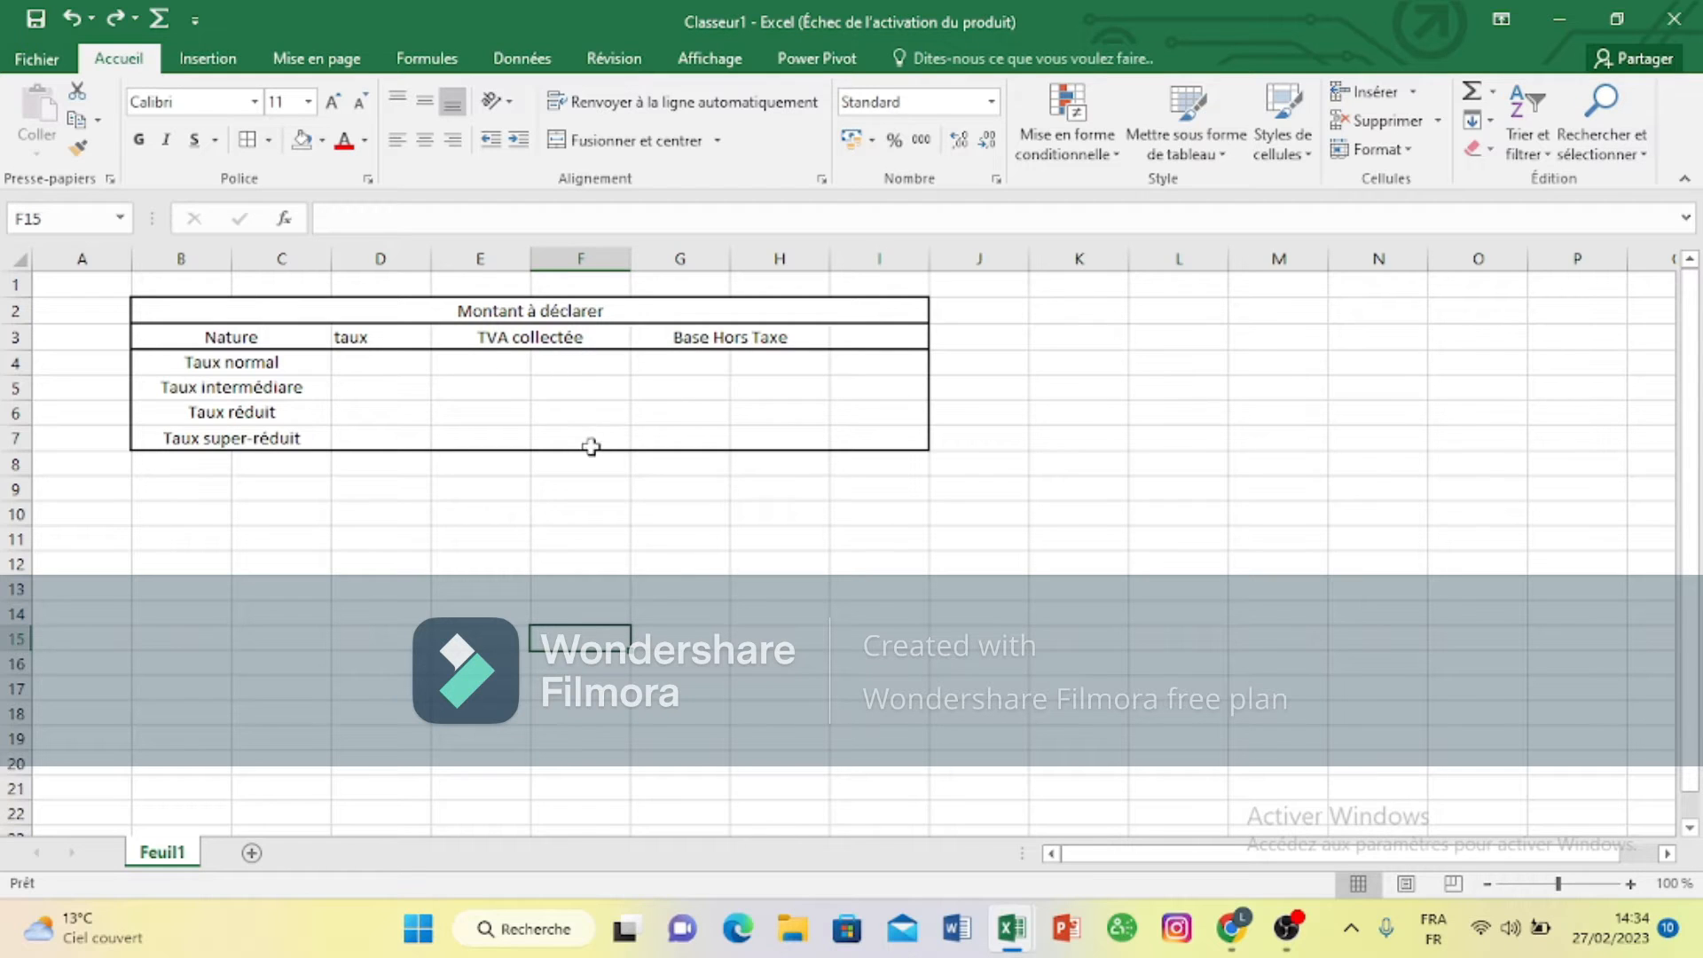
# Step: Format the taux cells D4:D7 as percentages and centre them horizontally and vertically
pyautogui.click(408, 364)
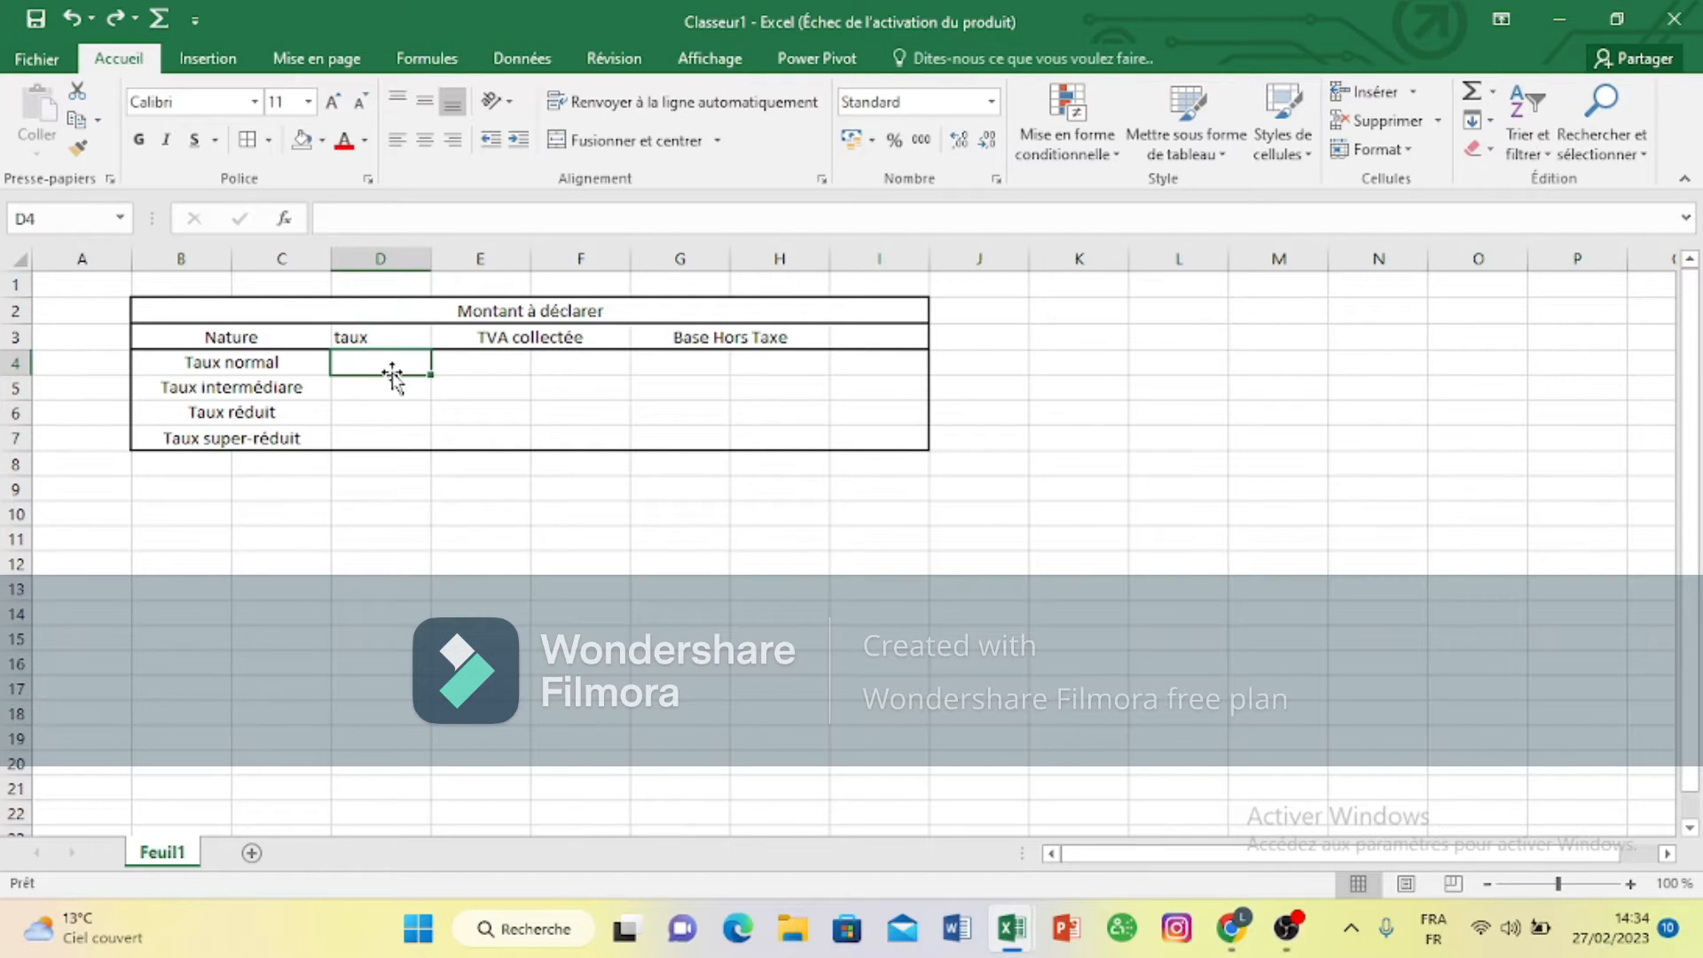
pyautogui.click(535, 413)
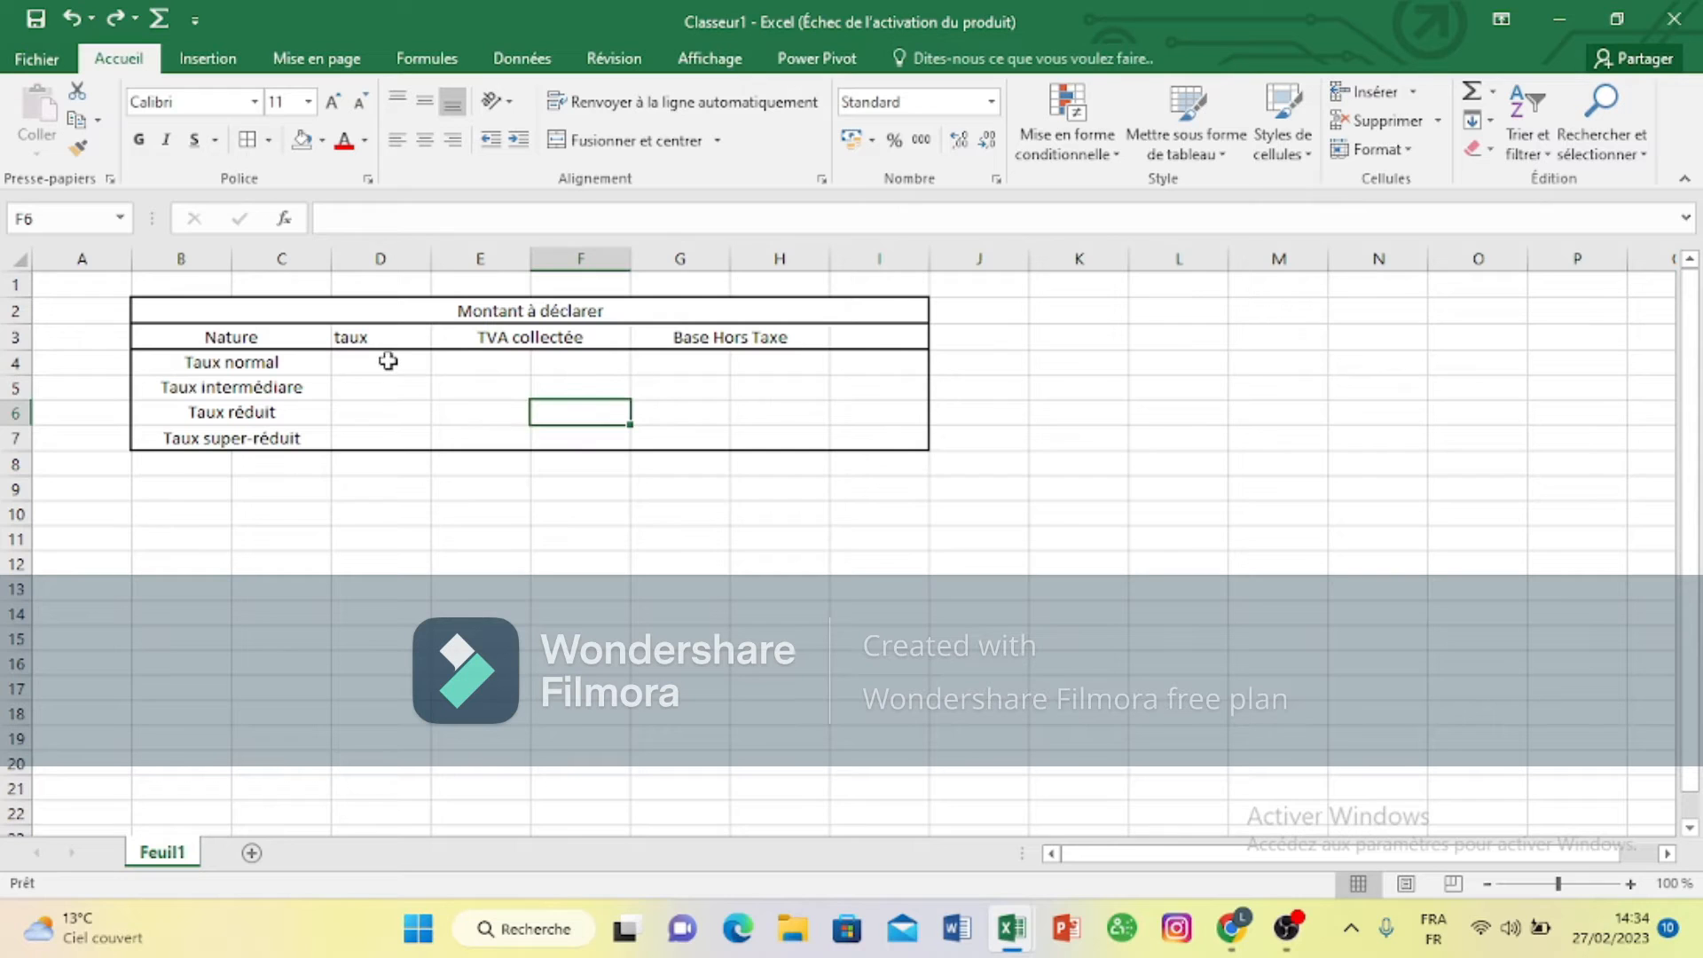
pyautogui.moveTo(387, 362); pyautogui.dragTo(395, 437)
pyautogui.click(394, 436)
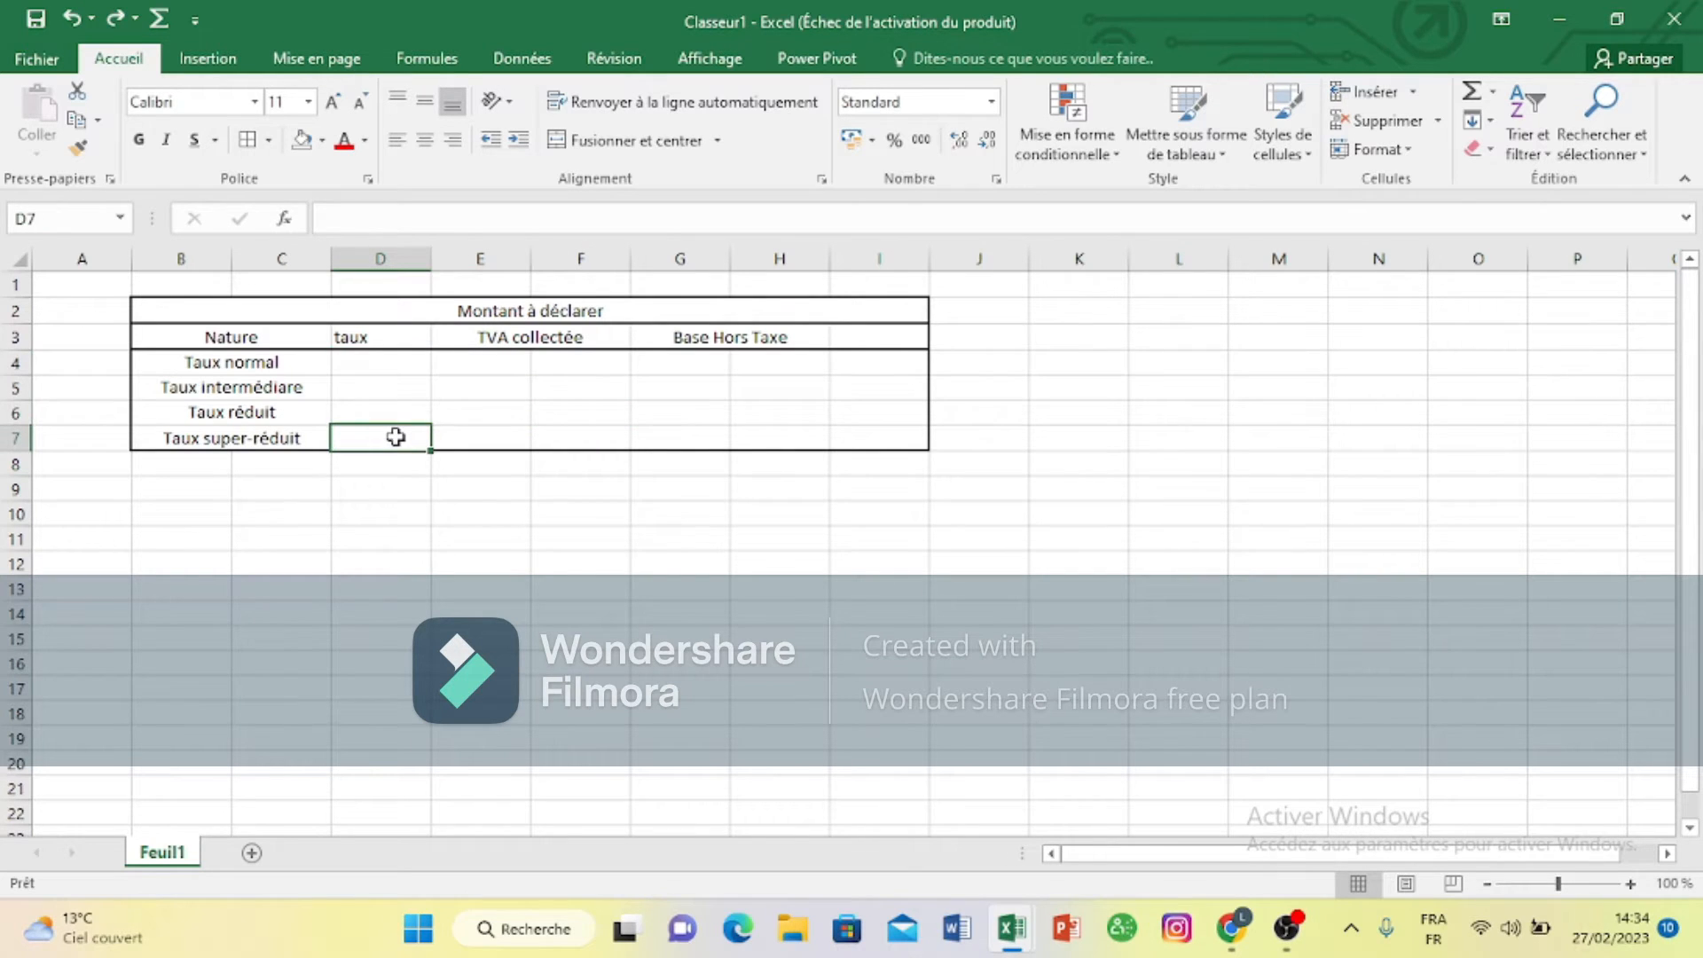
pyautogui.moveTo(394, 362); pyautogui.dragTo(413, 442)
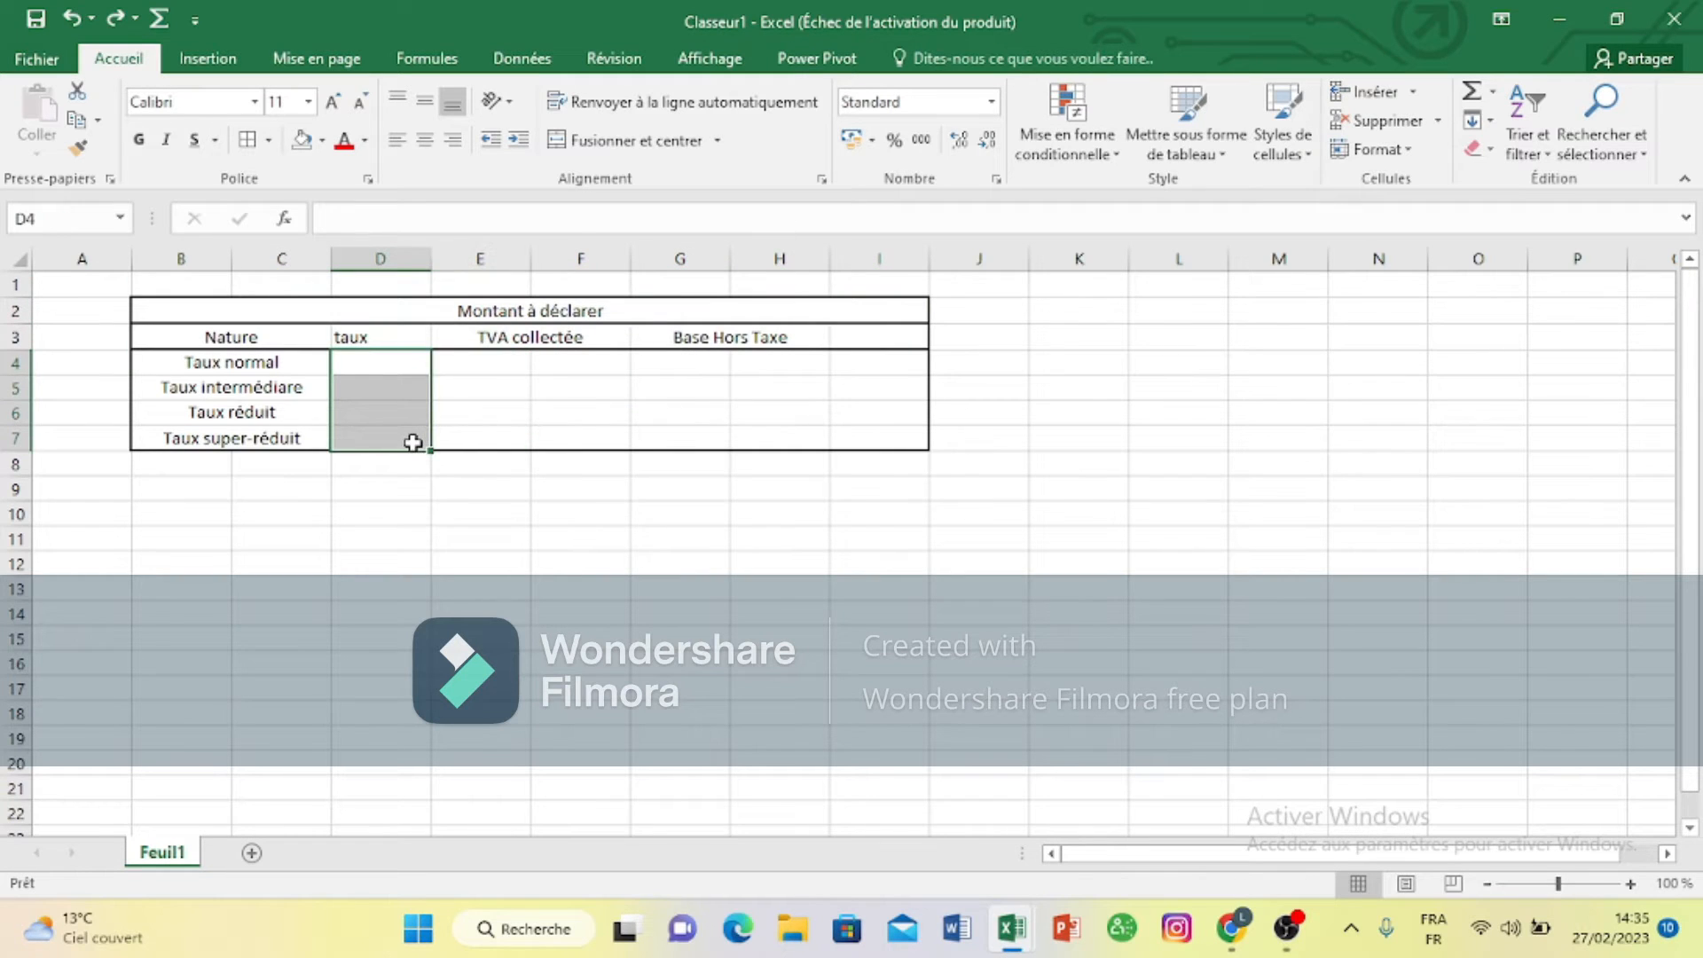
pyautogui.click(896, 147)
pyautogui.click(425, 140)
pyautogui.click(425, 101)
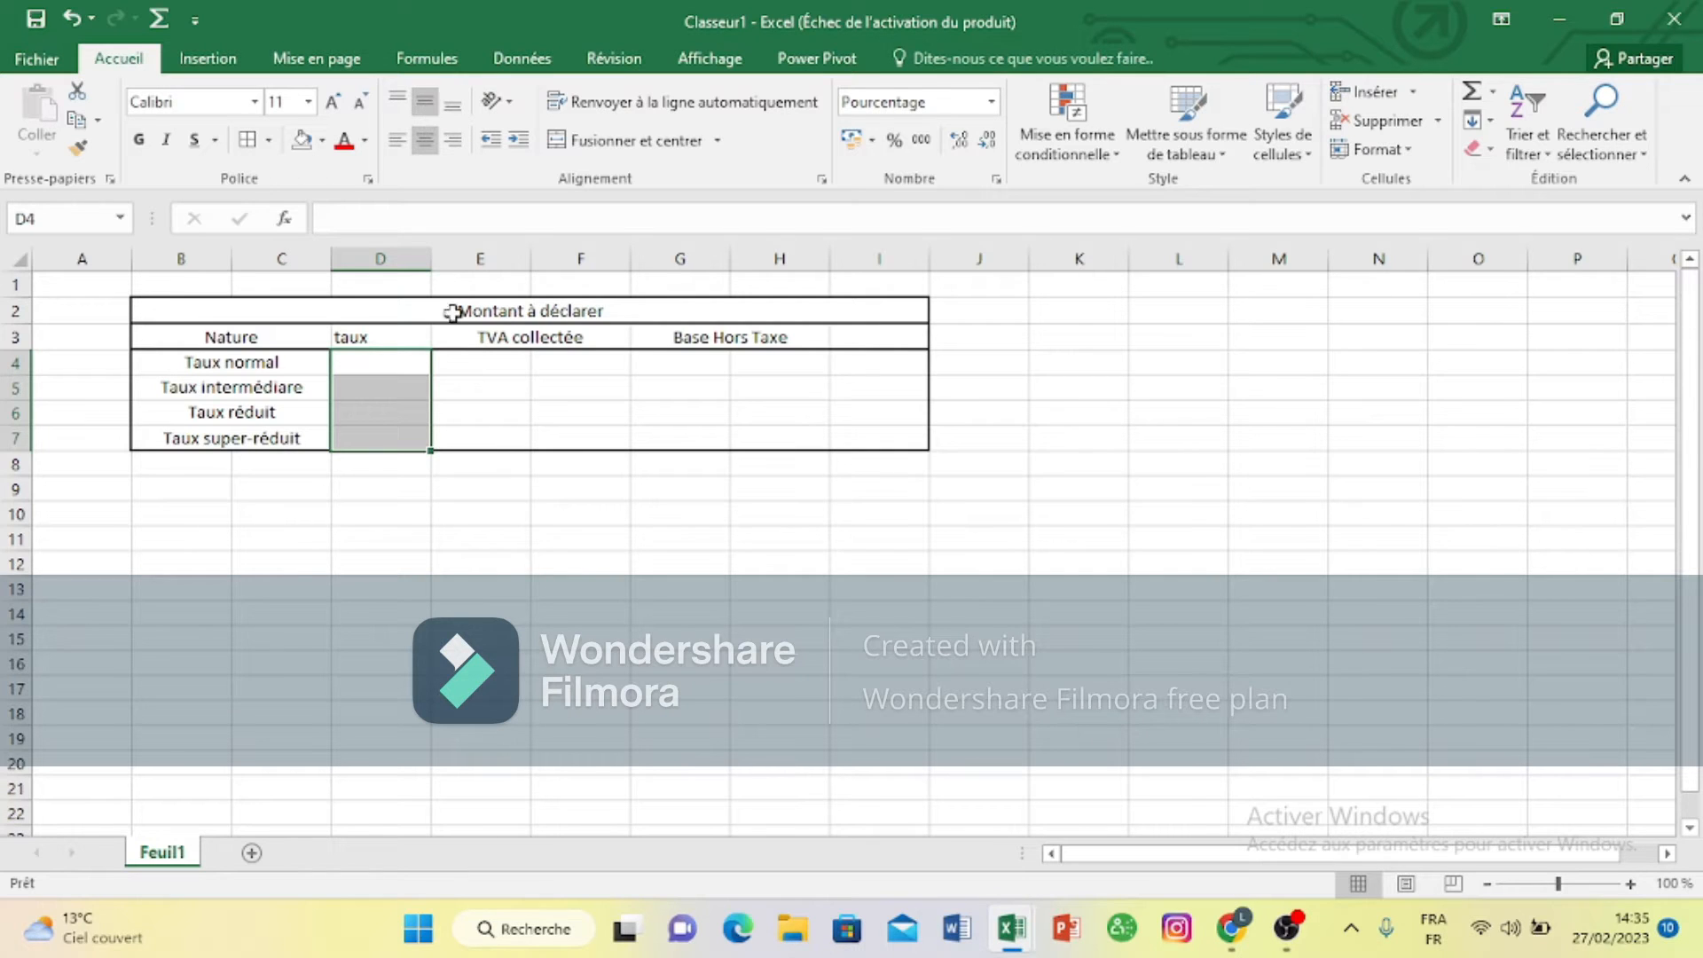
pyautogui.click(547, 414)
# Step: Enter the VAT rates in the taux column: 20% normal, 14% intermédiaire, 10% réduit and 7% super-réduit
pyautogui.click(403, 369)
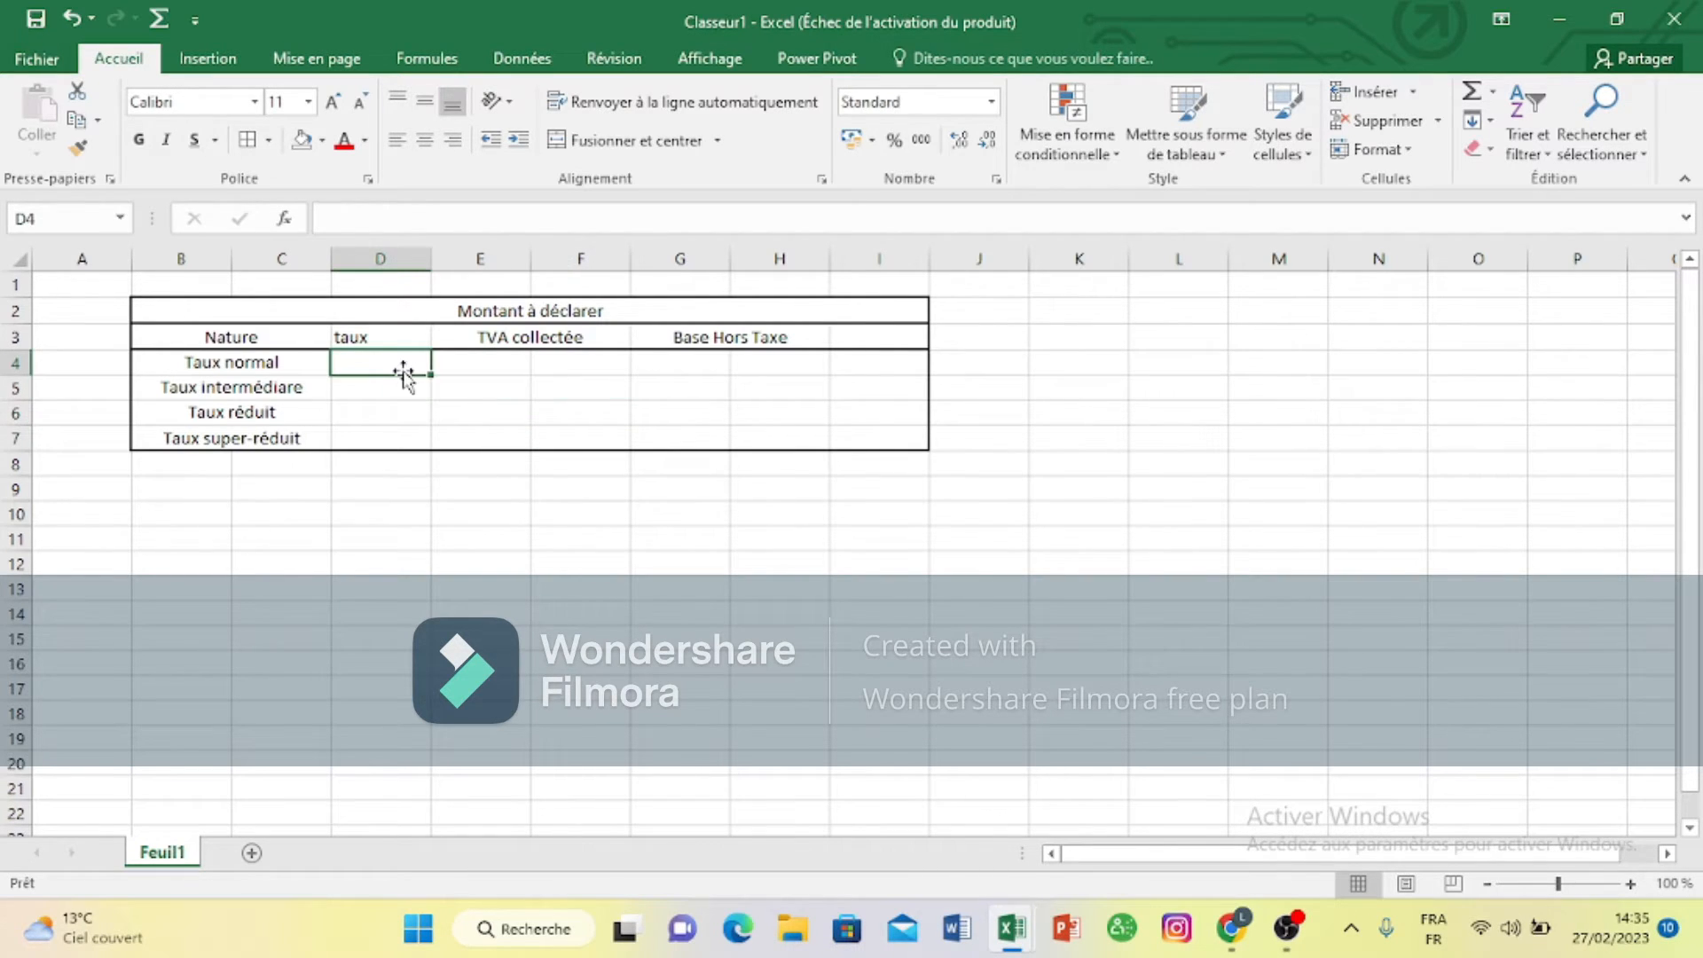
pyautogui.write('20')
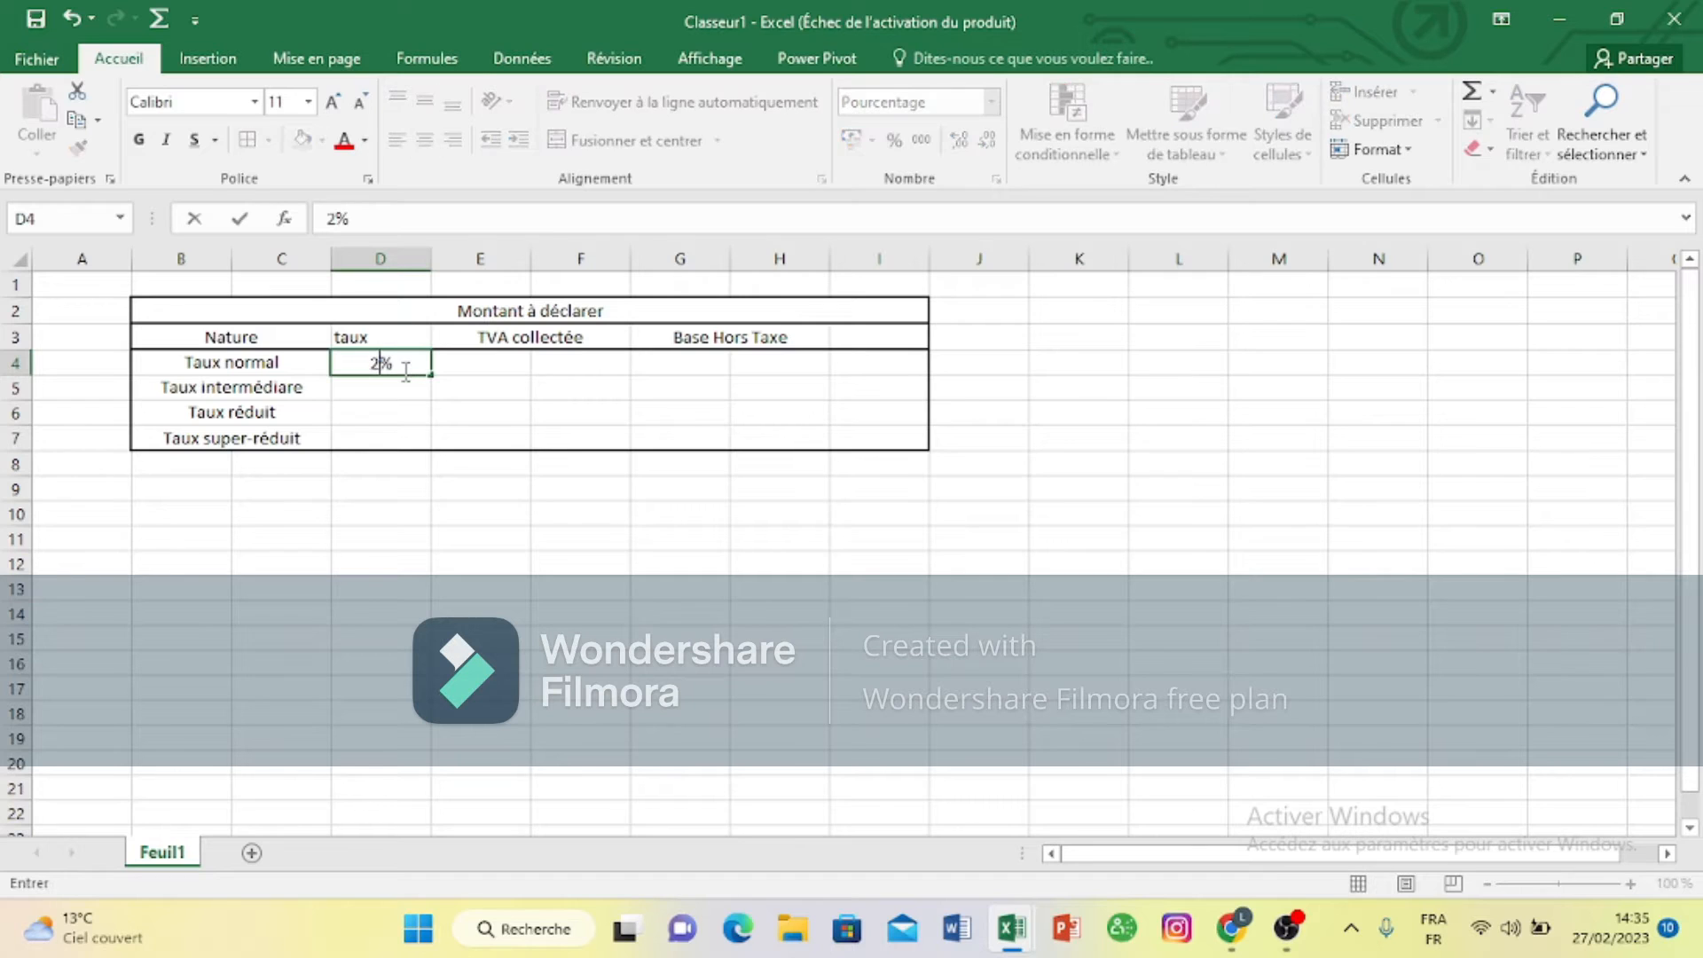
pyautogui.click(401, 405)
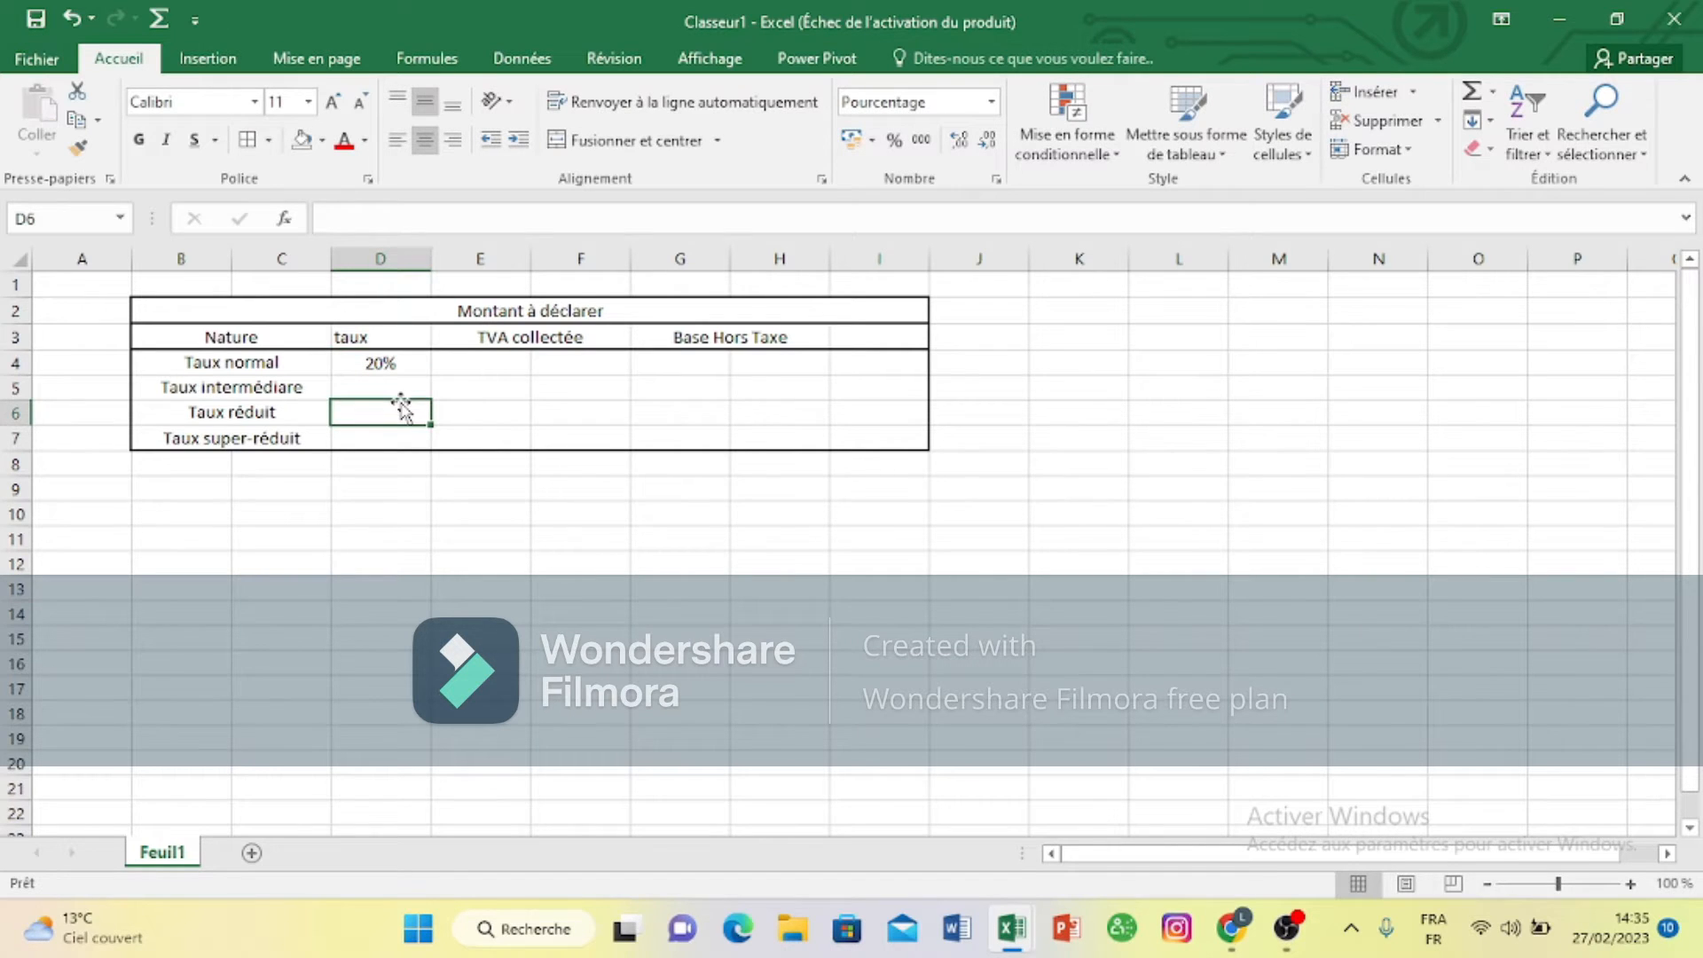
pyautogui.click(399, 391)
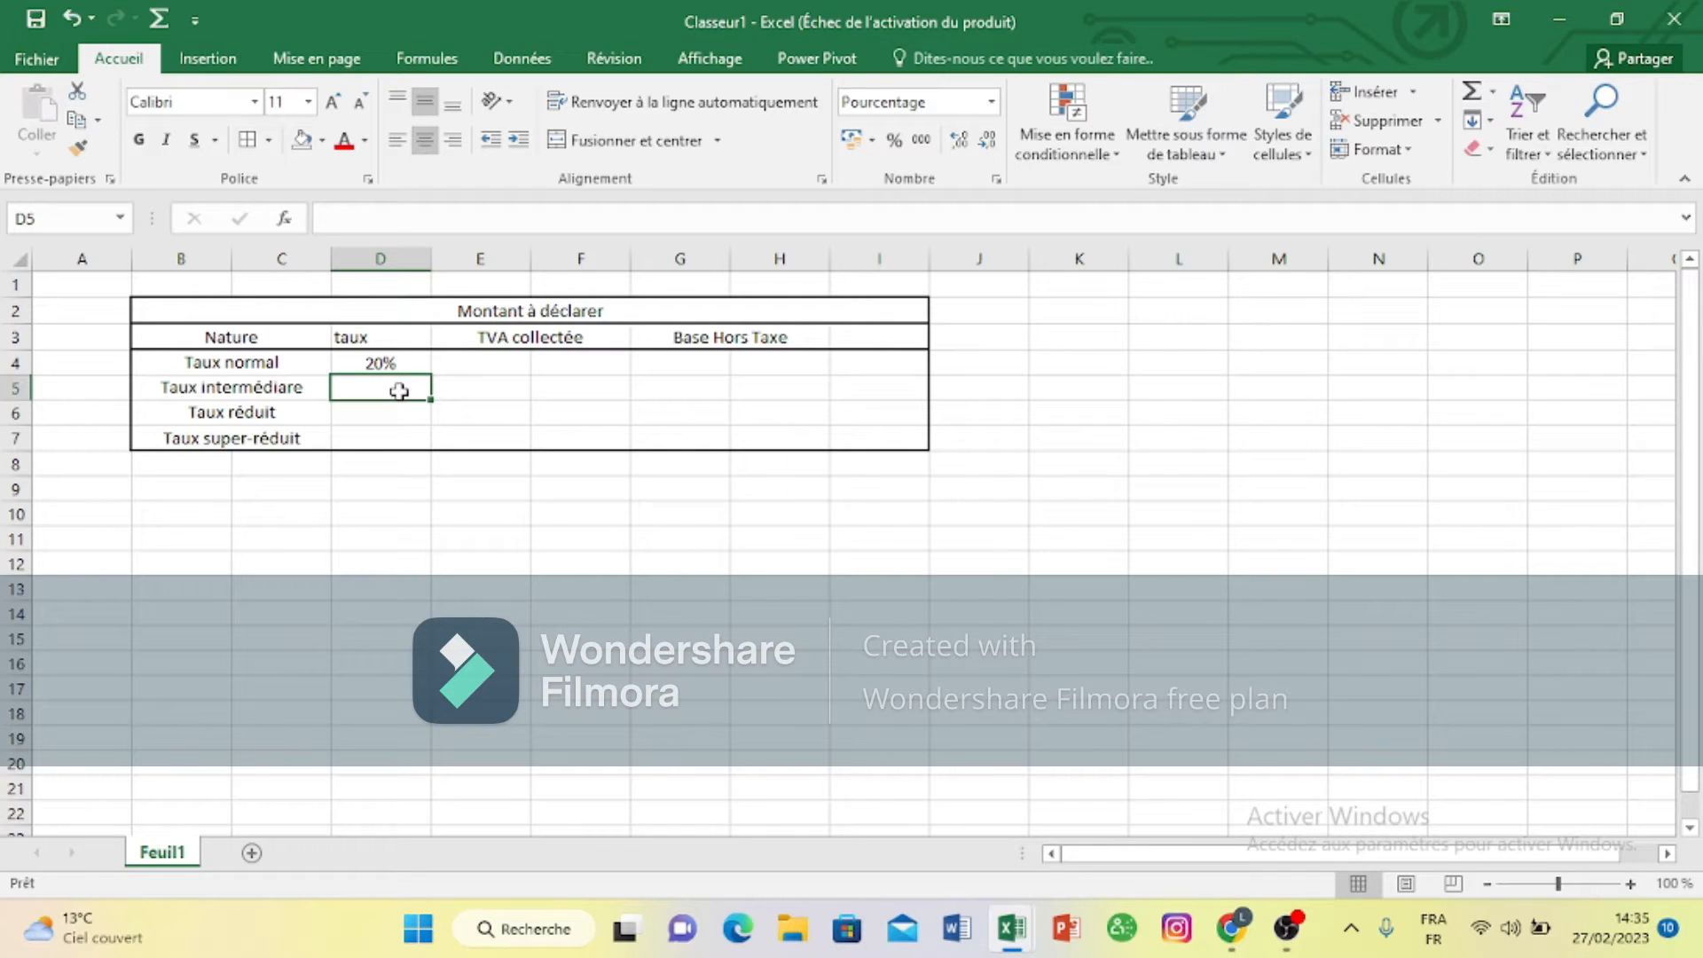
pyautogui.write('1')
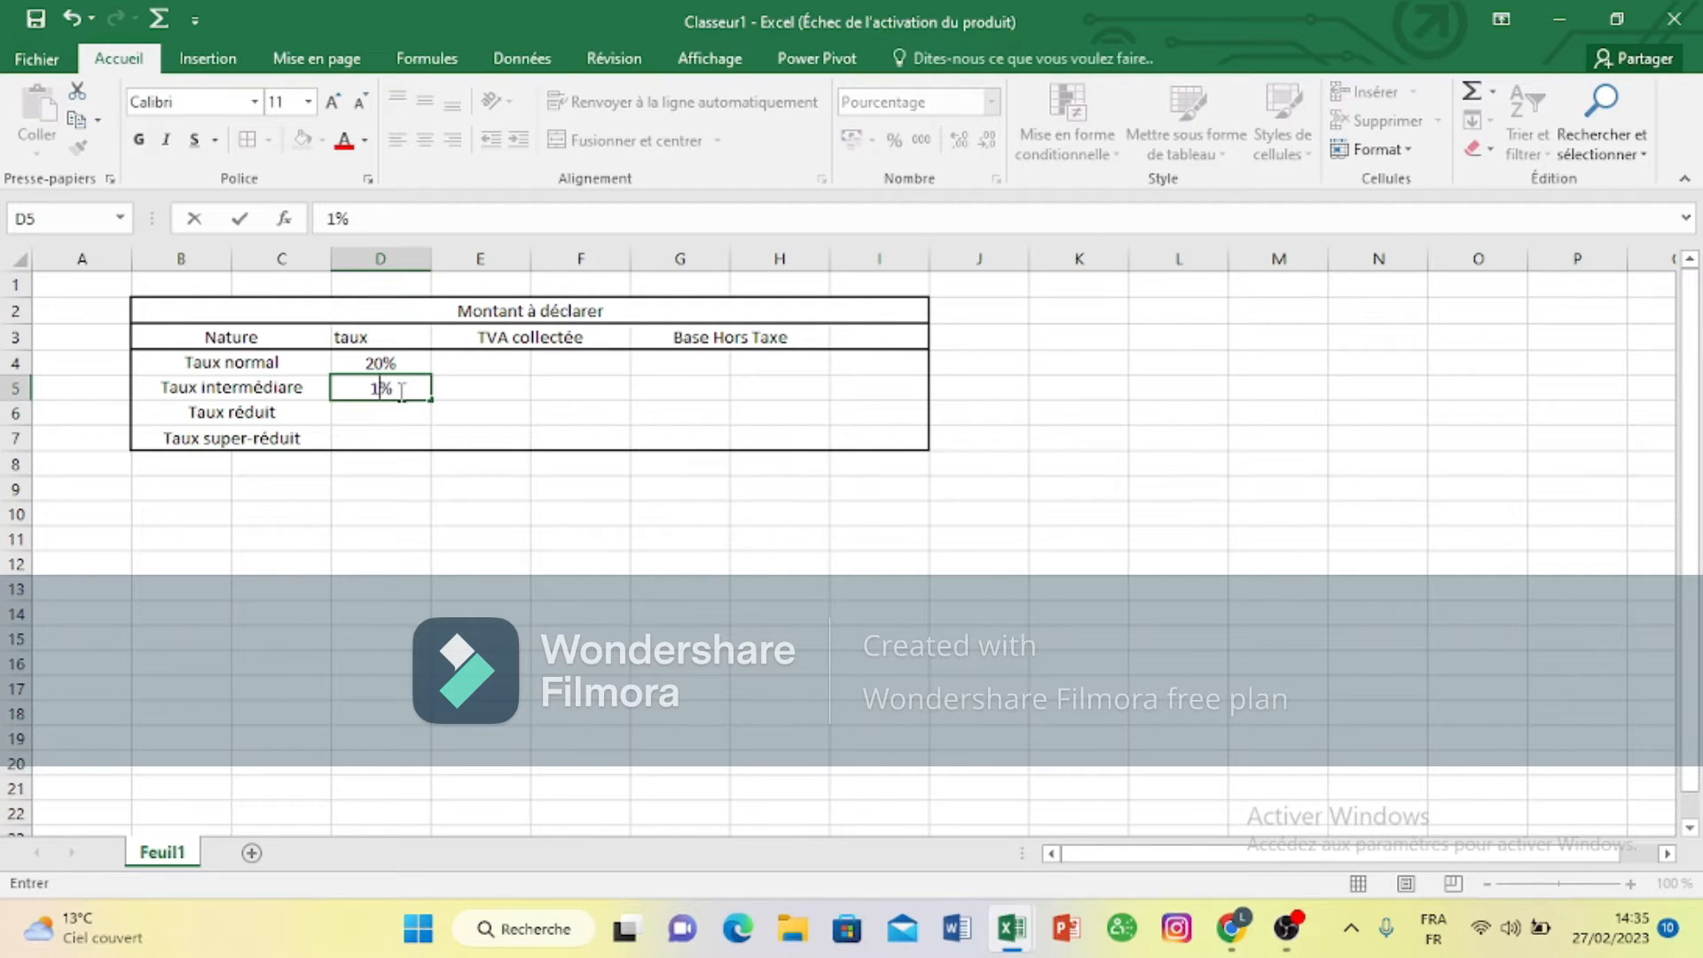
pyautogui.write('4')
pyautogui.click(399, 414)
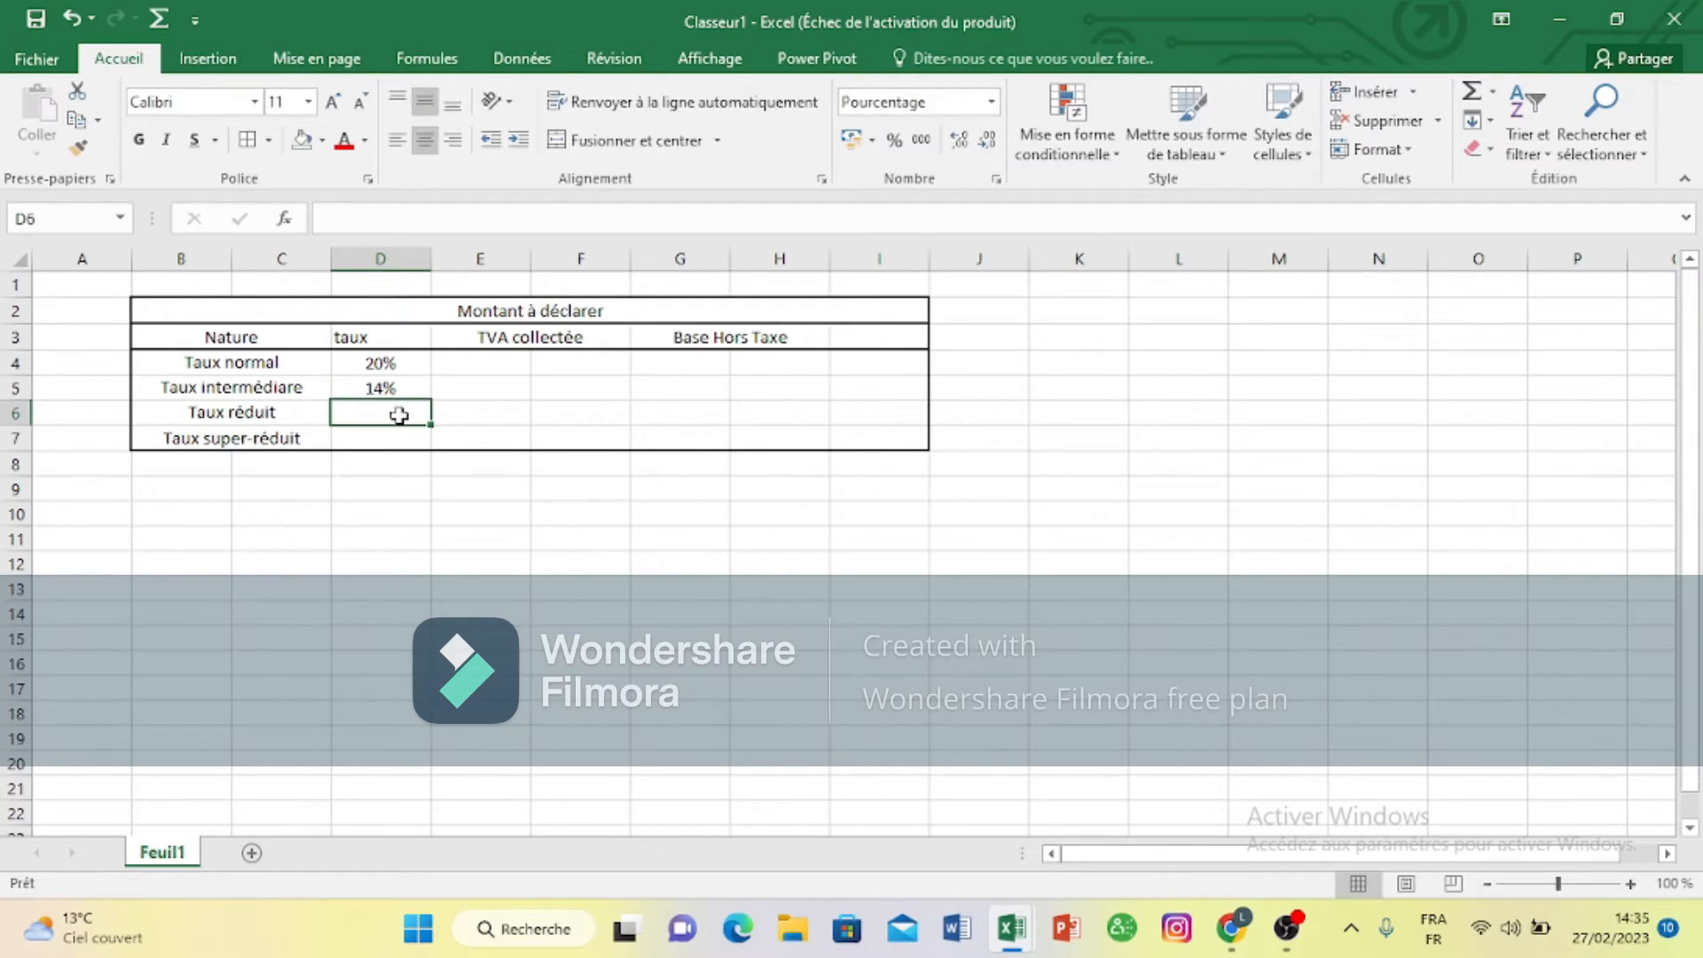
pyautogui.write('10')
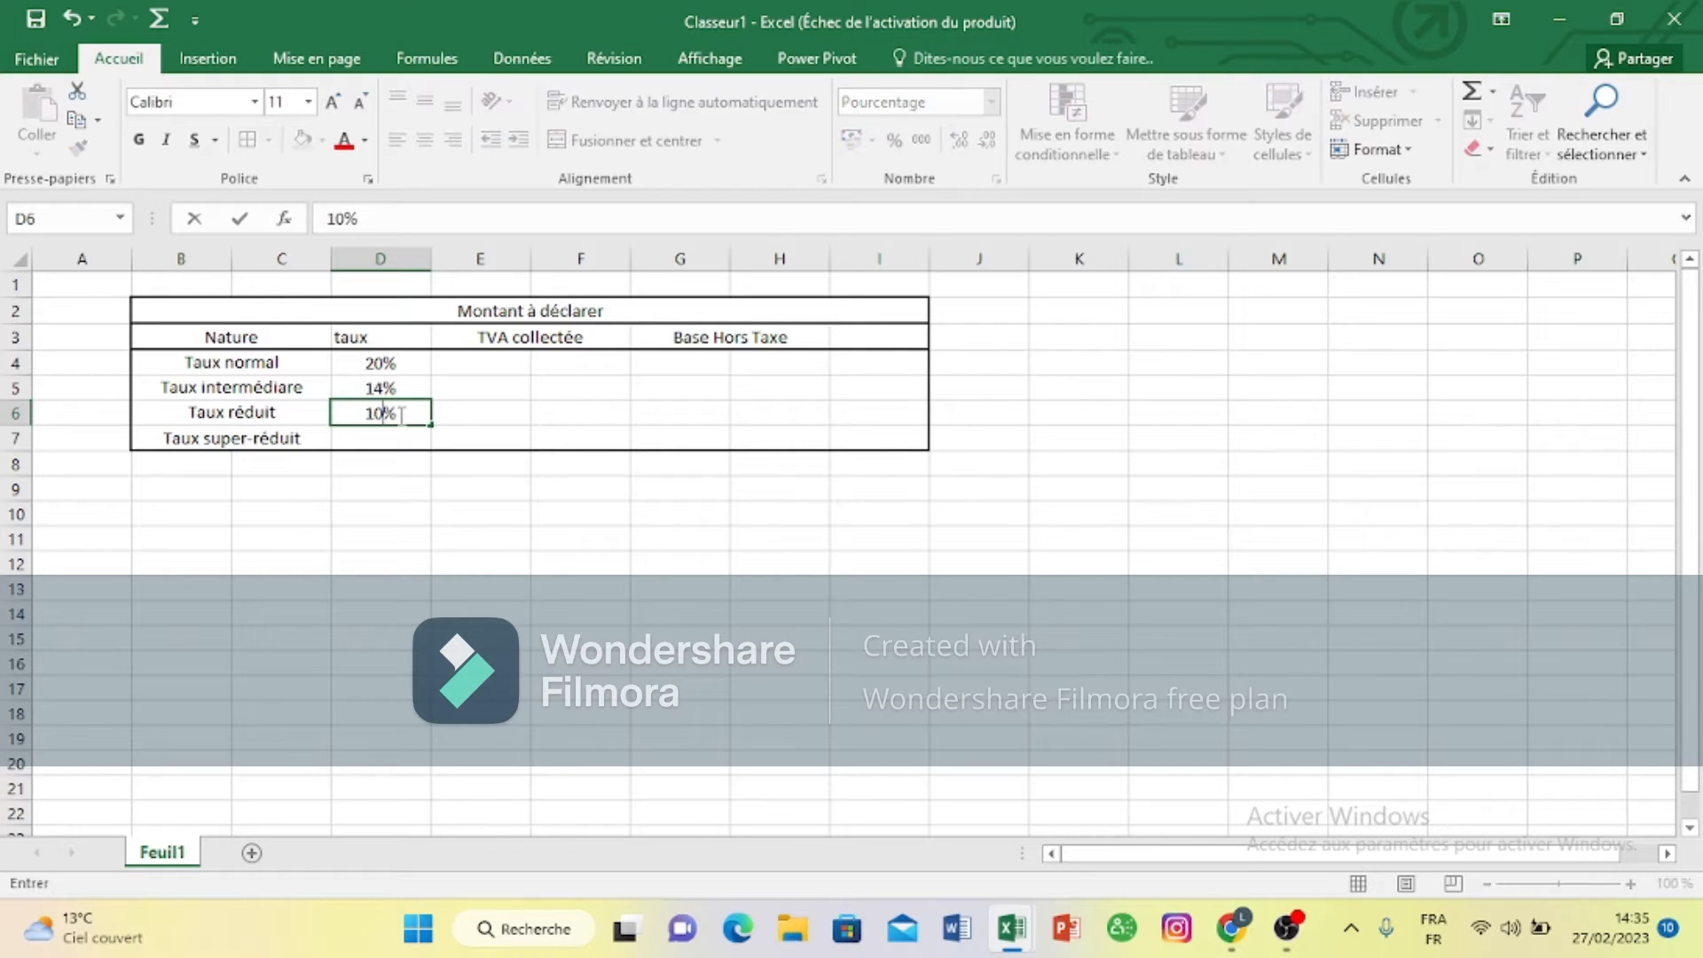
pyautogui.click(396, 446)
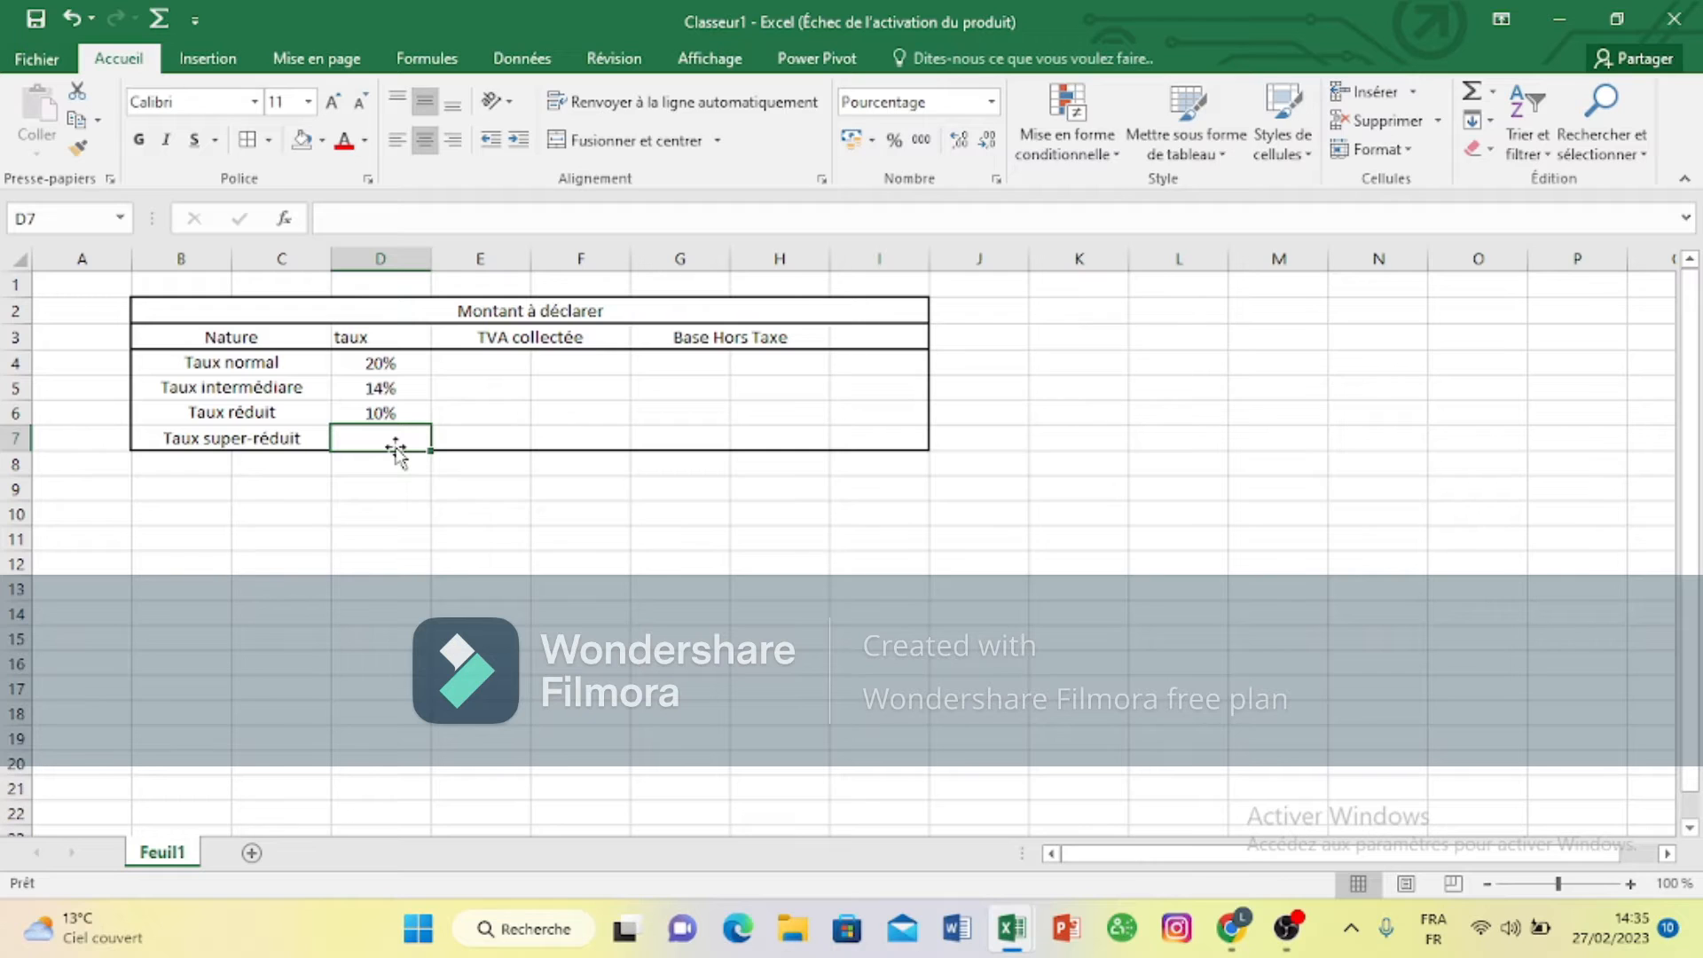
pyautogui.write('7')
pyautogui.click(456, 404)
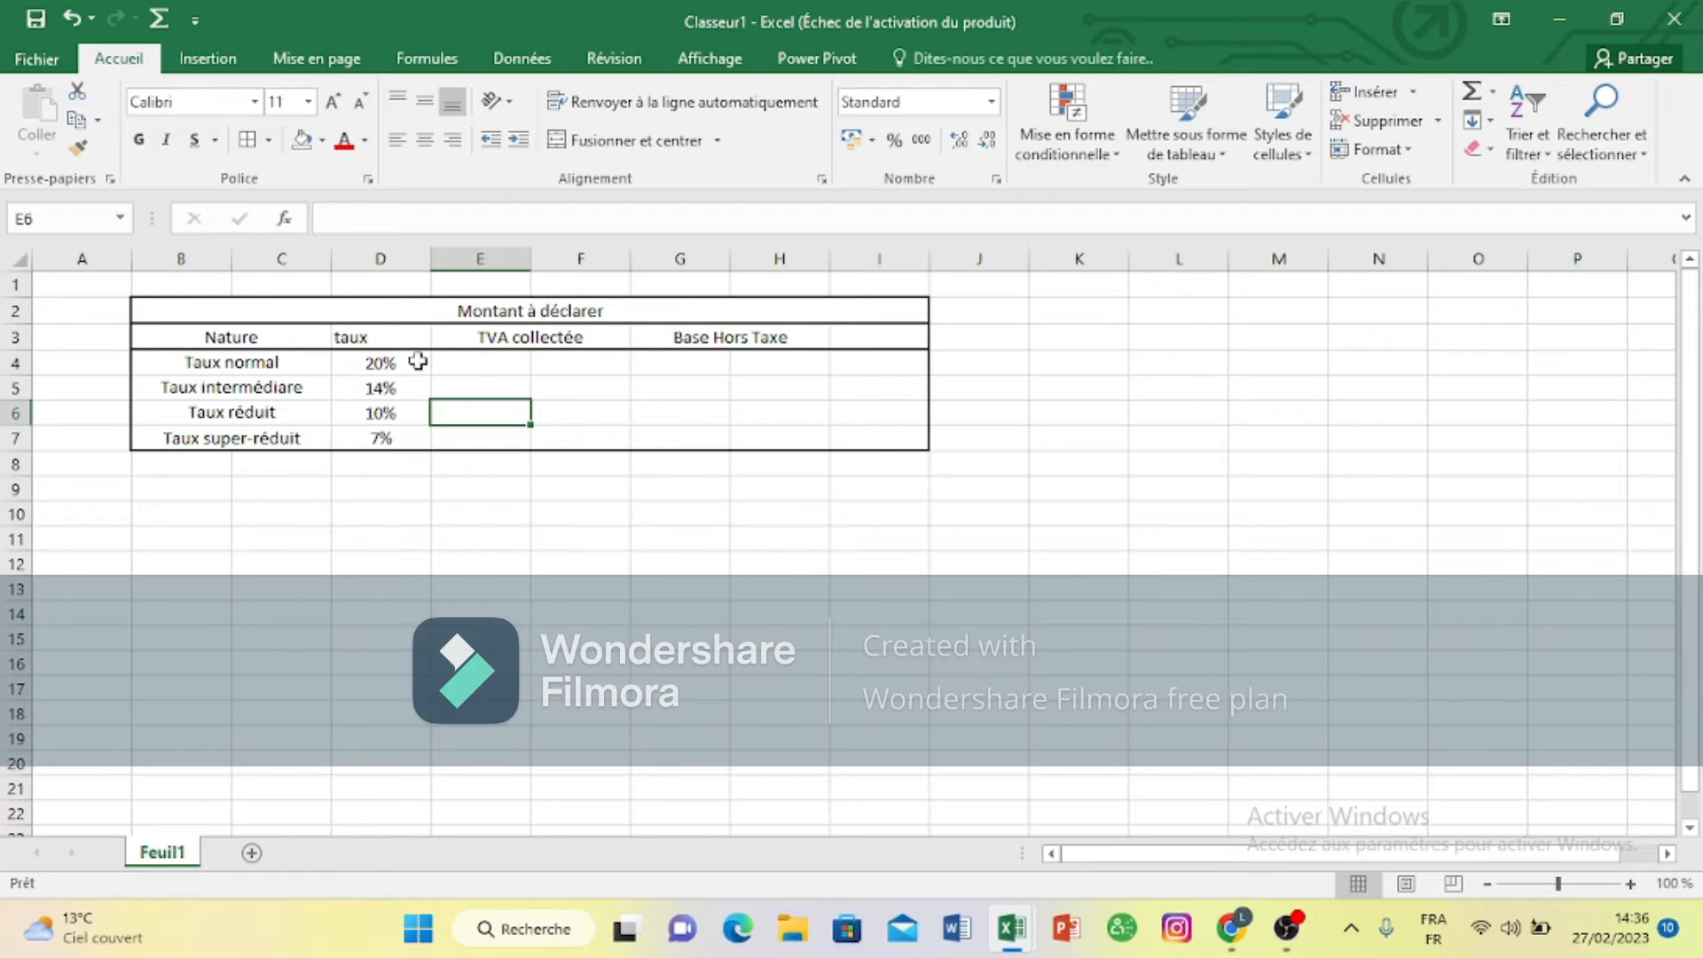
# Step: Centre cells E4:F4 under TVA collectée horizontally and vertically
pyautogui.click(480, 367)
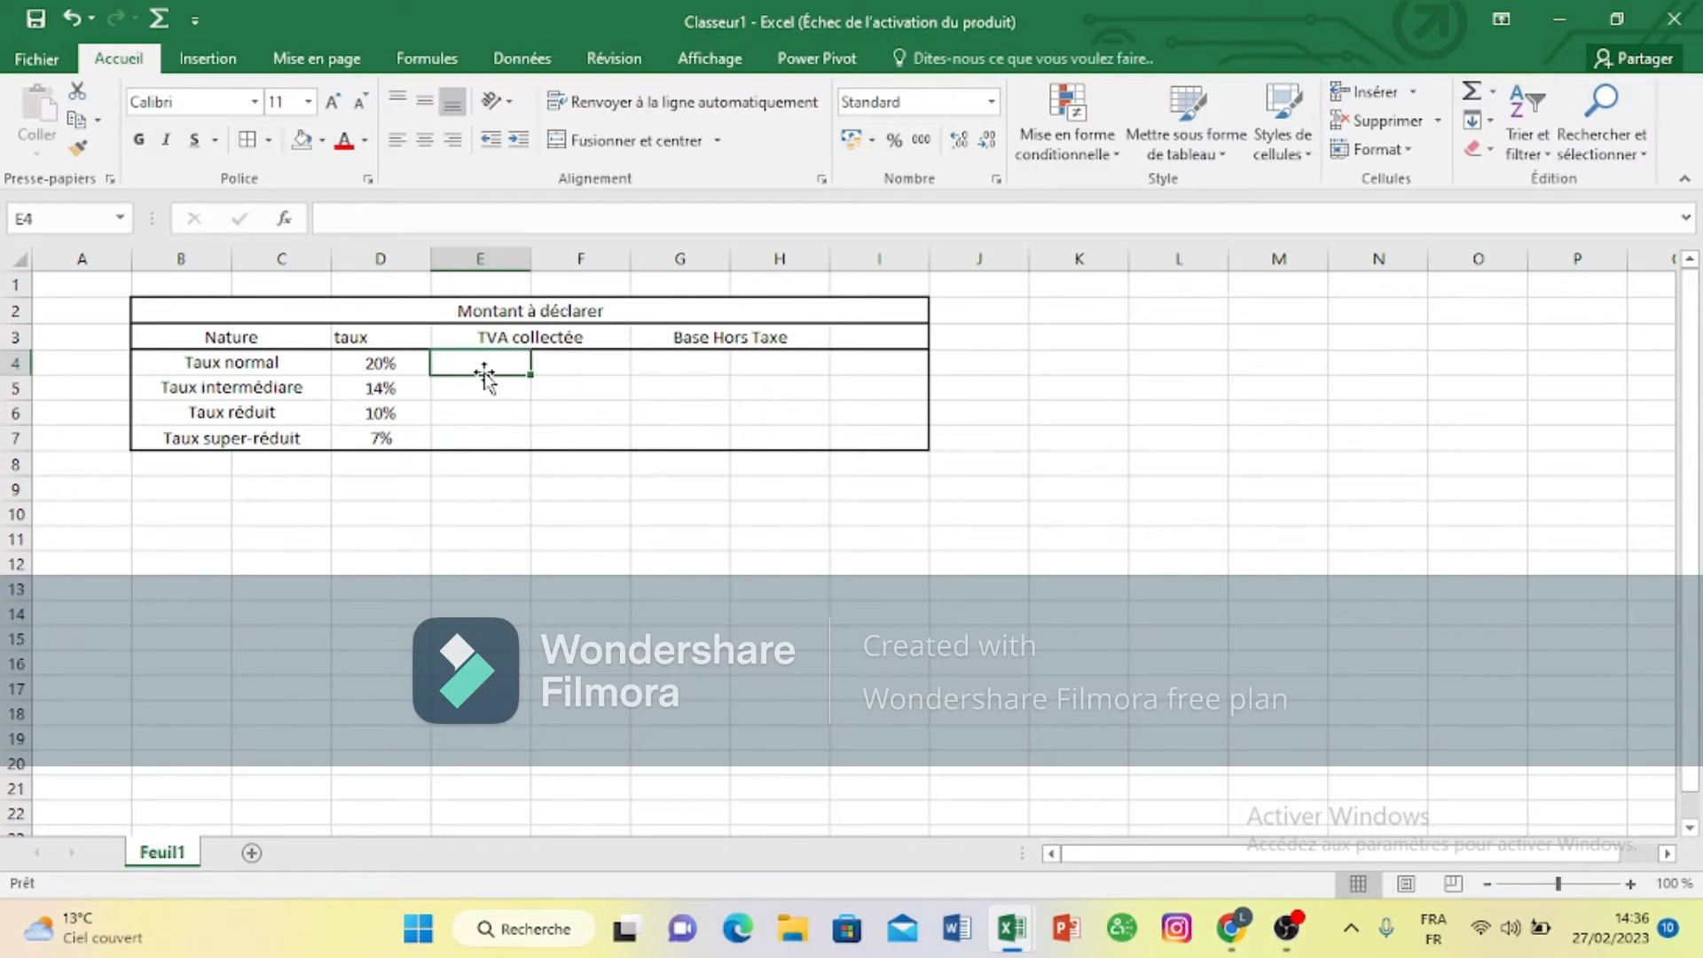
pyautogui.moveTo(563, 403); pyautogui.dragTo(488, 360)
pyautogui.doubleClick(491, 359)
pyautogui.press('Escape')
pyautogui.click(535, 404)
pyautogui.moveTo(505, 364); pyautogui.dragTo(565, 369)
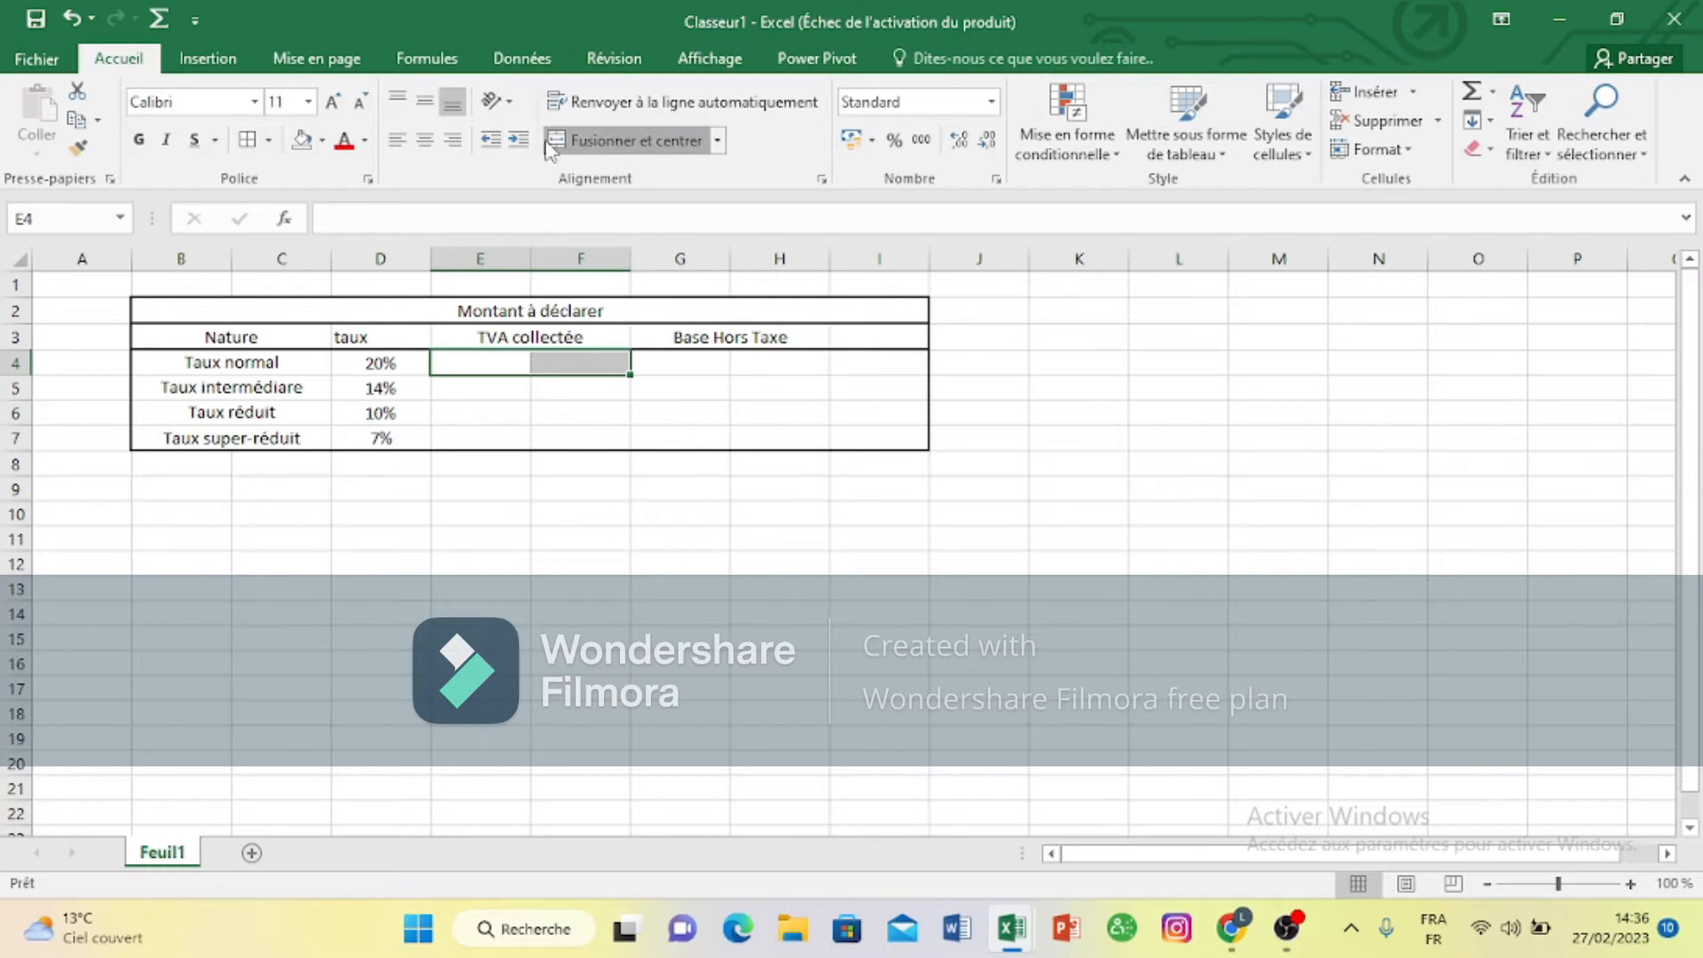
pyautogui.click(425, 140)
pyautogui.click(425, 101)
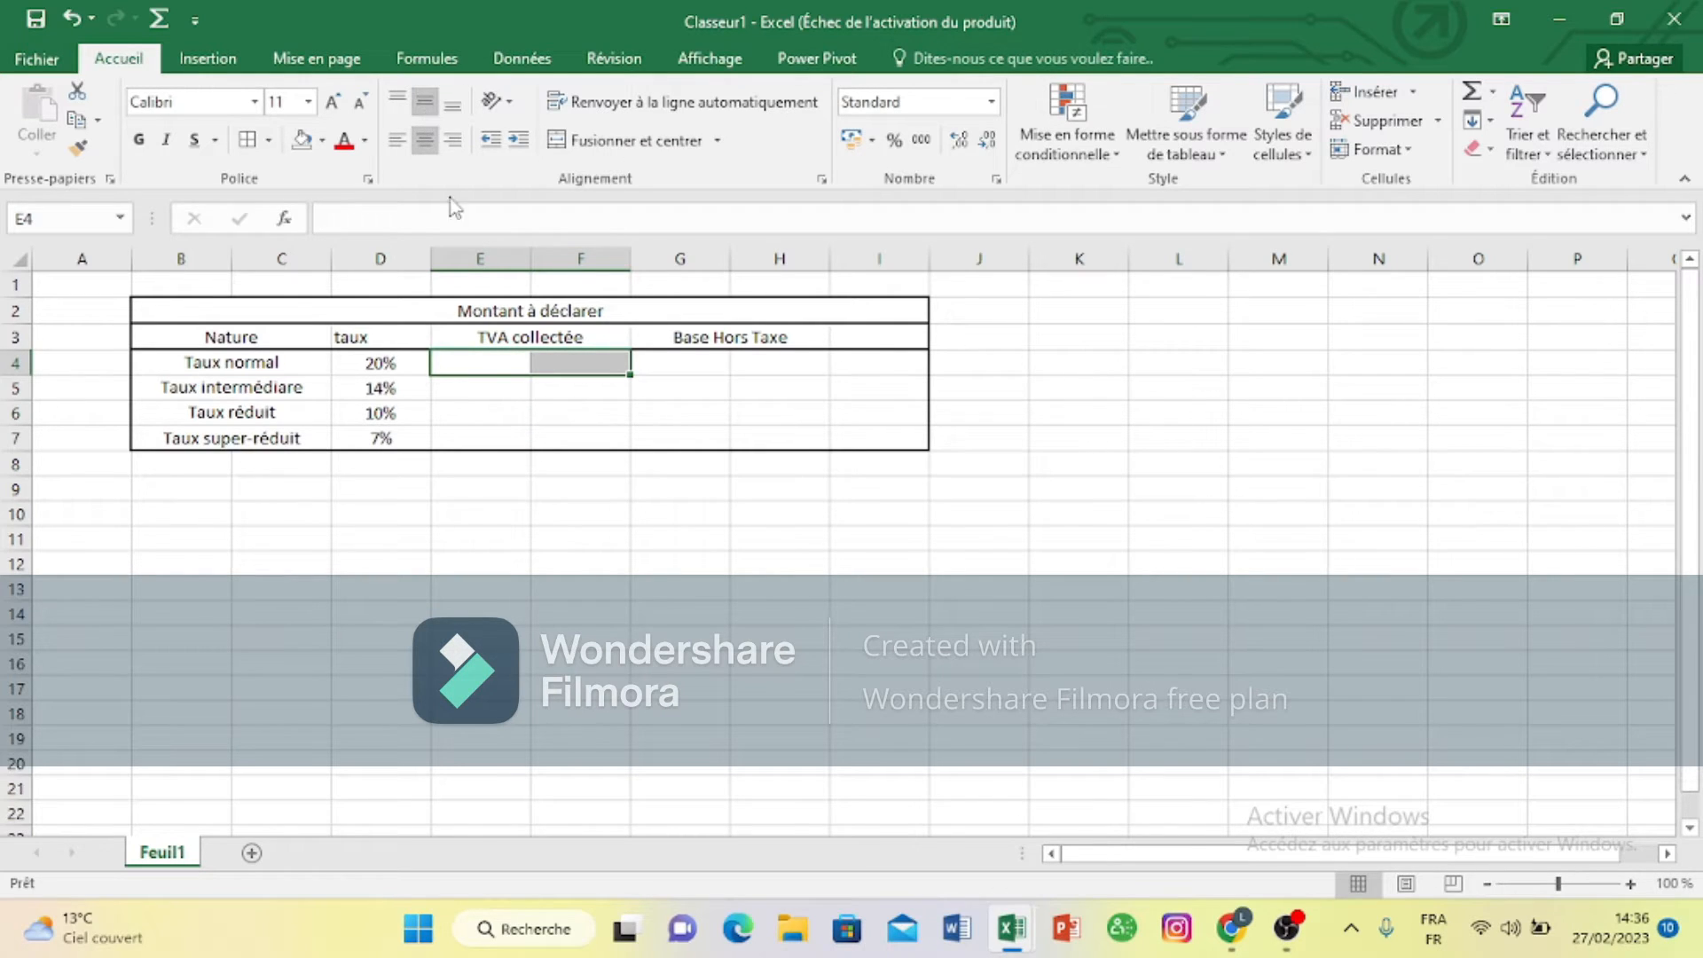
pyautogui.click(489, 398)
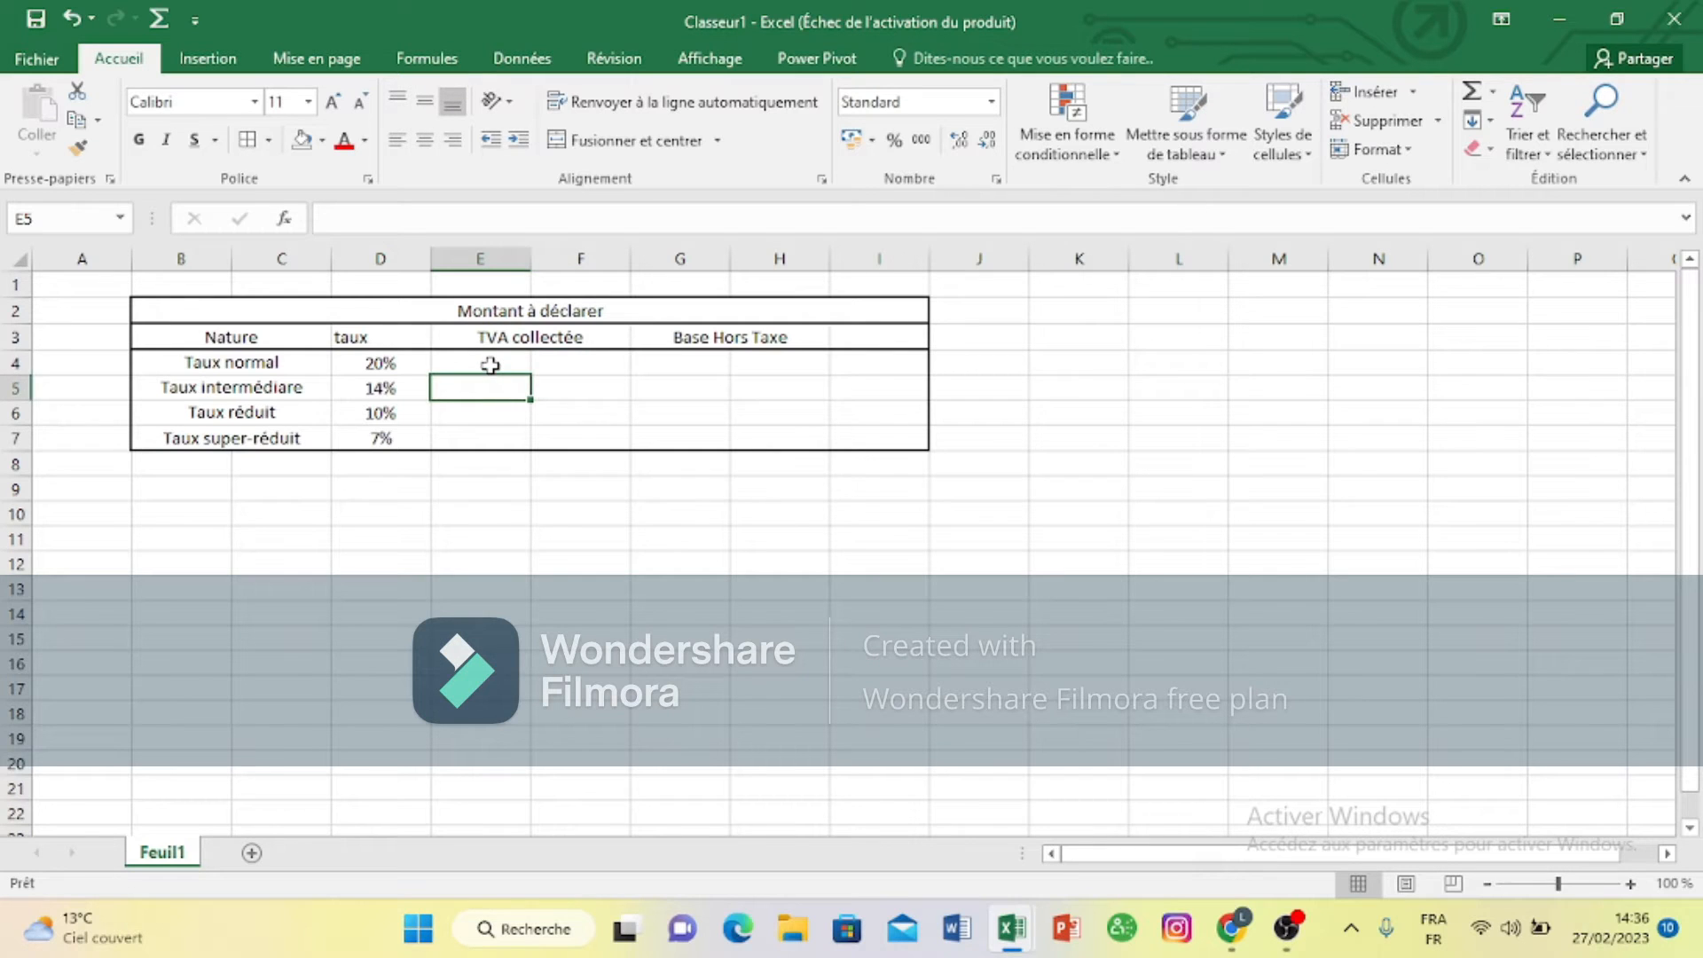
# Step: Merge and centre columns E and F separately in each of rows 4 to 7 under TVA collectée
pyautogui.click(515, 366)
pyautogui.moveTo(515, 367); pyautogui.dragTo(559, 369)
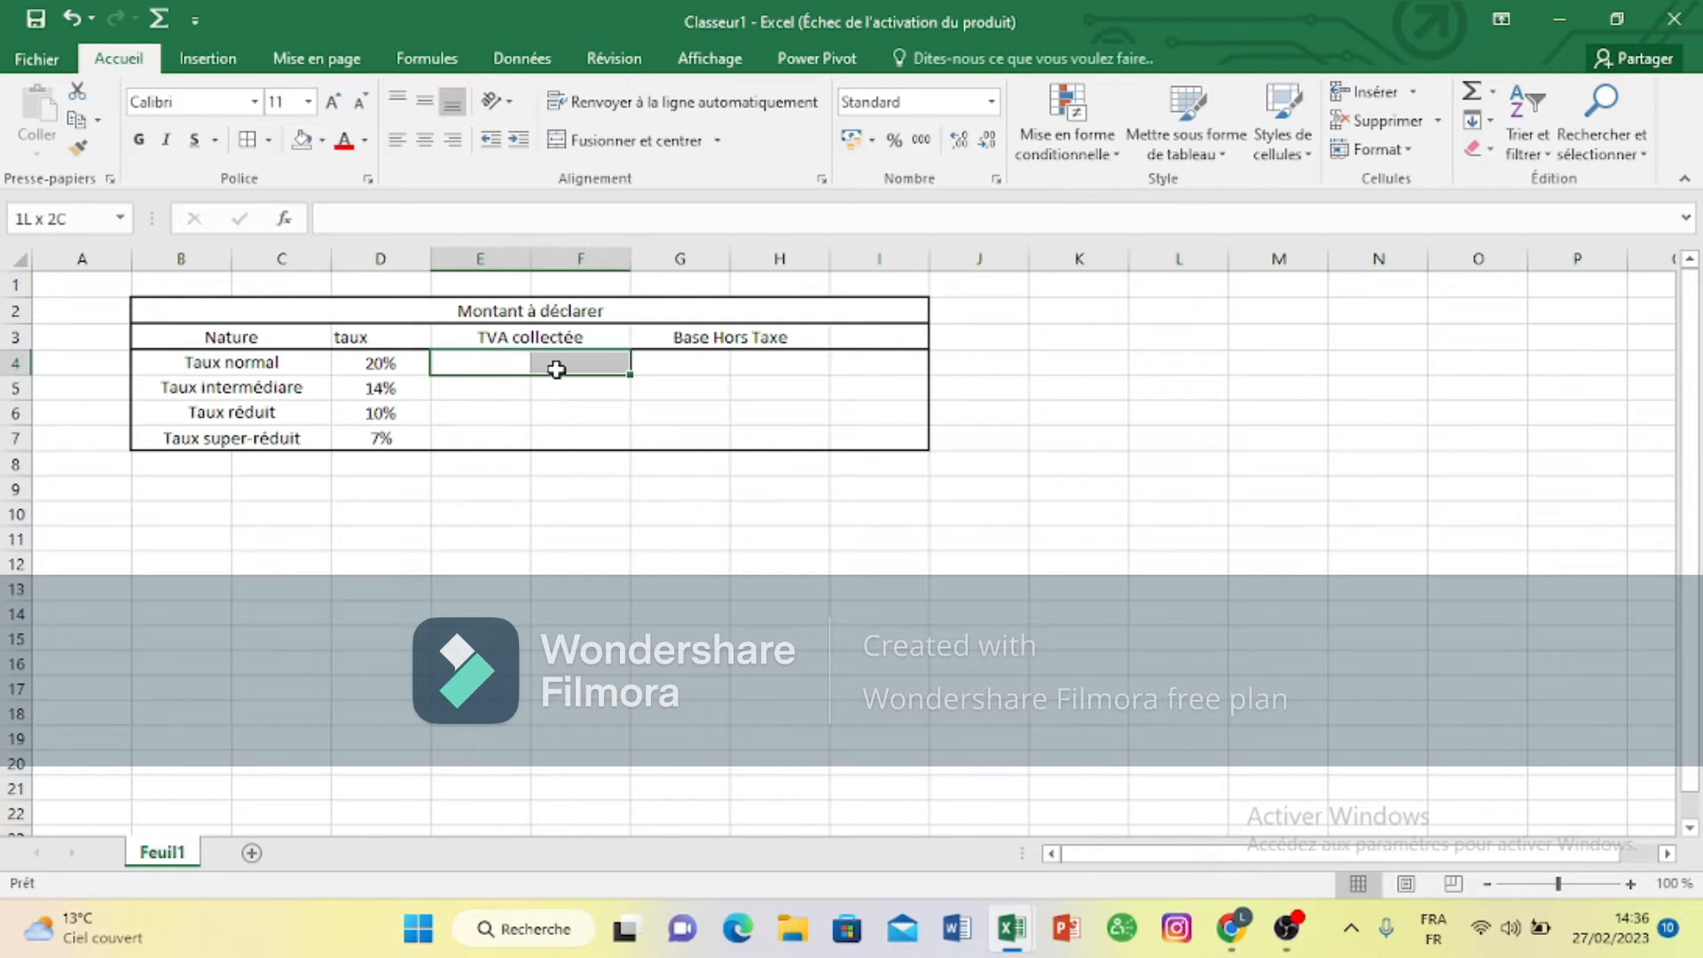
pyautogui.click(614, 145)
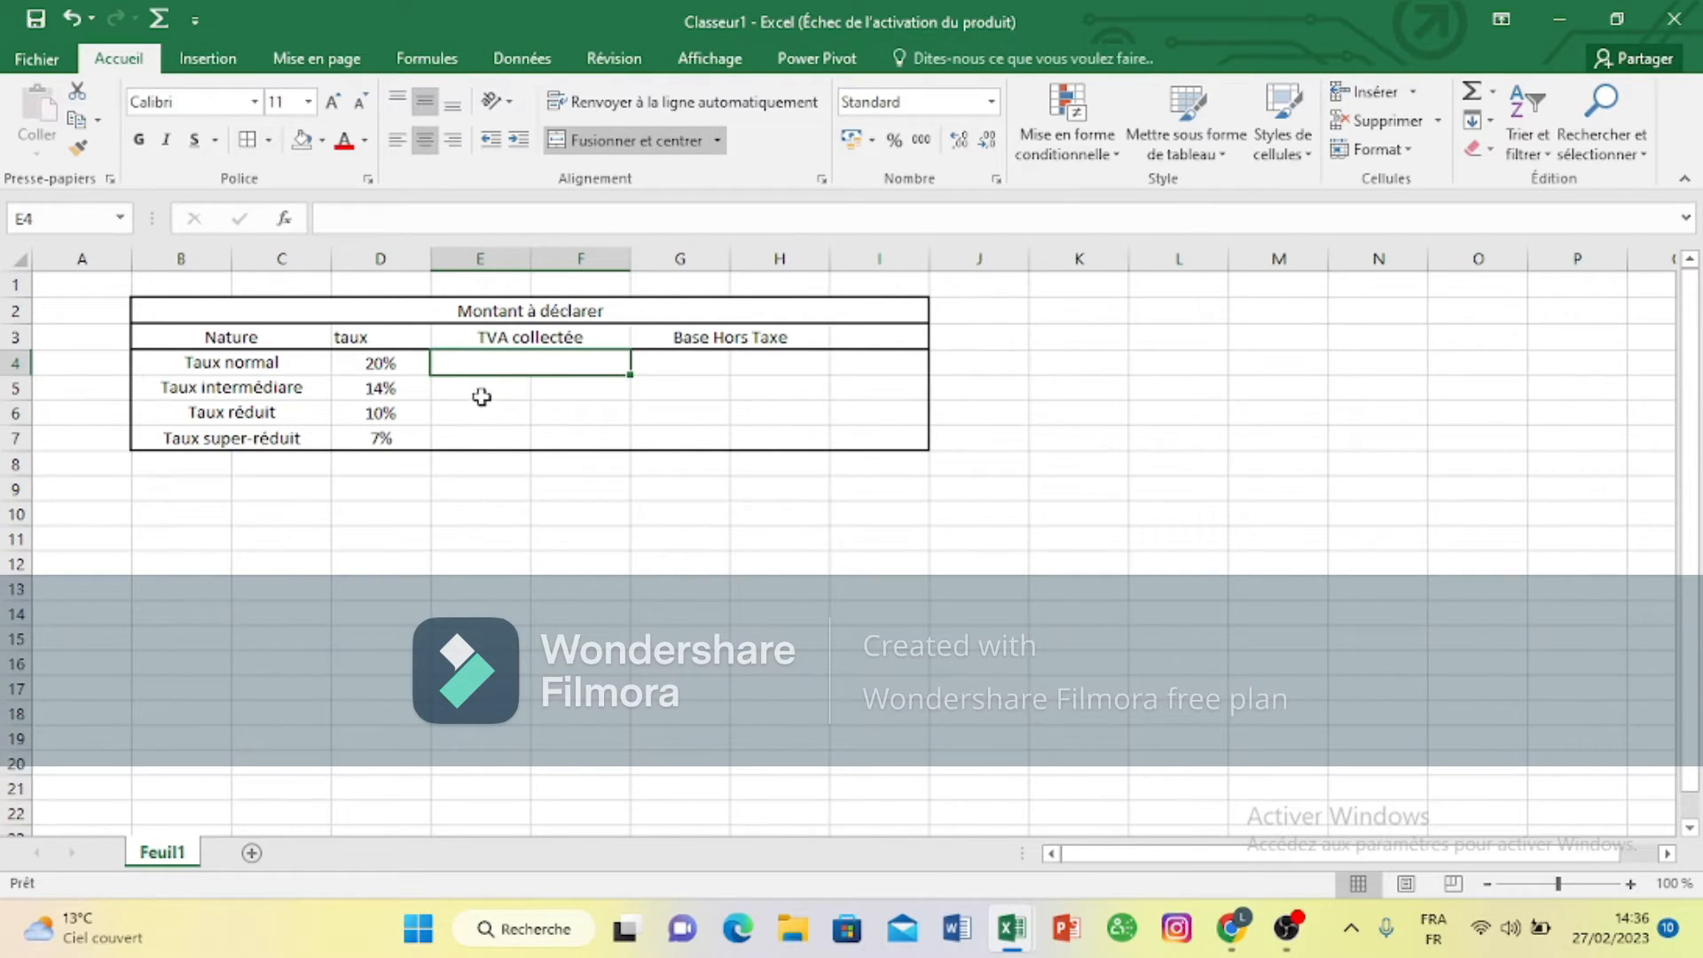
pyautogui.moveTo(480, 393); pyautogui.dragTo(554, 401)
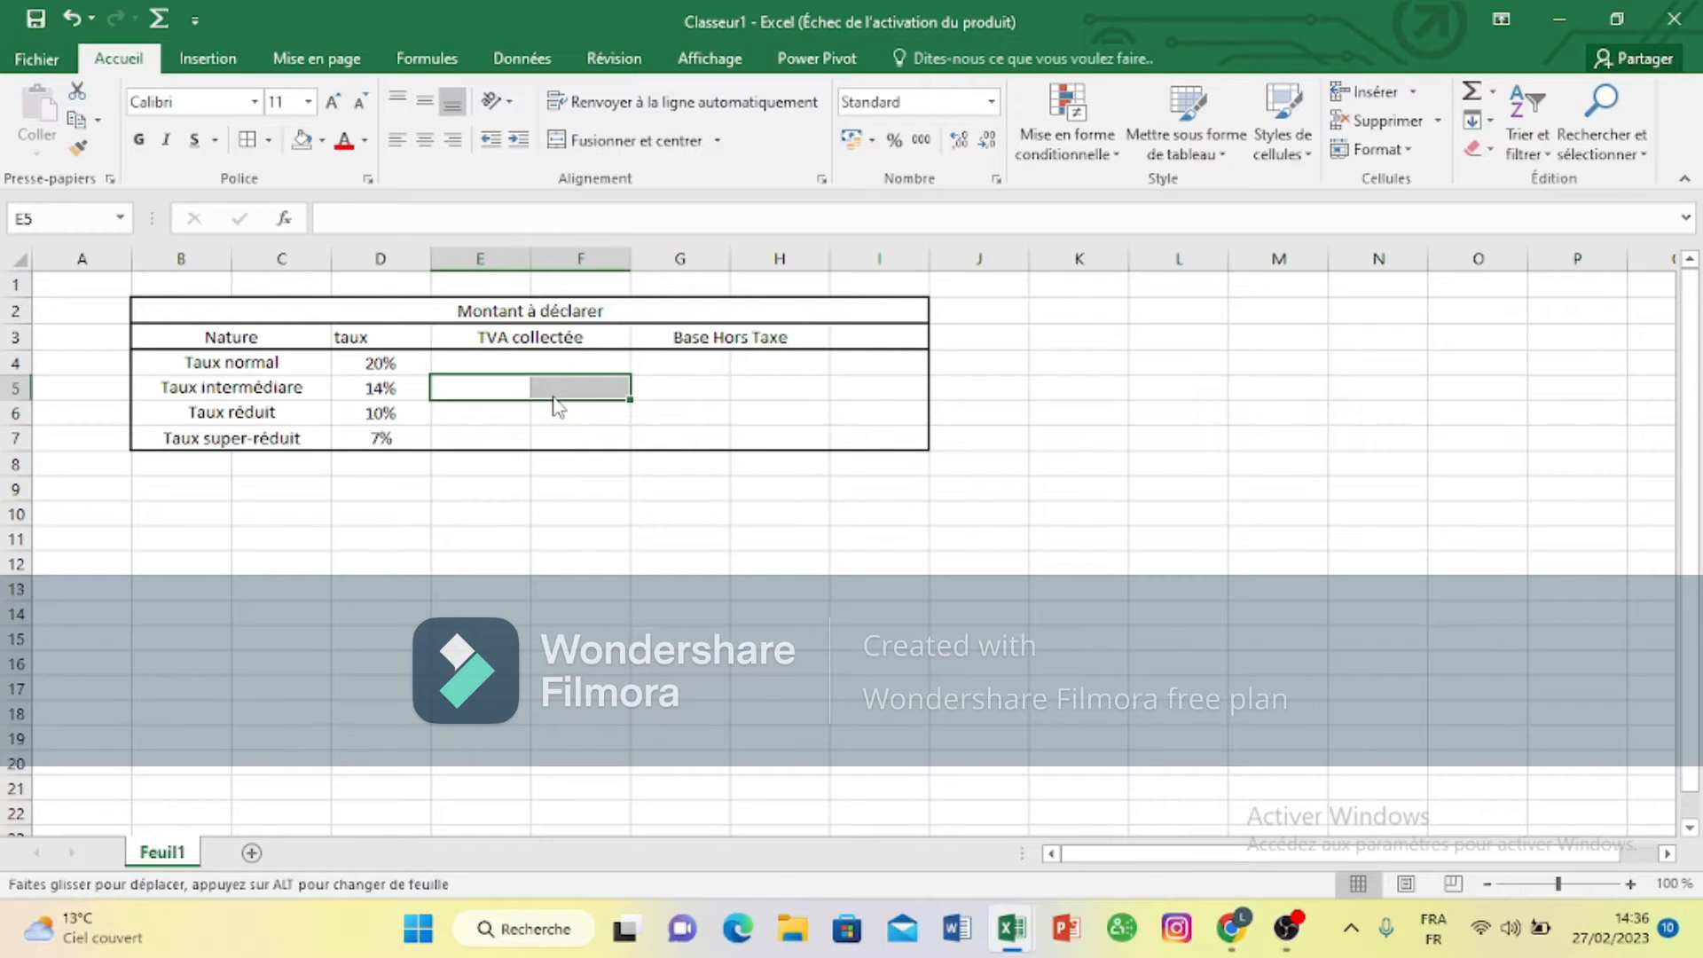
pyautogui.click(616, 143)
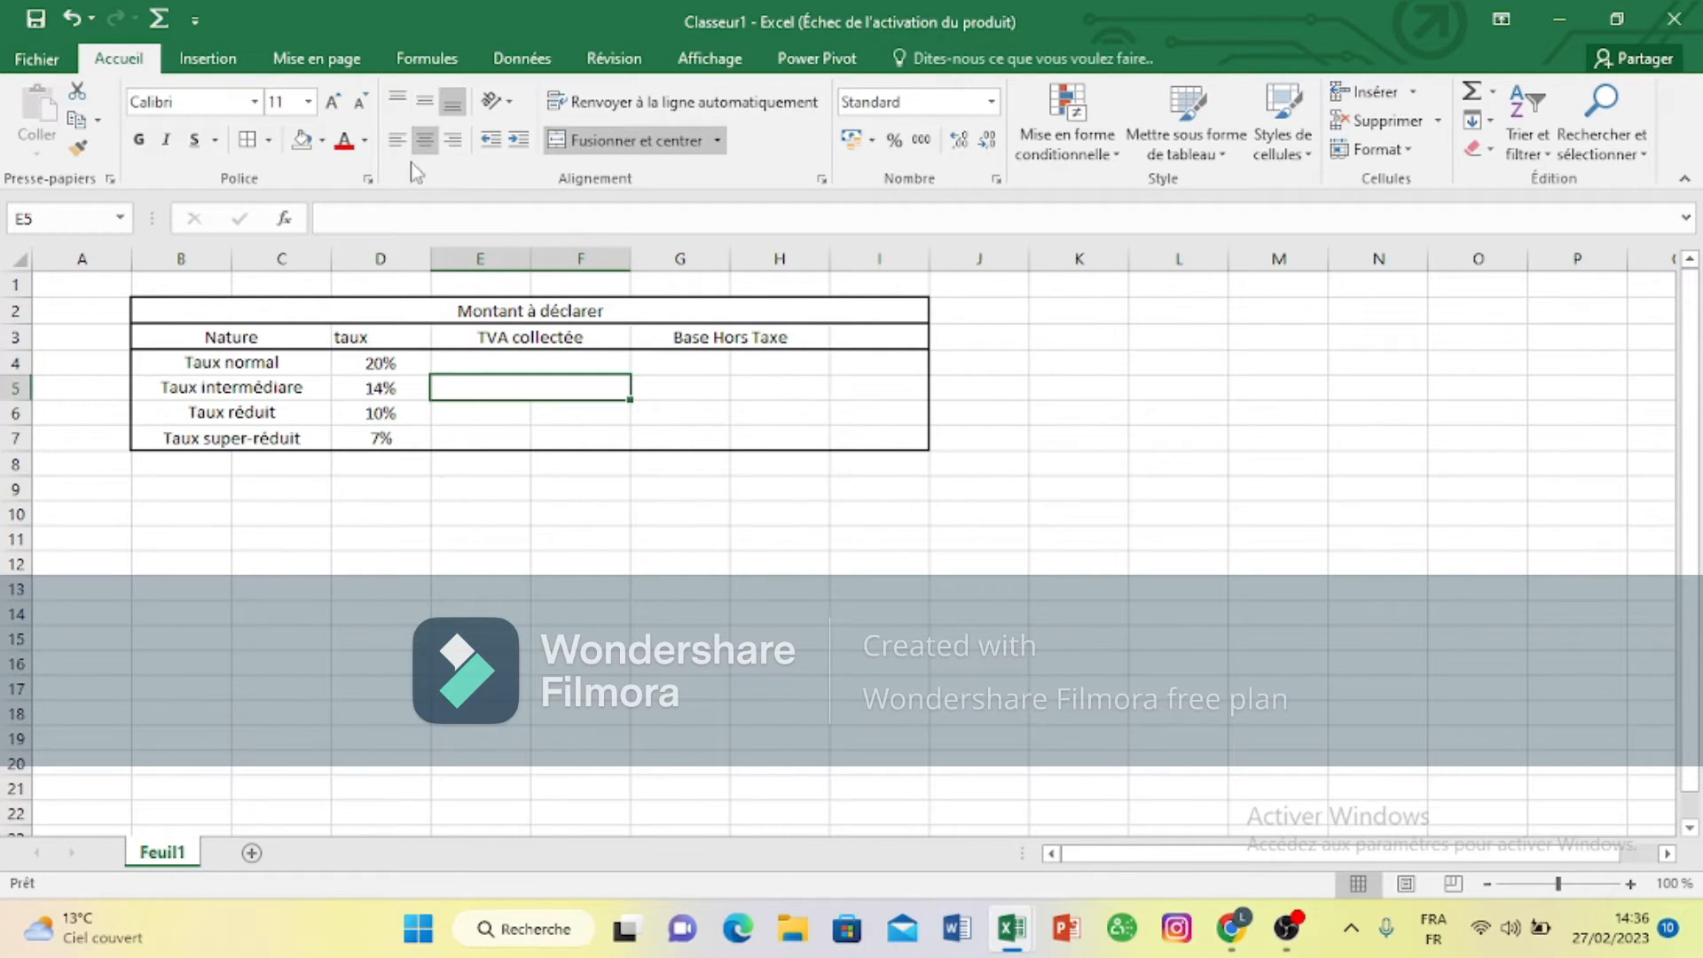
pyautogui.moveTo(487, 410); pyautogui.dragTo(556, 415)
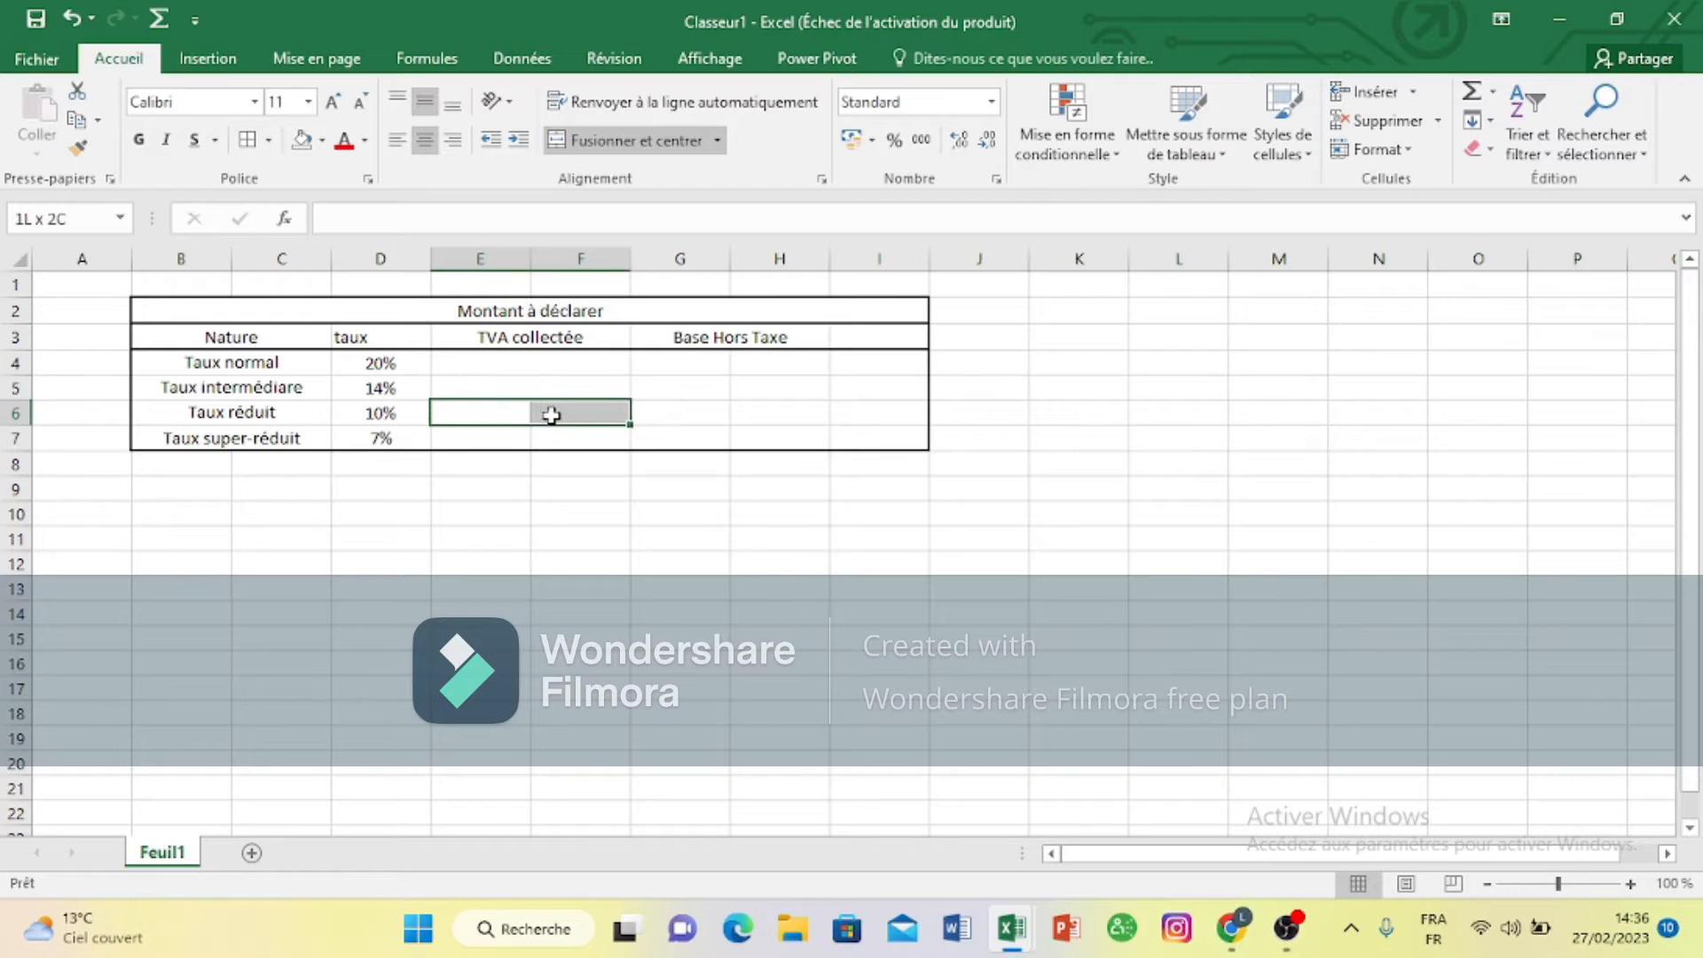
pyautogui.click(621, 142)
pyautogui.moveTo(518, 436); pyautogui.dragTo(577, 441)
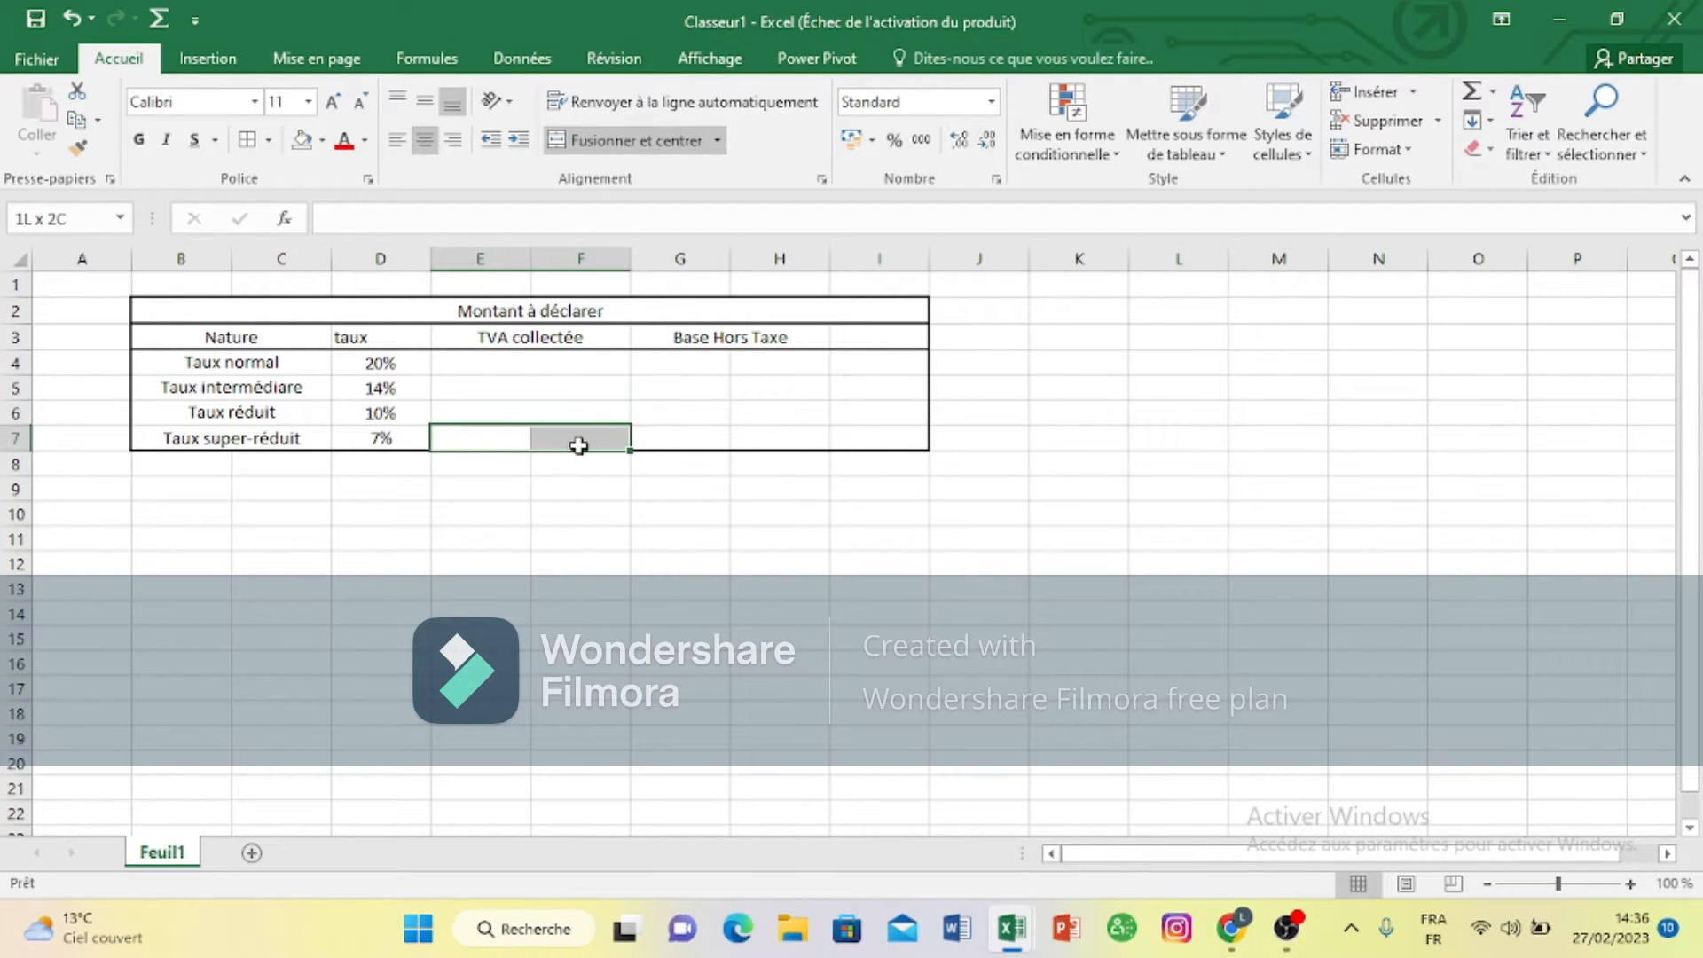
pyautogui.click(624, 145)
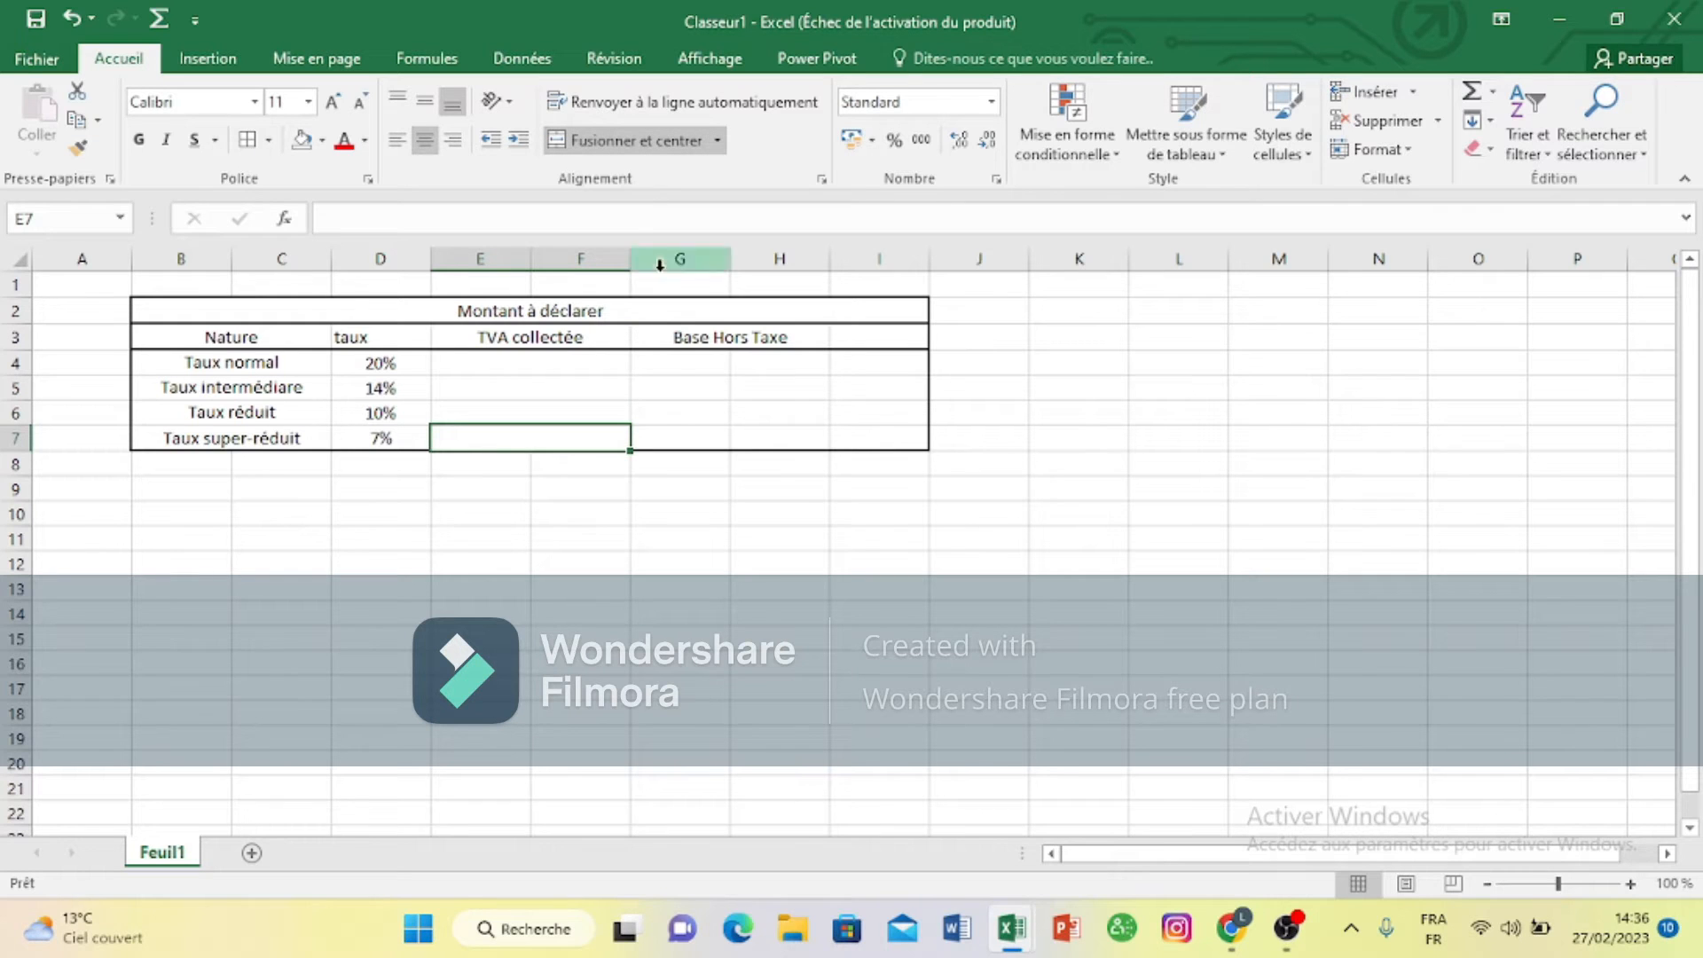
# Step: Merge and centre G4:I4 and G5:I5 as separate cells under Base Hors Taxe
pyautogui.click(683, 362)
pyautogui.moveTo(682, 362); pyautogui.dragTo(846, 364)
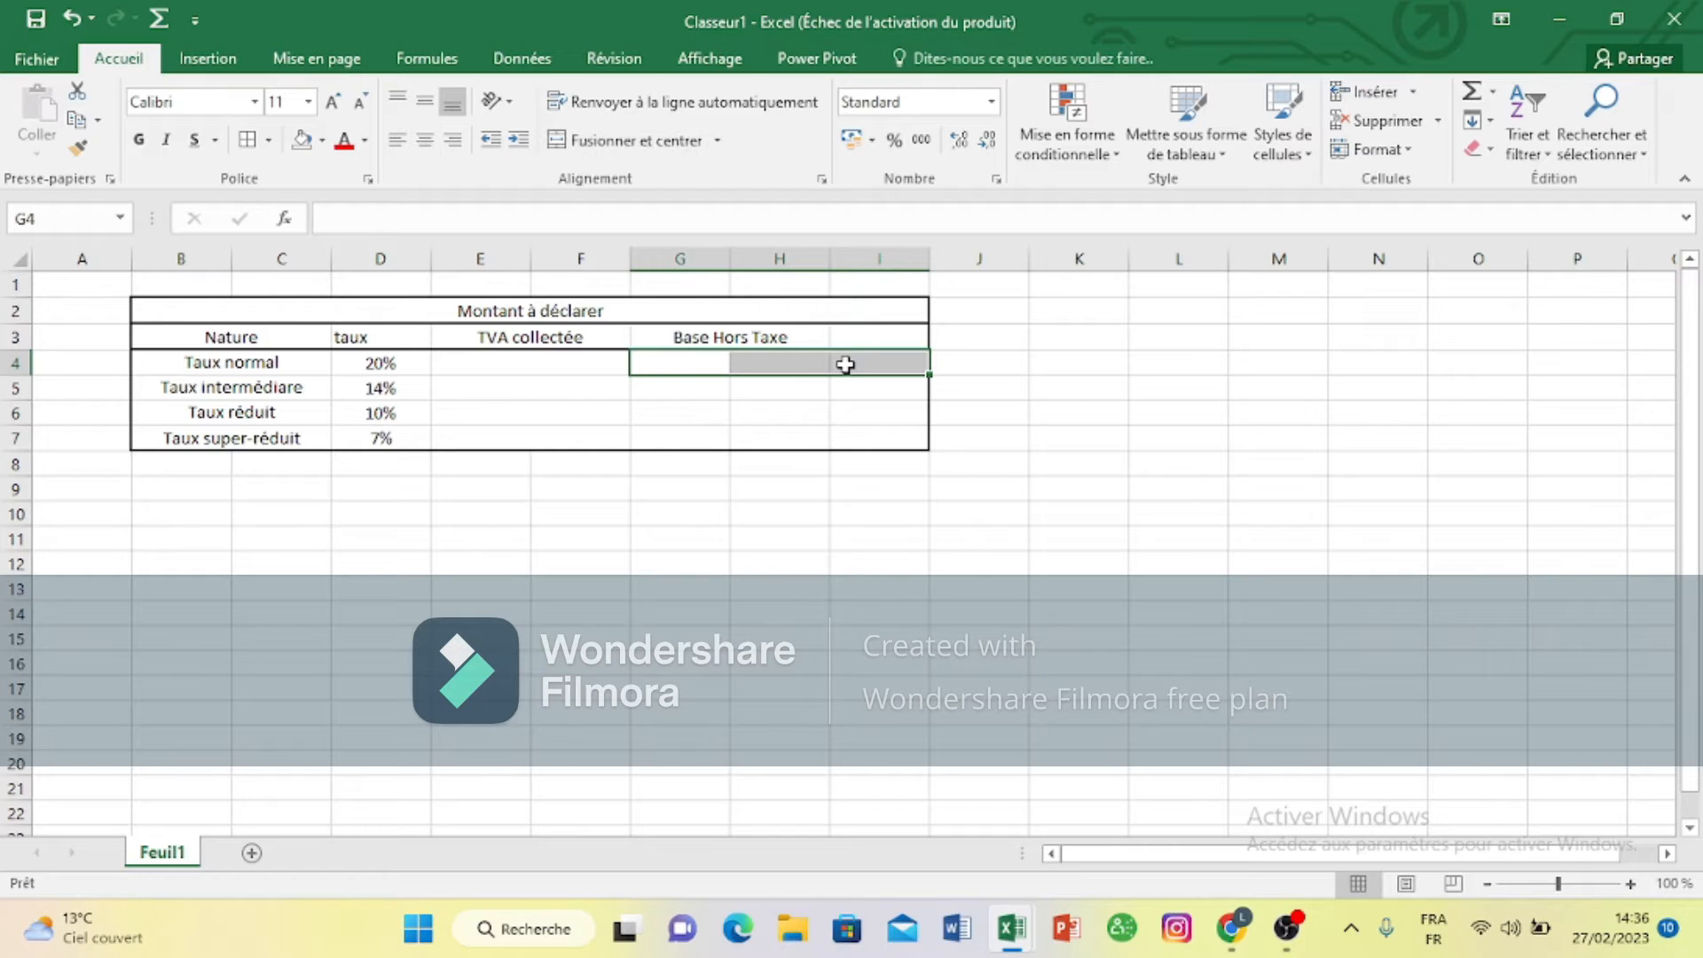
pyautogui.click(651, 150)
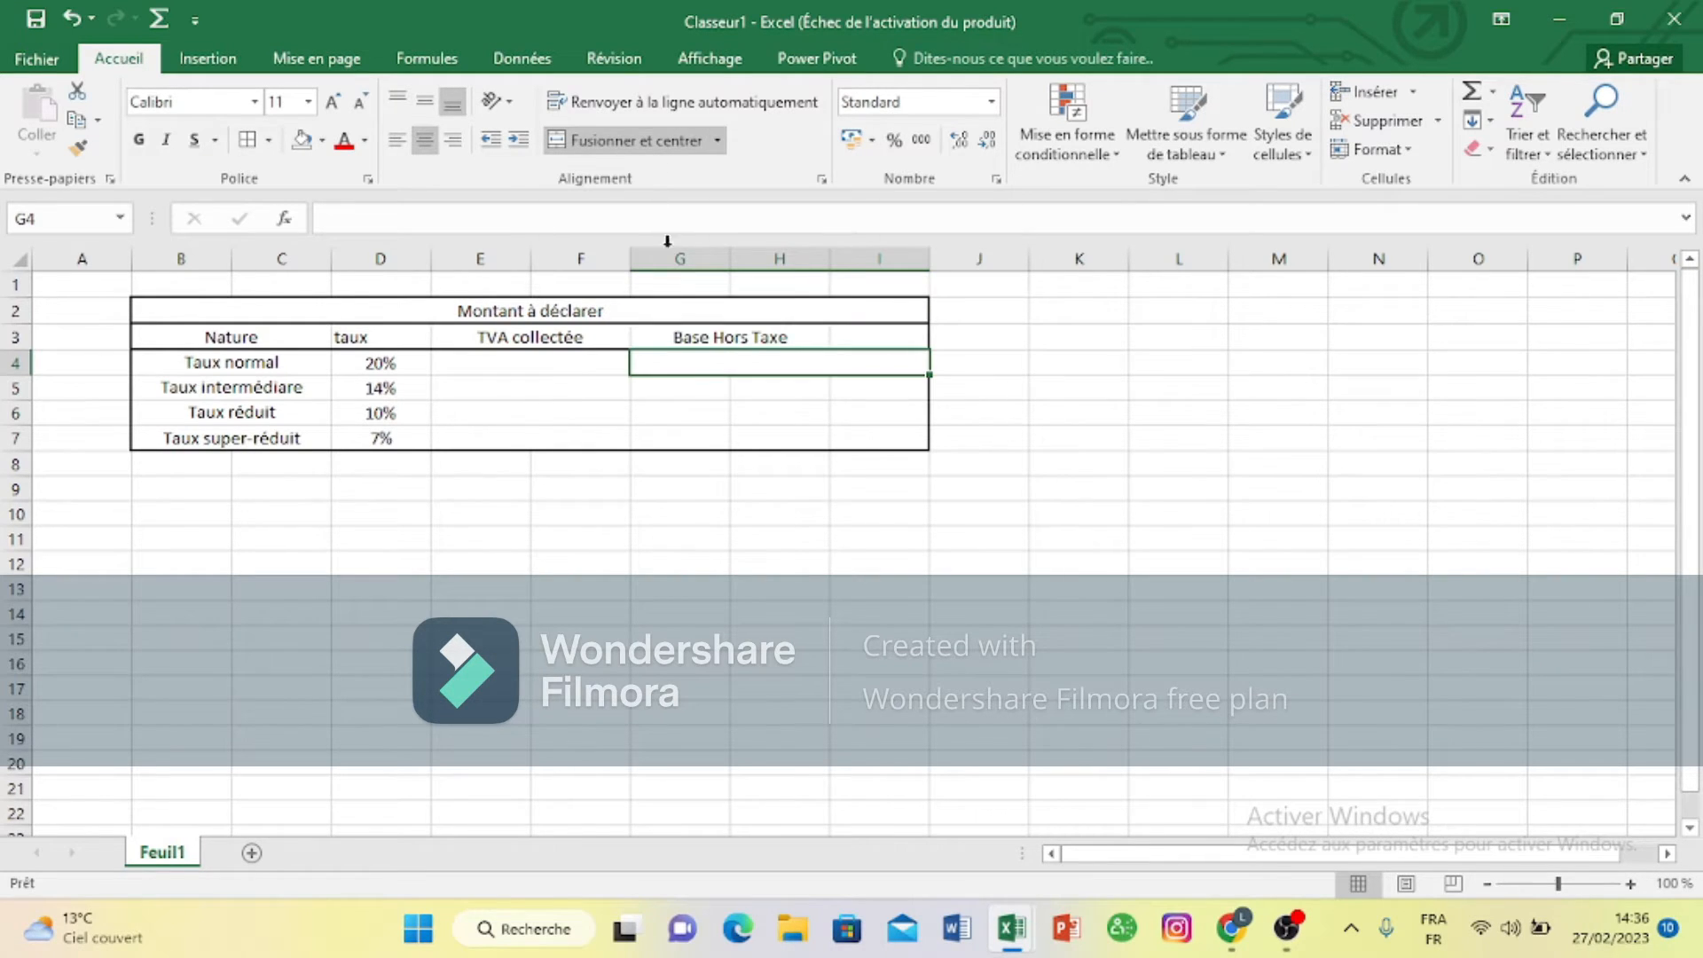
pyautogui.click(689, 397)
pyautogui.moveTo(688, 397); pyautogui.dragTo(844, 396)
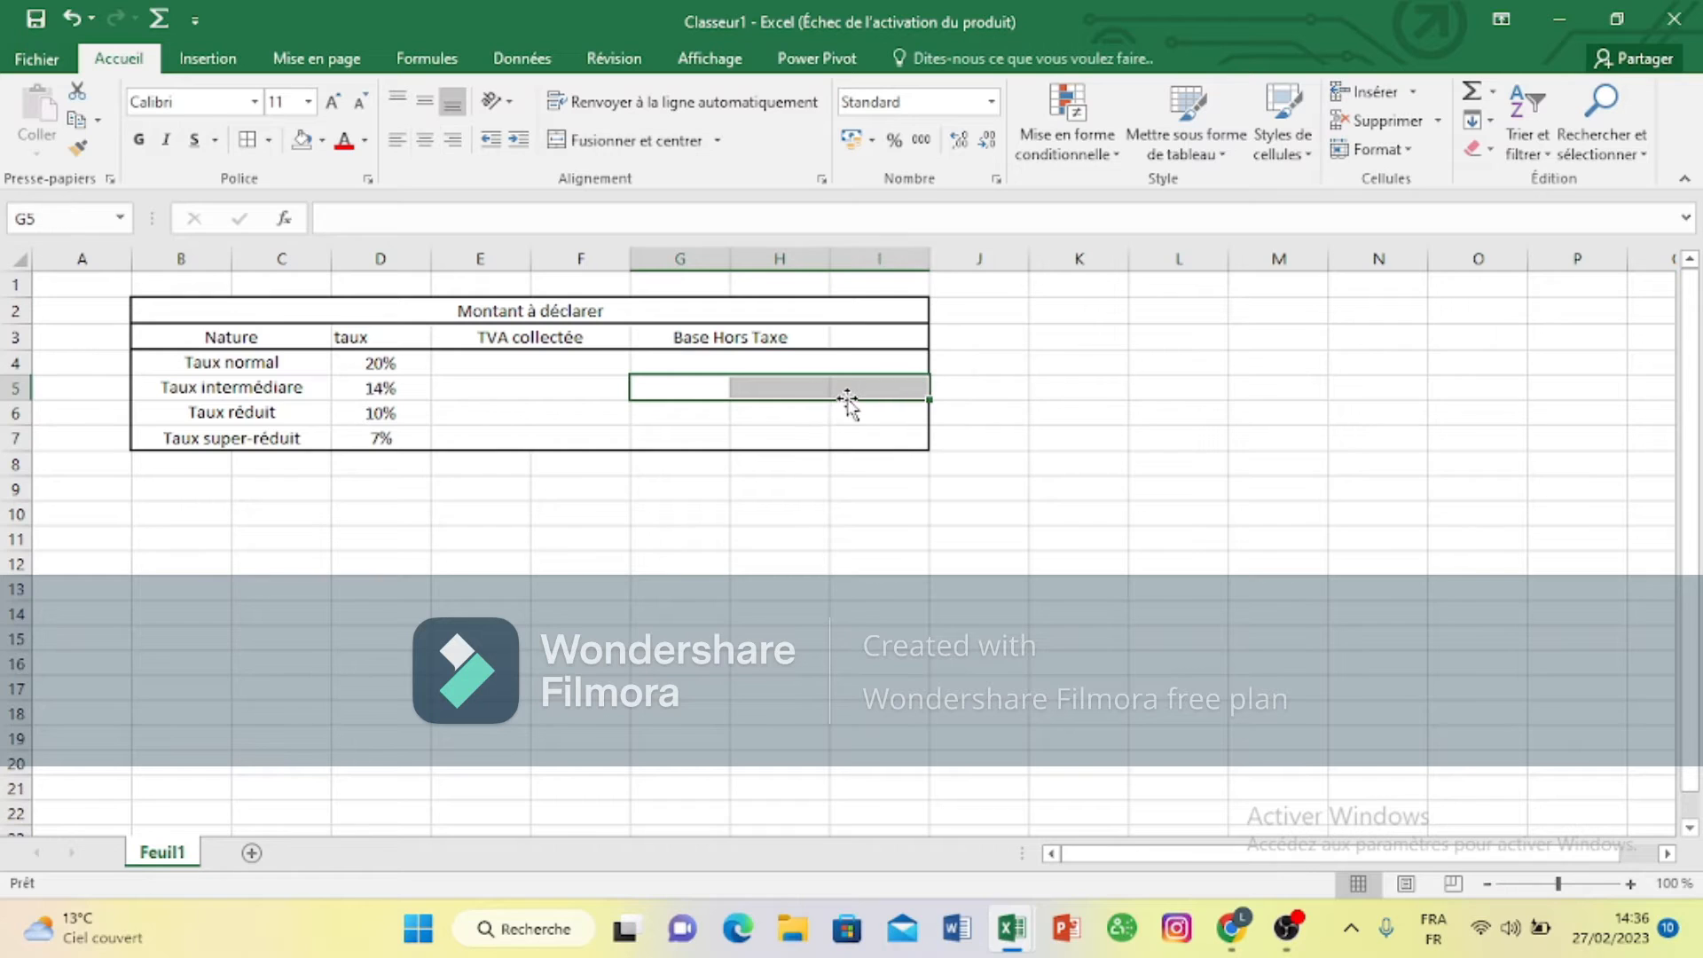
pyautogui.click(672, 151)
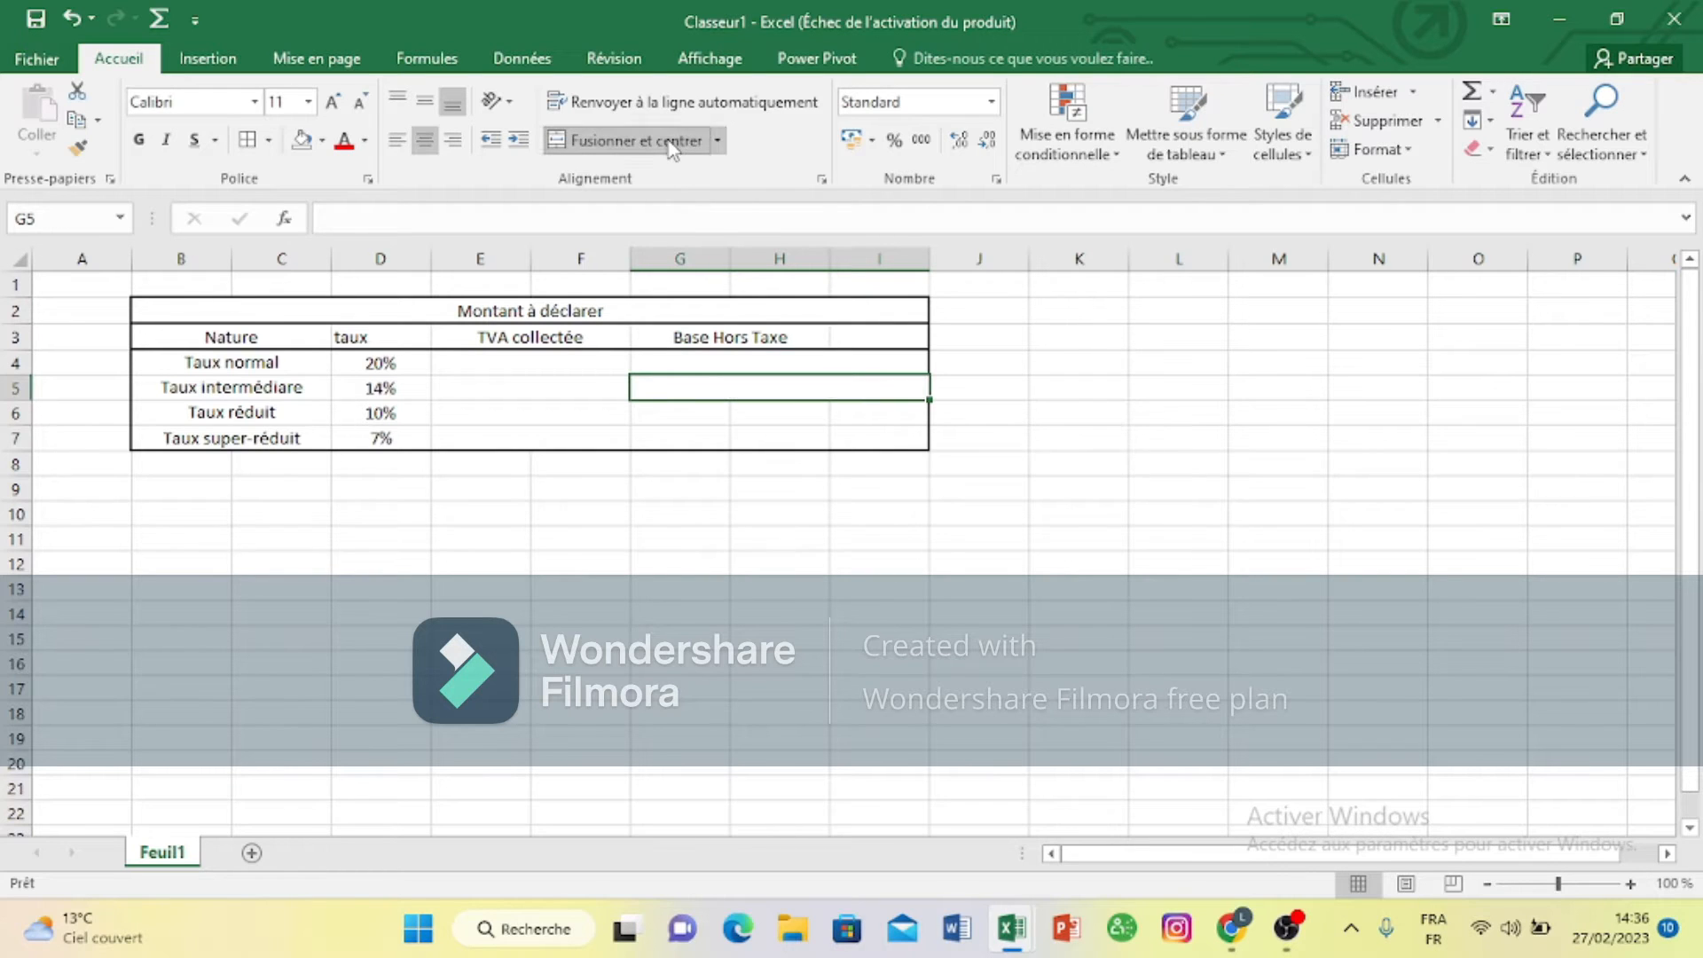
pyautogui.click(722, 405)
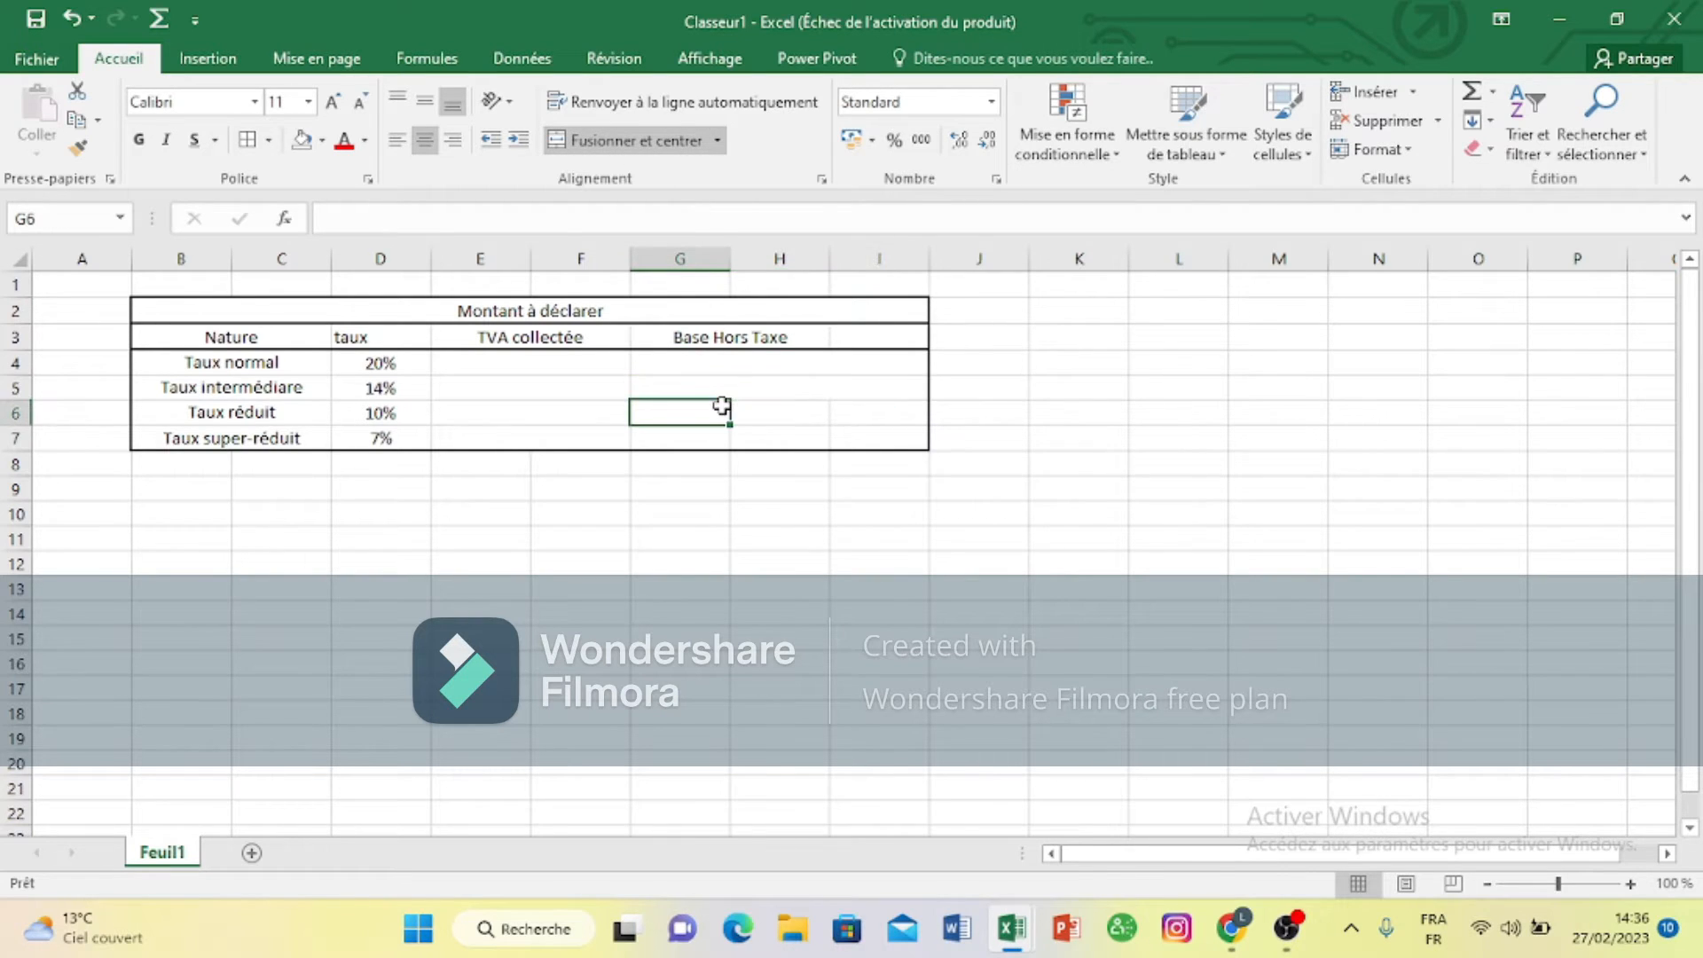
pyautogui.click(792, 393)
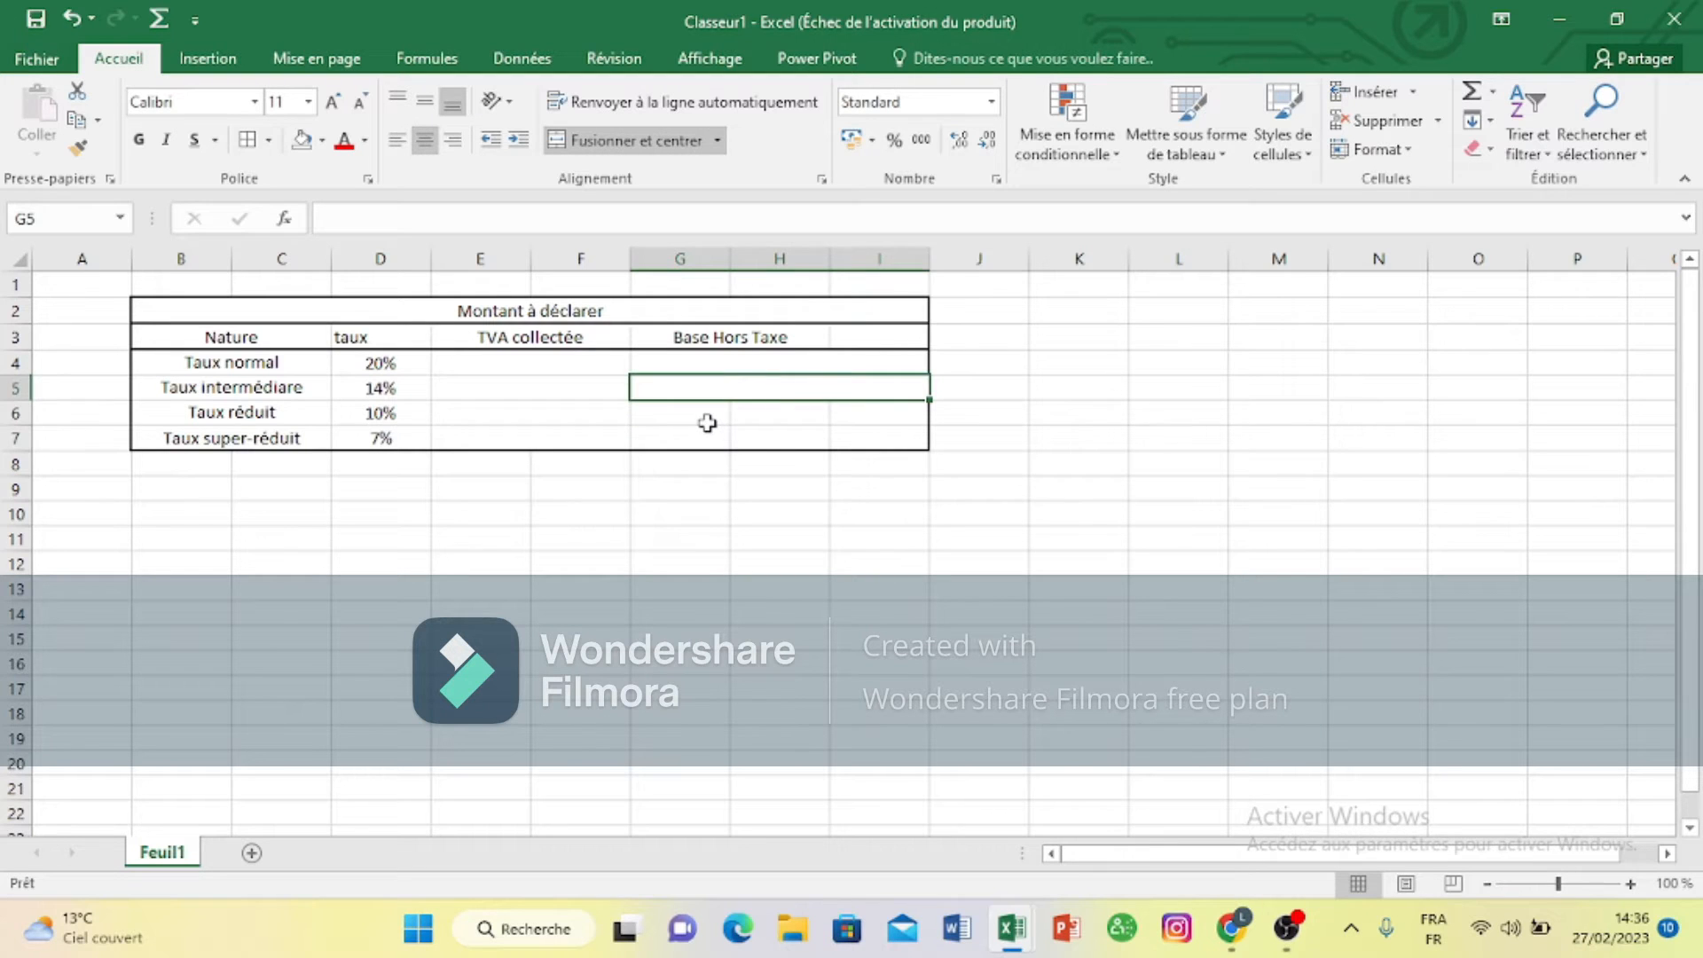
# Step: Merge and centre G6:I6 in the Taux réduit row under Base Hors Taxe
pyautogui.moveTo(707, 422); pyautogui.dragTo(859, 415)
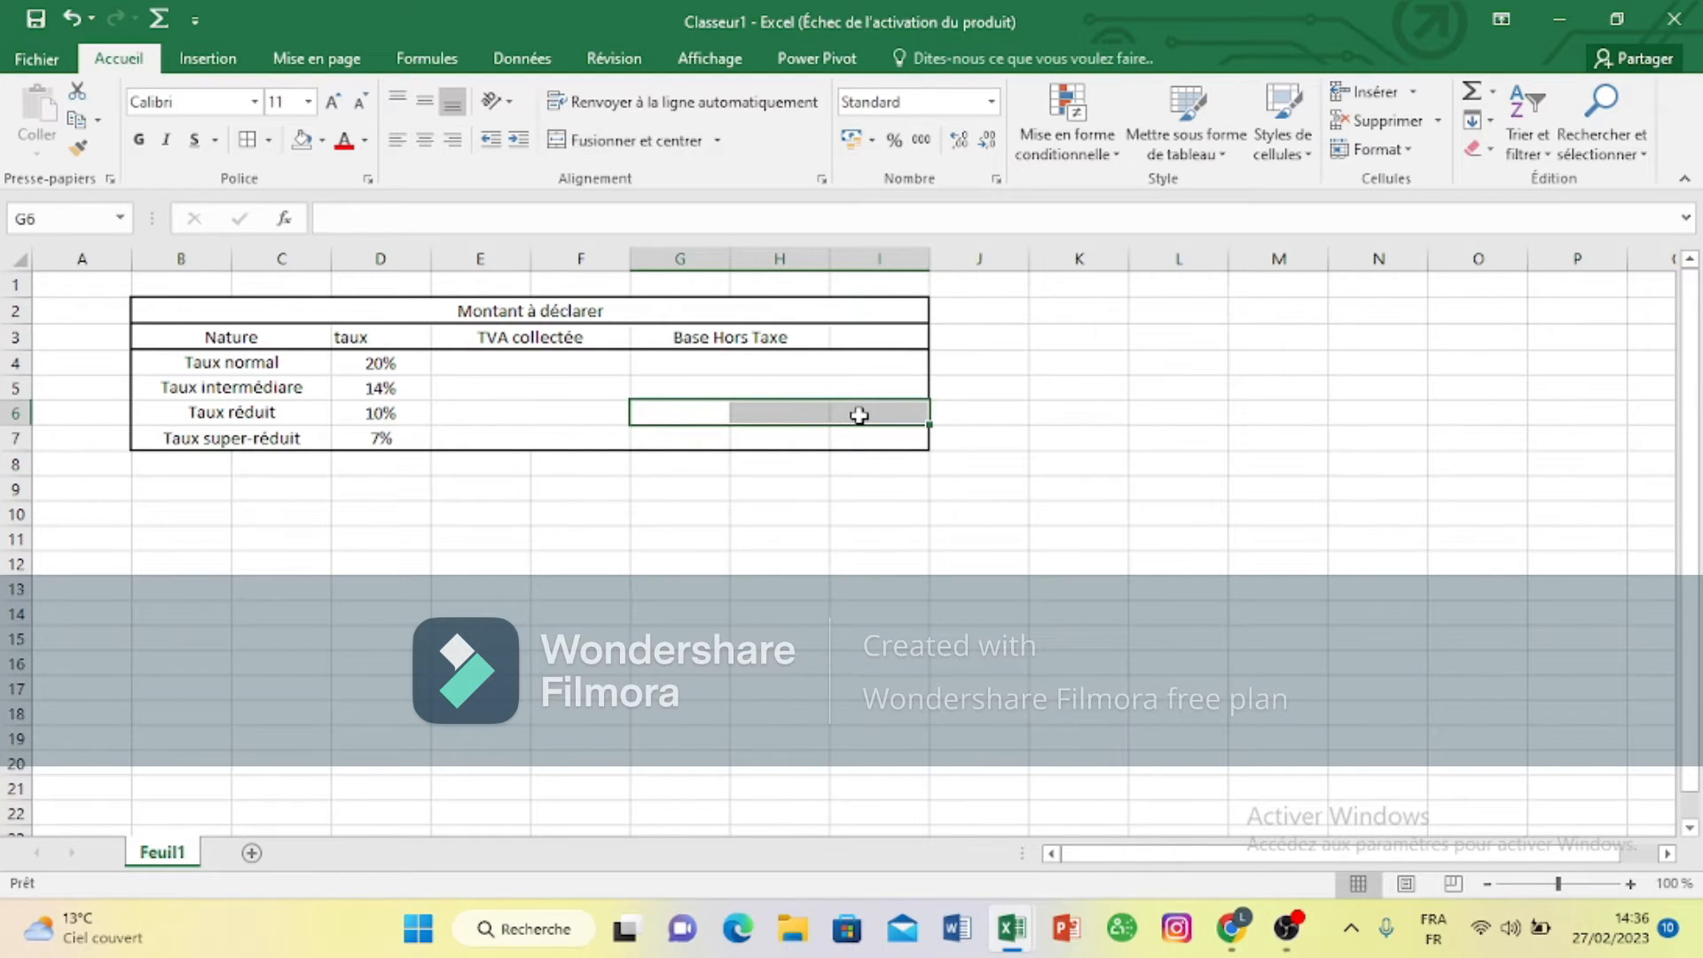
pyautogui.click(859, 415)
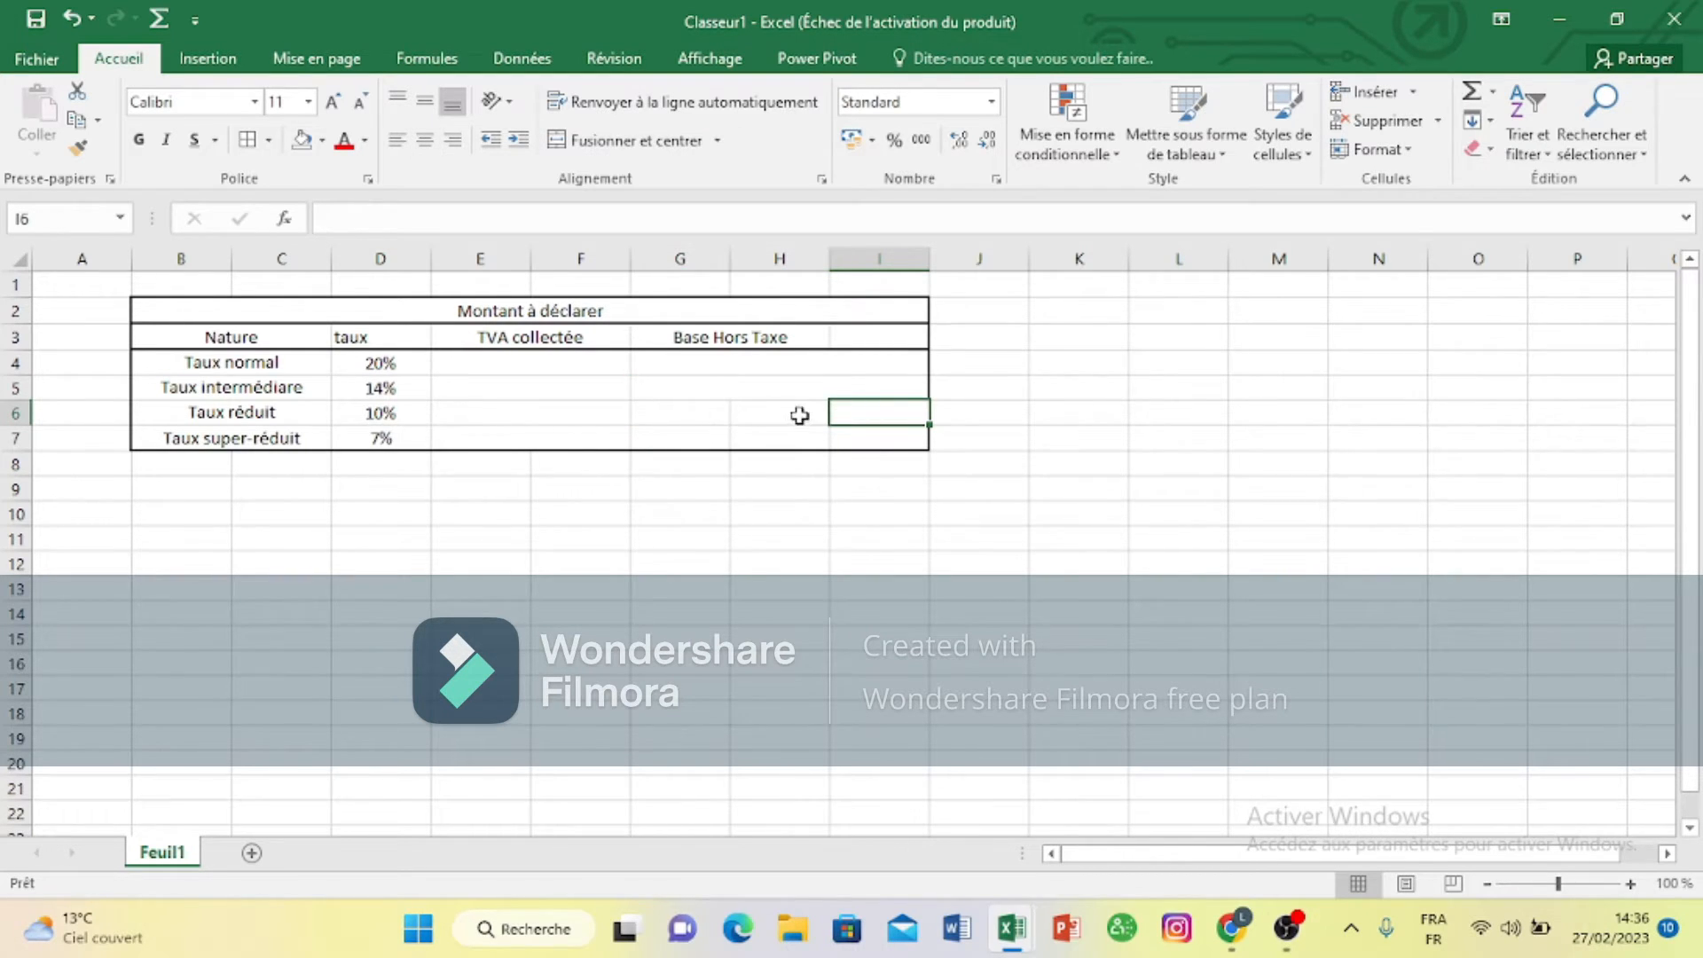
pyautogui.moveTo(749, 426); pyautogui.dragTo(714, 423)
pyautogui.moveTo(714, 422); pyautogui.dragTo(837, 419)
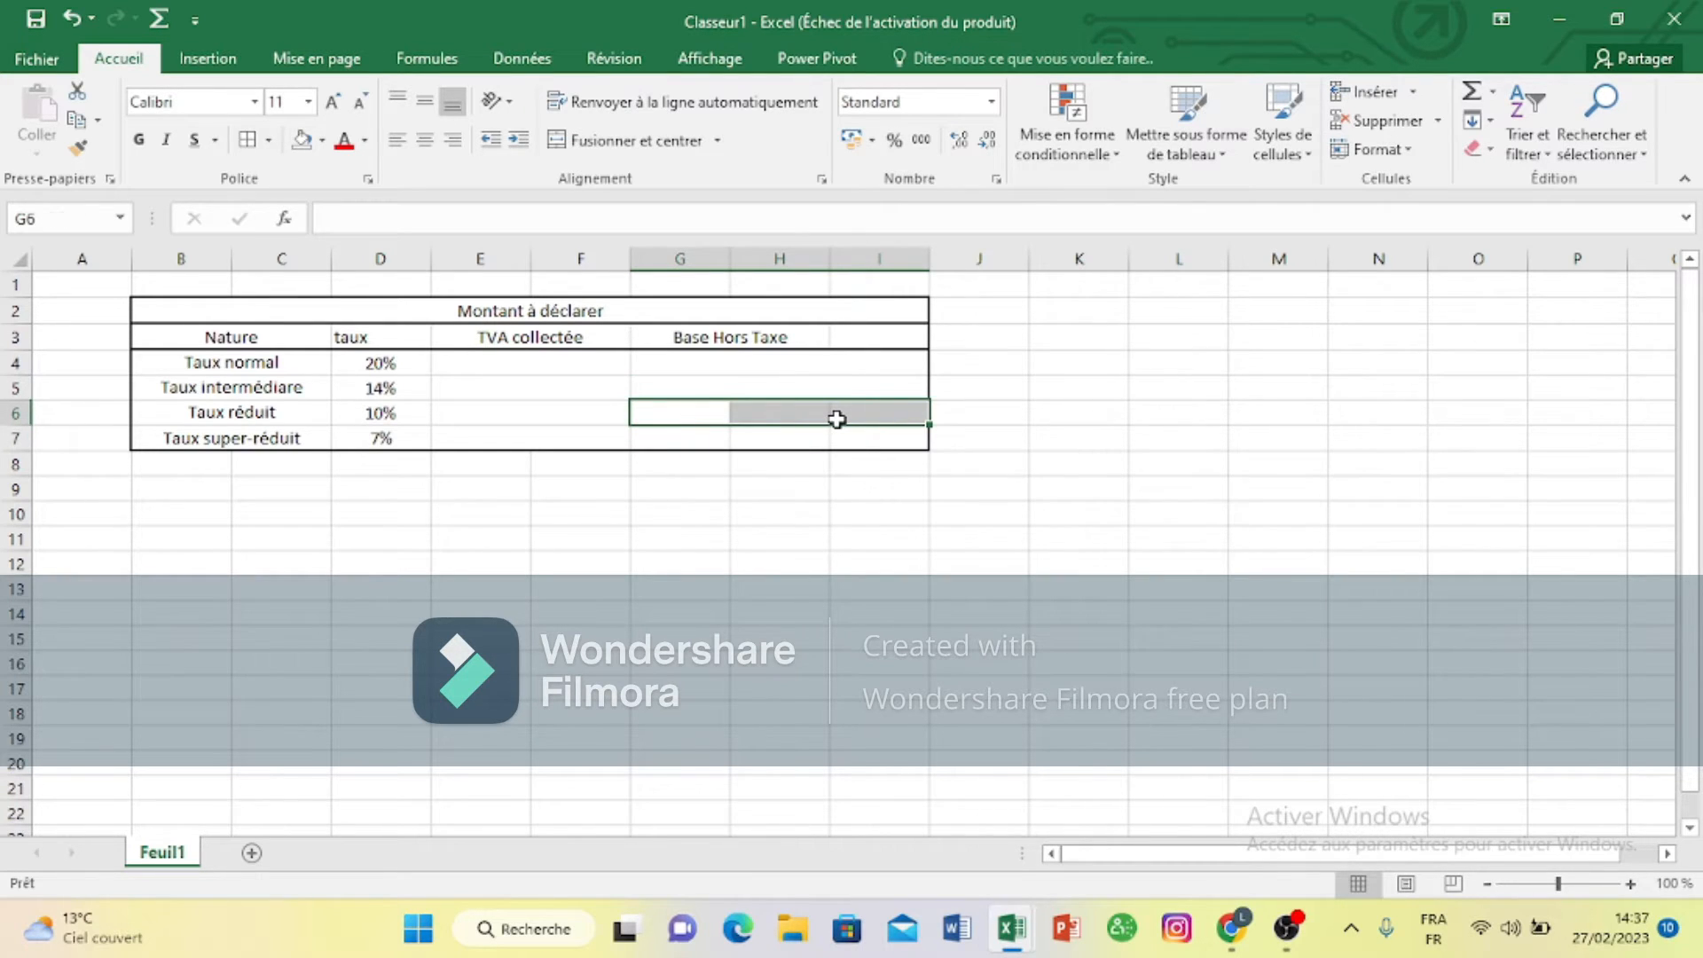
pyautogui.click(644, 142)
# Step: Merge and centre G7:I7 in the Taux super-réduit row under Base Hors Taxe
pyautogui.click(676, 443)
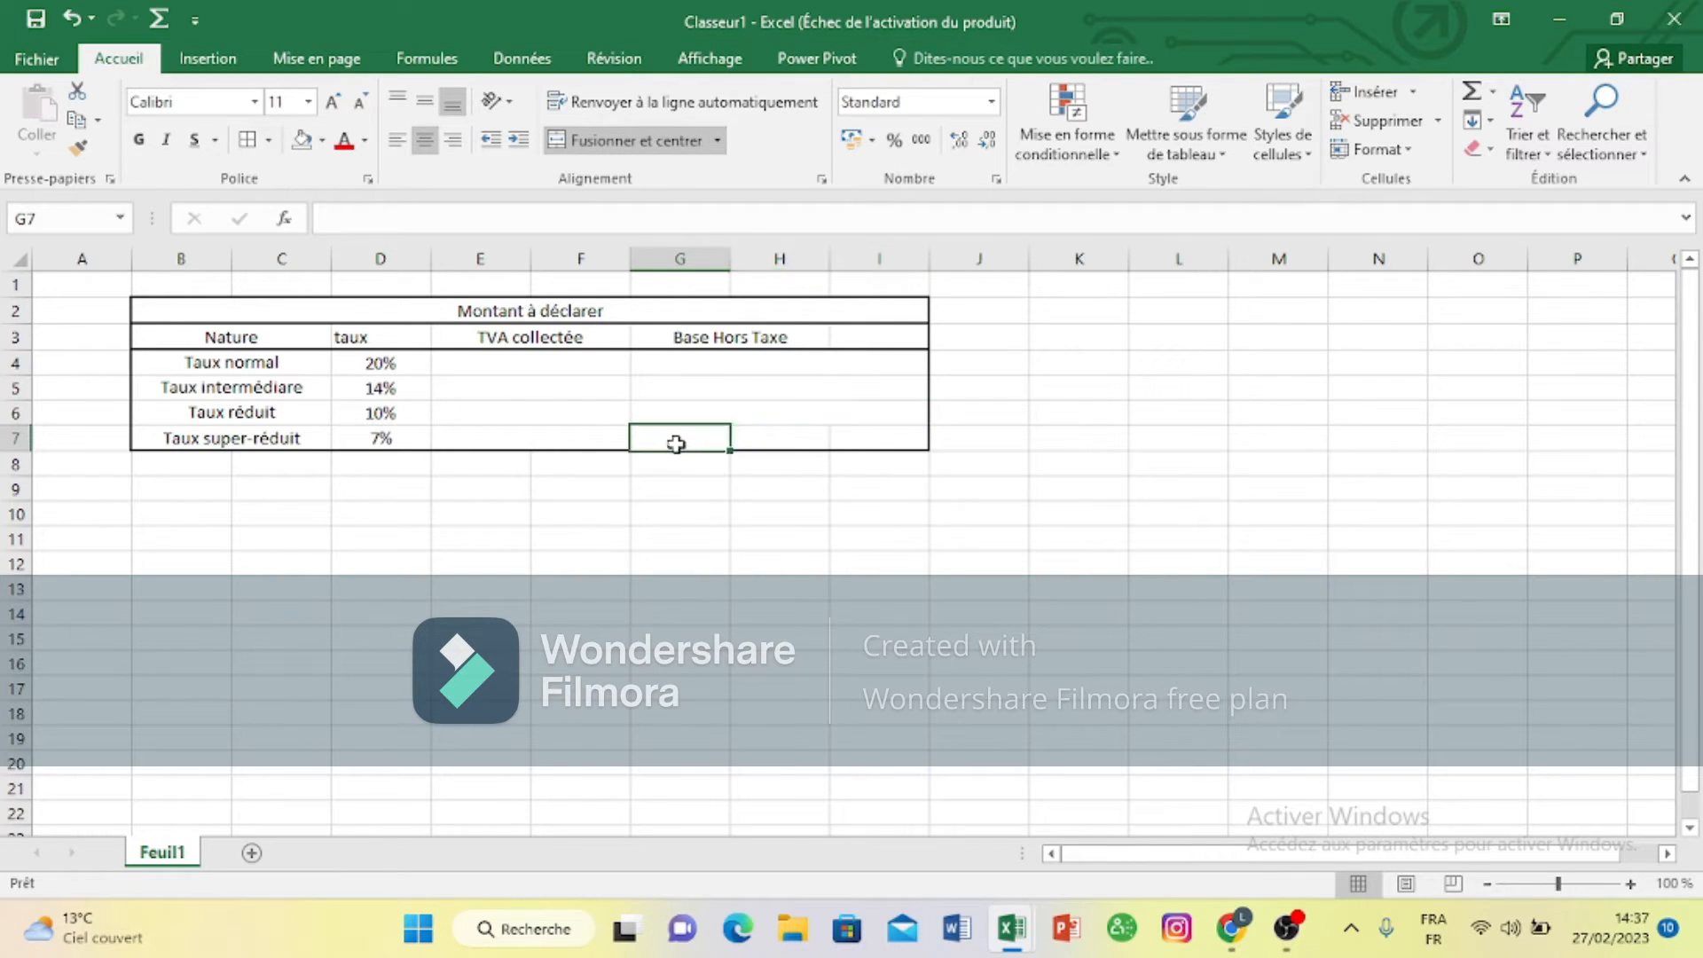
pyautogui.moveTo(676, 444); pyautogui.dragTo(852, 449)
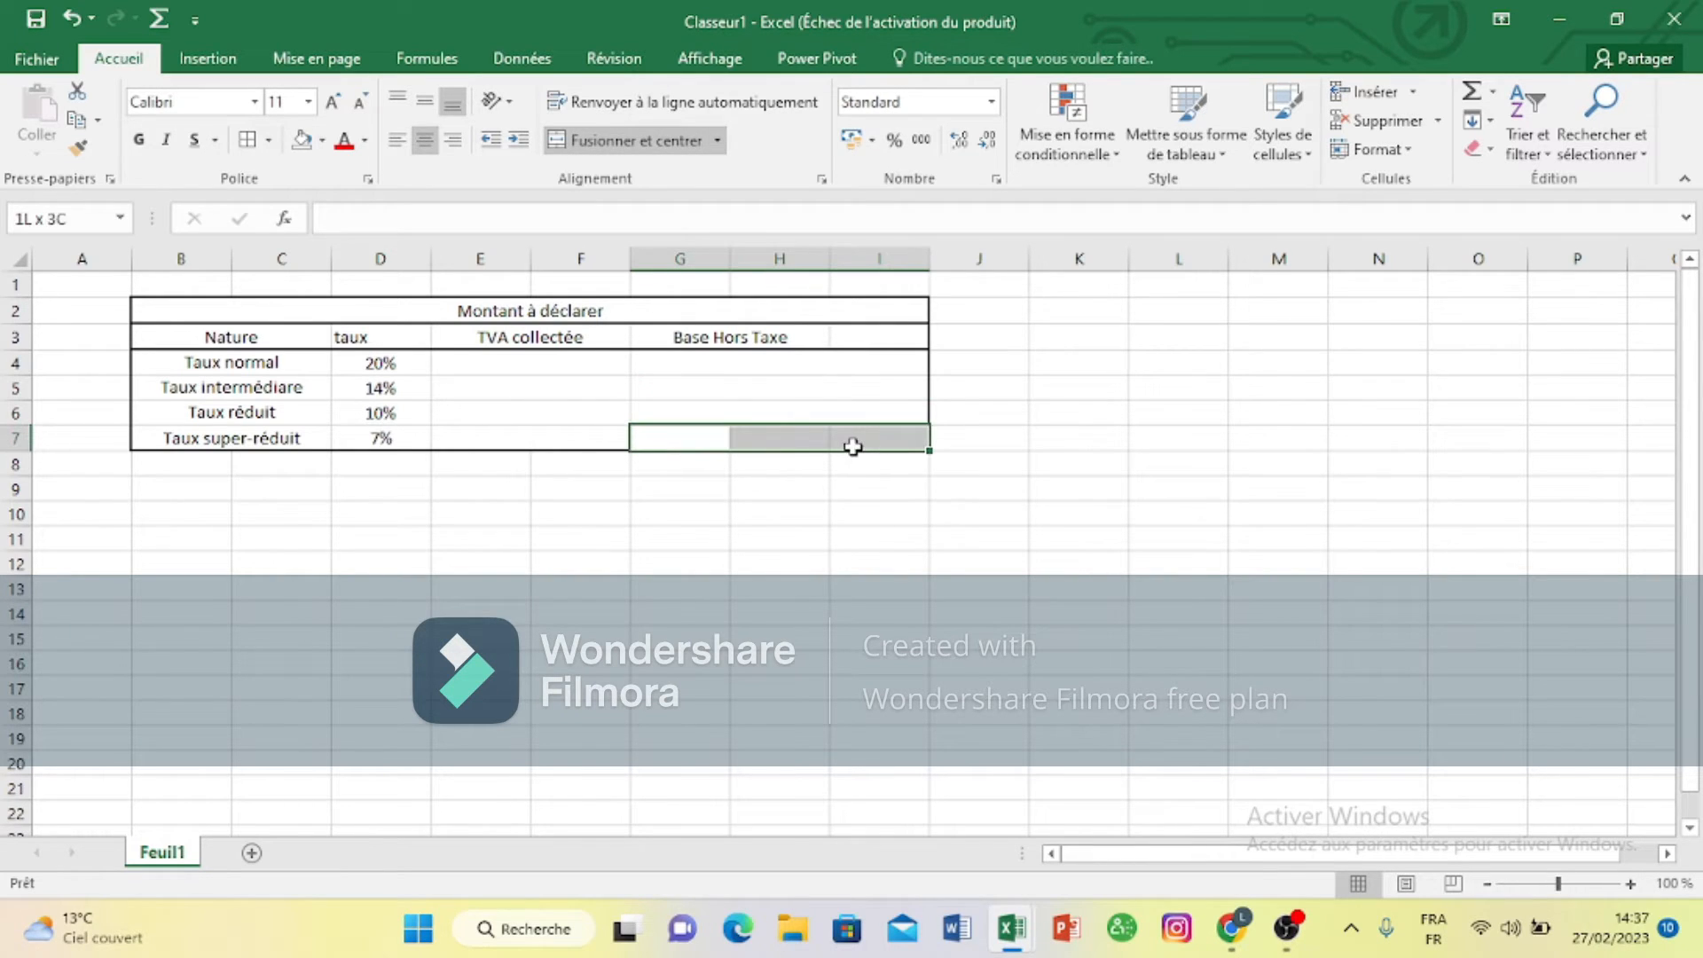
pyautogui.click(655, 145)
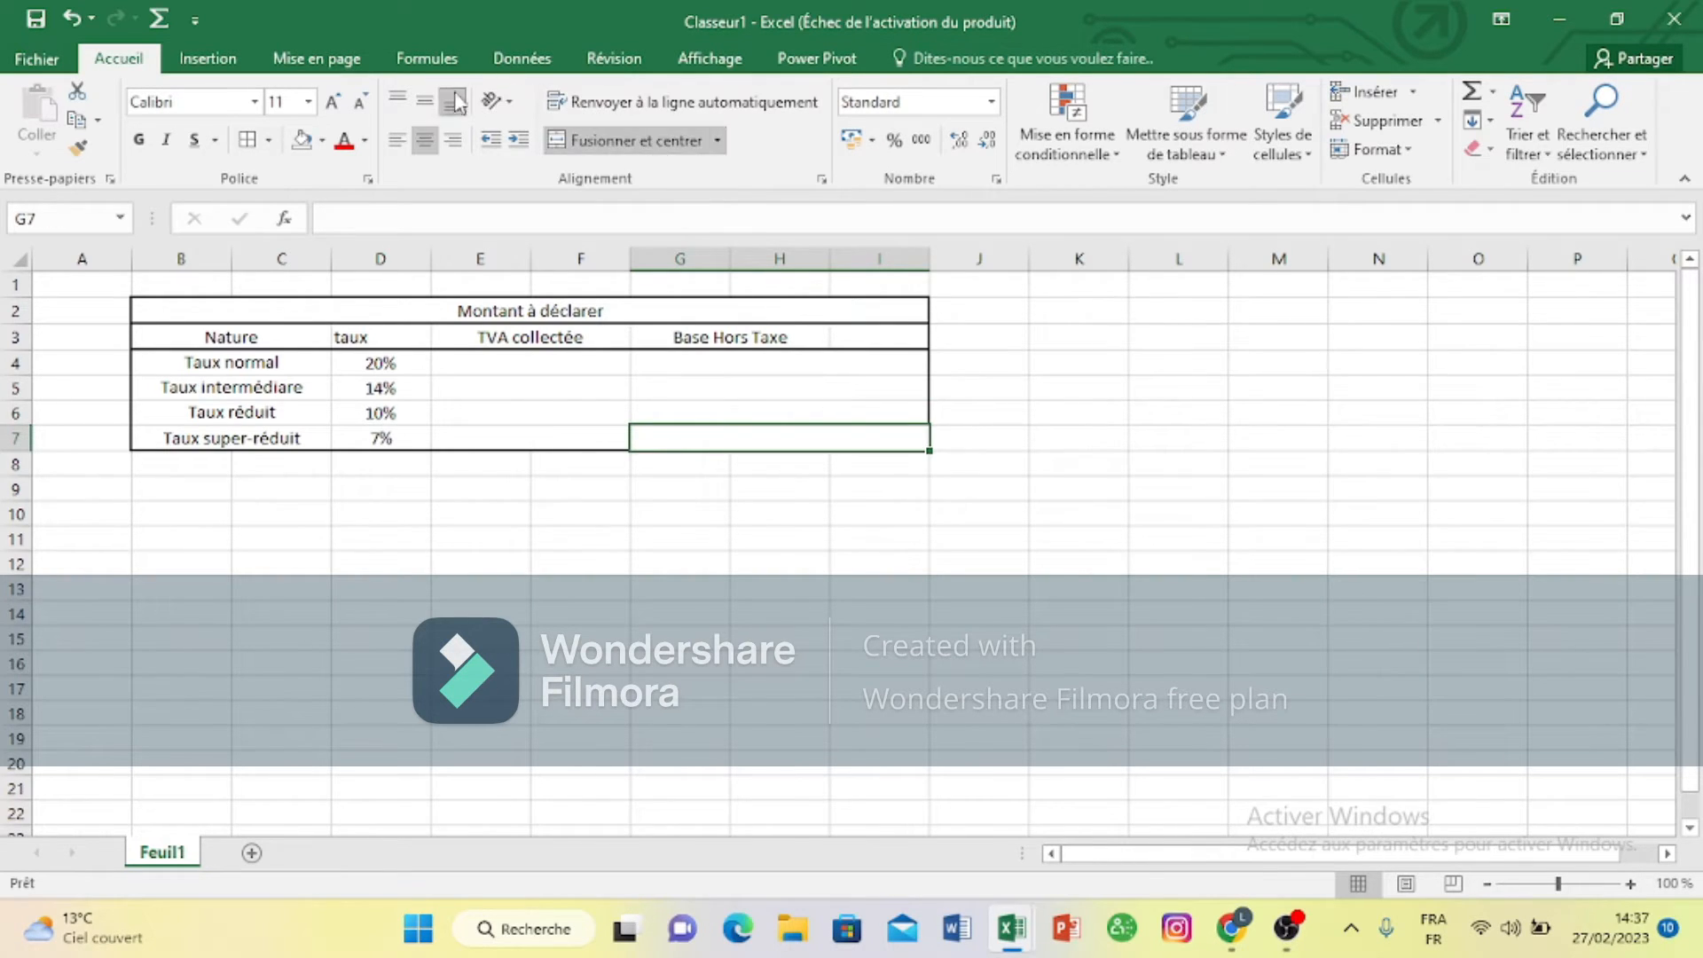
# Step: Align the merged Base Hors Taxe cells in rows 5 and 6 vertically to the middle
pyautogui.click(697, 398)
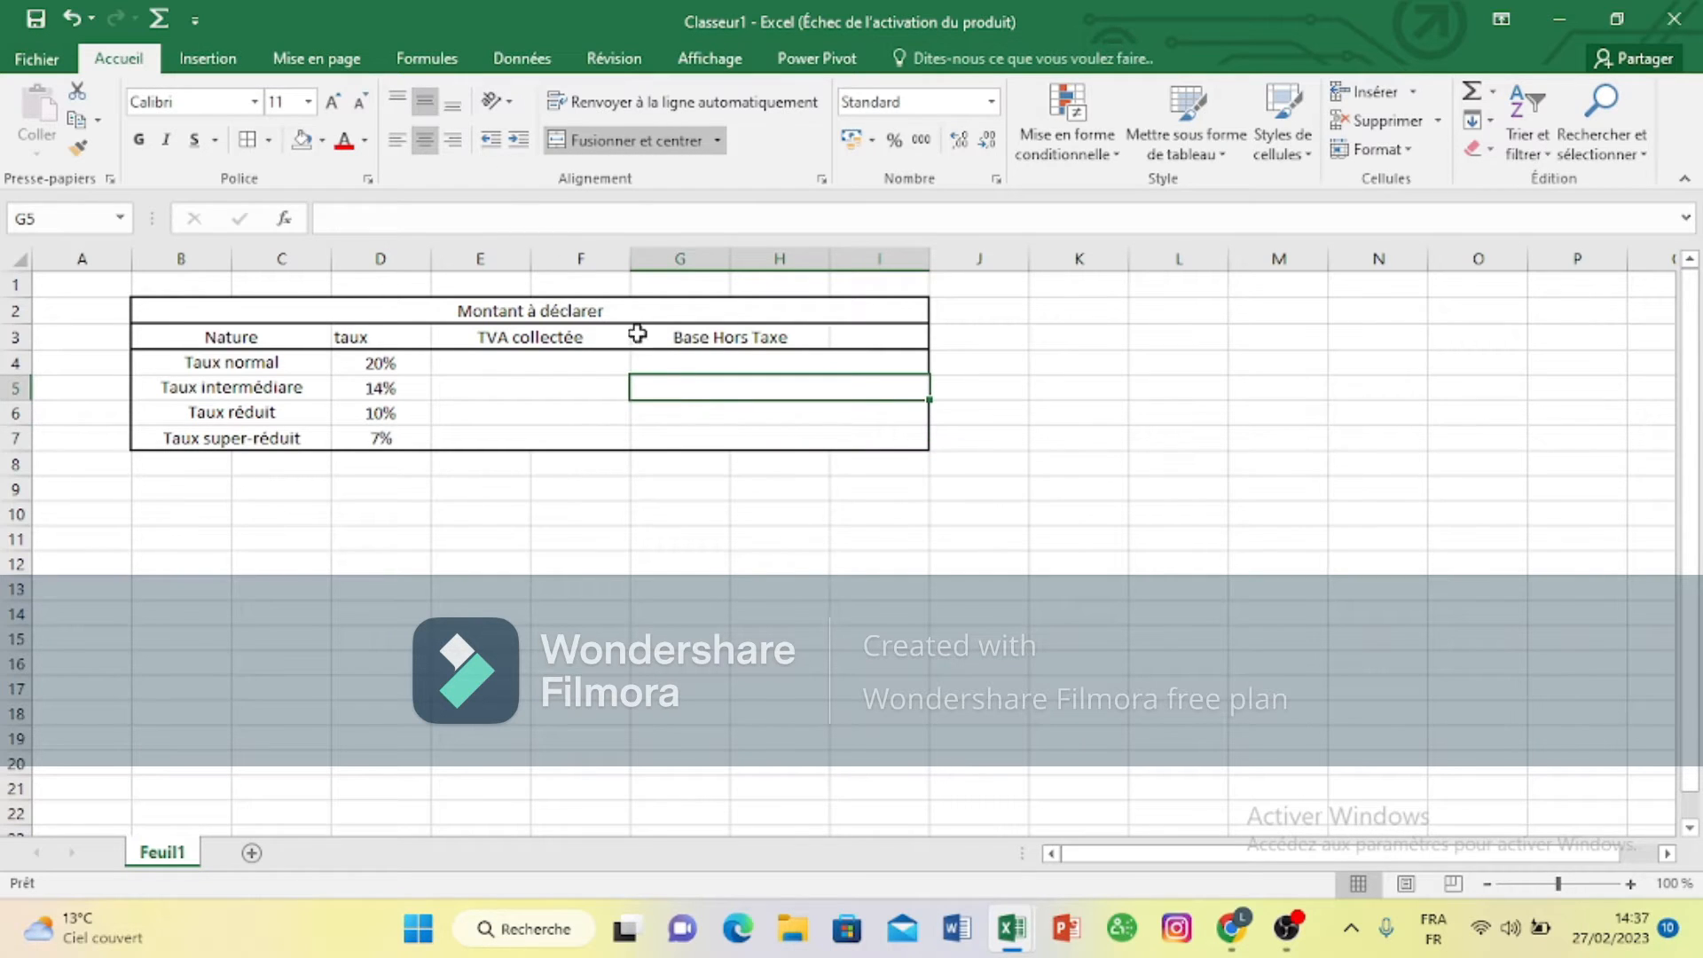
pyautogui.click(700, 413)
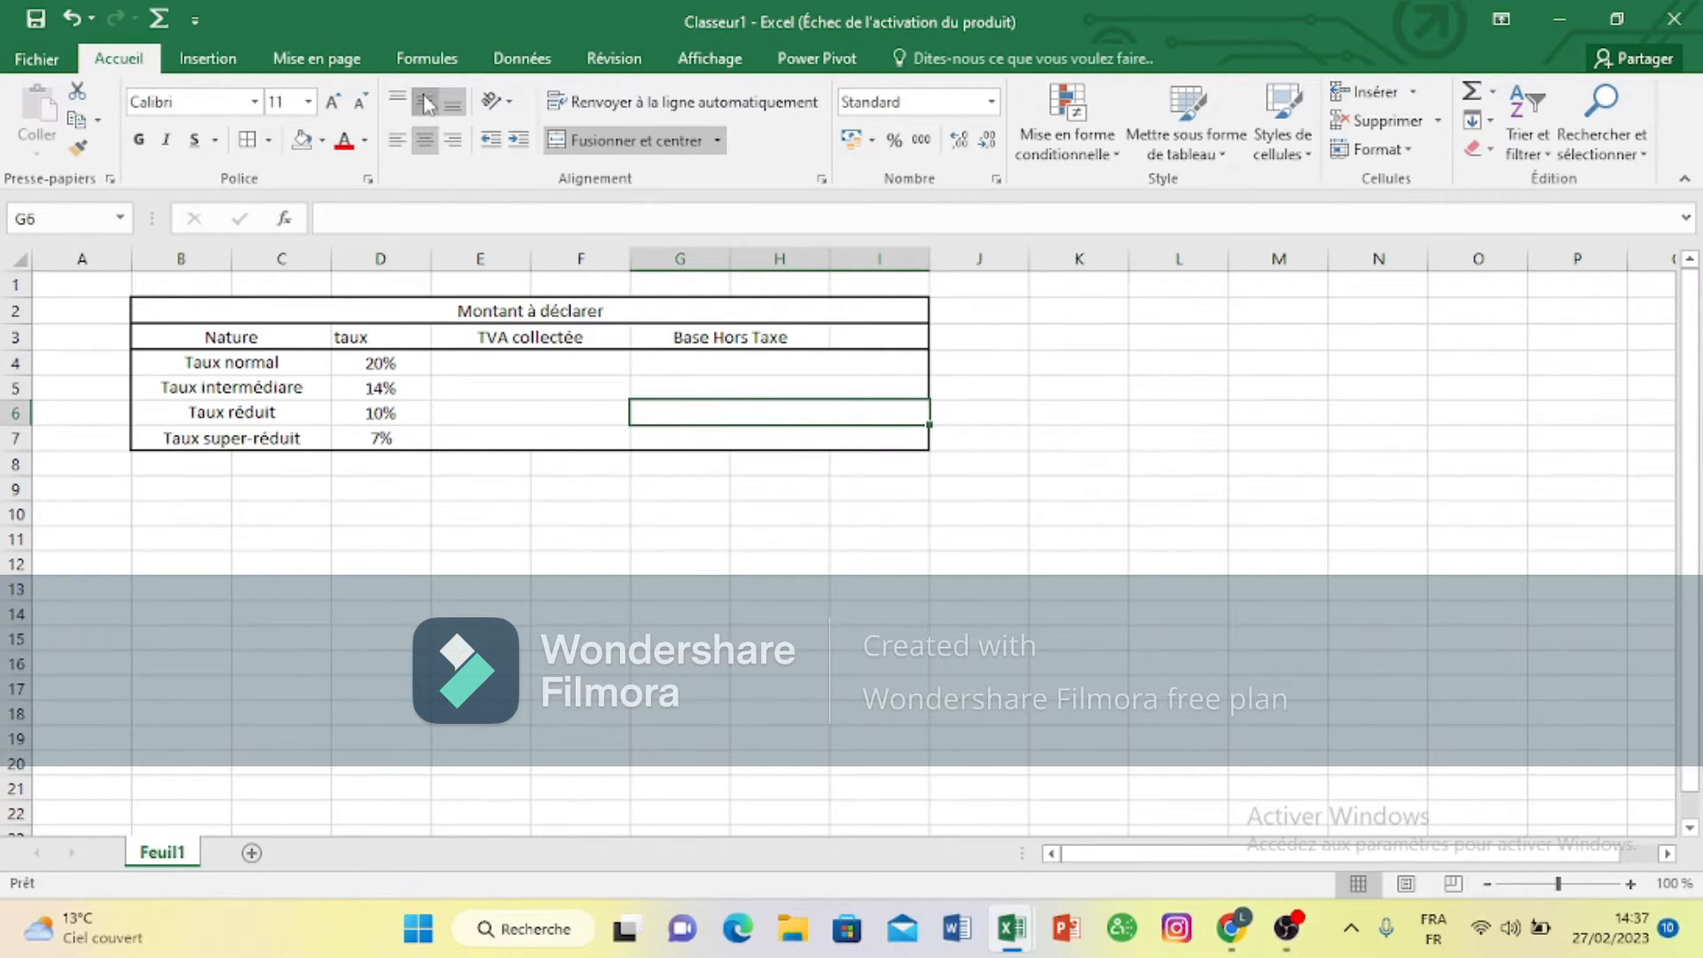
pyautogui.click(426, 104)
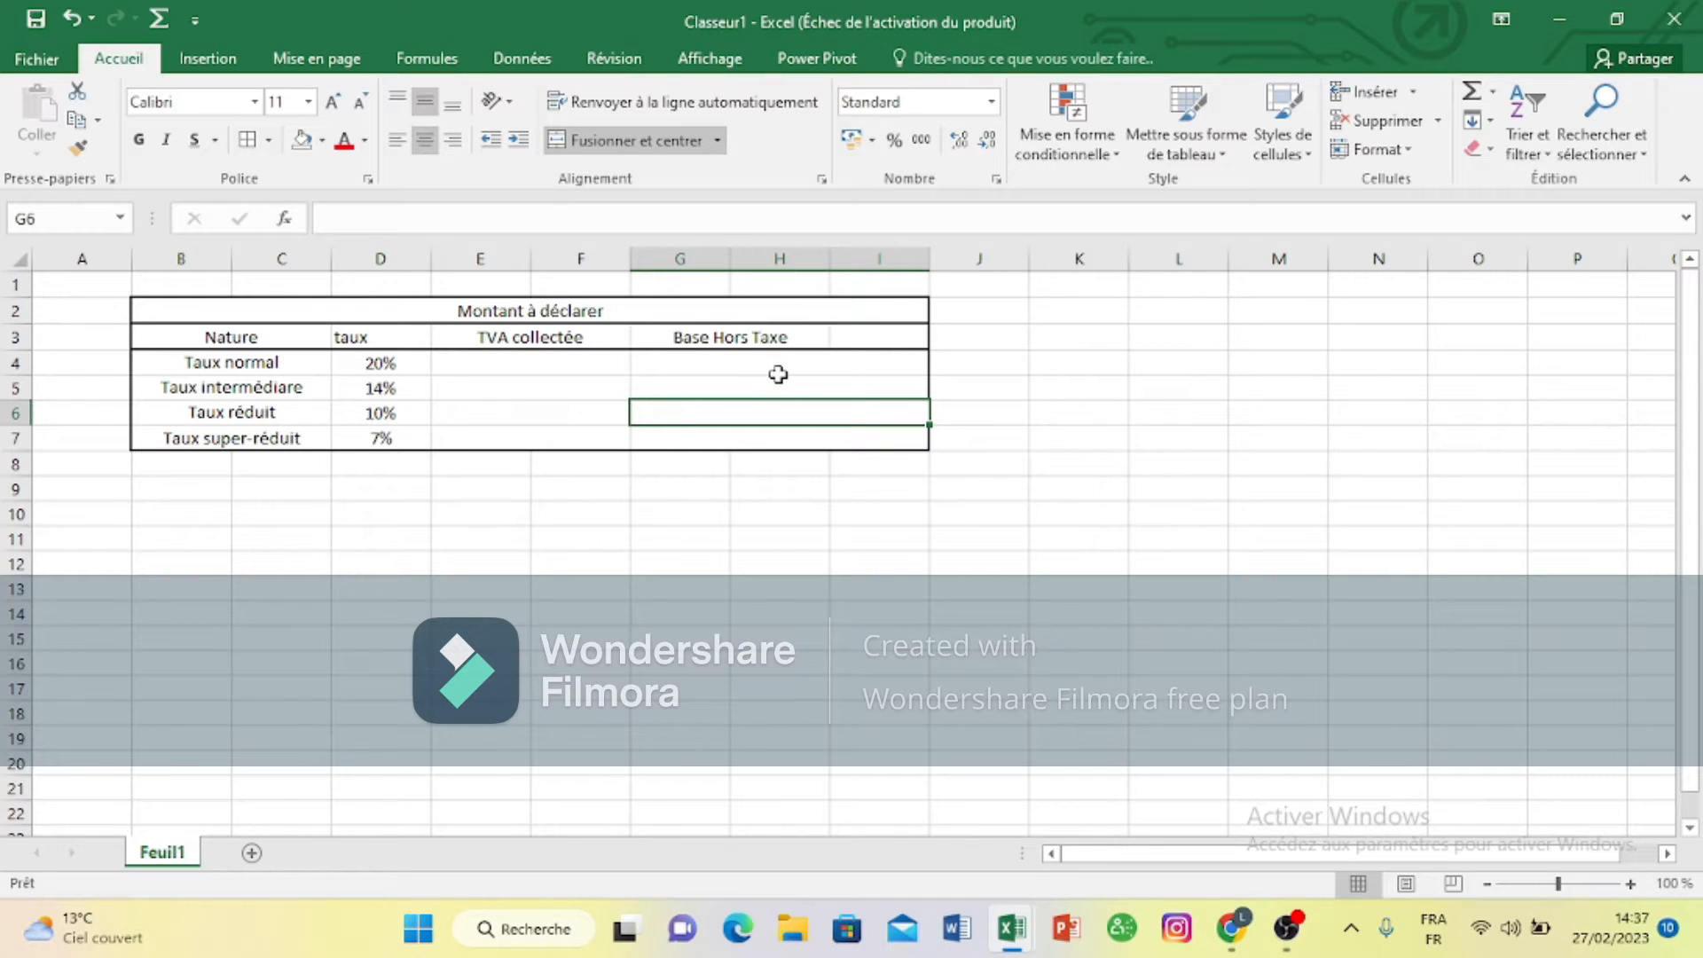
pyautogui.click(778, 372)
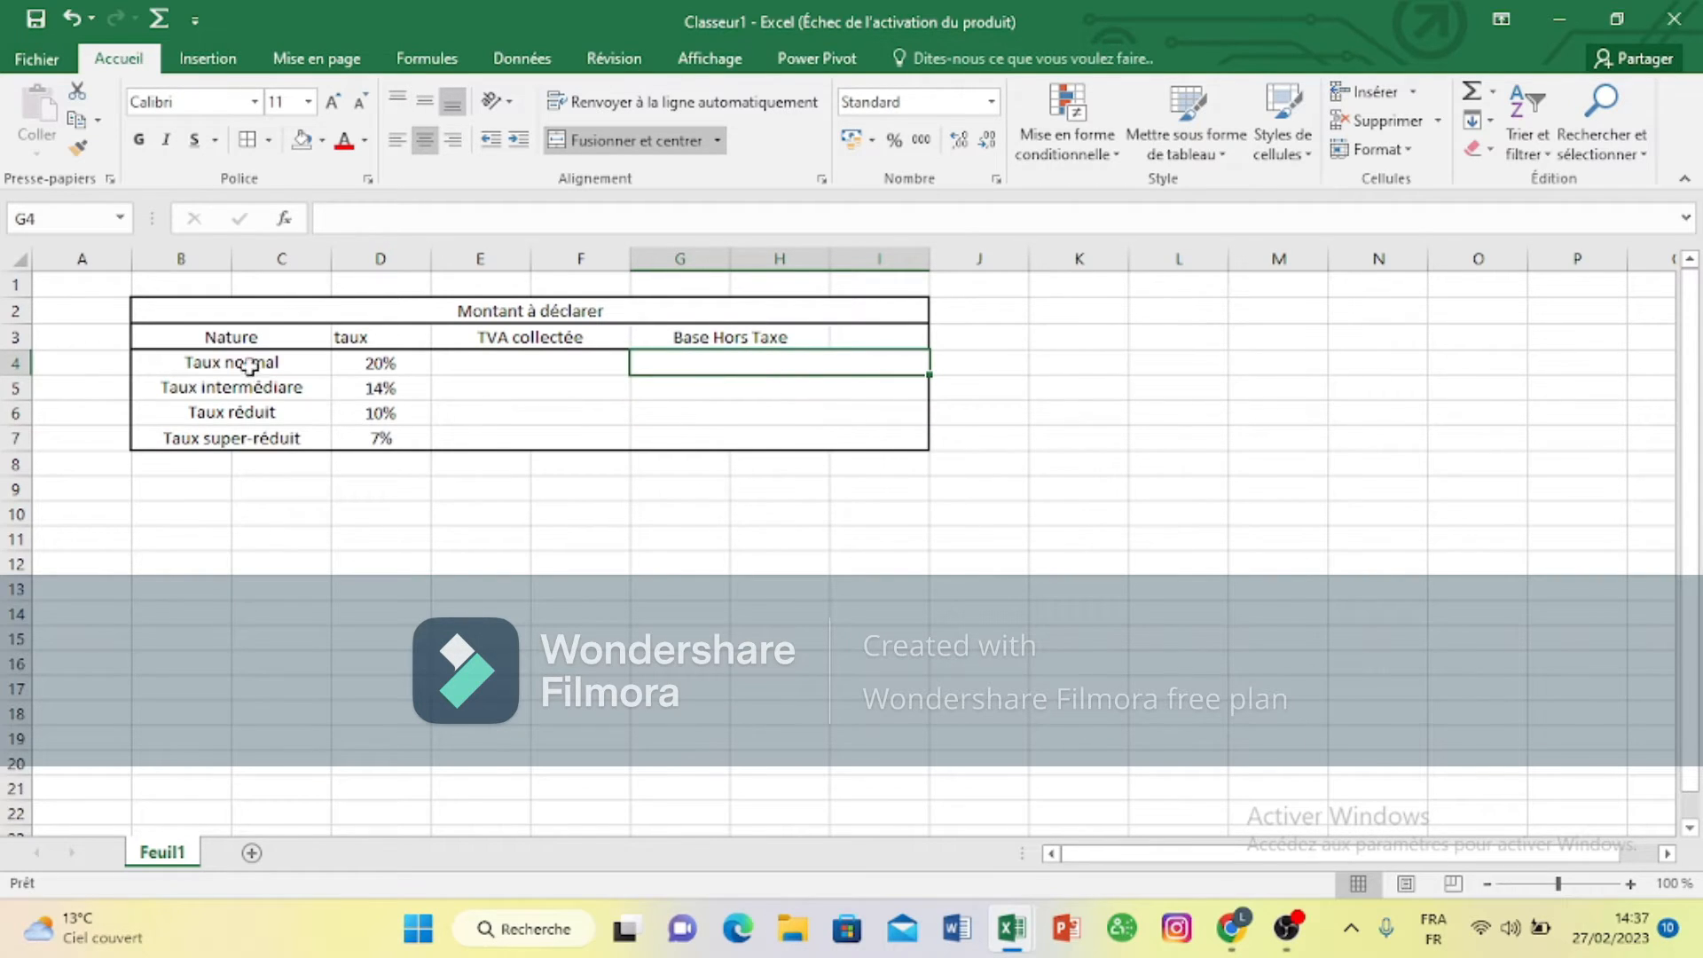
# Step: Apply all borders to the table body B4:I7
pyautogui.moveTo(180, 362); pyautogui.dragTo(795, 444)
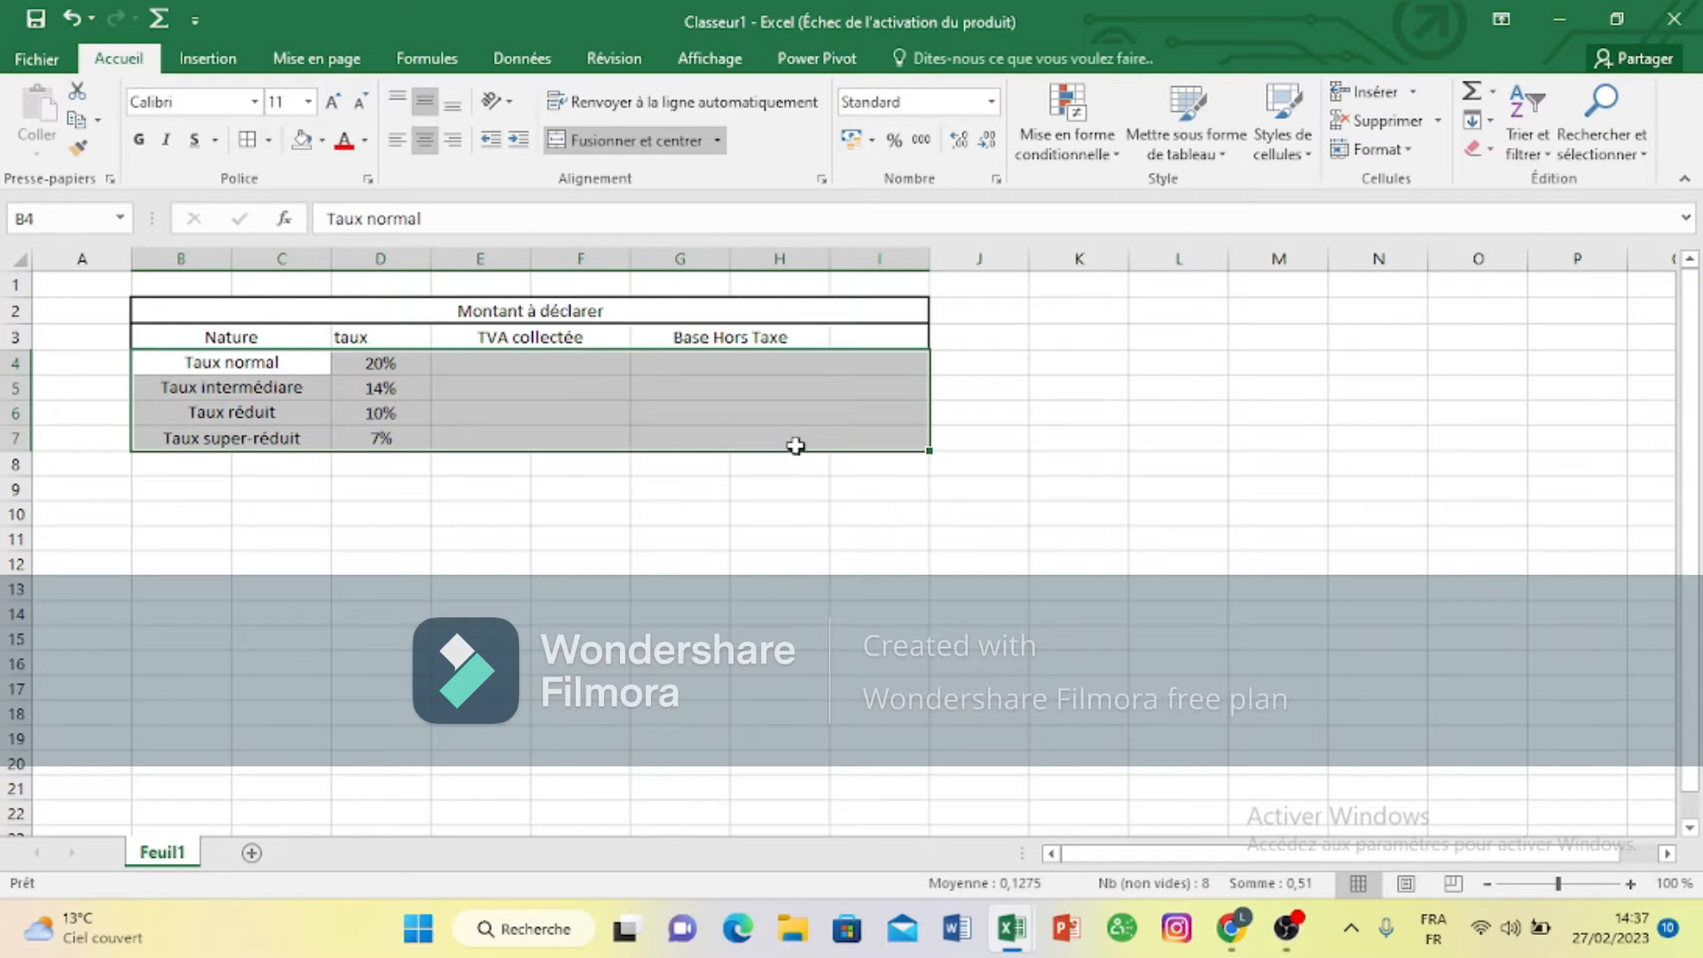
pyautogui.click(252, 147)
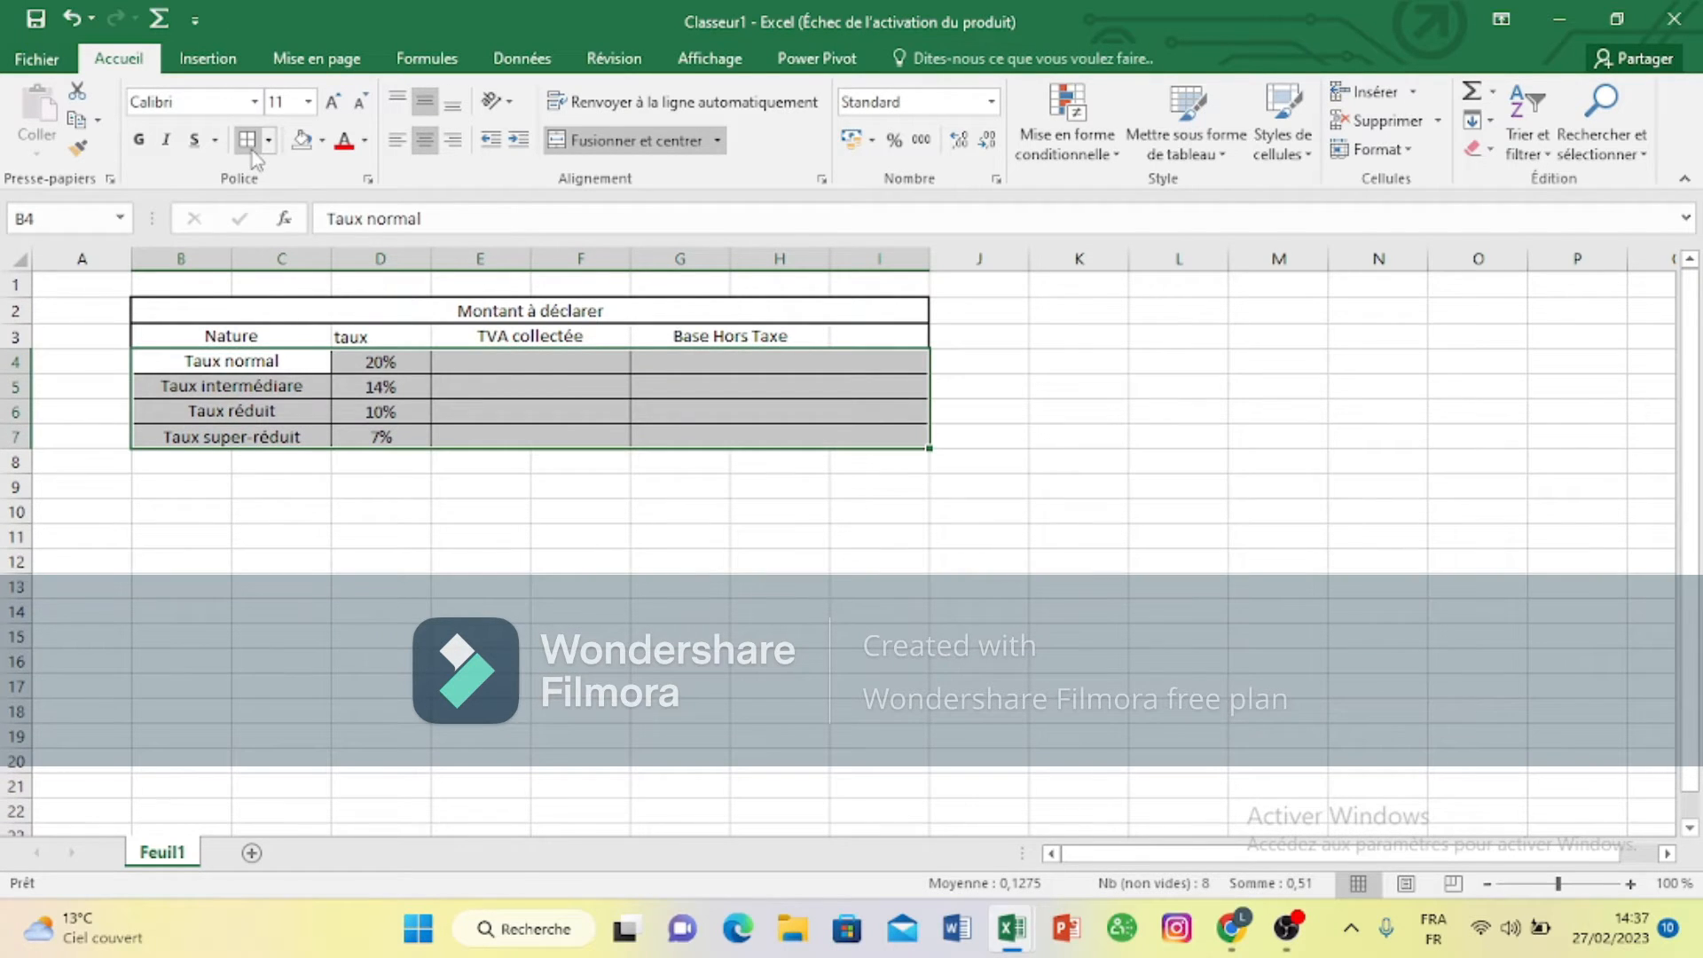
pyautogui.click(1131, 483)
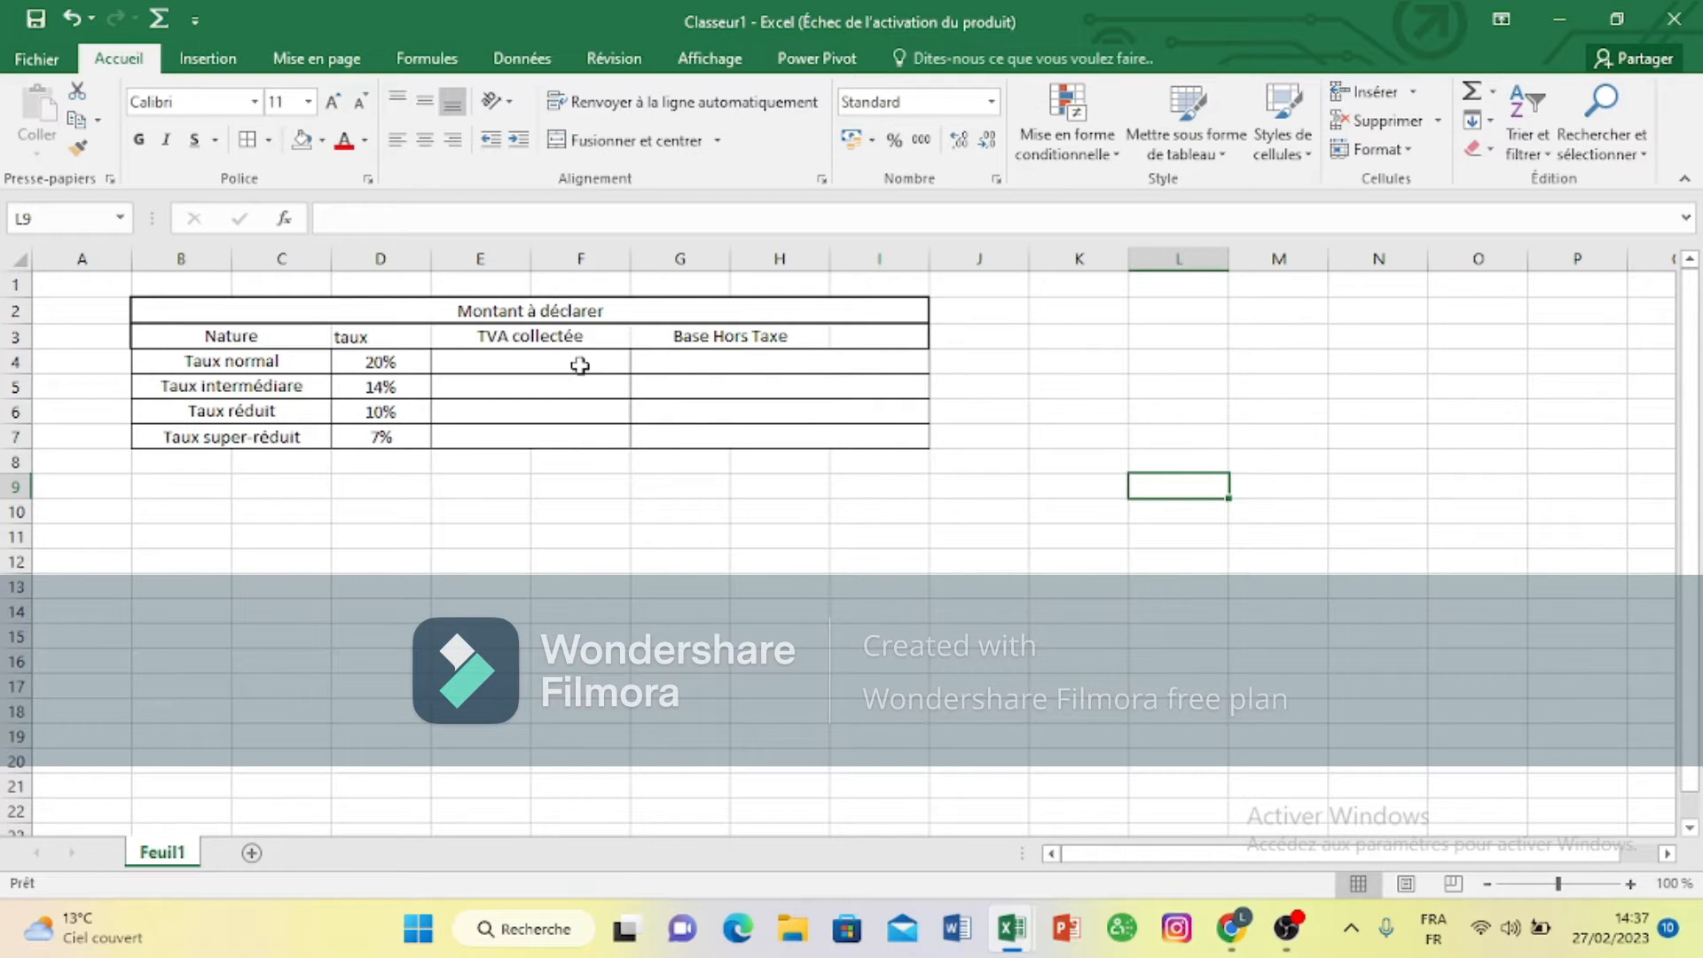
# Step: Fill the input cells E4:I7 under TVA collectée and Base Hors Taxe with light blue
pyautogui.click(533, 360)
pyautogui.moveTo(648, 361); pyautogui.dragTo(802, 430)
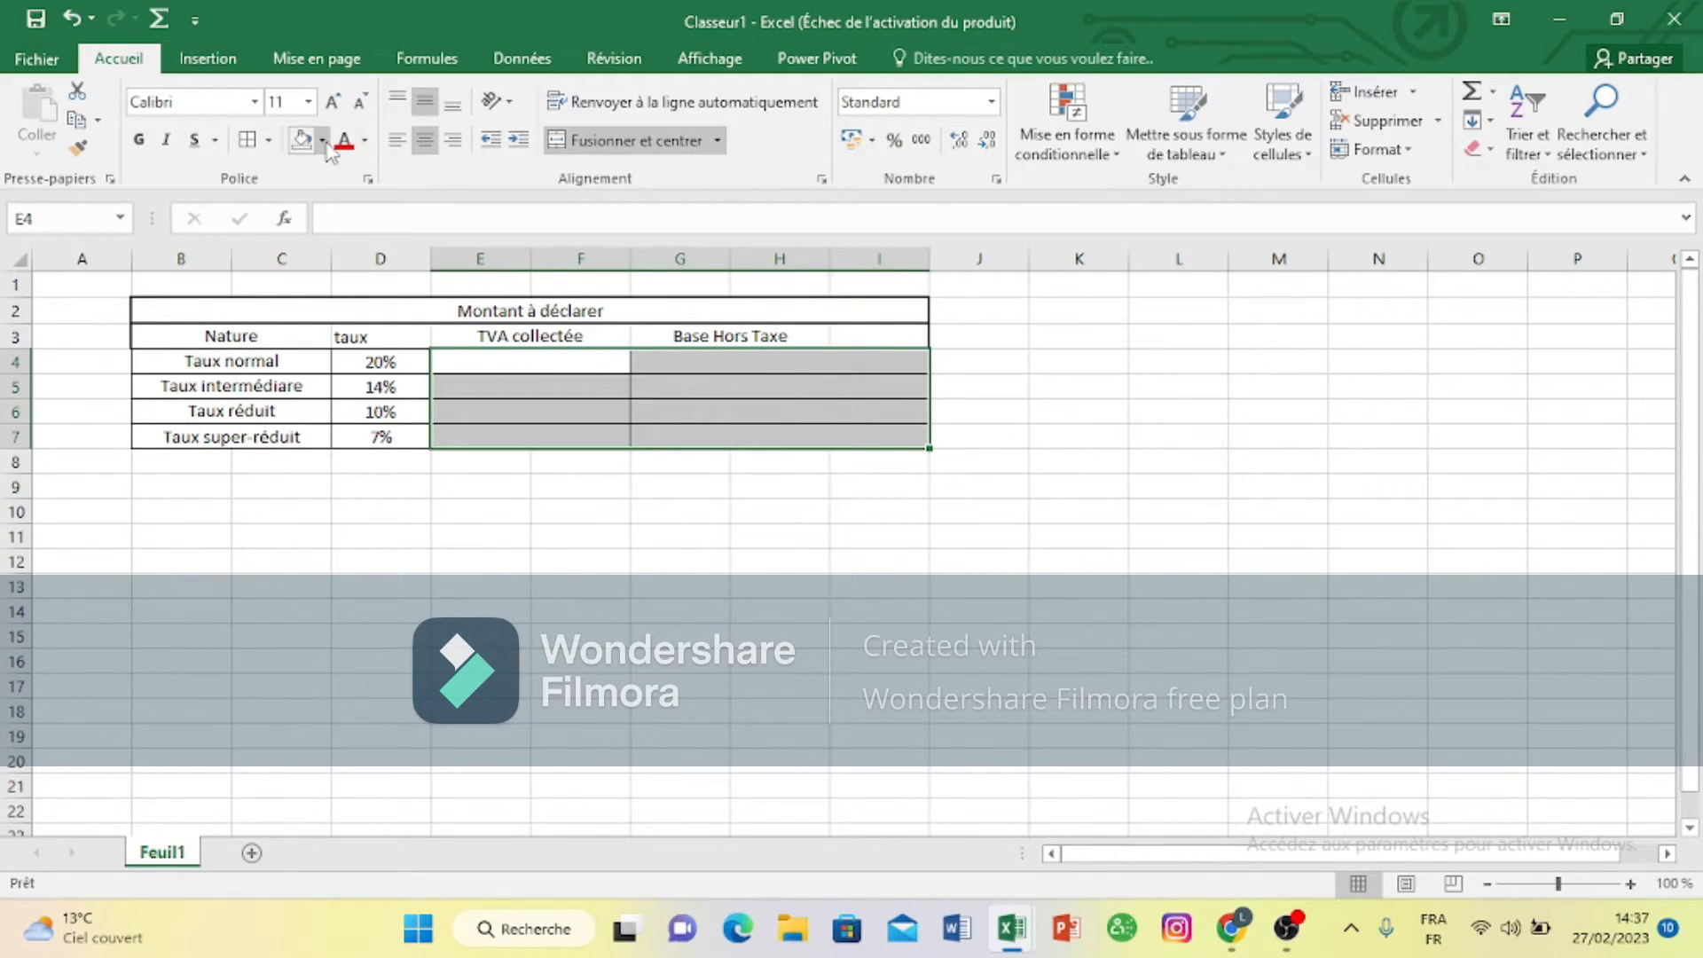
pyautogui.click(322, 140)
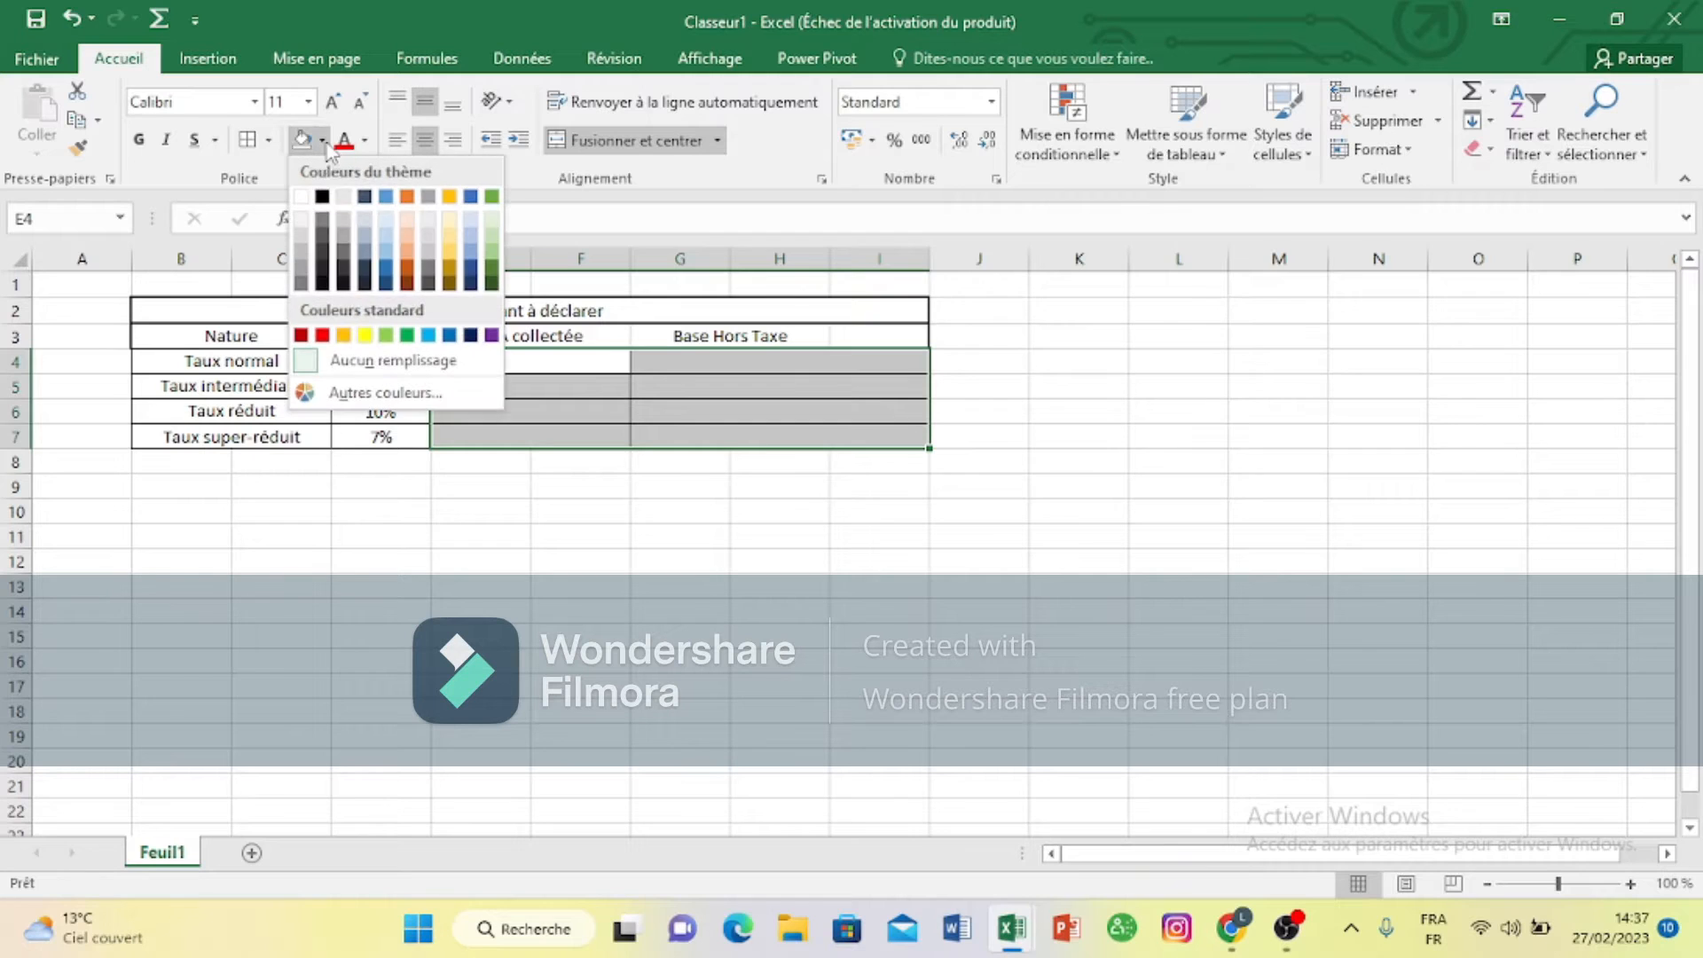
pyautogui.click(388, 222)
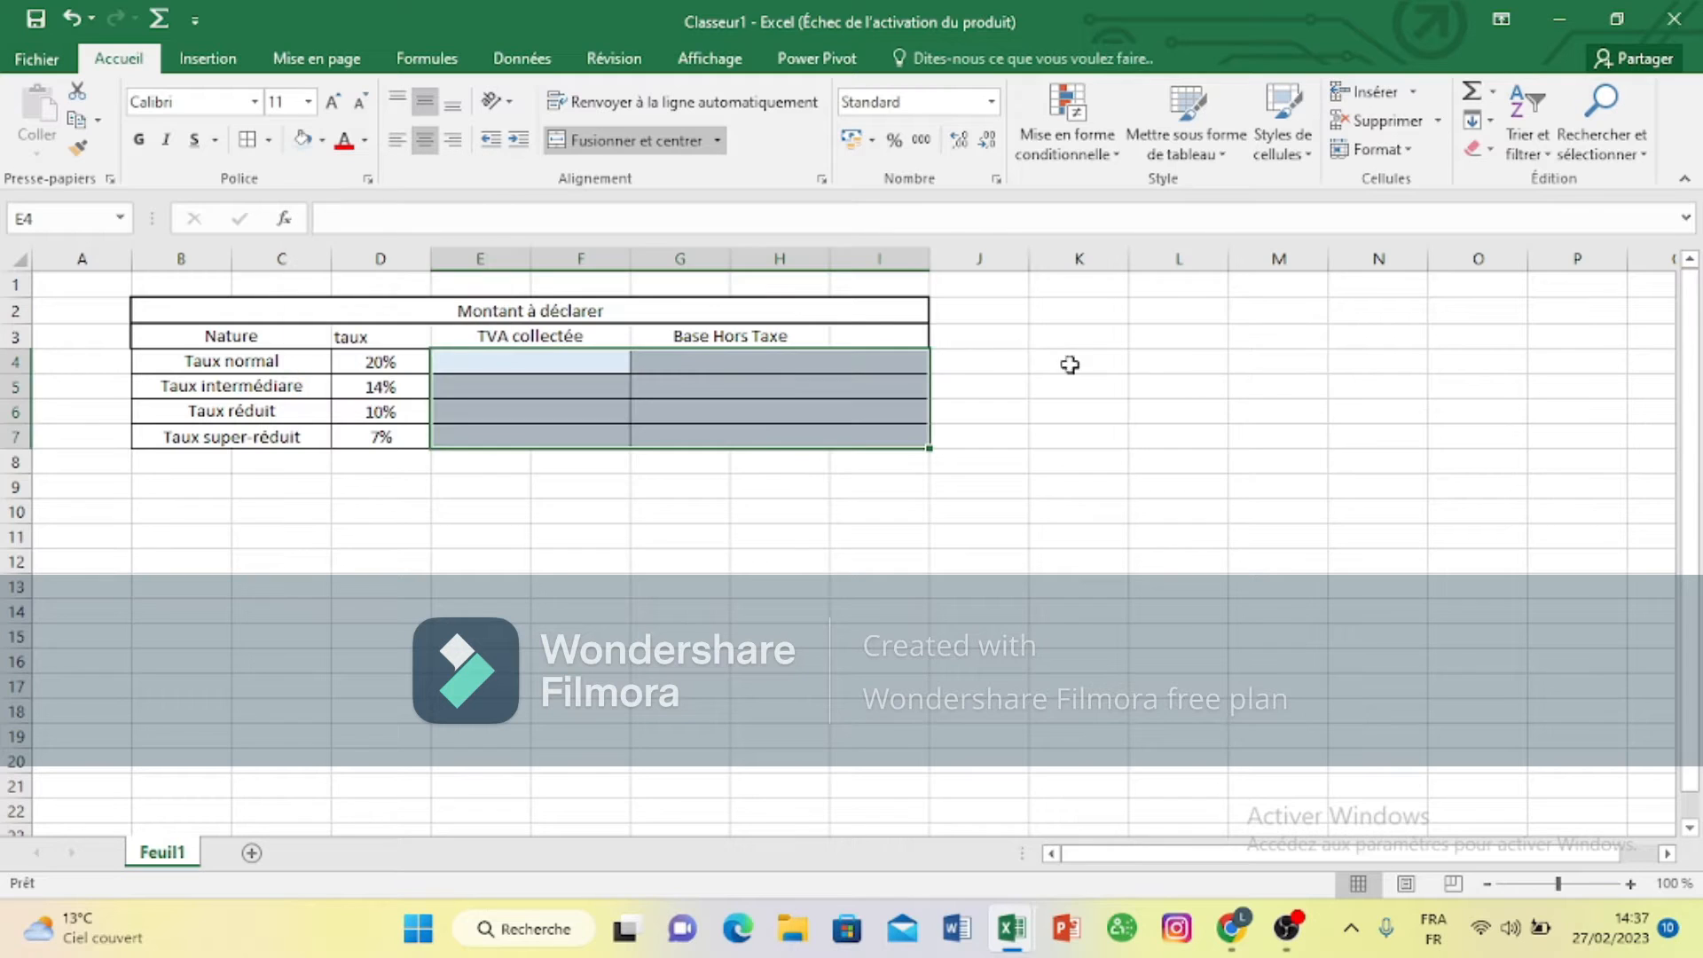
pyautogui.click(1176, 401)
# Step: Make the Montant à déclarer title and the column headings in B3:I3 bold
pyautogui.click(680, 313)
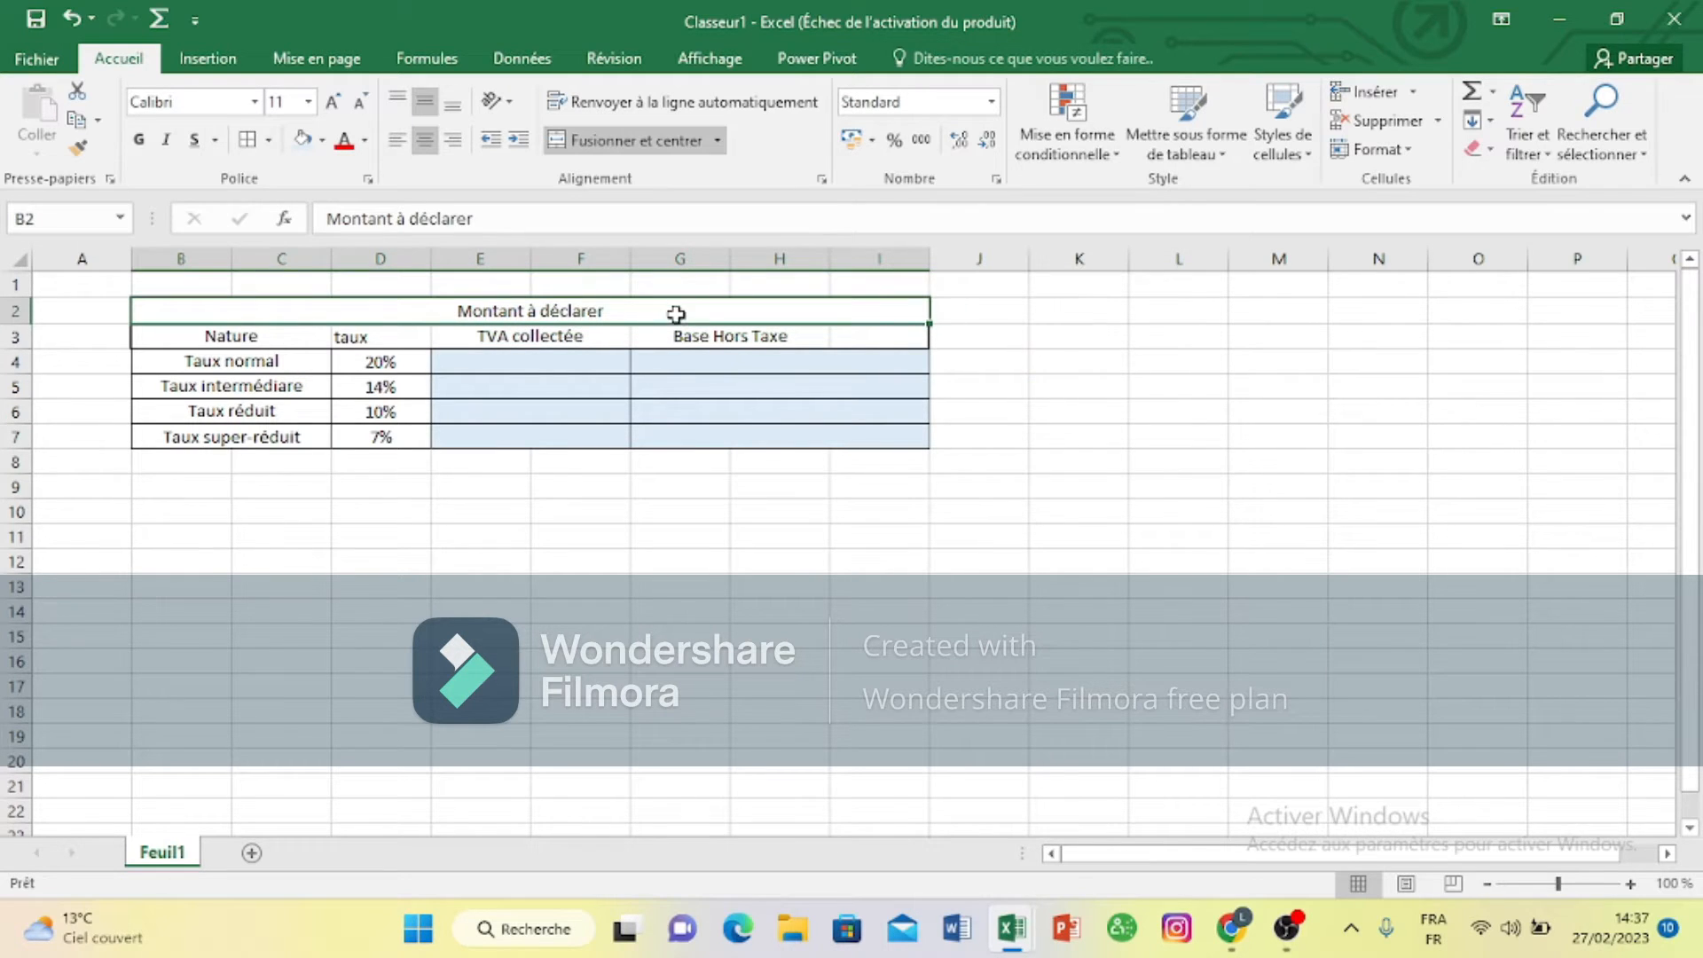
pyautogui.click(139, 140)
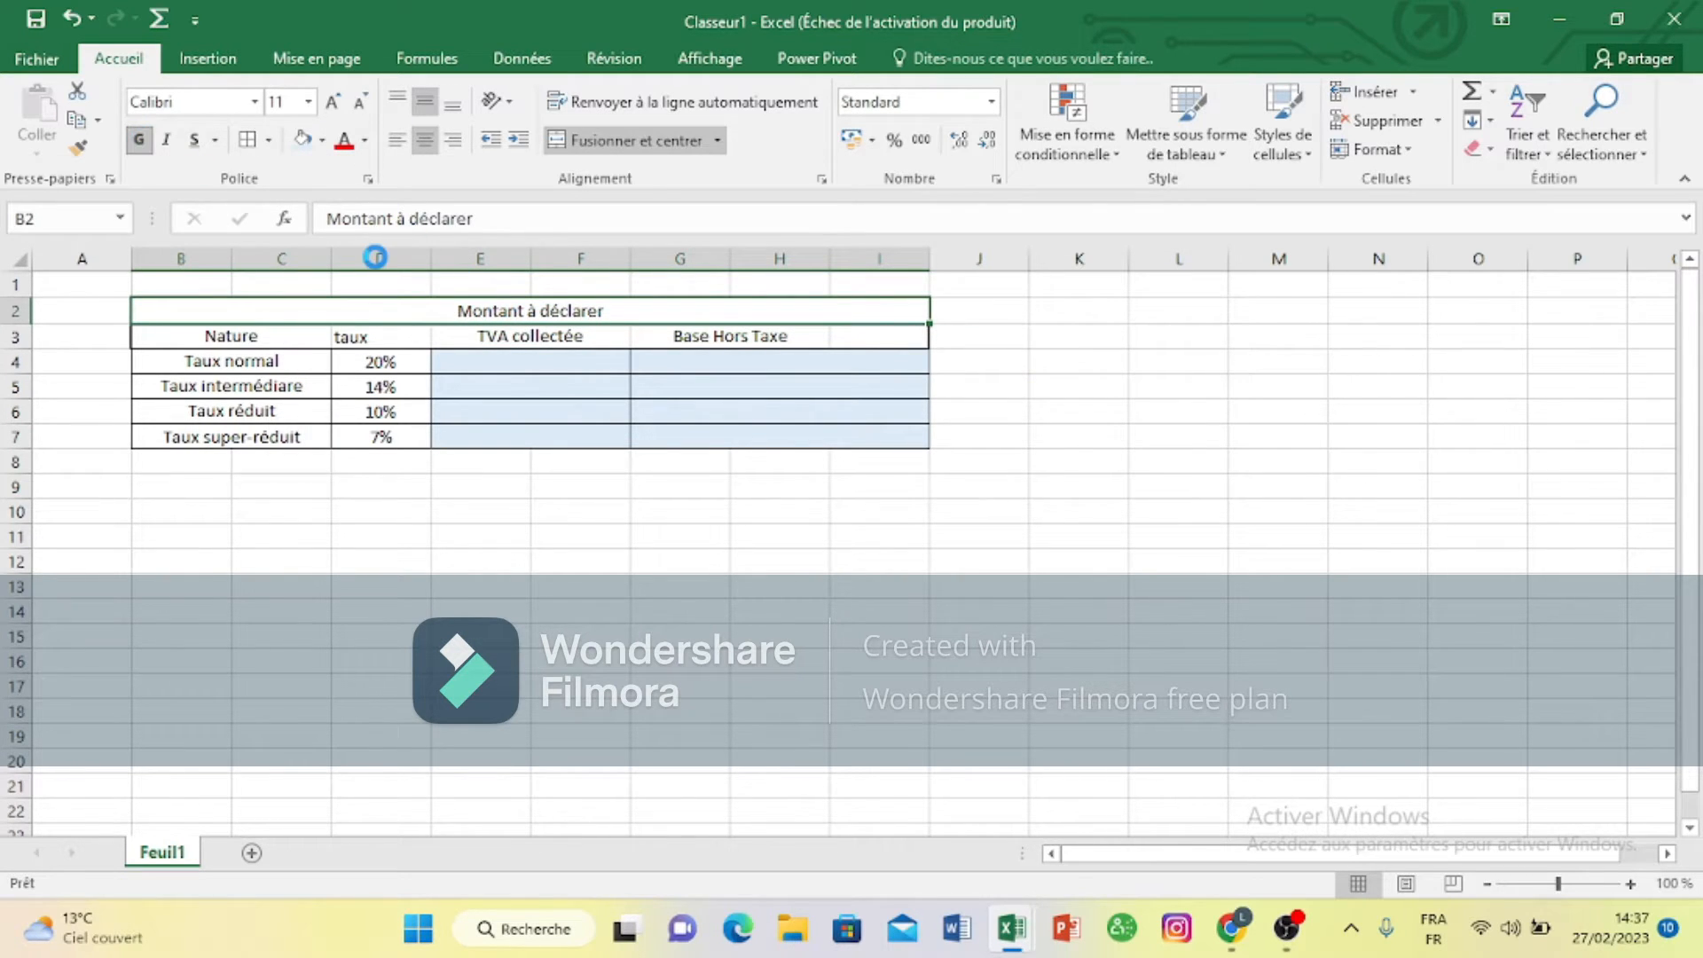
pyautogui.moveTo(983, 384); pyautogui.dragTo(448, 386)
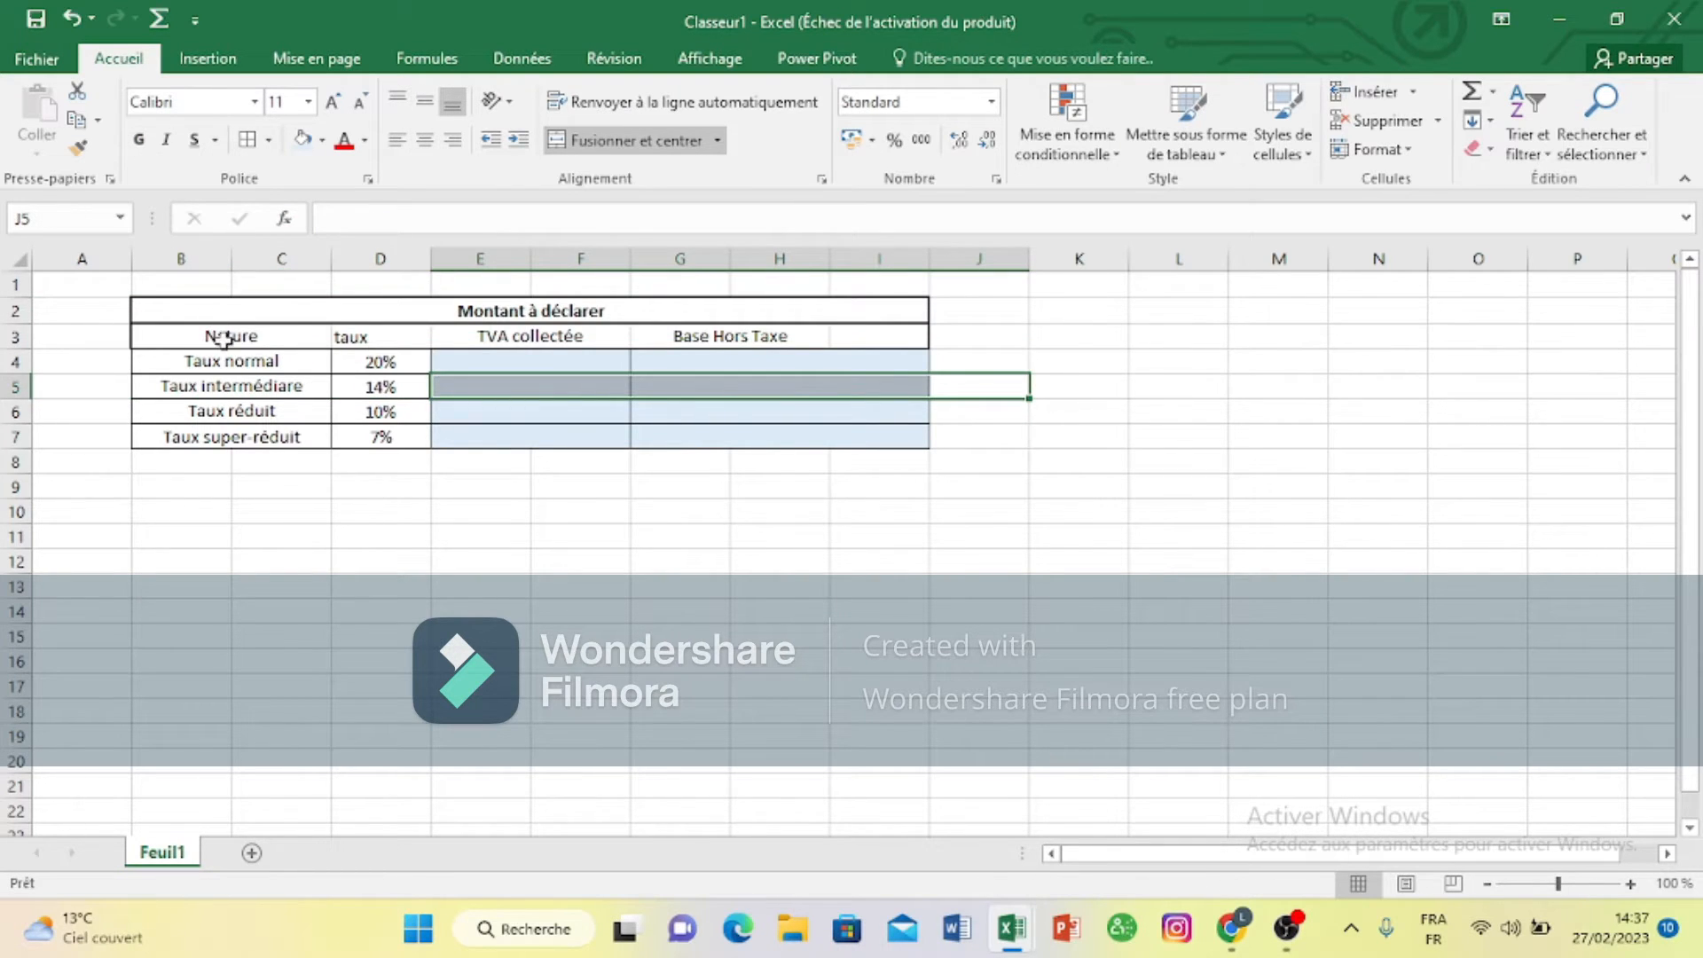
pyautogui.moveTo(228, 336); pyautogui.dragTo(915, 346)
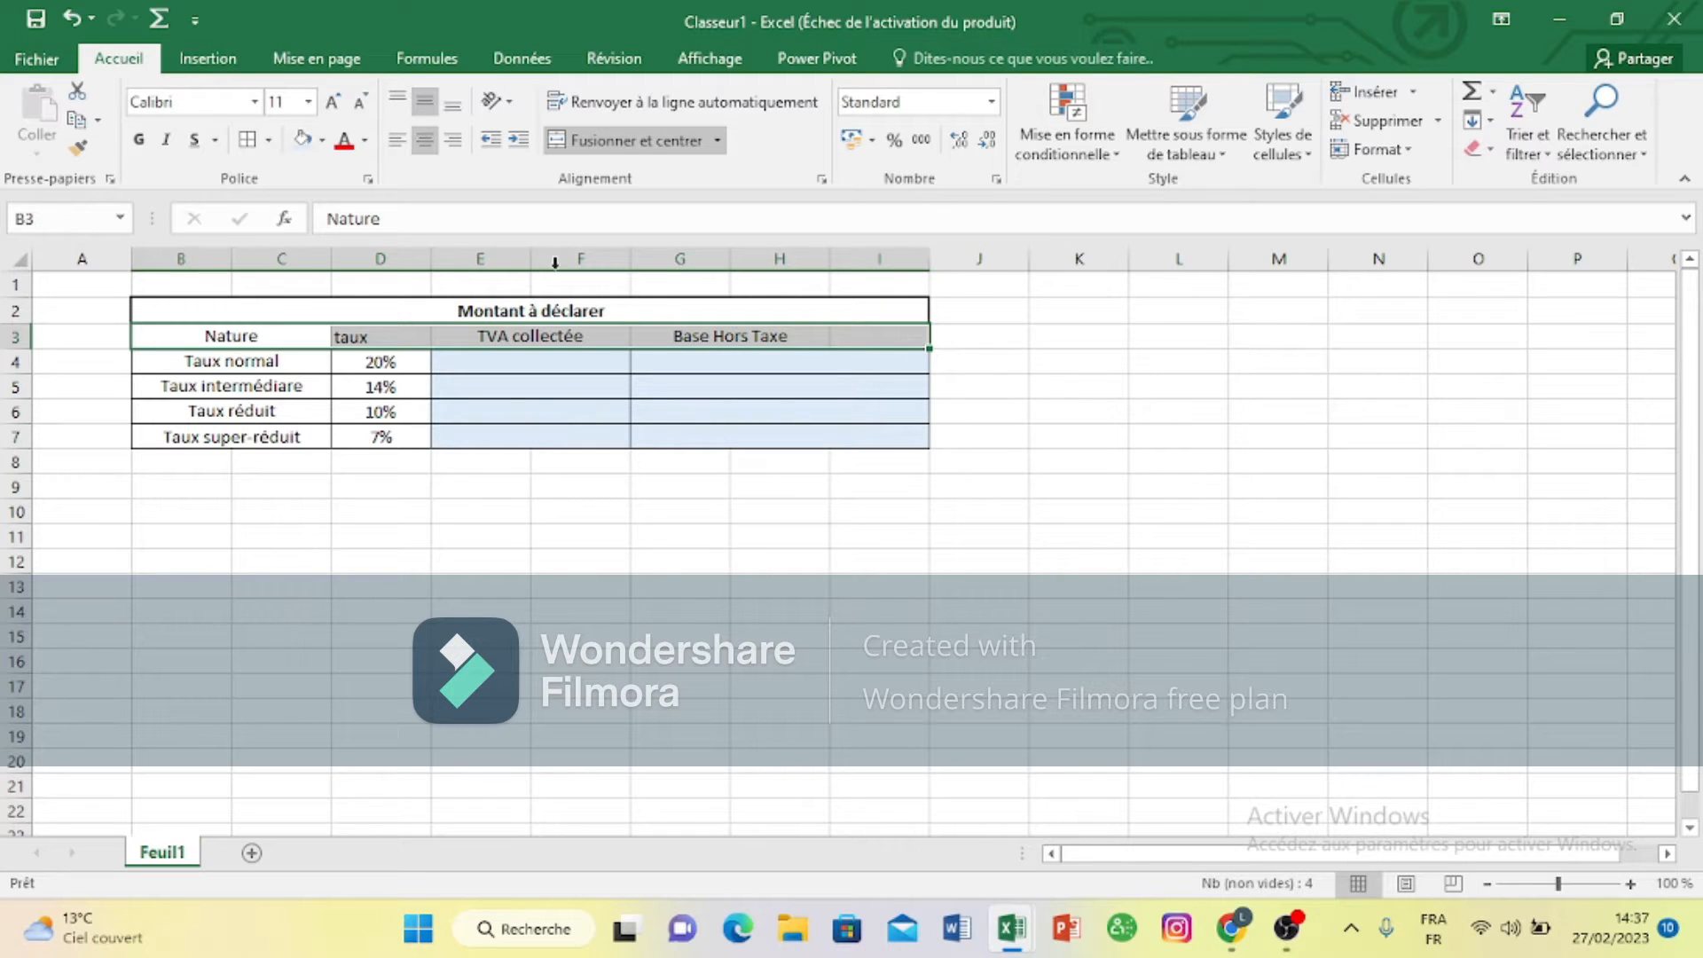
pyautogui.click(140, 142)
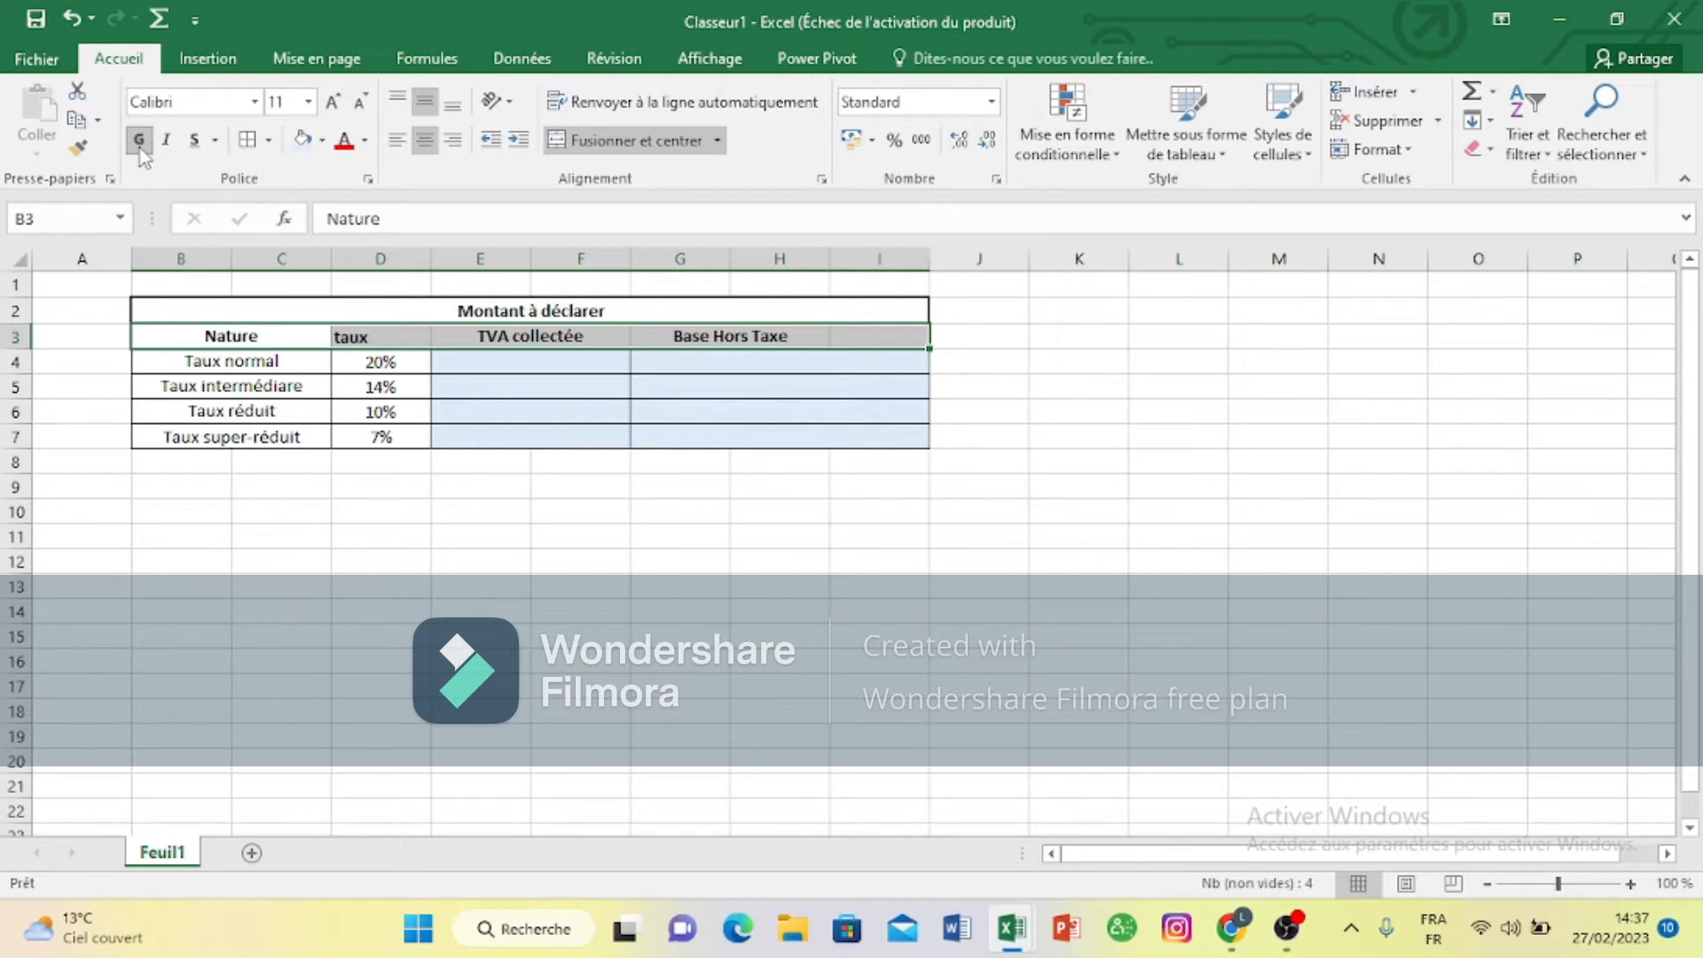
# Step: Fill the Montant à déclarer title cell with the same light blue as the input cells
pyautogui.click(179, 302)
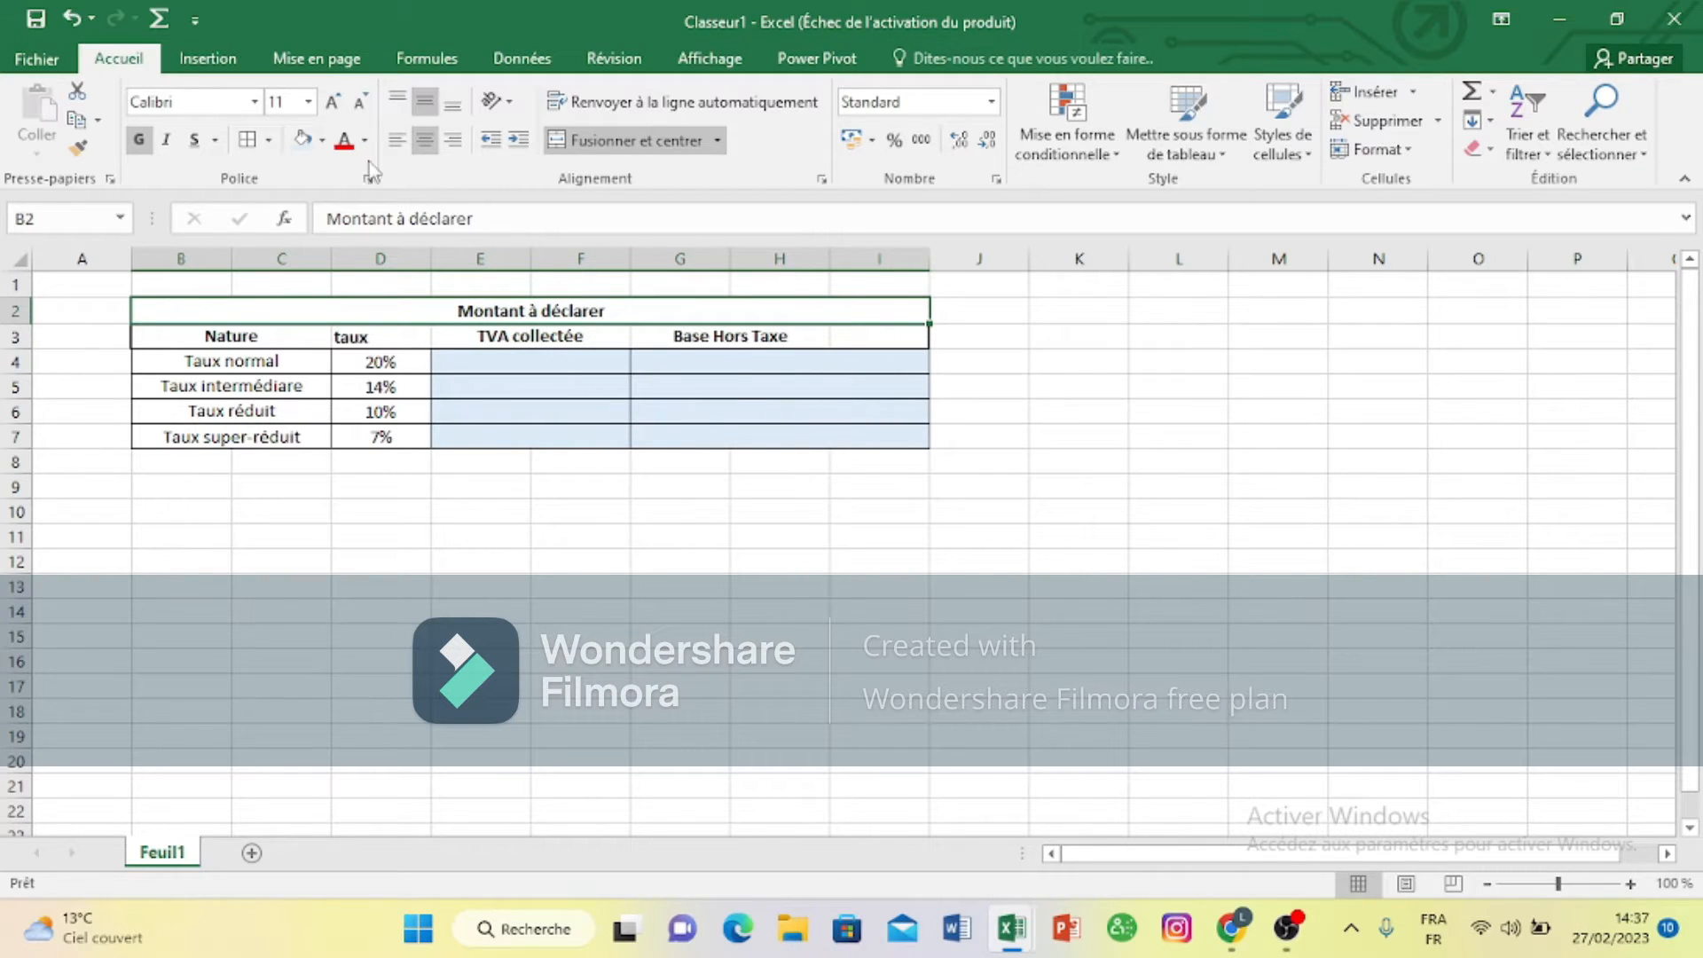
pyautogui.click(301, 140)
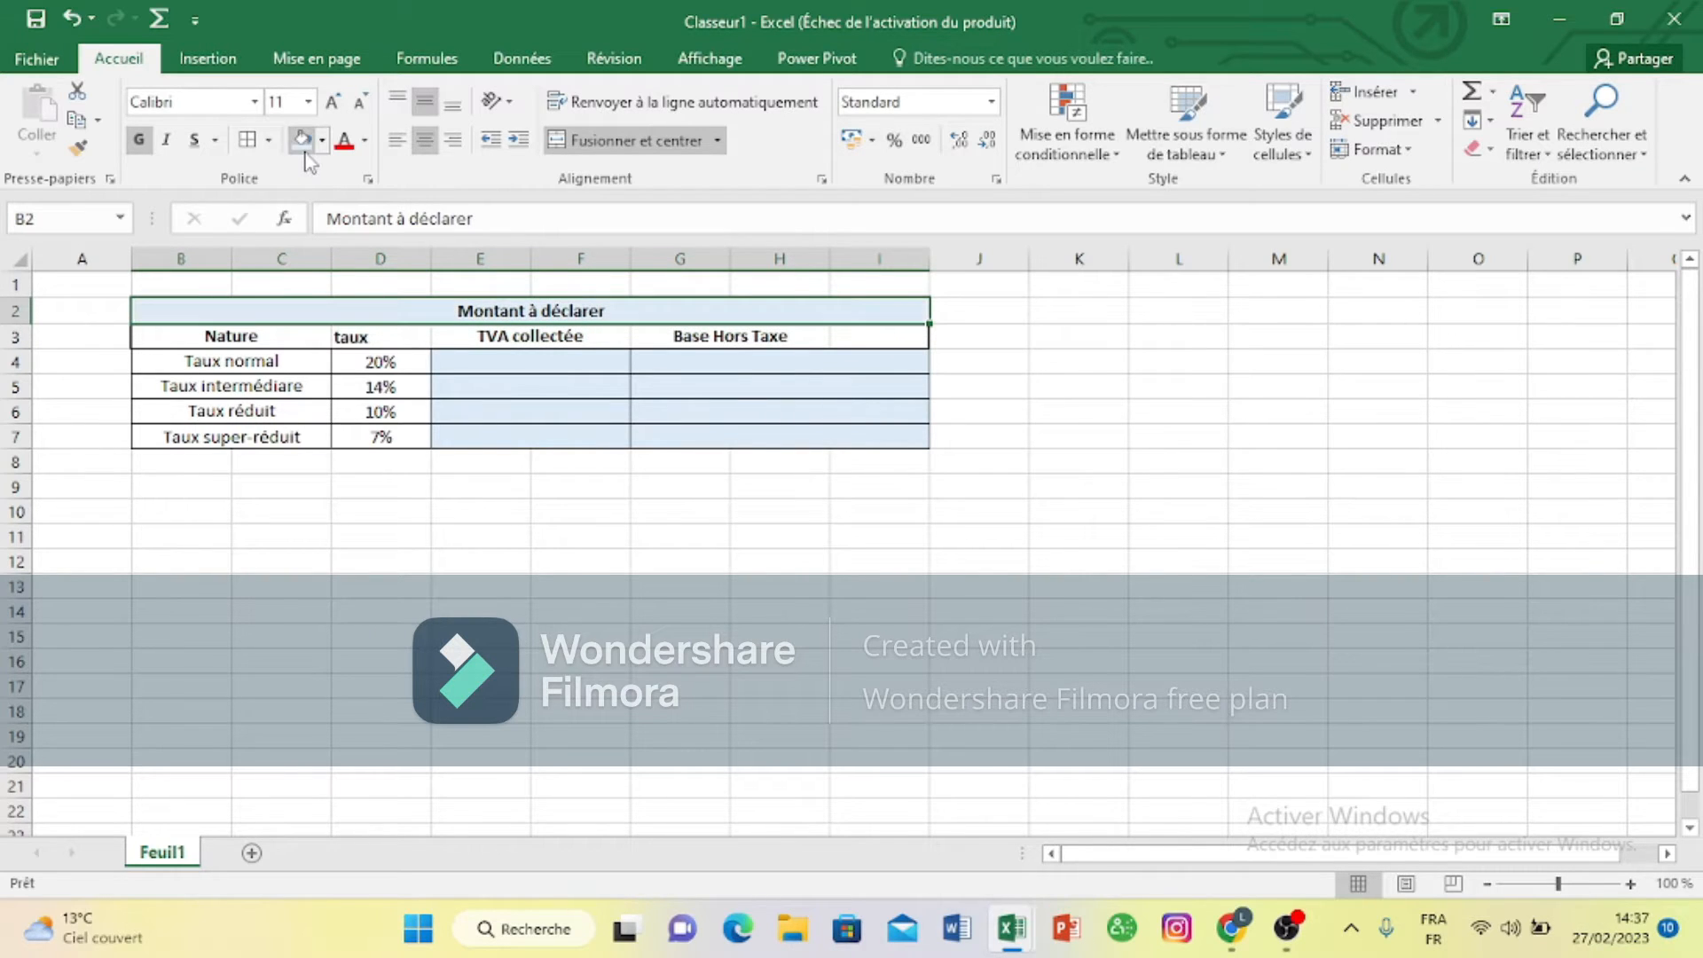
pyautogui.click(1274, 415)
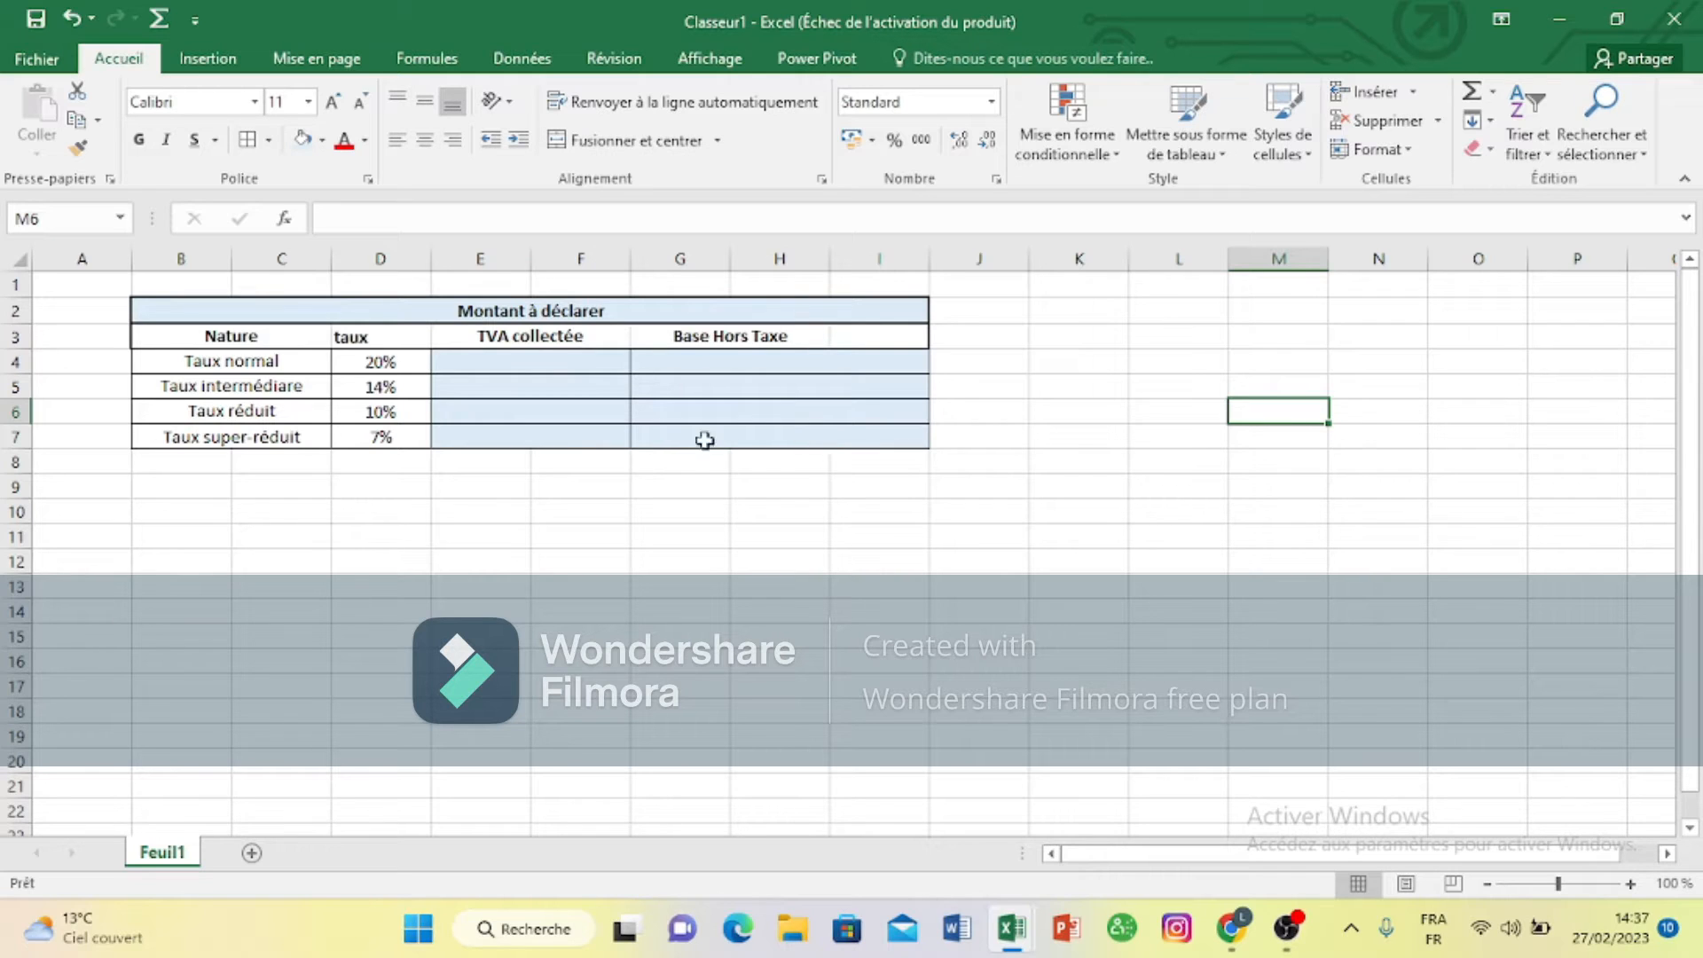
pyautogui.click(1098, 463)
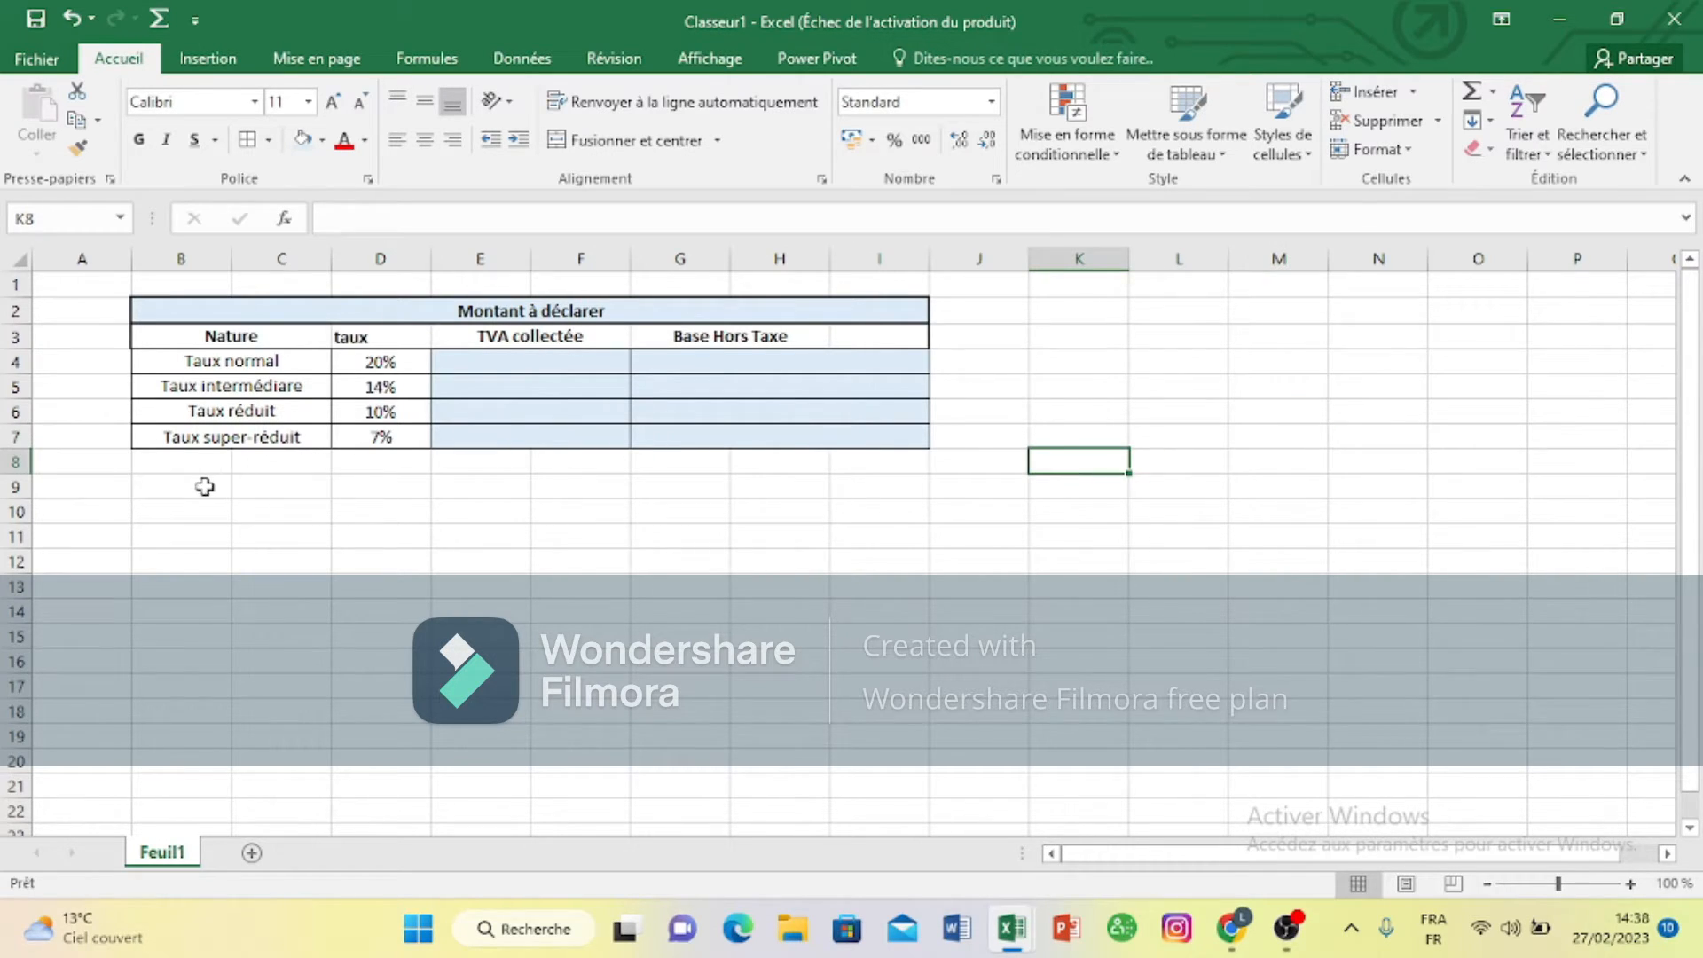
# Step: Merge and centre B9:D9 below the table and align it vertically to the middle
pyautogui.moveTo(205, 484); pyautogui.dragTo(383, 488)
pyautogui.click(384, 487)
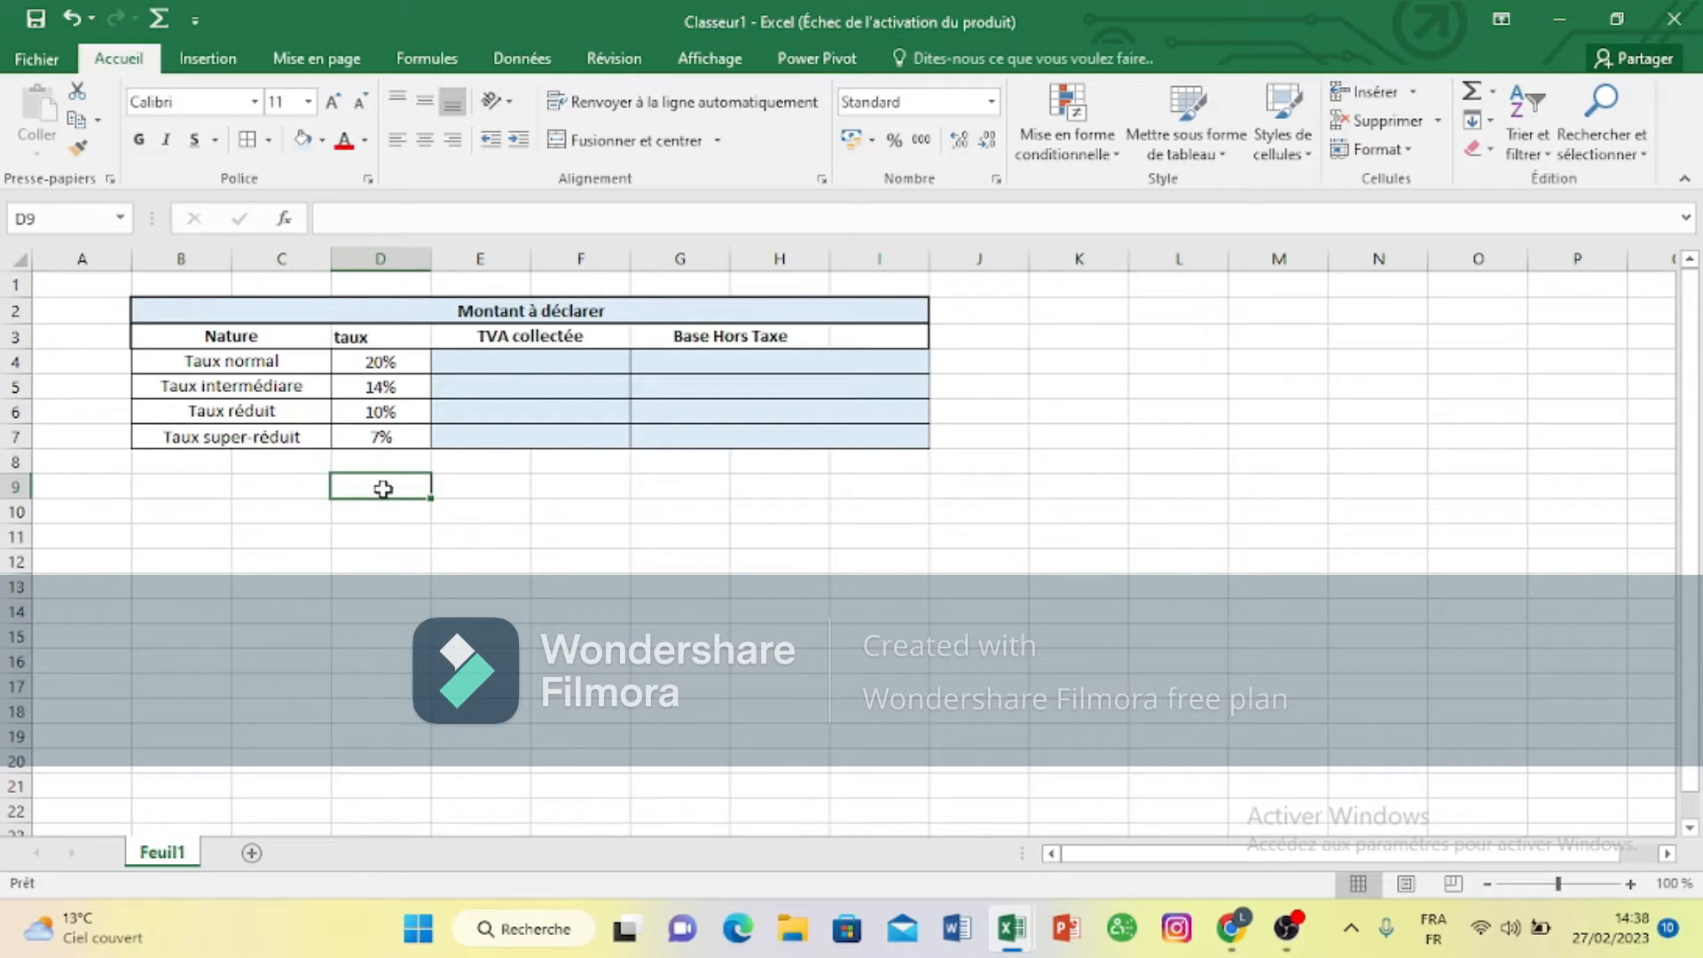
pyautogui.moveTo(217, 488); pyautogui.dragTo(369, 491)
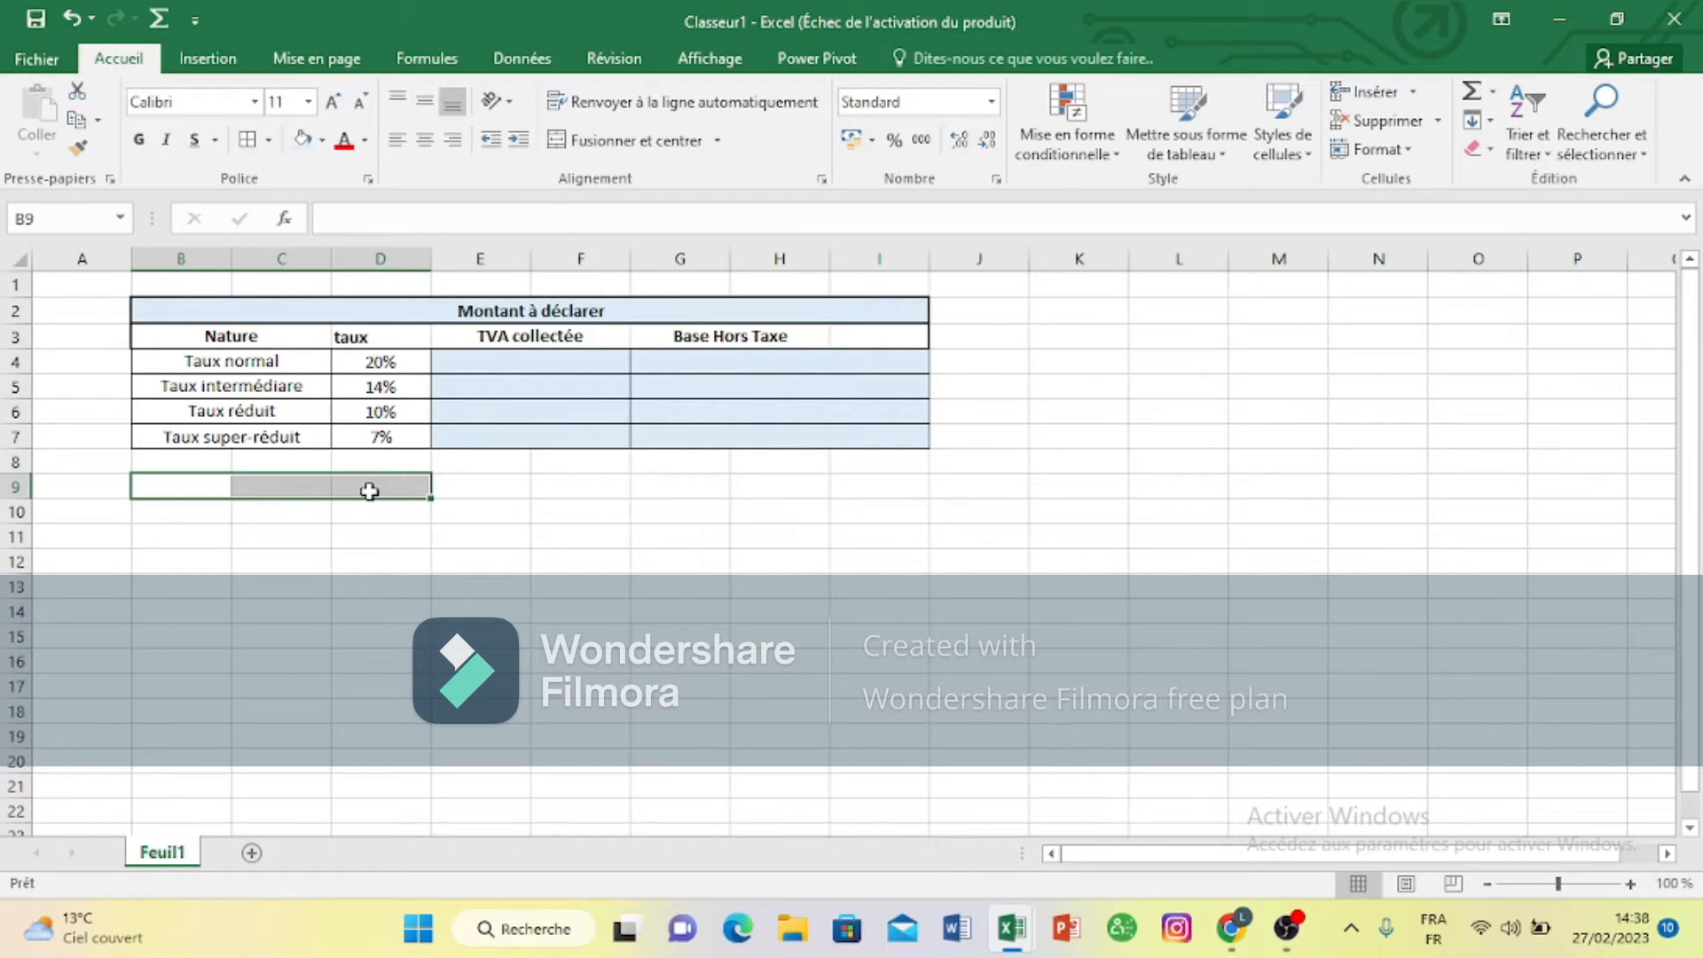
pyautogui.click(625, 140)
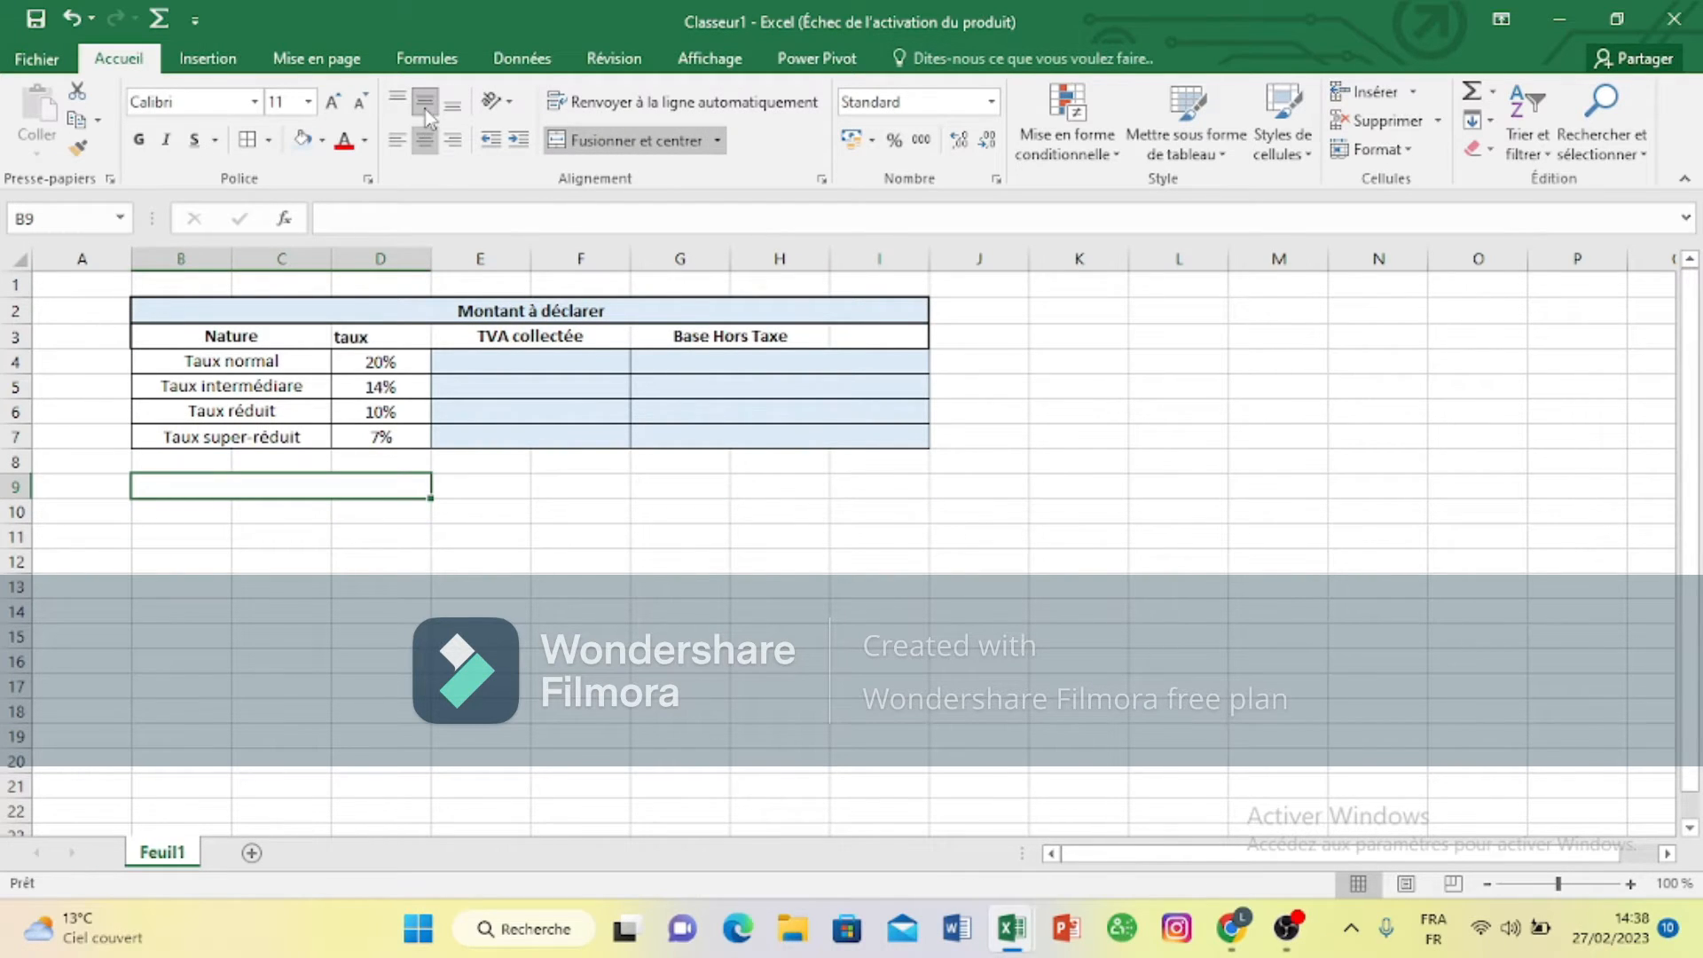
pyautogui.click(424, 104)
# Step: Enter the label TVA Déductible in the merged cell B9:D9
pyautogui.write('TVA')
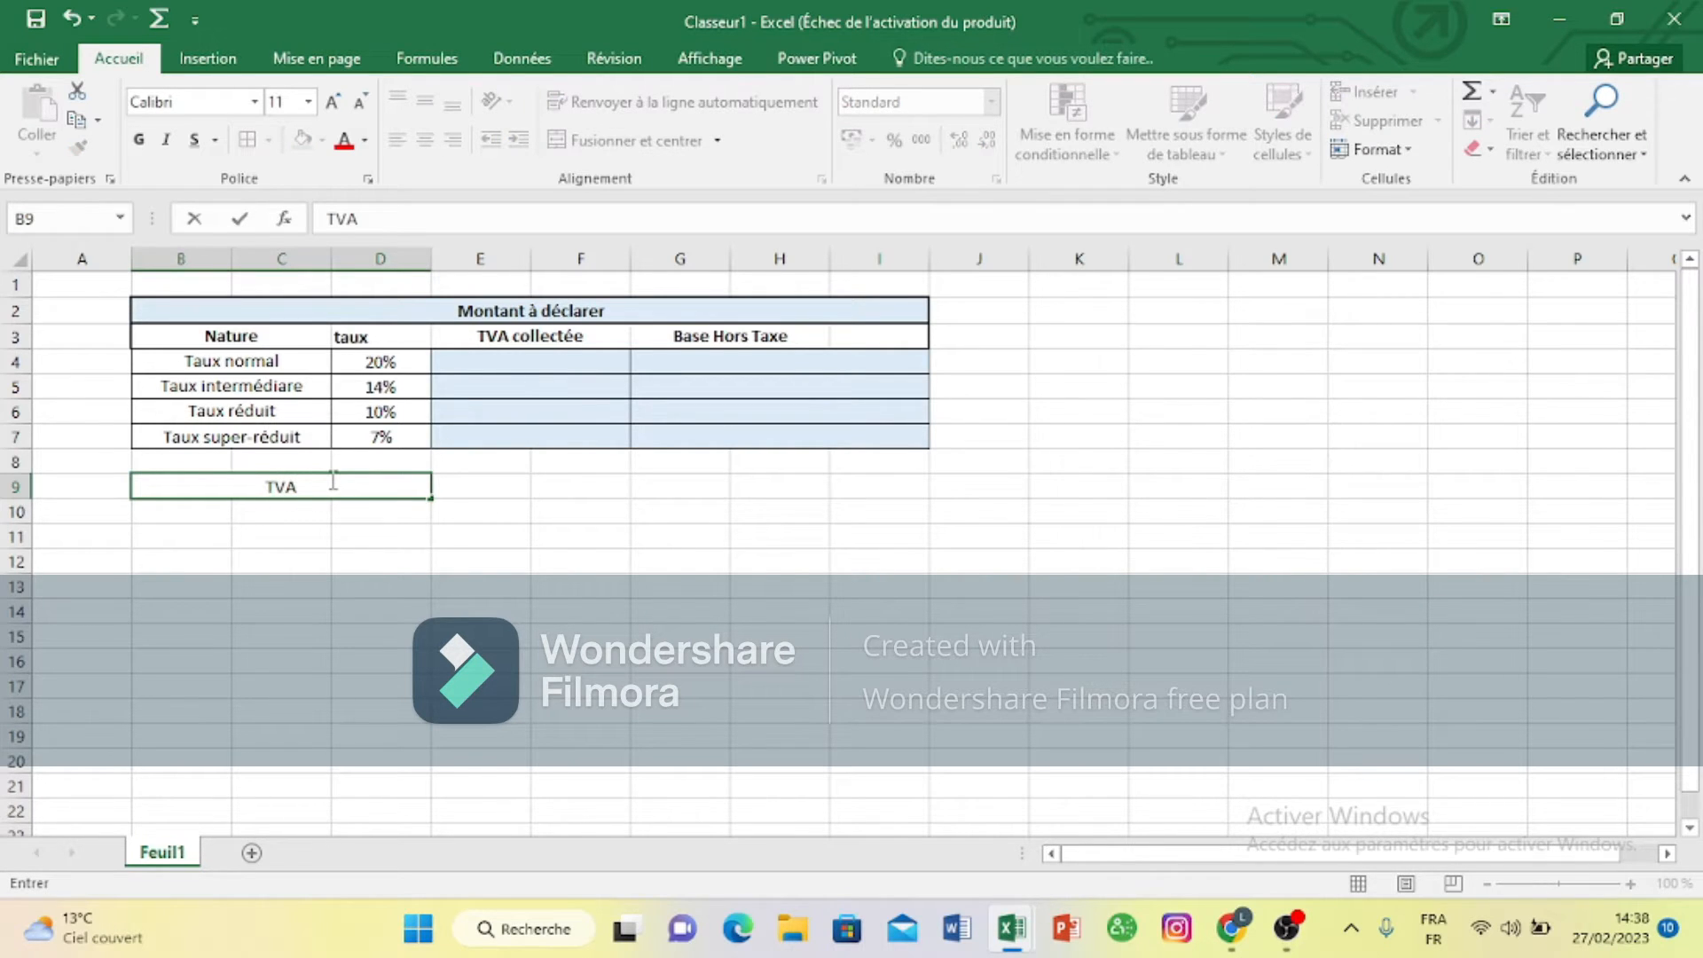
pyautogui.write(' D2(')
pyautogui.press('BackSpace')
pyautogui.press('BackSpace')
pyautogui.write('éducti')
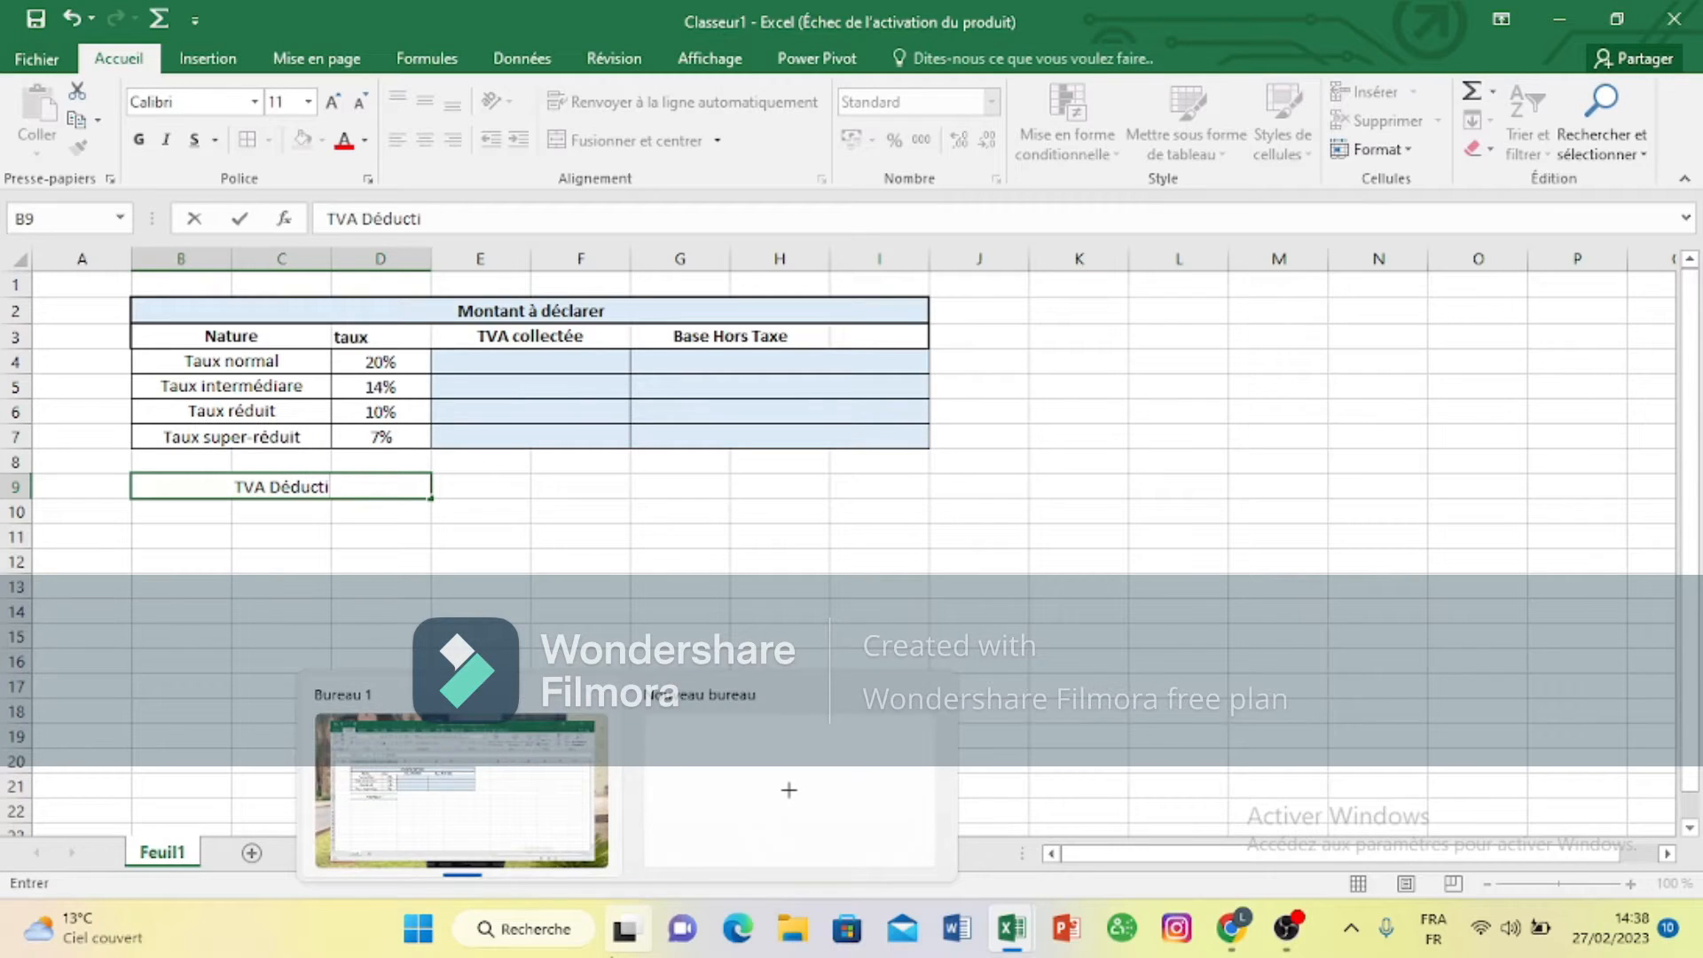
pyautogui.write('be')
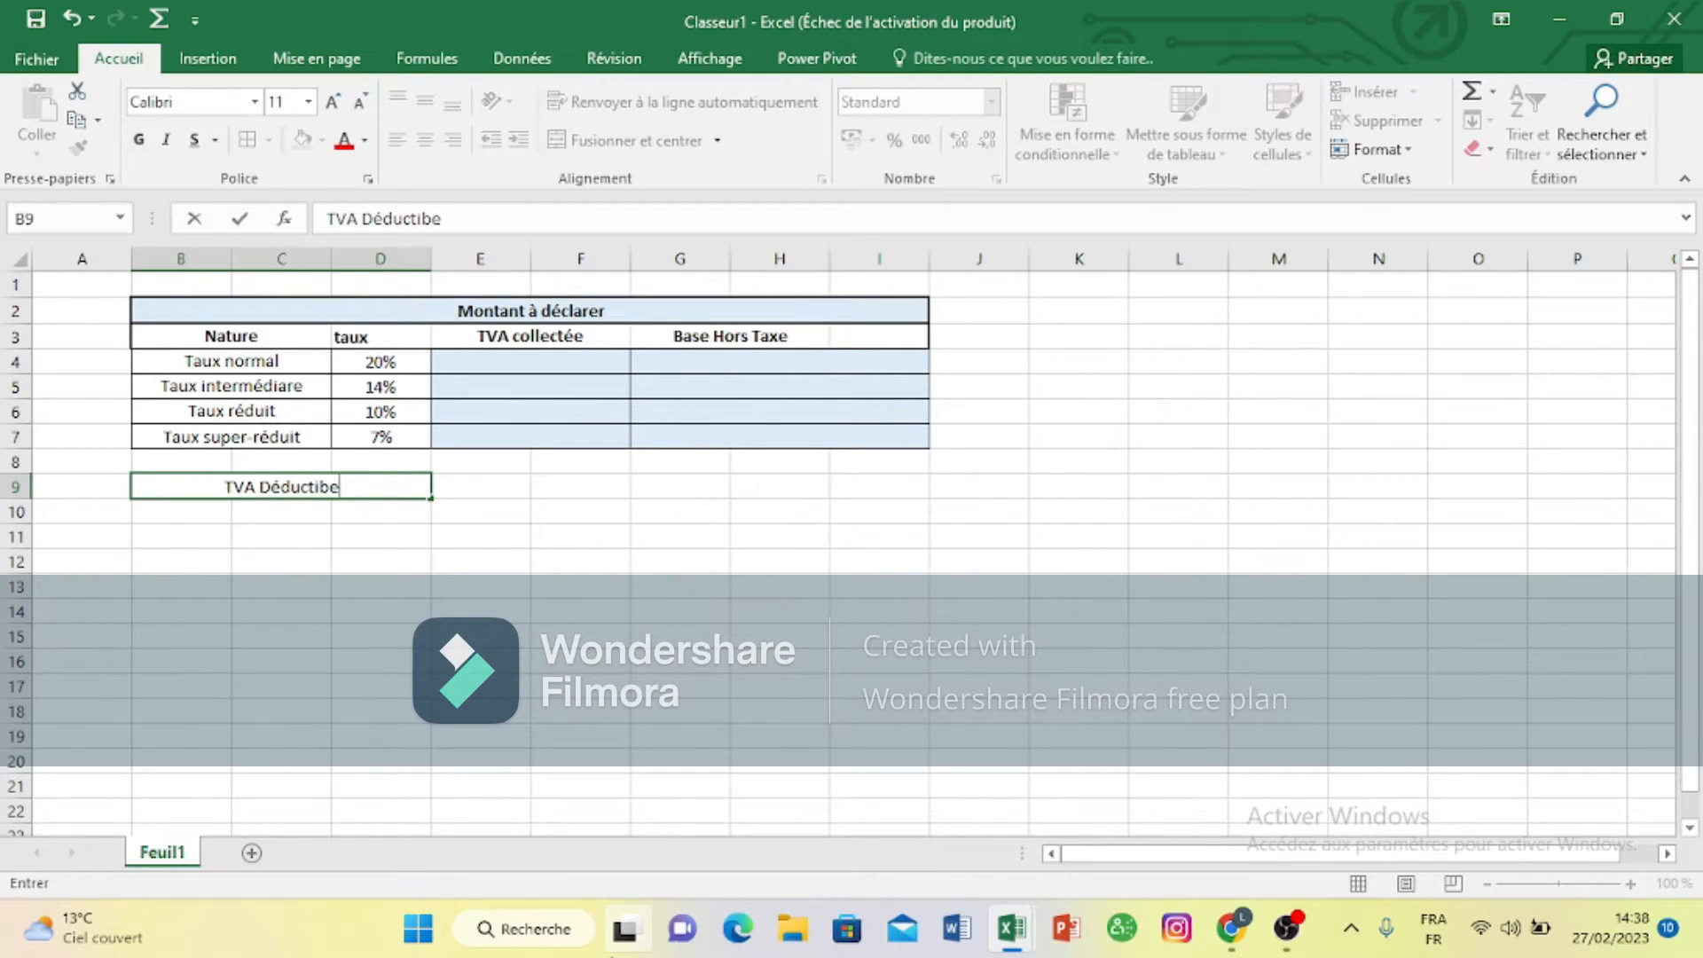
pyautogui.press('BackSpace')
pyautogui.write('le')
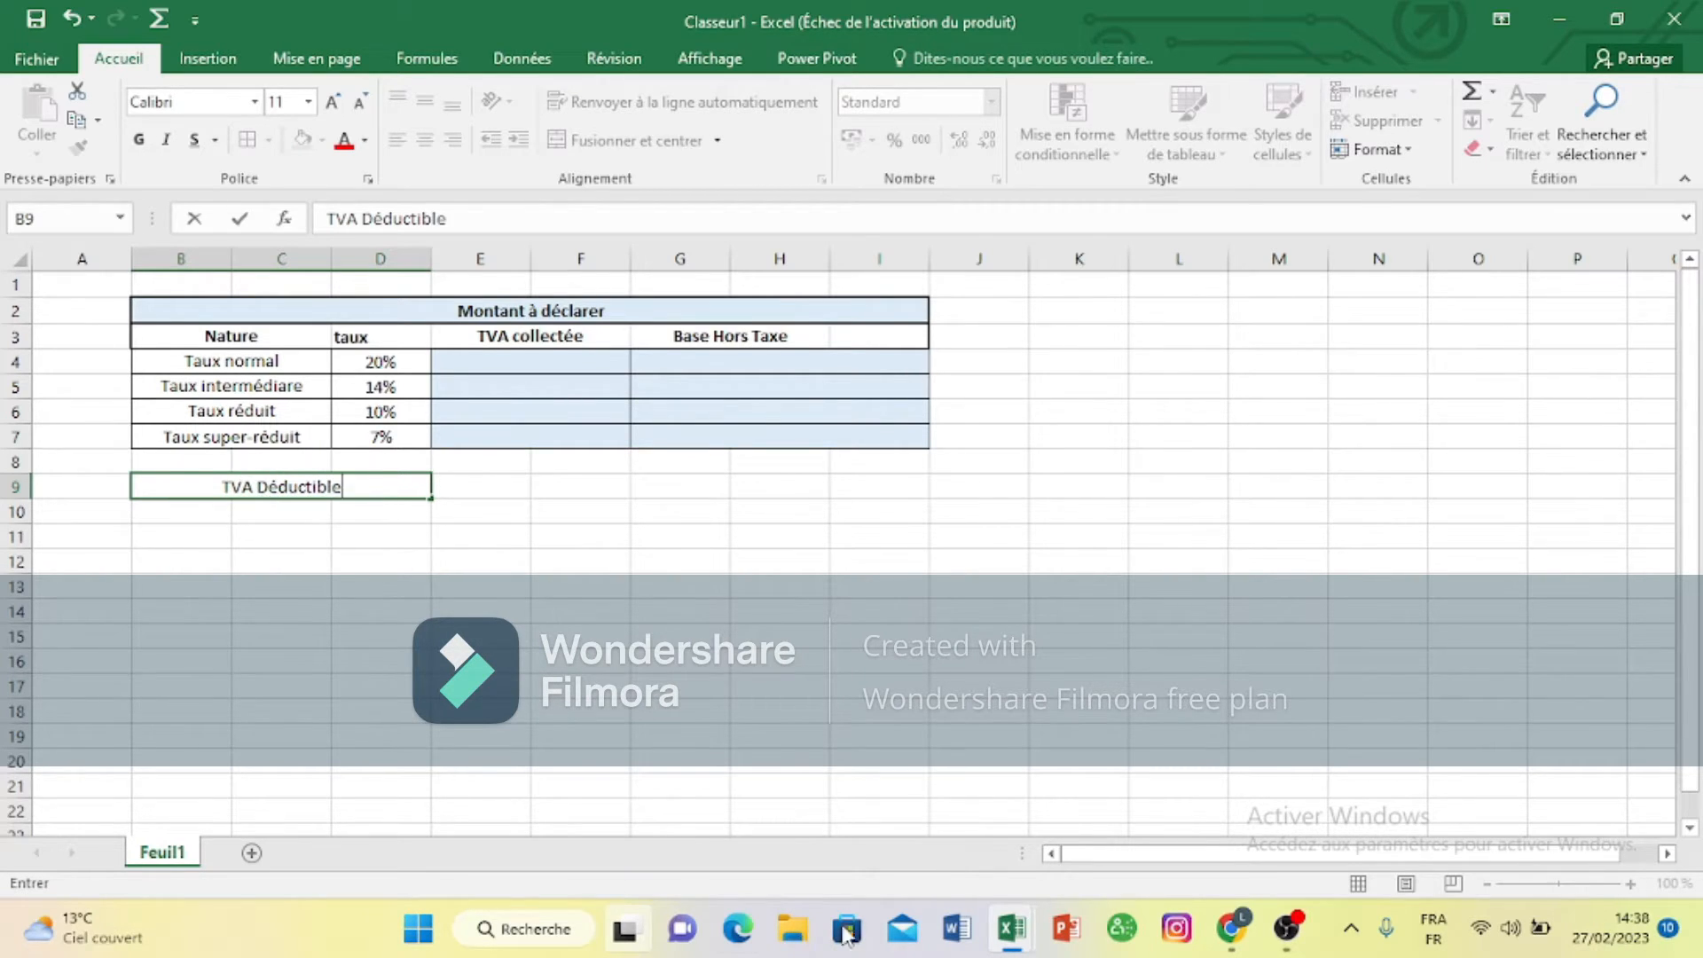
pyautogui.click(580, 585)
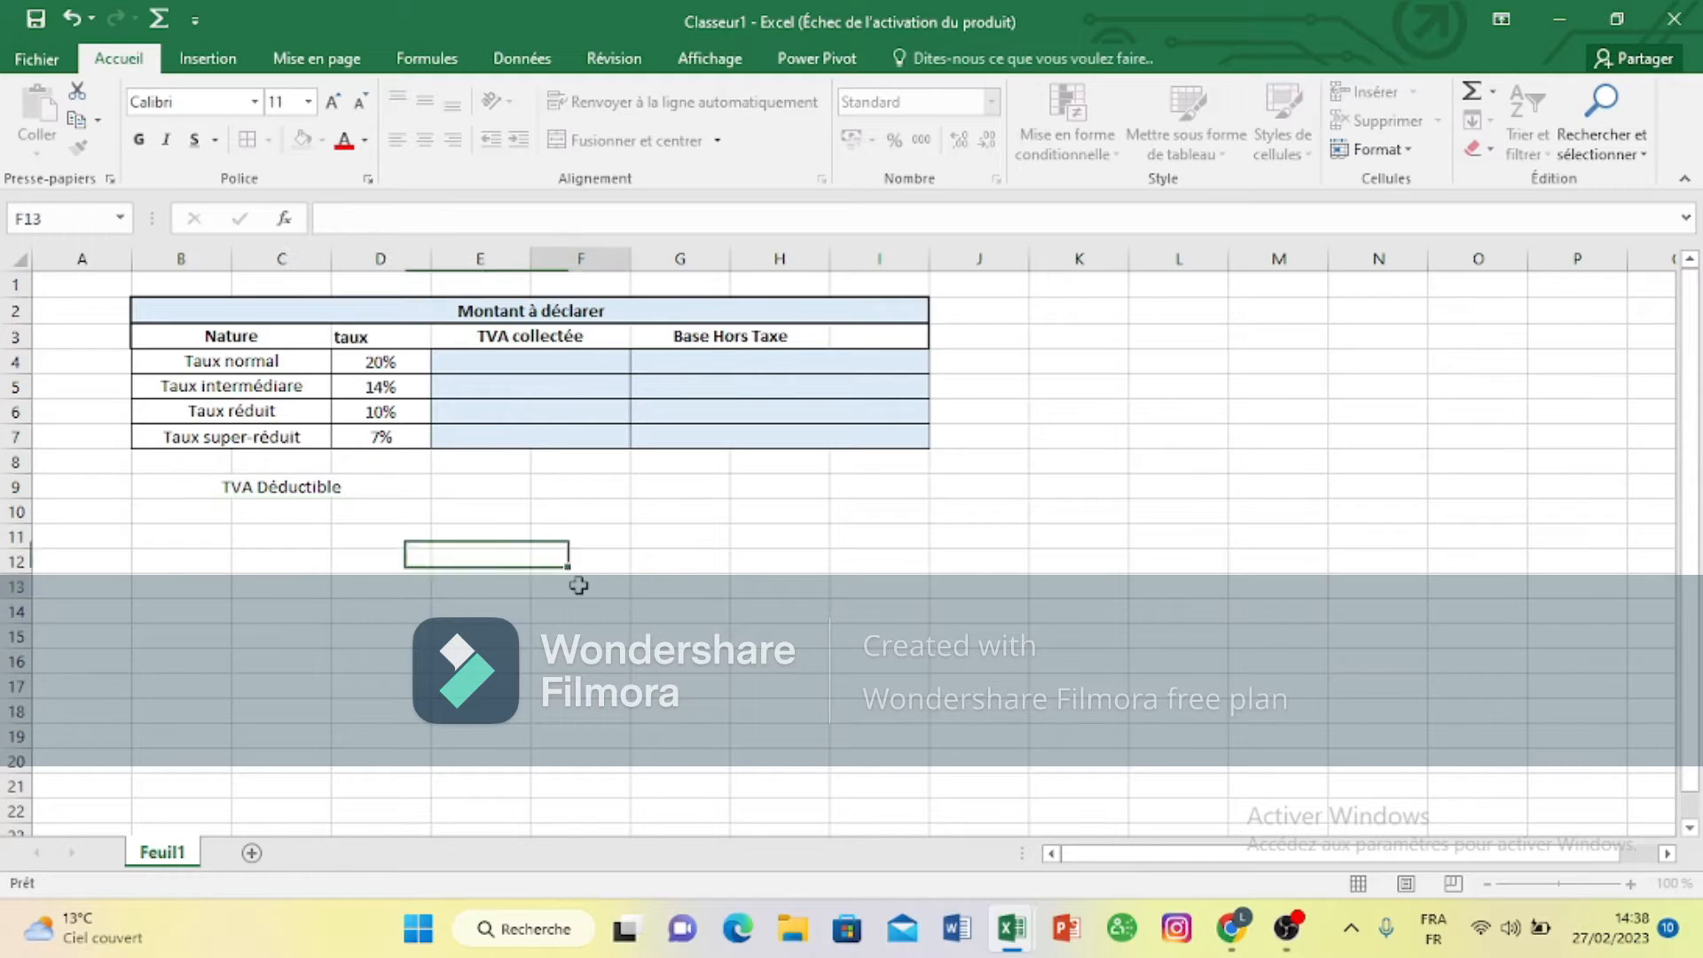
# Step: Apply thick outside borders (Bordures extérieures épaisses) to the TVA Déductible cell
pyautogui.click(403, 491)
pyautogui.click(268, 140)
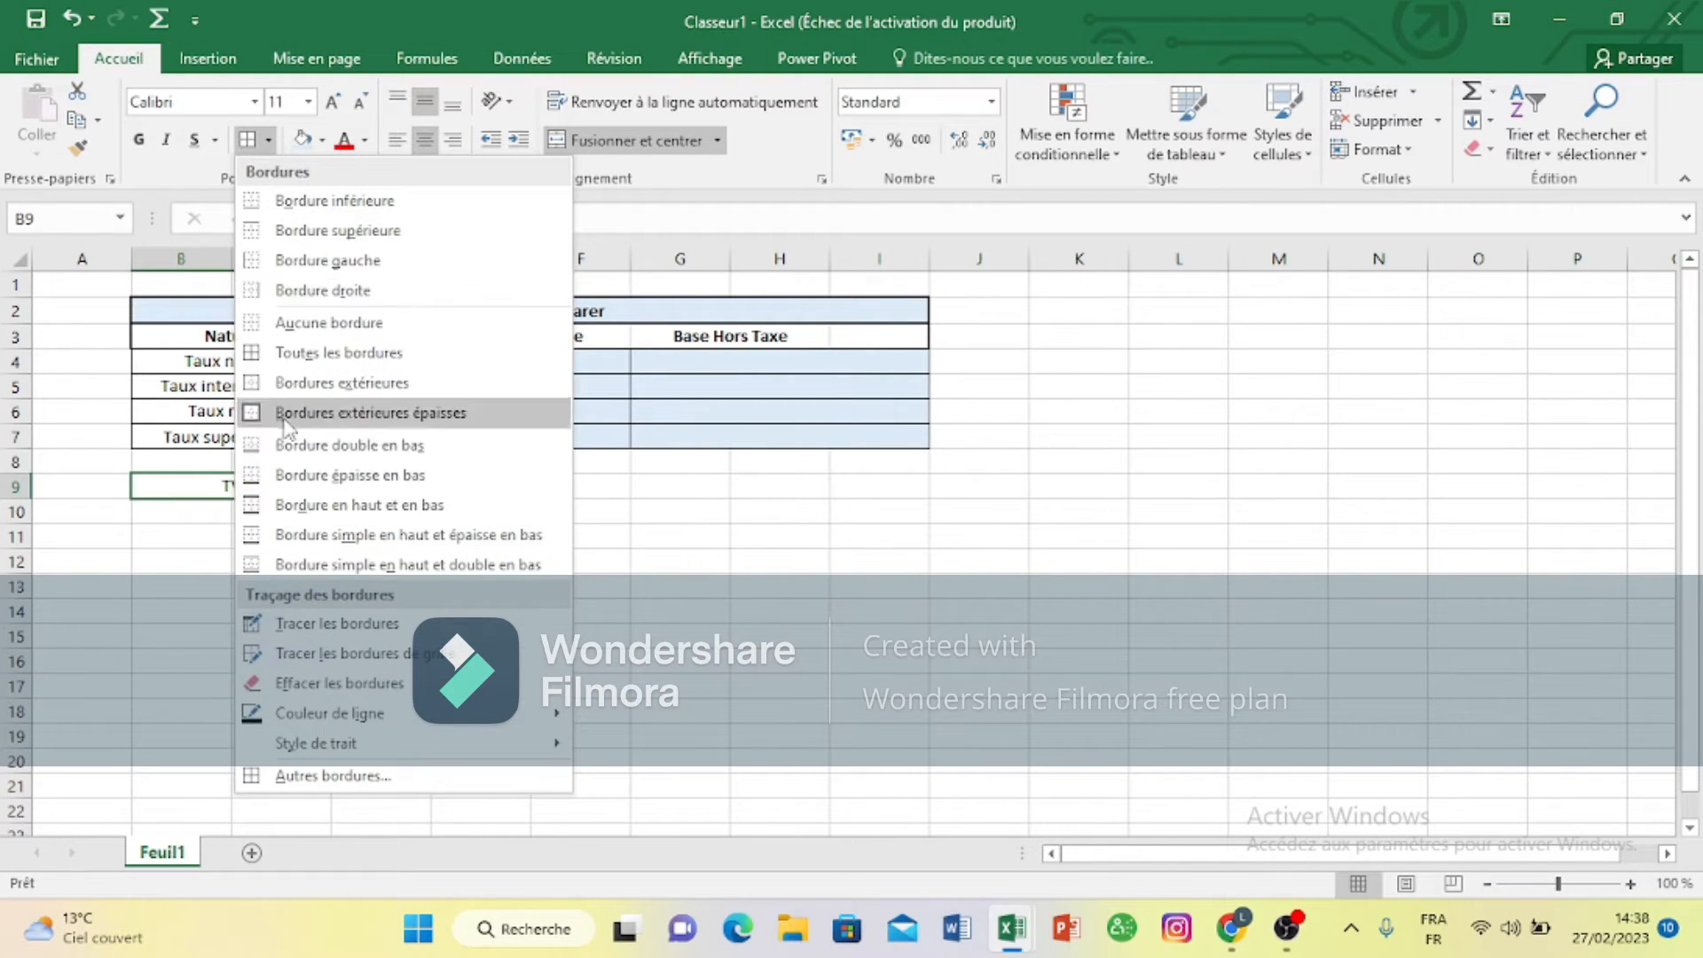
pyautogui.click(307, 414)
pyautogui.moveTo(573, 517)
pyautogui.mouseDown()
pyautogui.moveTo(507, 506)
pyautogui.moveTo(543, 515)
pyautogui.mouseUp()
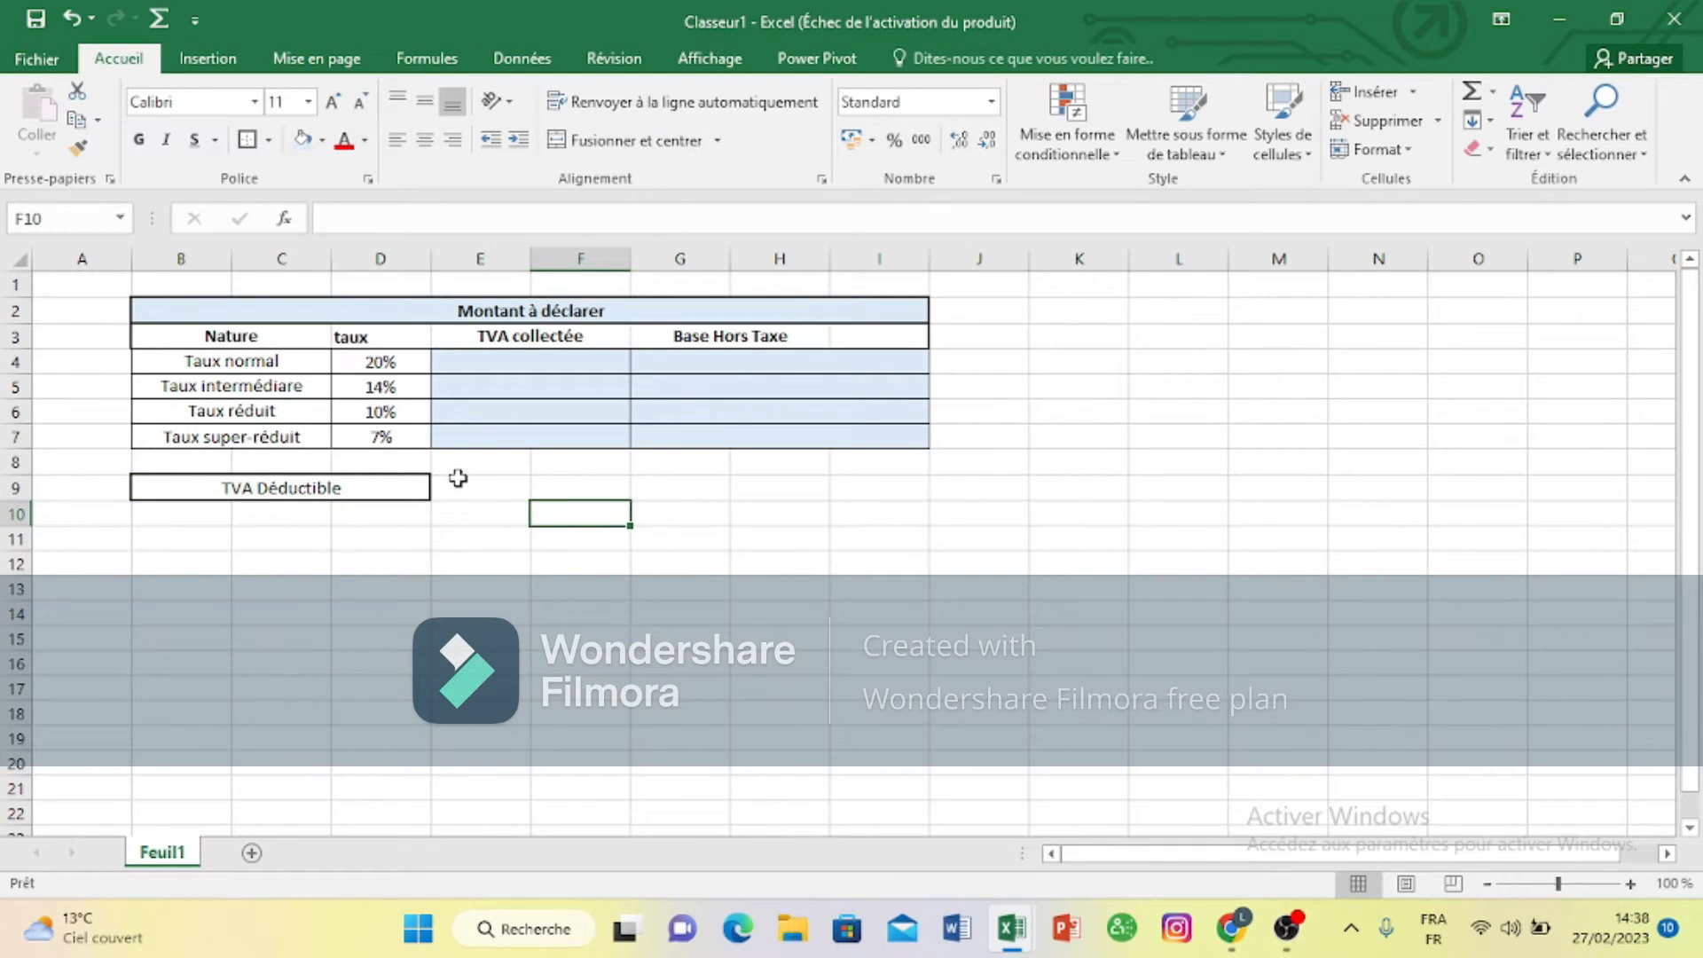
# Step: Merge and centre E9:F9 beside TVA Déductible and align it vertically to the middle
pyautogui.moveTo(452, 485); pyautogui.dragTo(577, 487)
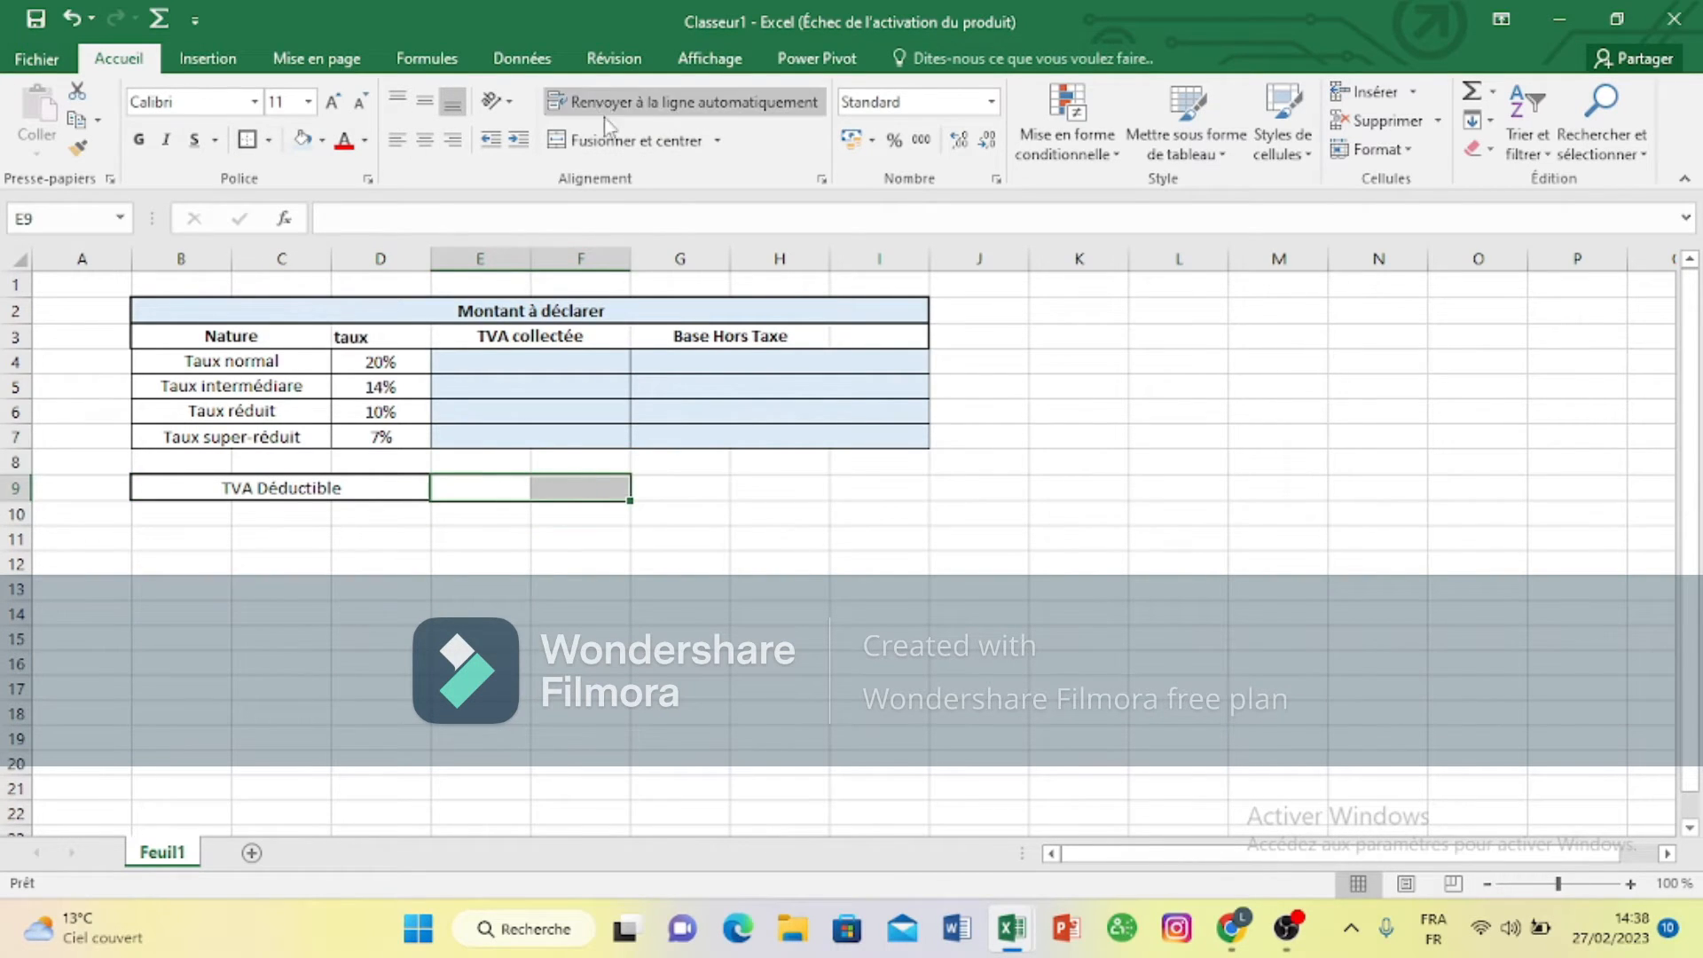
pyautogui.click(635, 140)
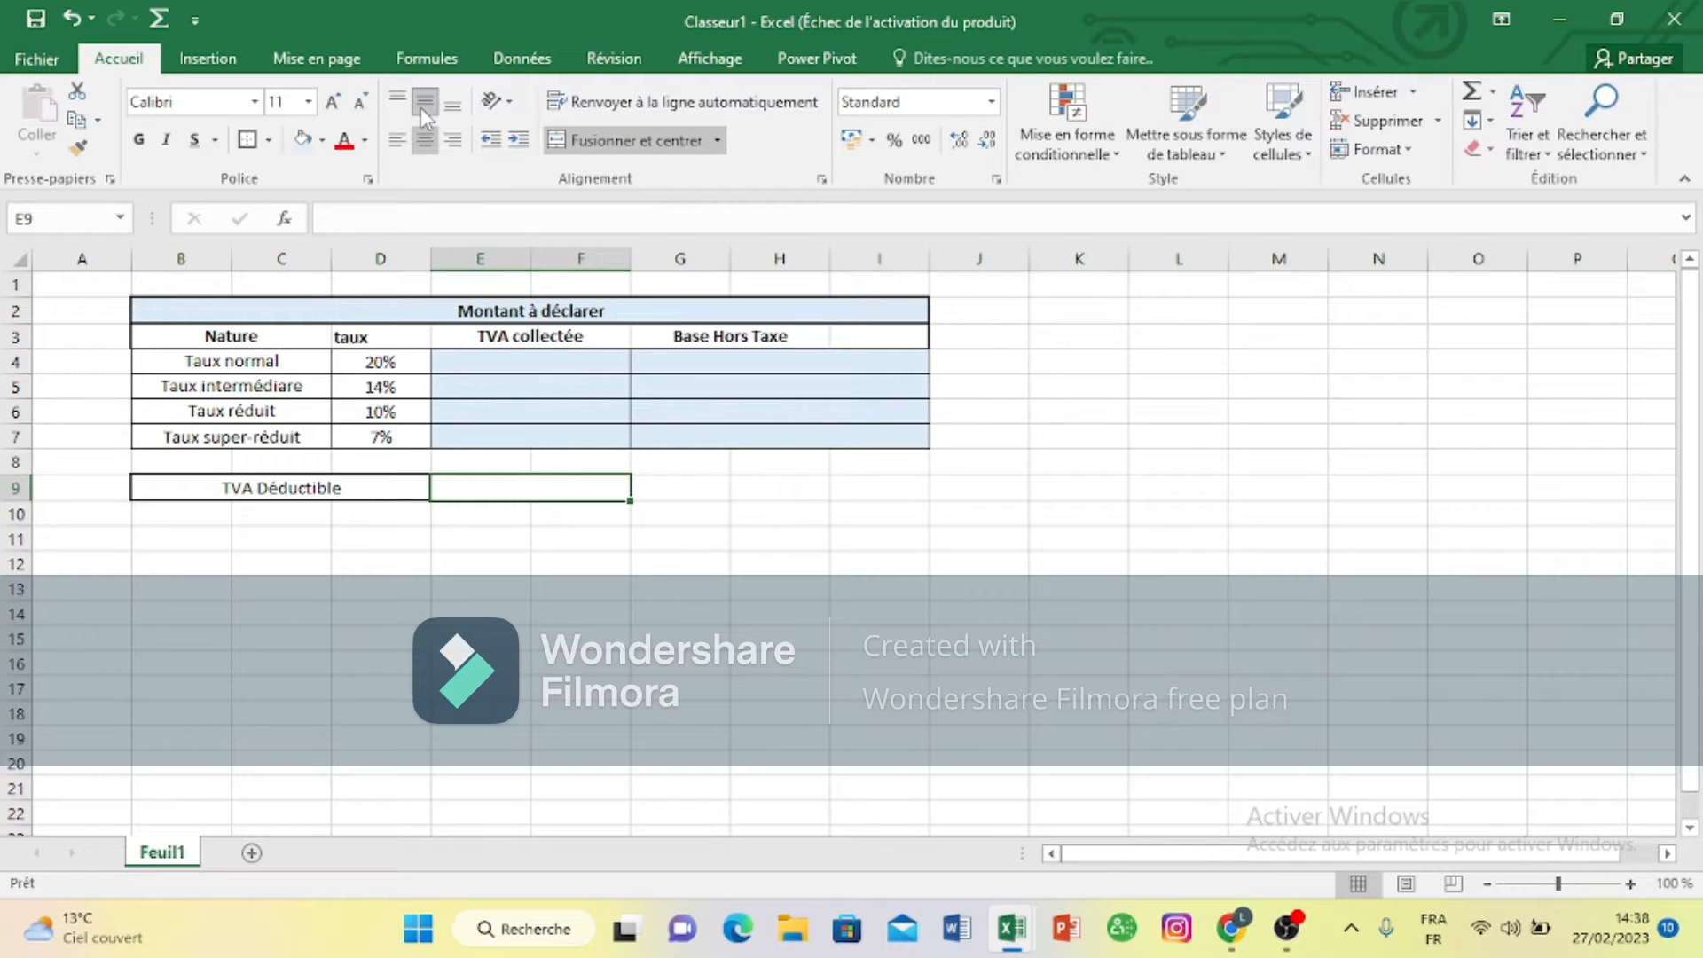
pyautogui.click(799, 510)
# Step: Fill the merged cell E9:F9 beside TVA Déductible with the lightest orange theme colour
pyautogui.click(572, 495)
pyautogui.click(322, 140)
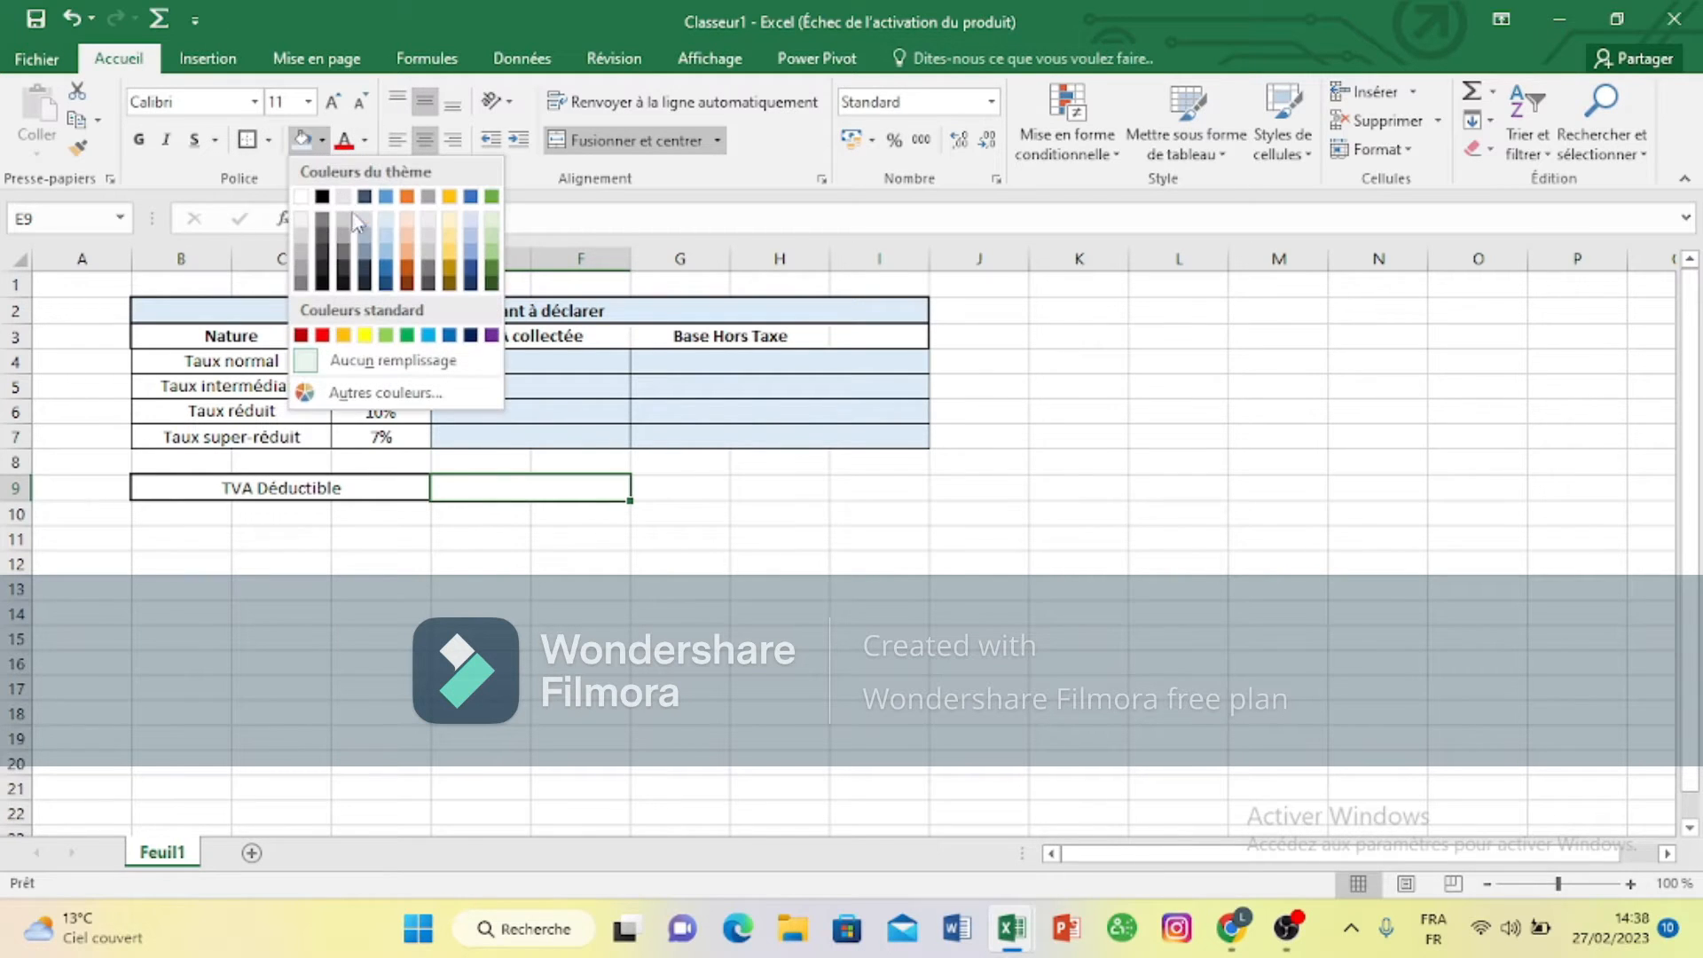
pyautogui.click(404, 224)
pyautogui.click(1207, 417)
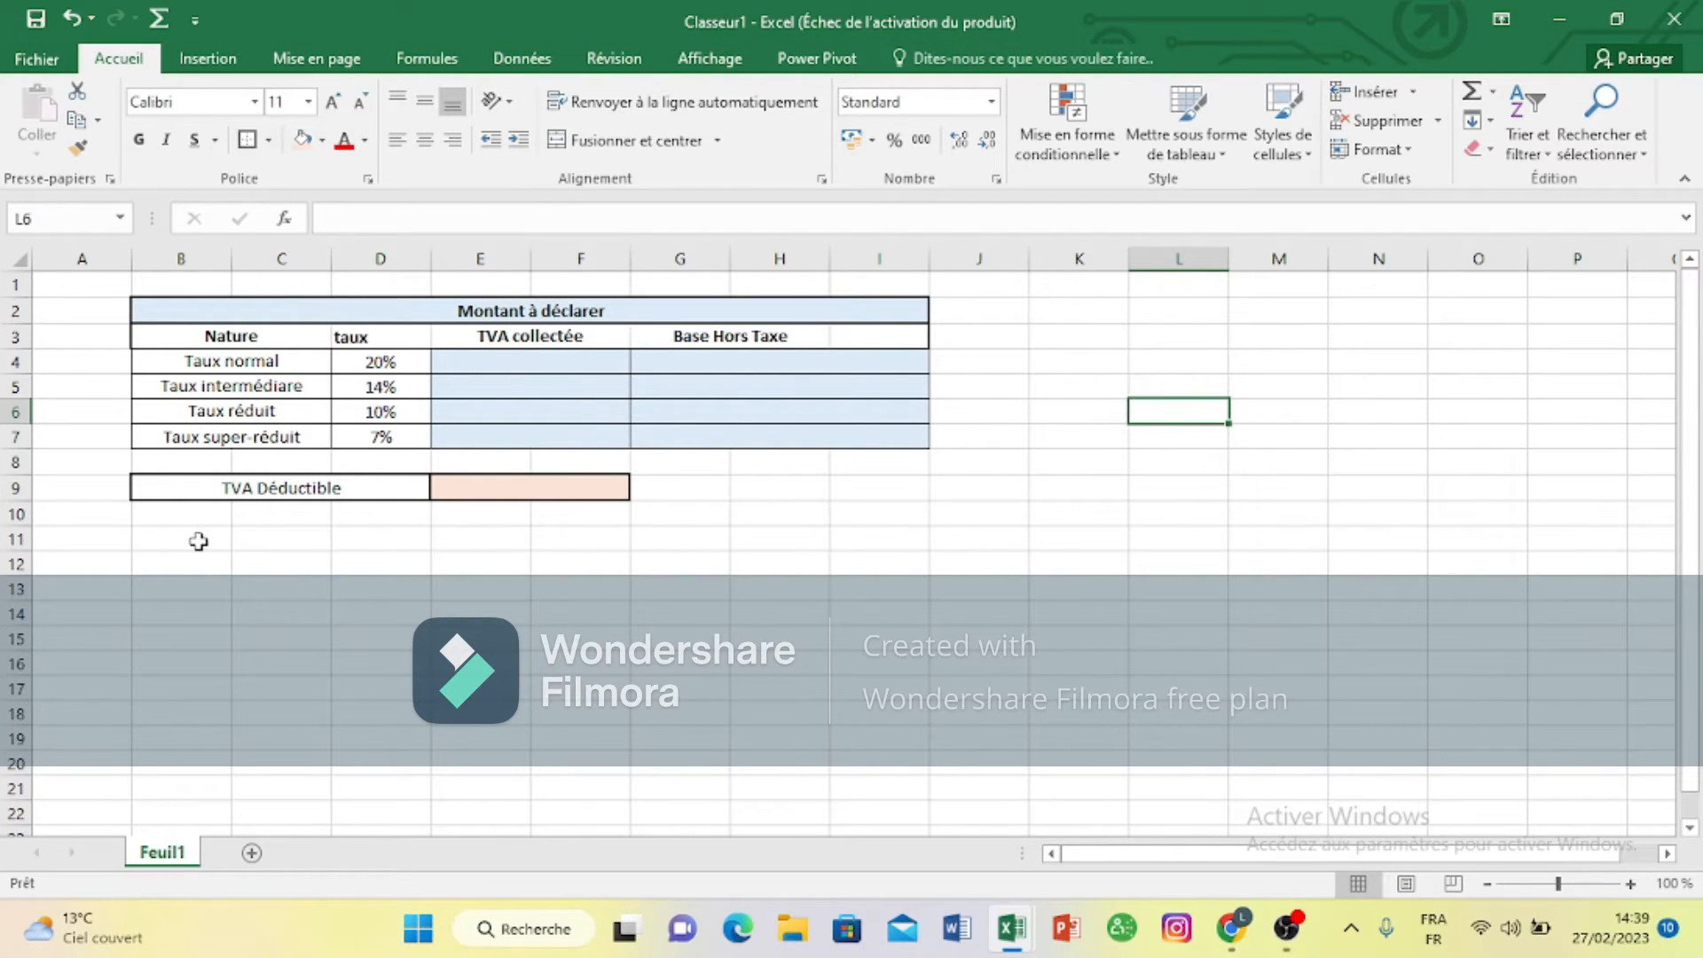
# Step: Enter the column header Référence in cell B11
pyautogui.click(193, 542)
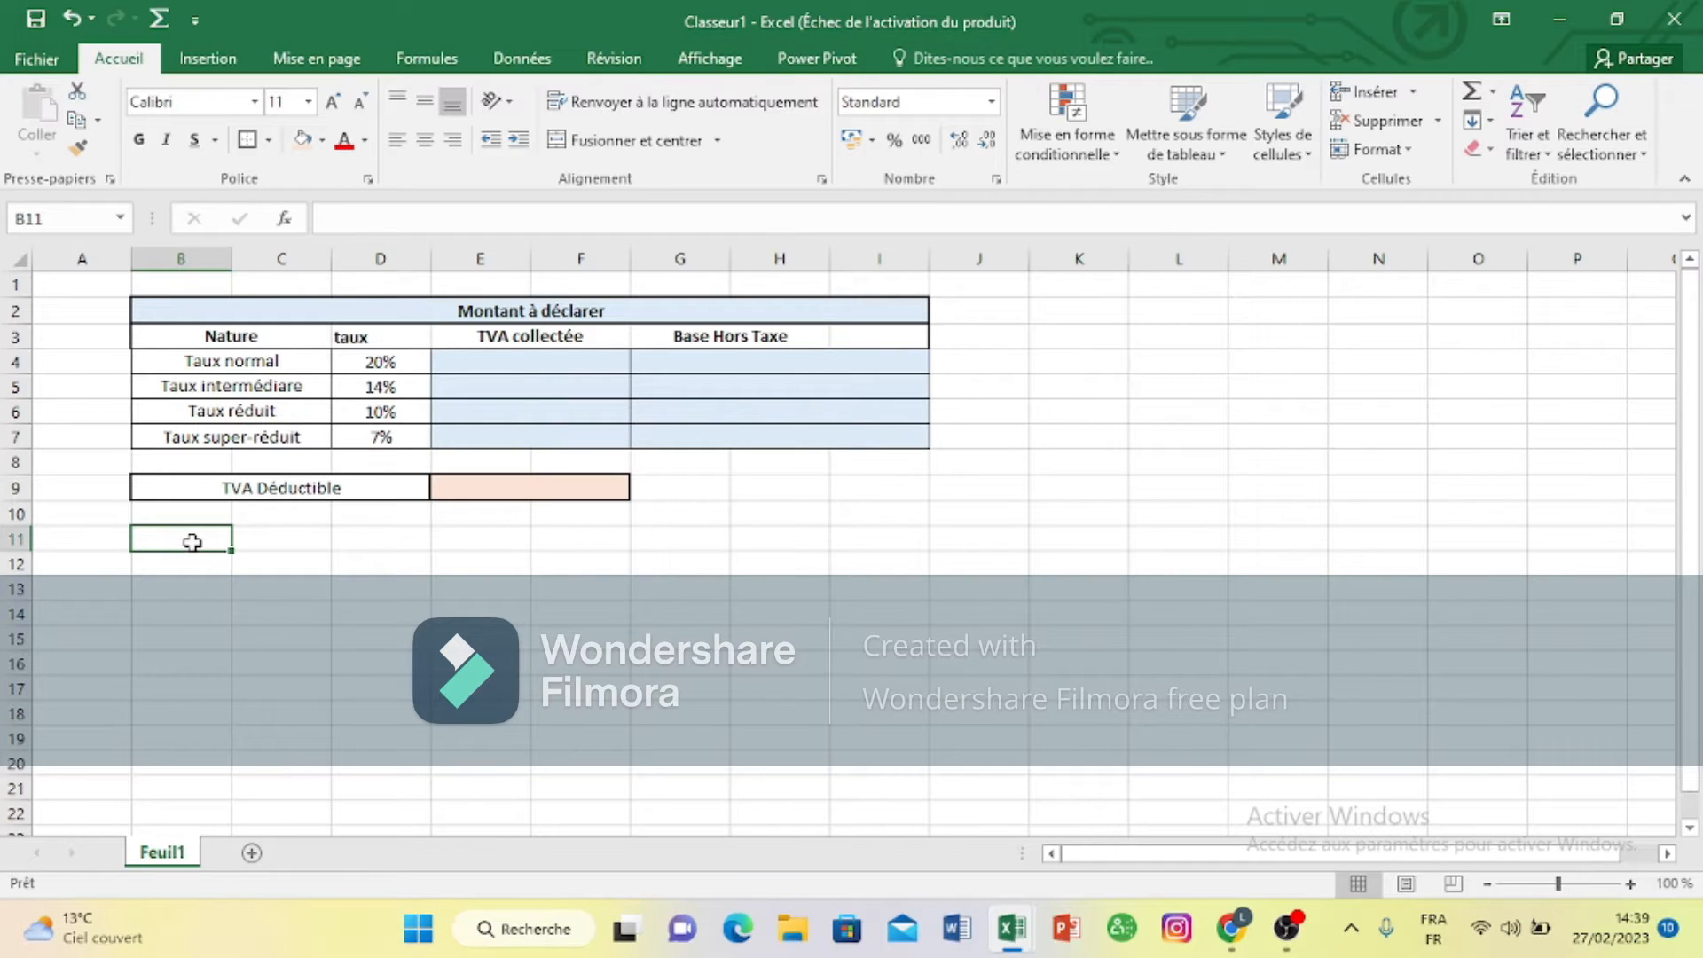
pyautogui.write('r')
pyautogui.press('Tab')
pyautogui.write('é')
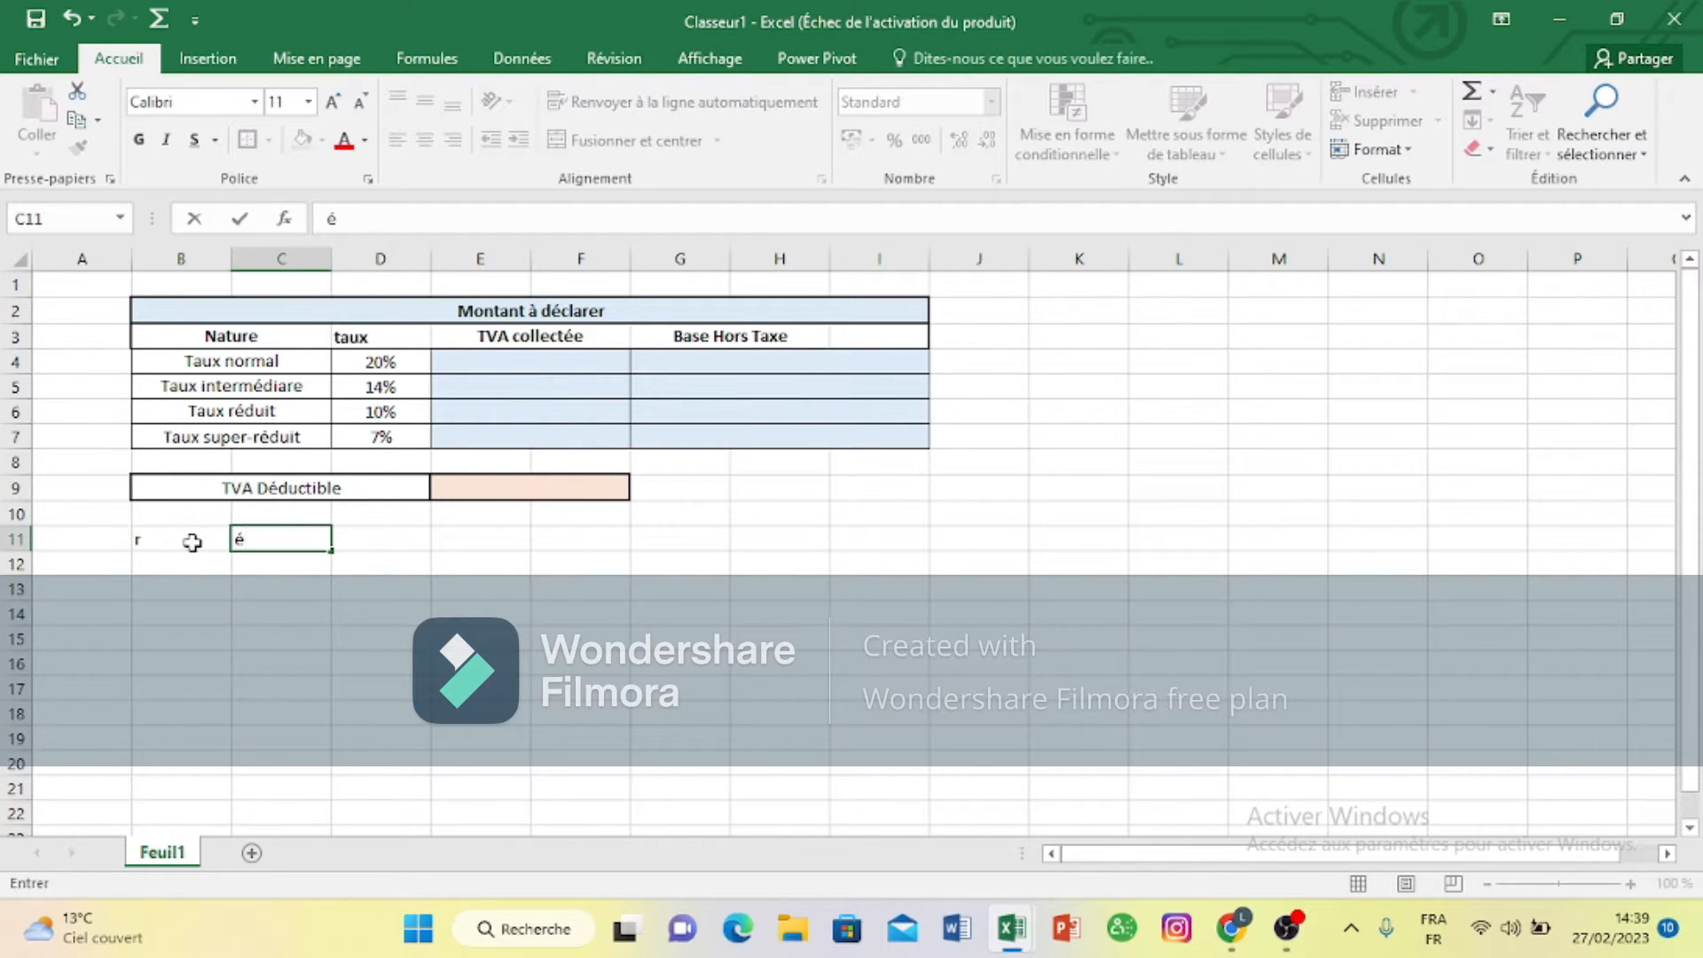
pyautogui.press('BackSpace')
pyautogui.press('BackSpace')
pyautogui.click(178, 540)
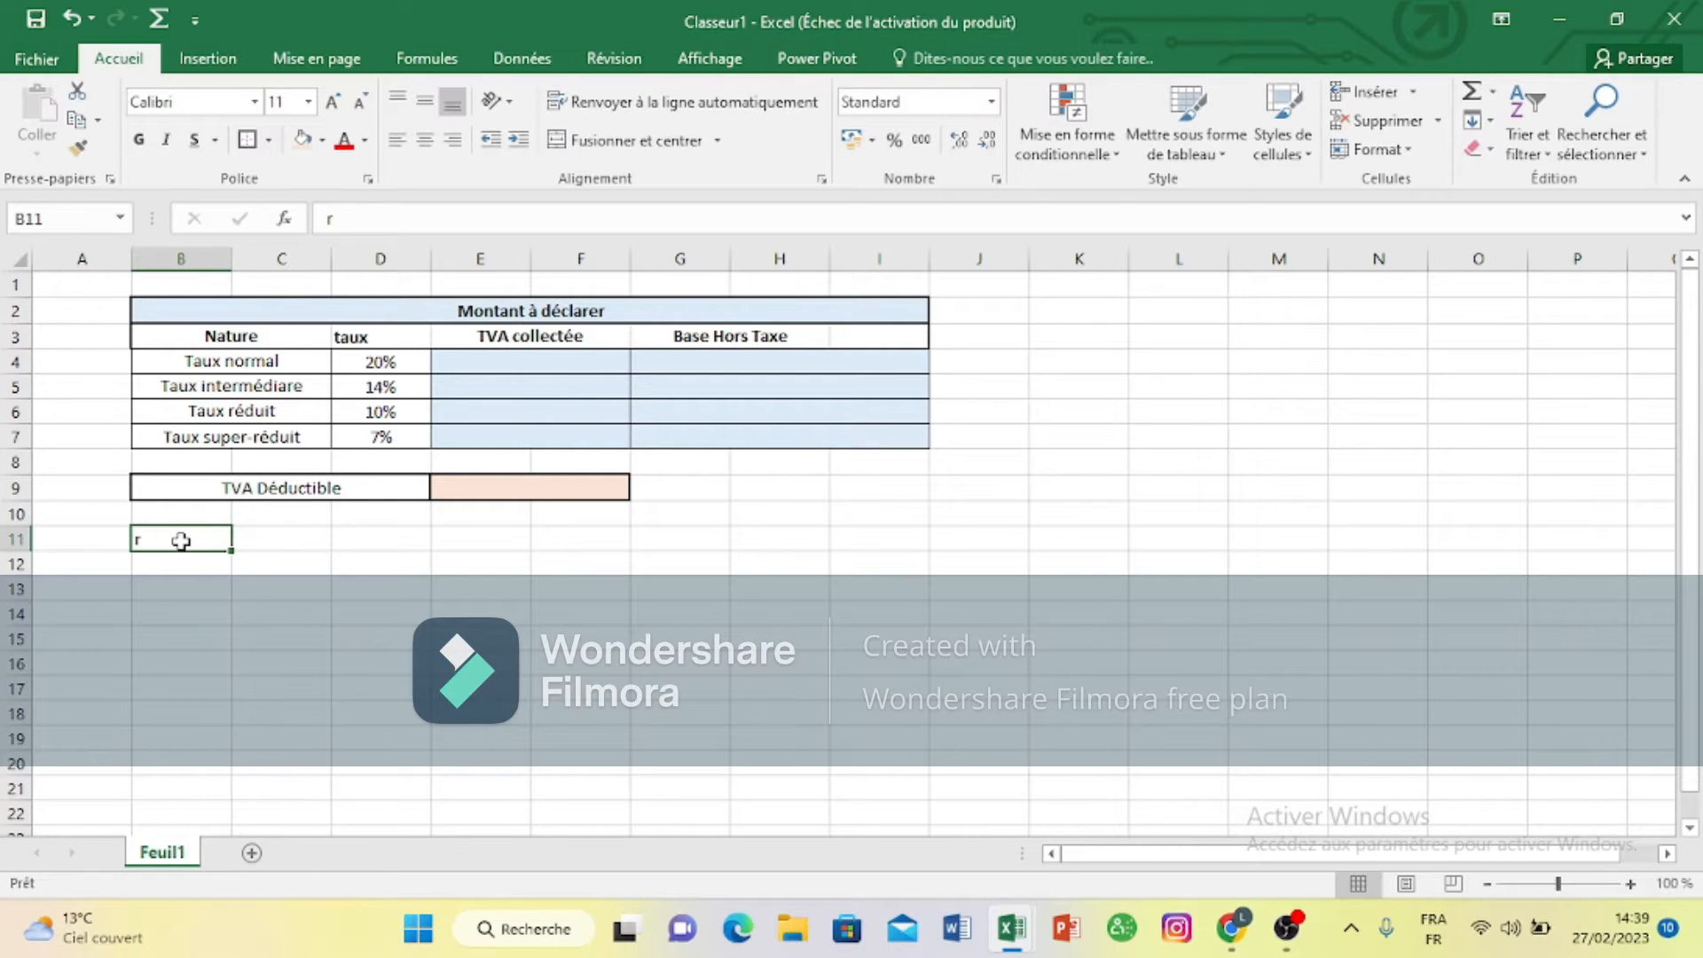
pyautogui.press('BackSpace')
pyautogui.write('Ré')
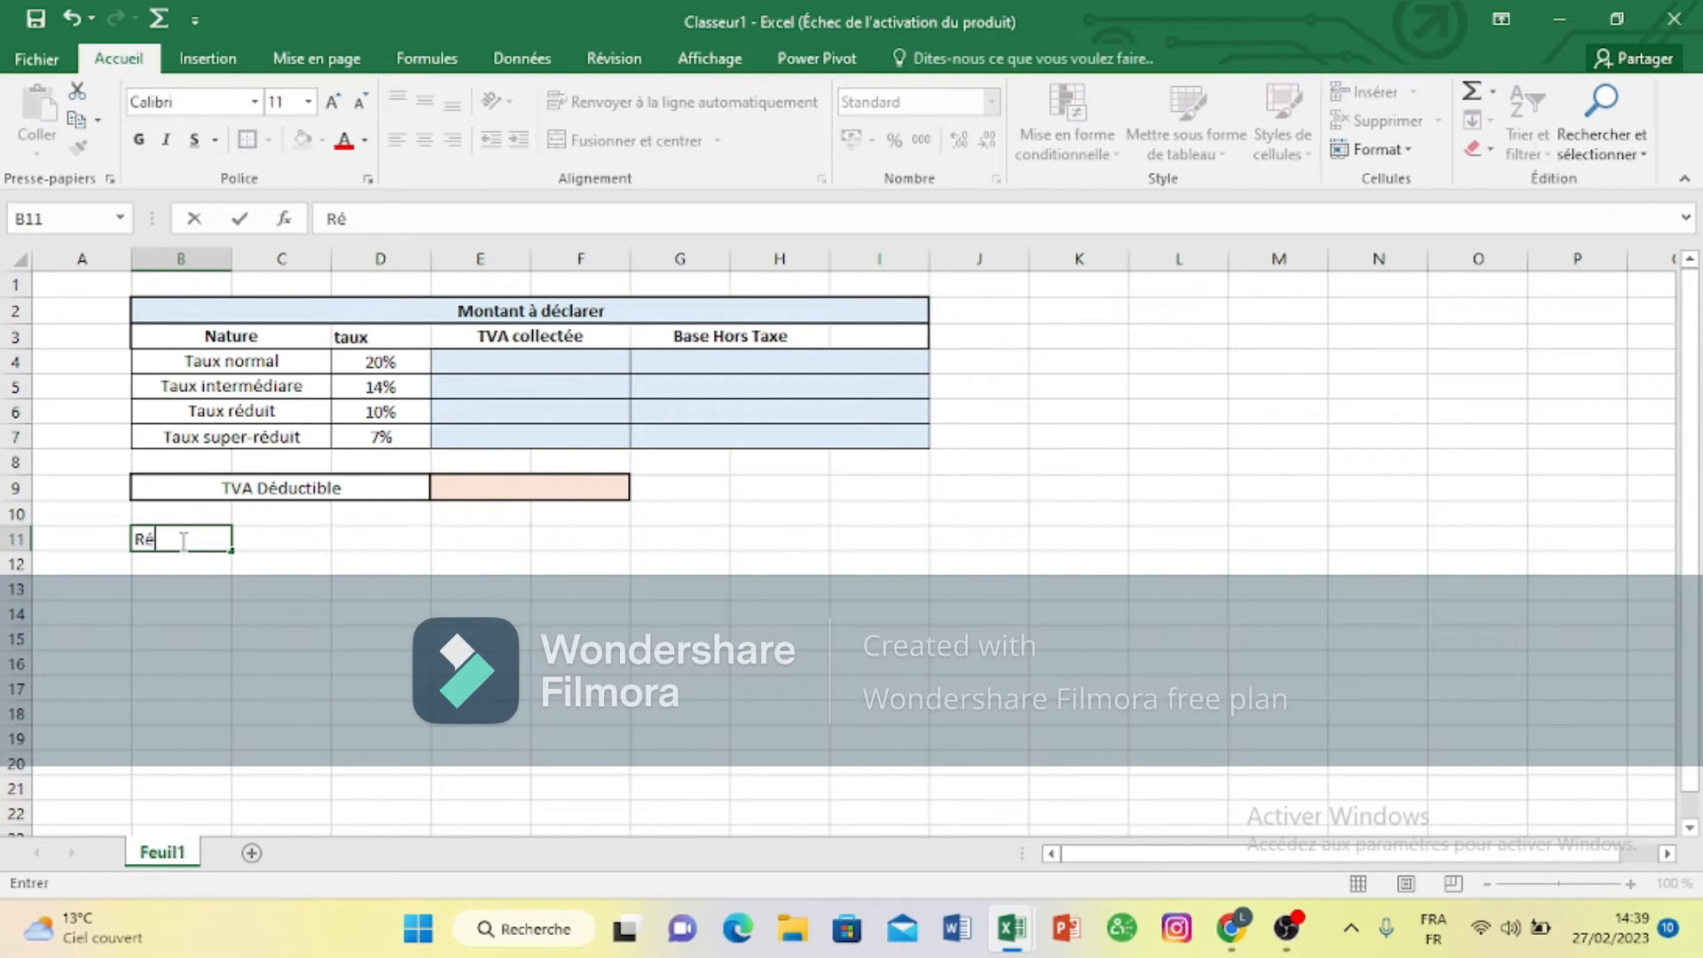
pyautogui.write('ference')
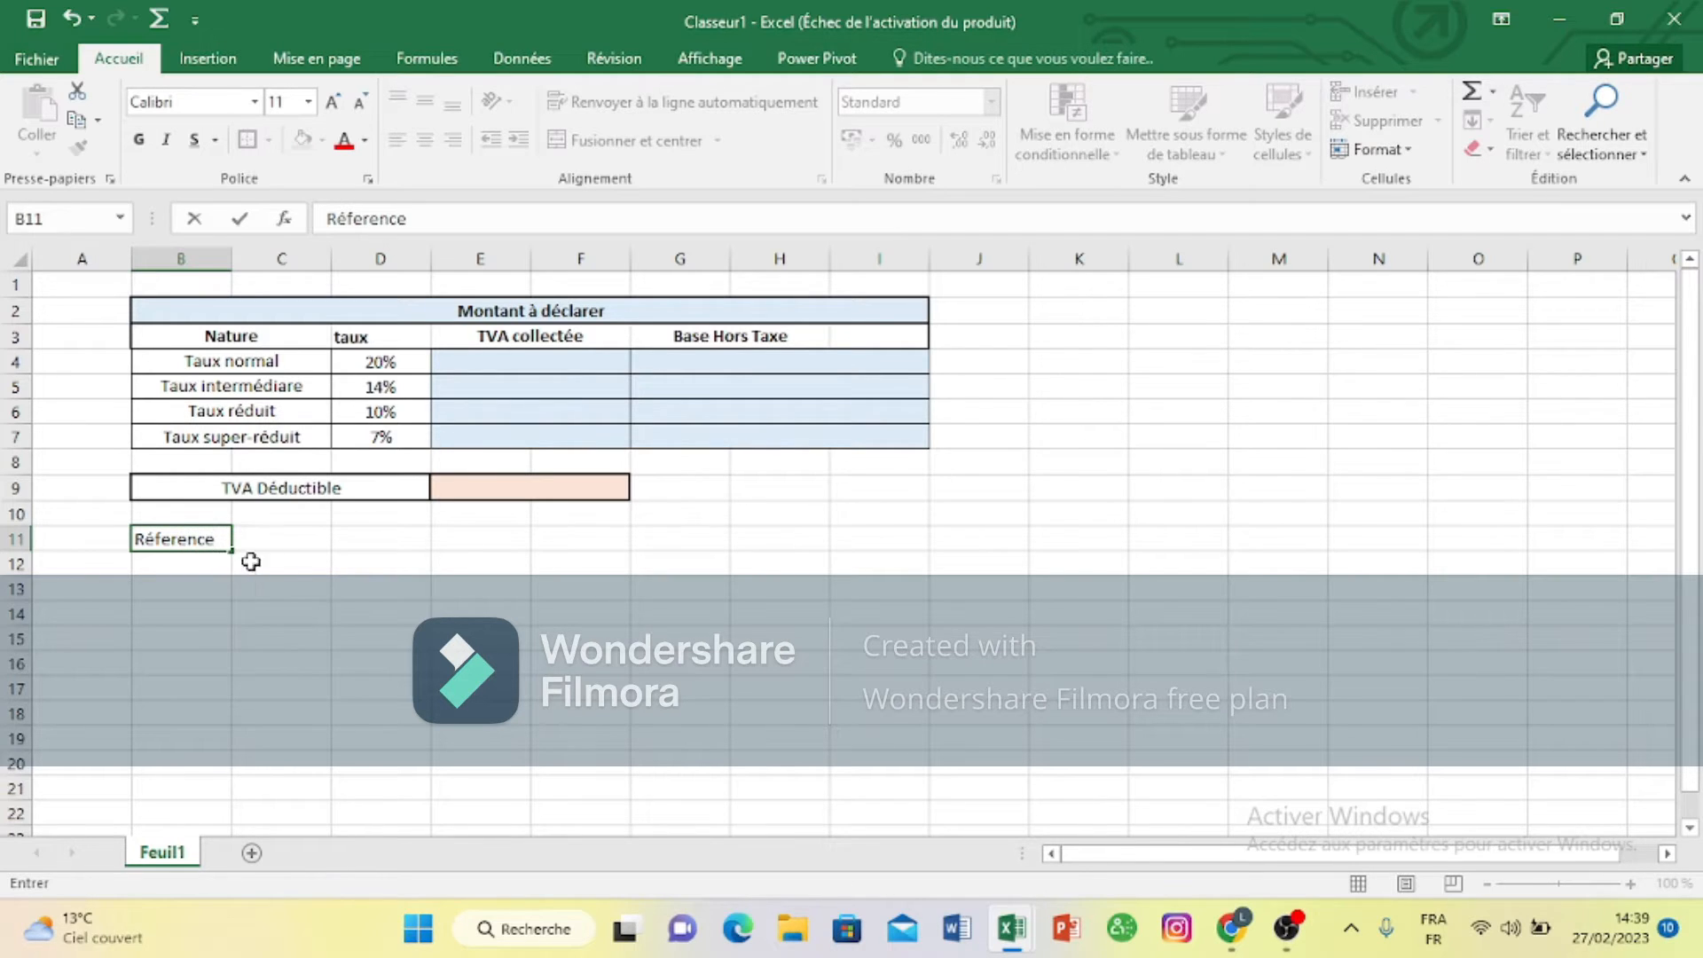
# Step: Enter the column header Date in cell C11
pyautogui.click(305, 539)
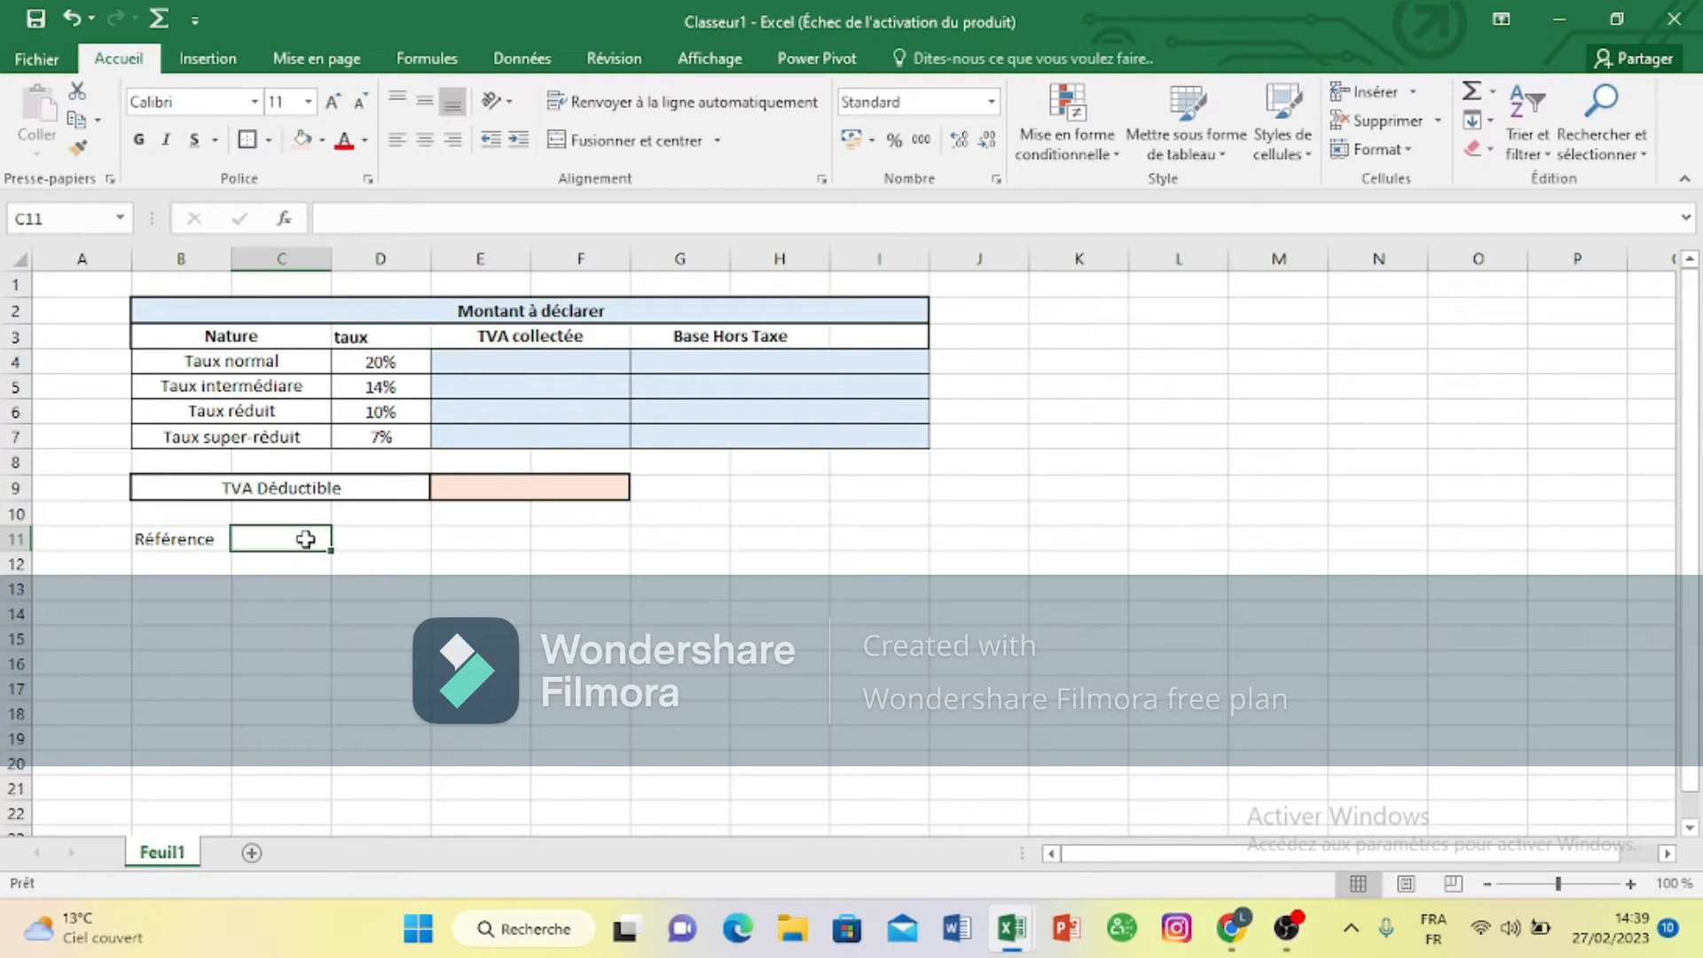
pyautogui.write('FATE')
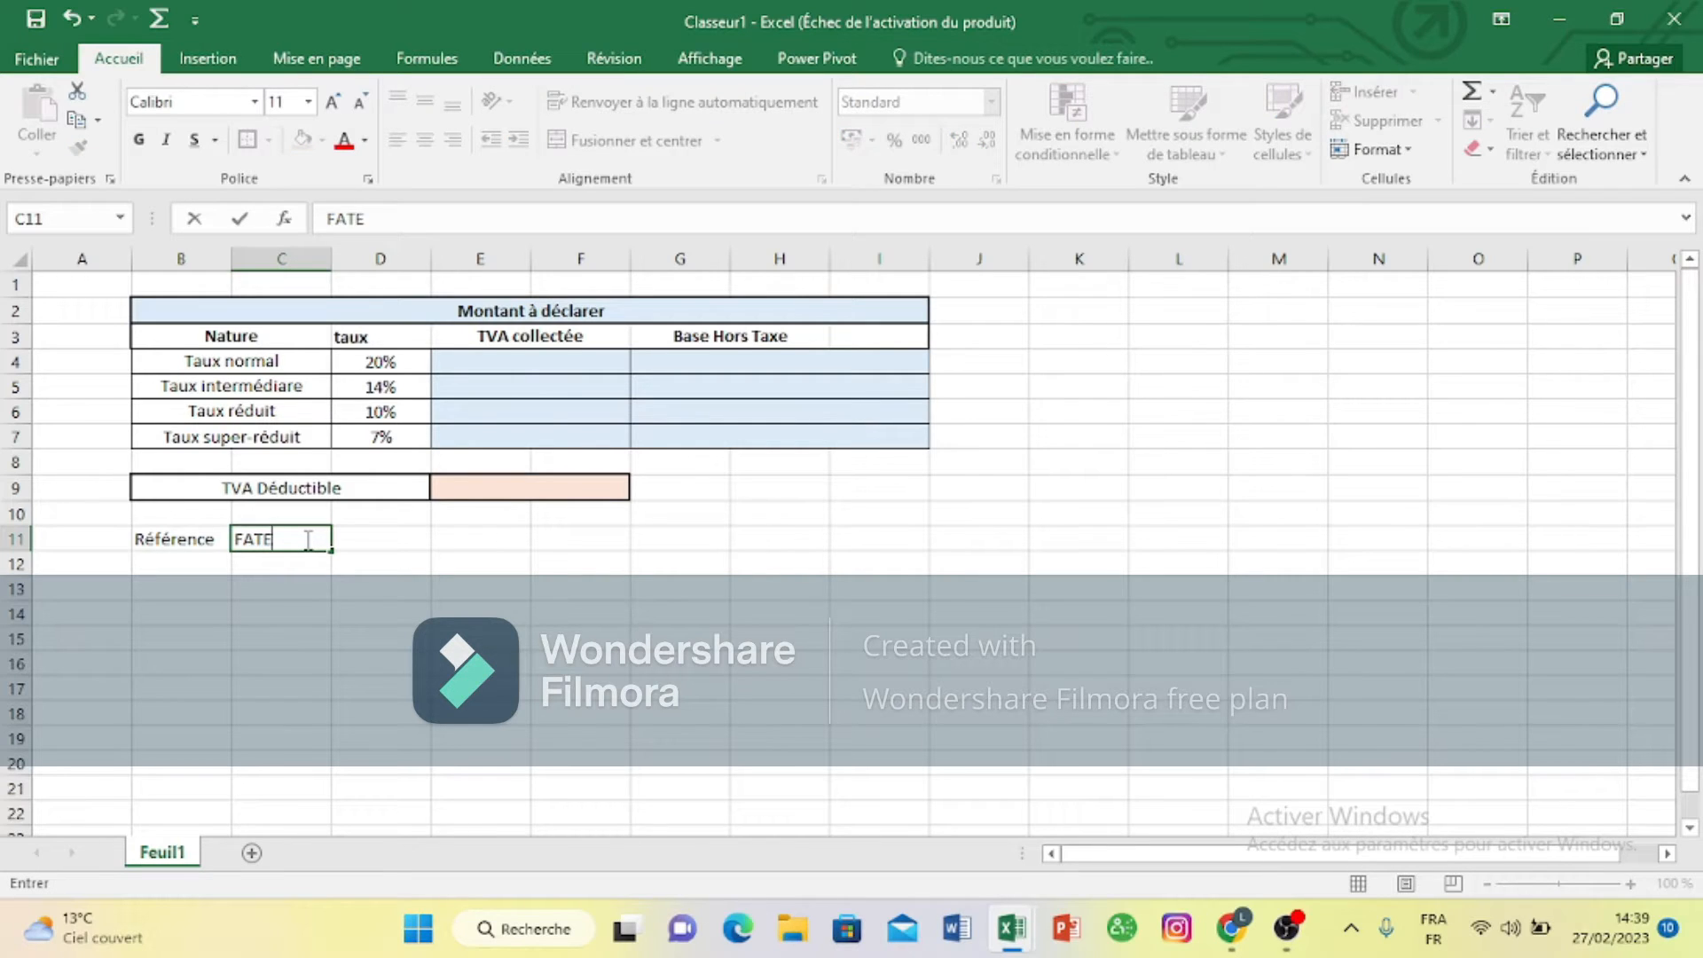
pyautogui.press('BackSpace')
pyautogui.press('BackSpace')
pyautogui.press('BackSpace')
pyautogui.press('BackSpace')
pyautogui.write('#')
pyautogui.press('BackSpace')
pyautogui.write('Date')
# Step: Enter the column header Description in cell D11
pyautogui.click(402, 548)
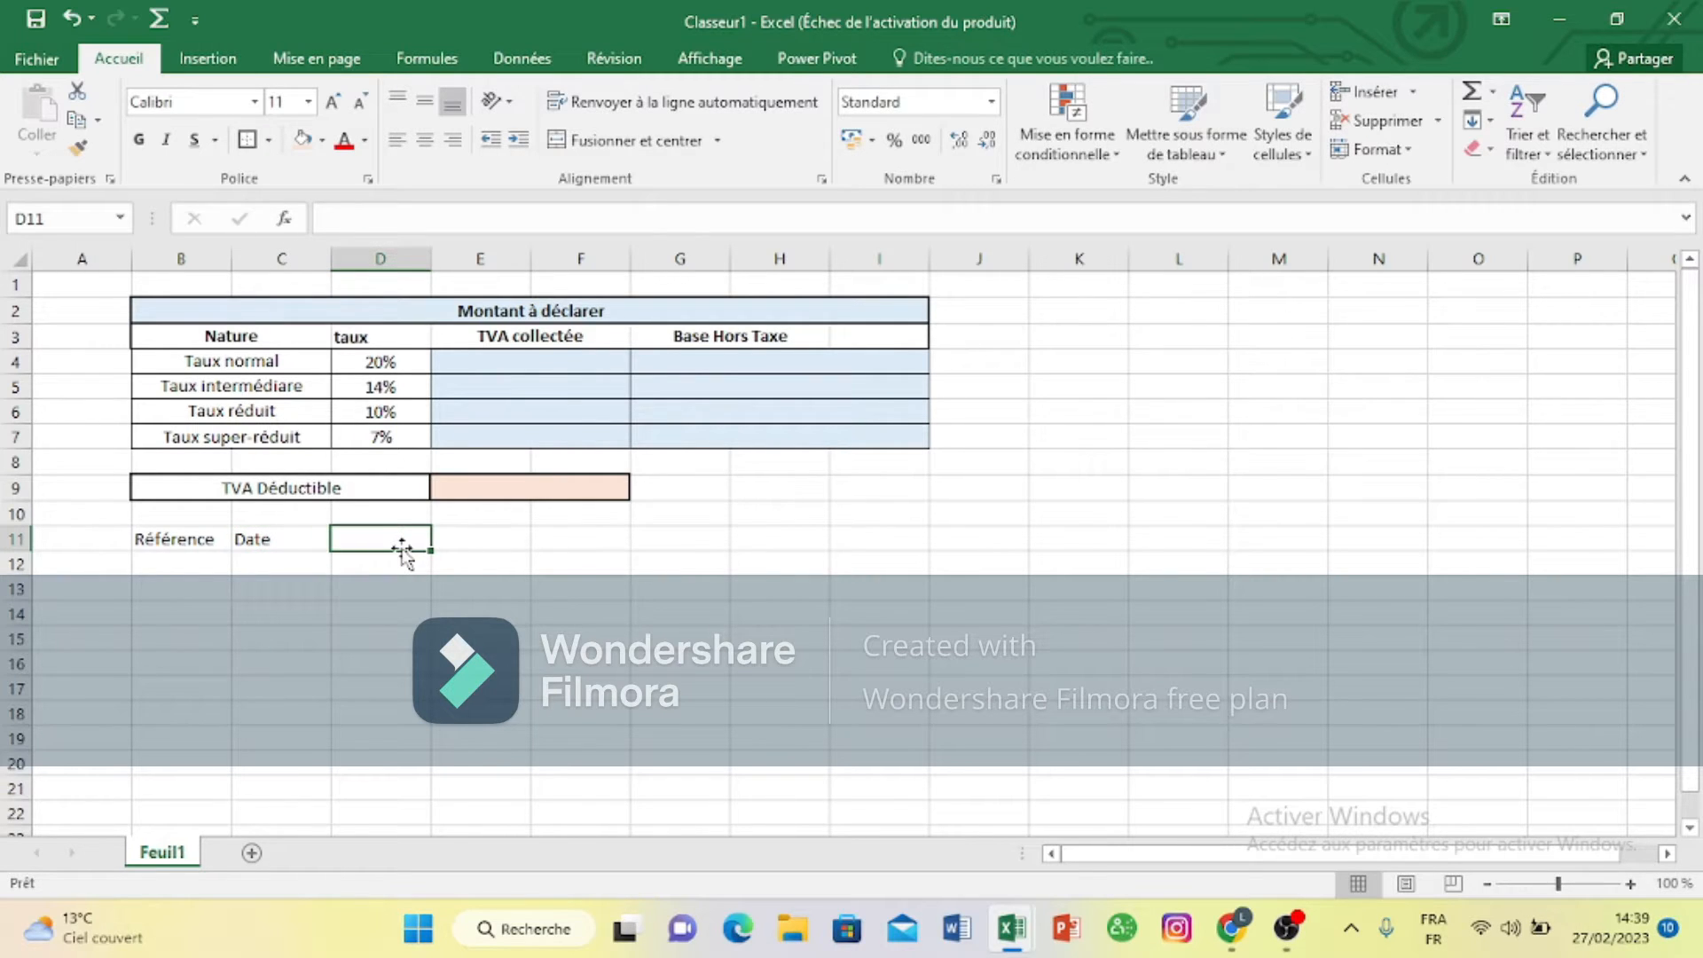
pyautogui.write('Desc')
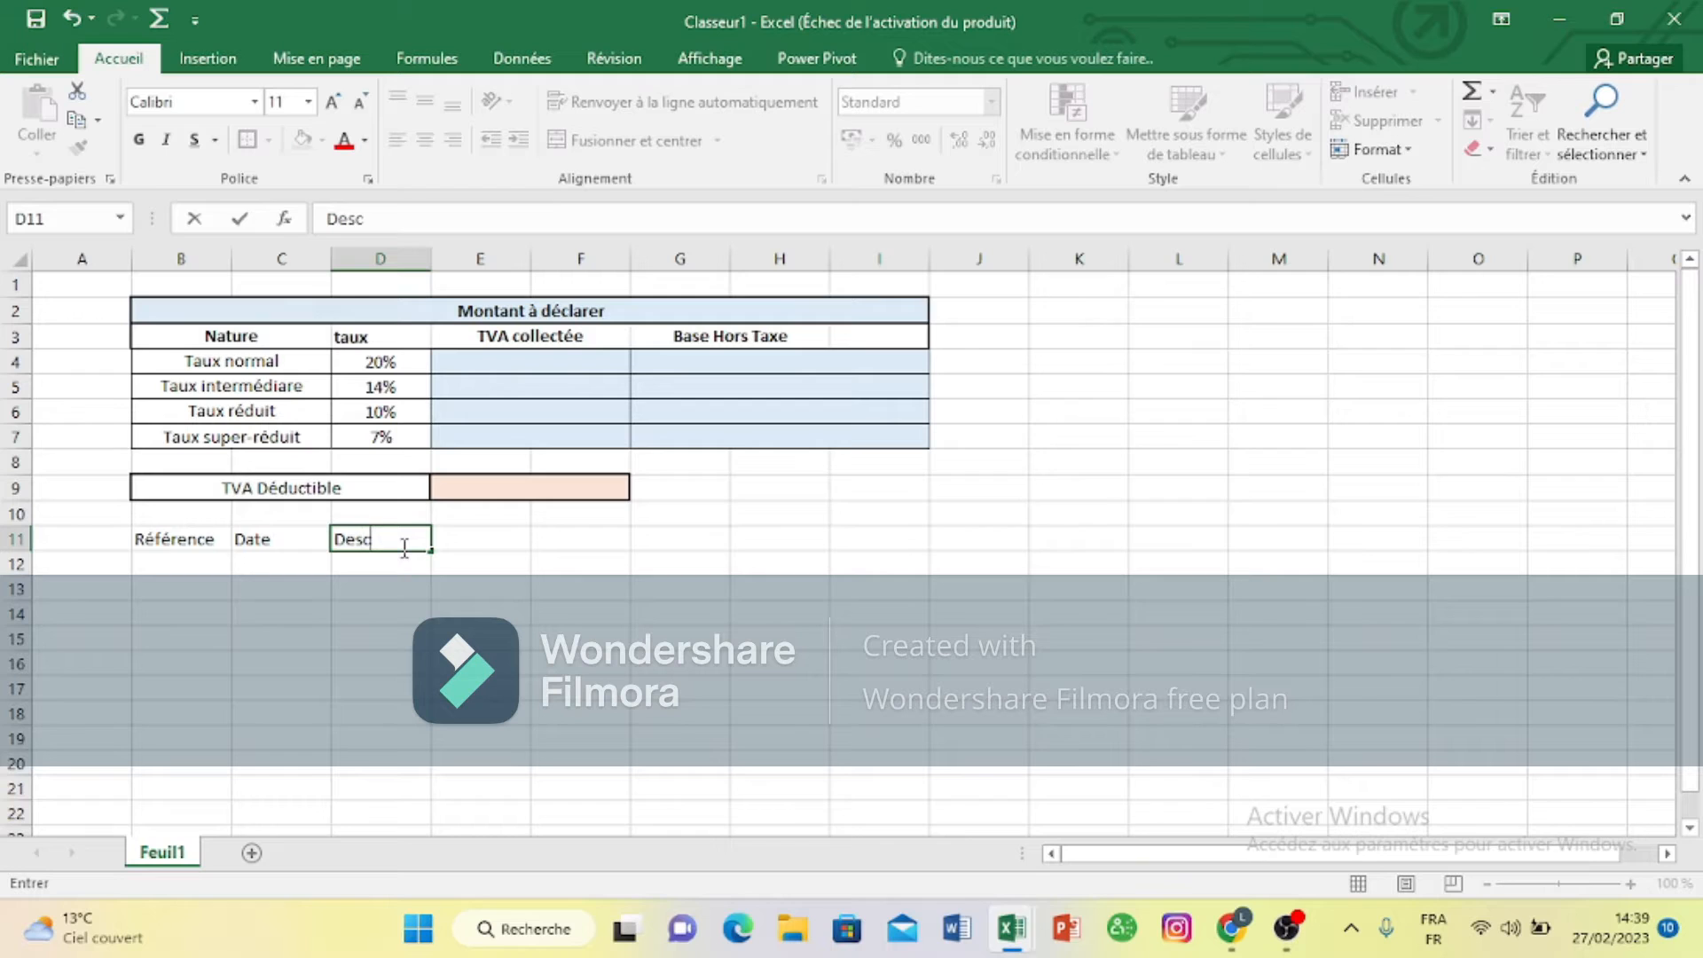
pyautogui.write('ription')
pyautogui.click(463, 553)
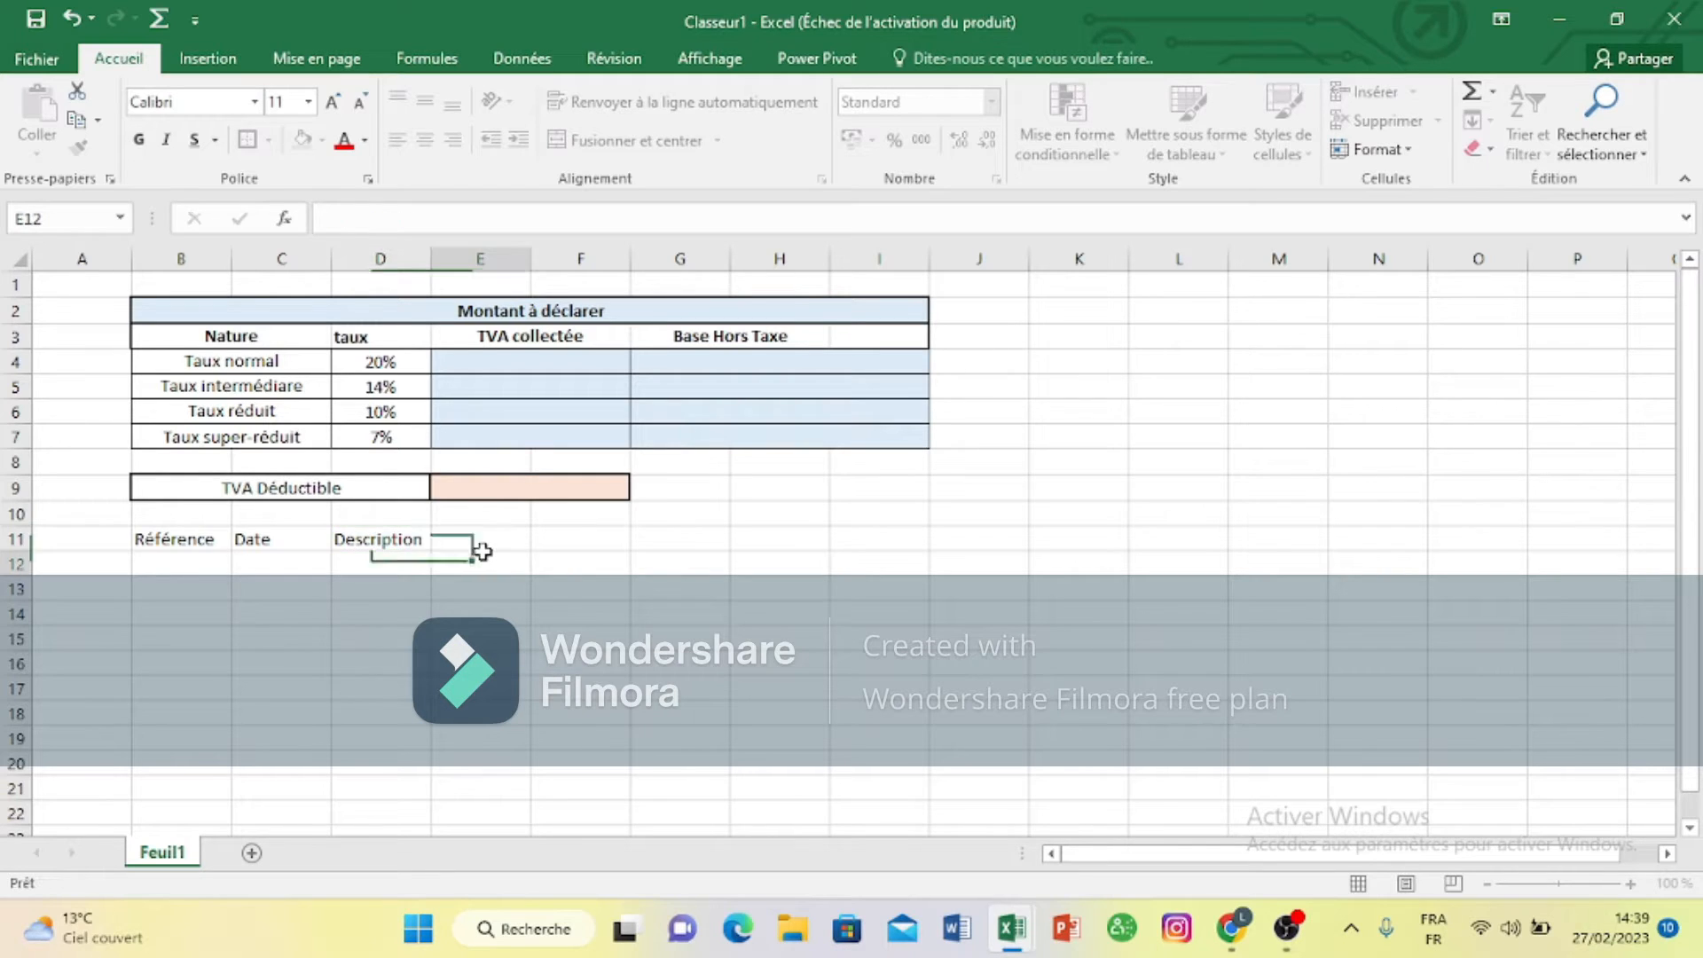
# Step: Merge and centre the Description header across D11:F11 and align it vertically to the middle
pyautogui.moveTo(399, 537); pyautogui.dragTo(562, 548)
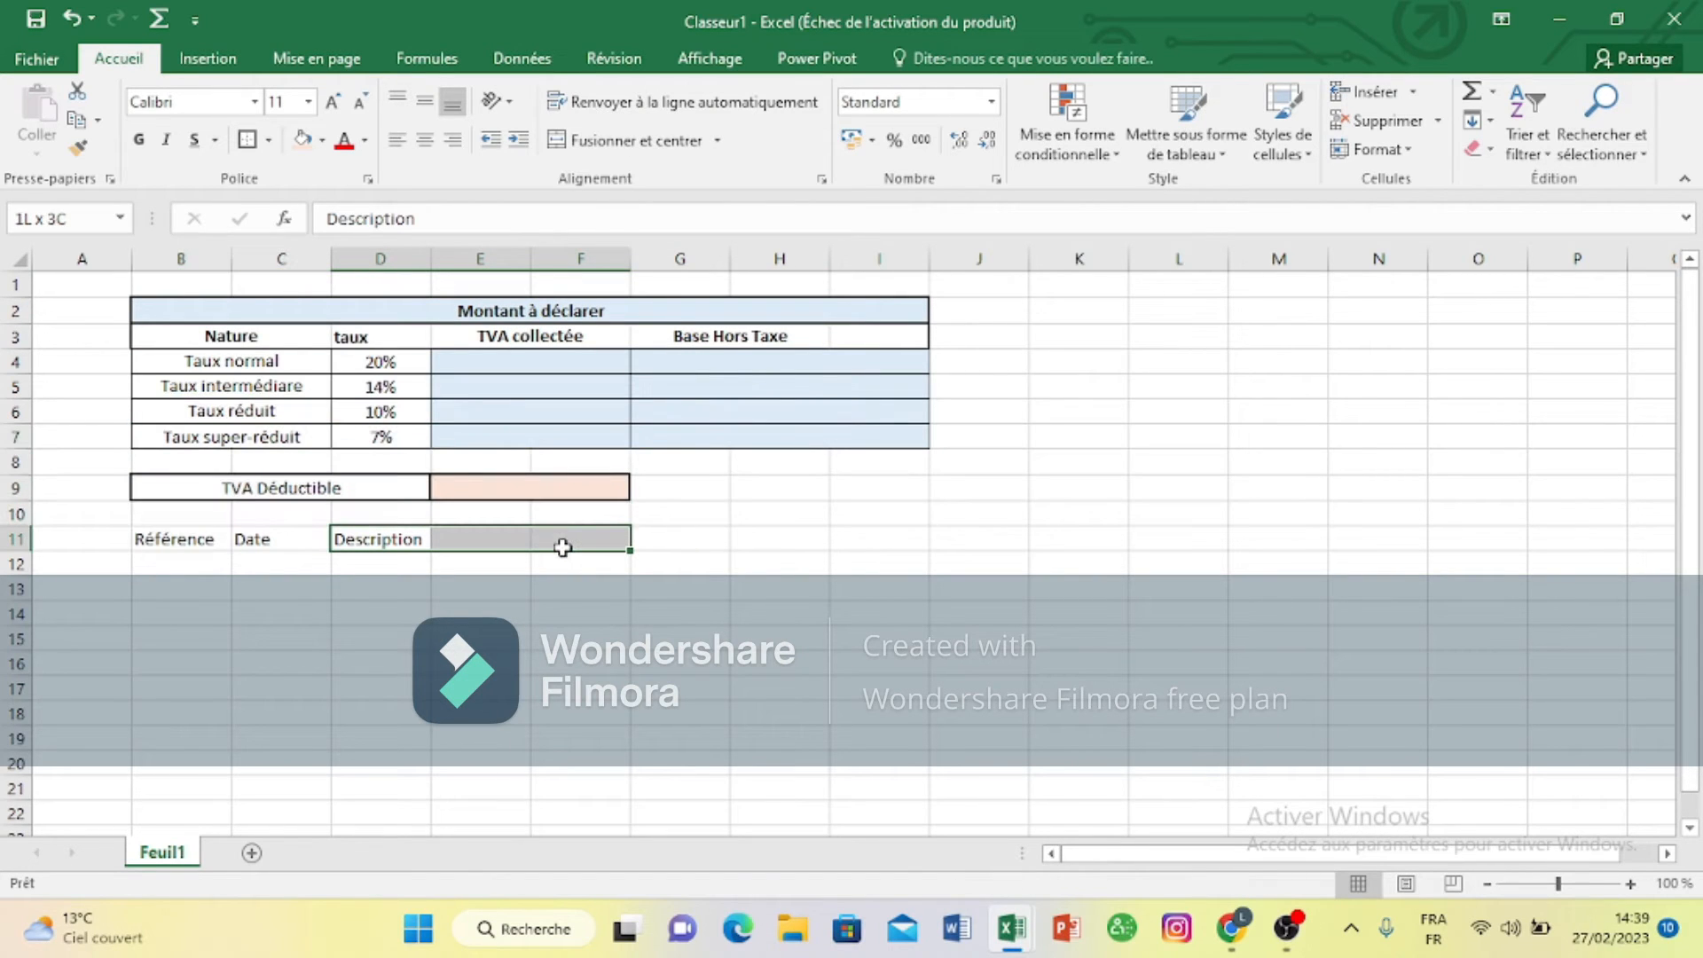
pyautogui.click(583, 135)
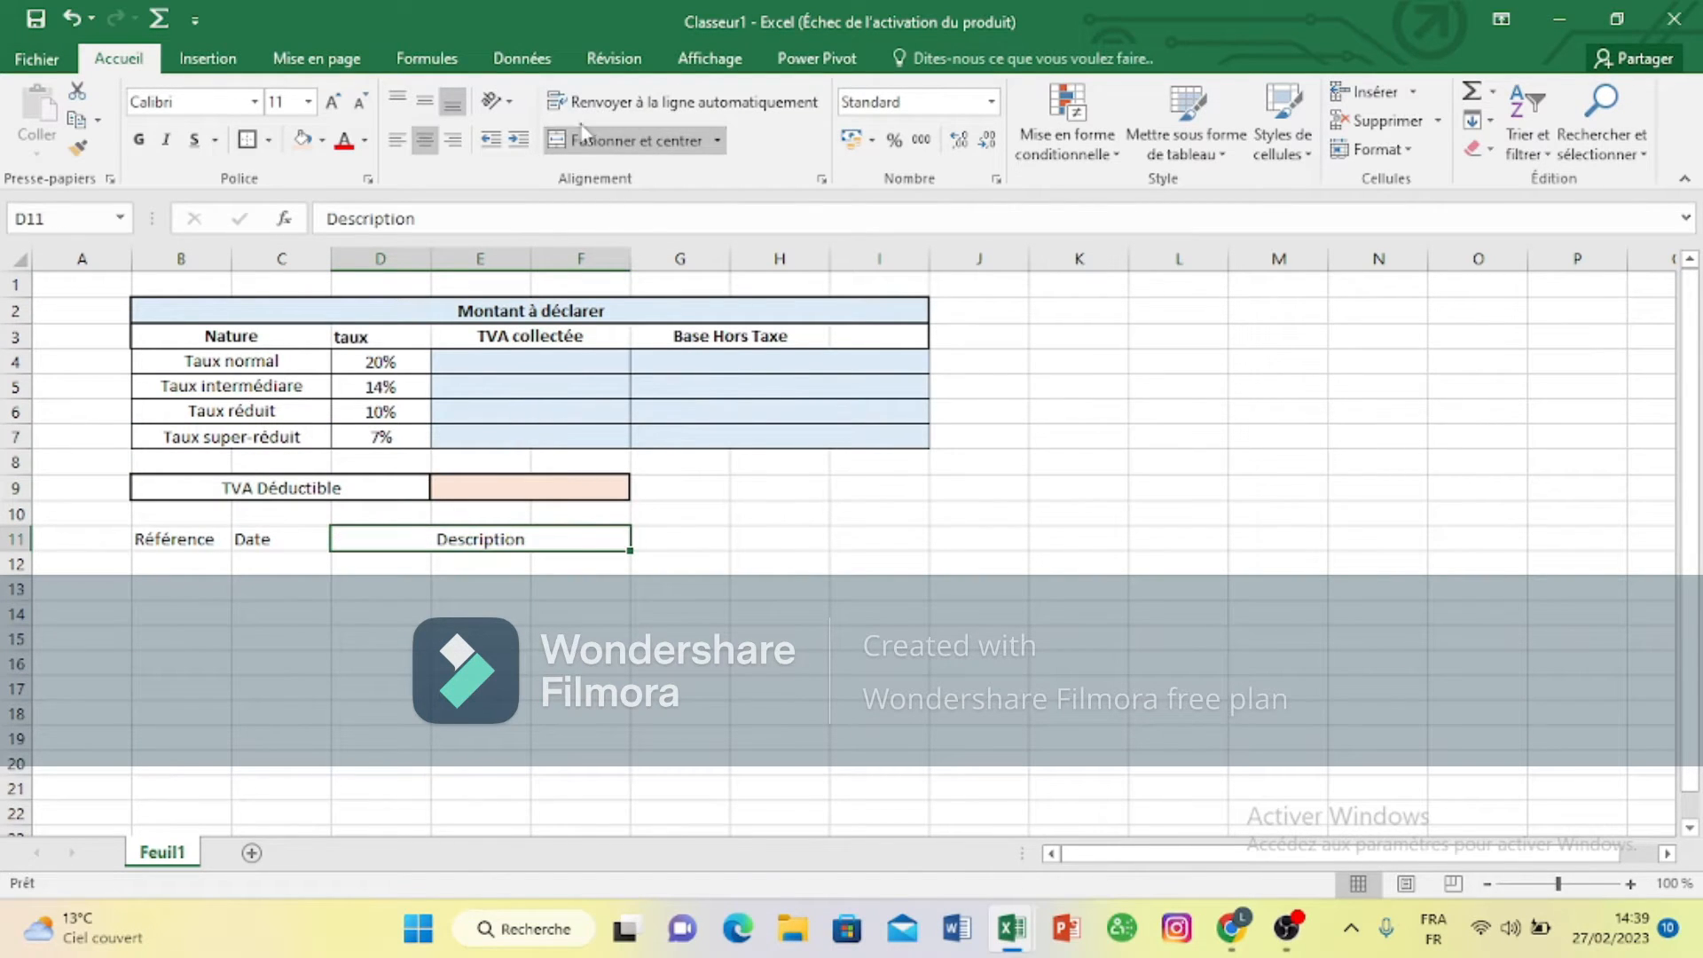
pyautogui.click(425, 102)
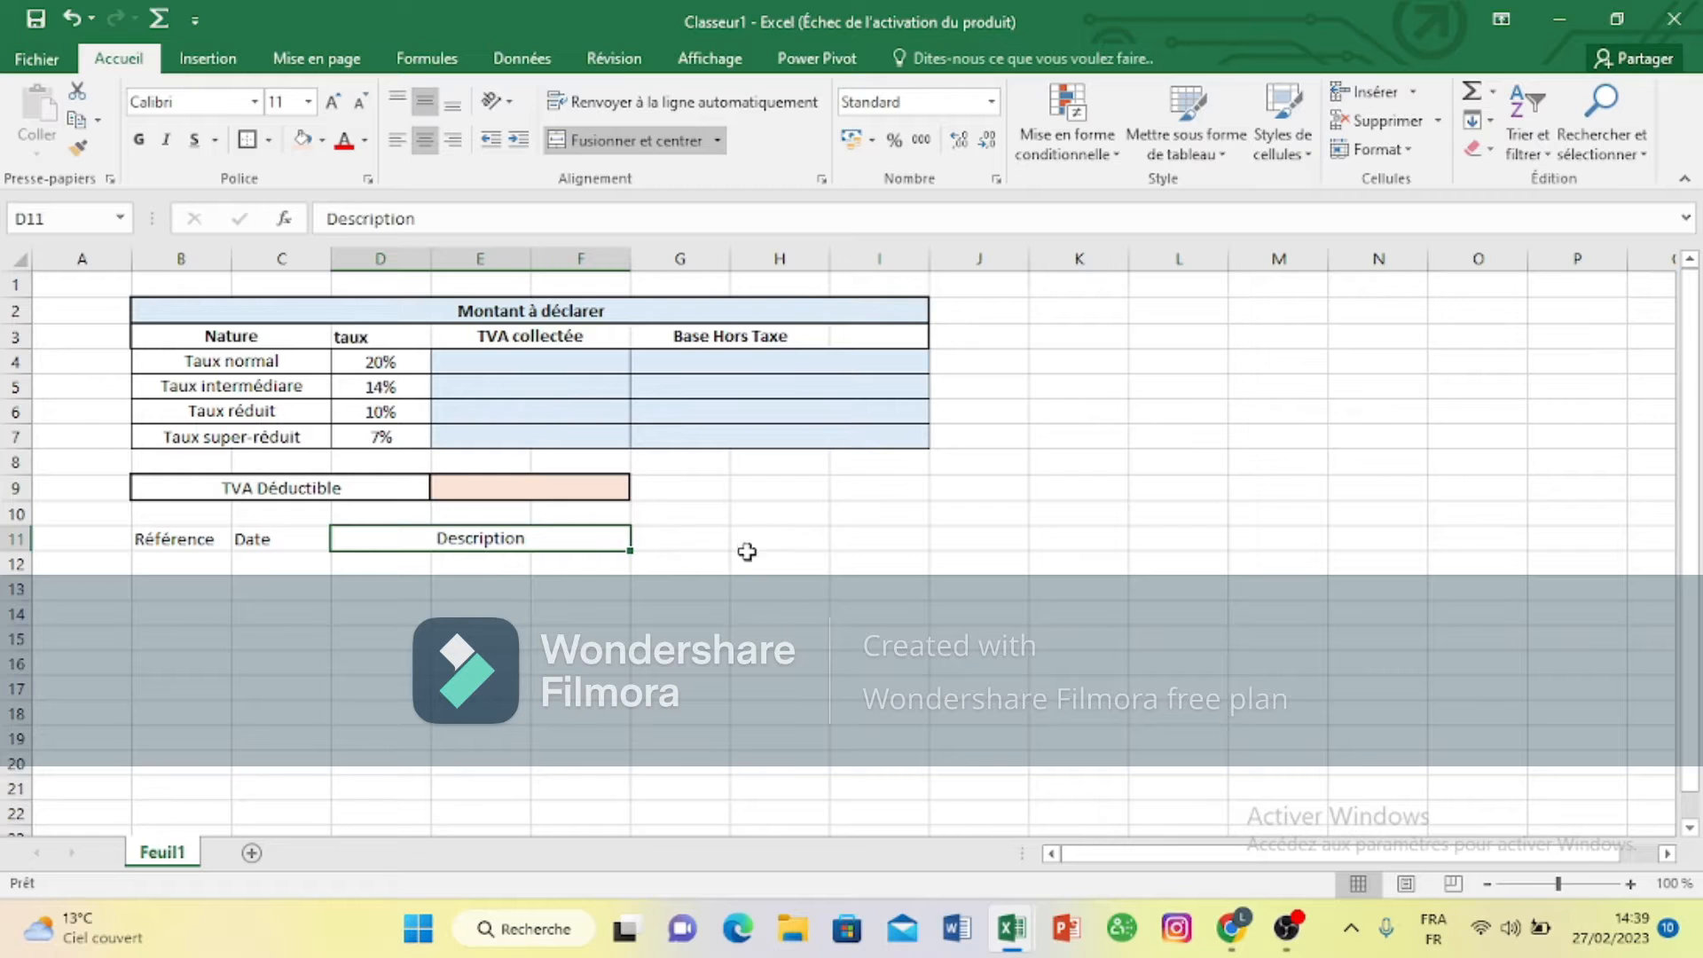
# Step: Enter the column header Montant HT in cell G11
pyautogui.click(704, 545)
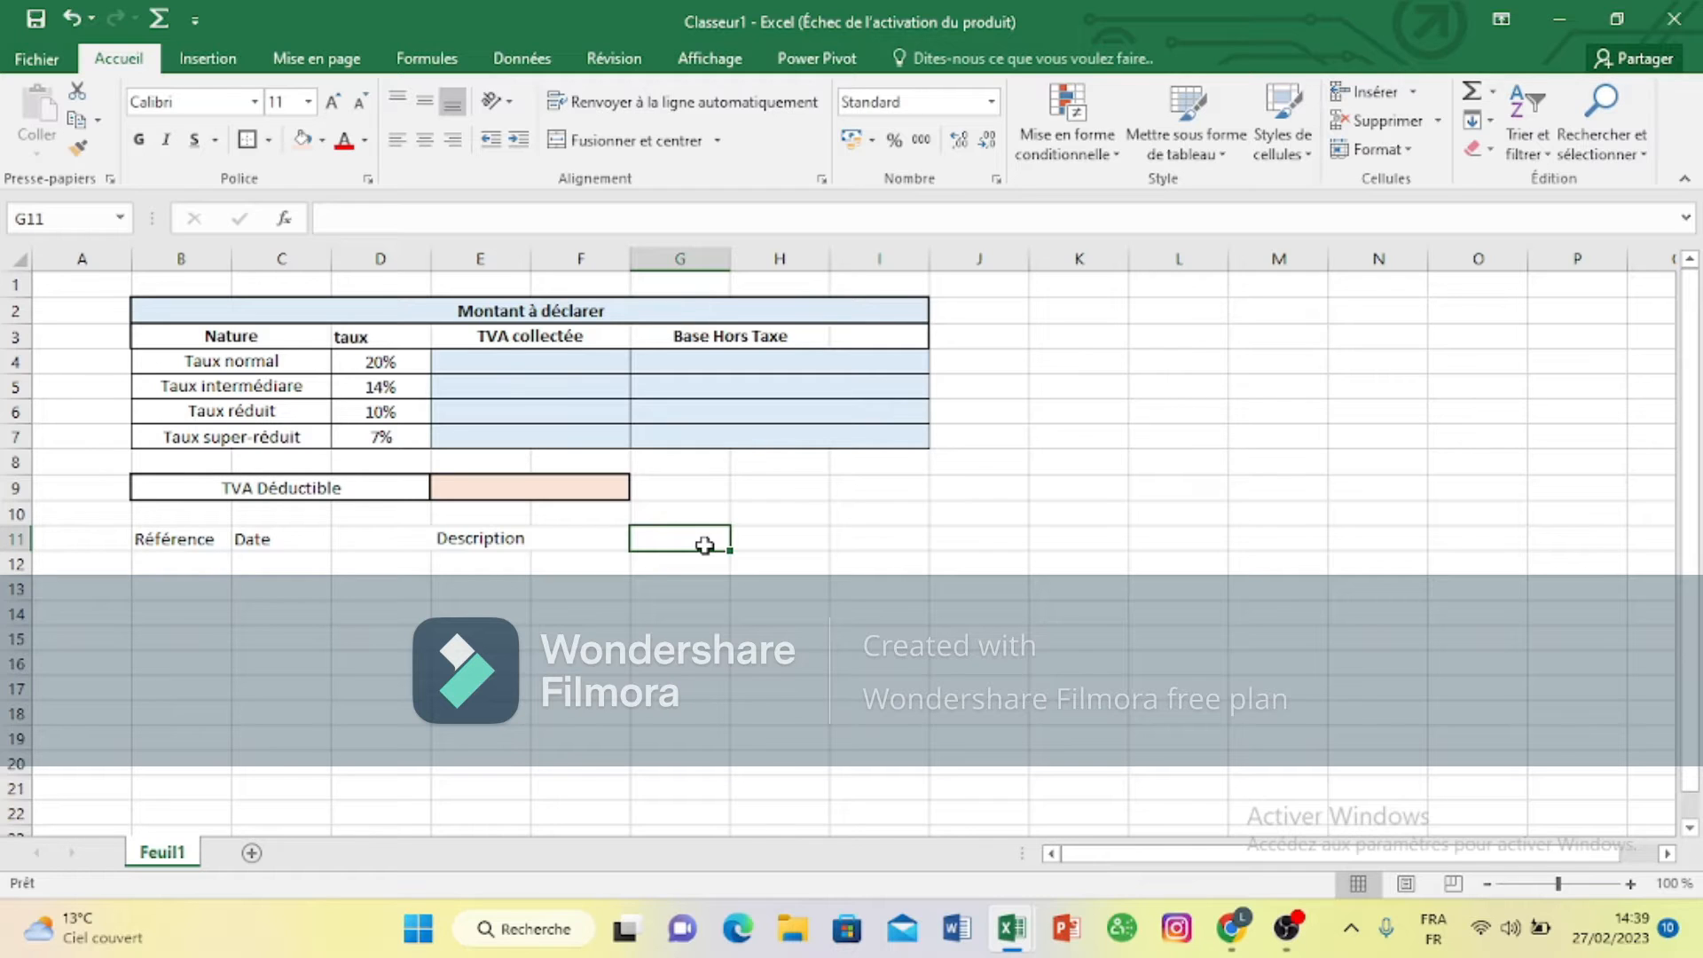
pyautogui.write('m')
pyautogui.press('BackSpace')
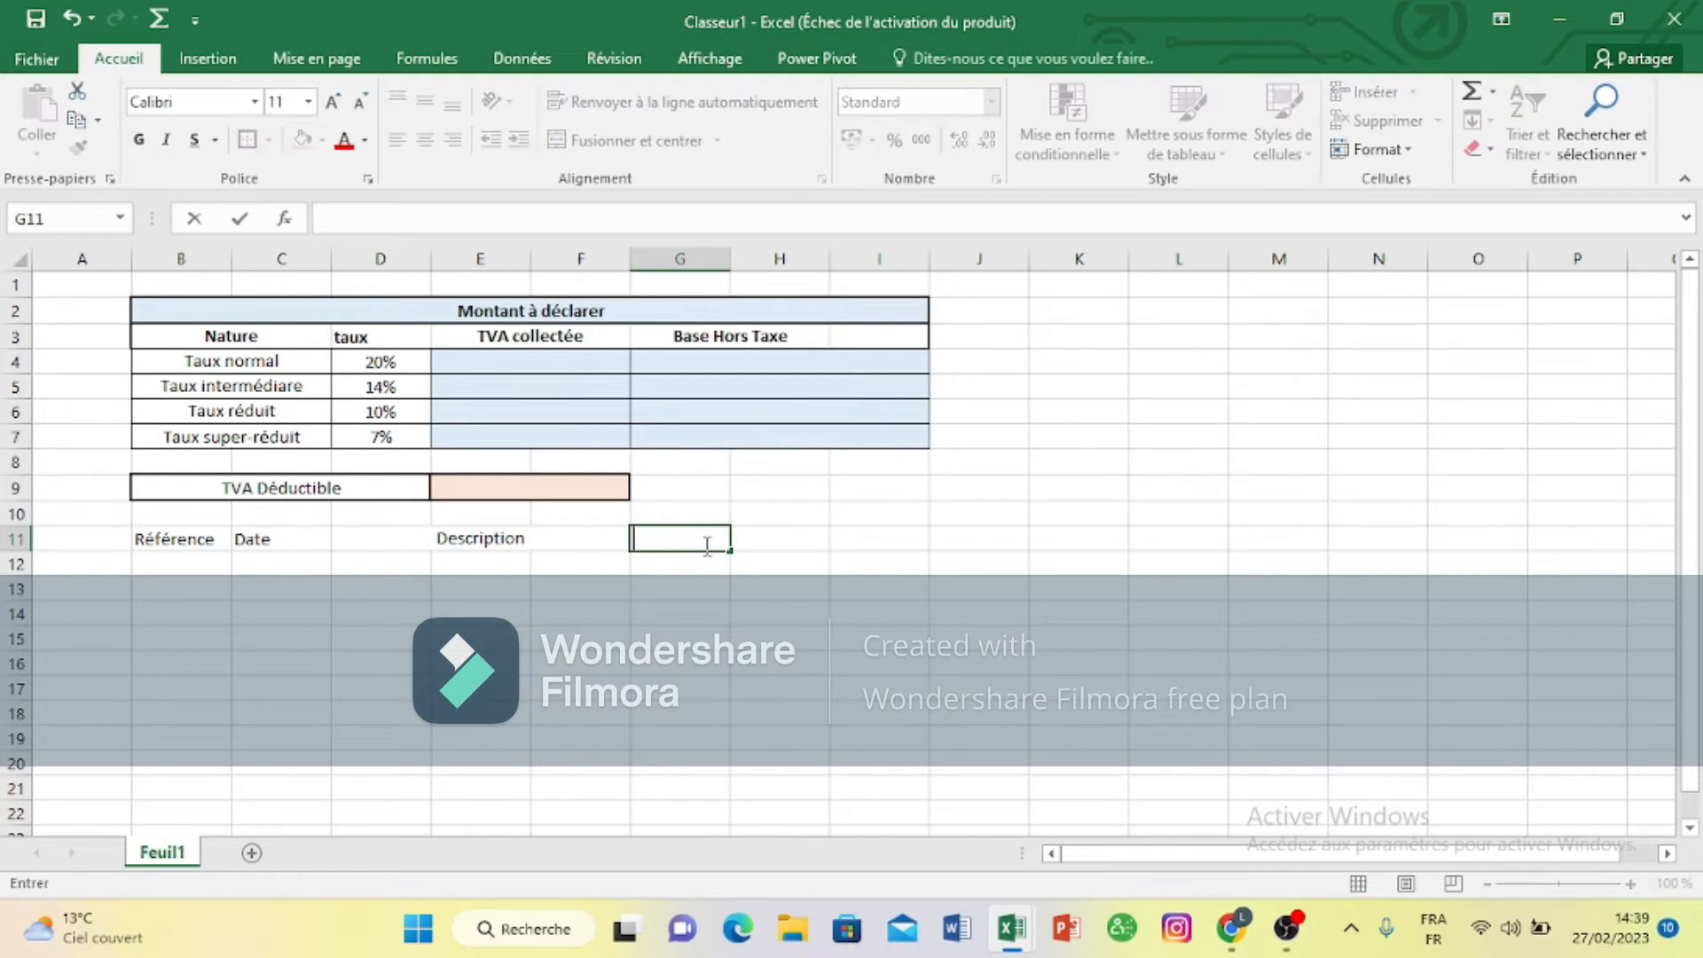
pyautogui.write('Montant')
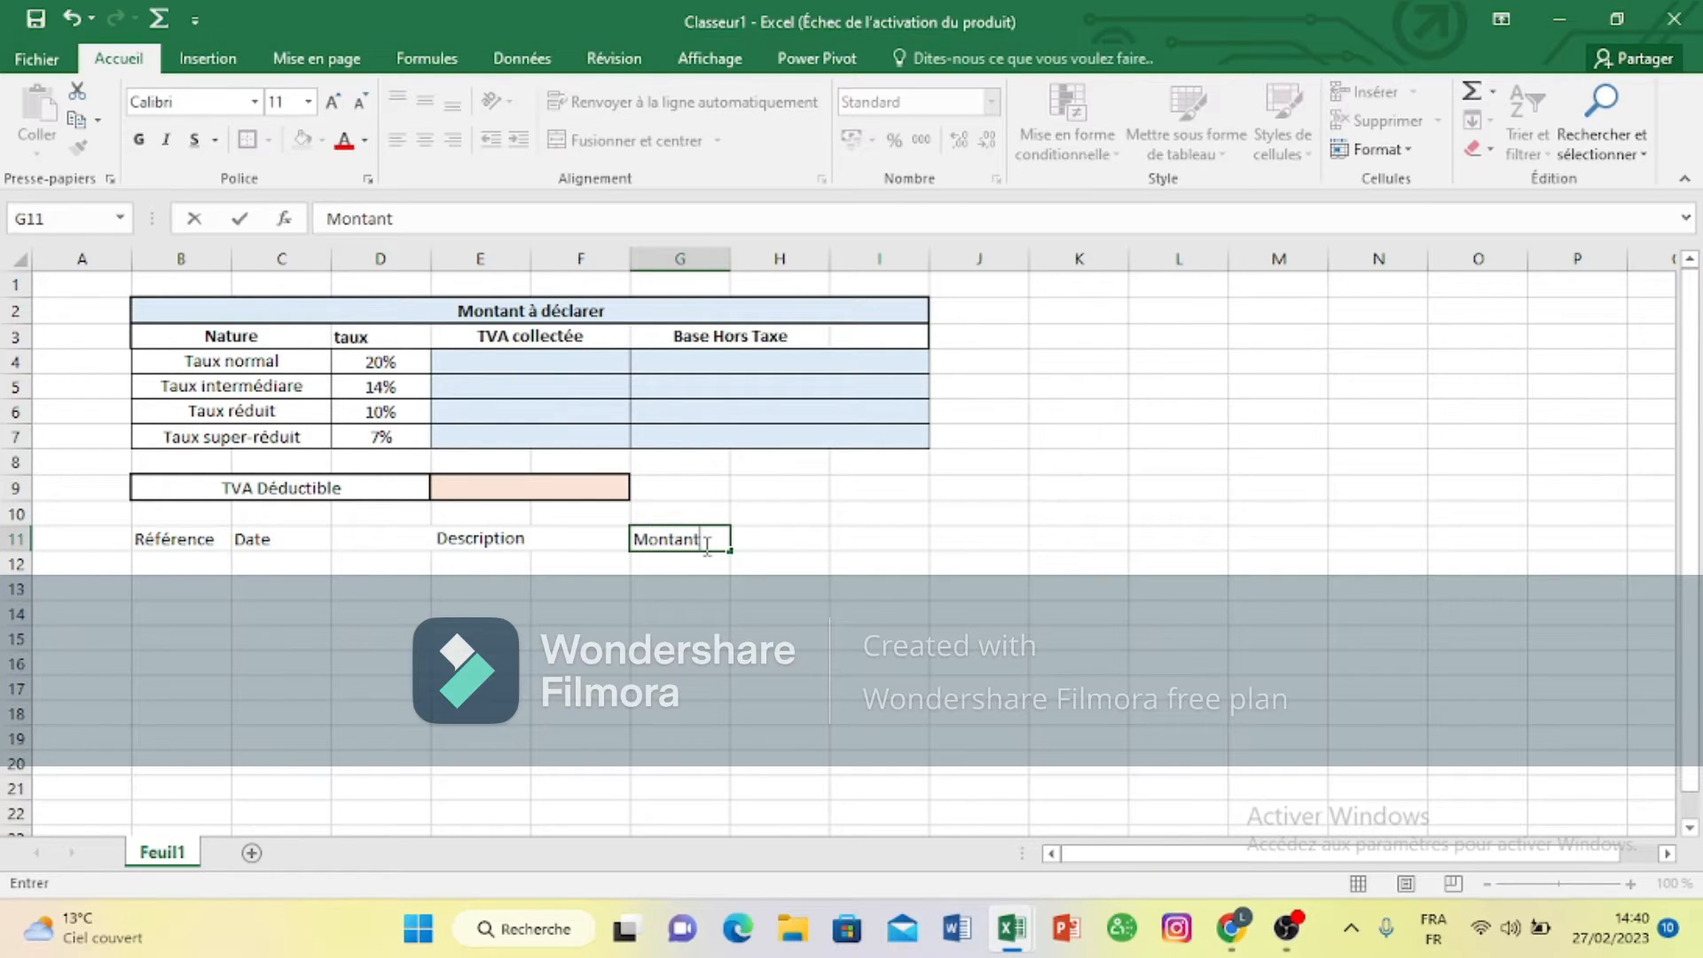
pyautogui.write(' HT')
# Step: Enter the column header Taux TVA in cell H11
pyautogui.click(788, 540)
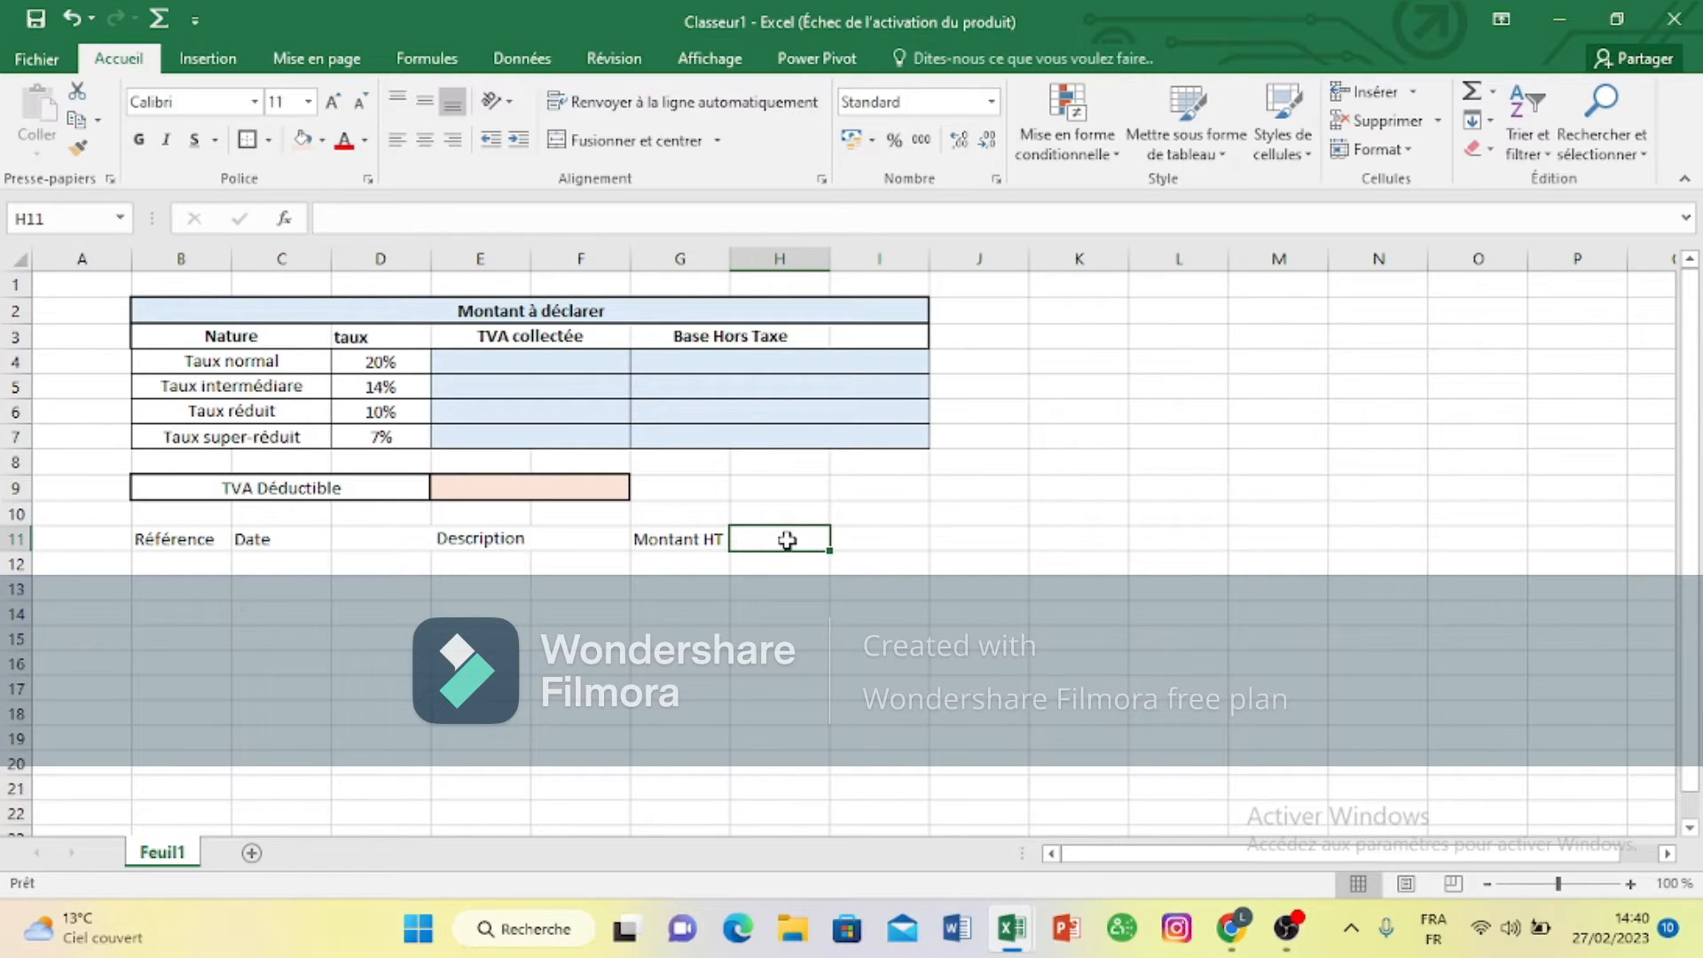
pyautogui.write('TAU')
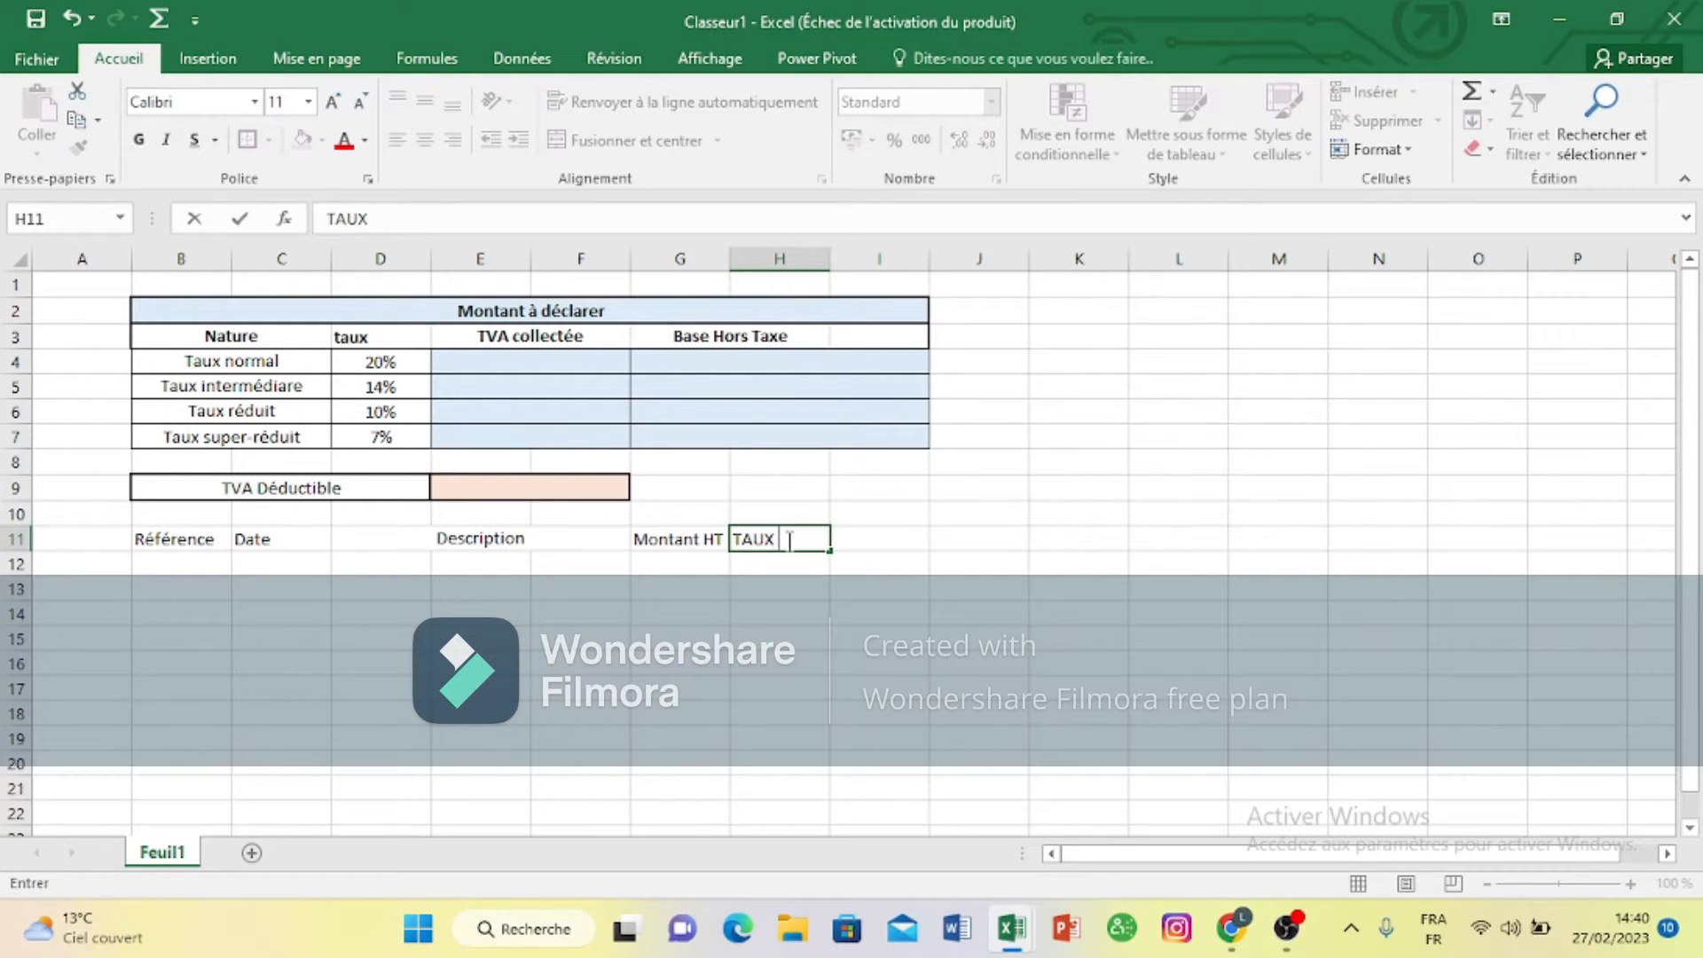
pyautogui.write('X')
pyautogui.press('BackSpace')
pyautogui.press('BackSpace')
pyautogui.press('BackSpace')
pyautogui.write('aux TVA')
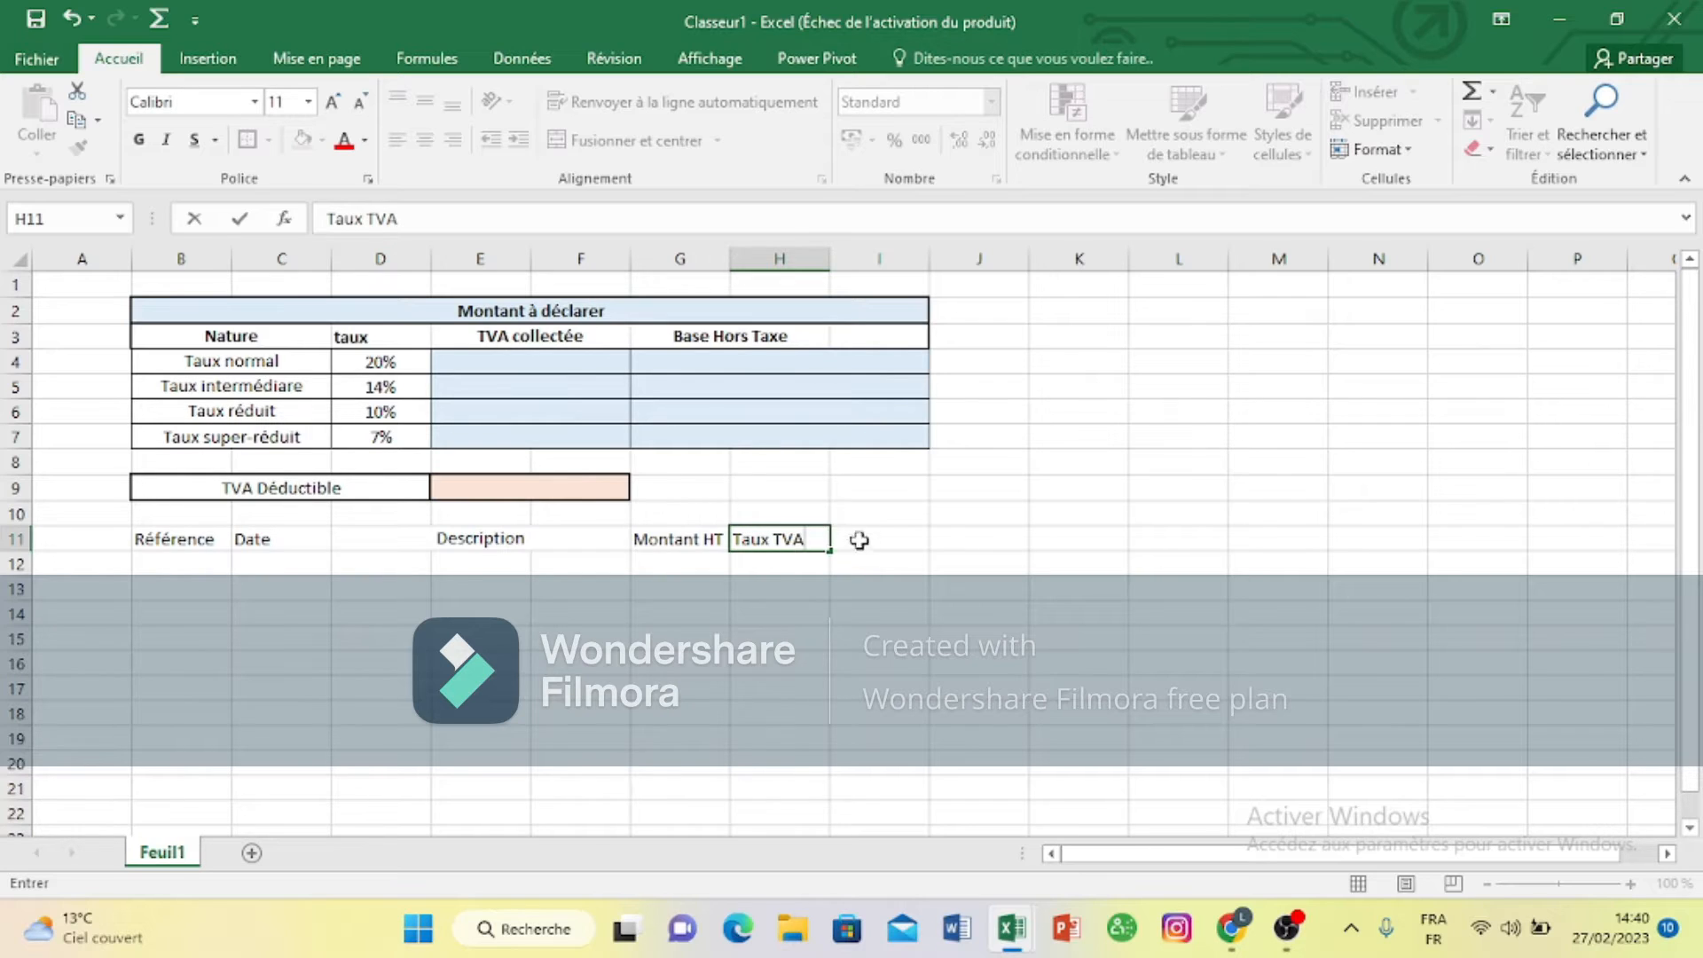
# Step: Enter the column header Montant TVA in cell I11
pyautogui.click(874, 541)
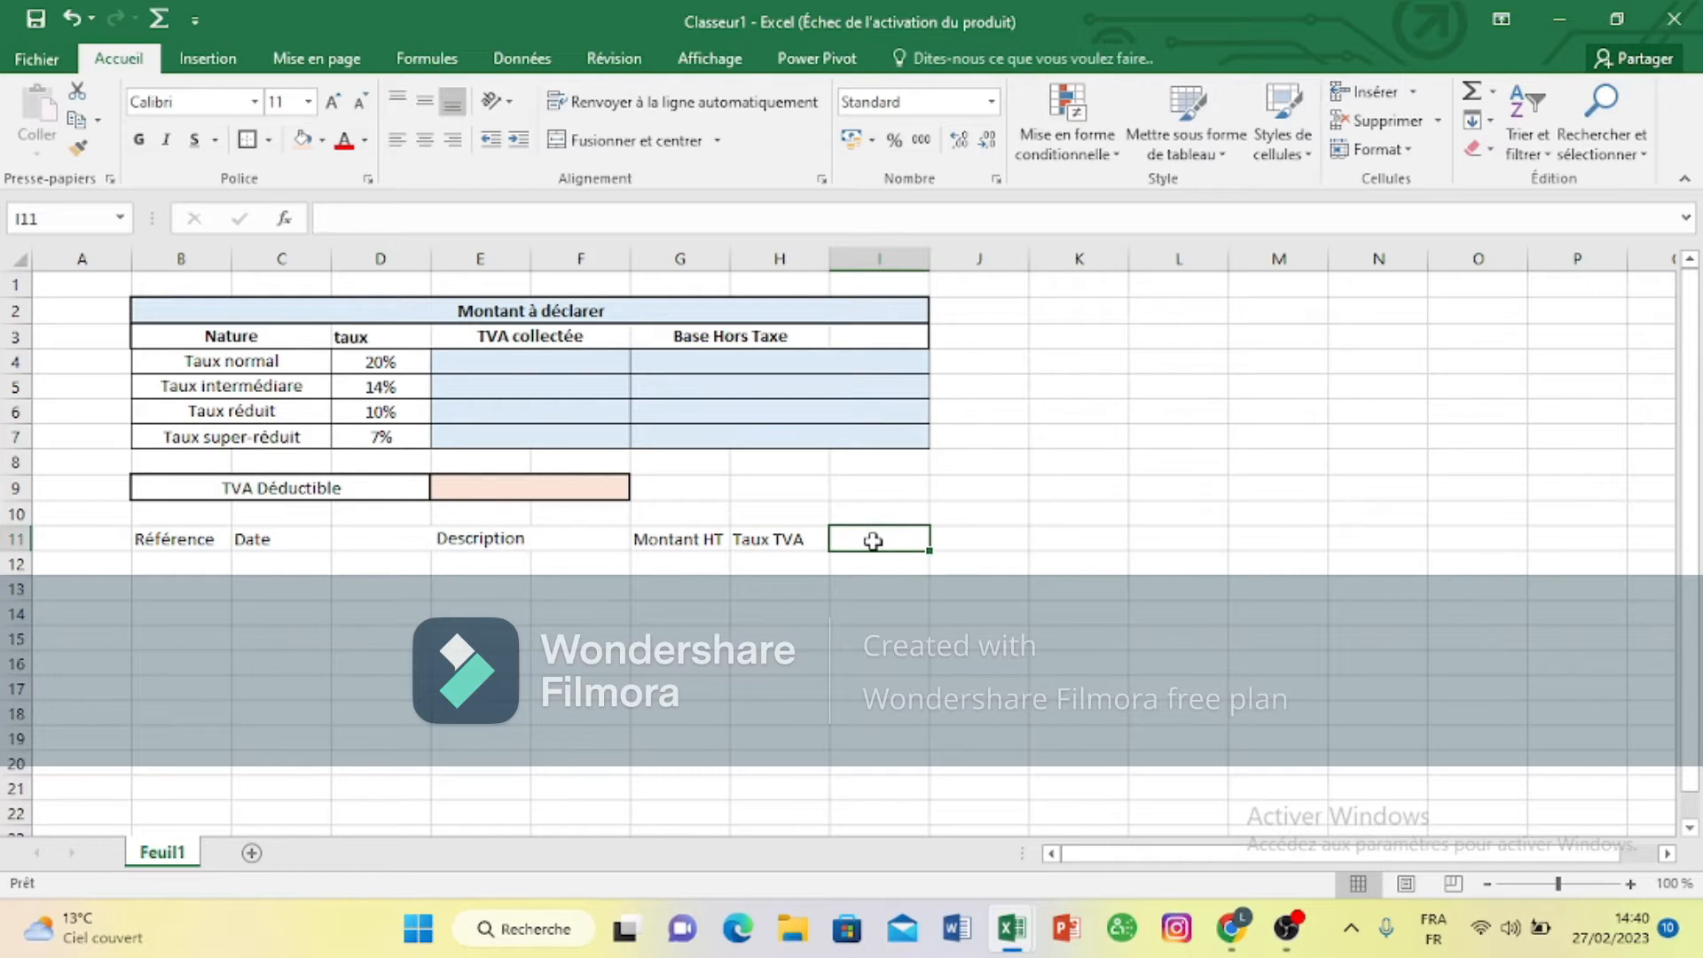
pyautogui.write('MO')
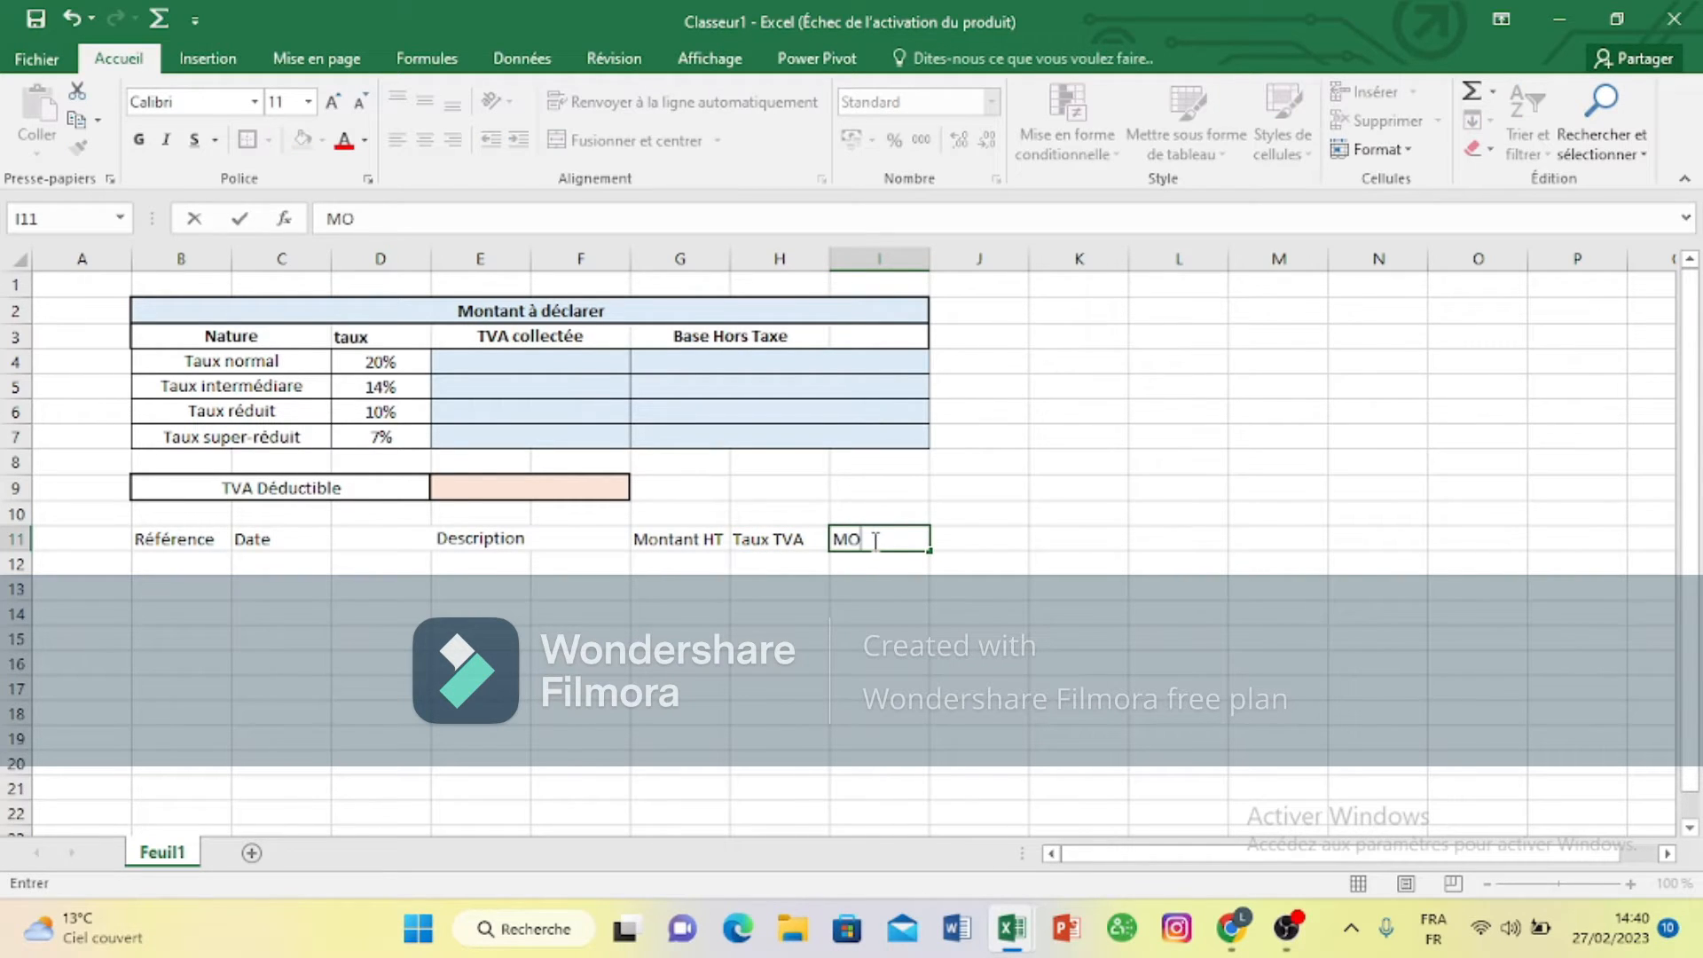
pyautogui.write('NSTAN')
pyautogui.press('BackSpace')
pyautogui.press('BackSpace')
pyautogui.press('BackSpace')
pyautogui.press('BackSpace')
pyautogui.write('ontant TVA')
pyautogui.click(1003, 535)
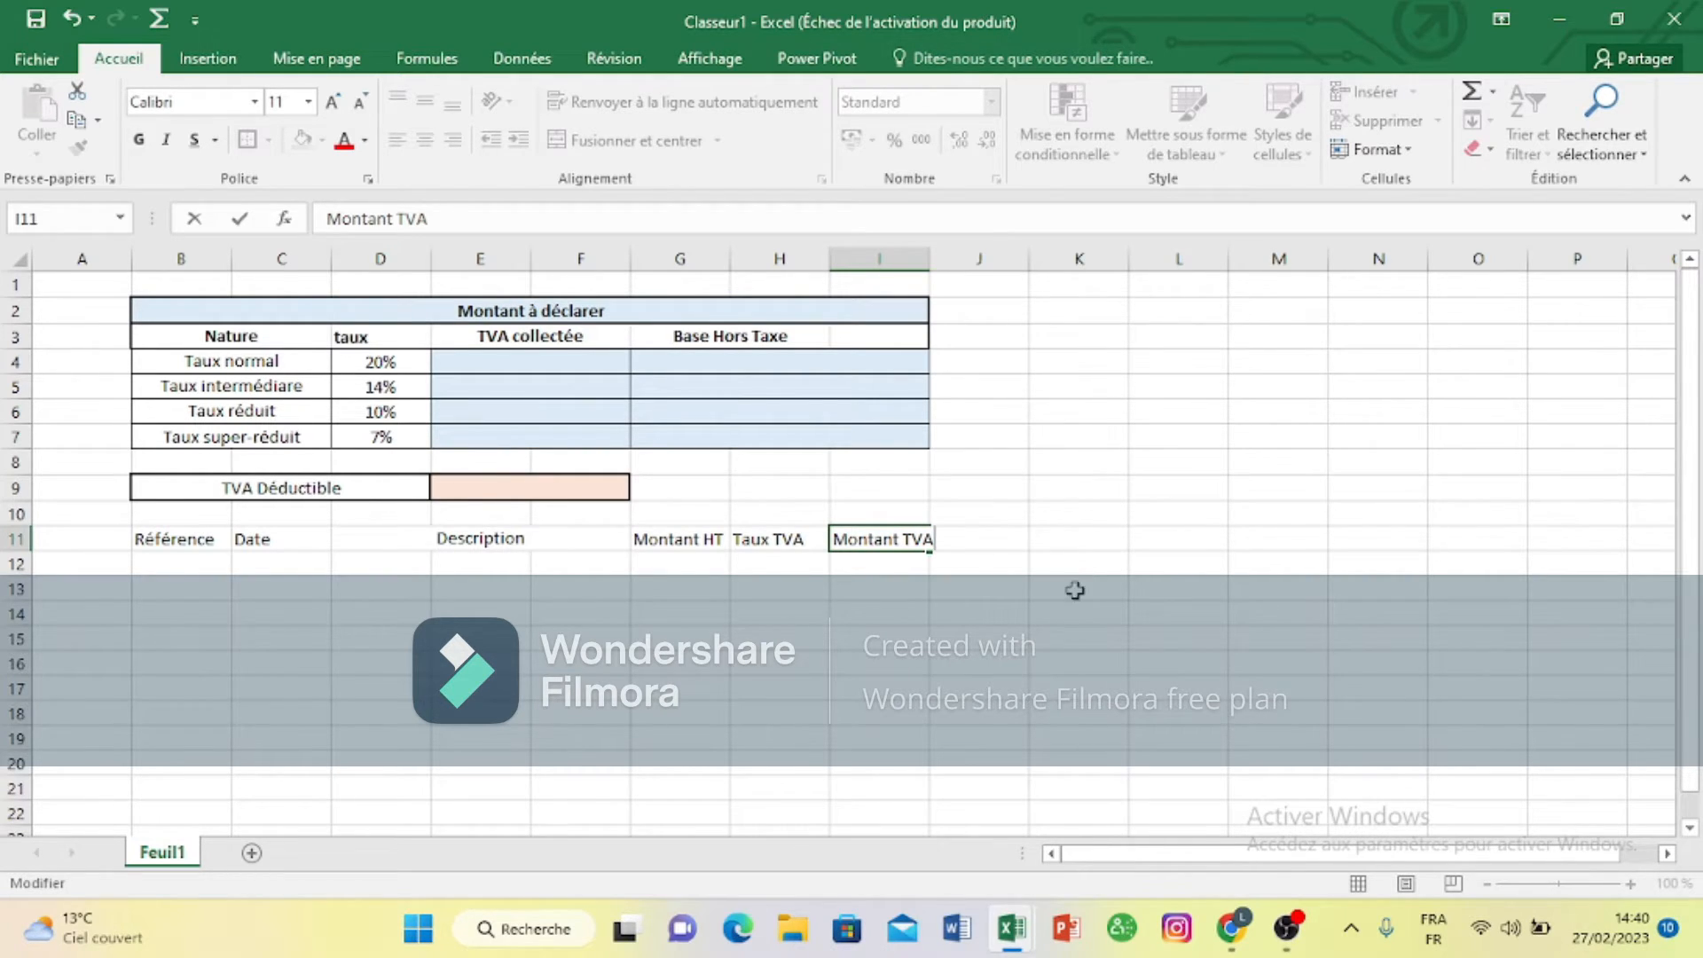
pyautogui.click(1060, 581)
# Step: Enter the column header TTC in cell J11 and autofit the width of column I to its contents
pyautogui.click(1000, 550)
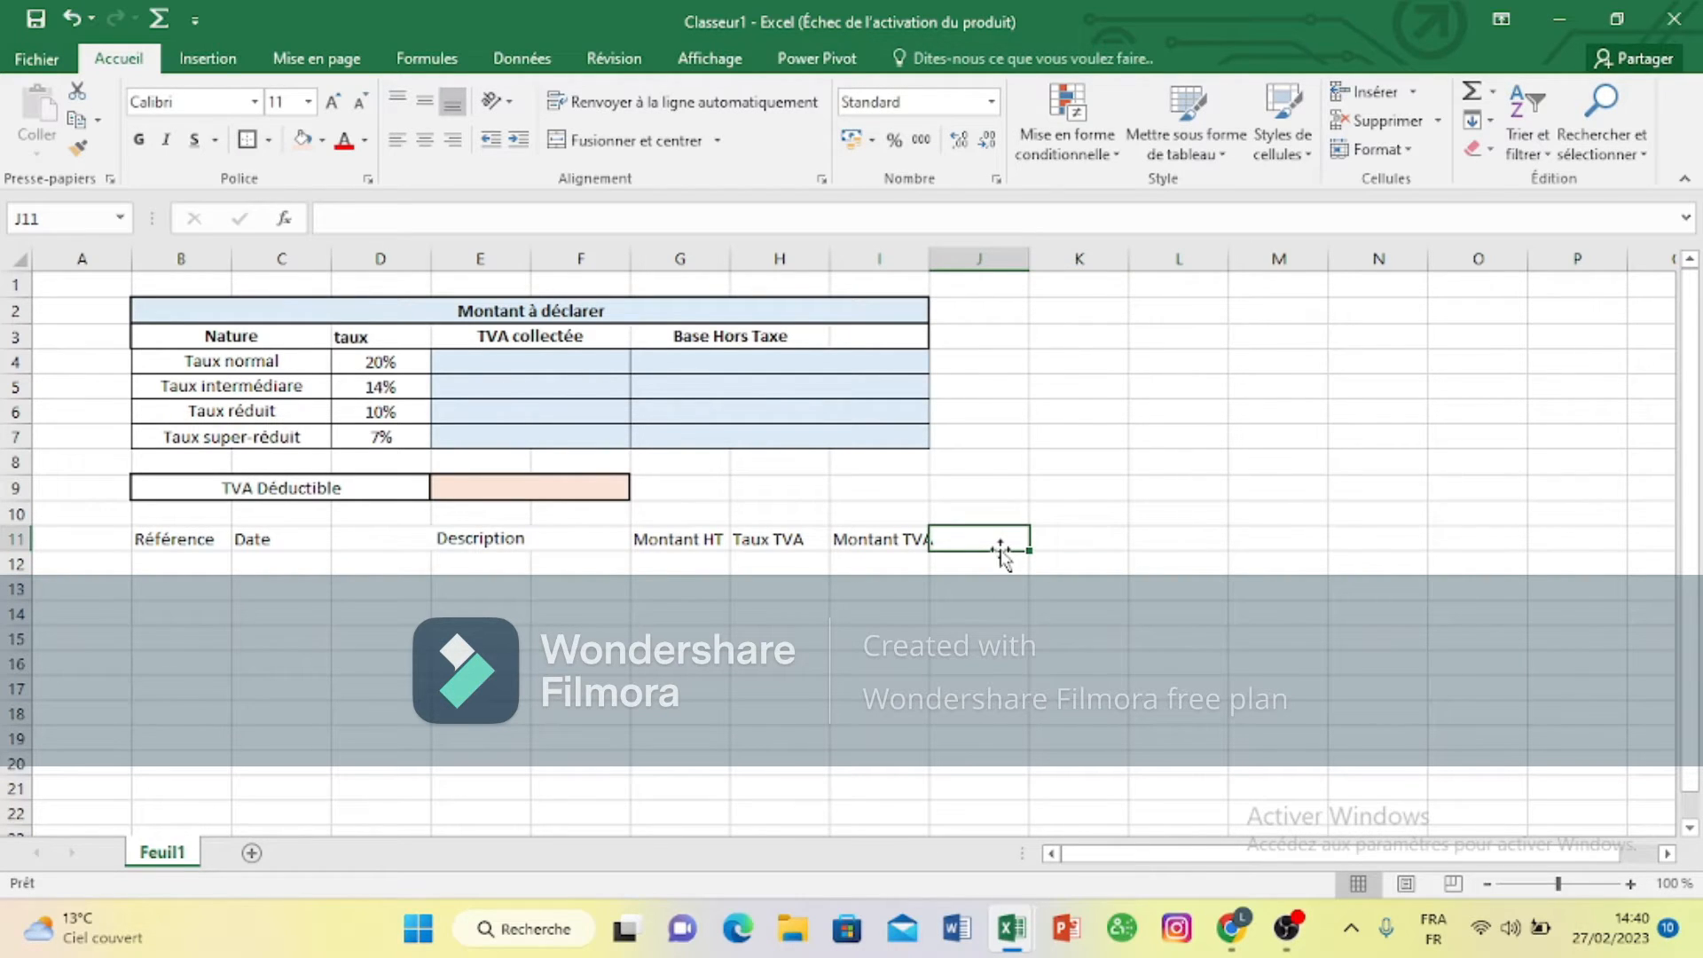
pyautogui.write('TTC')
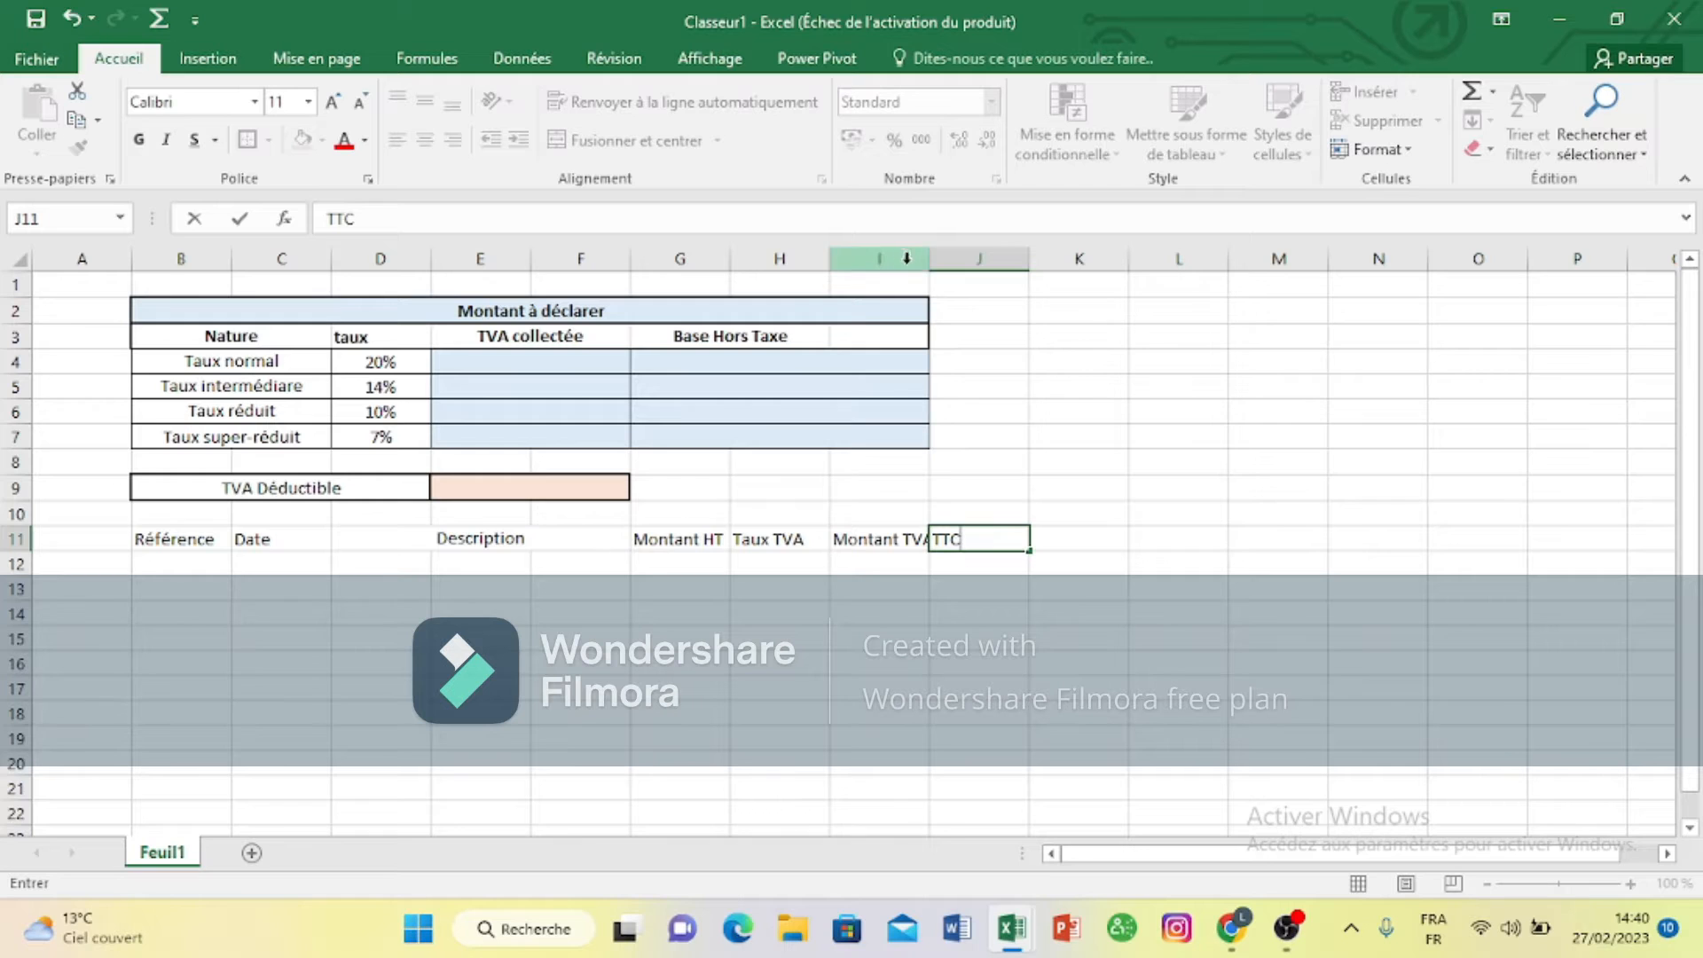
pyautogui.click(906, 259)
pyautogui.doubleClick(929, 258)
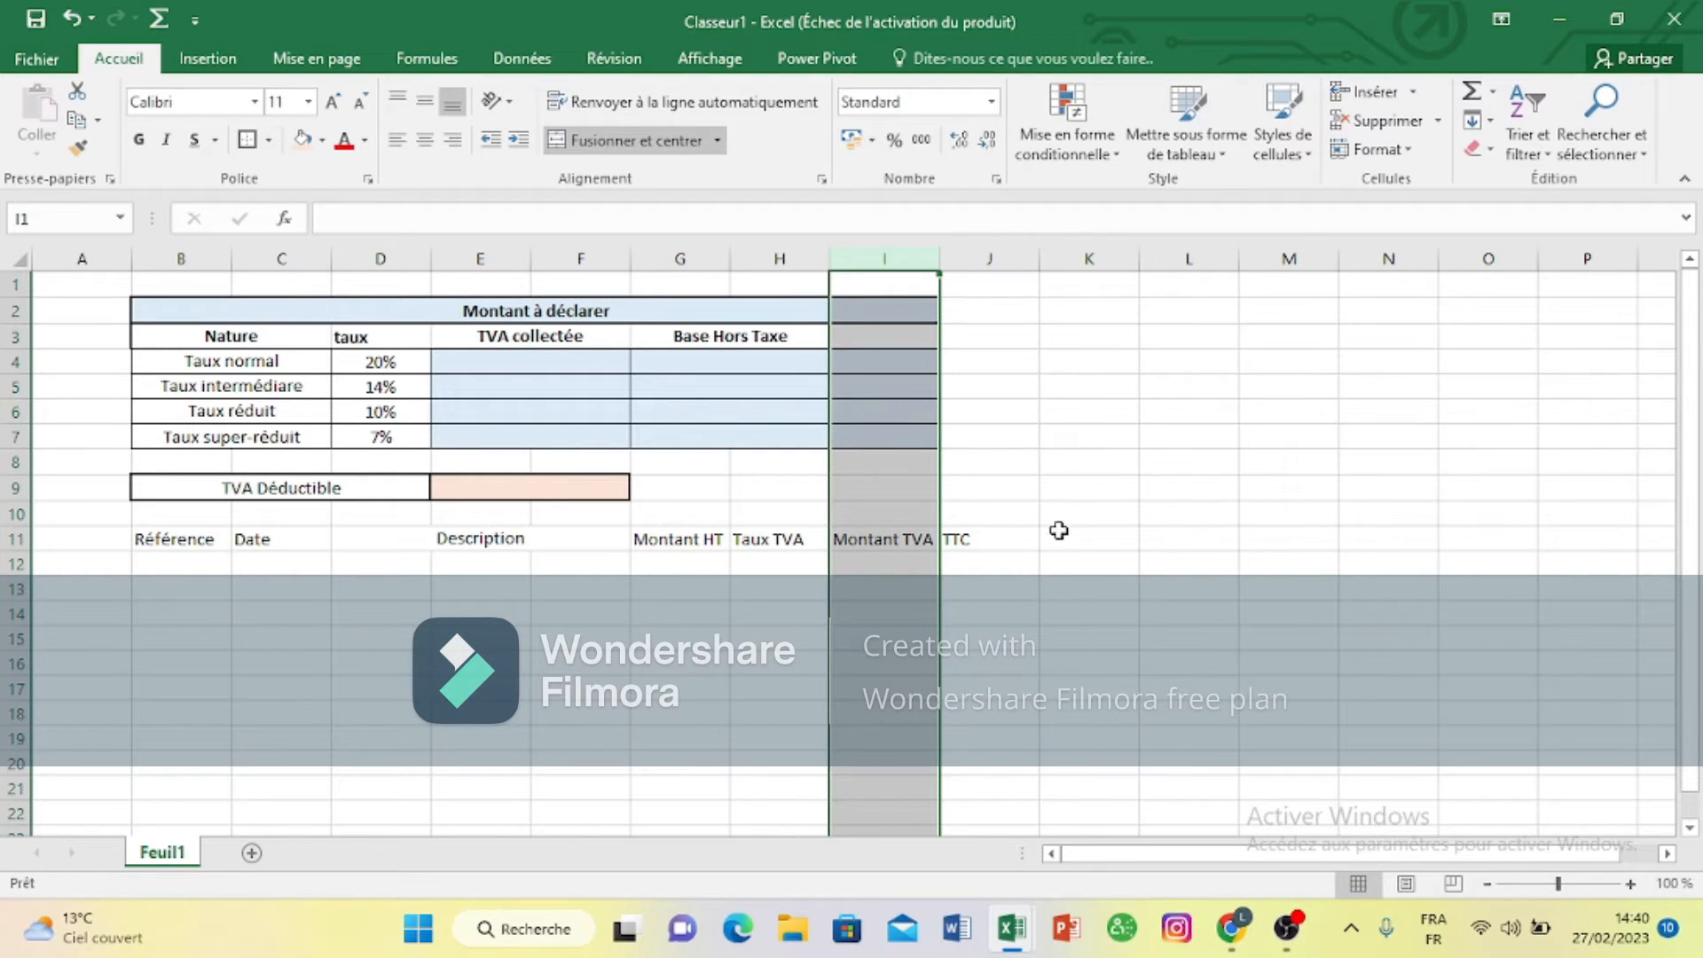
pyautogui.click(1026, 544)
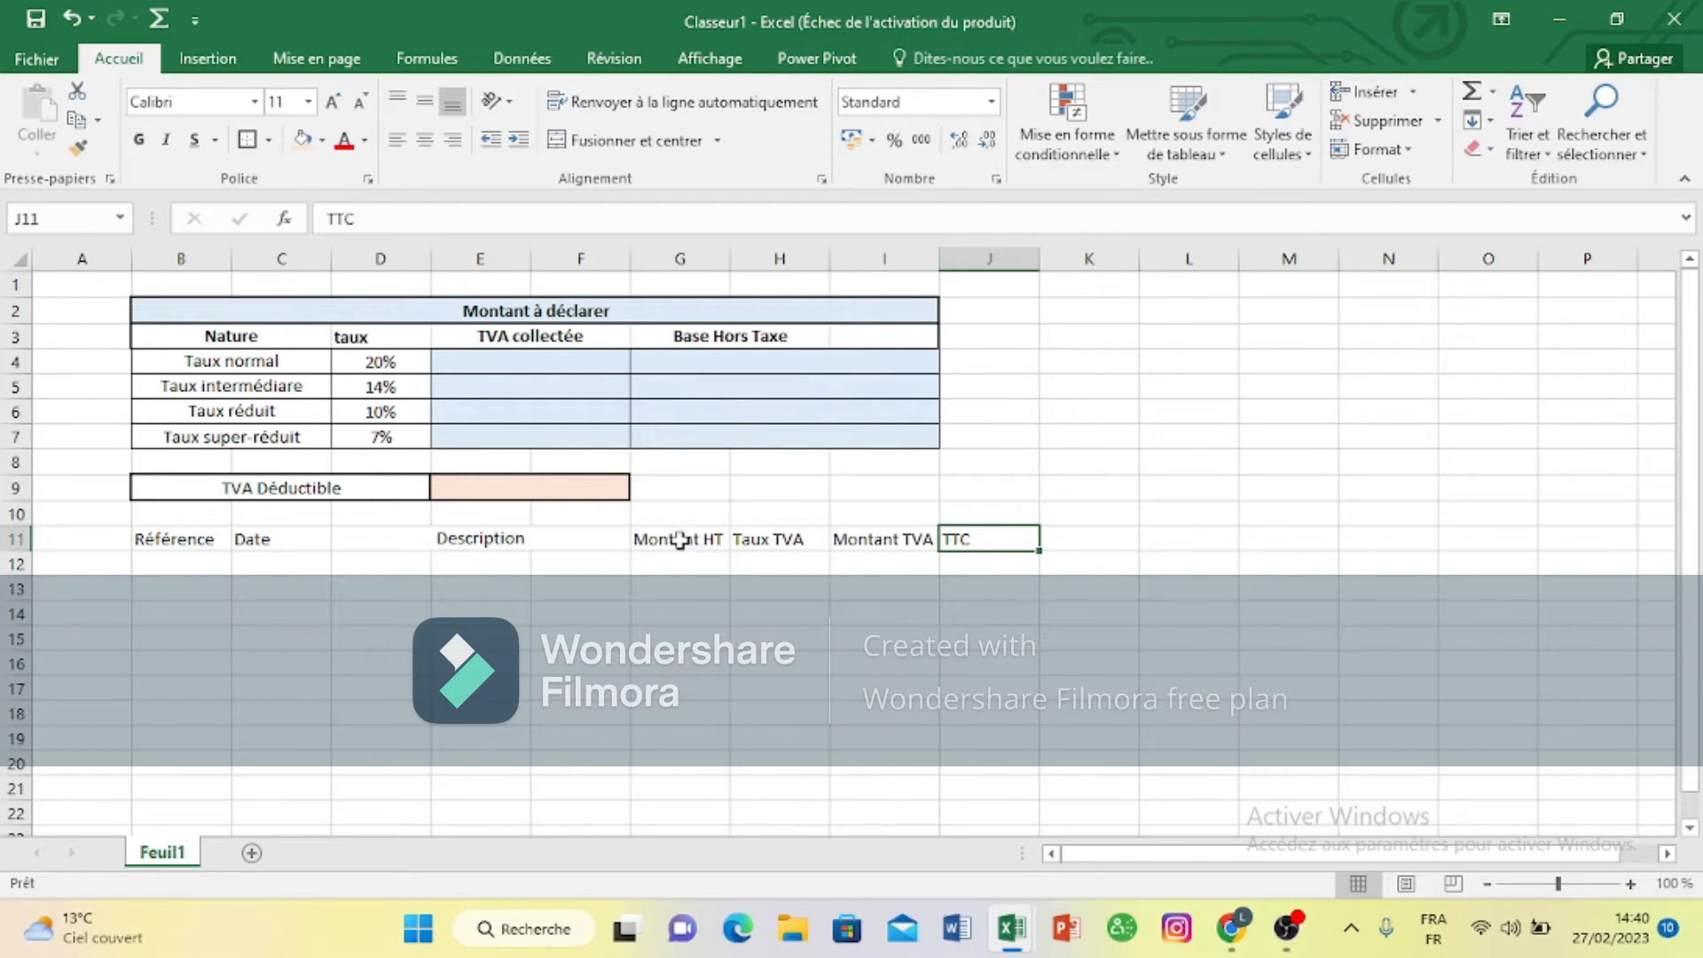
# Step: Copy the four headers Montant HT to TTC in G11:J11 and paste them starting at K11
pyautogui.moveTo(667, 540); pyautogui.dragTo(969, 539)
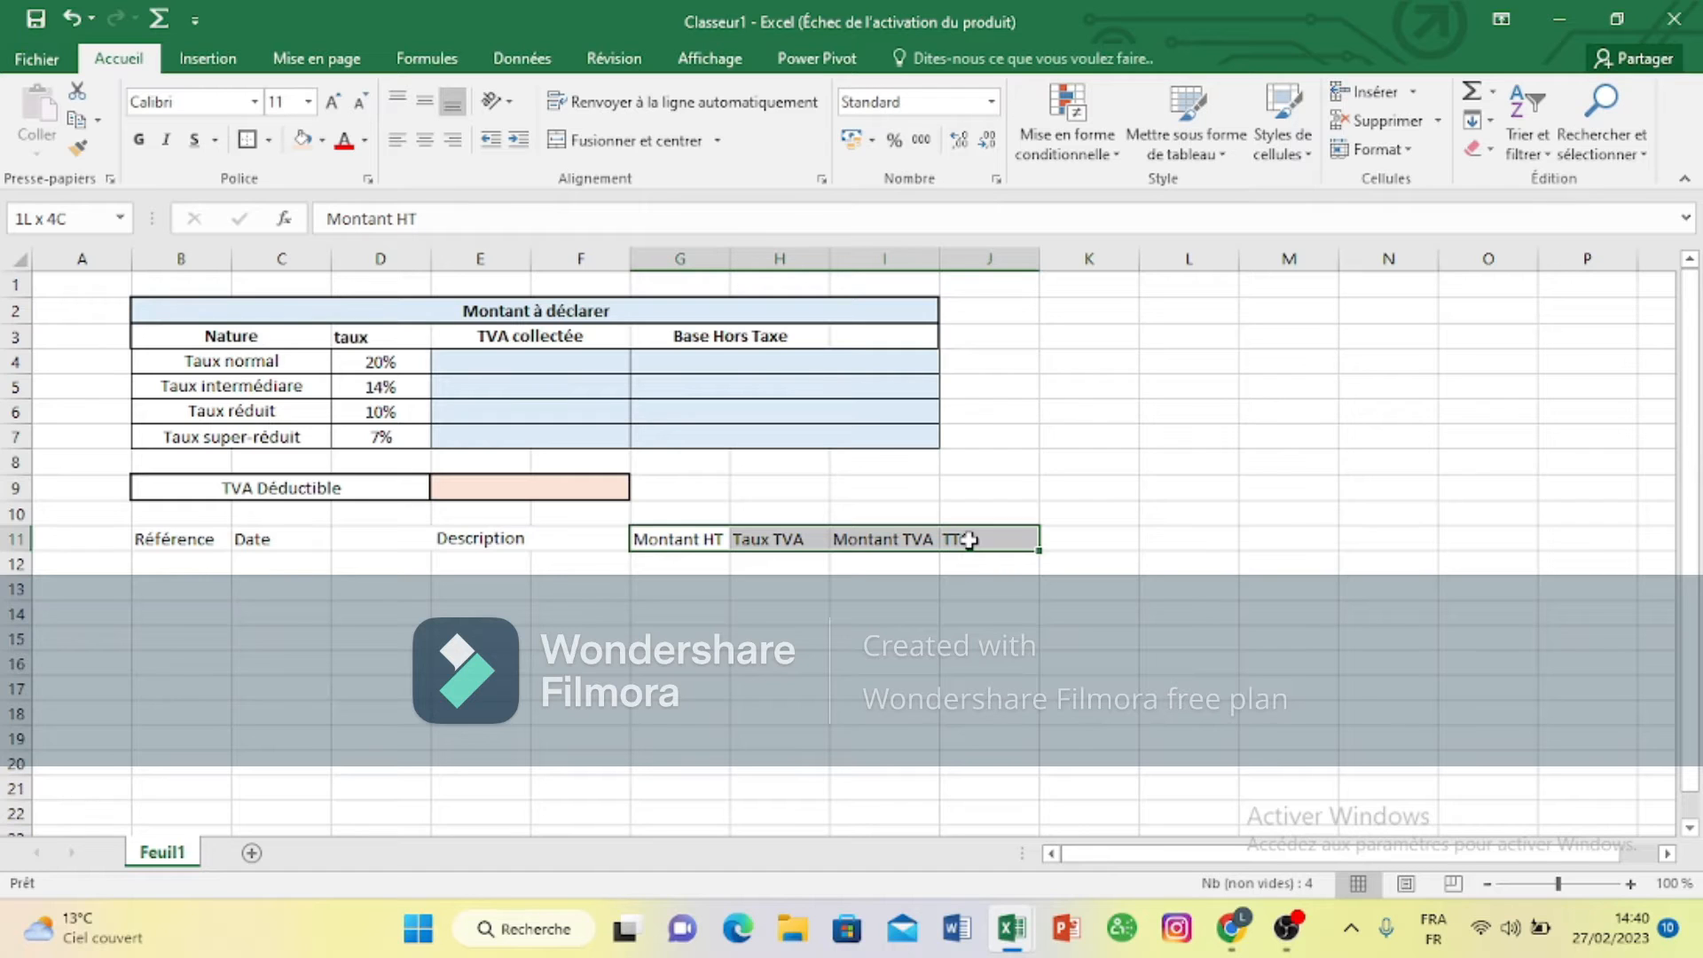
pyautogui.moveTo(969, 539)
pyautogui.mouseDown()
pyautogui.moveTo(1100, 543)
pyautogui.moveTo(996, 540)
pyautogui.mouseUp()
pyautogui.hotkey('ctrl', 'c')
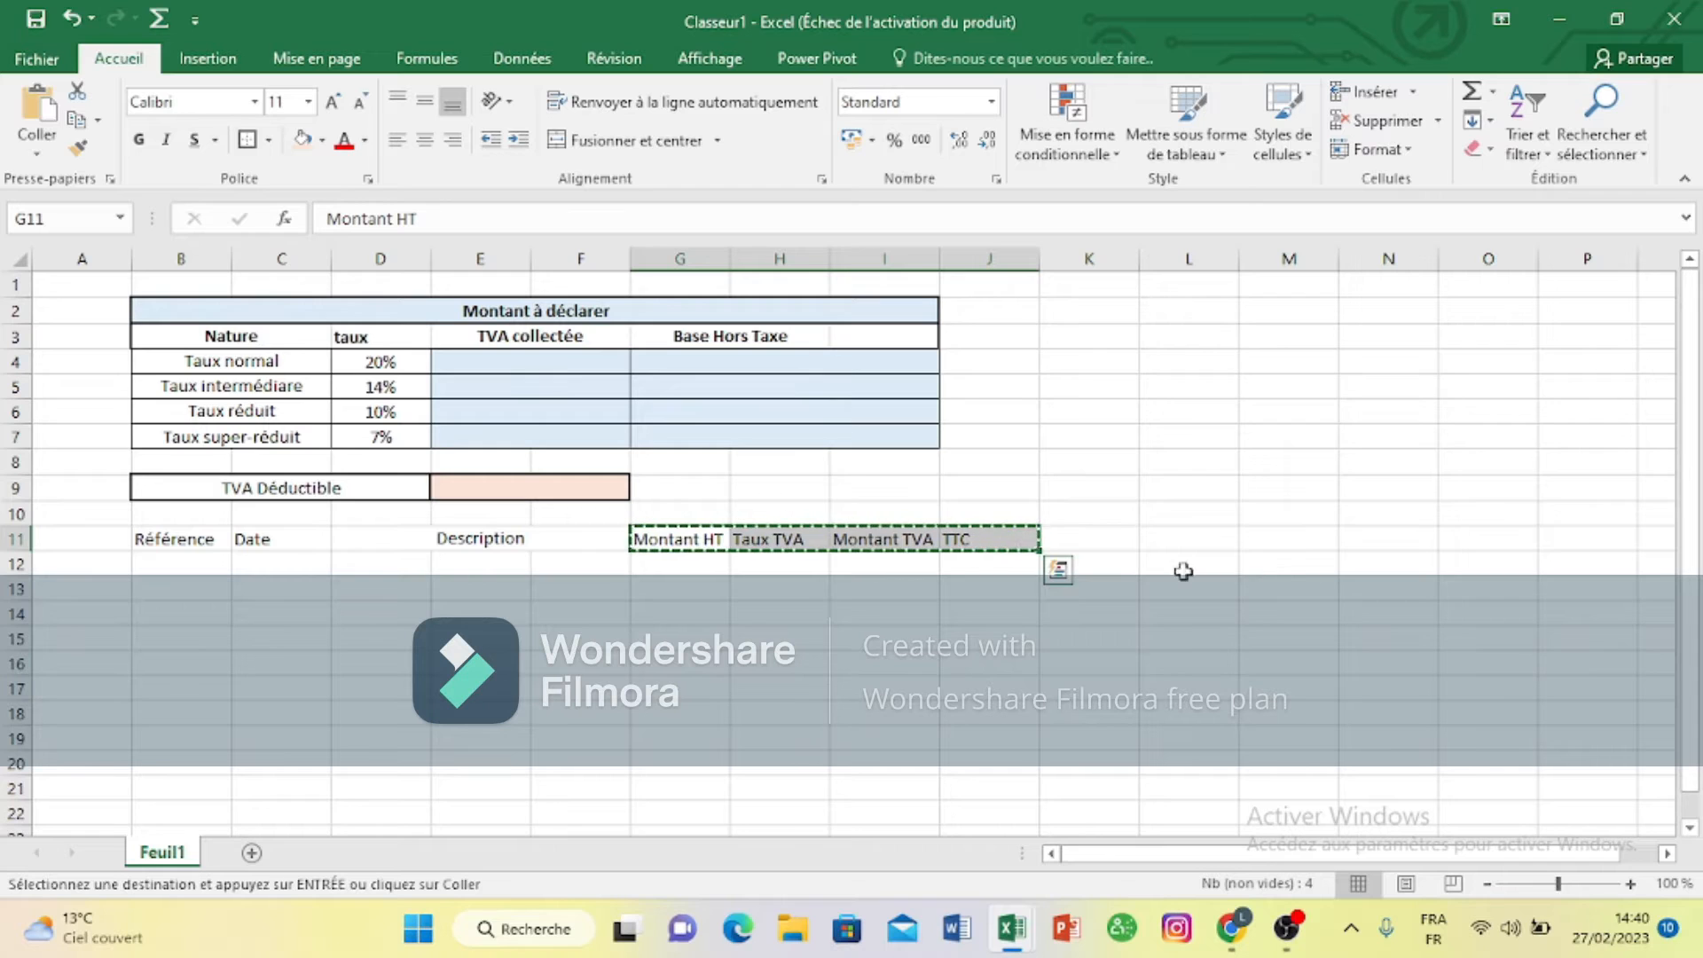
pyautogui.click(1111, 540)
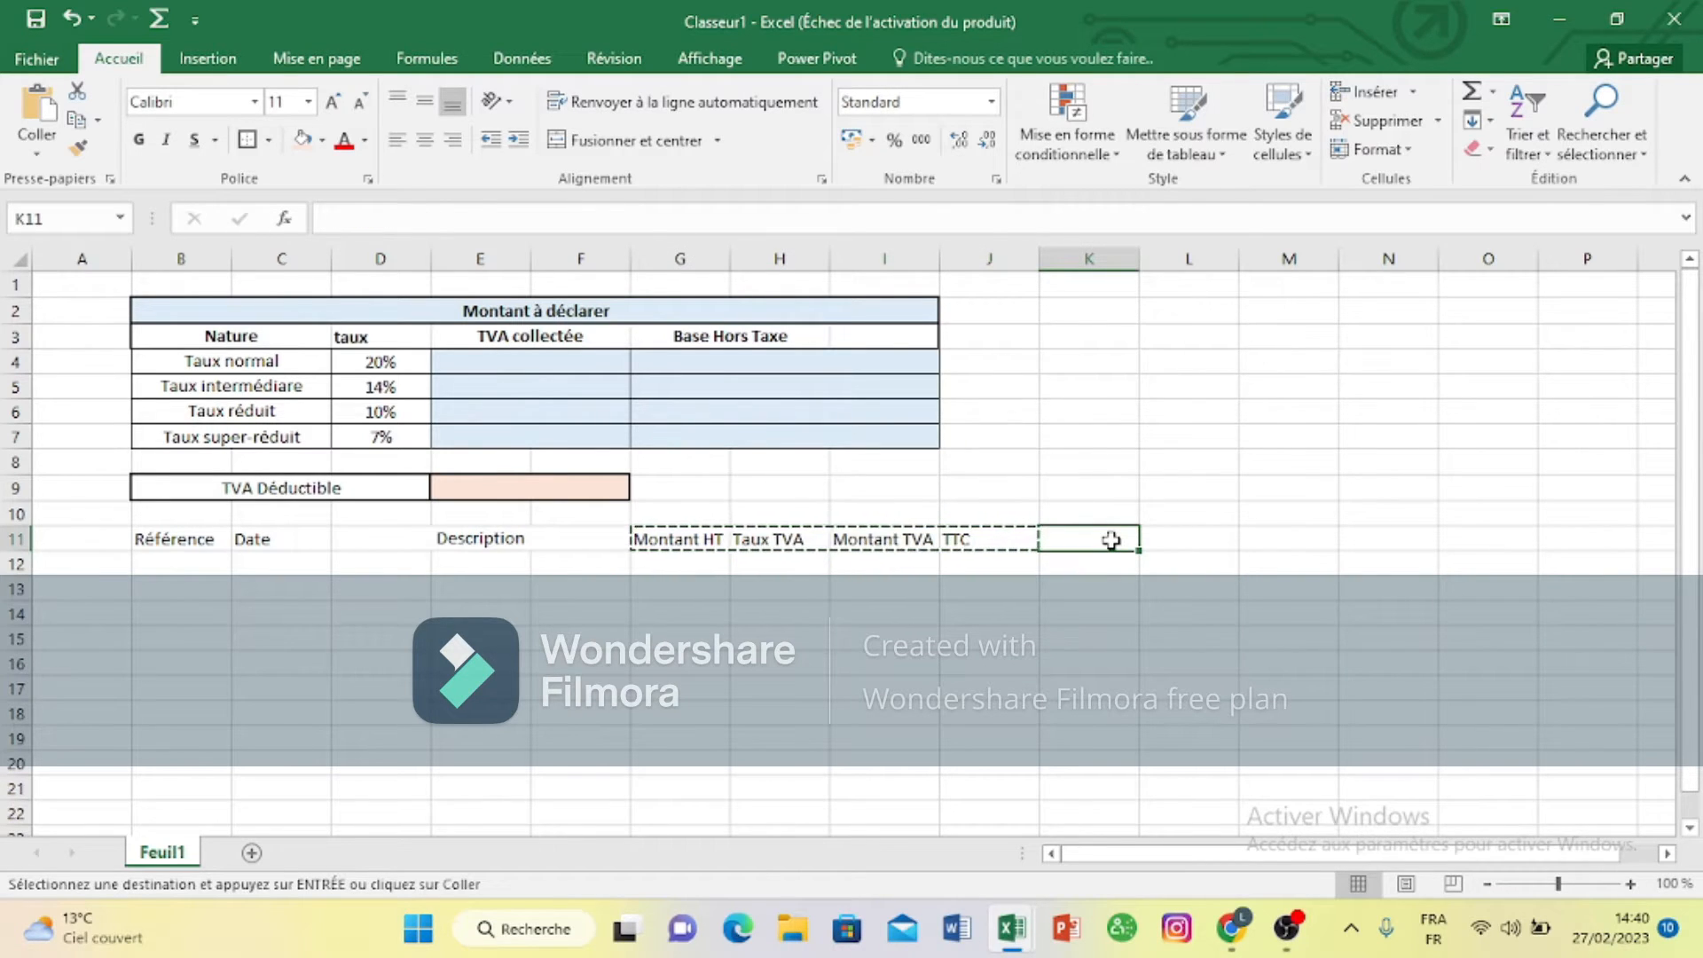
pyautogui.hotkey('ctrl', 'v')
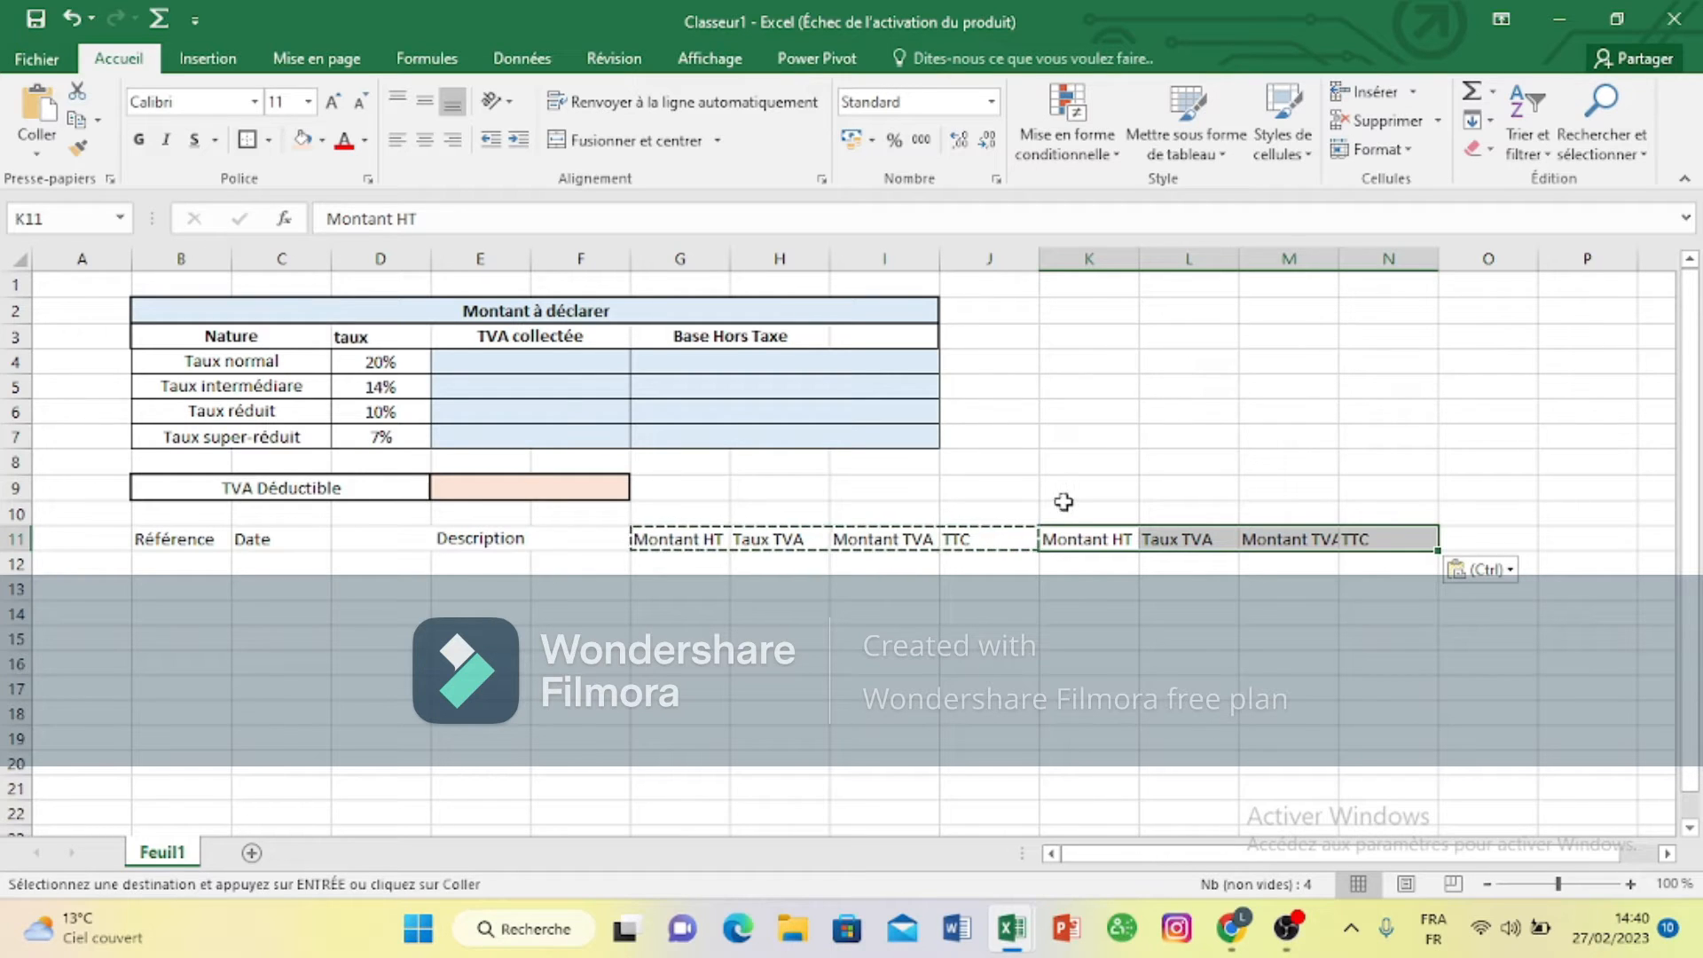
# Step: Merge and centre K10:N10 above the copied headers and align it vertically to the middle
pyautogui.moveTo(1069, 510); pyautogui.dragTo(1368, 516)
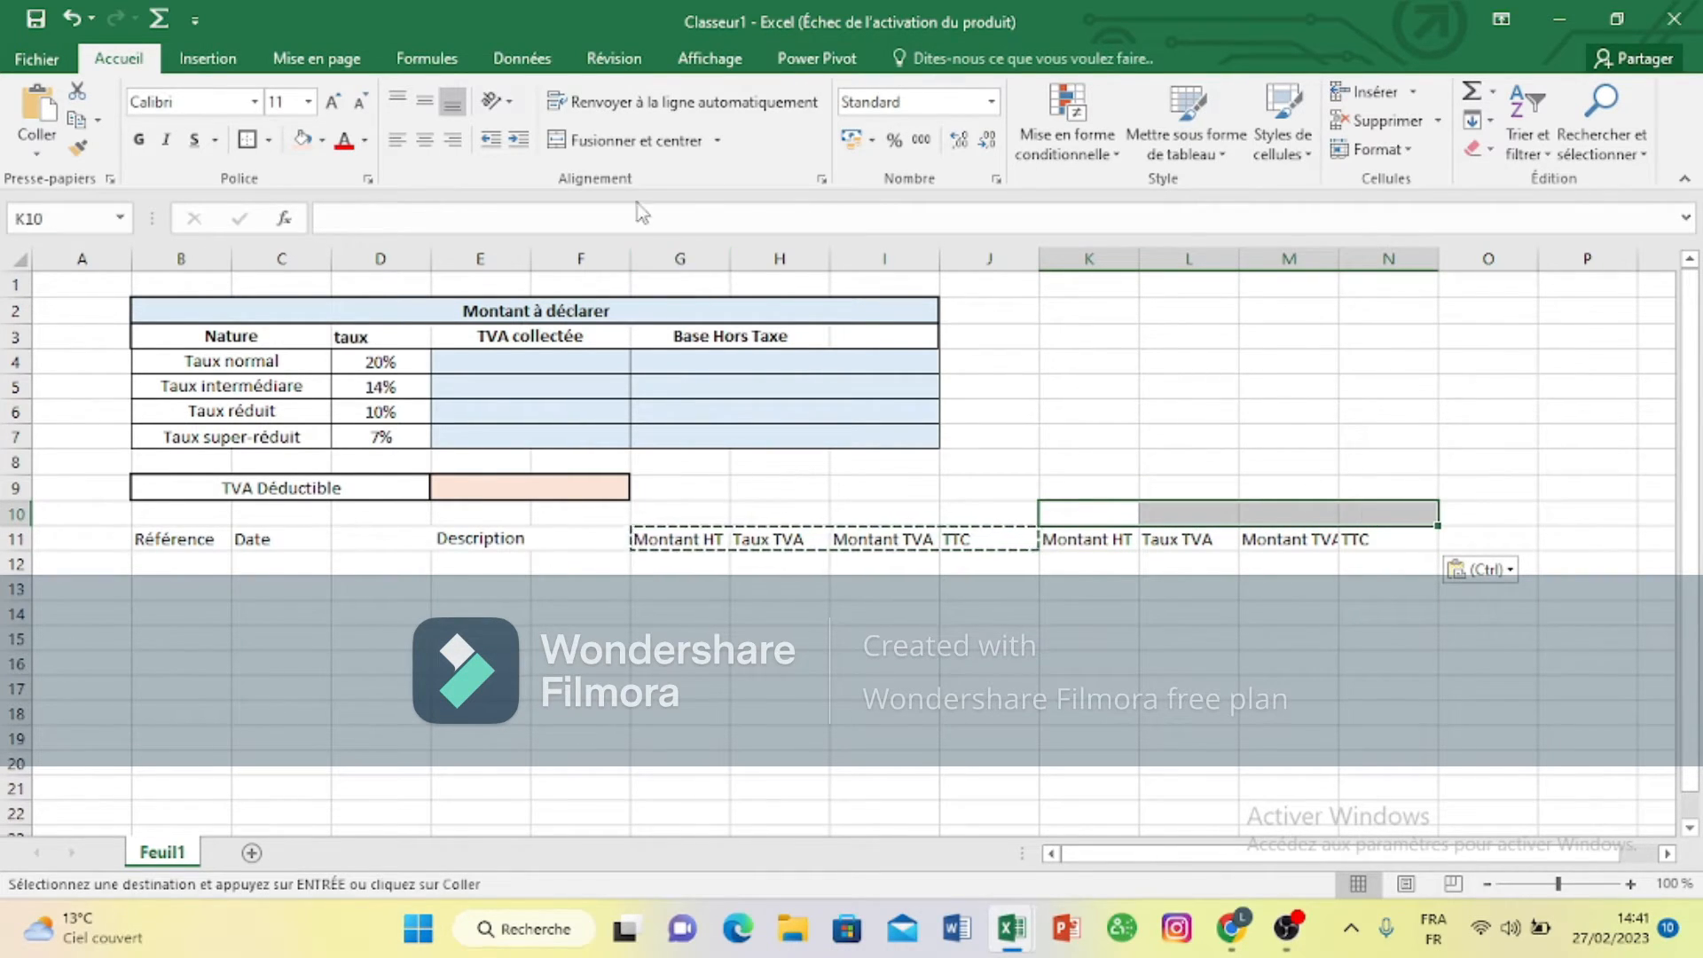
pyautogui.click(645, 142)
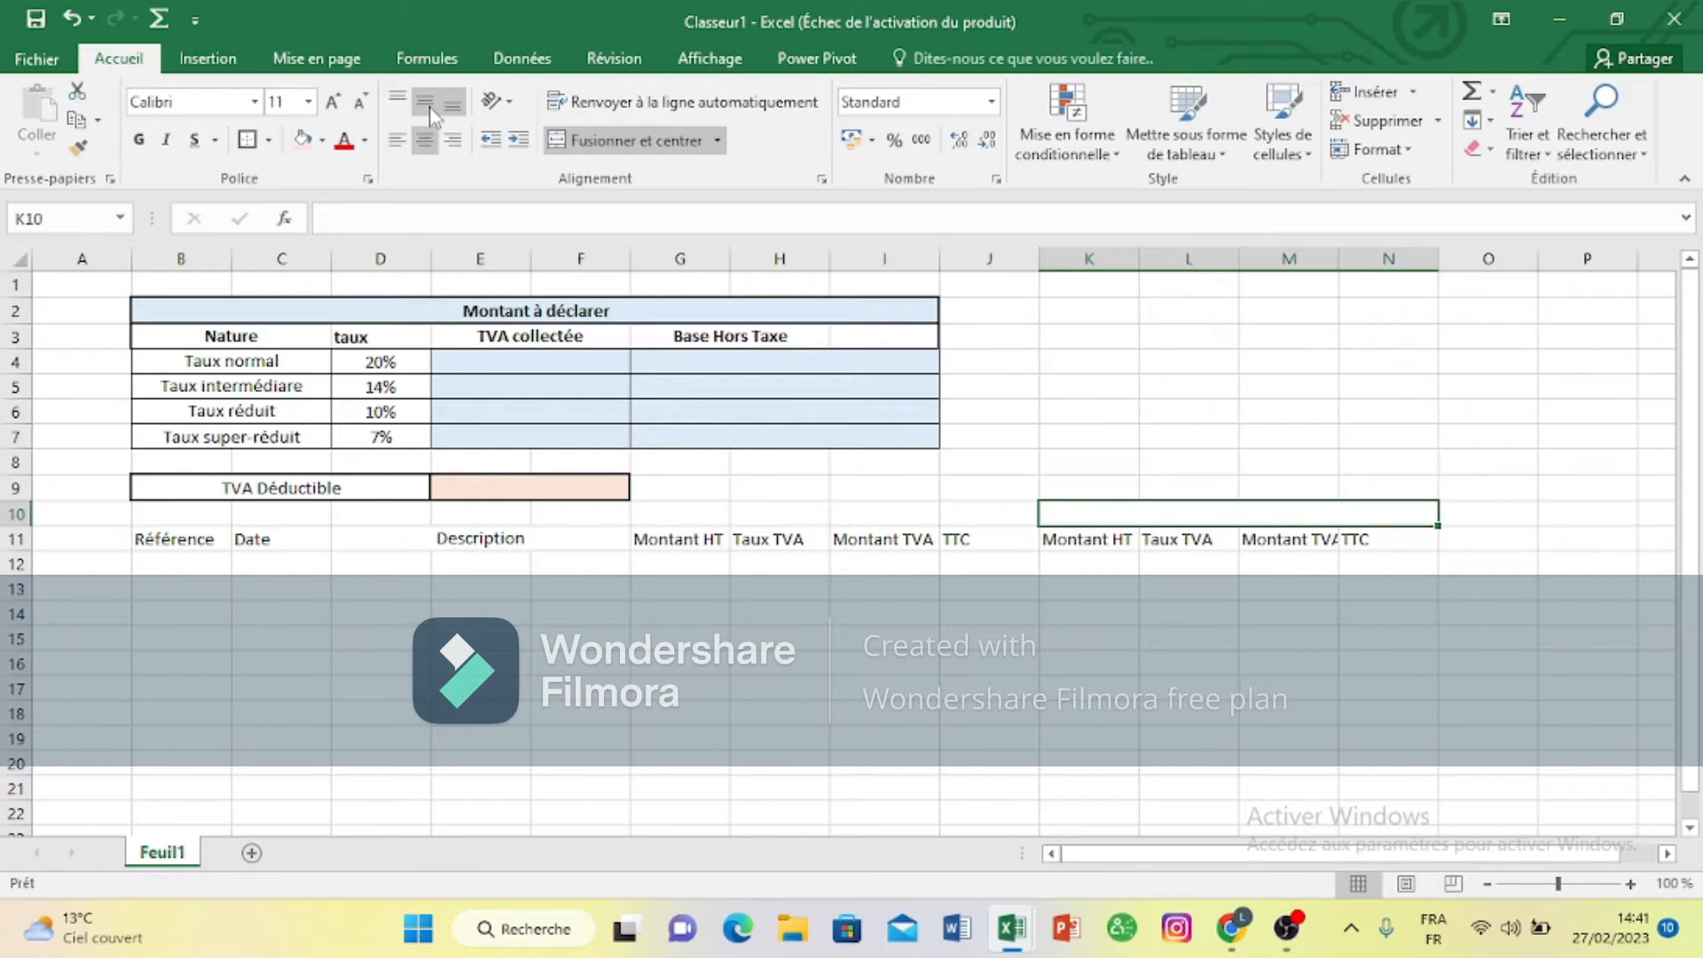
pyautogui.click(427, 104)
# Step: Enter the heading Décaissements in the merged cell K10:N10
pyautogui.write('Dé')
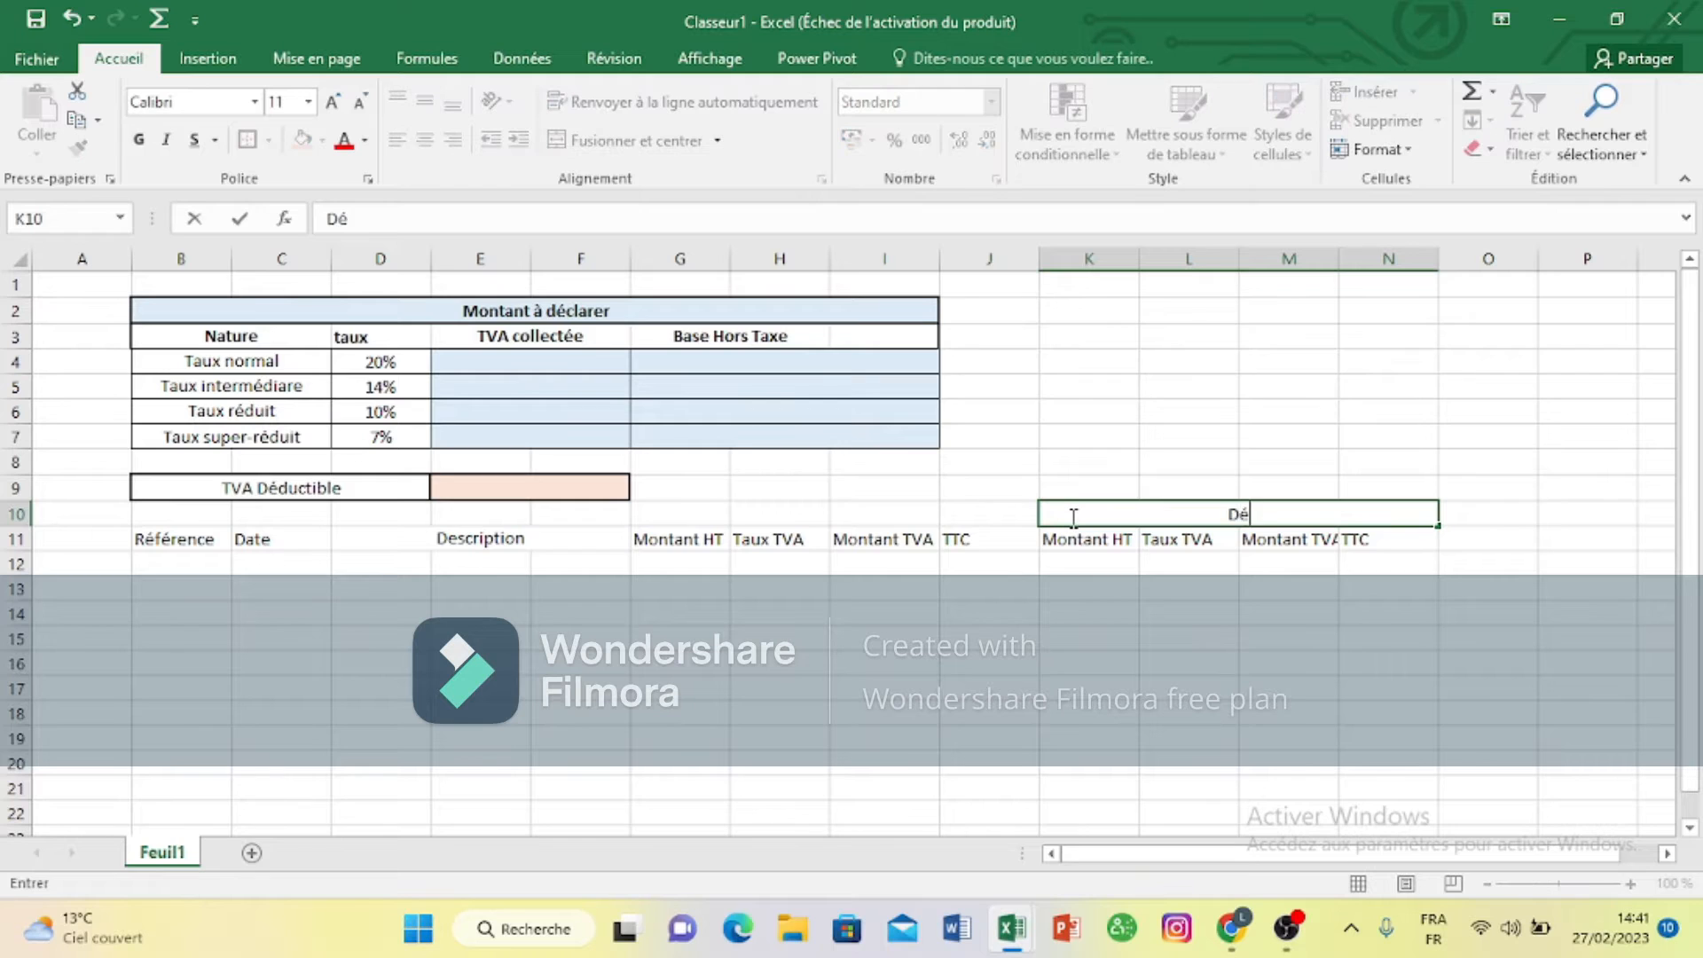
pyautogui.write('caissements')
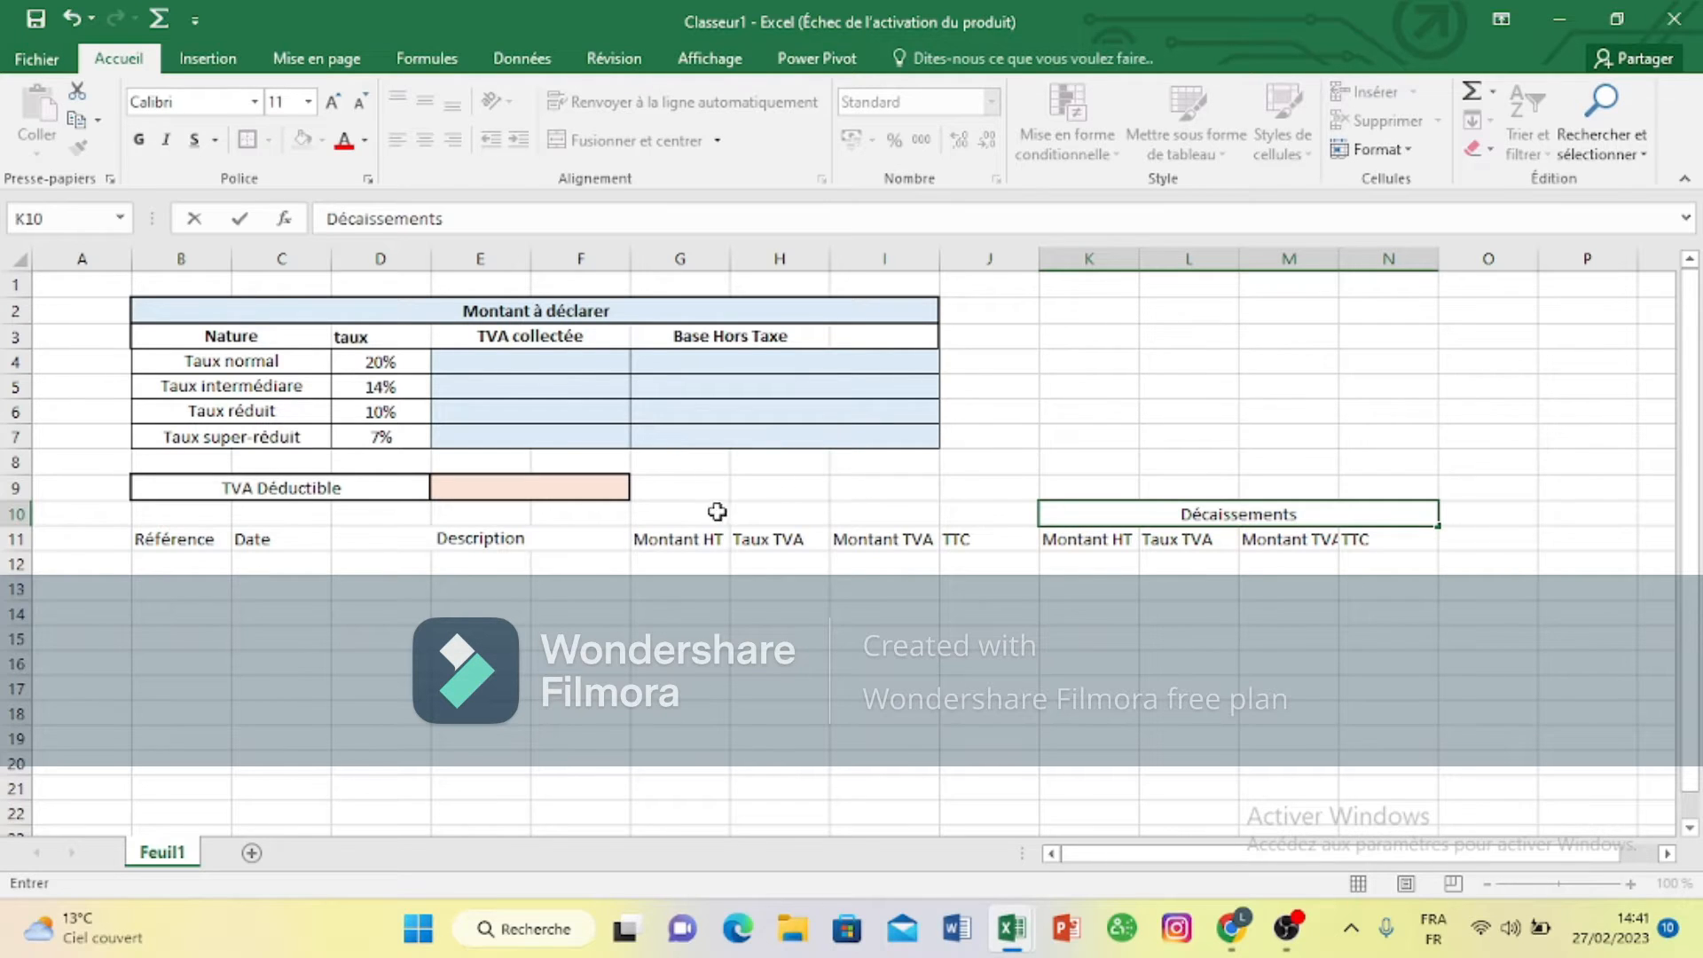
# Step: Merge and centre G10:J10 above the first set of amount headers and align it vertically to the middle
pyautogui.moveTo(696, 512); pyautogui.dragTo(995, 517)
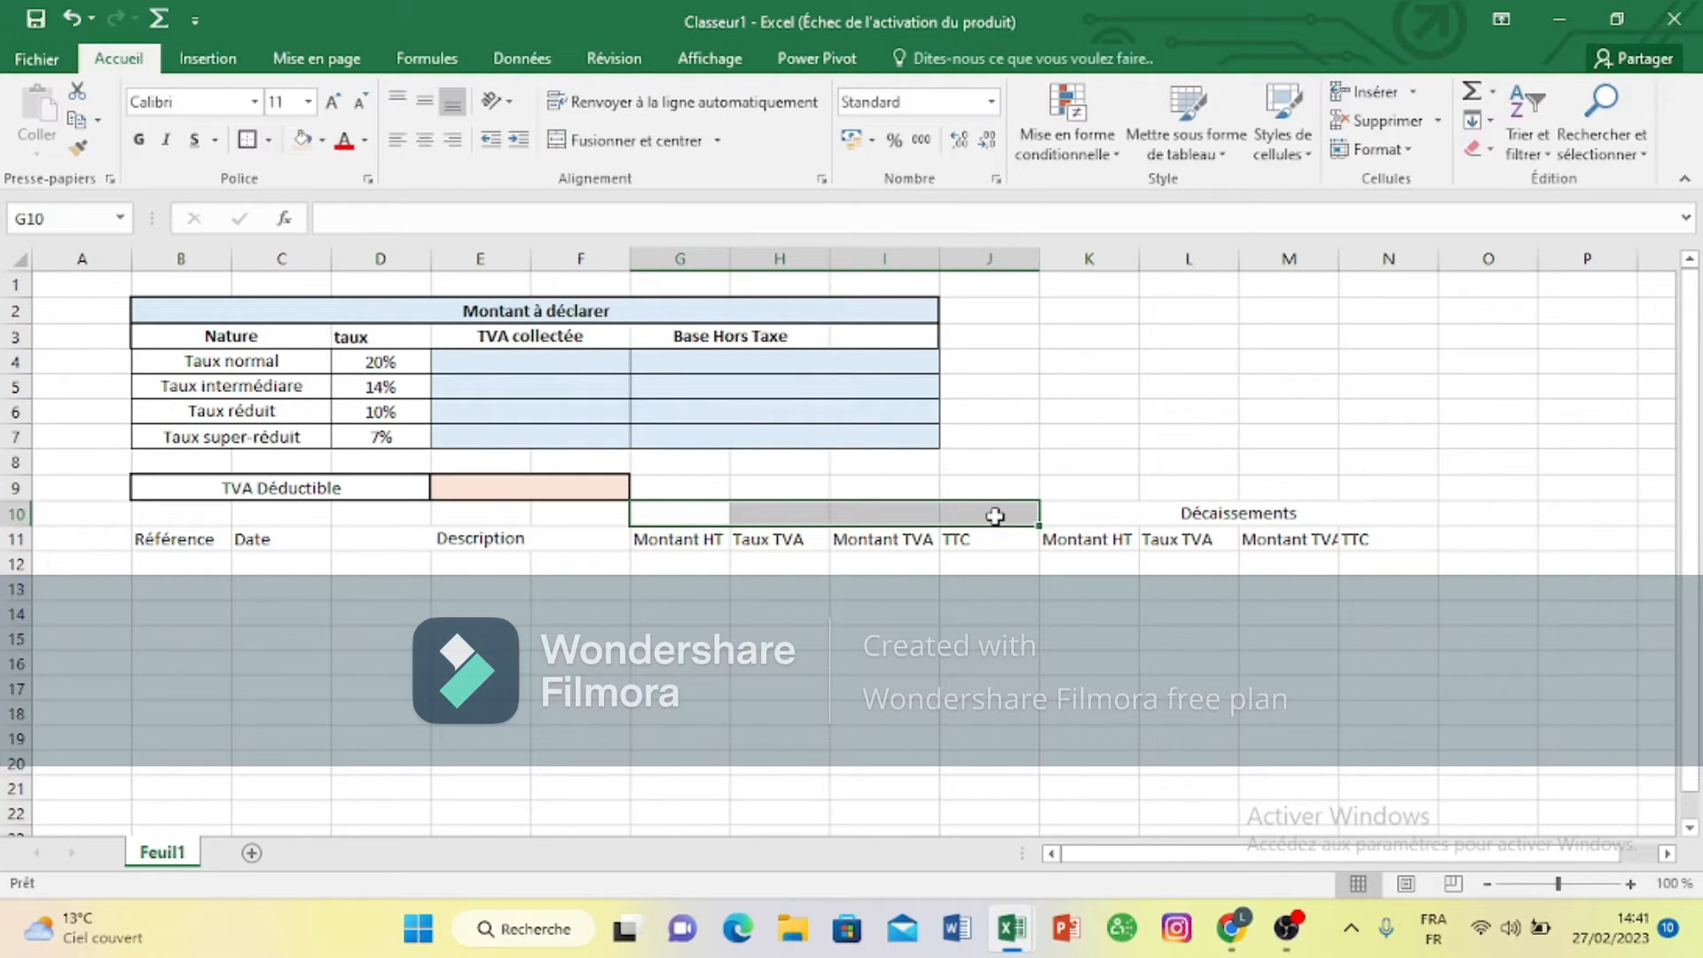
pyautogui.click(634, 140)
pyautogui.click(425, 102)
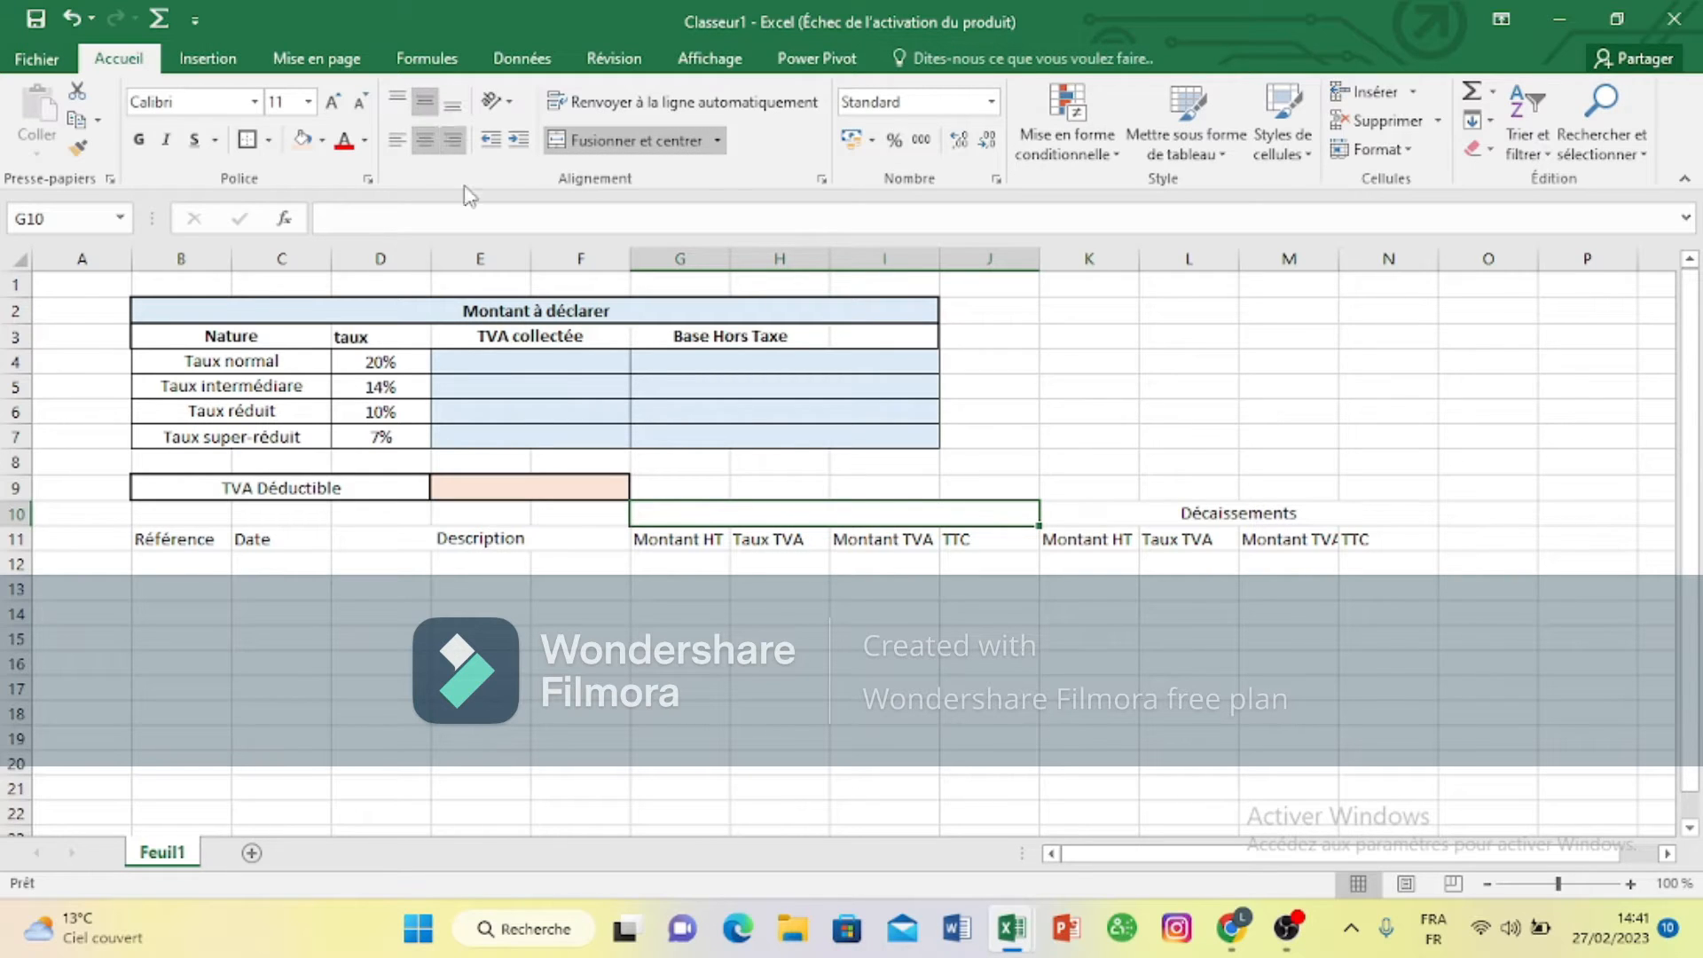
# Step: Enter the heading Encaissements in the merged cell G10:J10
pyautogui.write('E')
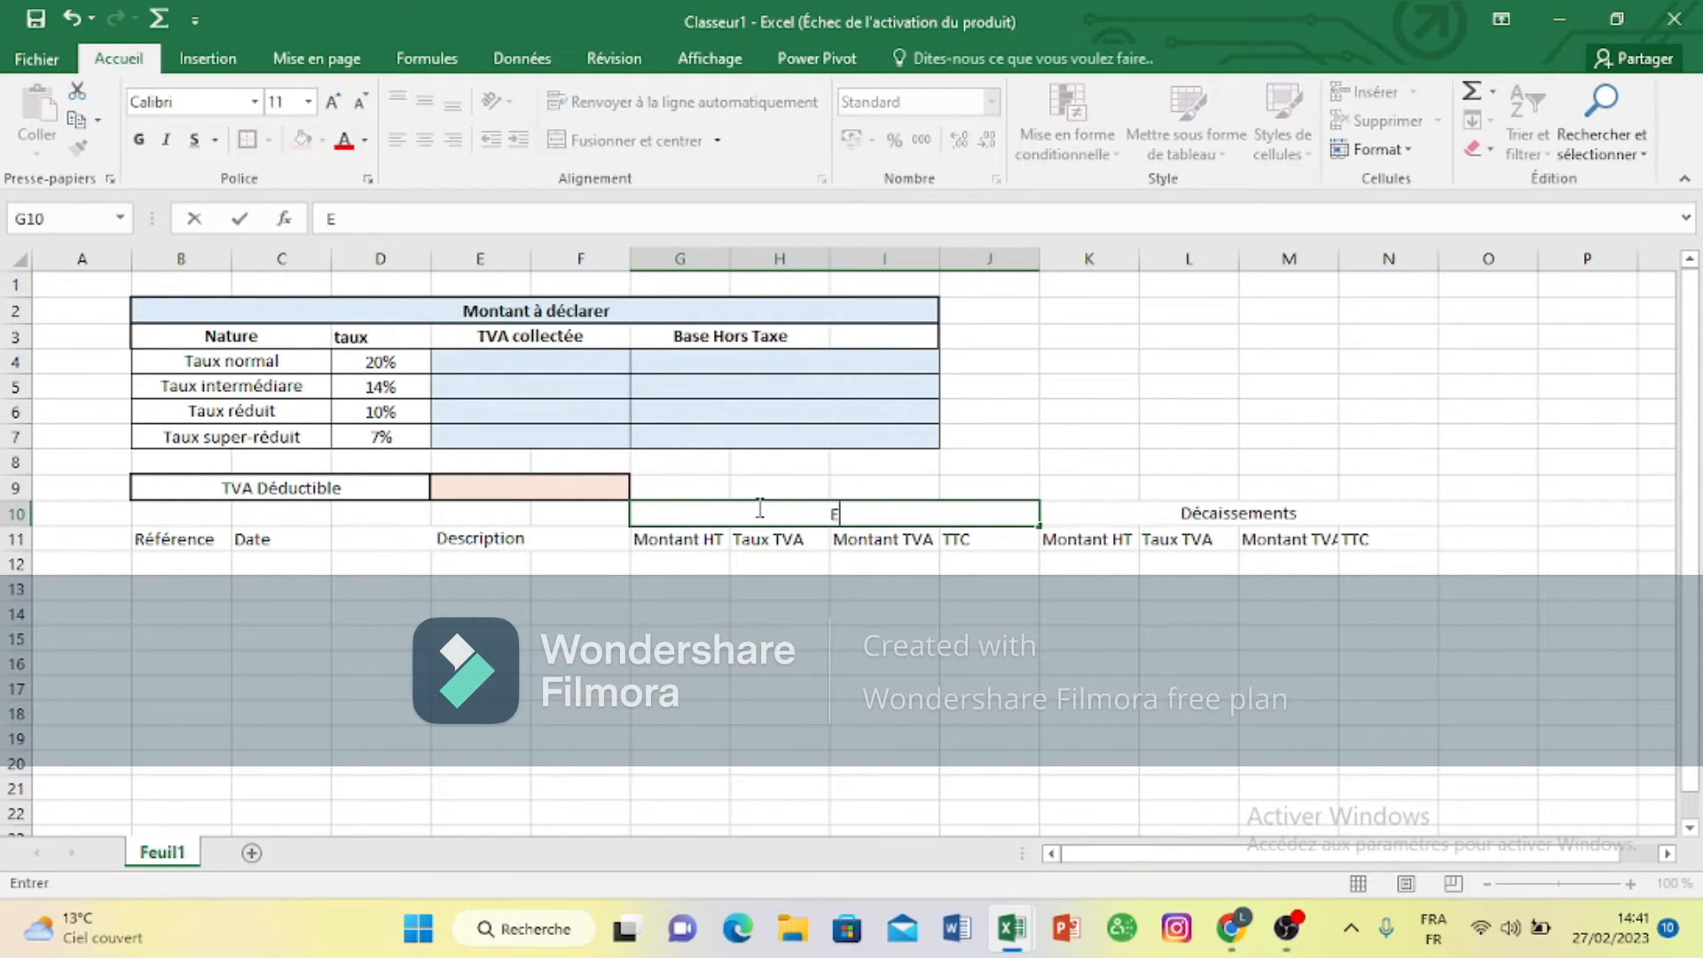
pyautogui.write('n')
pyautogui.write('isssse')
pyautogui.press('BackSpace')
pyautogui.press('BackSpace')
pyautogui.press('BackSpace')
pyautogui.write('emme')
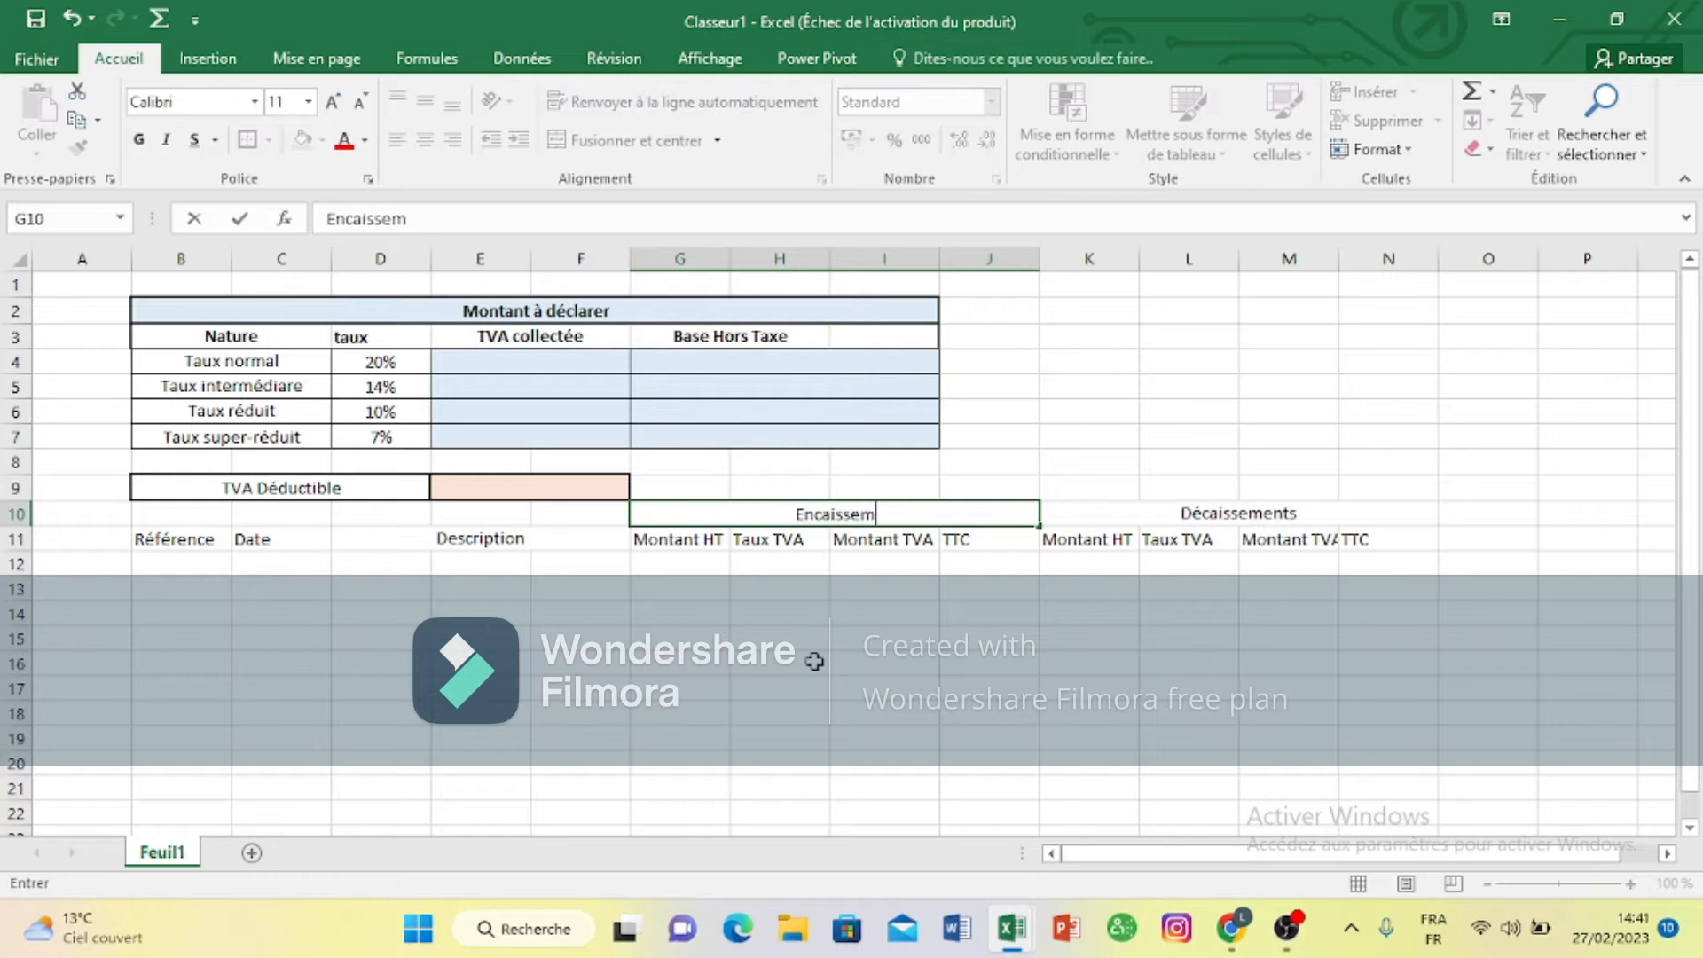
pyautogui.press('BackSpace')
pyautogui.press('BackSpace')
pyautogui.write('ents')
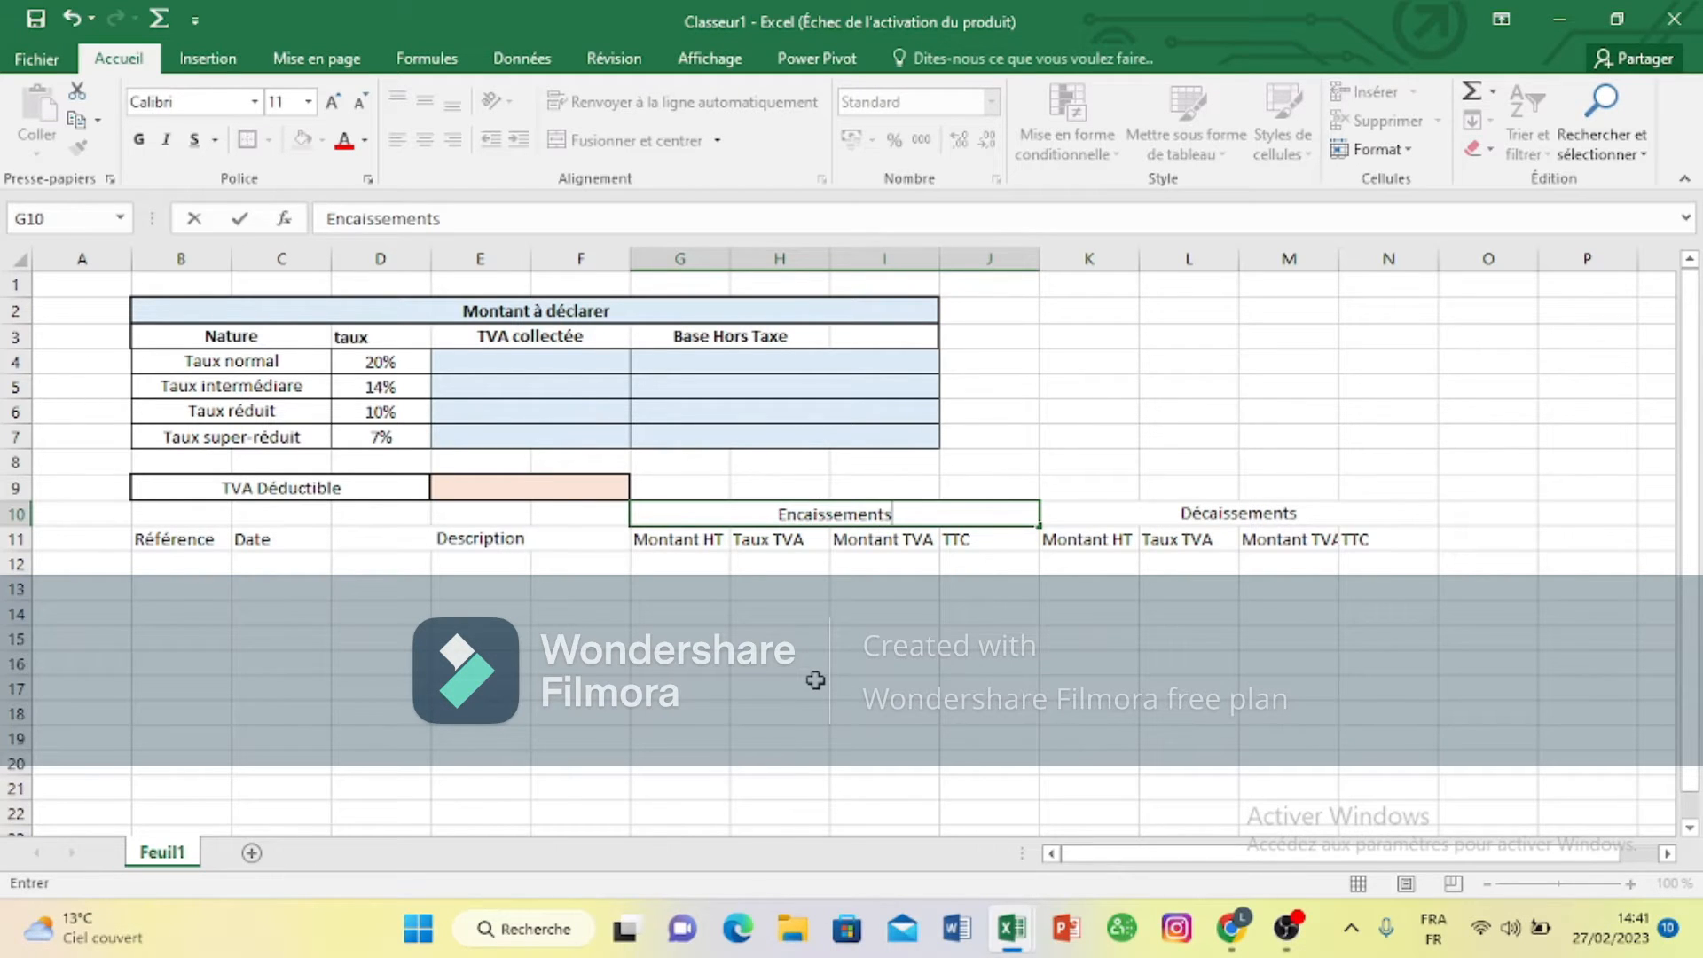
pyautogui.click(992, 737)
# Step: Apply an outline border to the merged Encaissements and Décaissements heading cells
pyautogui.click(867, 510)
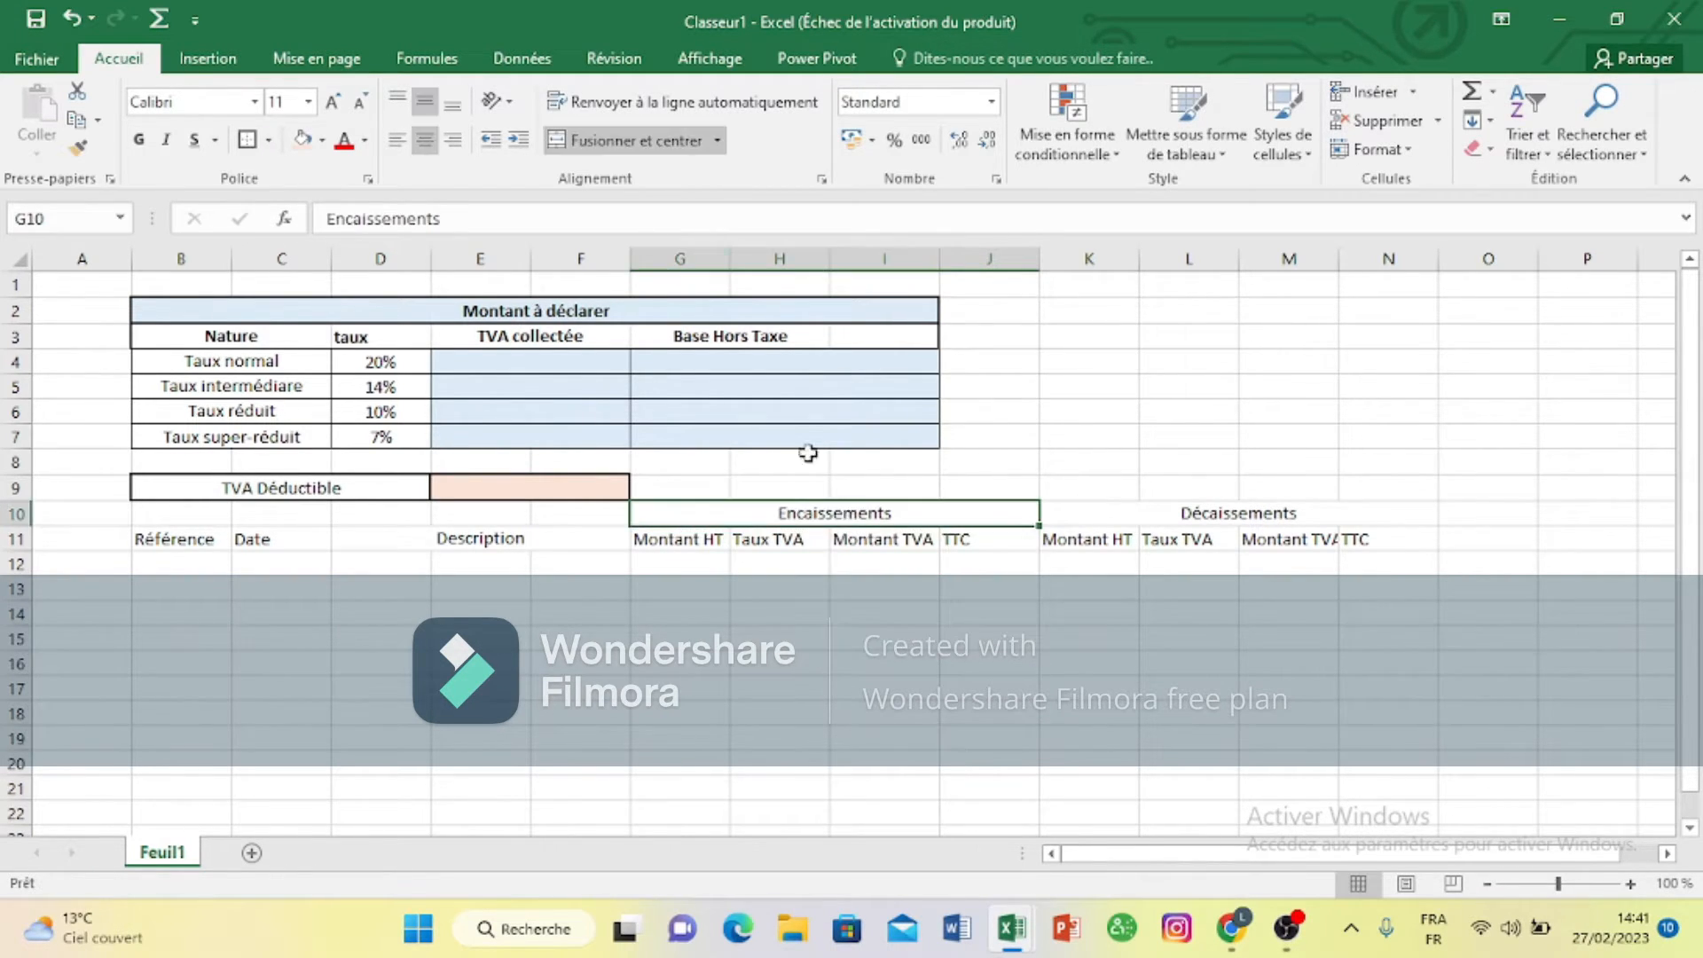
pyautogui.click(246, 142)
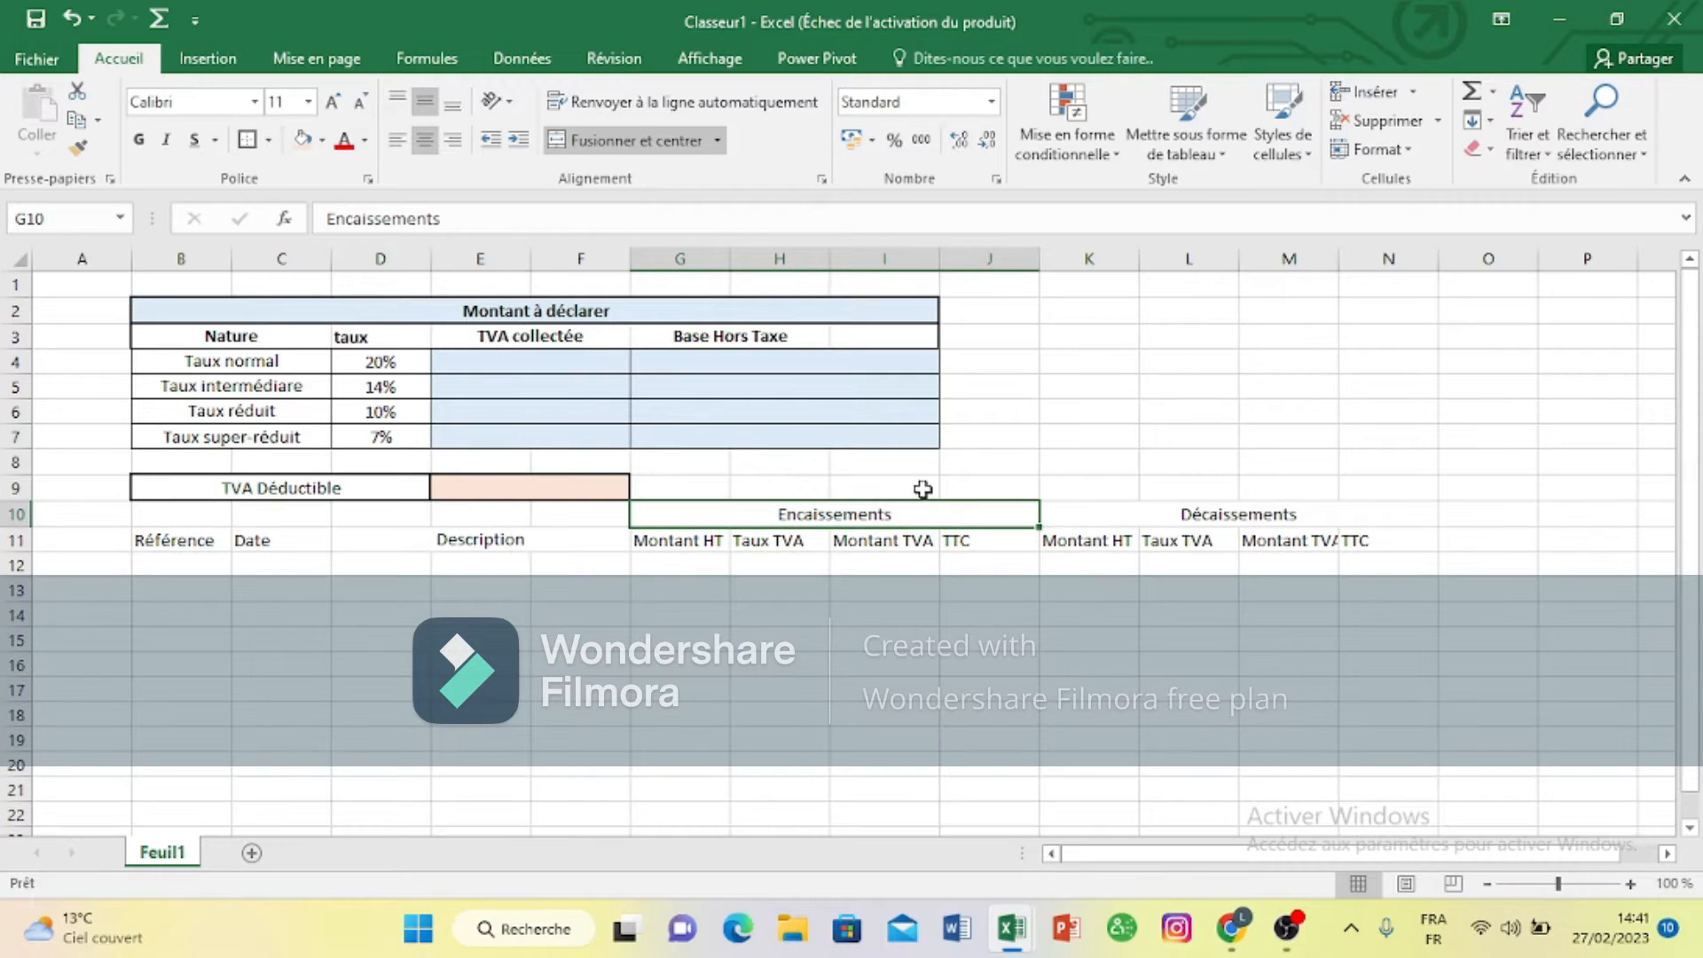
pyautogui.click(1211, 520)
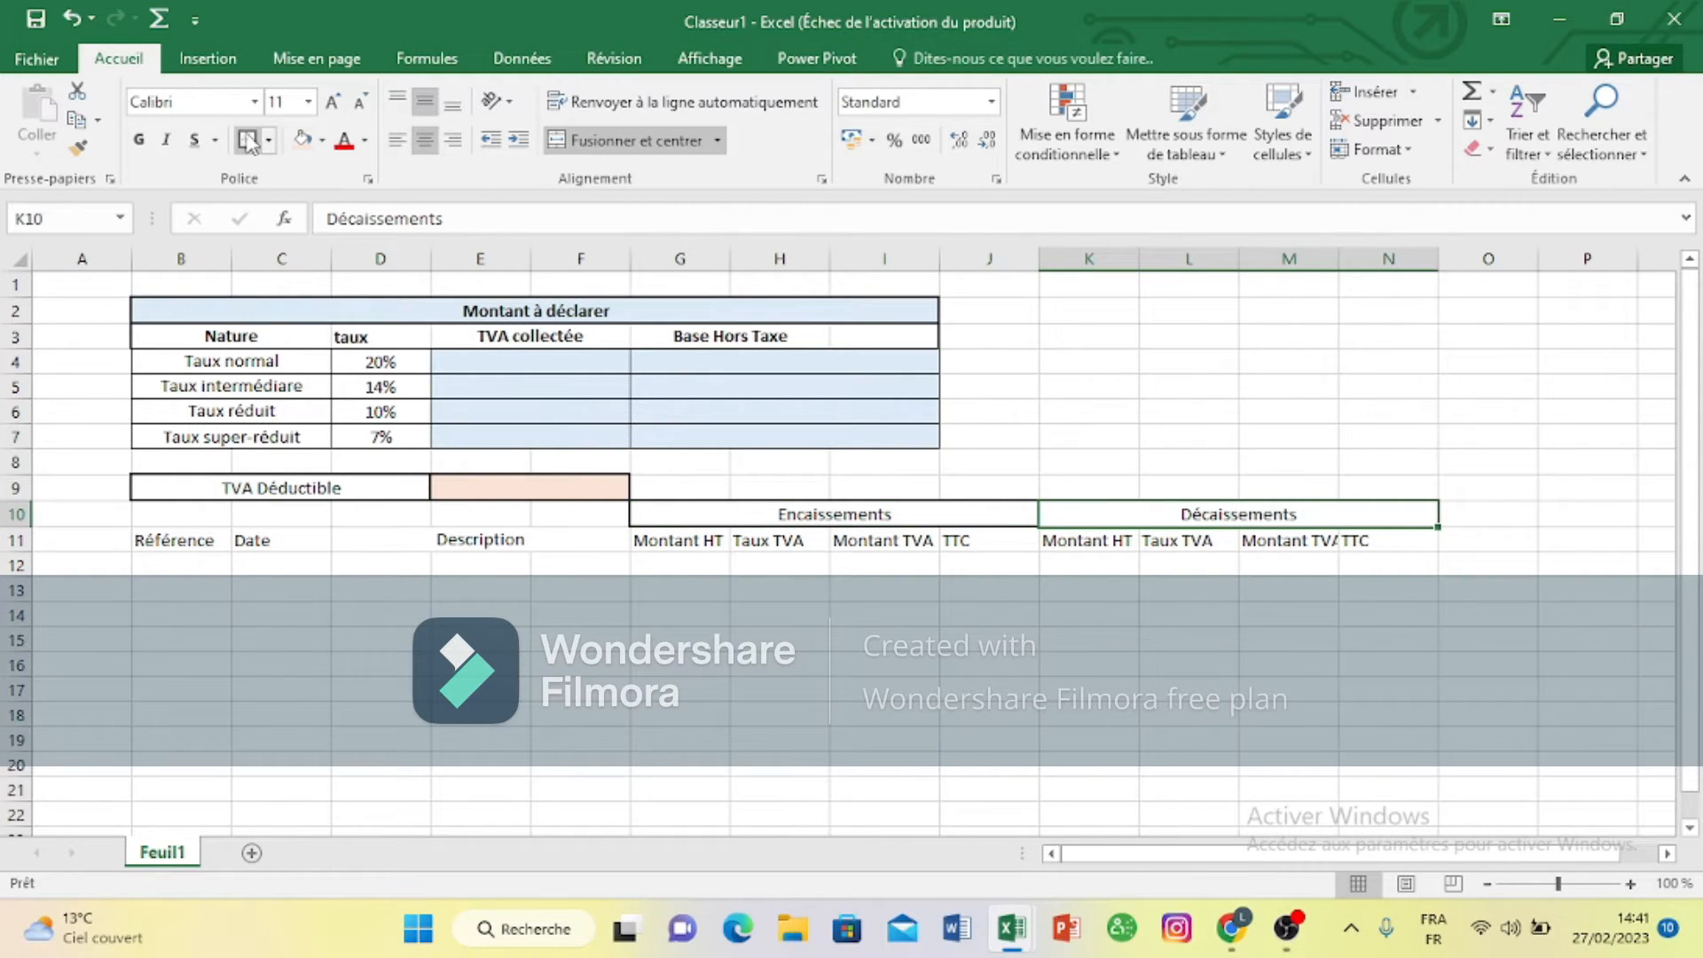
pyautogui.click(566, 673)
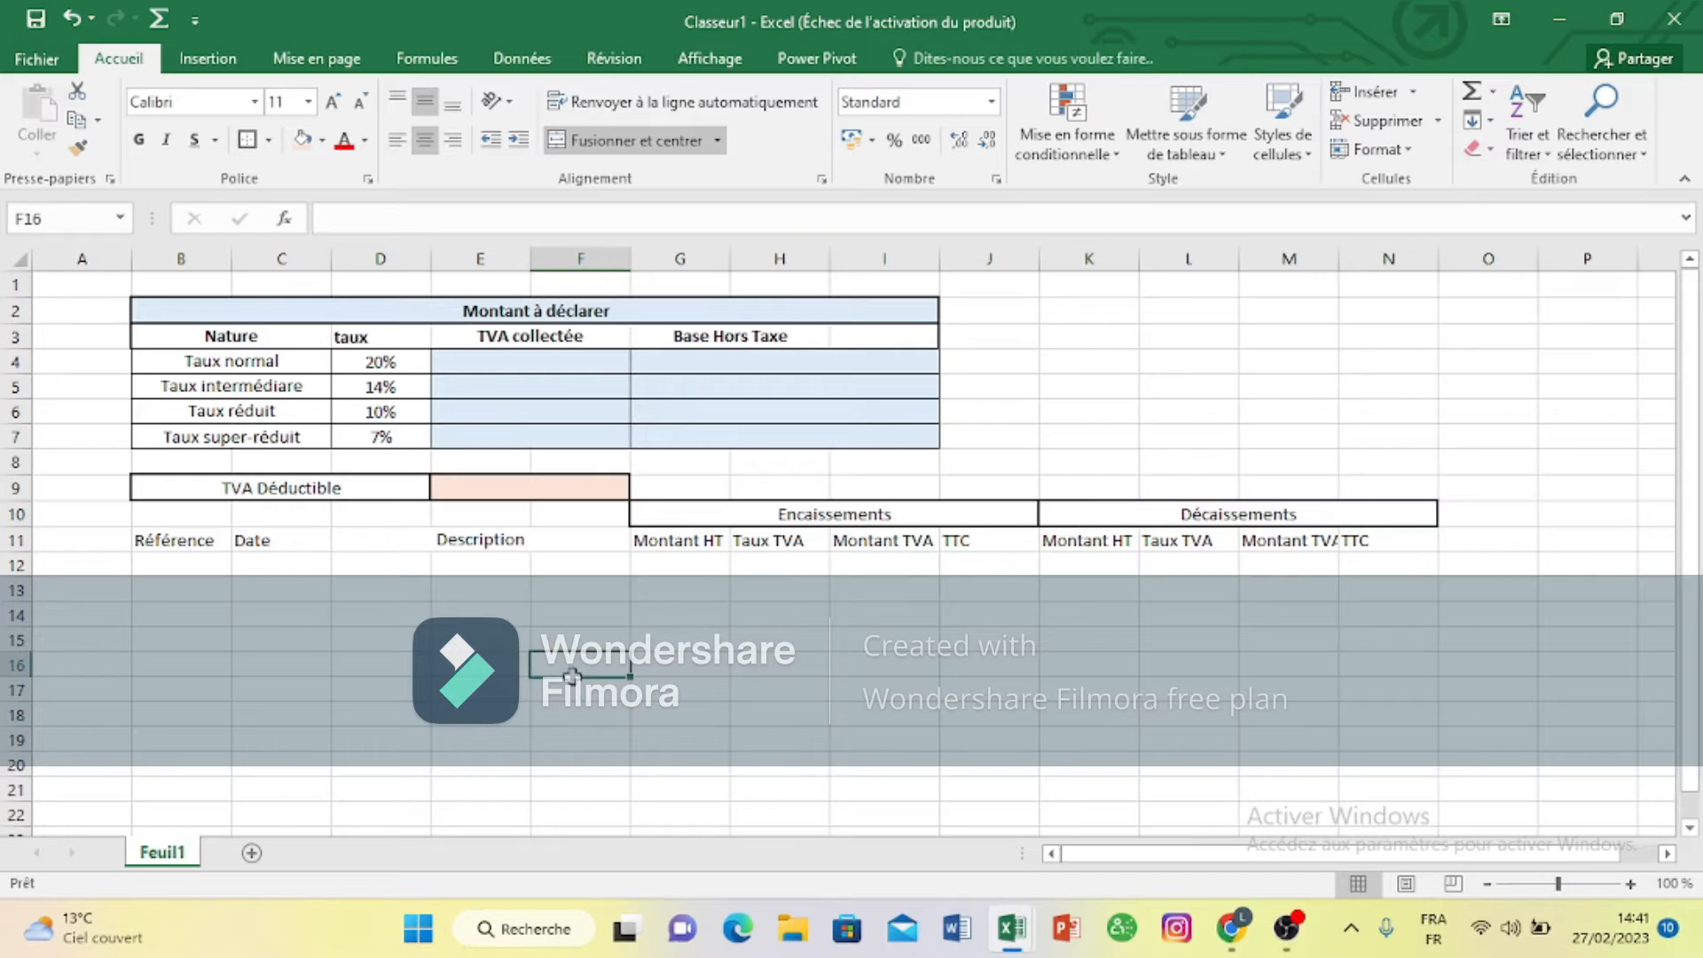
# Step: Format the header row B11:N11 with an outline border, a light grey fill and bold text
pyautogui.moveTo(184, 534); pyautogui.dragTo(1377, 536)
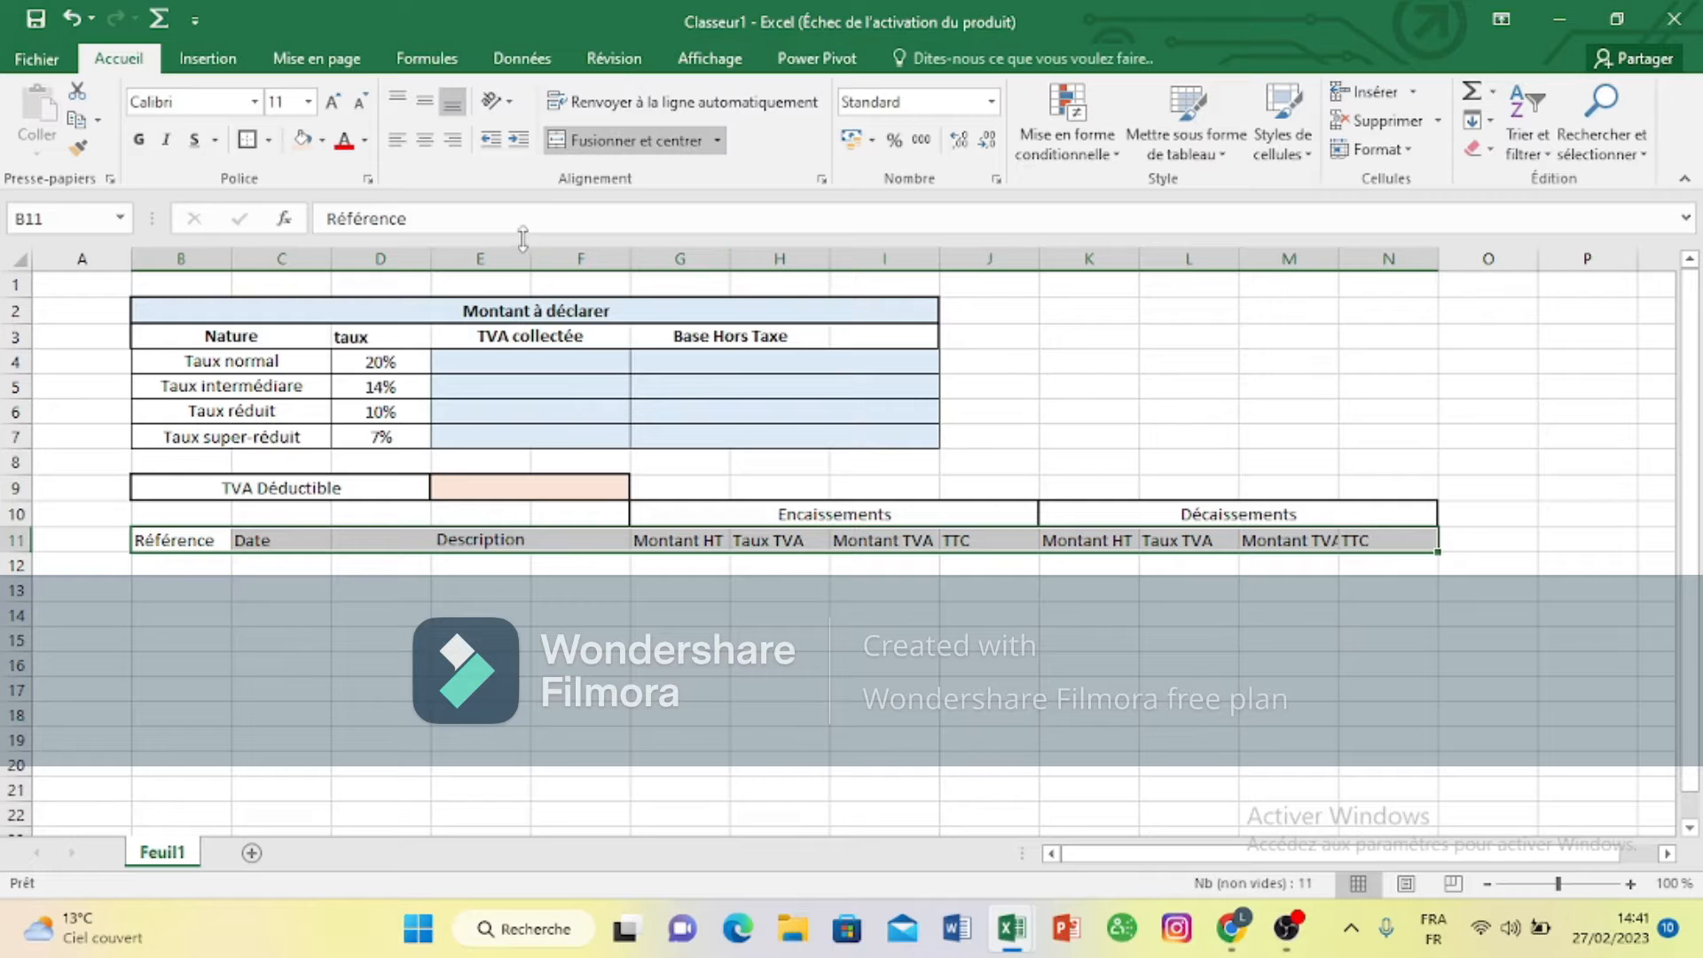
pyautogui.click(247, 140)
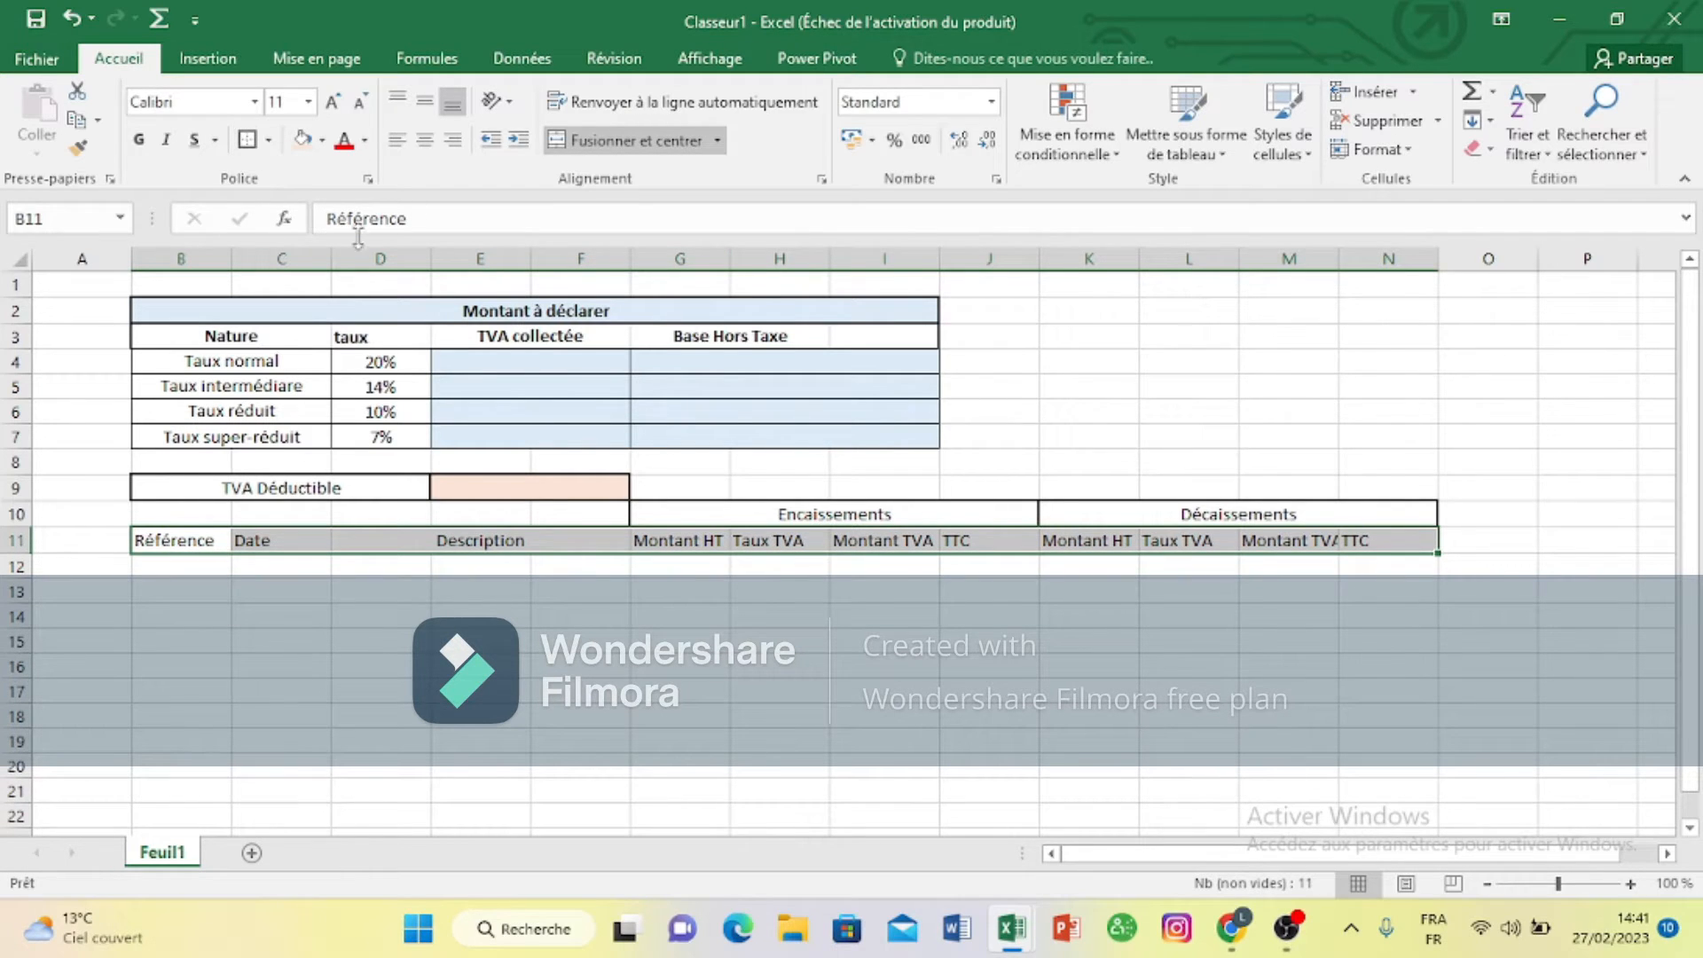
pyautogui.click(322, 142)
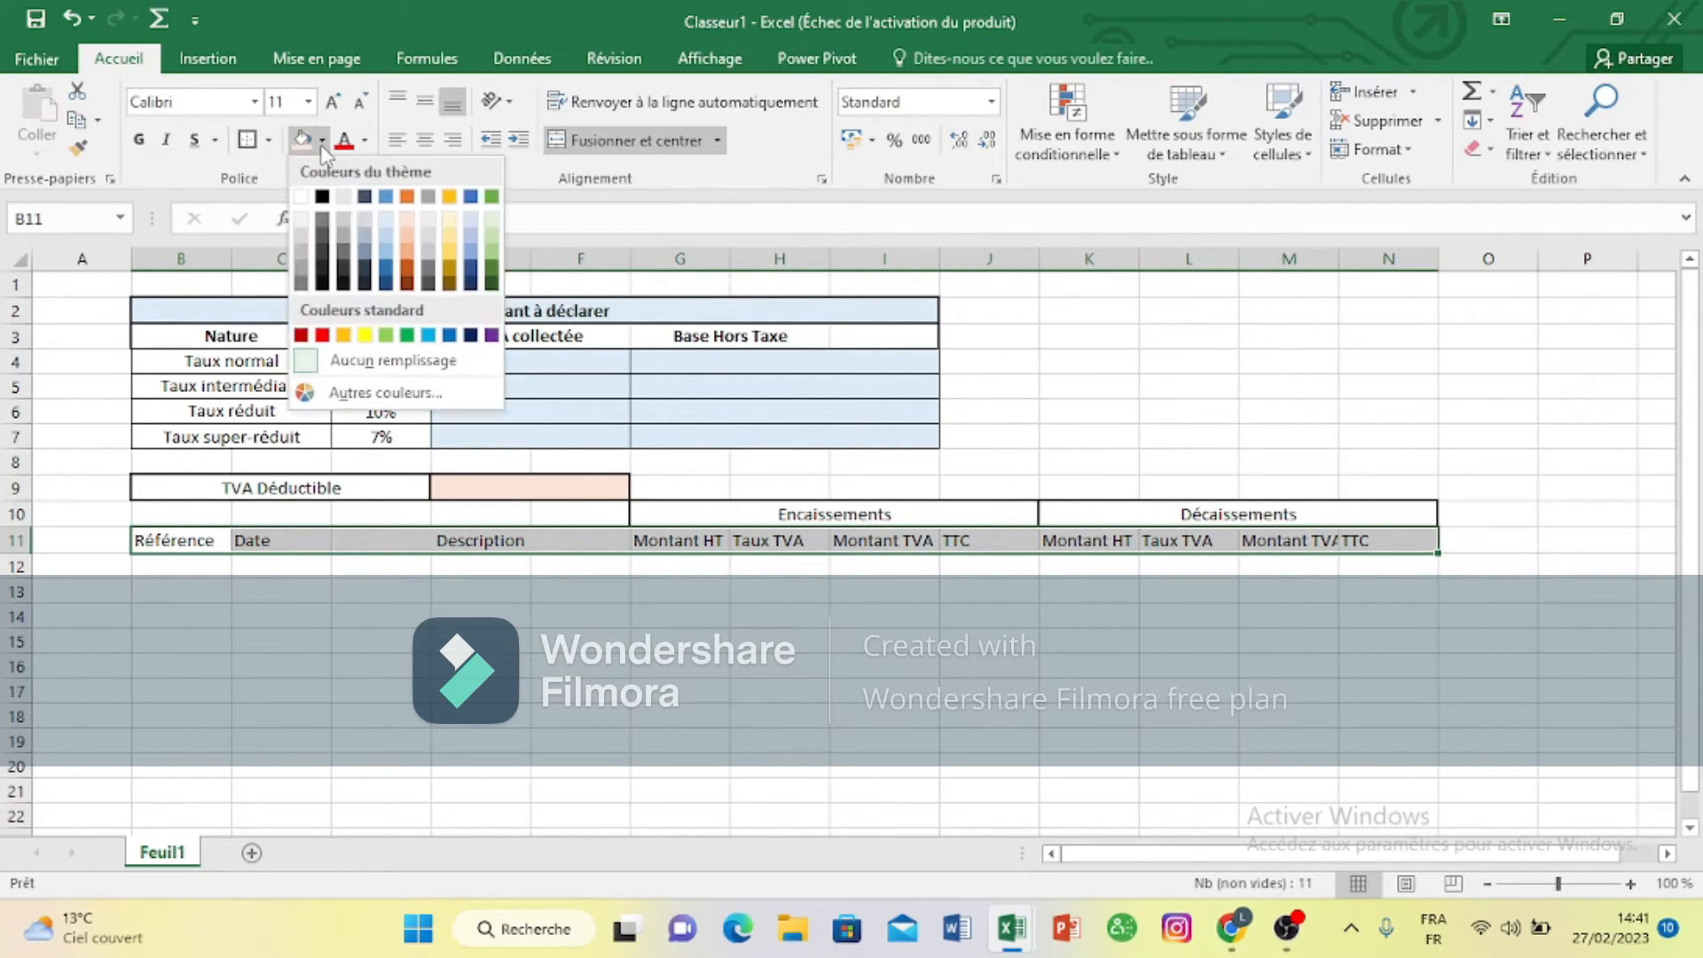
pyautogui.click(302, 238)
pyautogui.click(142, 140)
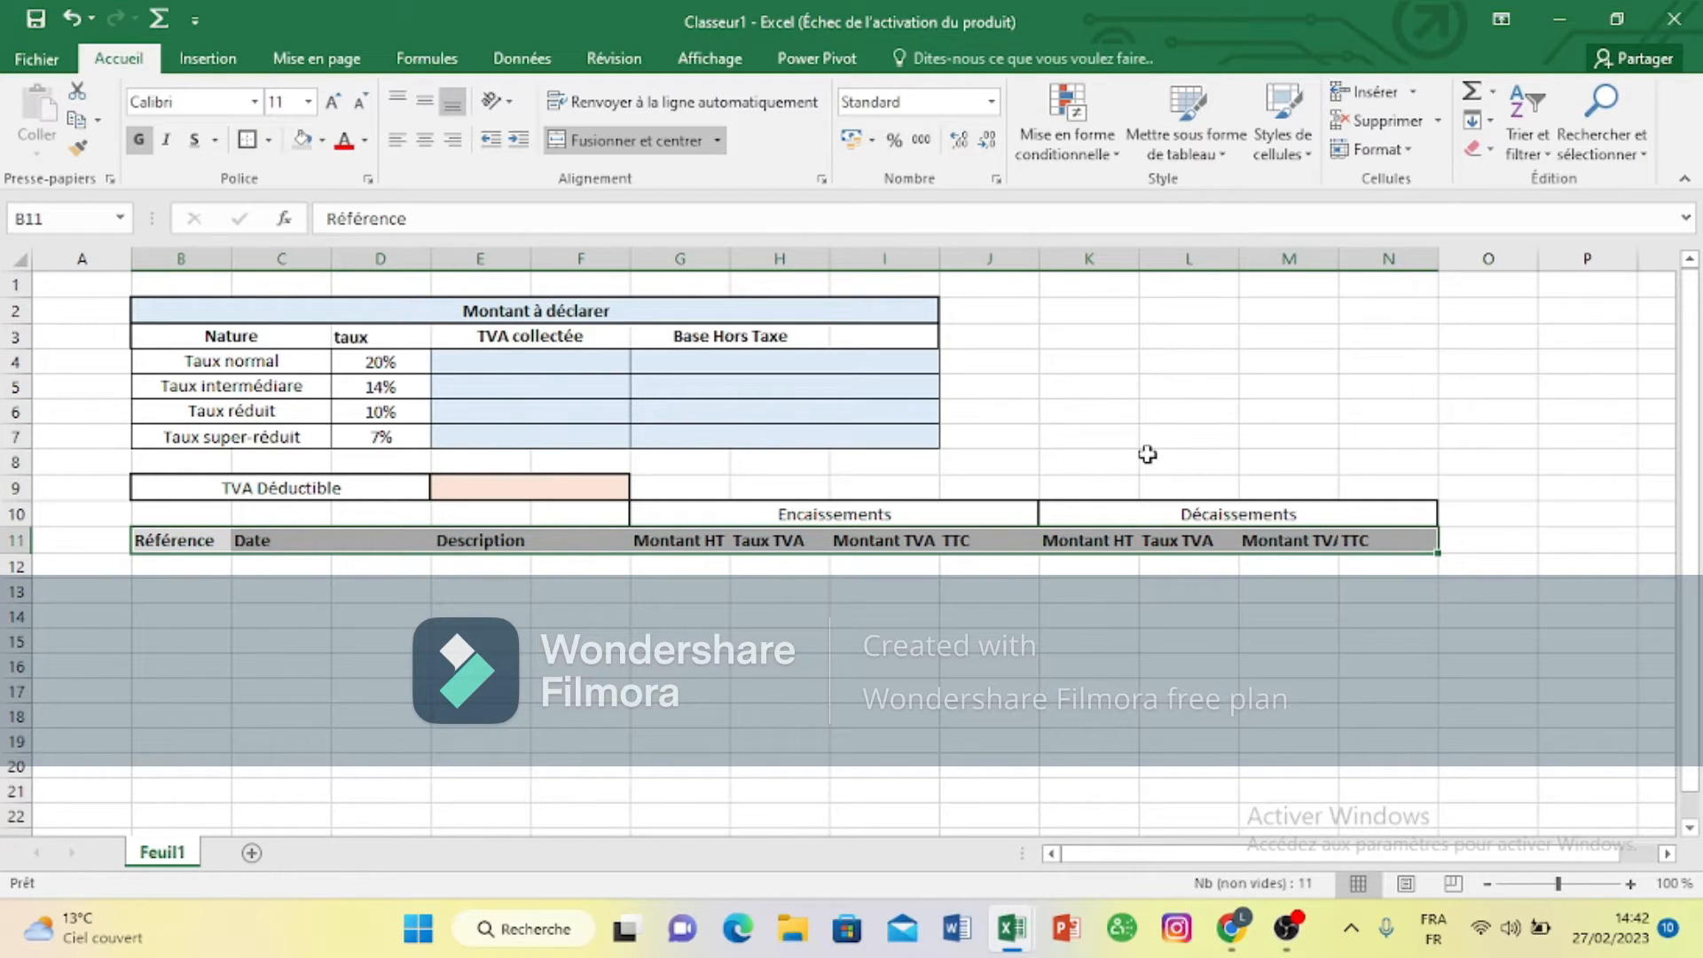
pyautogui.click(1279, 456)
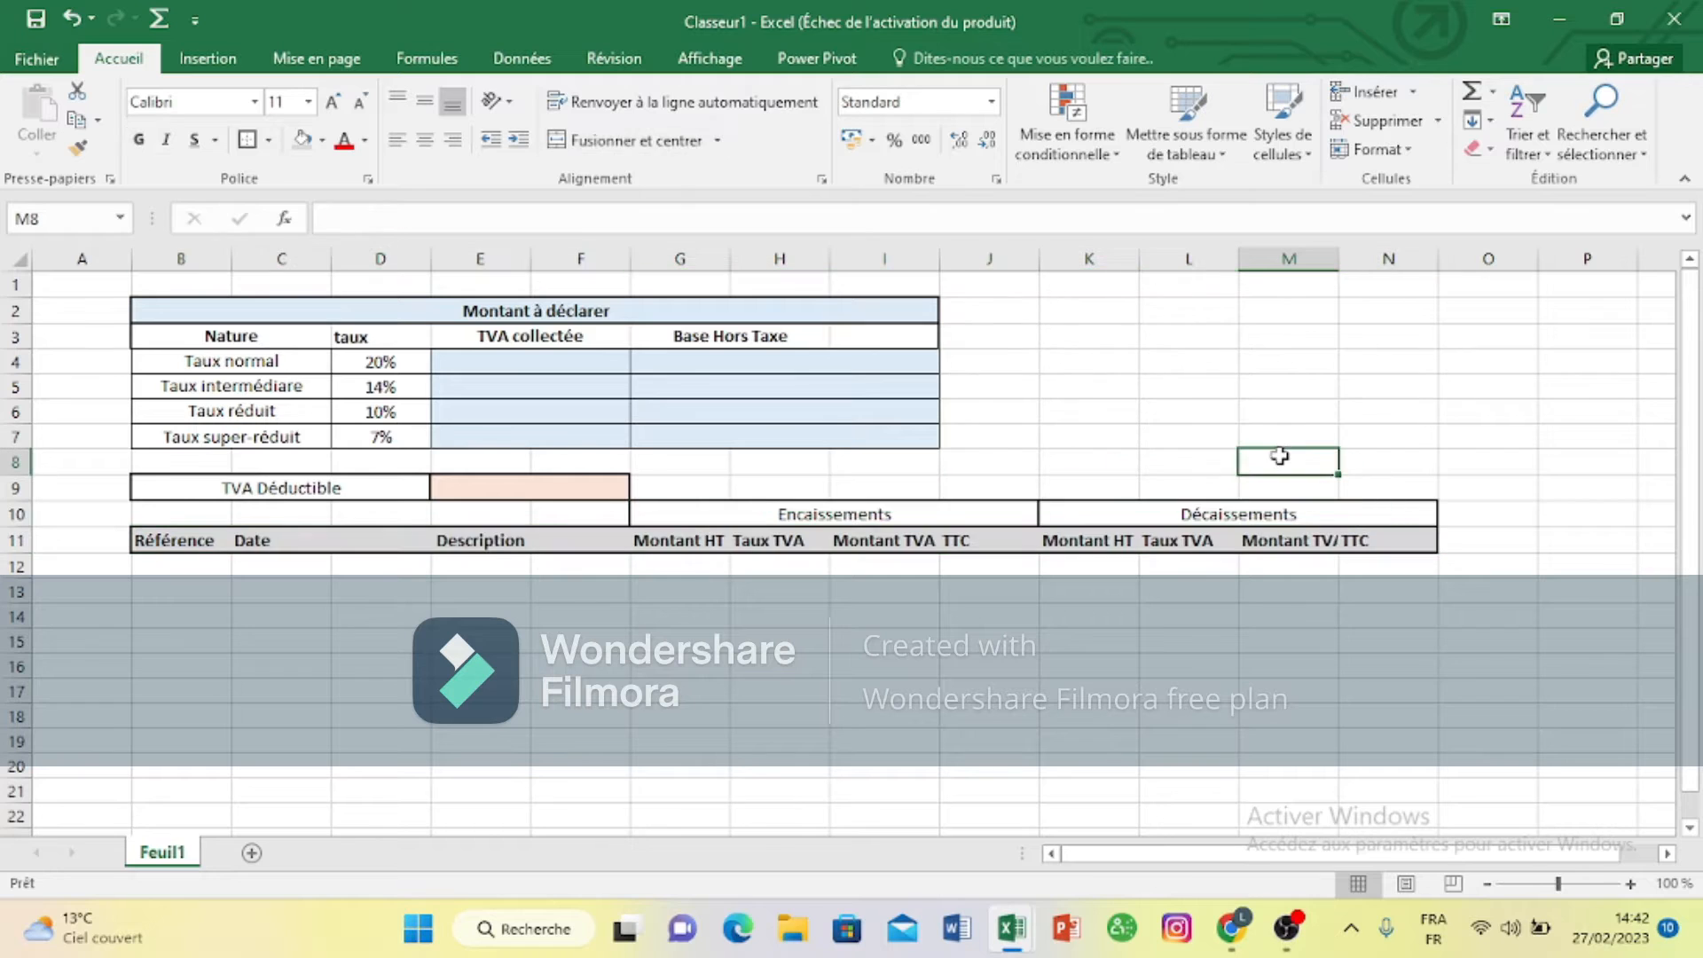
# Step: Fill the Encaissements heading cell with light blue
pyautogui.click(1025, 512)
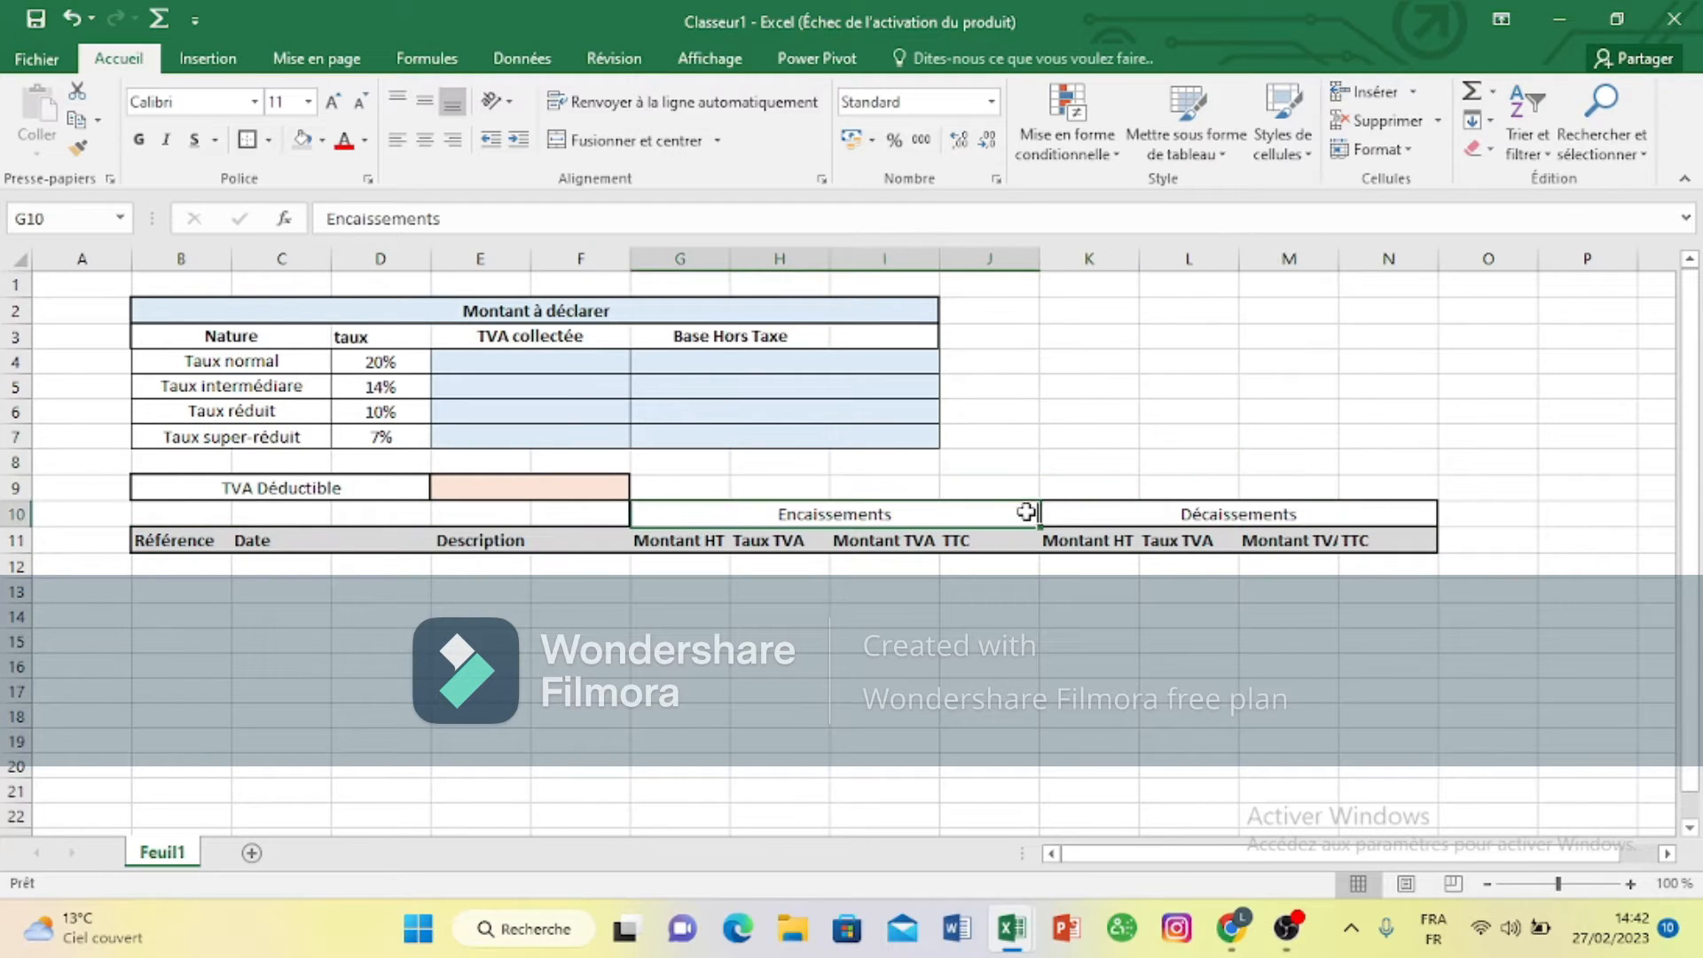
pyautogui.click(322, 140)
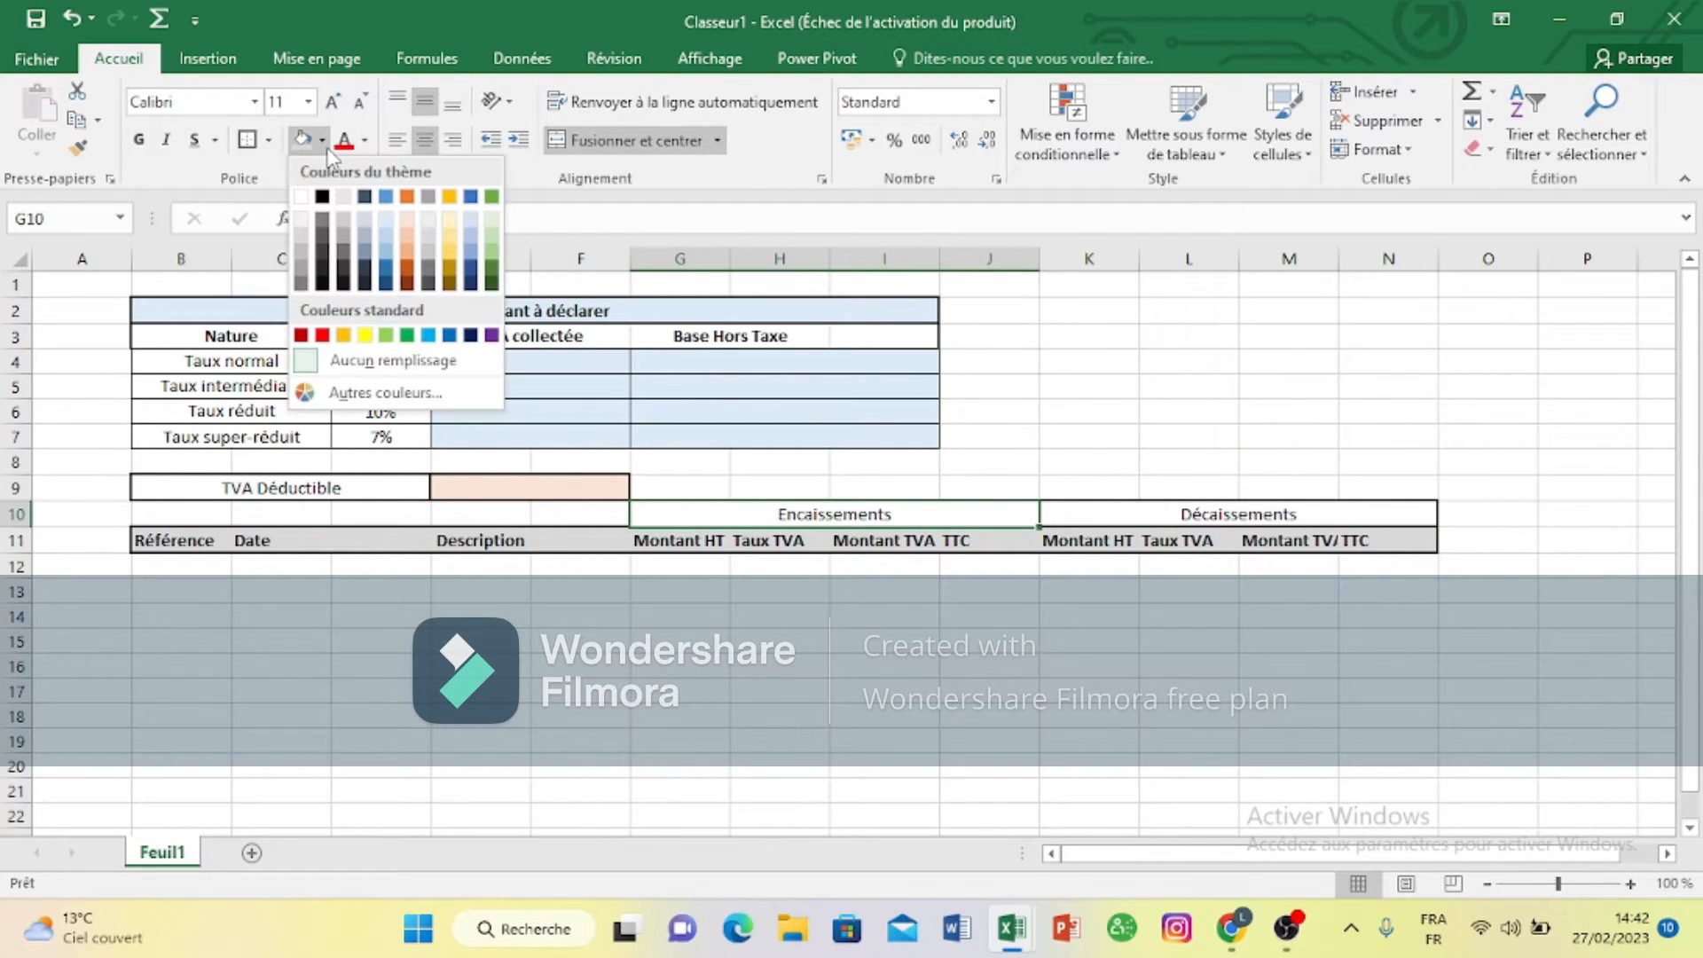
pyautogui.click(391, 229)
# Step: Fill the Décaissements heading cell with light orange
pyautogui.click(1167, 536)
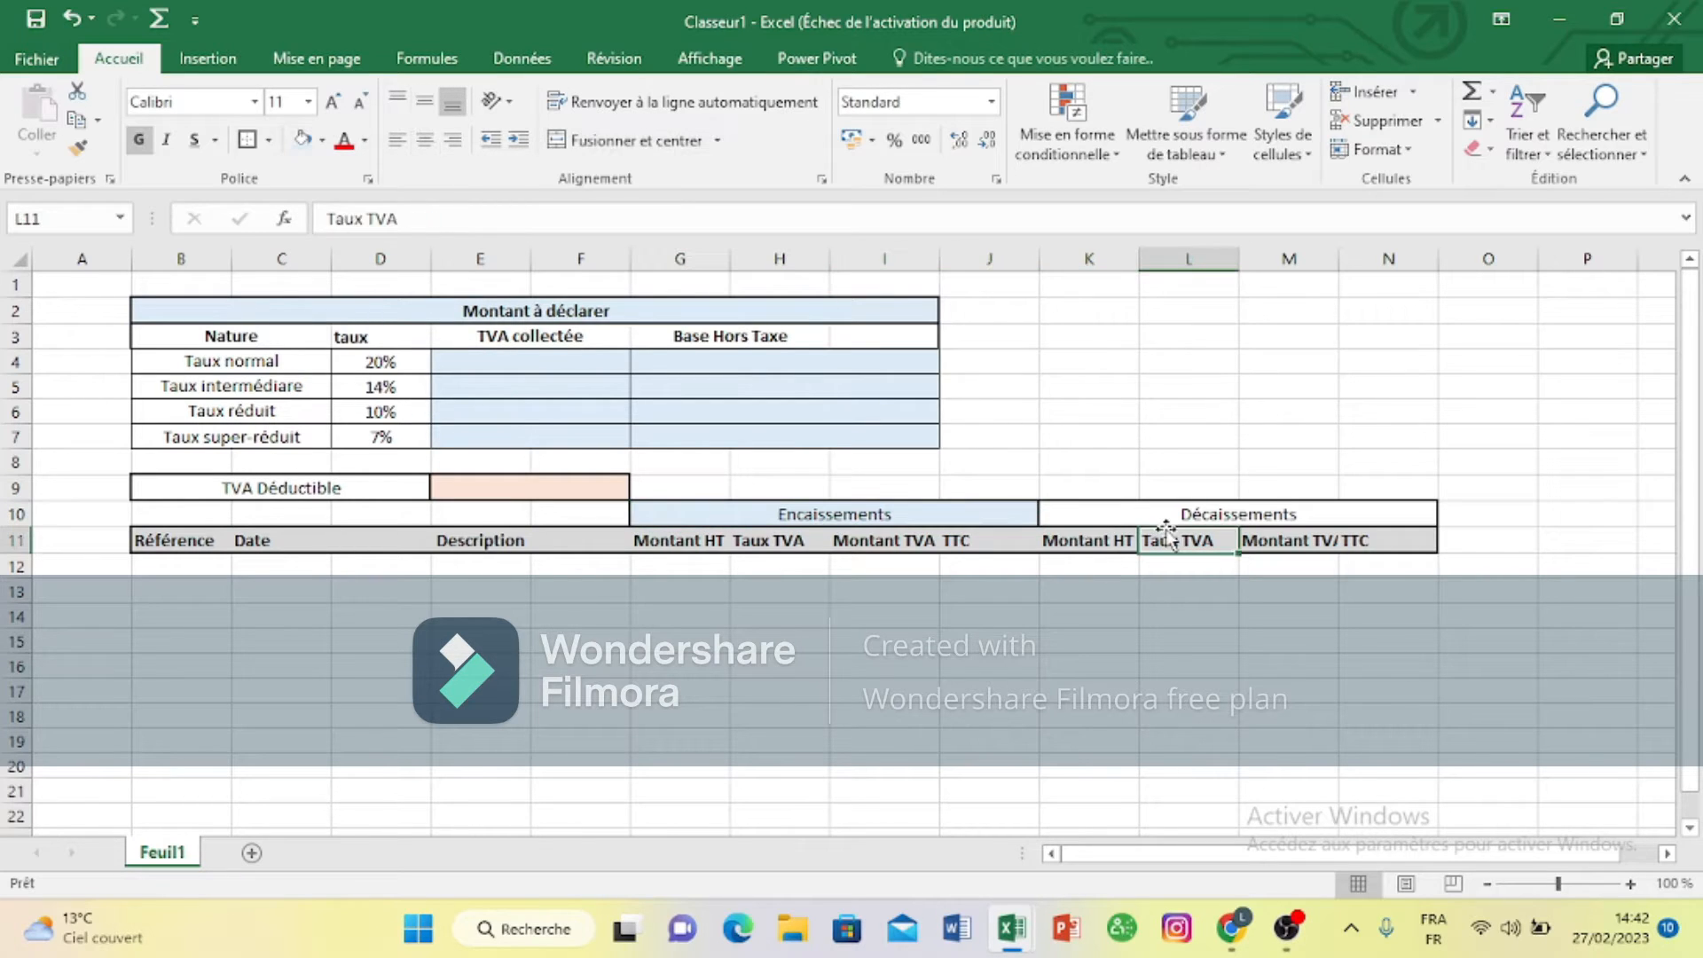
pyautogui.click(1144, 513)
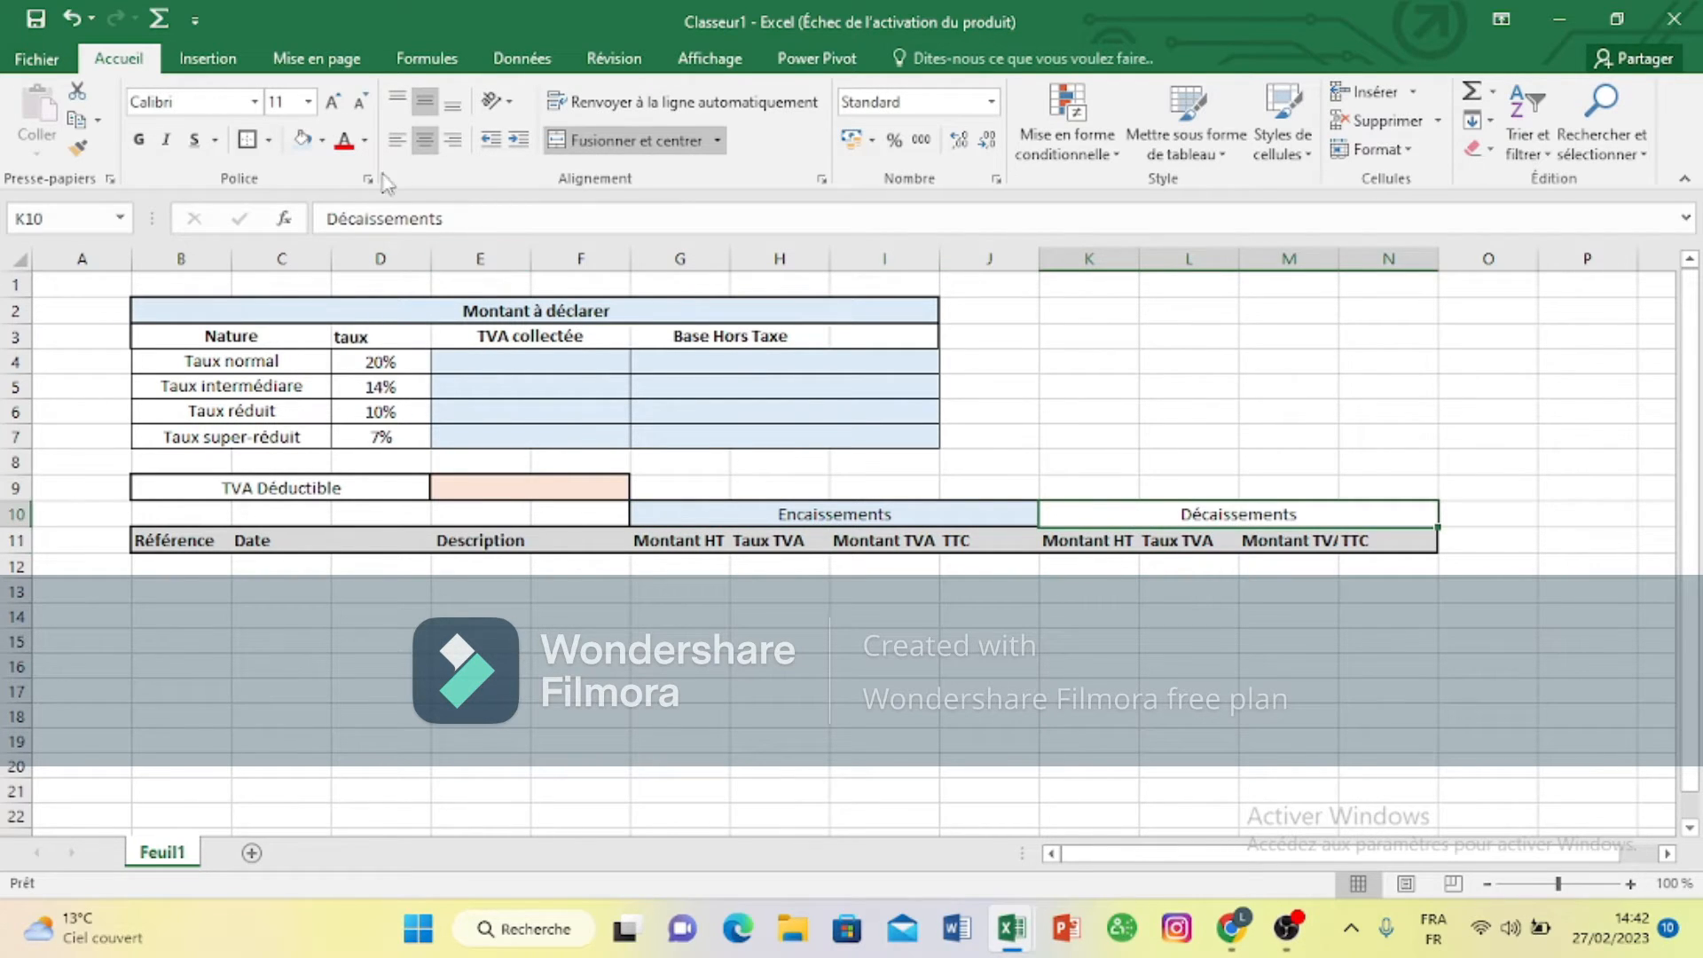
pyautogui.click(322, 140)
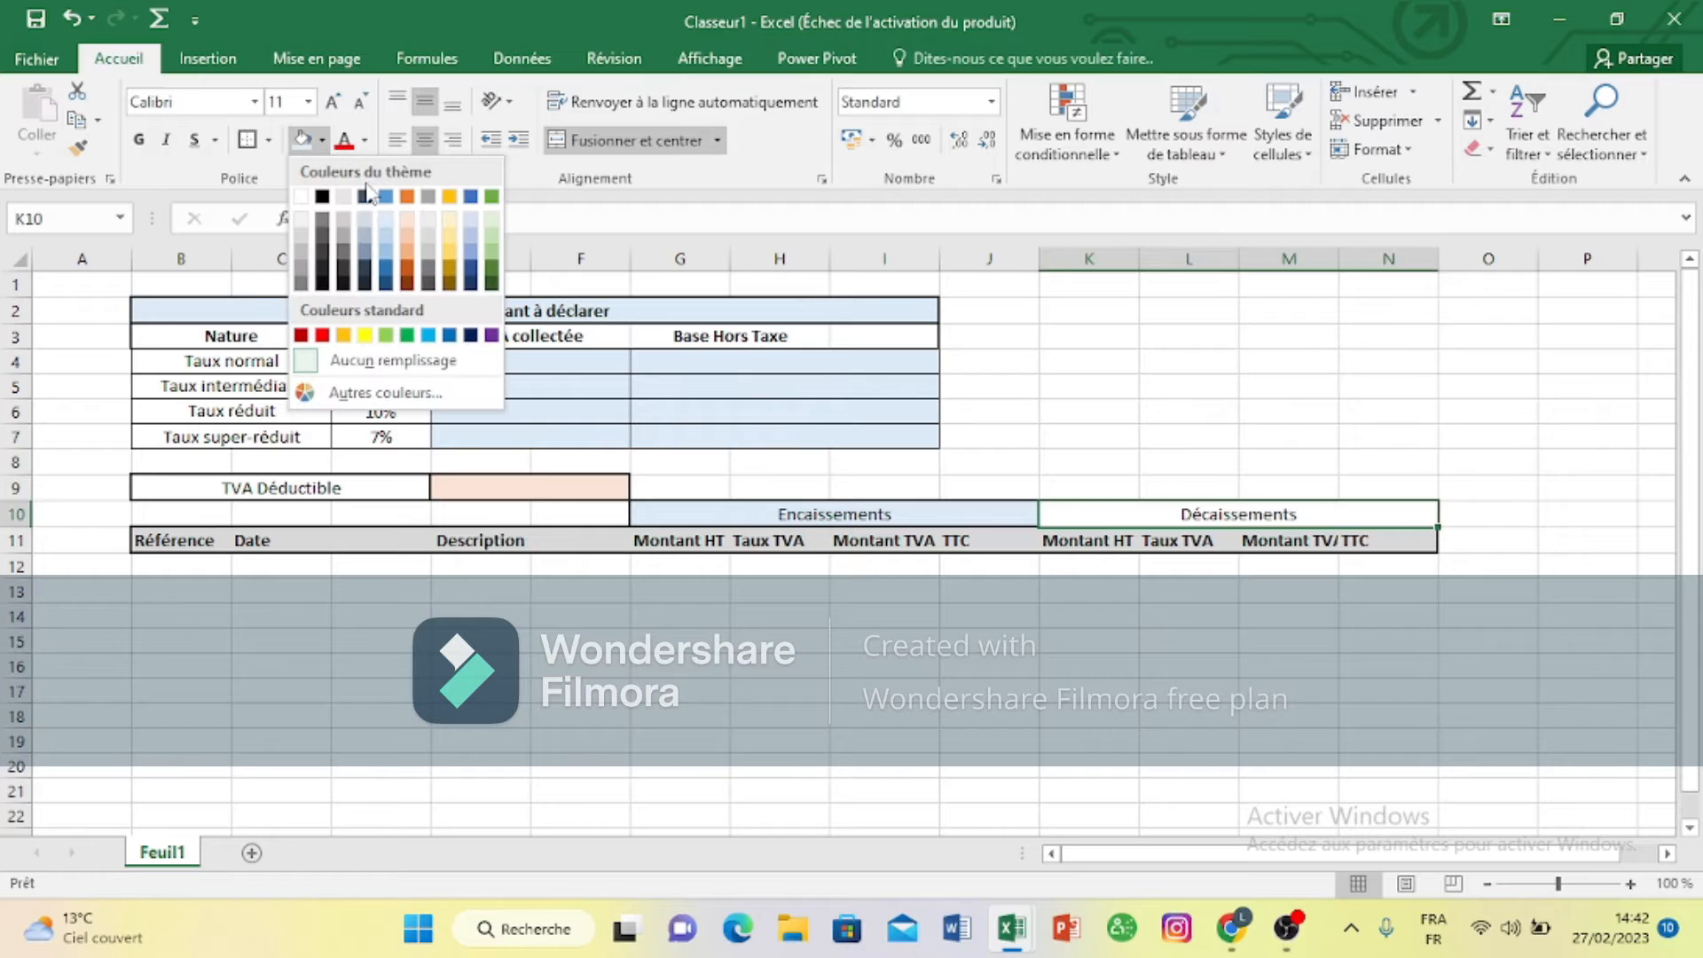
pyautogui.click(409, 221)
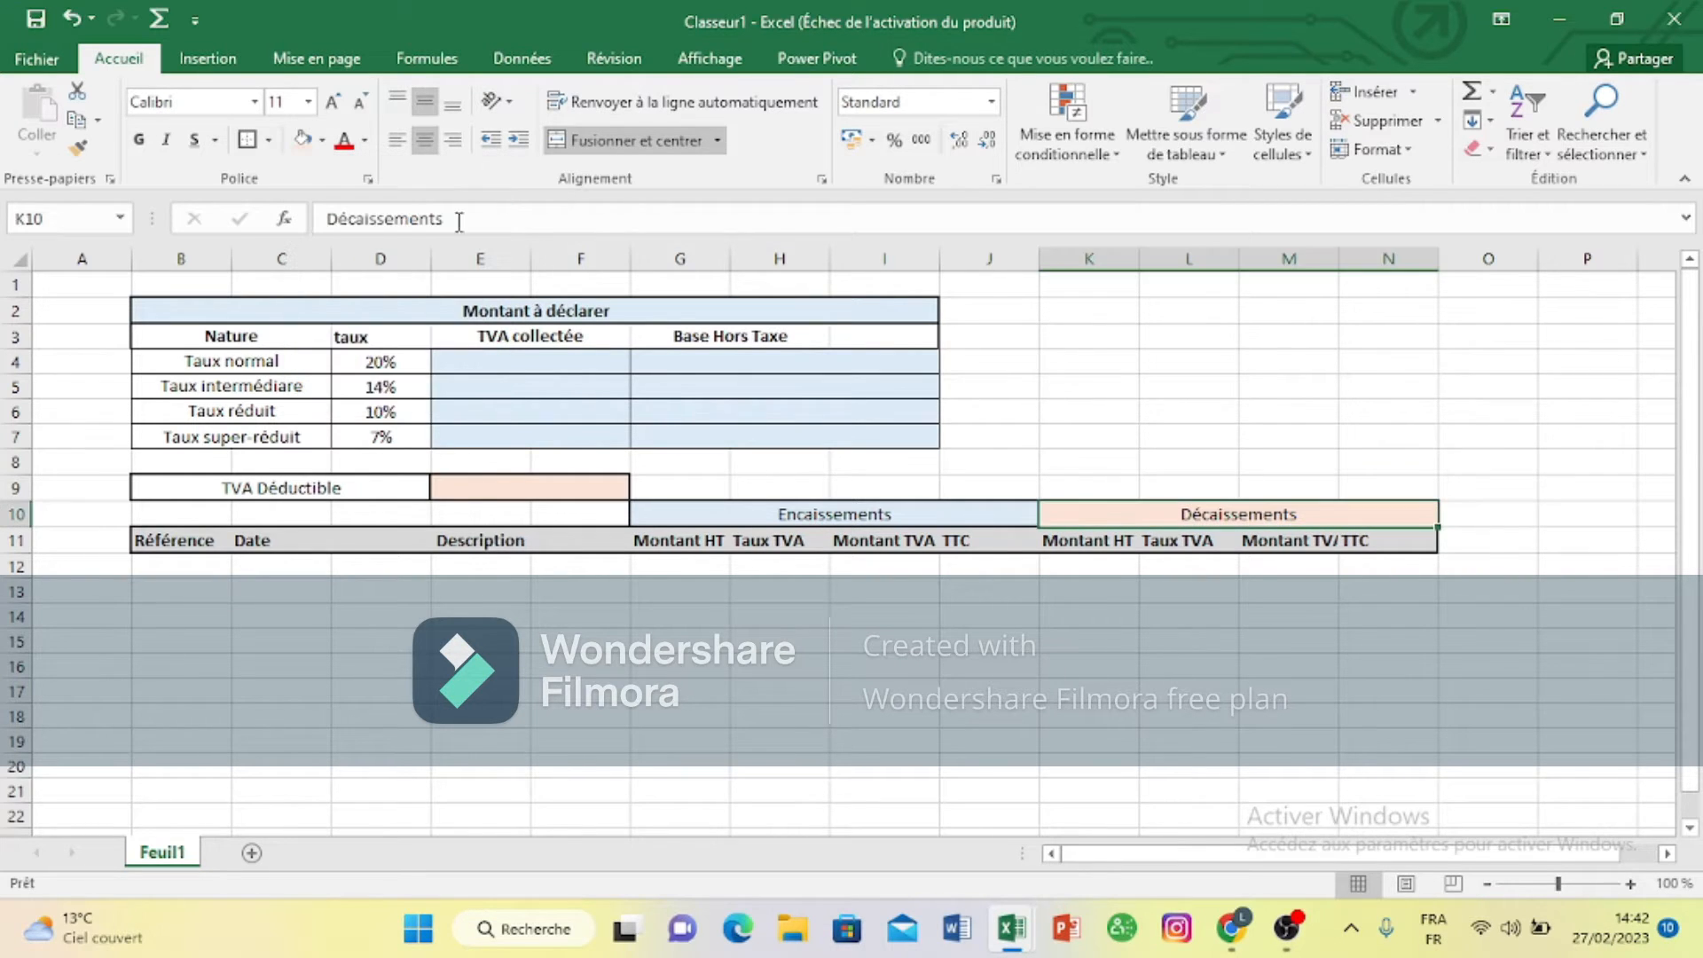
pyautogui.click(1263, 356)
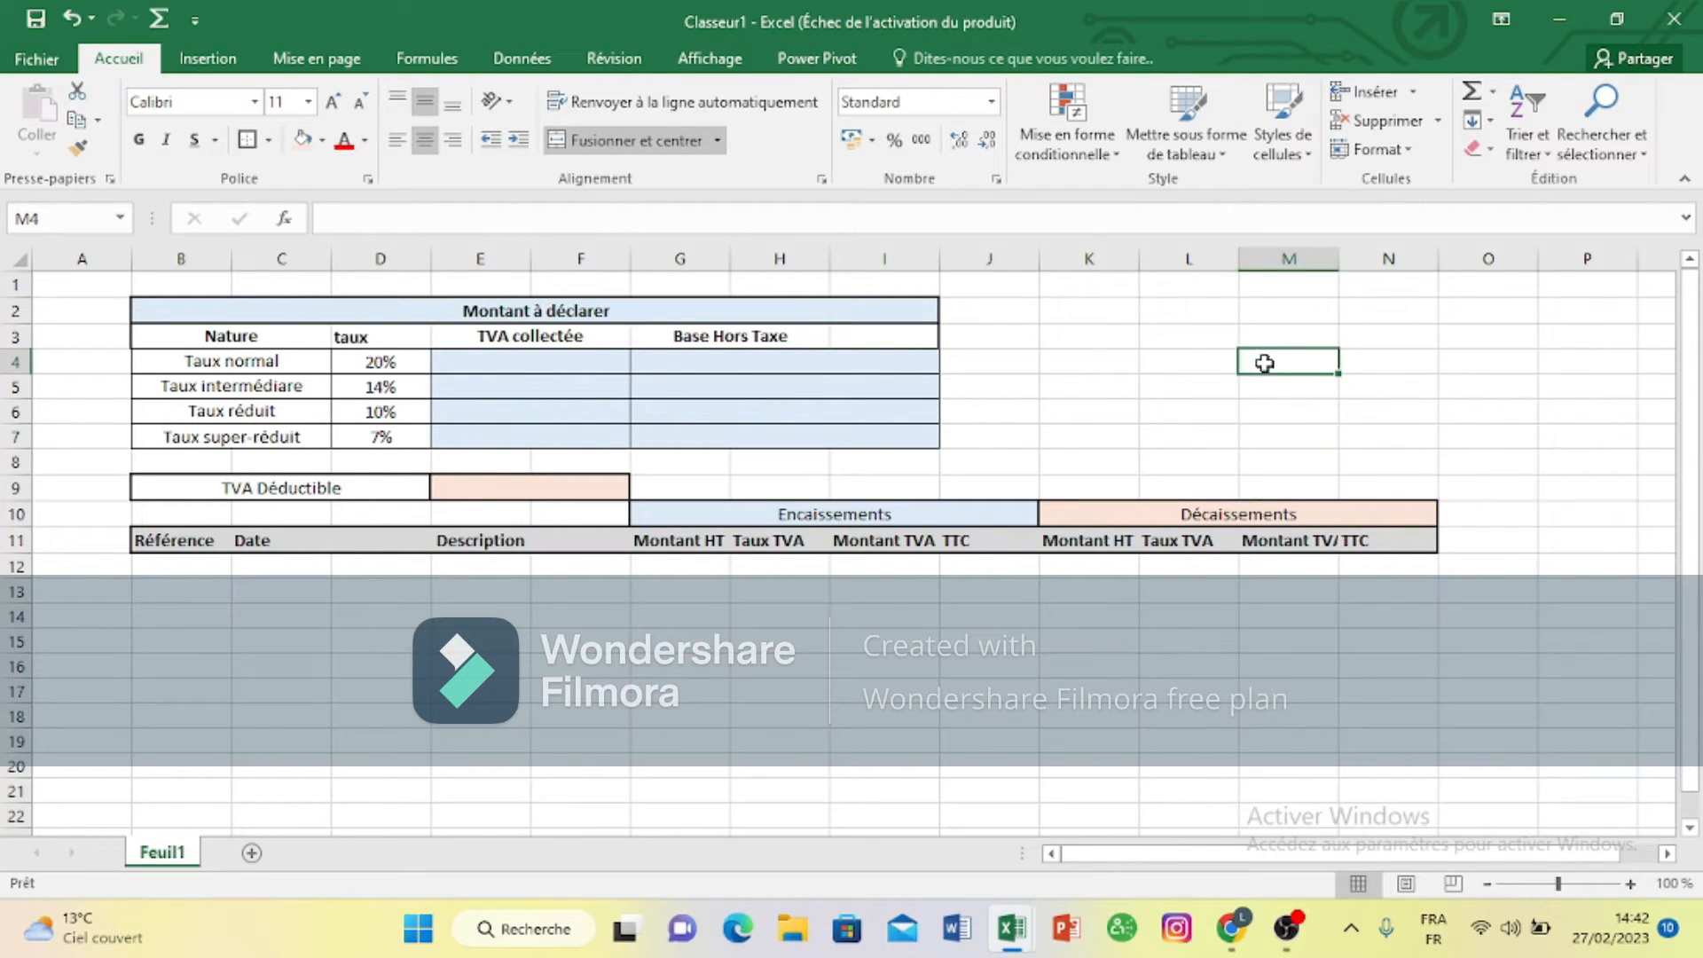
# Step: Enter the first reference as the text value '0001 in cell B12
pyautogui.click(188, 566)
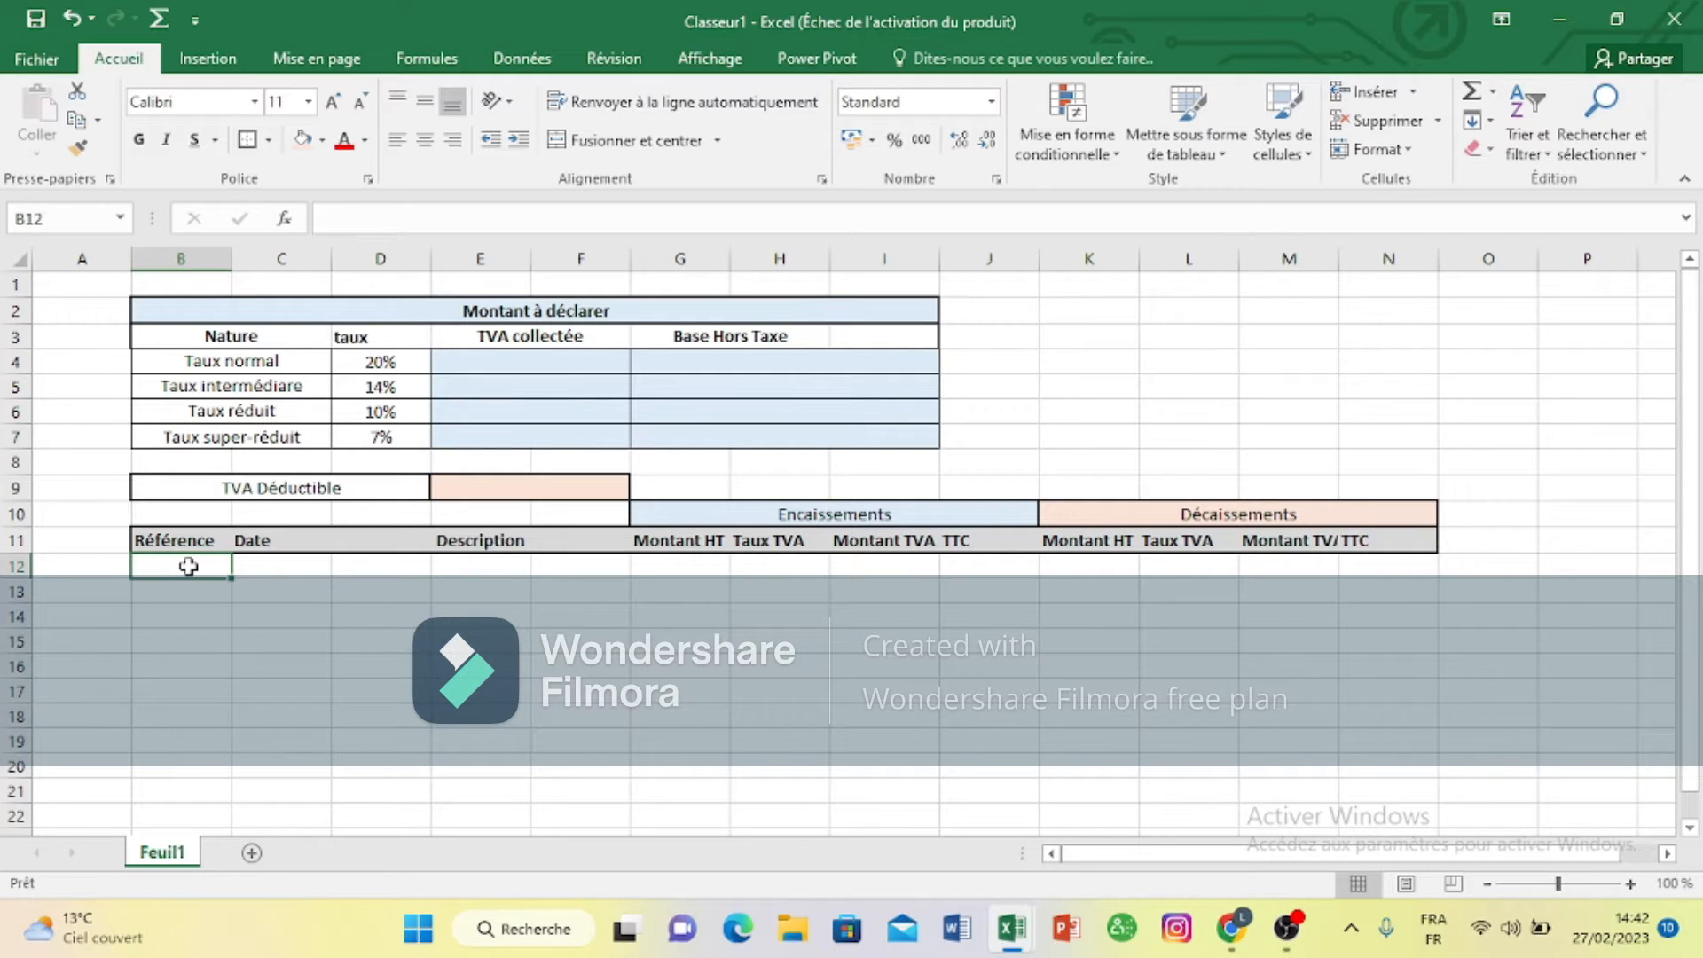
pyautogui.write('4')
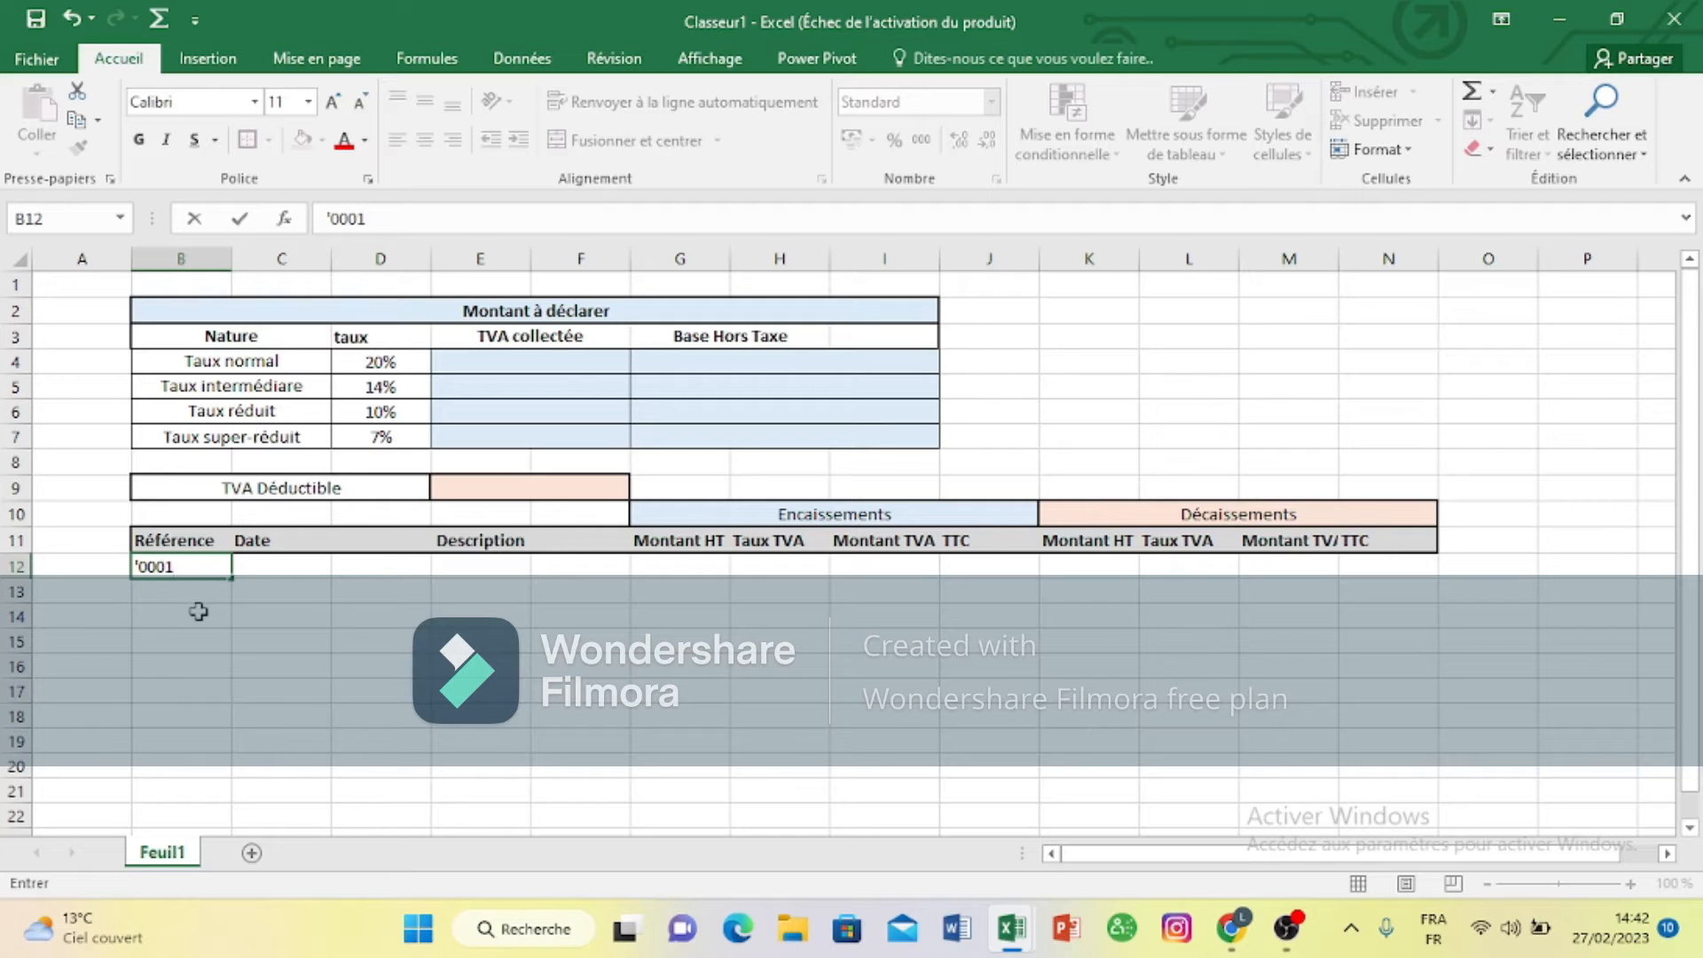
pyautogui.write('0001')
pyautogui.press('Return')
# Step: Fill the reference series from B12 down to B21 so that it runs from 0001 to 0010
pyautogui.click(210, 564)
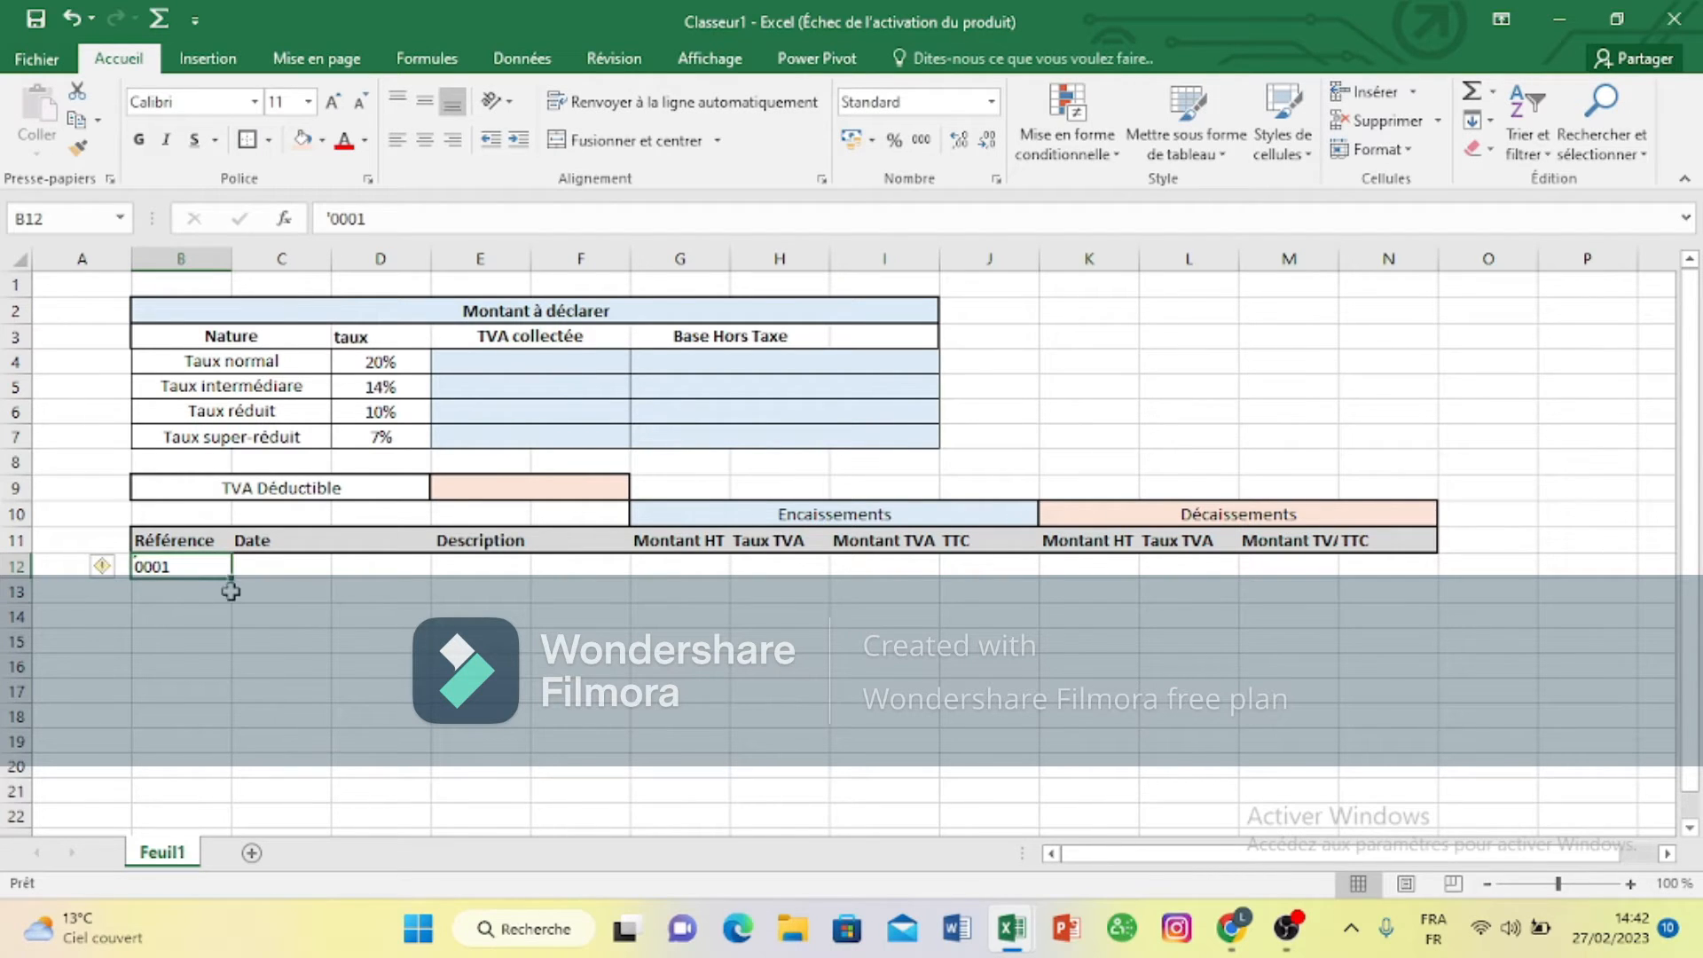
pyautogui.moveTo(230, 577); pyautogui.dragTo(219, 612)
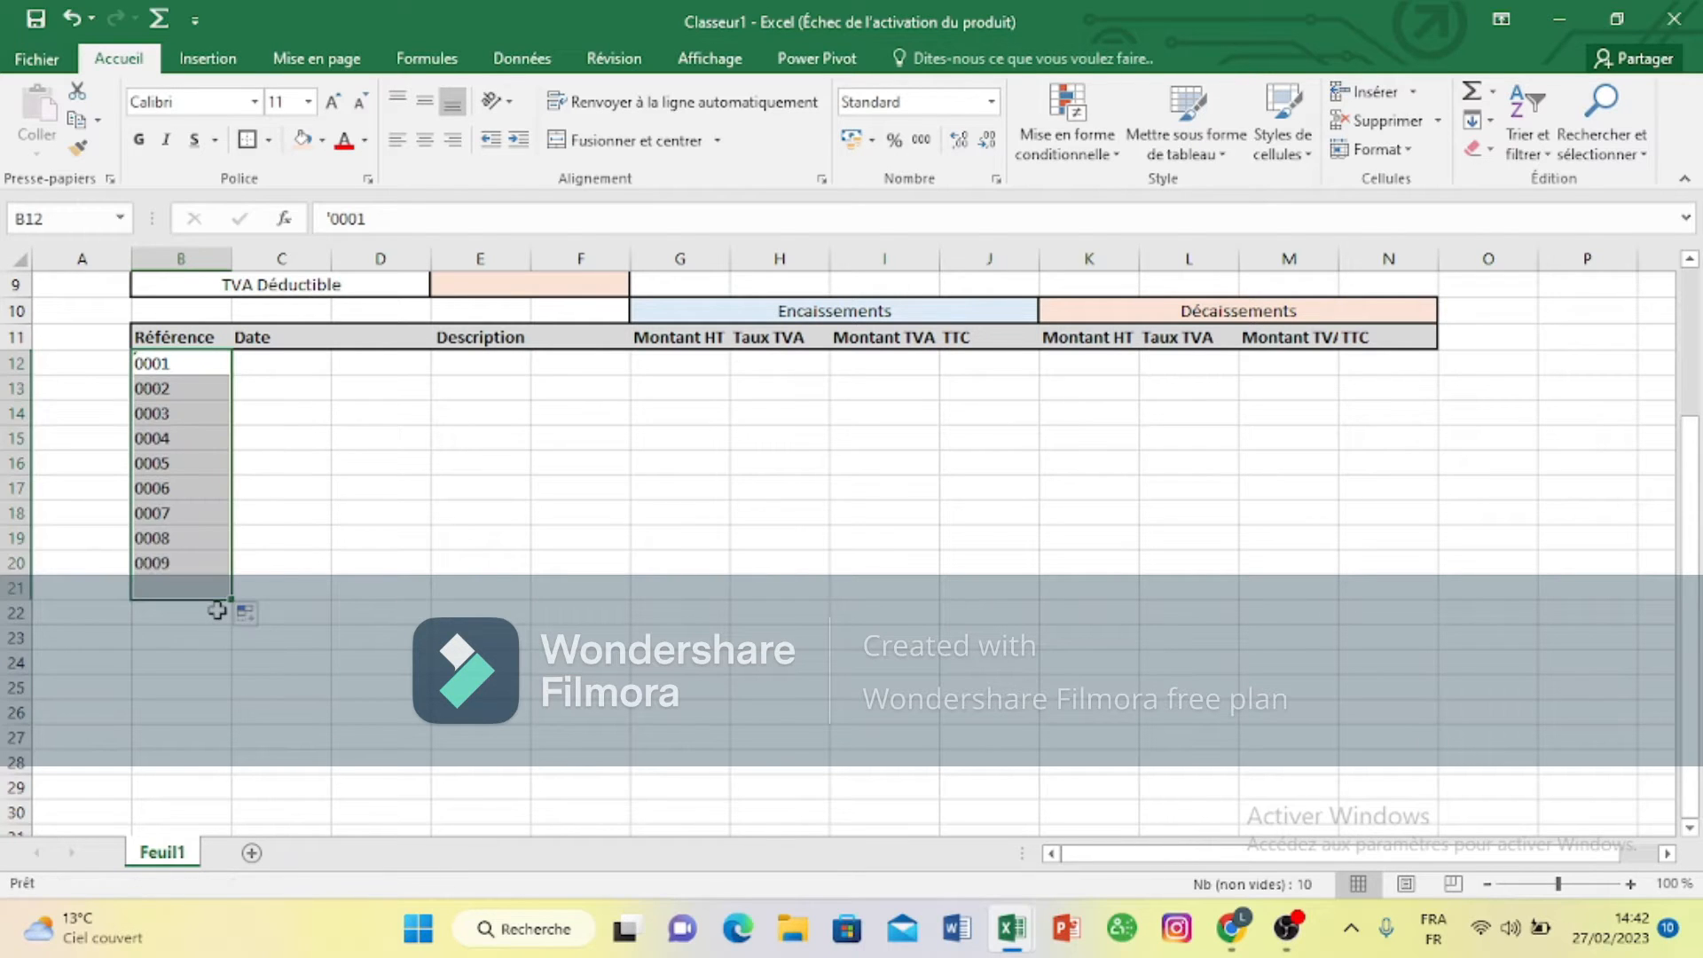
pyautogui.click(402, 599)
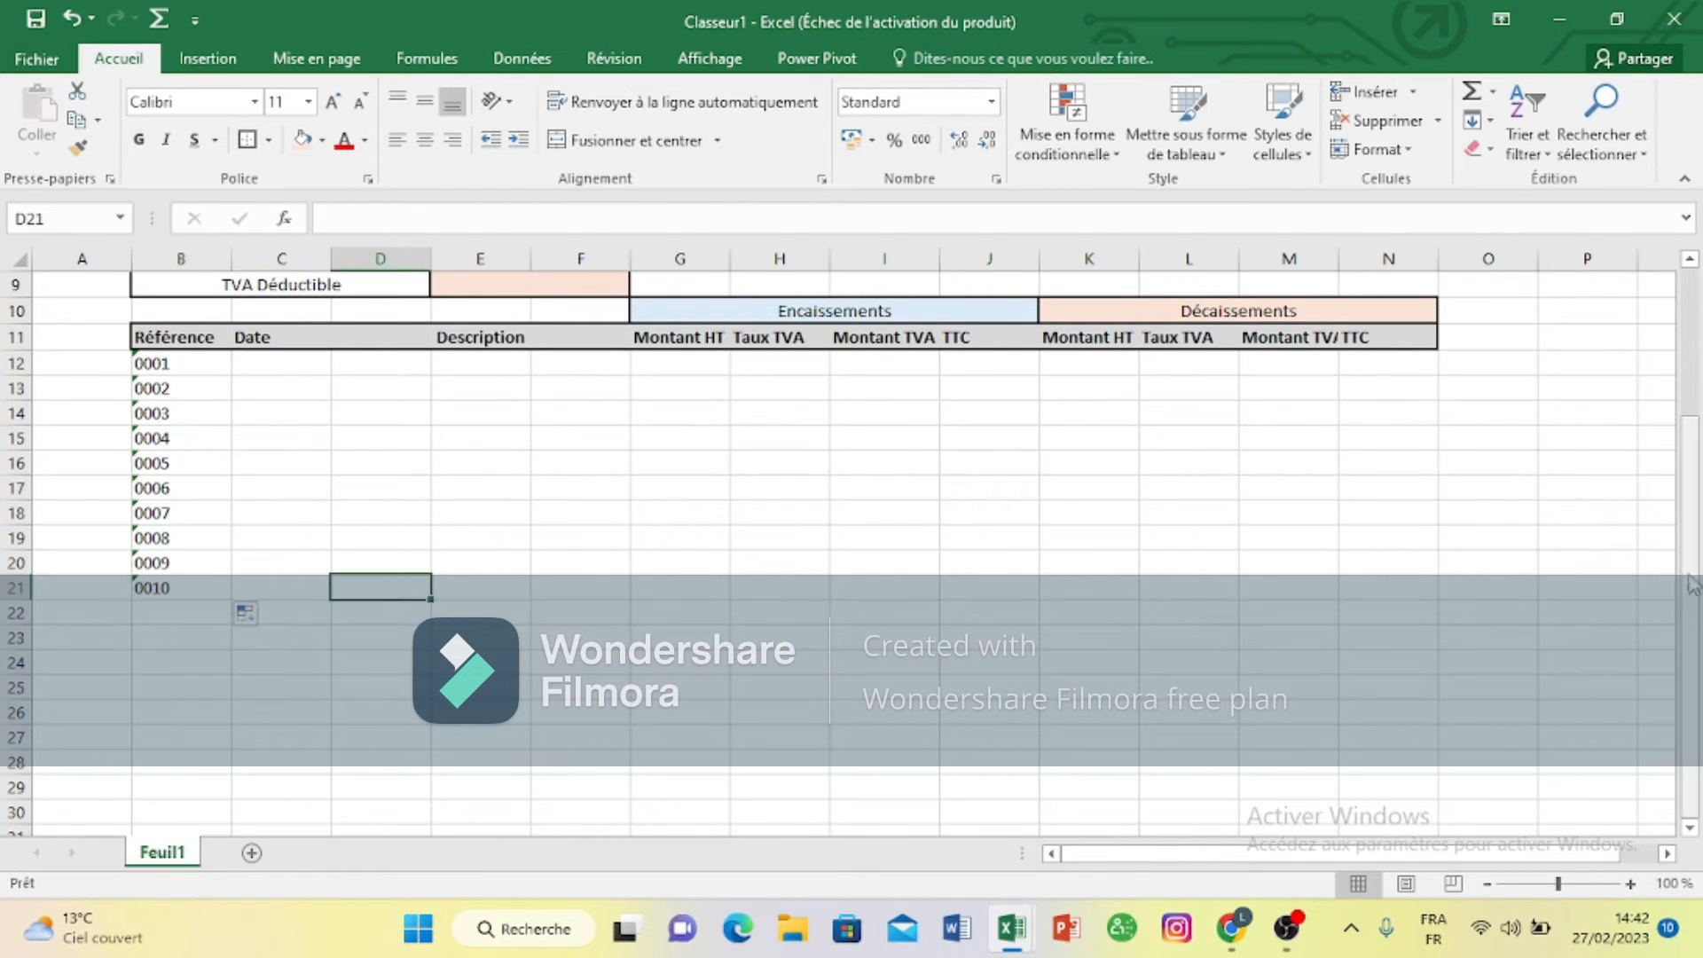
# Step: Apply an outline border around the whole detail table B11:N21
pyautogui.moveTo(1696, 586); pyautogui.dragTo(1697, 493)
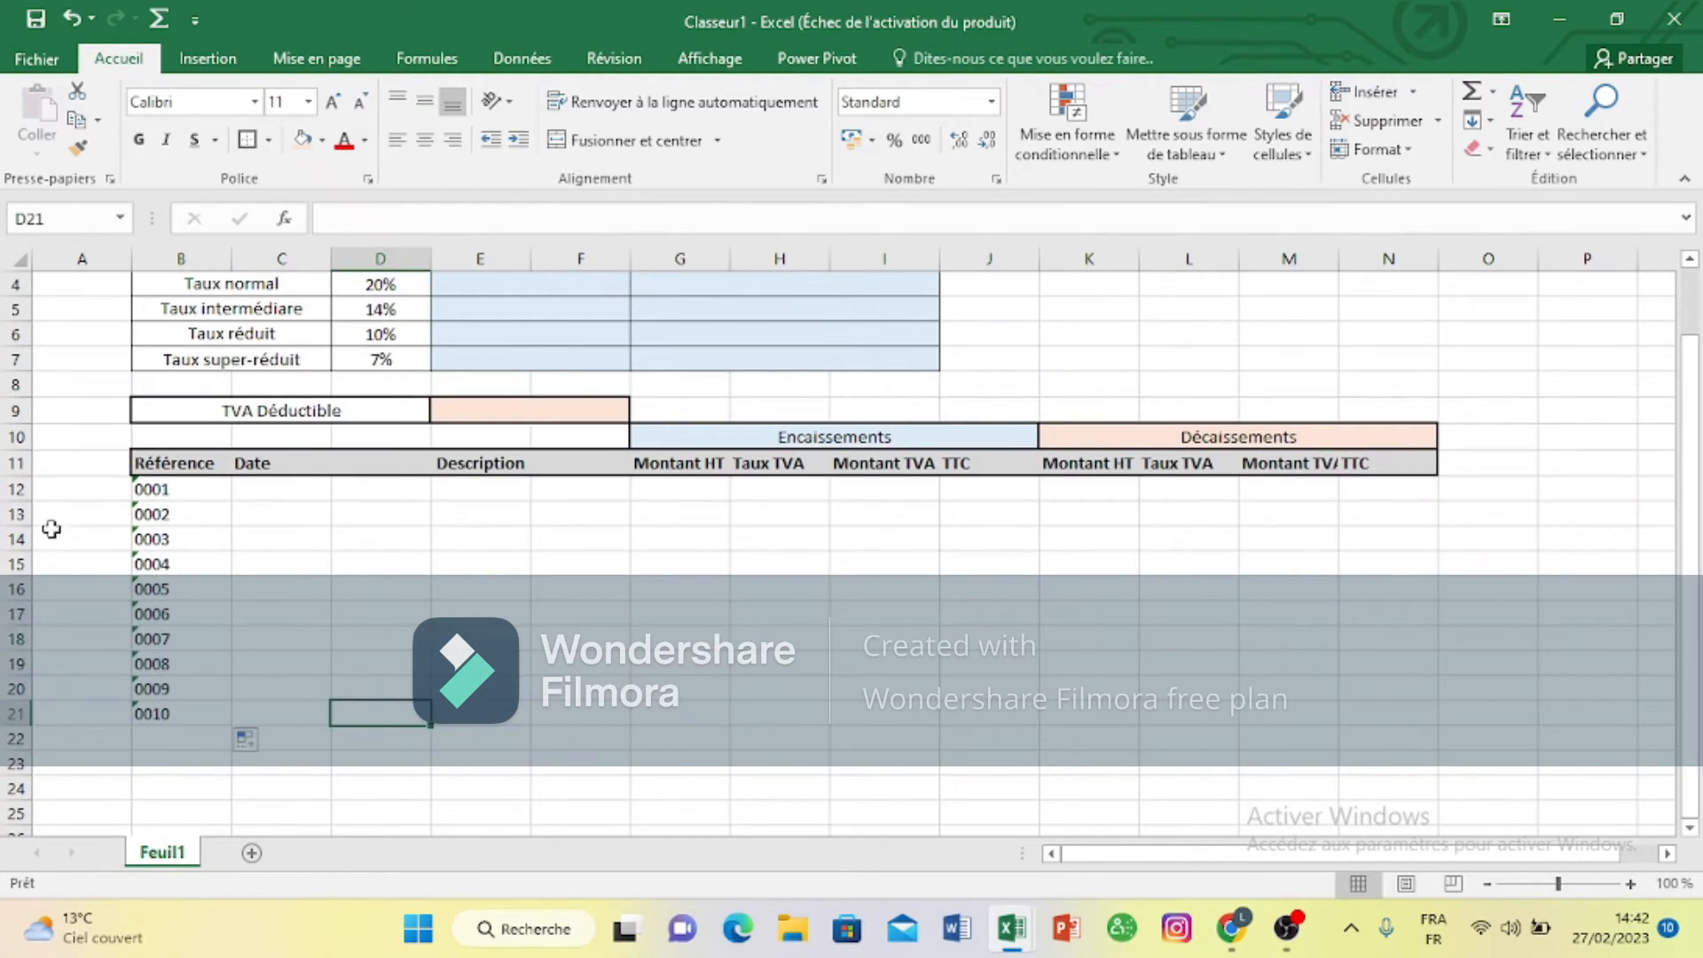
pyautogui.moveTo(167, 462); pyautogui.dragTo(1355, 705)
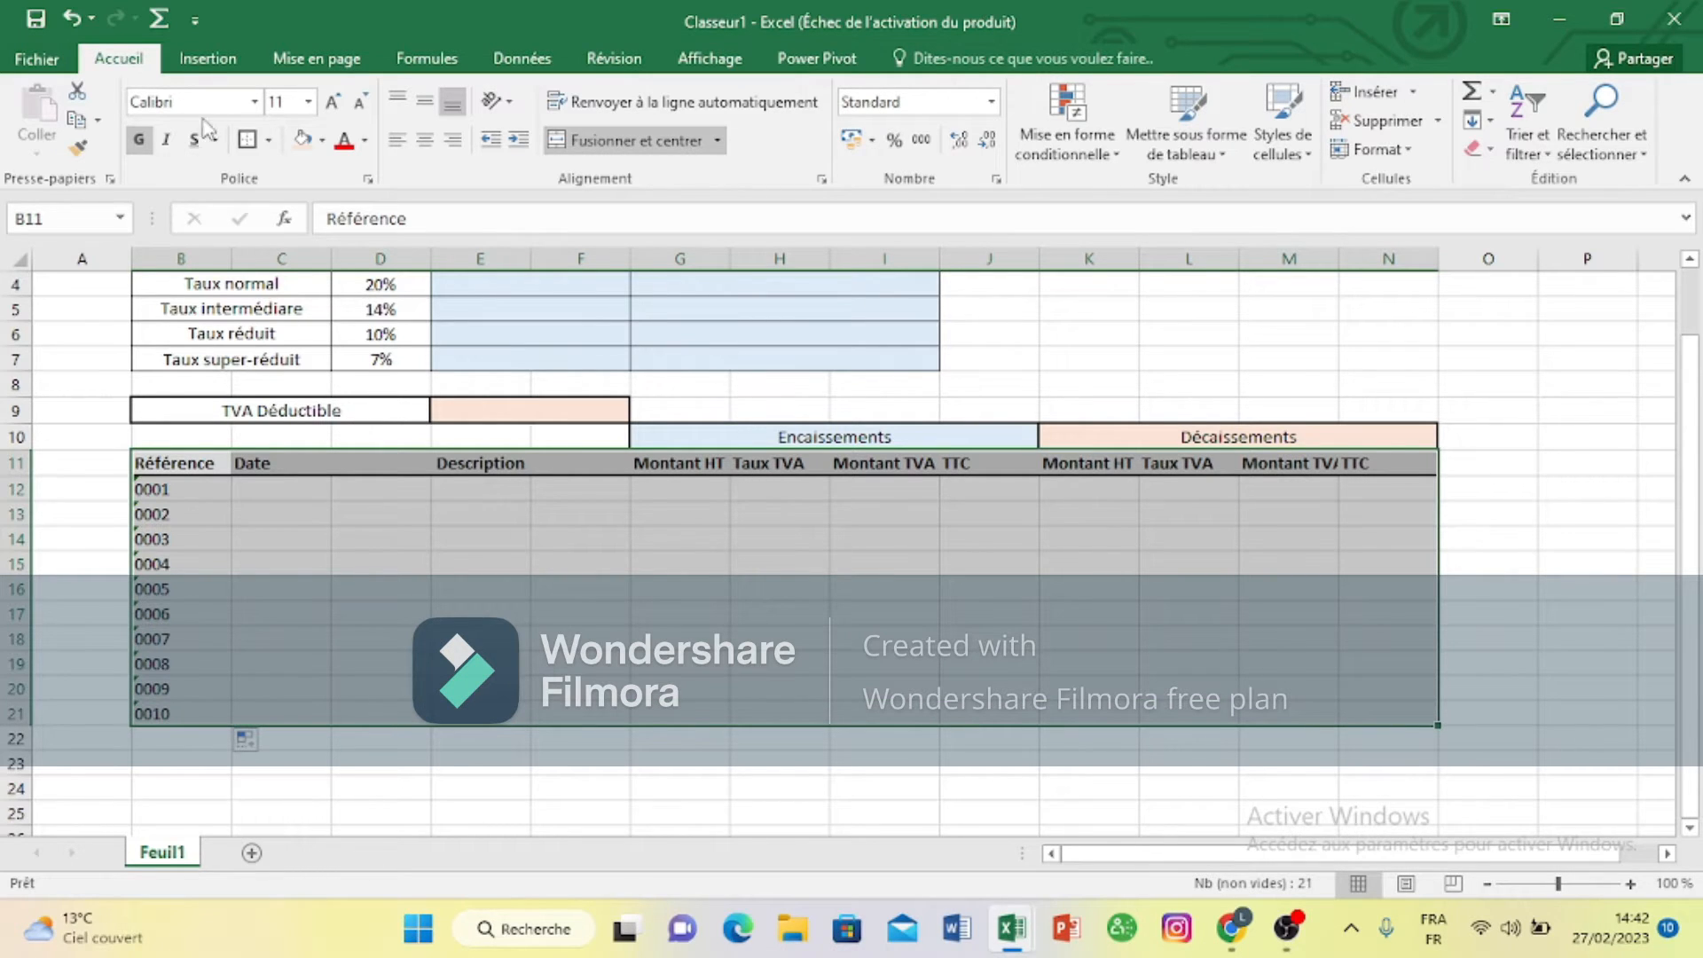
pyautogui.click(247, 139)
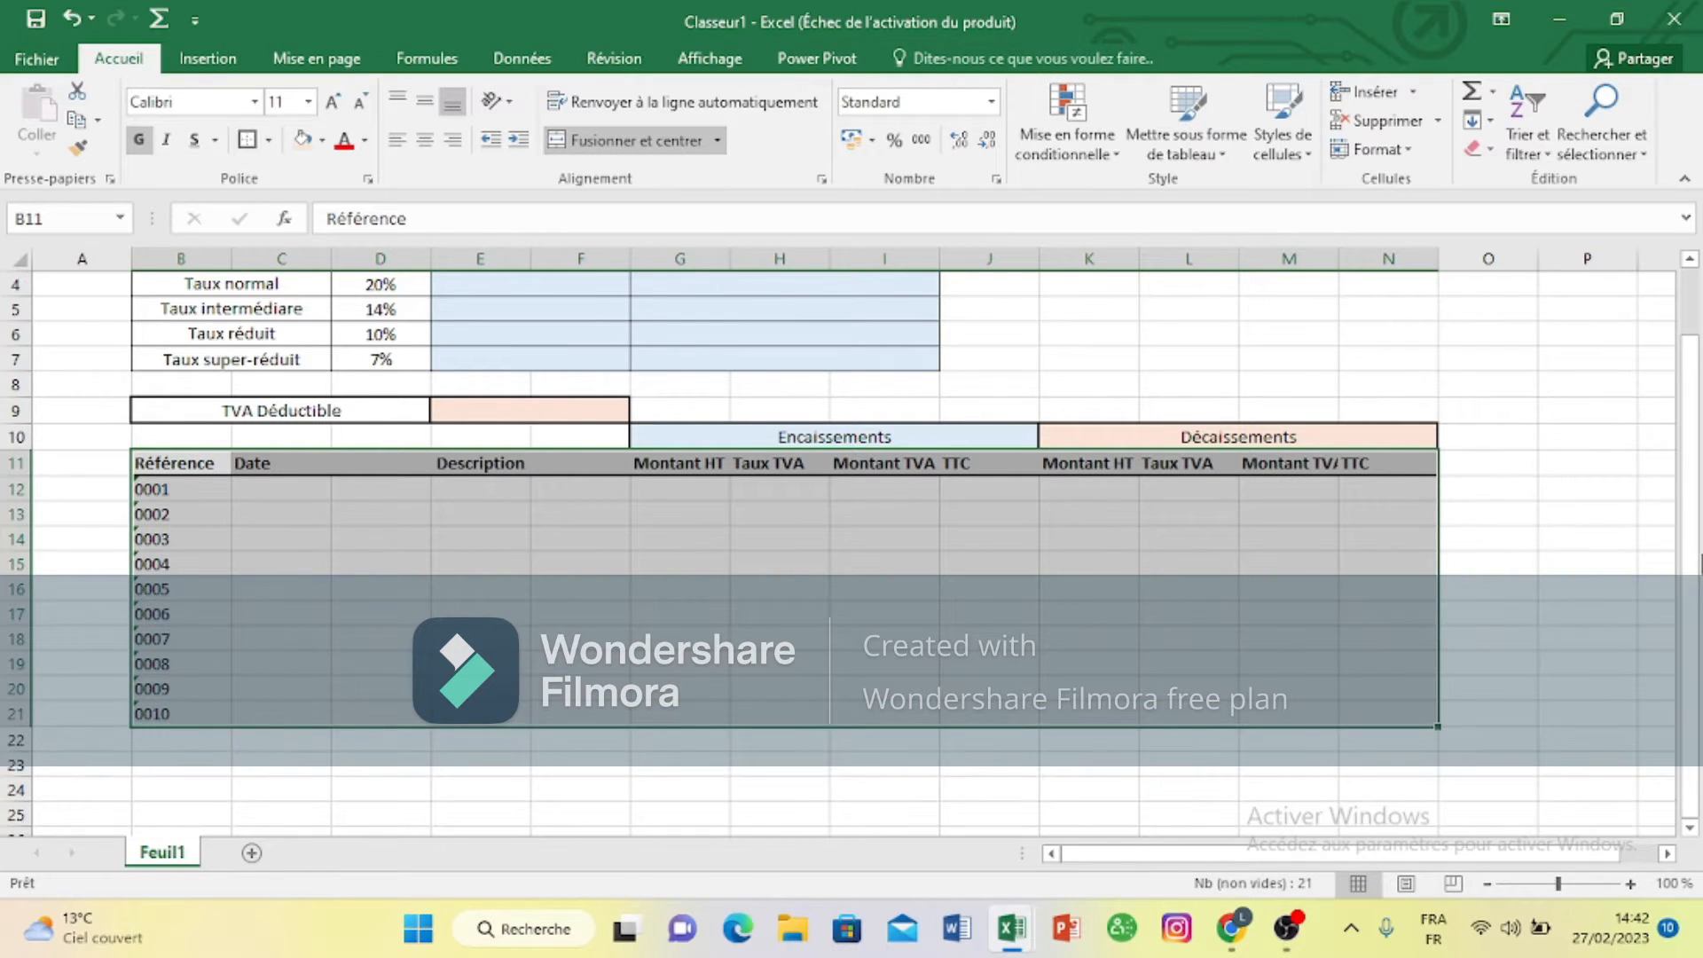
pyautogui.click(1635, 557)
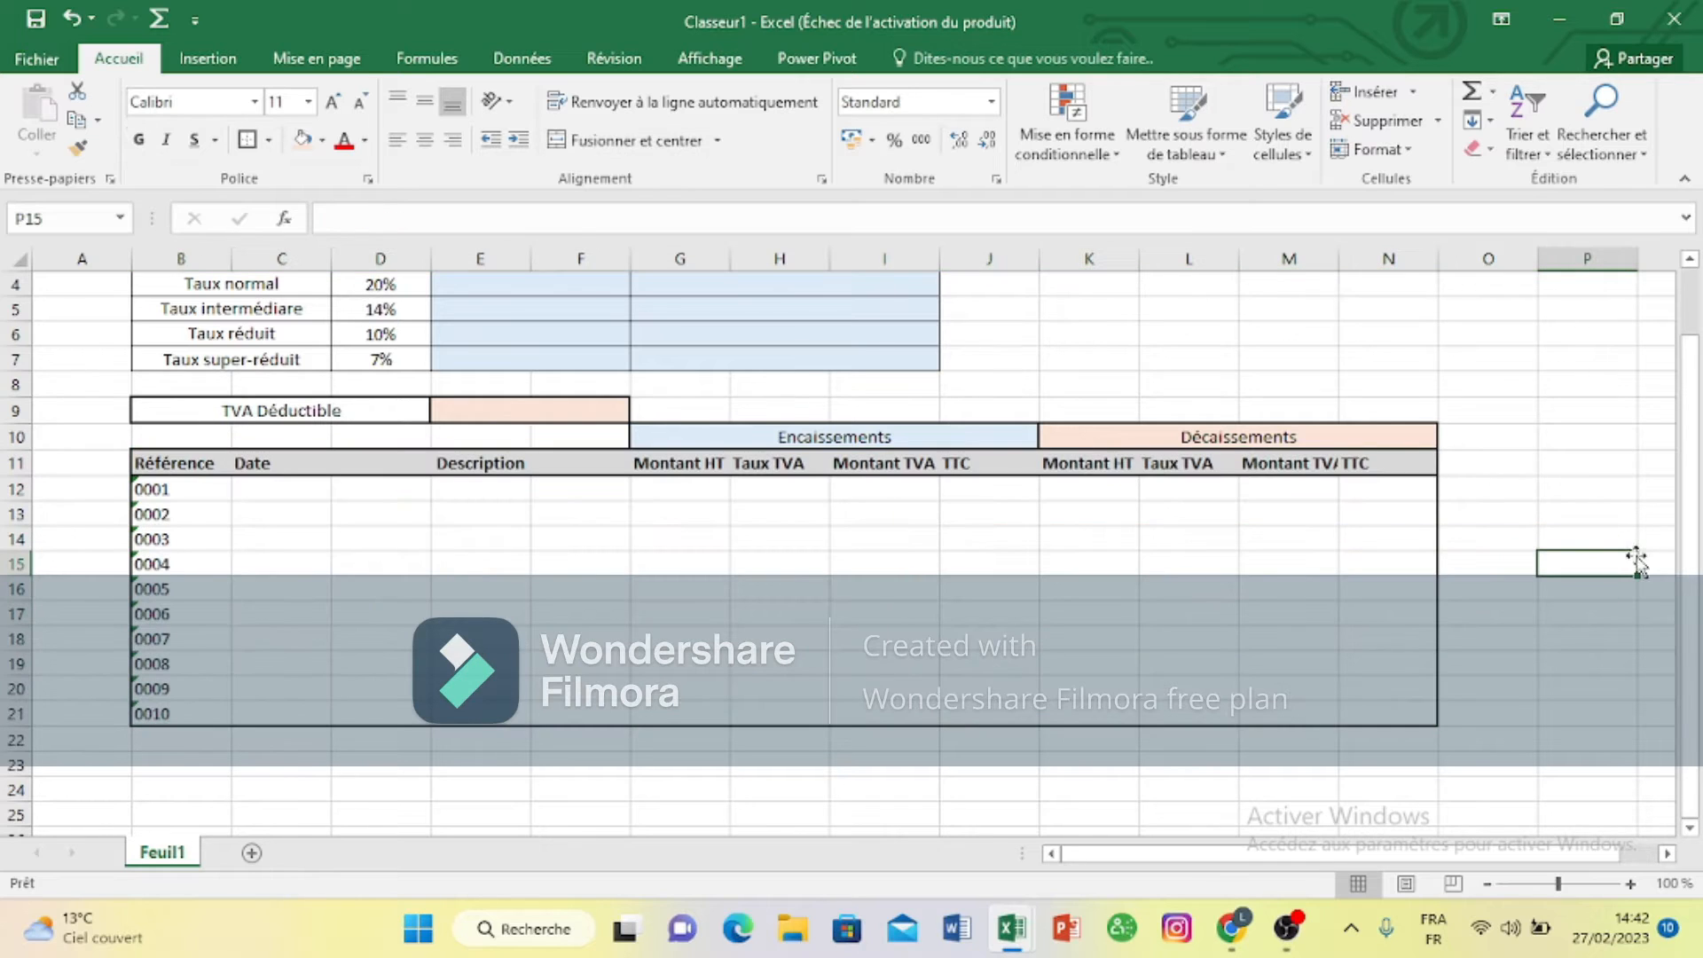
# Step: Merge and center cells B22:F22 below the detail table and enter the label TATAL
pyautogui.moveTo(193, 738); pyautogui.dragTo(610, 748)
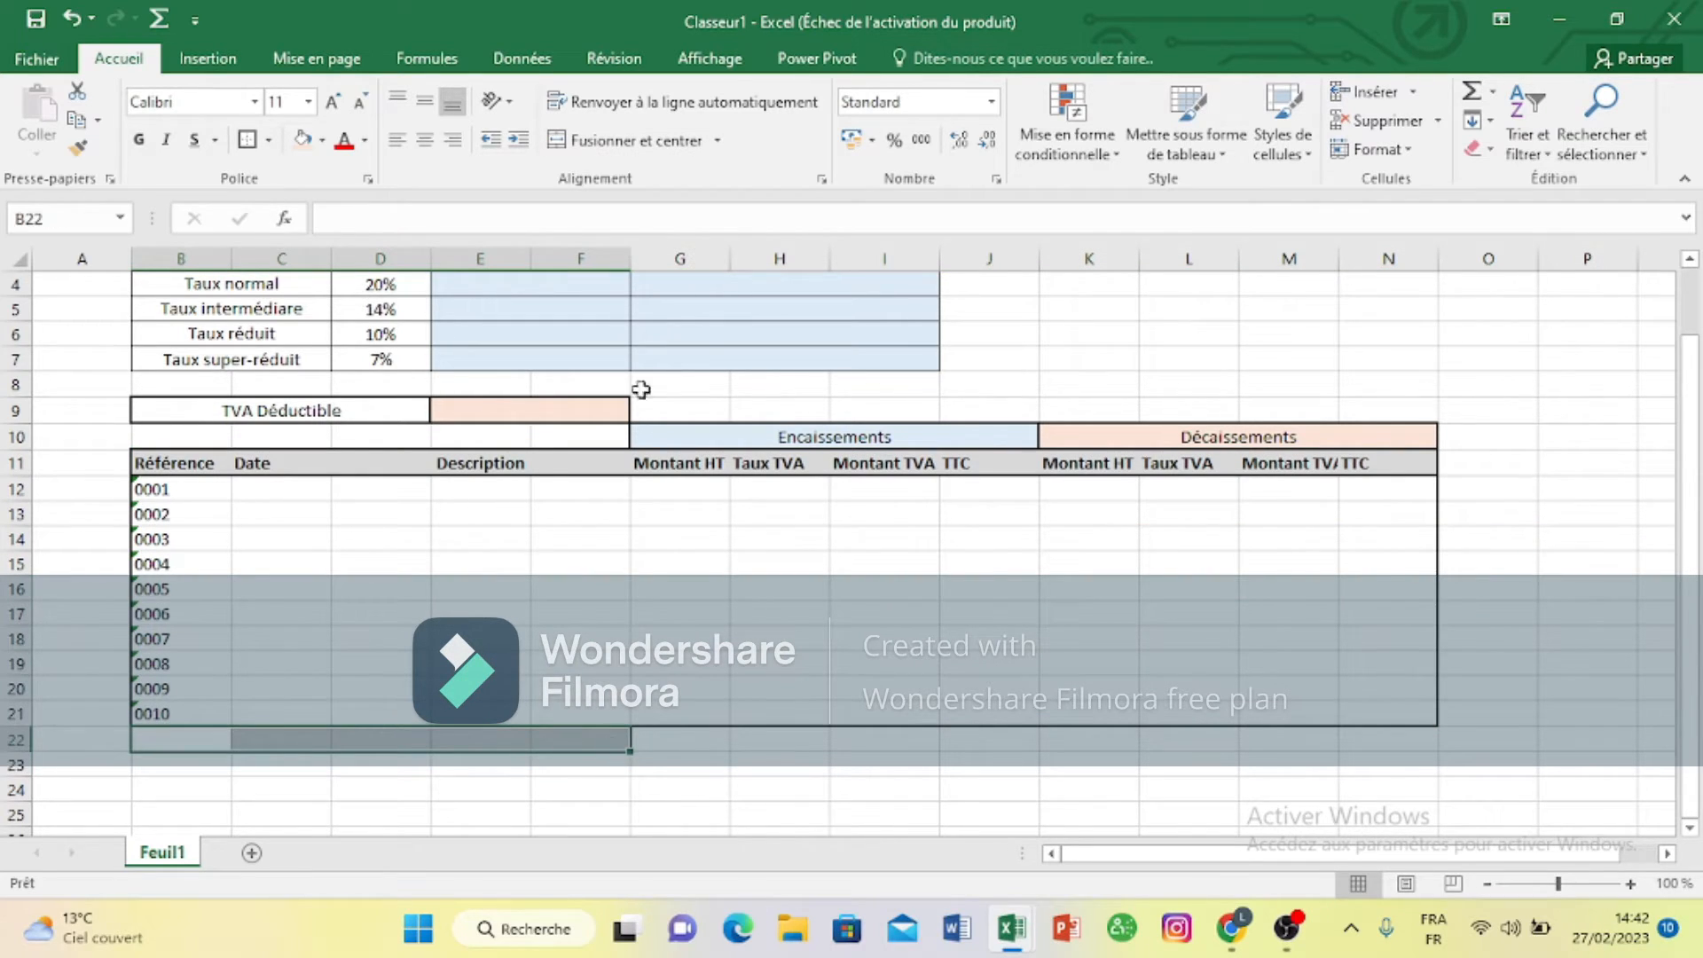
pyautogui.click(634, 140)
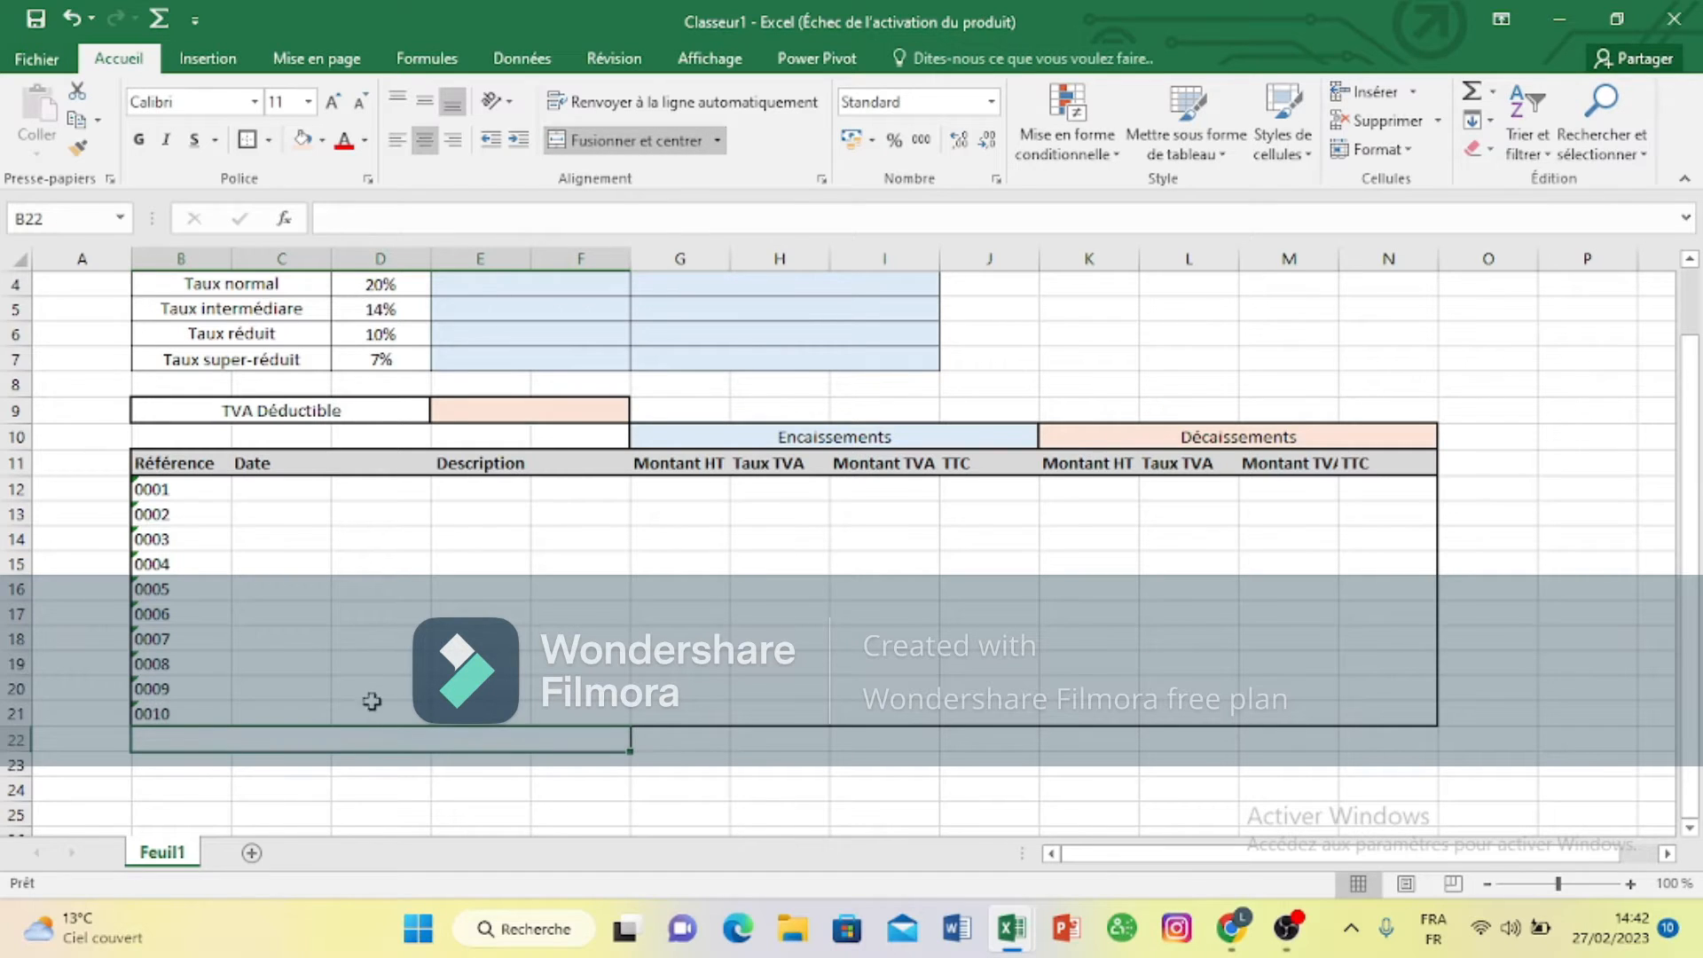
pyautogui.write('TA')
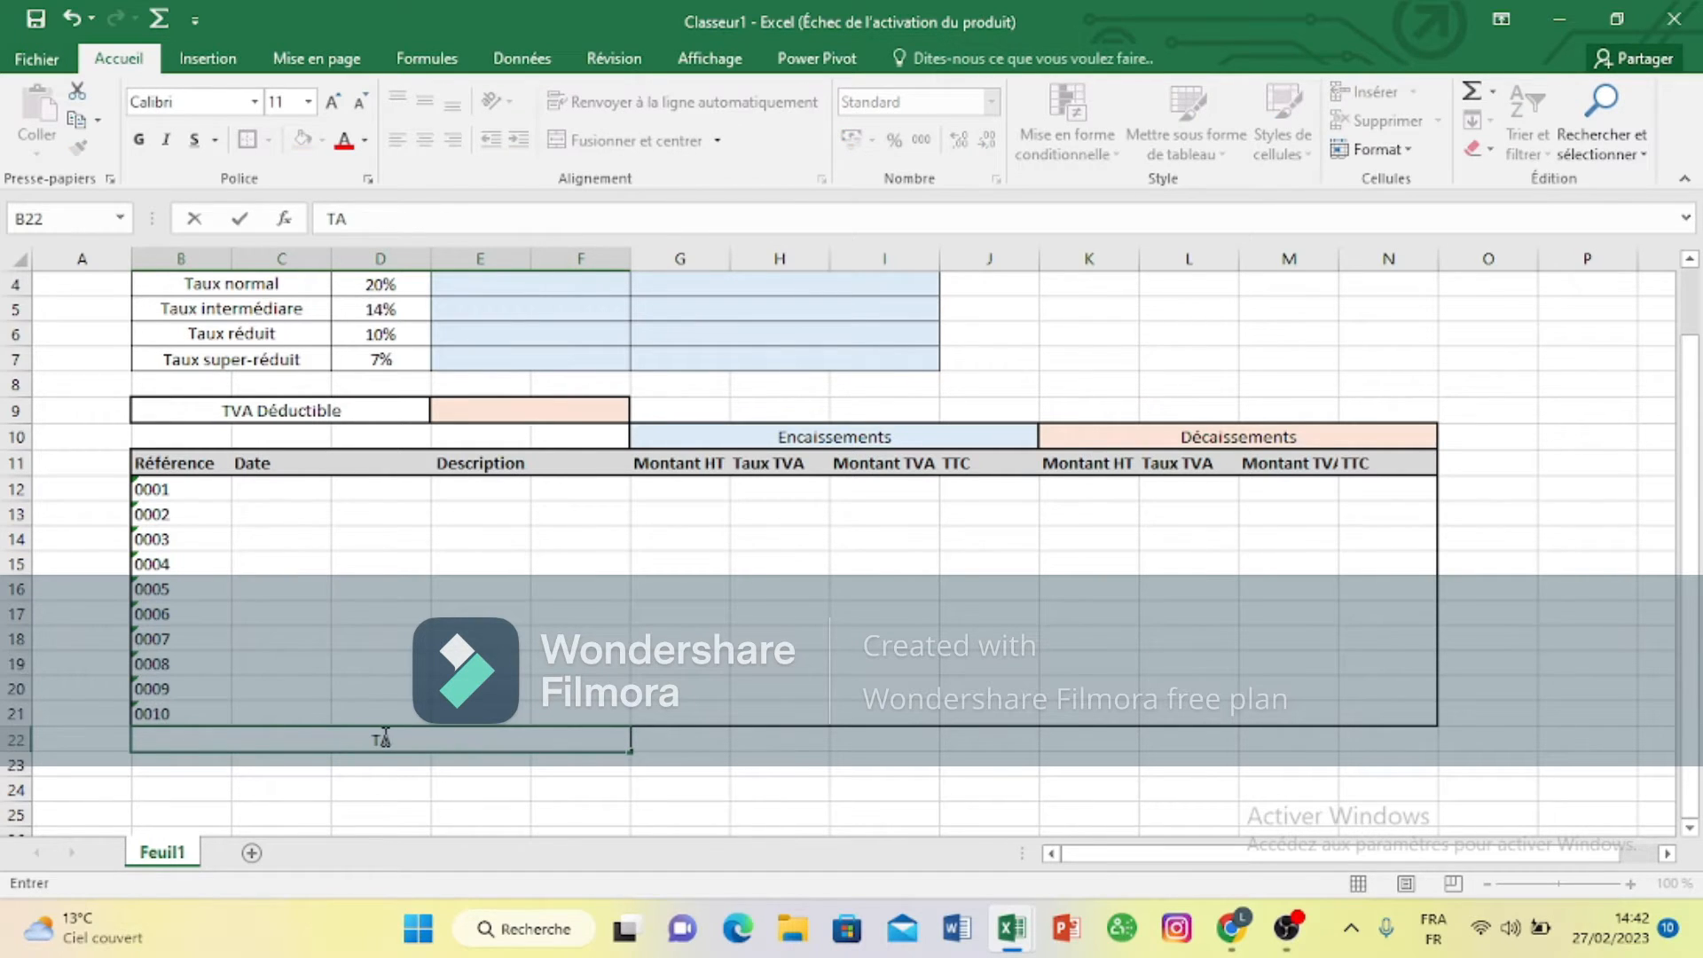
pyautogui.write('TAL')
pyautogui.click(644, 744)
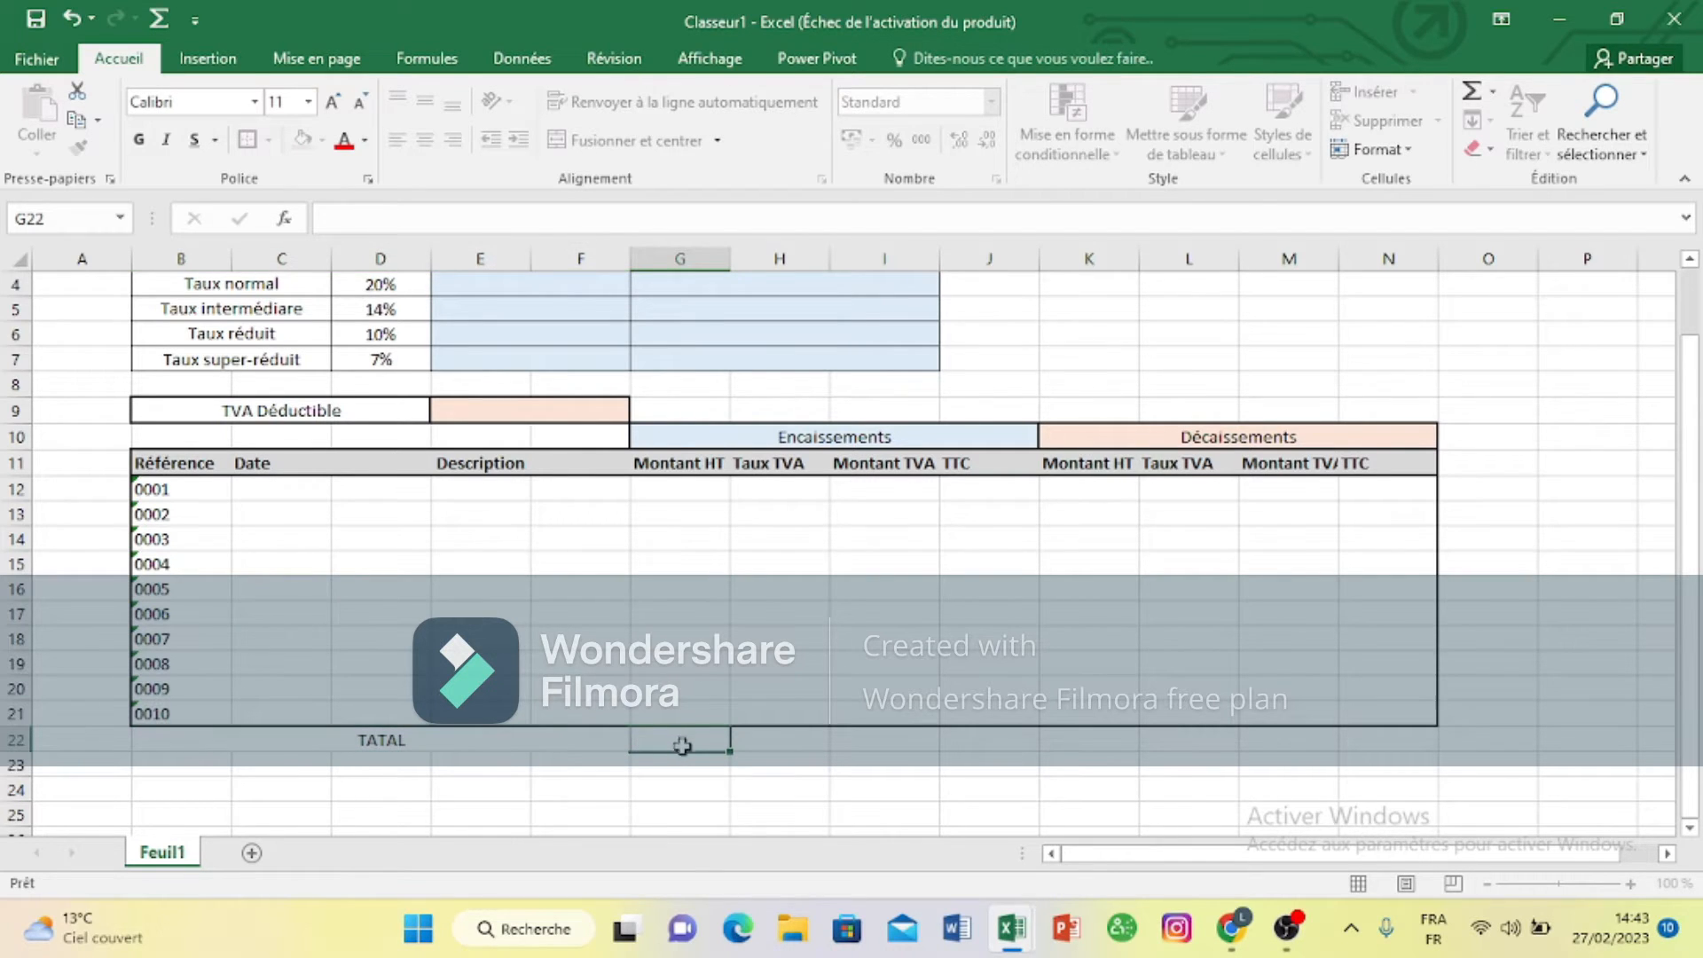
pyautogui.moveTo(681, 745); pyautogui.dragTo(611, 738)
pyautogui.click(749, 772)
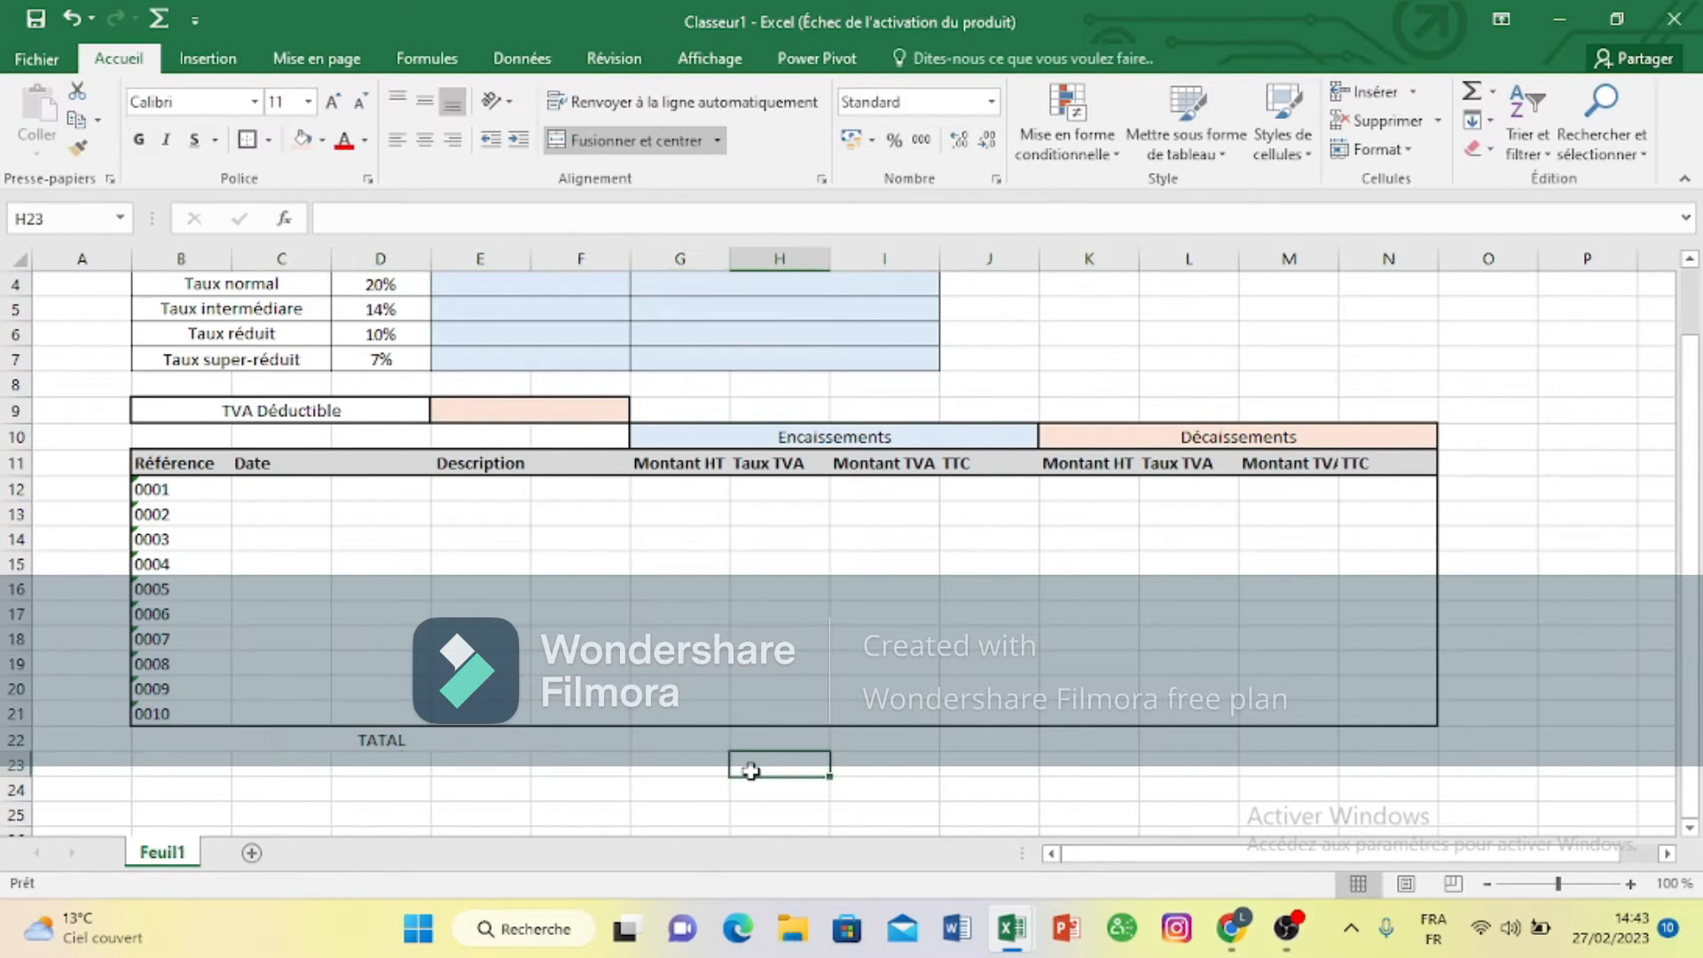
# Step: Apply a thick outside border to the TATAL label cell and to the total row range G22:N22
pyautogui.click(540, 740)
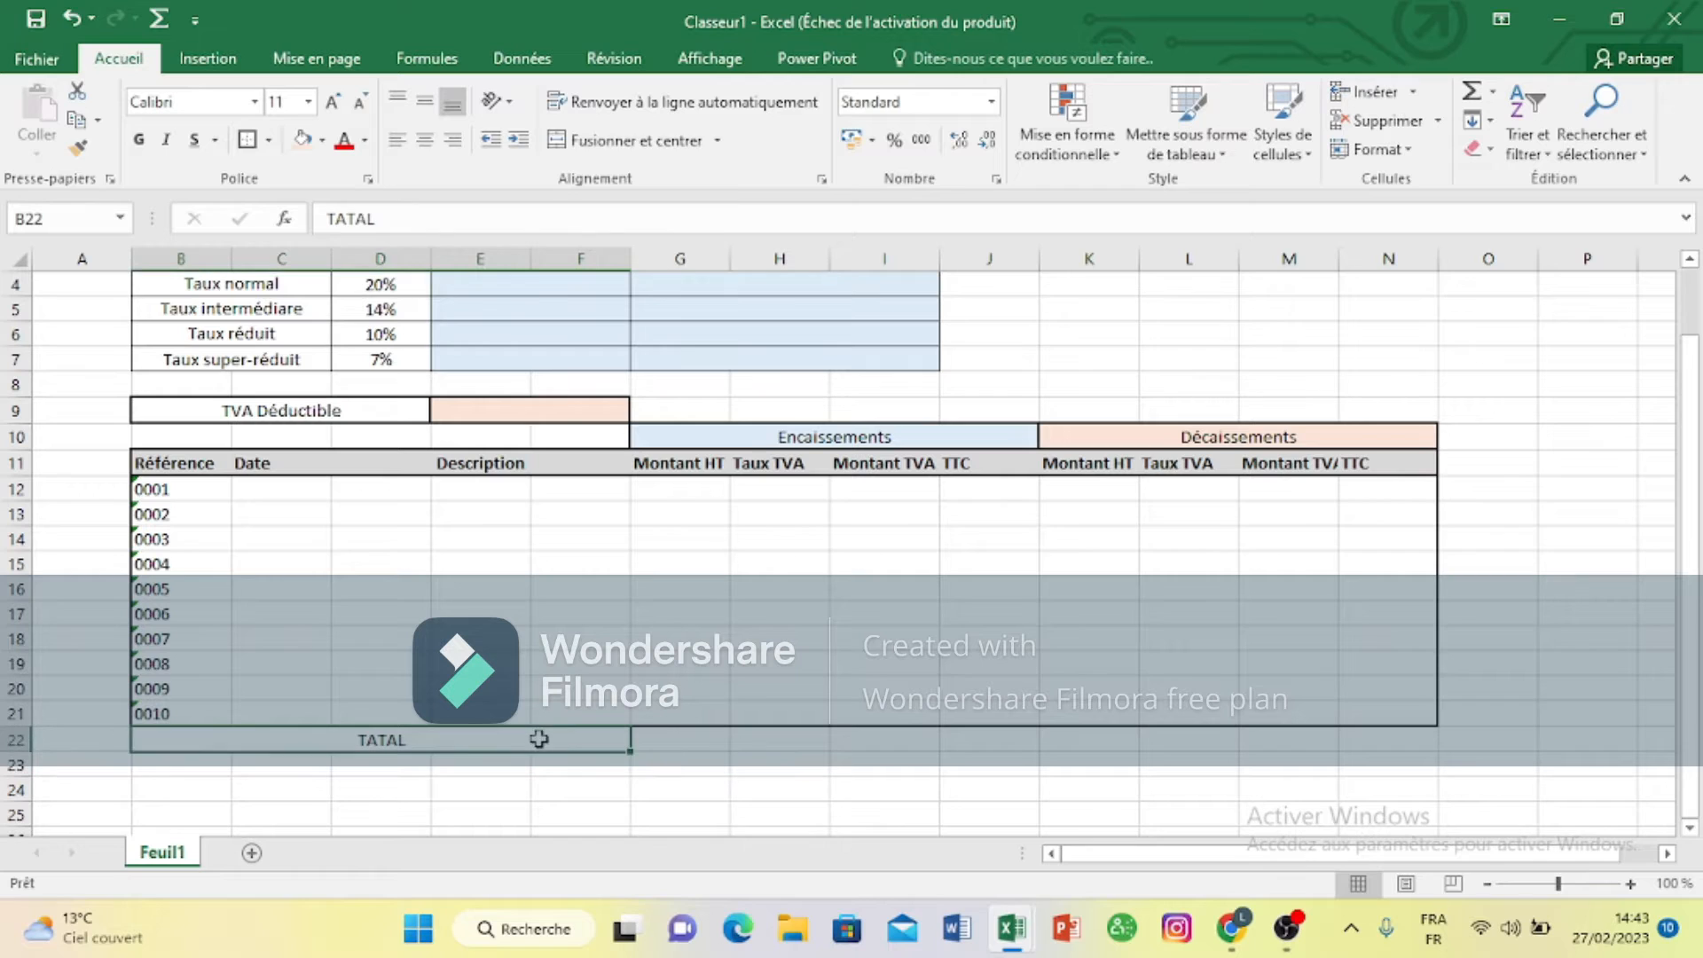
pyautogui.click(249, 134)
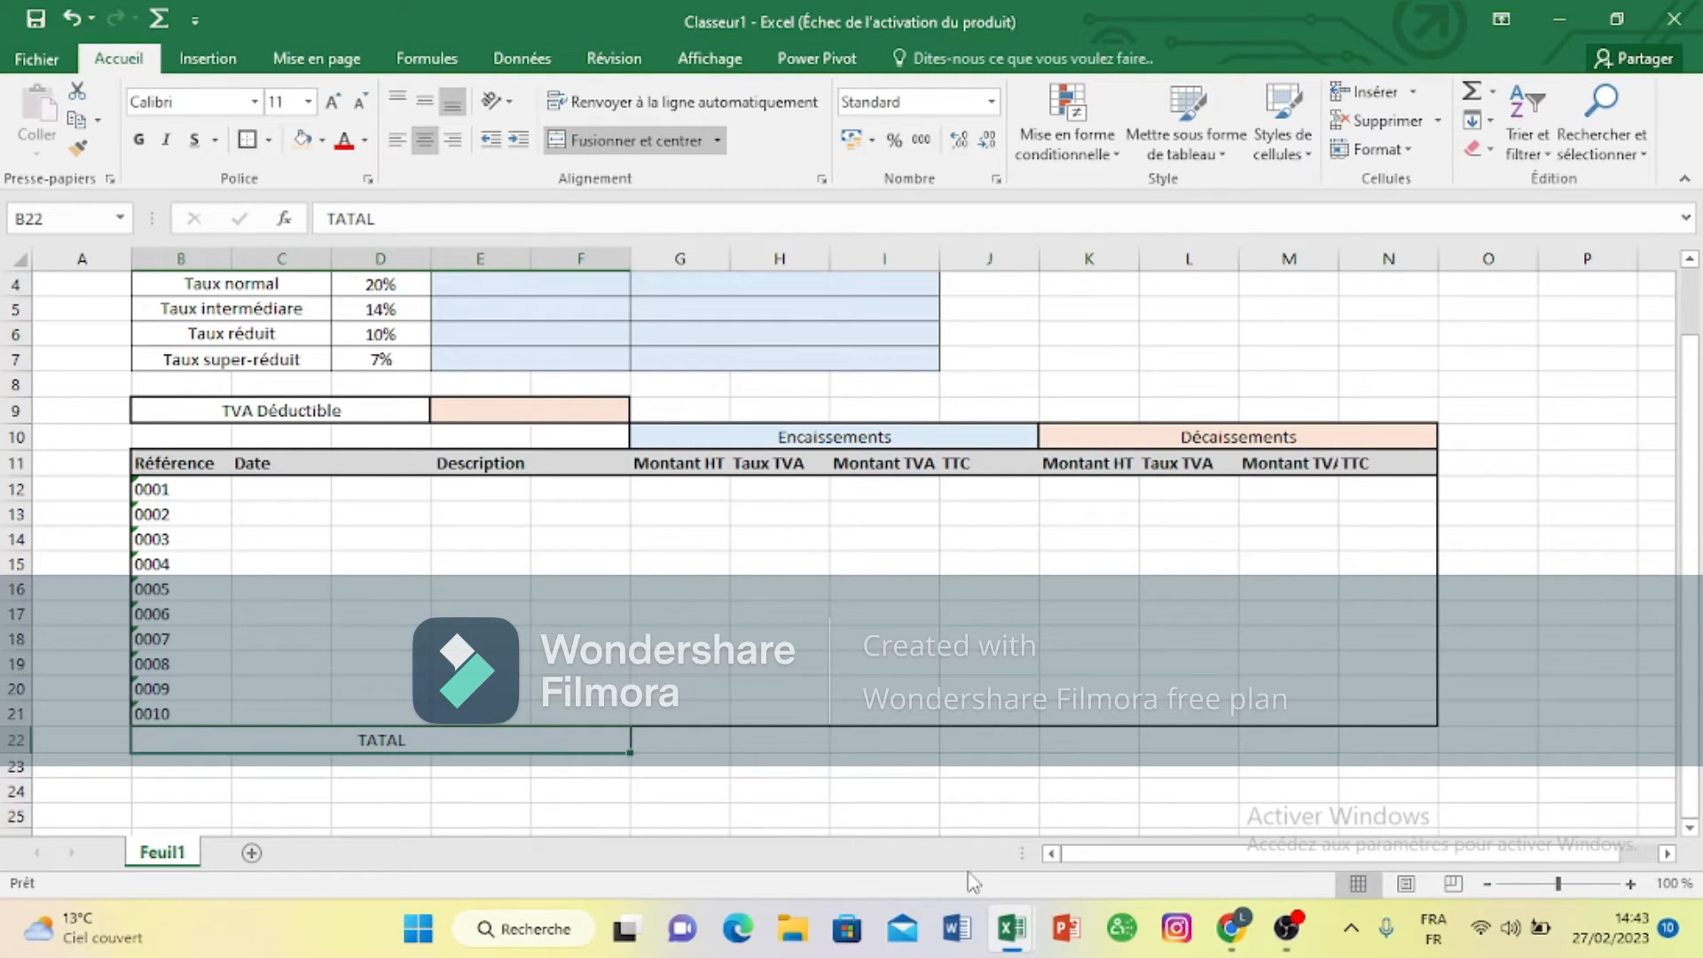
pyautogui.click(838, 809)
pyautogui.moveTo(660, 738); pyautogui.dragTo(1401, 740)
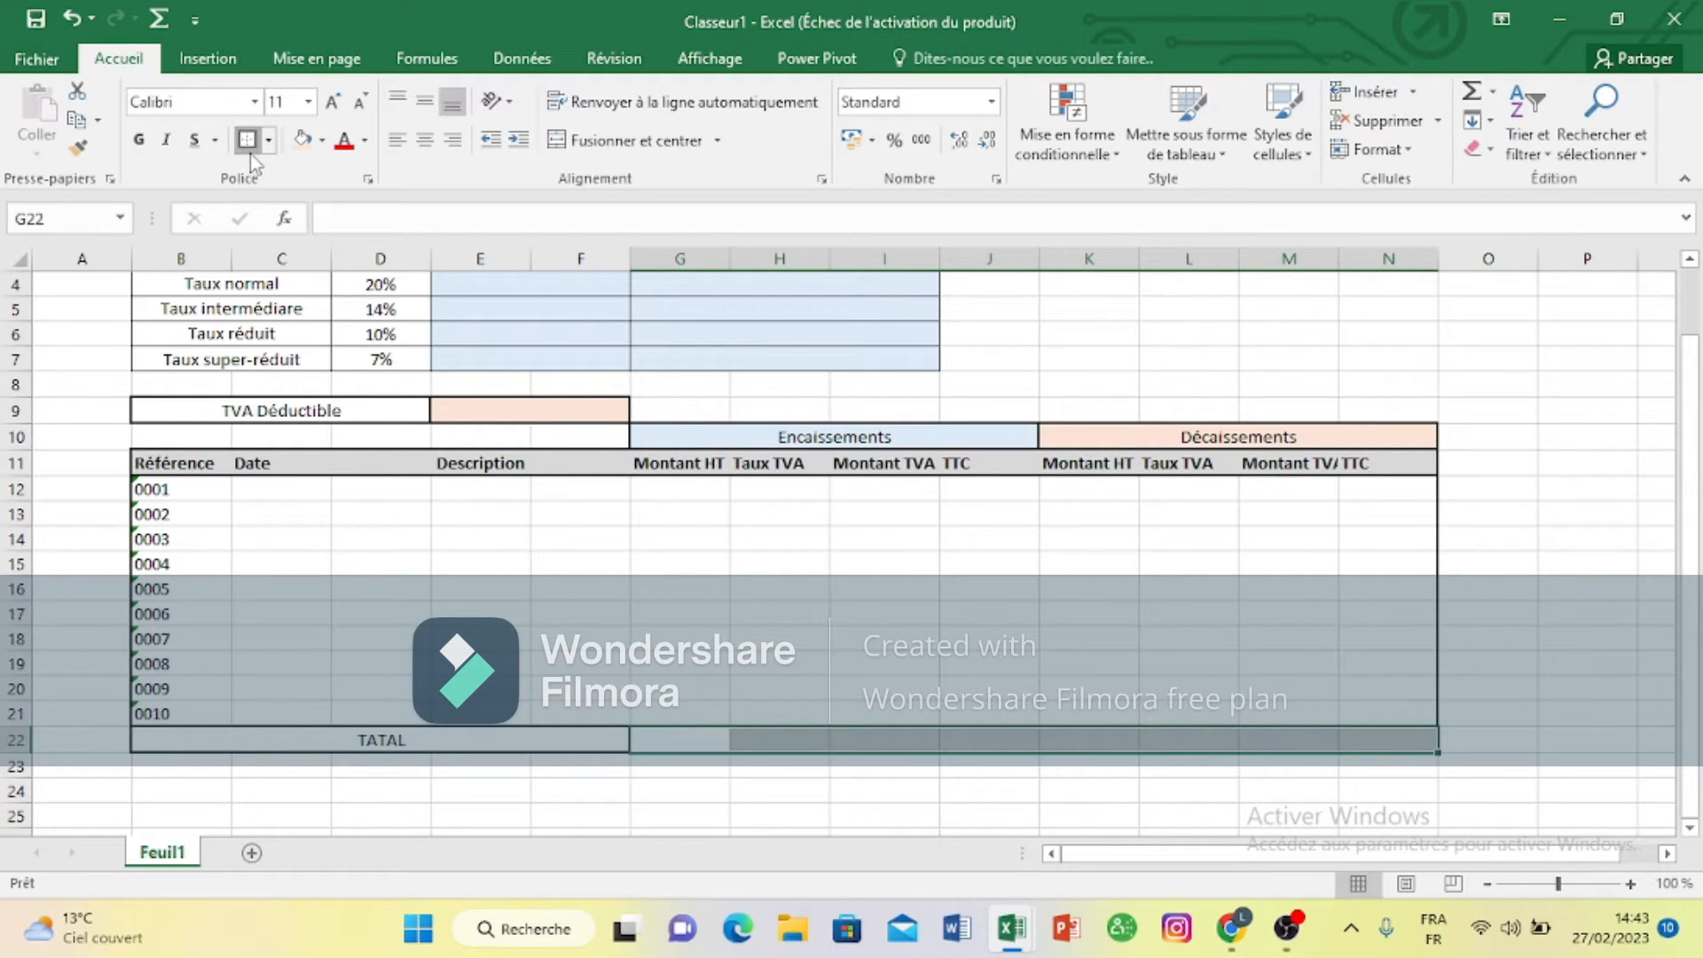
pyautogui.click(1516, 440)
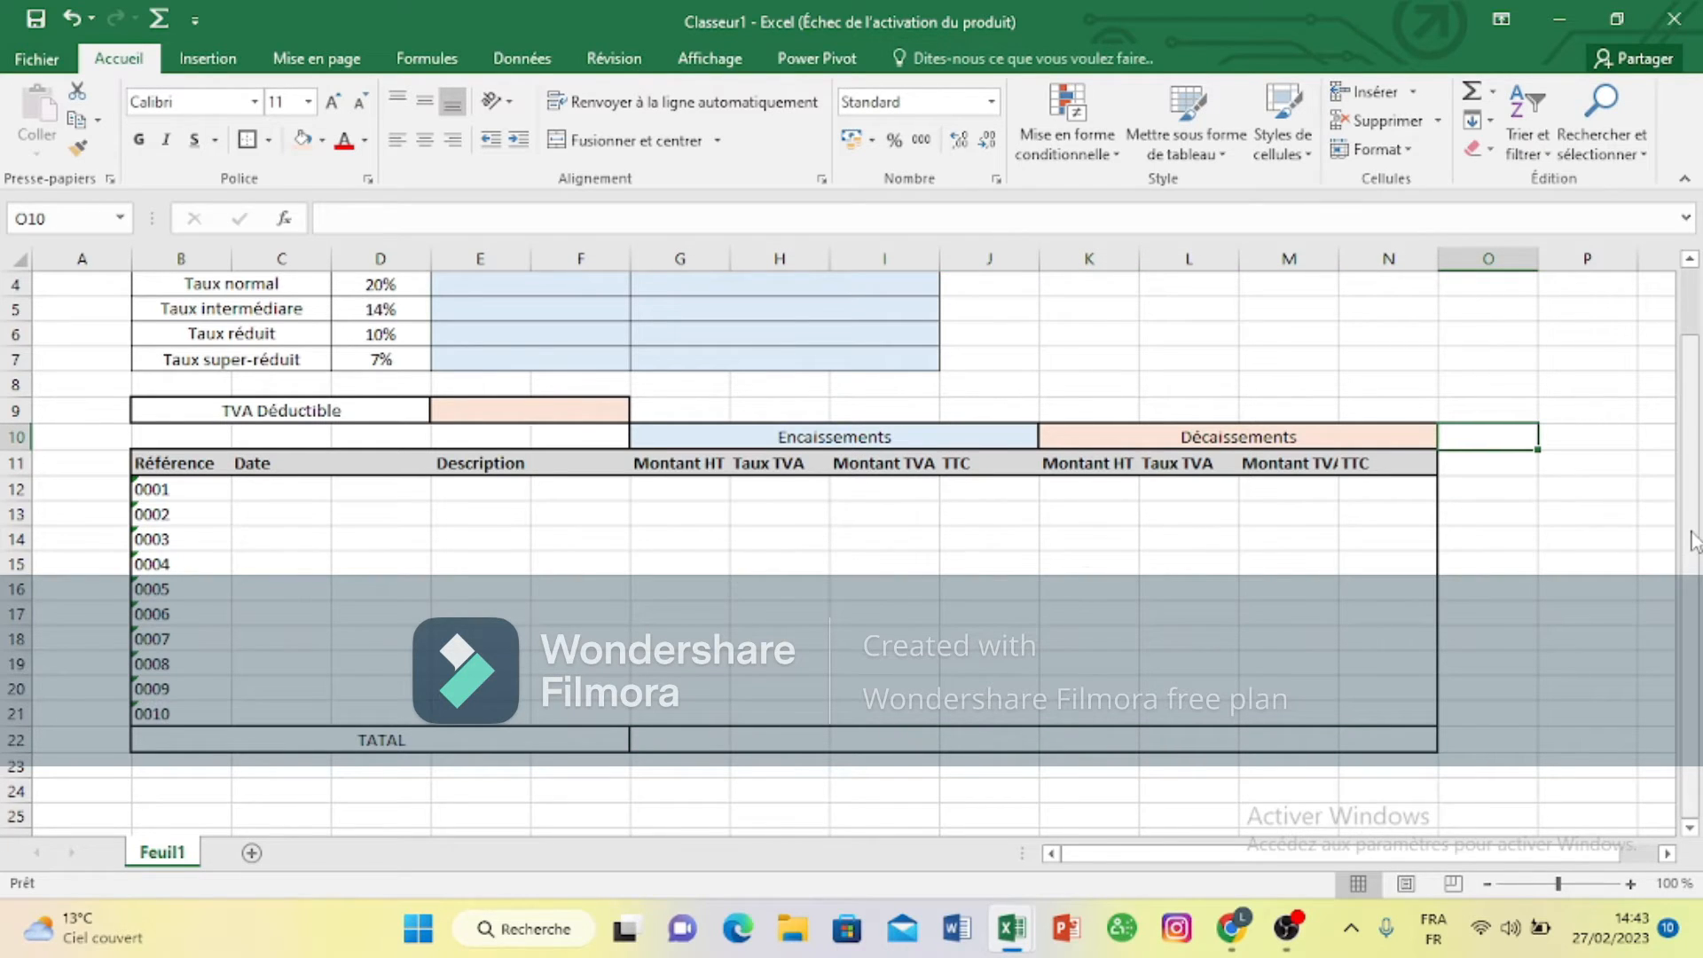
# Step: Apply a thick outside border around the amounts area G12:N21
pyautogui.moveTo(688, 487); pyautogui.dragTo(1400, 710)
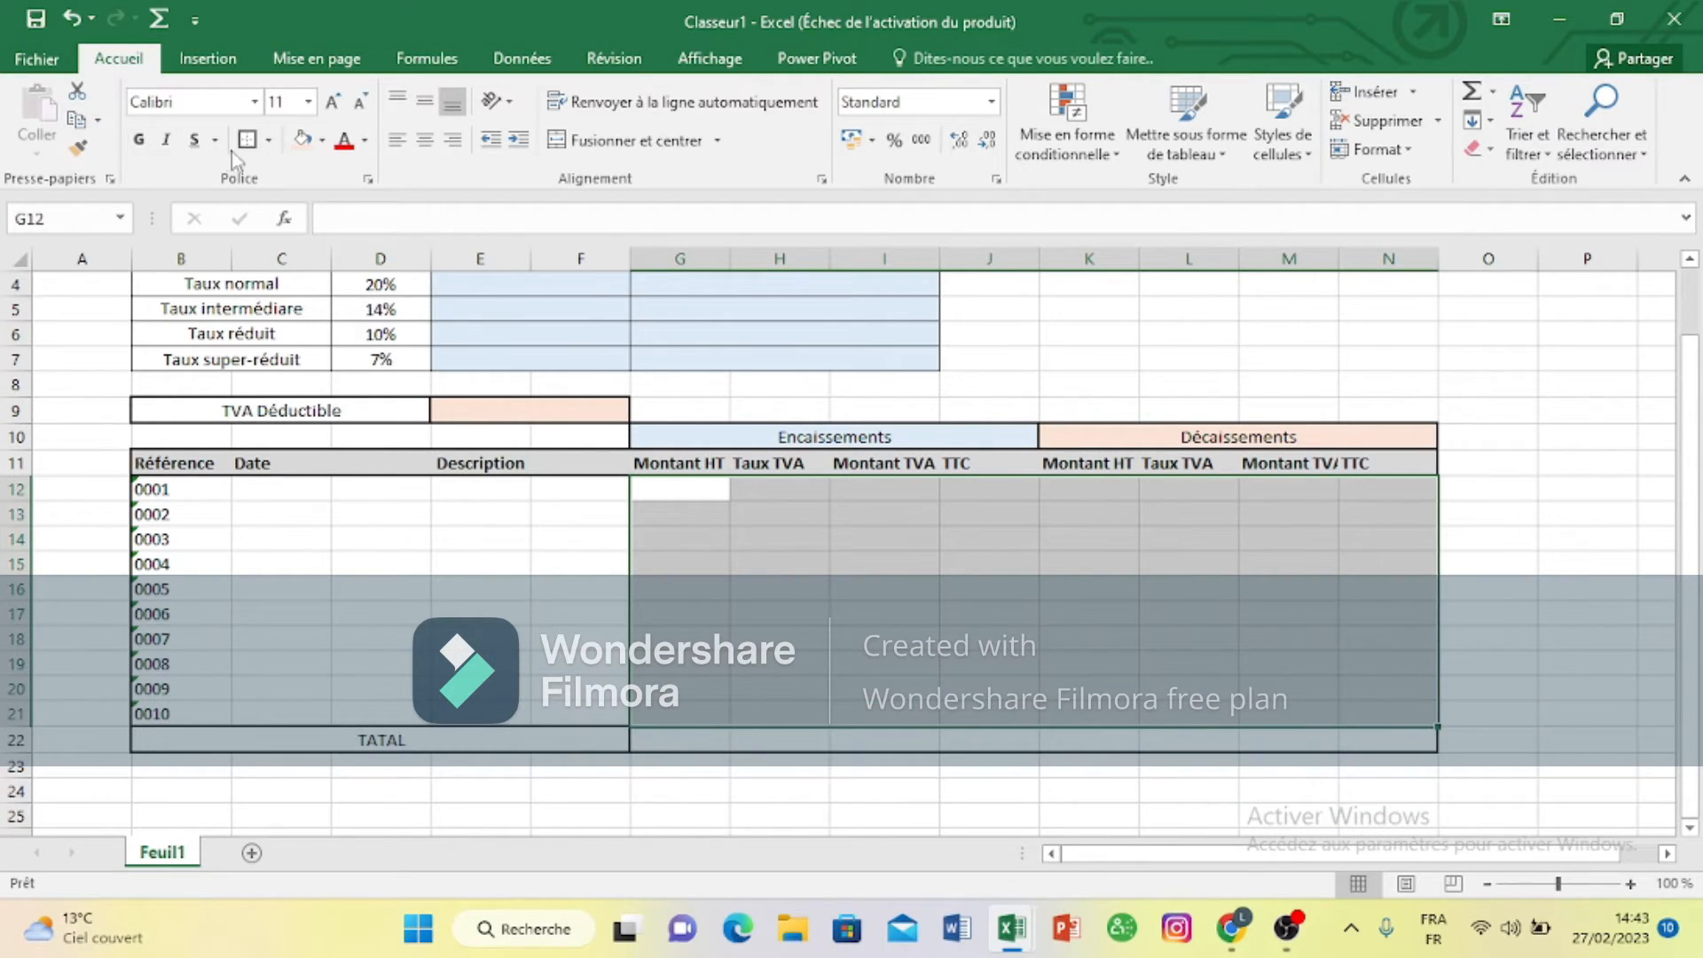
pyautogui.click(1270, 287)
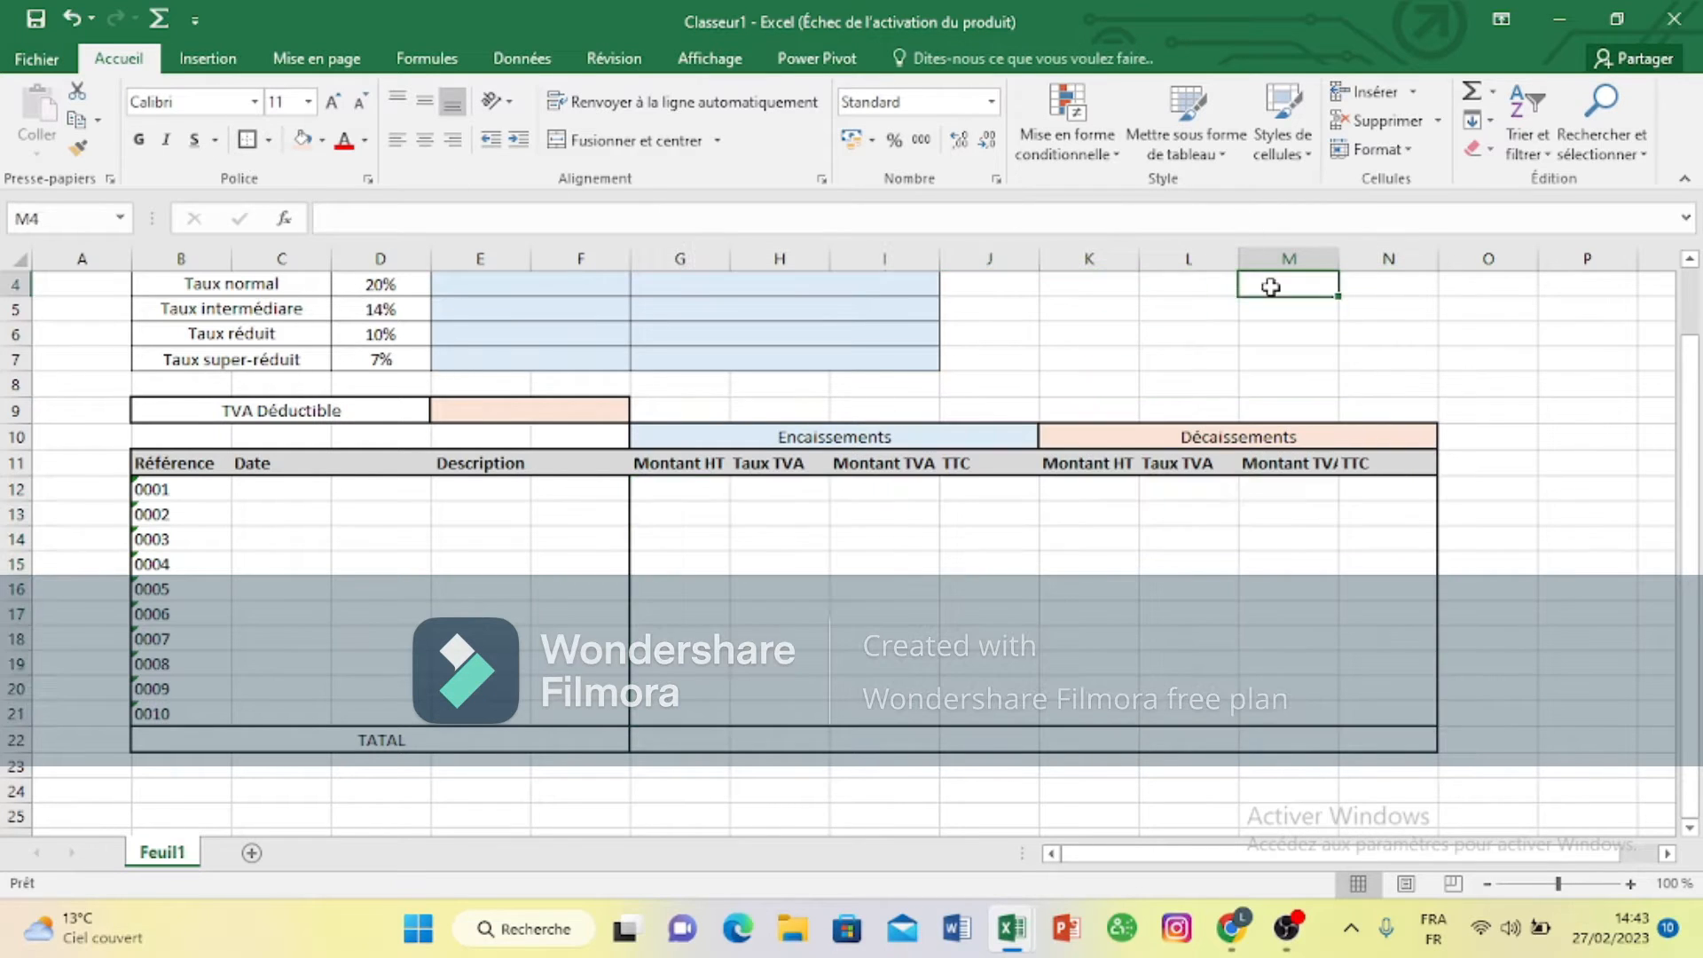
pyautogui.click(1544, 483)
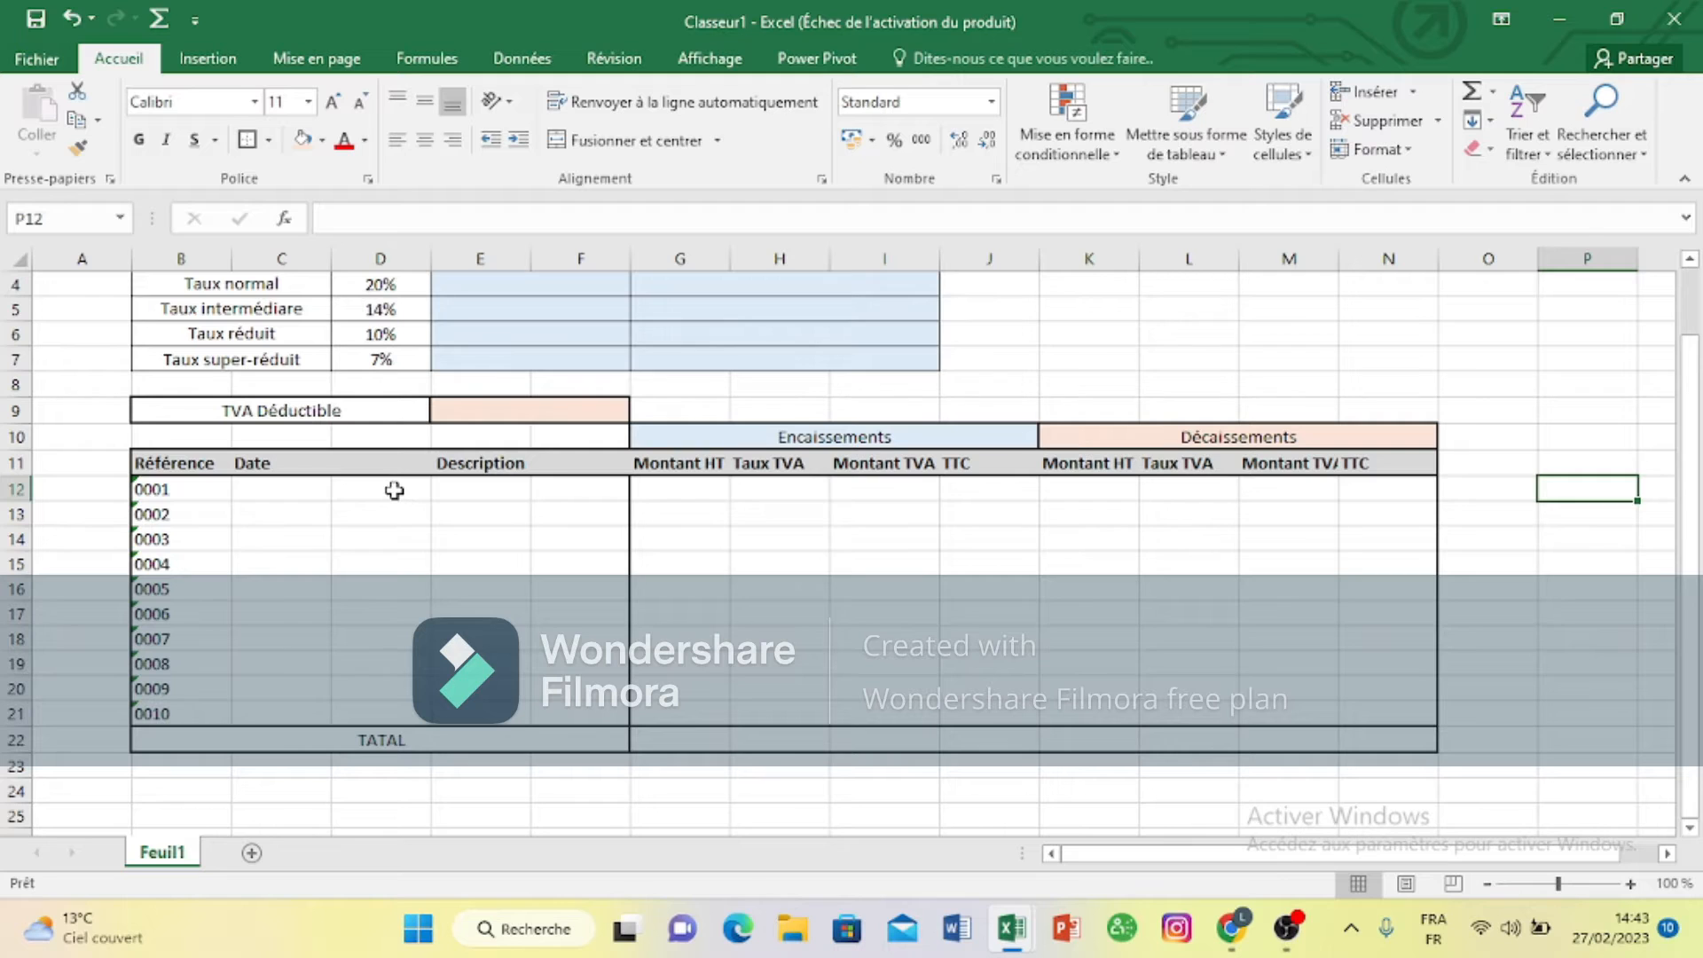
# Step: Merge and center the Description cells D12:F12 for reference 0001 and align them vertically in the middle
pyautogui.moveTo(394, 490); pyautogui.dragTo(543, 492)
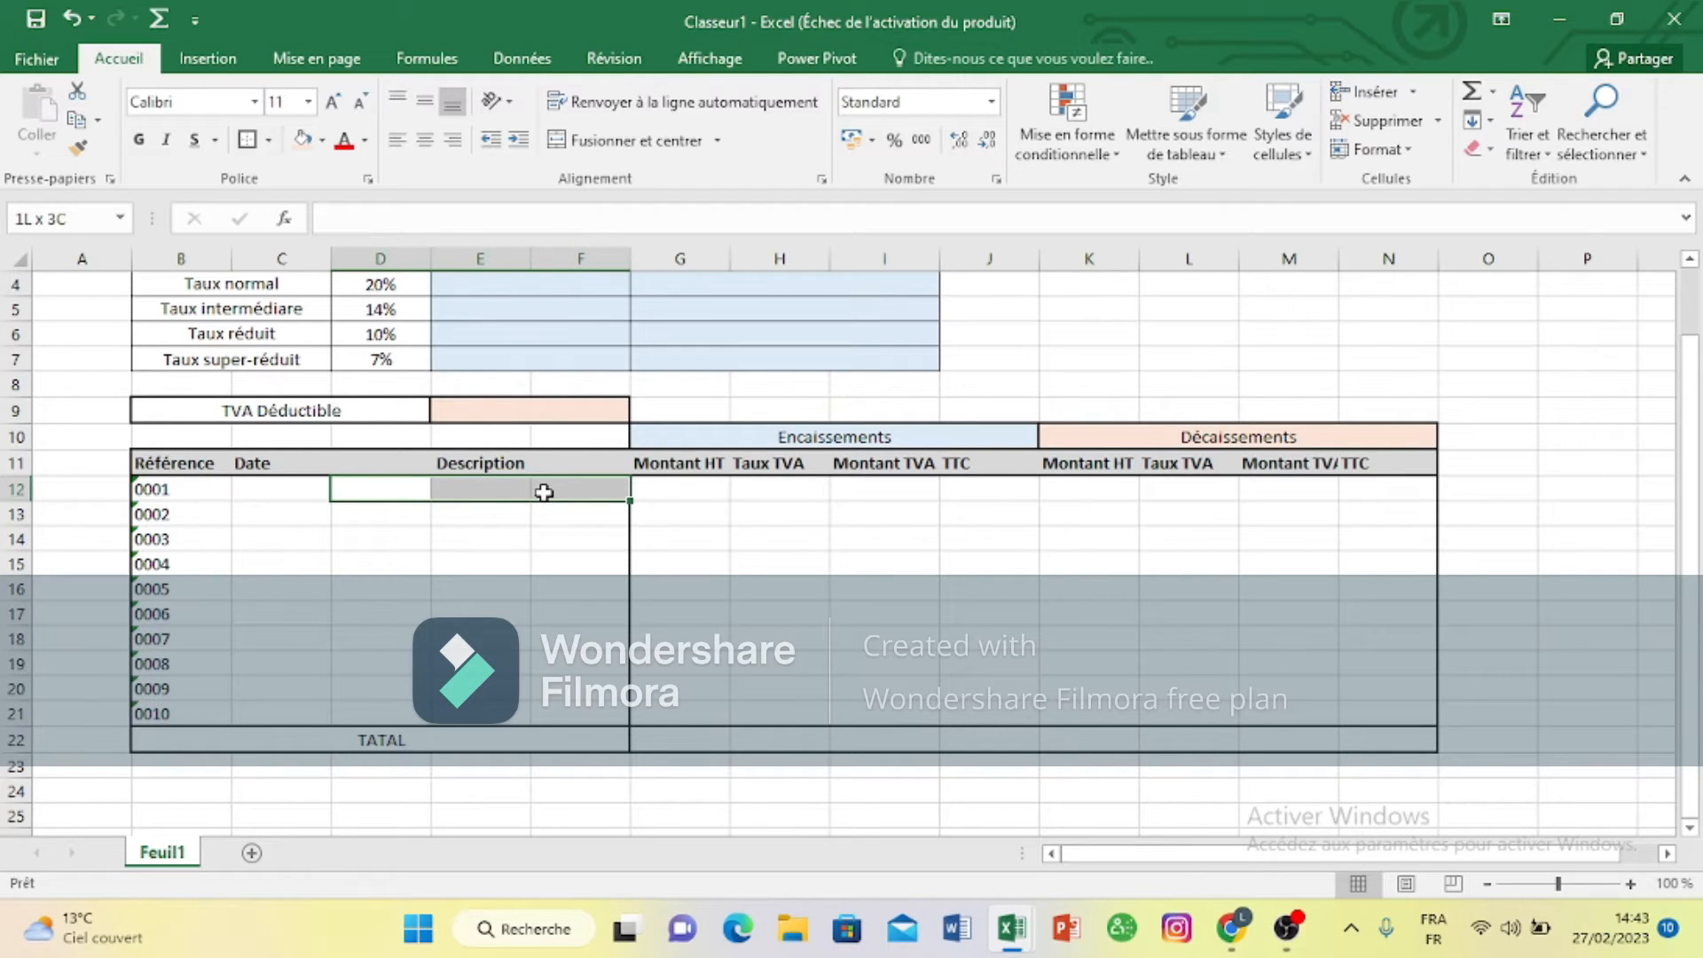
pyautogui.click(625, 140)
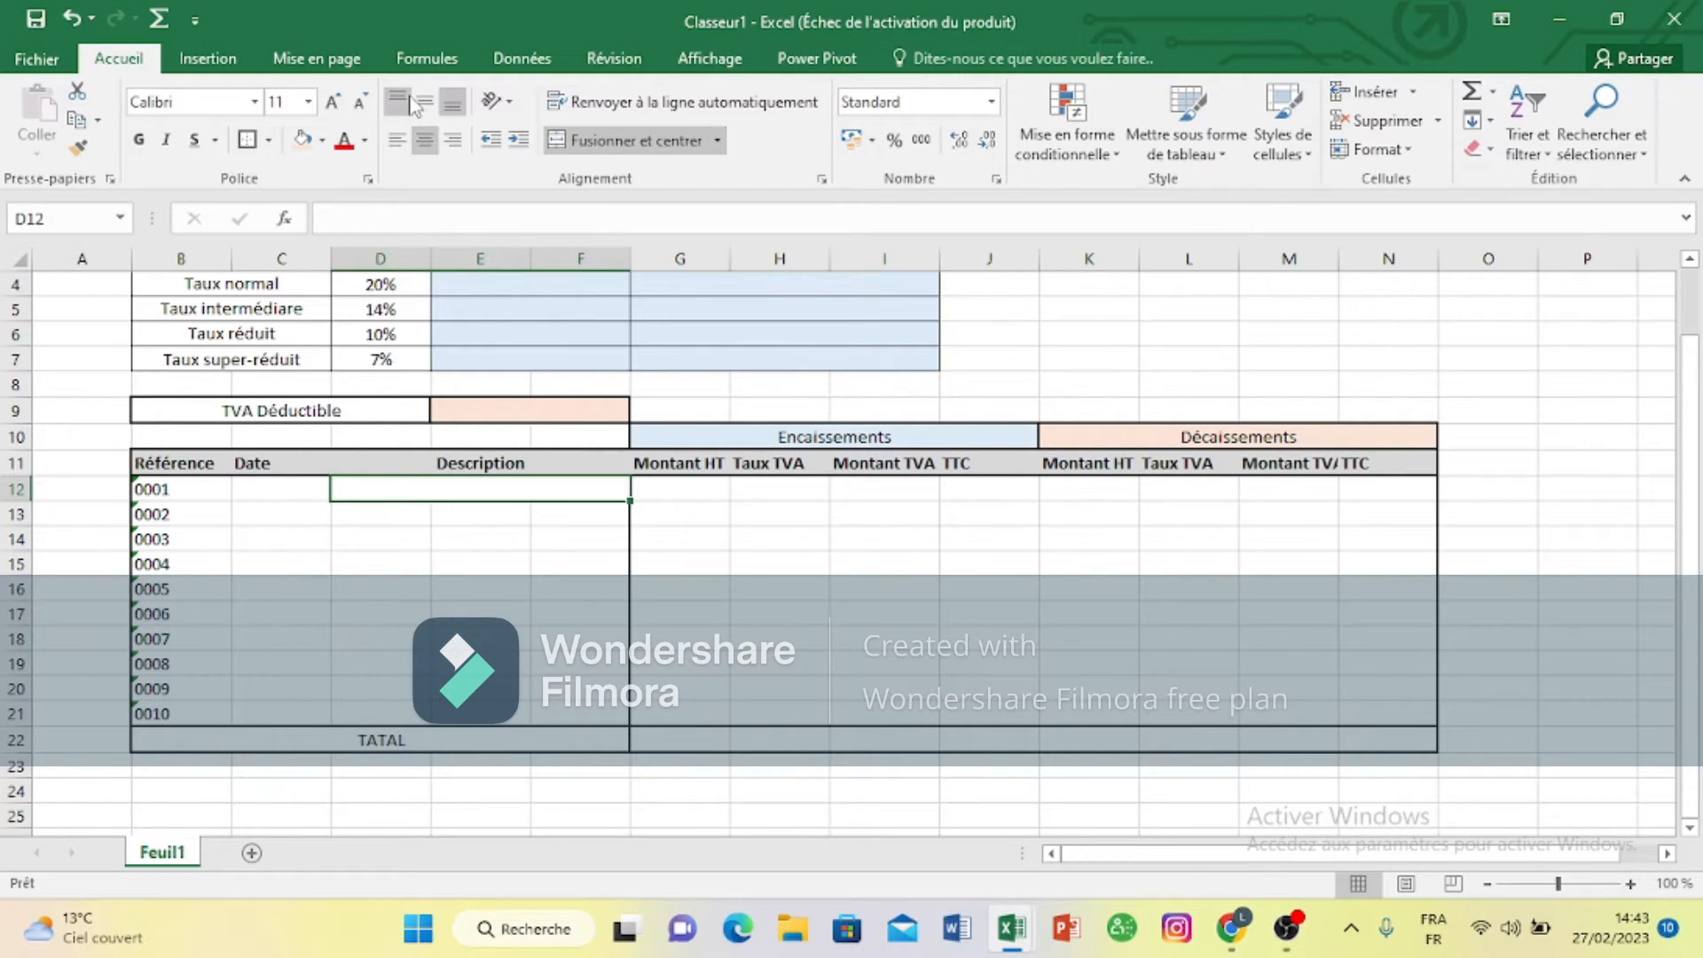
pyautogui.click(424, 103)
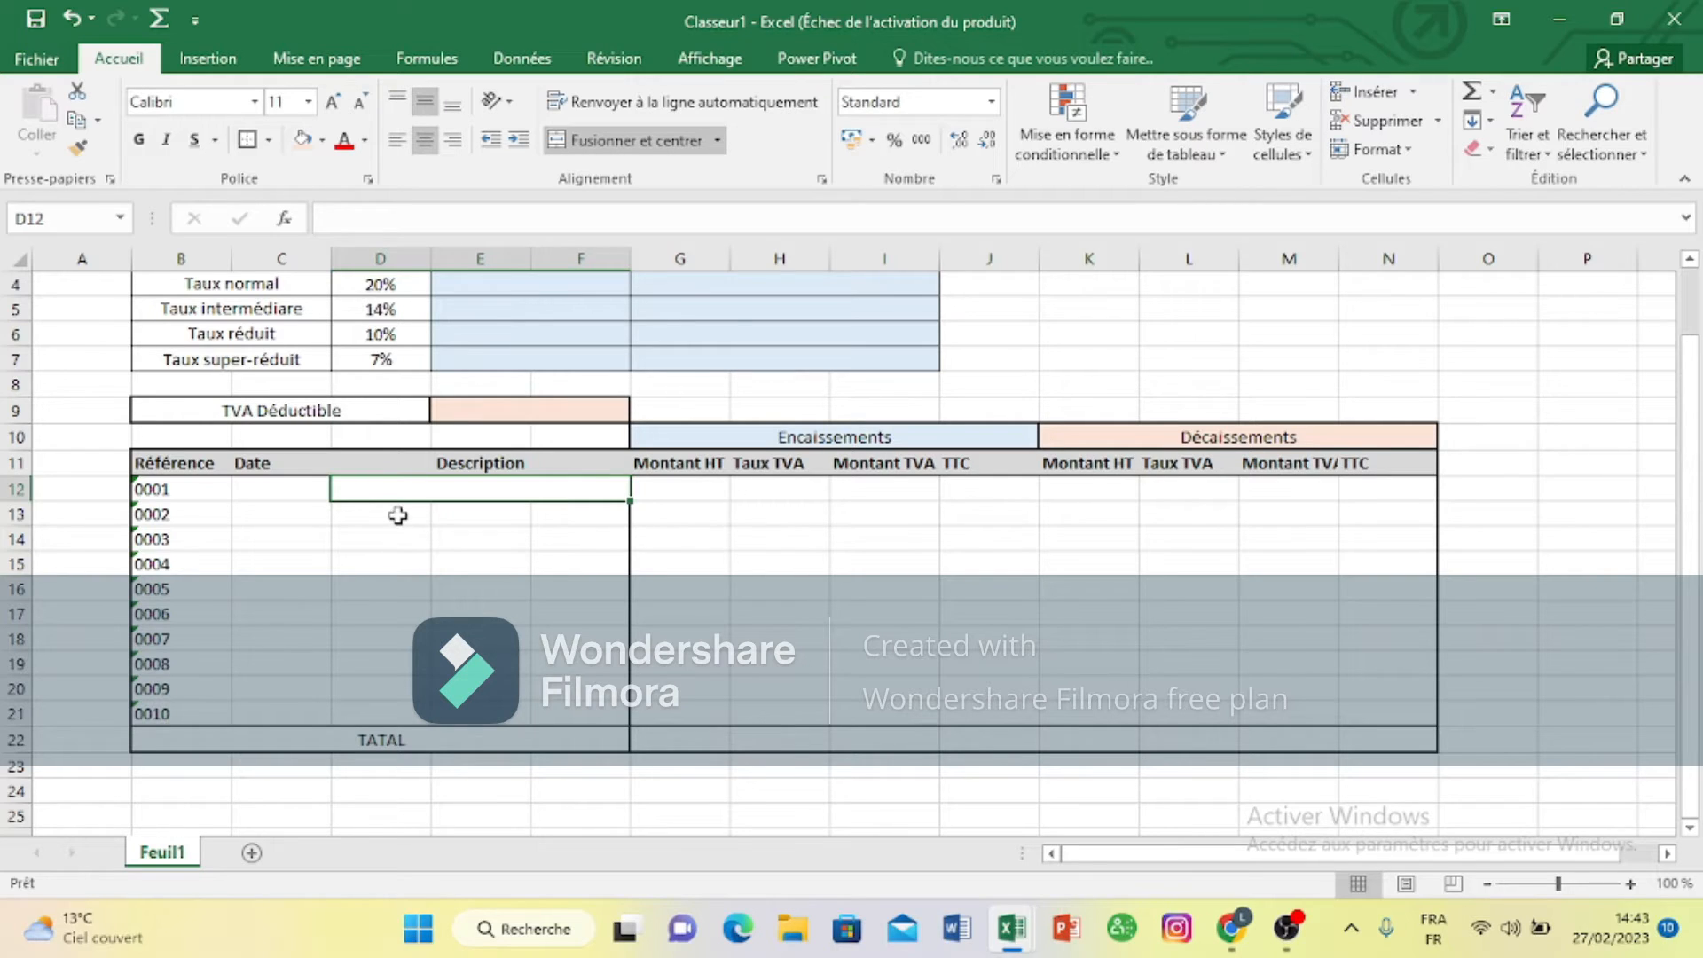
# Step: Merge and center the Description cells D13:F13 for reference 0002 and align them vertically in the middle
pyautogui.moveTo(398, 516); pyautogui.dragTo(555, 512)
pyautogui.click(556, 512)
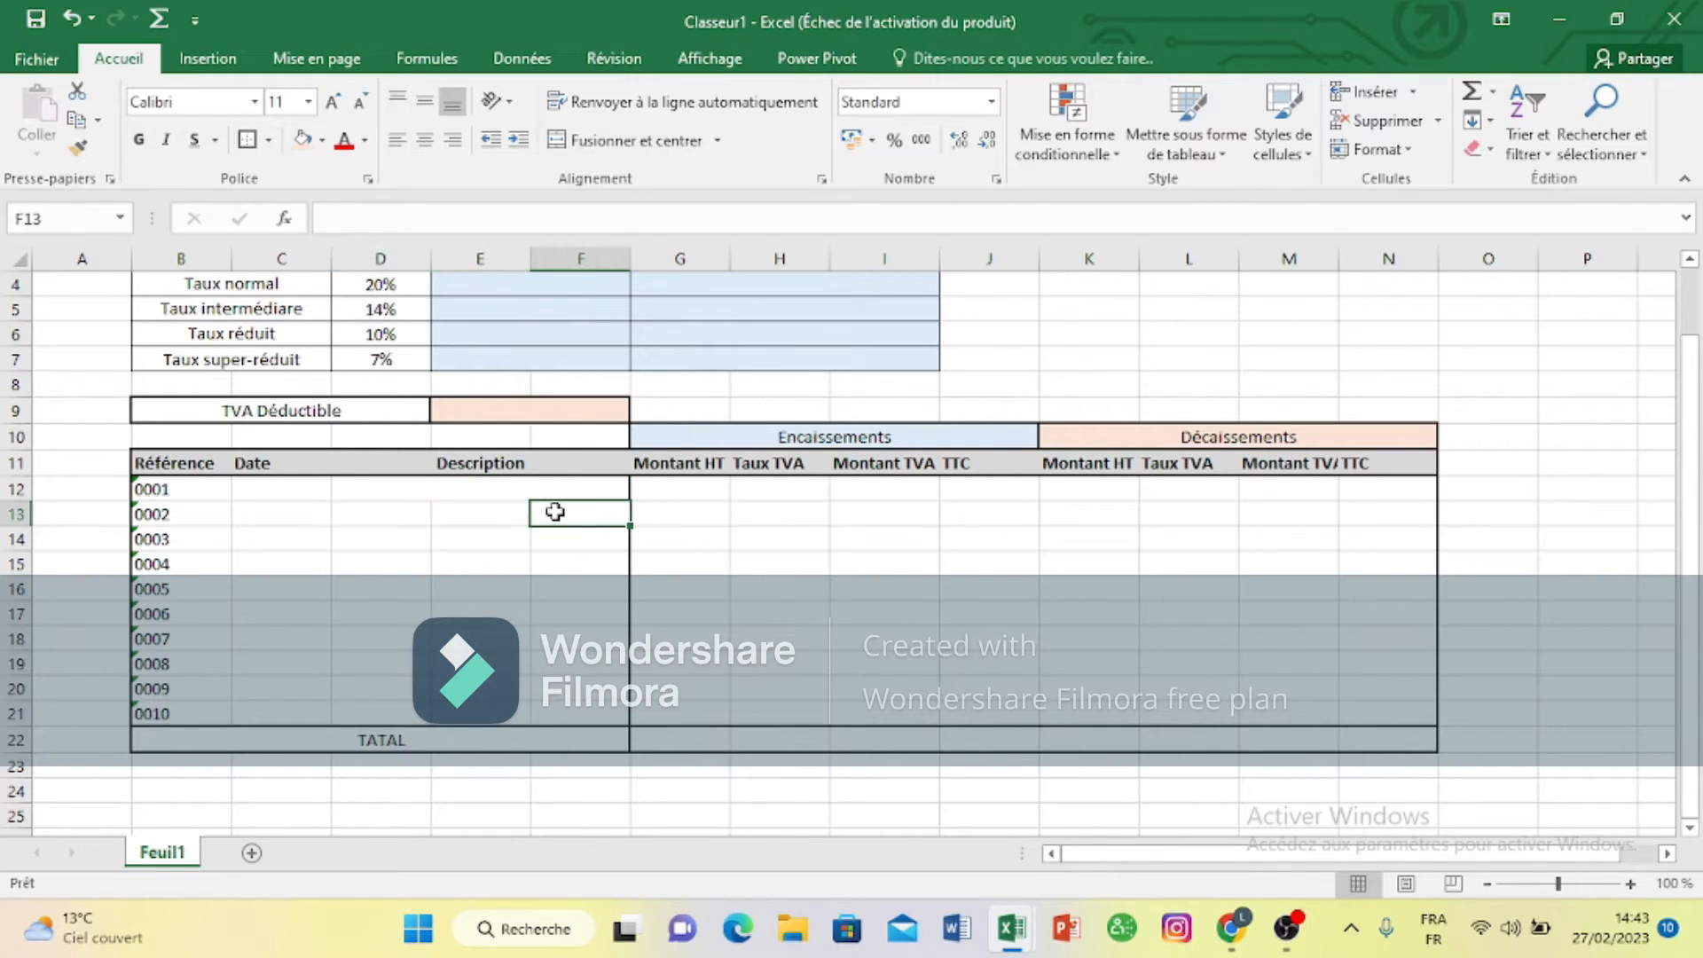
pyautogui.moveTo(397, 511); pyautogui.dragTo(545, 517)
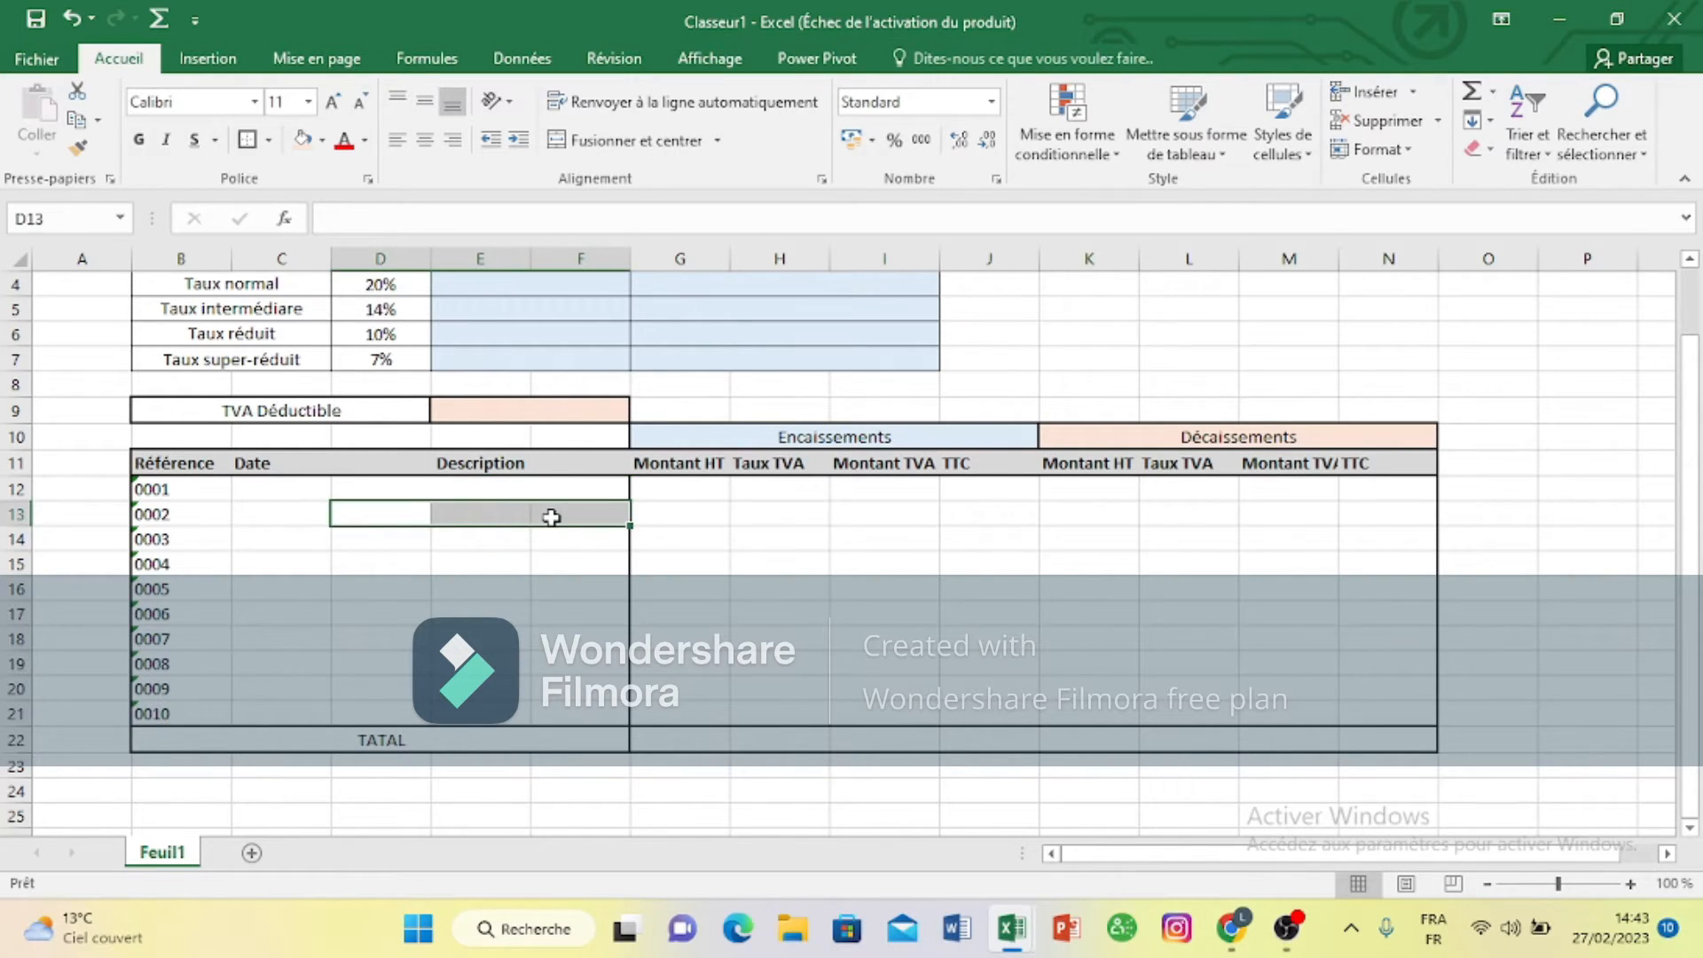
pyautogui.click(551, 517)
pyautogui.moveTo(375, 512); pyautogui.dragTo(562, 519)
pyautogui.click(562, 519)
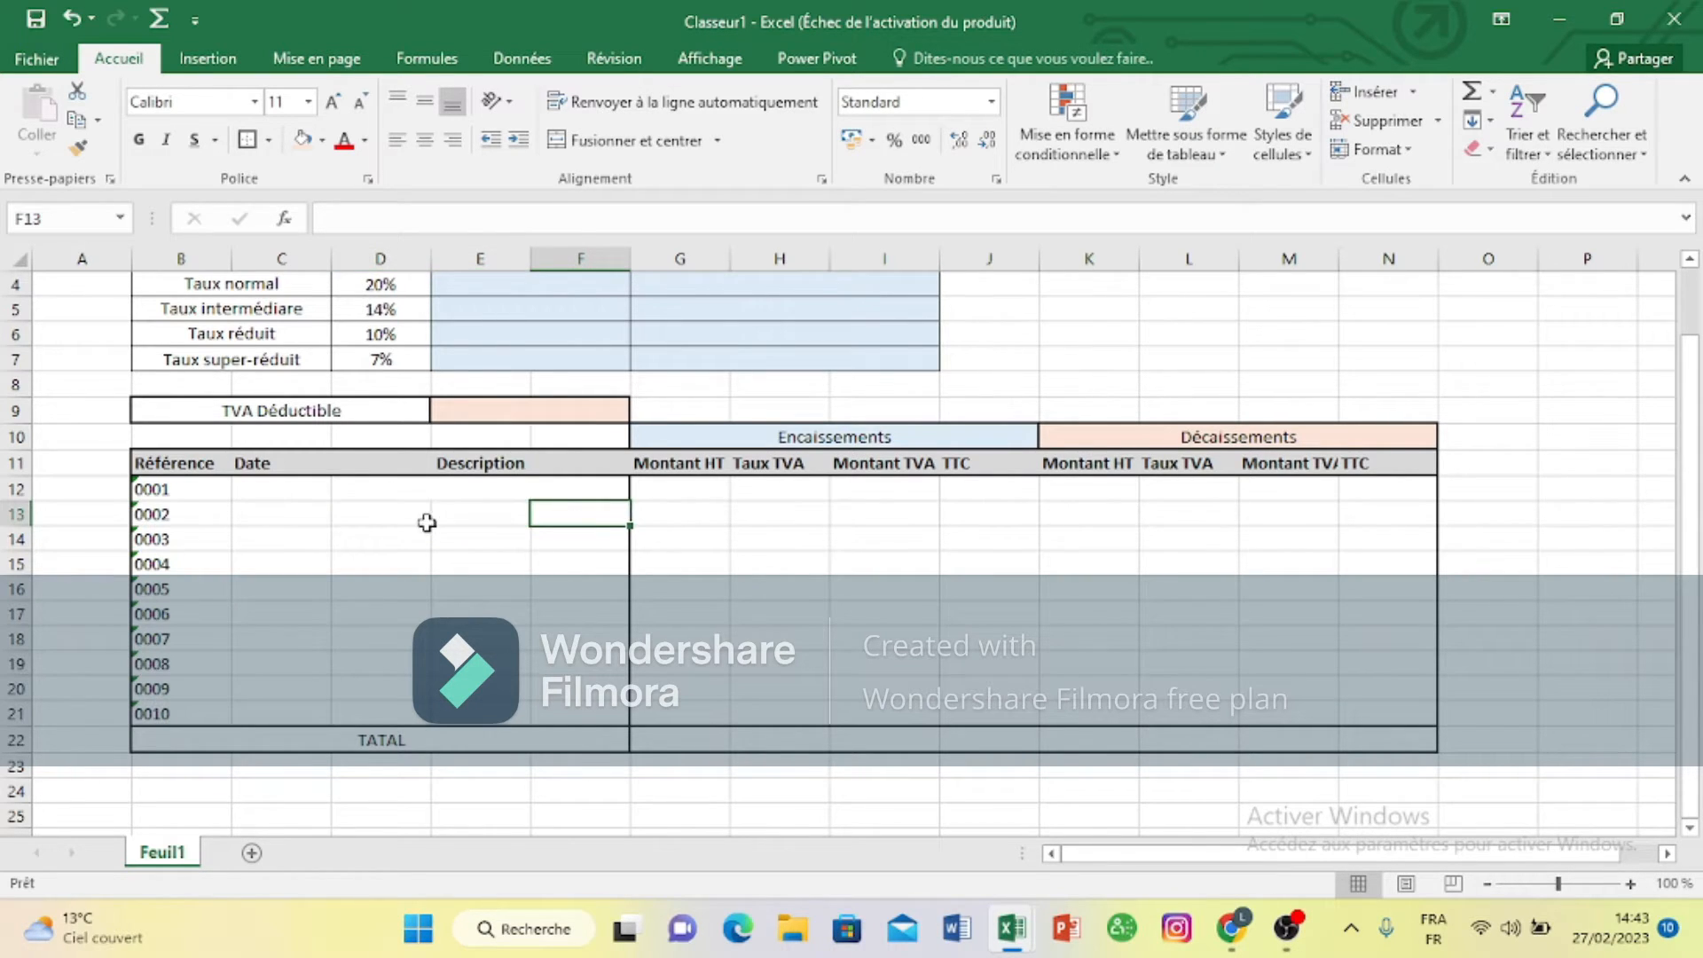
pyautogui.moveTo(426, 522); pyautogui.dragTo(569, 515)
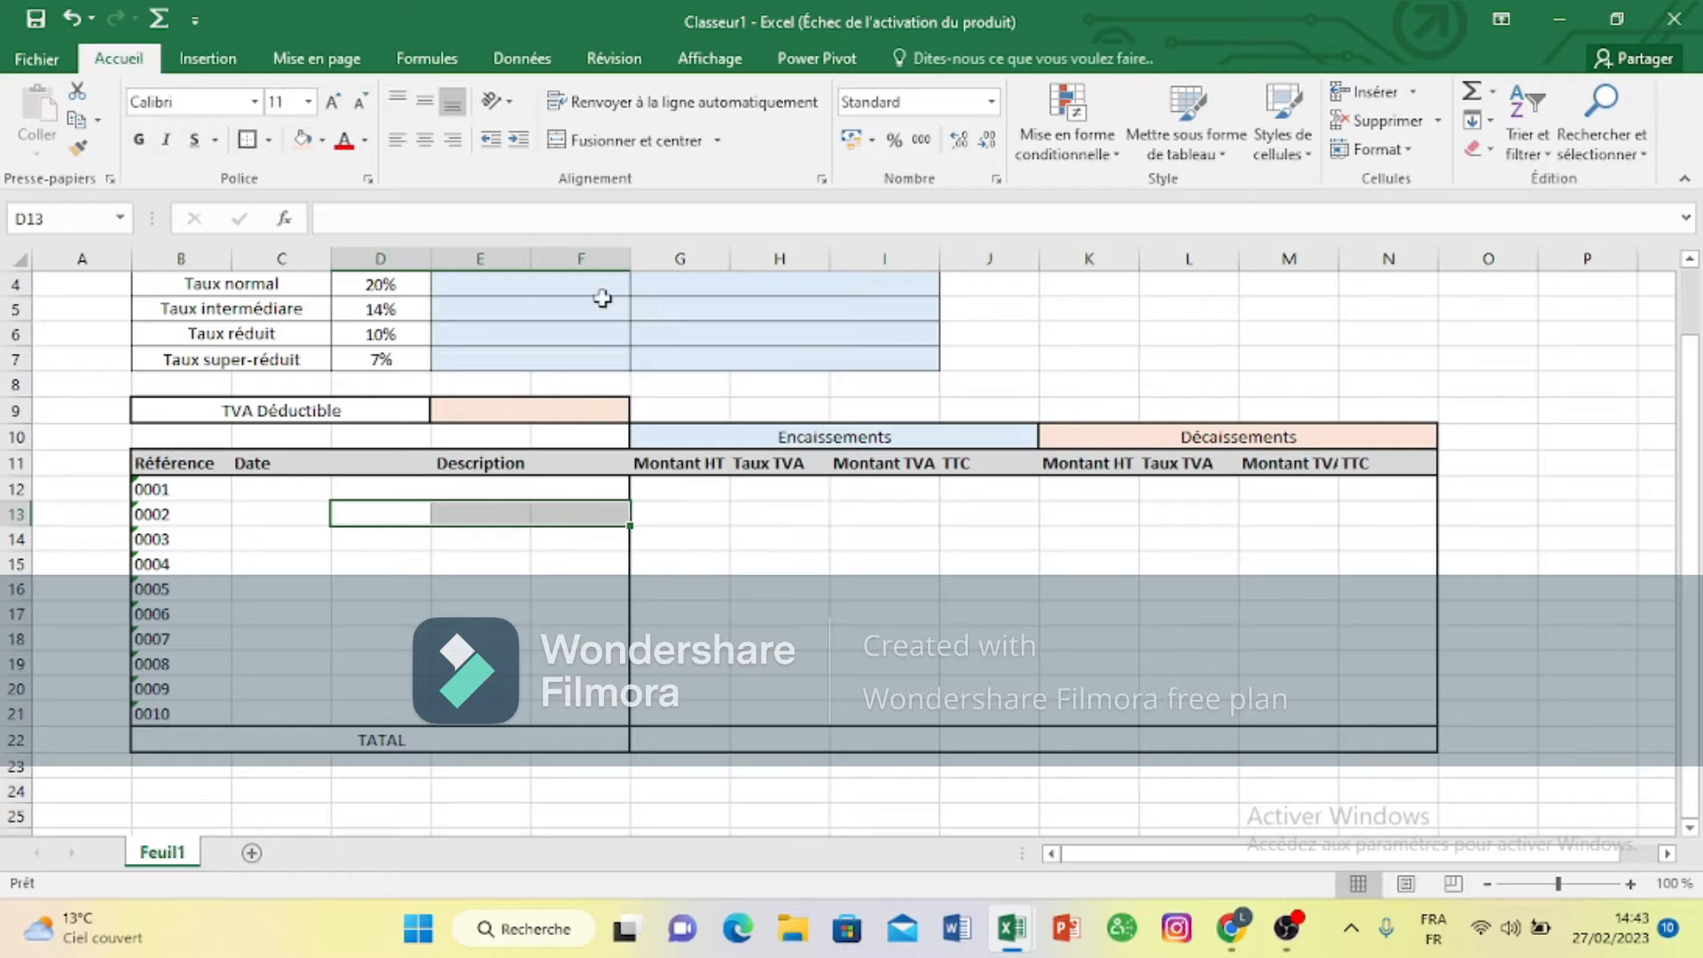
pyautogui.click(611, 144)
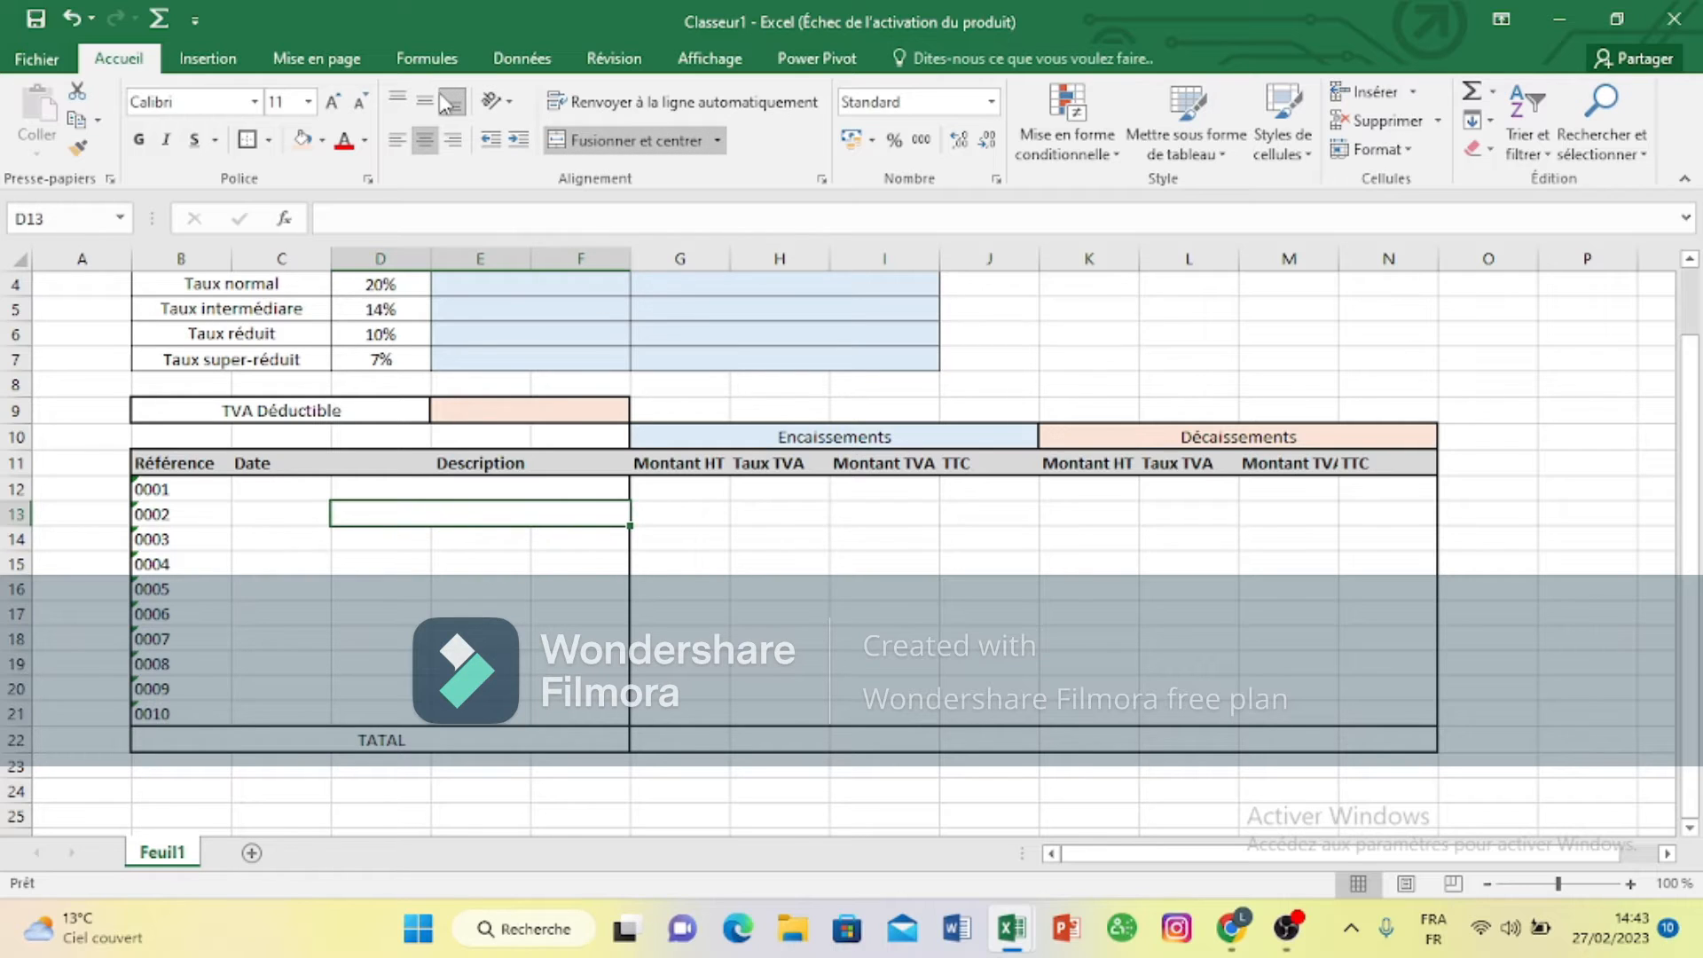
pyautogui.click(424, 101)
# Step: Merge and center the Description cells D to F, middle-aligned, in each remaining row from 14 to 21
pyautogui.moveTo(368, 537); pyautogui.dragTo(551, 544)
pyautogui.click(550, 544)
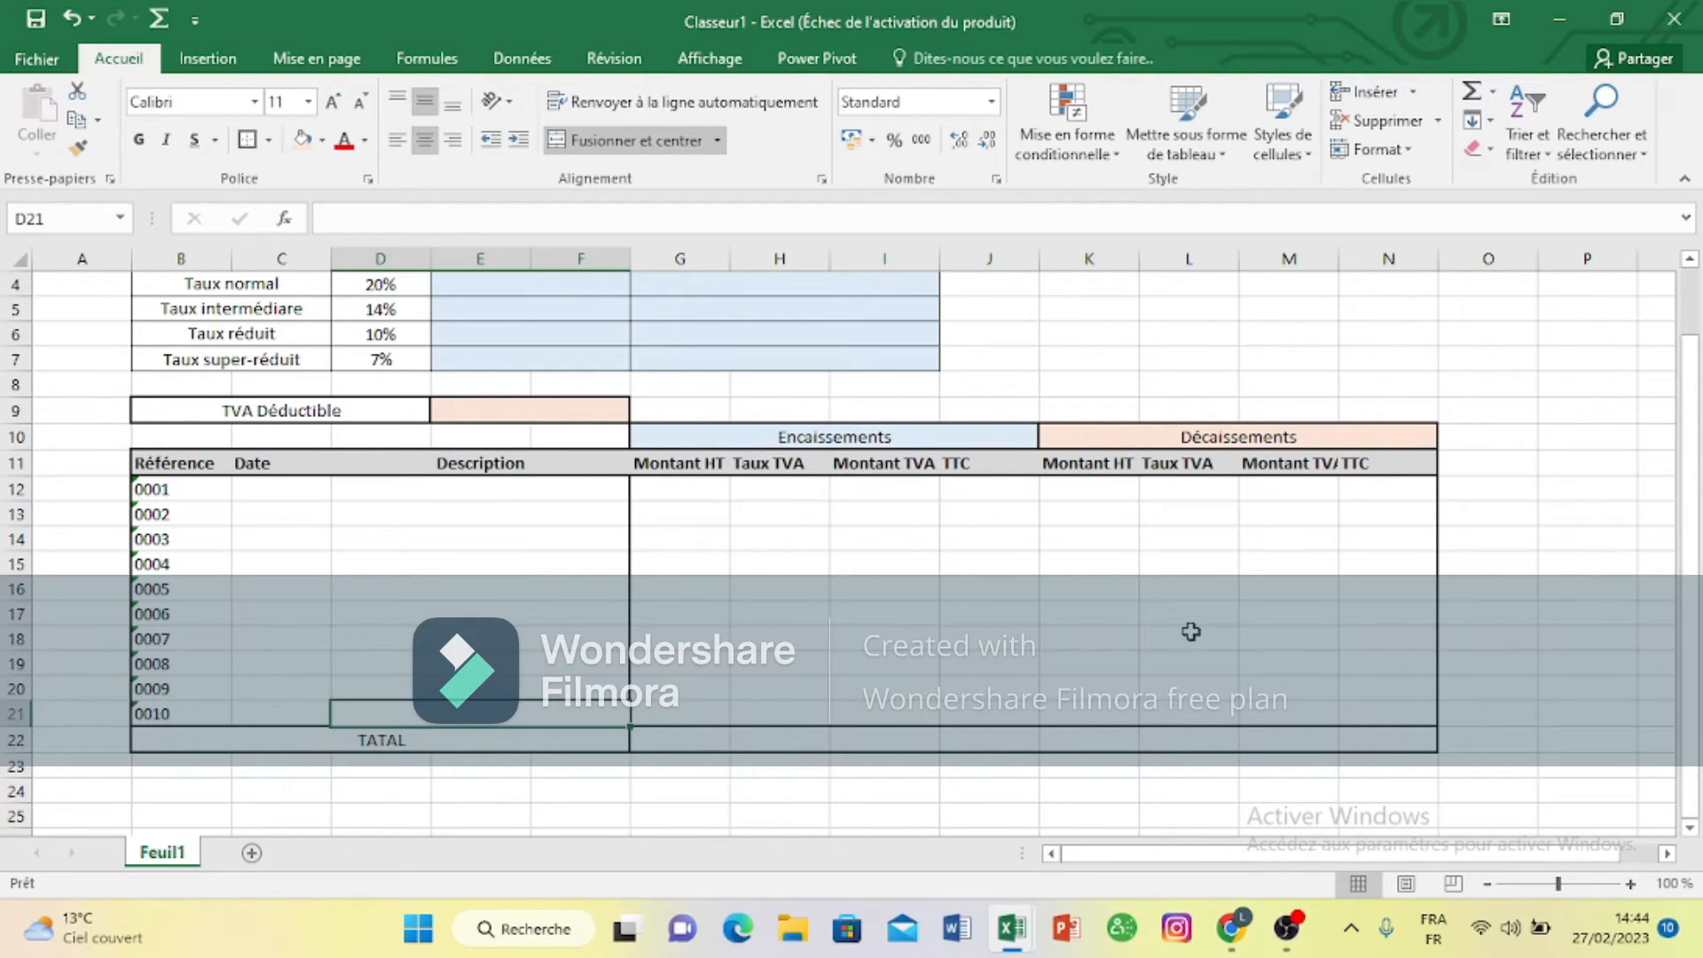
pyautogui.click(1191, 632)
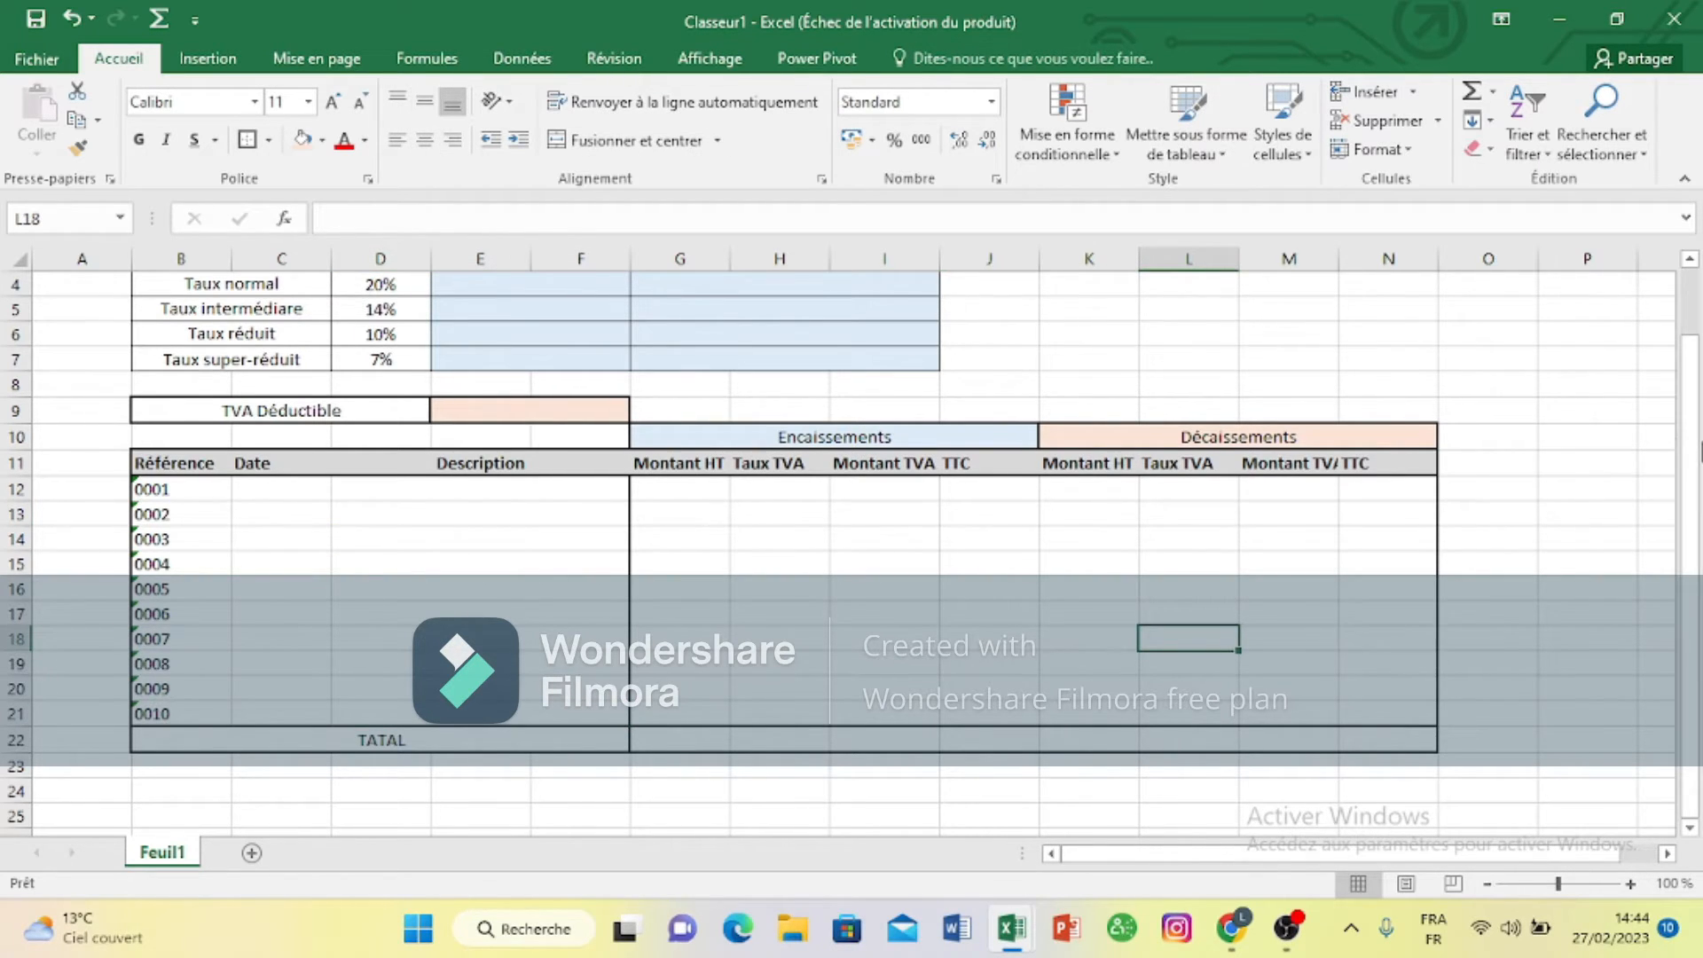
pyautogui.moveTo(1697, 404); pyautogui.dragTo(1698, 395)
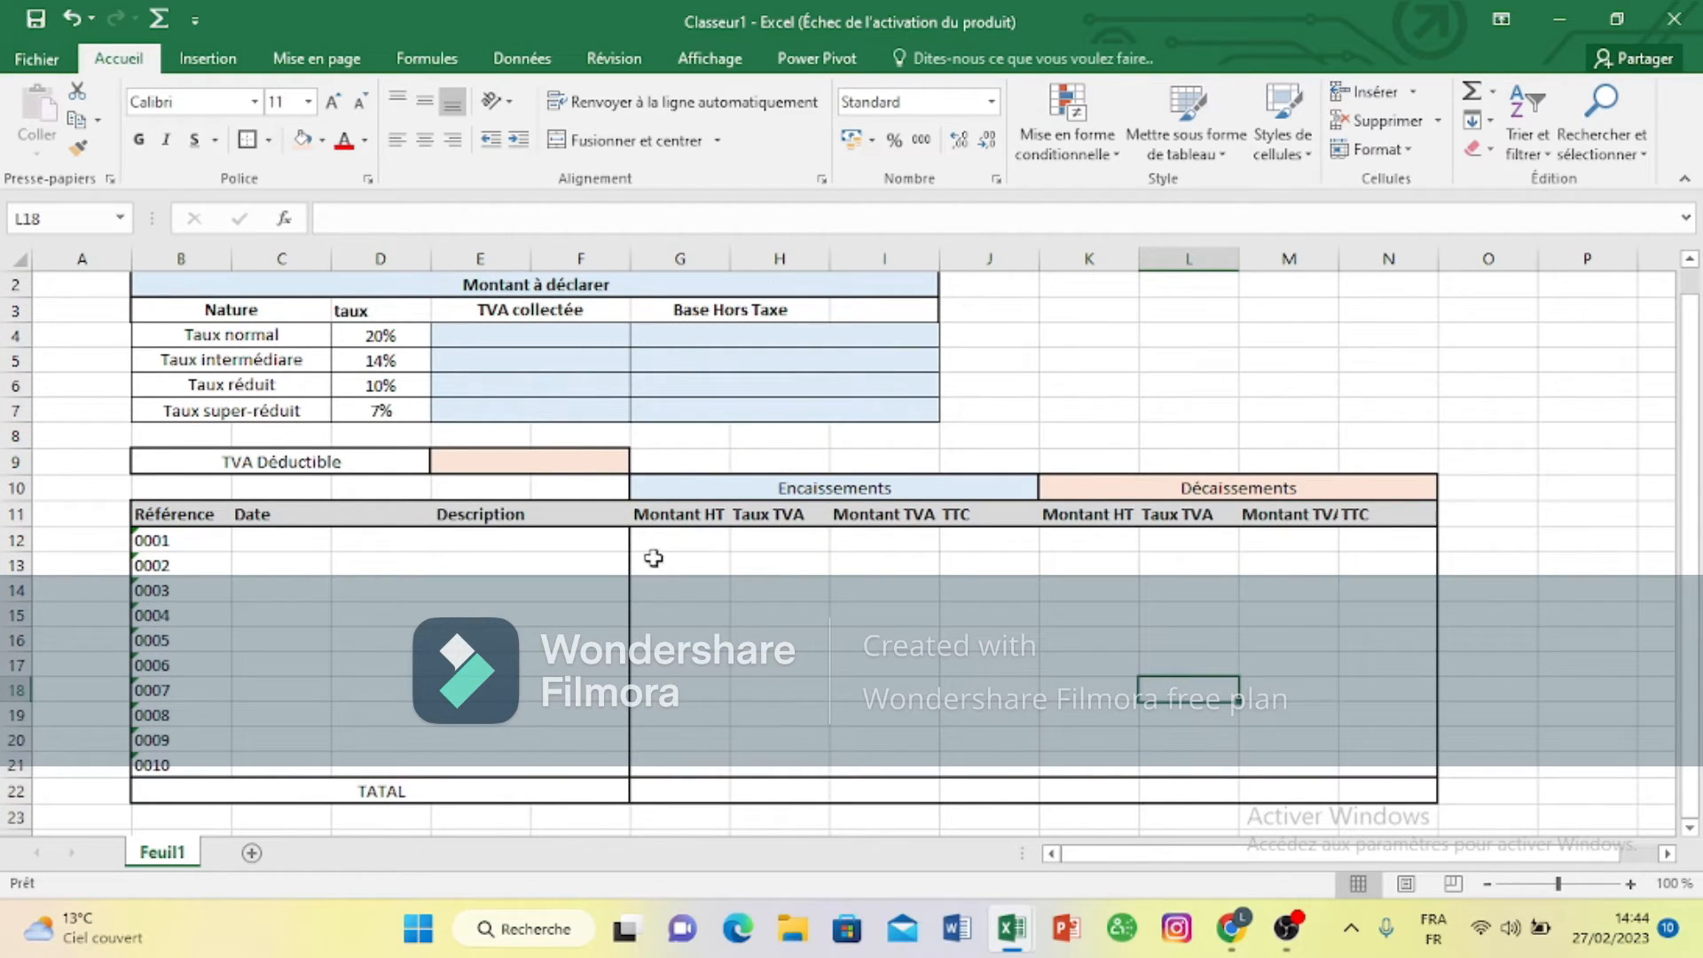
pyautogui.moveTo(664, 542); pyautogui.dragTo(1360, 703)
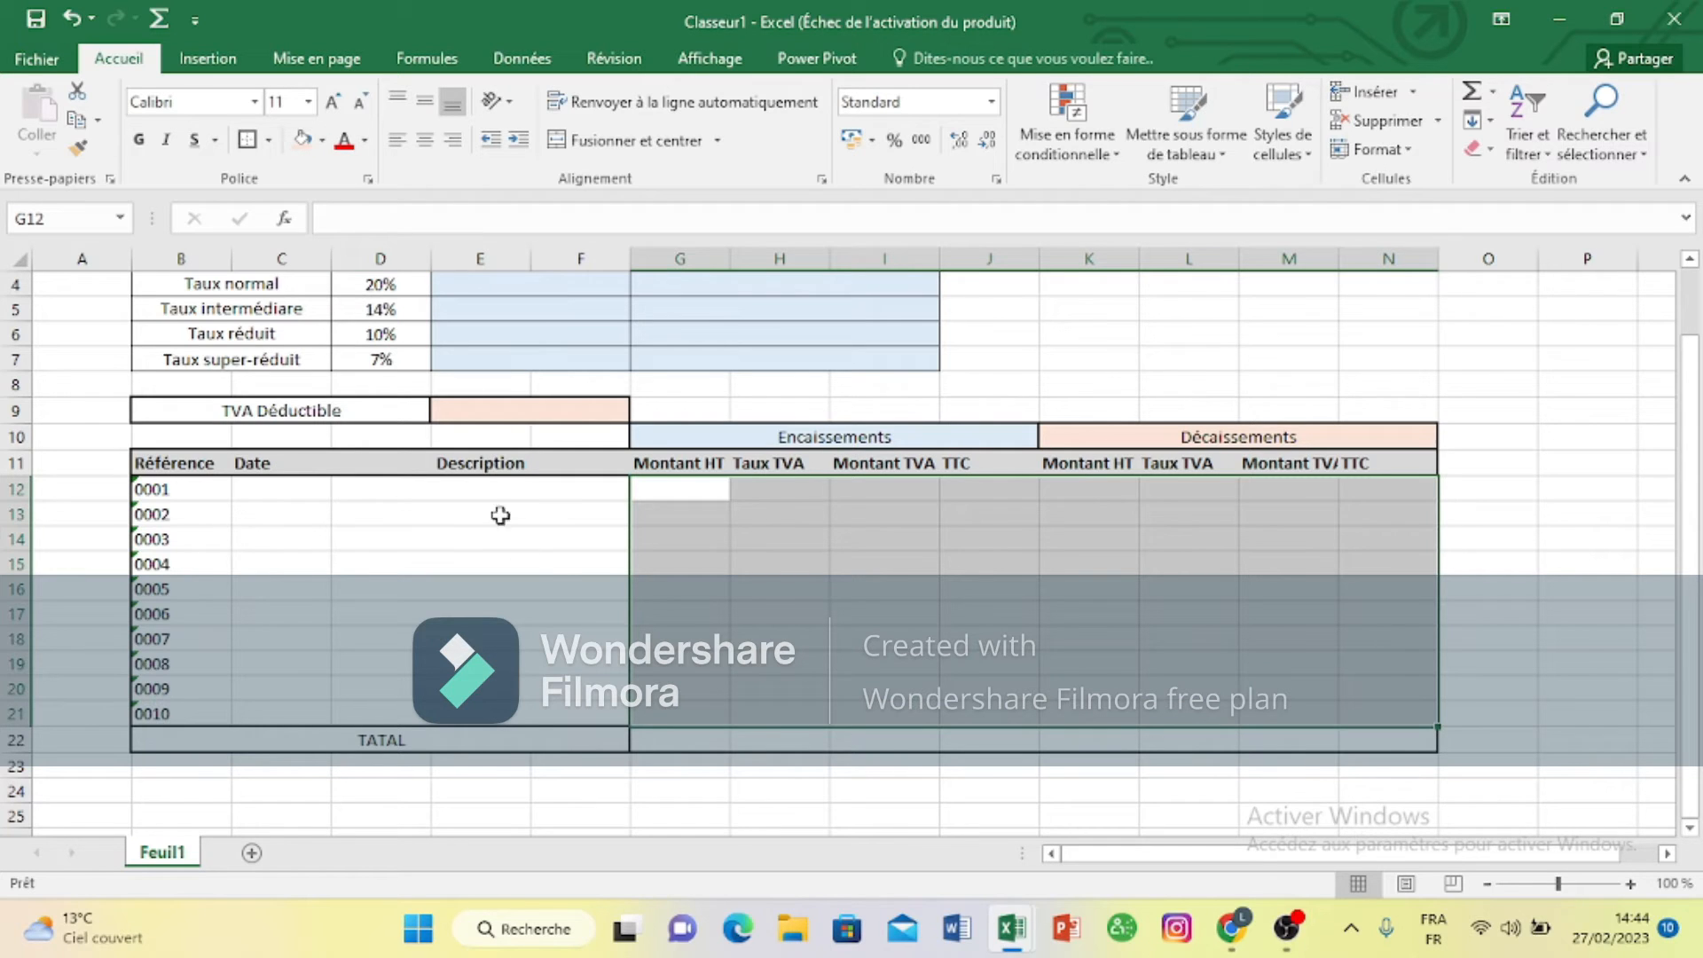
pyautogui.click(599, 587)
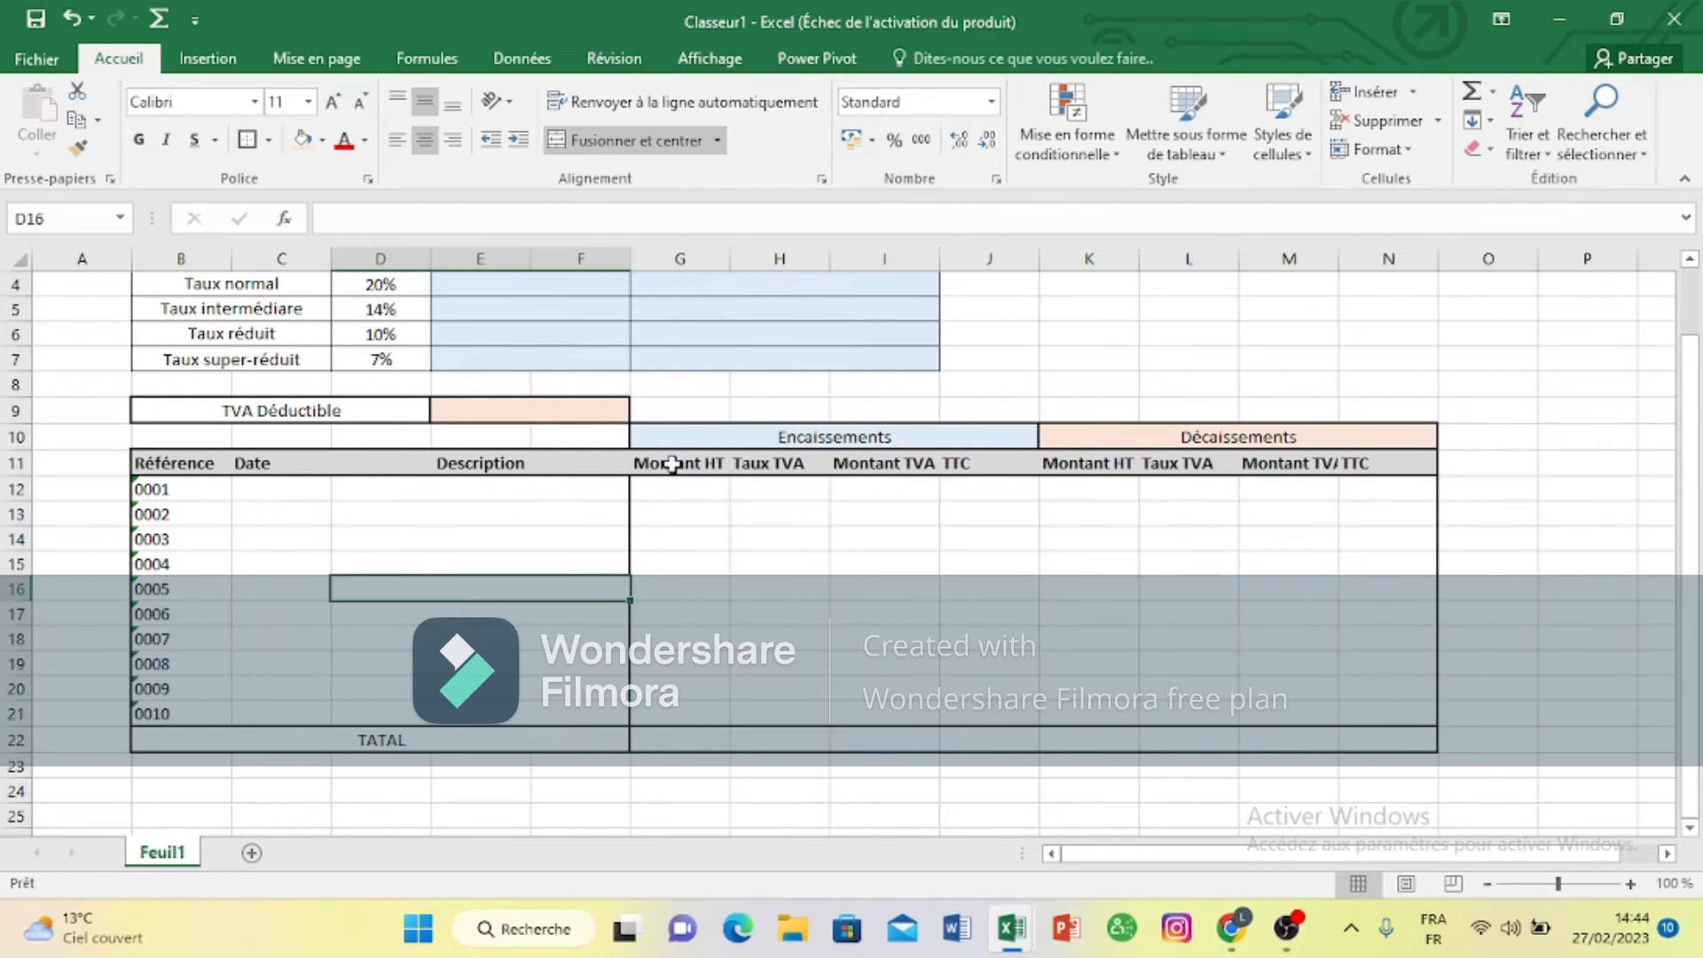
pyautogui.moveTo(663, 463); pyautogui.dragTo(1121, 532)
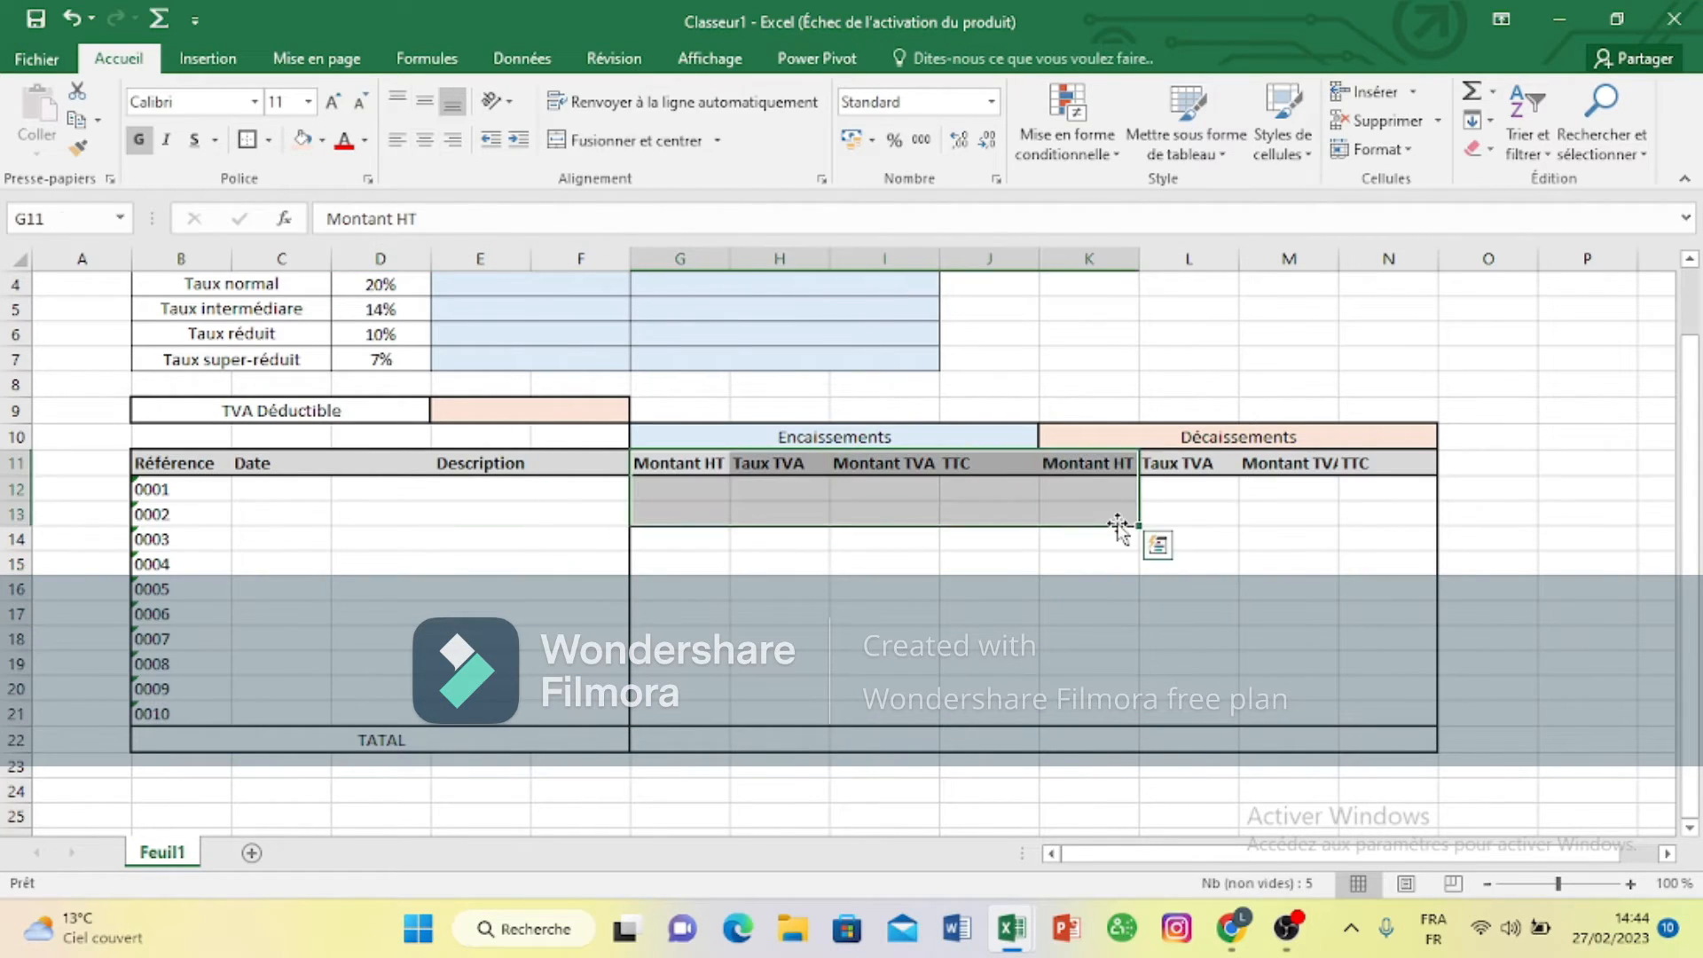
pyautogui.click(1252, 538)
pyautogui.moveTo(661, 470); pyautogui.dragTo(449, 291)
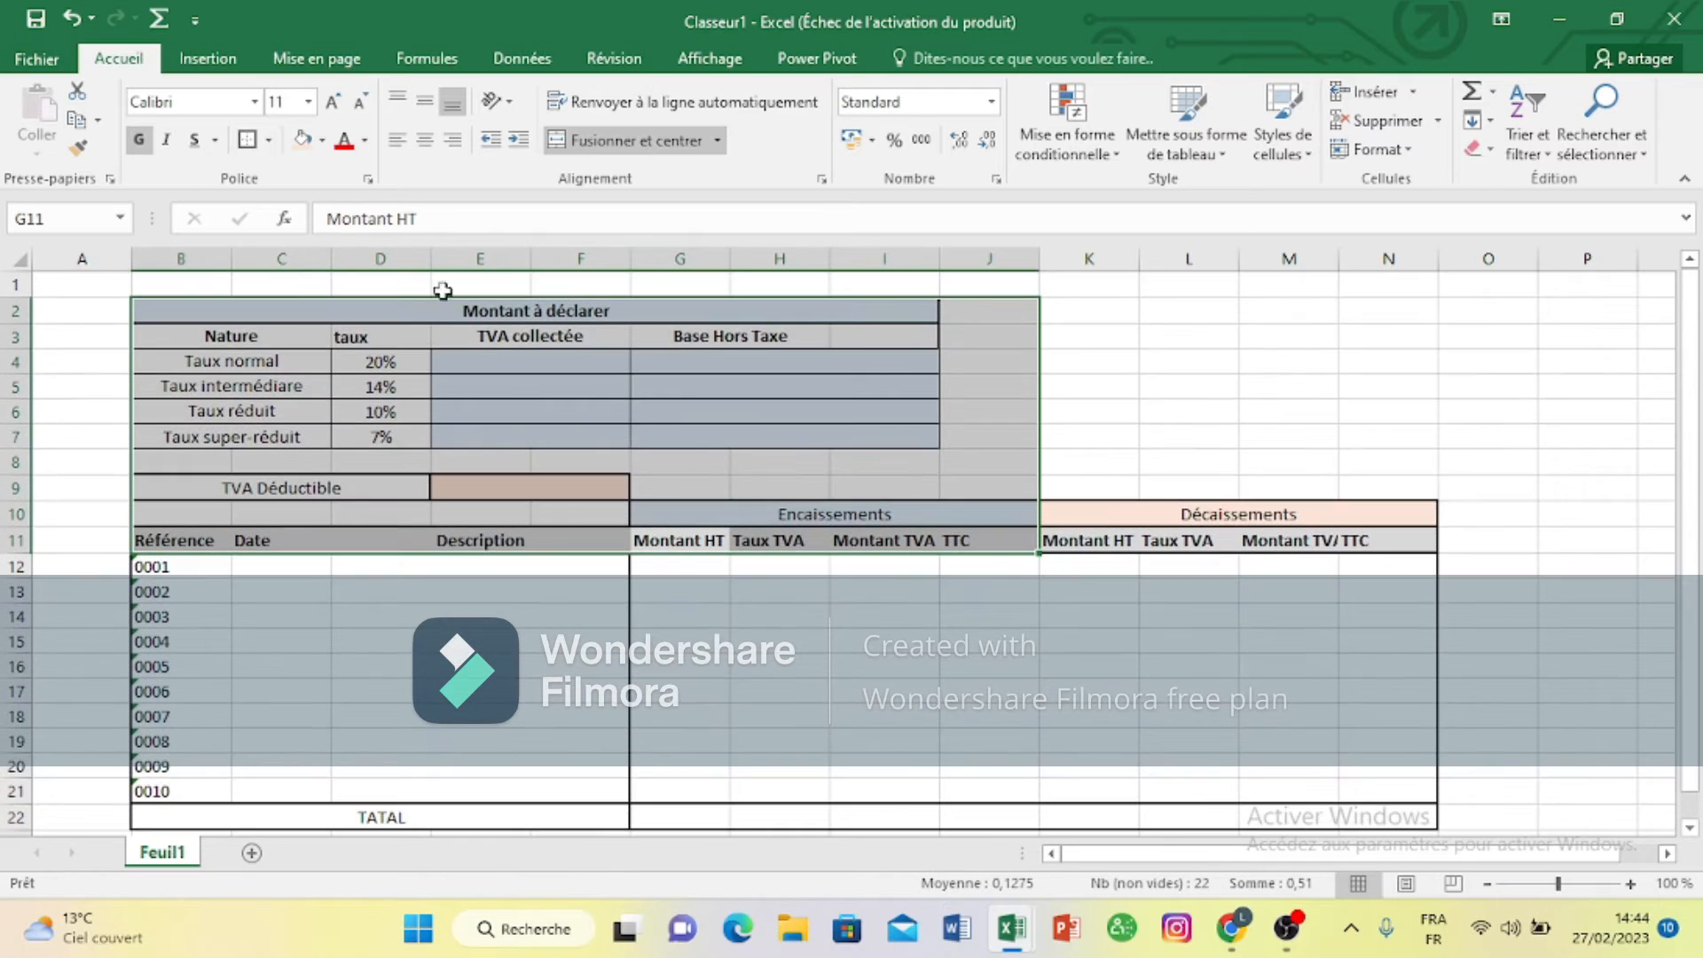
pyautogui.click(1311, 622)
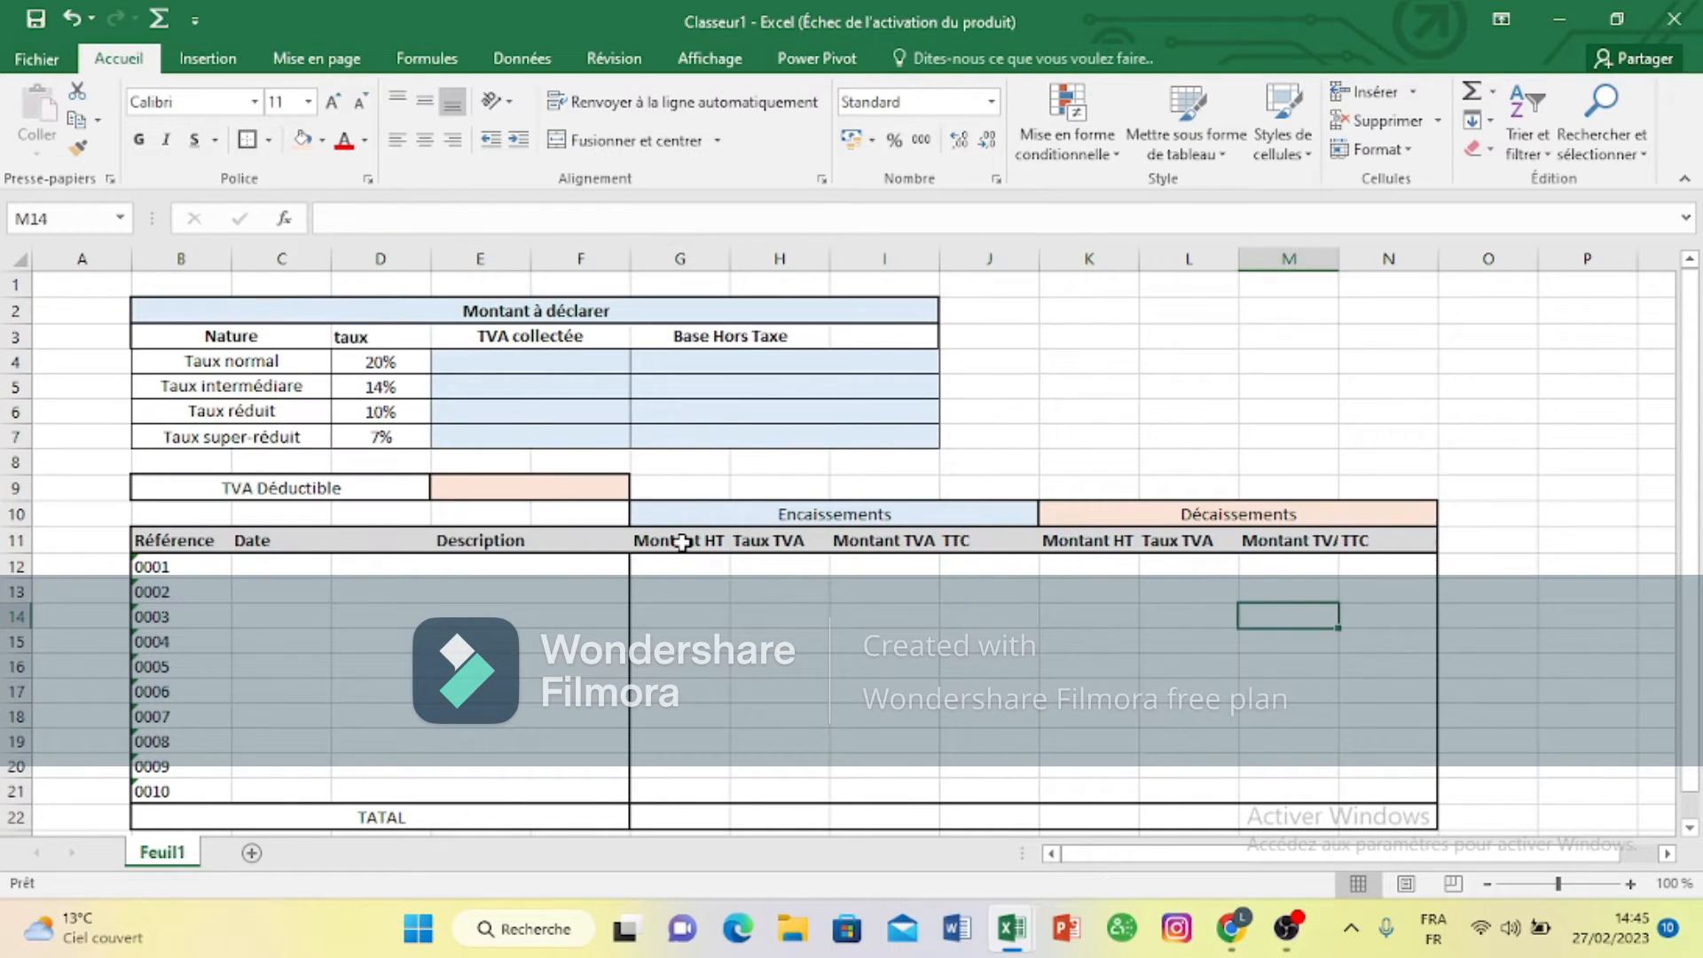
# Step: Apply all borders to the Encaissements and Décaissements columns, including headers and total row, in G11:N22
pyautogui.moveTo(682, 543); pyautogui.dragTo(1367, 735)
pyautogui.scroll(-1, 1362, 687)
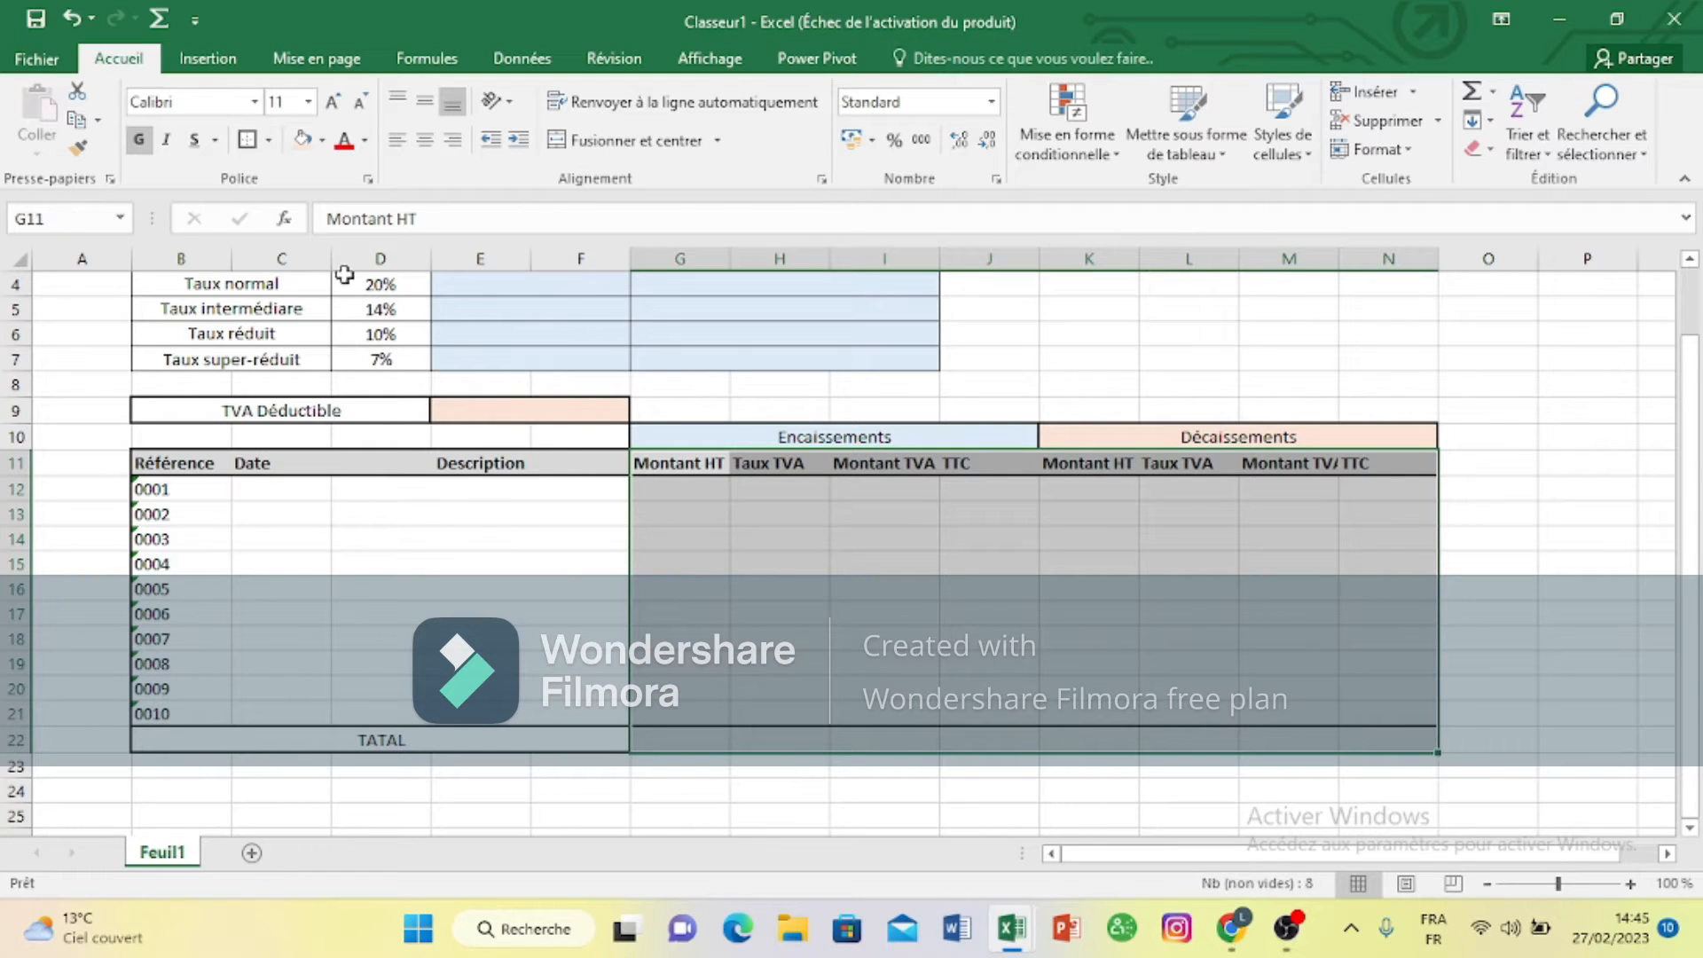
pyautogui.click(269, 140)
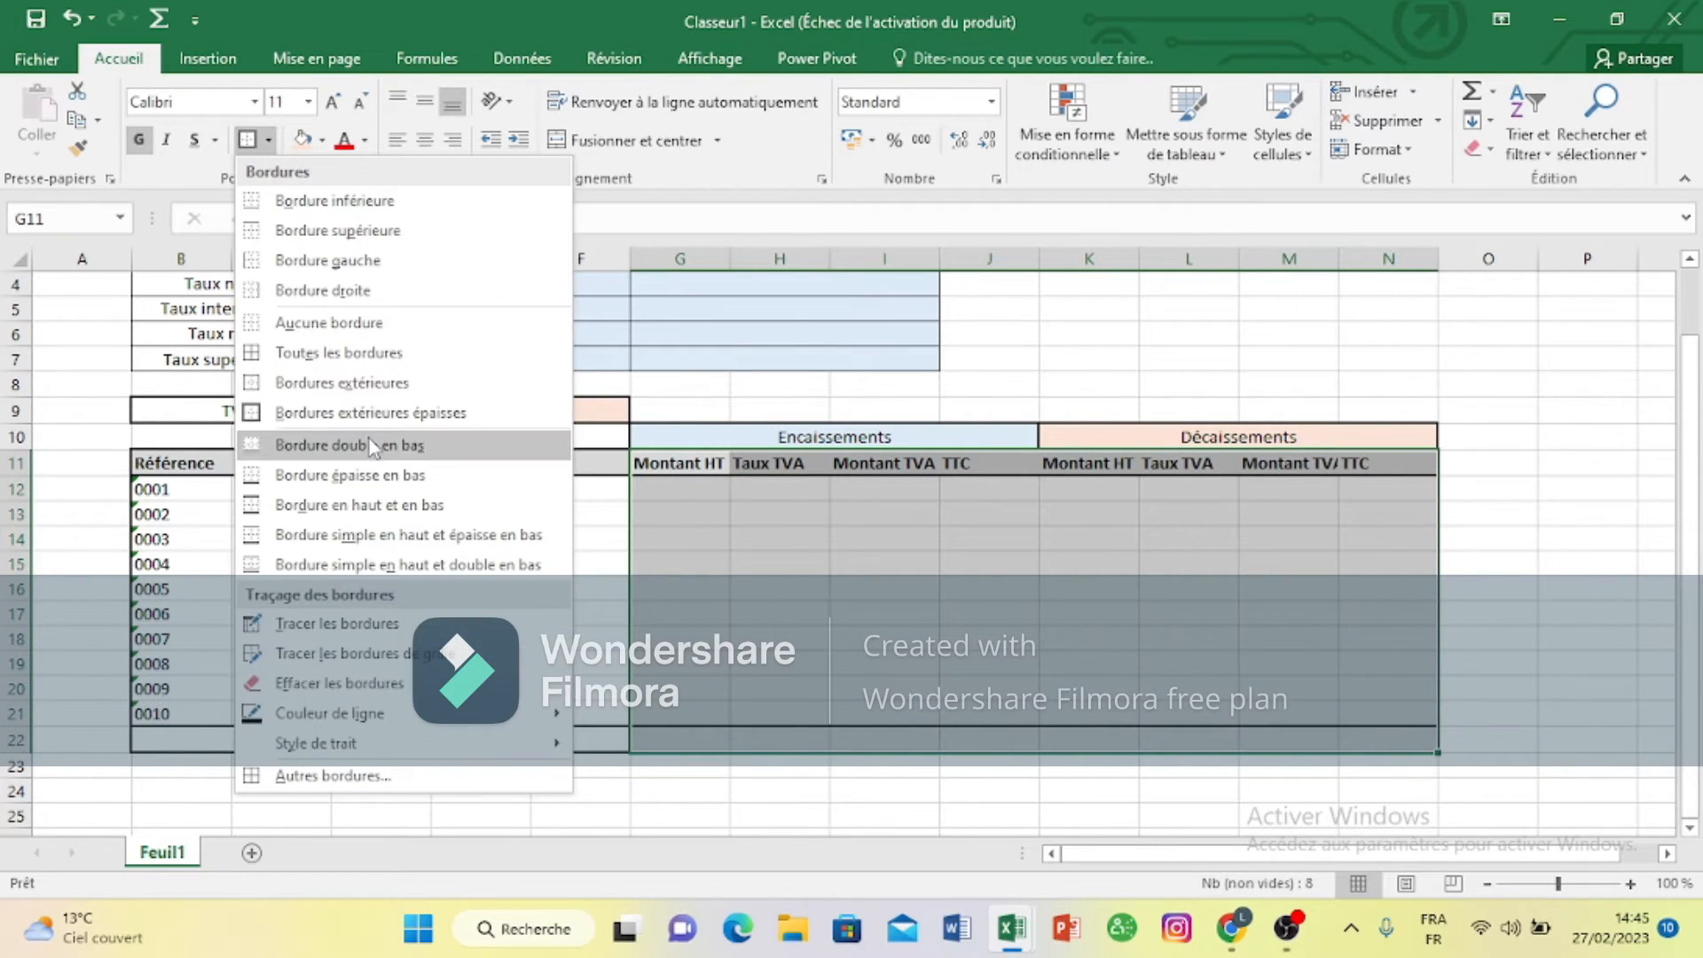
pyautogui.click(339, 355)
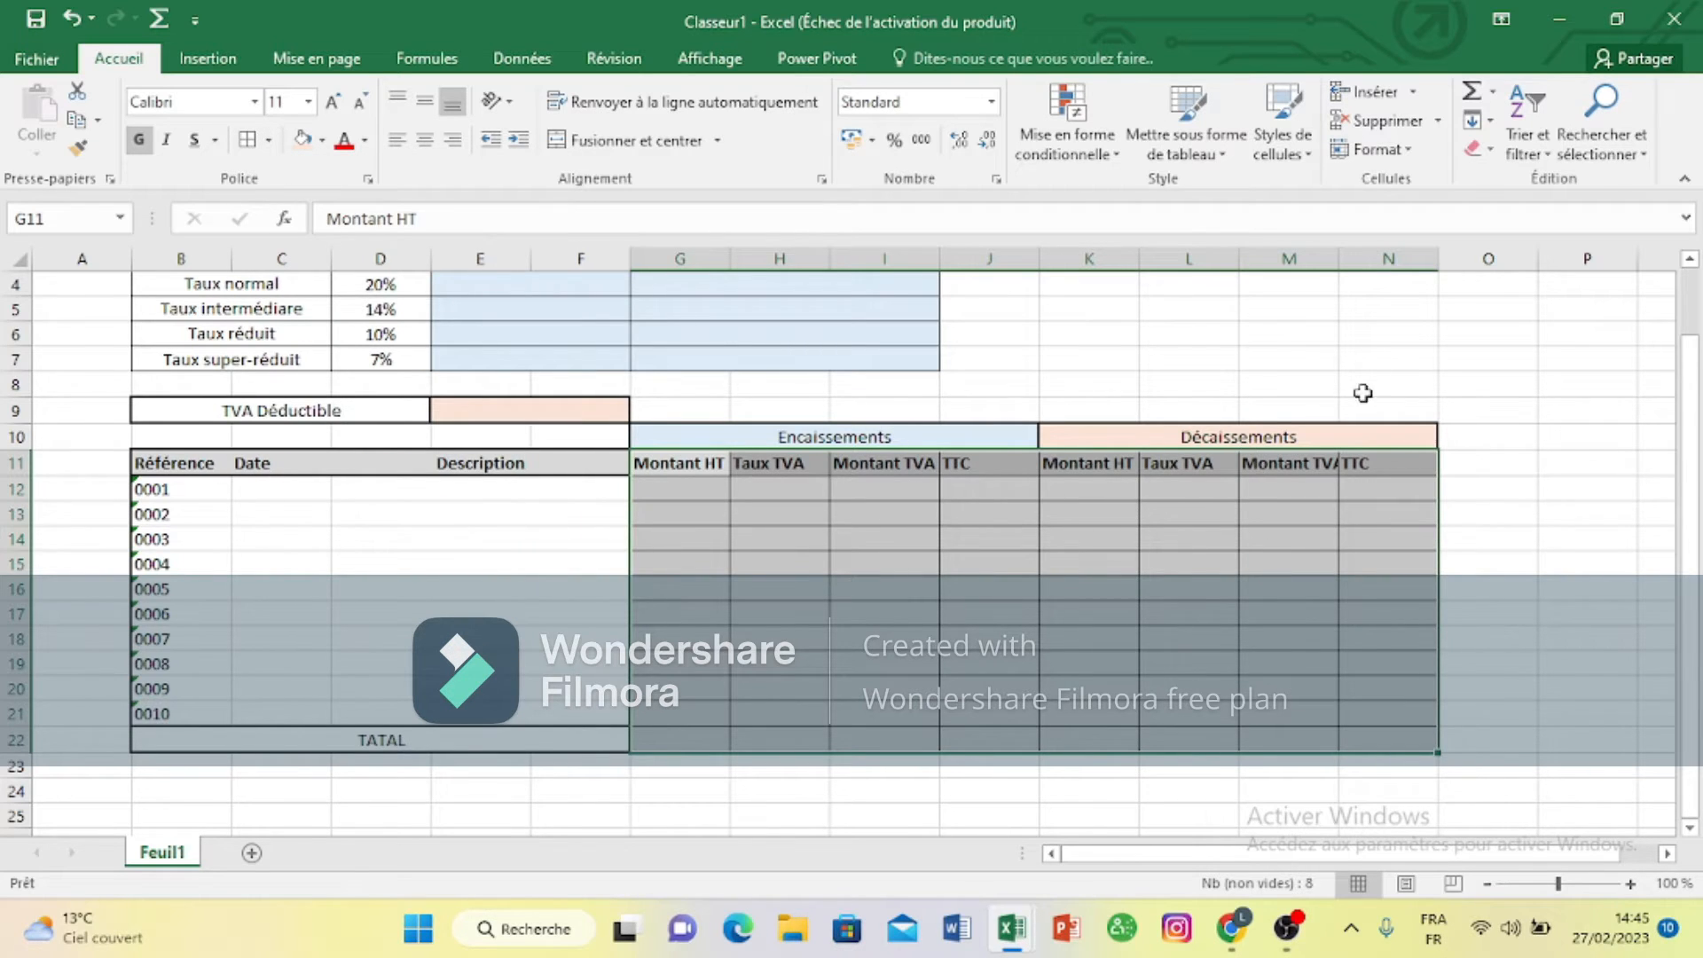
pyautogui.click(1382, 342)
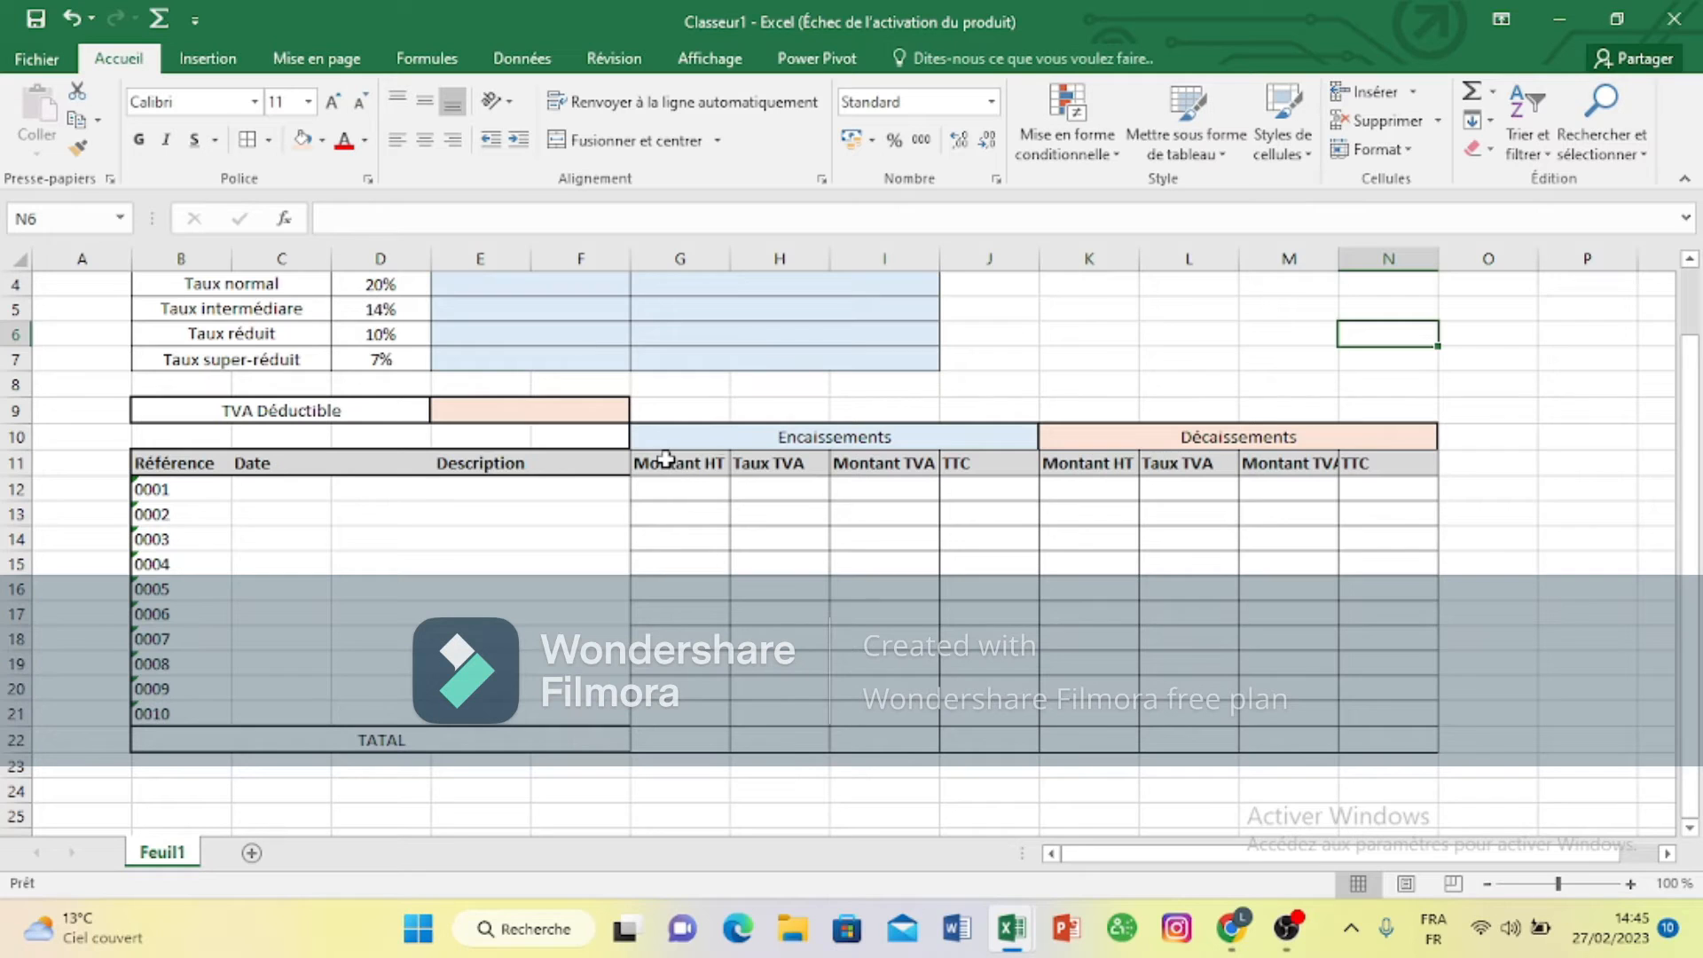
# Step: Add a thick outside border around the Encaissements and Décaissements grid G11:N22
pyautogui.moveTo(665, 458); pyautogui.dragTo(1406, 740)
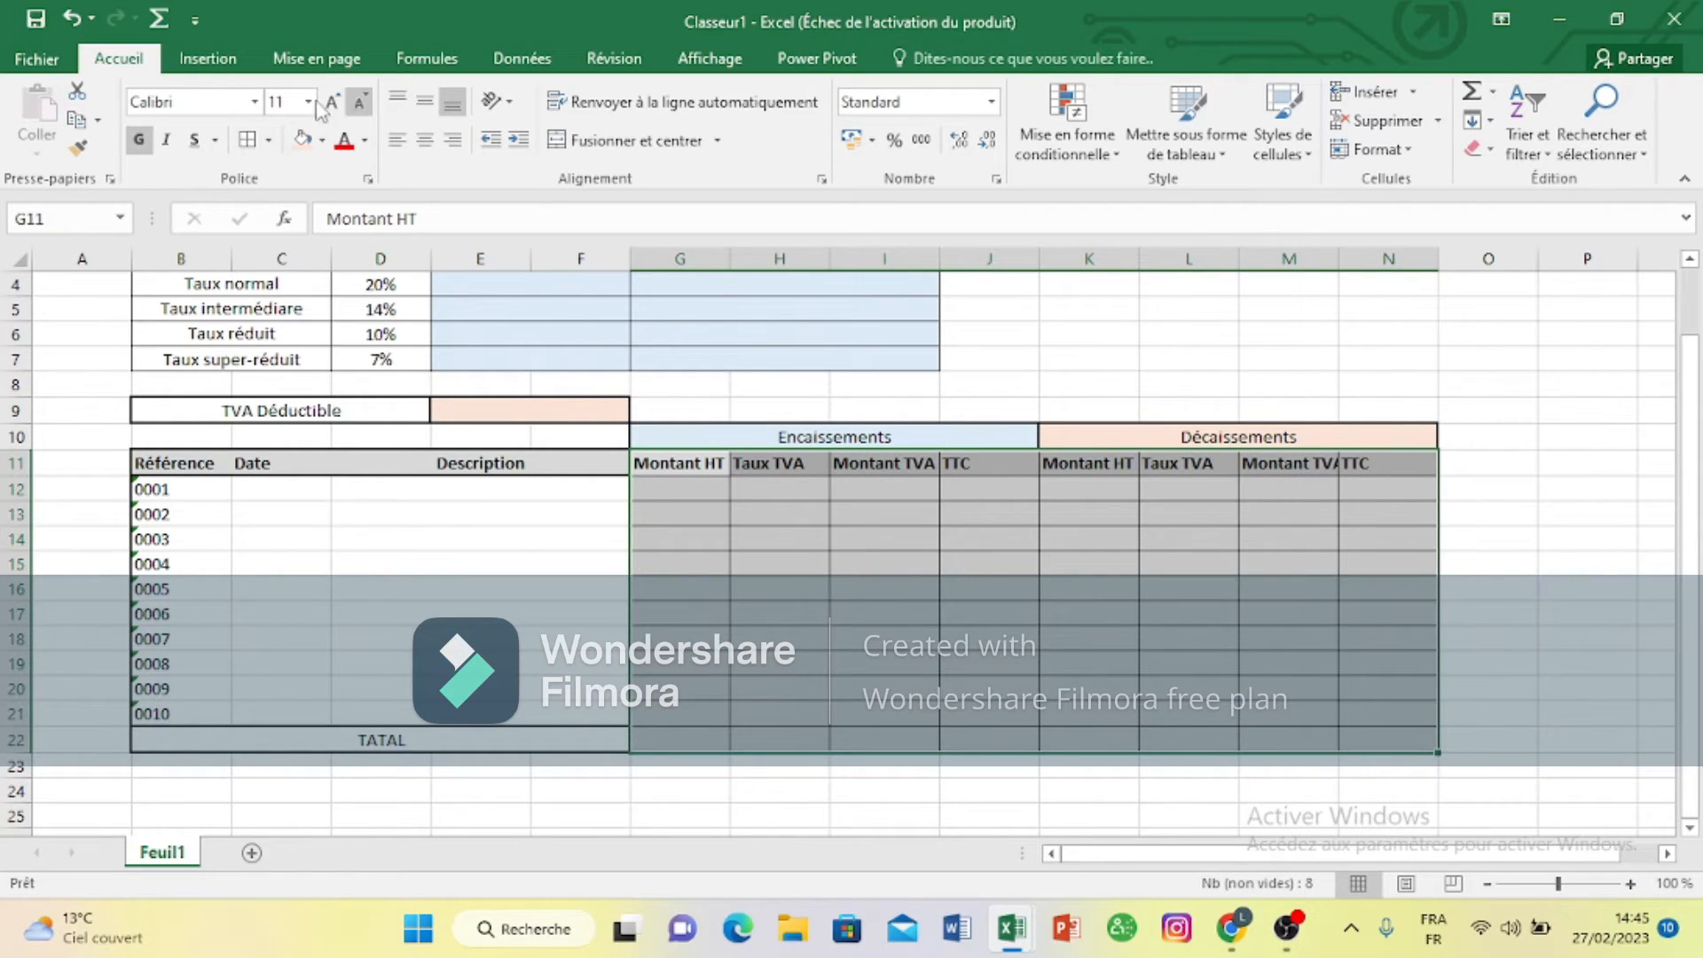
pyautogui.click(268, 139)
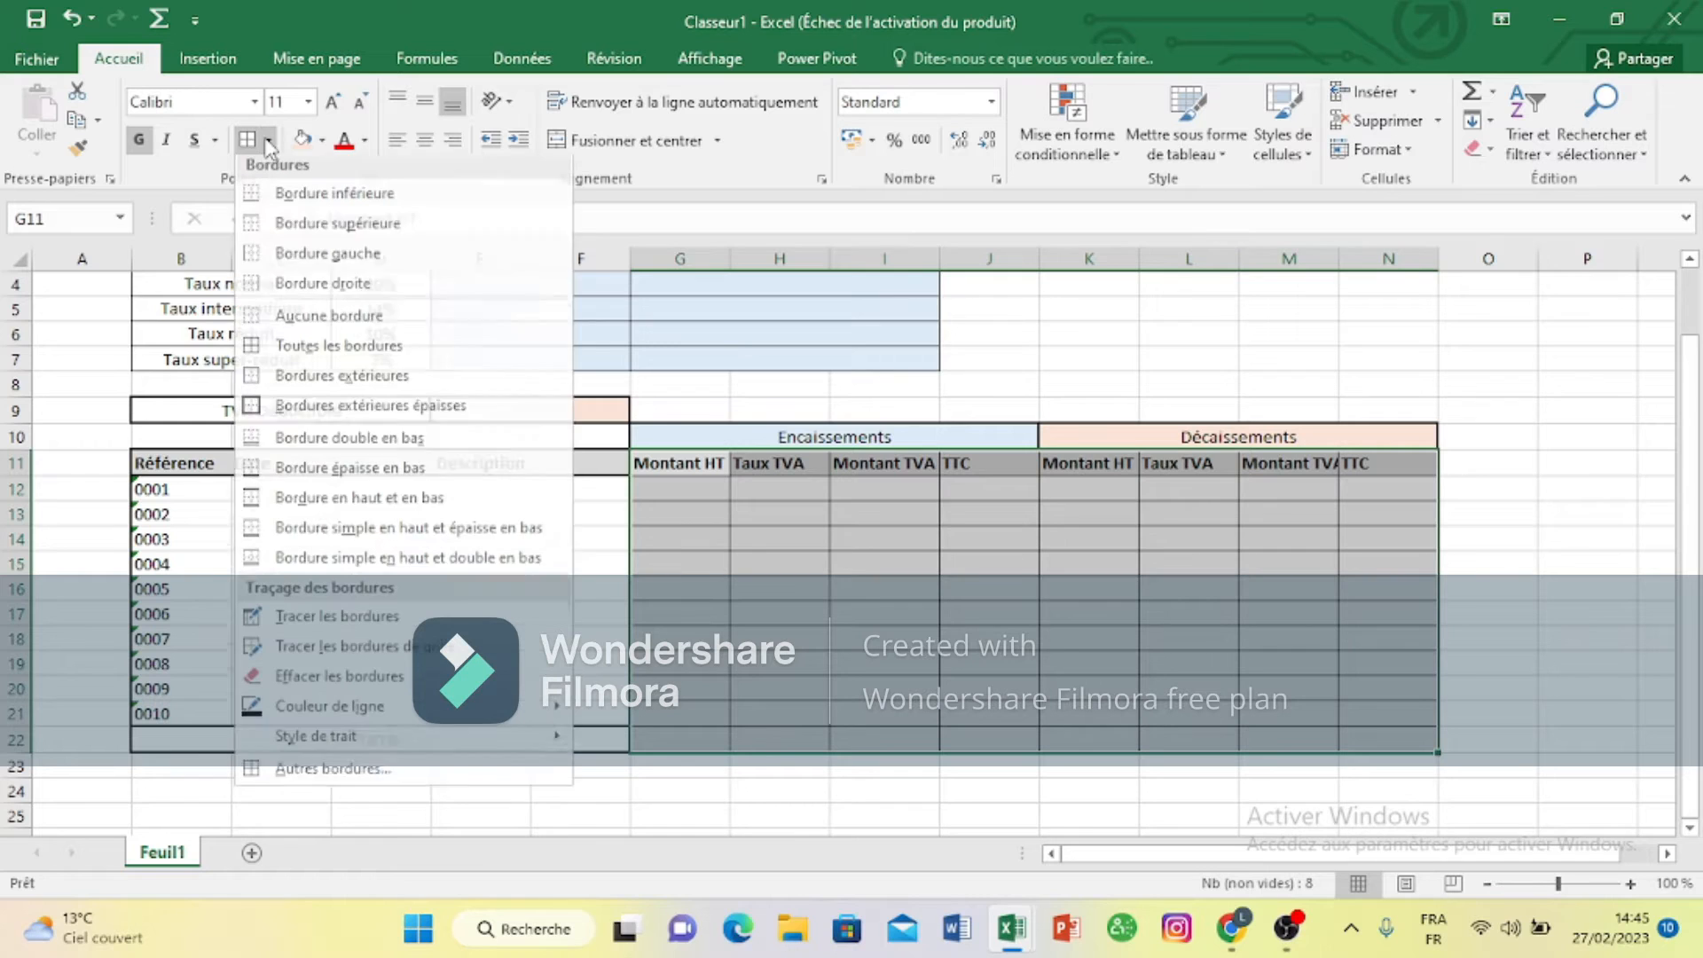
pyautogui.click(371, 413)
pyautogui.click(1428, 484)
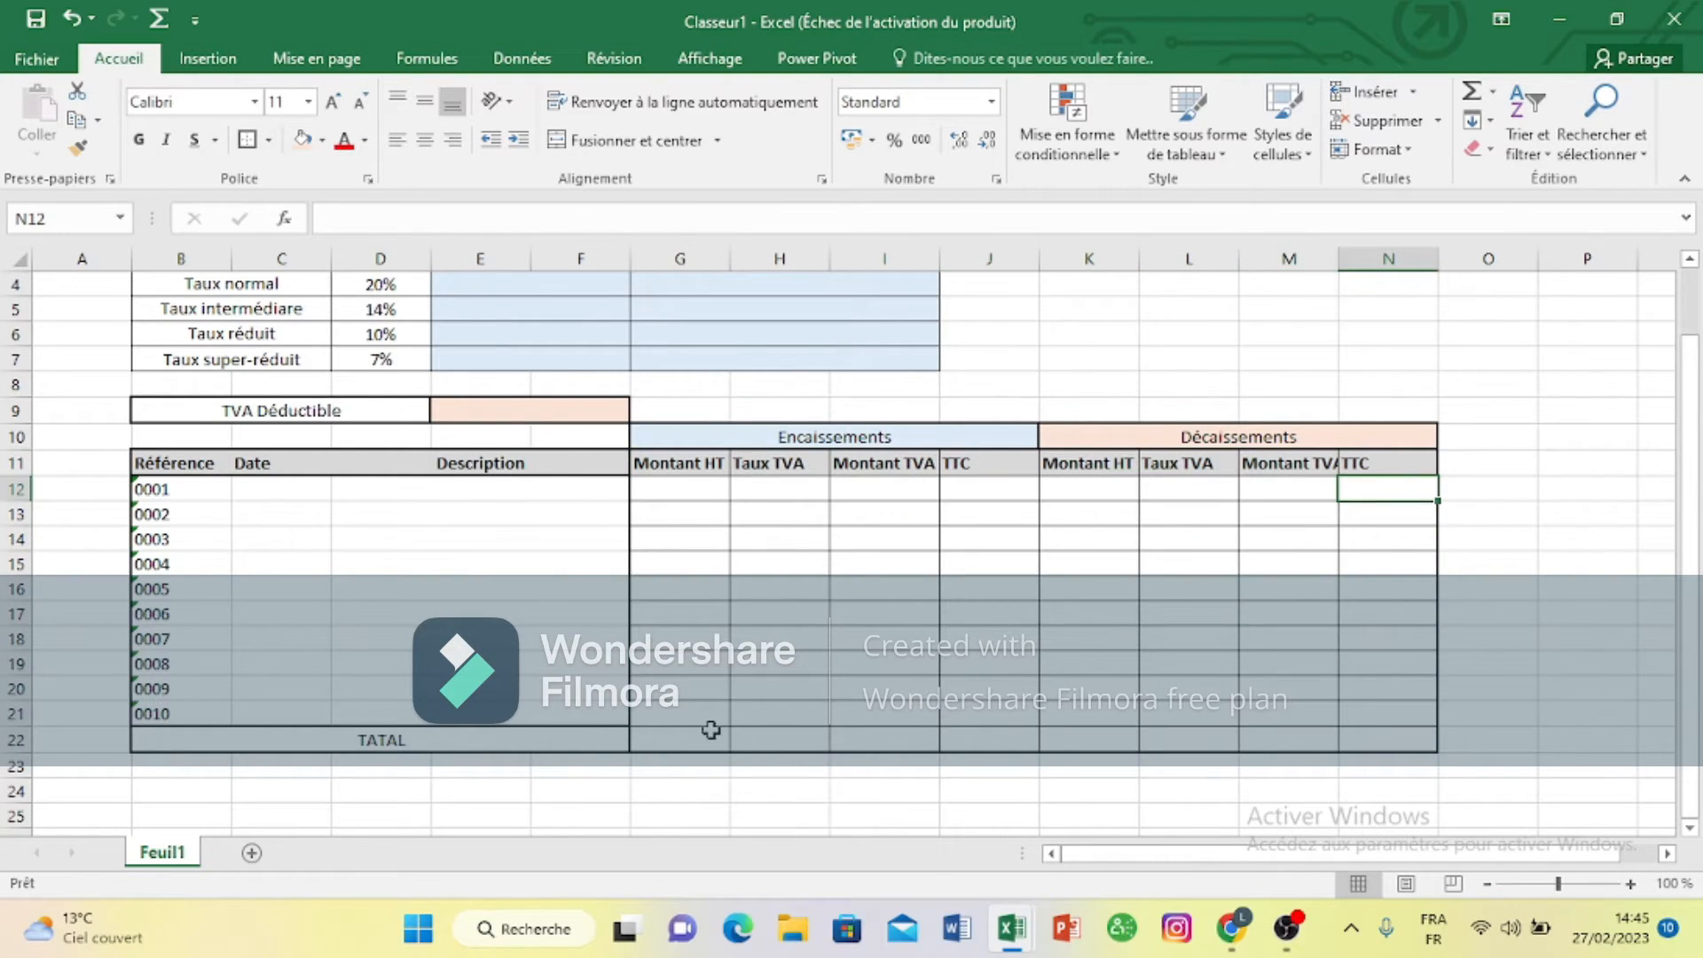
# Step: Add a thick outside border around the total row cells G22:N22 under Encaissements and Décaissements
pyautogui.moveTo(639, 740); pyautogui.dragTo(1429, 745)
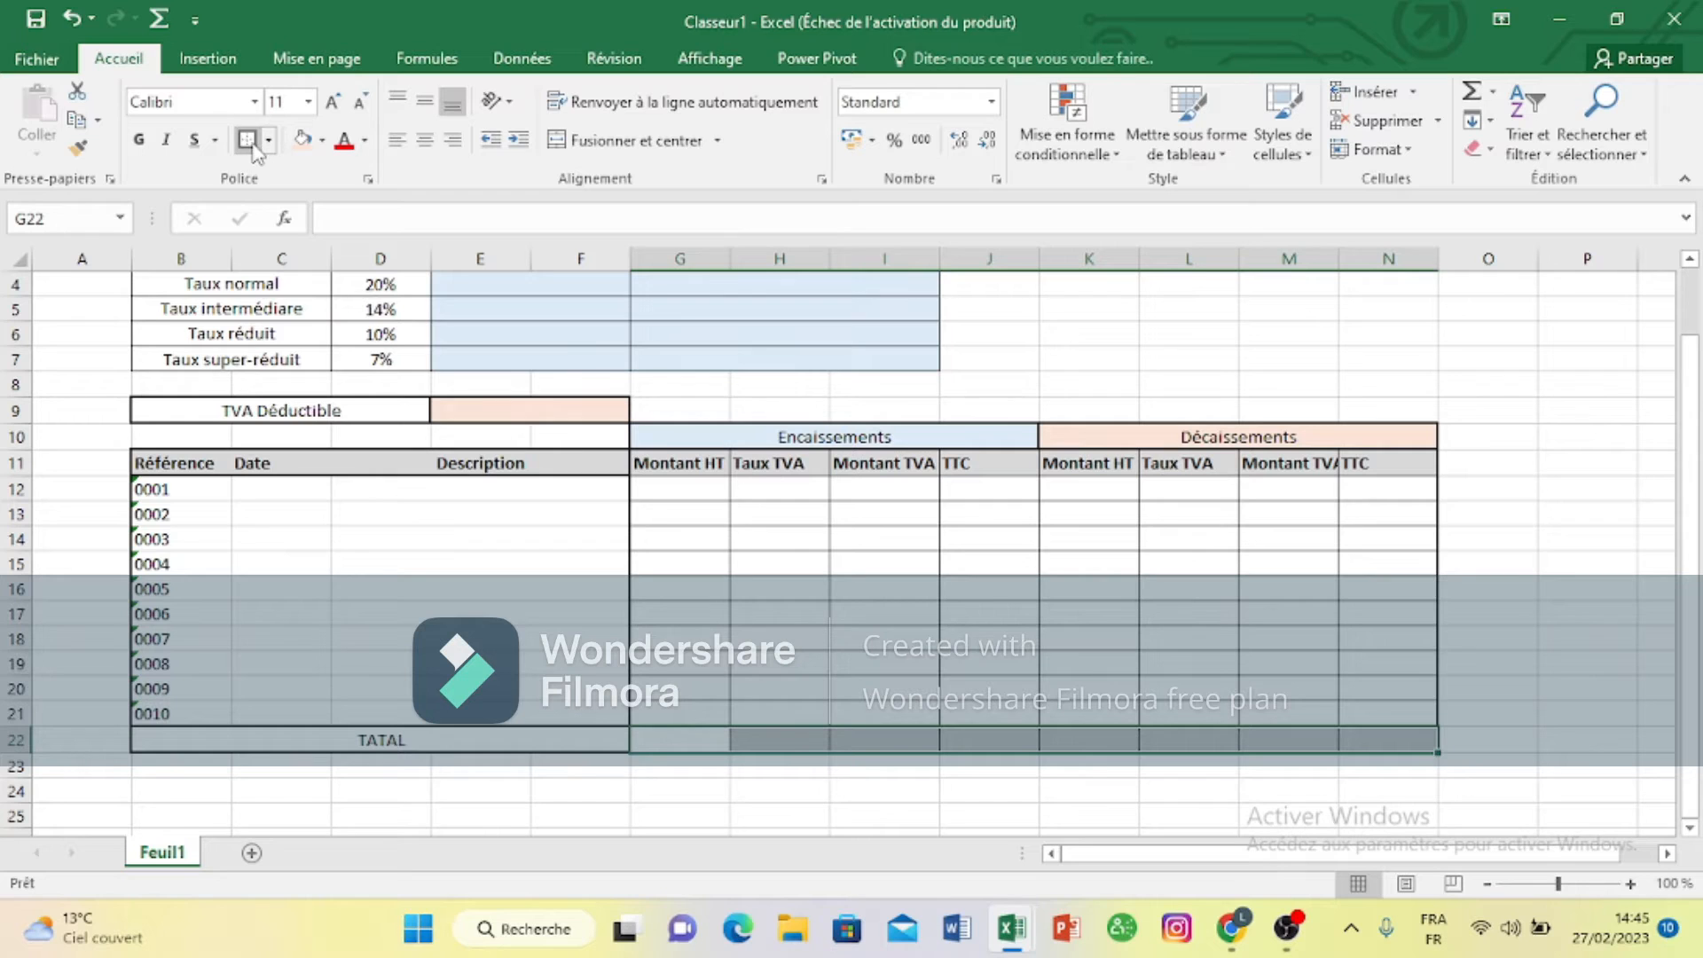
pyautogui.click(1364, 362)
pyautogui.click(1557, 516)
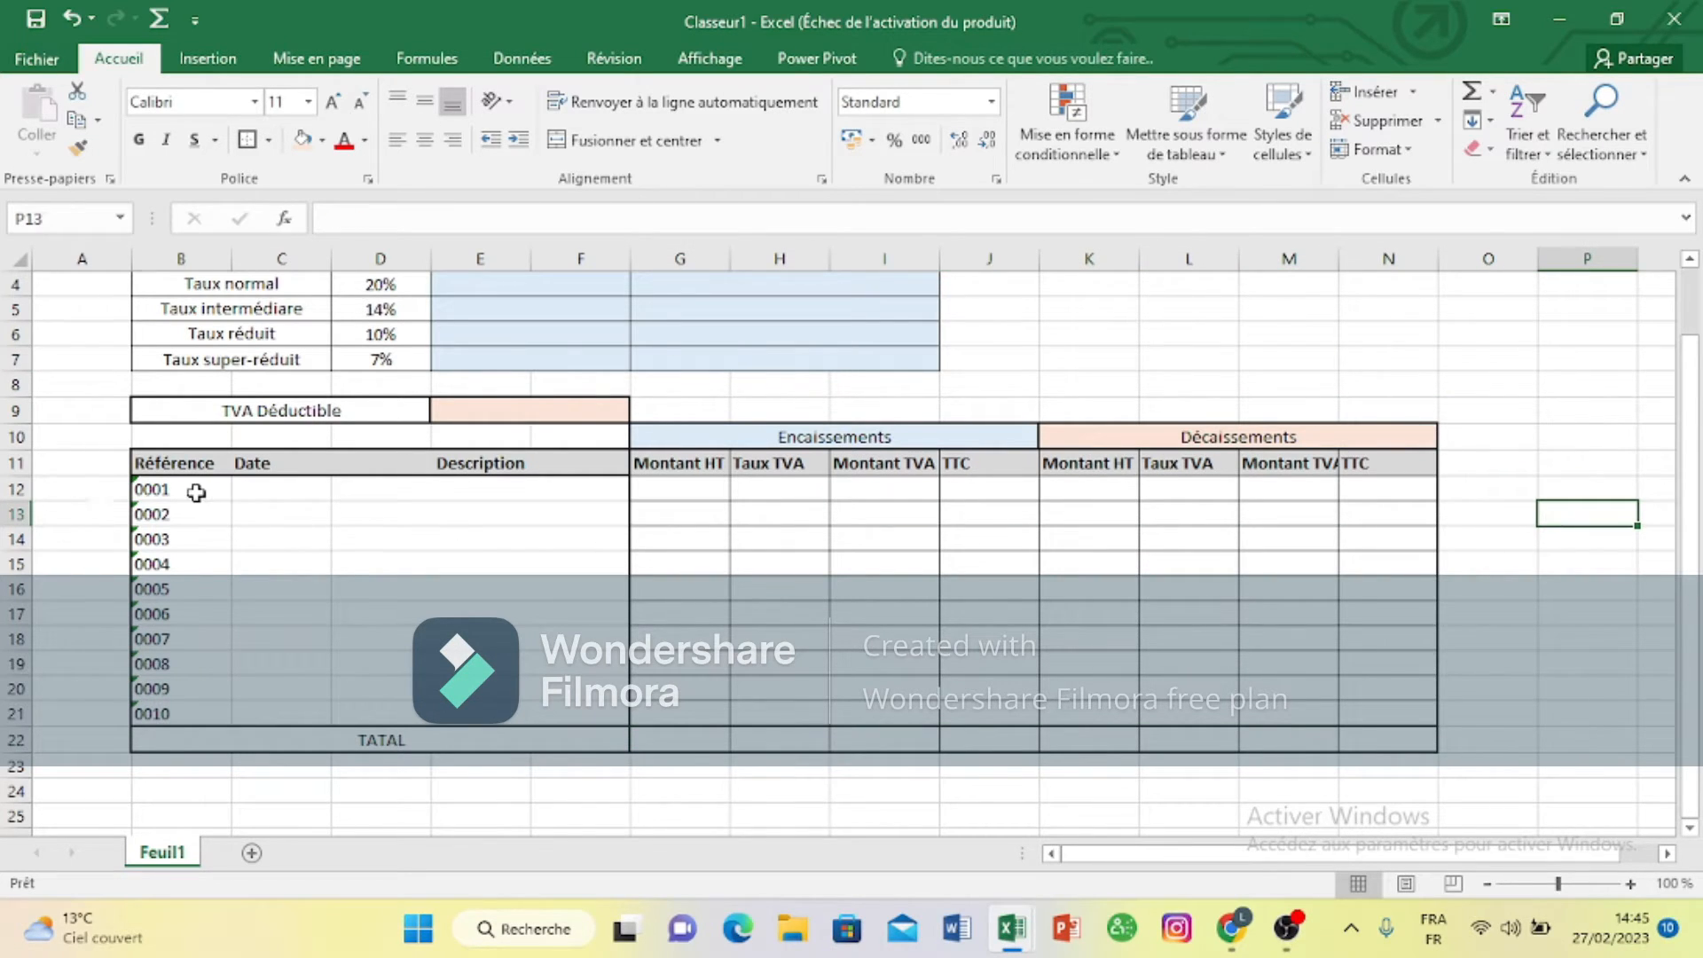
# Step: Apply all borders to the Référence, Date and Description cells B12:F21
pyautogui.moveTo(196, 492); pyautogui.dragTo(555, 707)
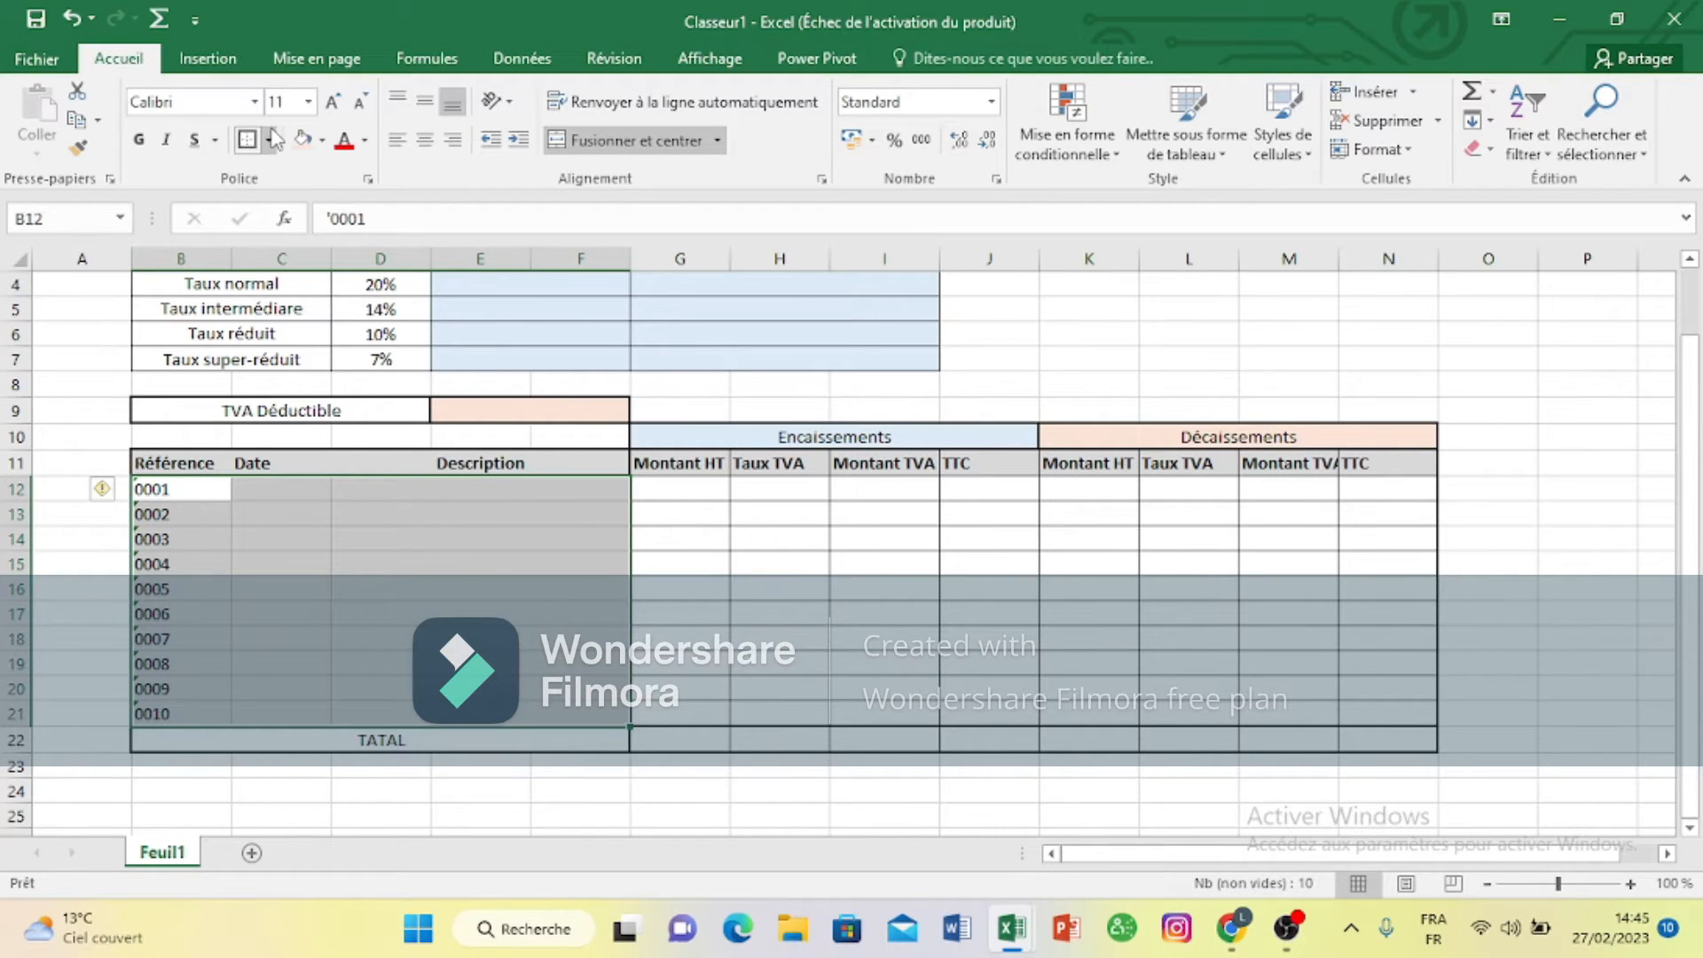
pyautogui.click(268, 139)
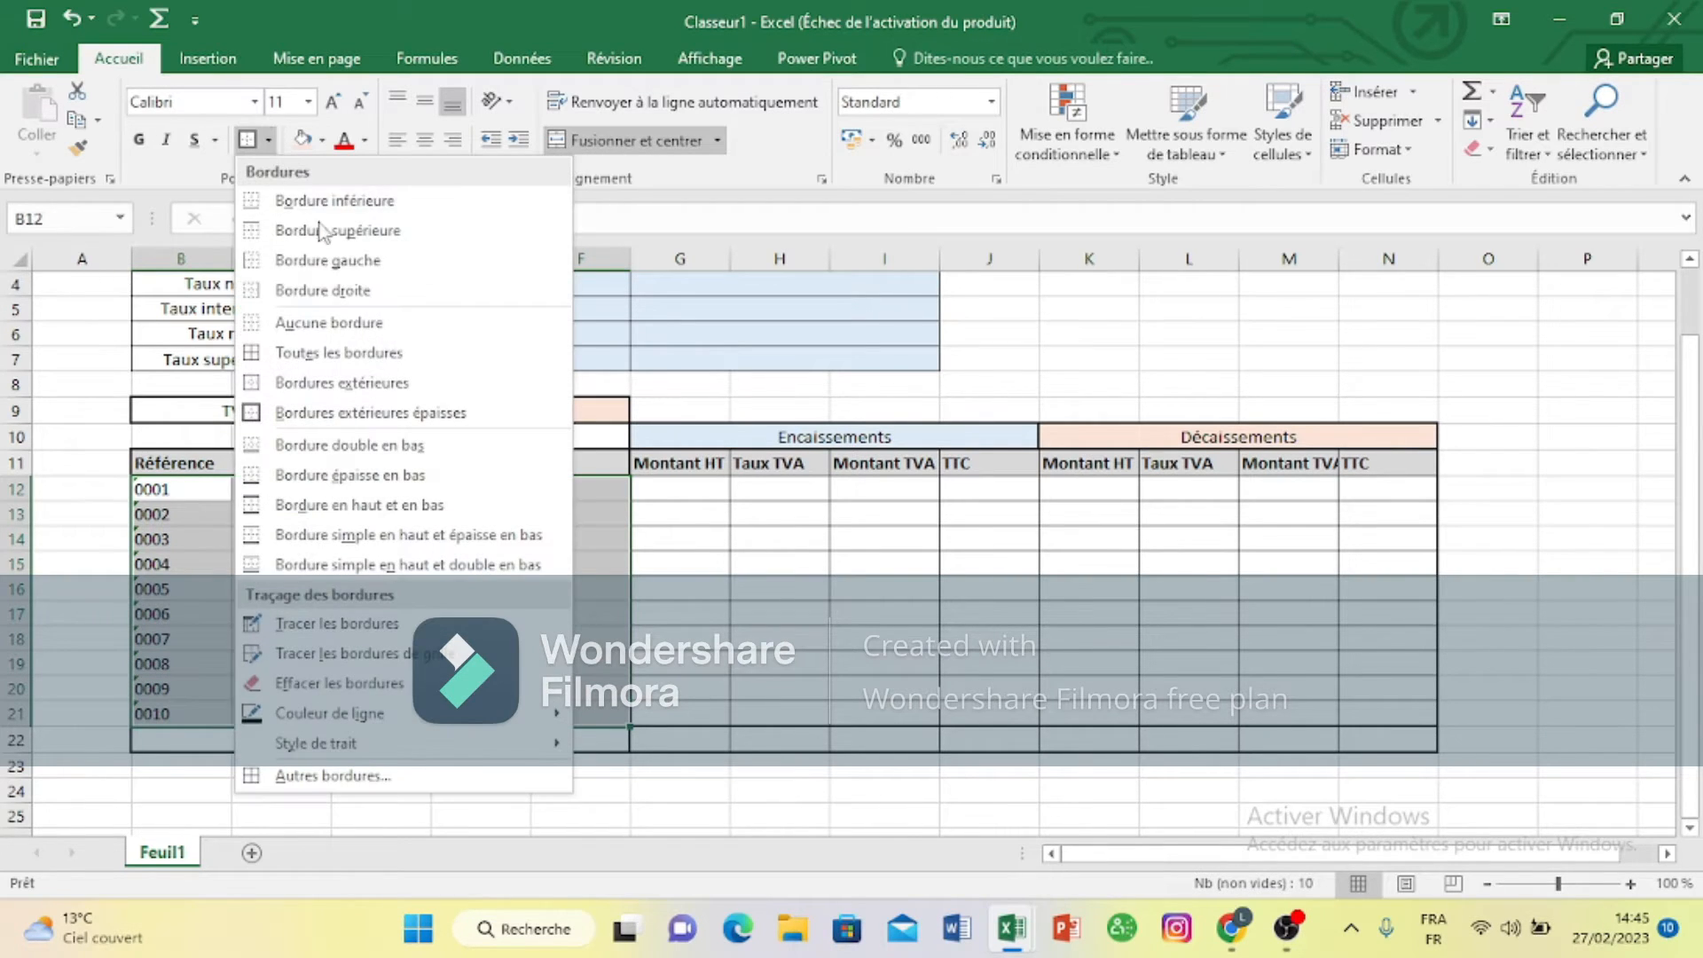
pyautogui.click(330, 354)
pyautogui.click(1153, 331)
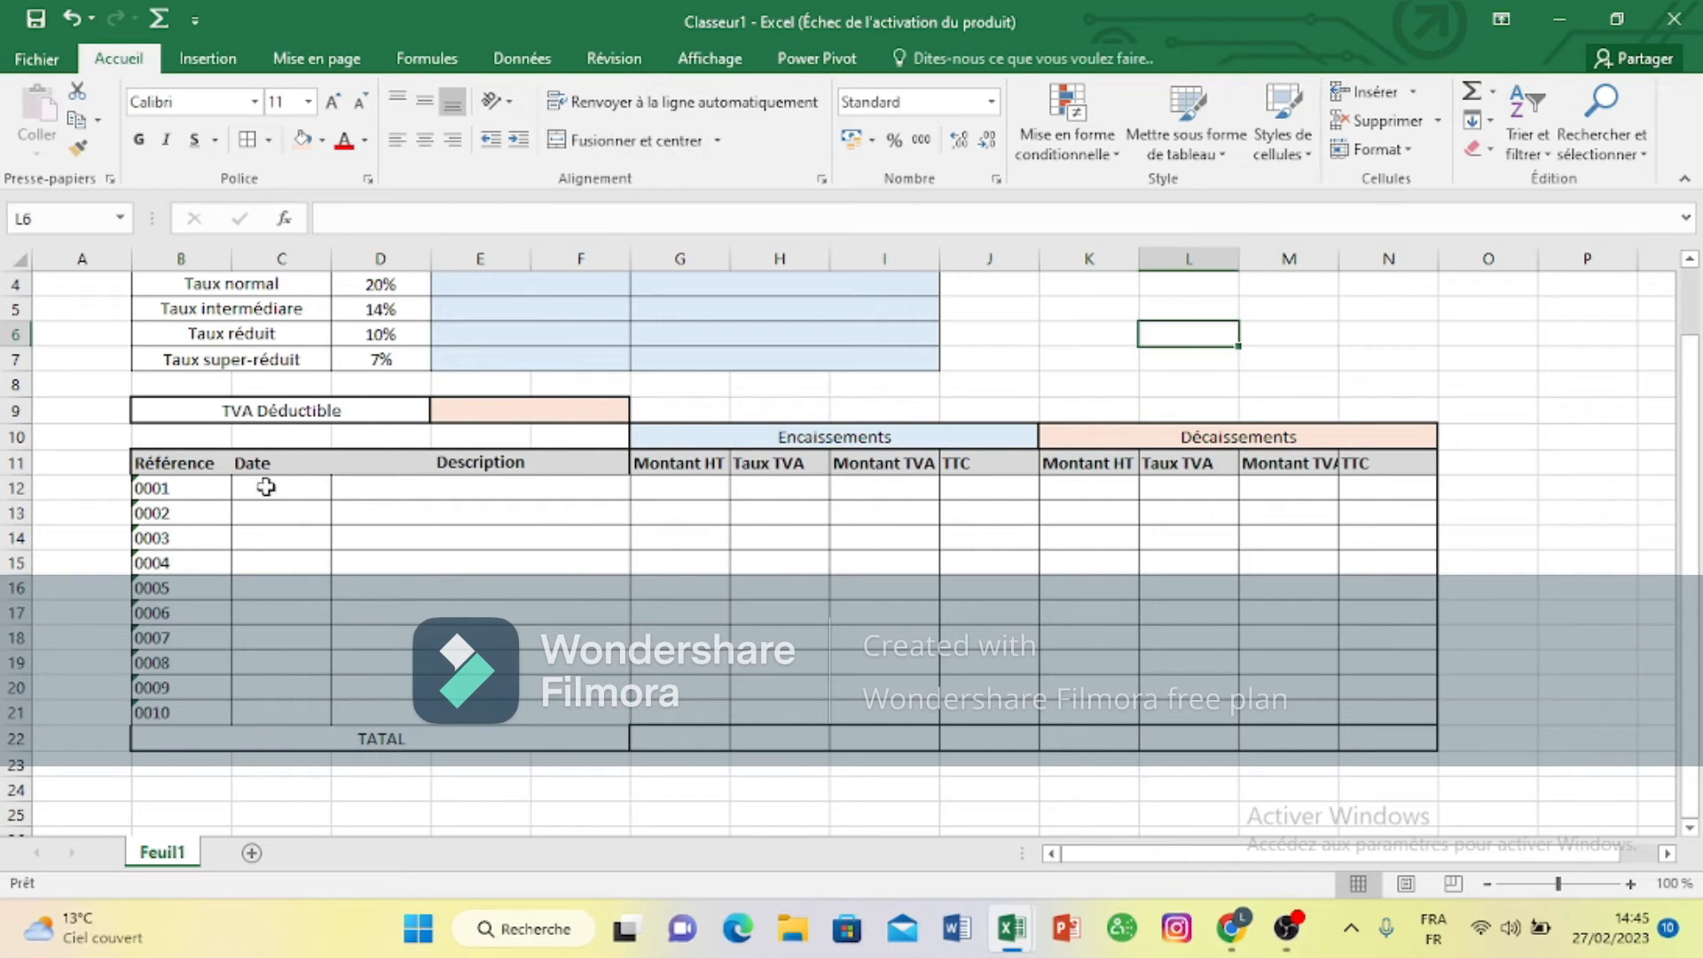
# Step: Add a thick outside border around the Référence, Date and Description block B12:F21
pyautogui.moveTo(203, 490); pyautogui.dragTo(552, 709)
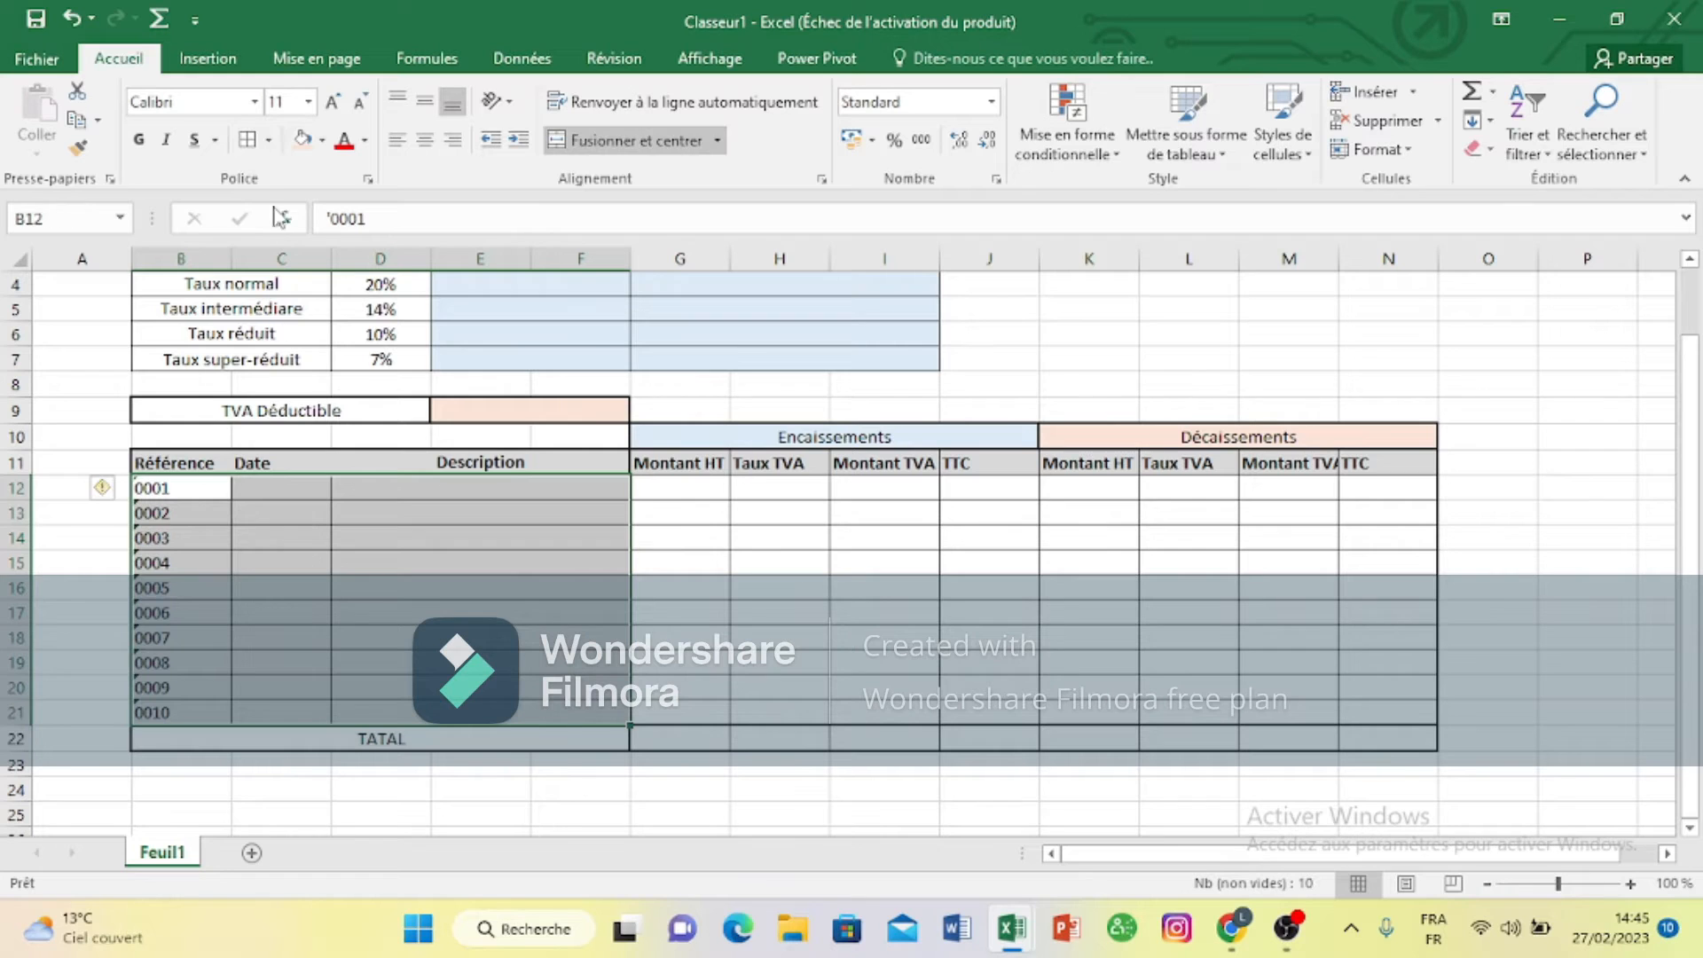
pyautogui.click(269, 141)
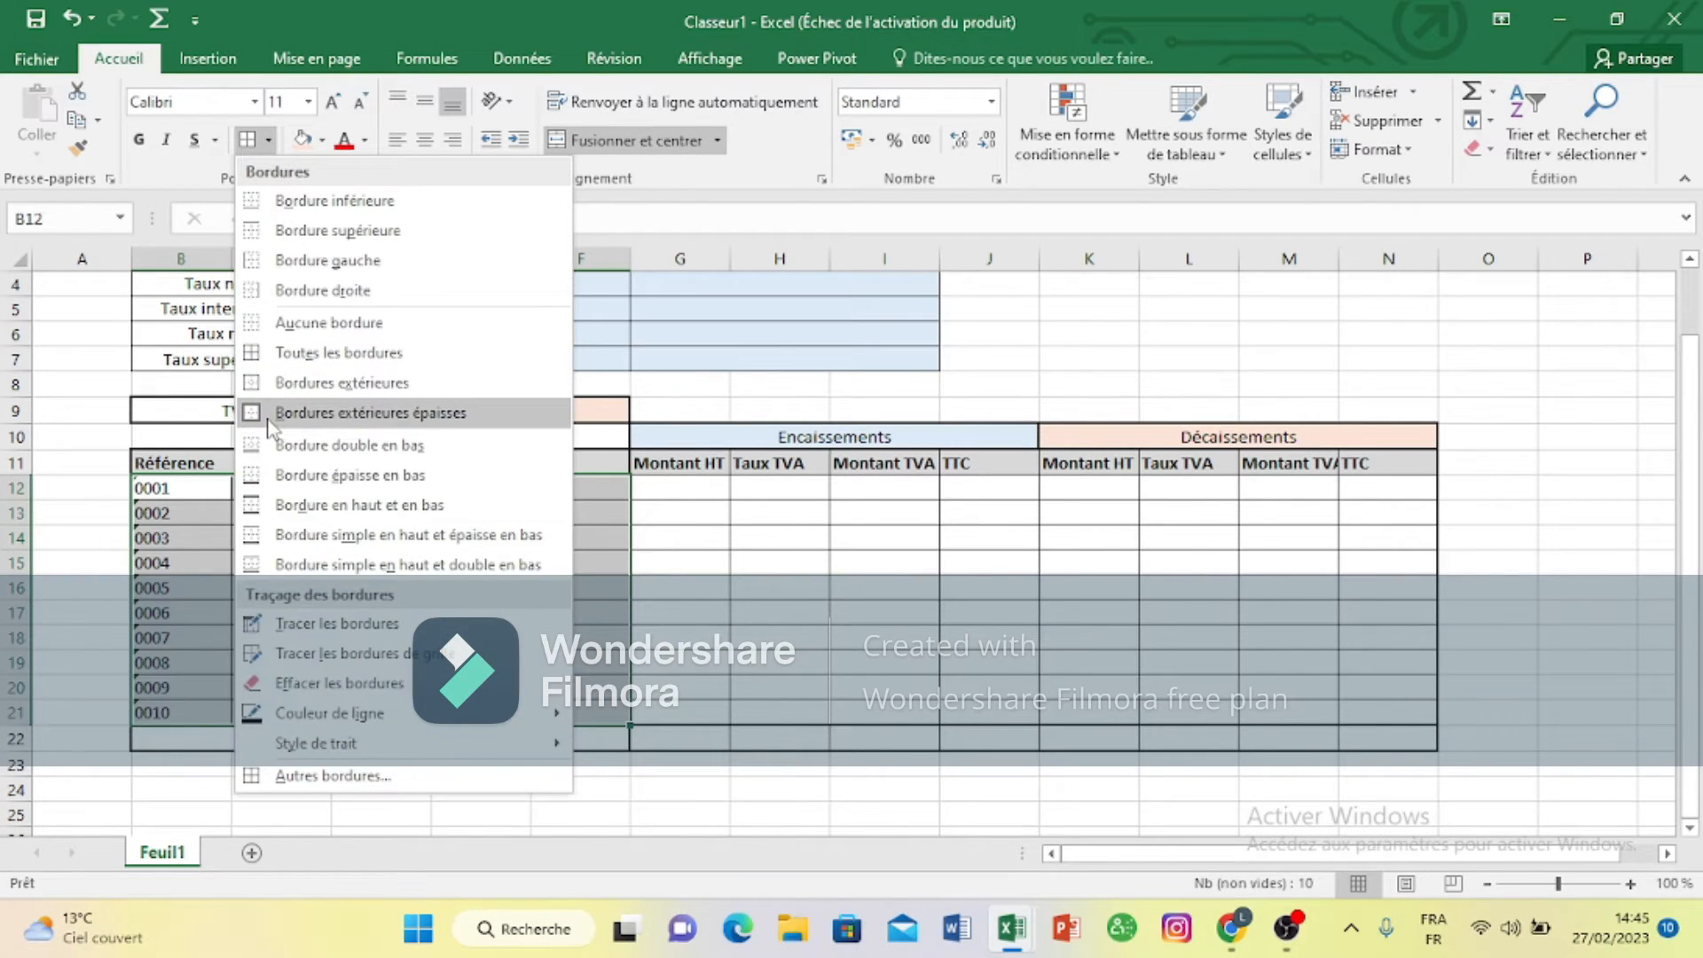
pyautogui.click(269, 417)
pyautogui.click(1043, 367)
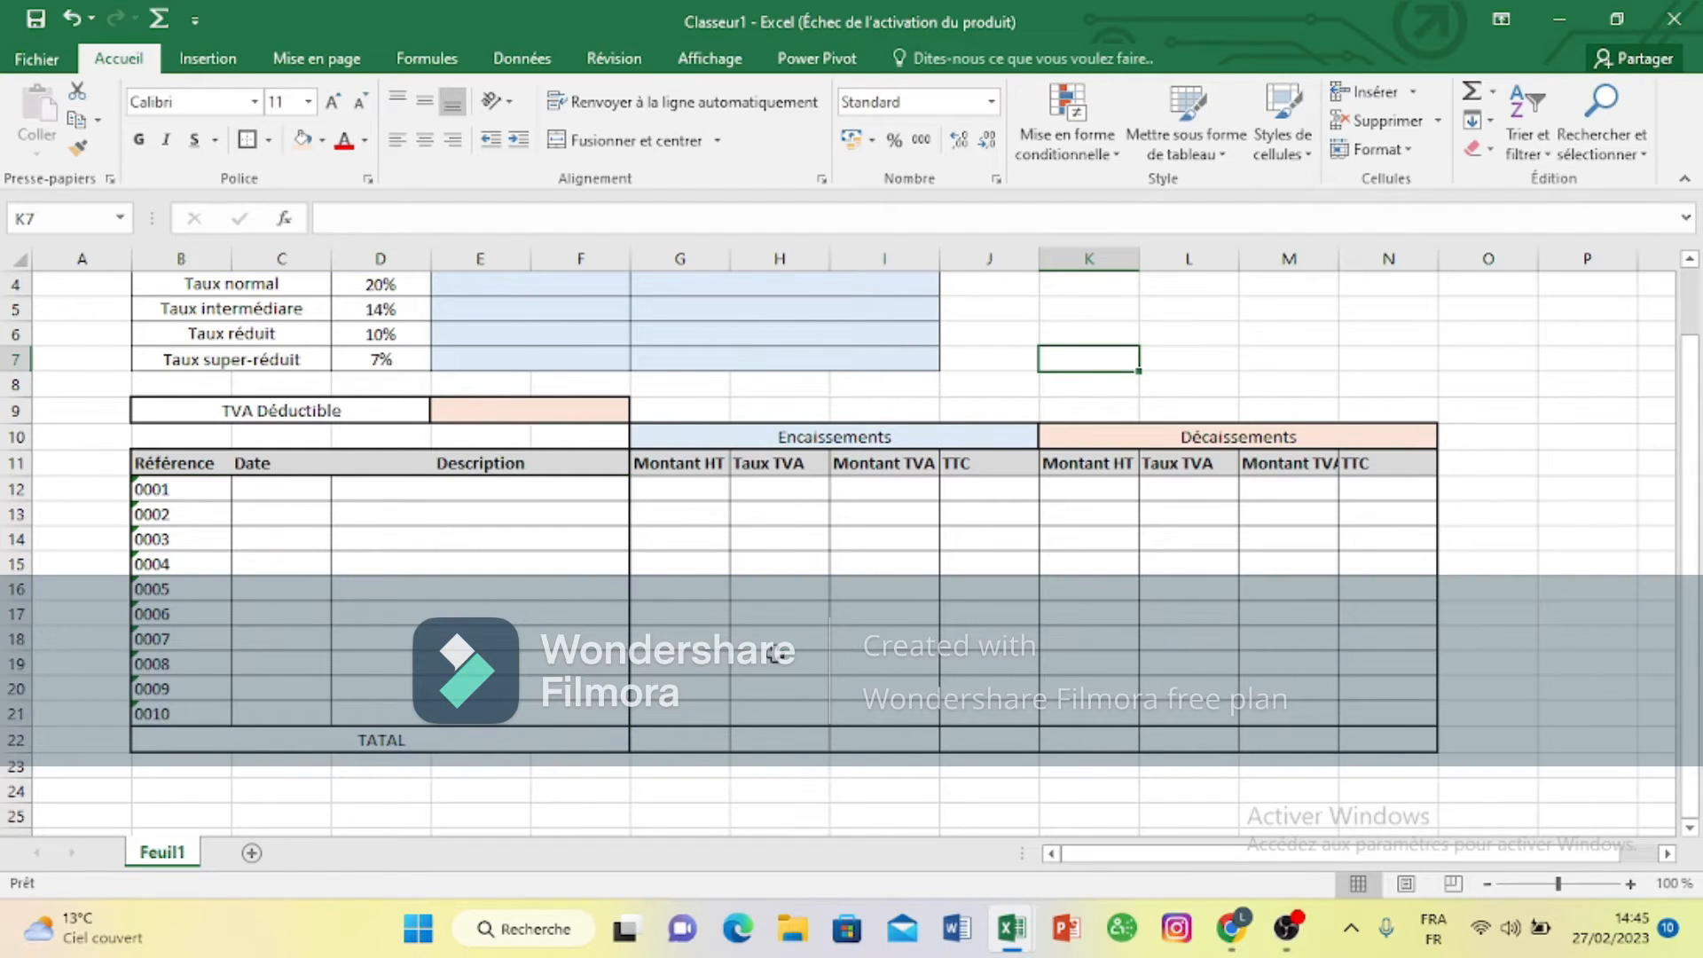
# Step: Format the Encaissements Montant HT cells G12:G22 as accounting with the MAD currency symbol
pyautogui.moveTo(1697, 614); pyautogui.dragTo(1698, 492)
pyautogui.click(1698, 490)
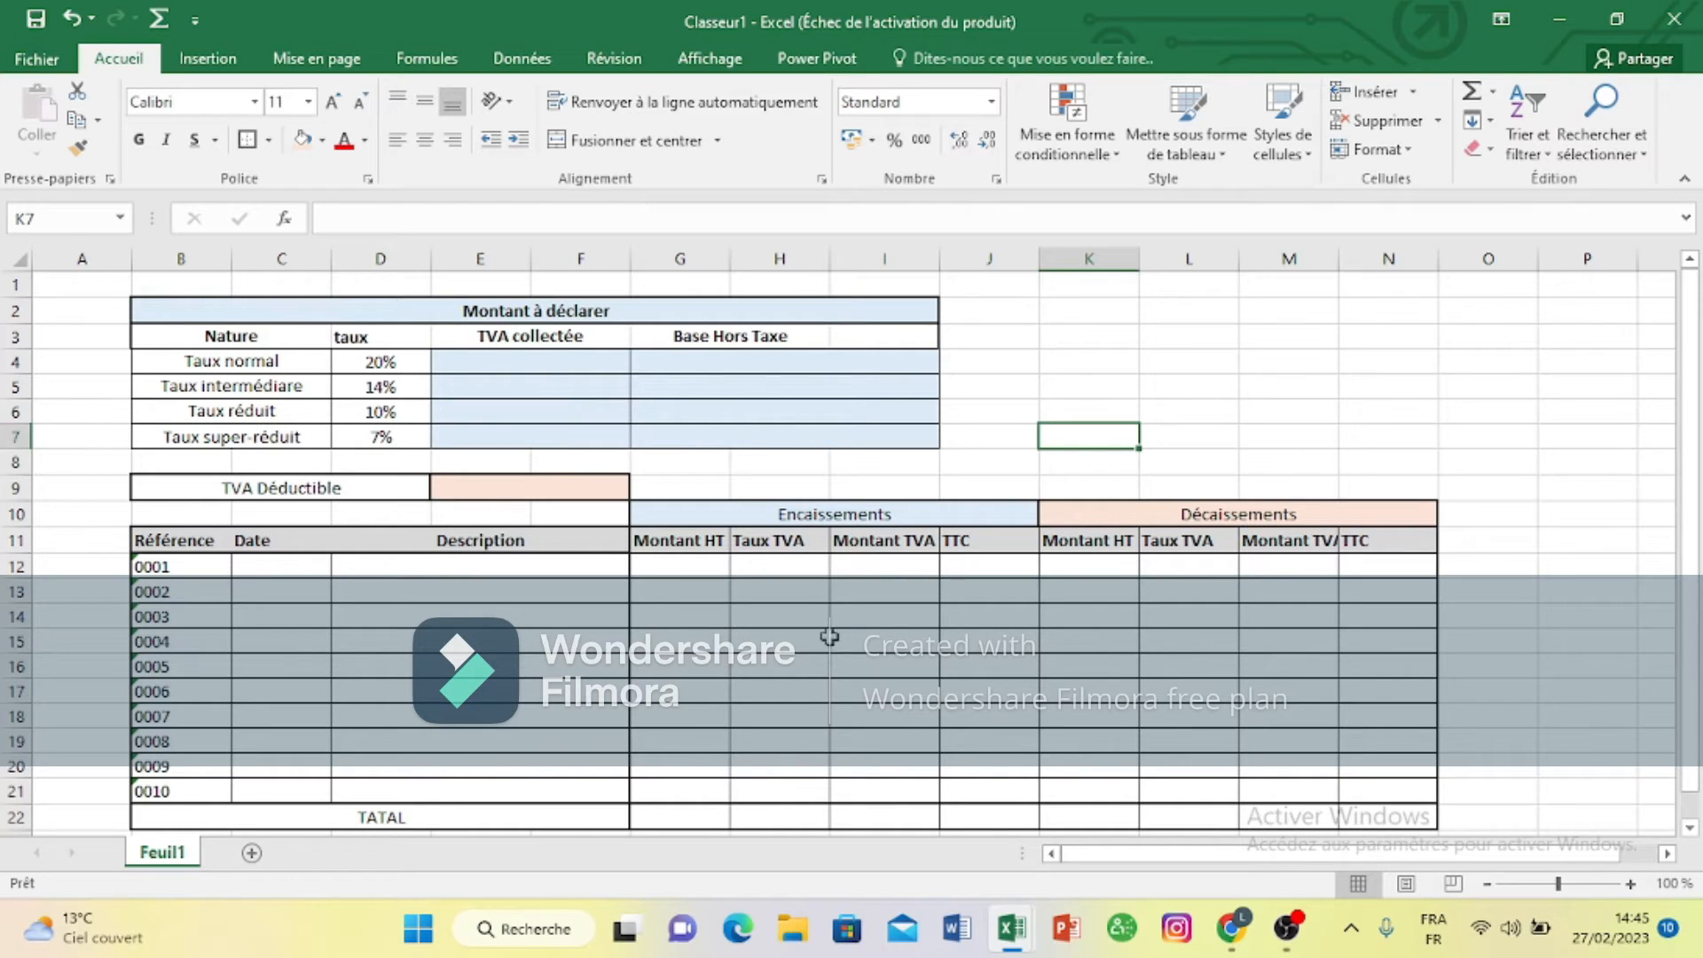
pyautogui.click(666, 814)
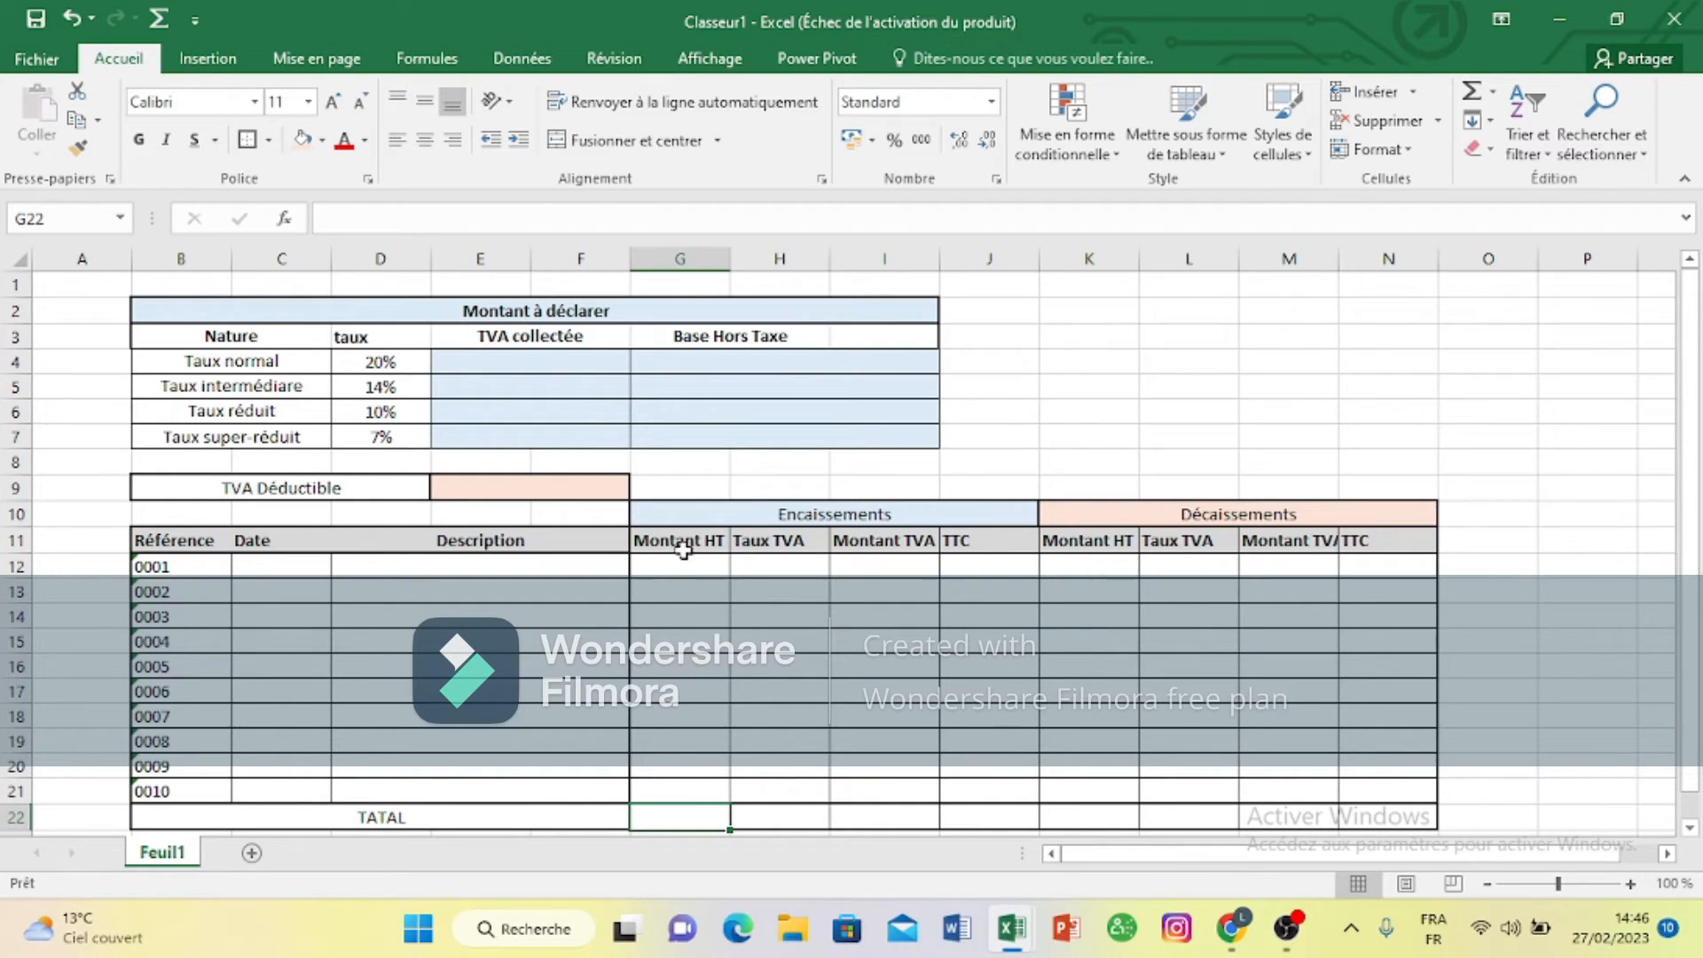
pyautogui.moveTo(689, 562); pyautogui.dragTo(679, 810)
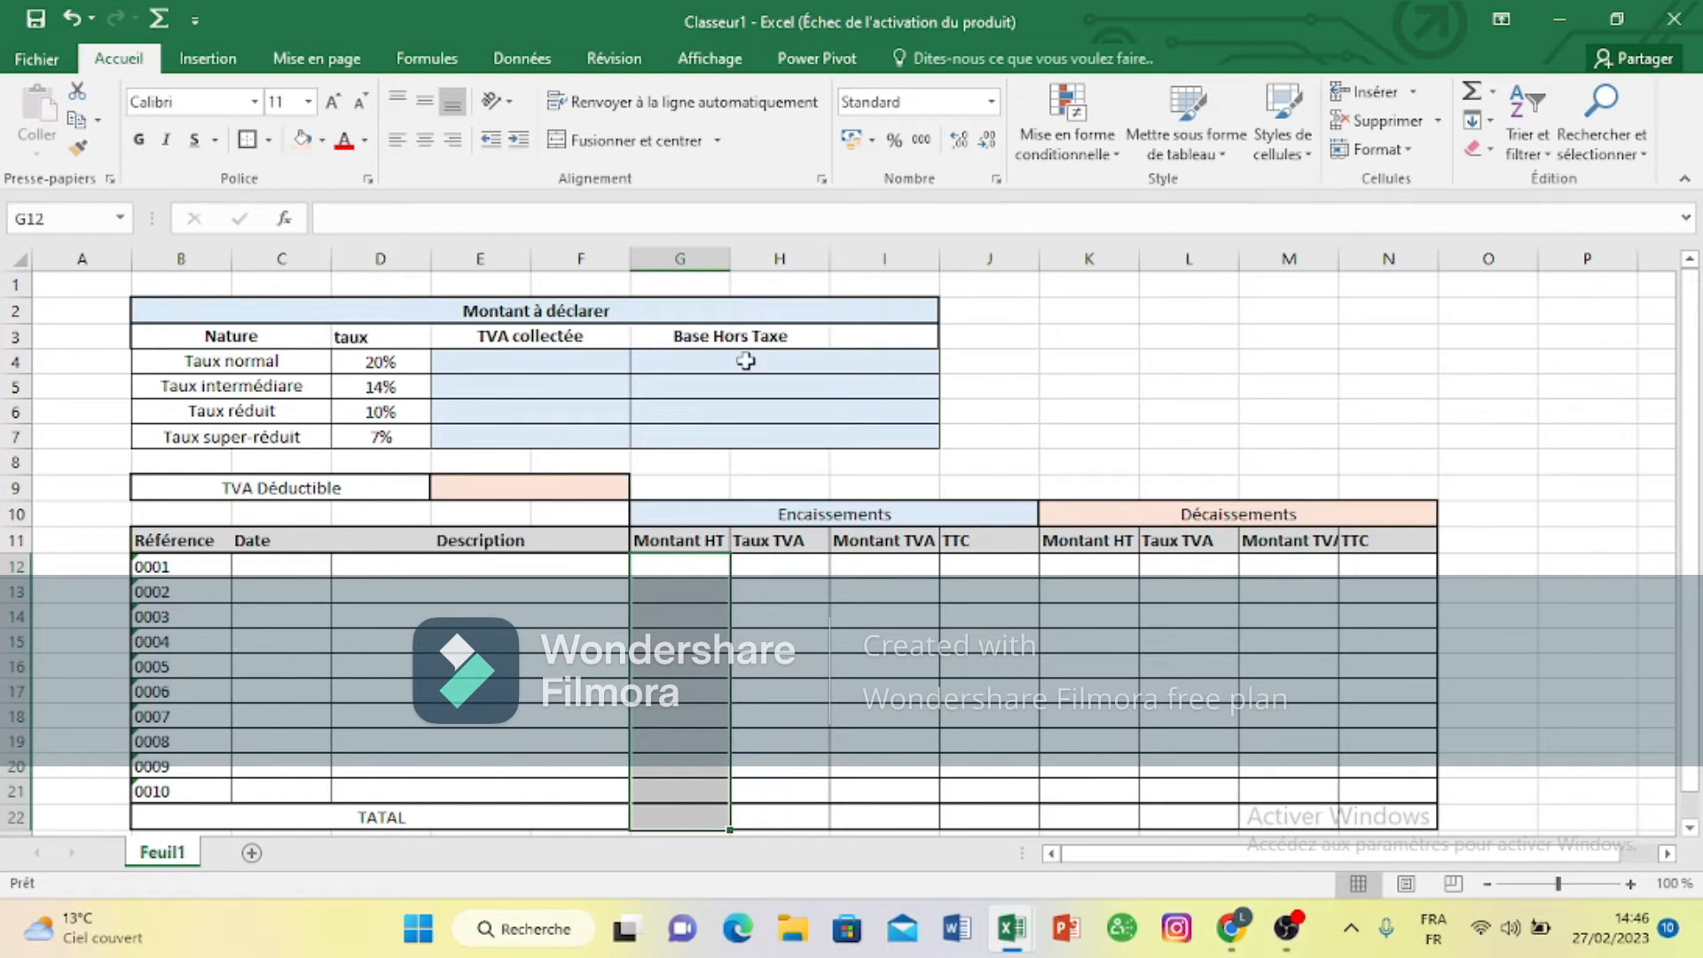
pyautogui.click(873, 142)
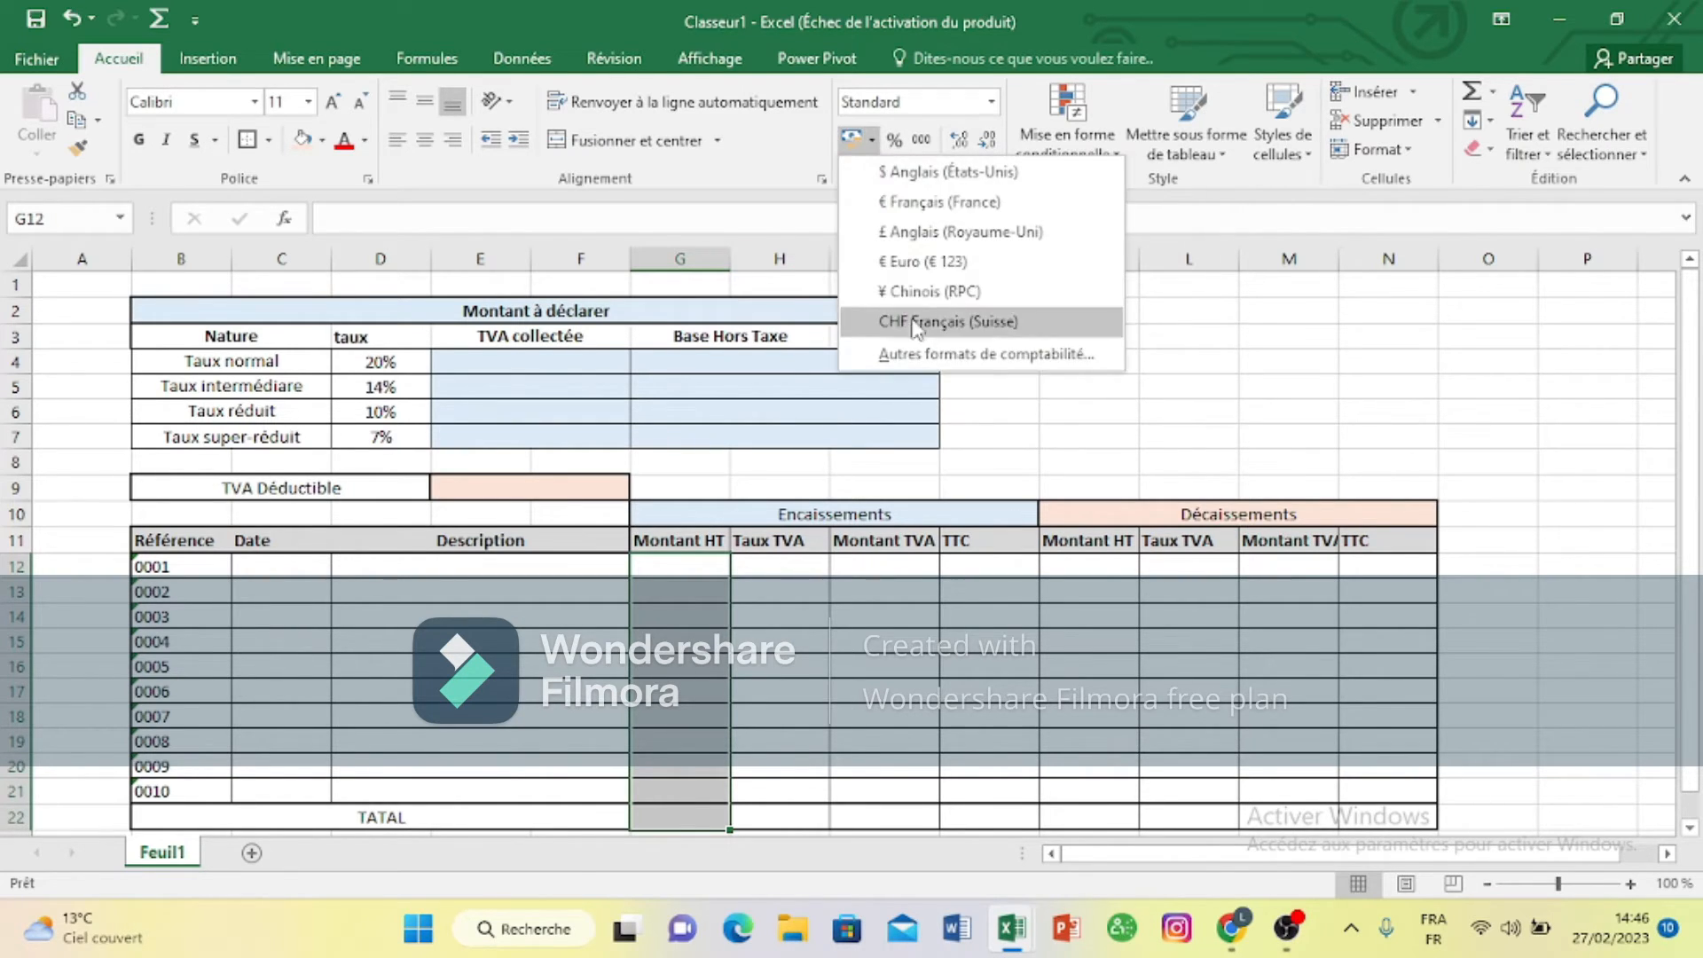
pyautogui.click(924, 355)
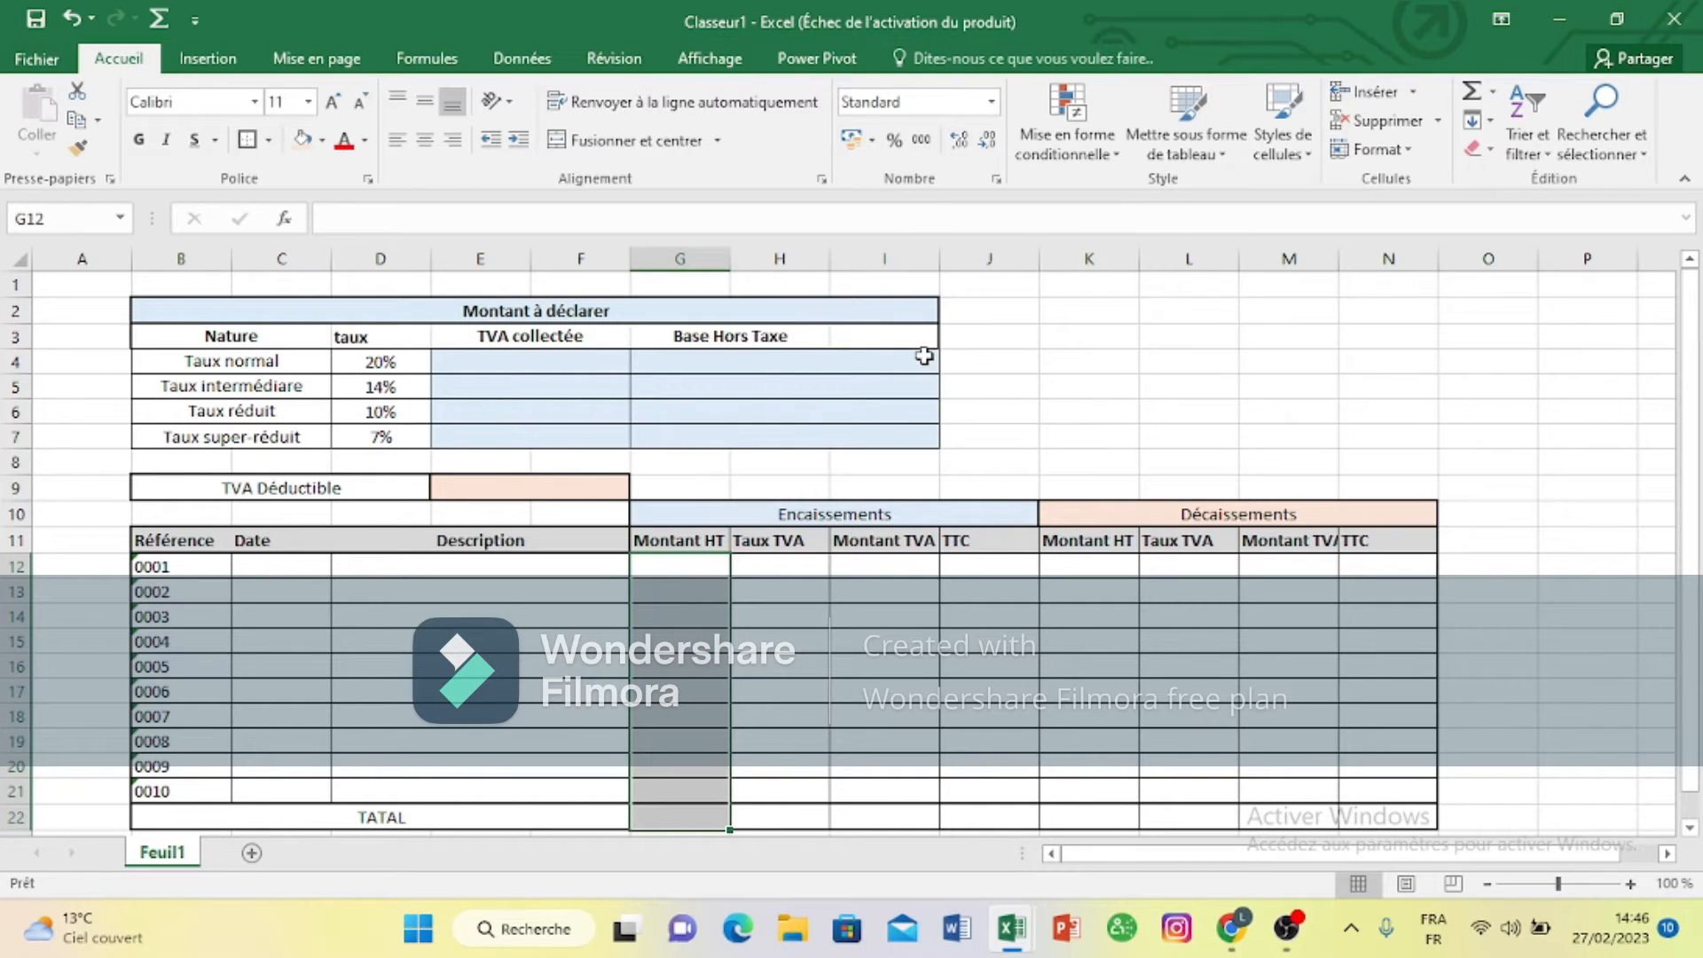
pyautogui.click(1067, 286)
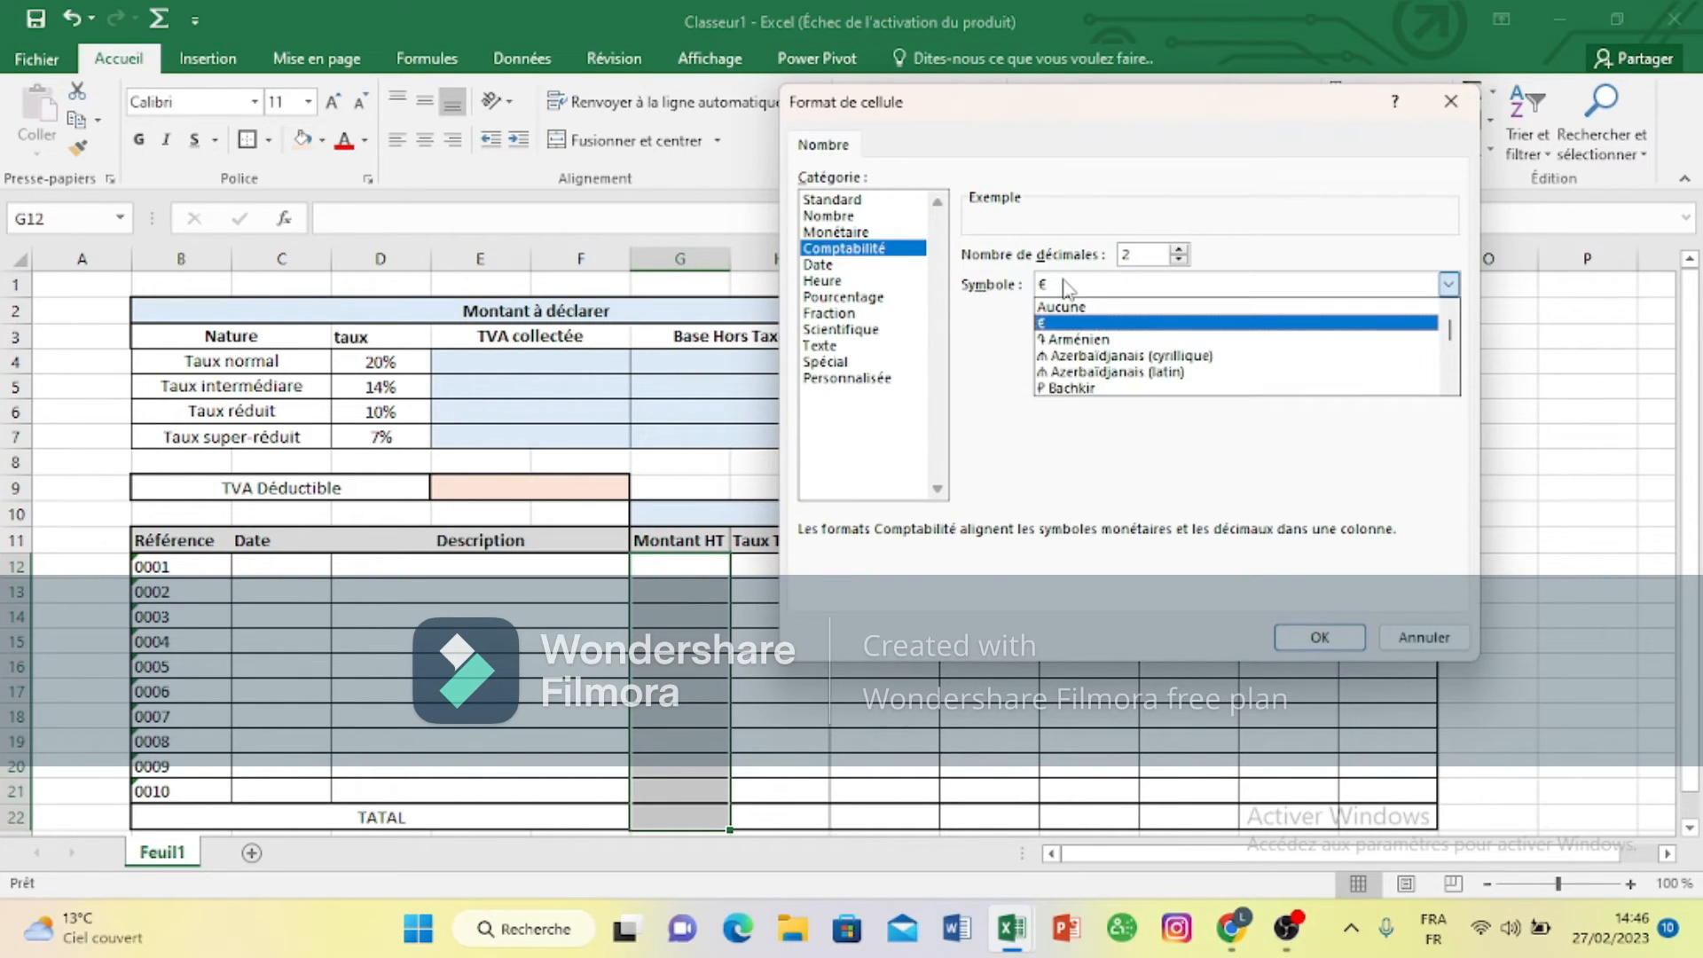
pyautogui.press('m')
pyautogui.press('d')
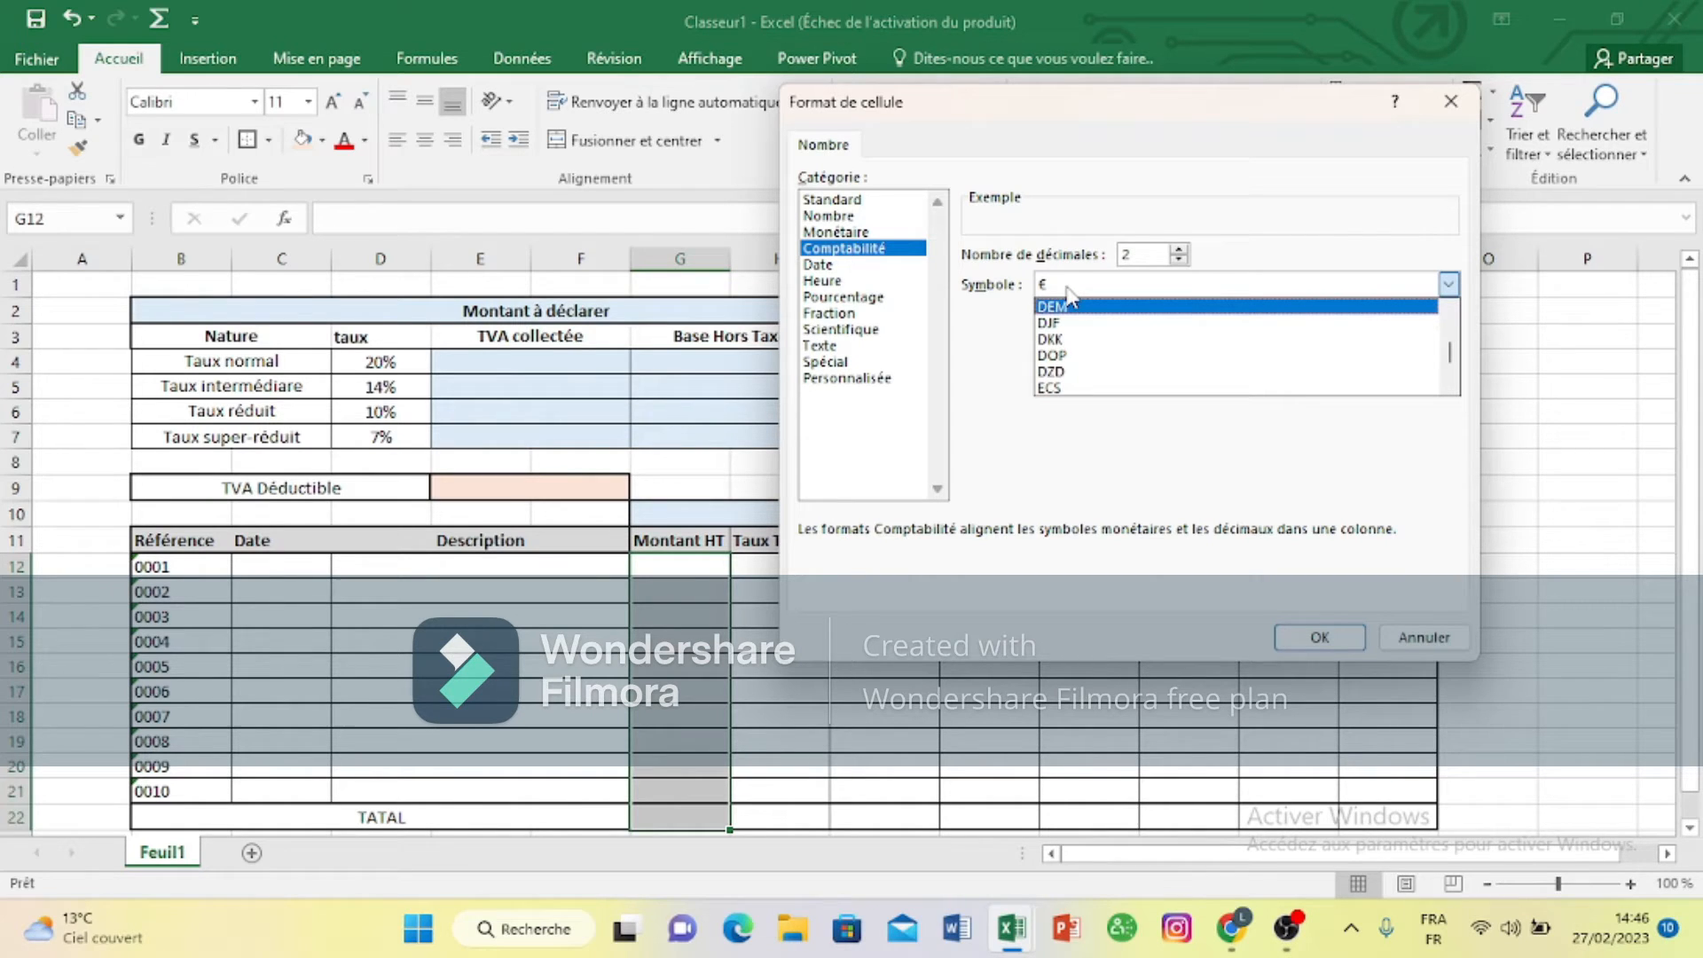
pyautogui.press('m')
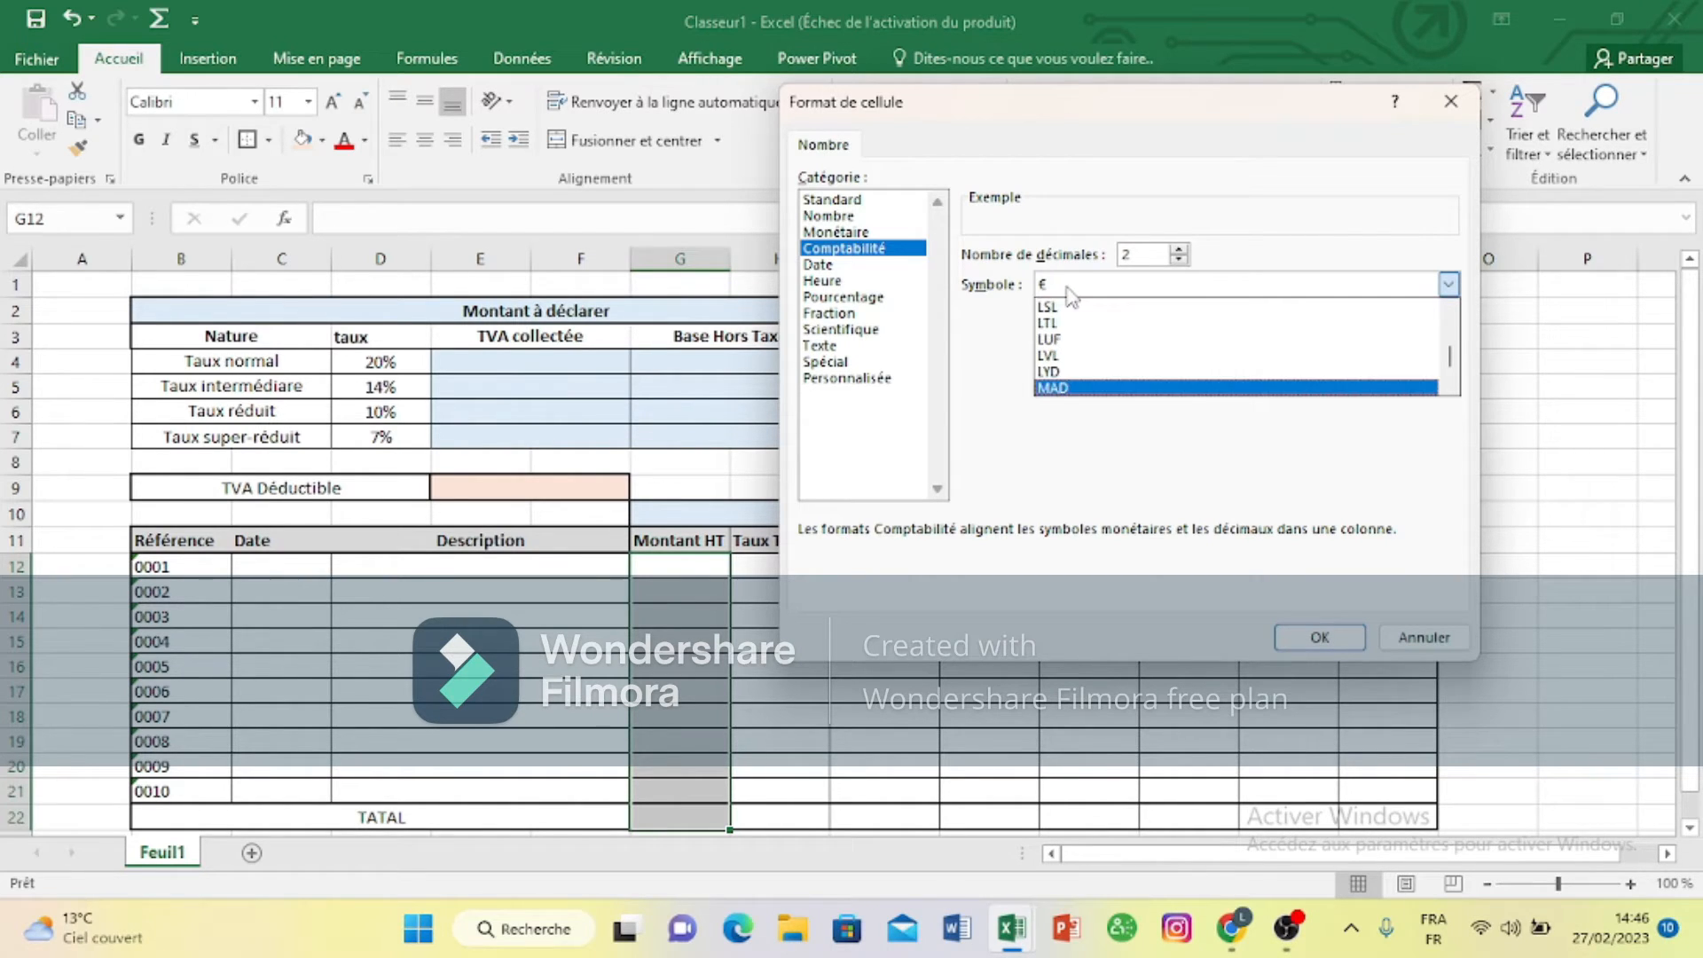
pyautogui.click(1116, 390)
pyautogui.click(1315, 636)
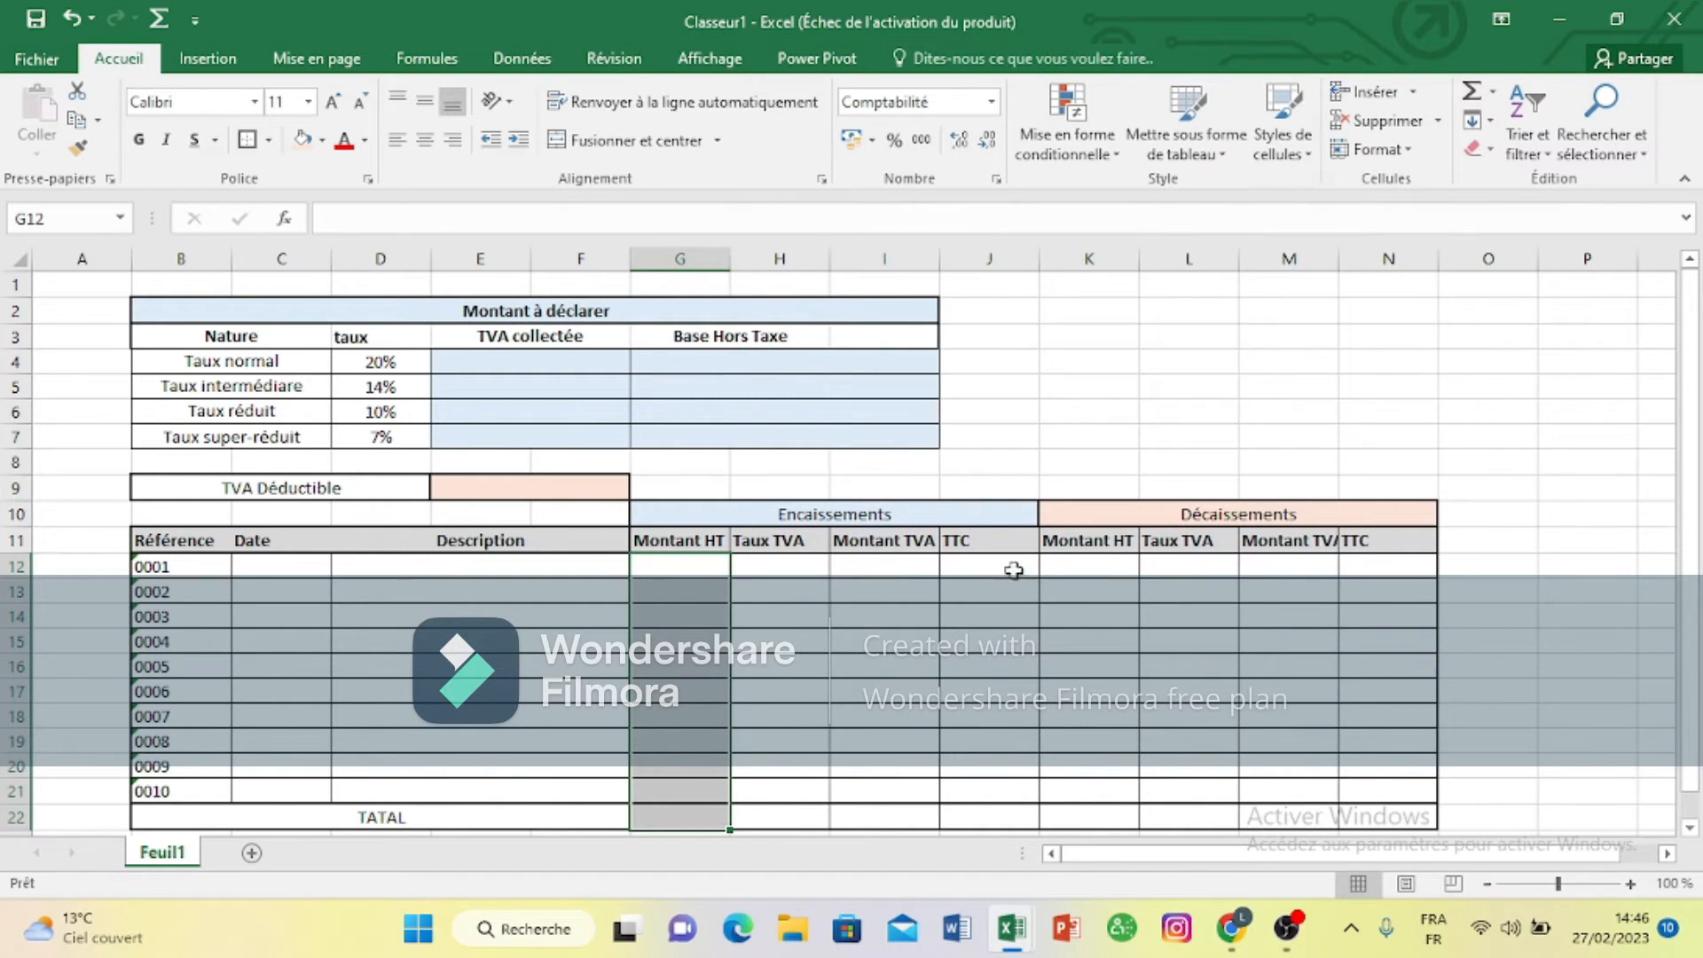
pyautogui.click(1326, 388)
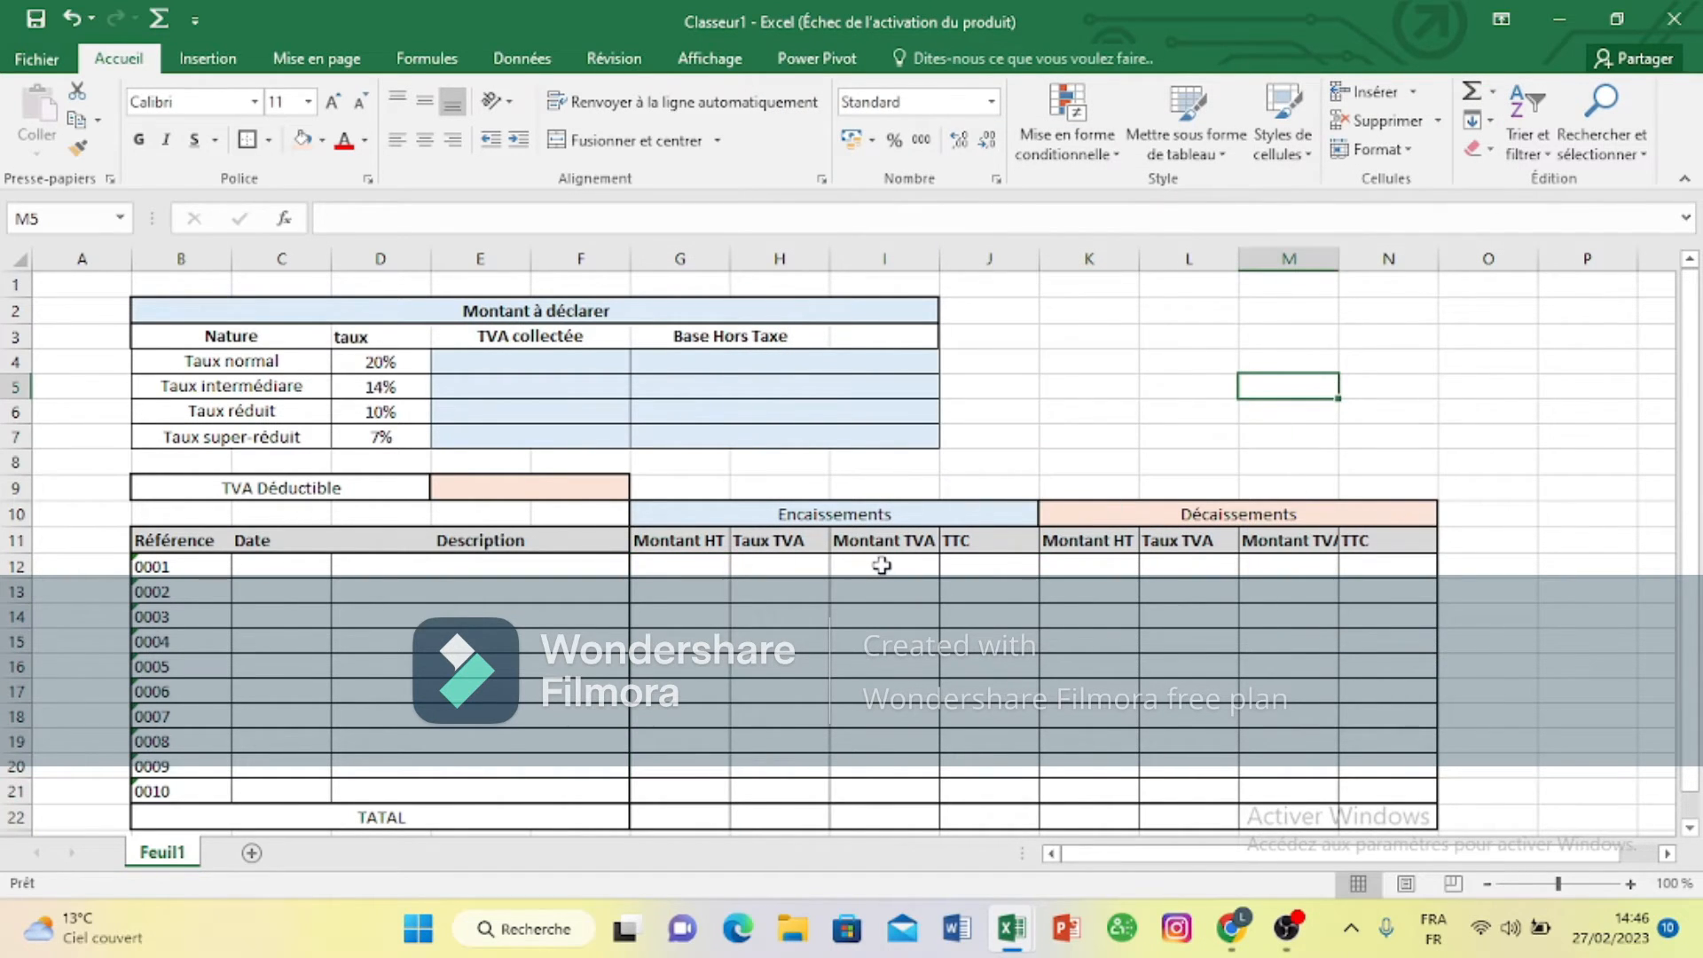
# Step: Format the Encaissements Montant TVA and TTC cells I12:J22 as accounting with the MAD symbol
pyautogui.moveTo(881, 565); pyautogui.dragTo(947, 813)
pyautogui.click(872, 140)
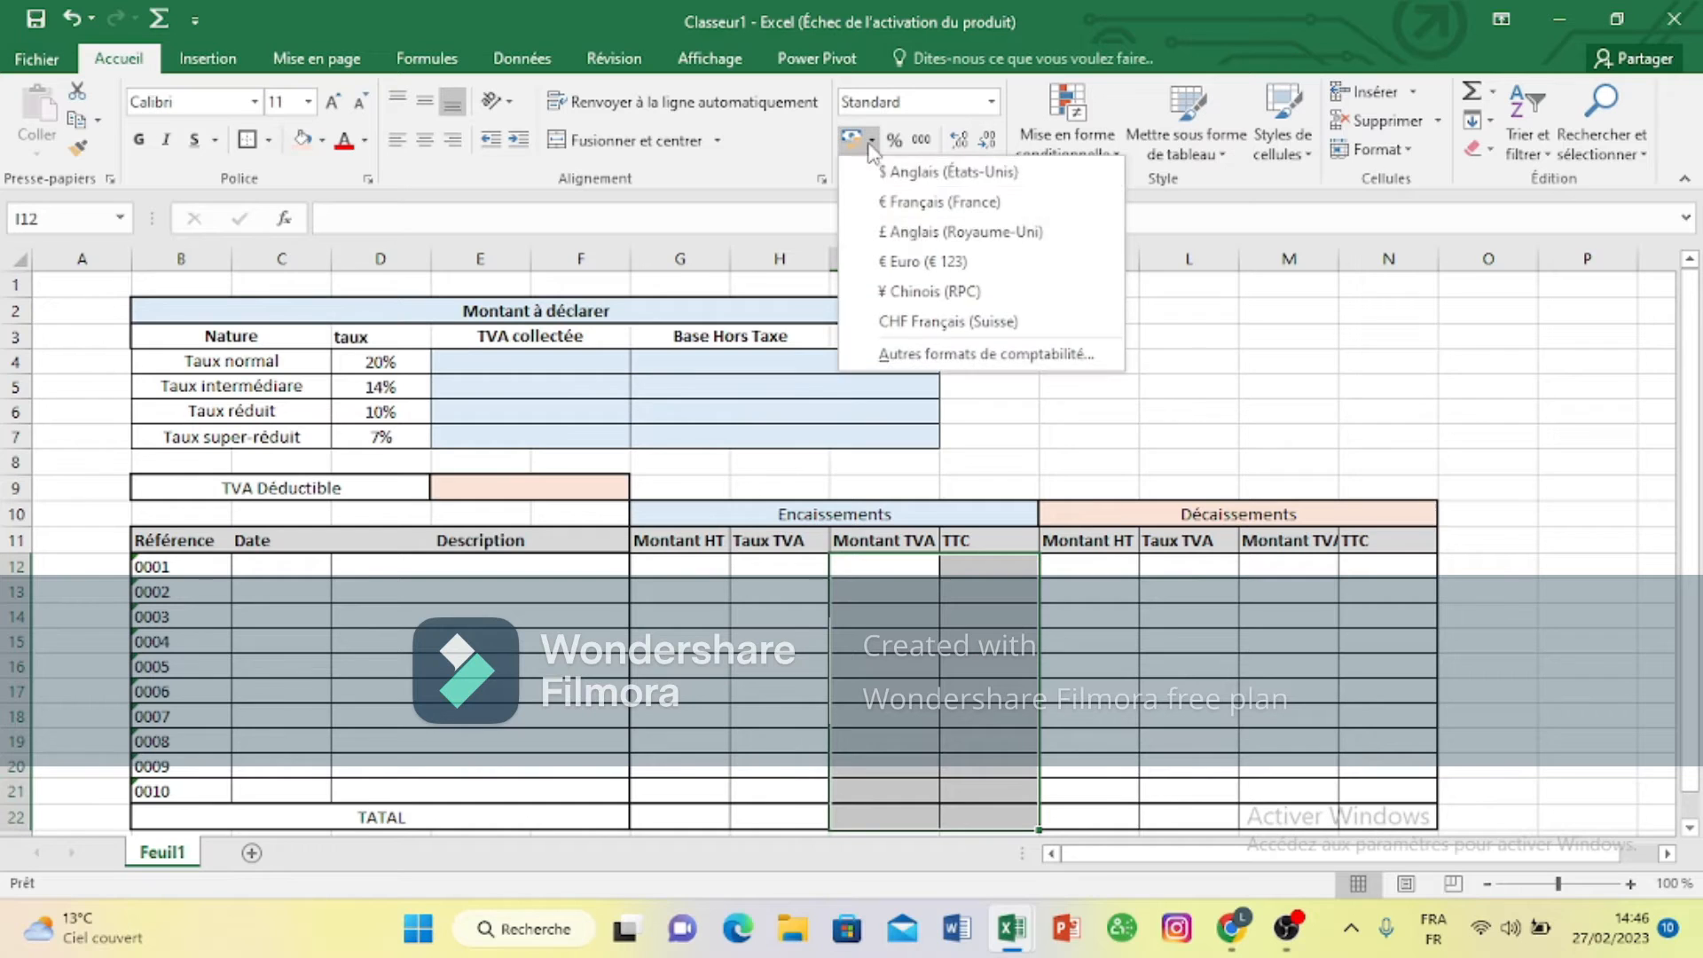
pyautogui.click(991, 354)
pyautogui.click(1084, 286)
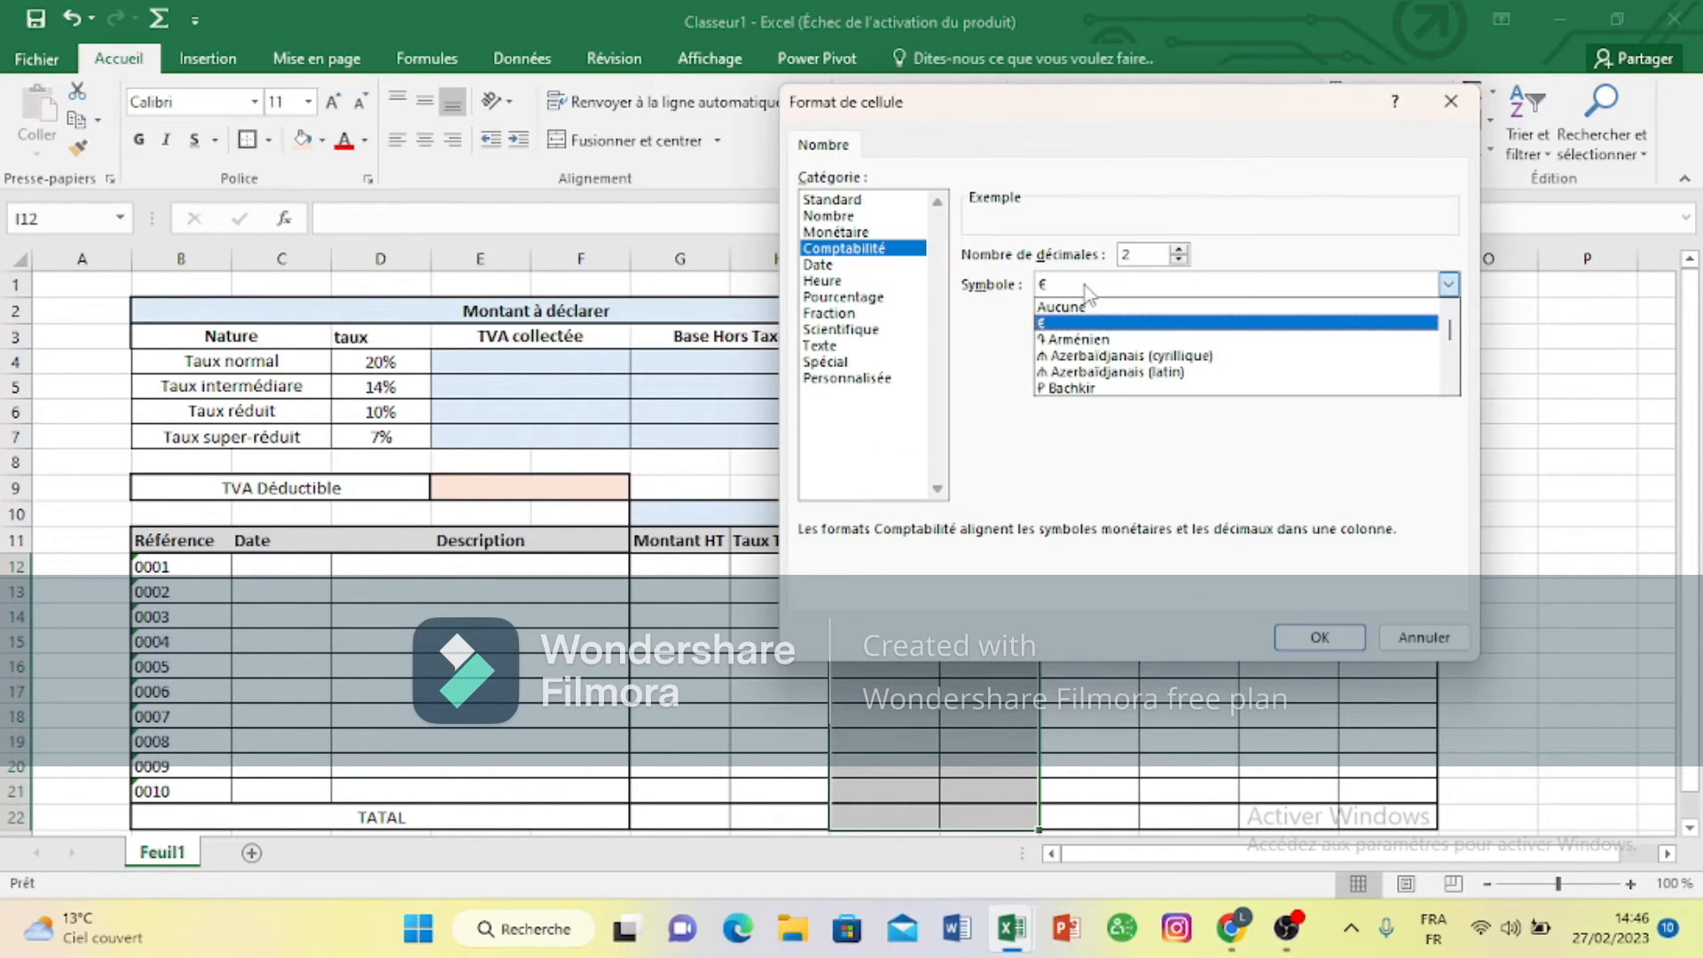
pyautogui.press('m')
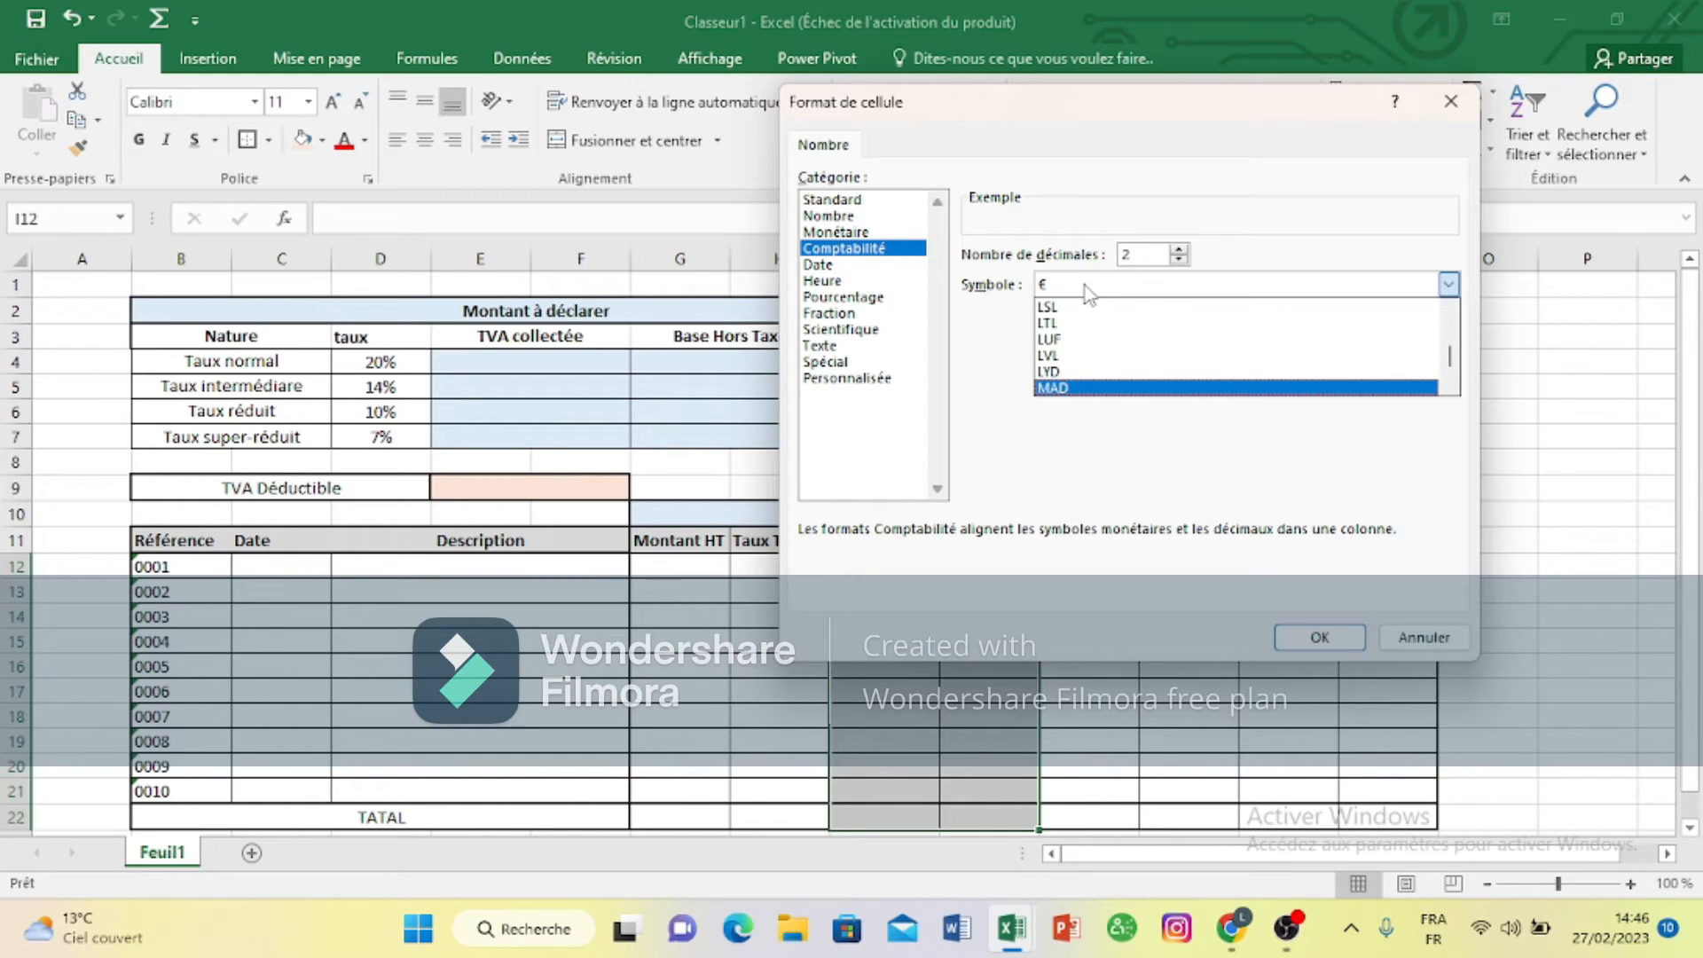
pyautogui.click(1158, 390)
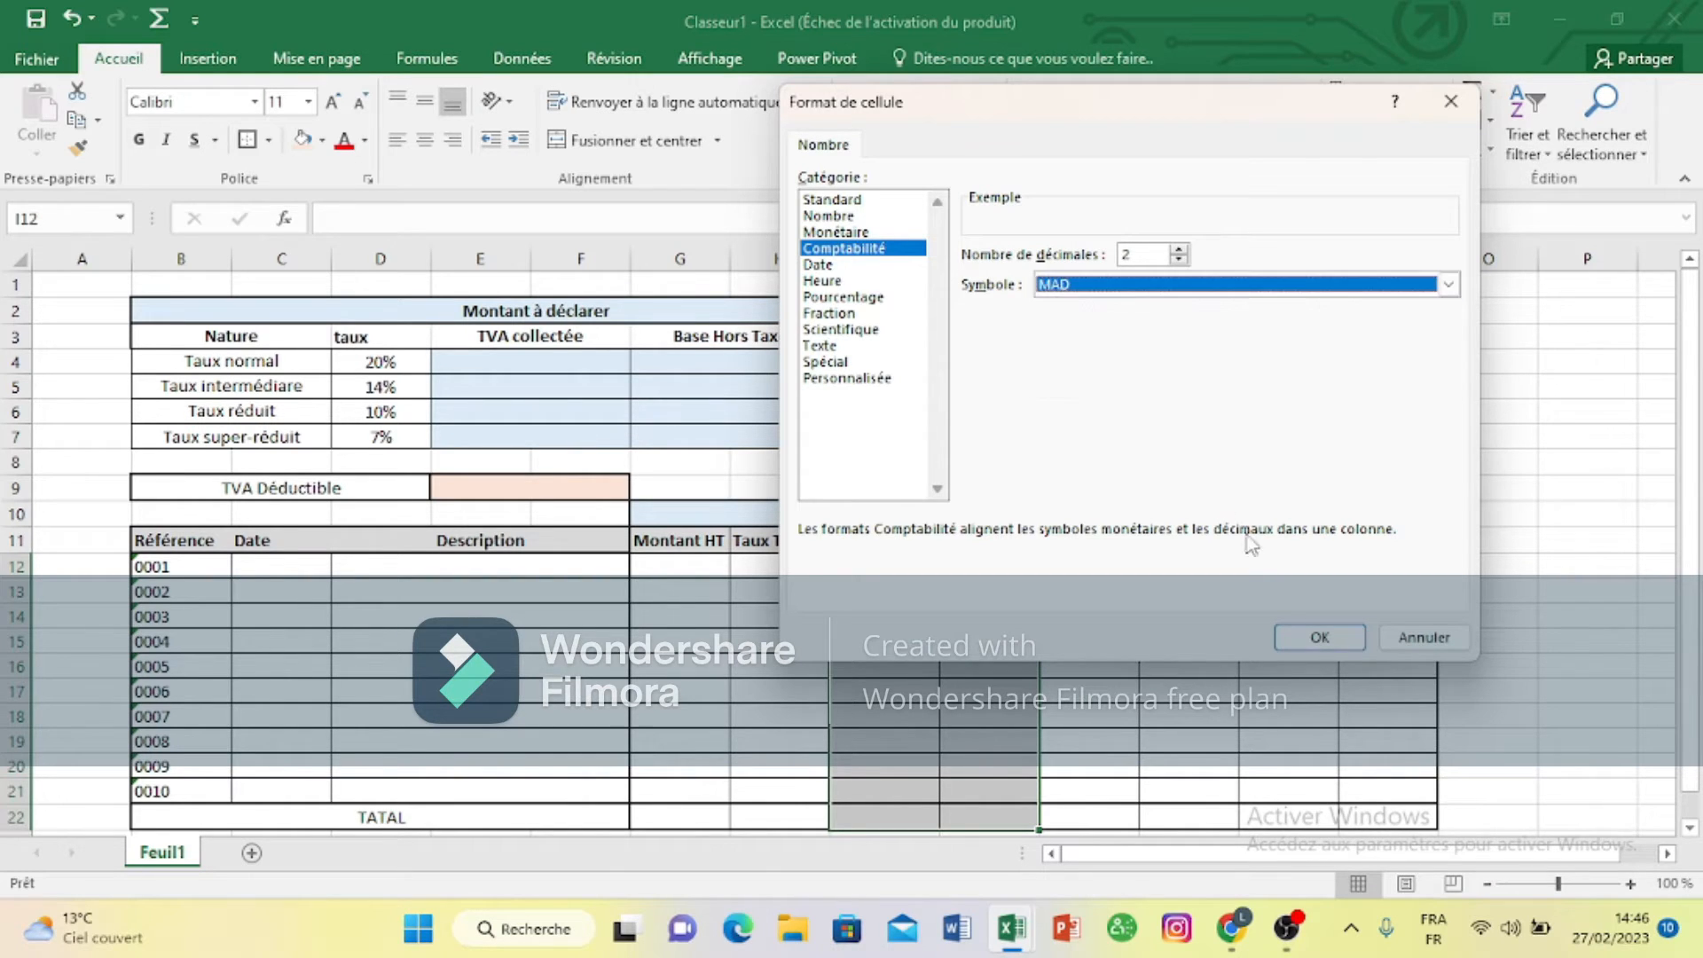
pyautogui.click(1320, 637)
pyautogui.click(1270, 663)
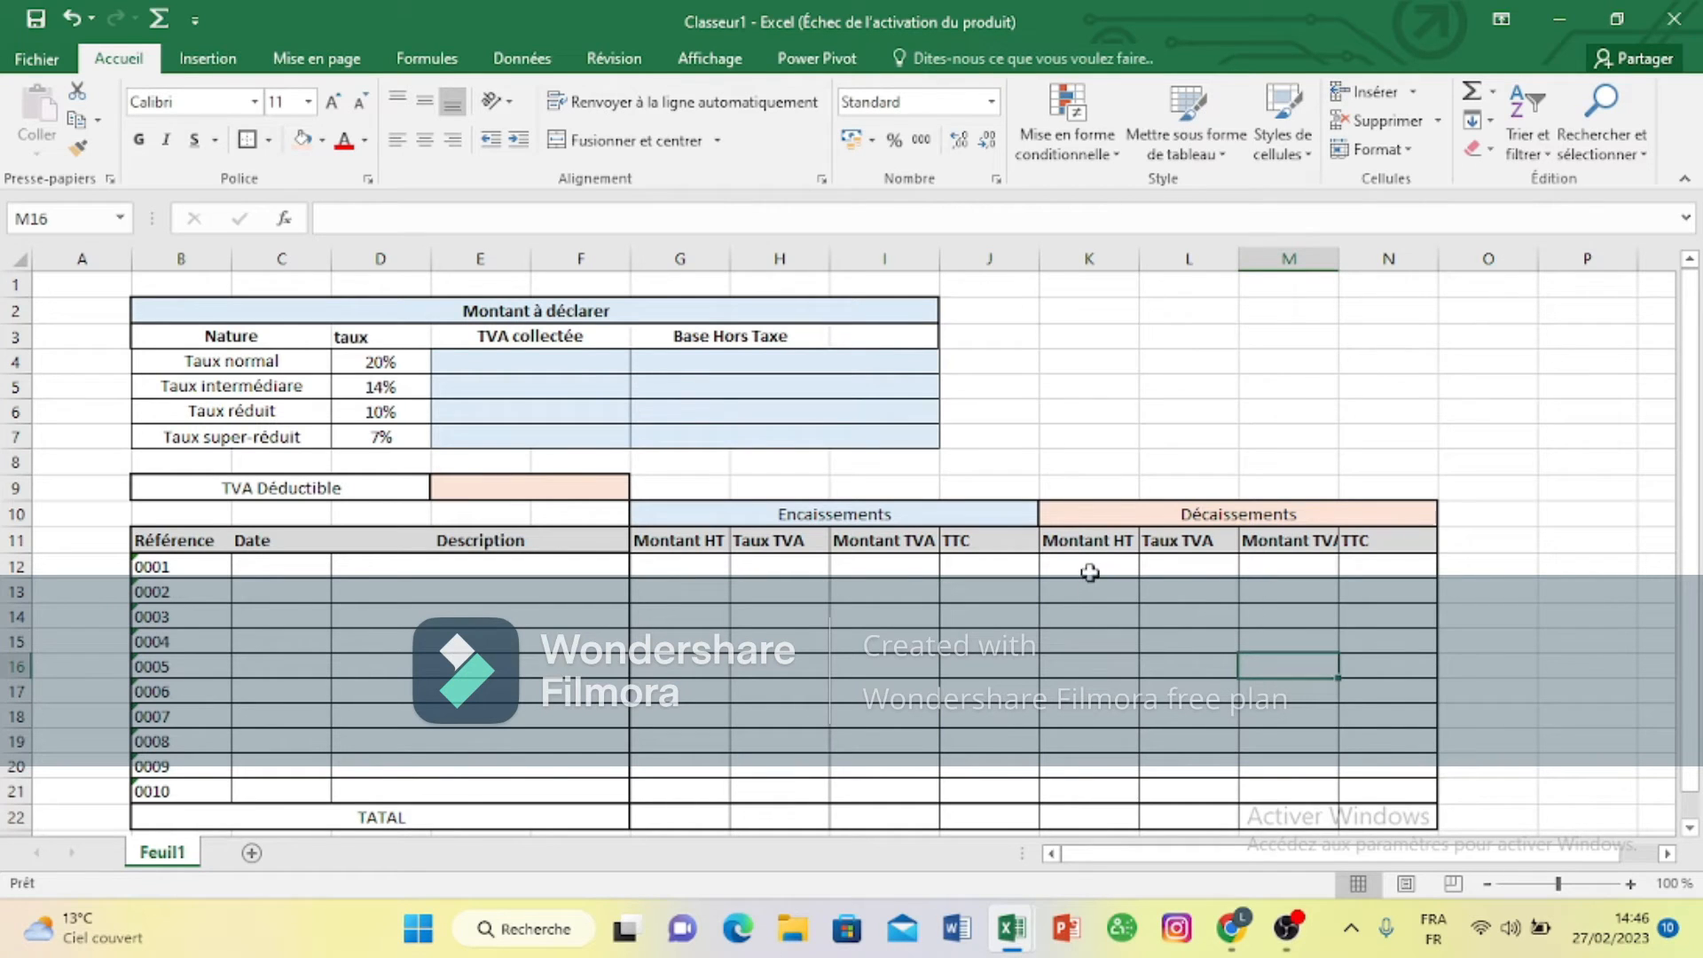
# Step: Format the Décaissements Montant HT cells K12:K22 as accounting with the MAD symbol
pyautogui.moveTo(1089, 573); pyautogui.dragTo(1103, 816)
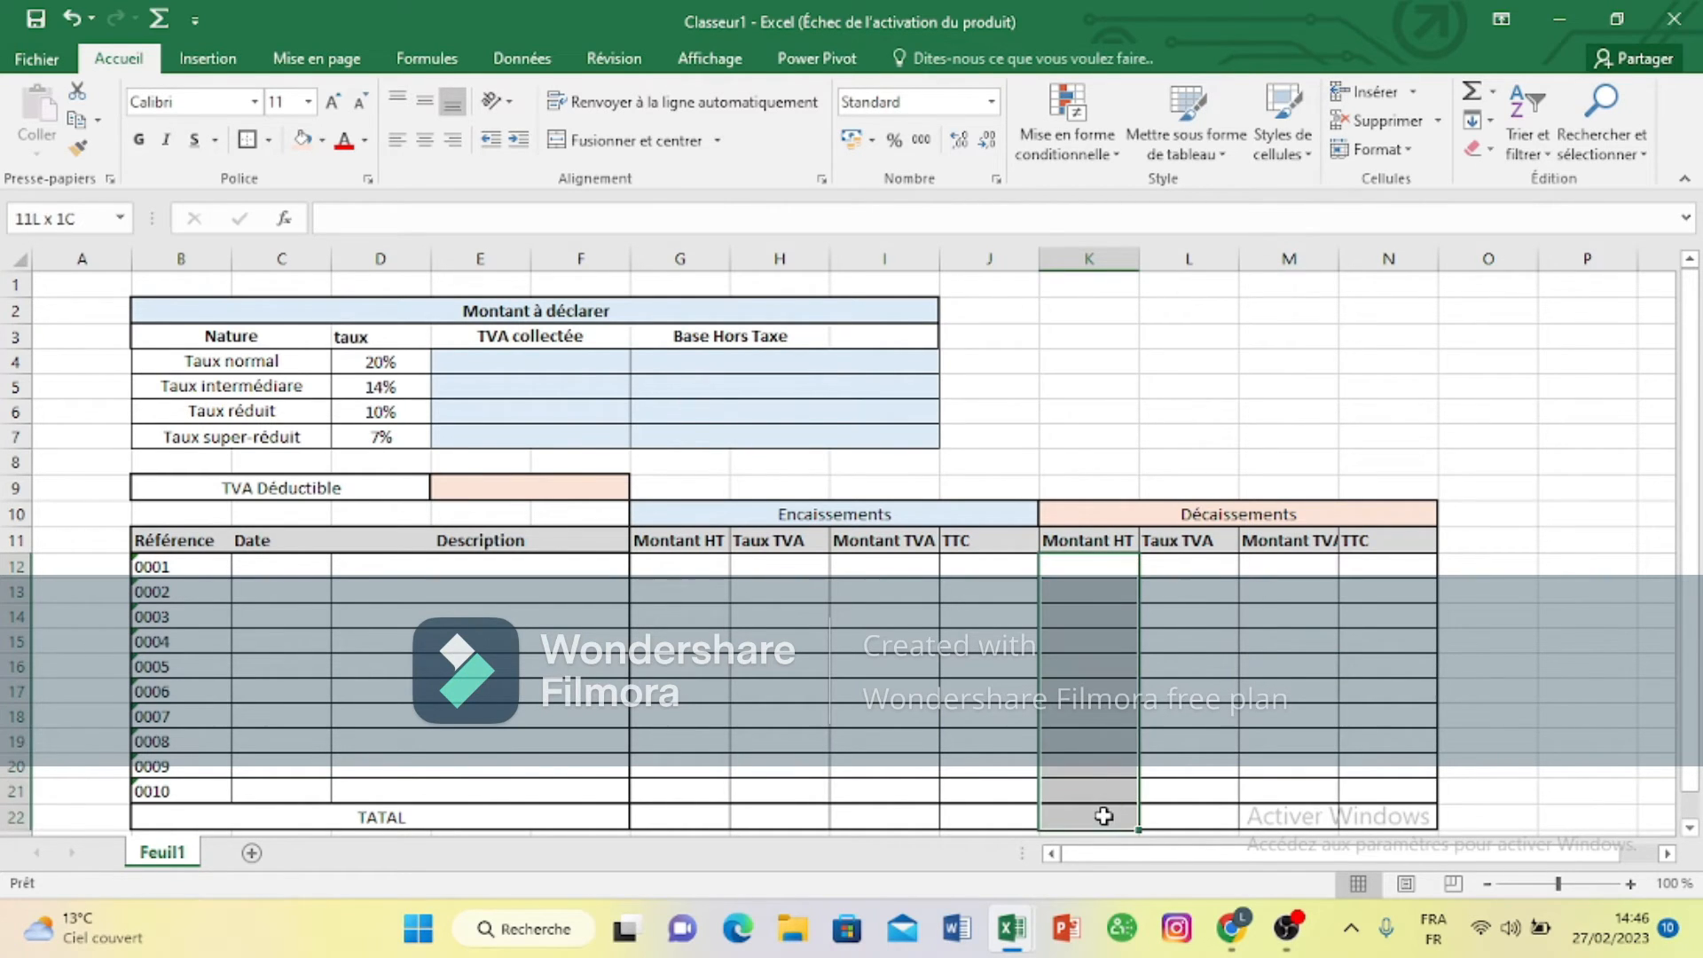
pyautogui.click(872, 140)
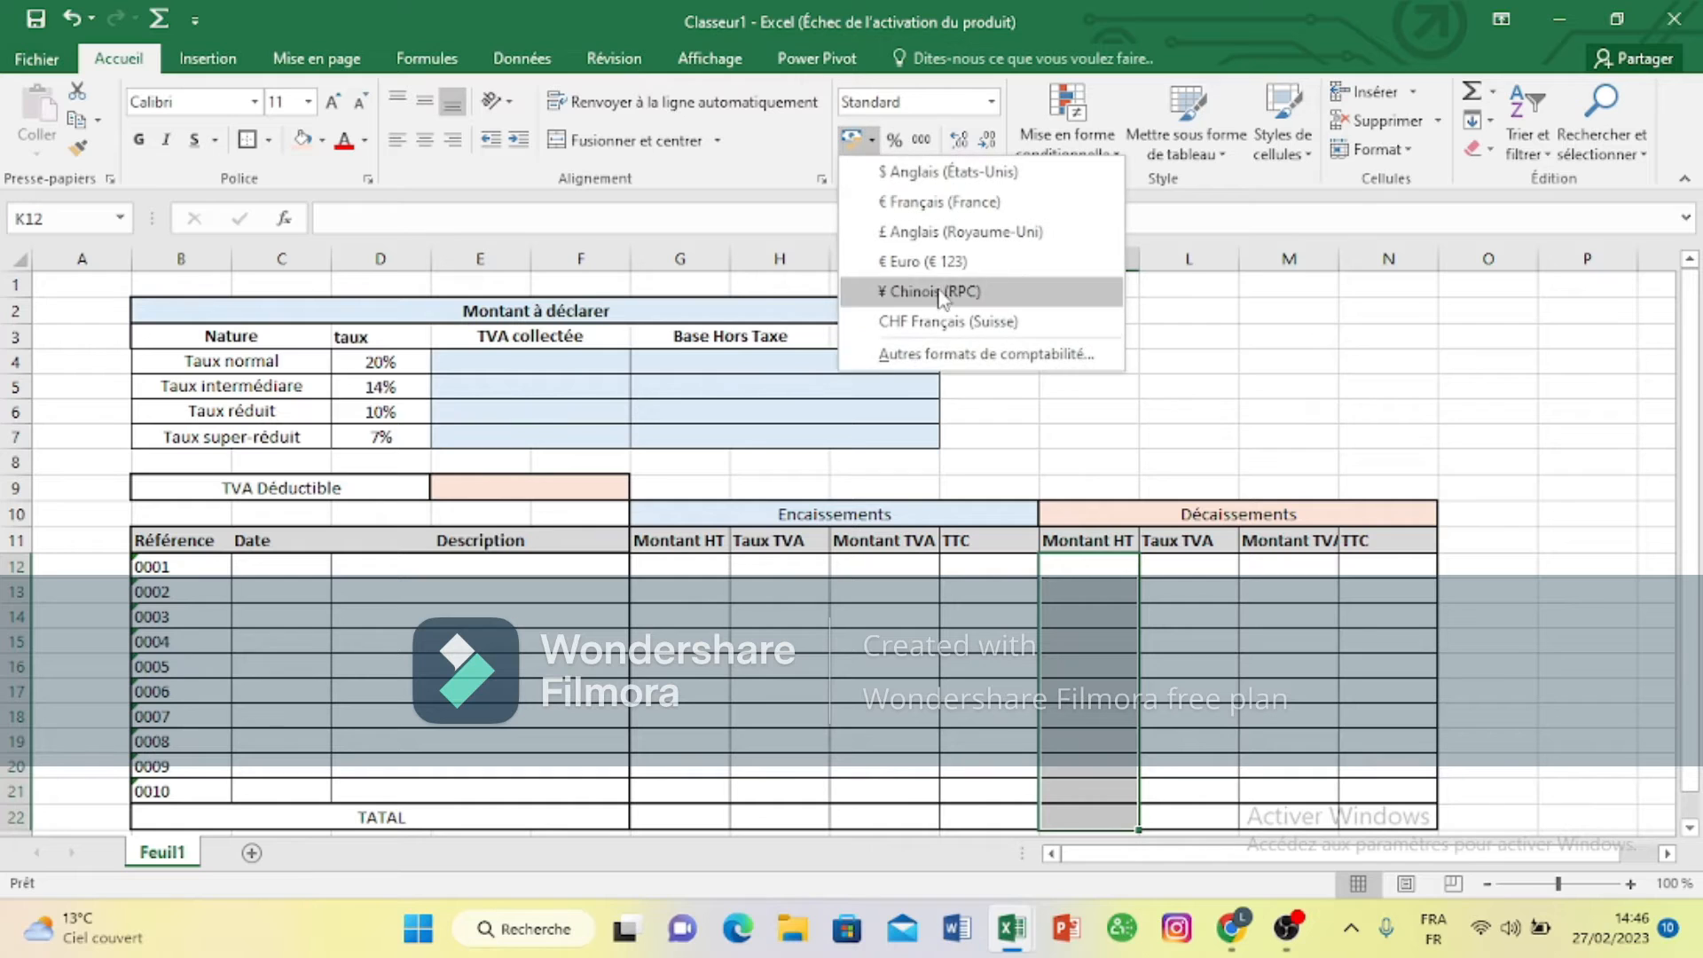
pyautogui.click(967, 355)
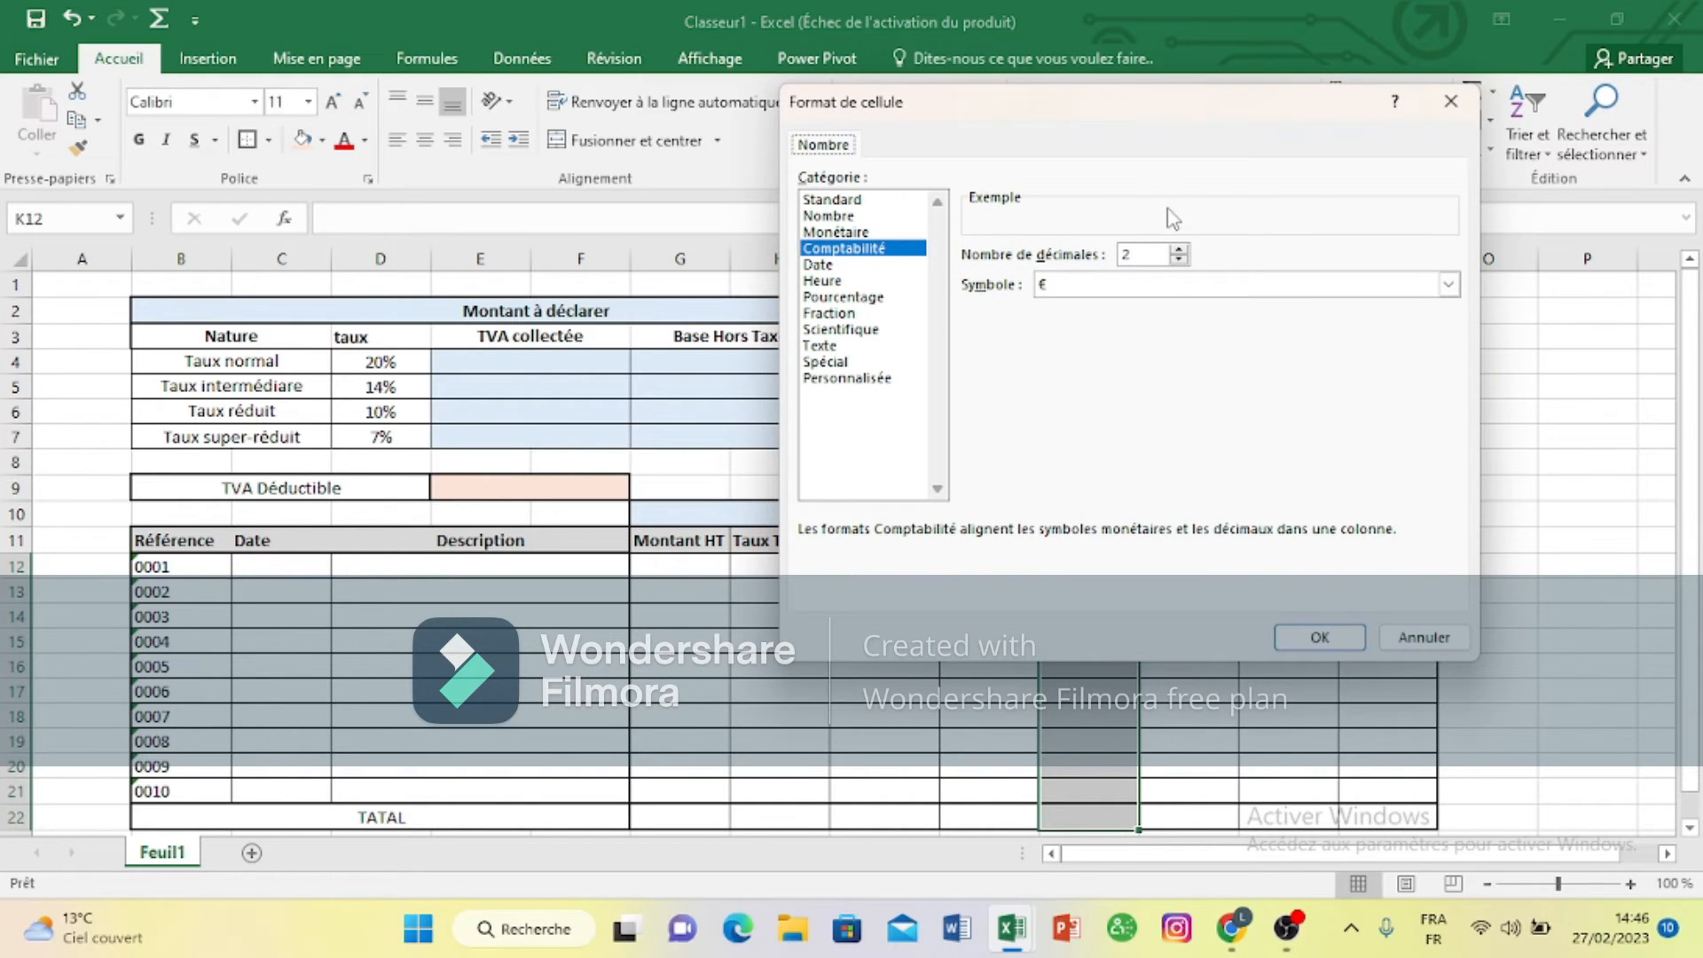
pyautogui.click(1180, 284)
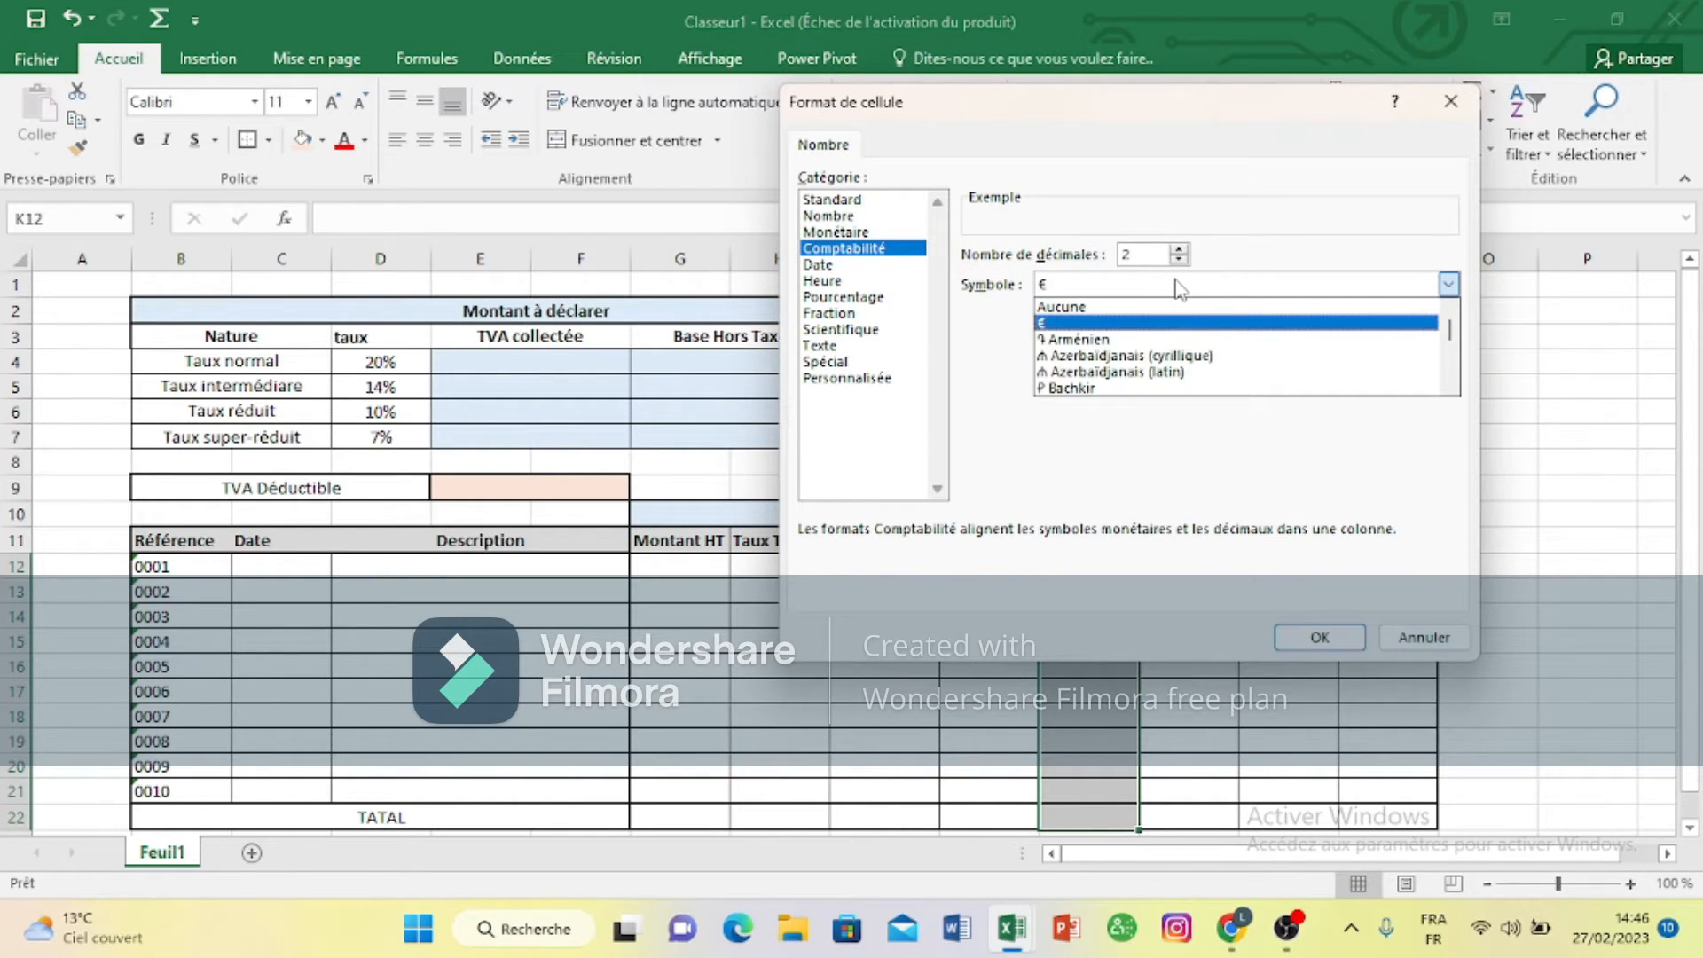
pyautogui.press('m')
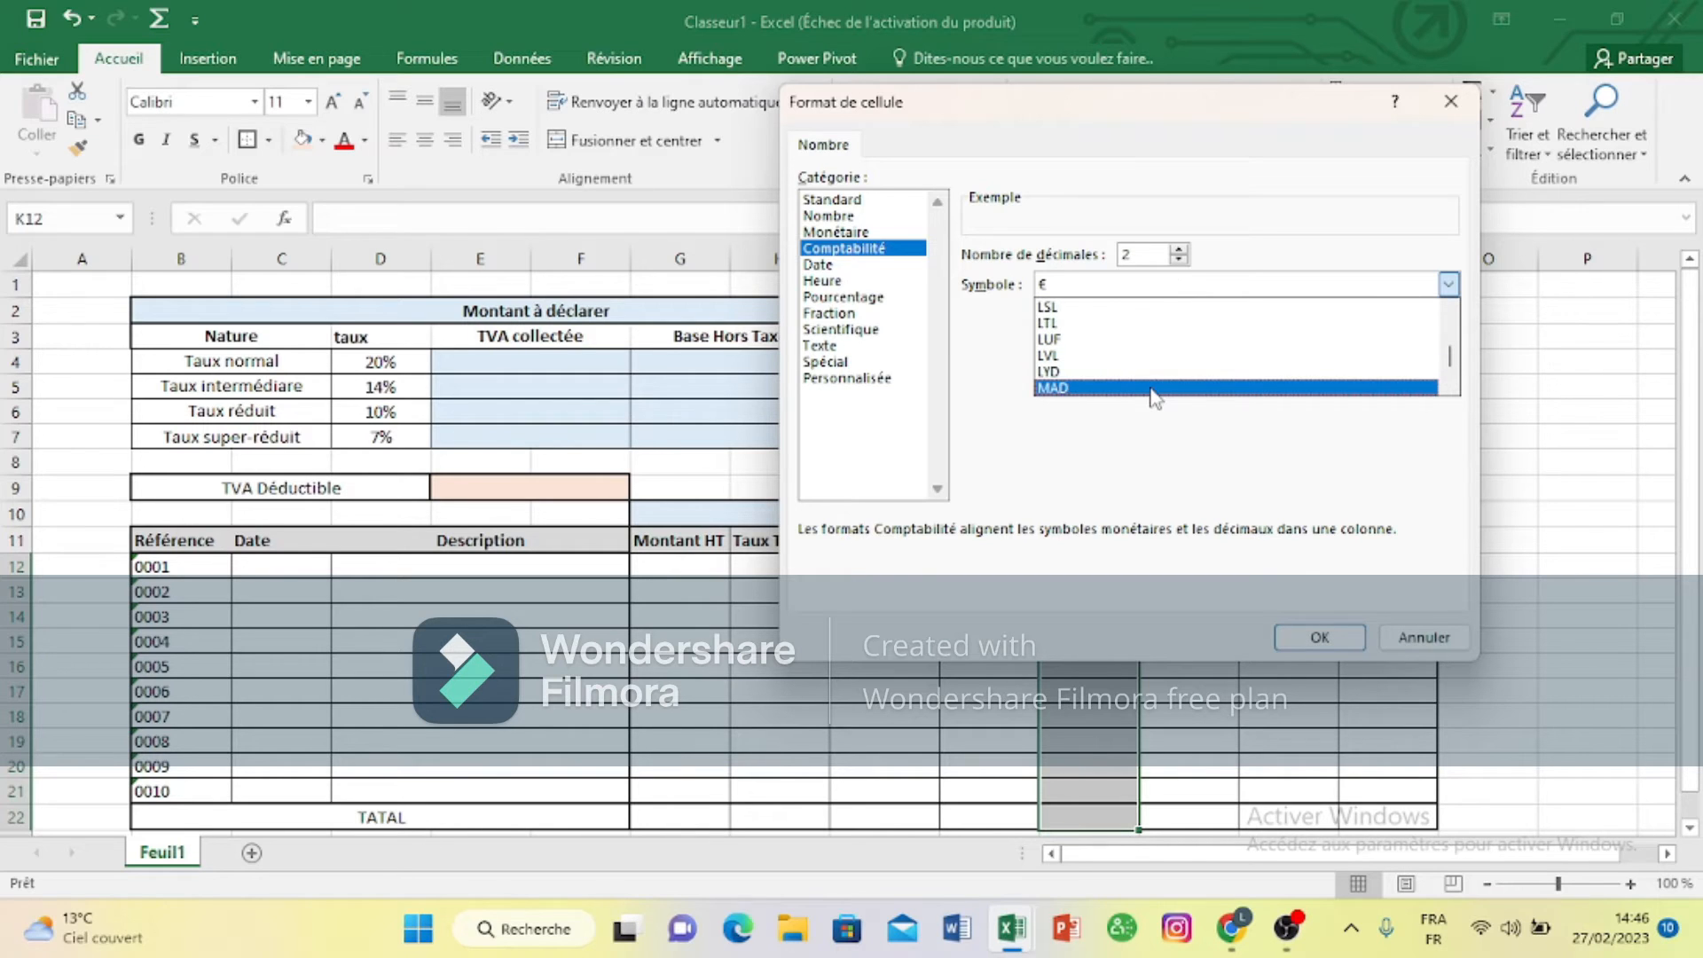
pyautogui.click(1313, 637)
pyautogui.click(1313, 637)
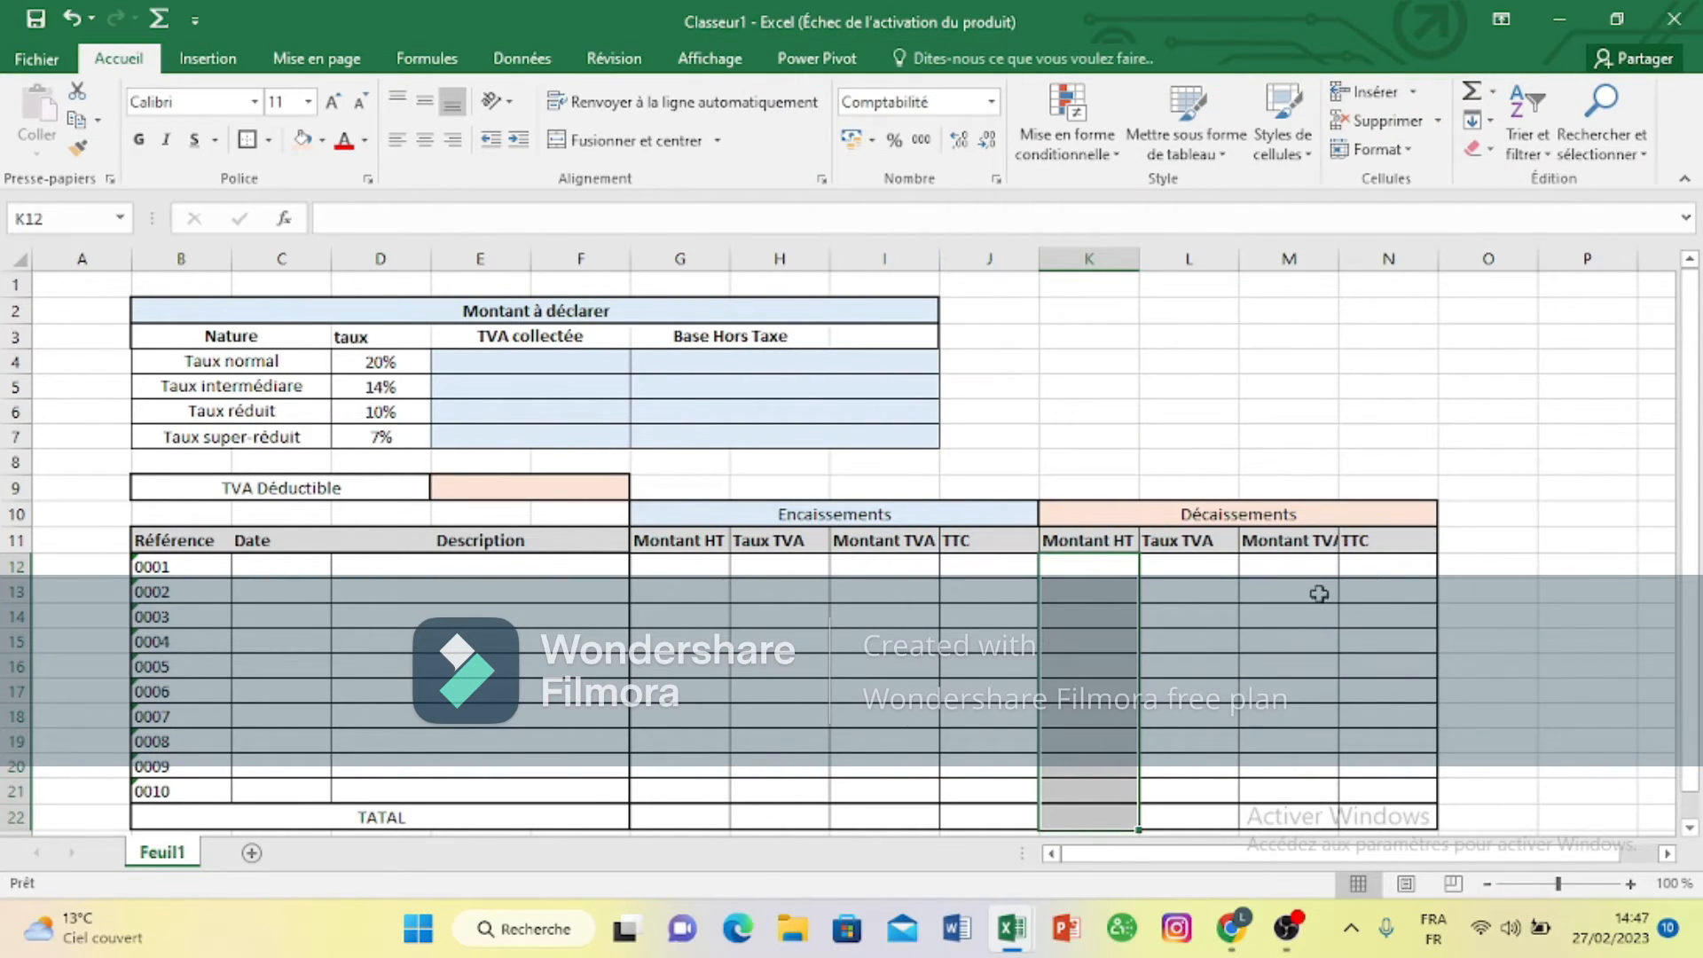
# Step: Format the Décaissements Montant TVA and TTC cells M12:N22 as accounting with the MAD symbol
pyautogui.moveTo(1294, 572); pyautogui.dragTo(1378, 722)
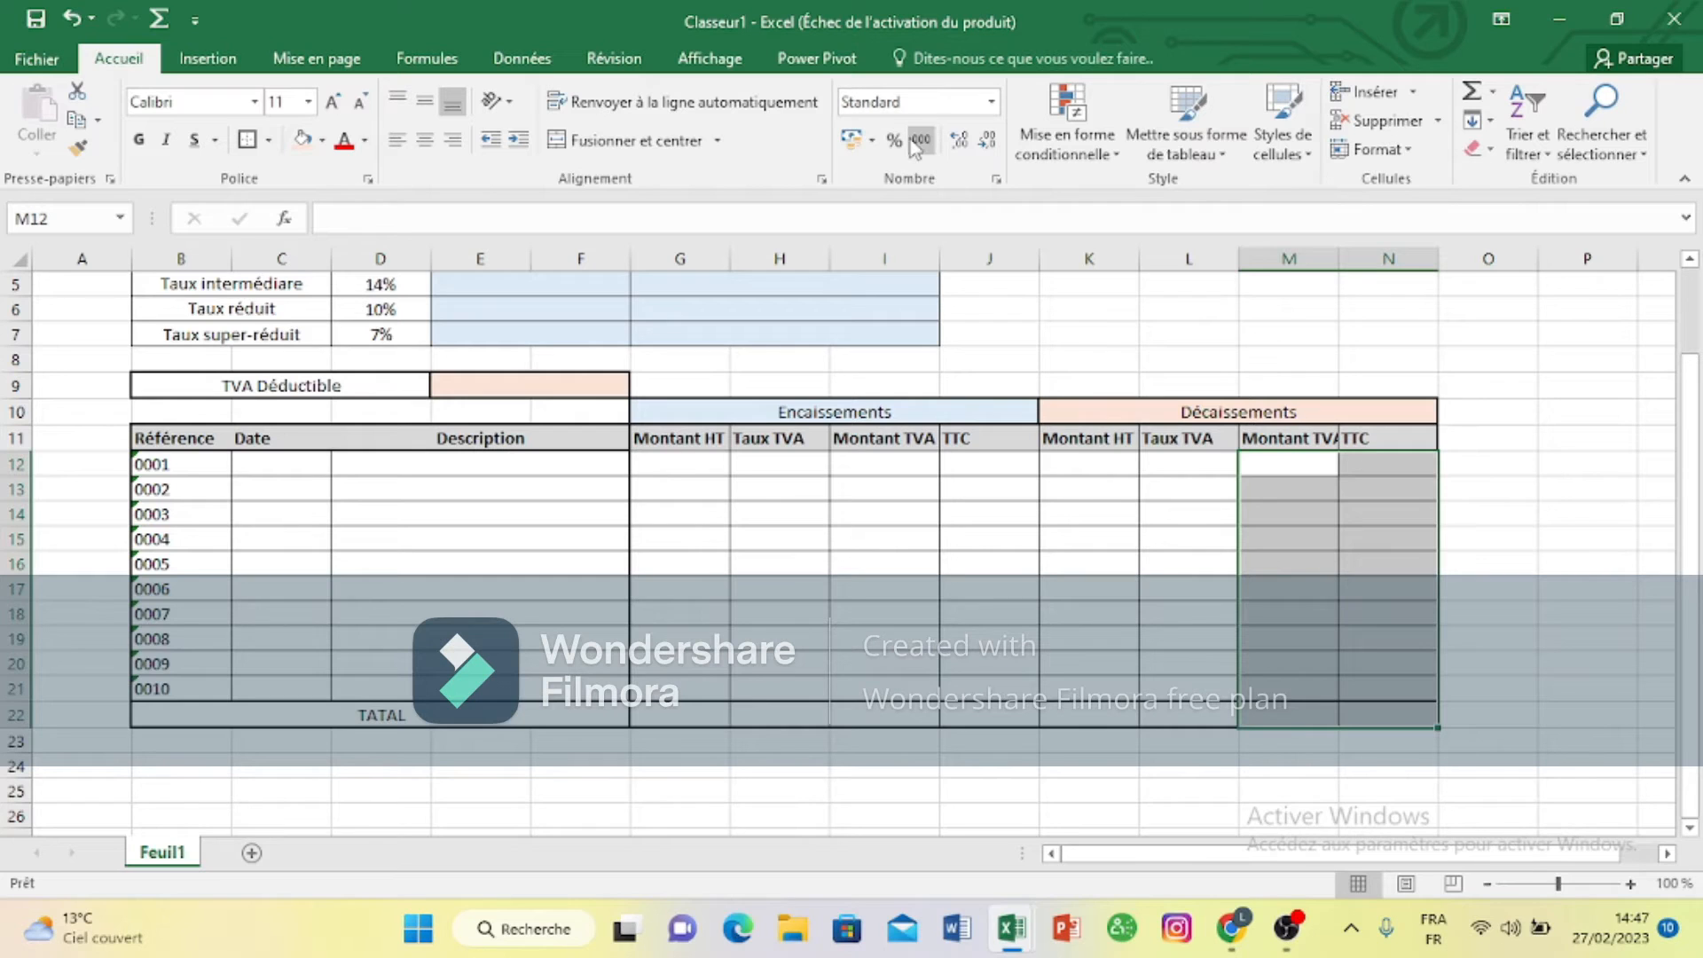
pyautogui.click(872, 139)
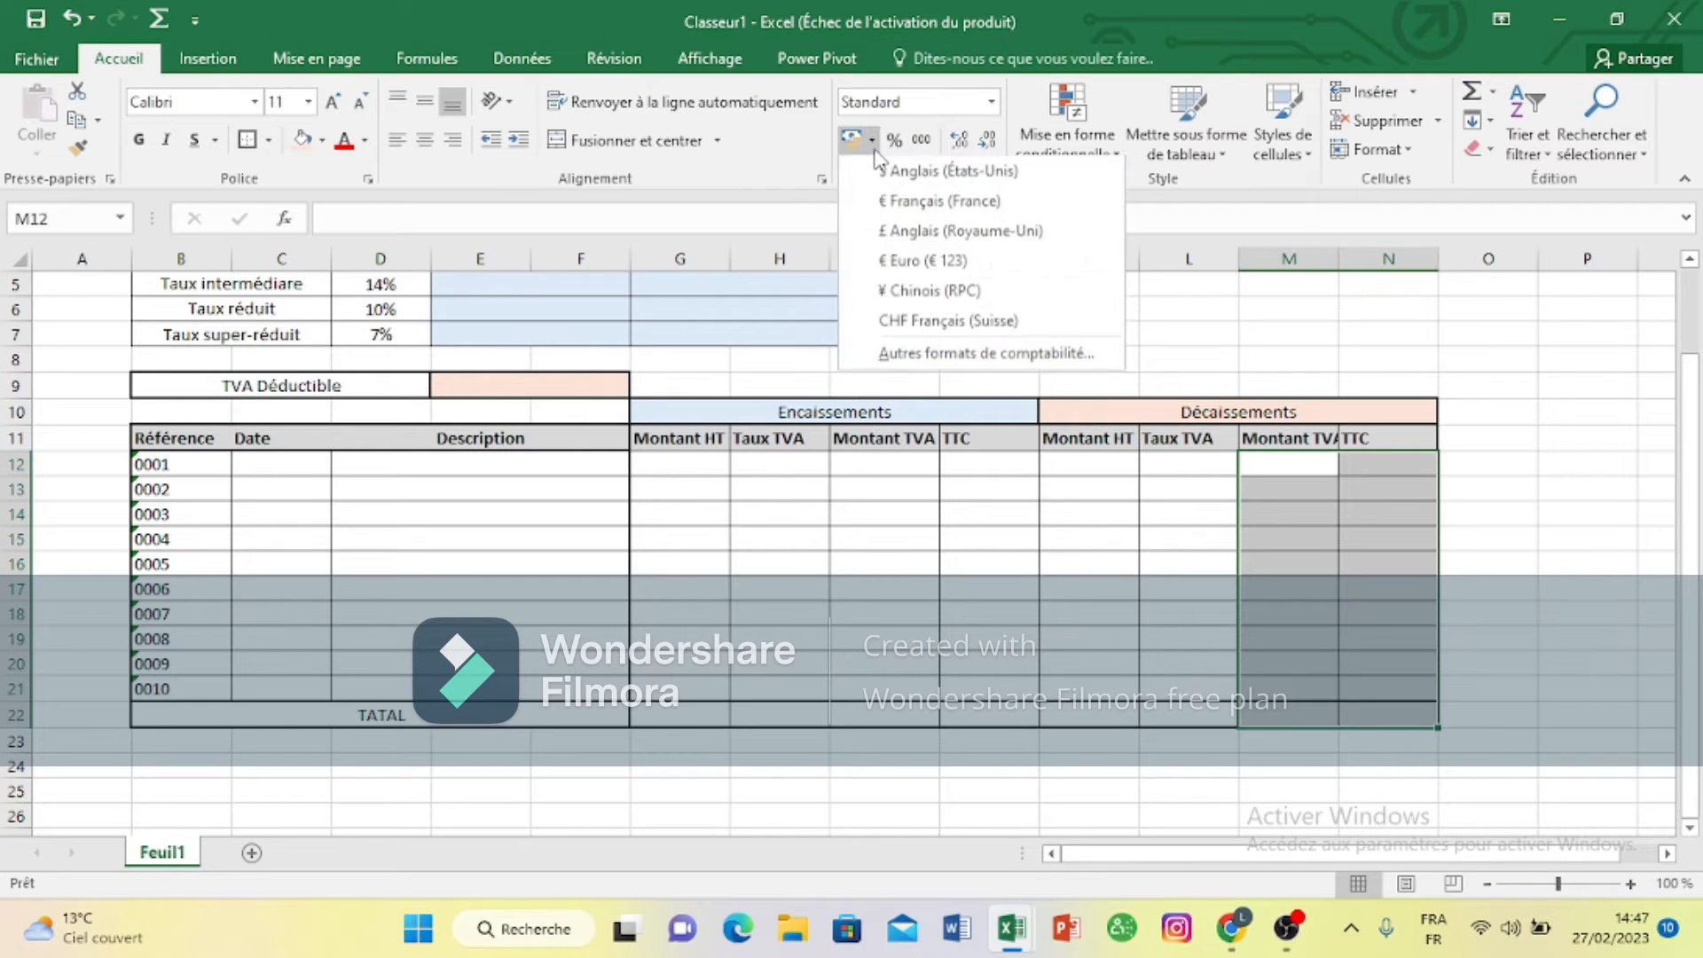
pyautogui.click(1010, 361)
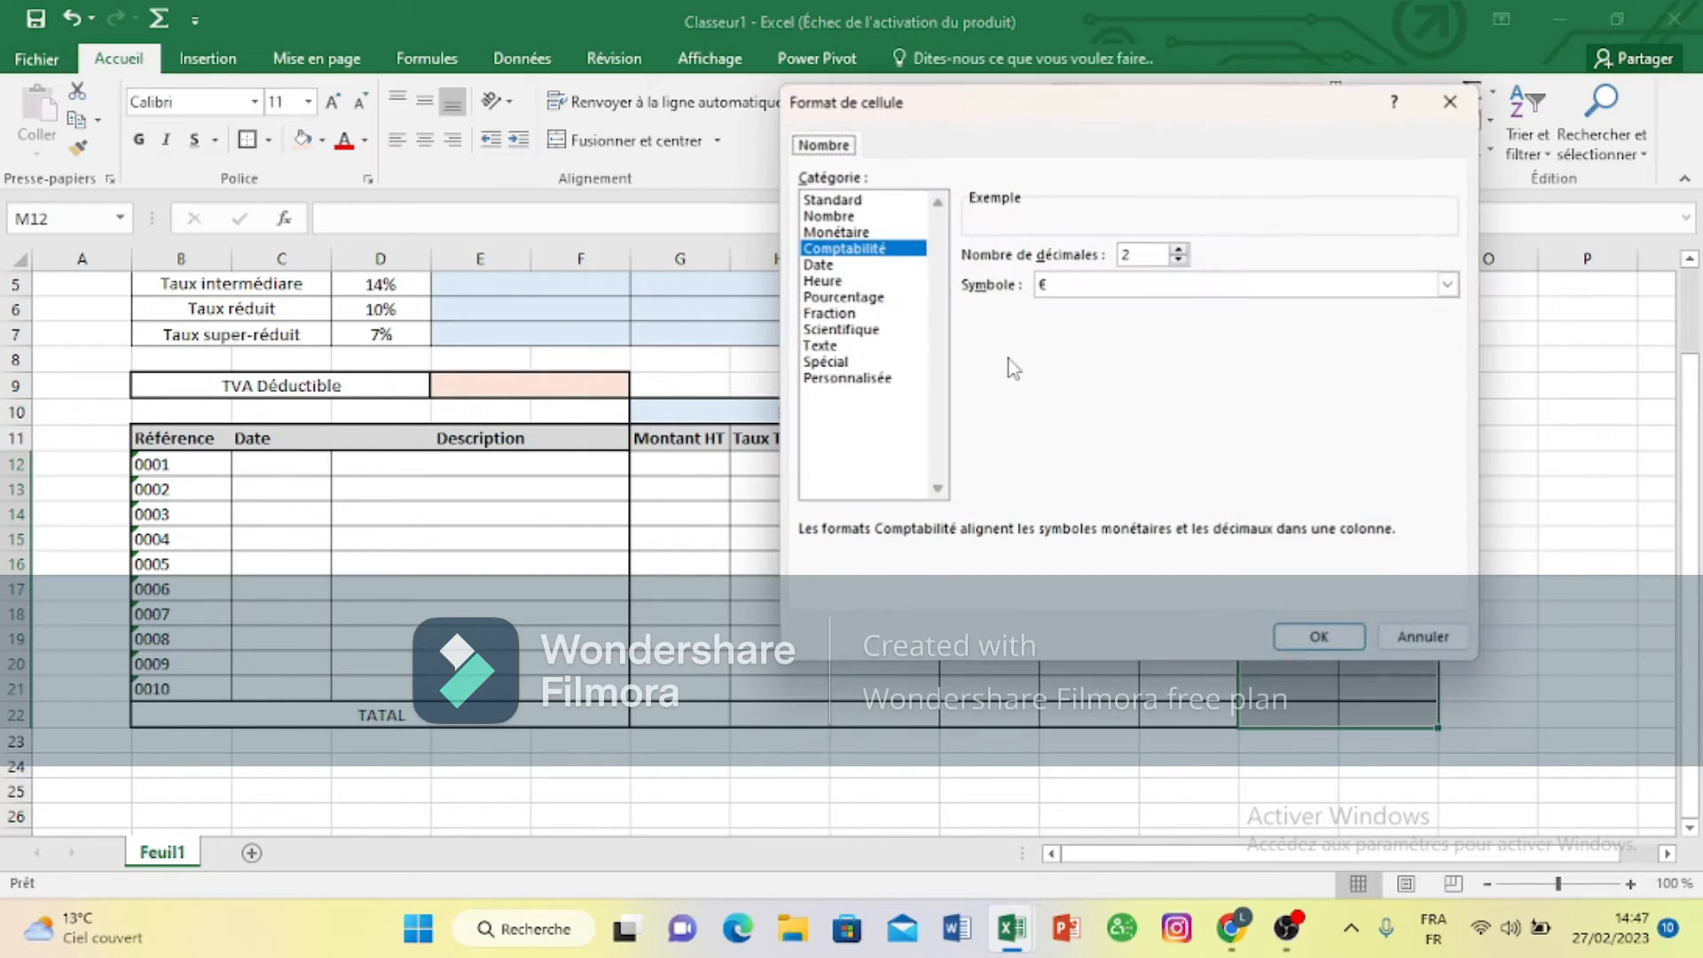
pyautogui.click(1083, 286)
pyautogui.press('m')
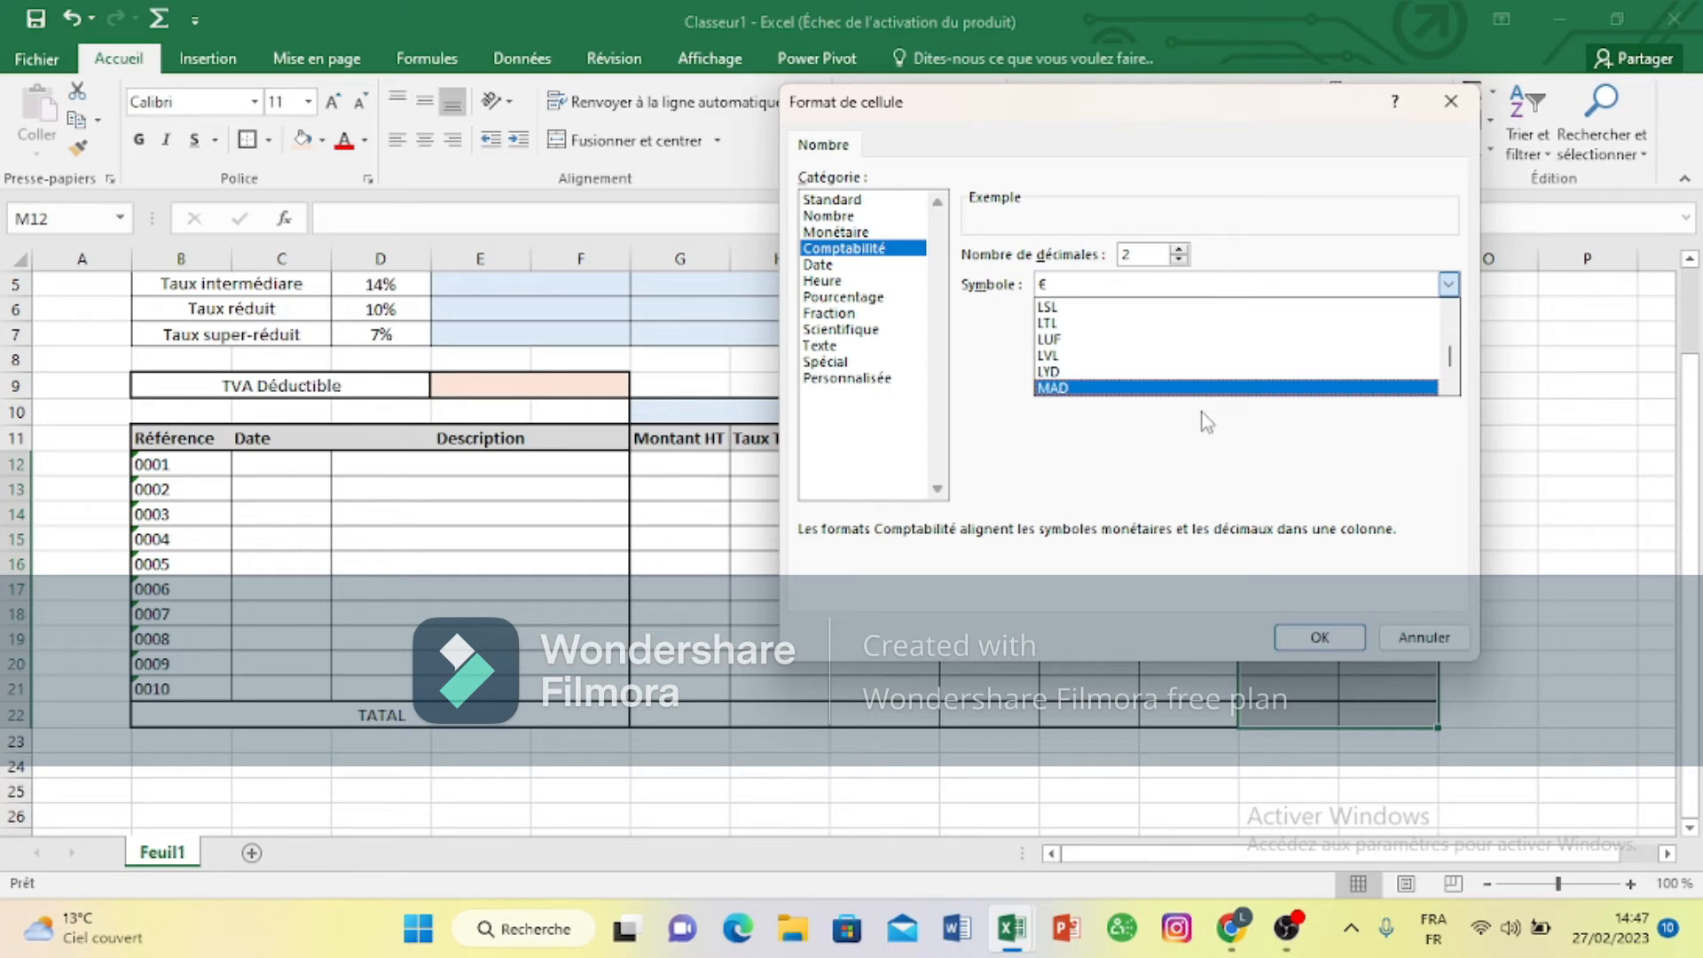
pyautogui.click(1203, 390)
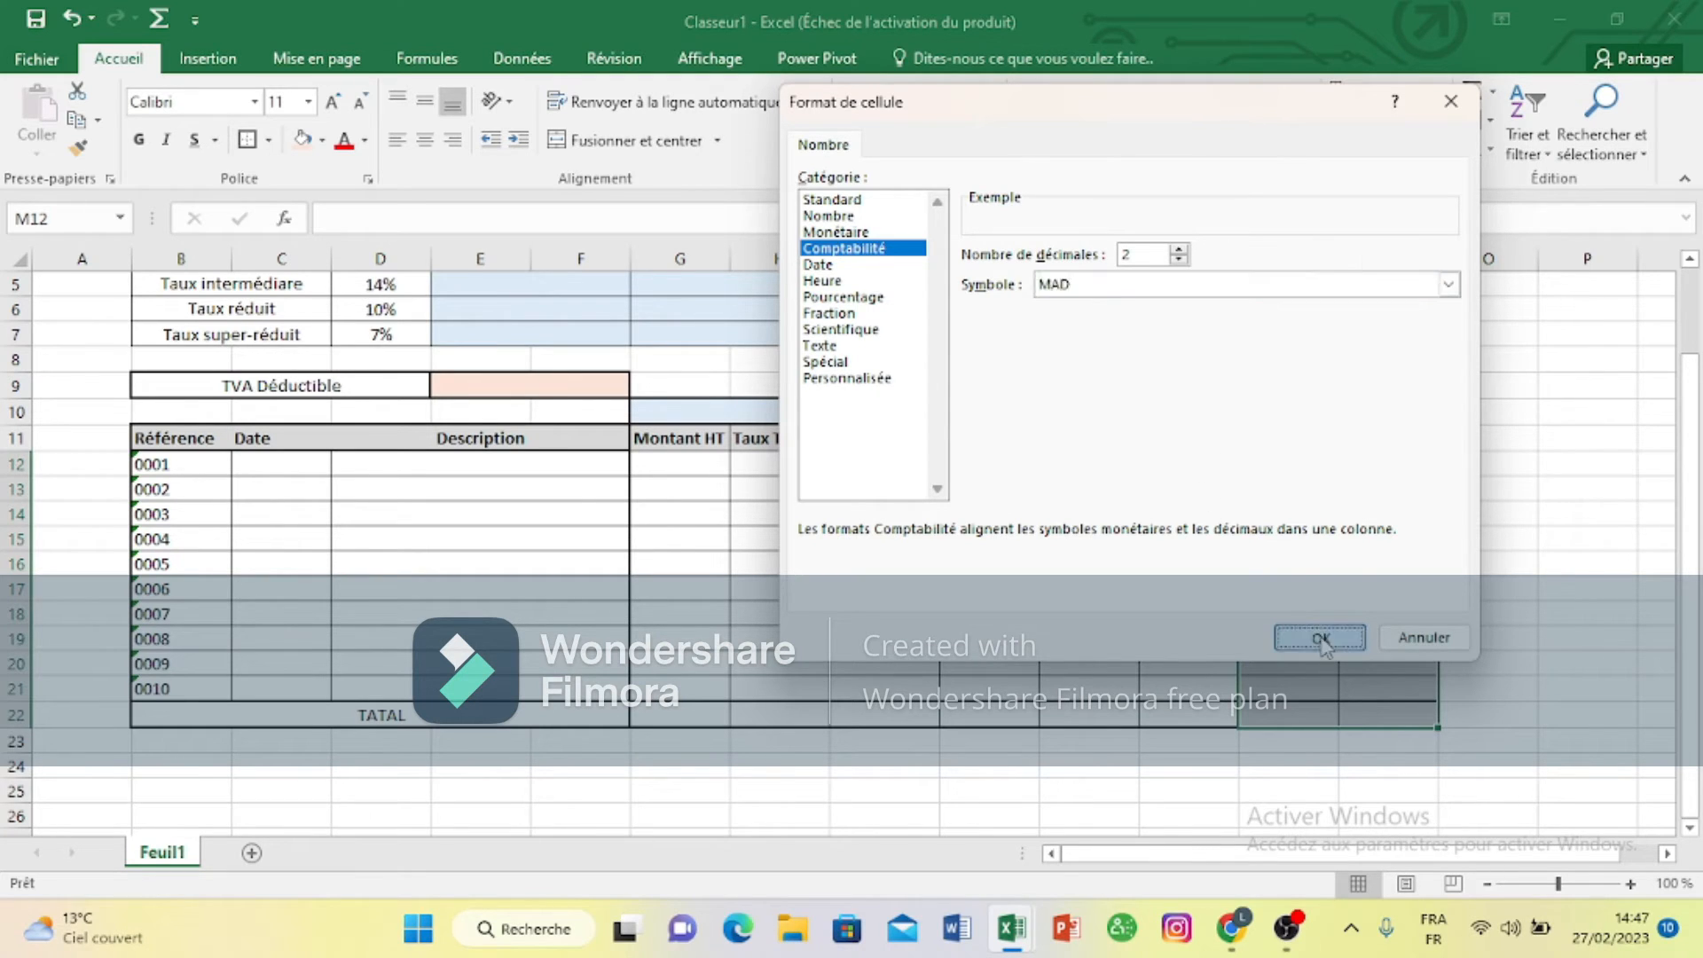
pyautogui.click(1320, 636)
pyautogui.click(1508, 515)
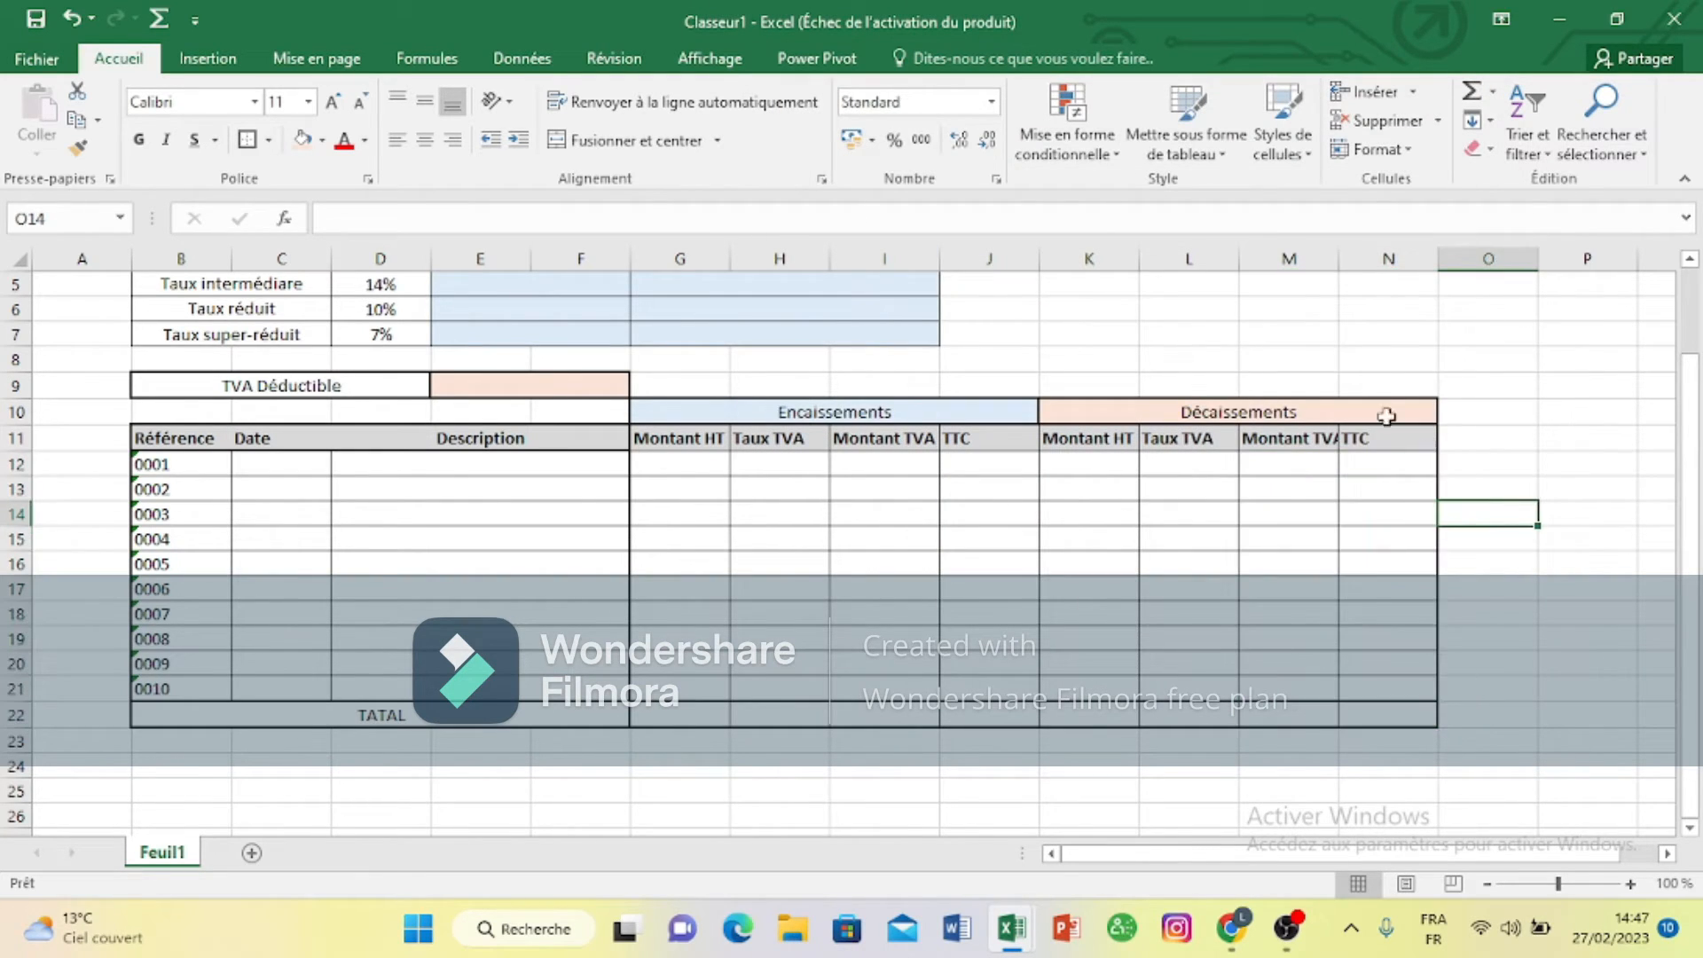
# Step: Auto-fit the Décaissements Montant TVA column M to its header and centre the TTC header in N11 horizontally and vertically
pyautogui.doubleClick(1332, 269)
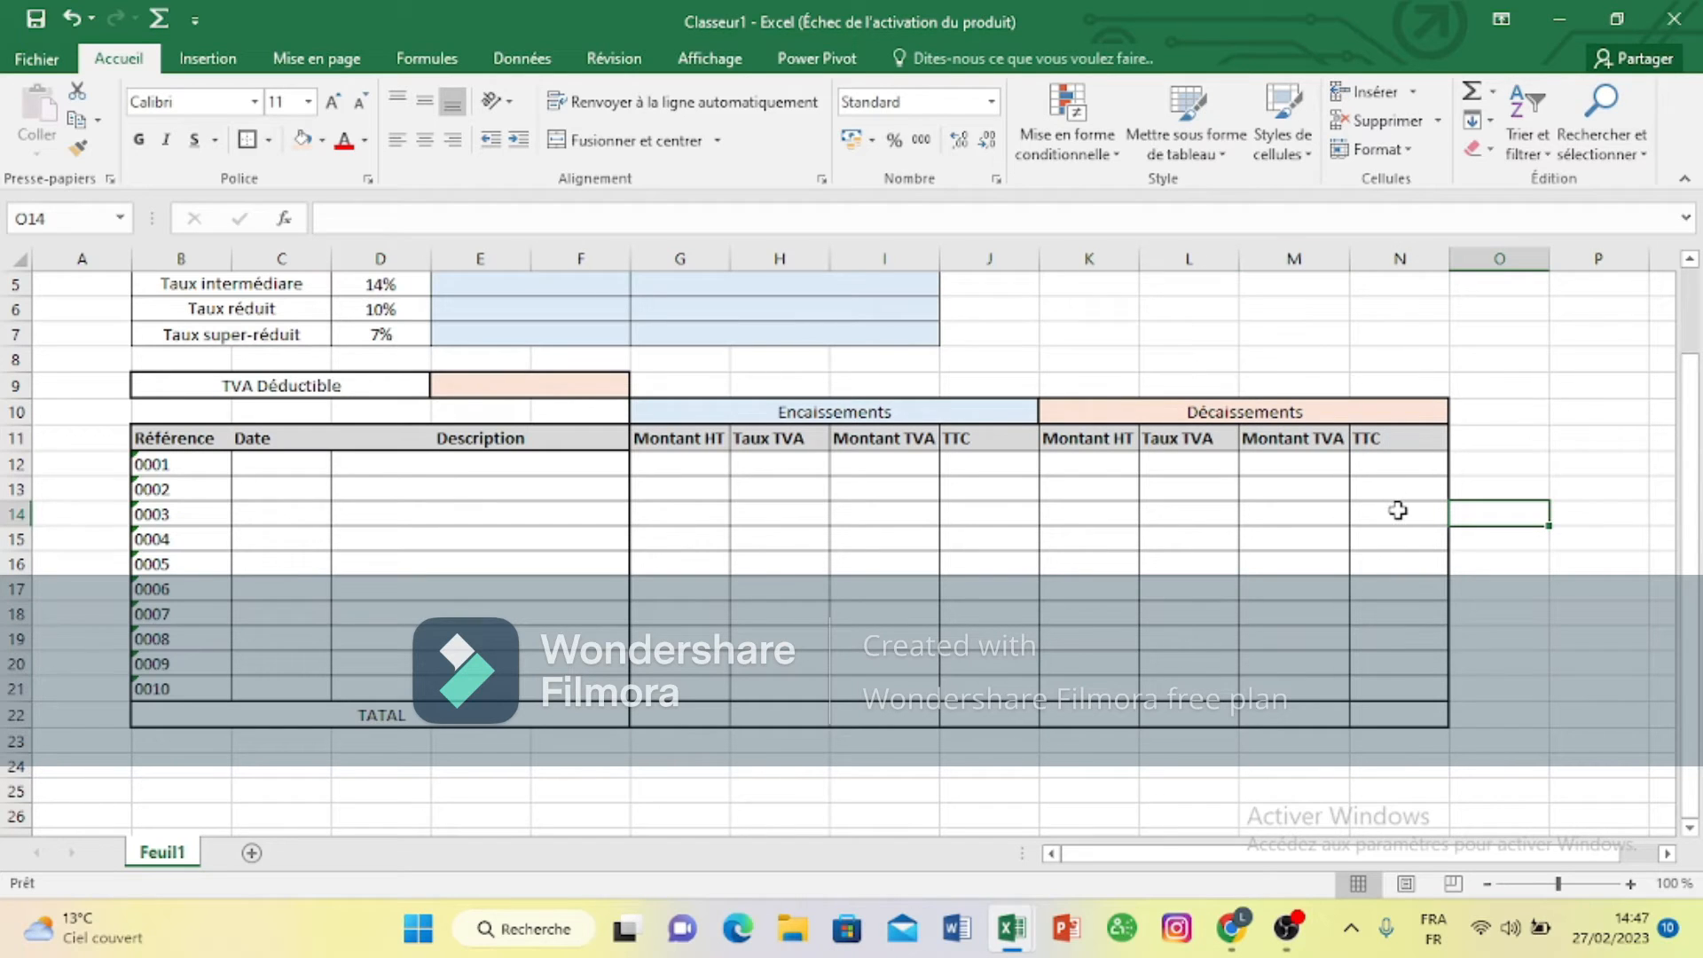
pyautogui.click(1388, 446)
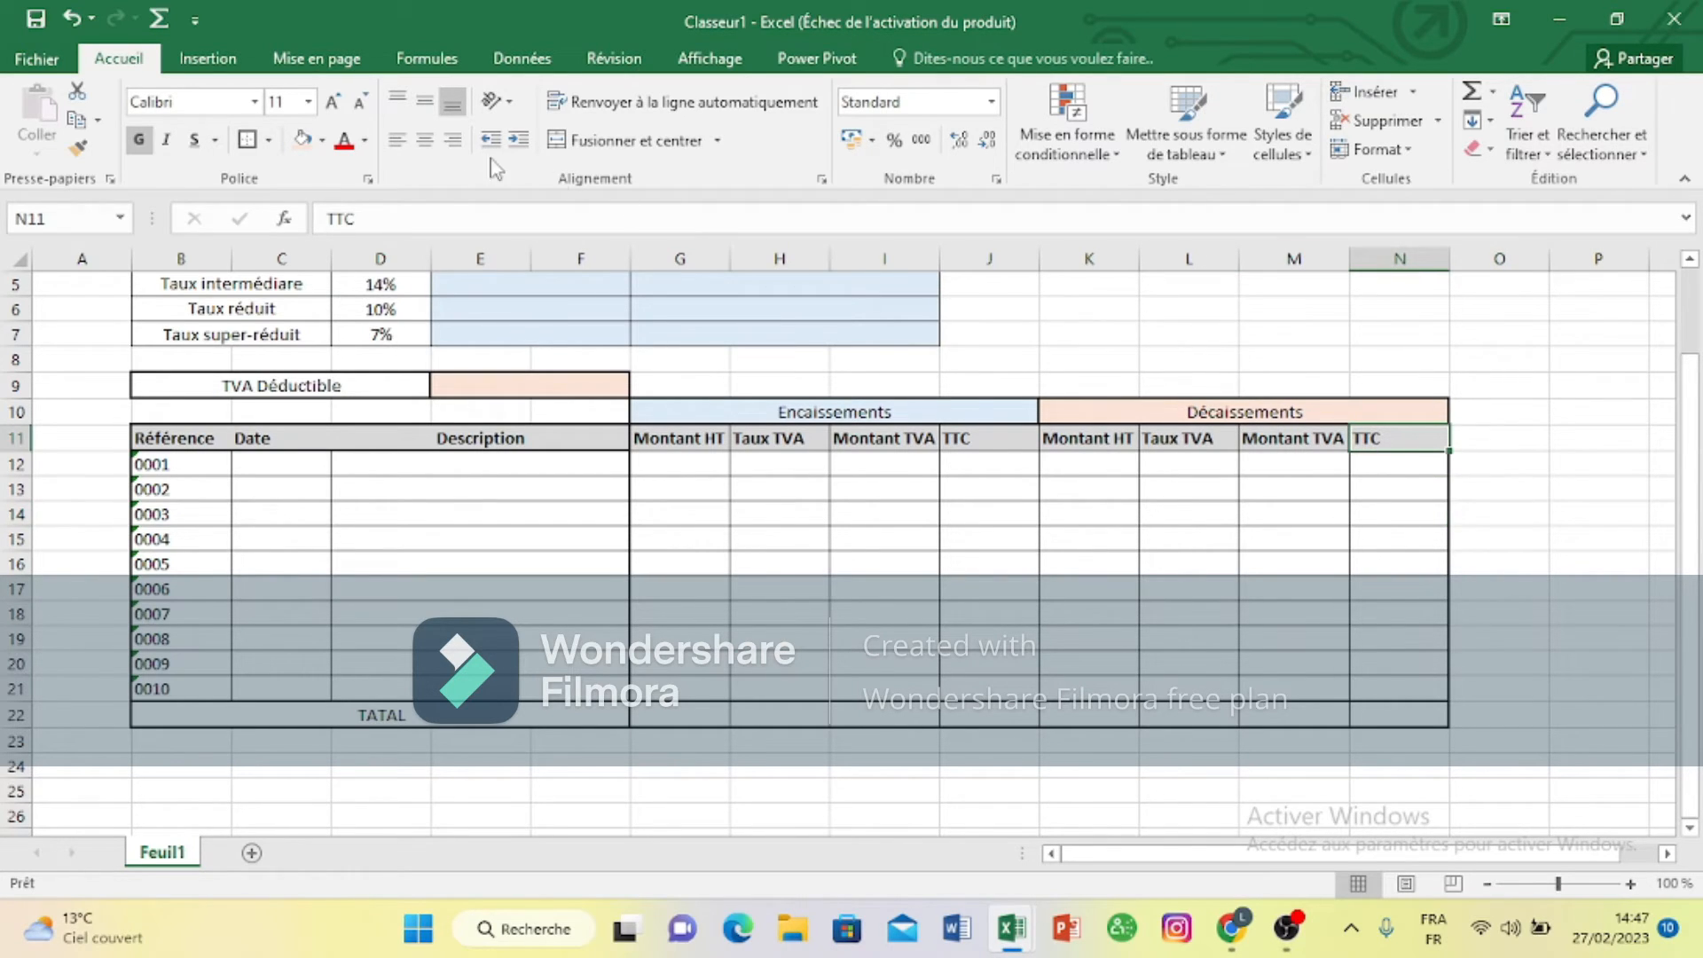
pyautogui.click(425, 139)
pyautogui.click(431, 98)
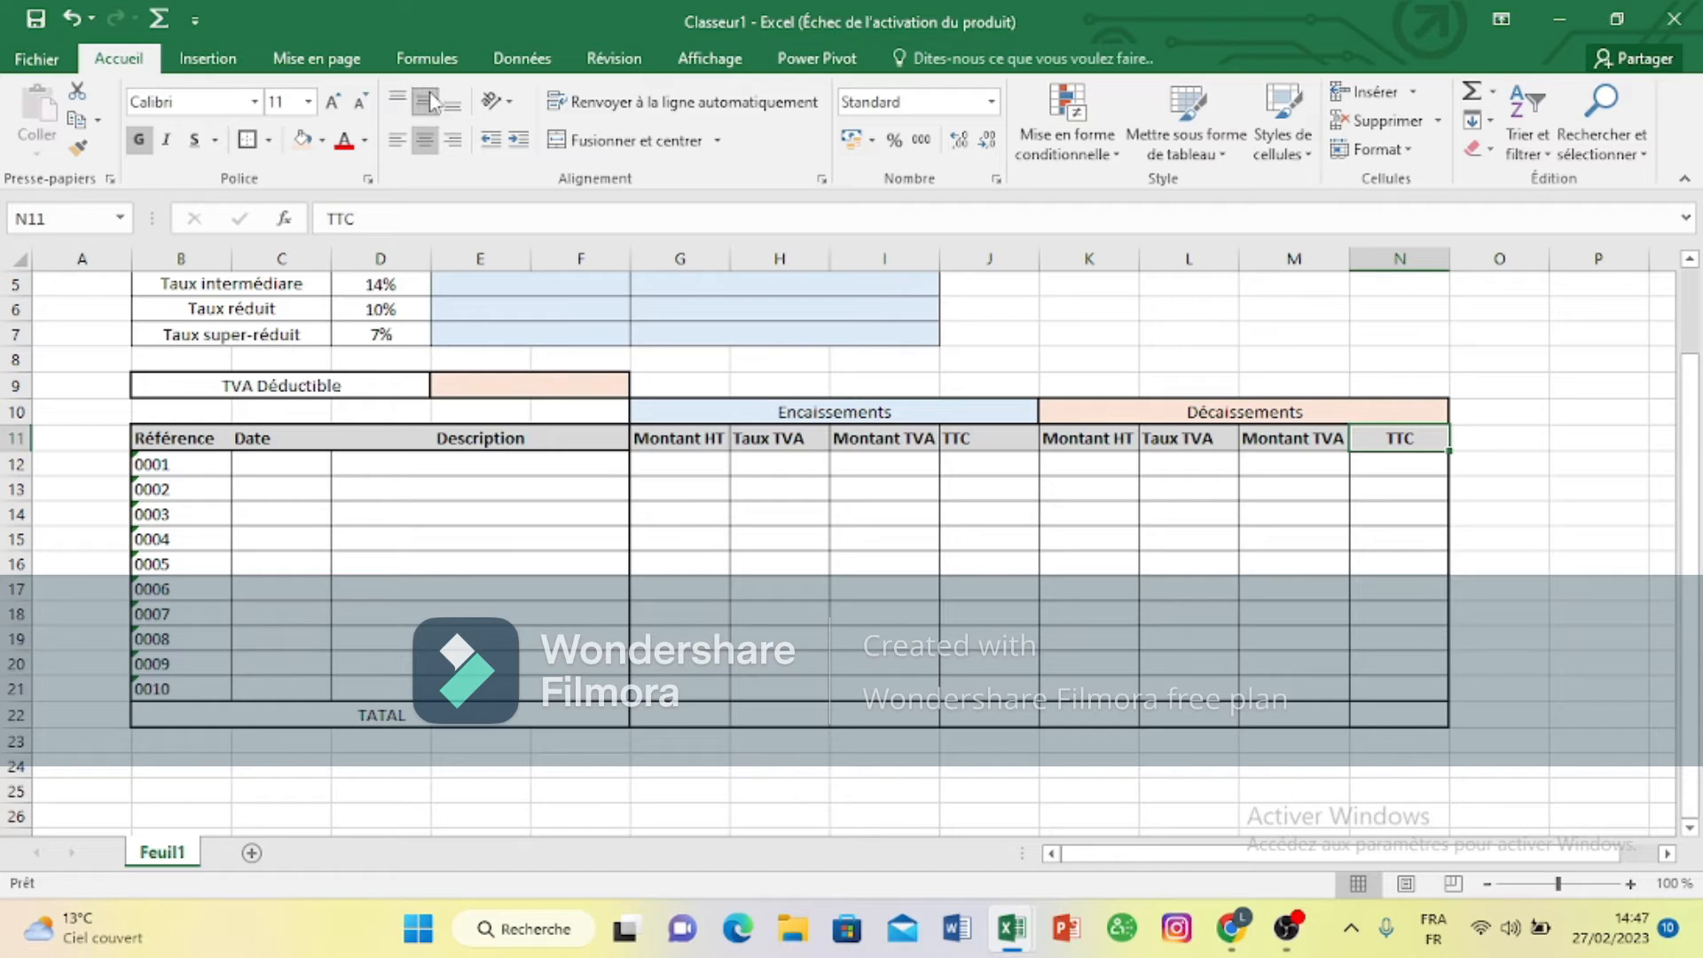
pyautogui.click(1420, 548)
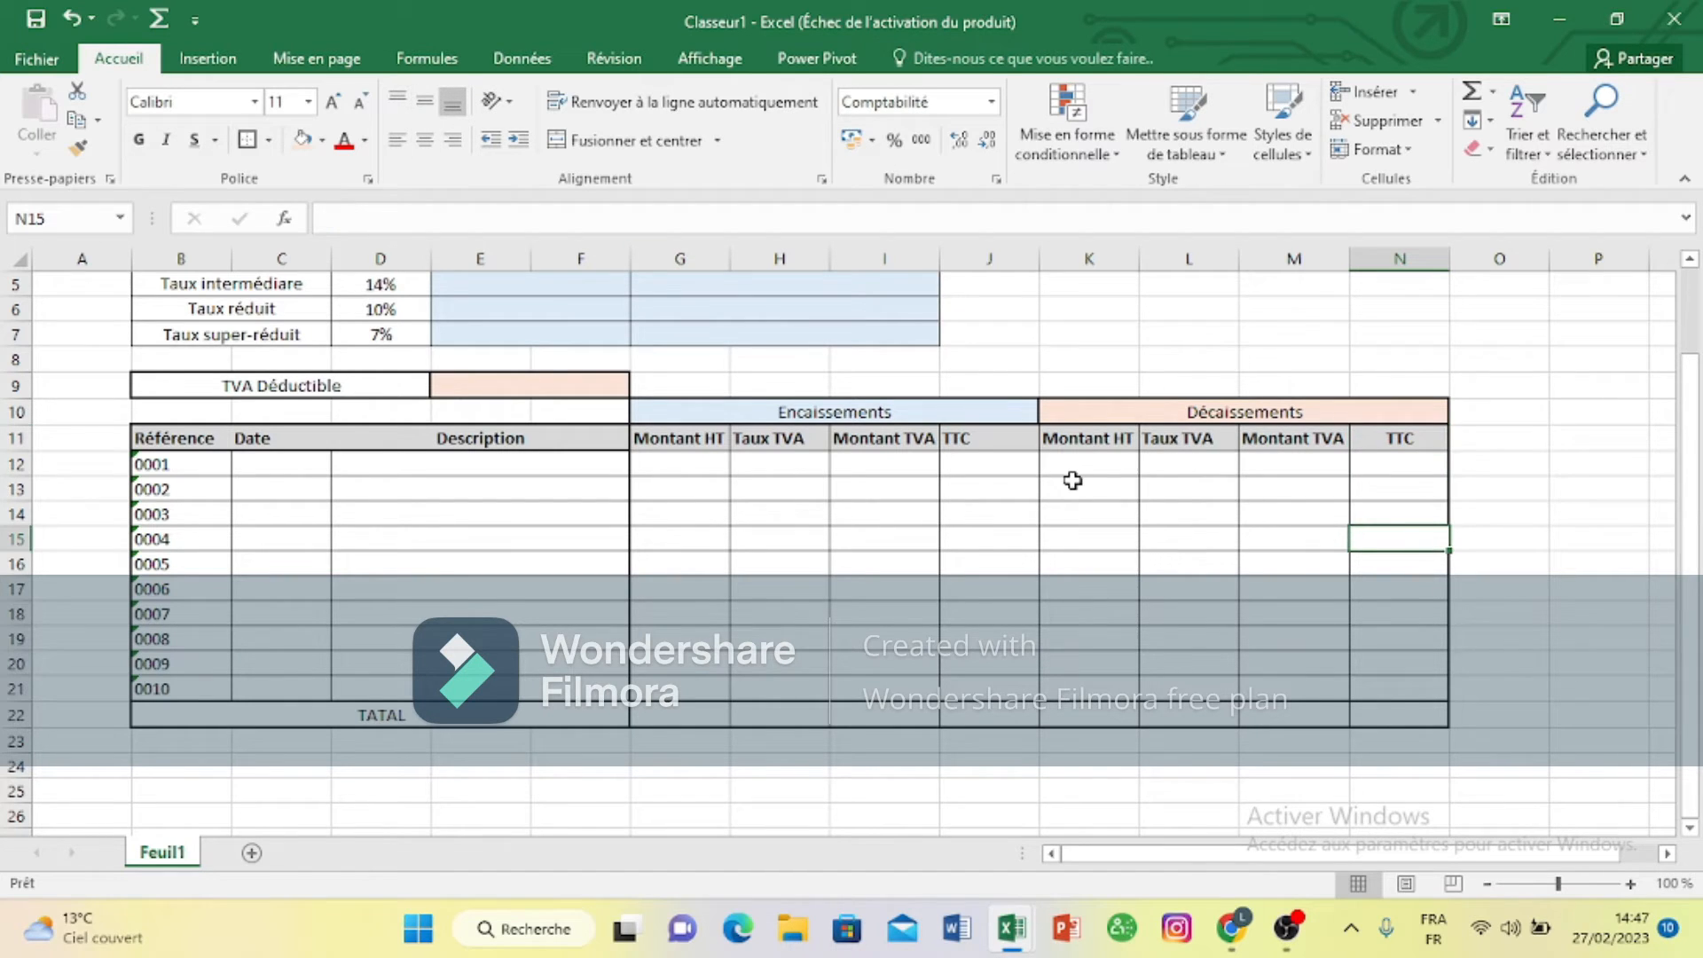
# Step: Format the Taux TVA cells H12:H22 and L12:L22 as percentages
pyautogui.moveTo(780, 461); pyautogui.dragTo(790, 711)
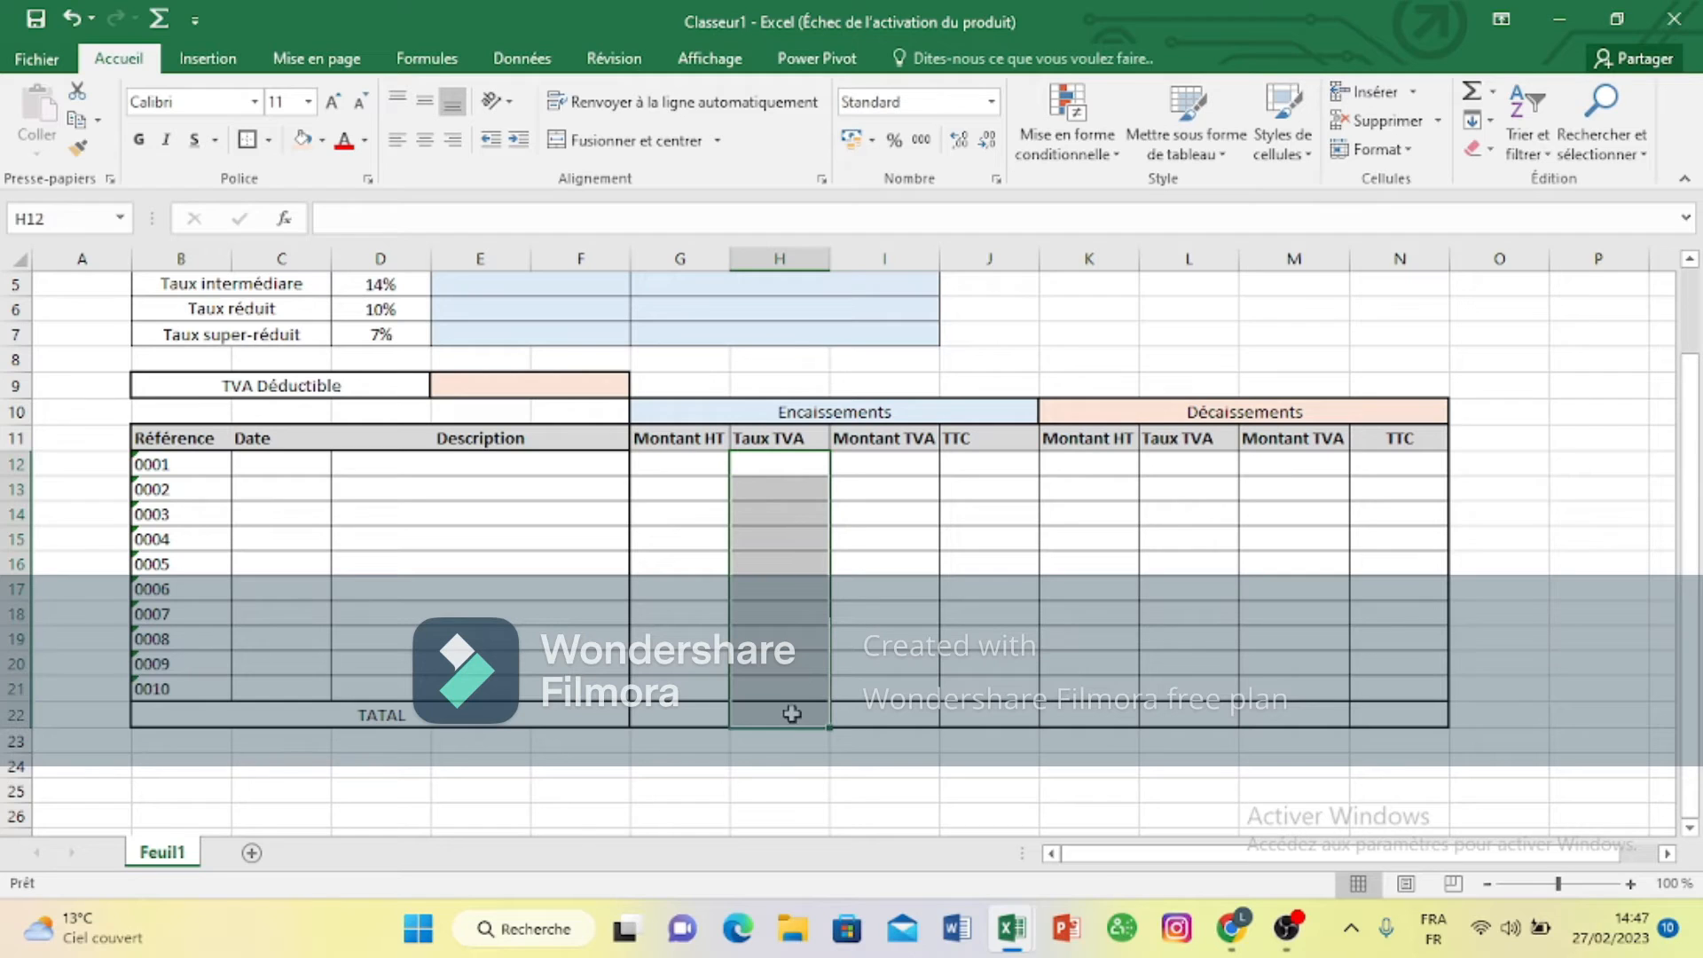
pyautogui.click(897, 140)
pyautogui.moveTo(1165, 456); pyautogui.dragTo(1201, 718)
pyautogui.click(894, 142)
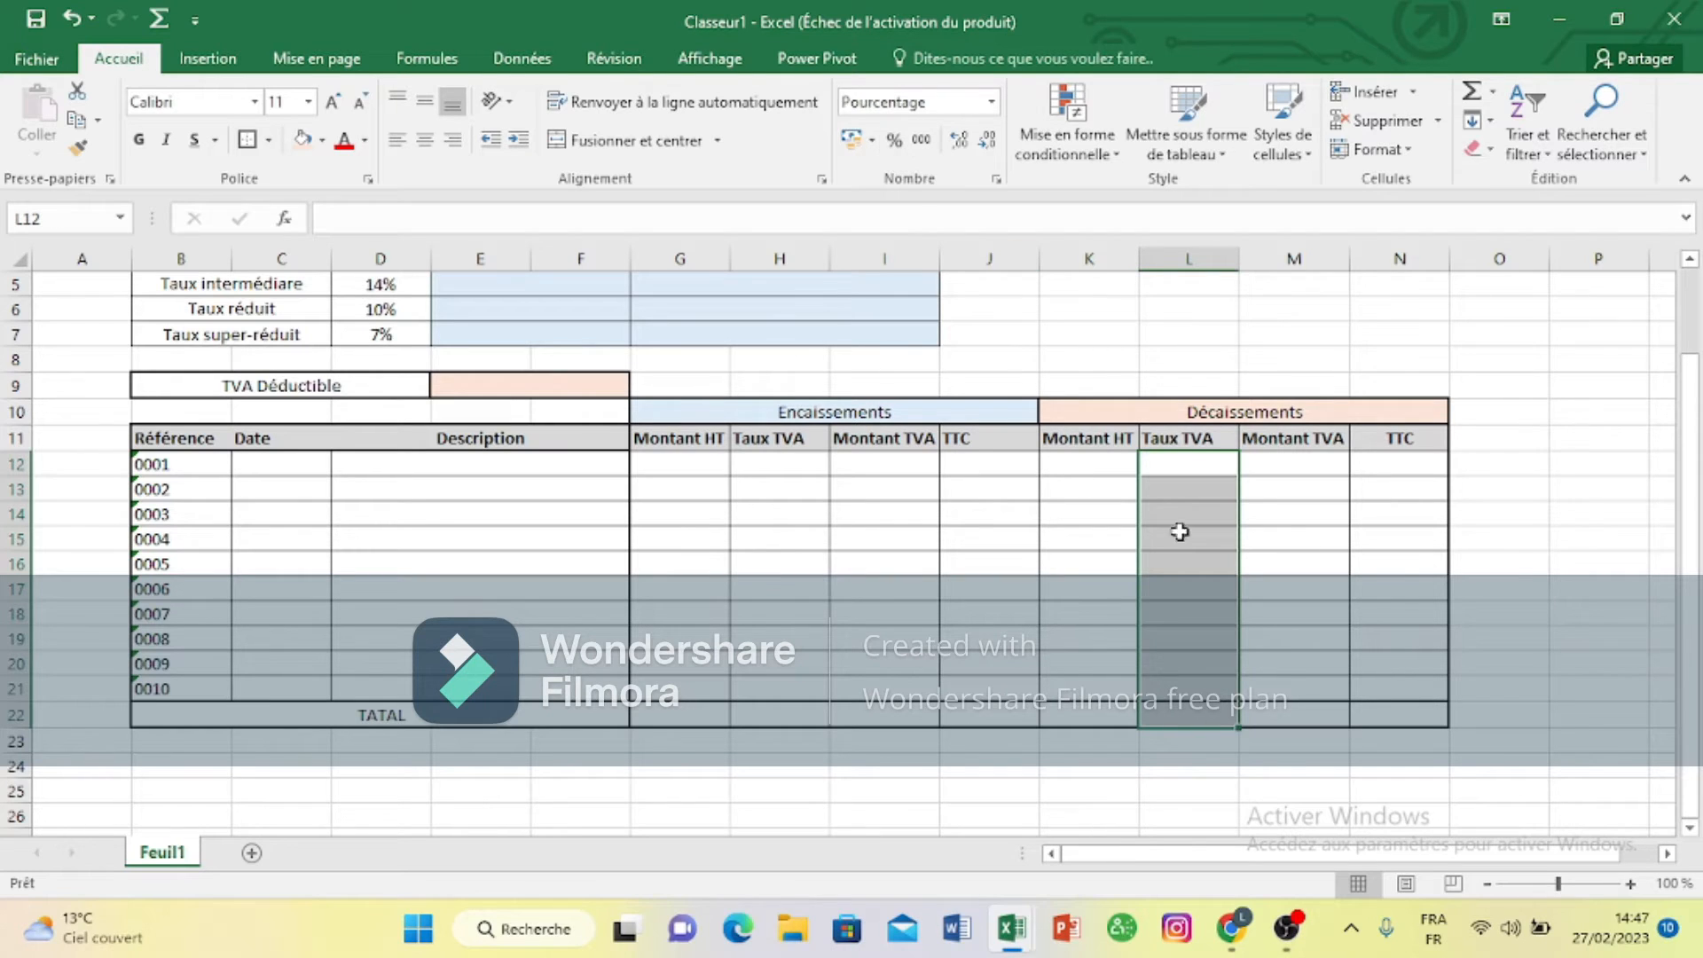
pyautogui.click(1402, 560)
# Step: Total the Encaissements Montant HT column in G22 with =SOMME(G12:G21)
pyautogui.click(685, 717)
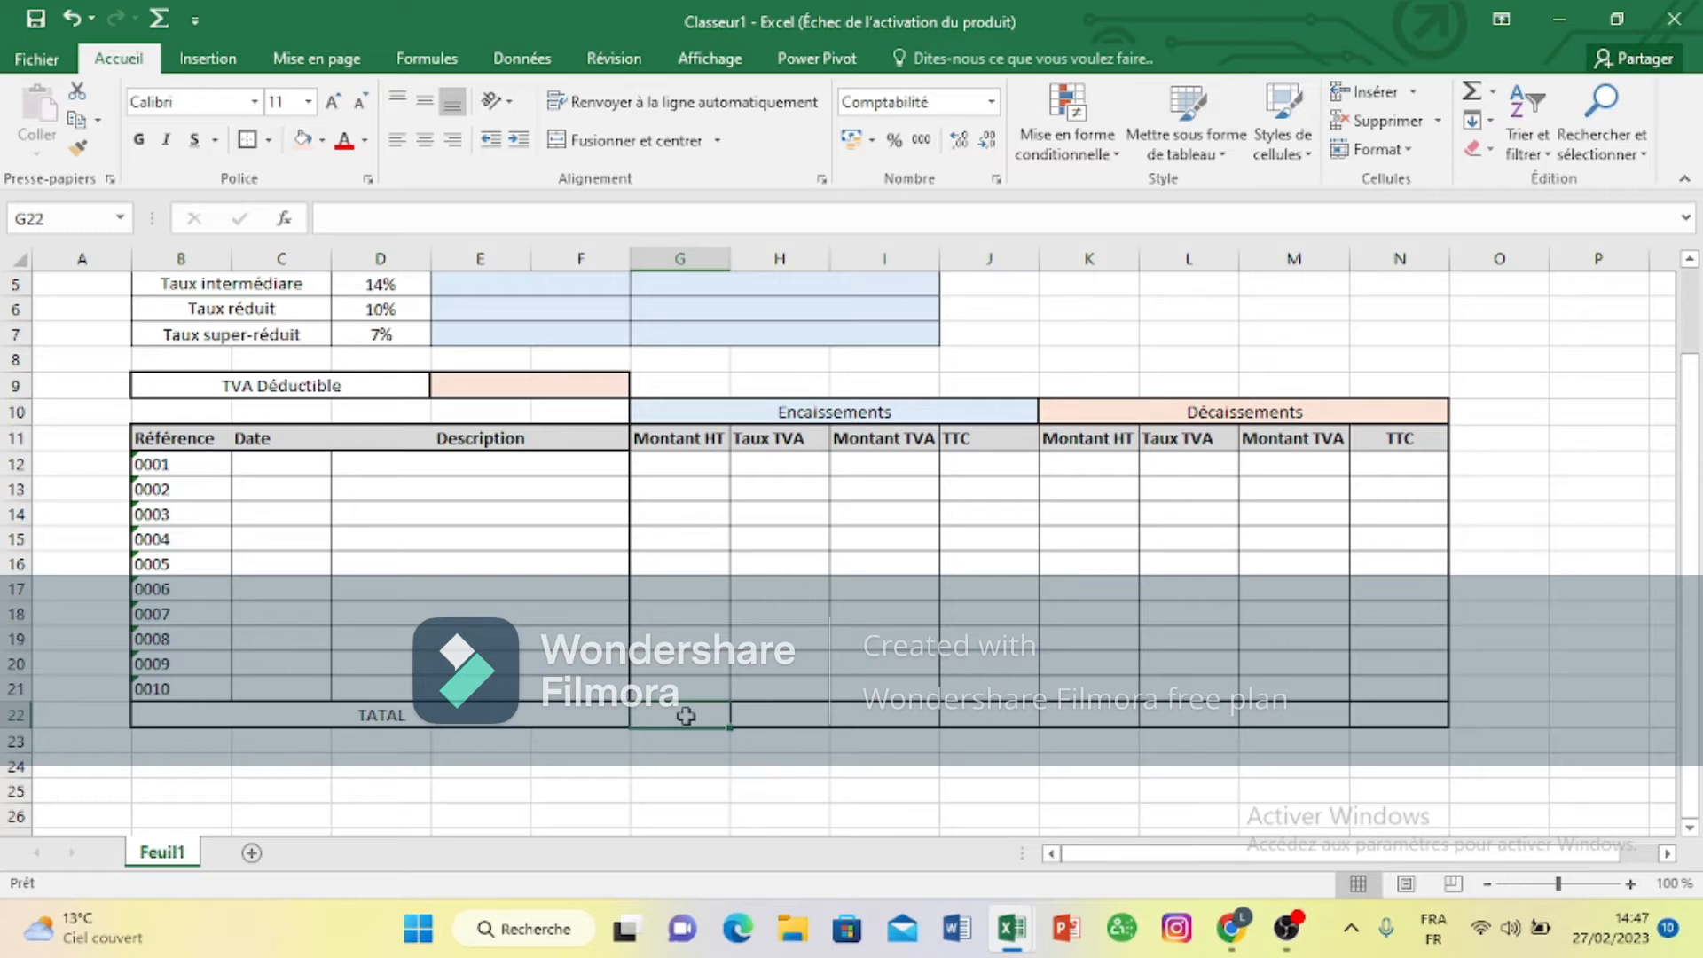
pyautogui.write('=SOMME')
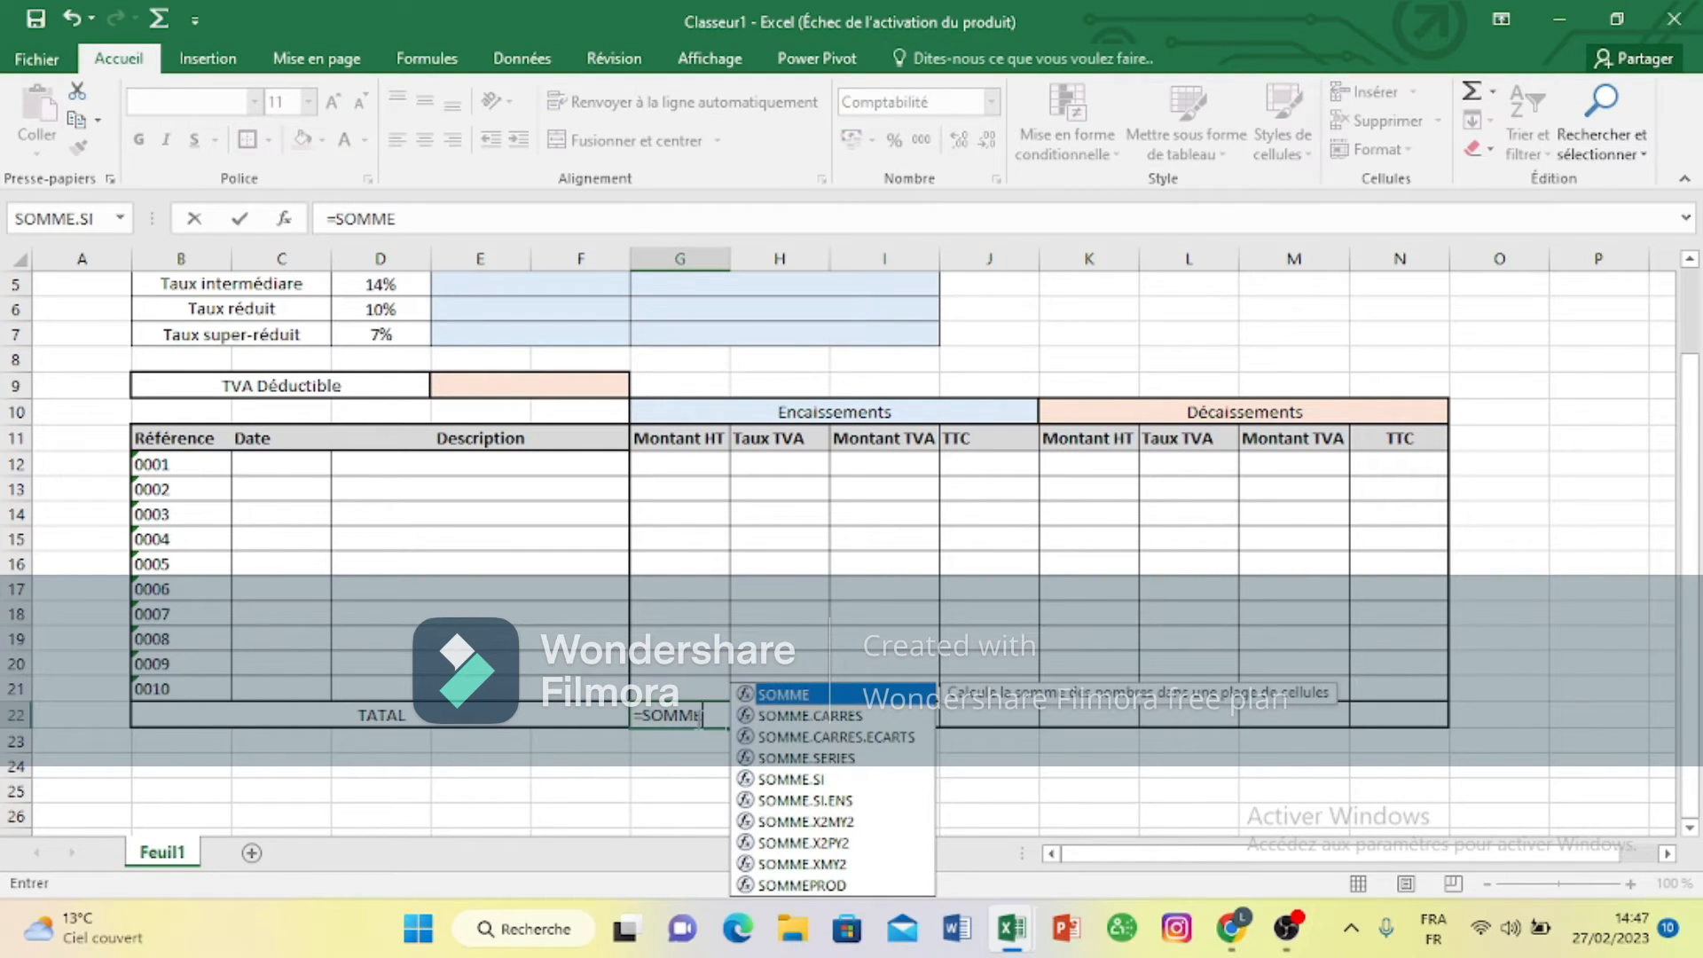
pyautogui.write('(')
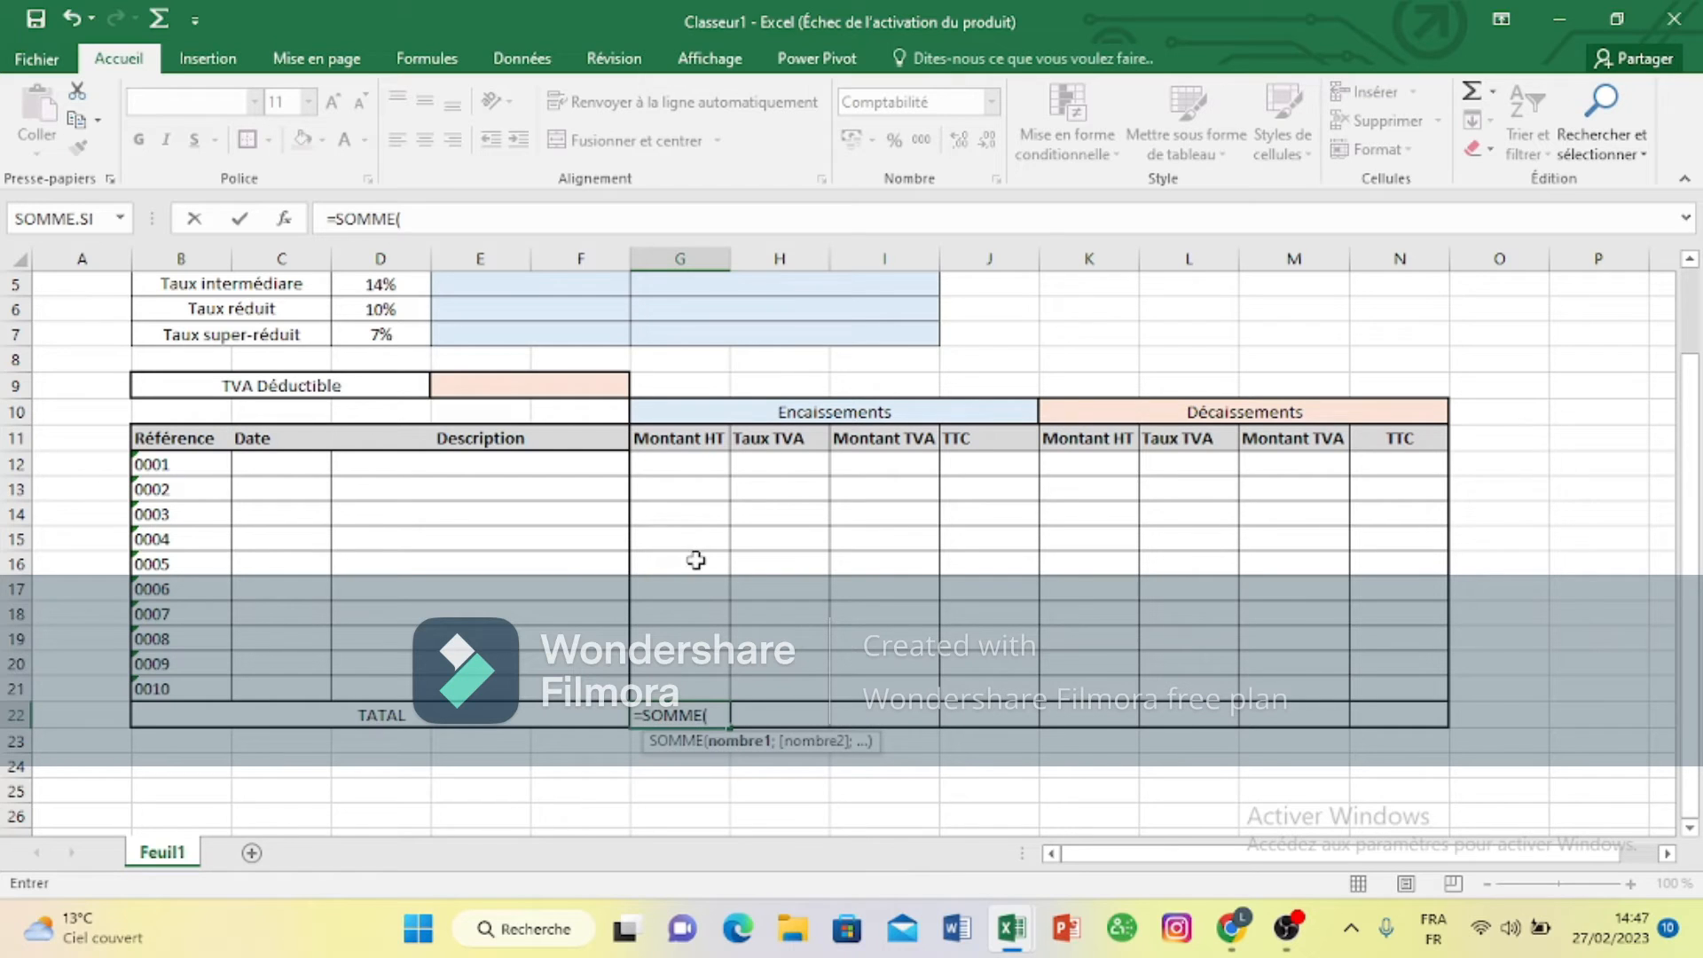
pyautogui.moveTo(699, 463); pyautogui.dragTo(680, 686)
pyautogui.write(')')
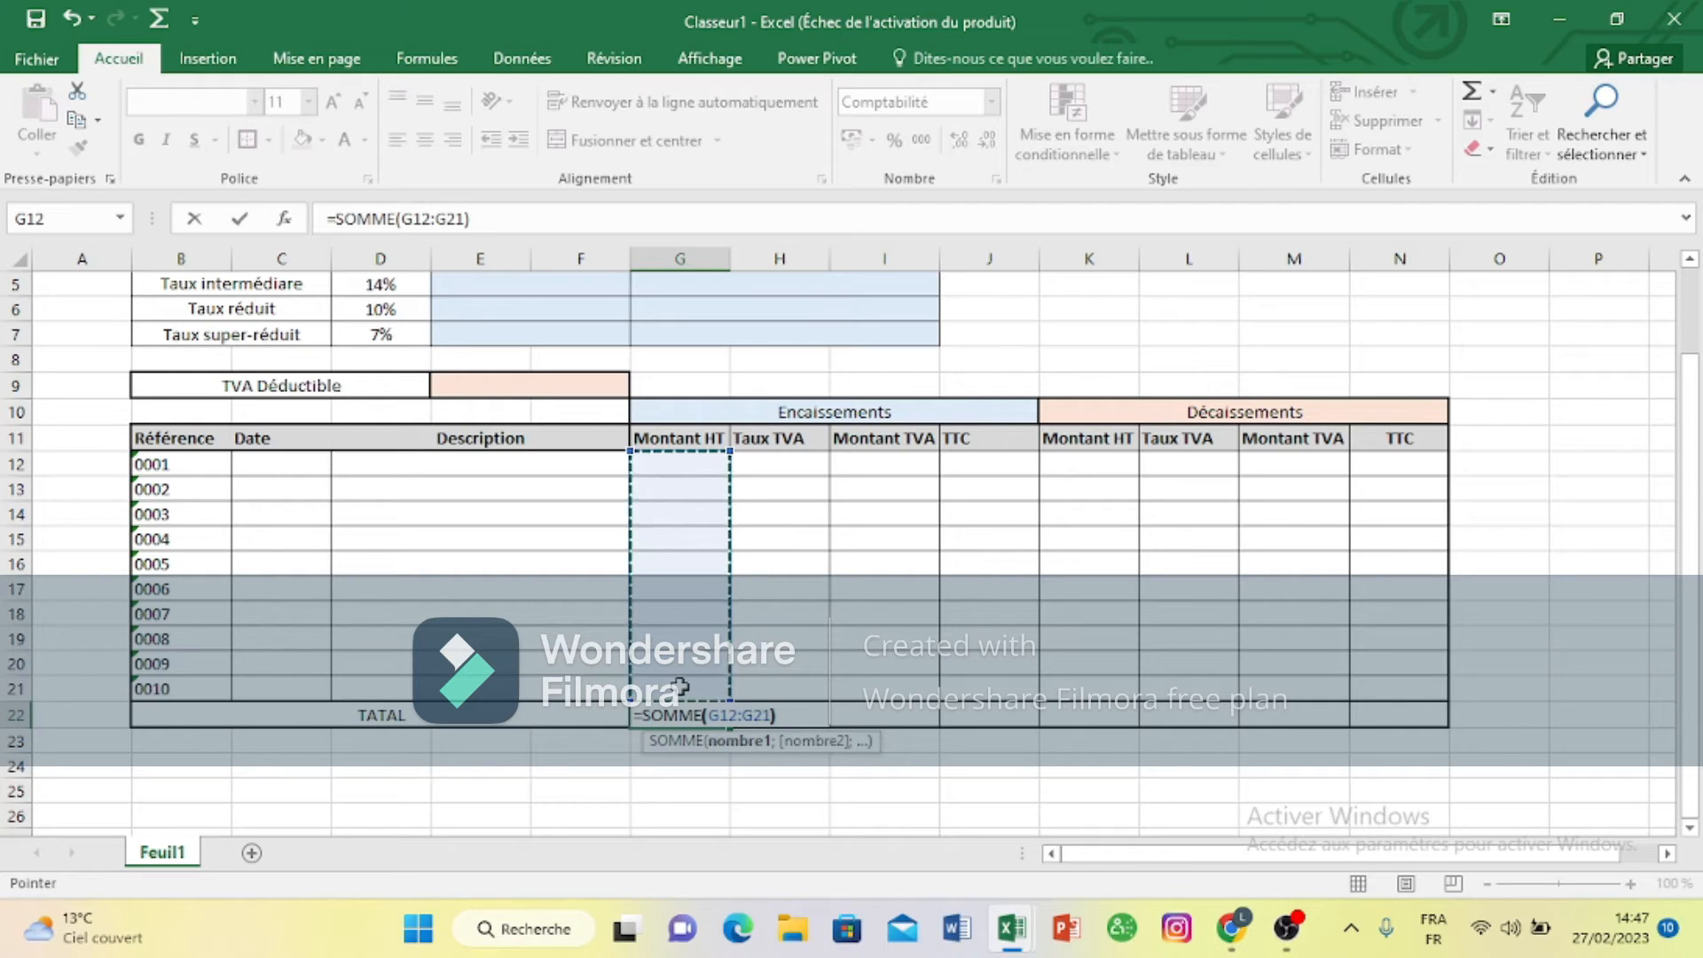
pyautogui.press('Return')
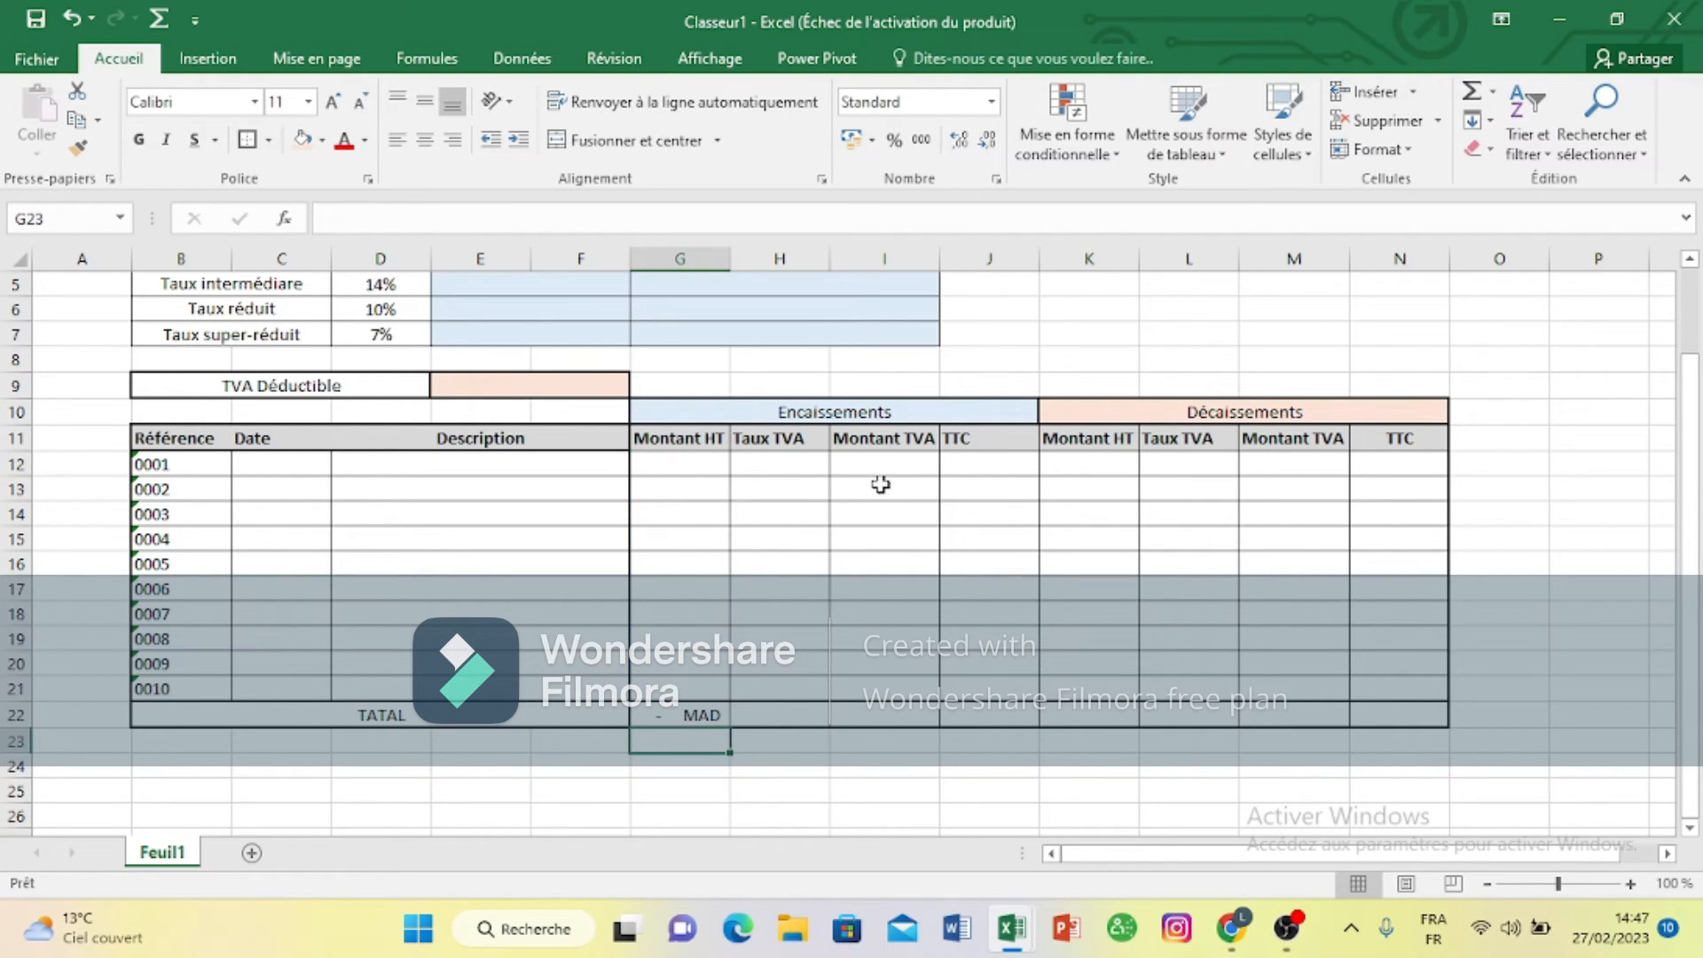
# Step: Total the Encaissements Montant TVA column in I22 with =SOMME(I12:I21)
pyautogui.doubleClick(888, 458)
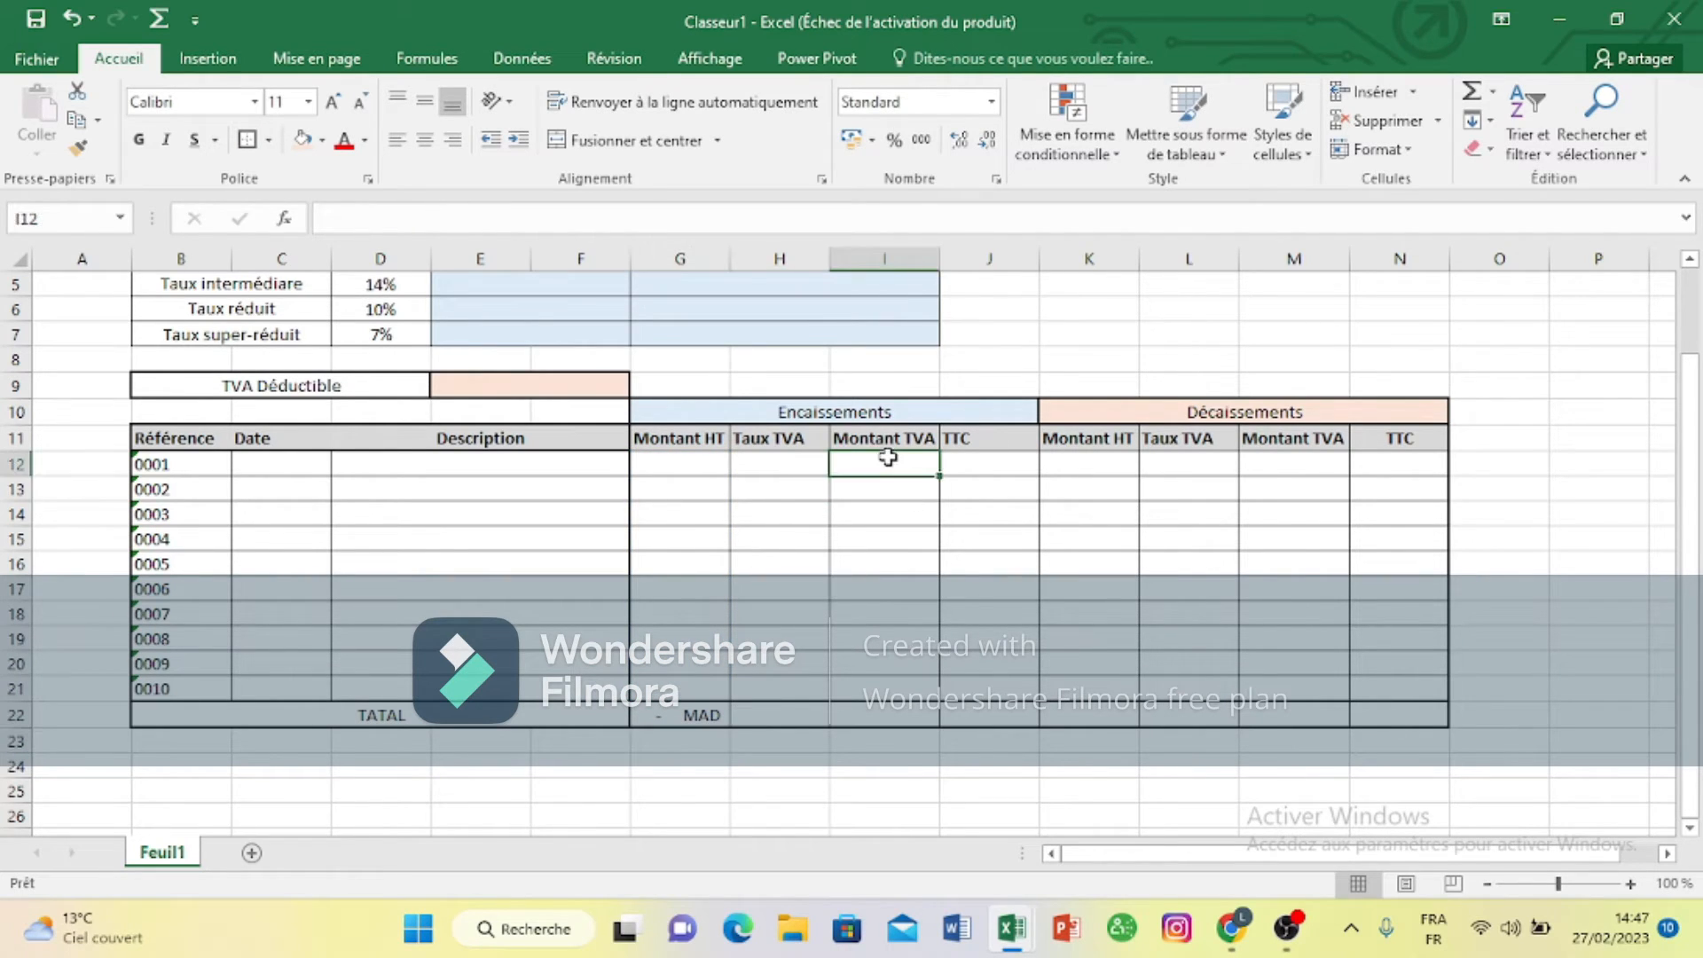
pyautogui.click(875, 712)
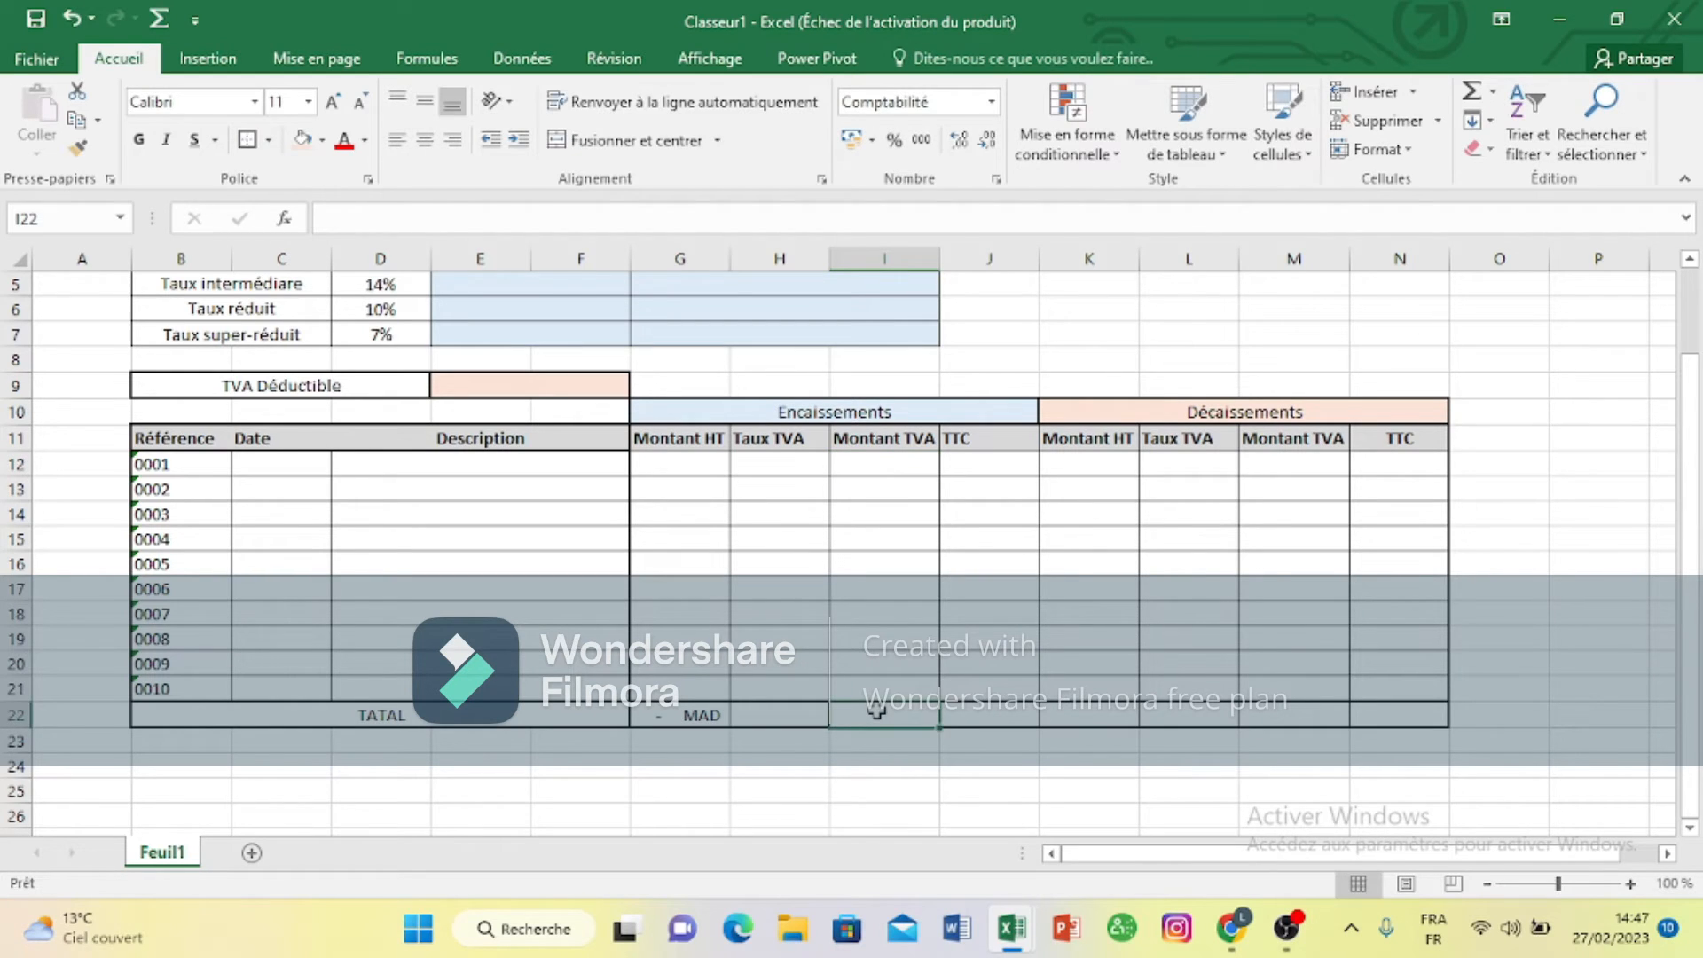
pyautogui.write('+=')
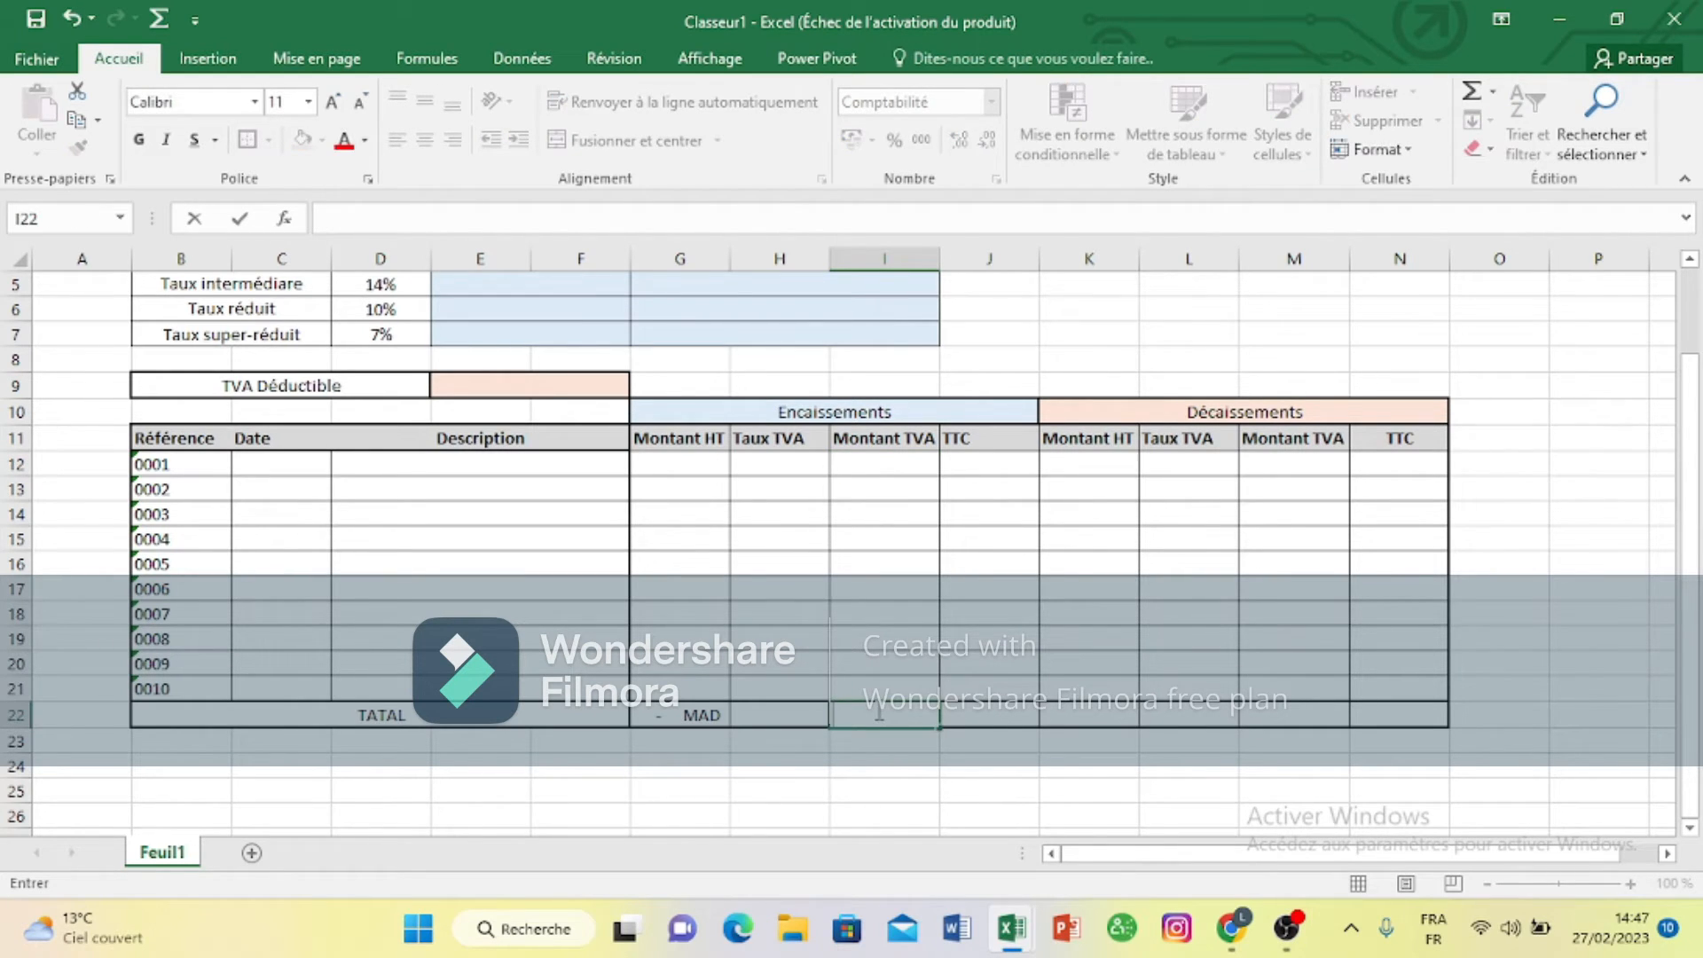
pyautogui.write('somme')
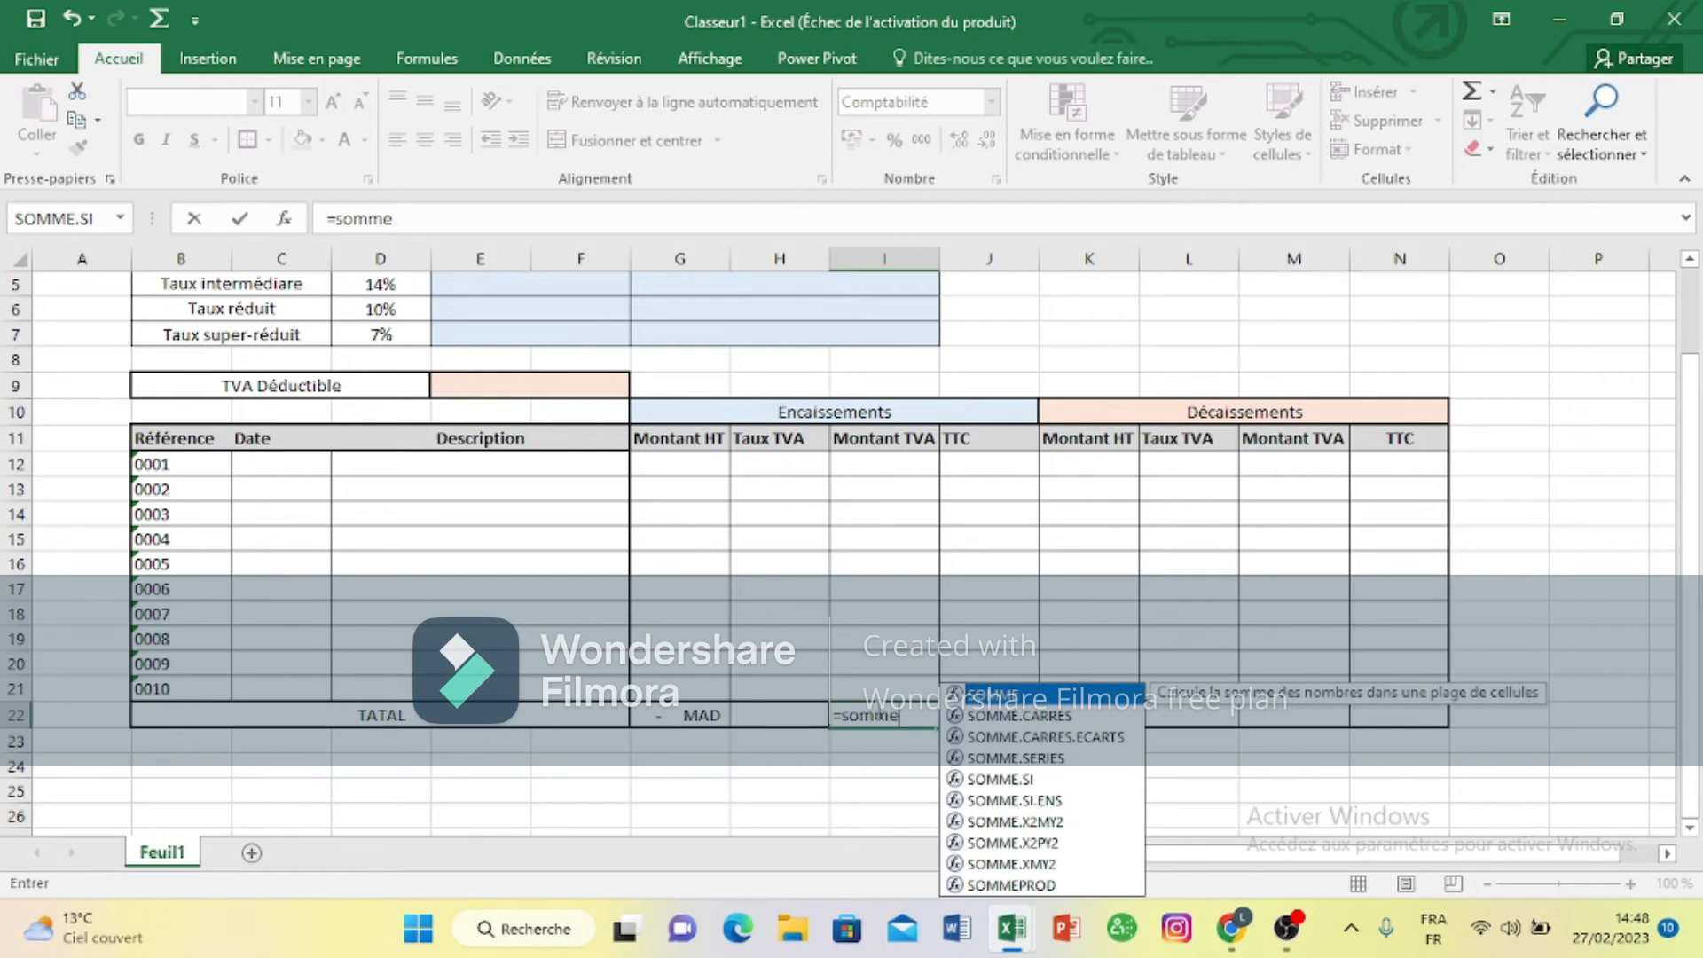
pyautogui.write('(')
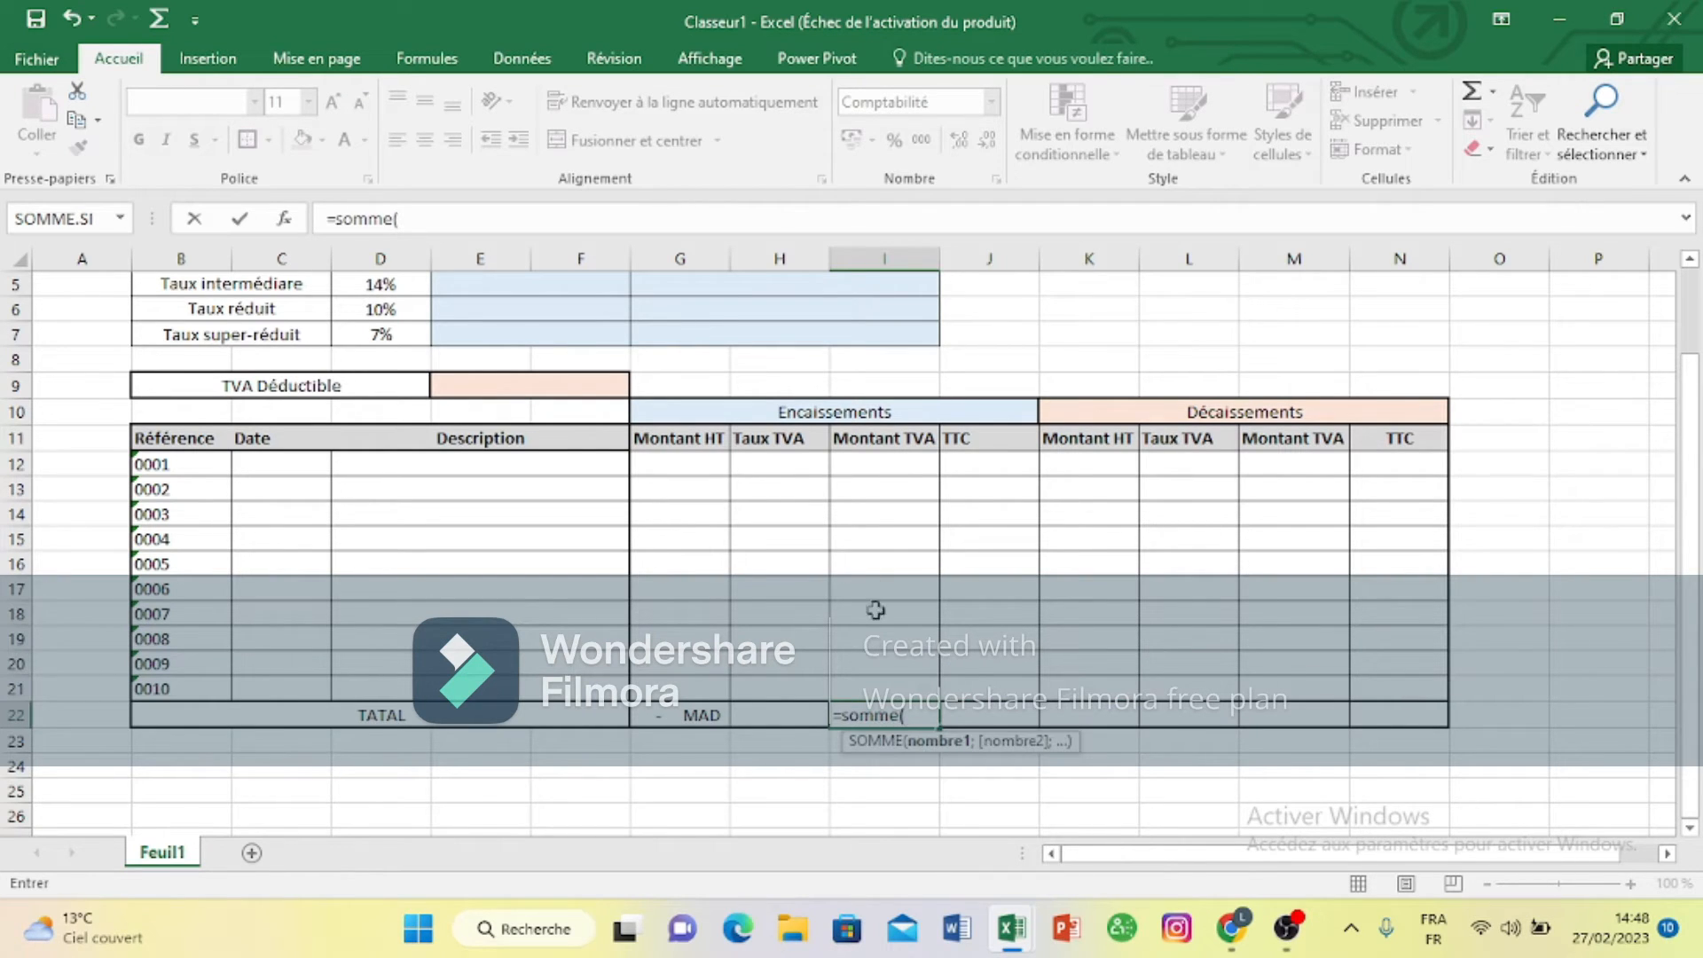
pyautogui.moveTo(900, 470); pyautogui.dragTo(900, 692)
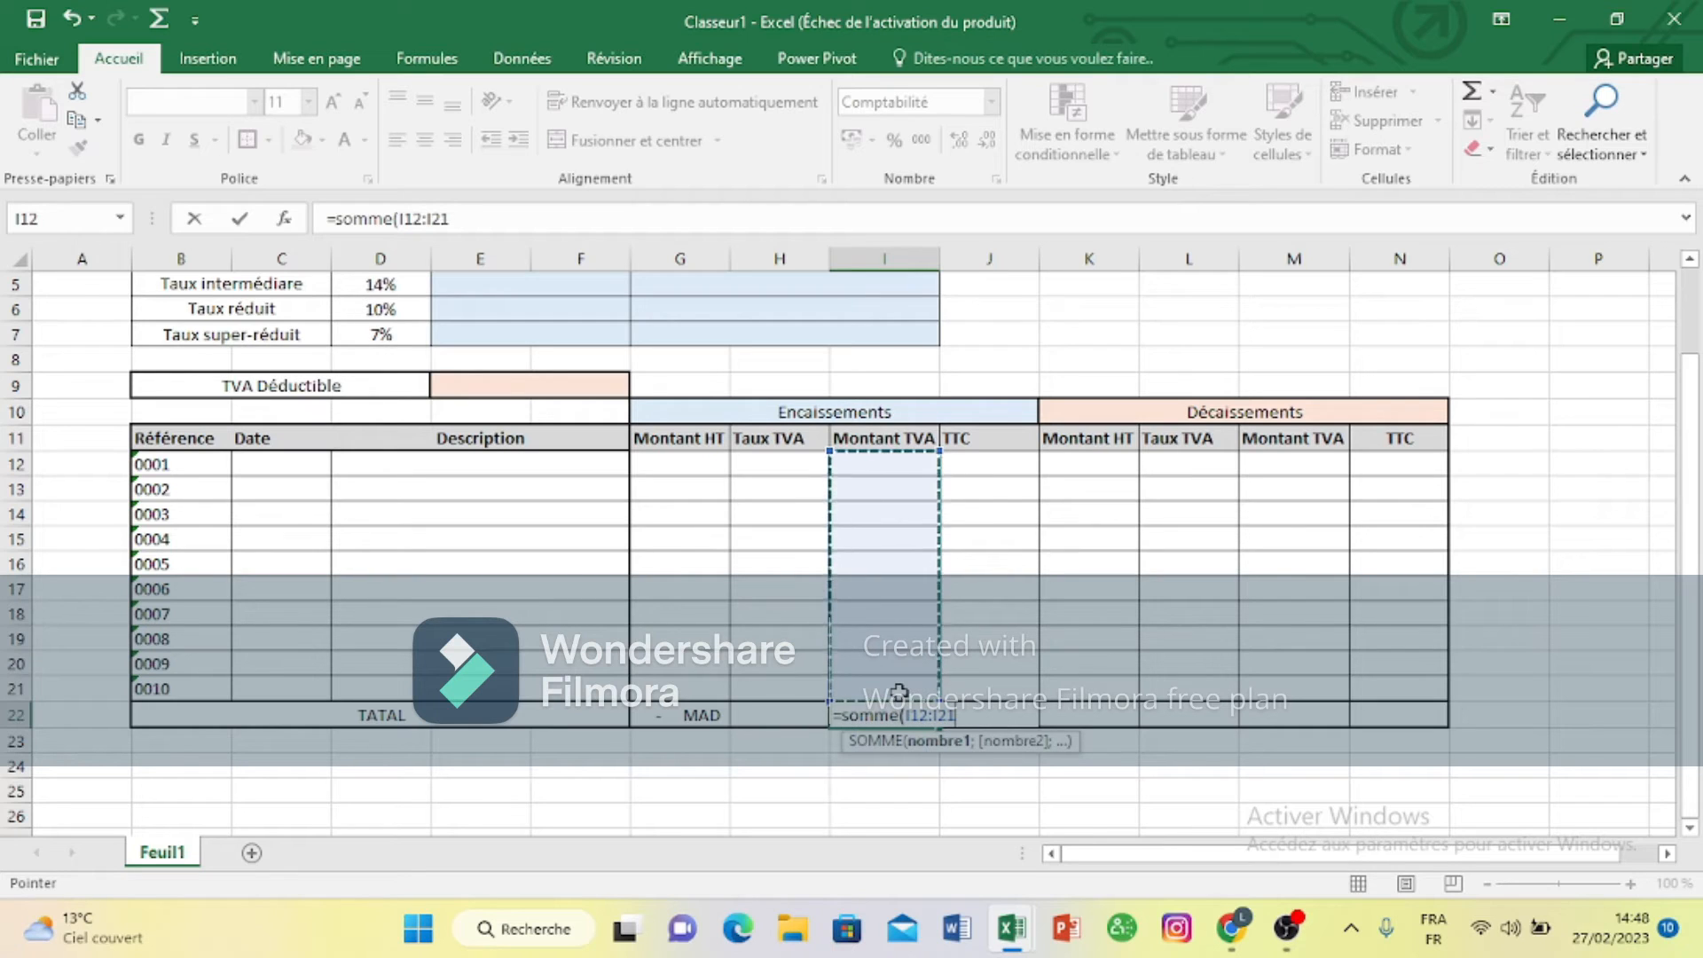
pyautogui.press('Return')
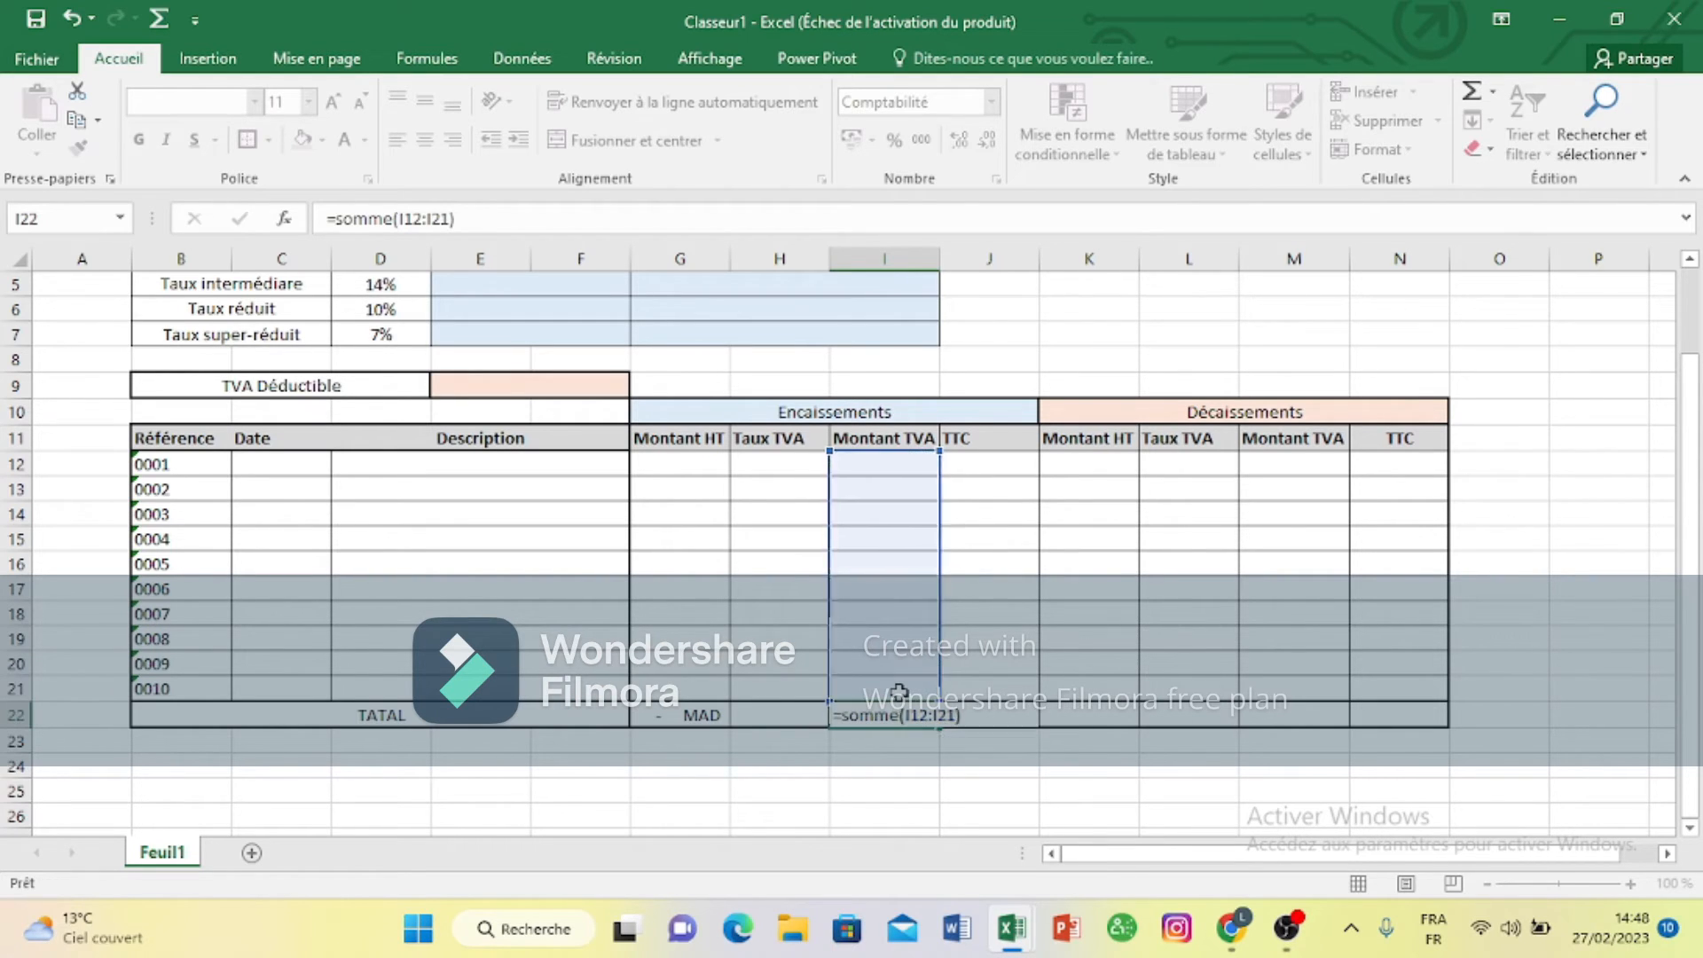
# Step: Total the Encaissements TTC column in J22 with =SOMME(J12:J21)
pyautogui.click(983, 721)
pyautogui.write('=')
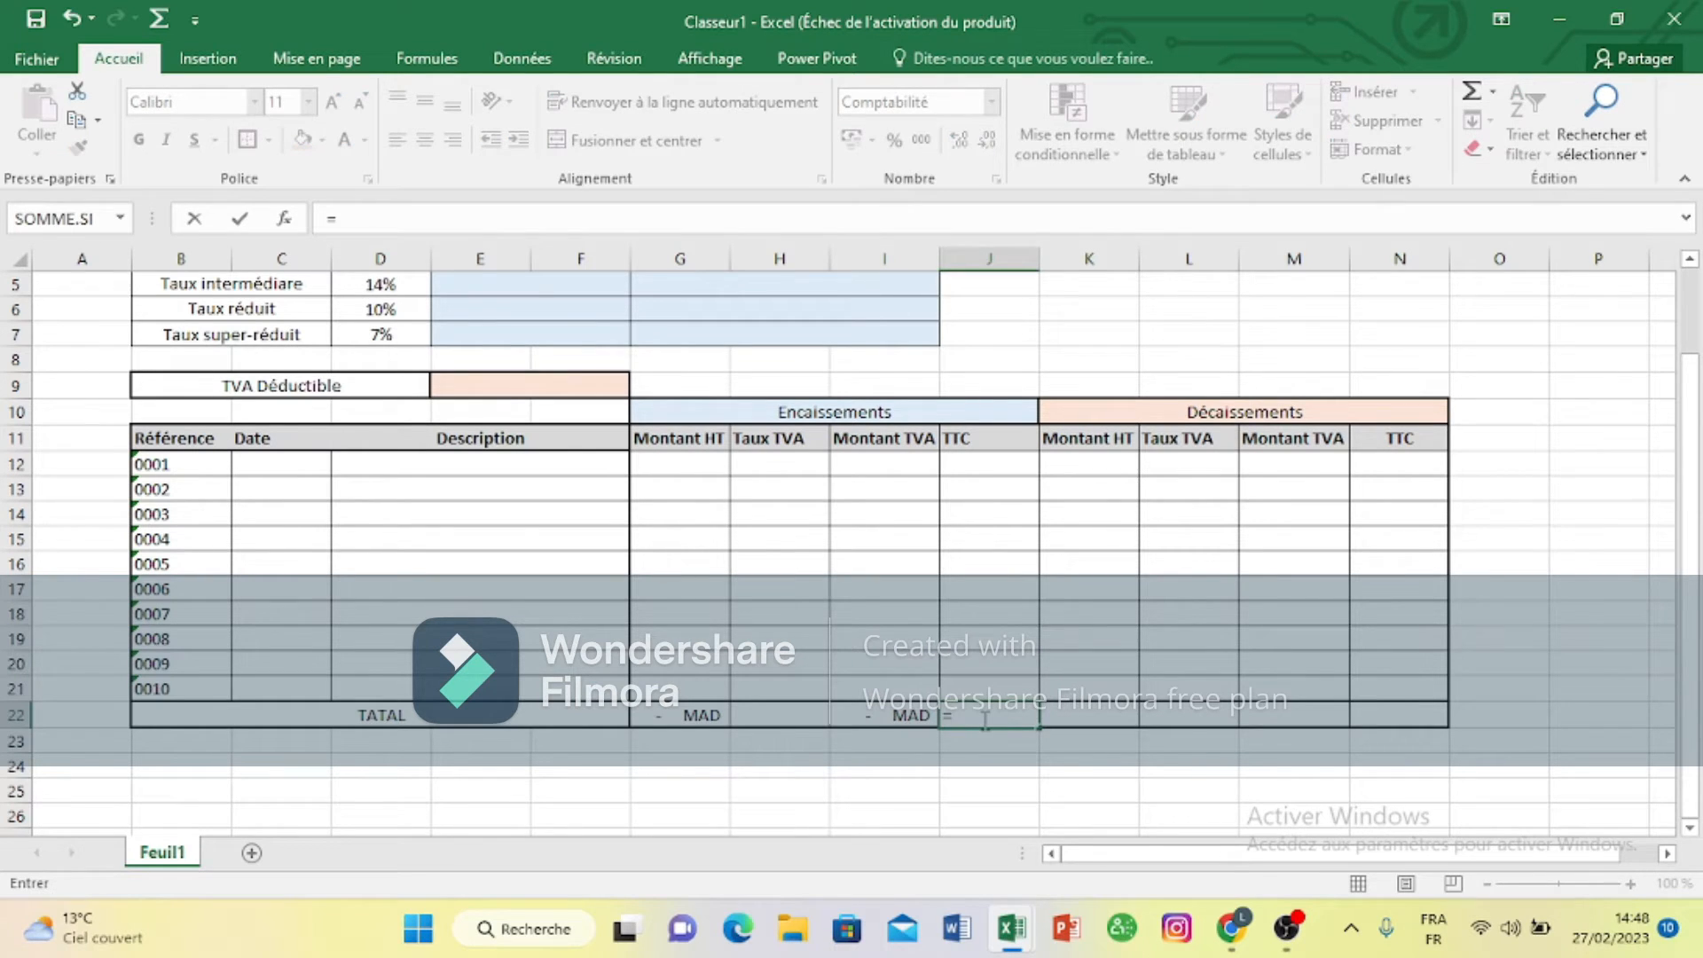
pyautogui.write('SOMME')
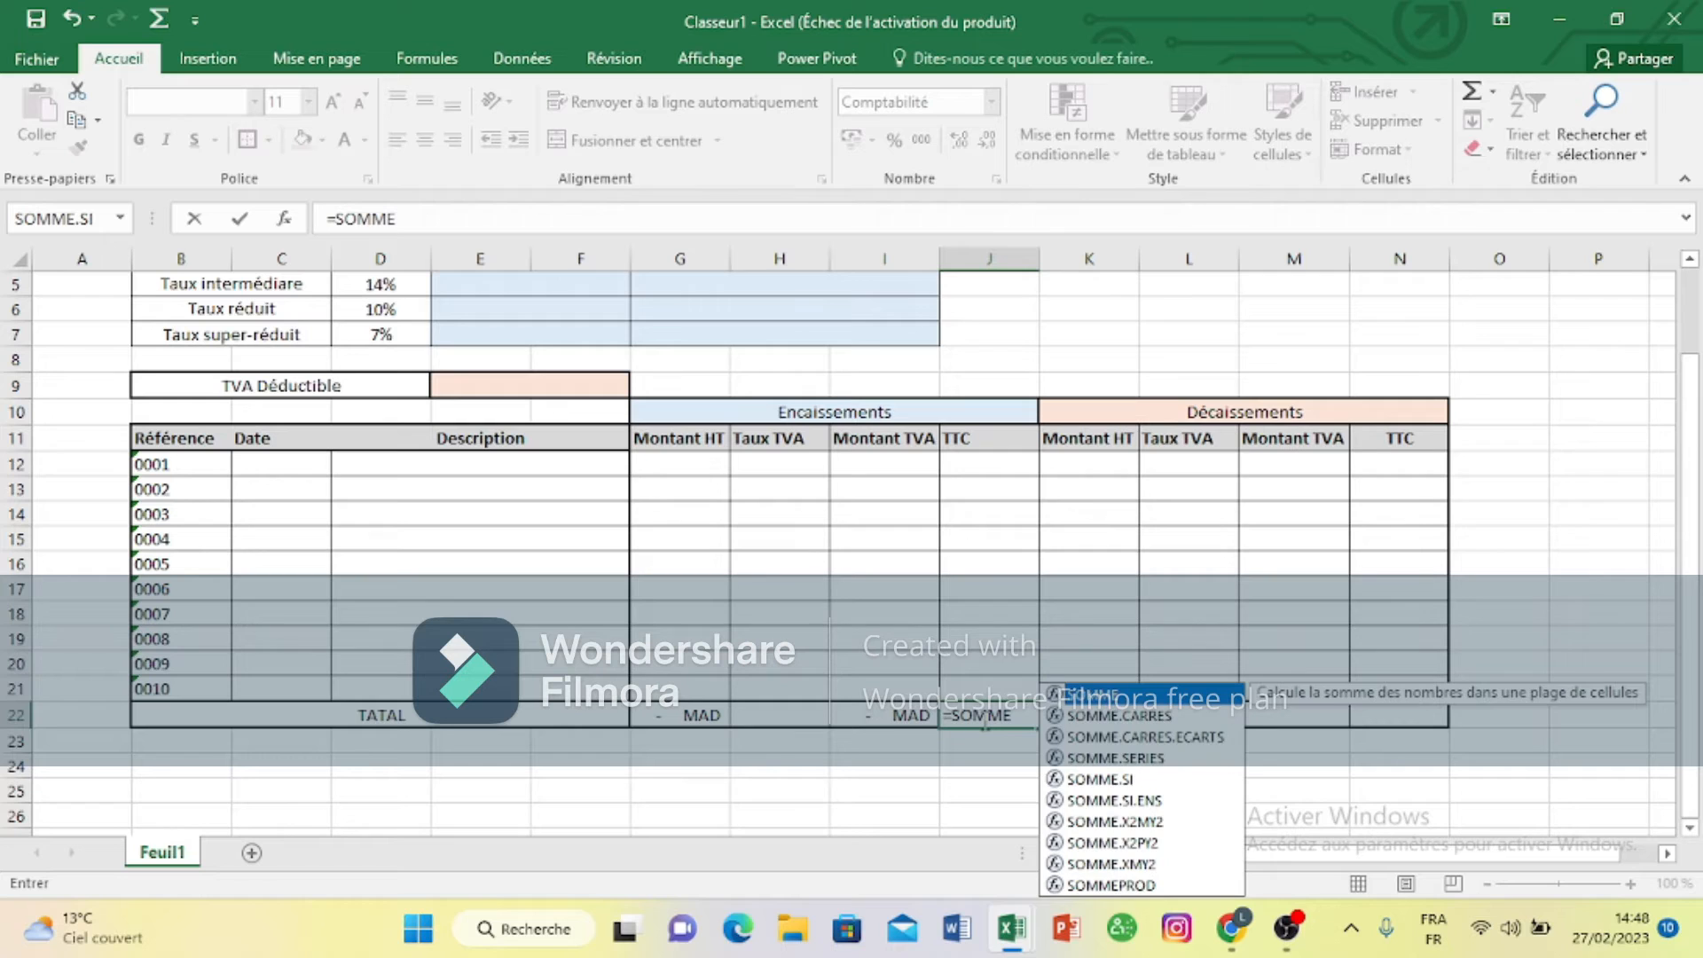
pyautogui.press('Escape')
pyautogui.write('E')
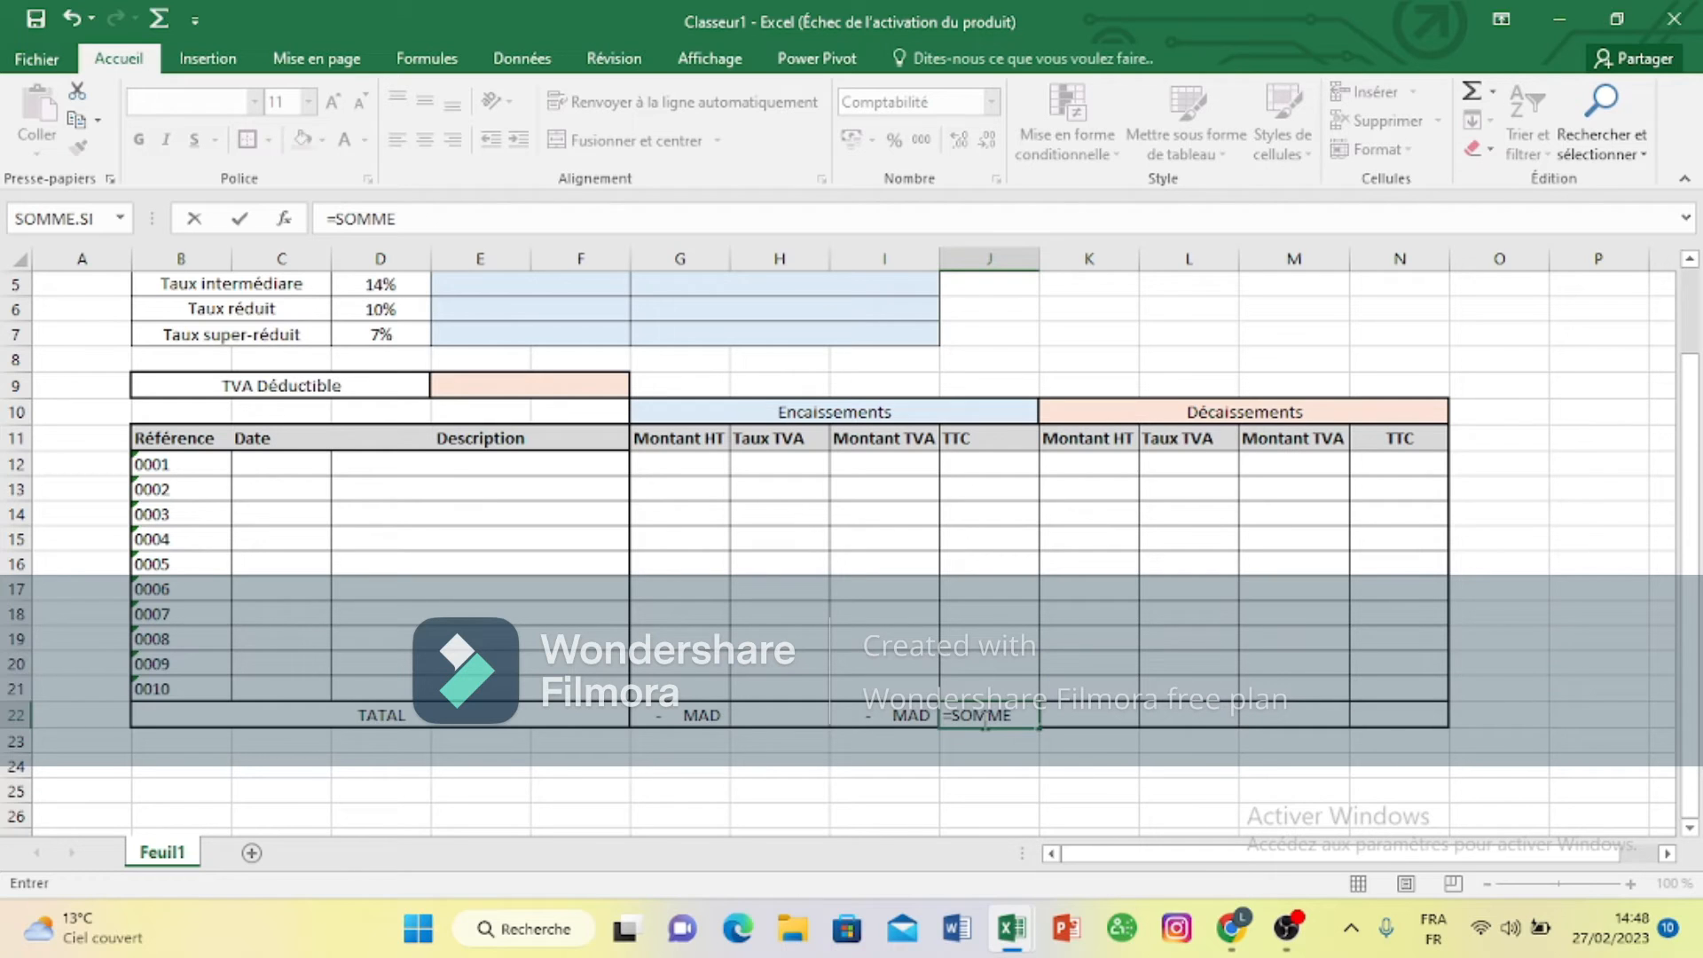
pyautogui.write('(')
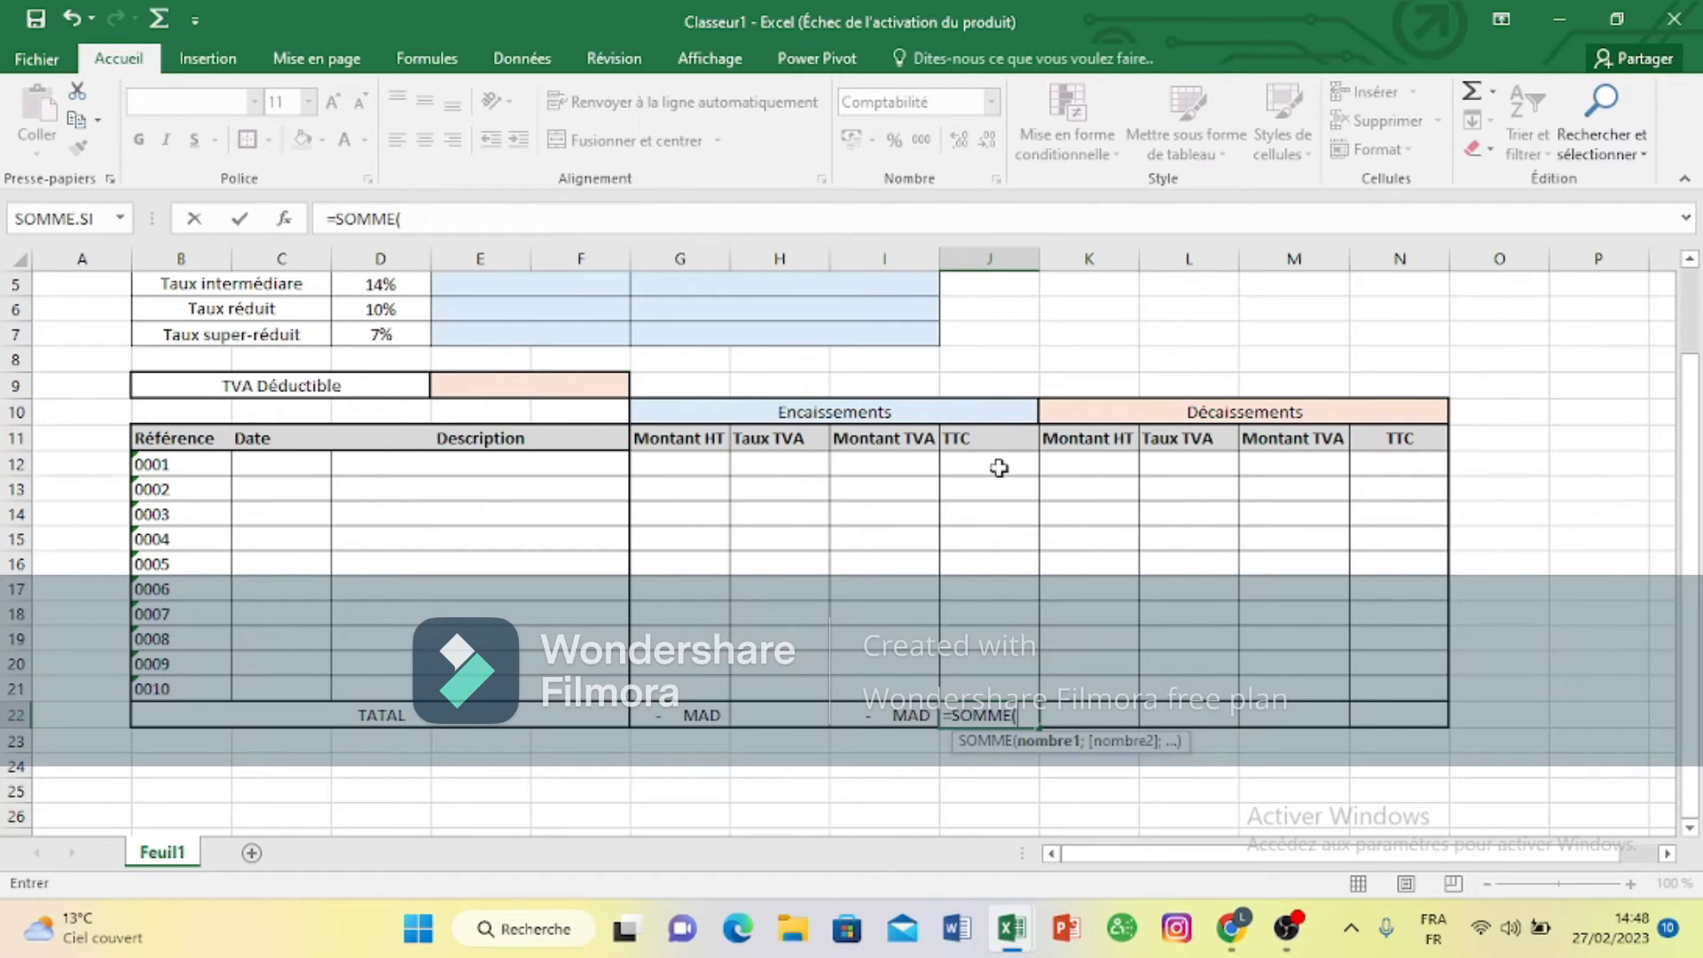
pyautogui.moveTo(1000, 467); pyautogui.dragTo(995, 687)
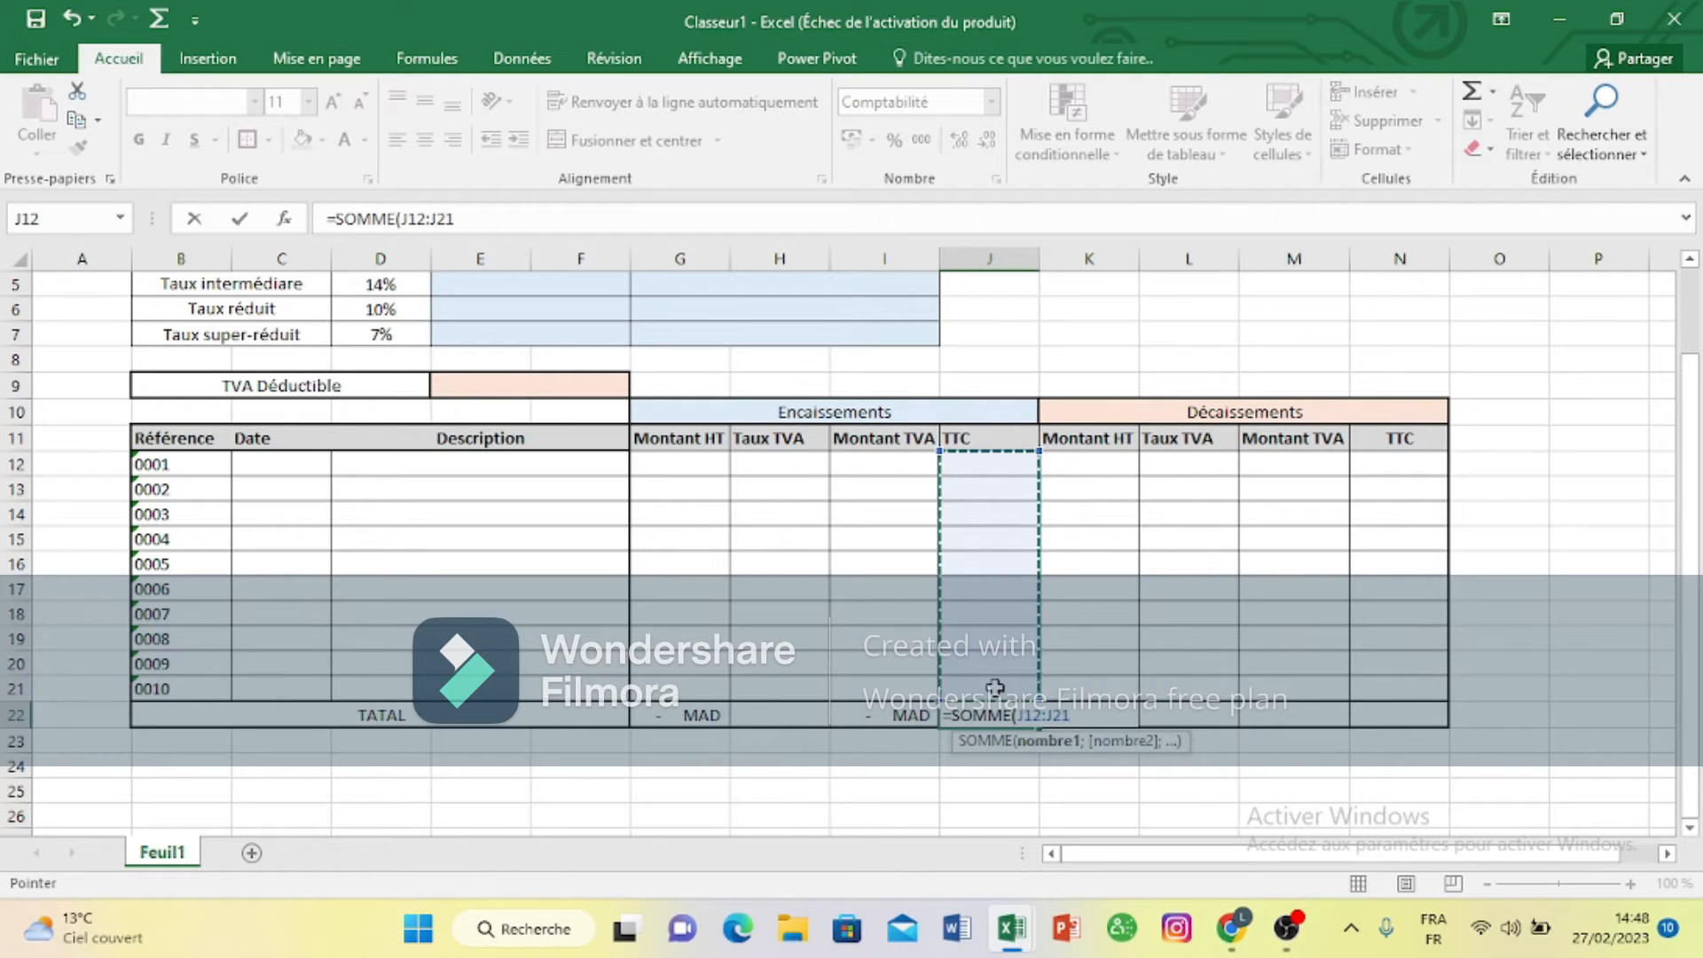
pyautogui.press('Return')
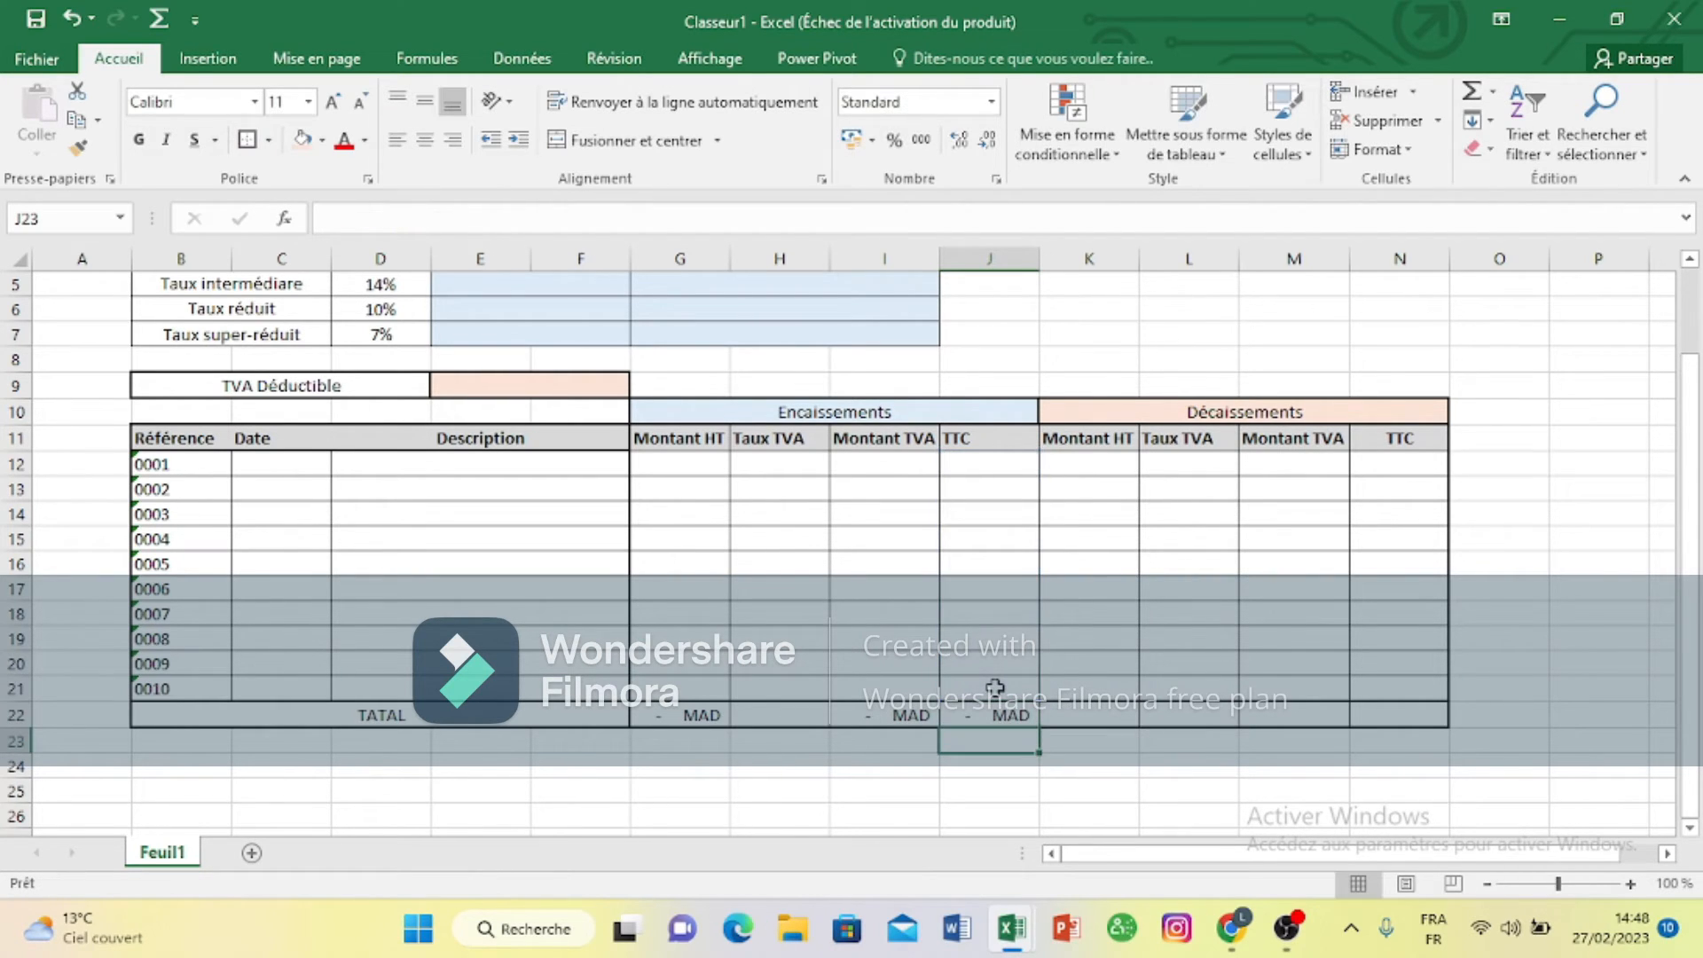
# Step: Total the Décaissements Montant HT column in K22 with =SOMME(K12:K21)
pyautogui.click(1095, 723)
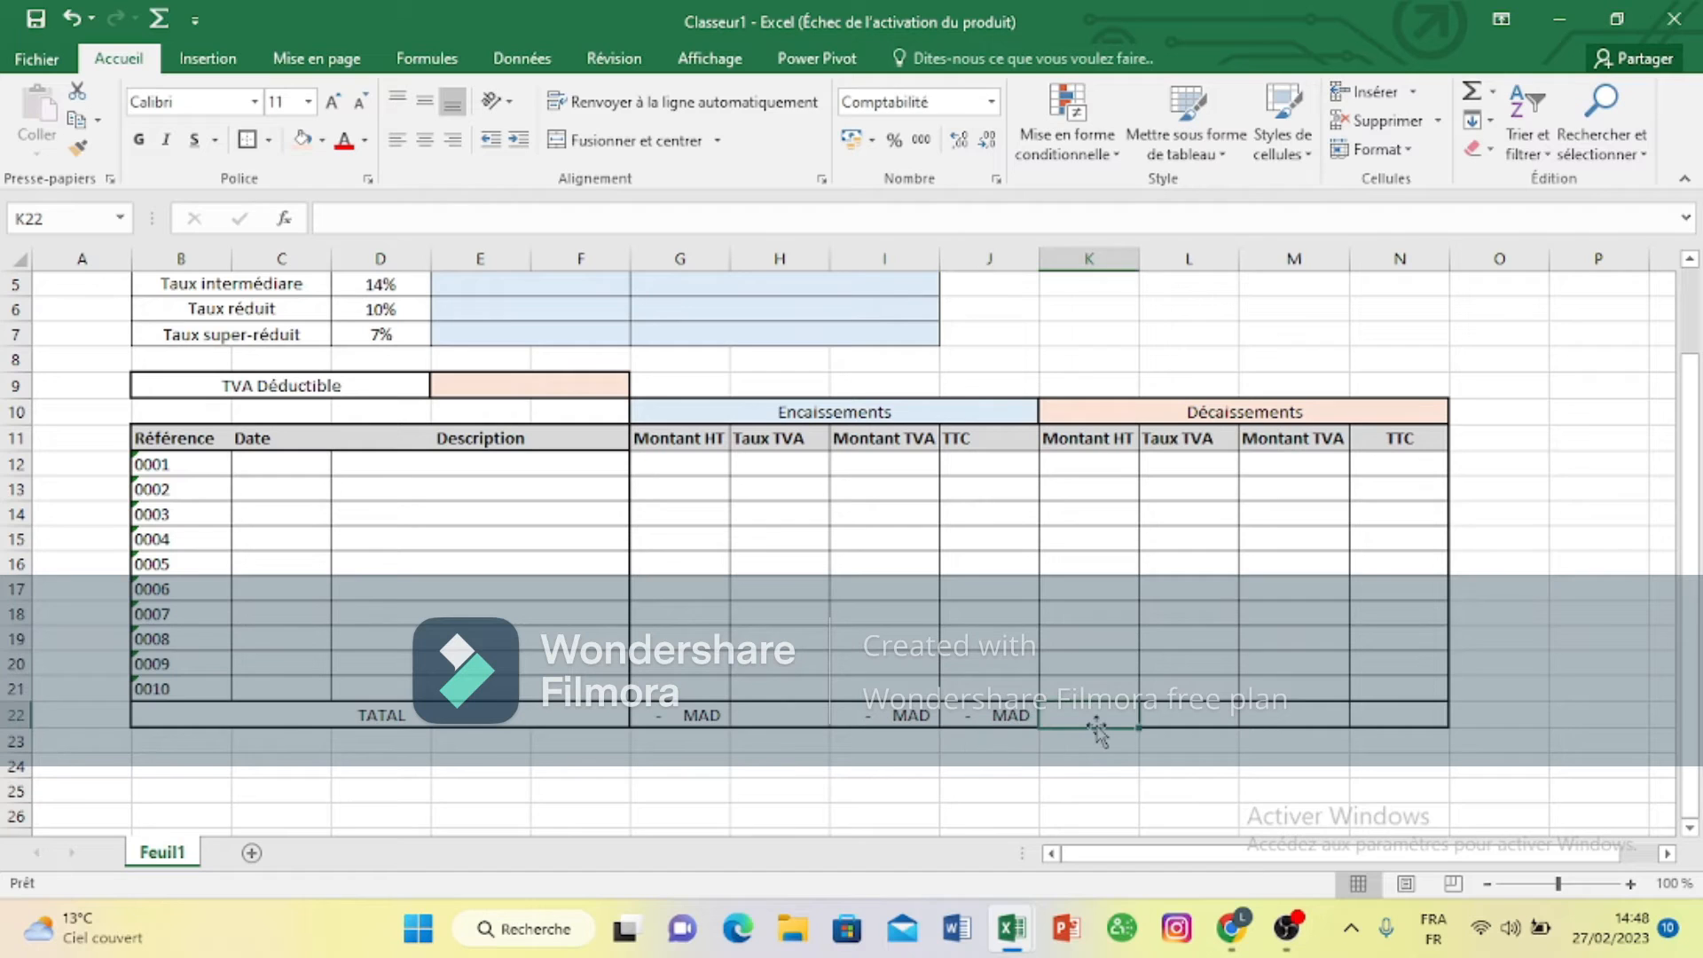
pyautogui.write('=')
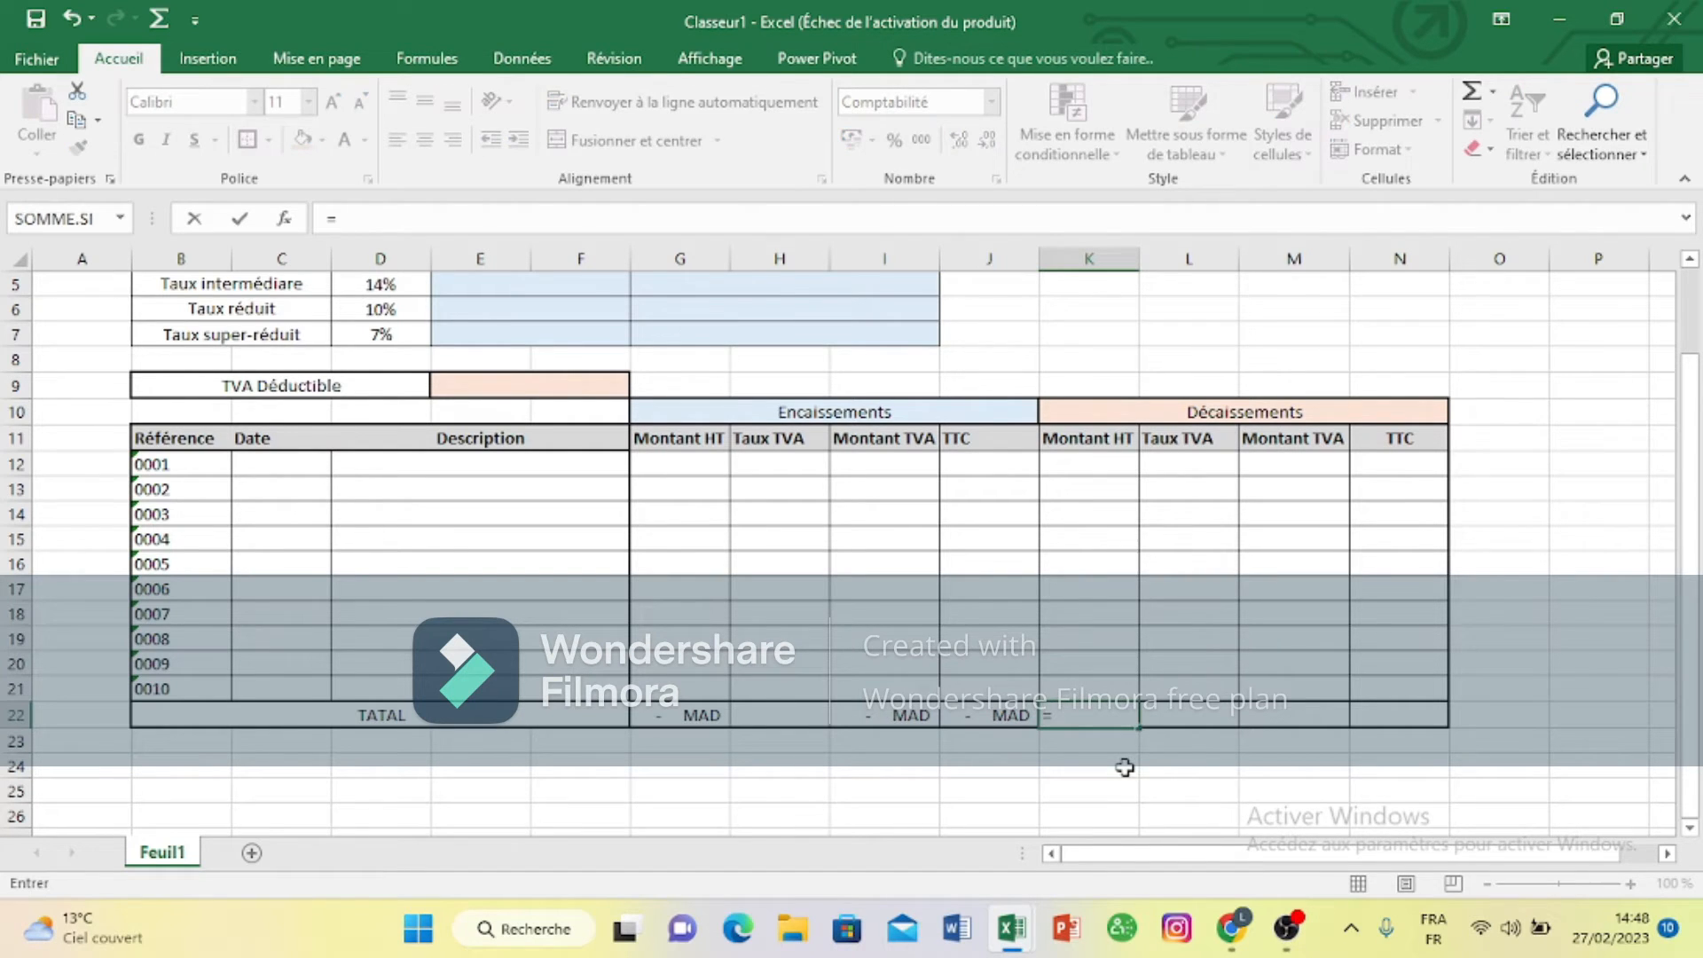
pyautogui.write('somme')
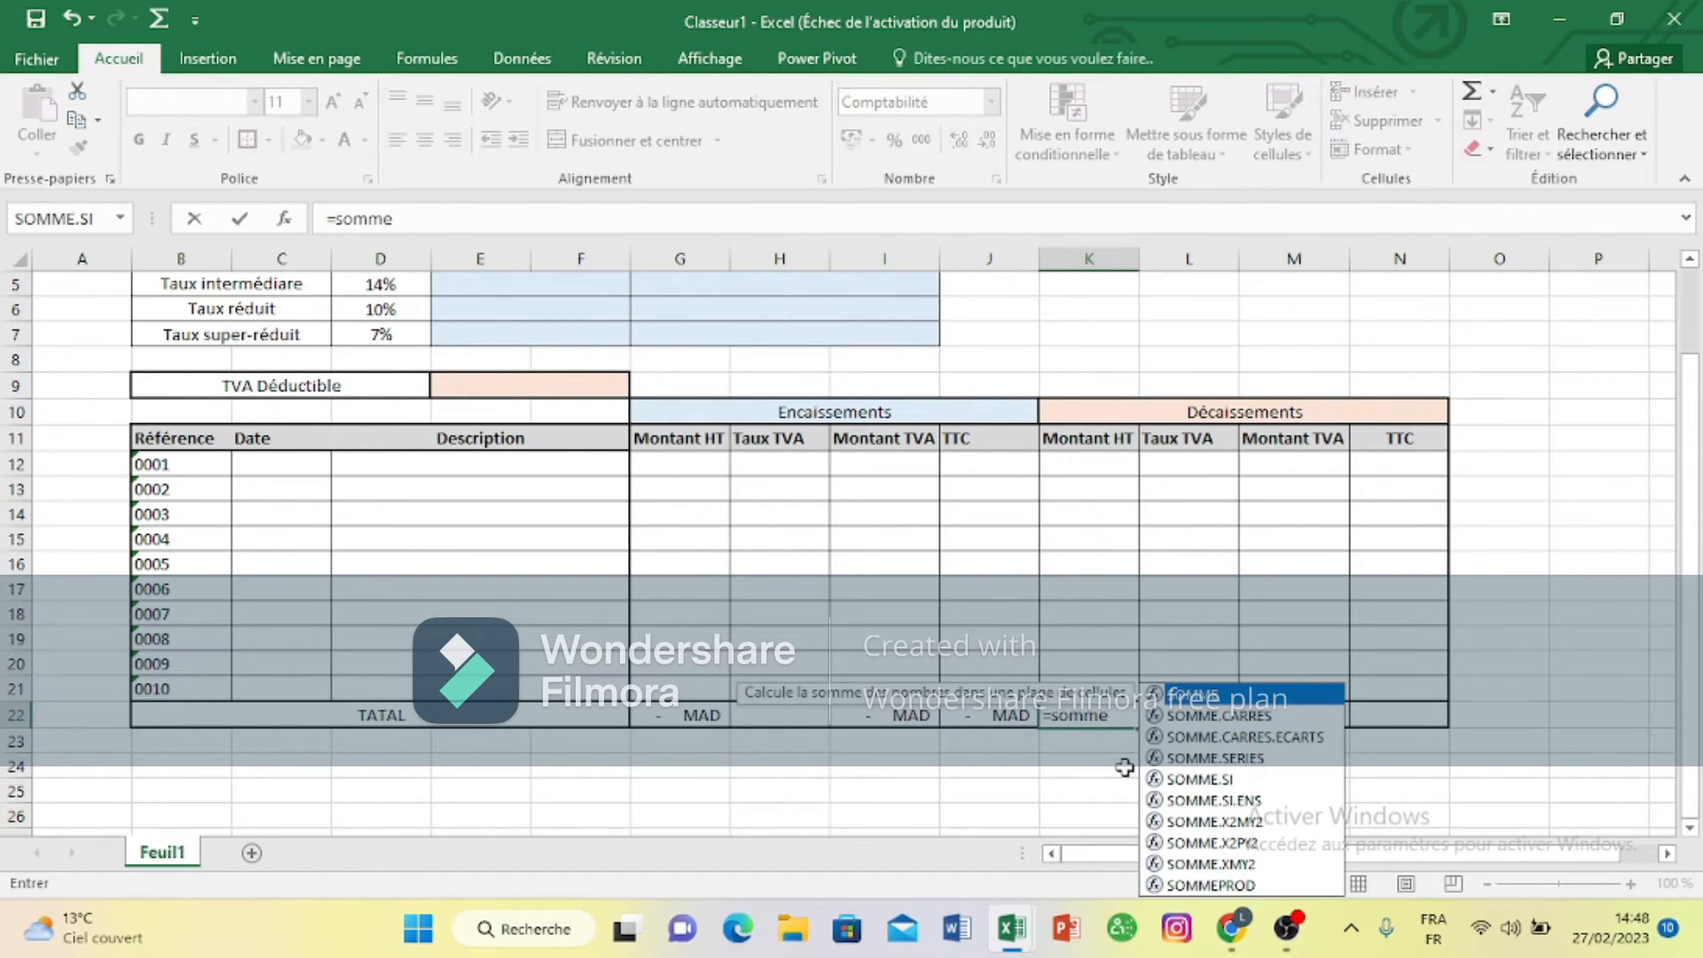
pyautogui.write('(')
pyautogui.moveTo(1100, 464); pyautogui.dragTo(1107, 677)
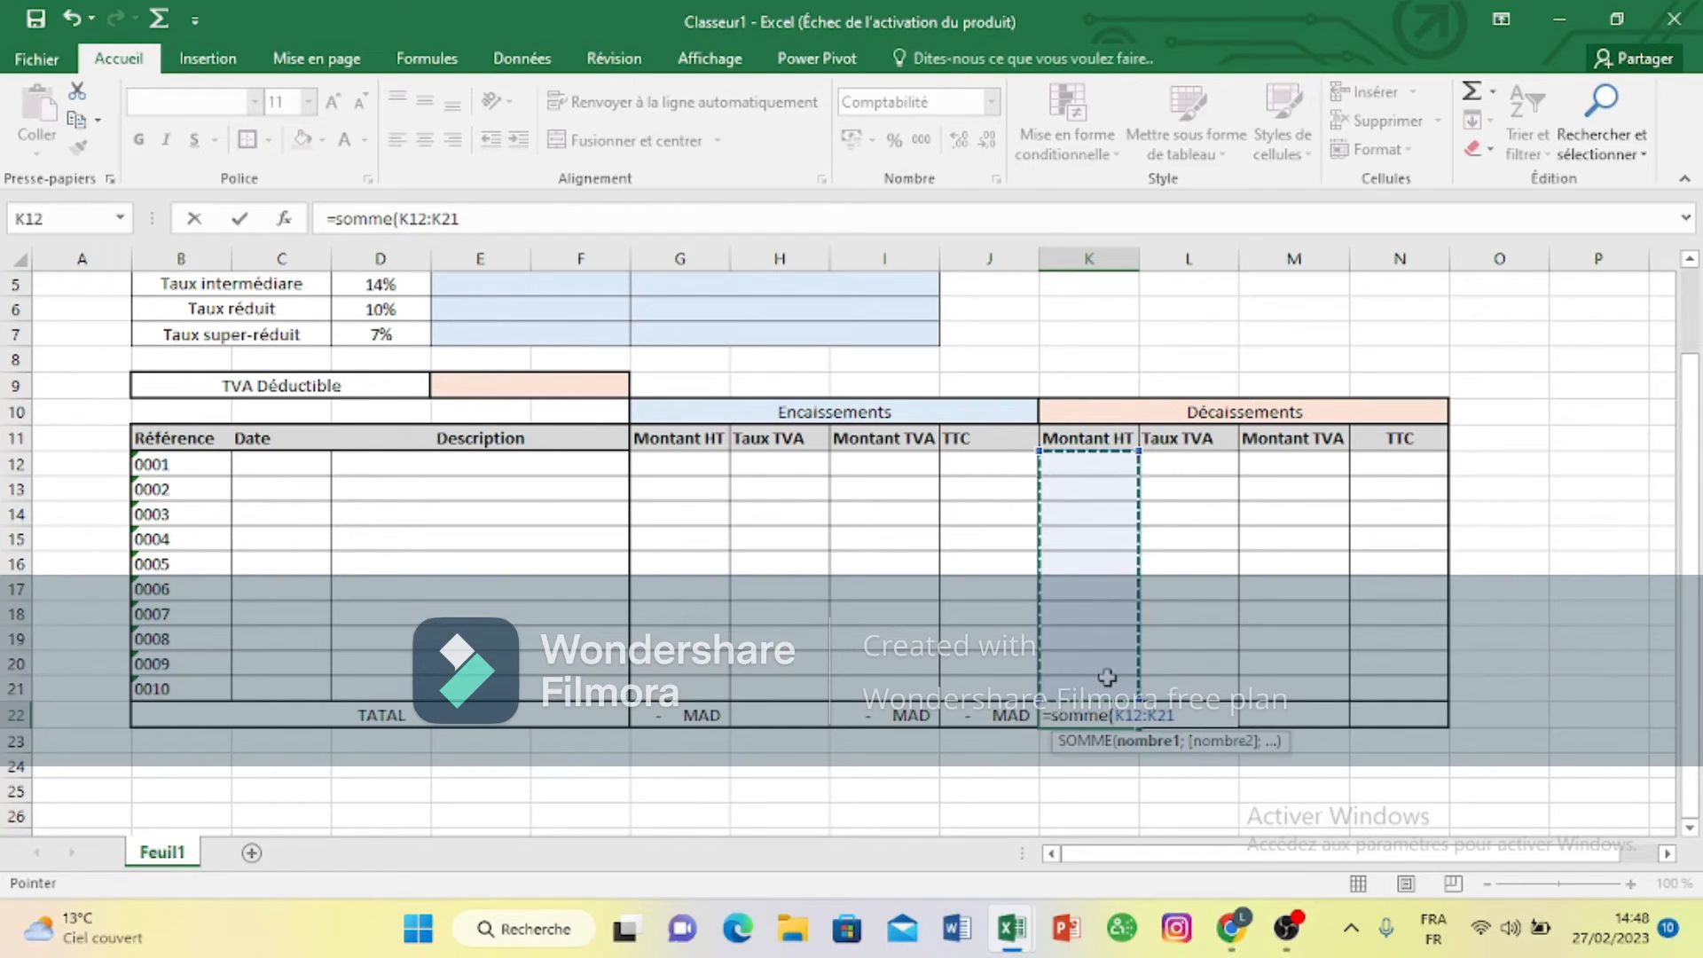
pyautogui.press('Return')
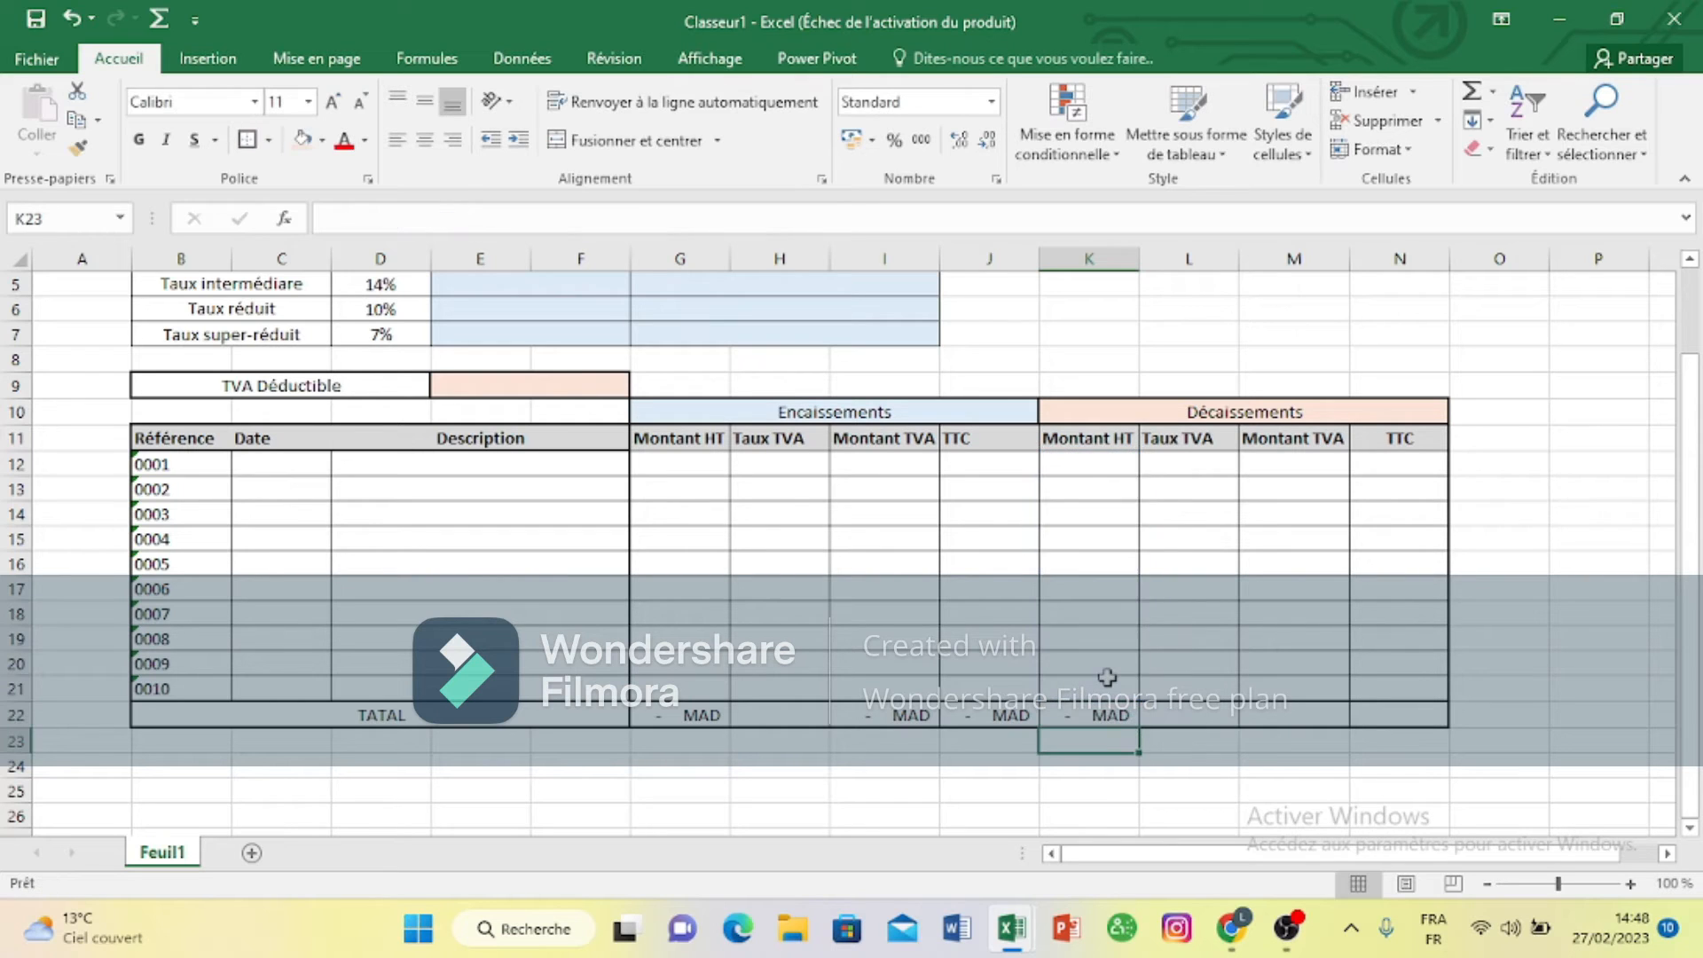
# Step: Total the Décaissements Montant TVA column in M22 with =SOMME(M12:M21)
pyautogui.click(1287, 714)
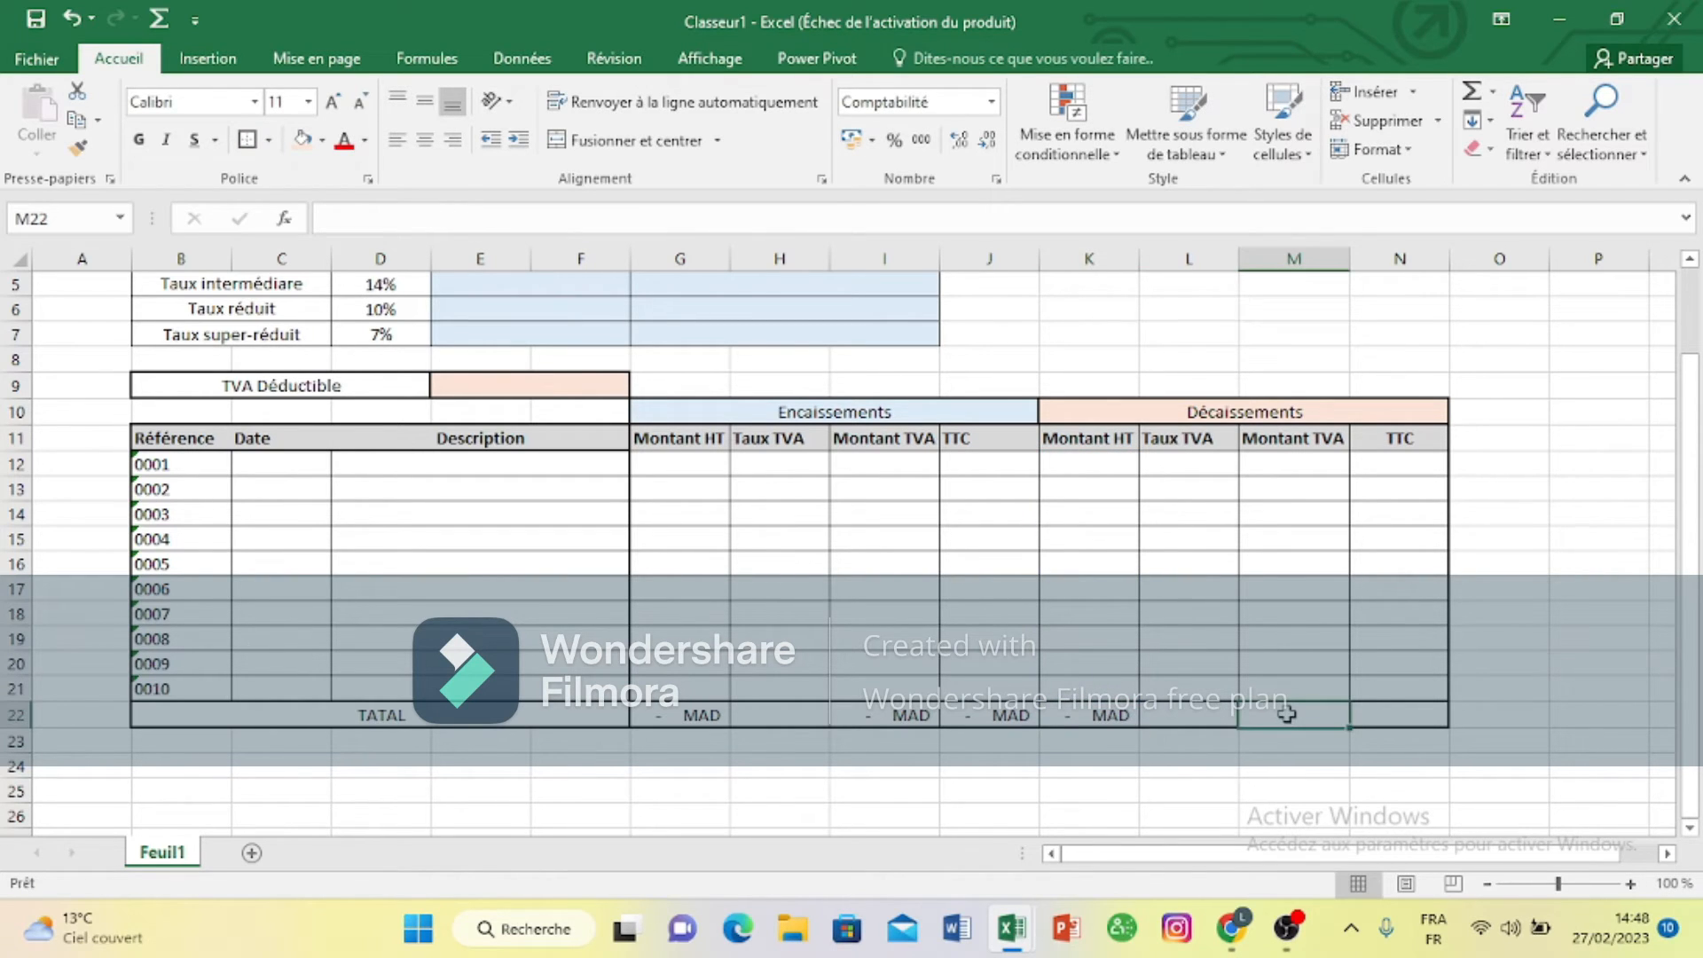
pyautogui.write('=so')
pyautogui.write('mm')
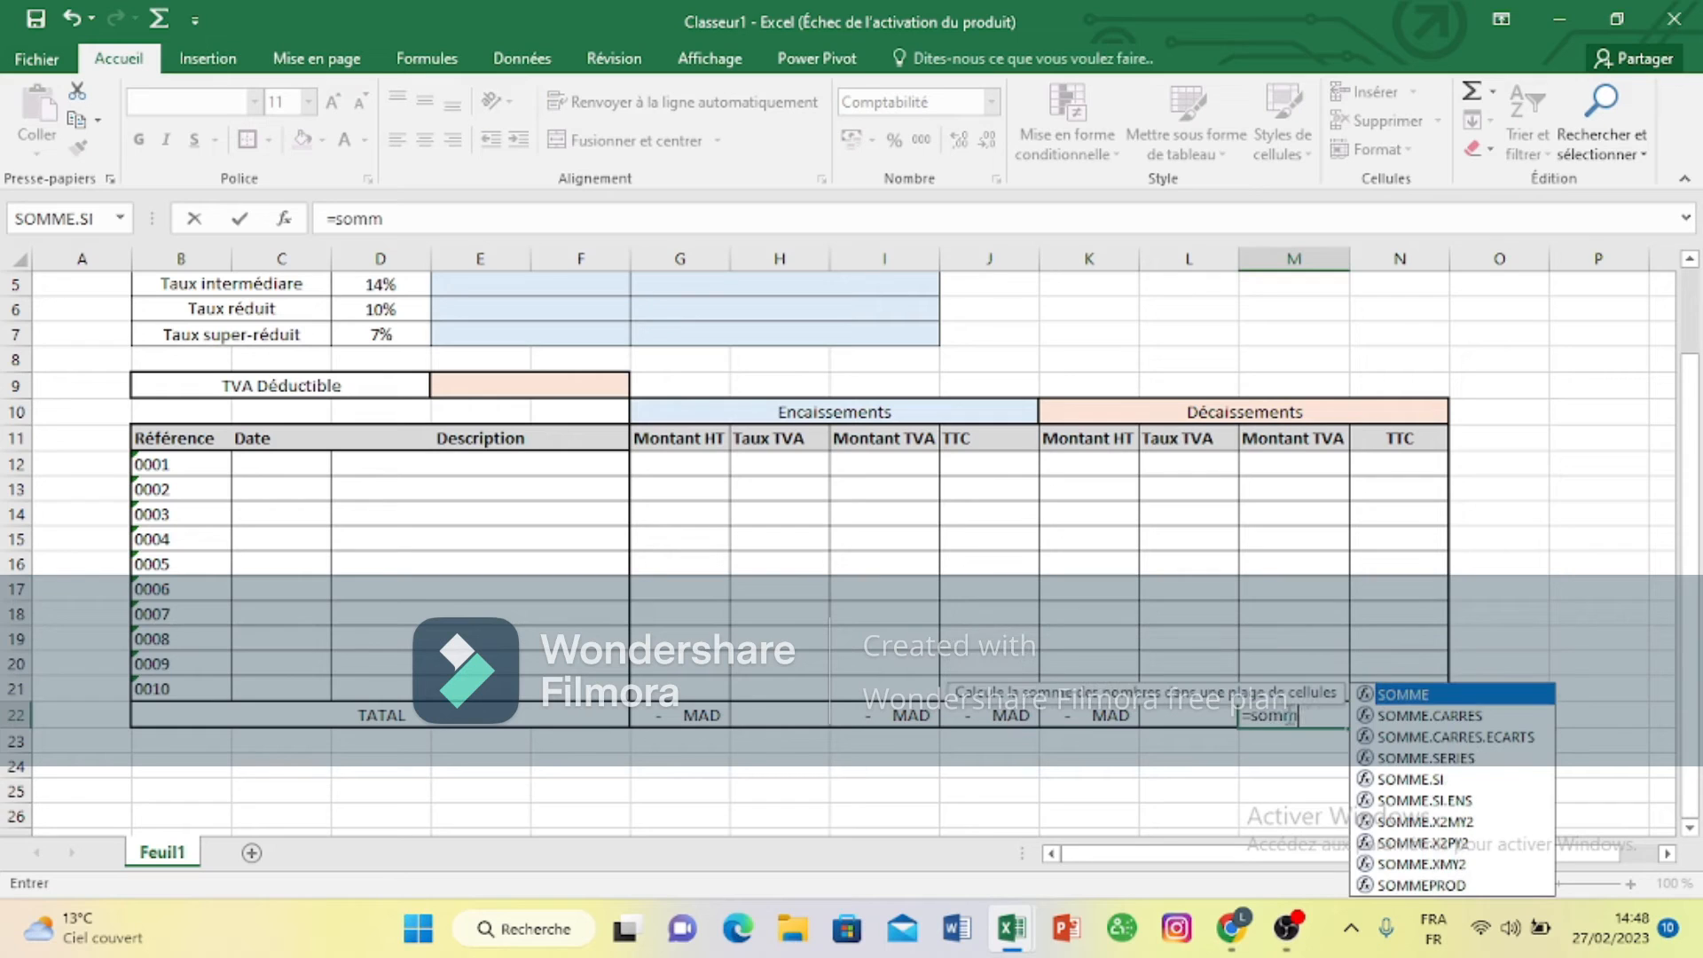
pyautogui.write('e(')
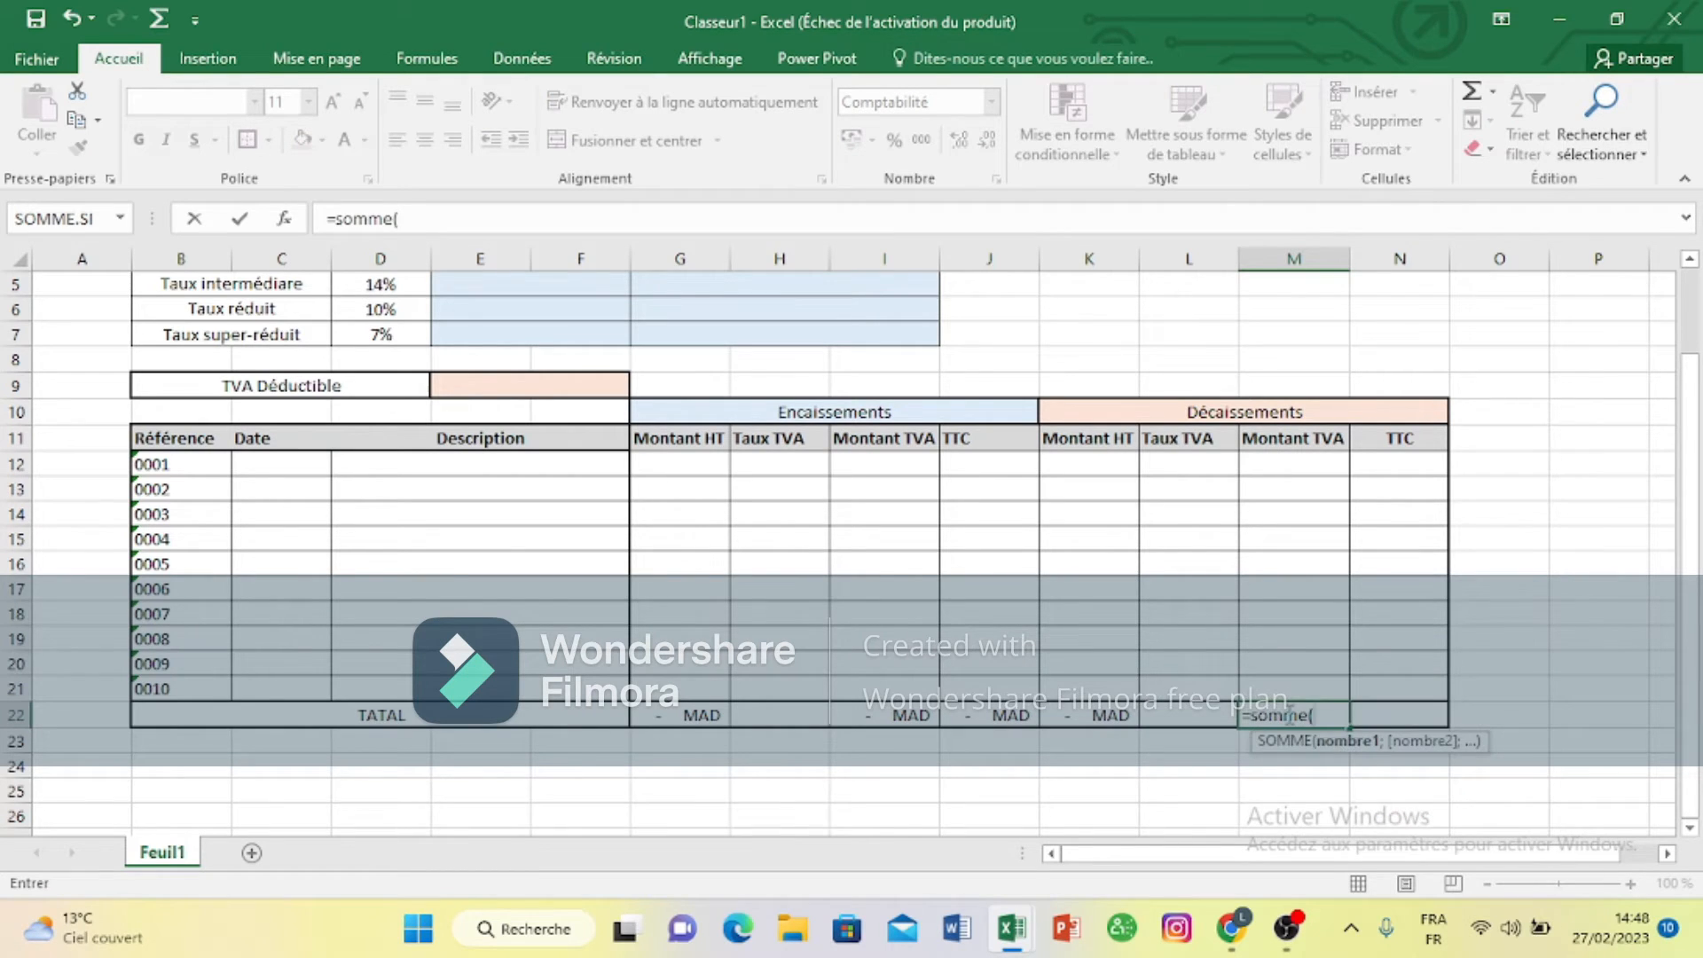
pyautogui.moveTo(1308, 467); pyautogui.dragTo(1302, 701)
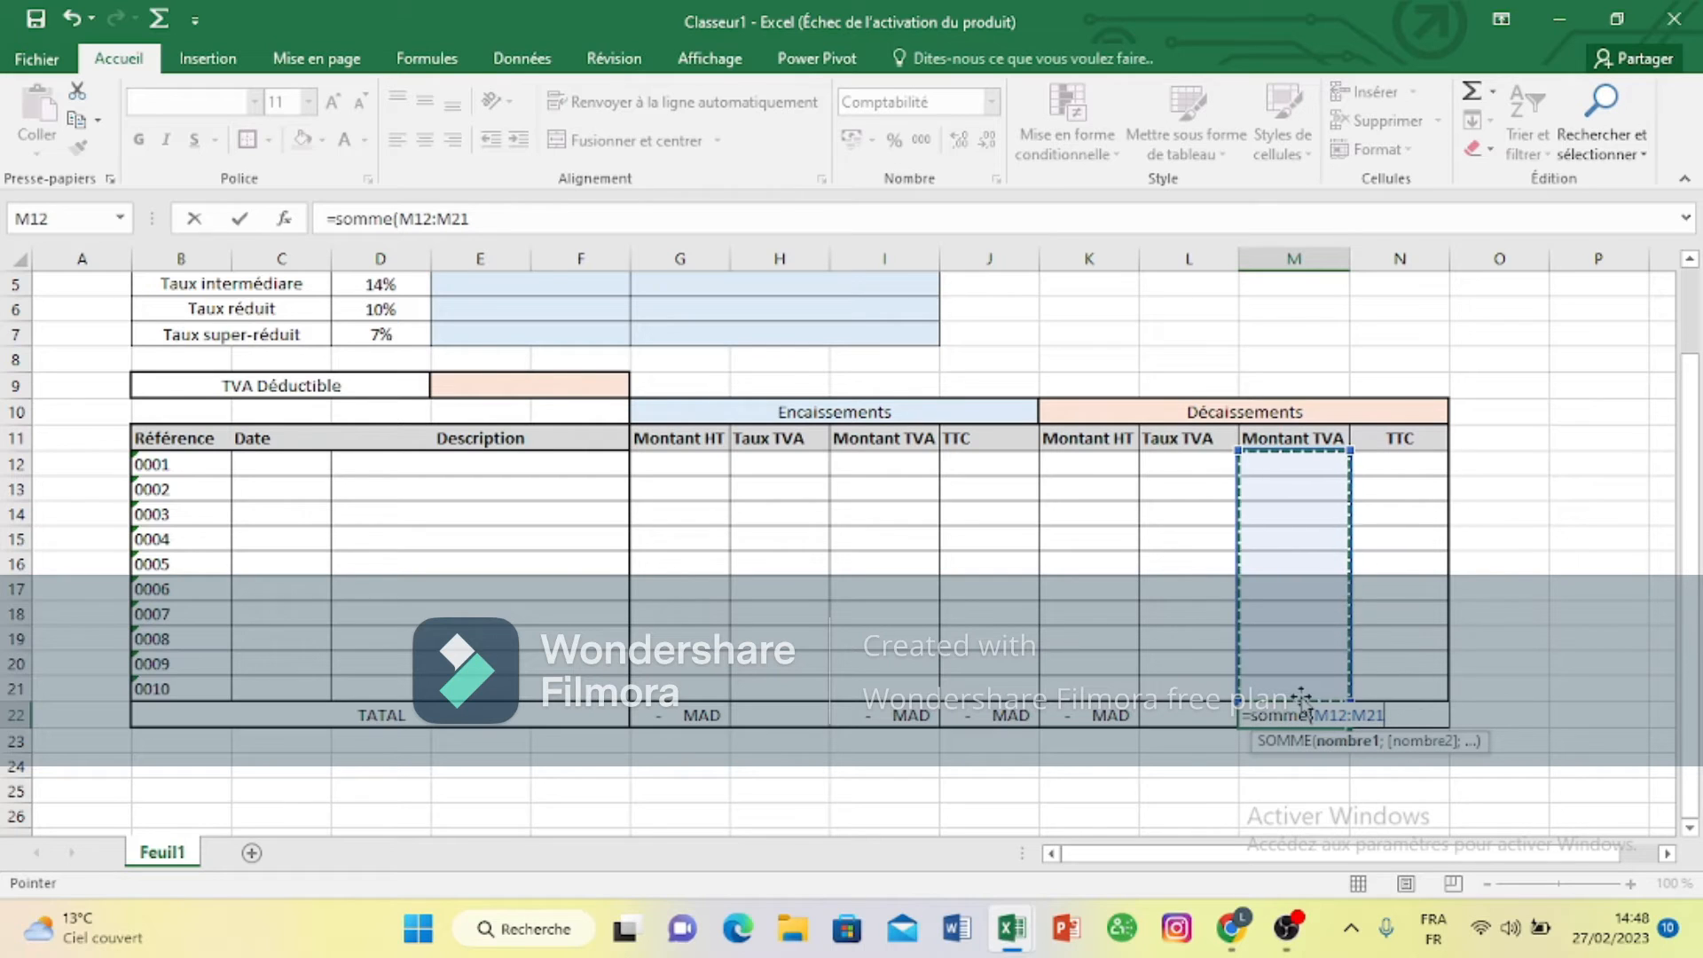
pyautogui.press('Return')
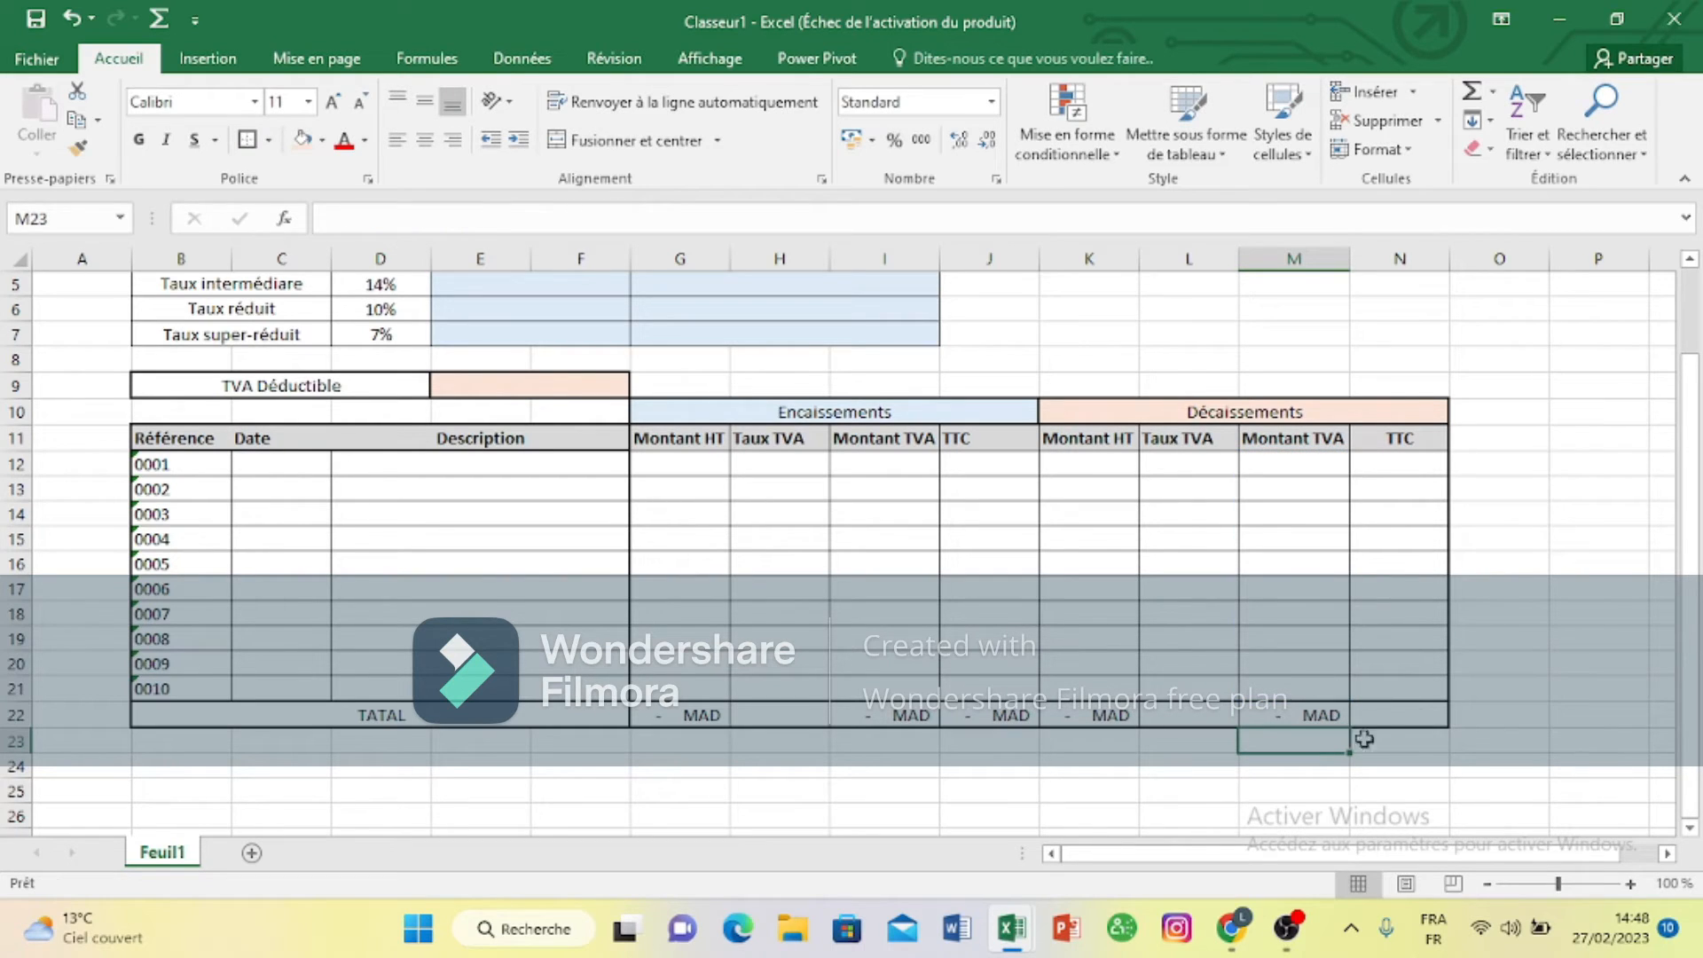
# Step: Total the Décaissements TTC column in N22 with =SOMME(N12:N21)
pyautogui.click(1397, 706)
pyautogui.write('=')
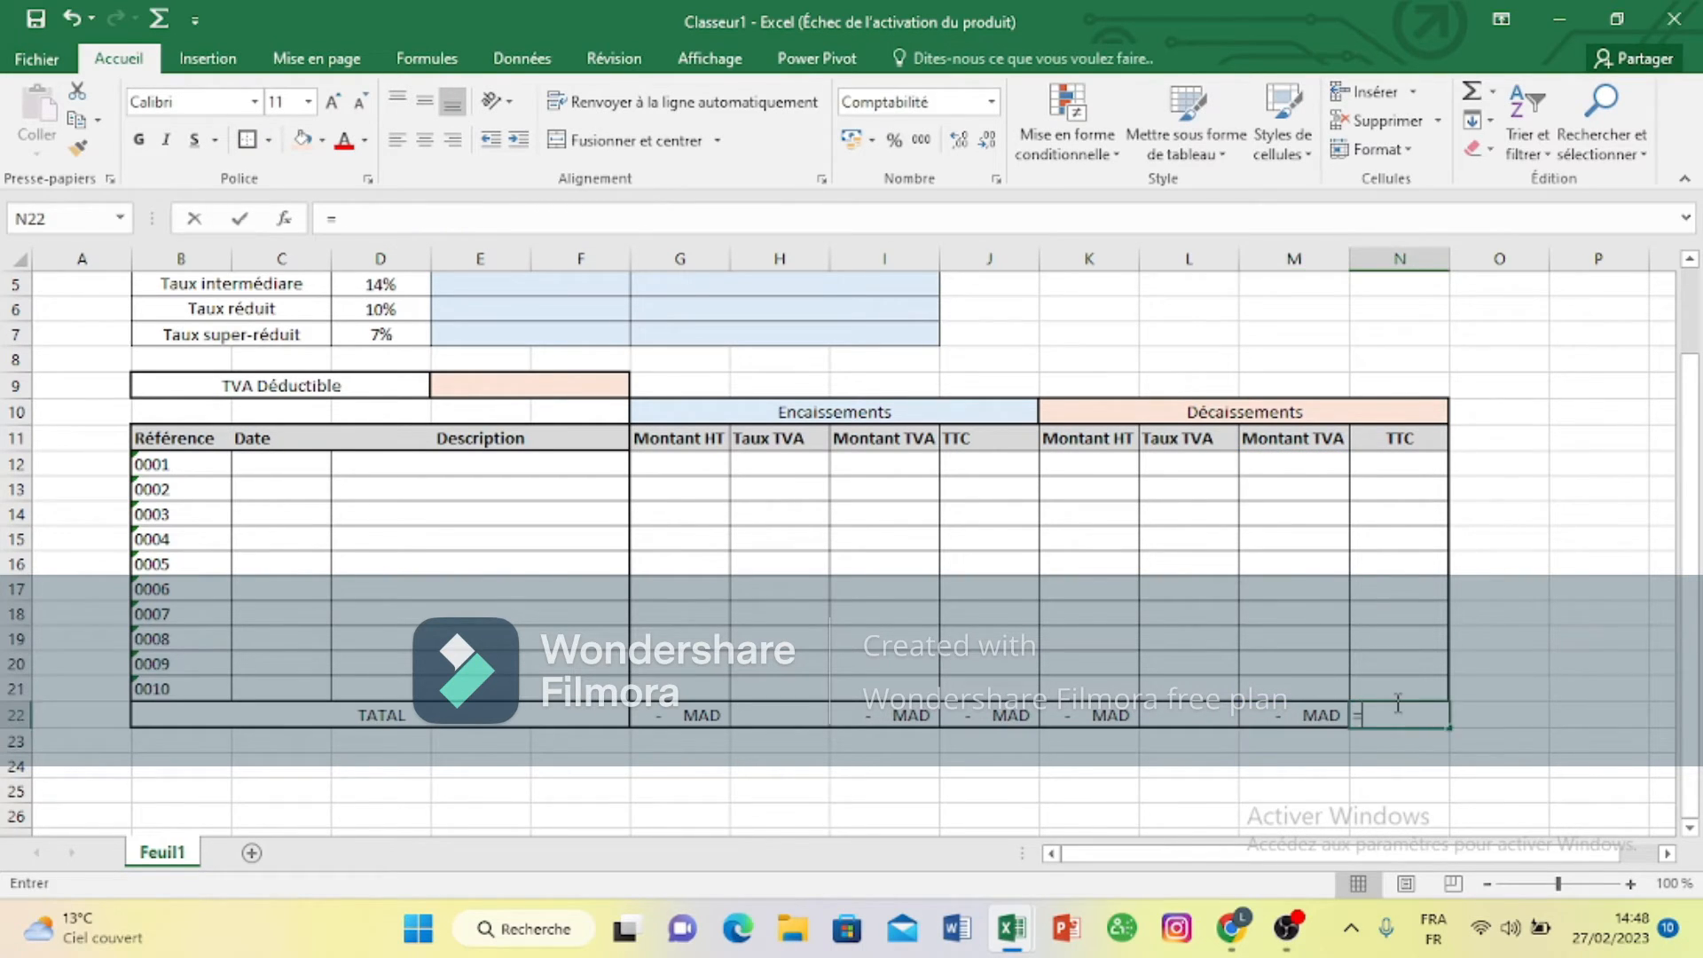
pyautogui.write('somme')
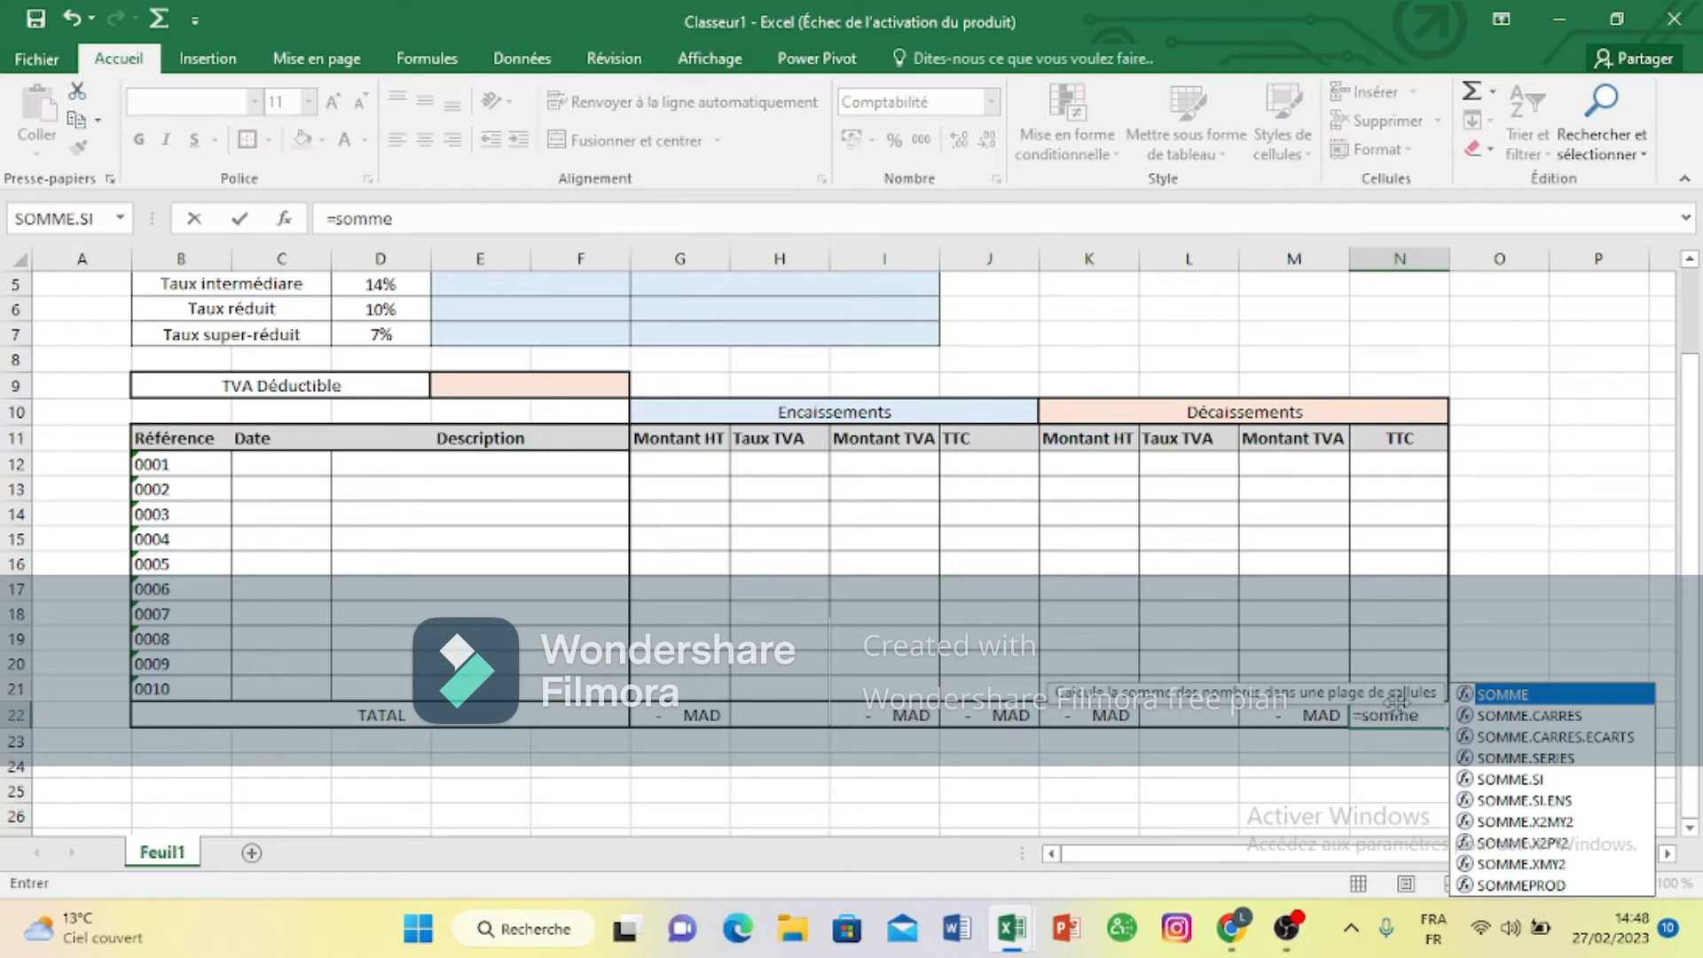
pyautogui.write('(')
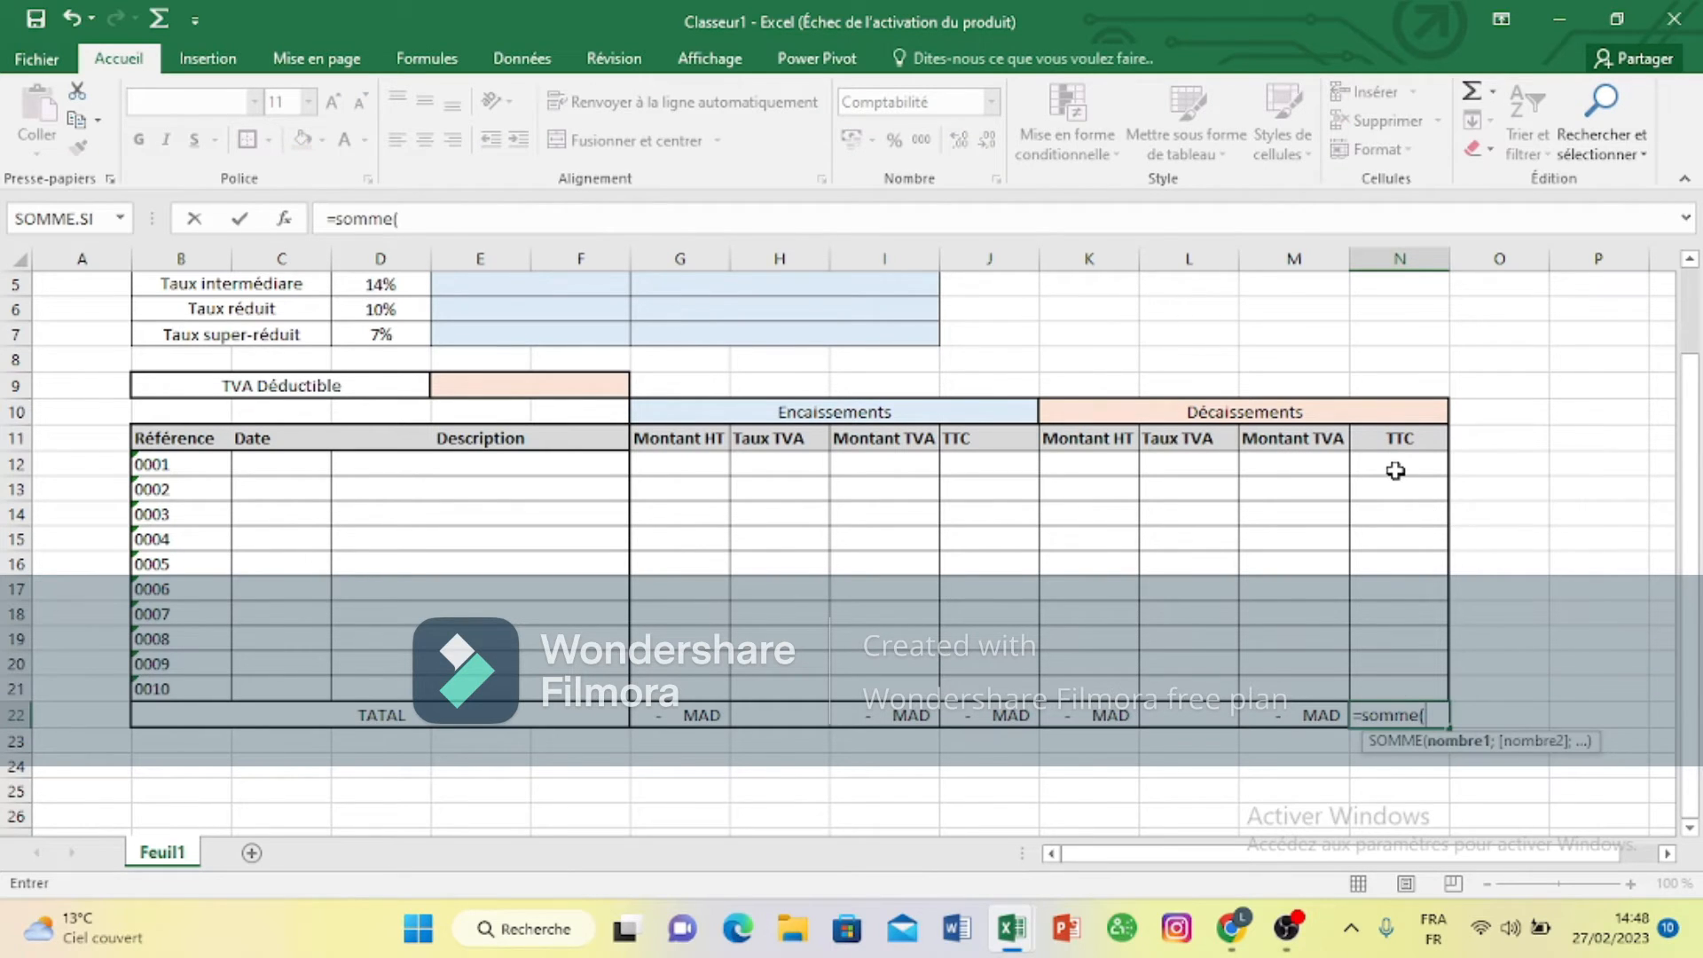
pyautogui.moveTo(1397, 465); pyautogui.dragTo(1400, 681)
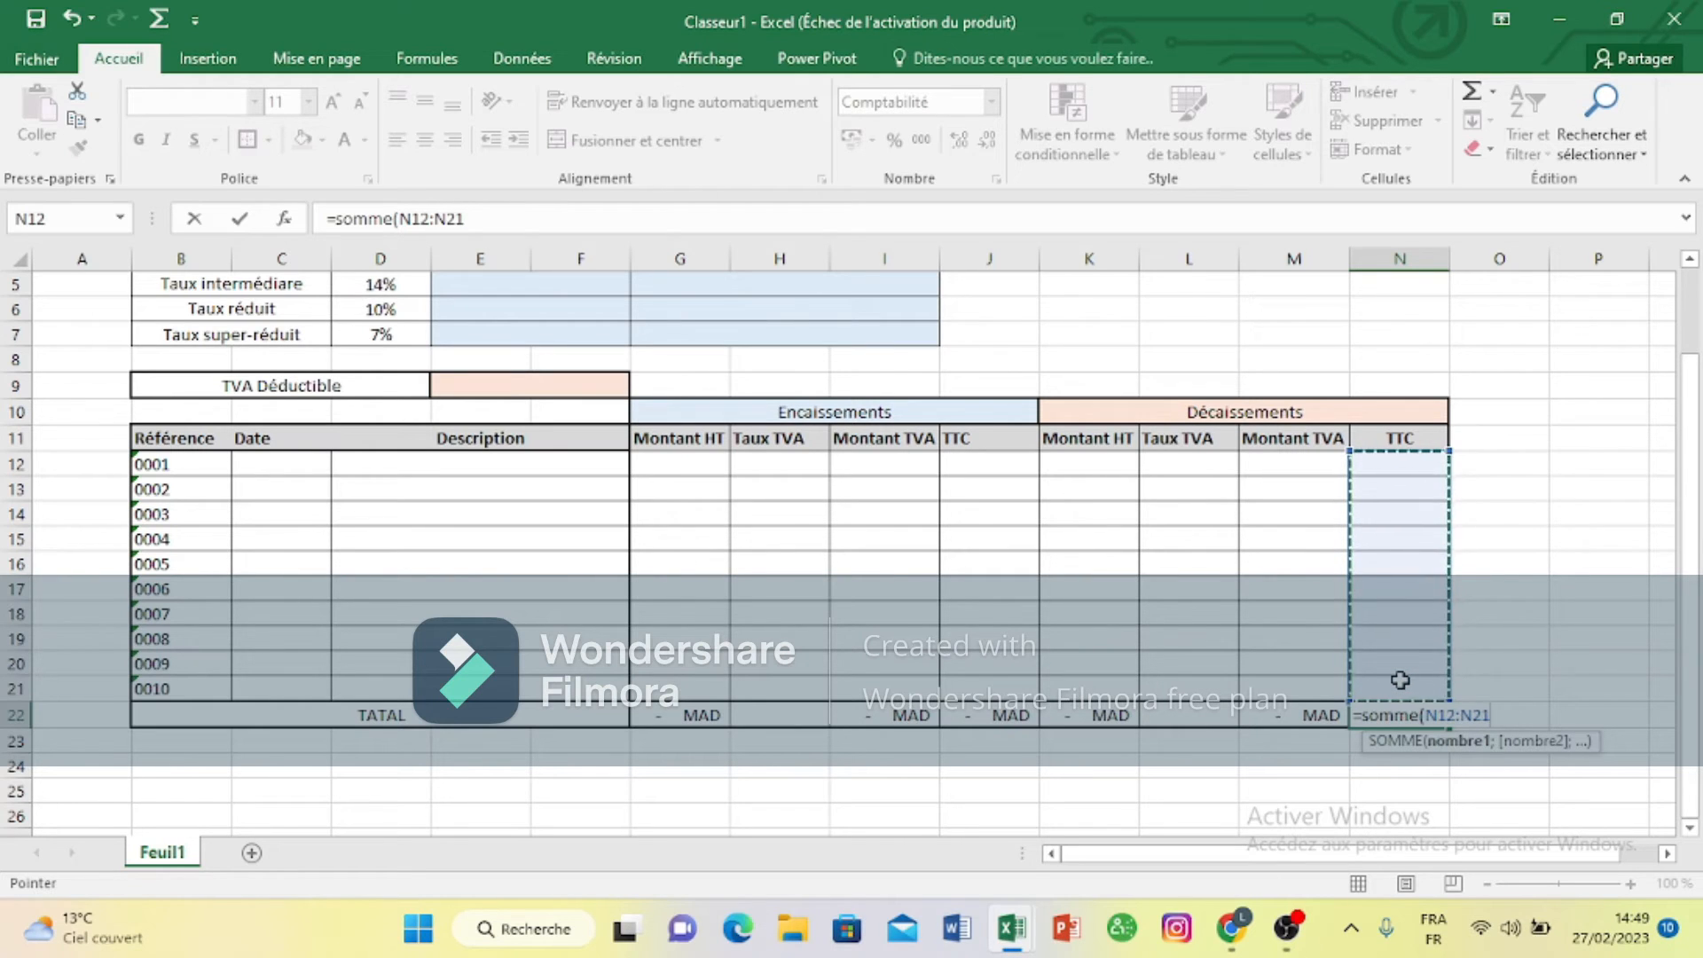
pyautogui.press('Return')
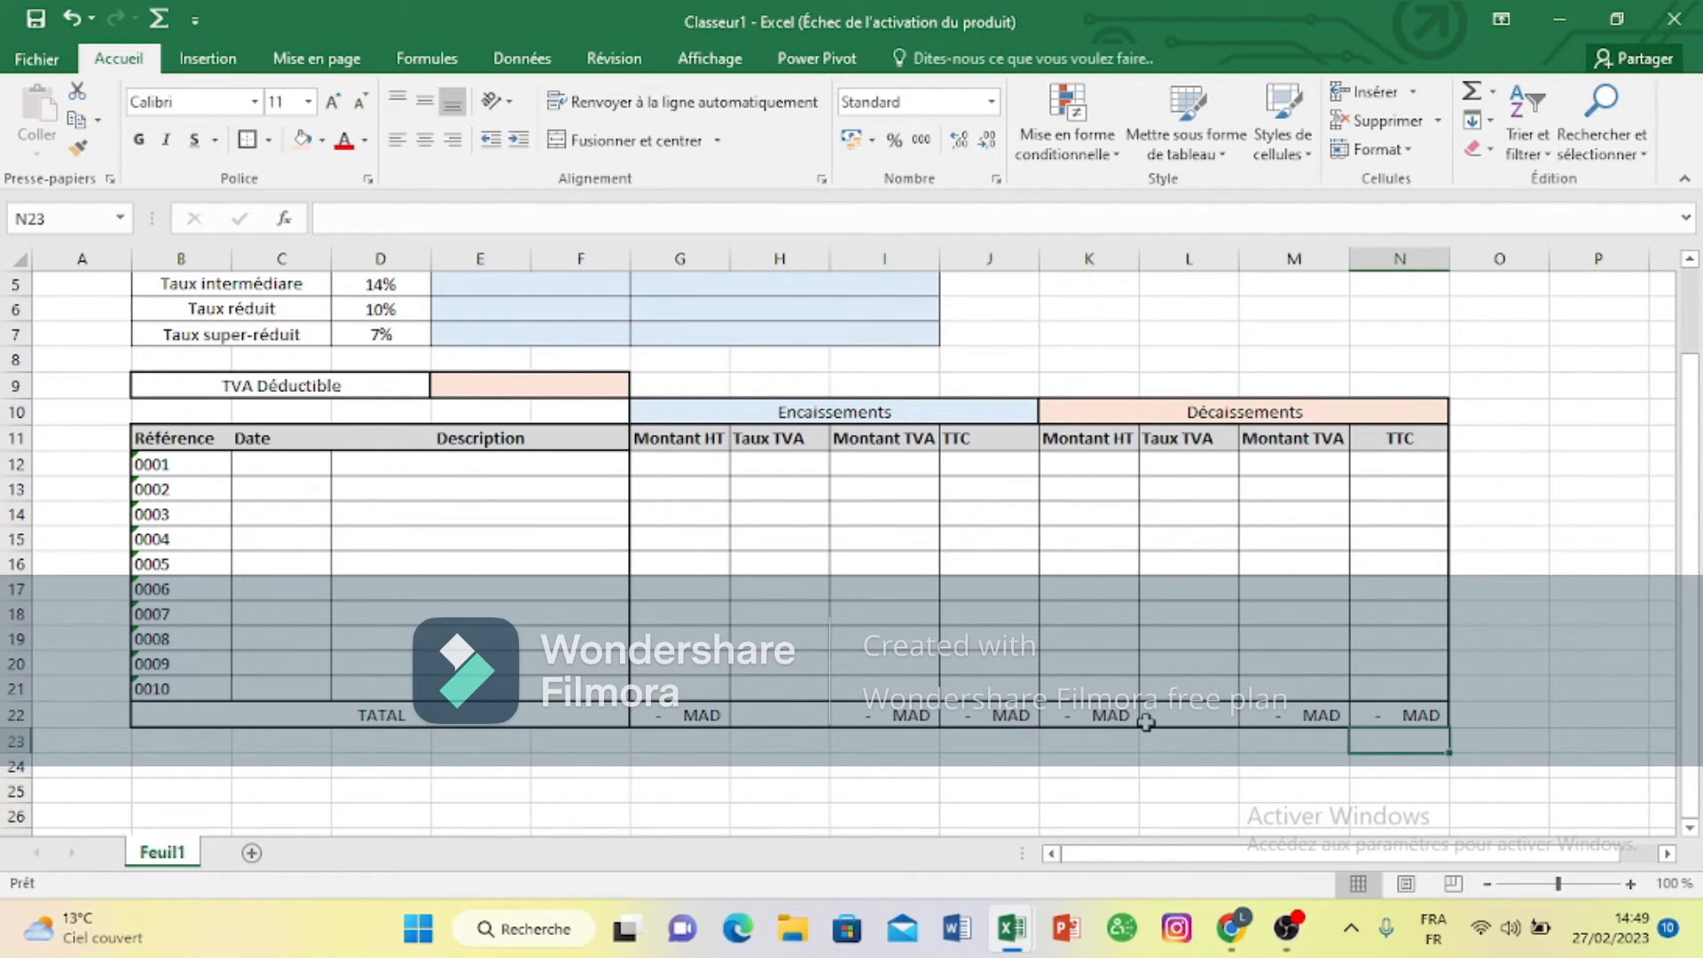
# Step: Begin a MOYENNE formula in H22, the total row of the Encaissements Taux TVA column
pyautogui.click(793, 719)
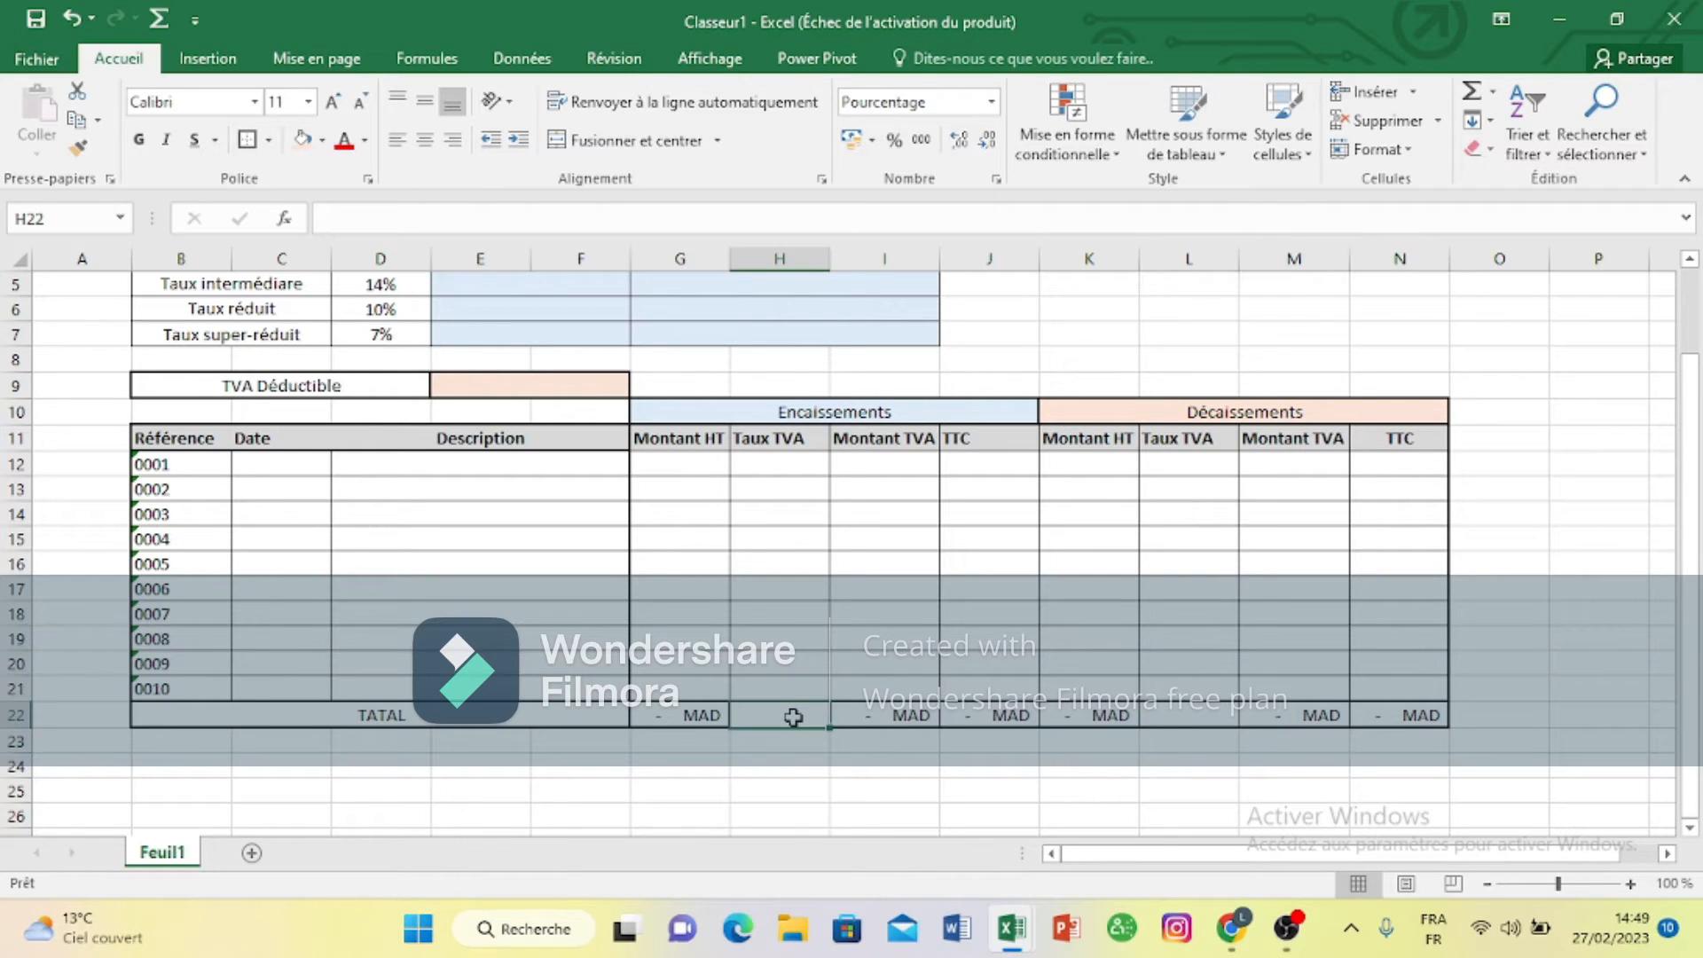
pyautogui.write('=mo')
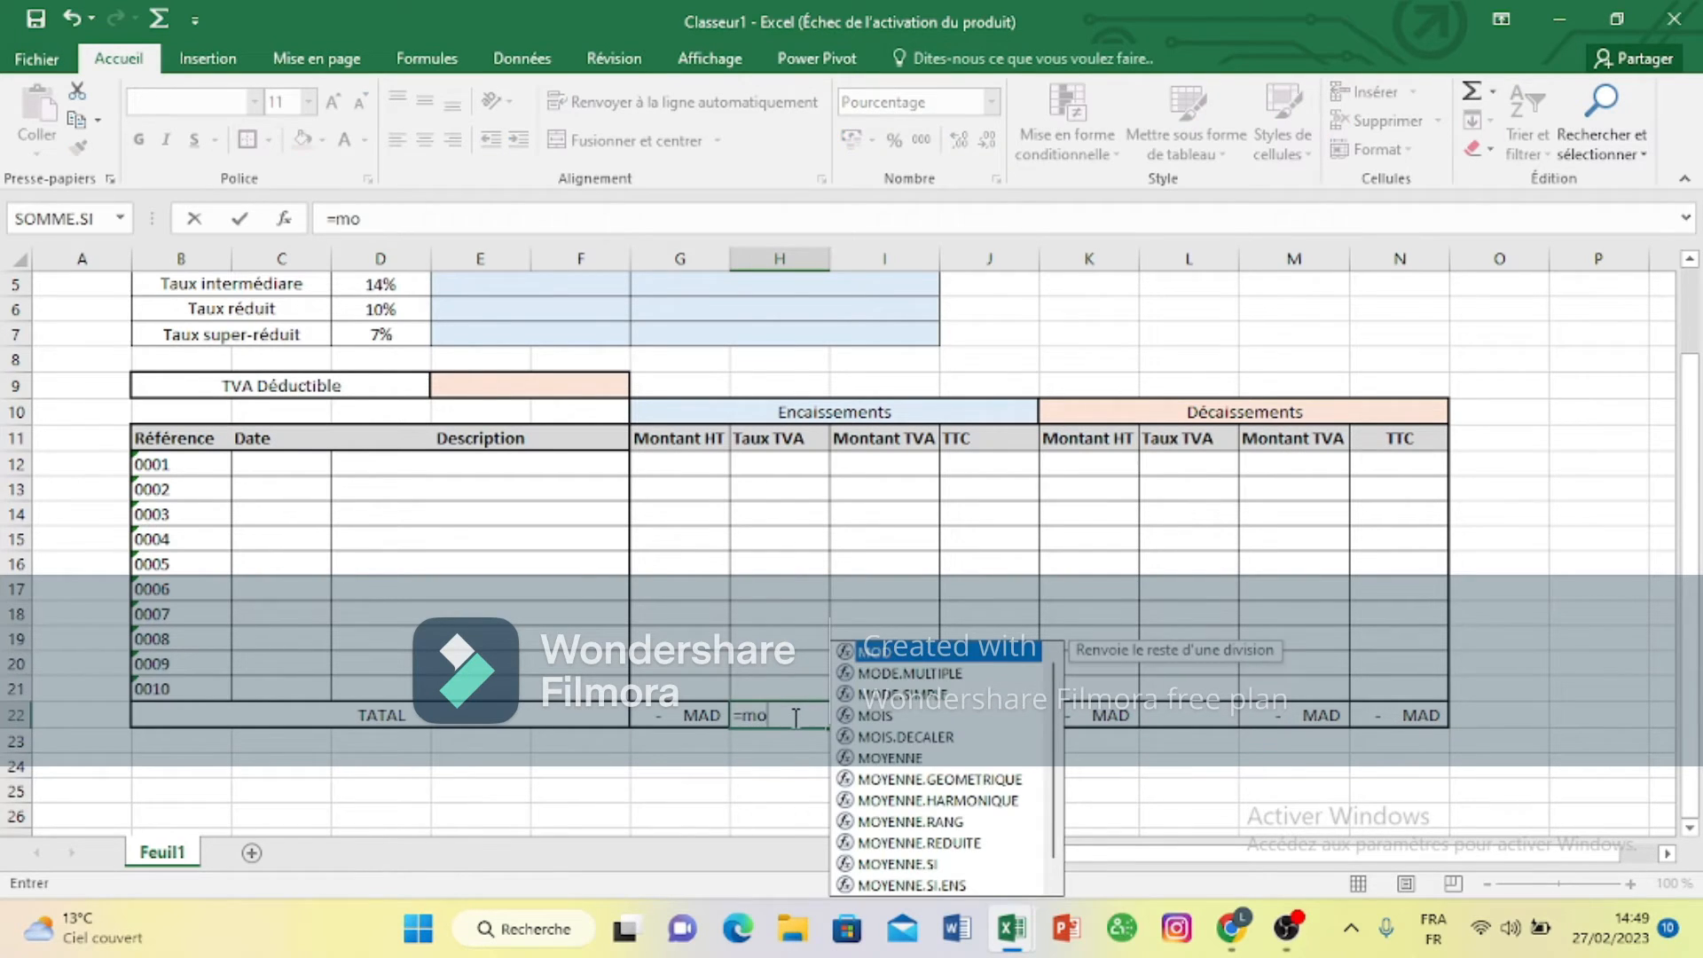
pyautogui.write('yenne')
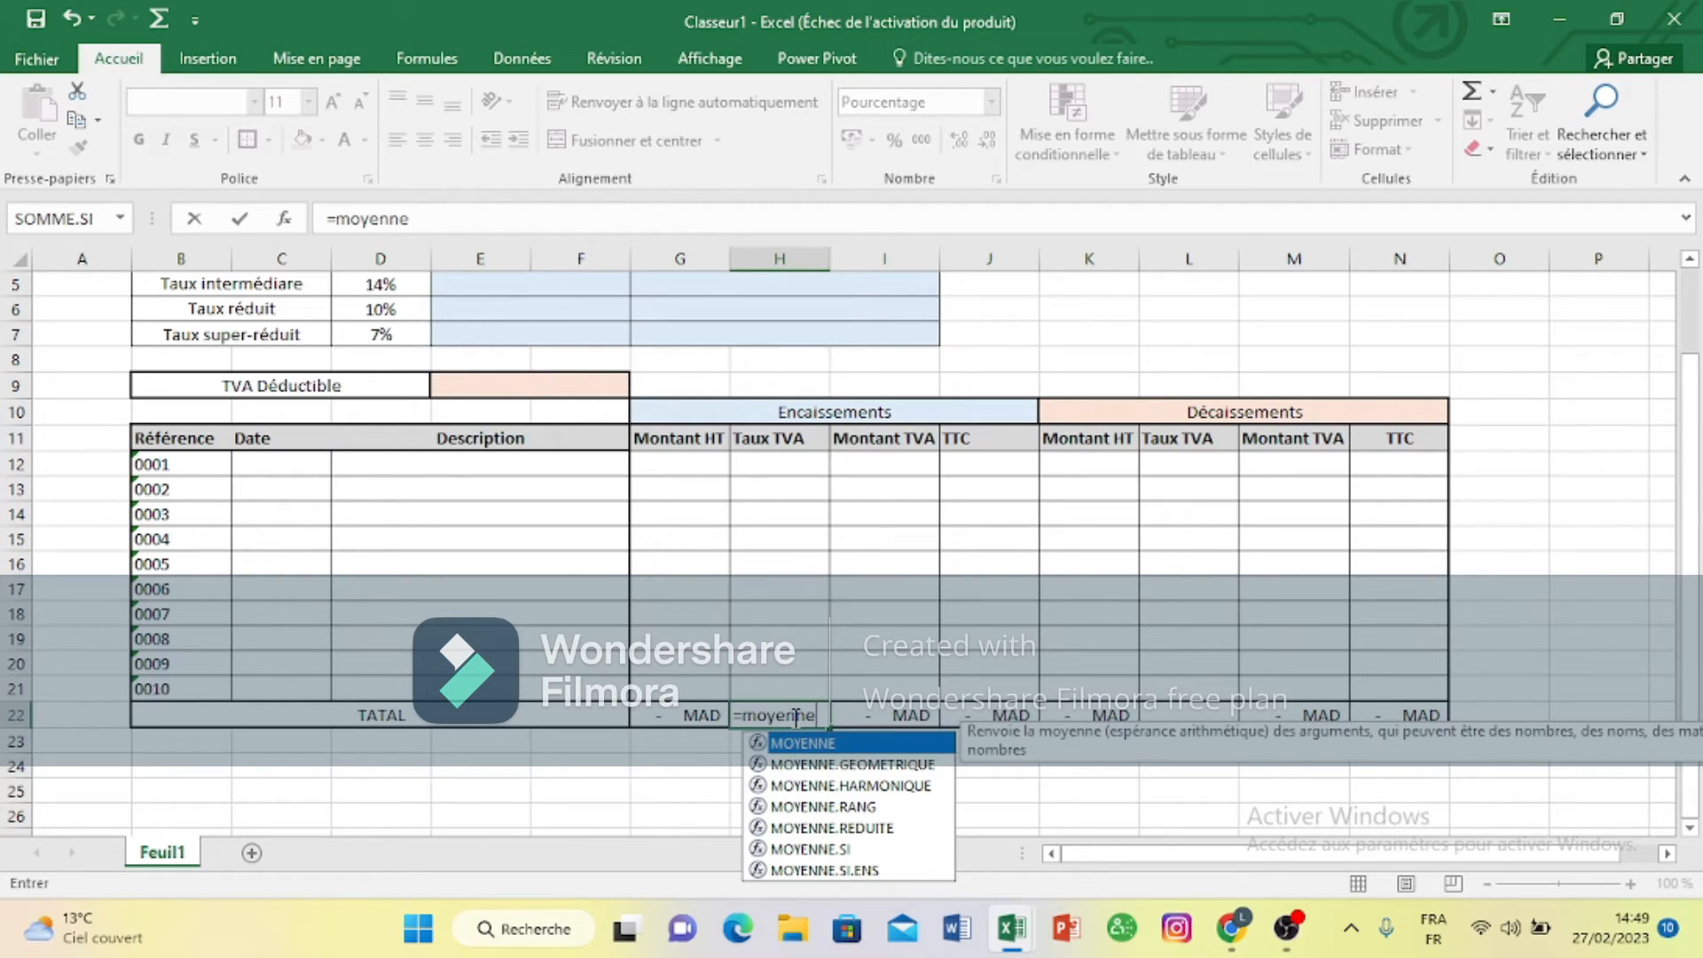
pyautogui.press('Escape')
pyautogui.write('ne5')
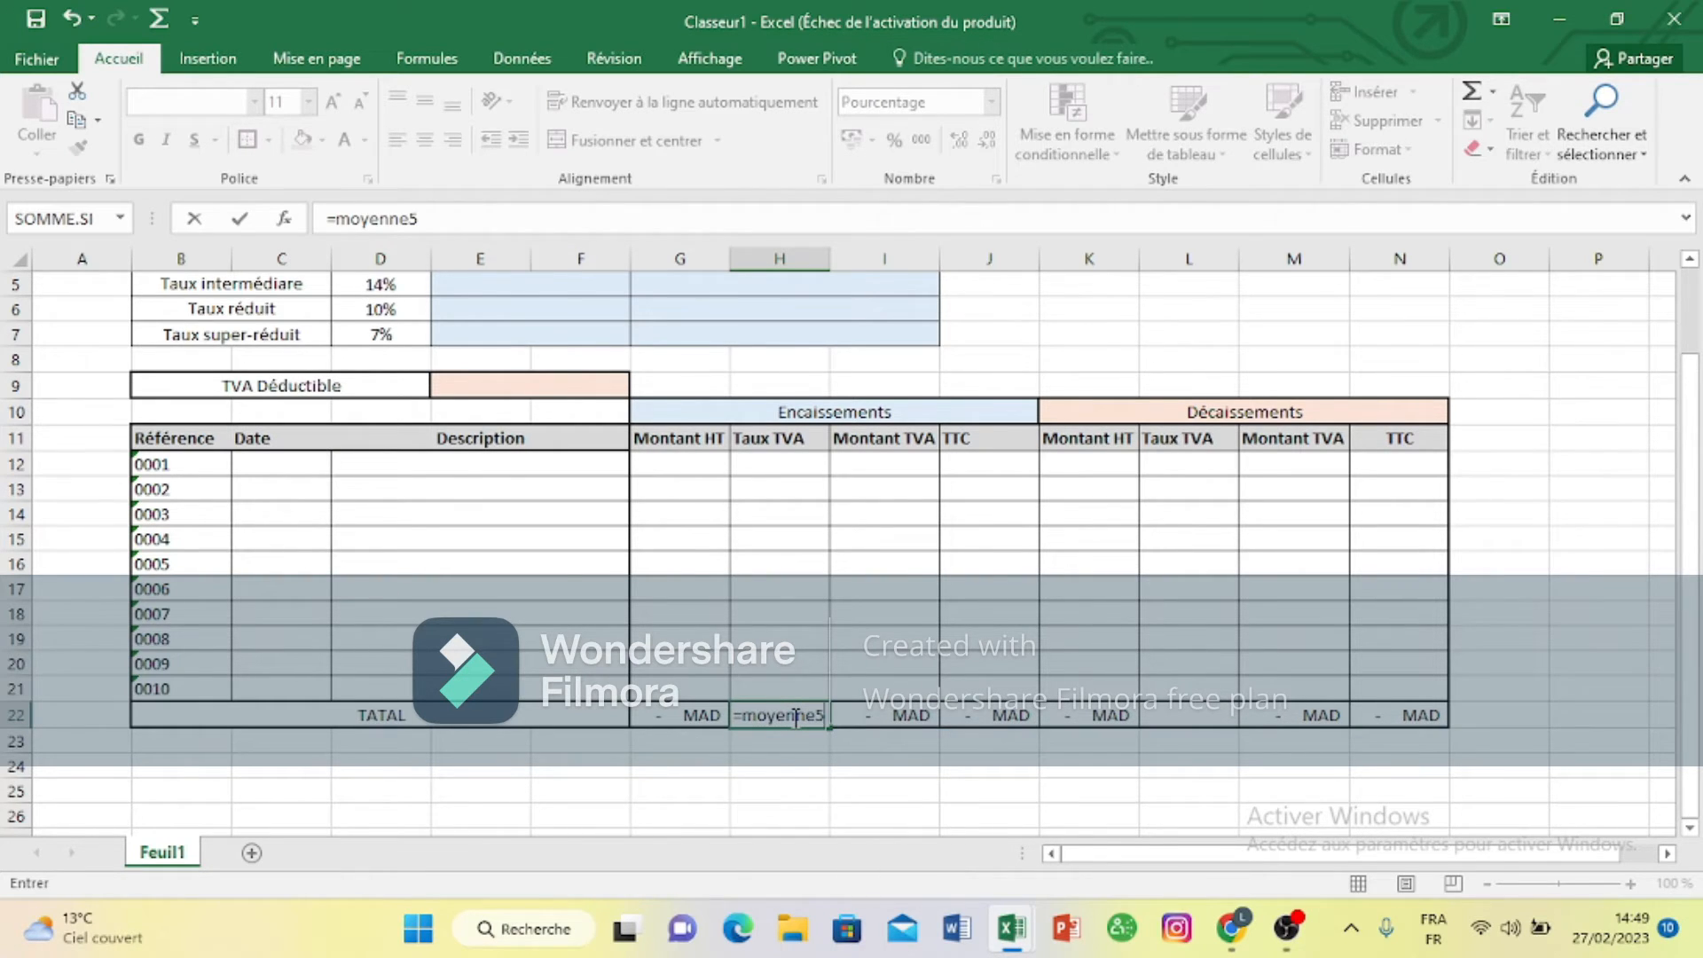
pyautogui.press('BackSpace')
pyautogui.write('(')
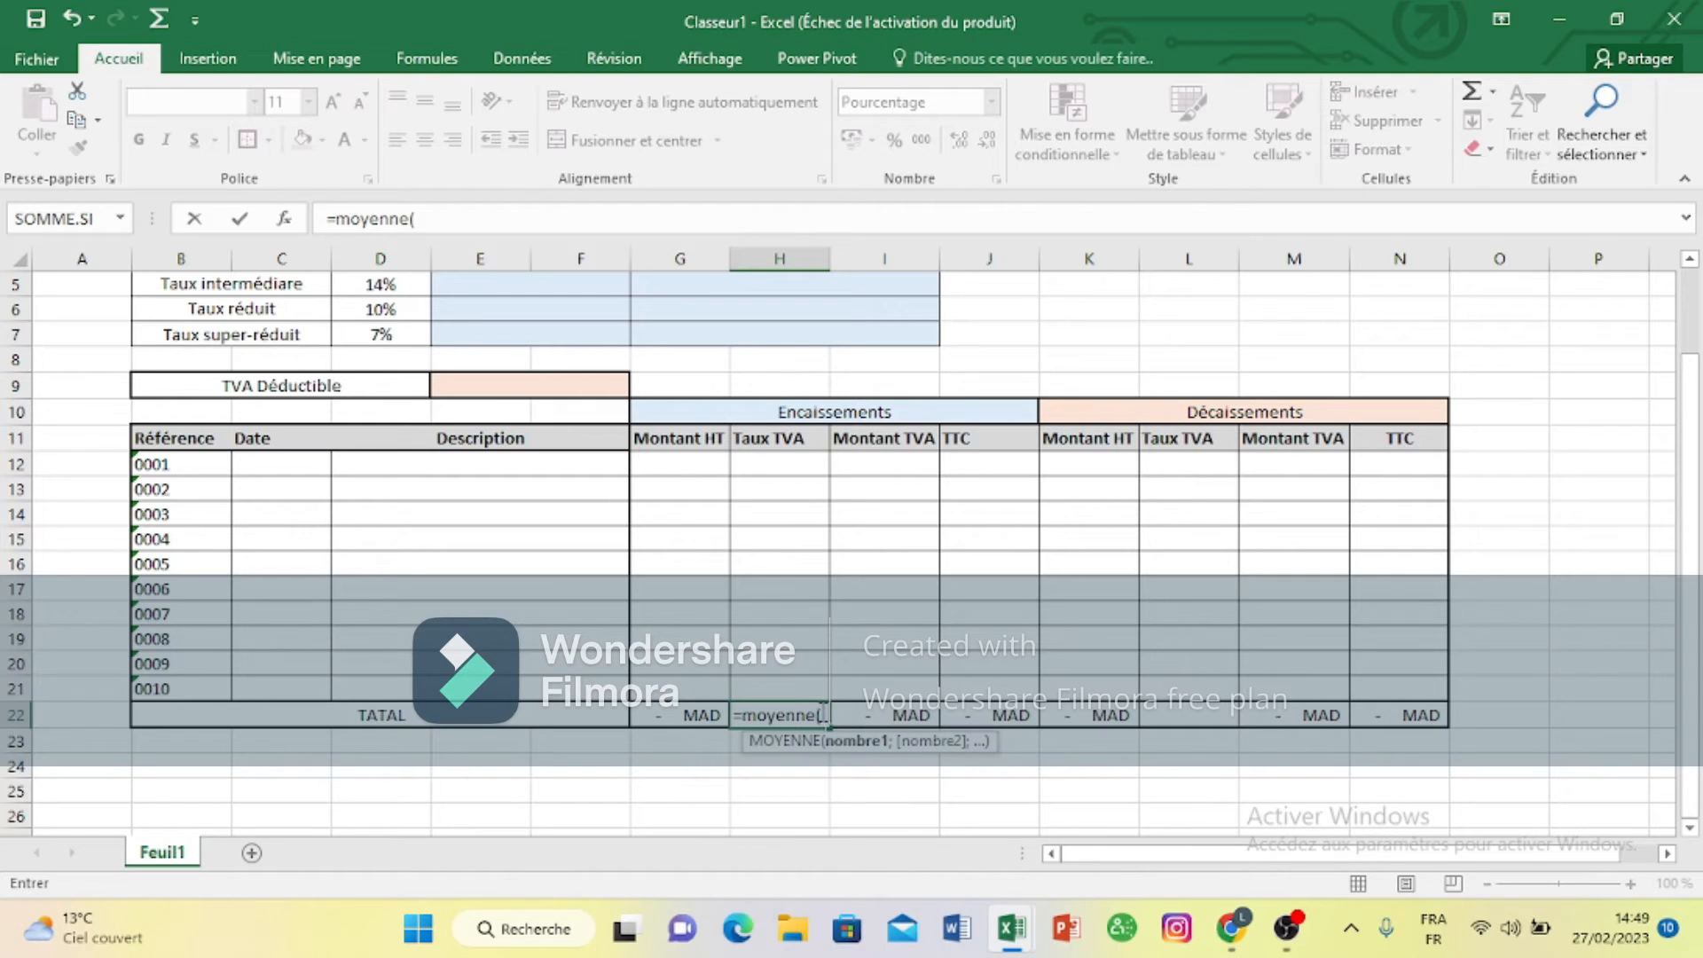
# Step: Complete the average formula in H22 of the Encaissements Taux TVA column as =moyenne(H12:H21)
pyautogui.moveTo(779, 463); pyautogui.dragTo(785, 683)
pyautogui.write(')')
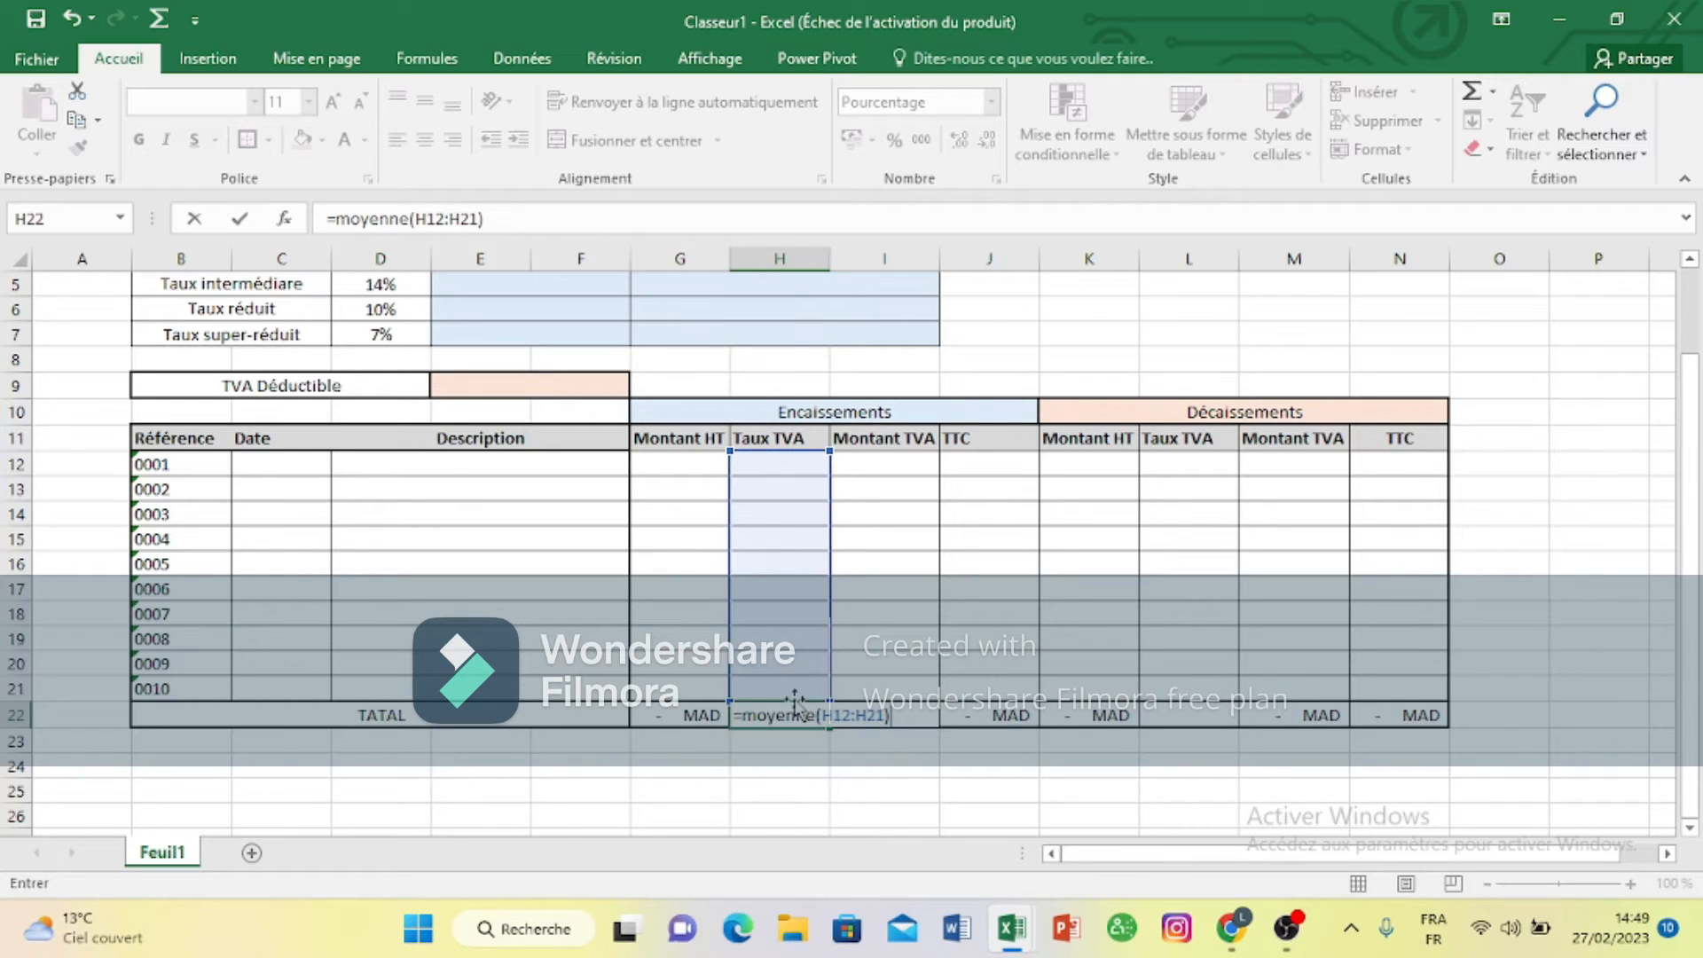
pyautogui.press('Return')
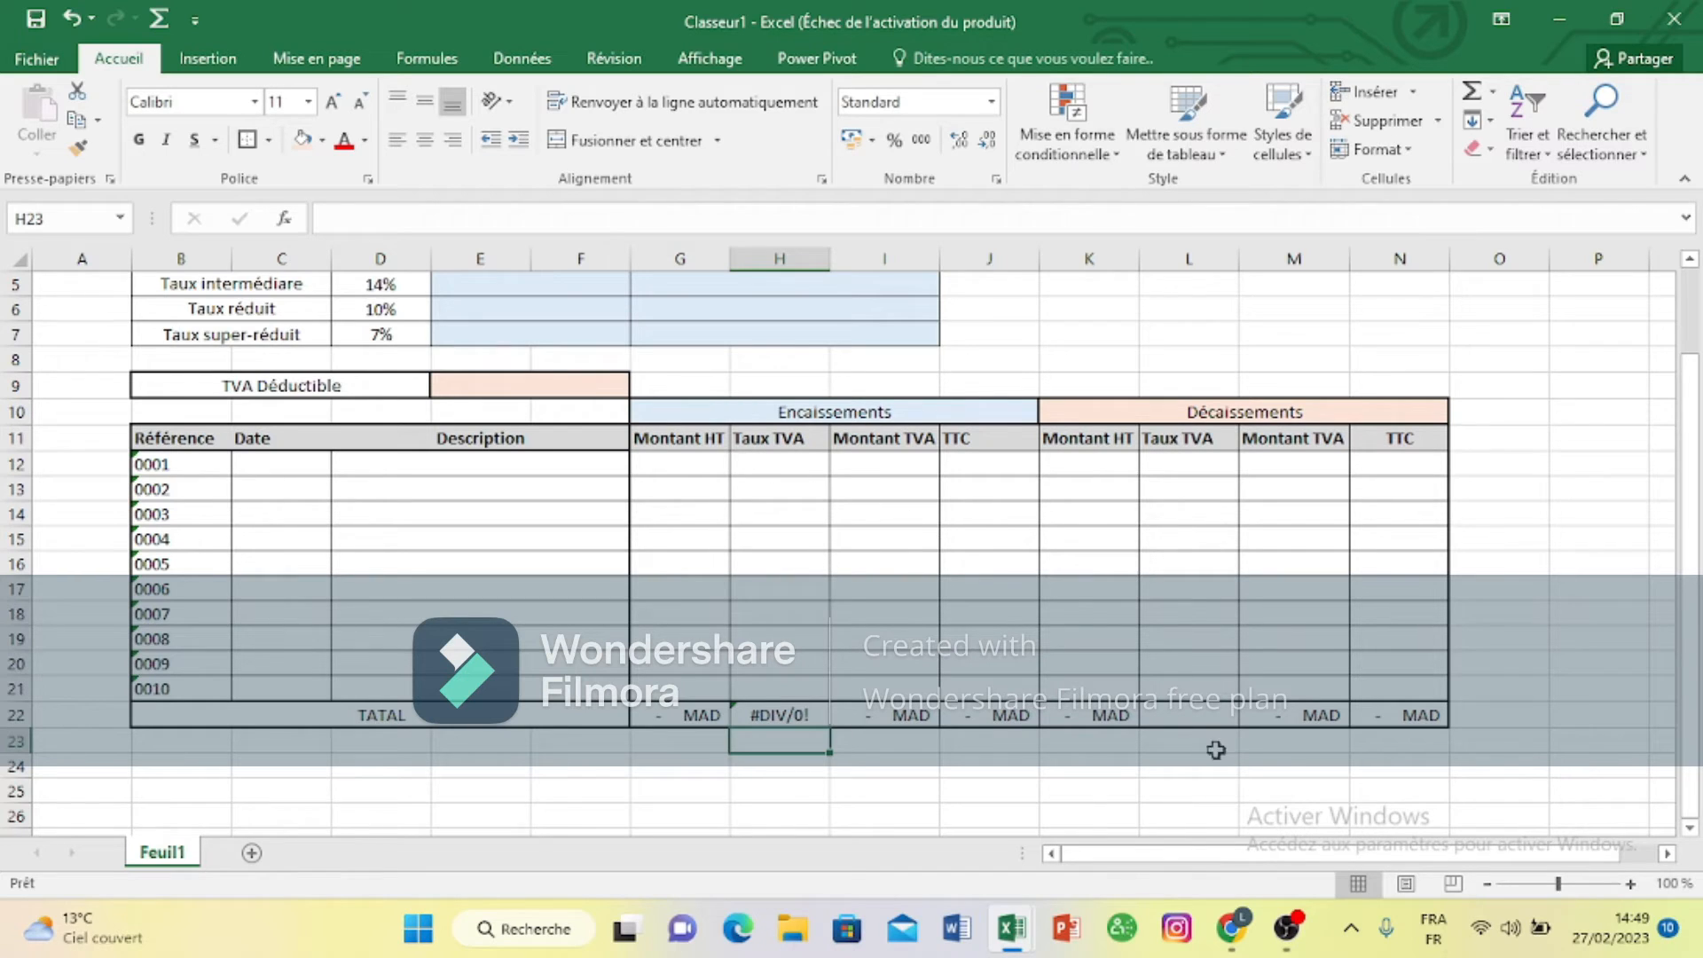
# Step: Enter =moyenne(L12:L21) in L22 to average the Taux TVA column under Décaissements
pyautogui.click(1207, 715)
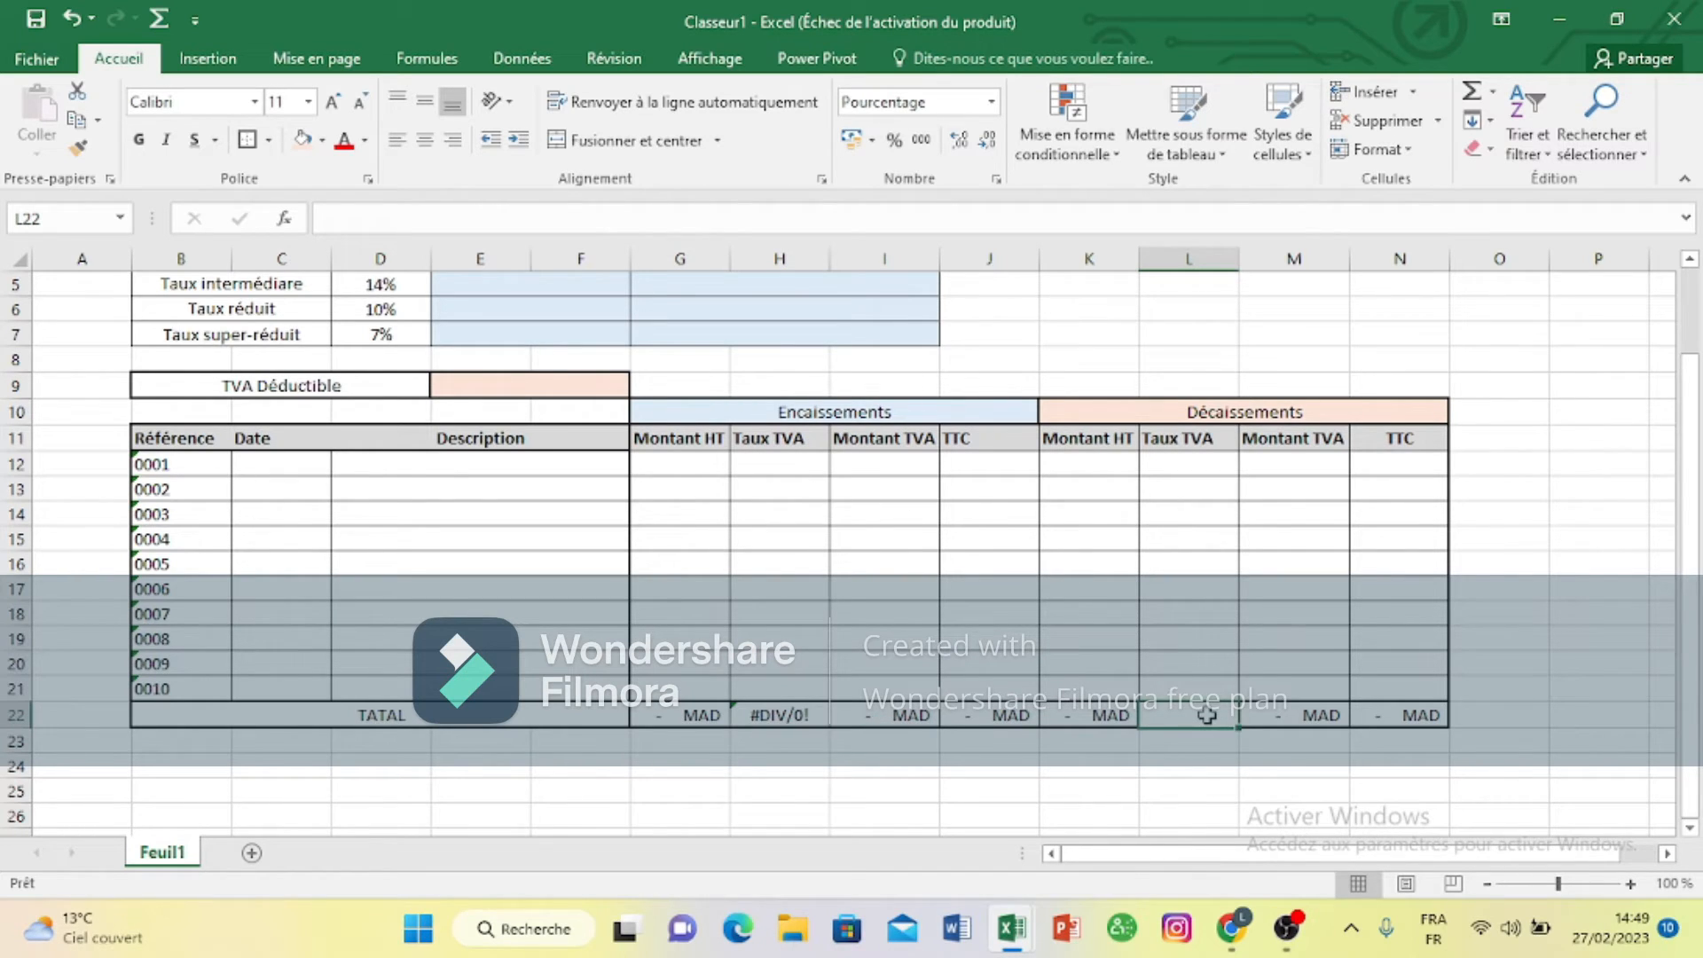
pyautogui.write('=')
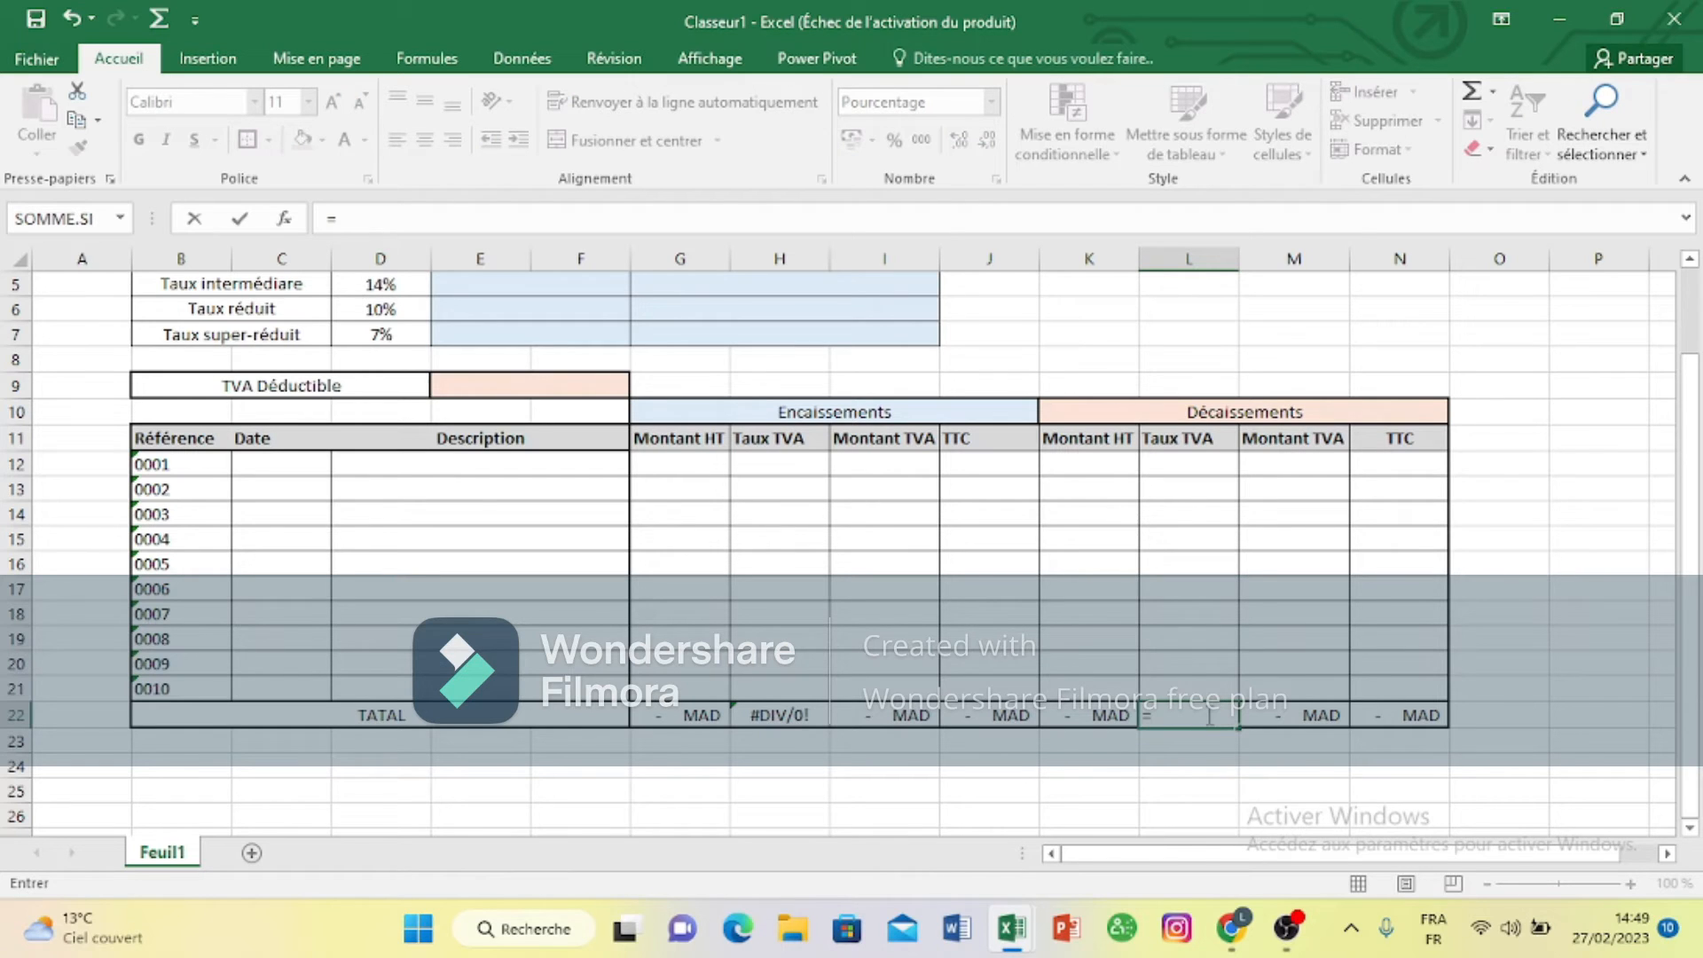
pyautogui.write('moyen')
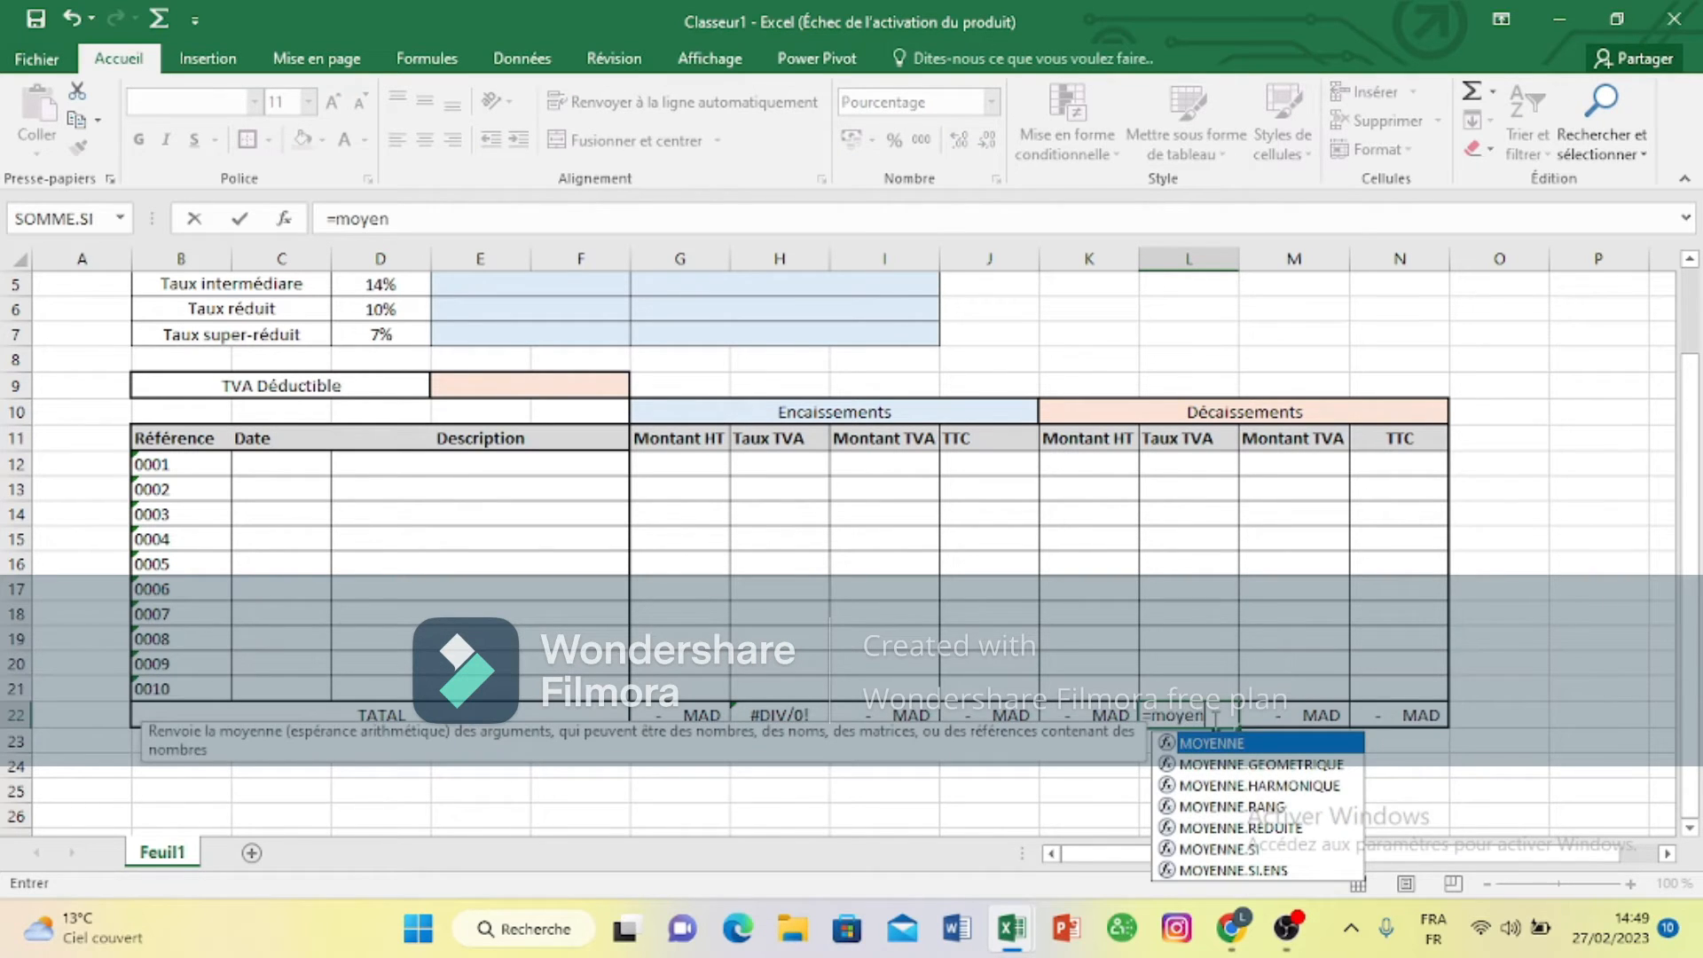
pyautogui.write('ne(')
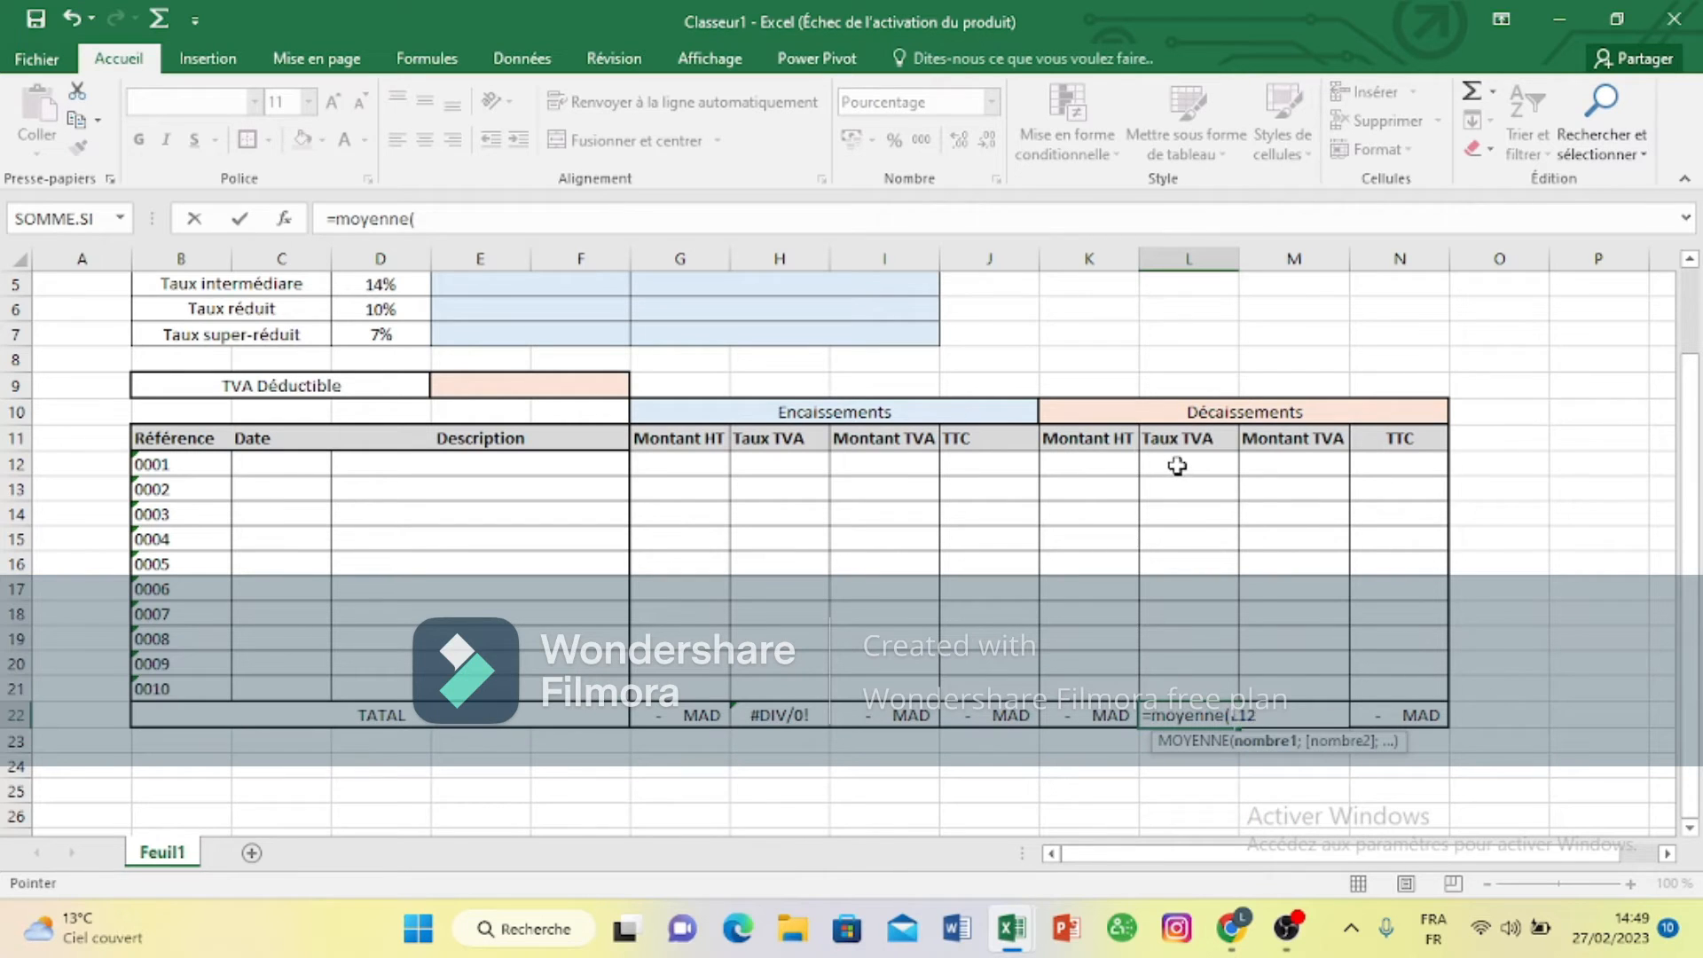
pyautogui.moveTo(1174, 464); pyautogui.dragTo(1174, 684)
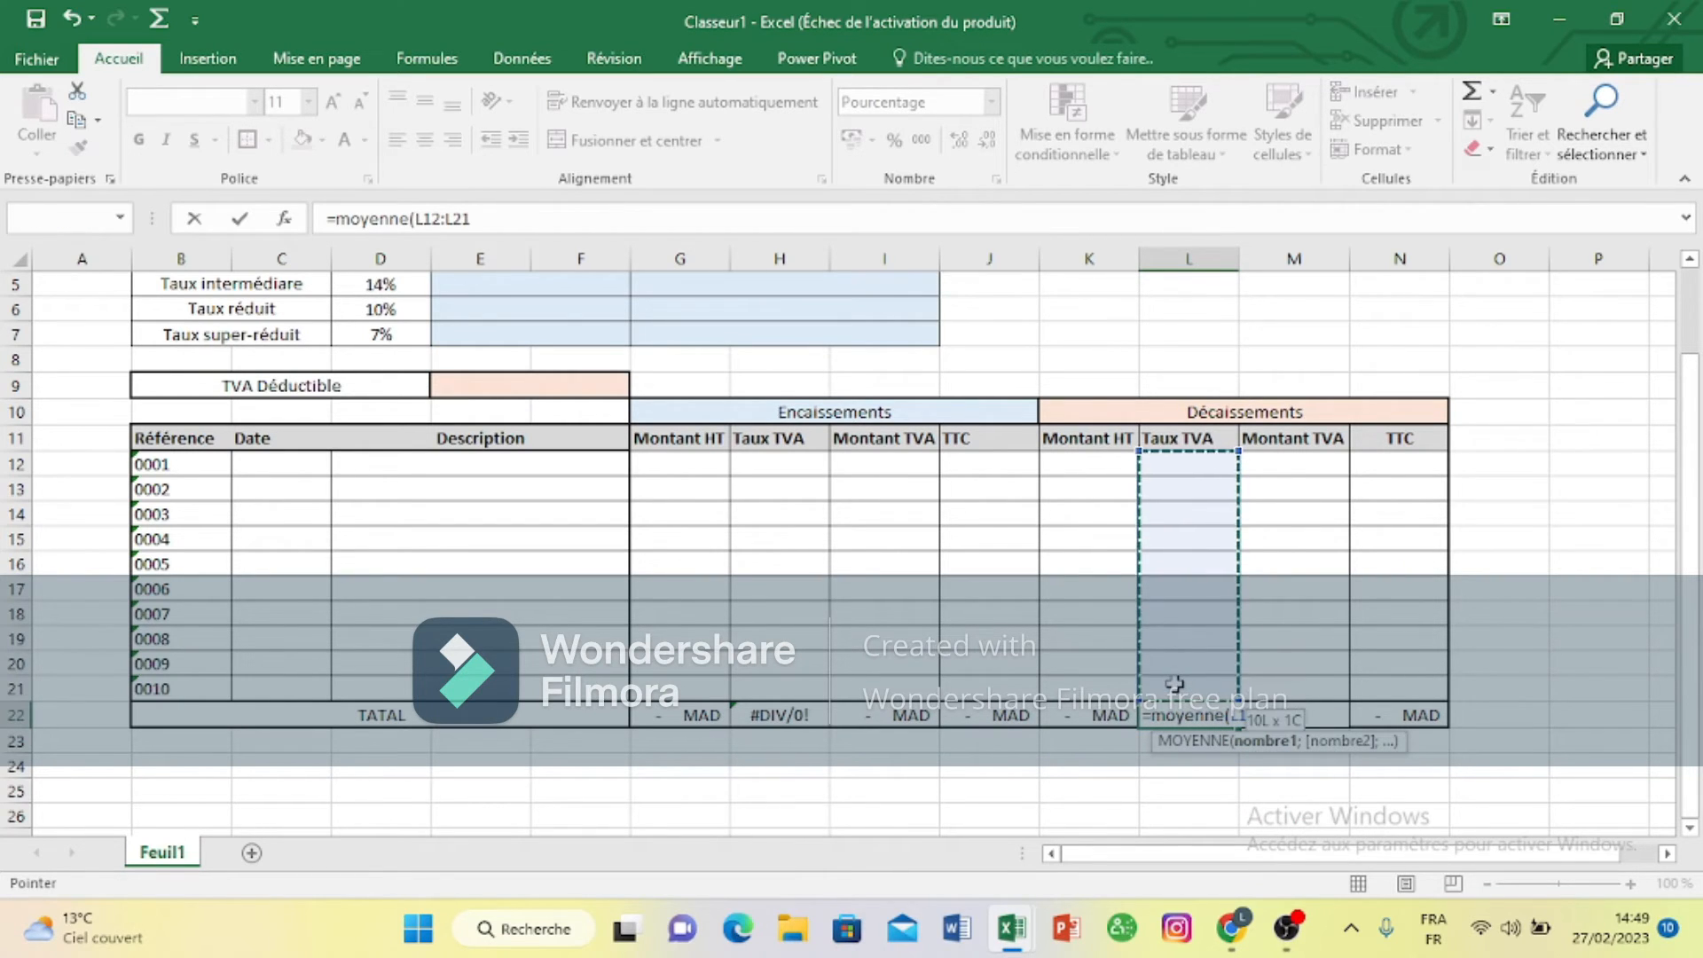
pyautogui.write(')')
pyautogui.press('Return')
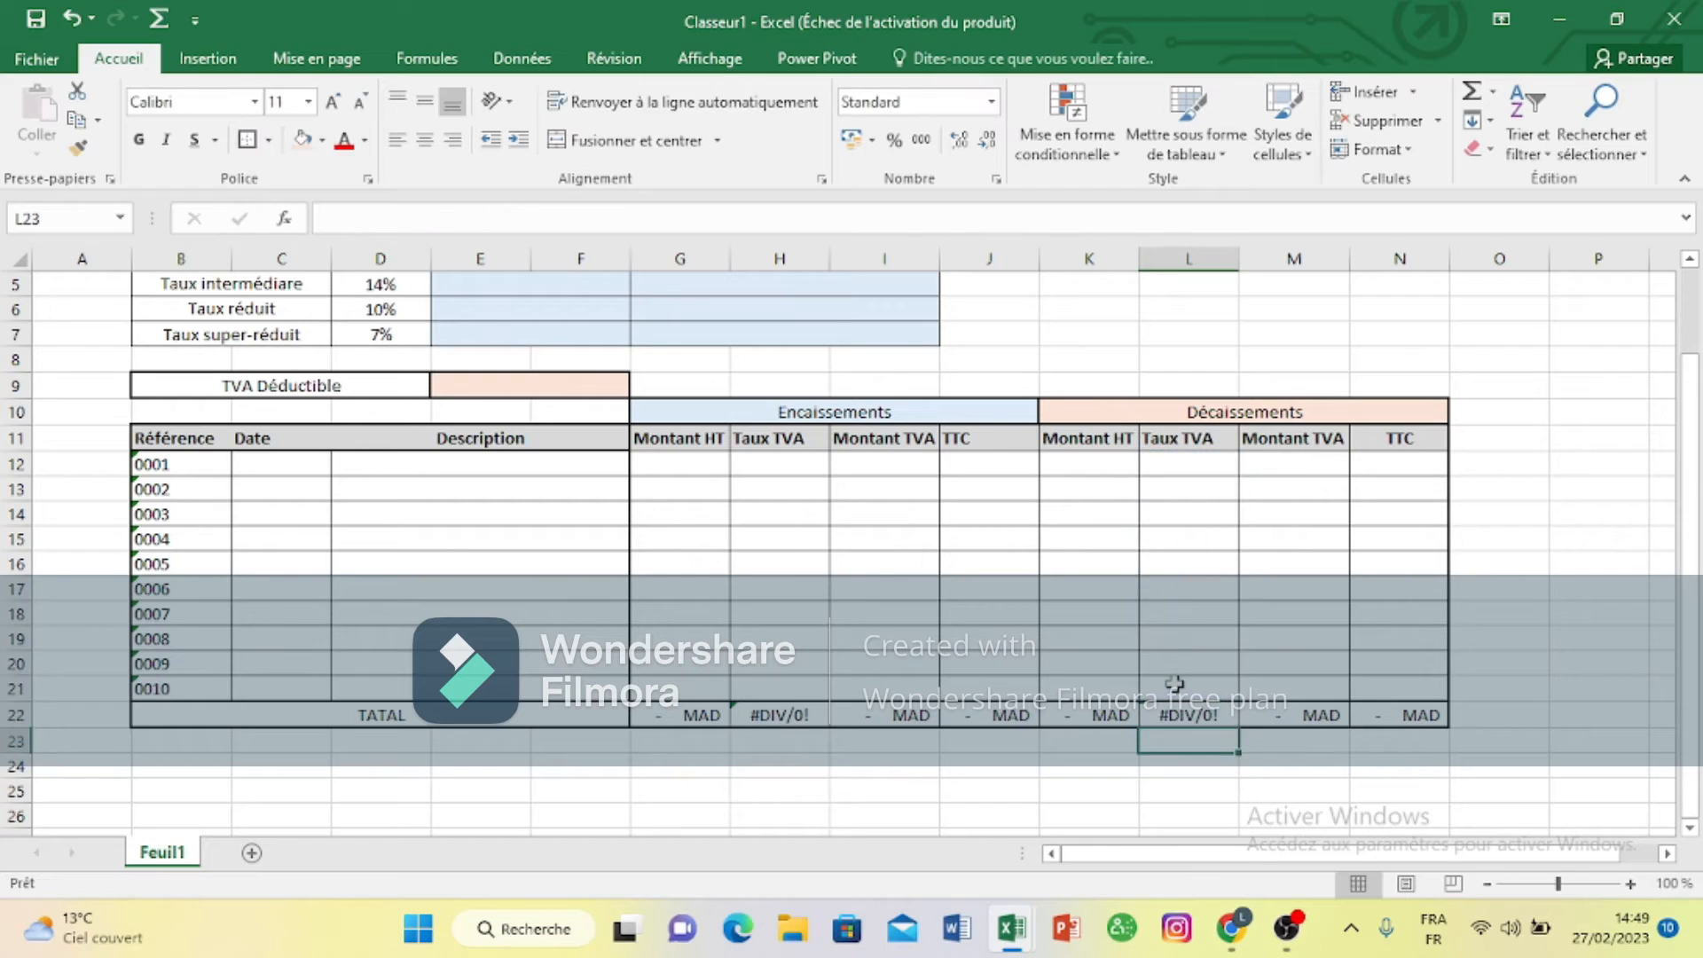
pyautogui.click(1018, 788)
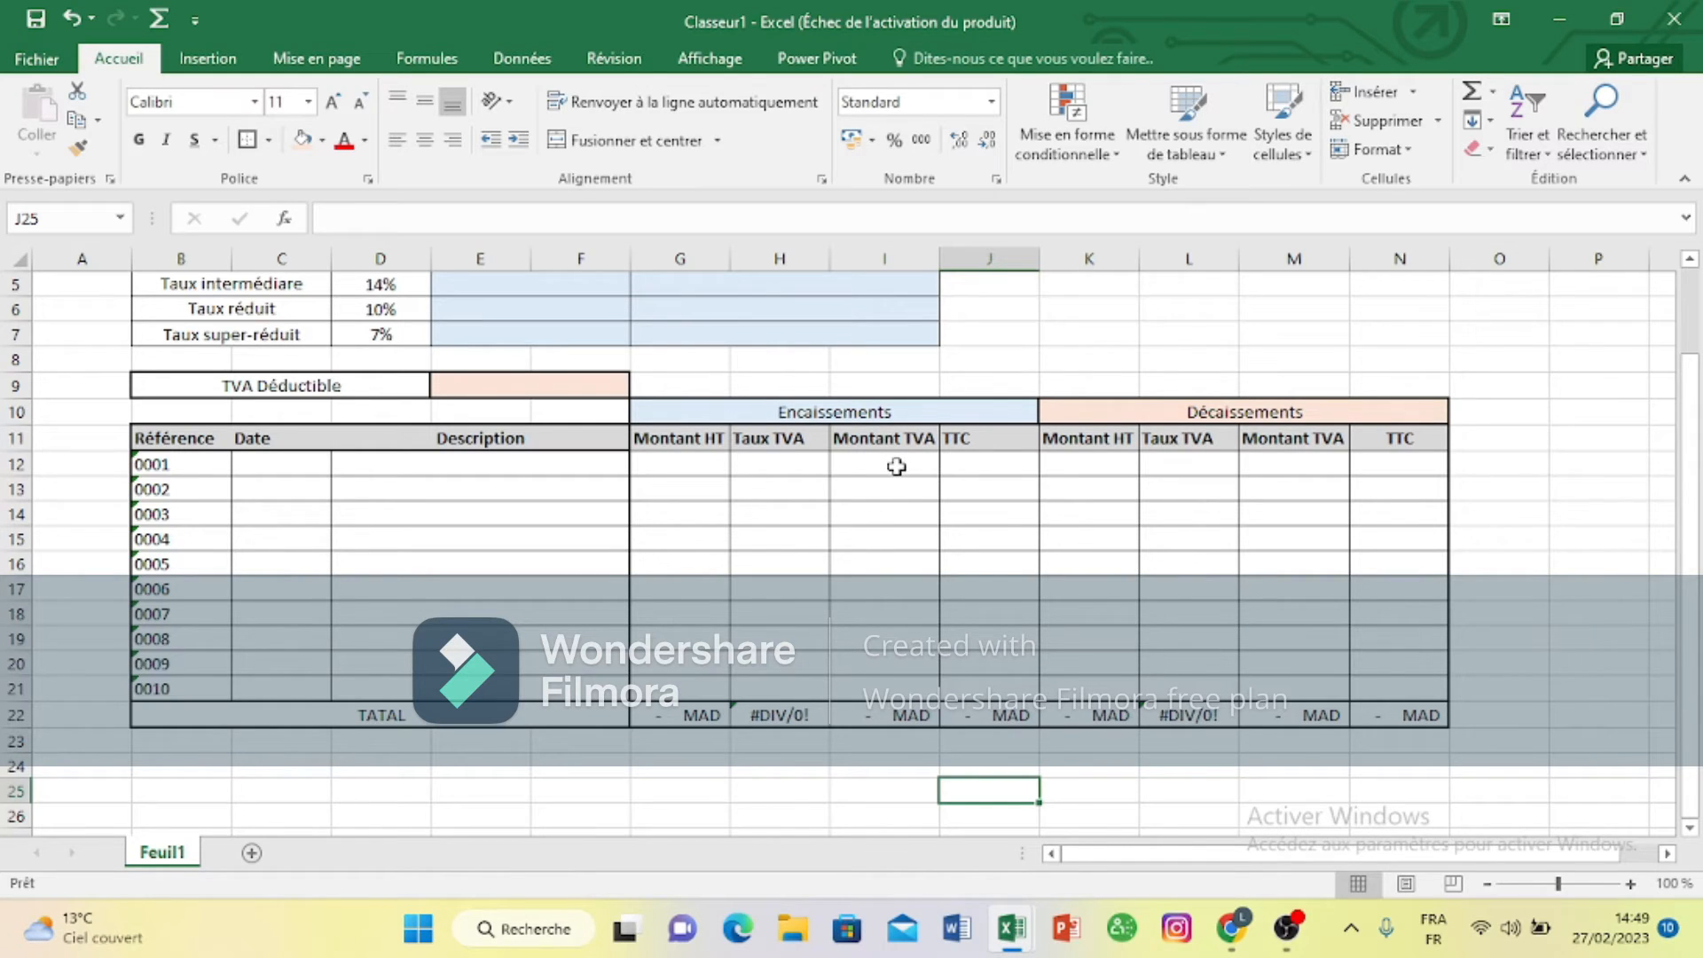
# Step: Fill the Encaissements Montant TVA and TTC cells I12:J21 with light blue
pyautogui.moveTo(896, 466); pyautogui.dragTo(976, 680)
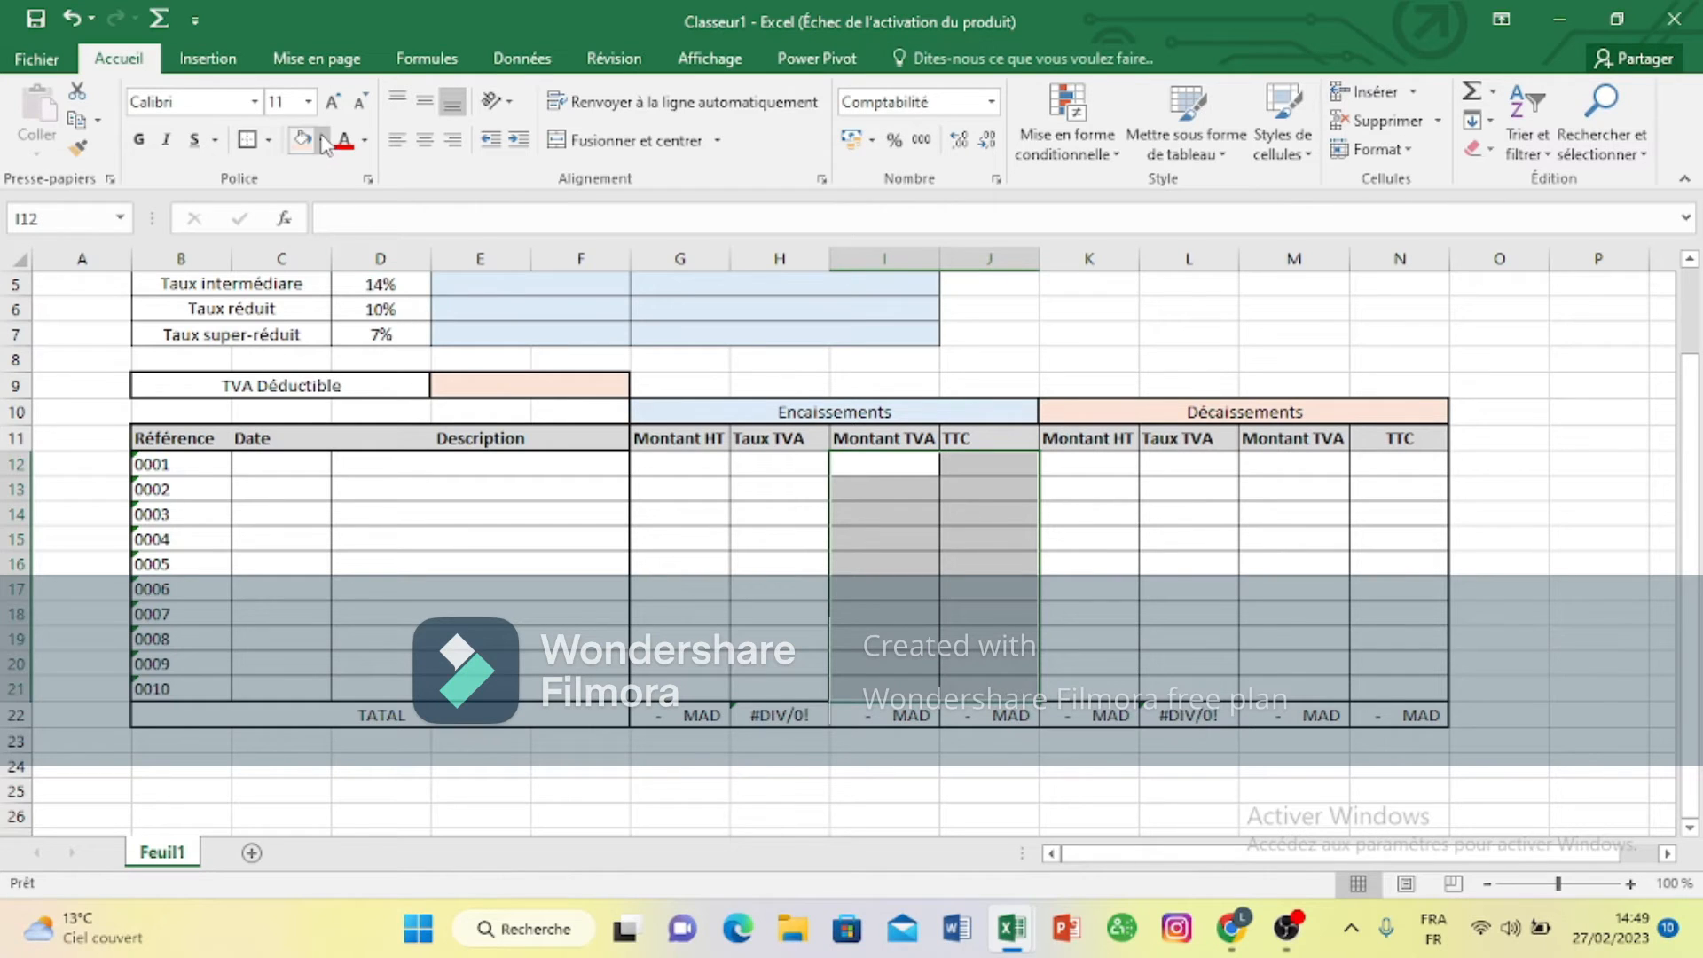
pyautogui.click(322, 140)
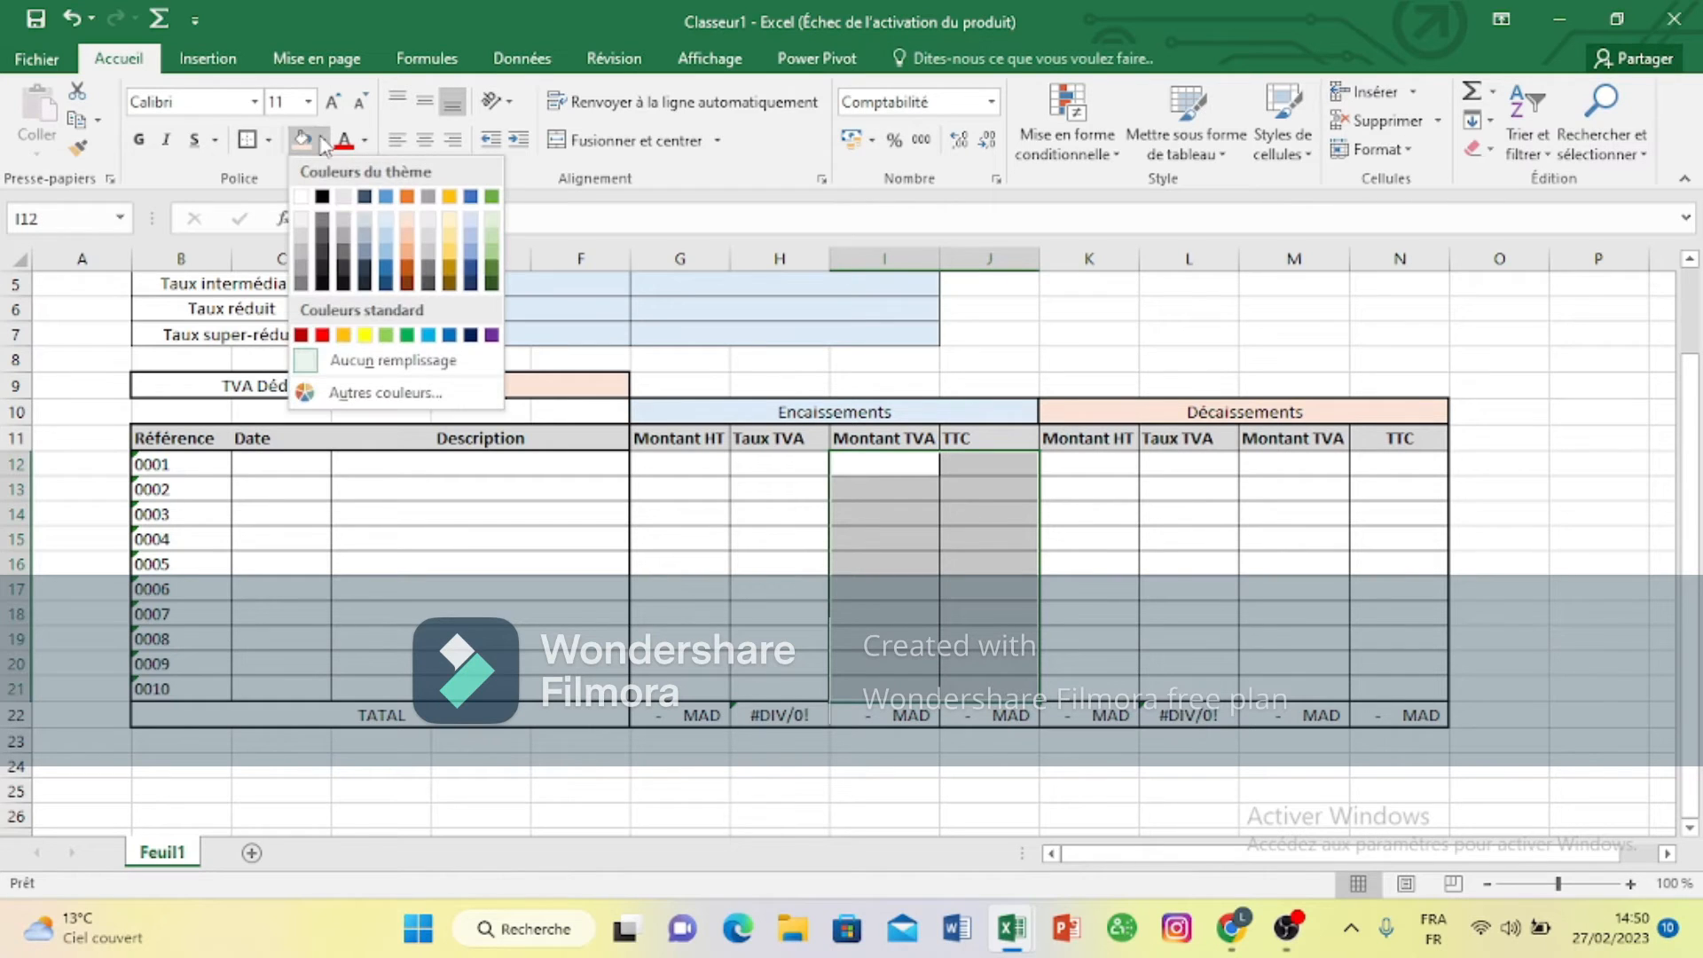
pyautogui.click(386, 222)
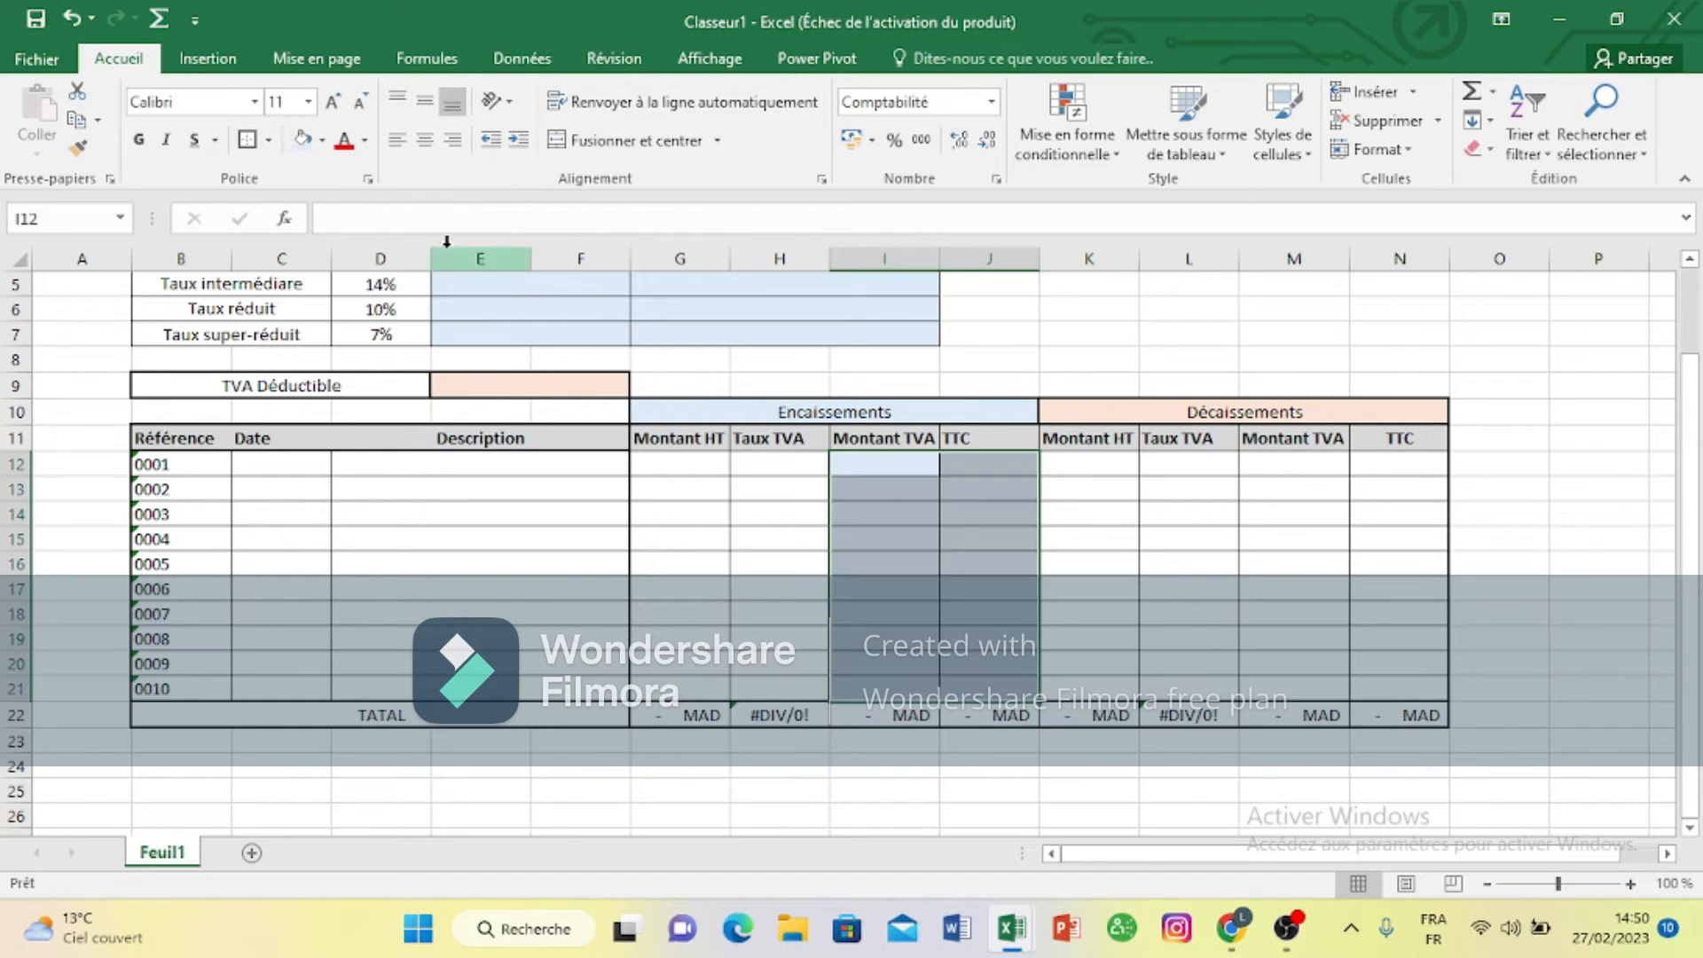
pyautogui.click(1109, 532)
# Step: Fill the Décaissements Montant TVA and TTC cells M12:N21 with light orange
pyautogui.moveTo(1321, 476); pyautogui.dragTo(1386, 678)
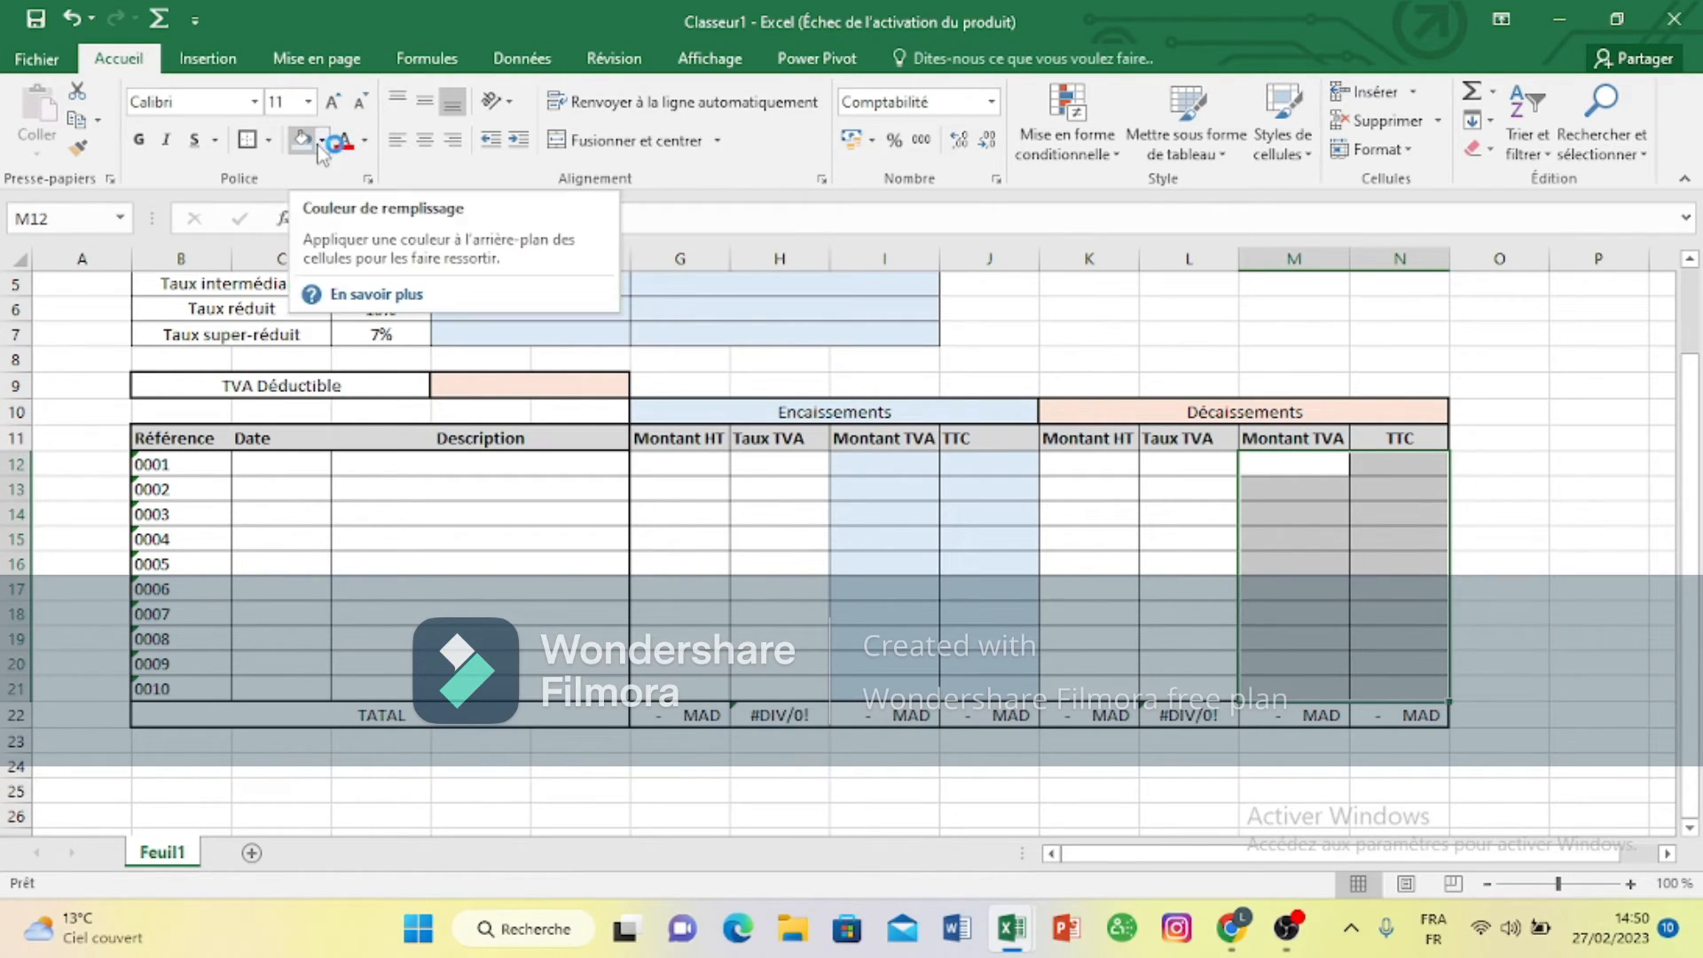
pyautogui.click(322, 140)
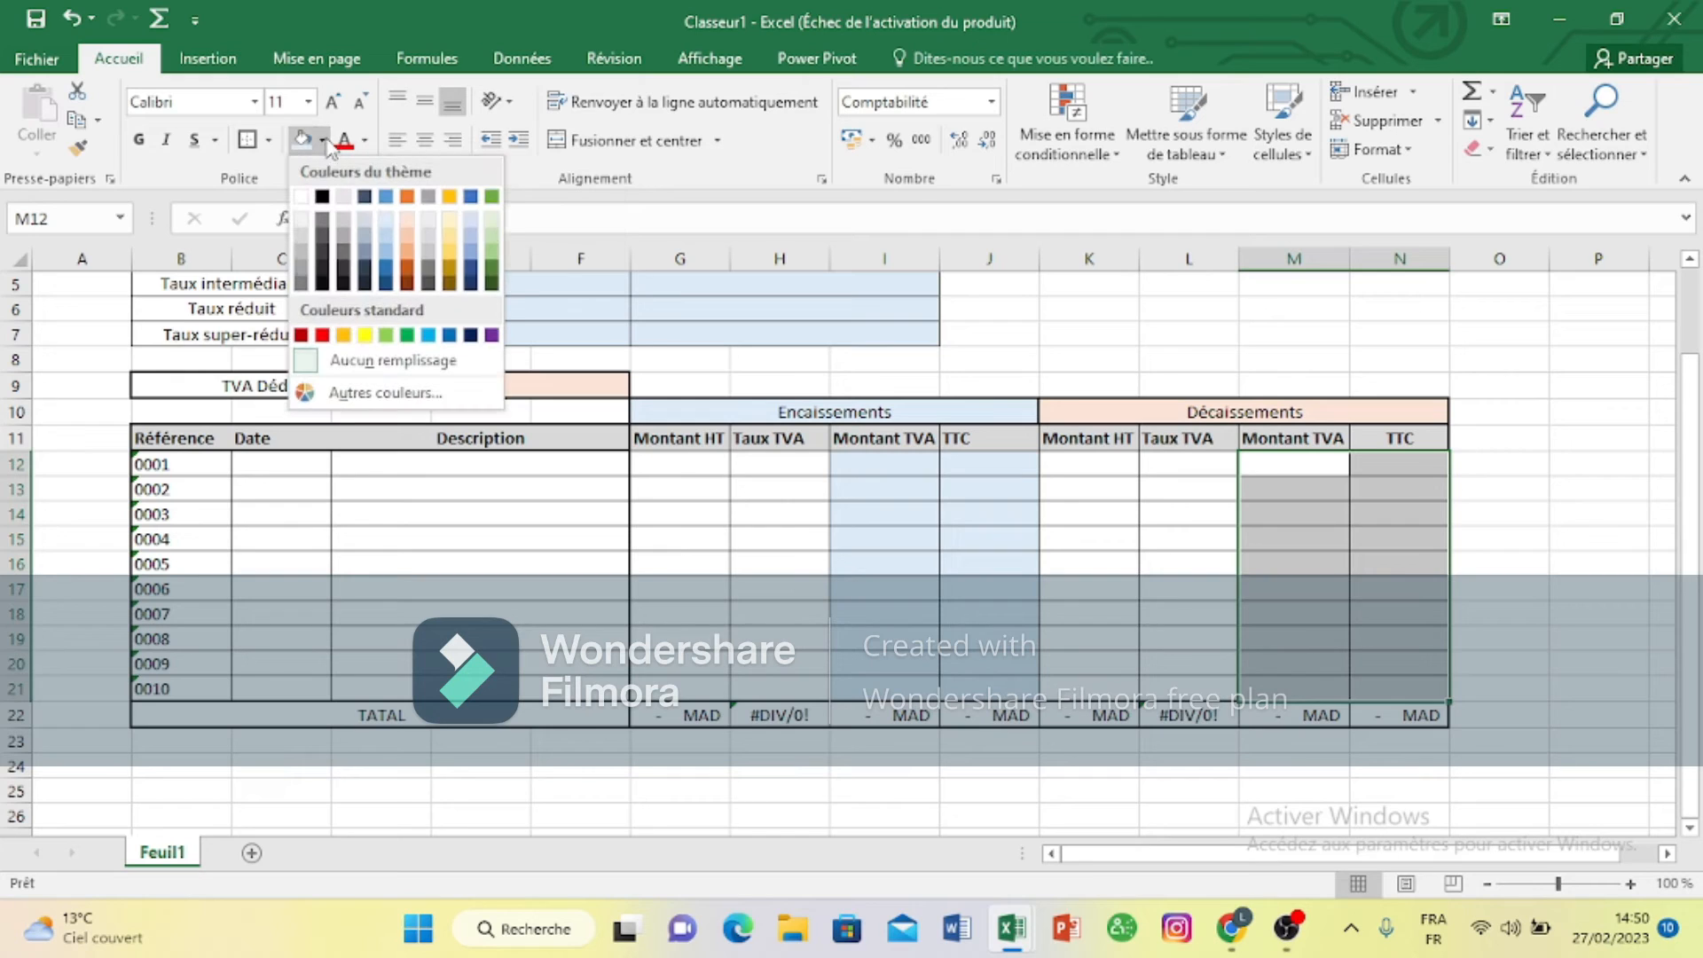
pyautogui.click(409, 219)
pyautogui.click(1640, 407)
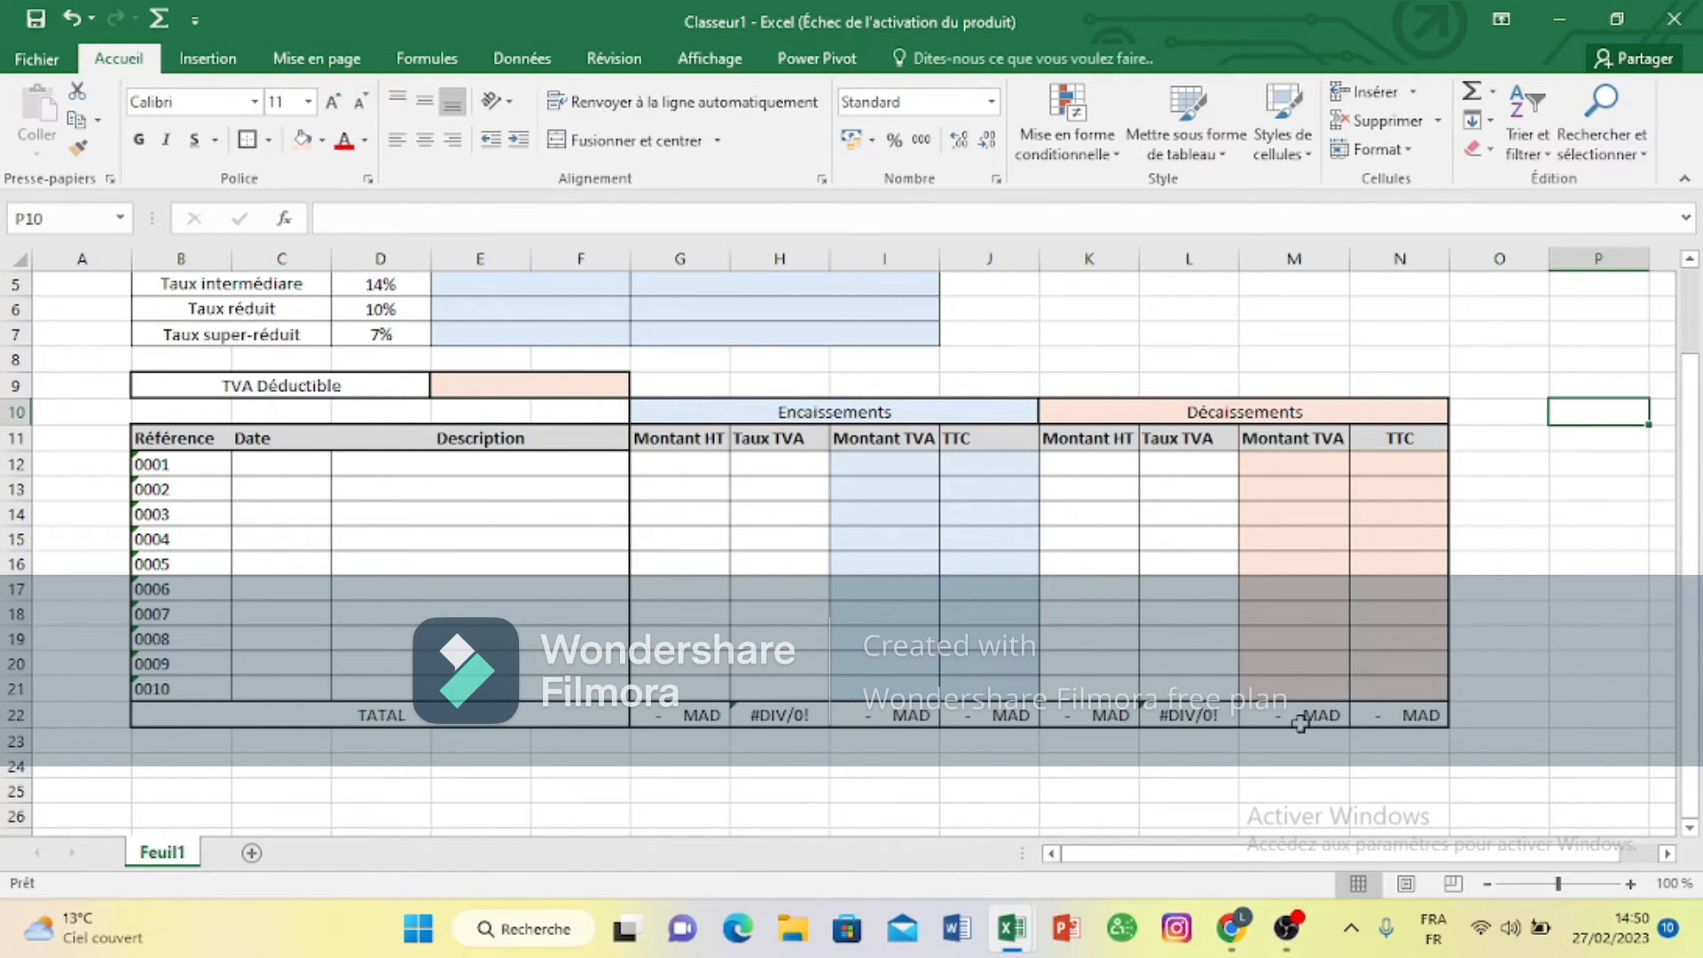
# Step: Enter =somme(M12:M21) in the TVA Déductible cell E9 to total the Décaissements Montant TVA
pyautogui.moveTo(1700, 479); pyautogui.dragTo(1690, 463)
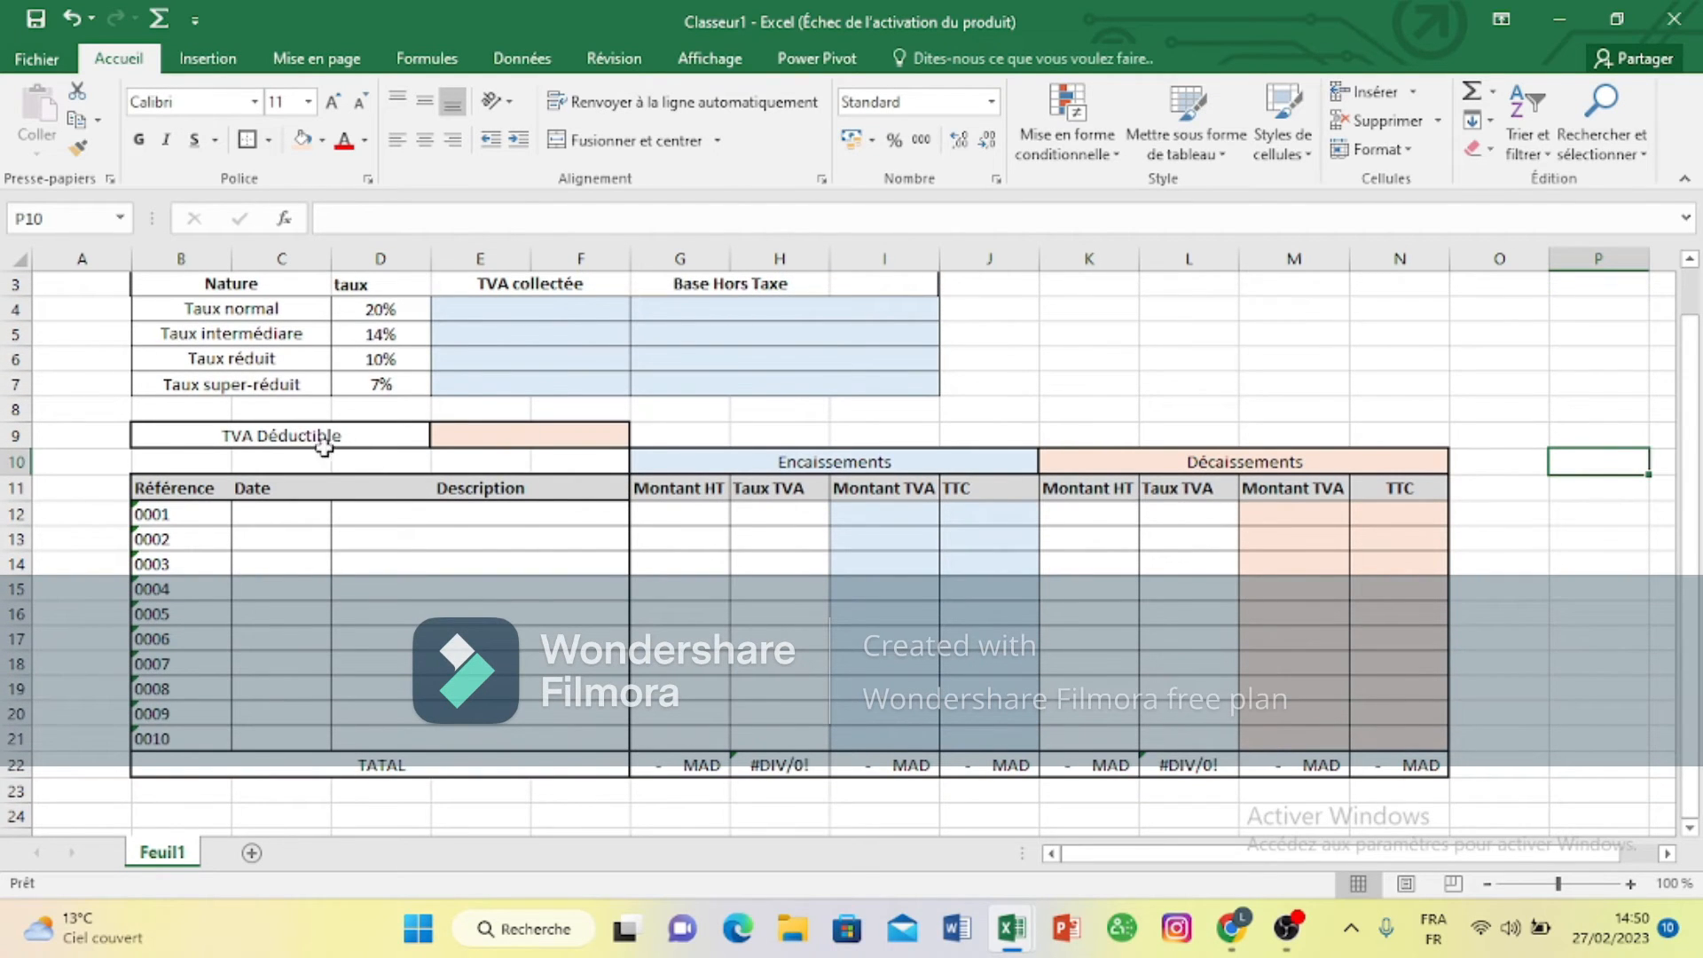
pyautogui.click(530, 431)
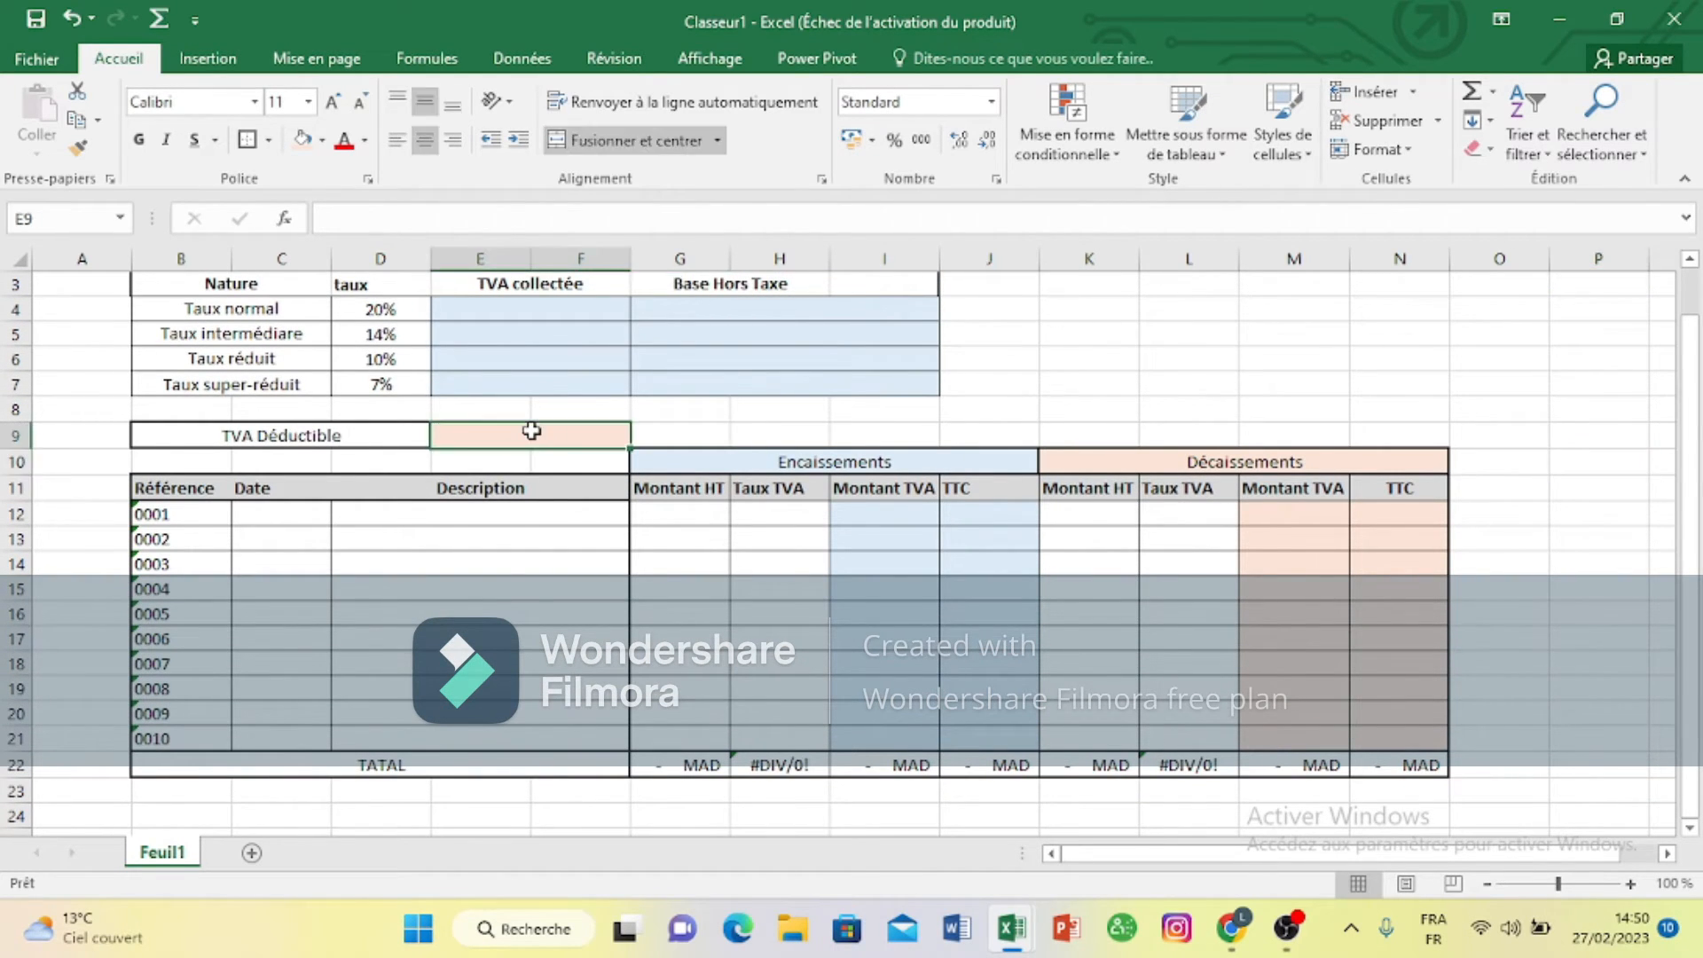
pyautogui.write(')')
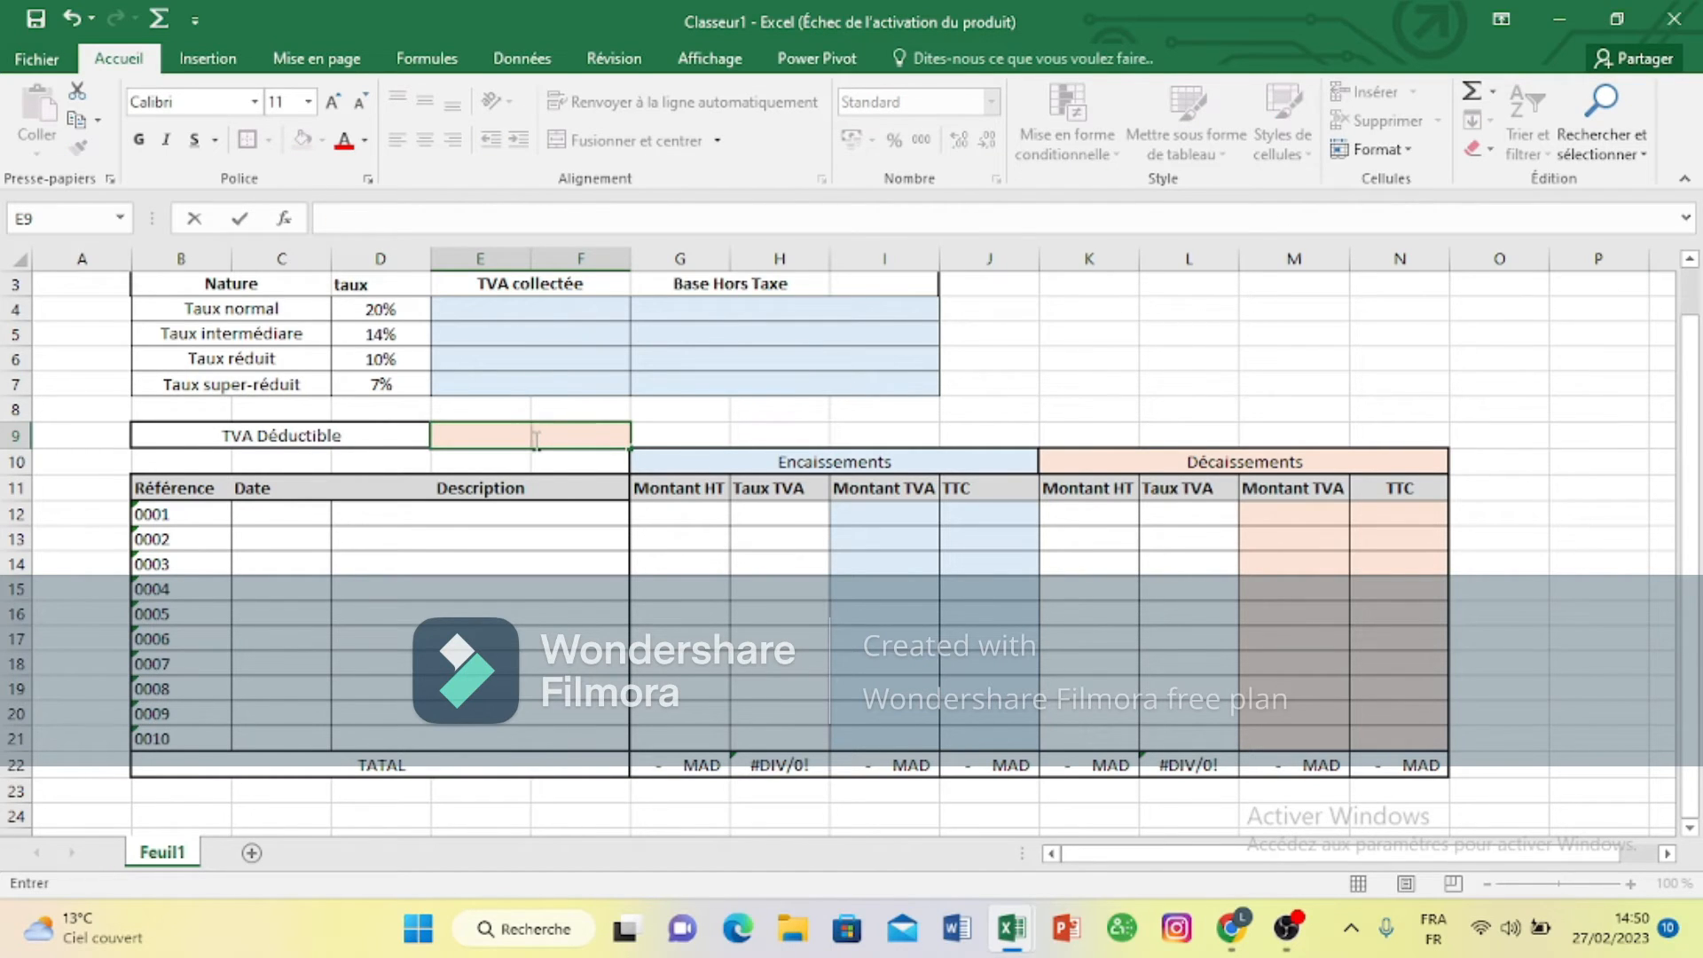
pyautogui.write('=som')
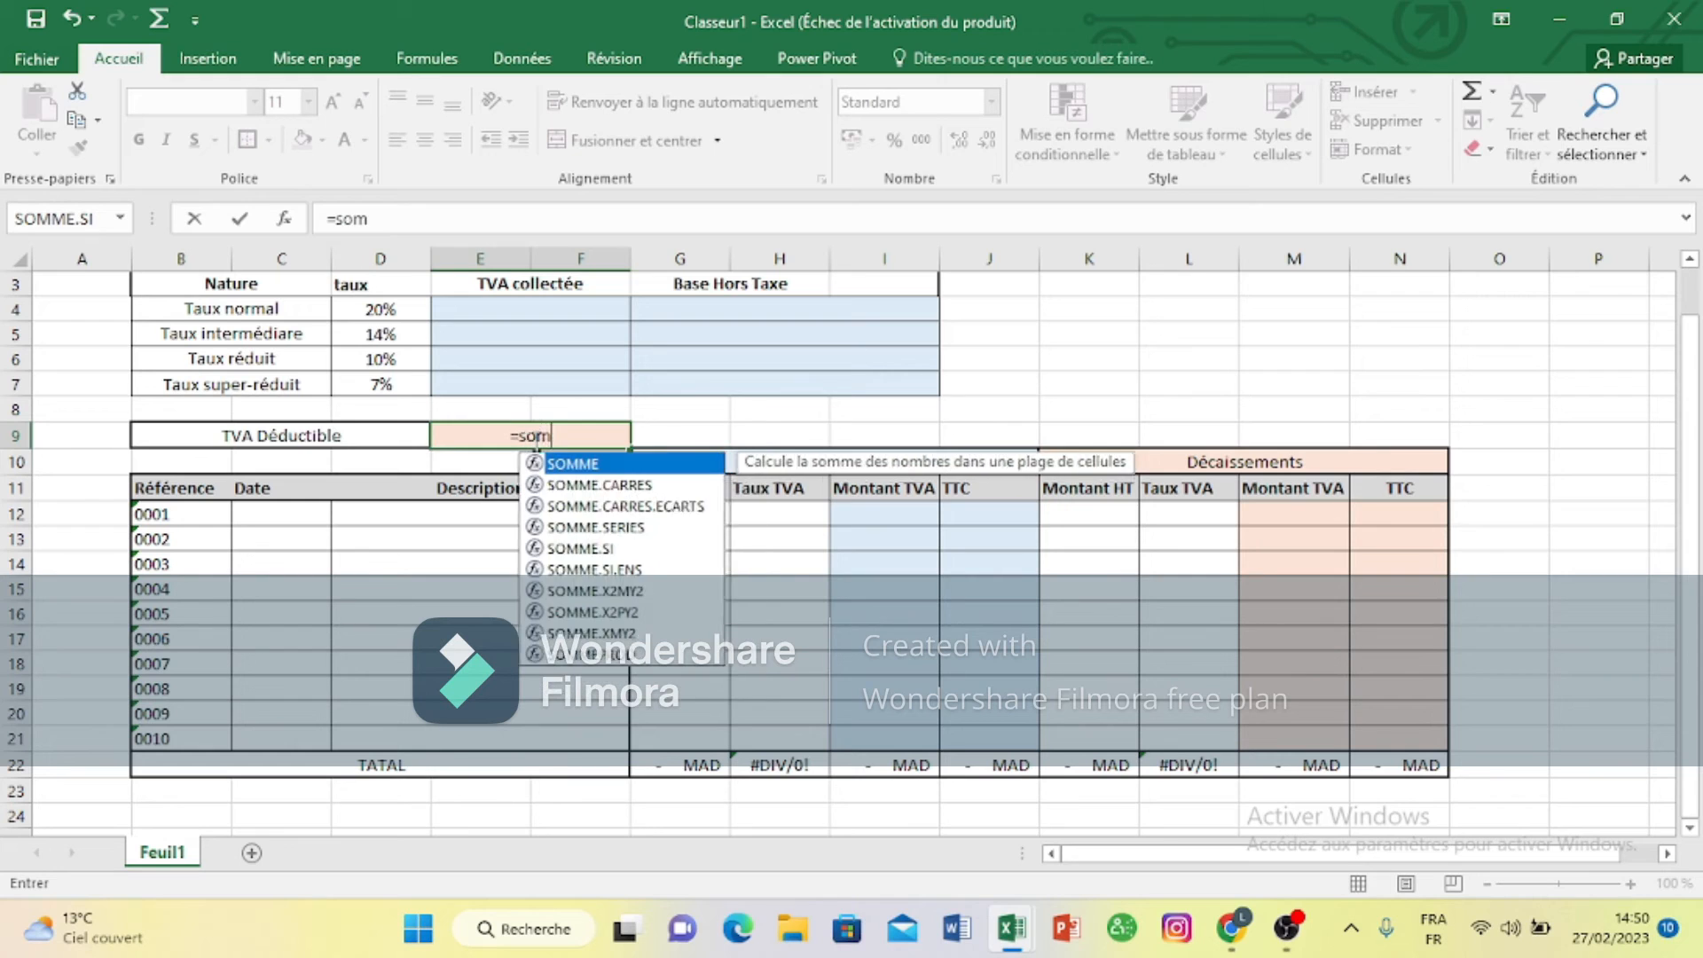
pyautogui.write('me(')
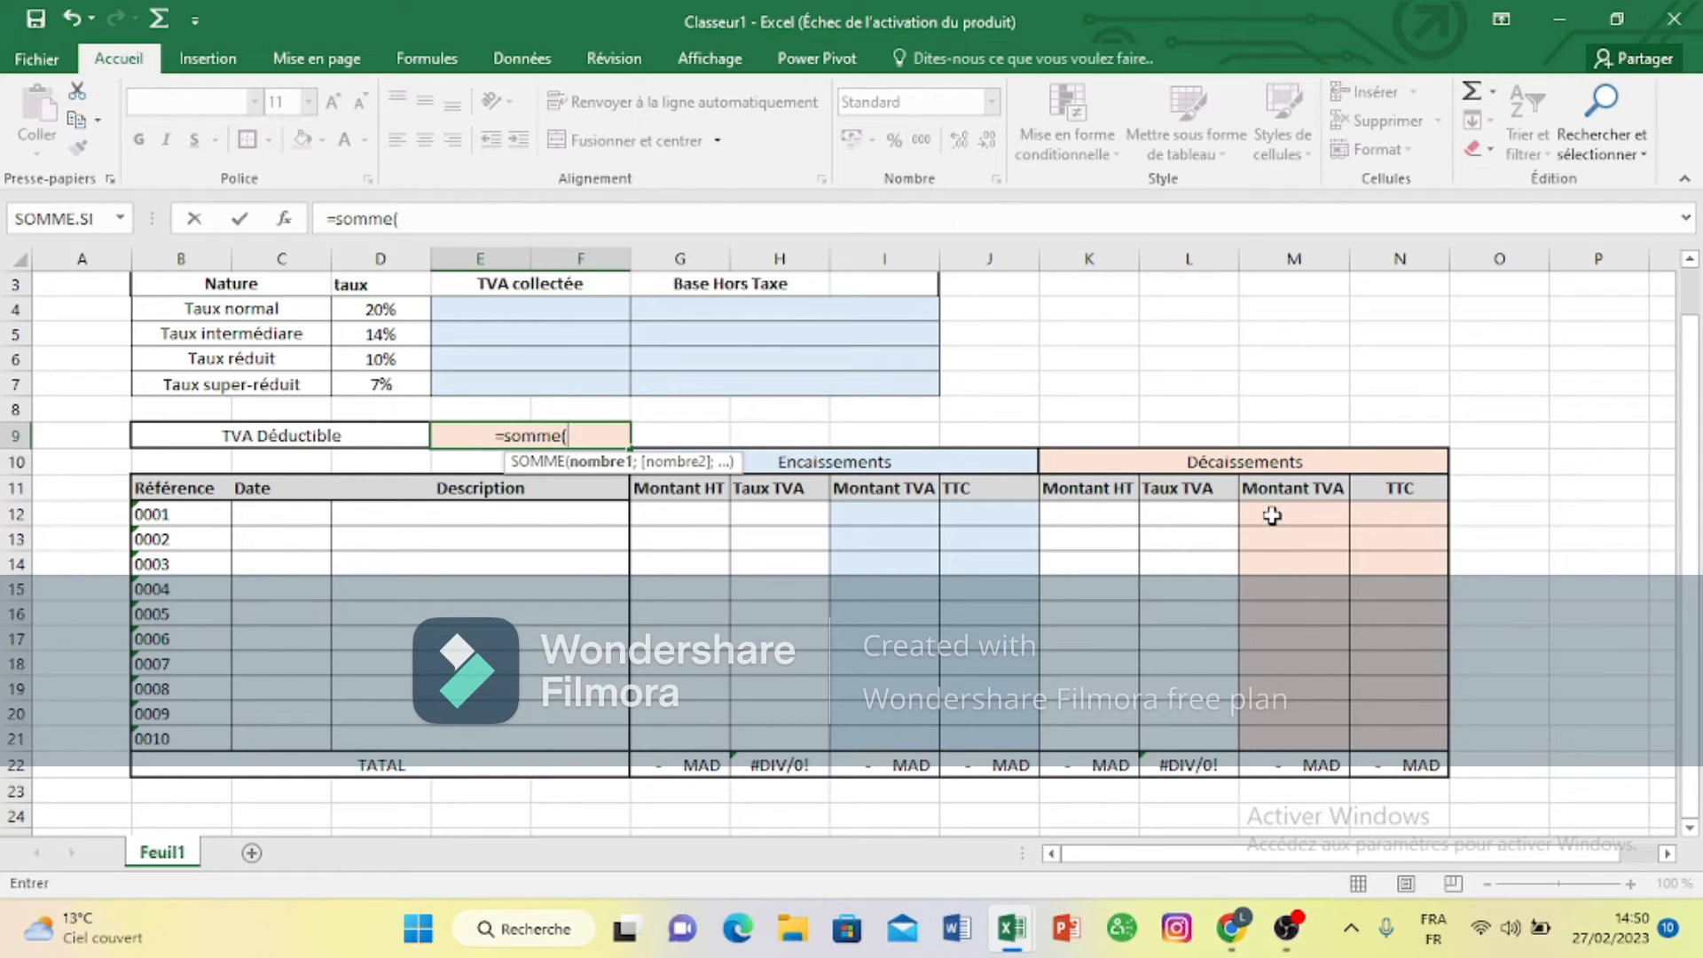
pyautogui.moveTo(1277, 512); pyautogui.dragTo(1288, 692)
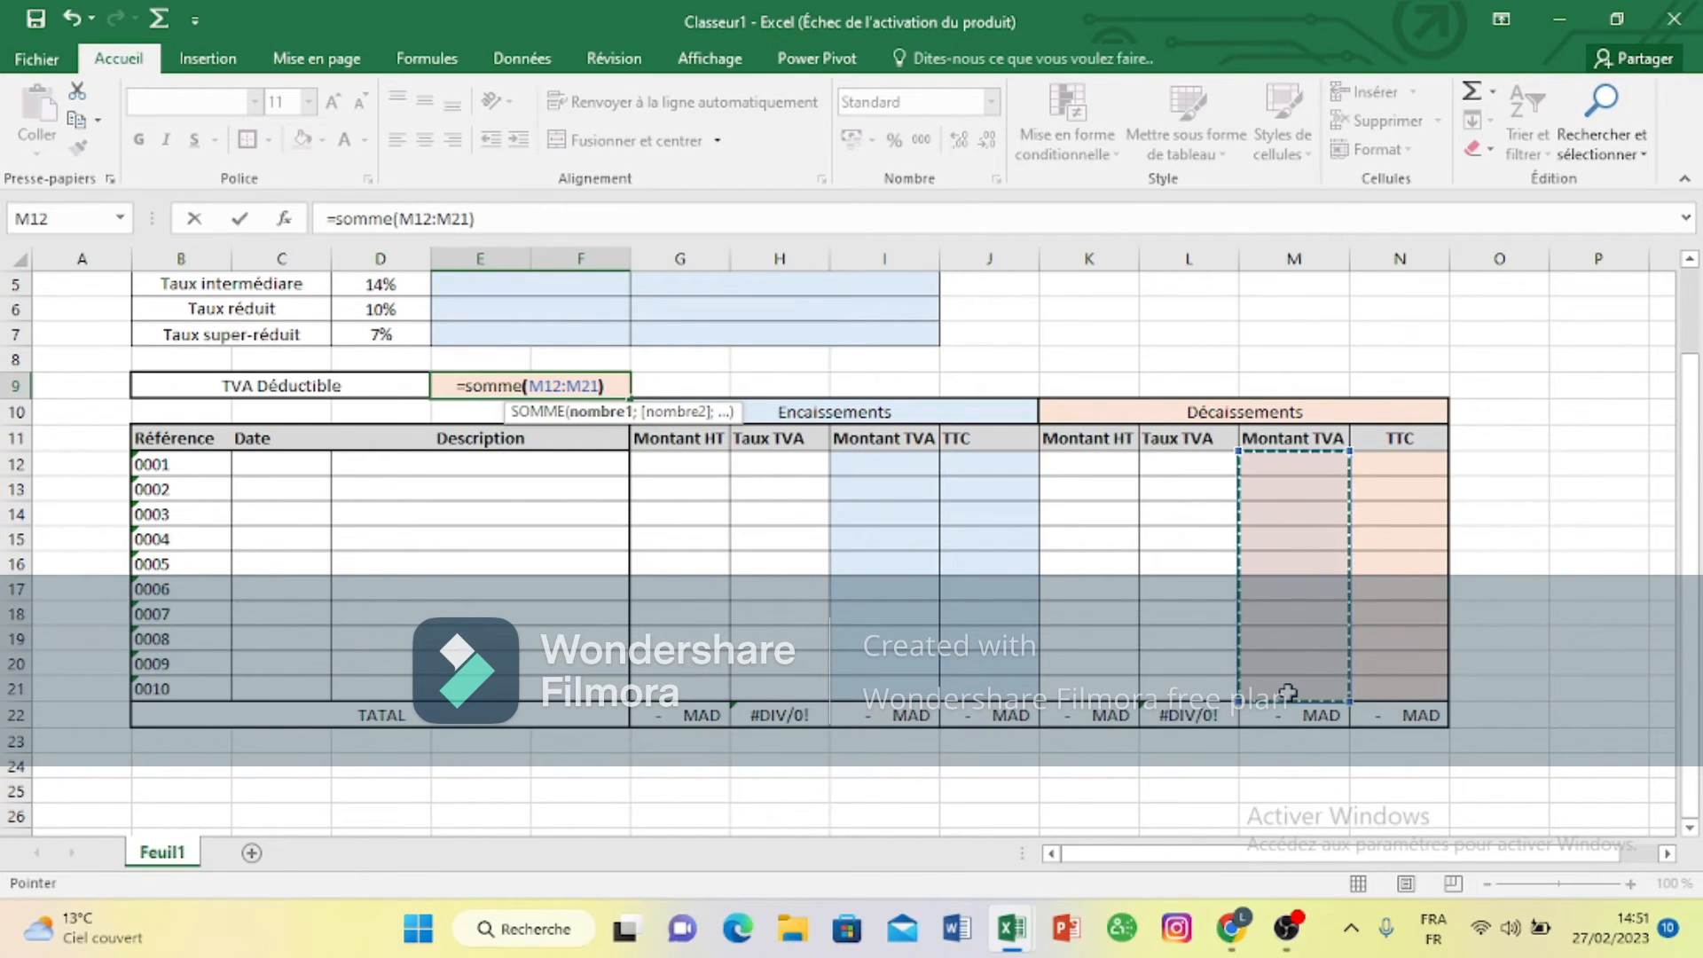
pyautogui.write(')')
pyautogui.press('Return')
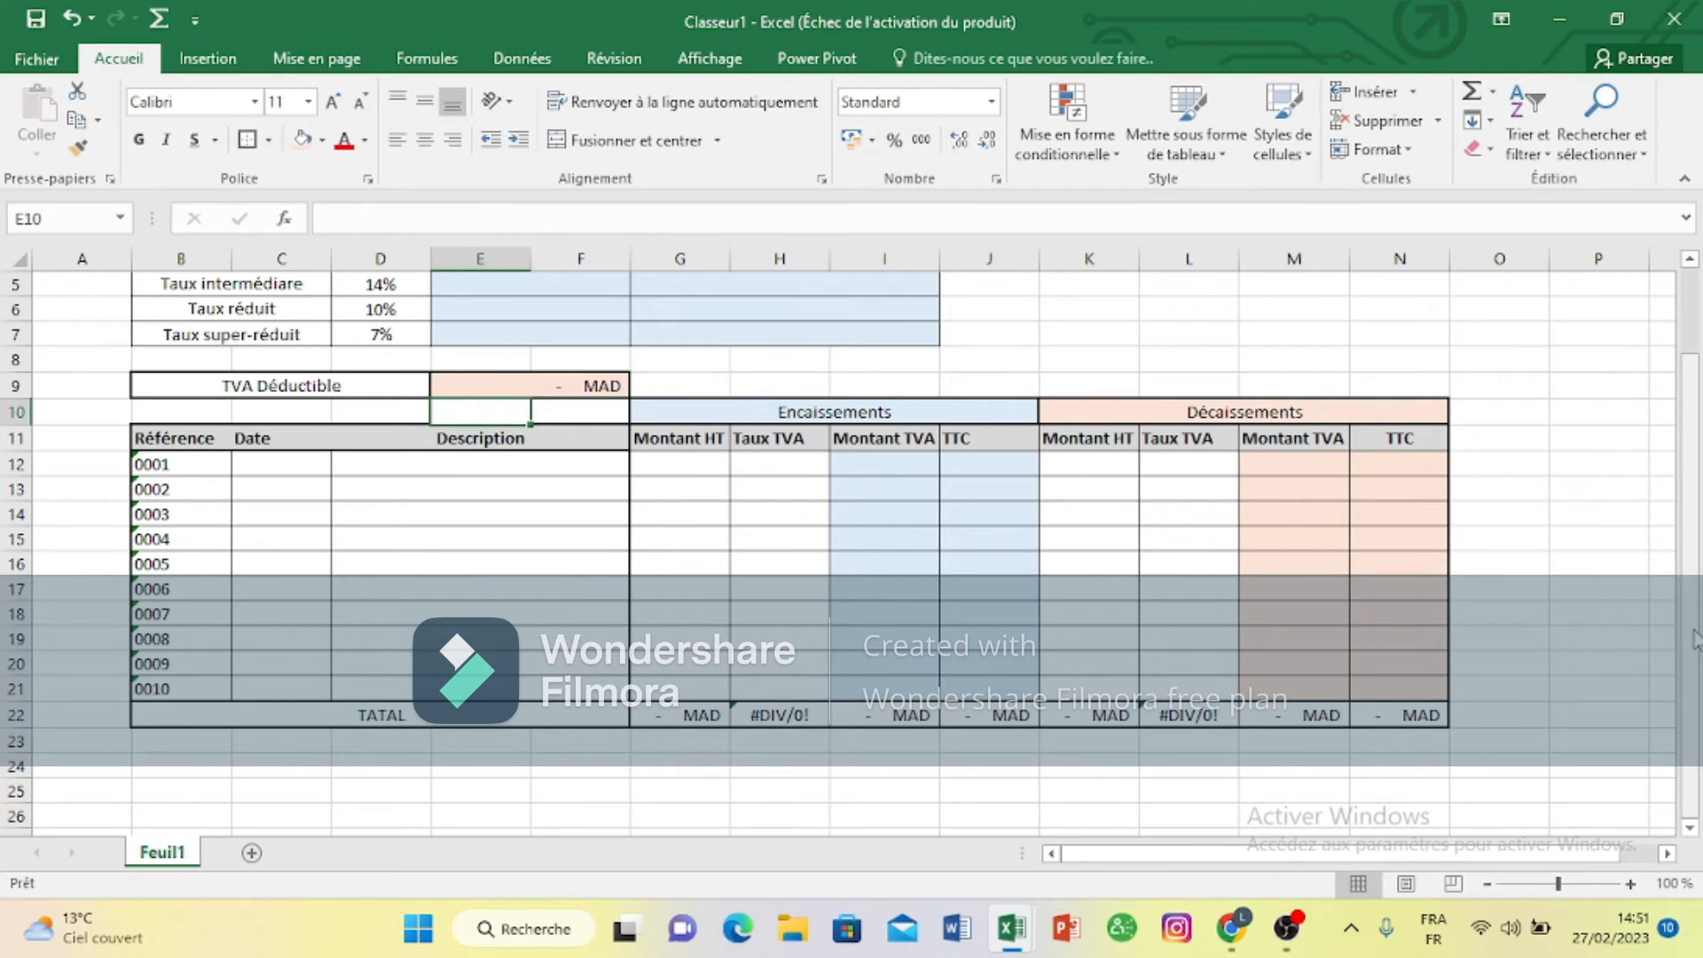
pyautogui.moveTo(1693, 634); pyautogui.dragTo(1692, 439)
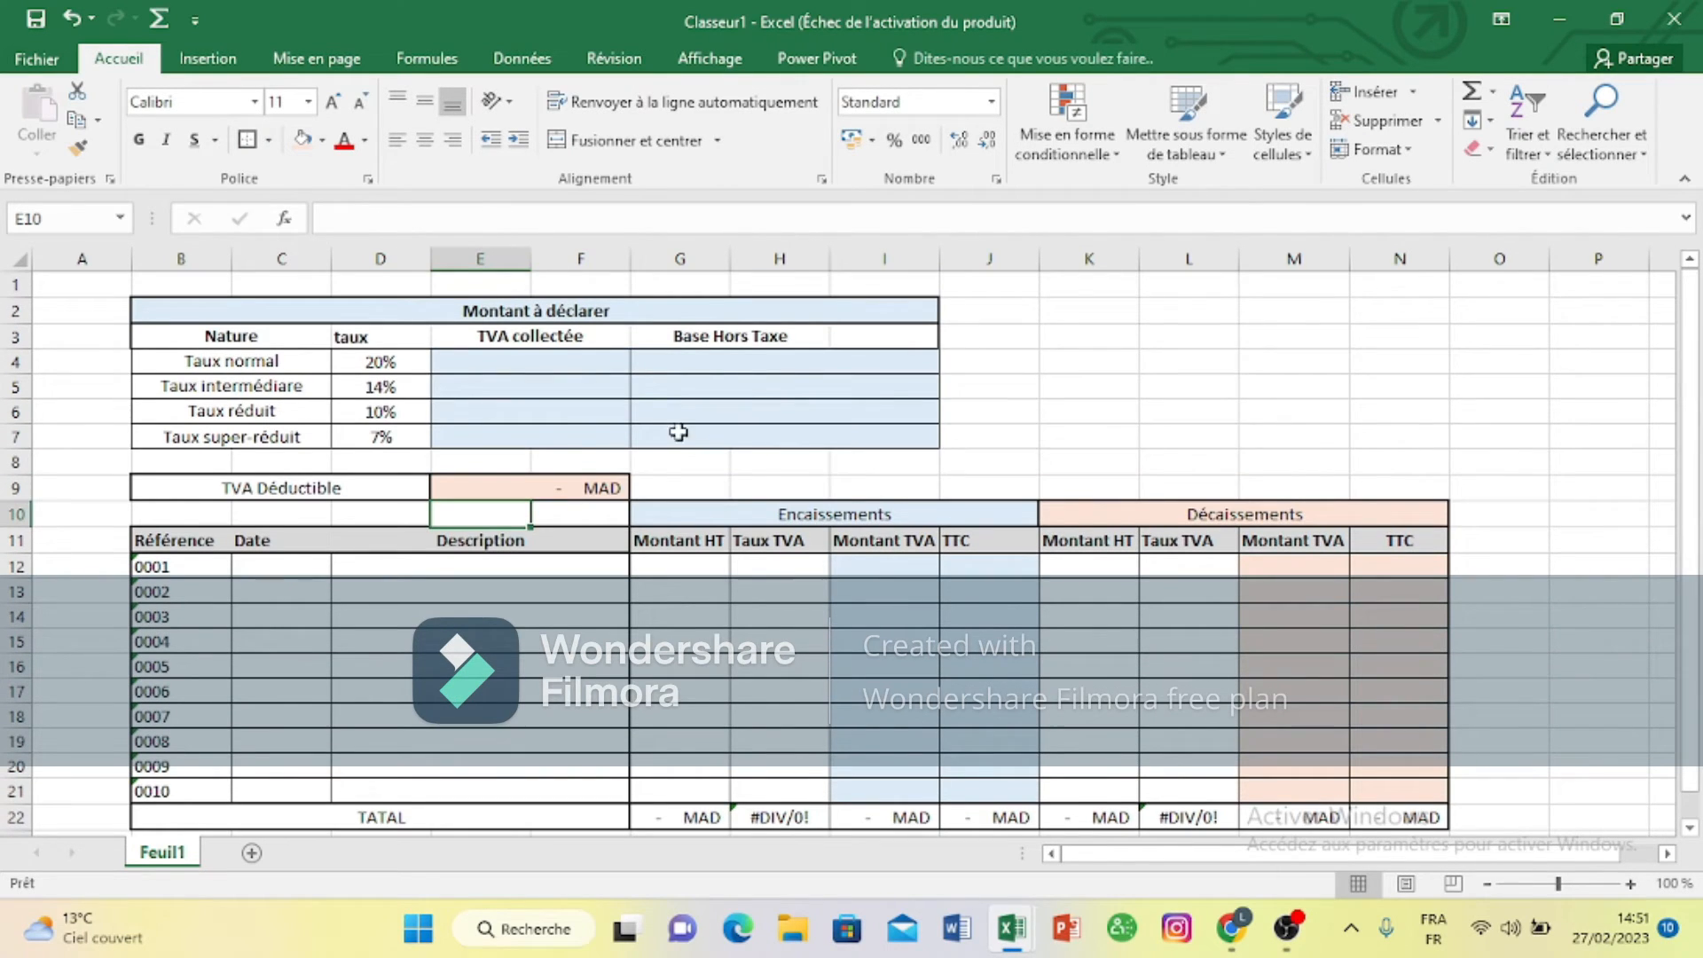
pyautogui.click(640, 396)
pyautogui.click(572, 369)
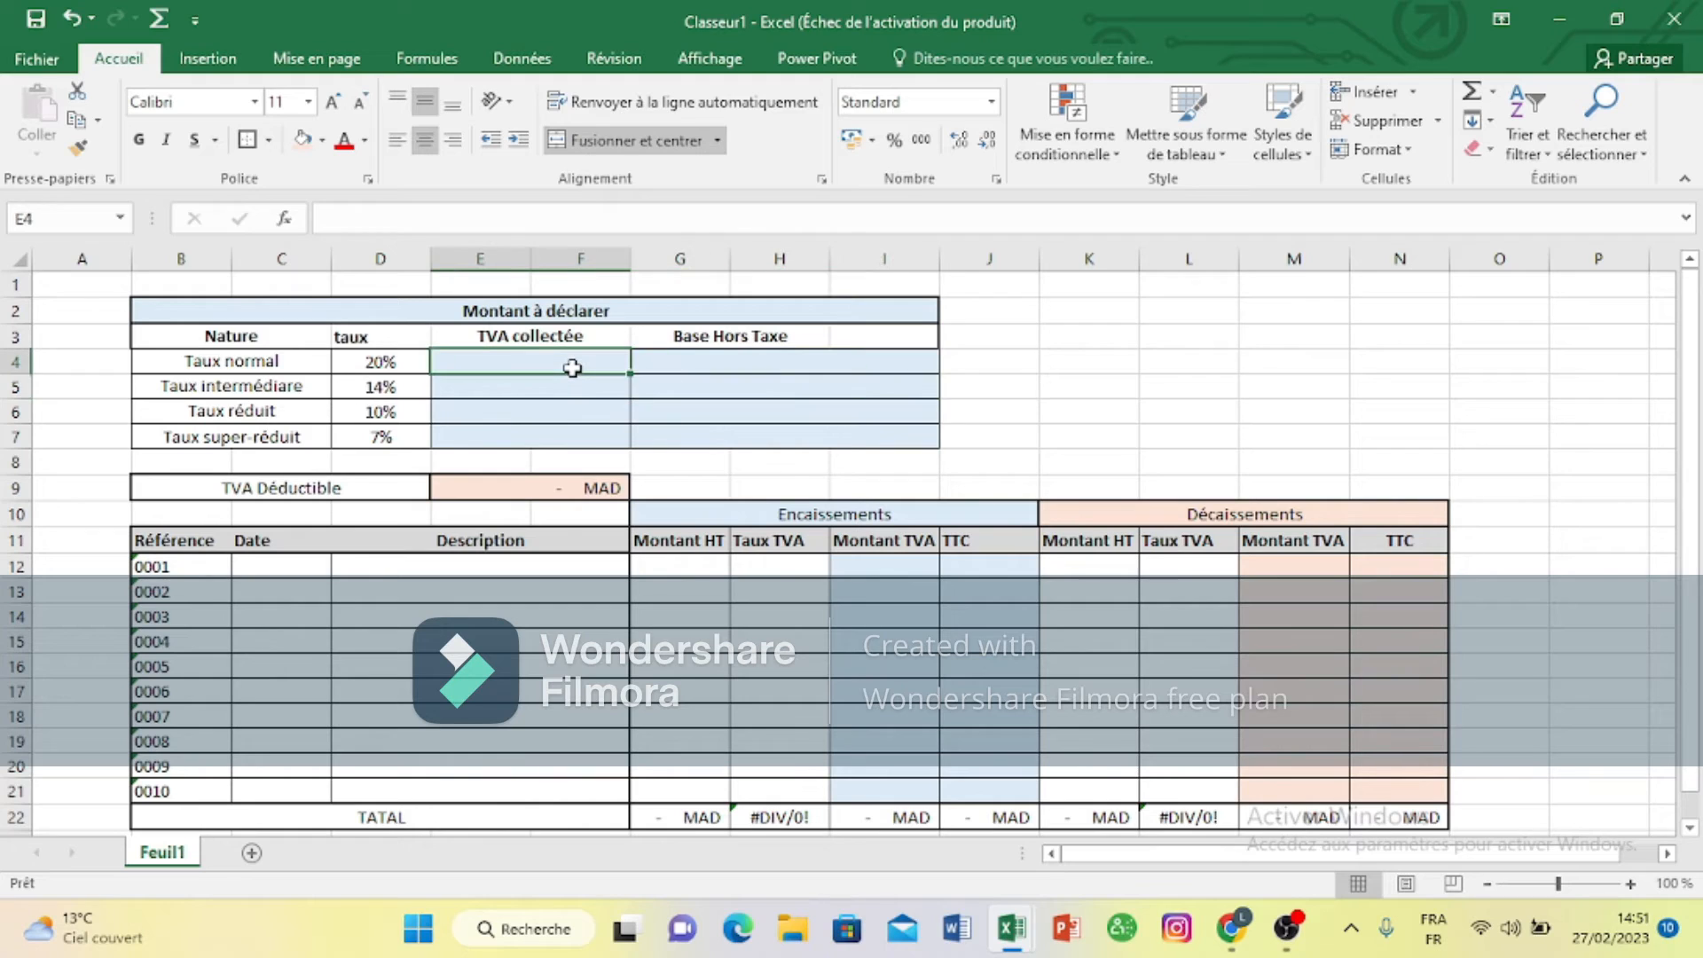
pyautogui.click(716, 462)
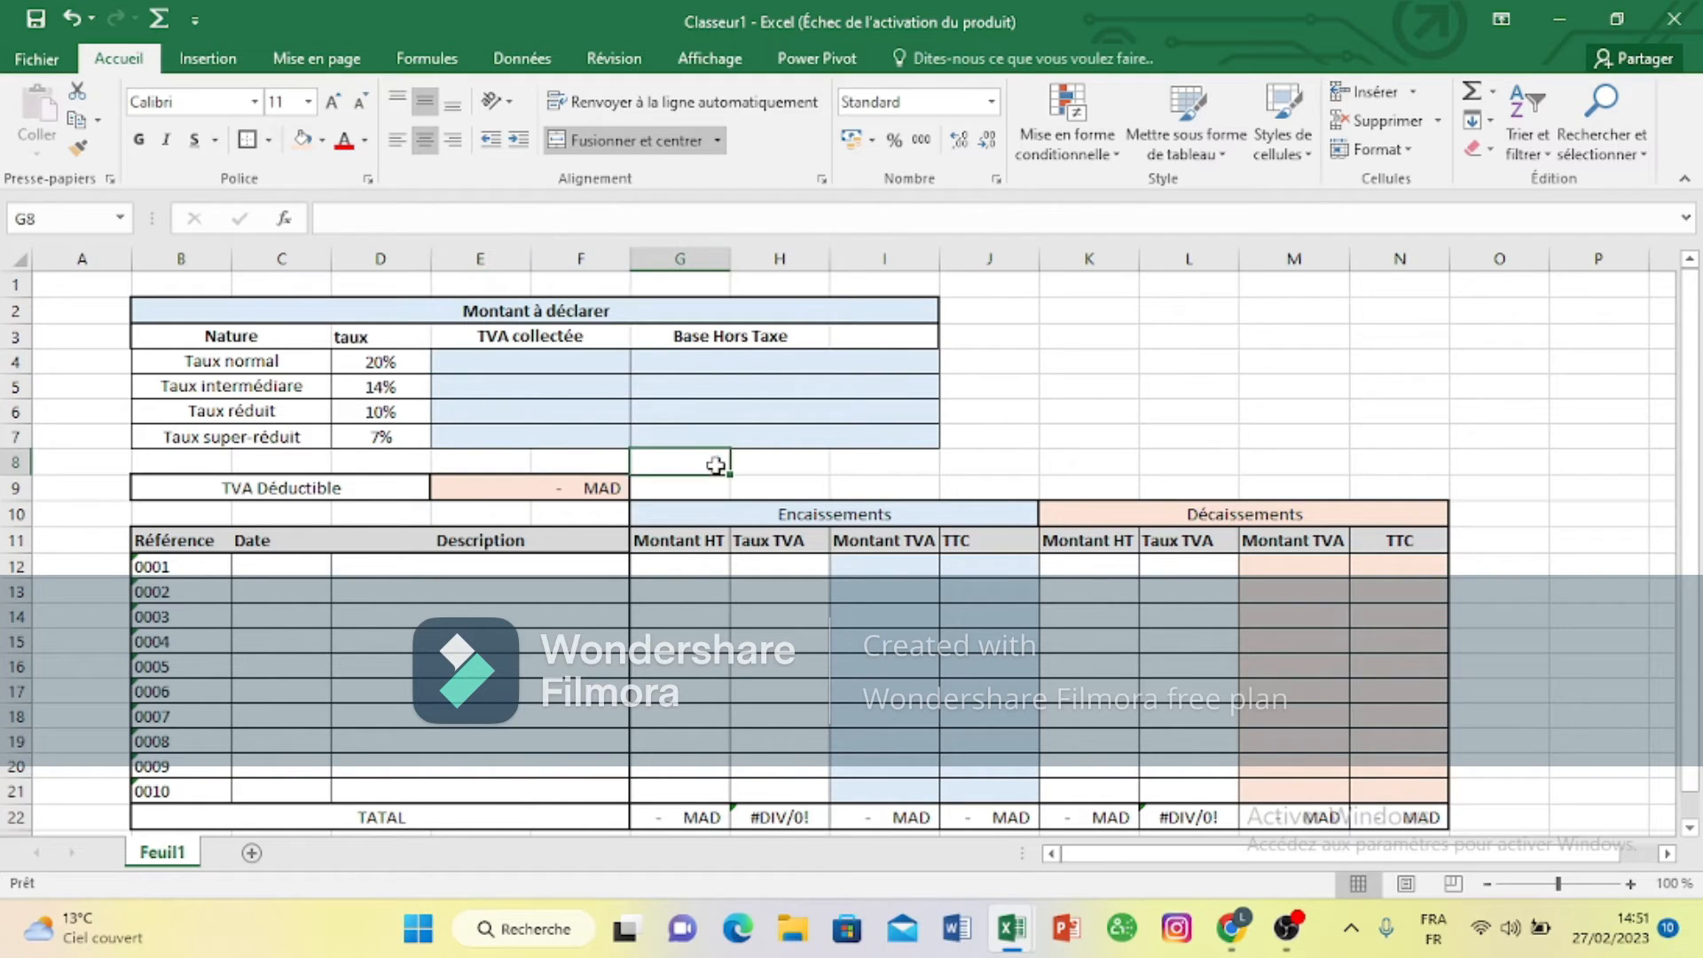
pyautogui.click(562, 366)
pyautogui.moveTo(562, 365); pyautogui.dragTo(566, 428)
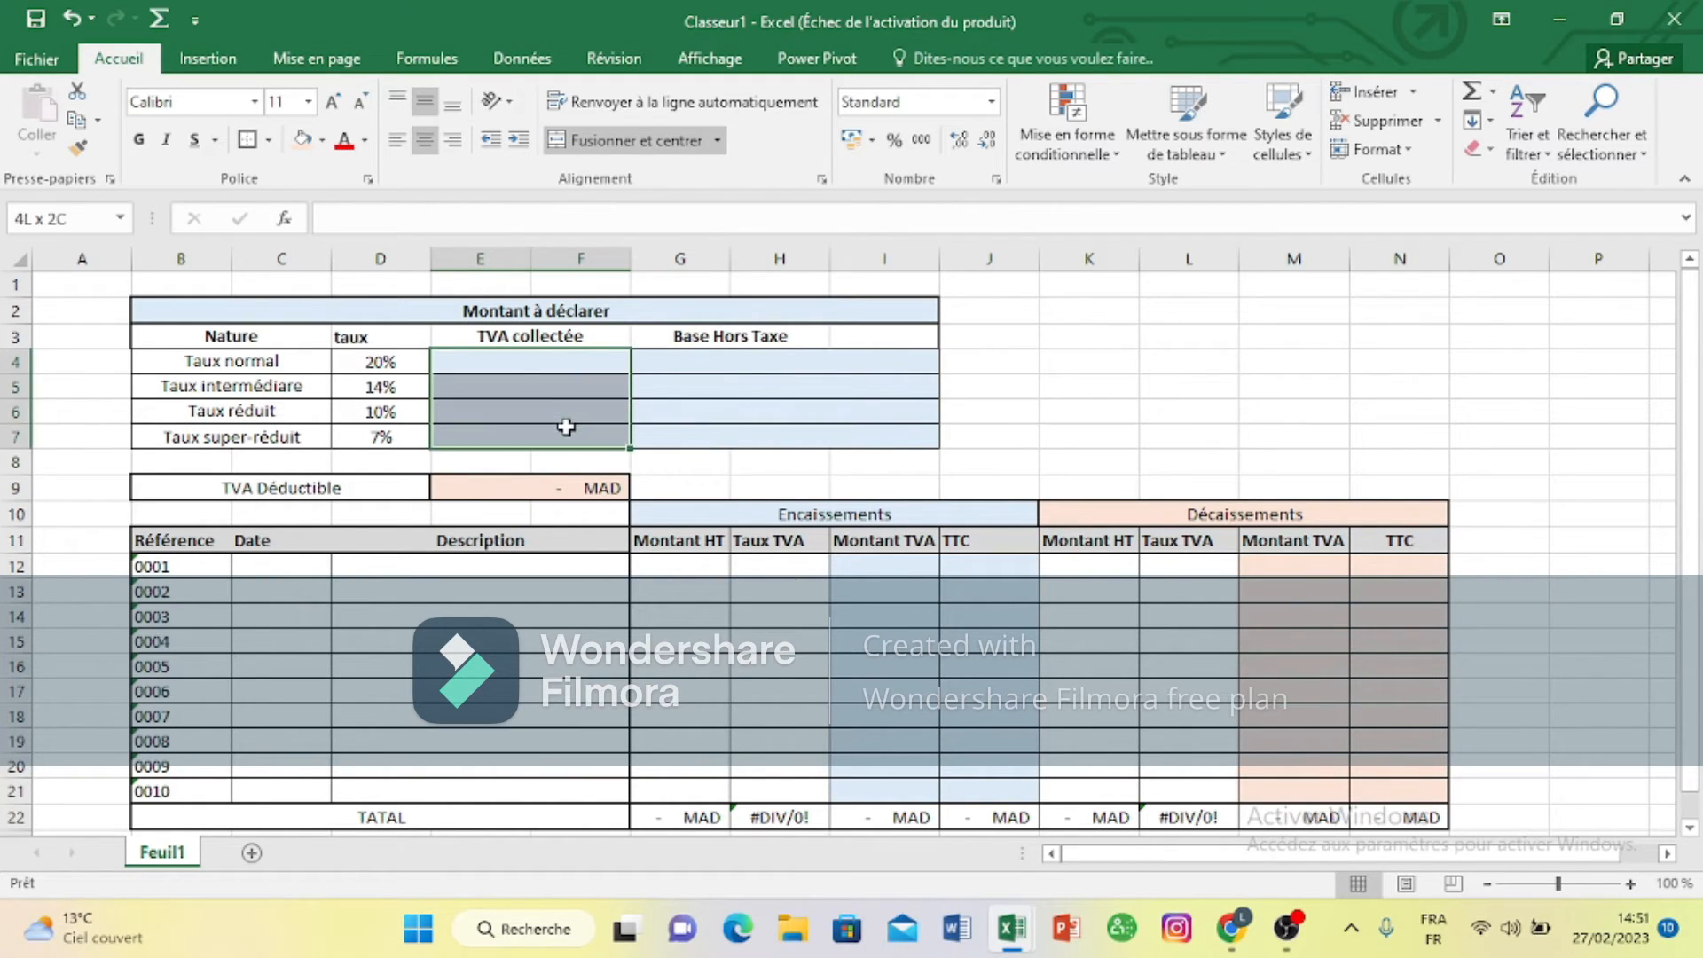
pyautogui.click(566, 428)
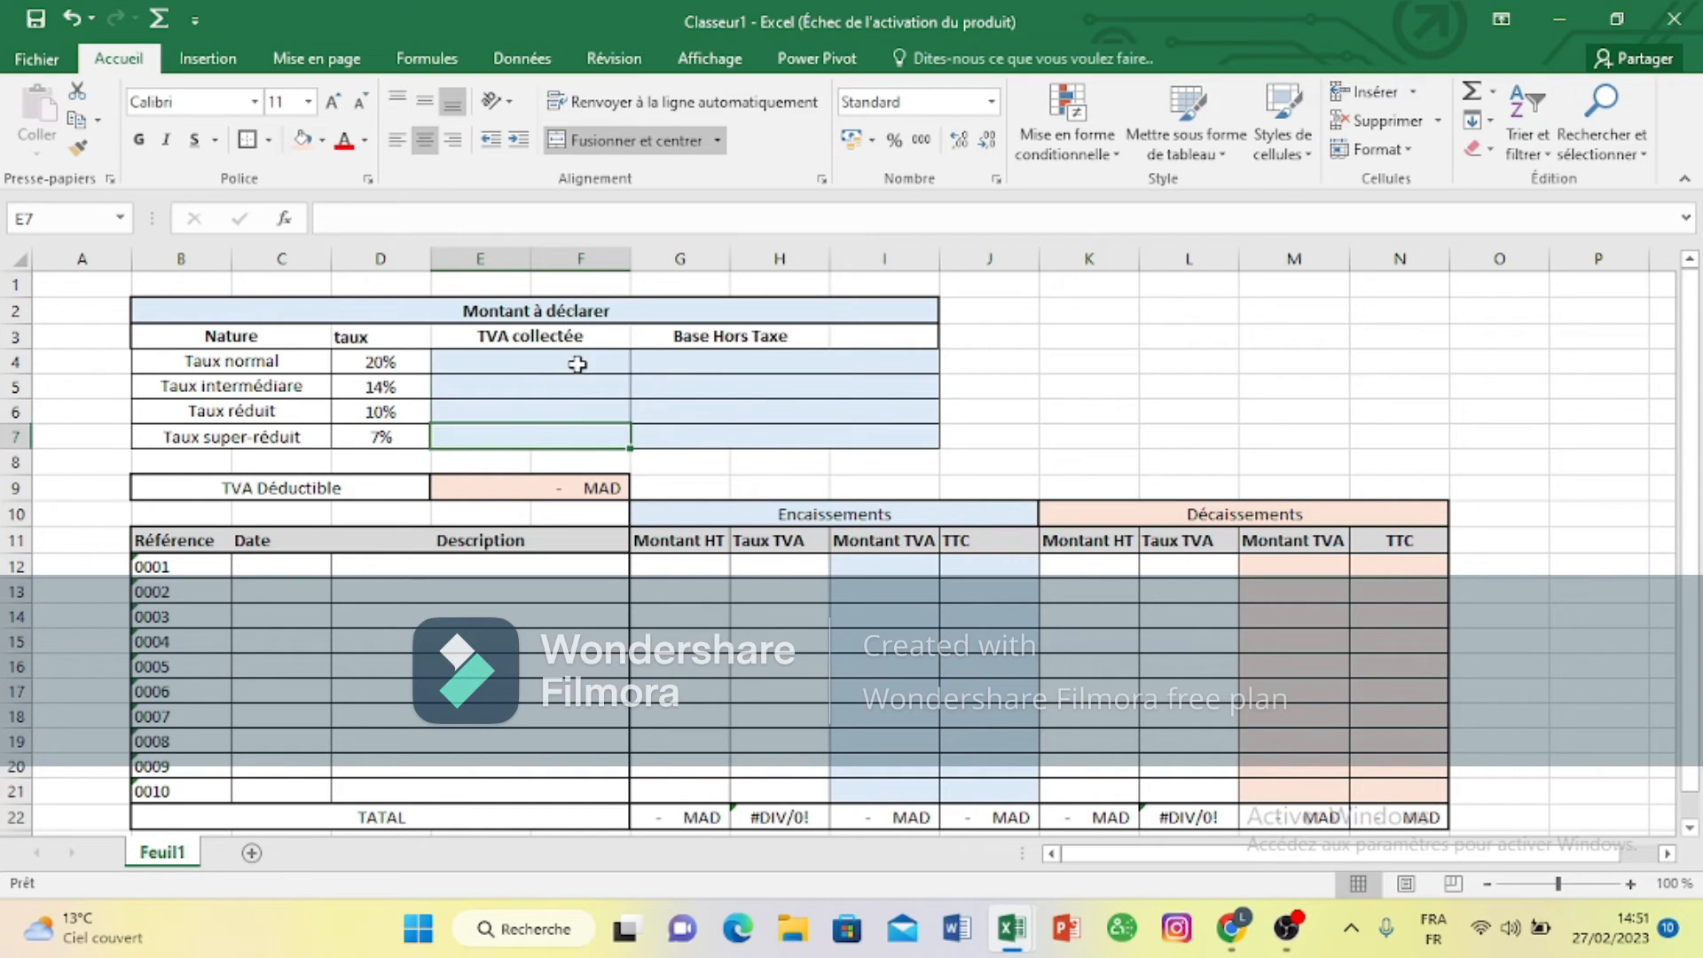
# Step: Format the TVA collectée cells E4:F7 as Comptabilité with the MAD currency symbol
pyautogui.moveTo(578, 364); pyautogui.dragTo(583, 437)
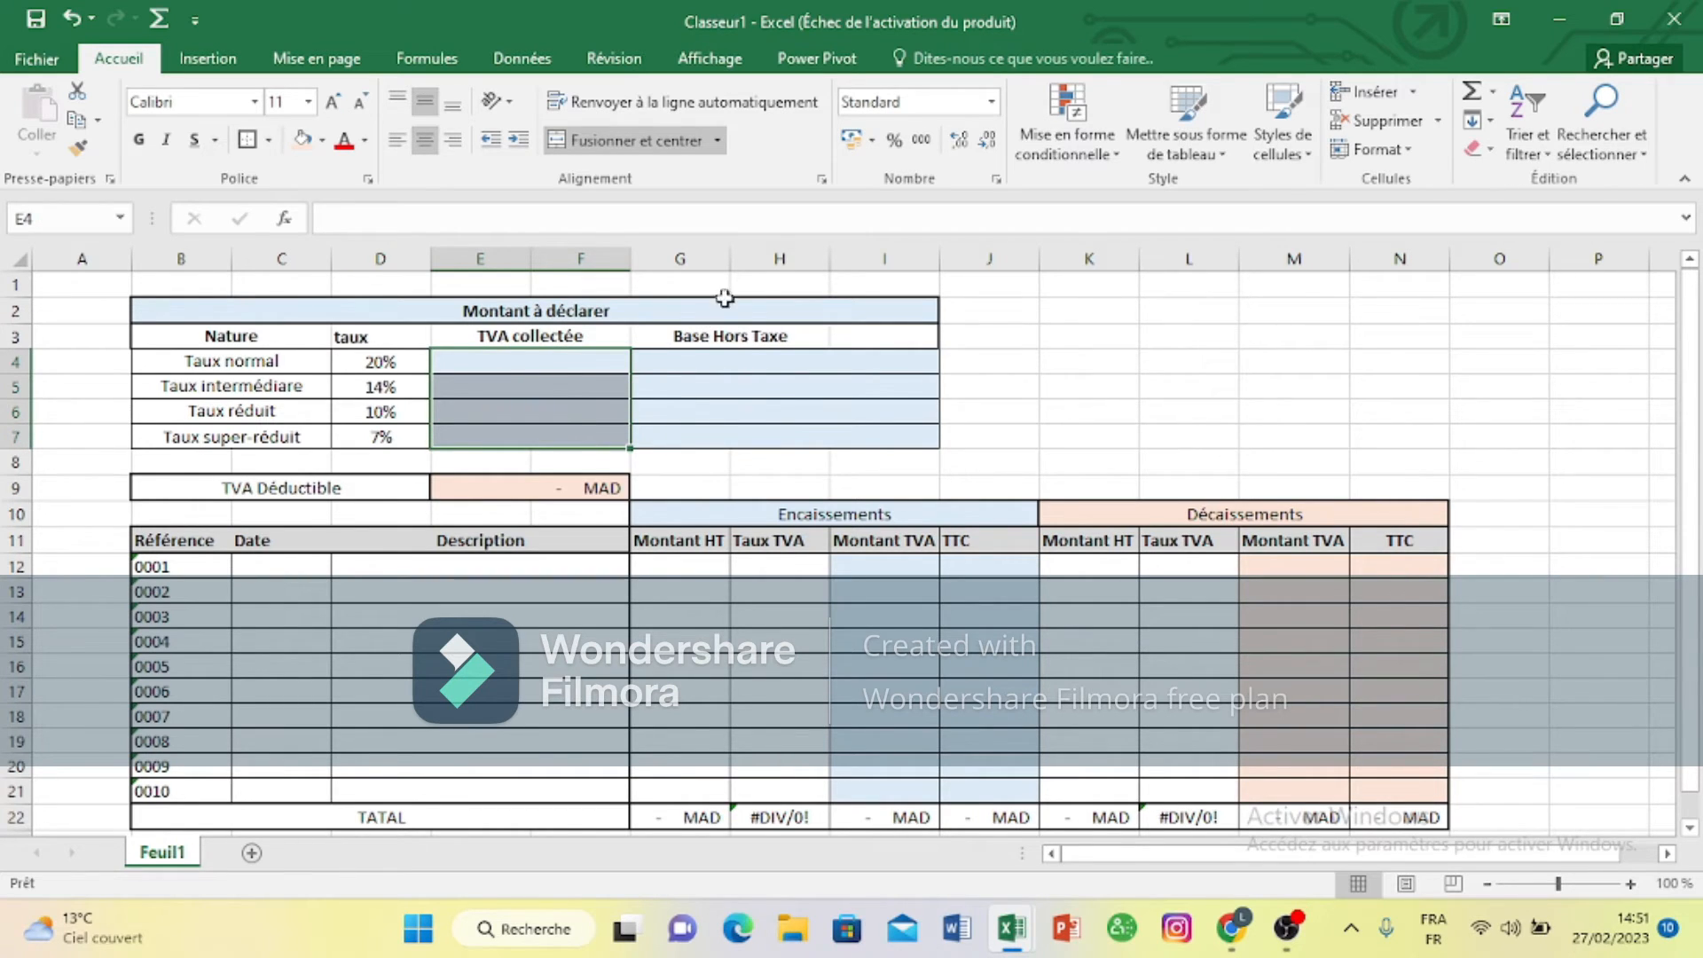
pyautogui.click(873, 141)
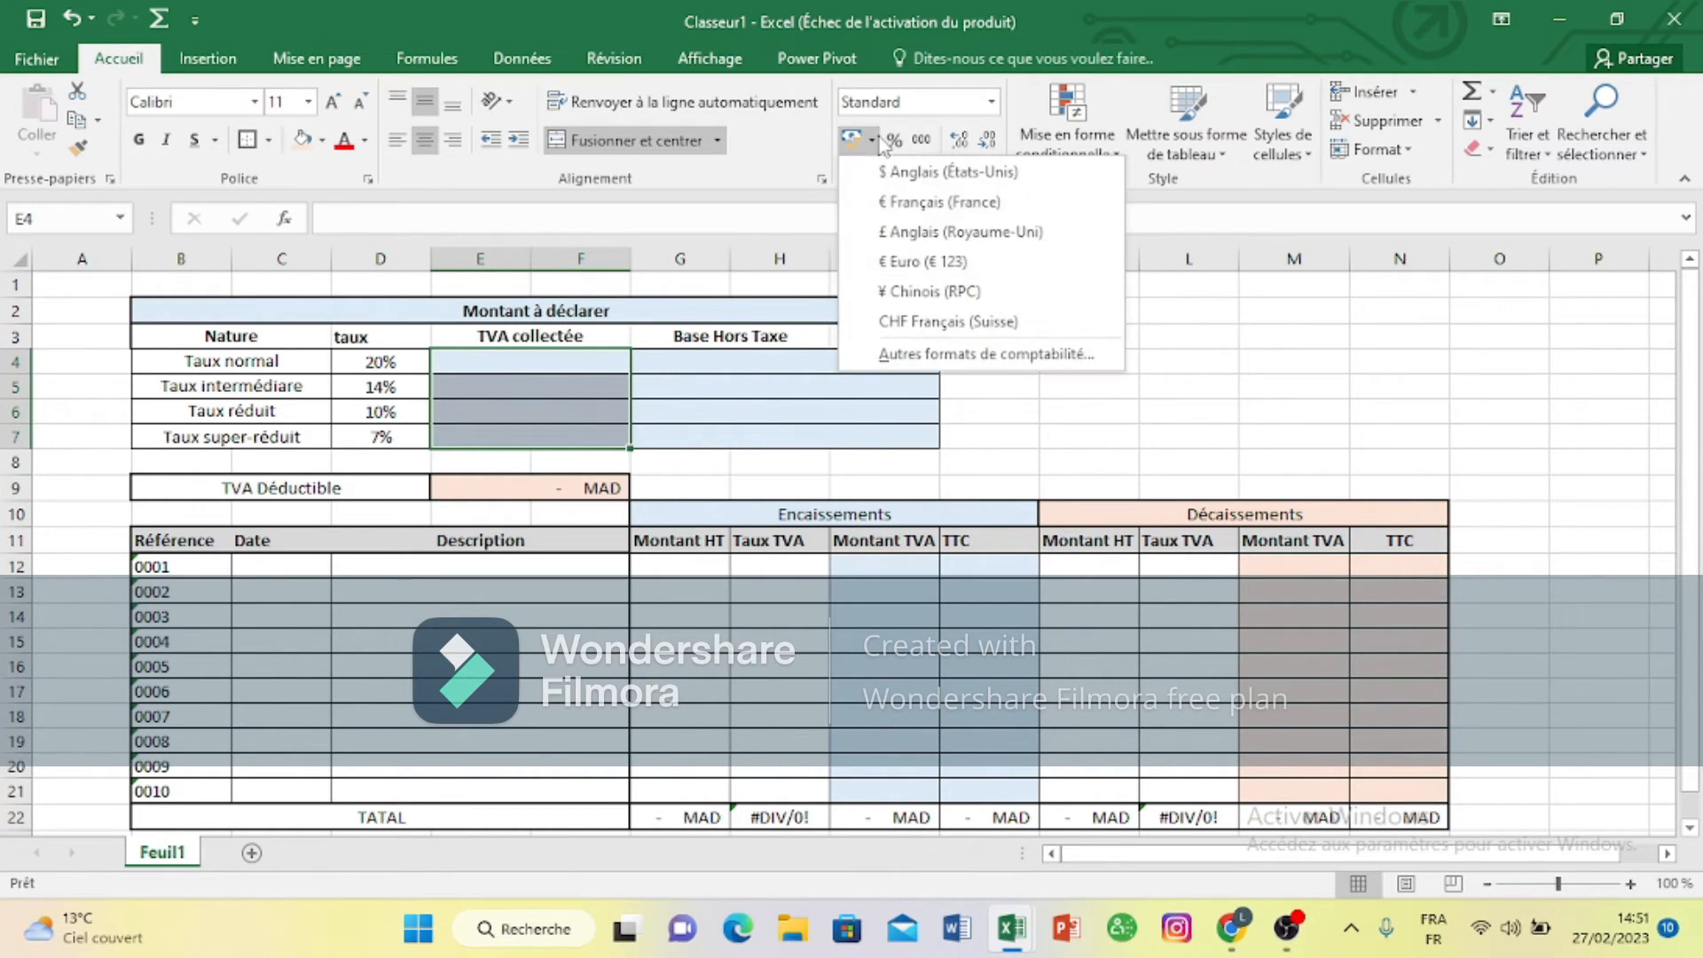
pyautogui.click(957, 353)
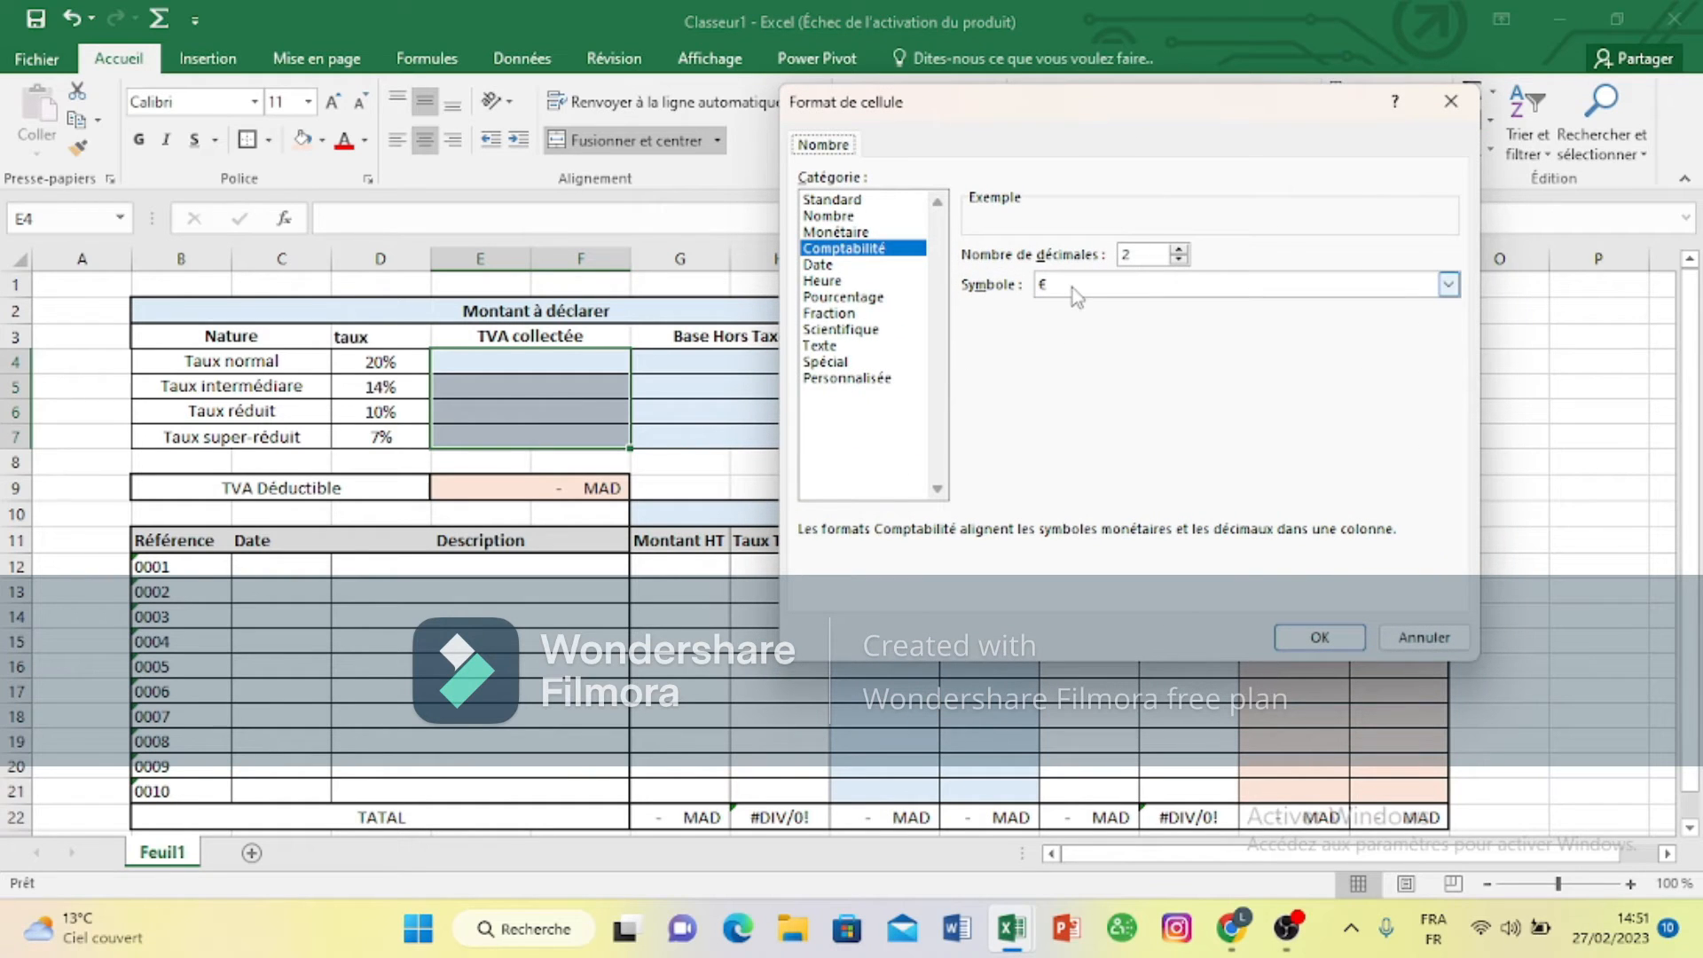
pyautogui.click(1073, 288)
pyautogui.press('m')
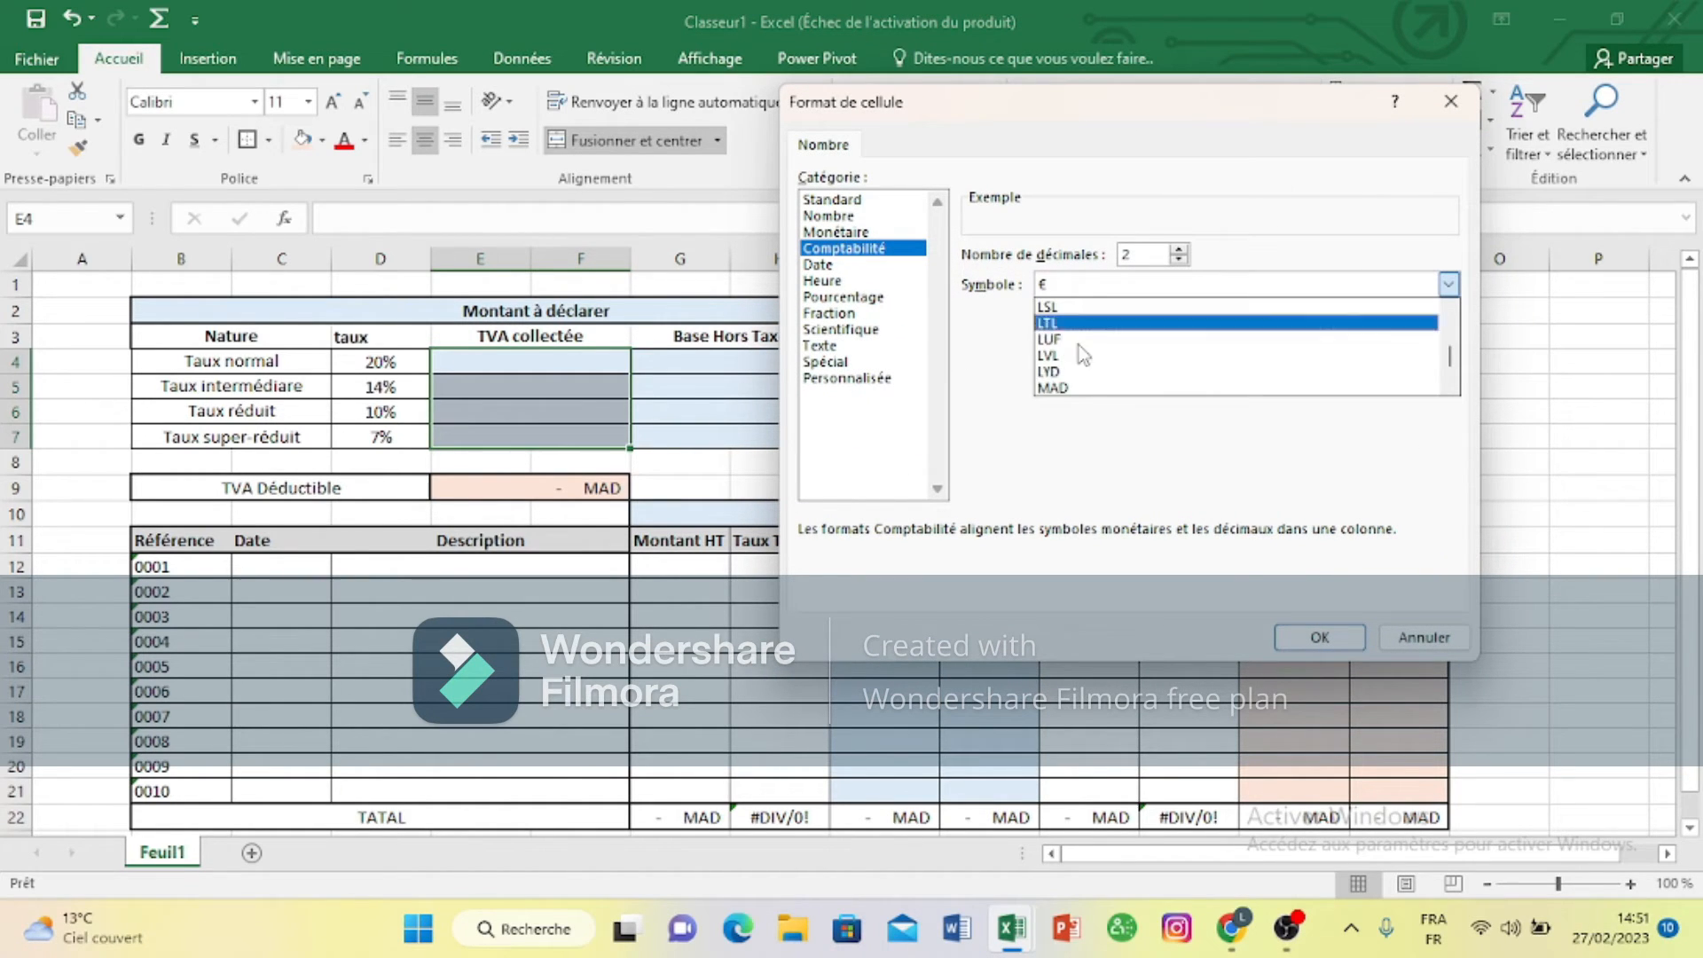
pyautogui.click(1081, 388)
pyautogui.click(1319, 636)
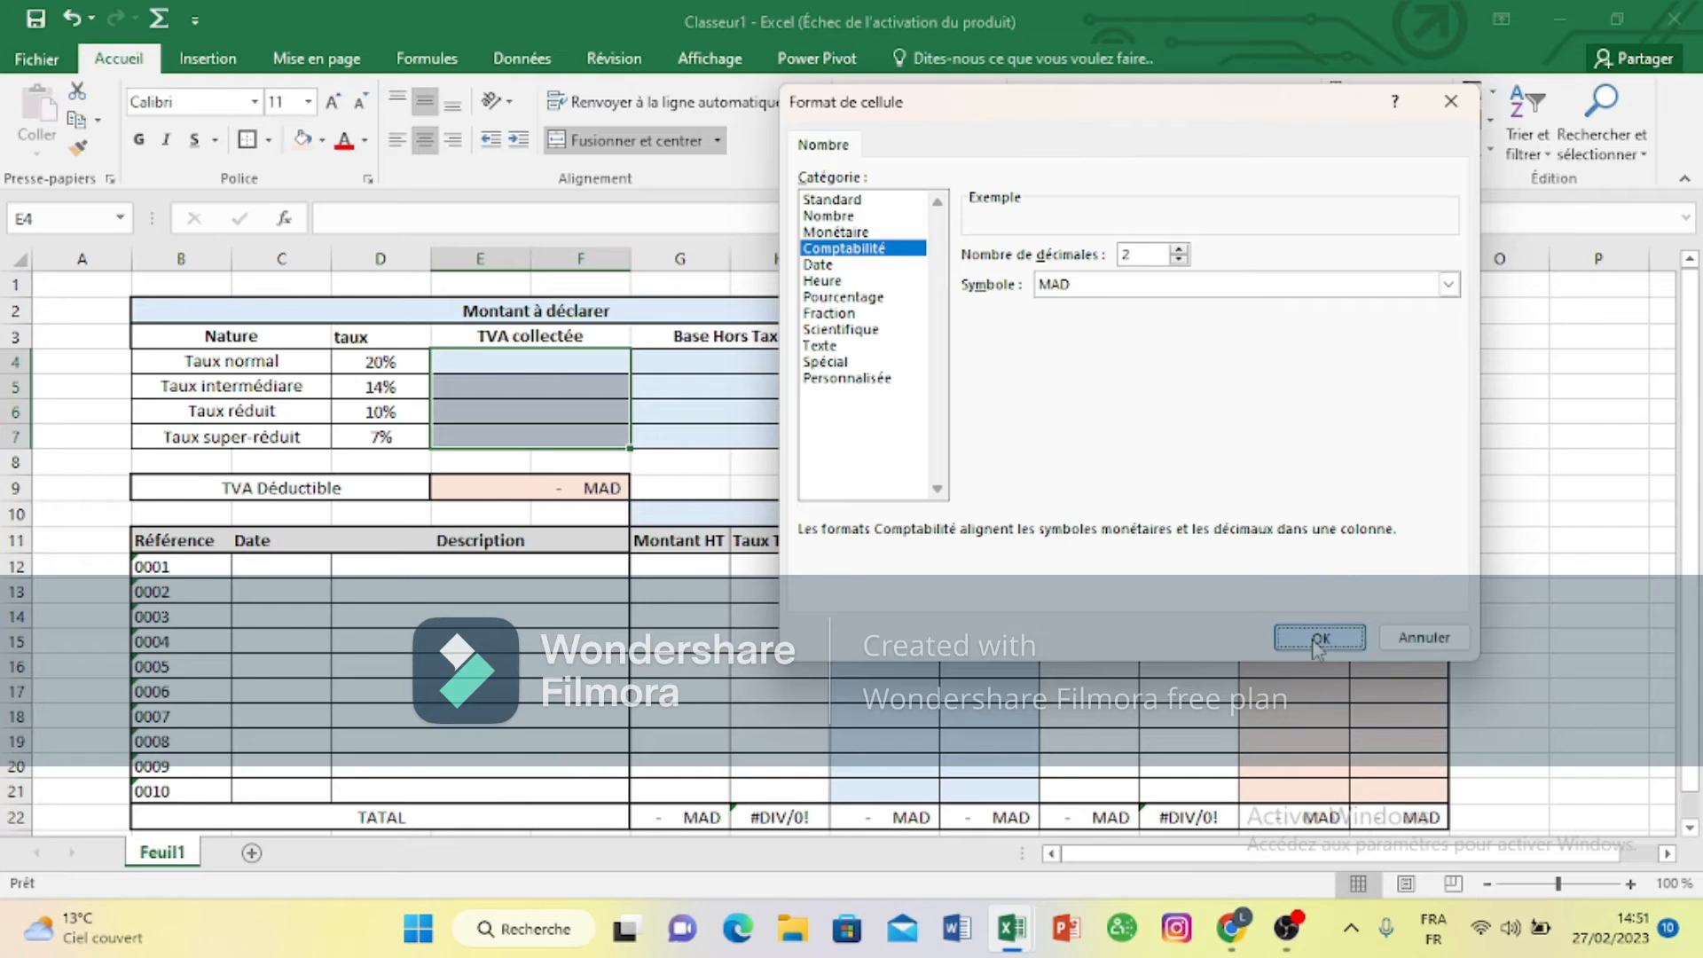
# Step: Format the Base Hors Taxe cells G4:I7 as Comptabilité with the MAD currency symbol
pyautogui.moveTo(842, 366); pyautogui.dragTo(859, 440)
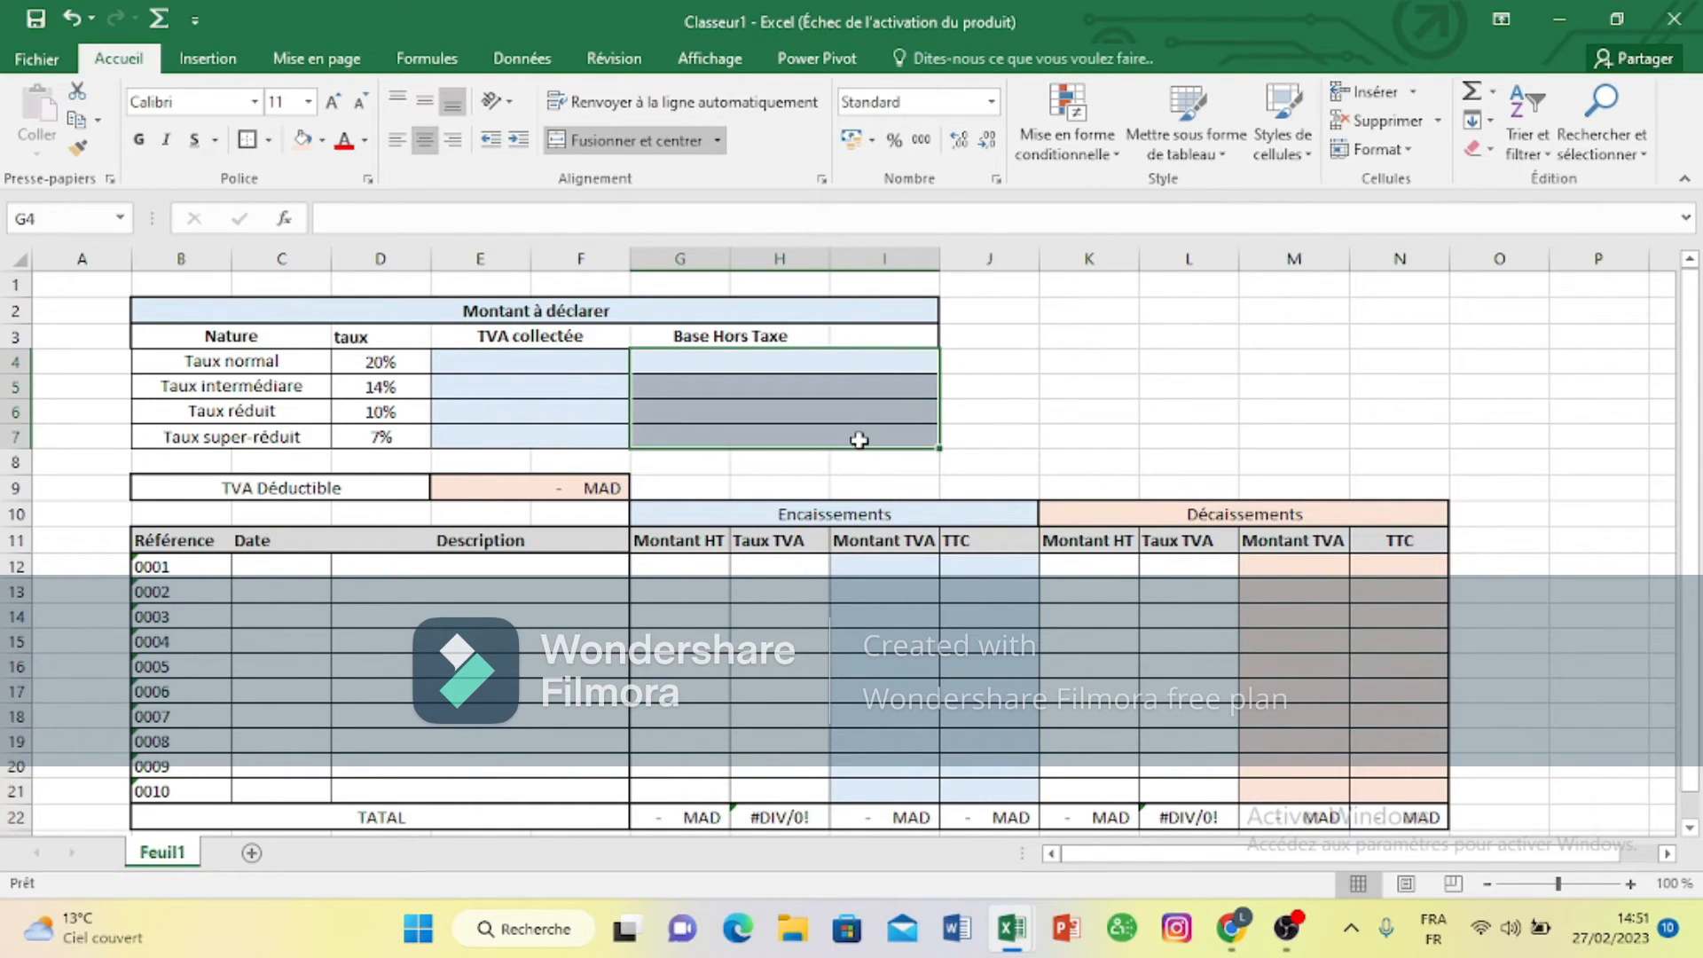
pyautogui.click(874, 145)
pyautogui.click(990, 349)
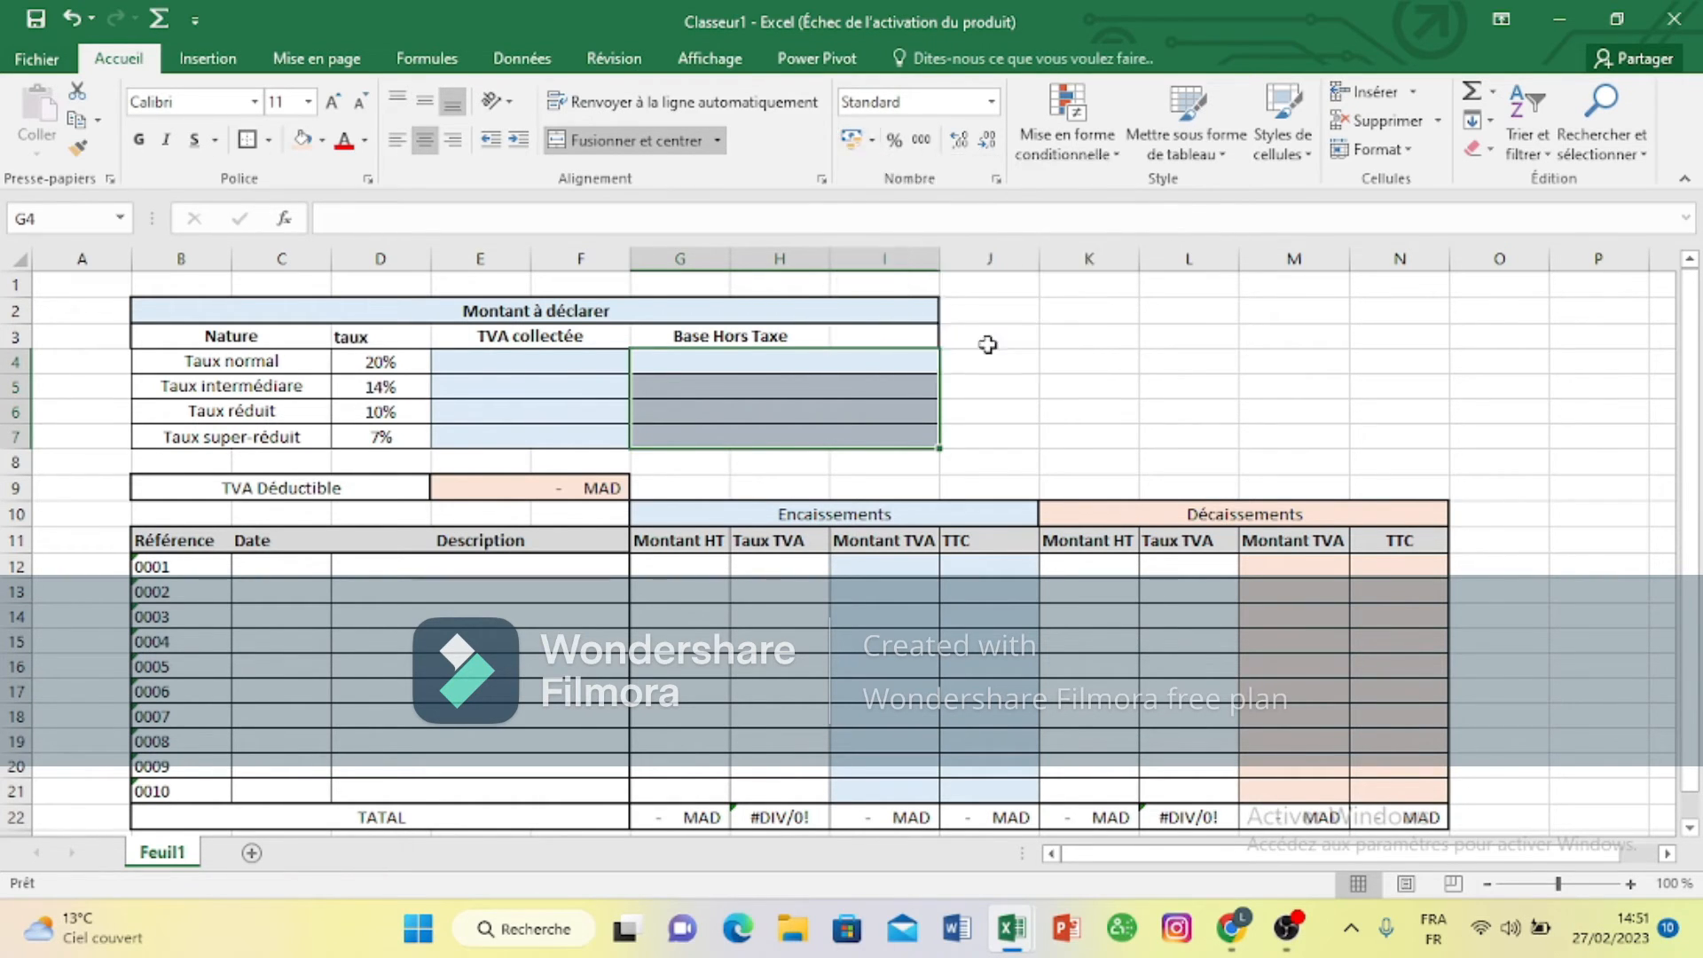
pyautogui.click(1149, 289)
pyautogui.press('m')
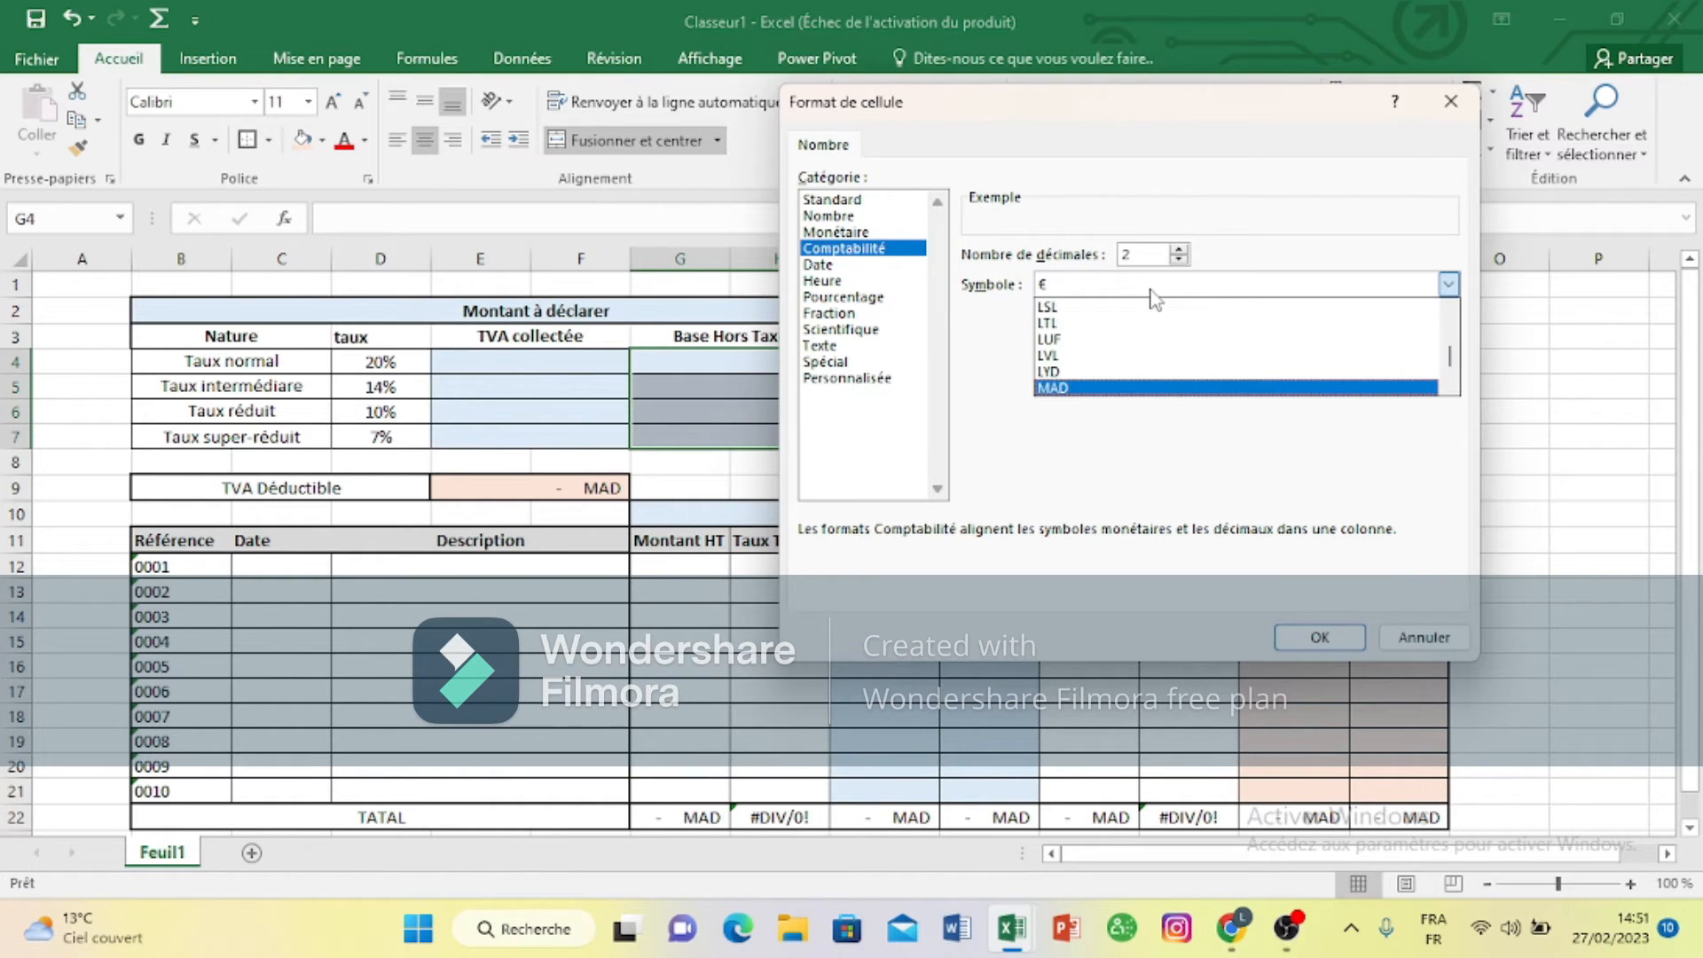
pyautogui.click(1178, 394)
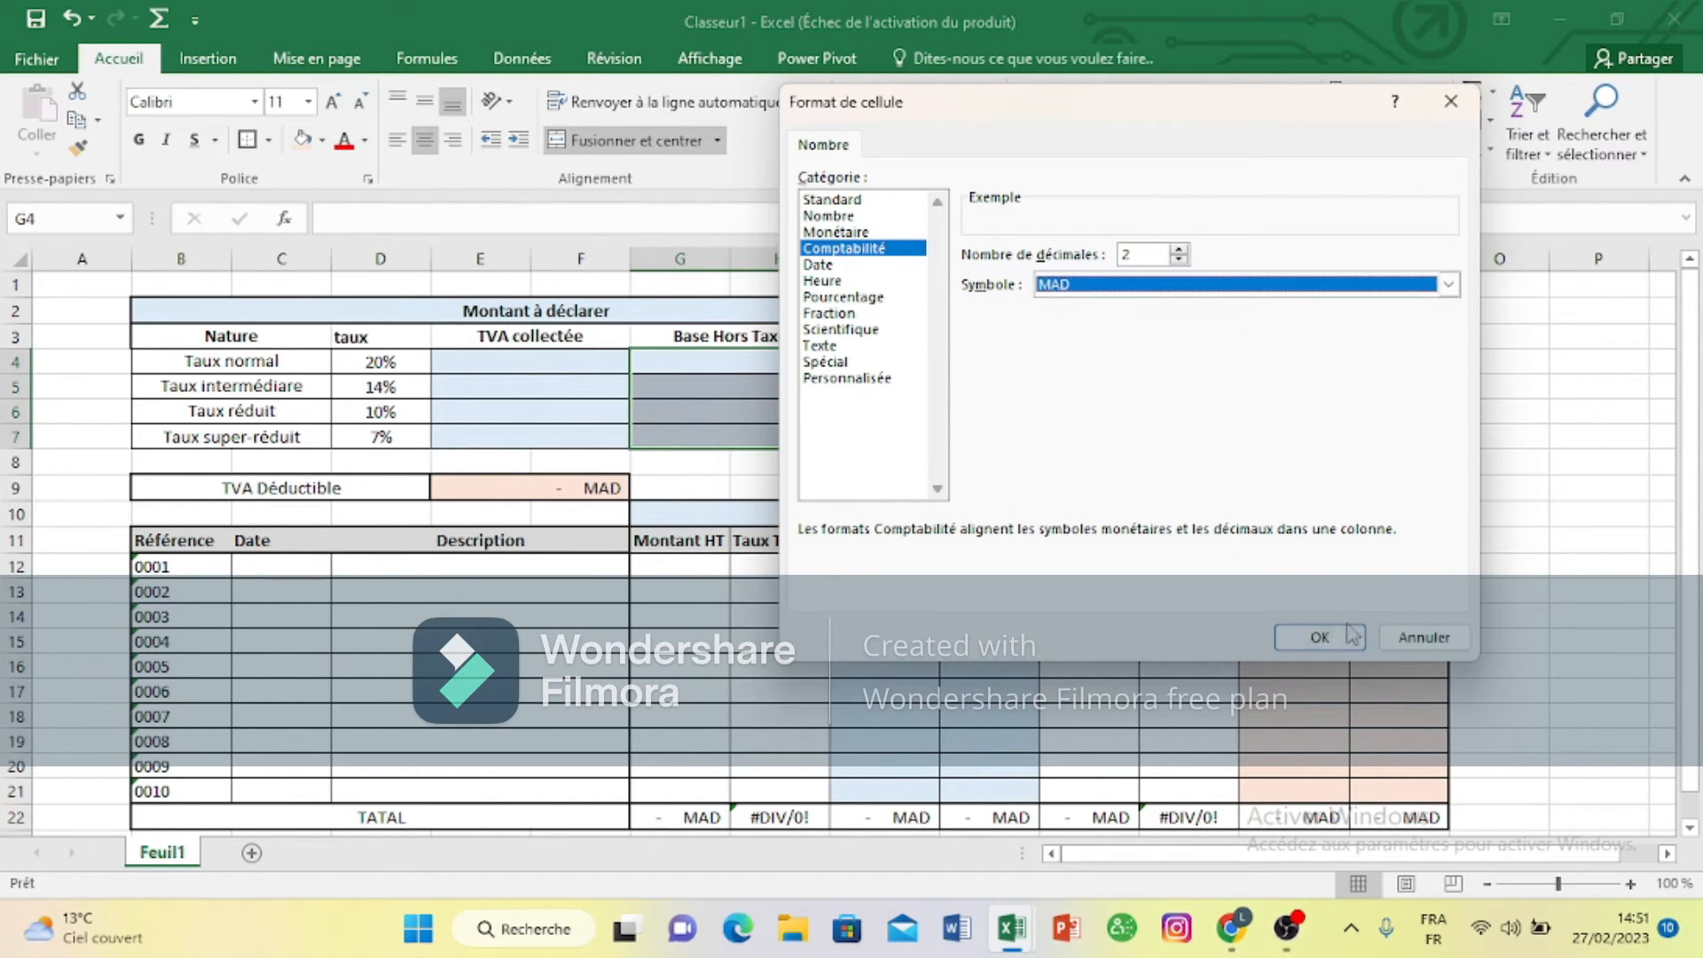
pyautogui.click(1328, 644)
pyautogui.click(1338, 436)
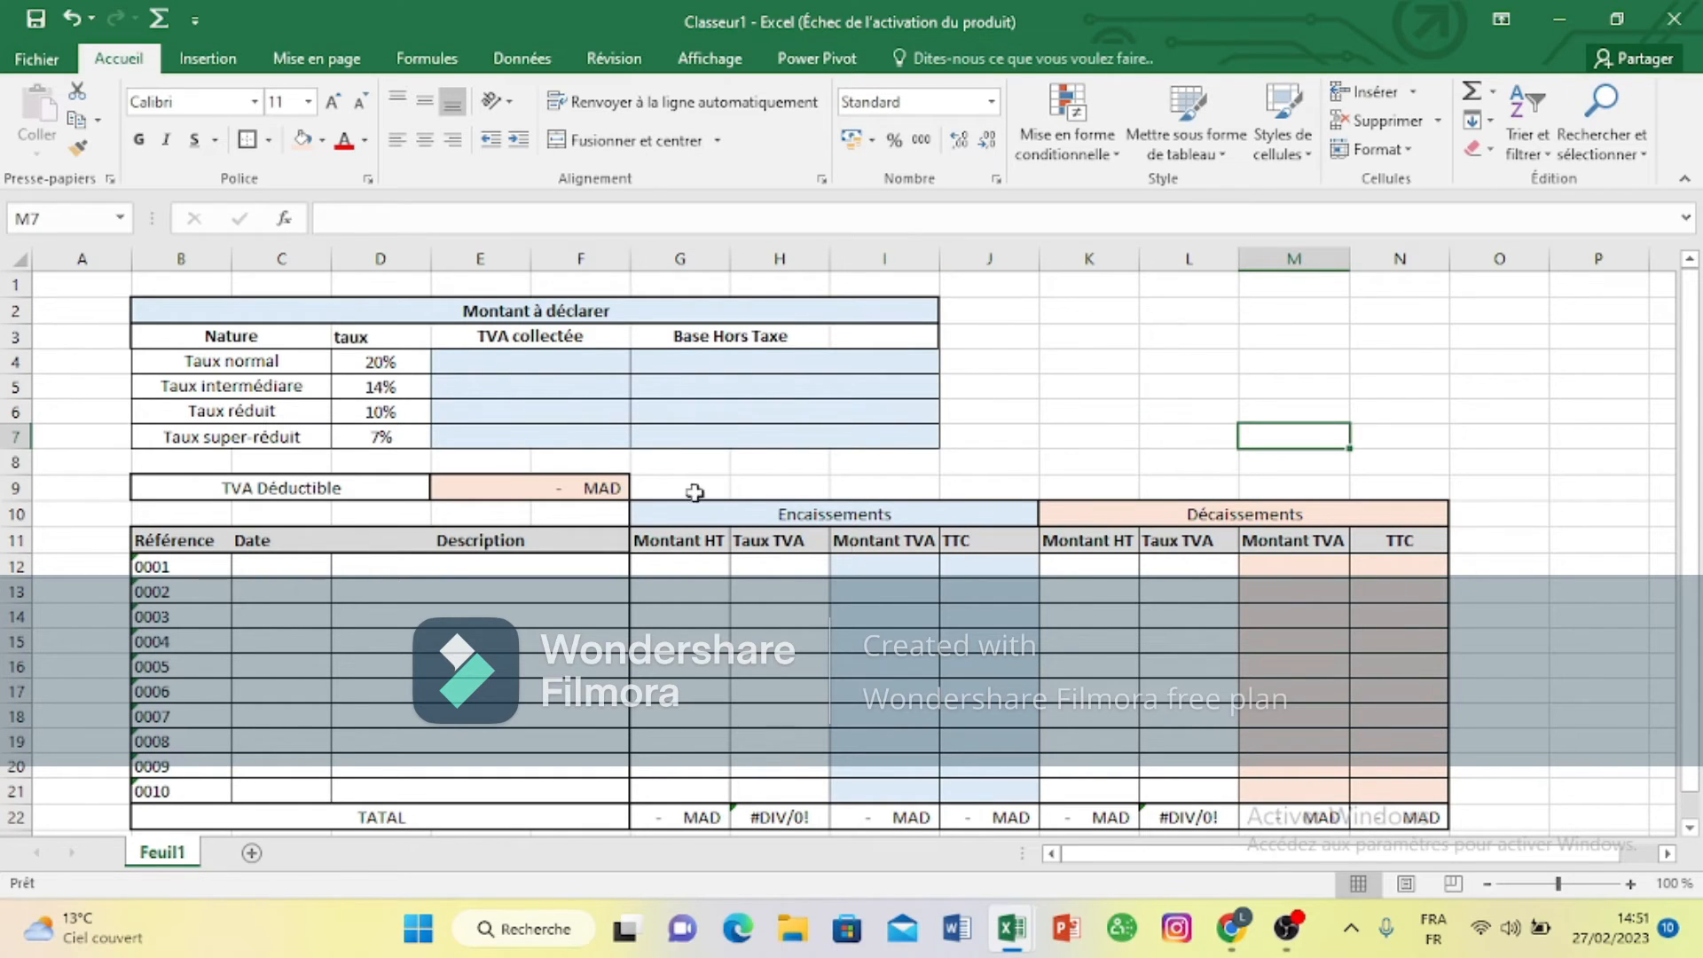
# Step: Begin a SOMME.SI.ENS formula in the Taux normal TVA collectée cell E4
pyautogui.click(576, 372)
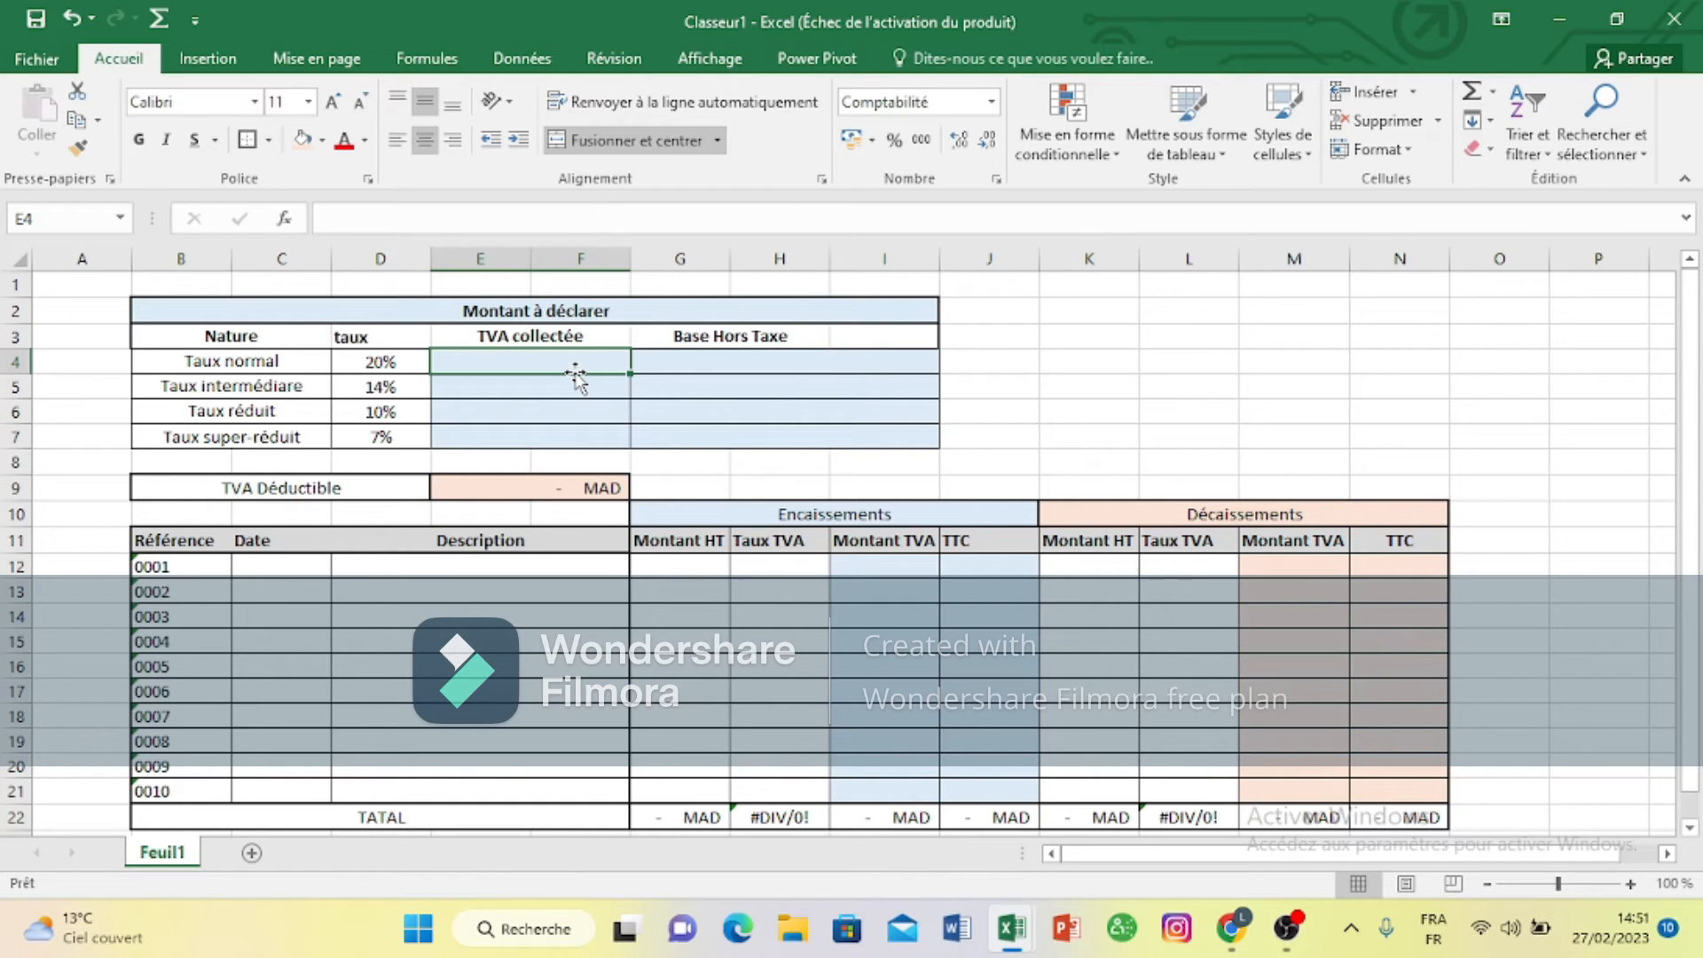
pyautogui.write('=')
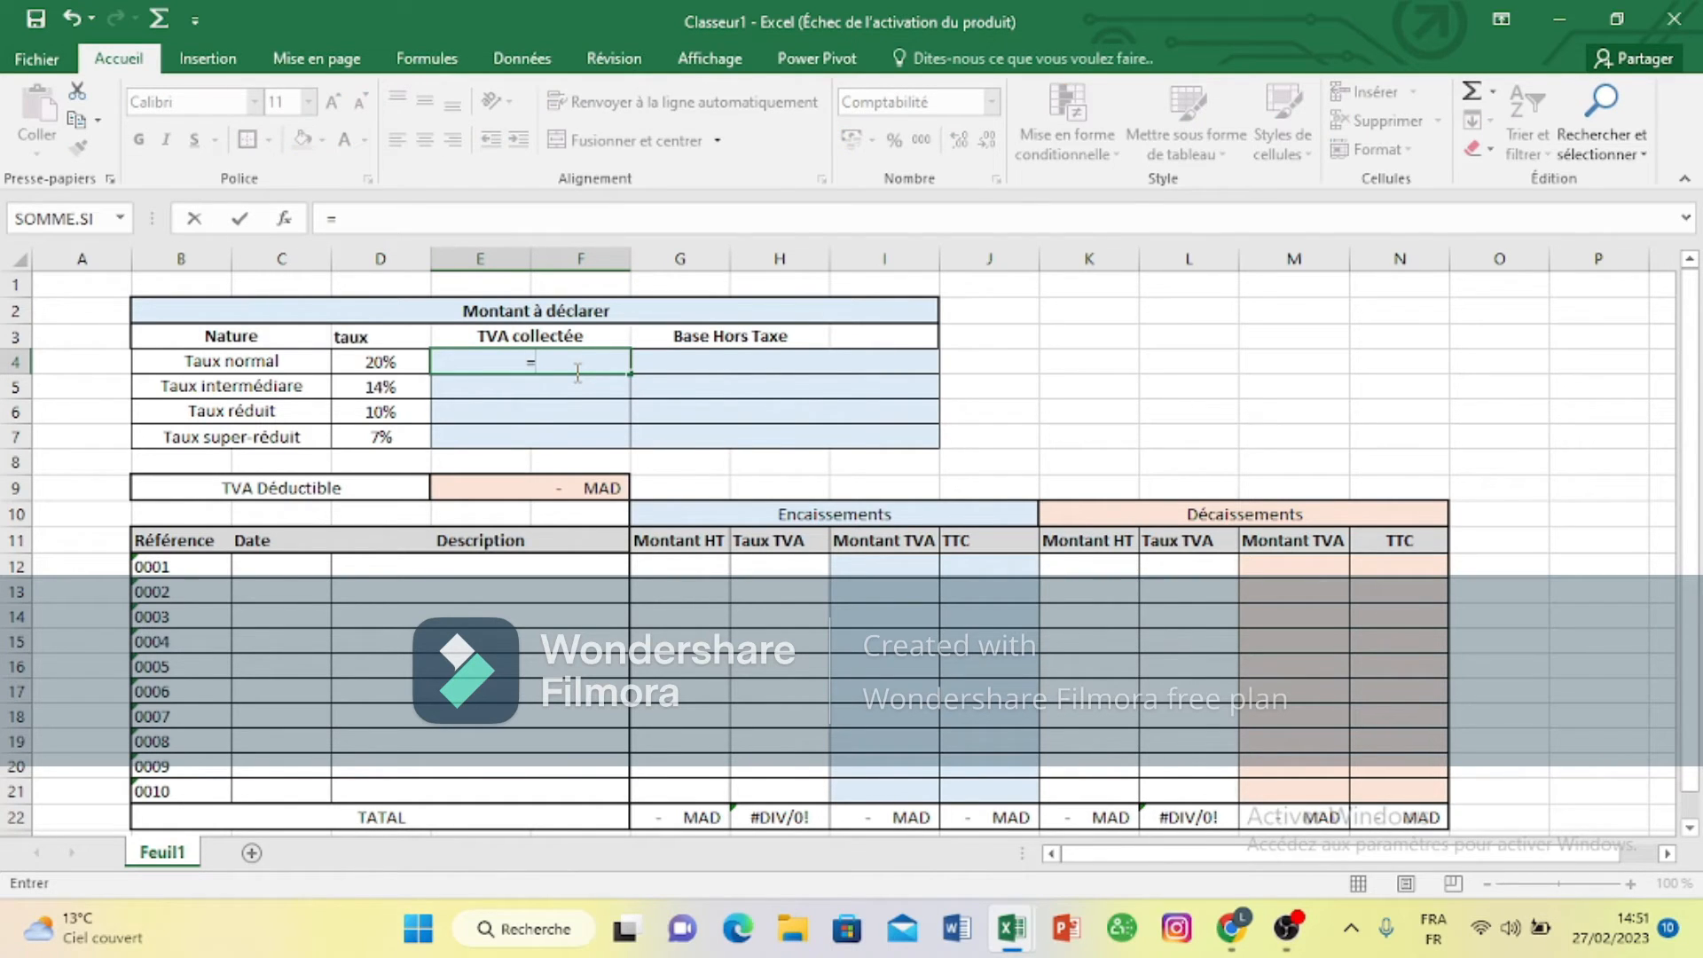
pyautogui.write('somme')
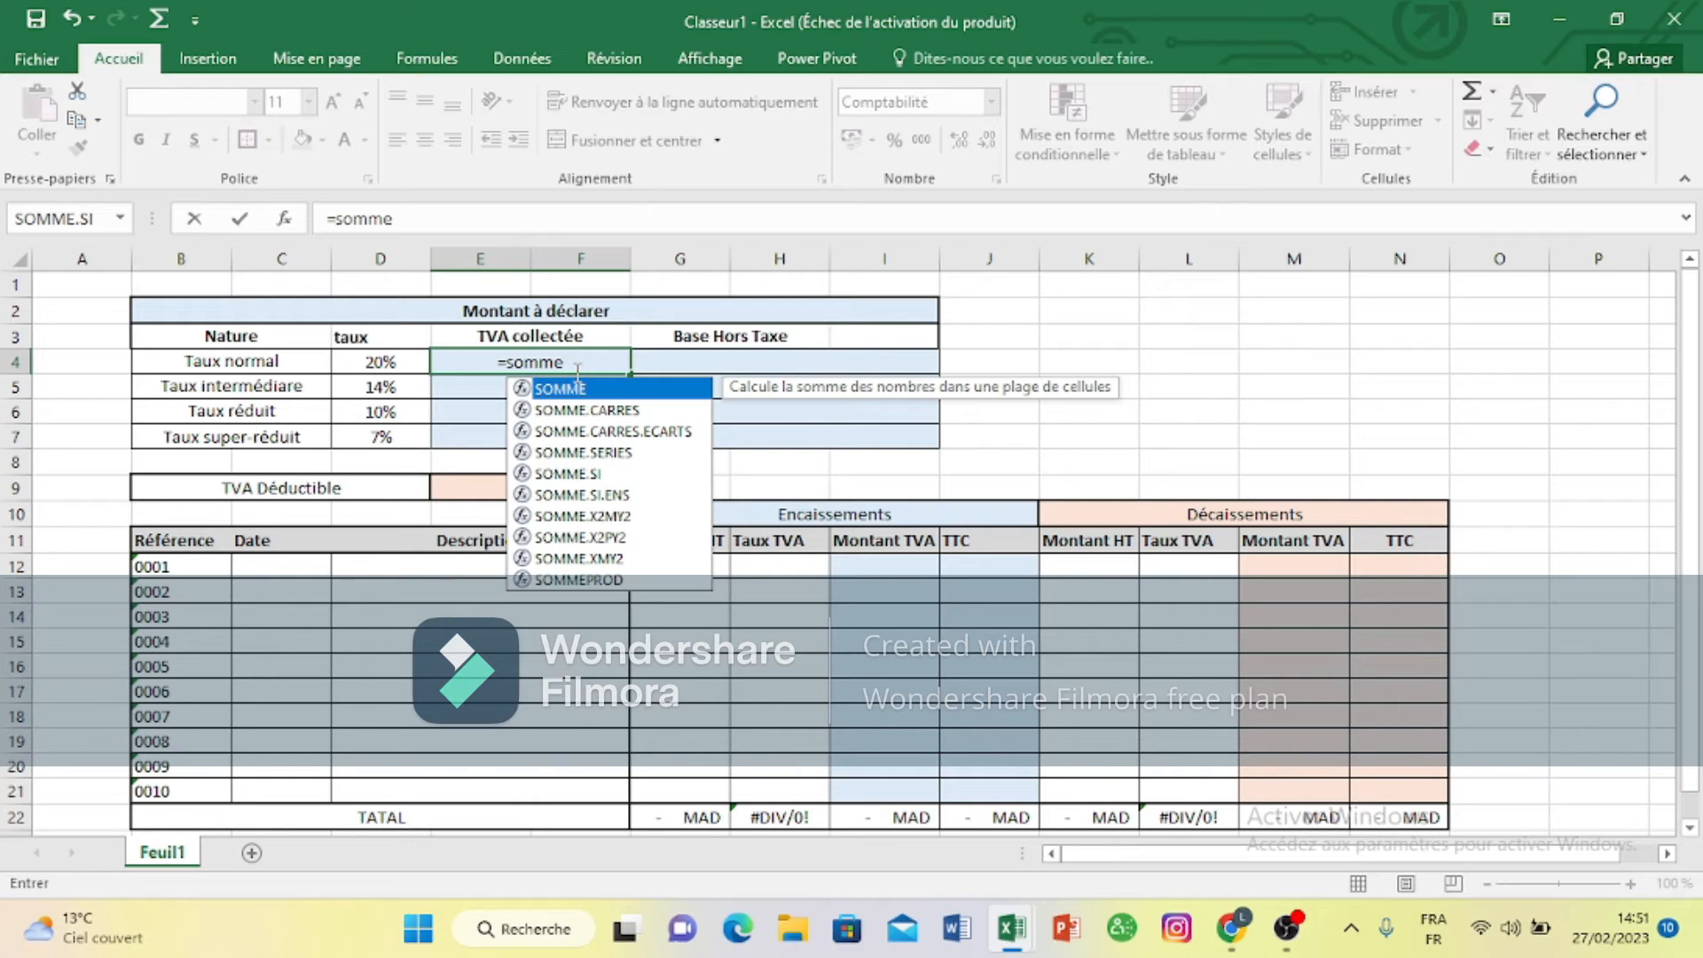
pyautogui.press('Escape')
pyautogui.write('.si')
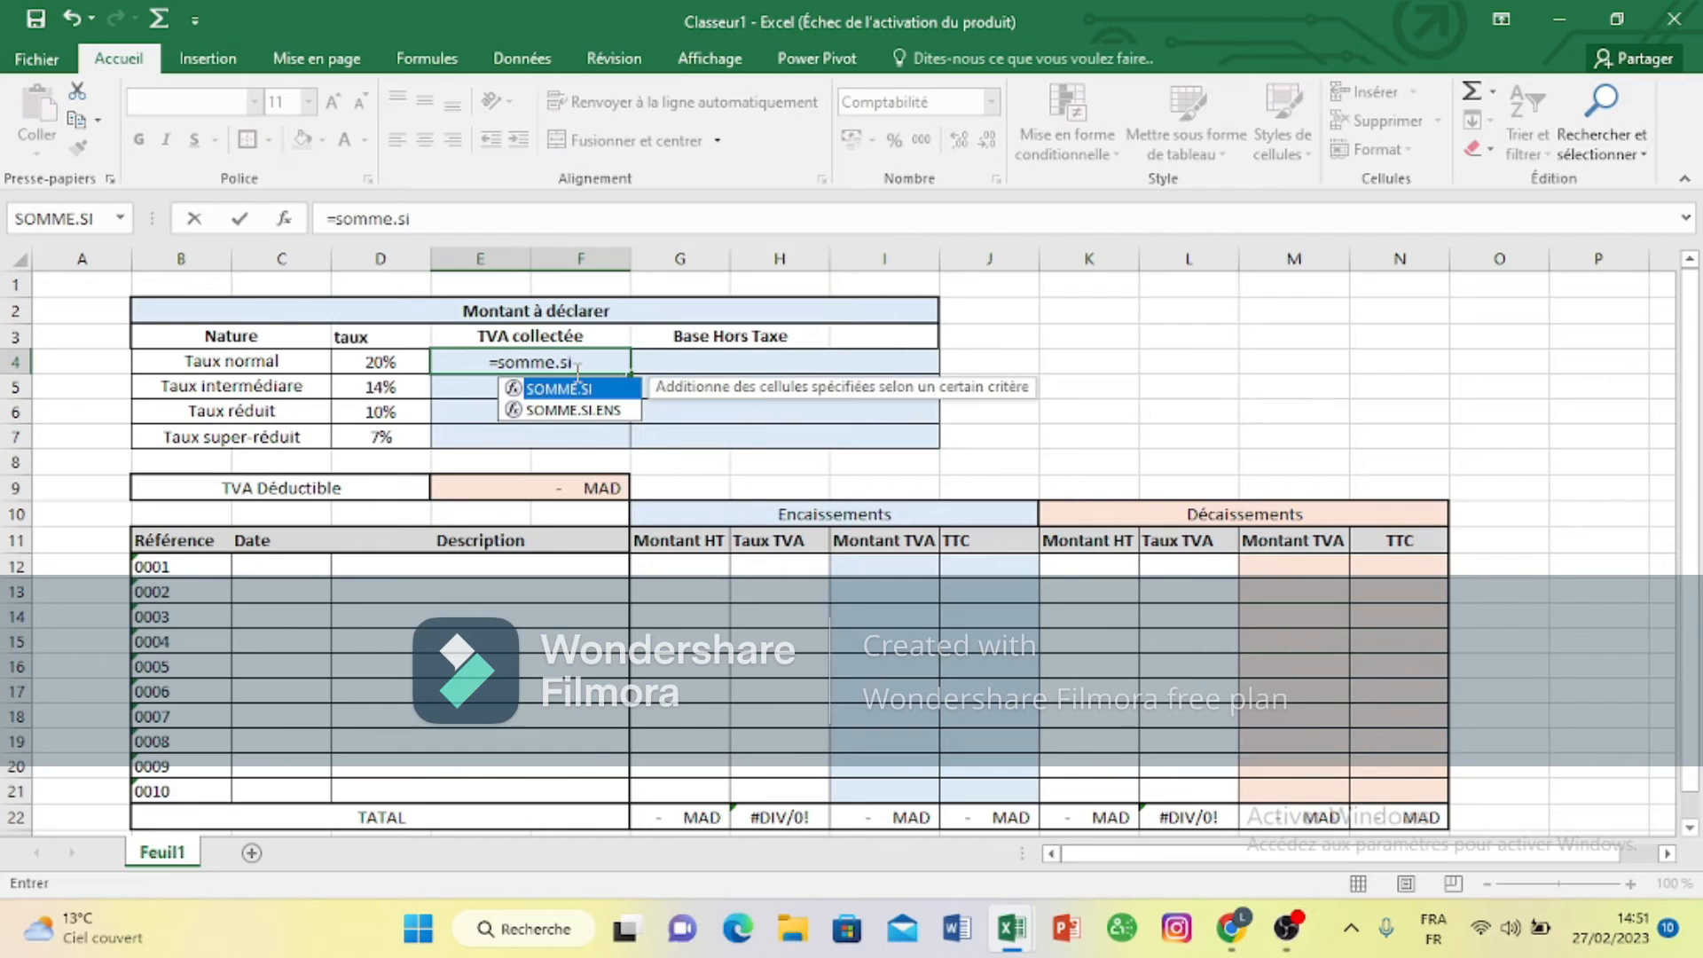
pyautogui.write(';')
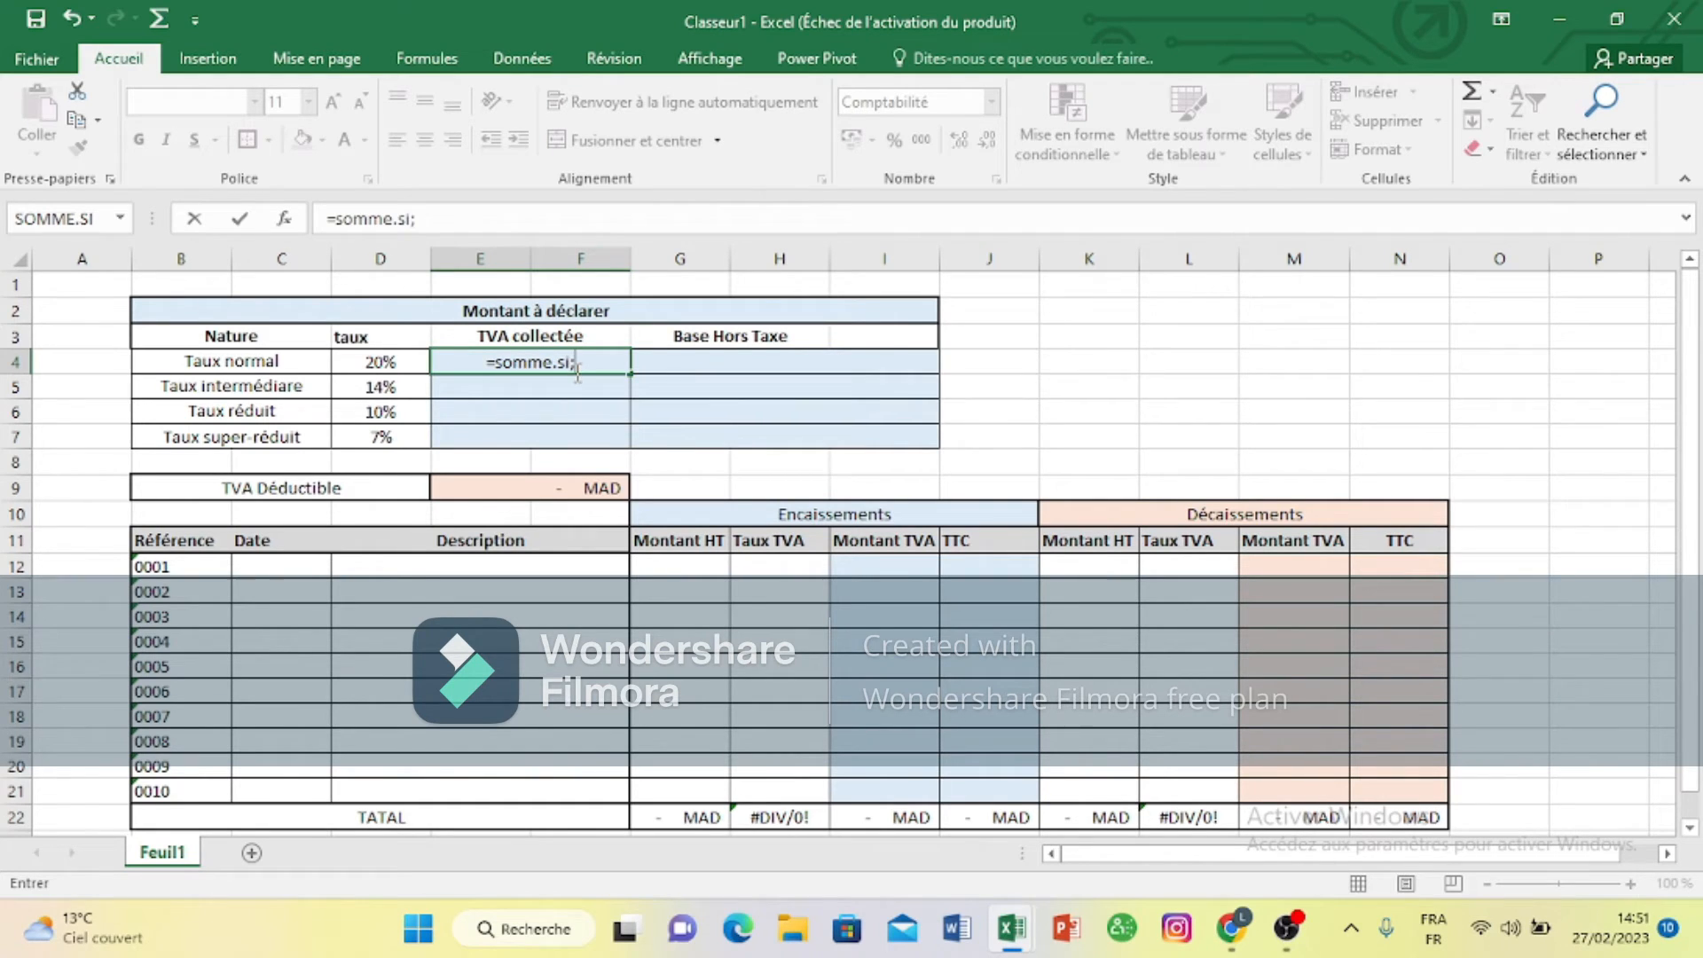
pyautogui.press('BackSpace')
pyautogui.write('.')
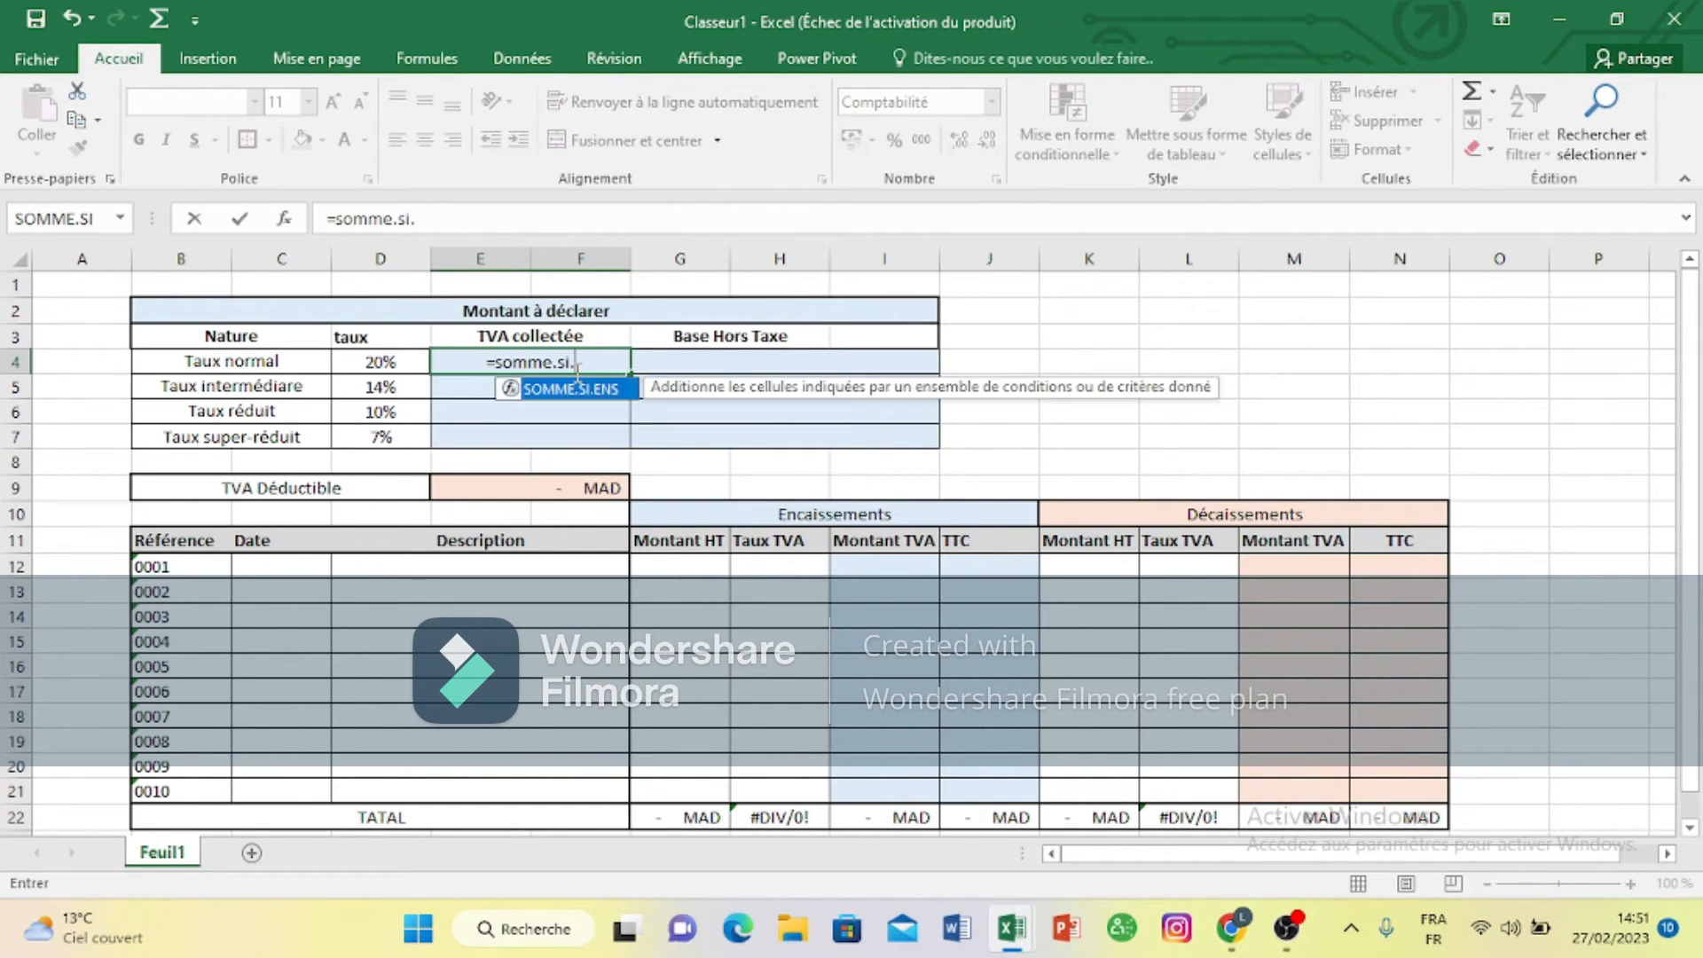
pyautogui.write('EN')
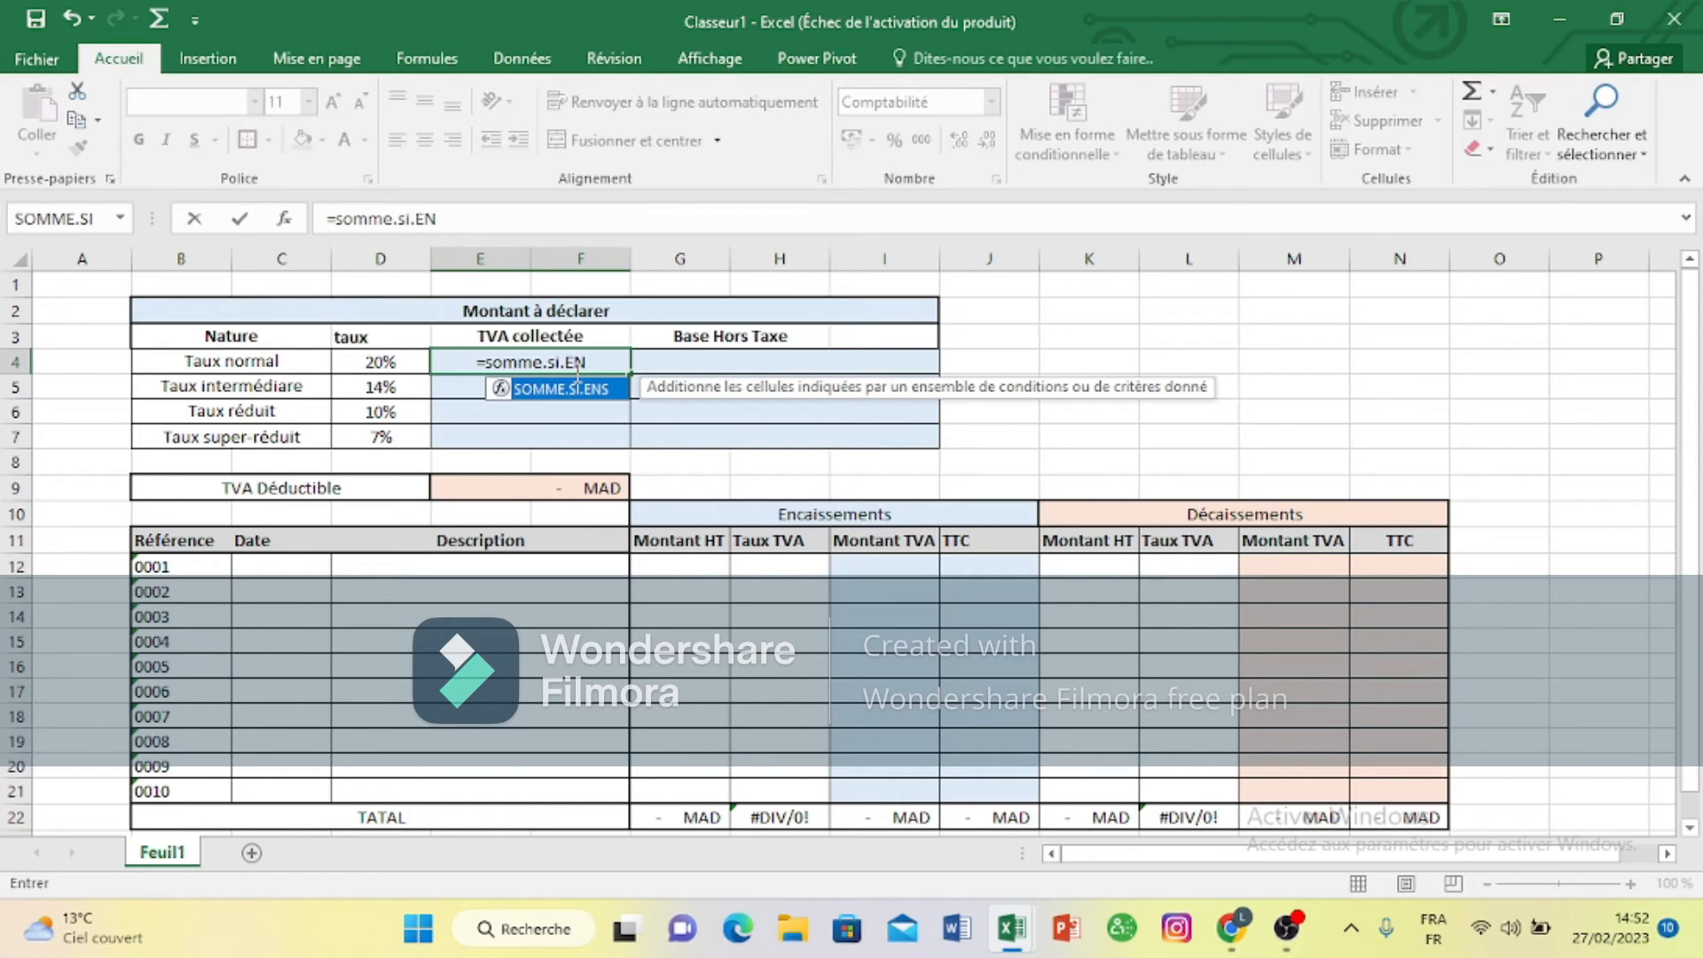
pyautogui.write('S')
pyautogui.write('5')
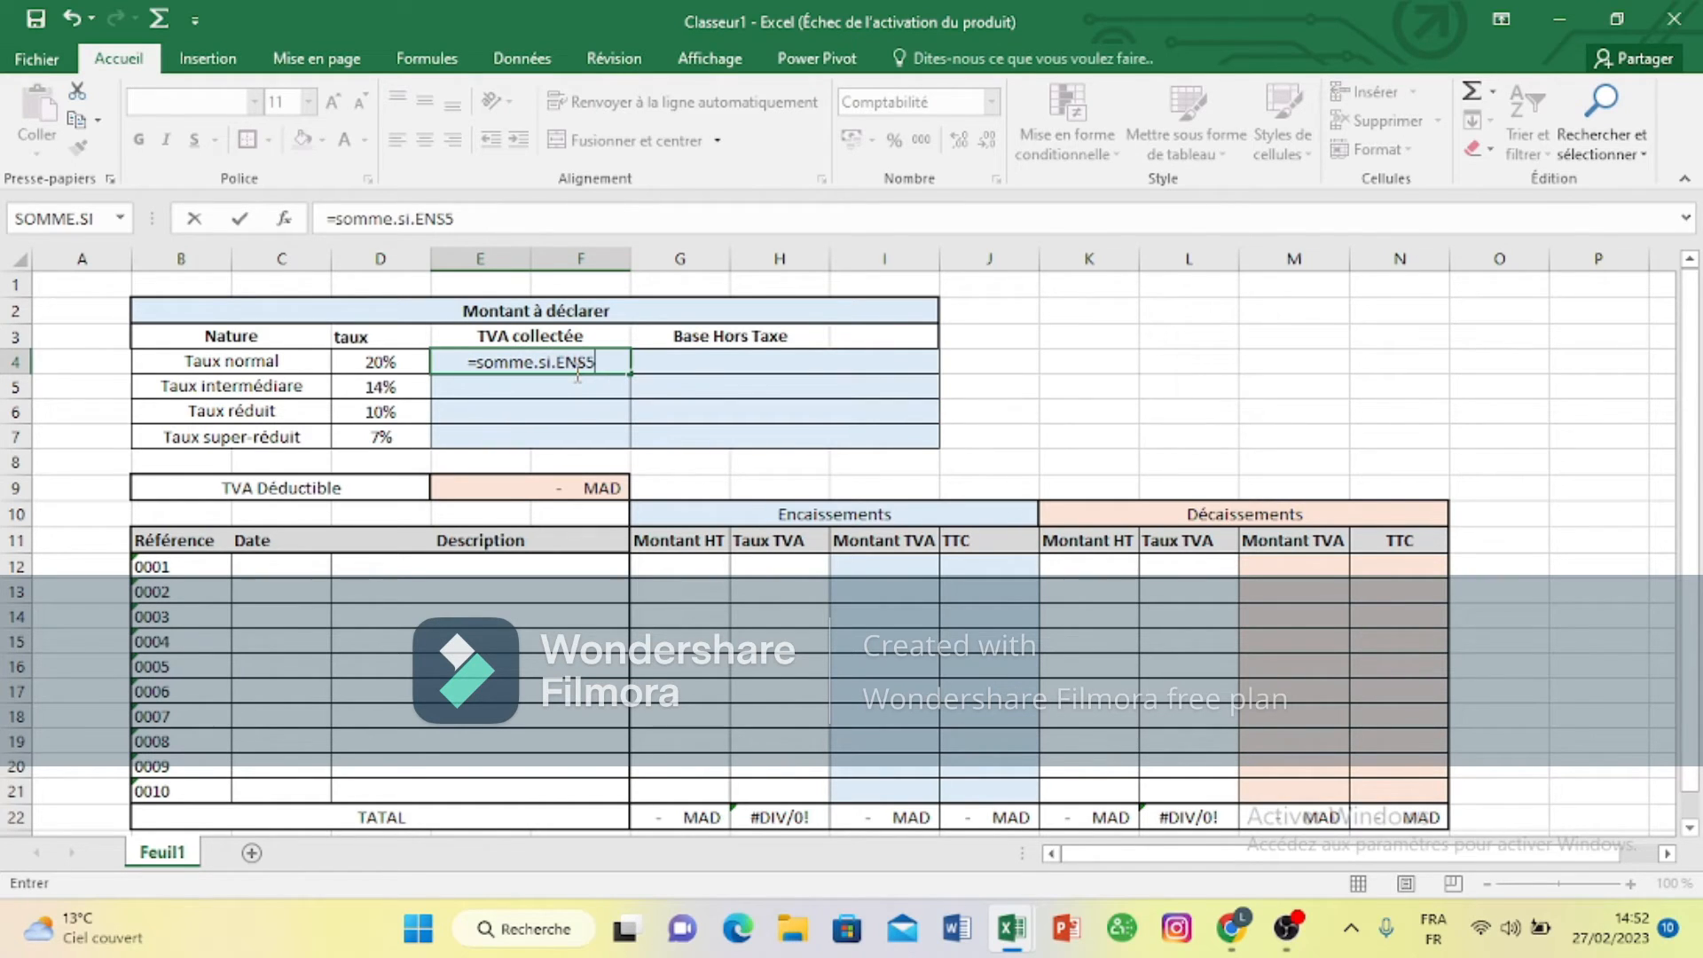
pyautogui.press('BackSpace')
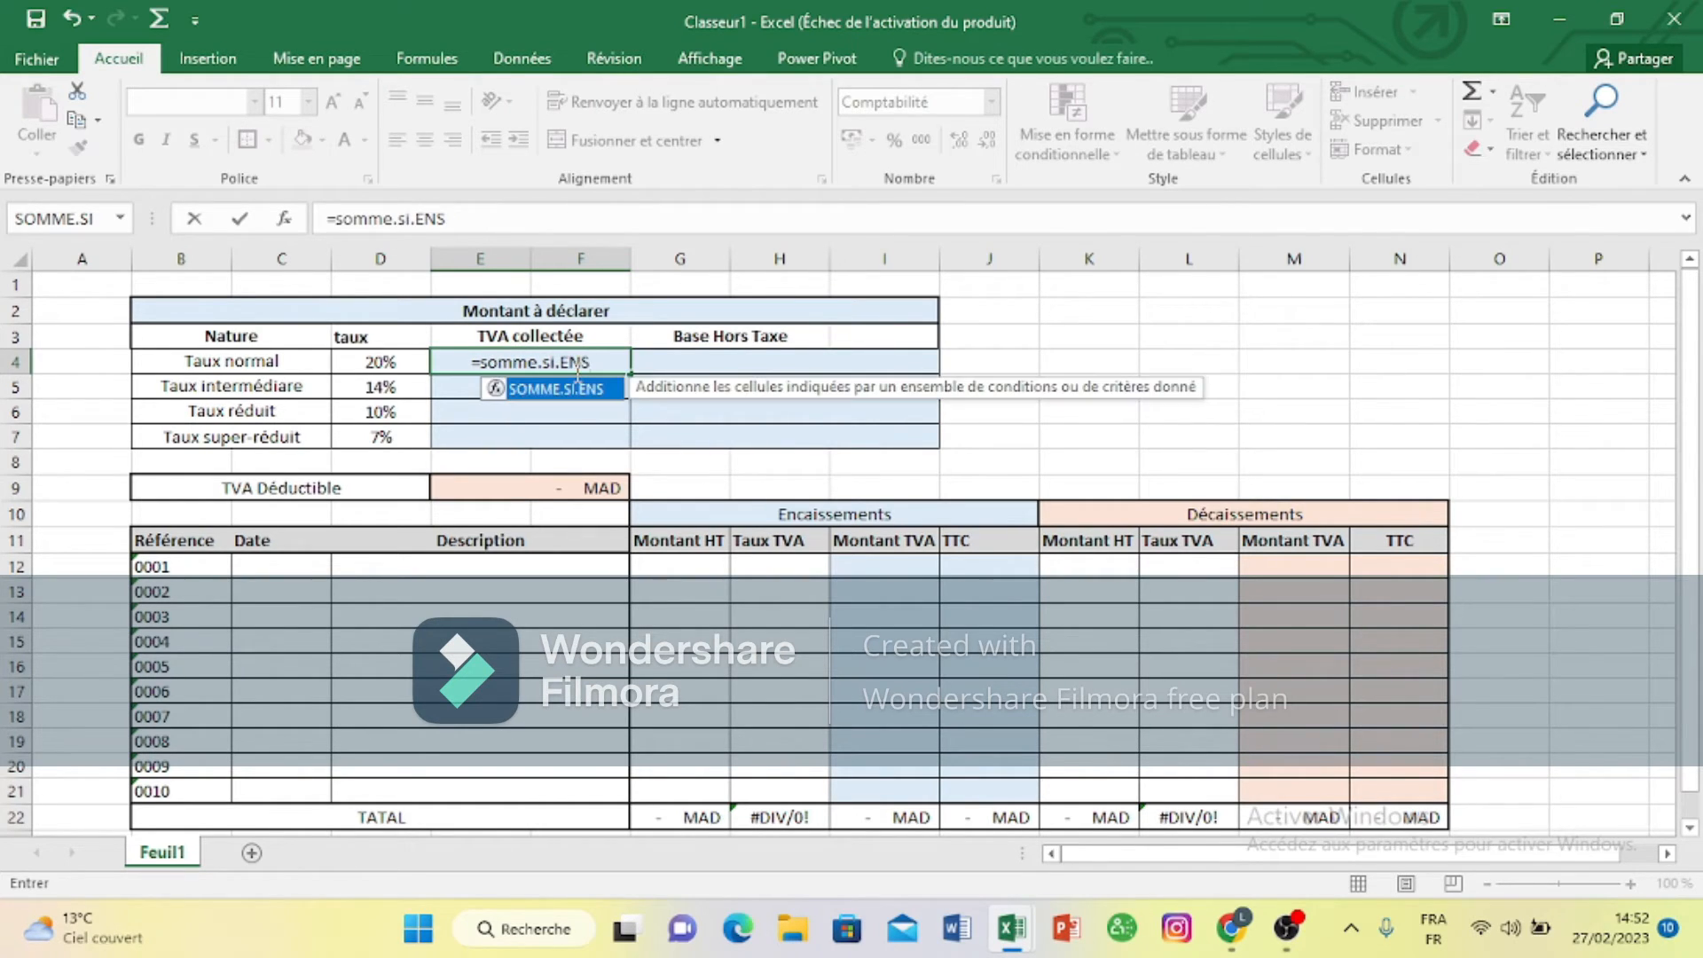
pyautogui.press('Escape')
pyautogui.write('(')
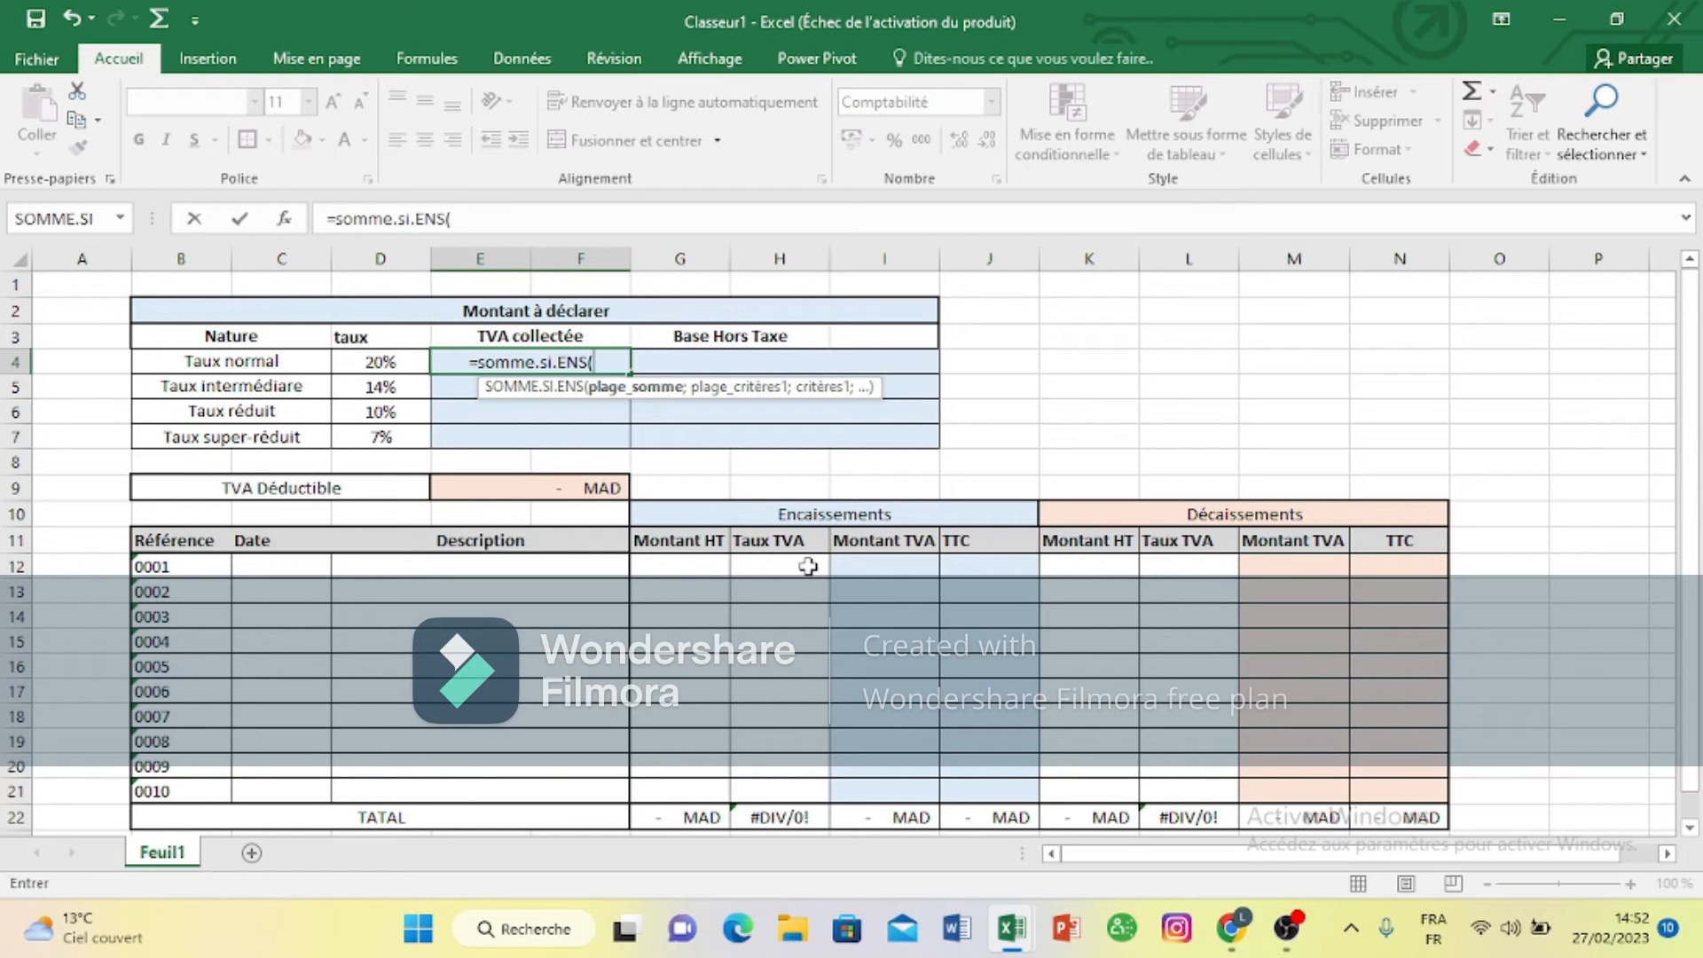
# Step: Complete the SOMME.SI.ENS arguments with sum range I12:I21, criteria range H12:H21 and criterion D4
pyautogui.moveTo(876, 565); pyautogui.dragTo(911, 728)
pyautogui.write(';')
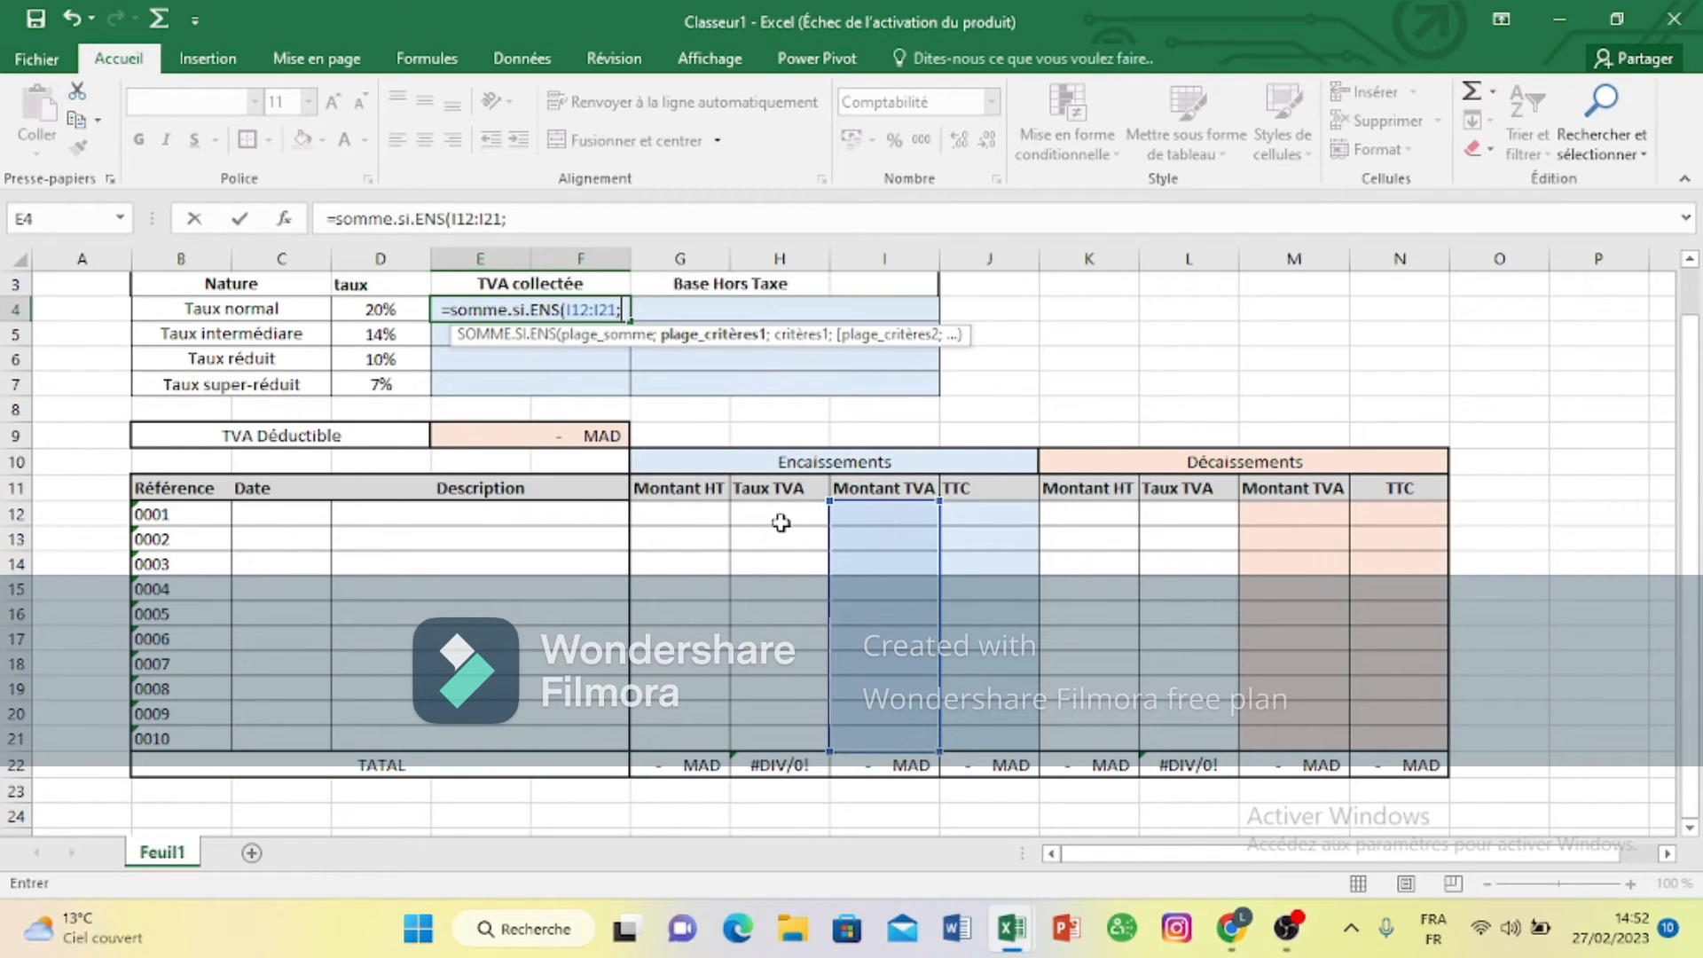
pyautogui.moveTo(781, 520); pyautogui.dragTo(786, 728)
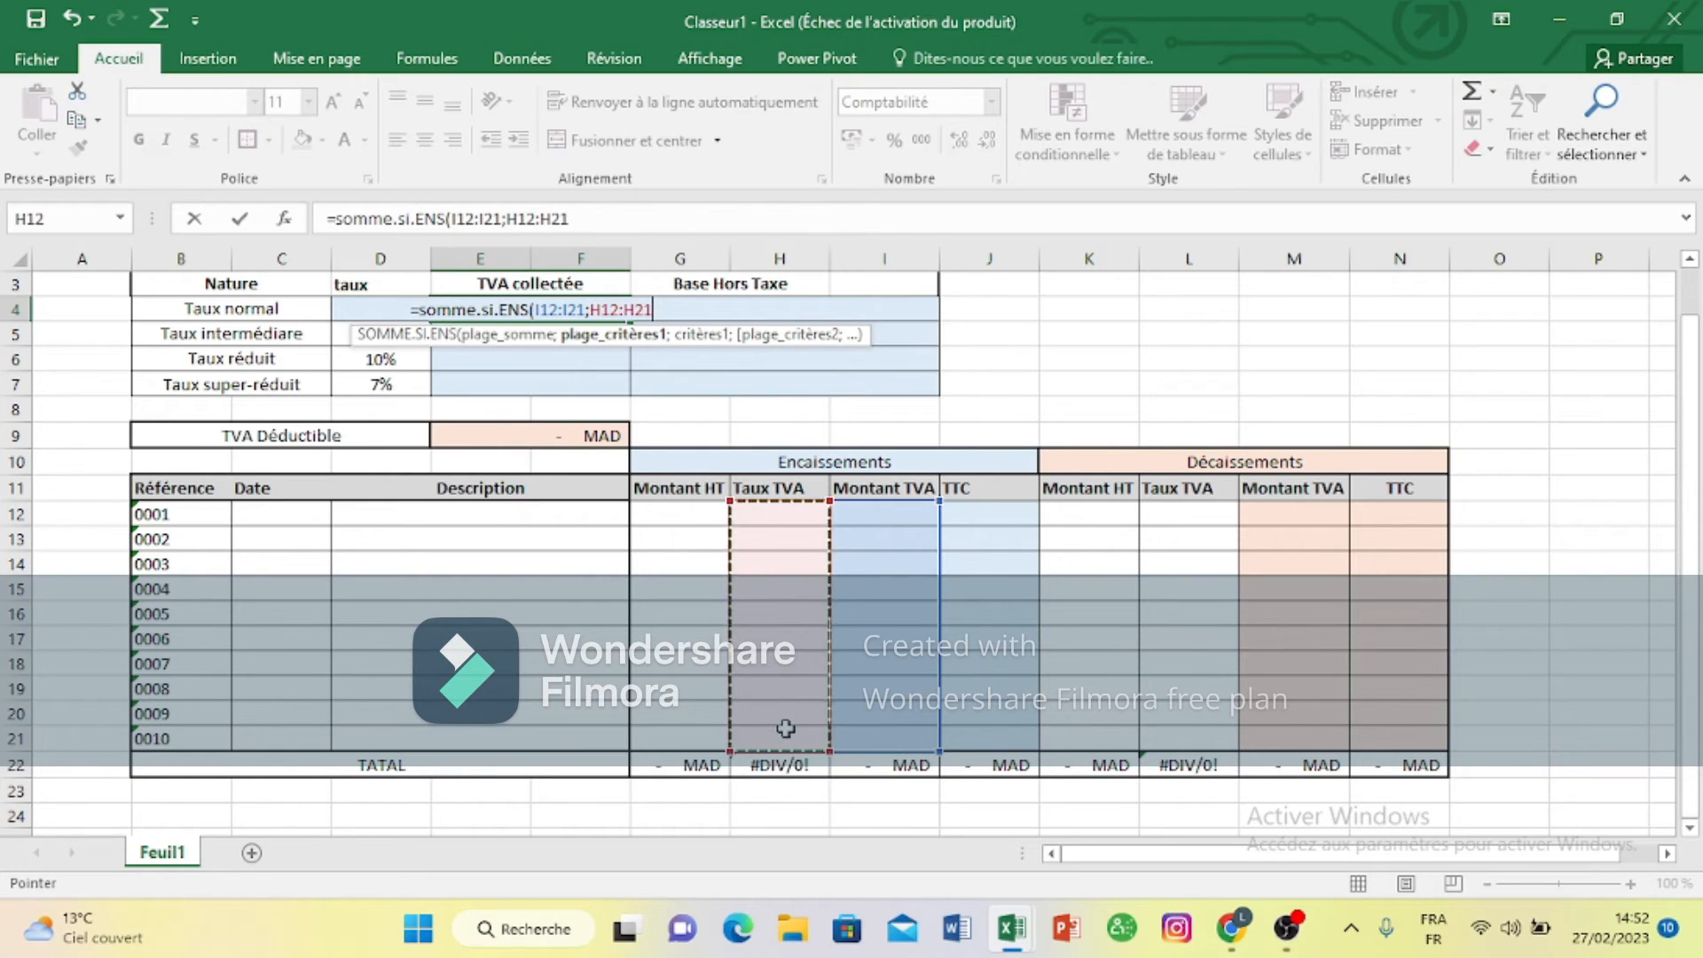
pyautogui.write(';')
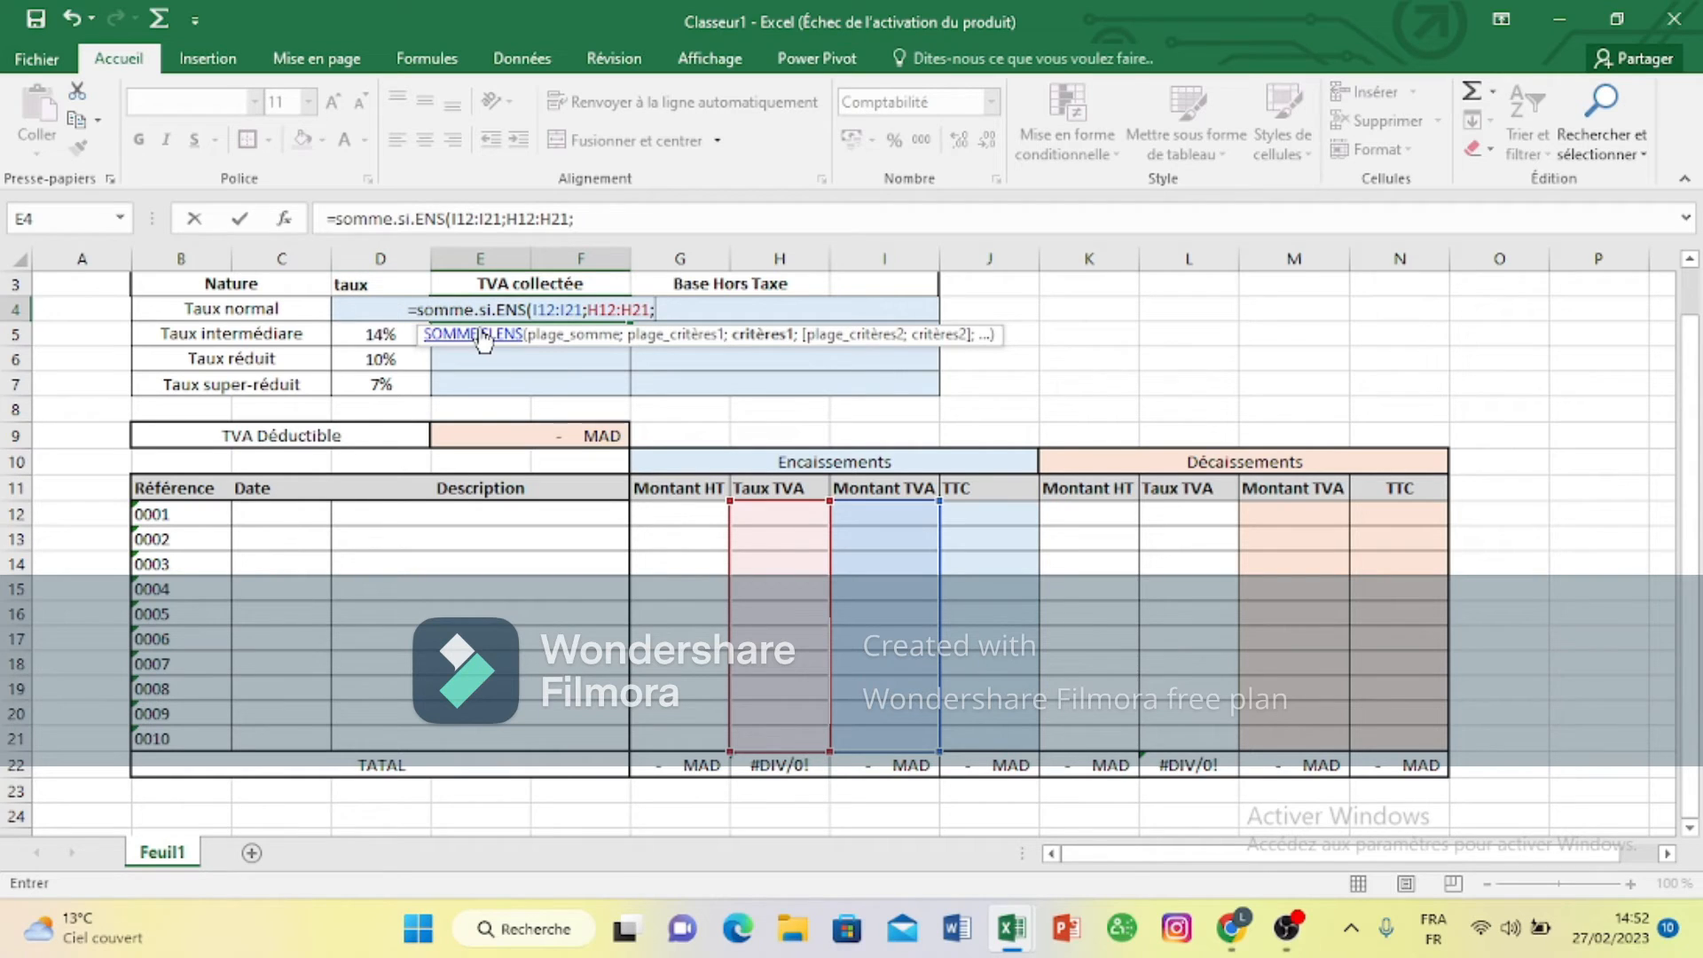
pyautogui.write('D')
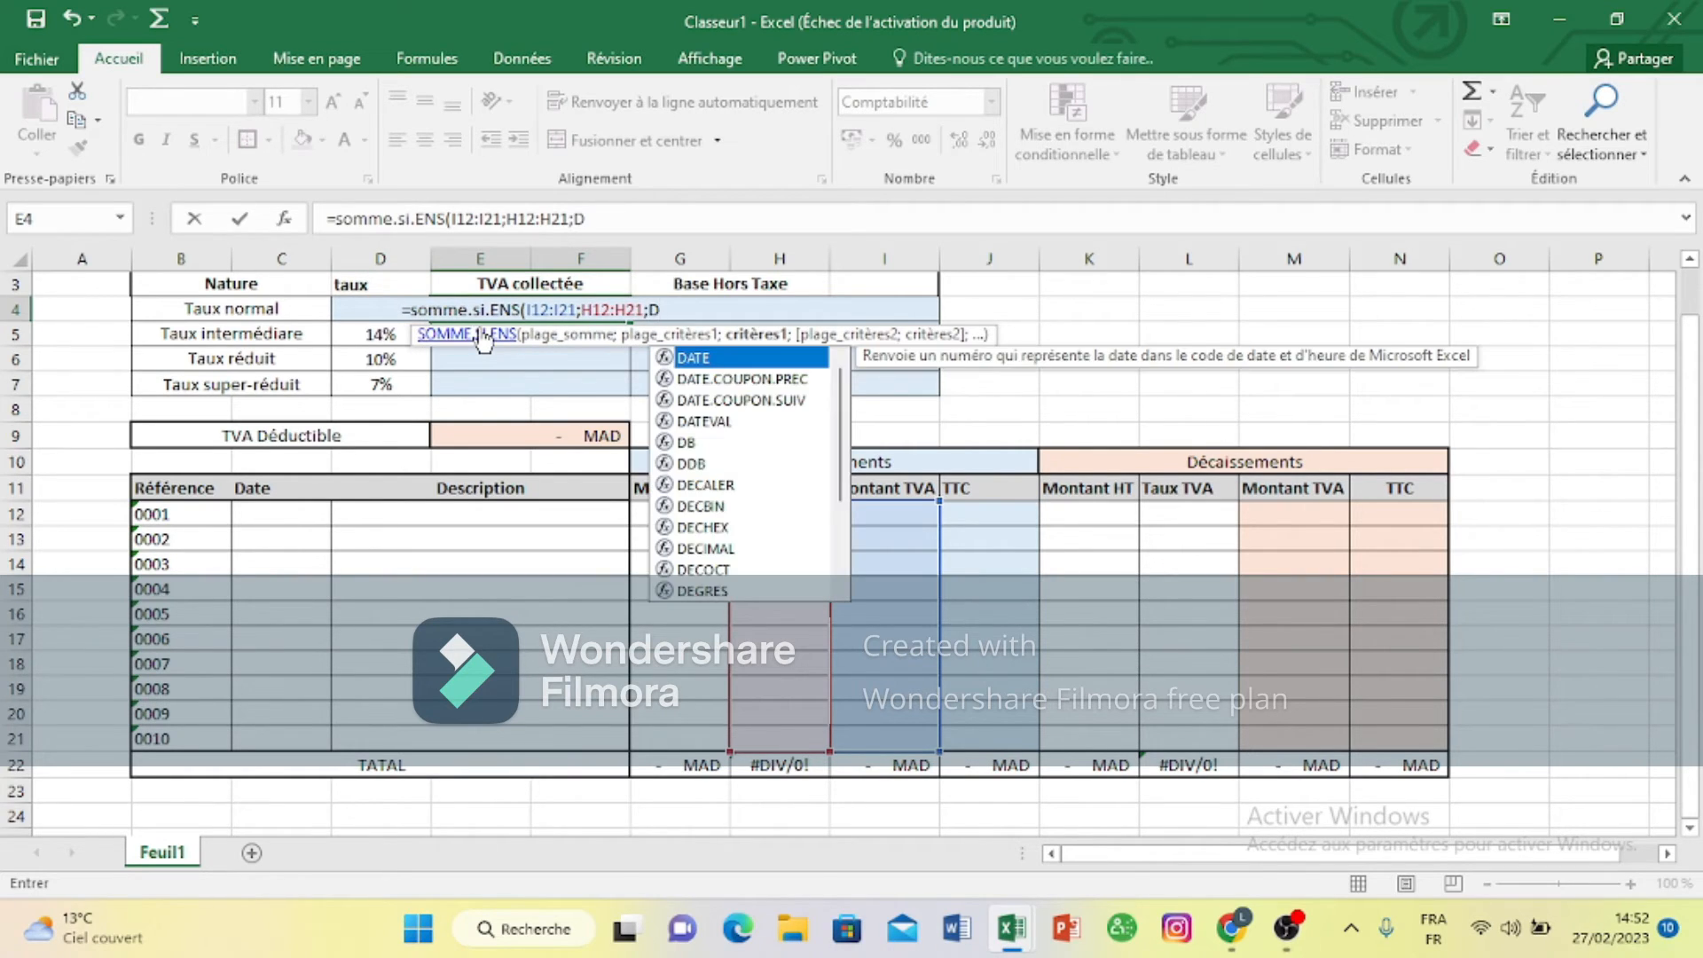
pyautogui.write('4')
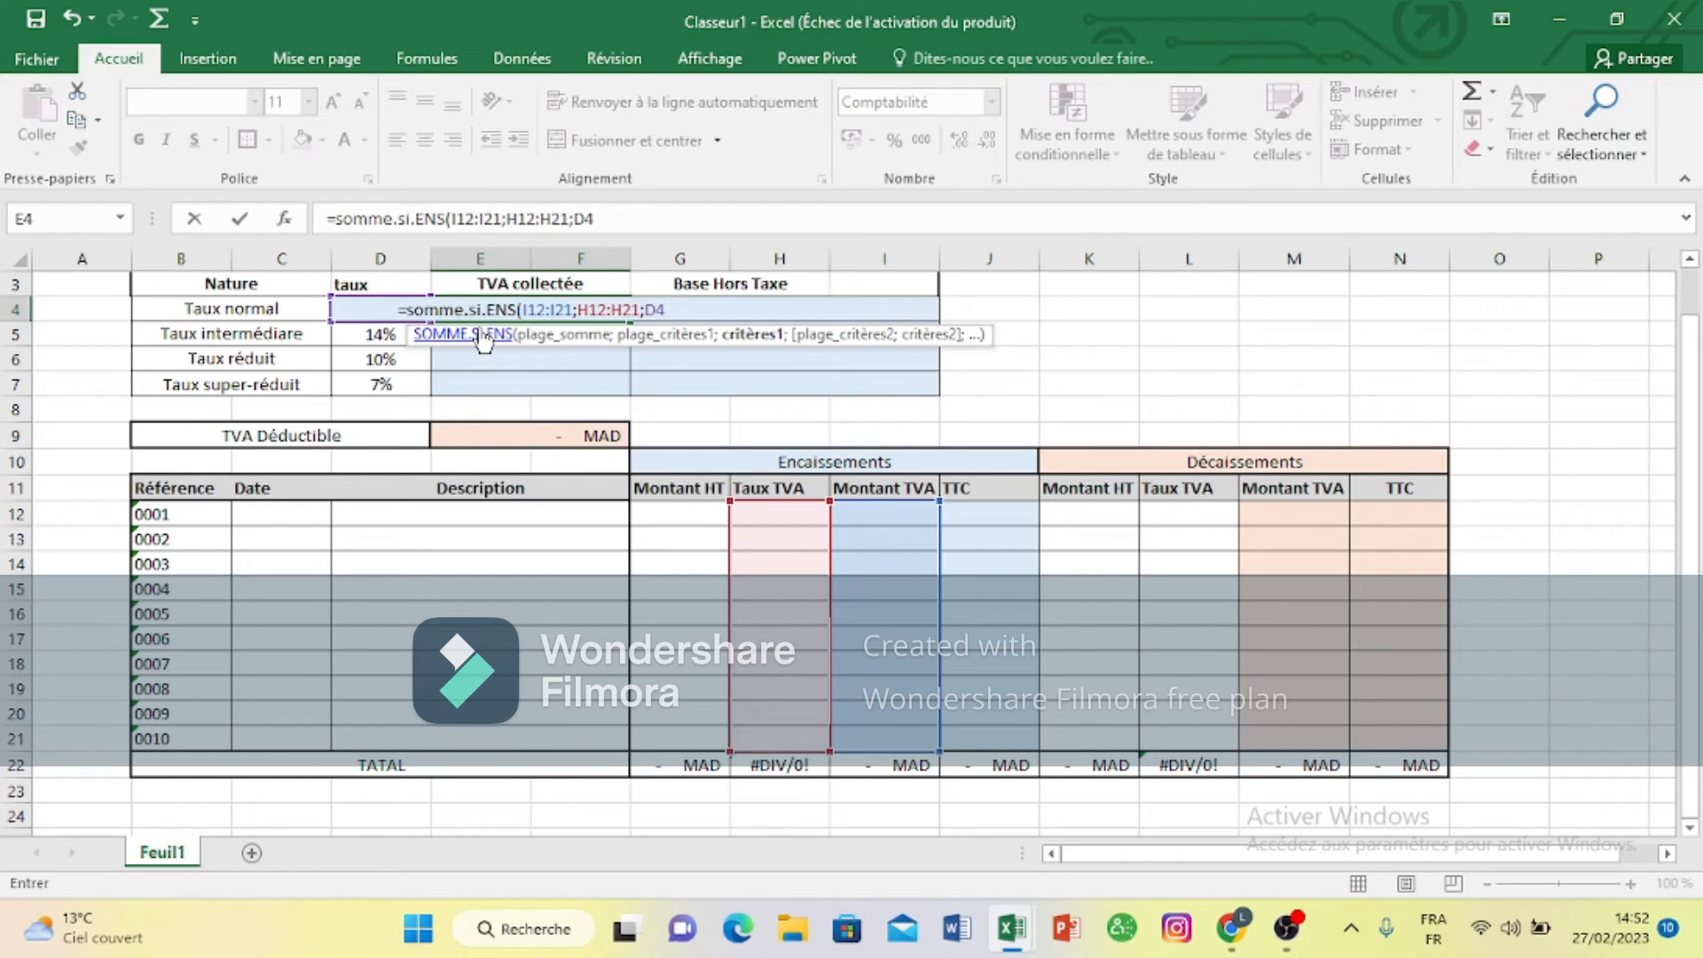
pyautogui.write('°')
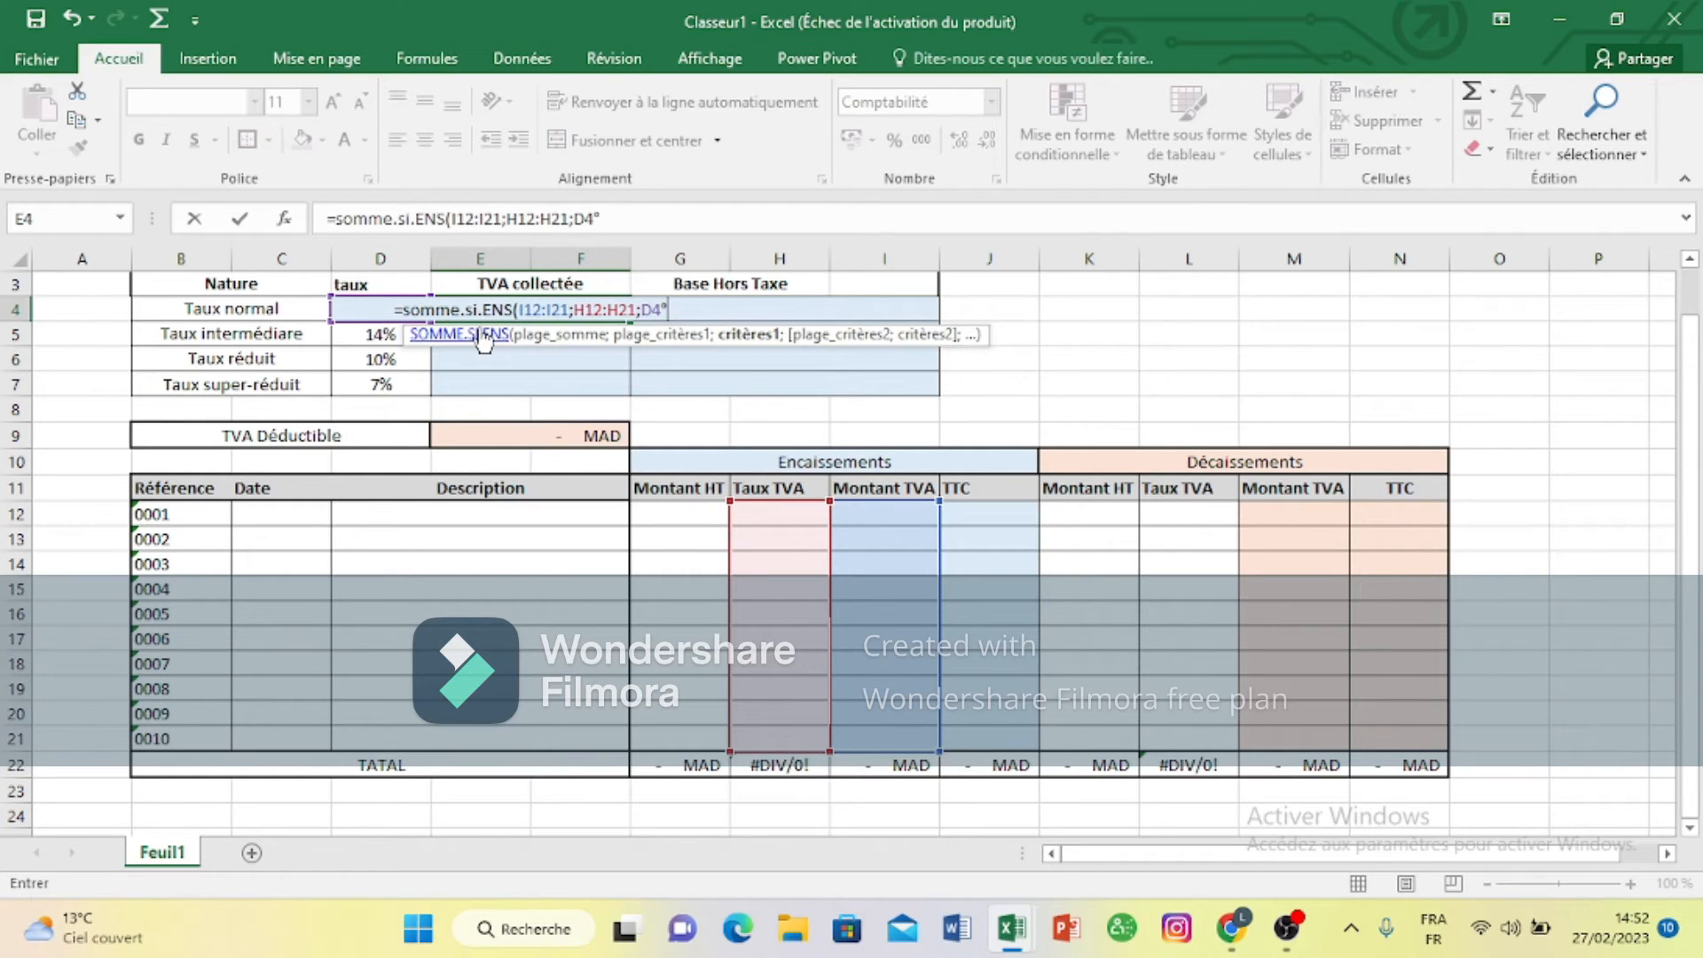
pyautogui.press('BackSpace')
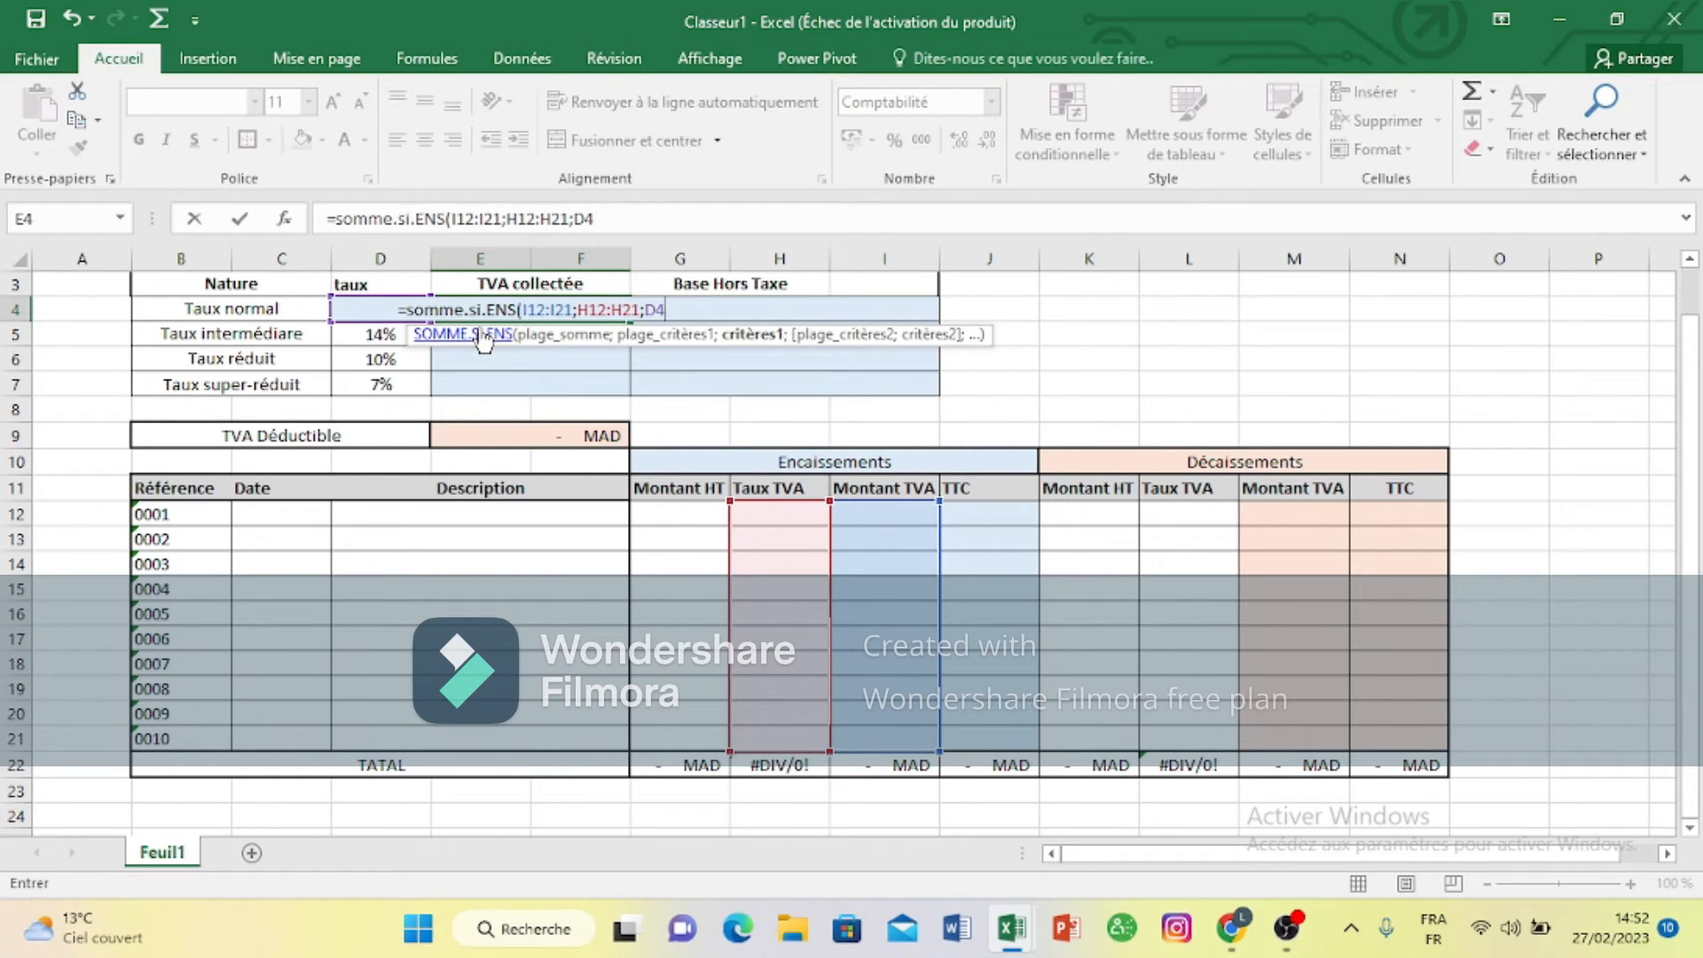
pyautogui.write(')')
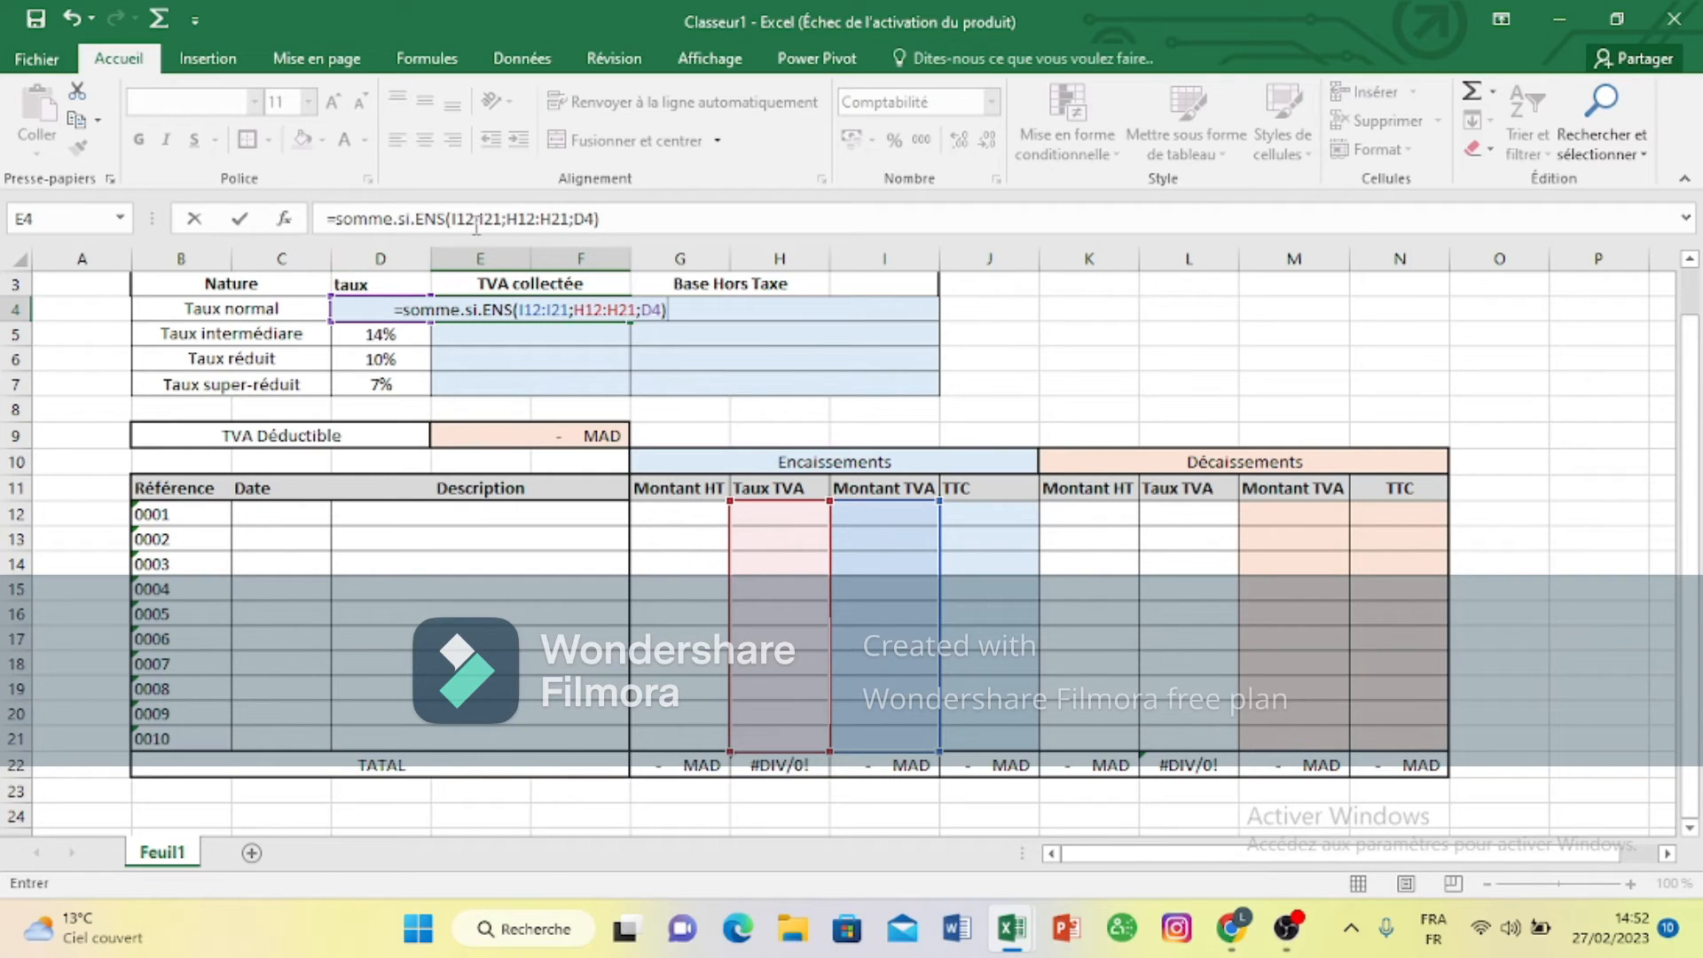
# Step: Make both ranges in the E4 formula absolute as $I$12:$I$21 and $H$12:$H$21, keeping D4 relative, and enter the formula
pyautogui.click(463, 222)
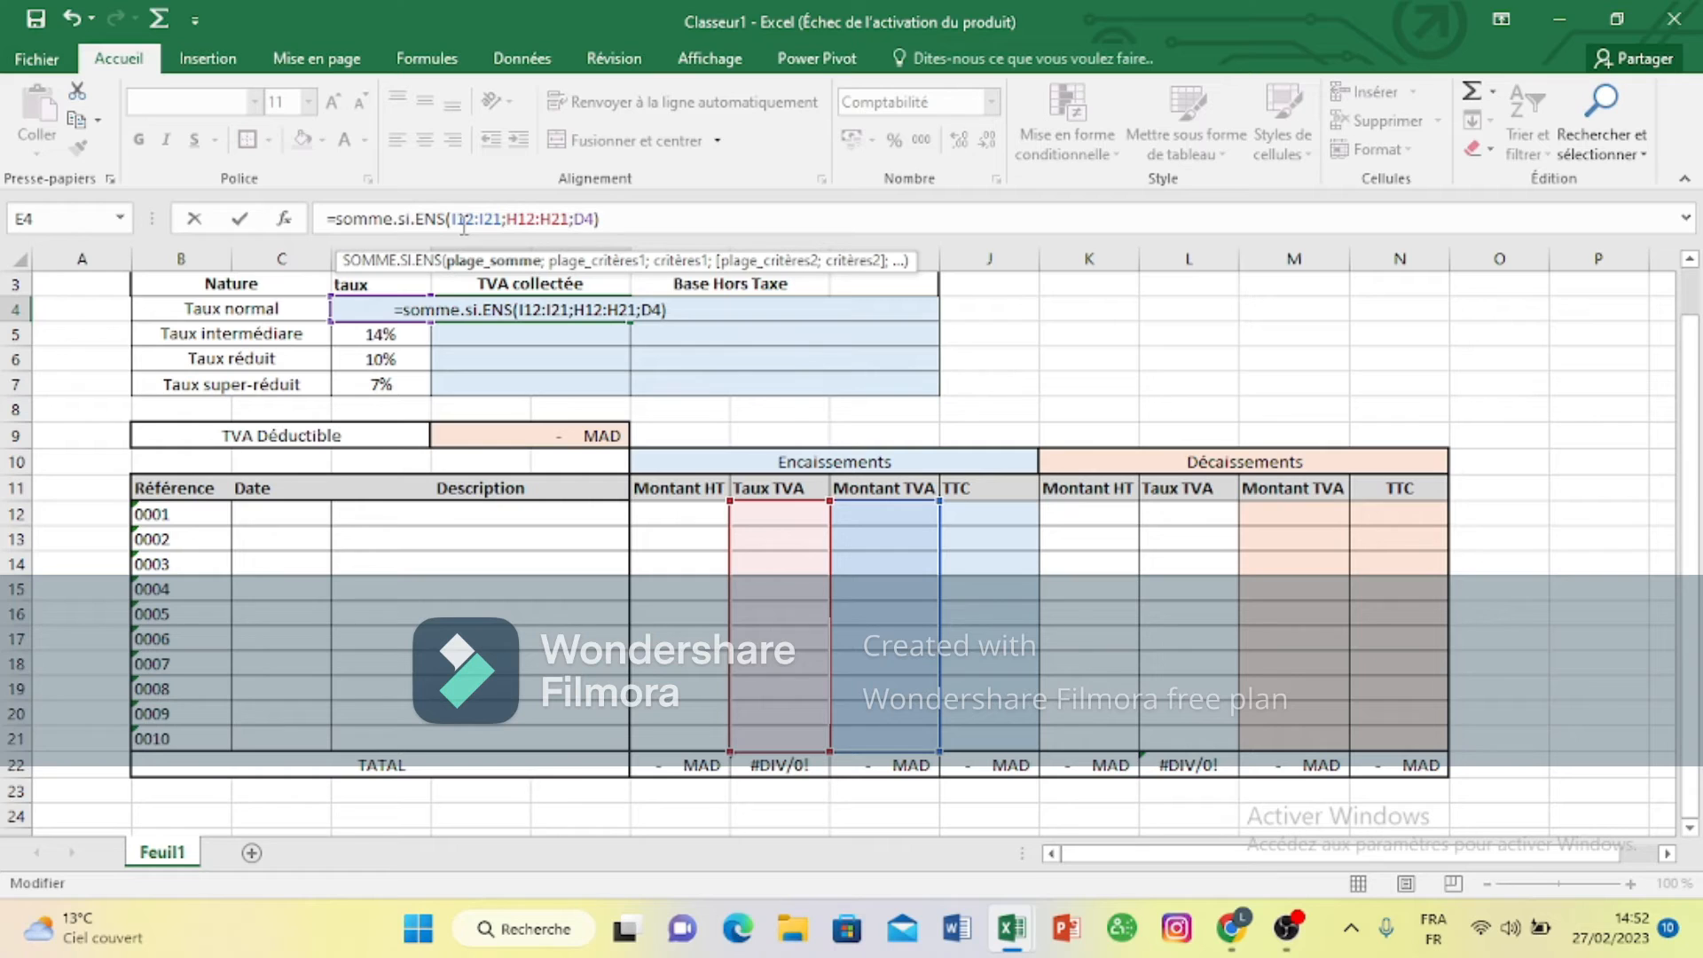
pyautogui.press('F4')
pyautogui.click(503, 222)
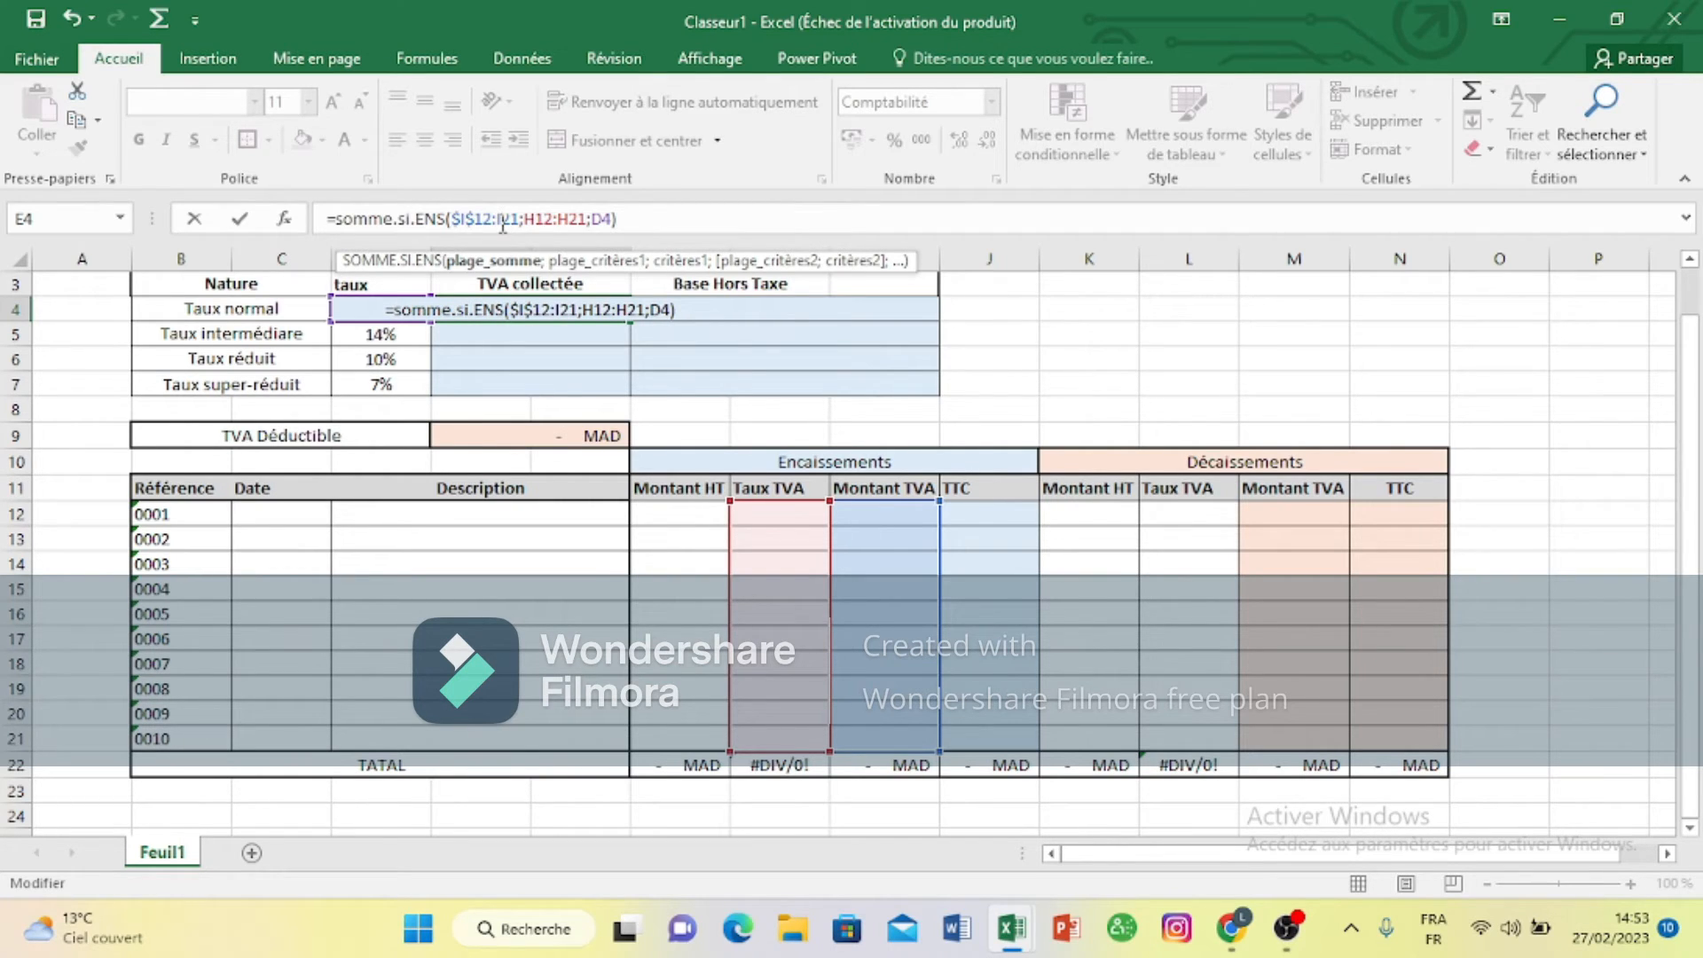
pyautogui.press('F4')
pyautogui.click(554, 222)
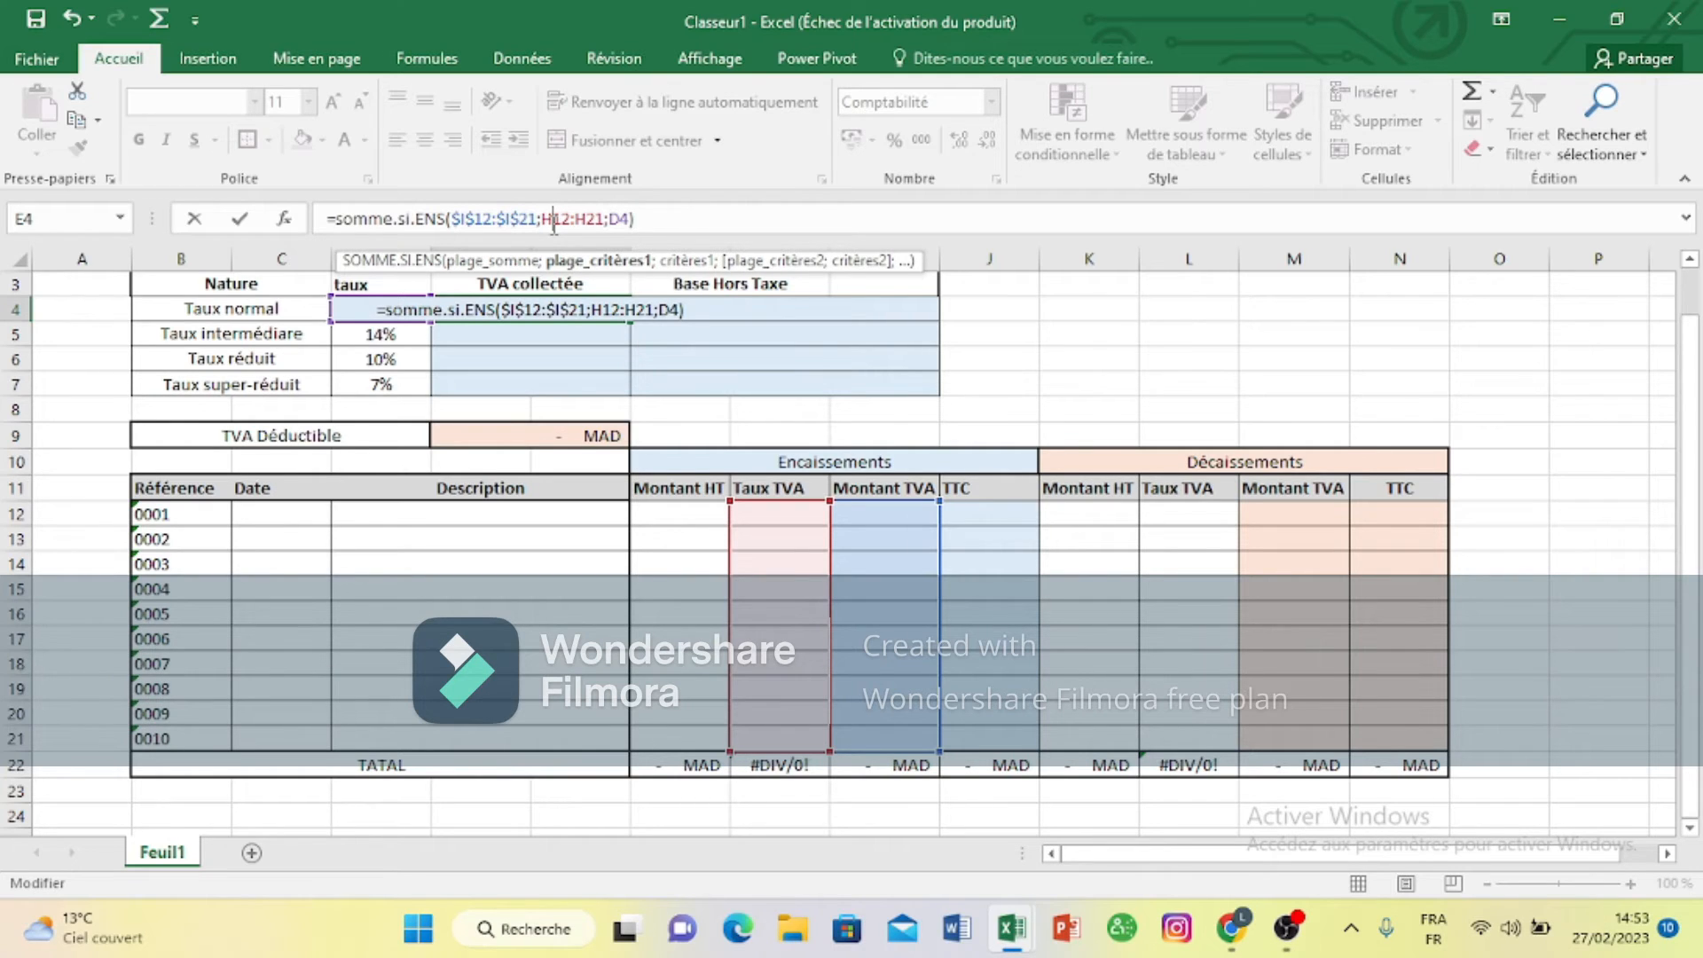
pyautogui.press('F4')
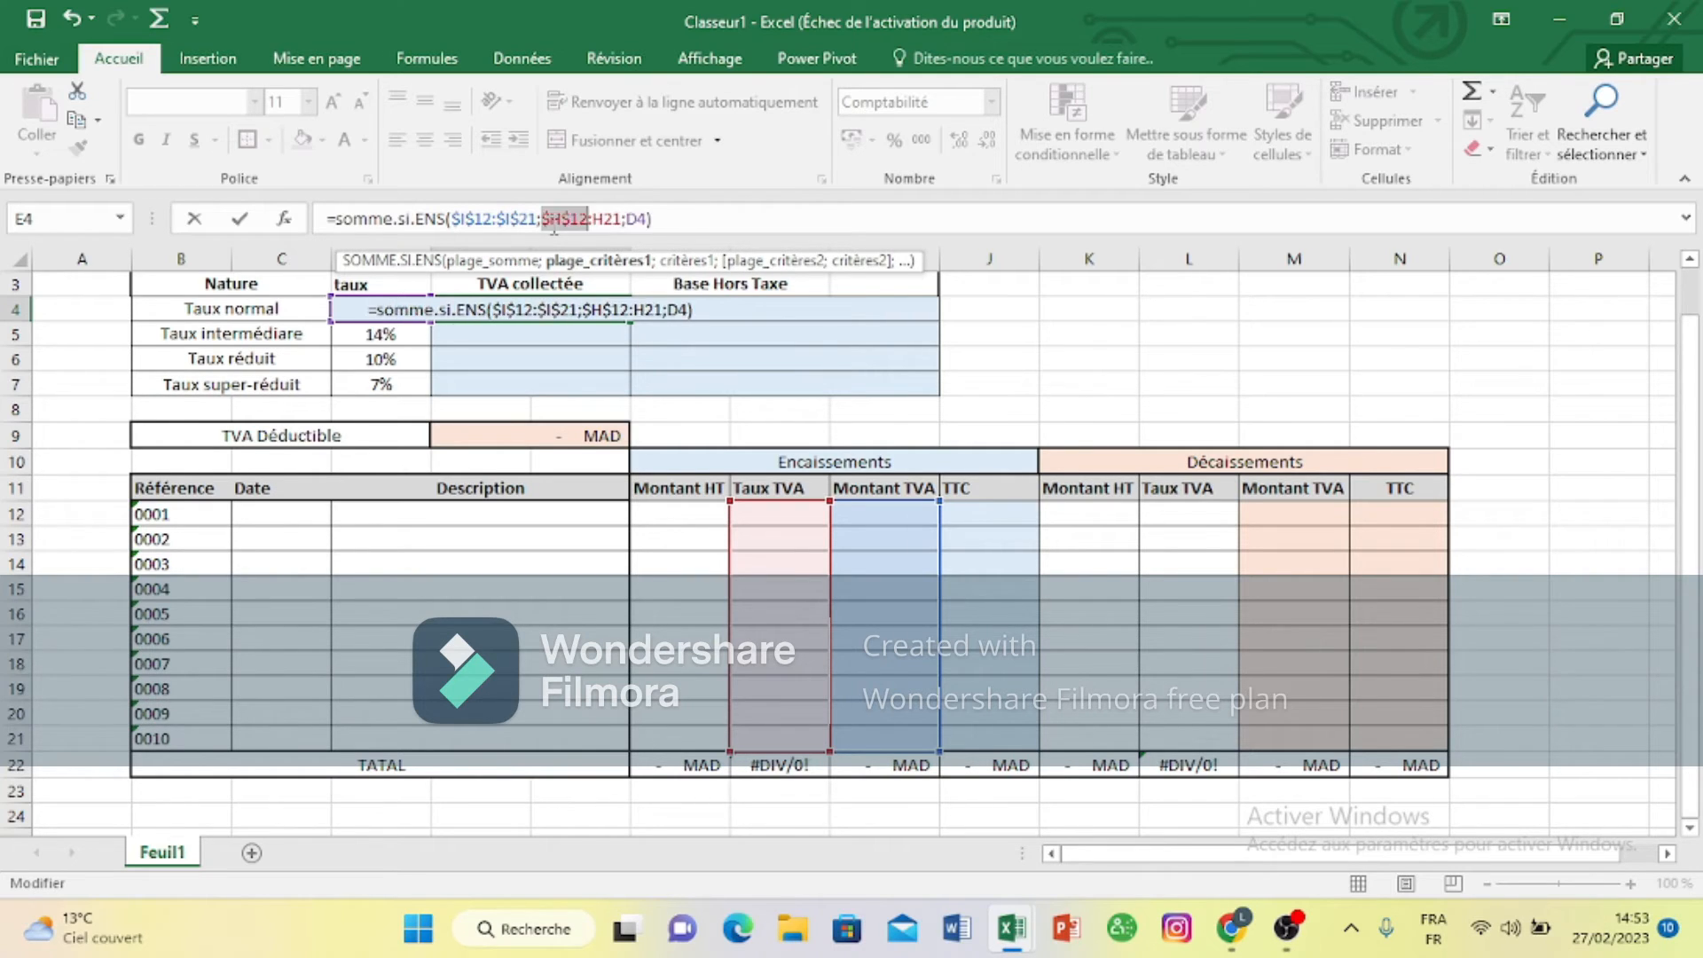
pyautogui.click(608, 219)
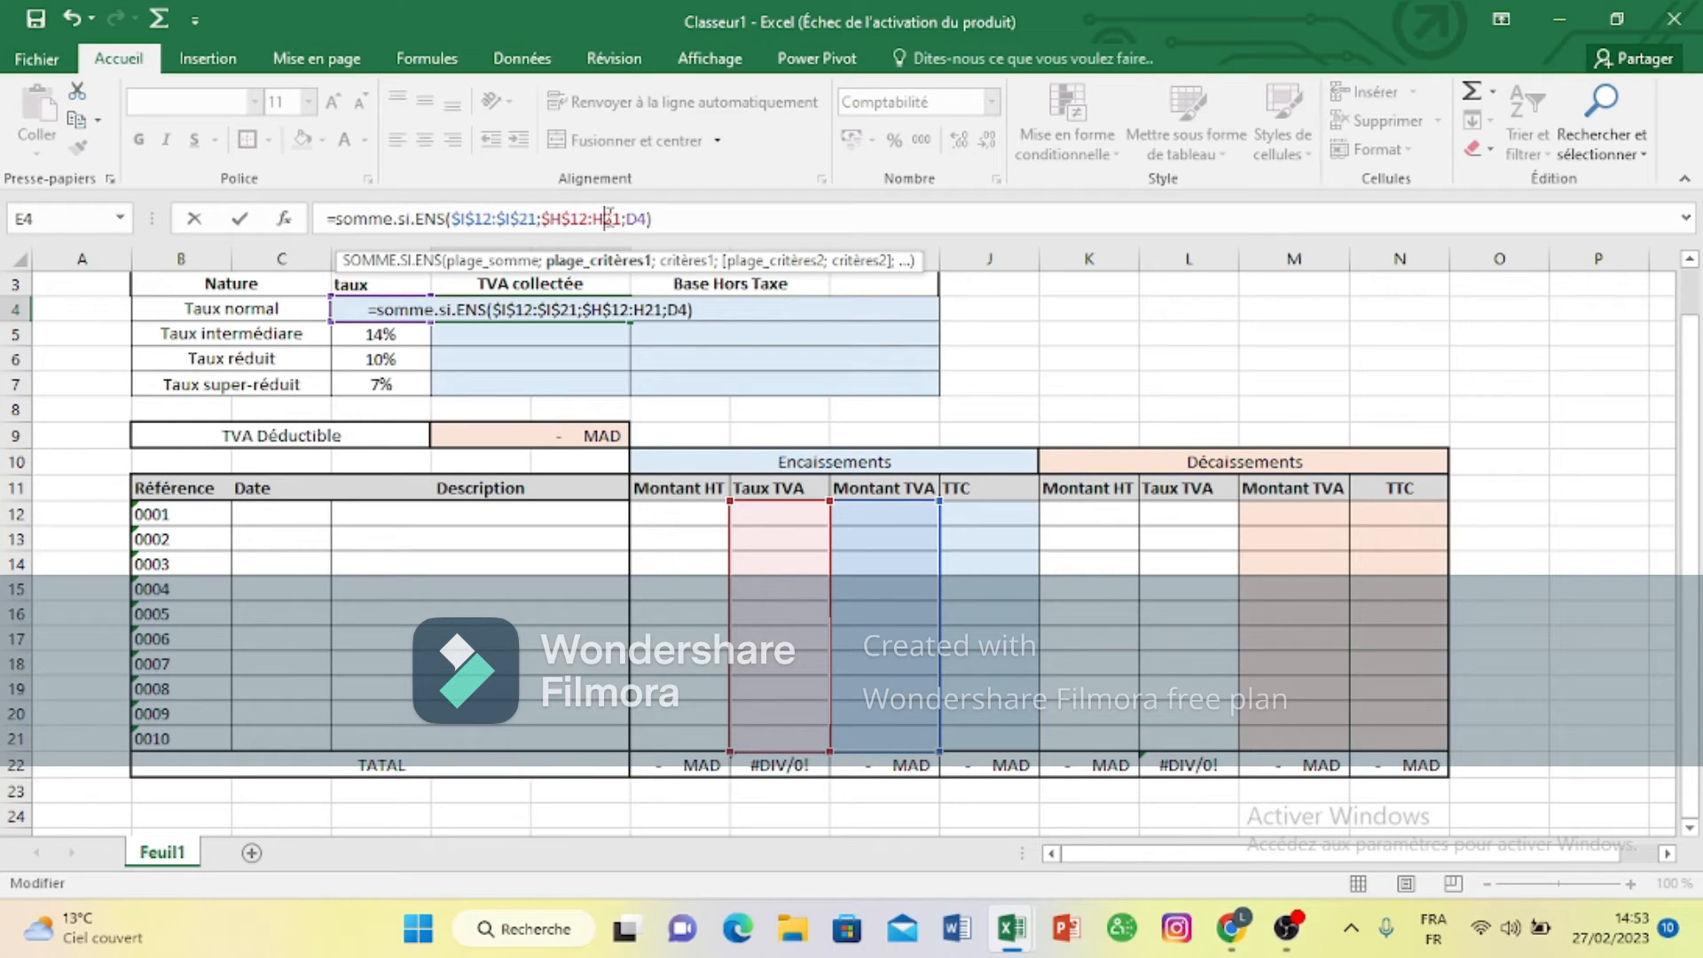
pyautogui.press('F4')
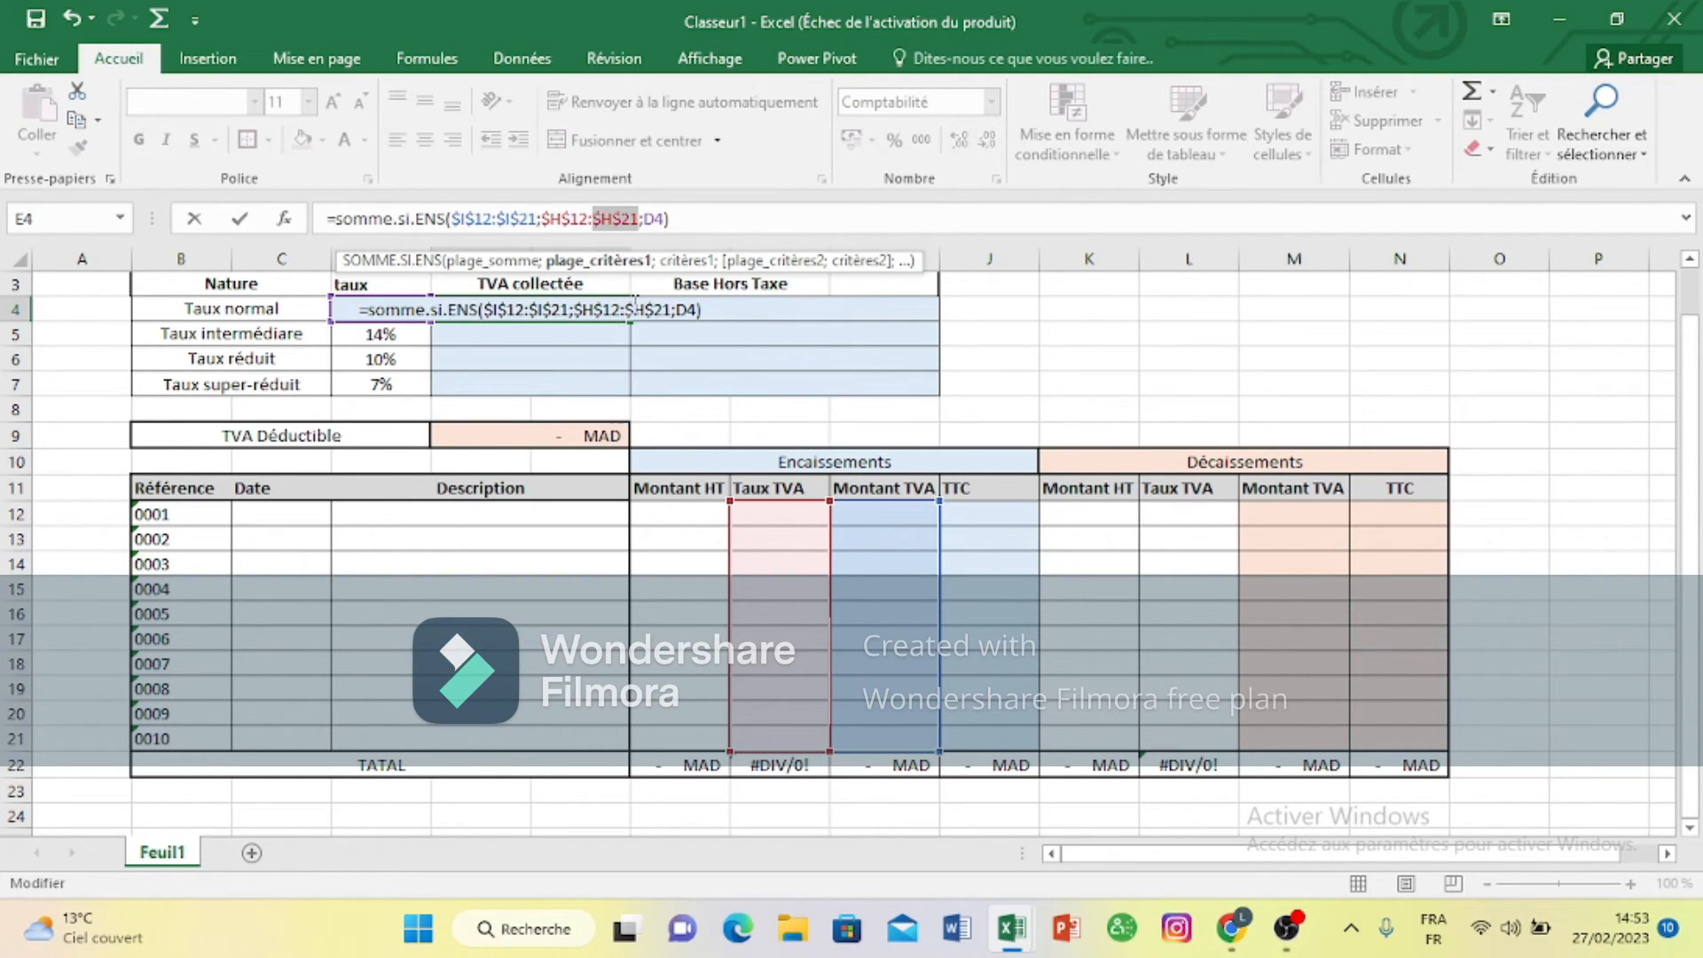
pyautogui.click(692, 222)
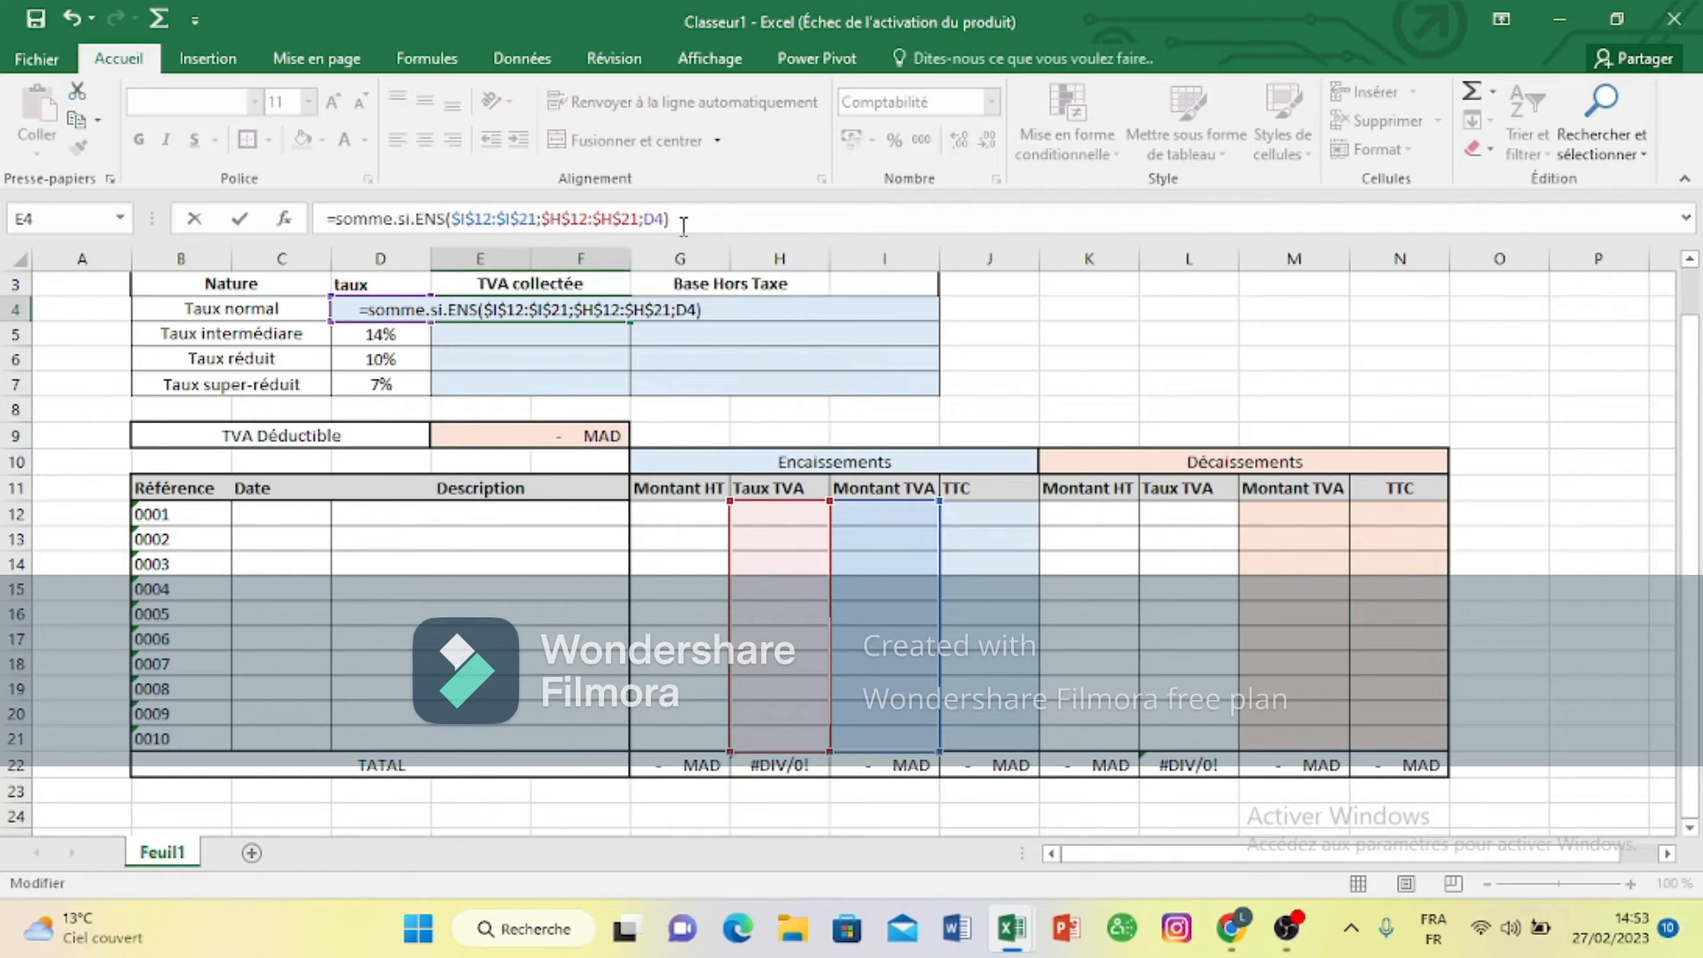
pyautogui.press('Return')
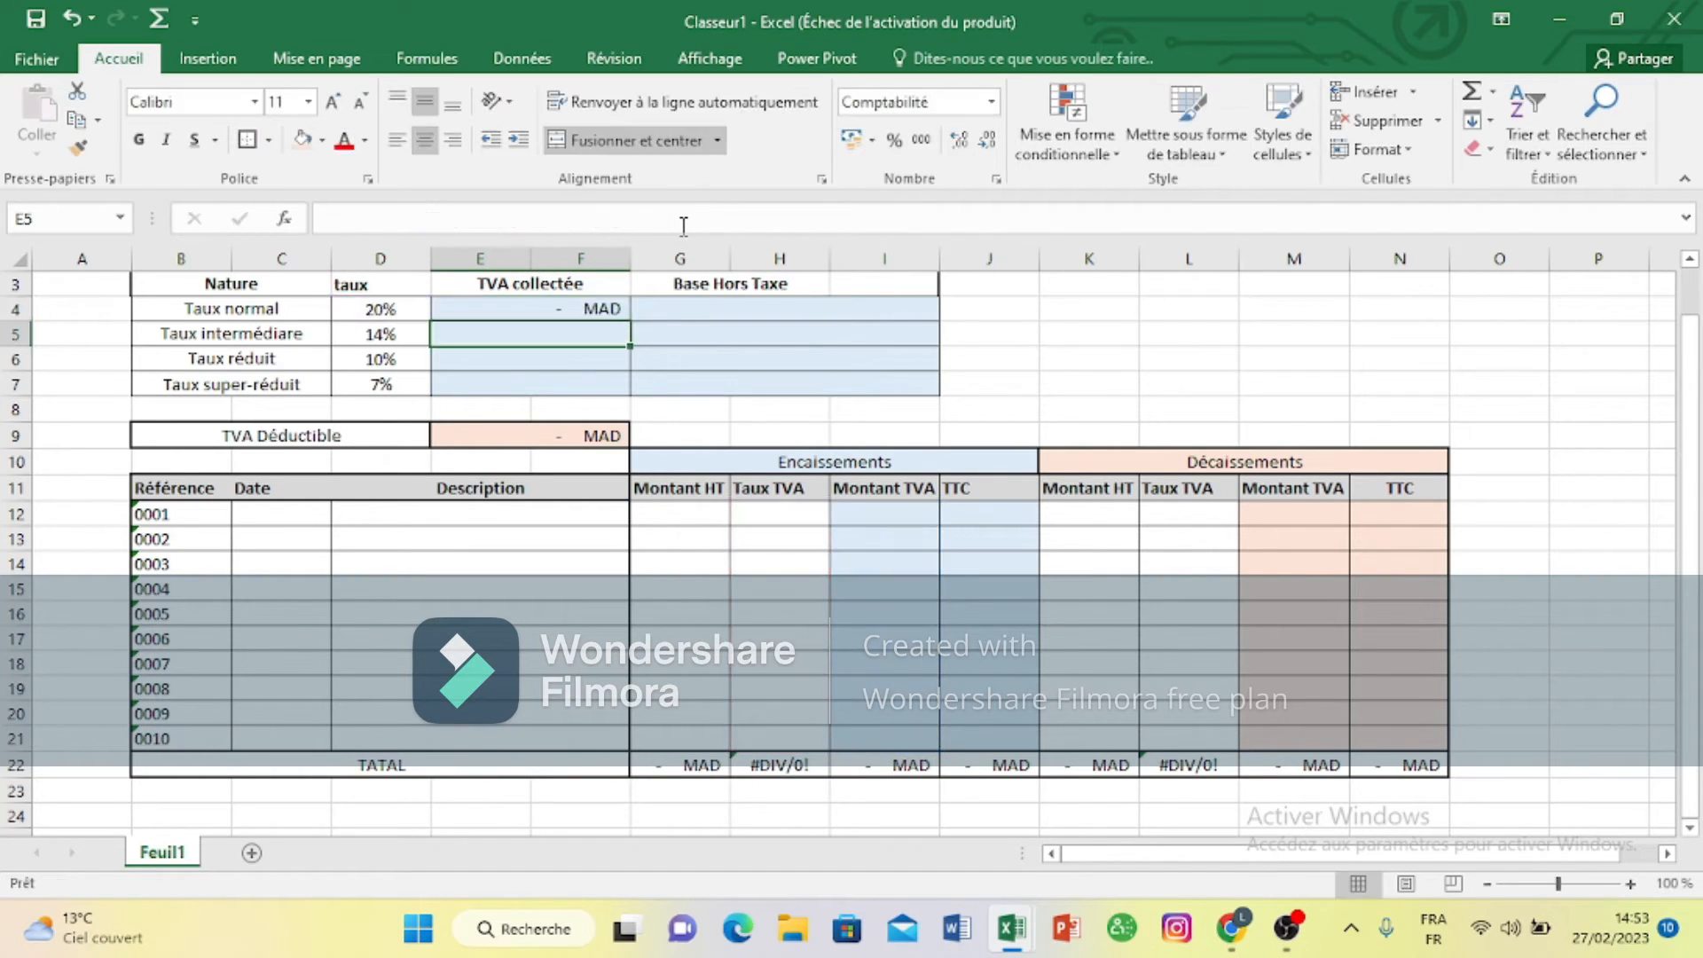
# Step: Copy the E4 TVA collectée formula down through E7 and check the copied formula in E5
pyautogui.click(599, 309)
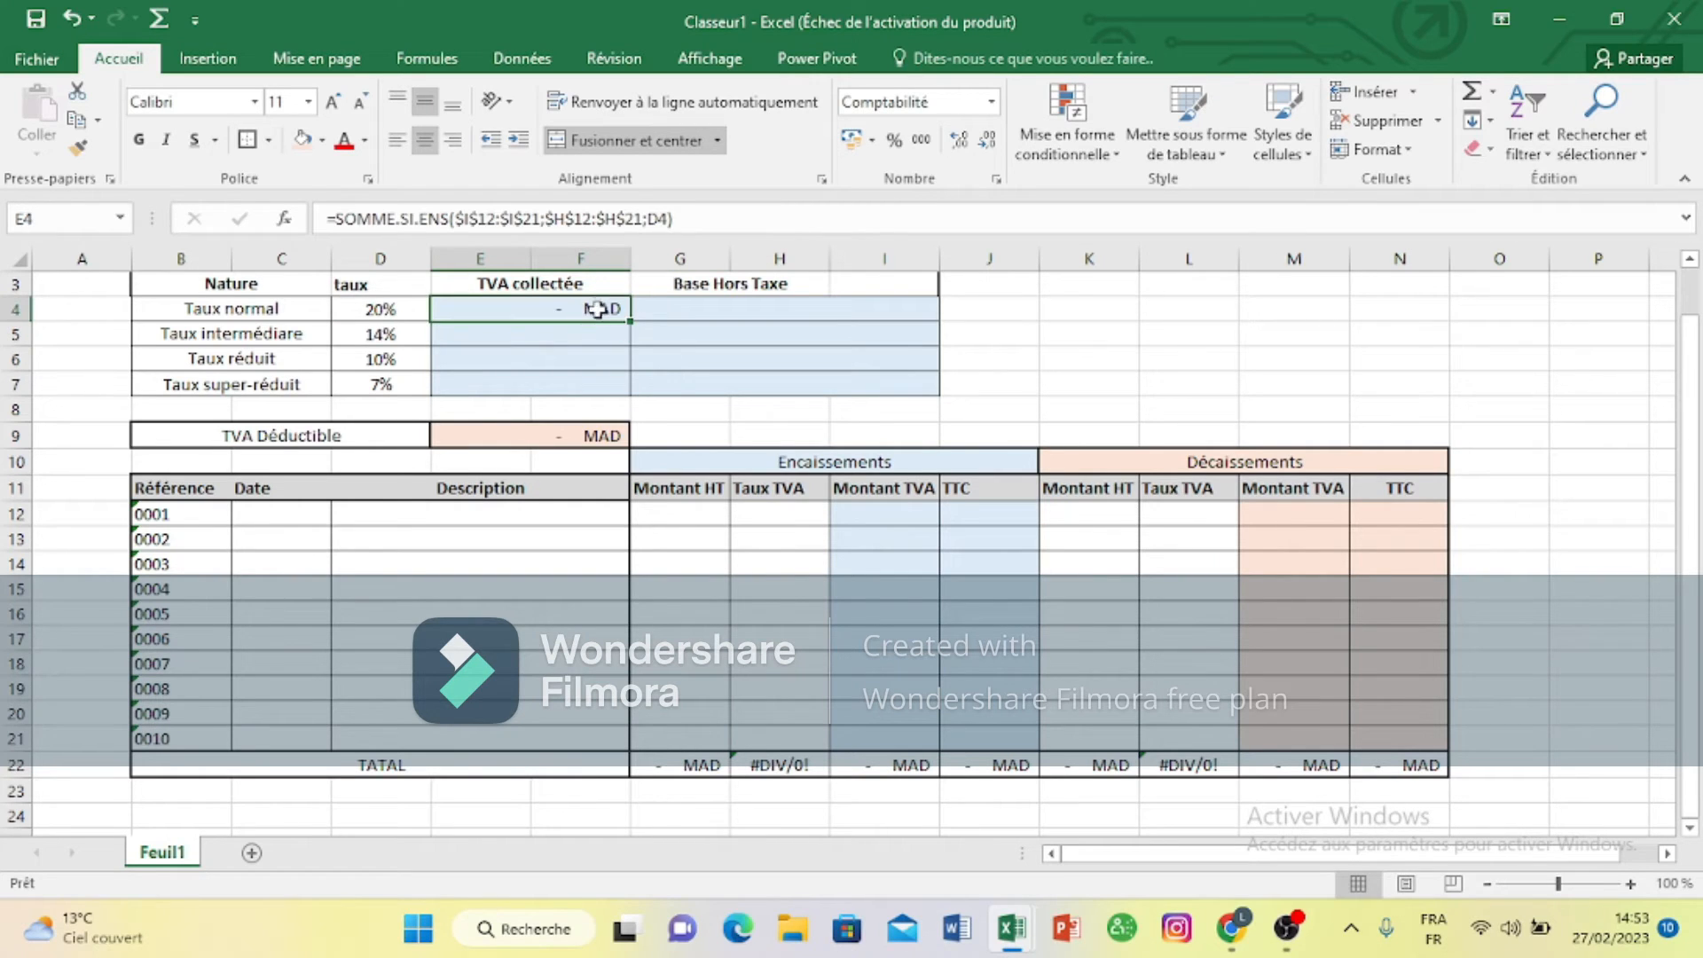
pyautogui.moveTo(629, 321); pyautogui.dragTo(627, 391)
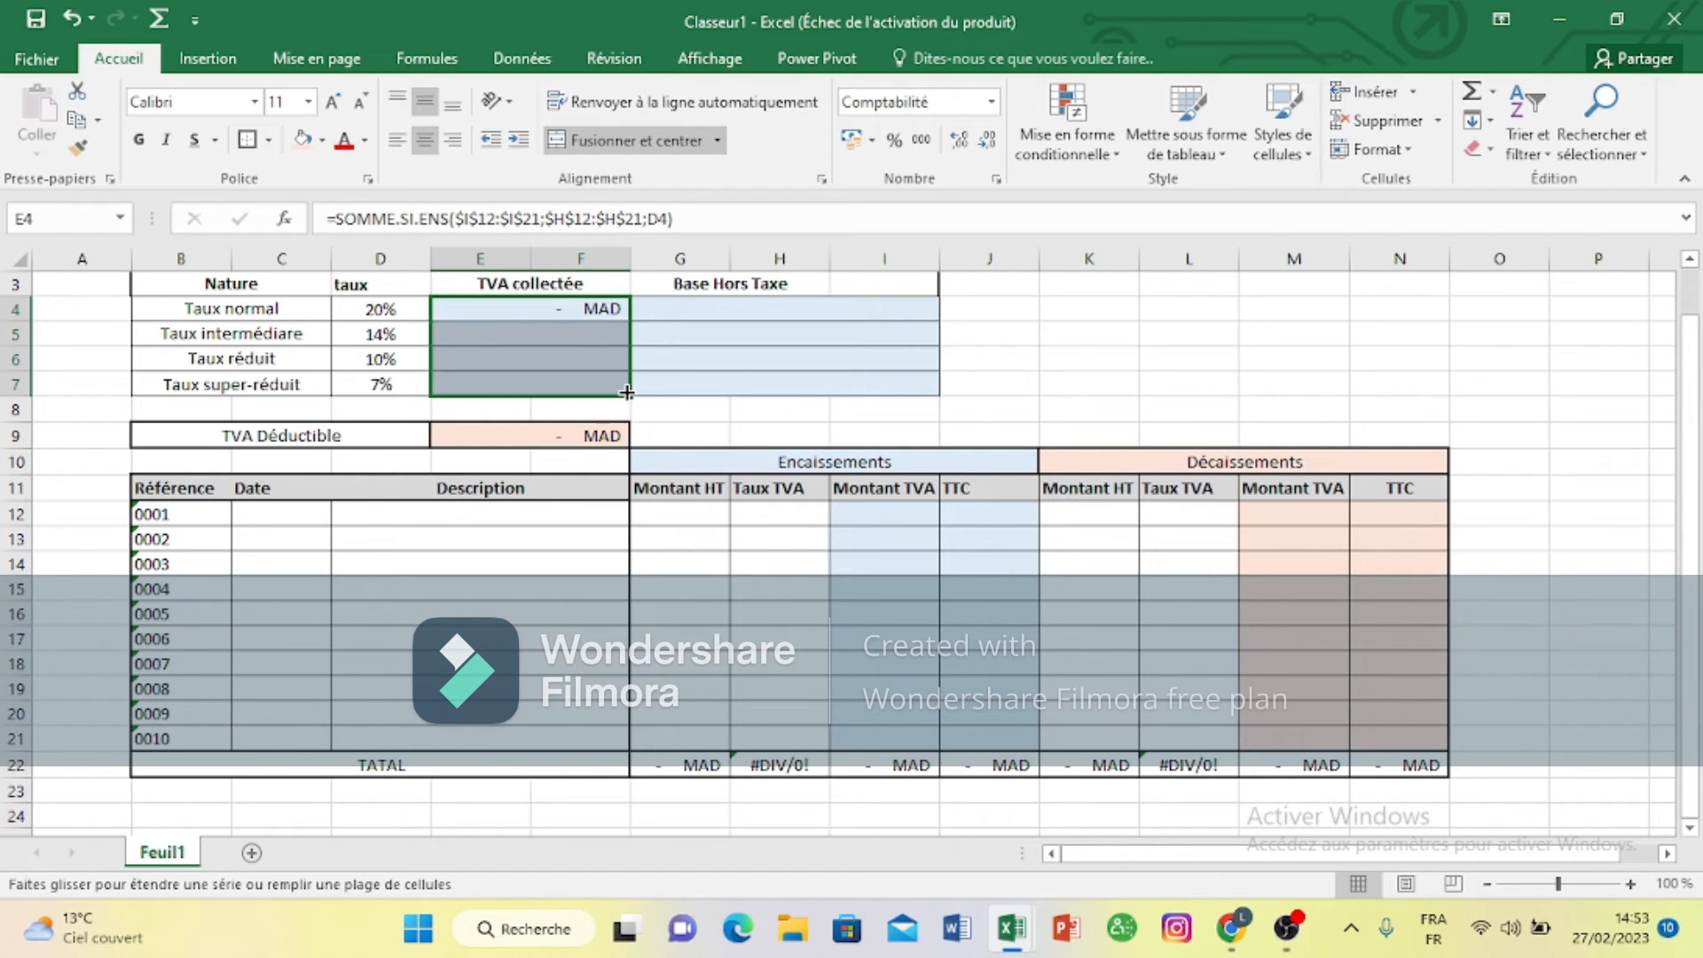
pyautogui.click(753, 365)
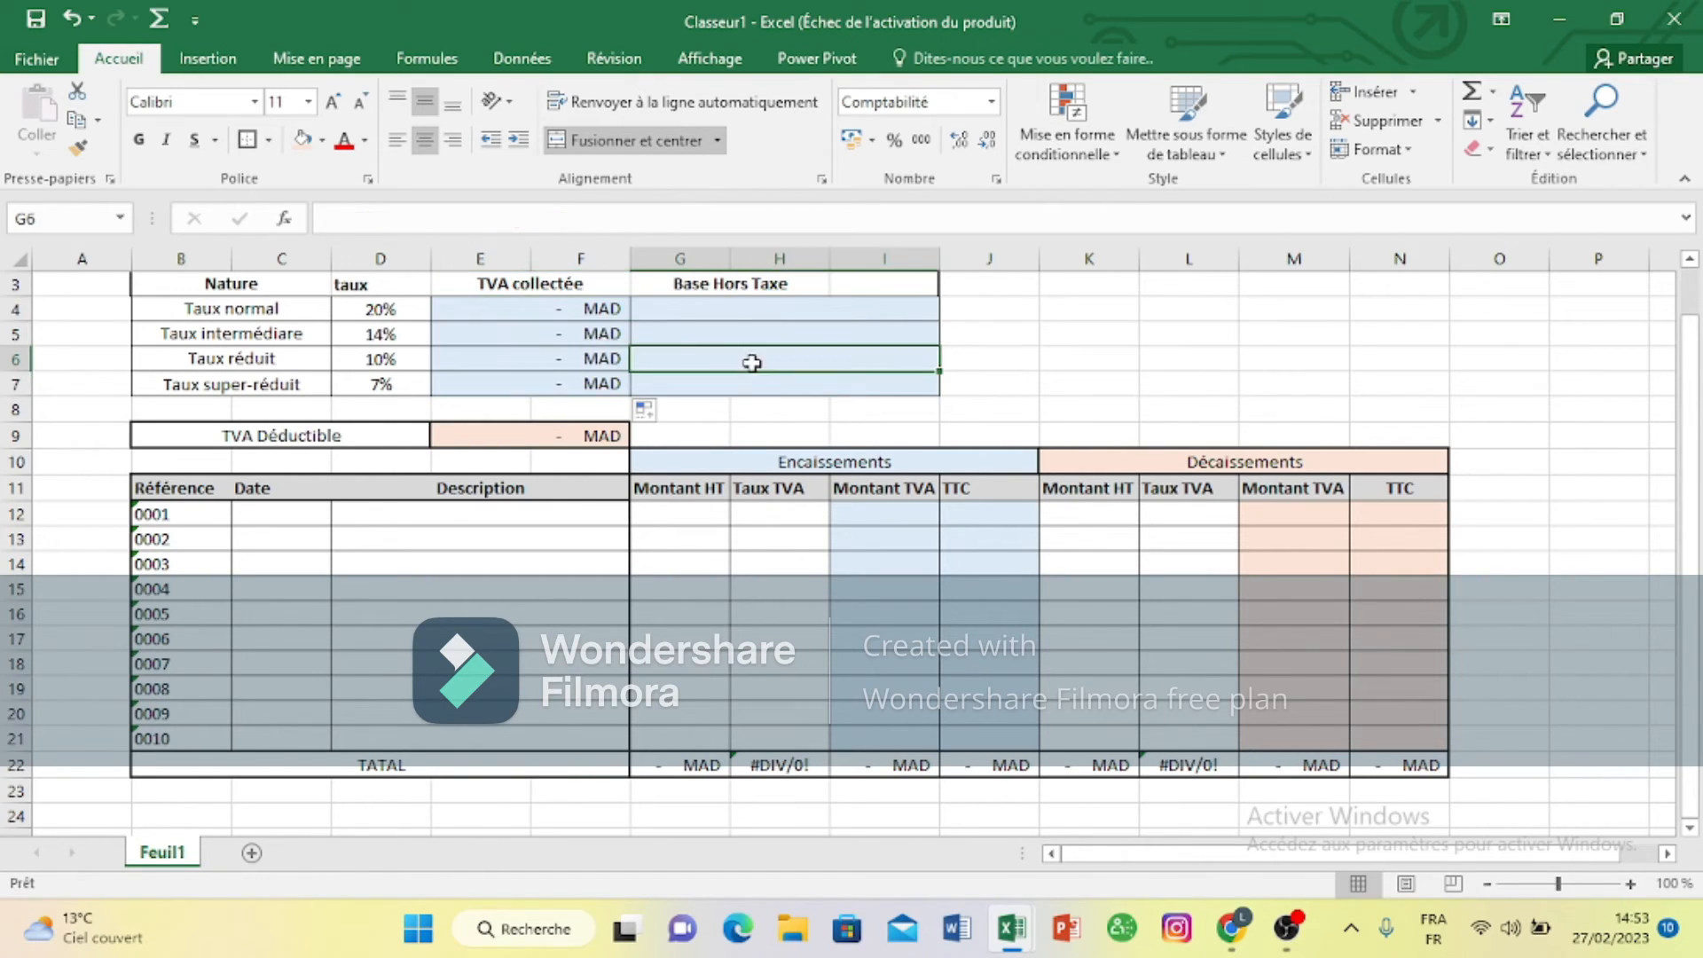
pyautogui.click(590, 338)
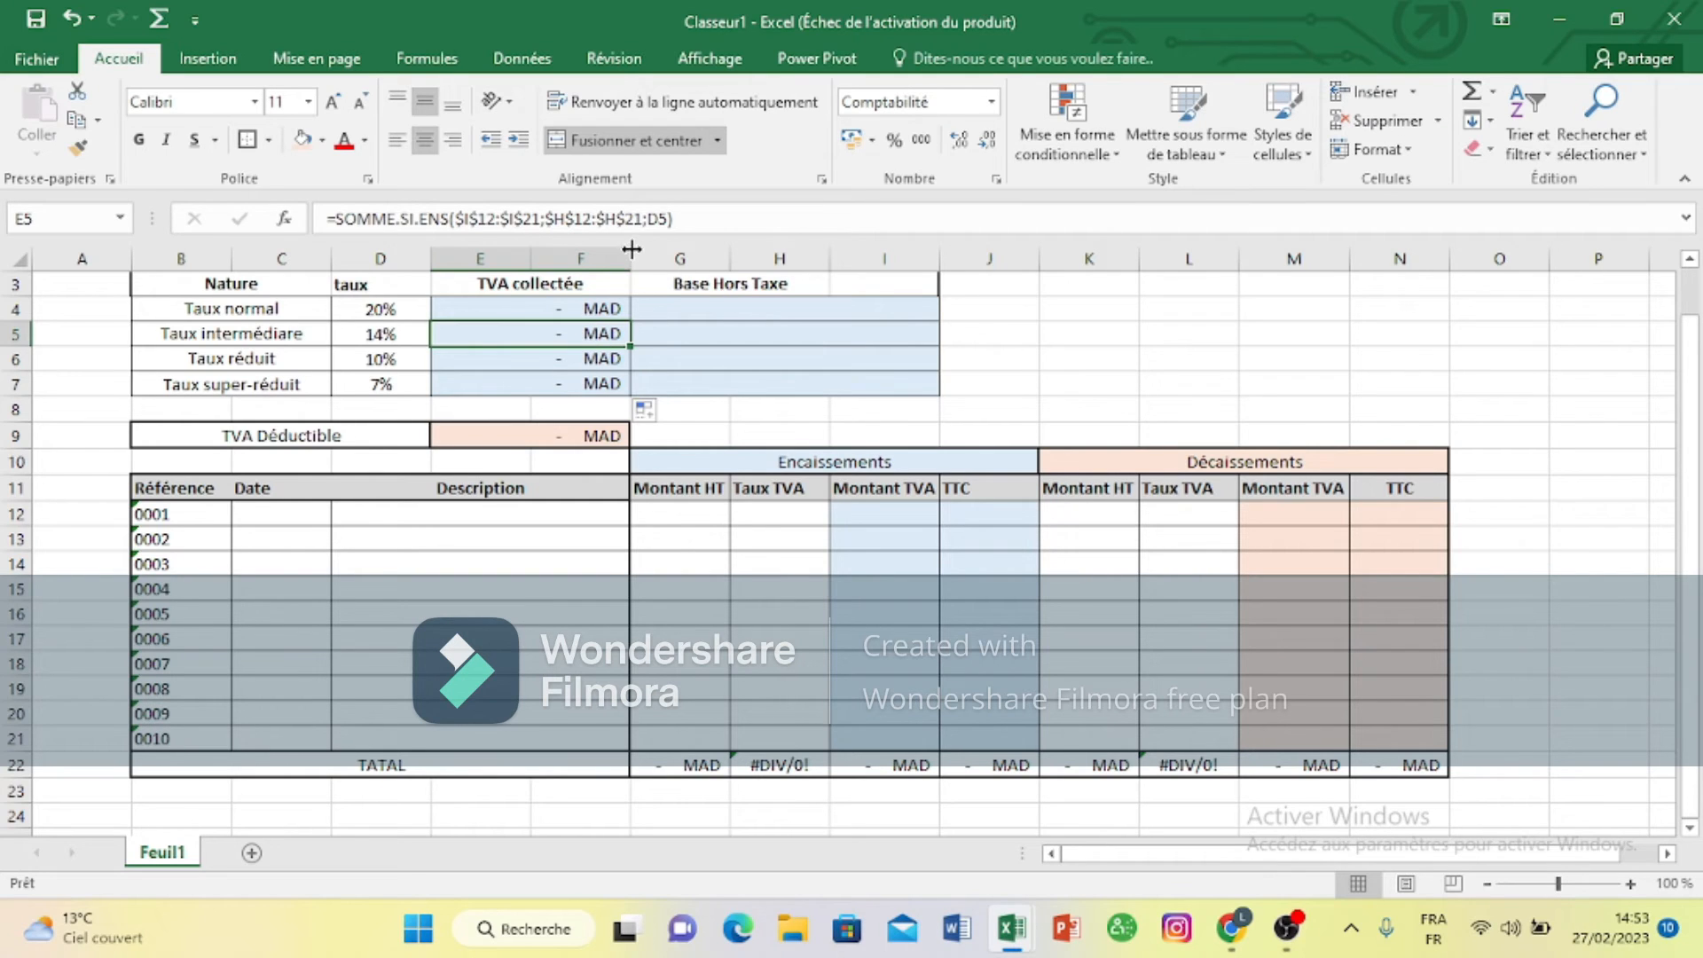
# Step: Check the copied TVA collectée formulas in E6 and E7
pyautogui.click(604, 356)
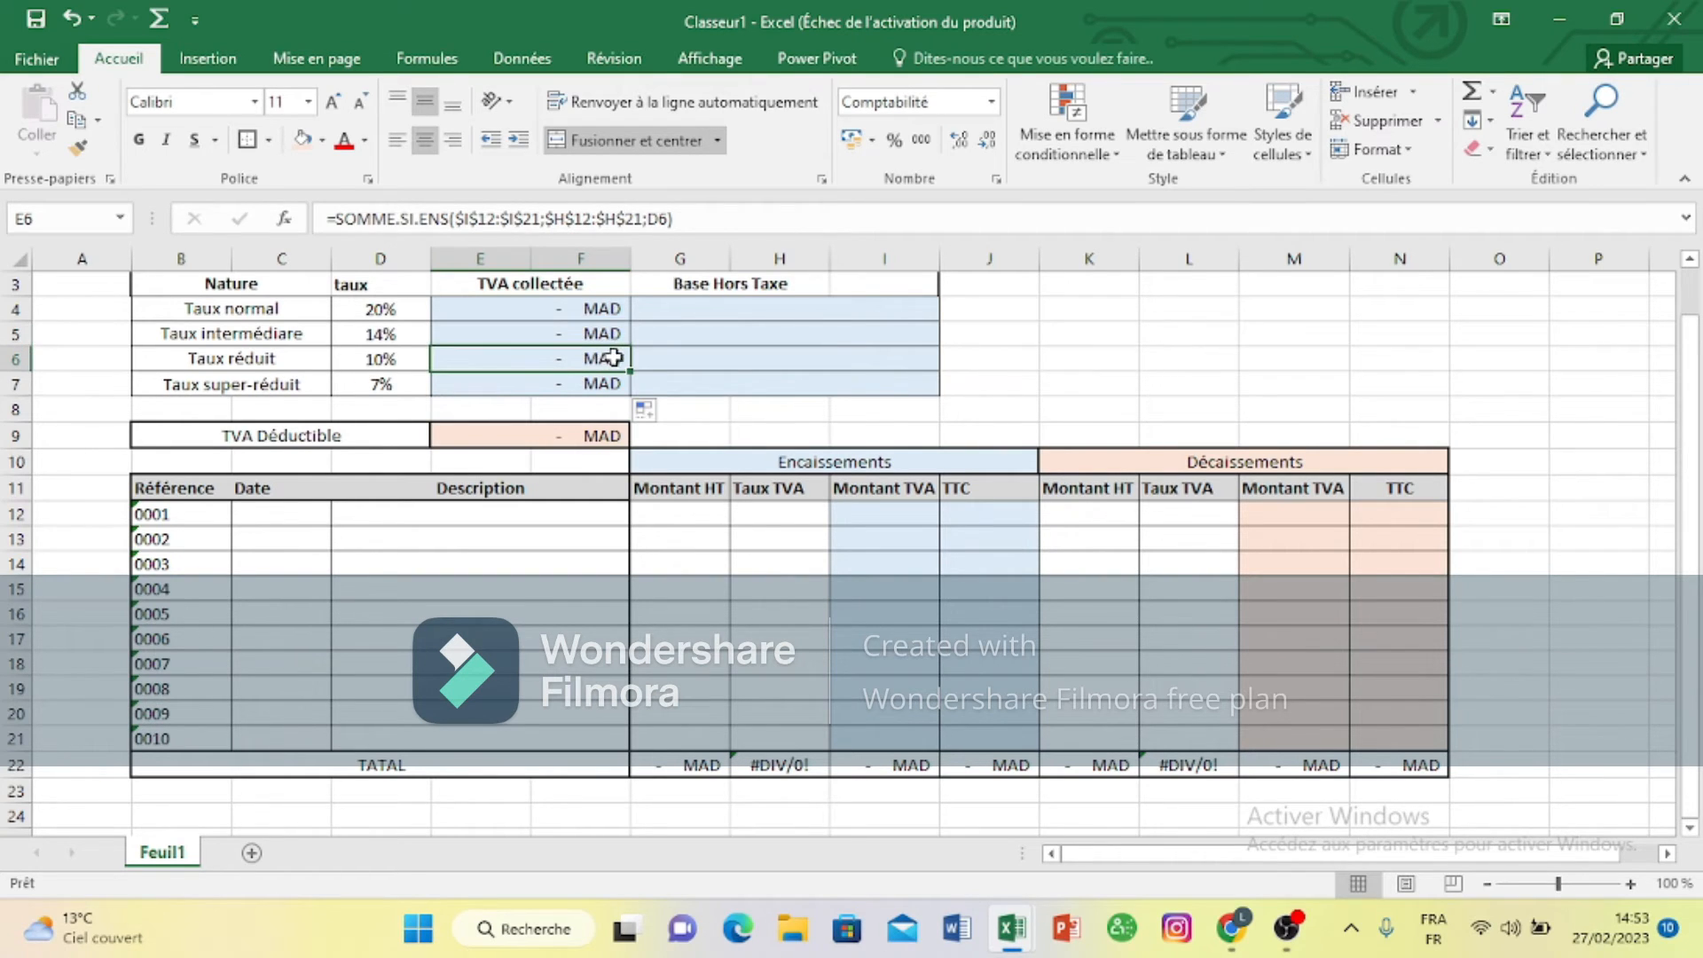
pyautogui.click(602, 389)
# Step: Begin a SOMME.SI.ENS formula in the Taux normal Base Hors Taxe cell G4
pyautogui.click(713, 312)
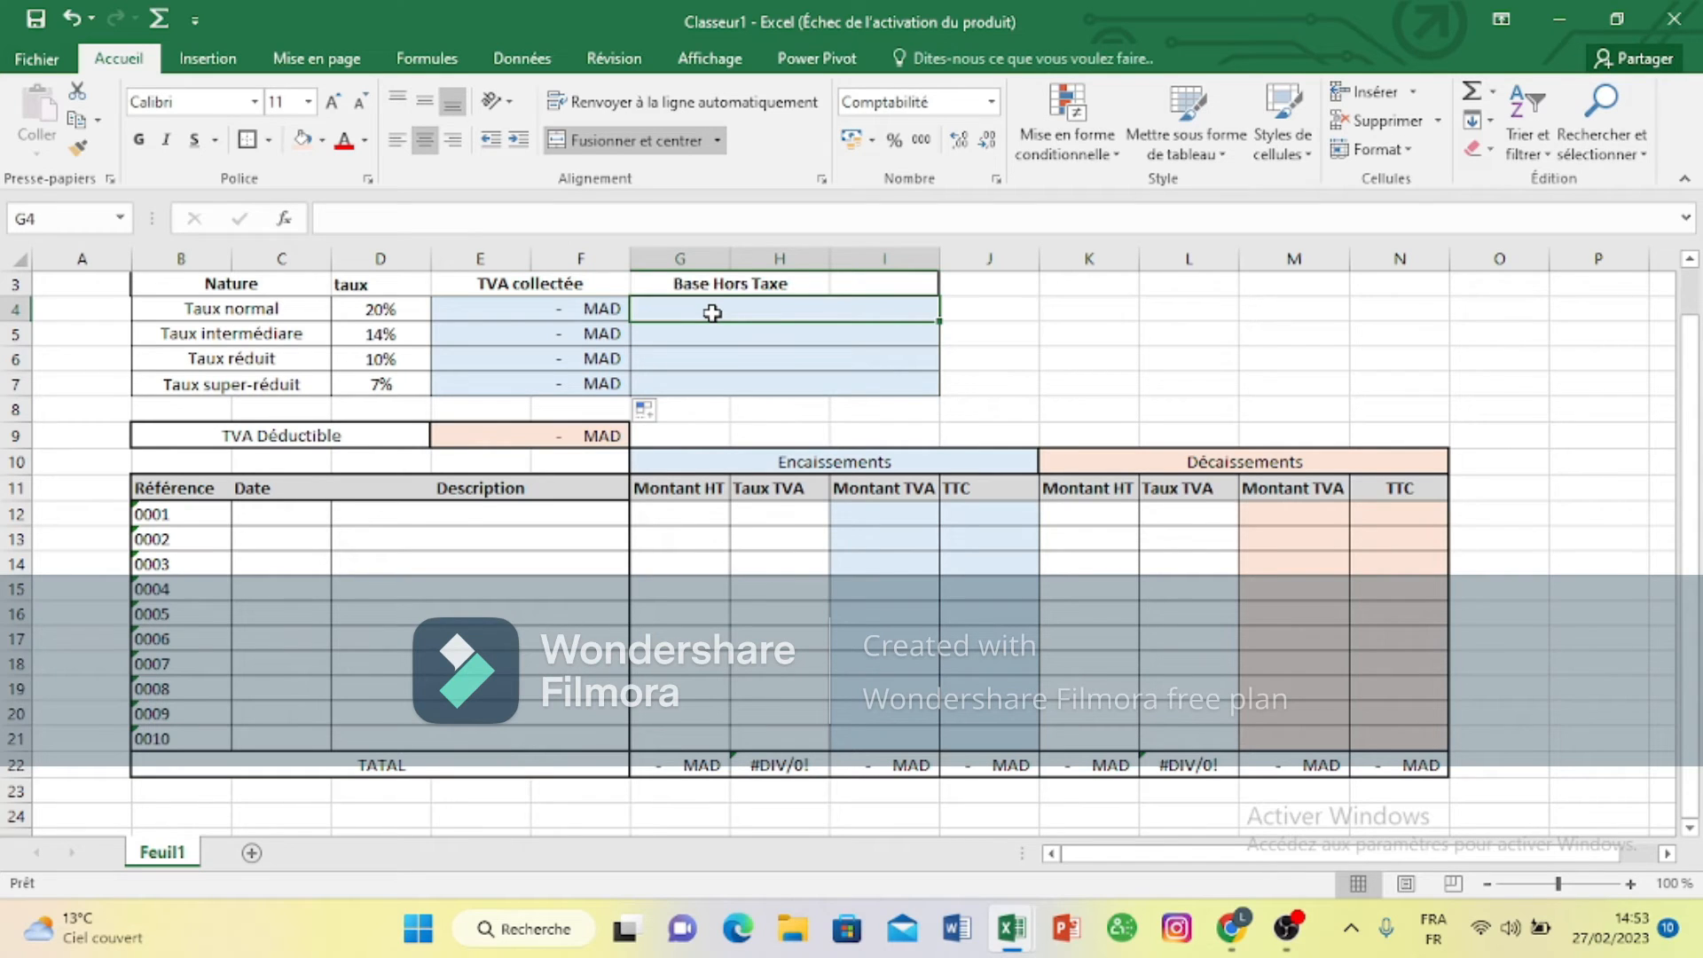
pyautogui.write('=')
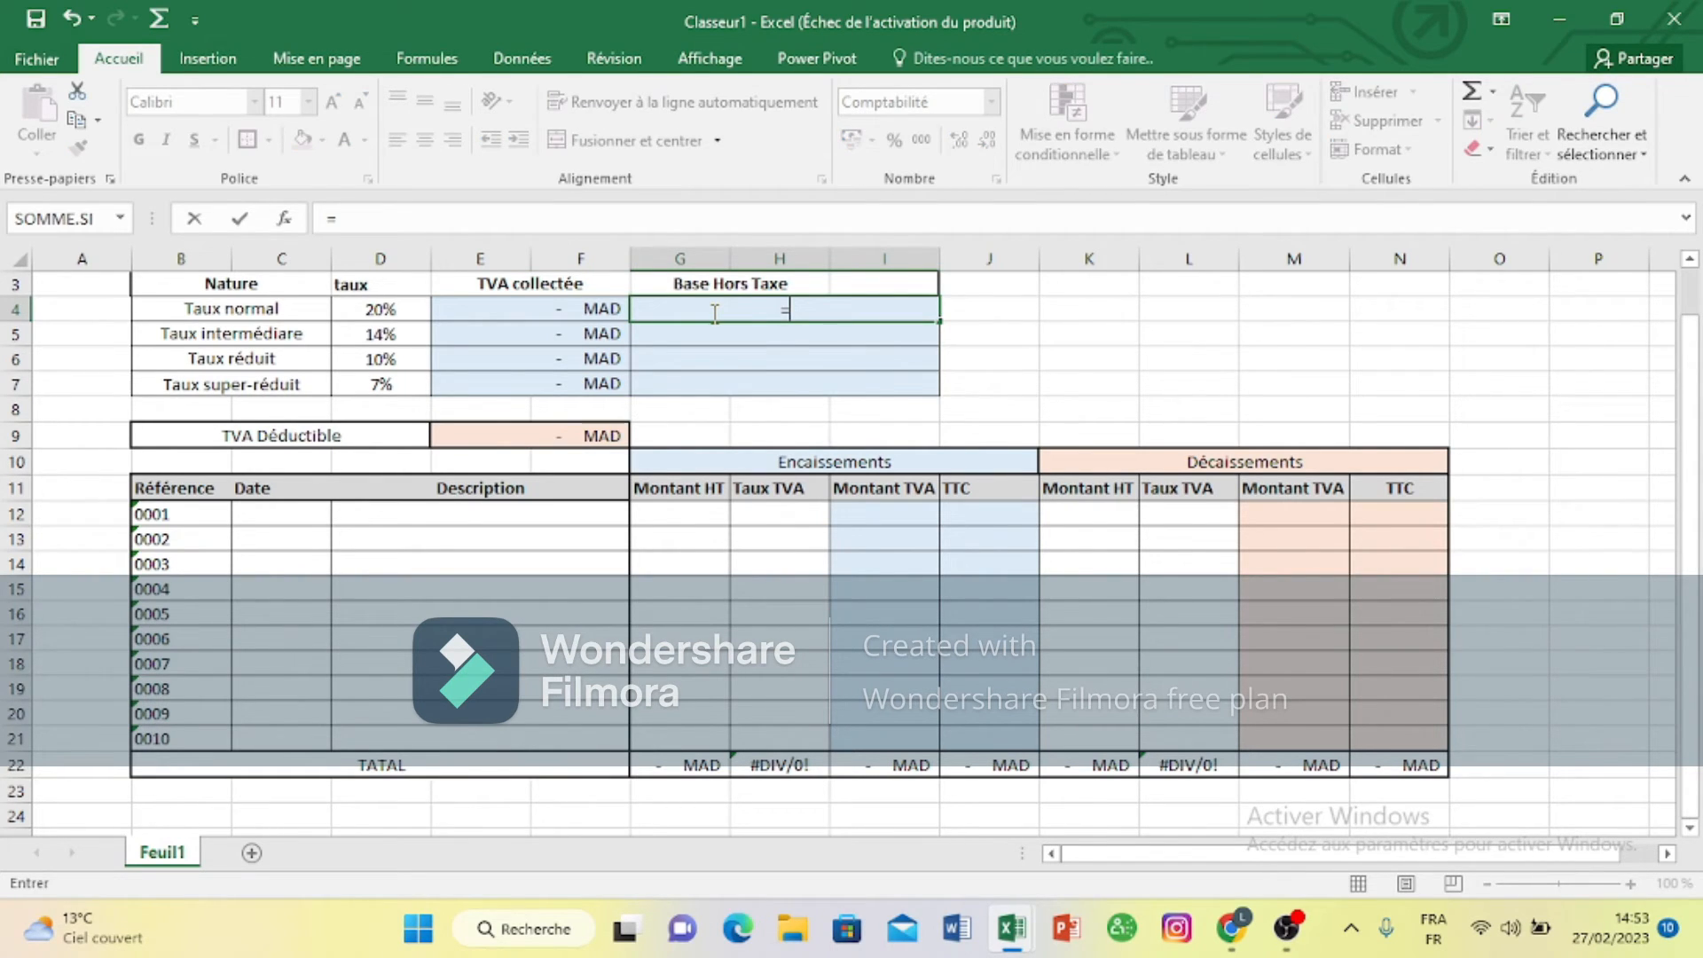
pyautogui.write('somme')
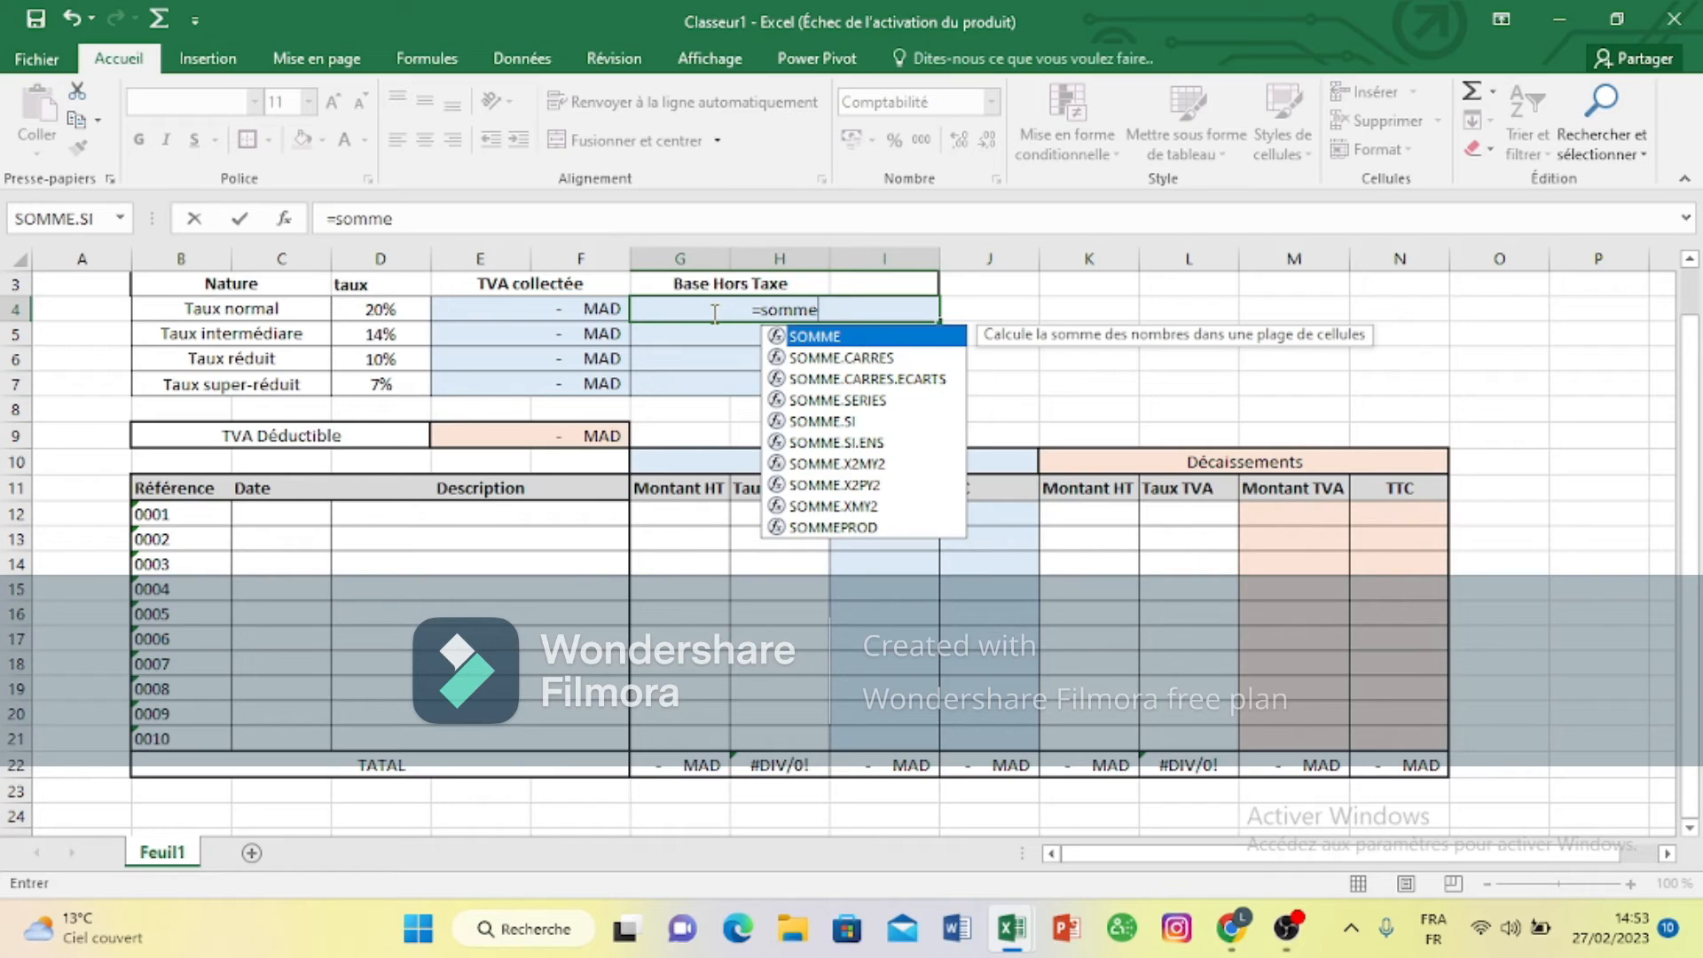
pyautogui.write('.s')
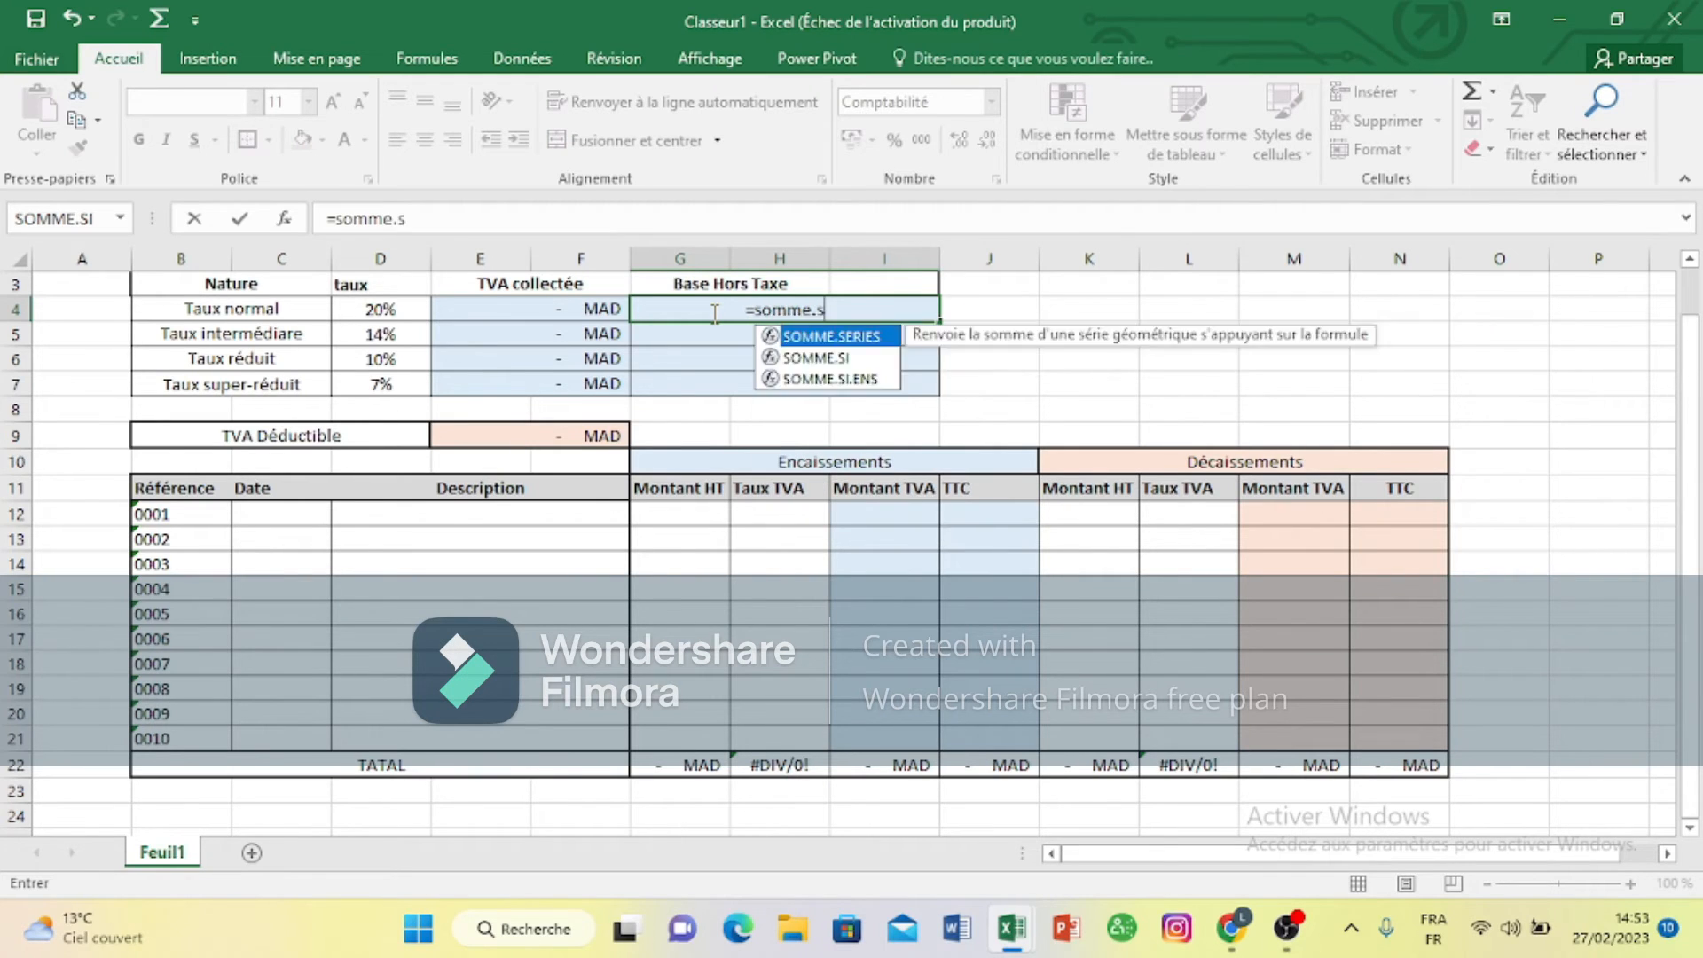
pyautogui.write('l')
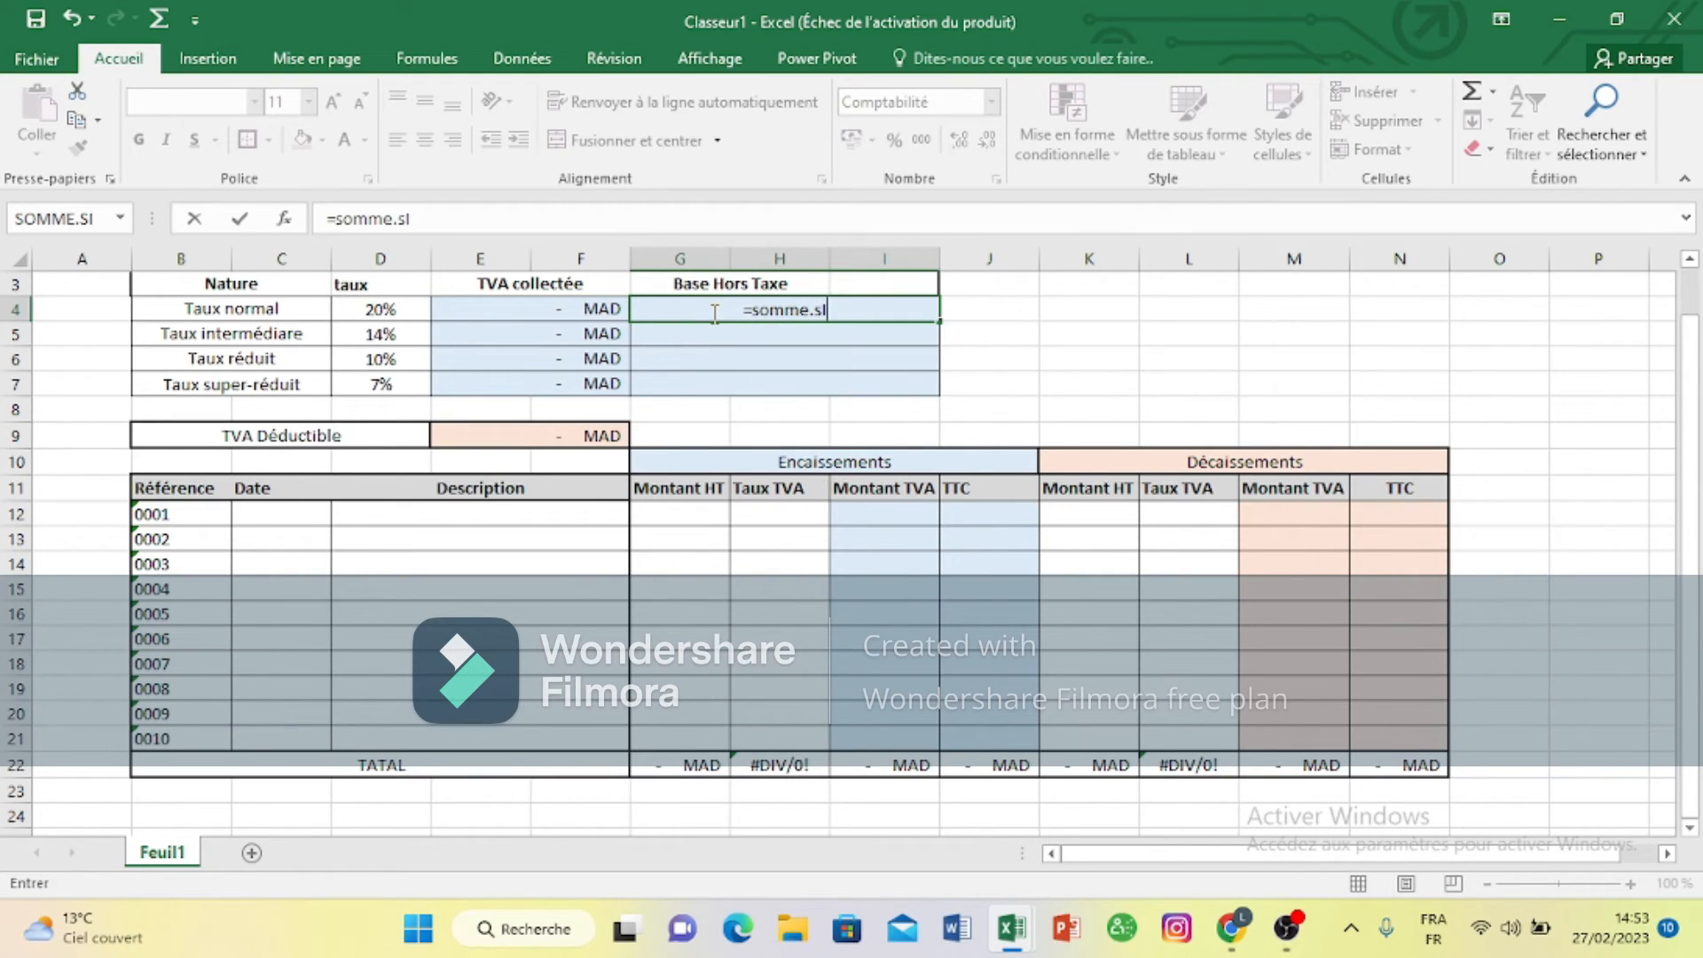
pyautogui.write('.ENS')
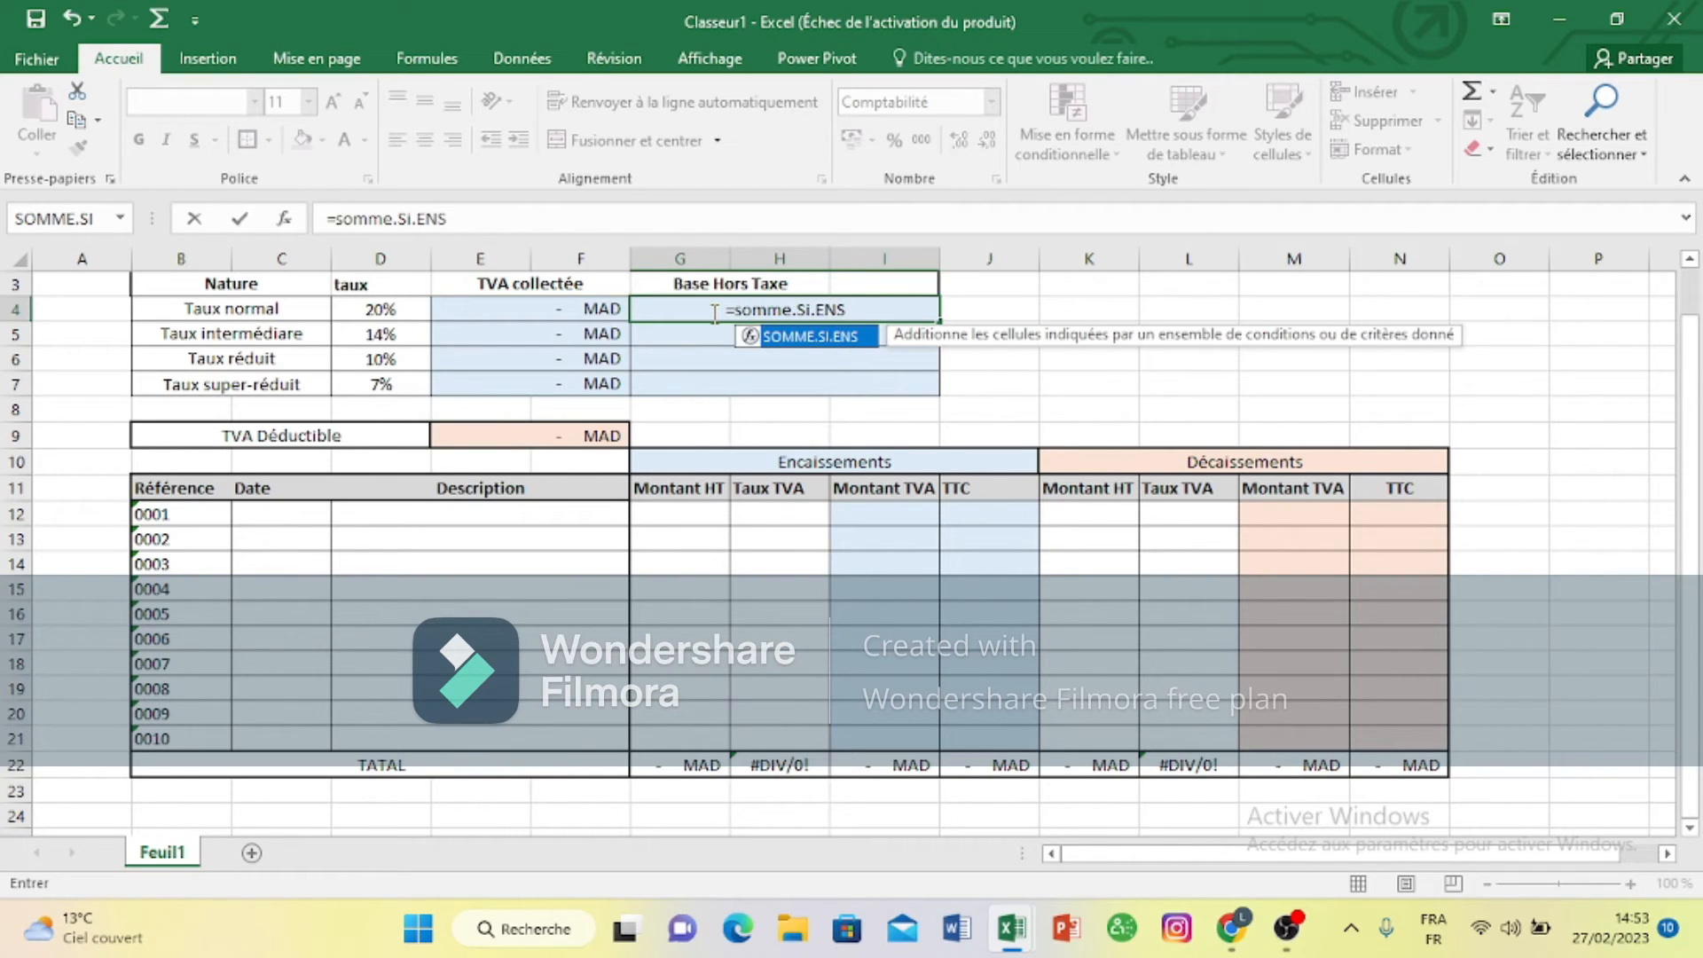
pyautogui.write('5')
pyautogui.press('BackSpace')
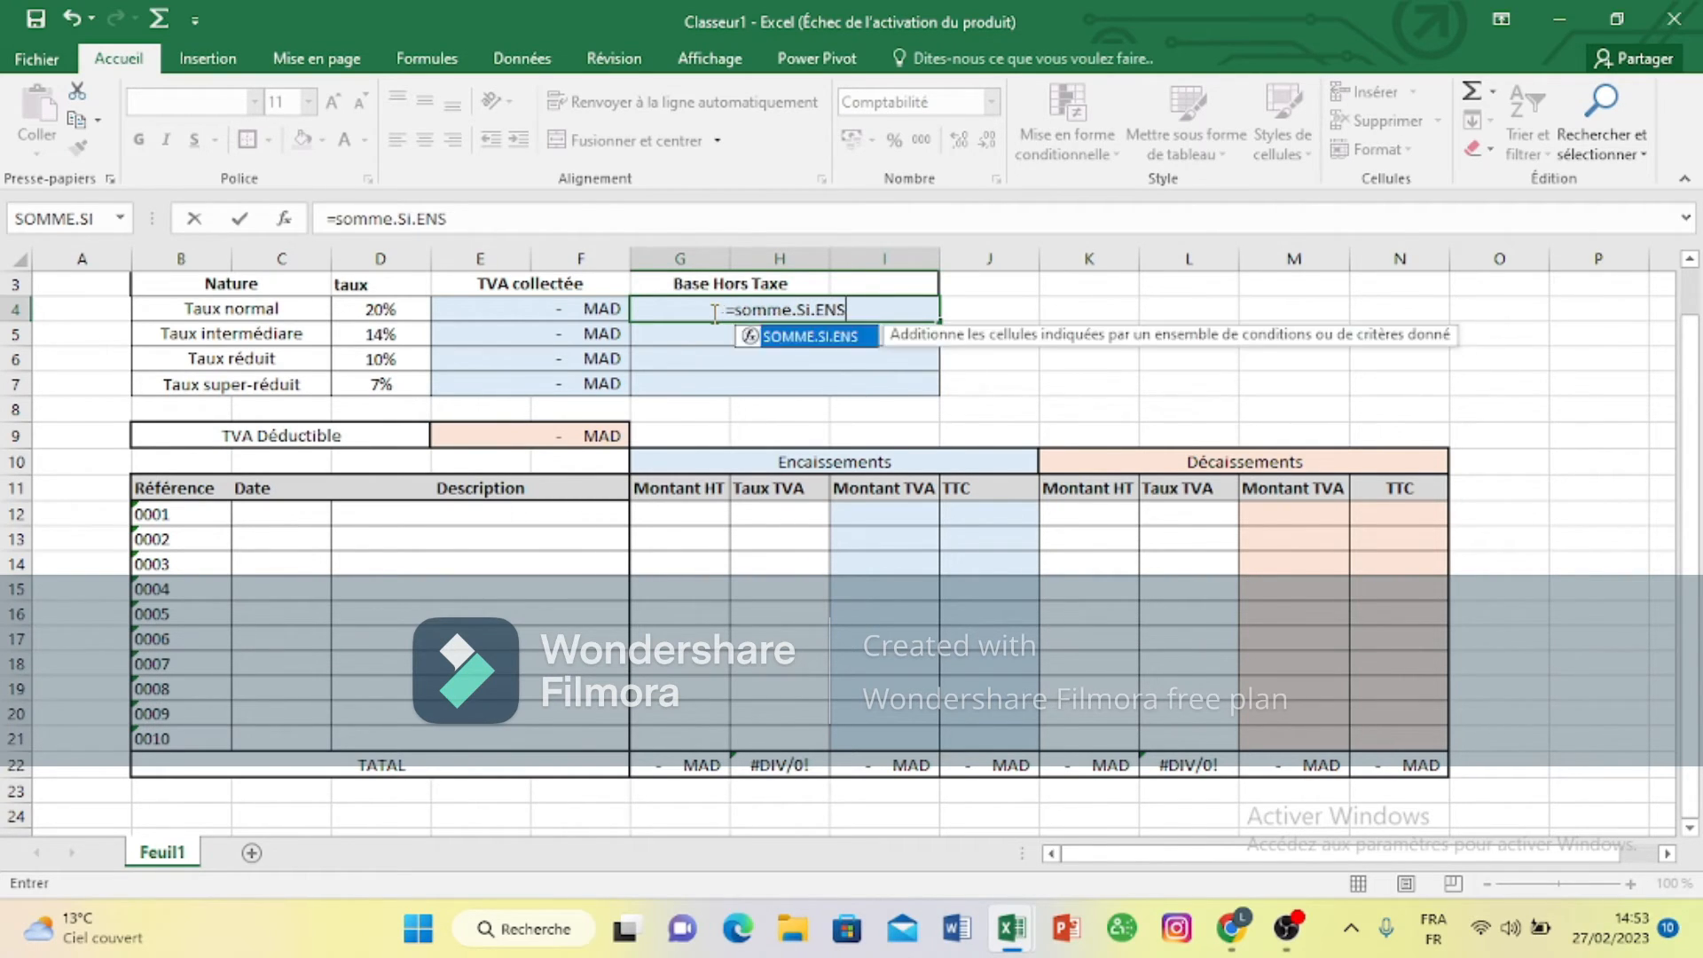
pyautogui.write('(')
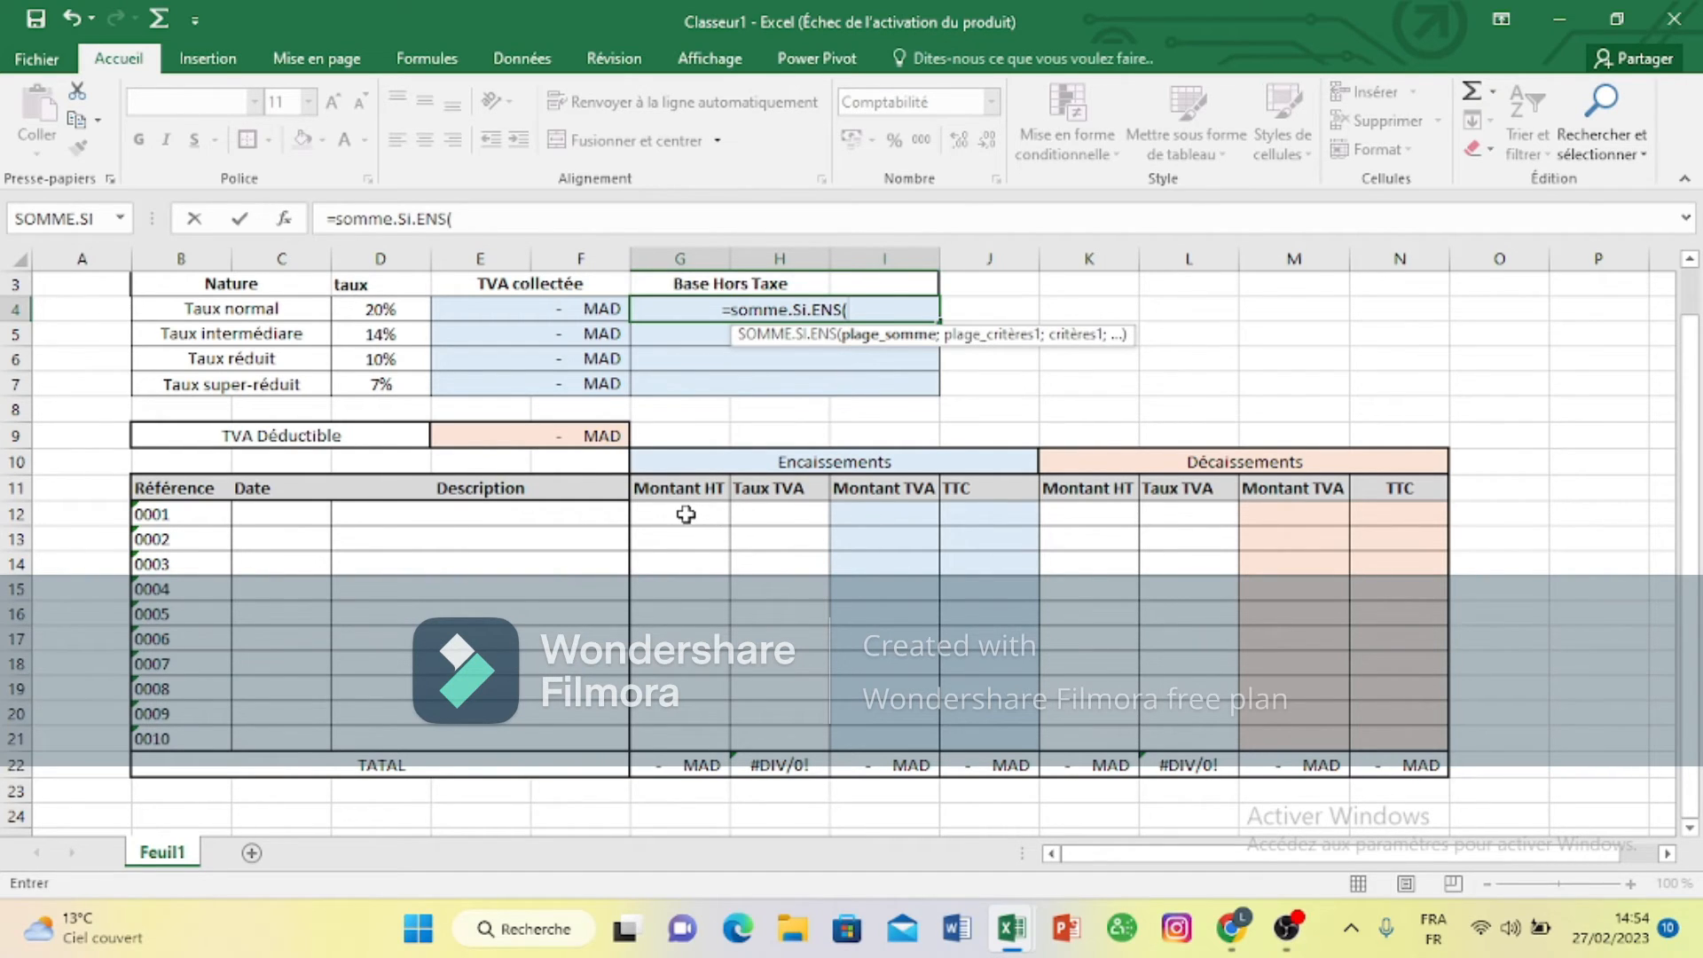
# Step: Complete the G4 SOMME.SI.ENS arguments with sum range G12:G21, criteria range H12:H21 and criterion D4
pyautogui.moveTo(686, 514); pyautogui.dragTo(681, 734)
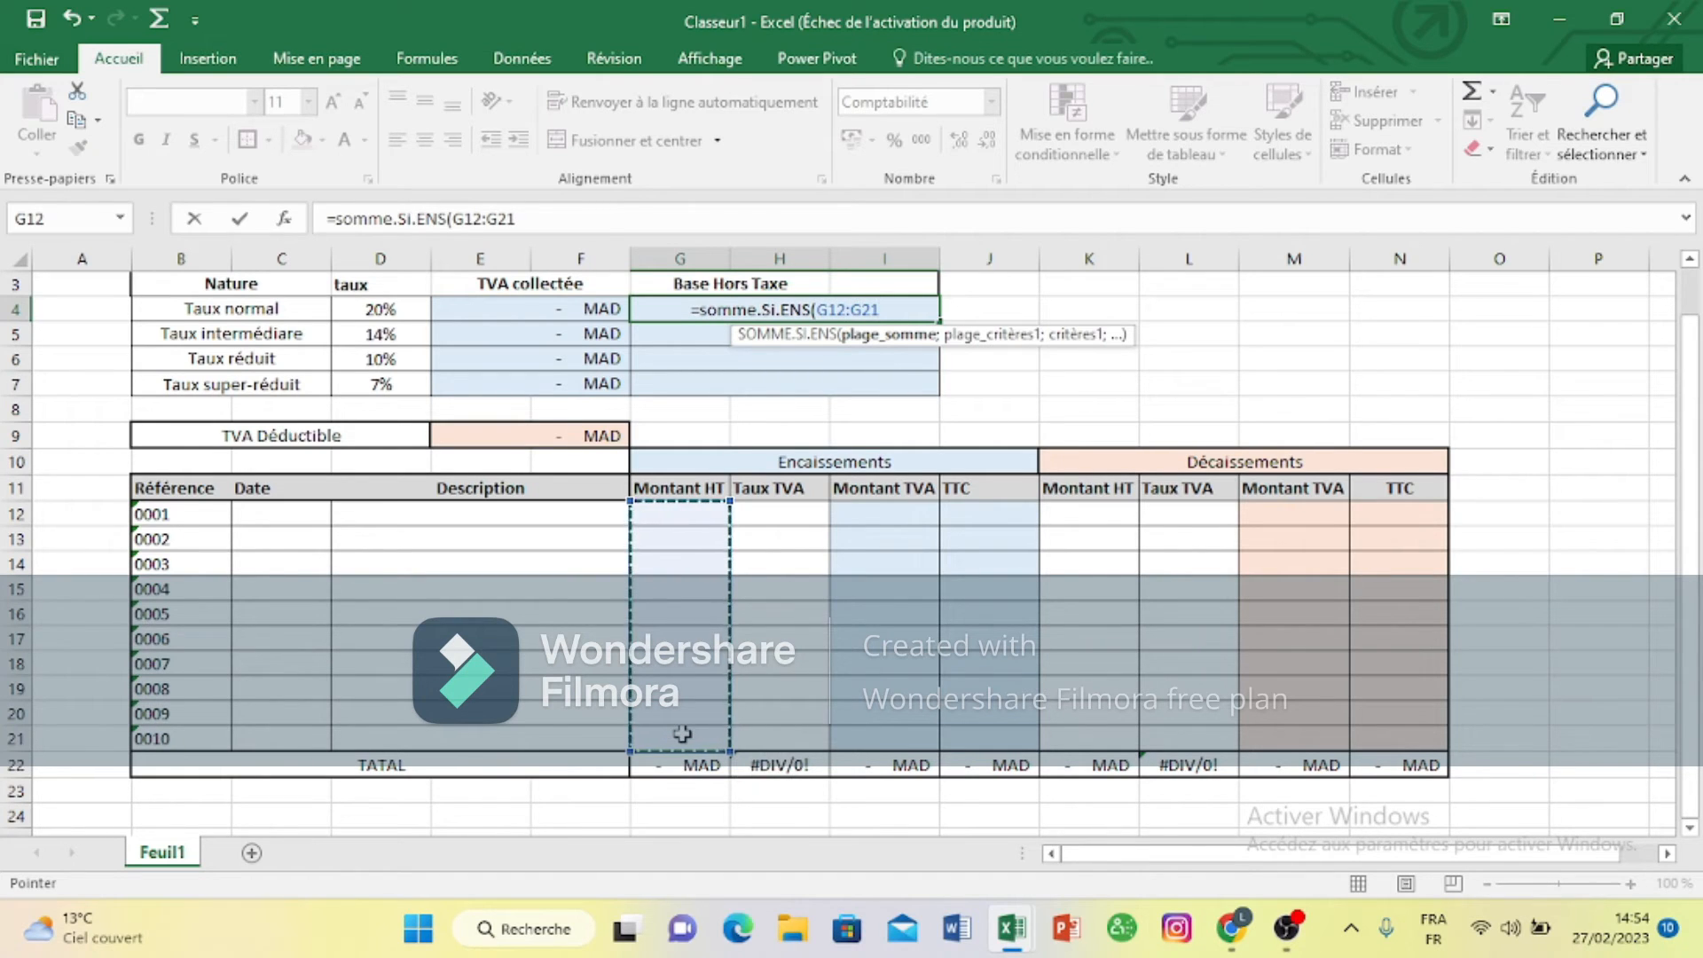
pyautogui.write(';')
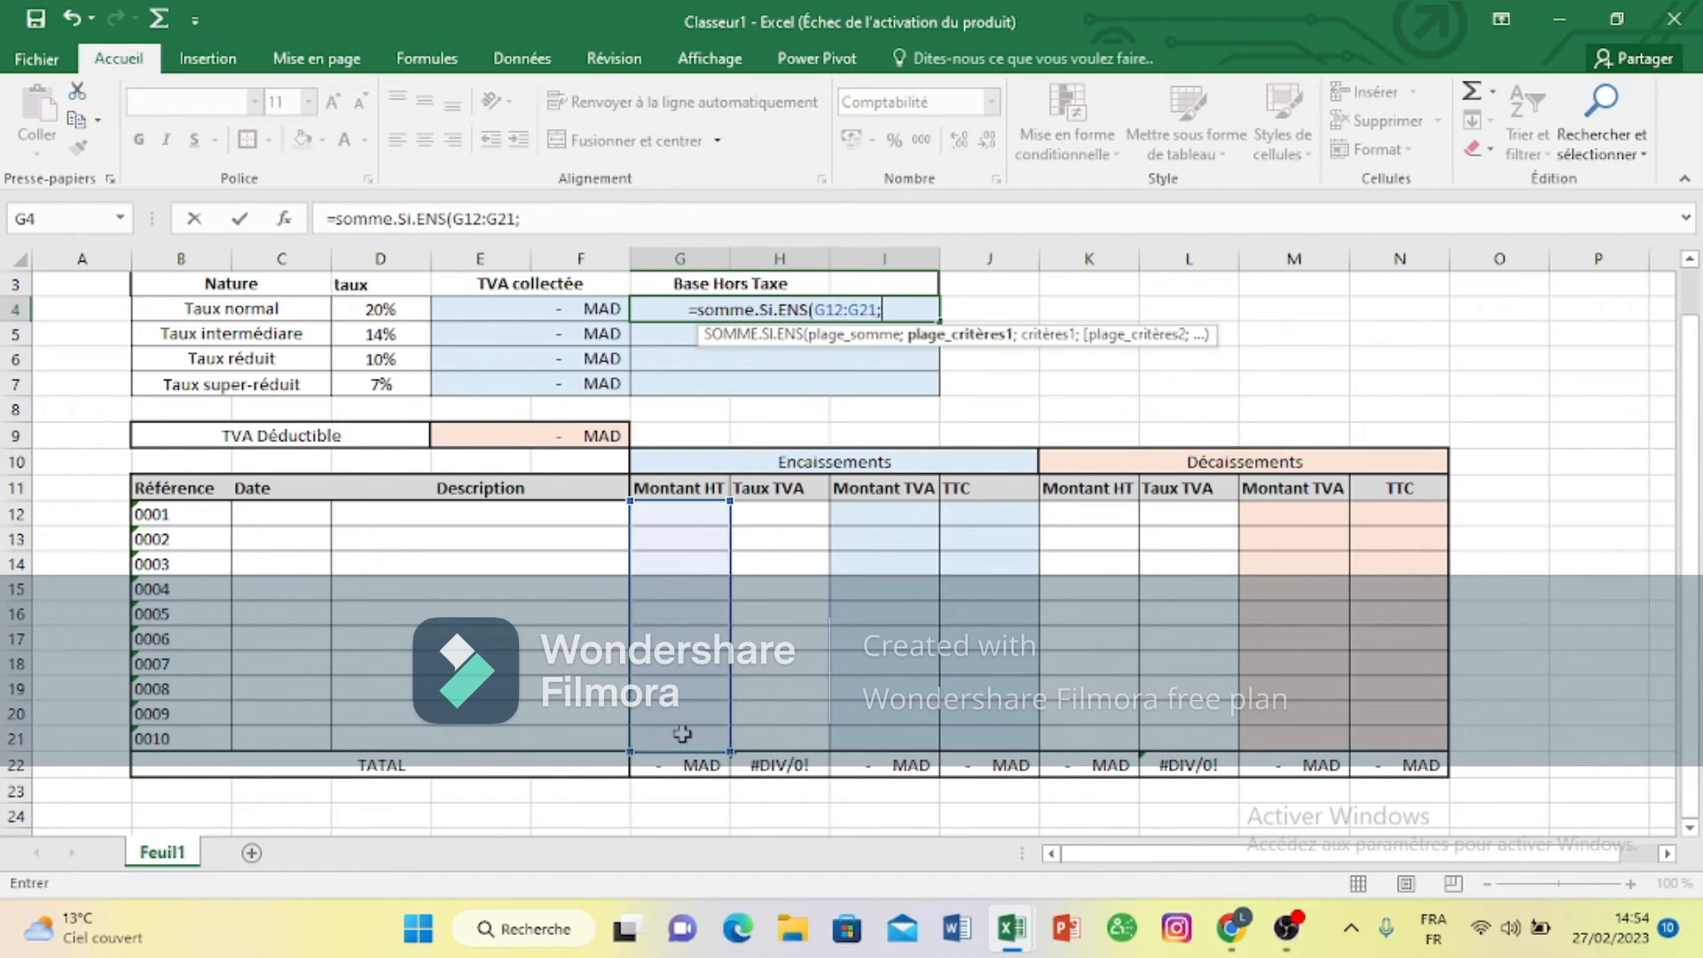
pyautogui.moveTo(782, 515); pyautogui.dragTo(774, 733)
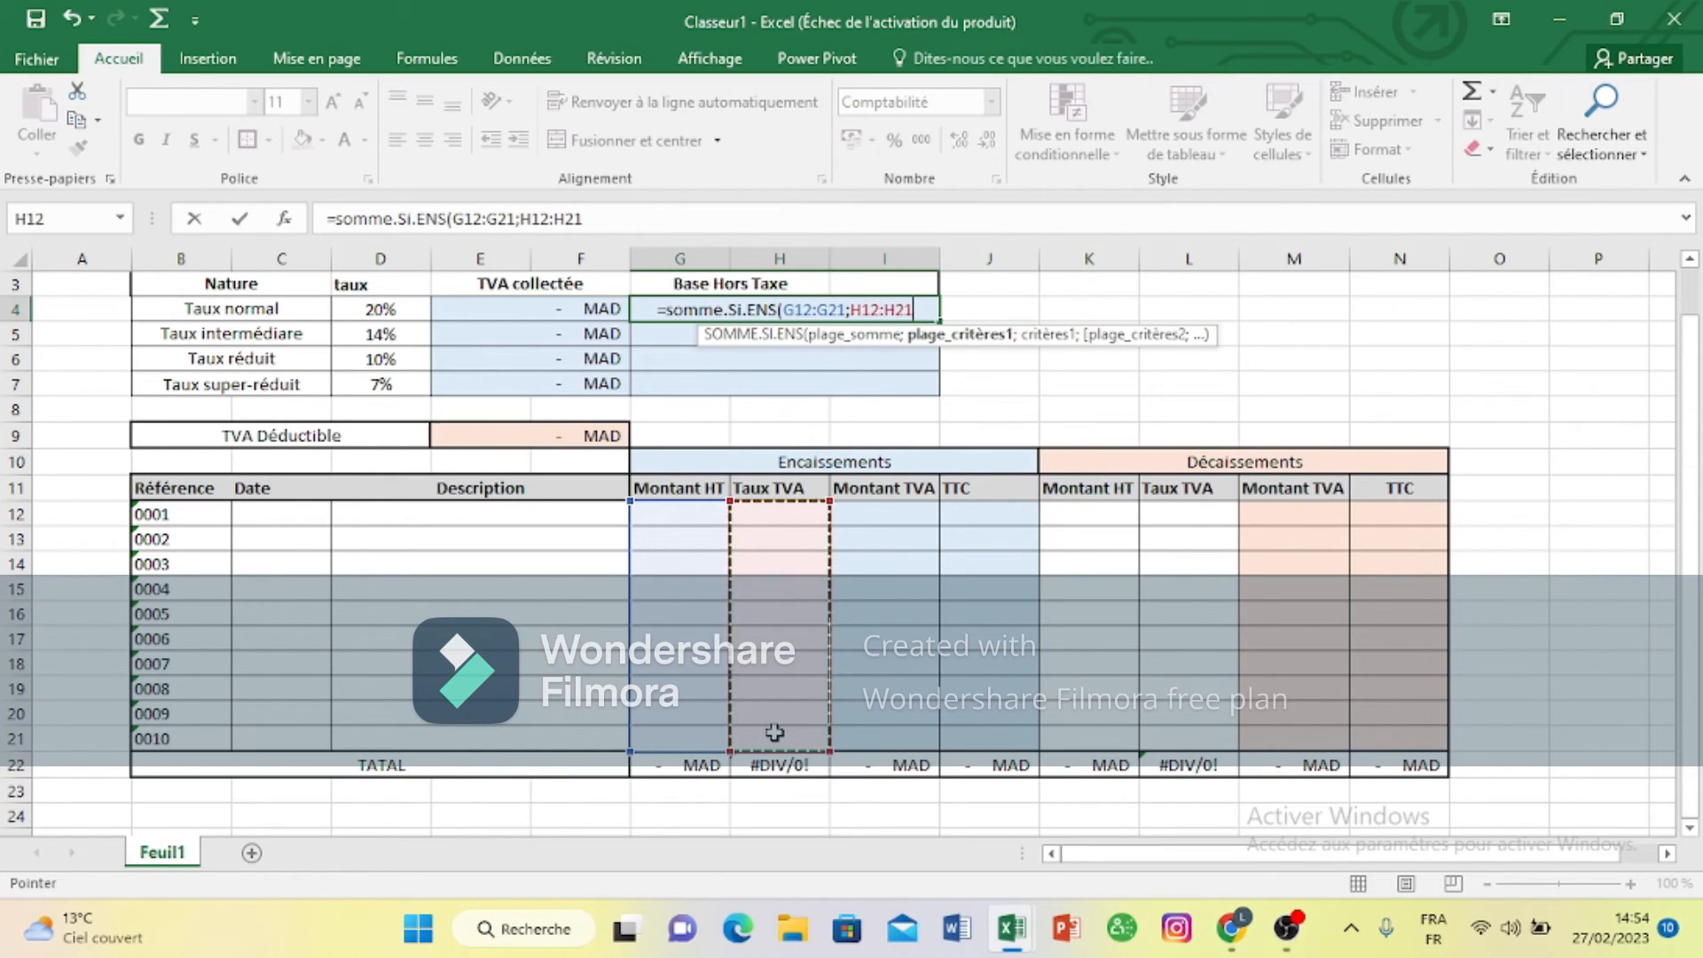
pyautogui.write(';')
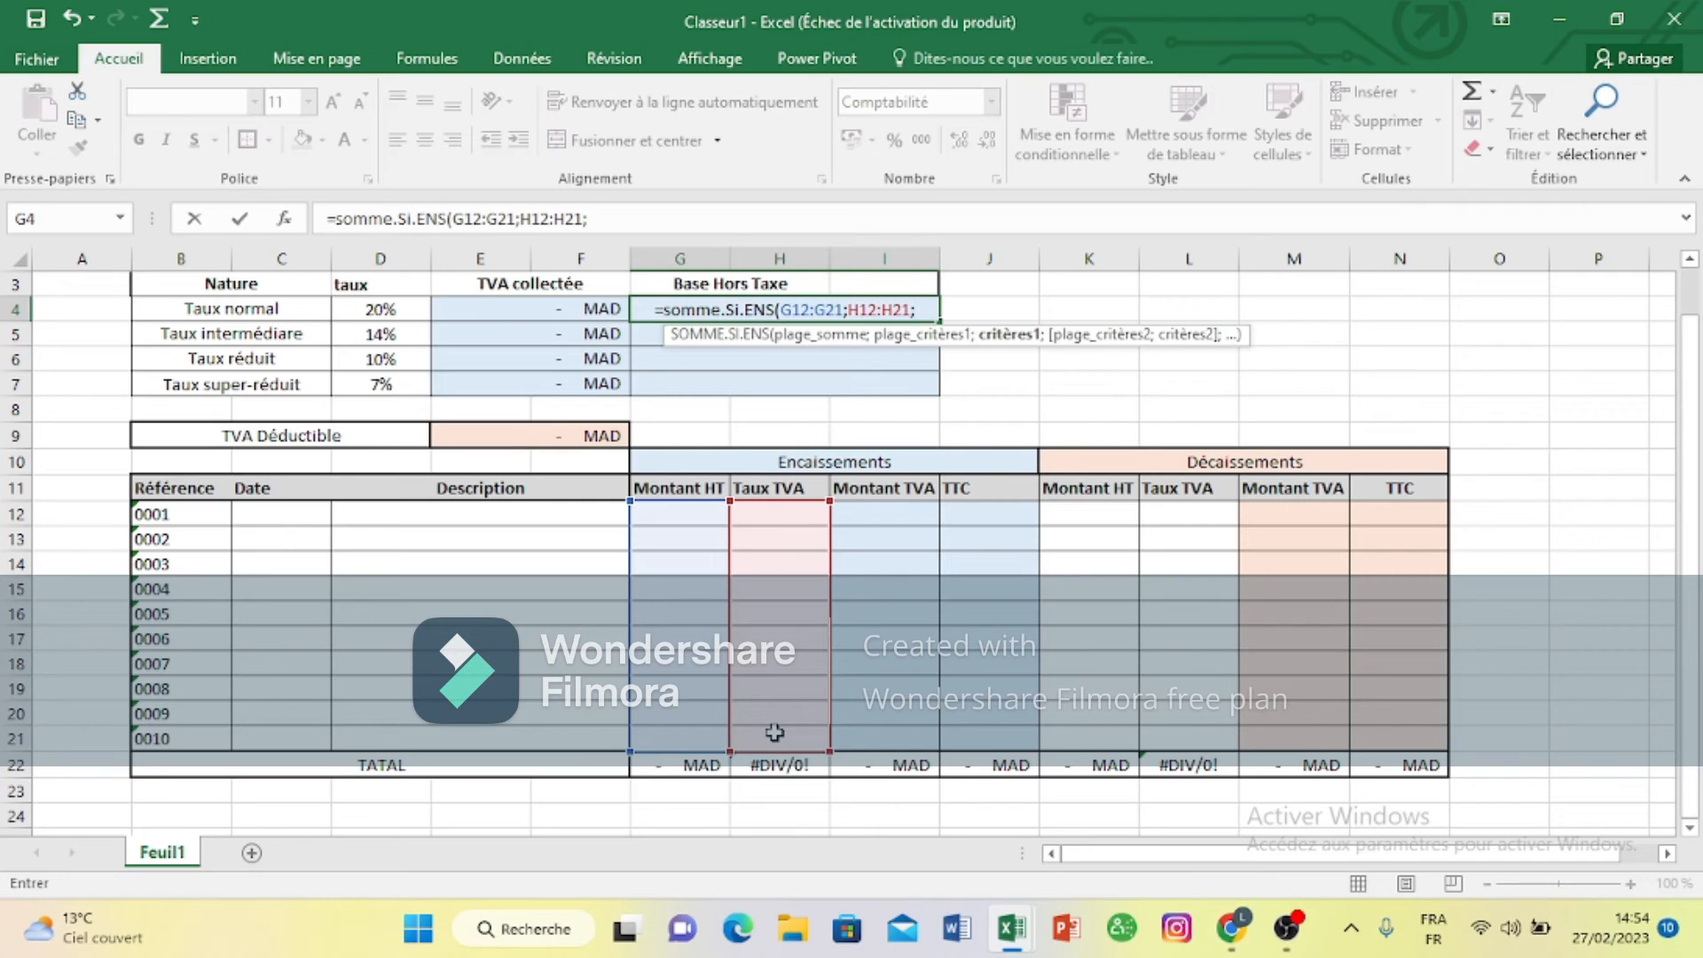
pyautogui.click(410, 312)
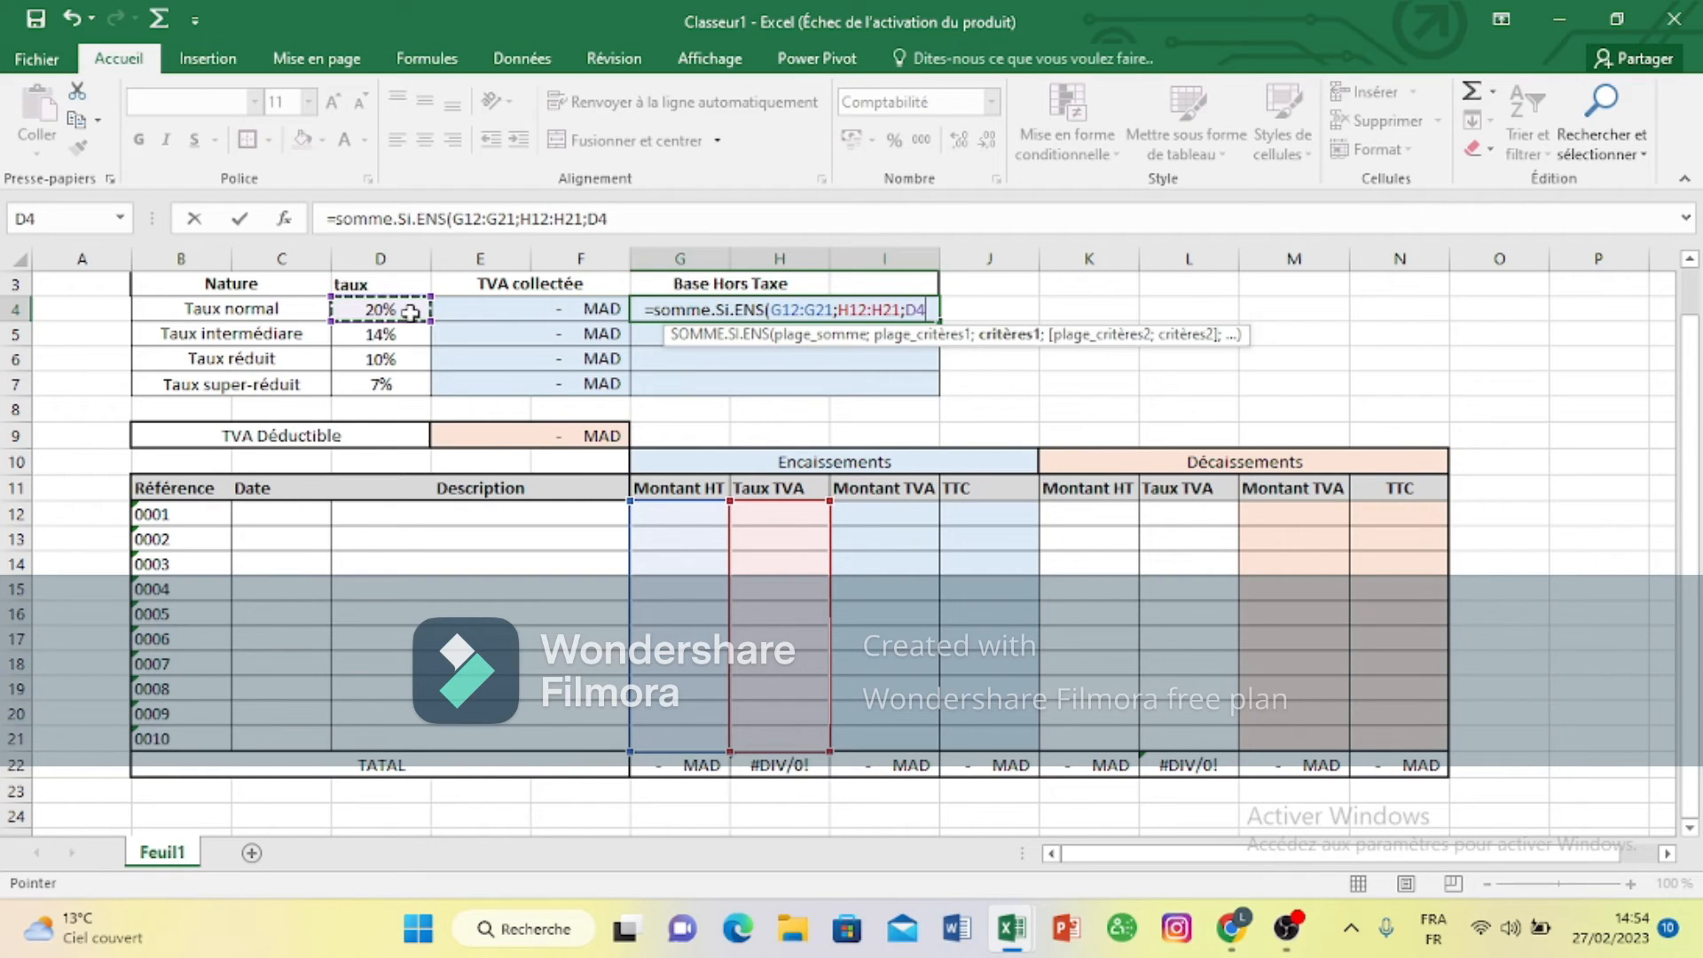
pyautogui.write(')')
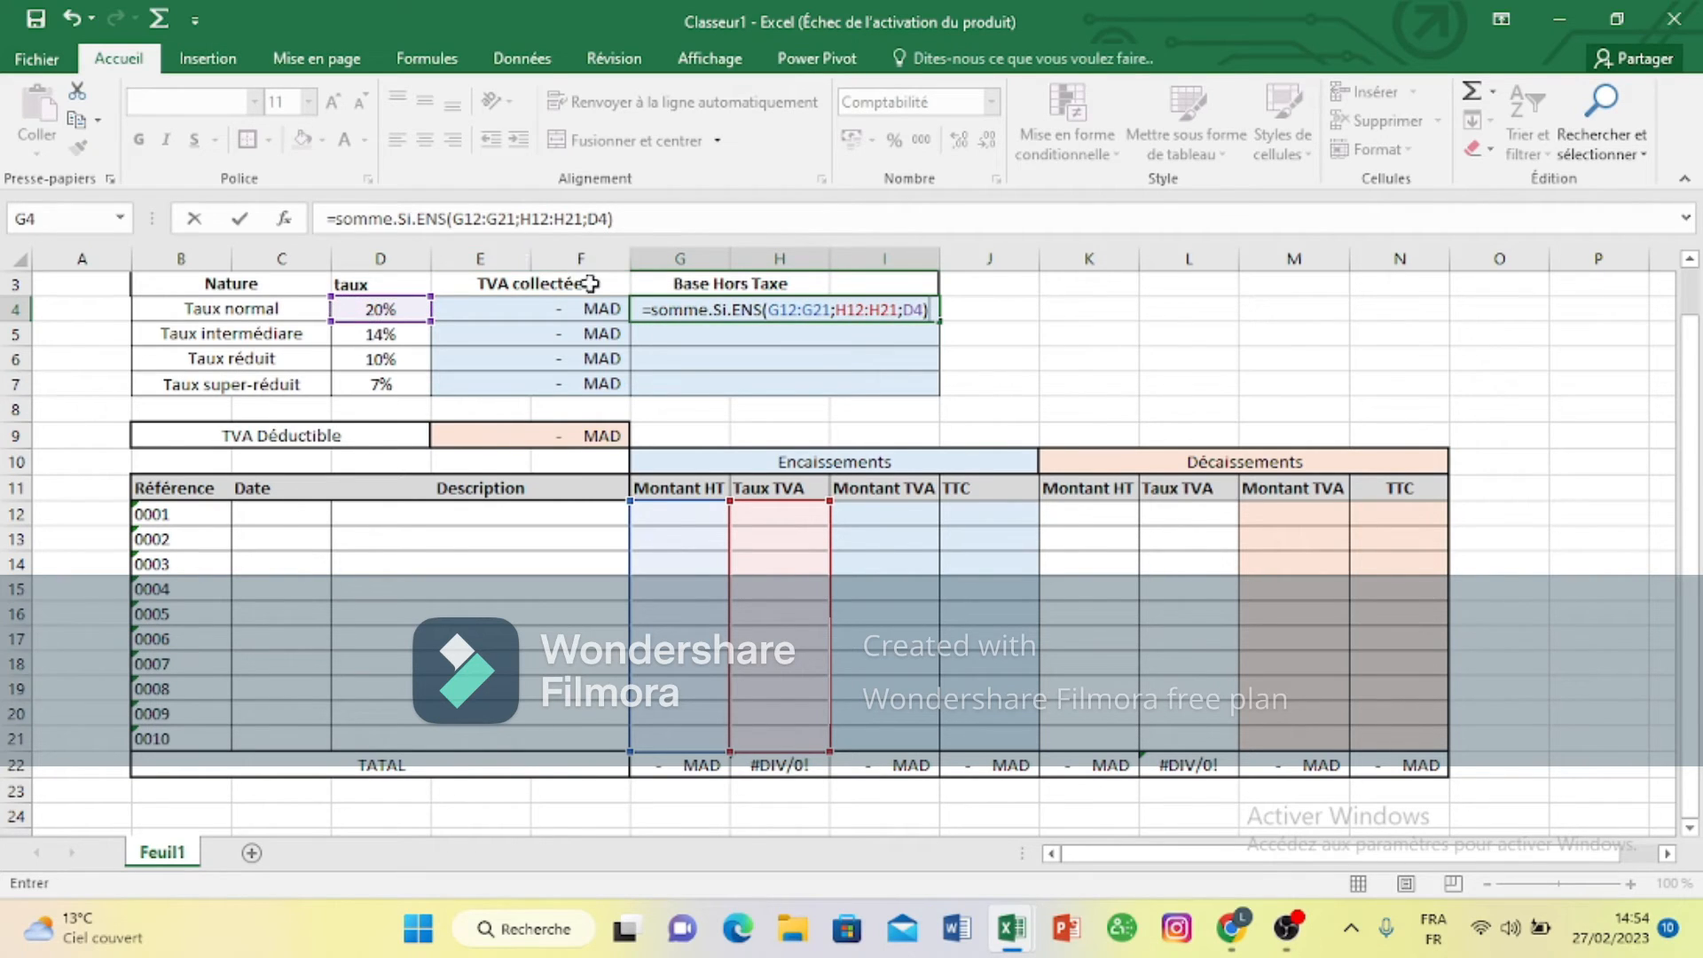
# Step: Make both ranges in the G4 formula absolute as $G$12:$G$21 and $H$12:$H$21, keeping D4 relative, and enter the formula
pyautogui.click(477, 219)
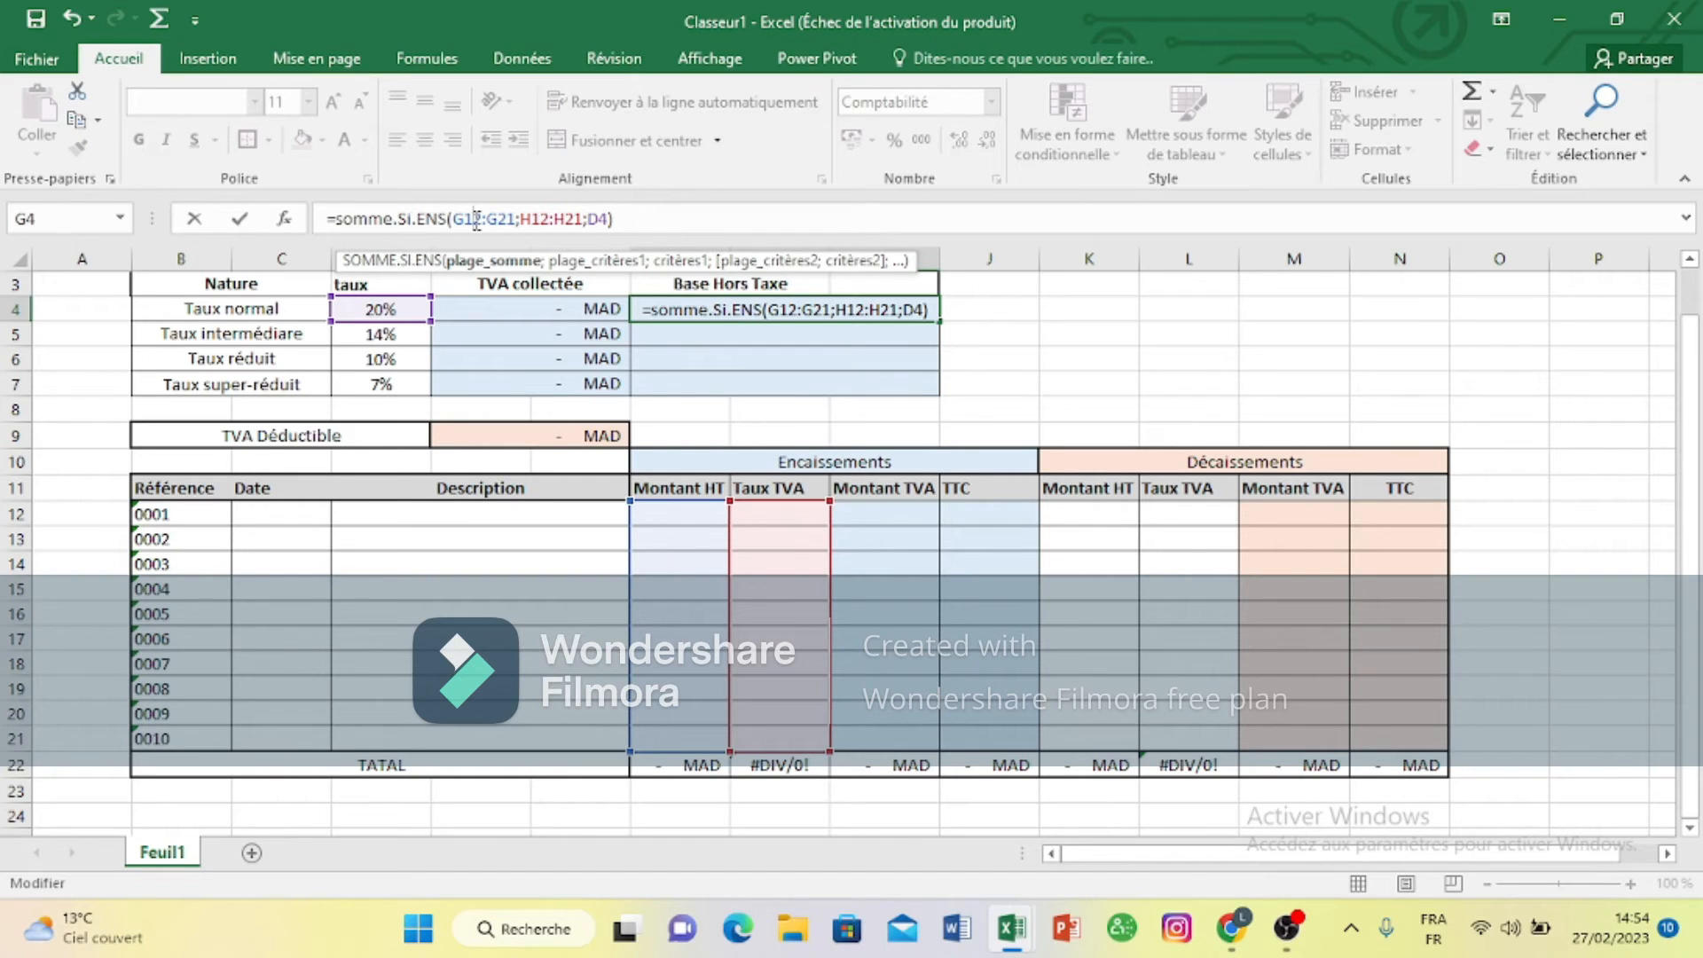
pyautogui.press('F4')
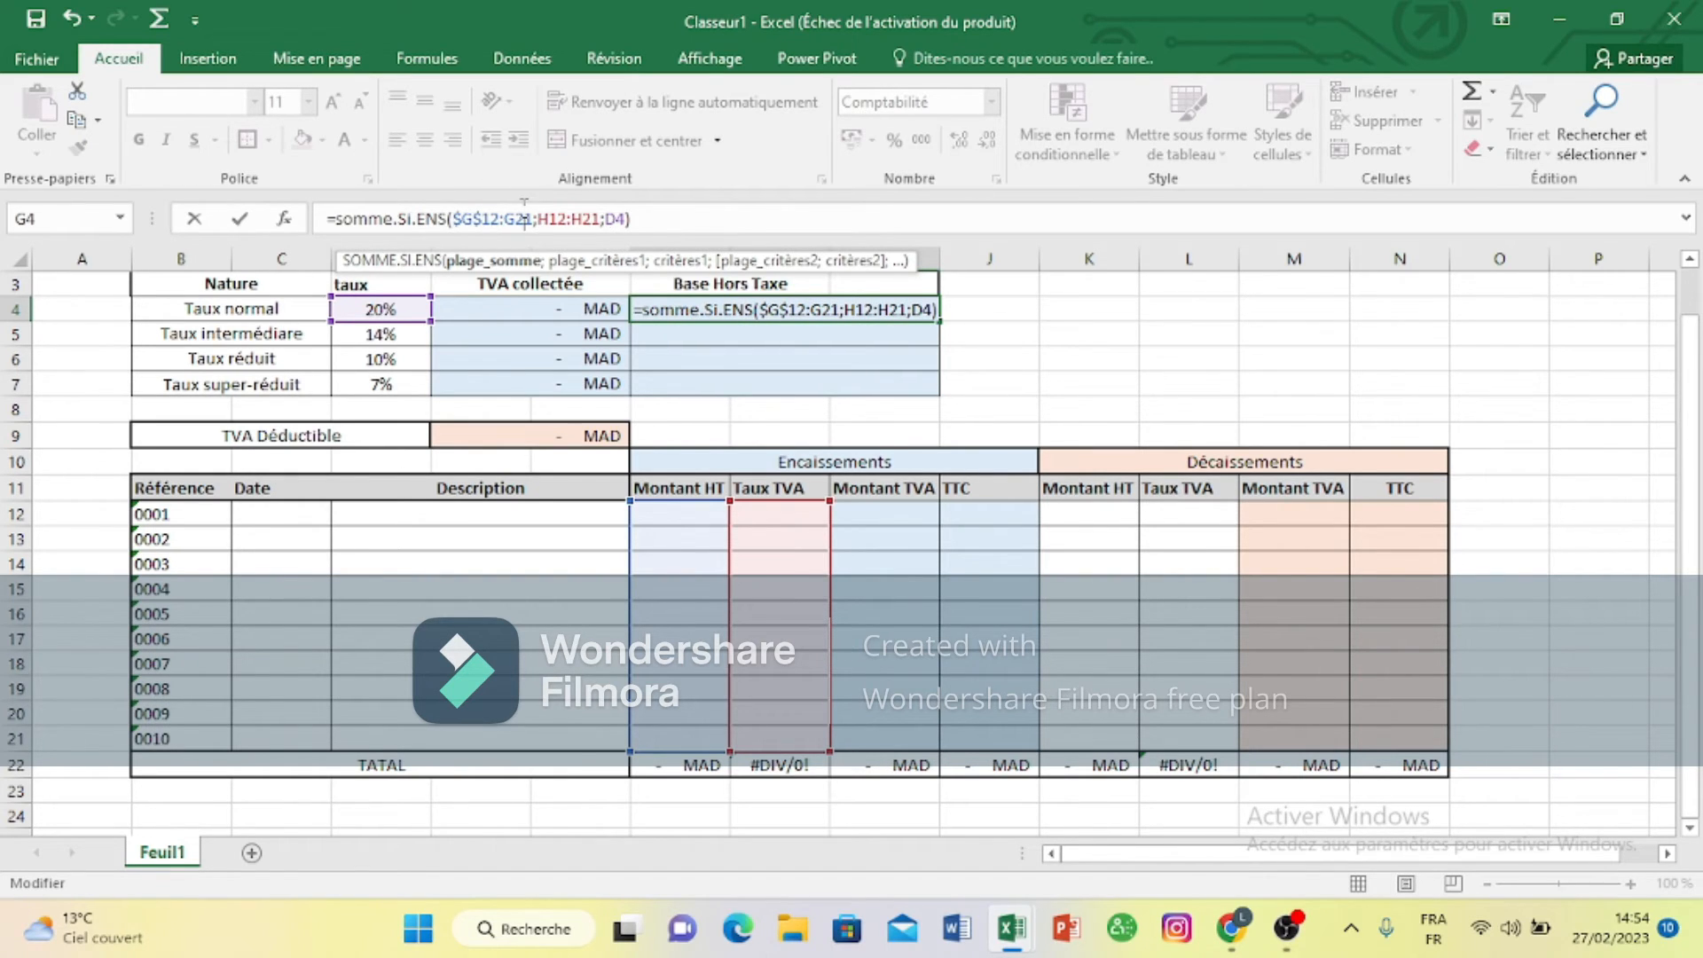
pyautogui.press('F4')
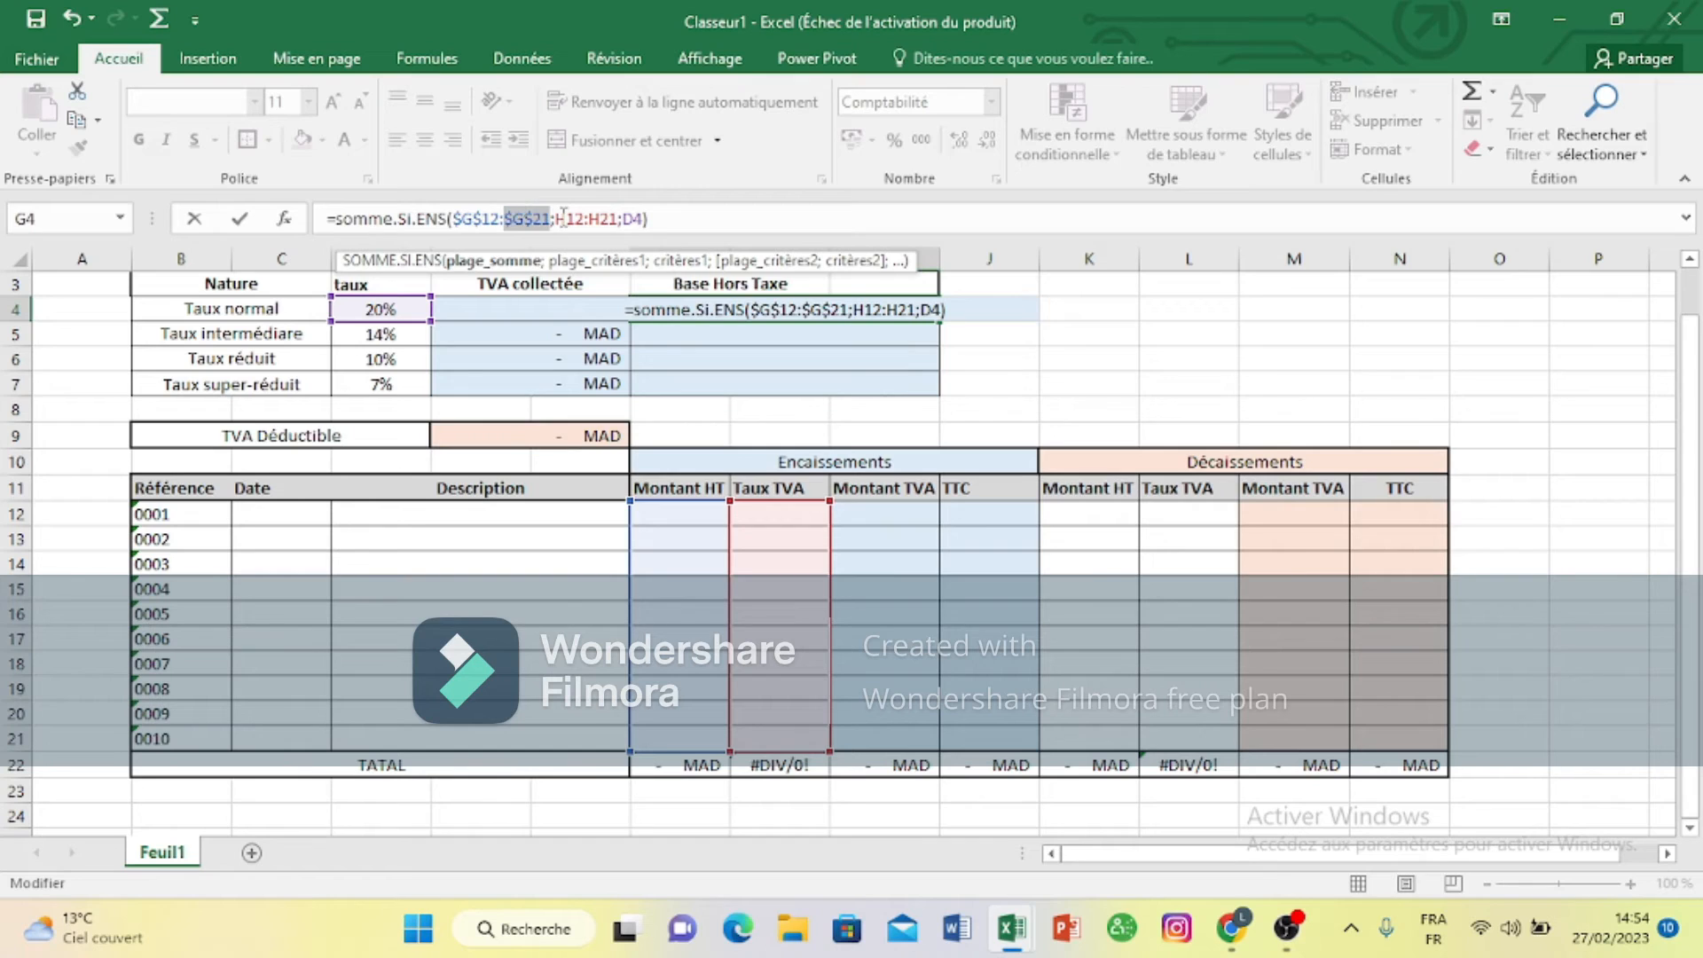
pyautogui.click(564, 218)
pyautogui.press('F4')
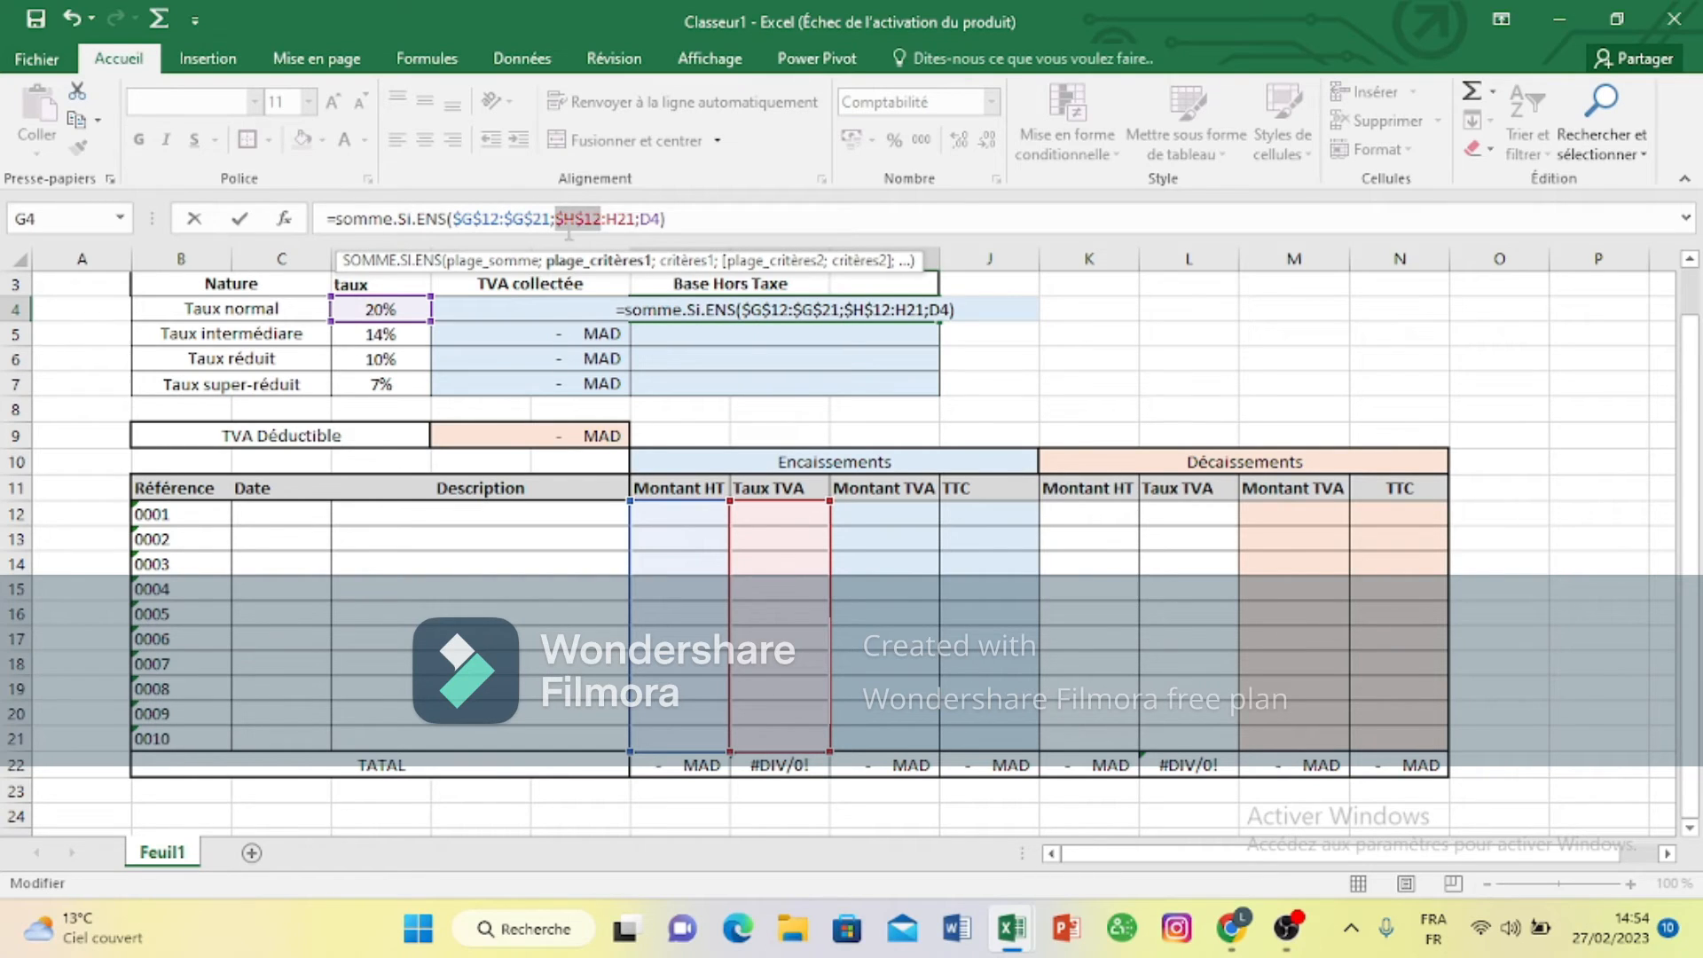
pyautogui.click(622, 213)
pyautogui.press('F4')
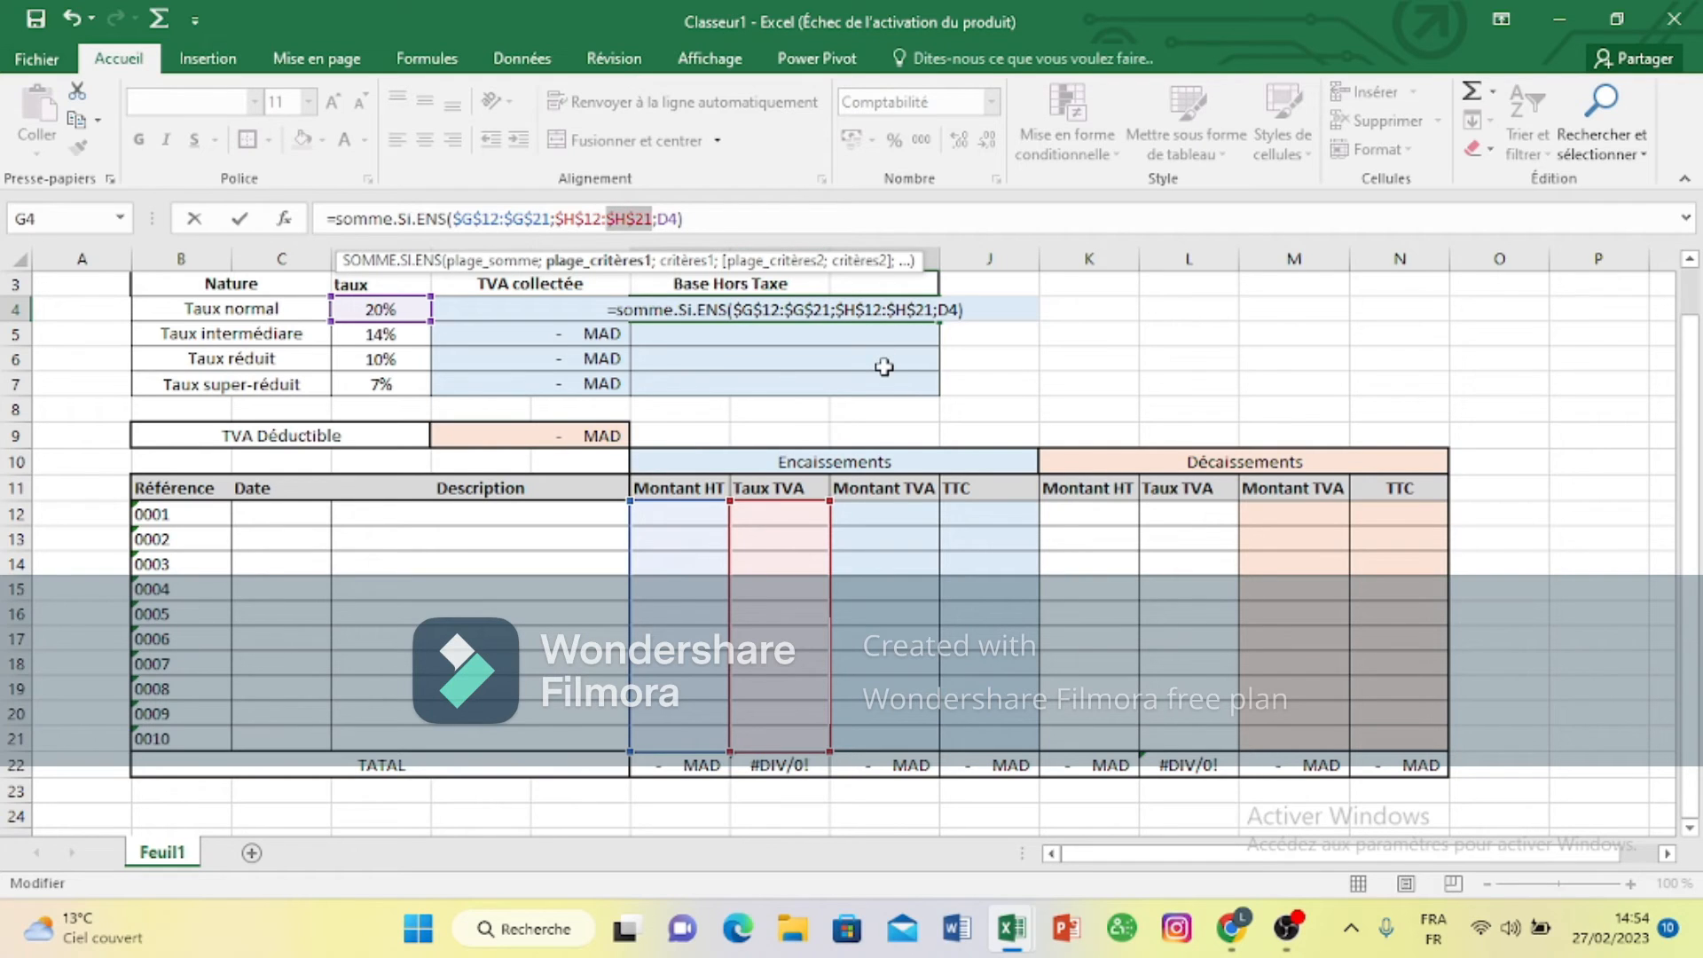
pyautogui.click(744, 231)
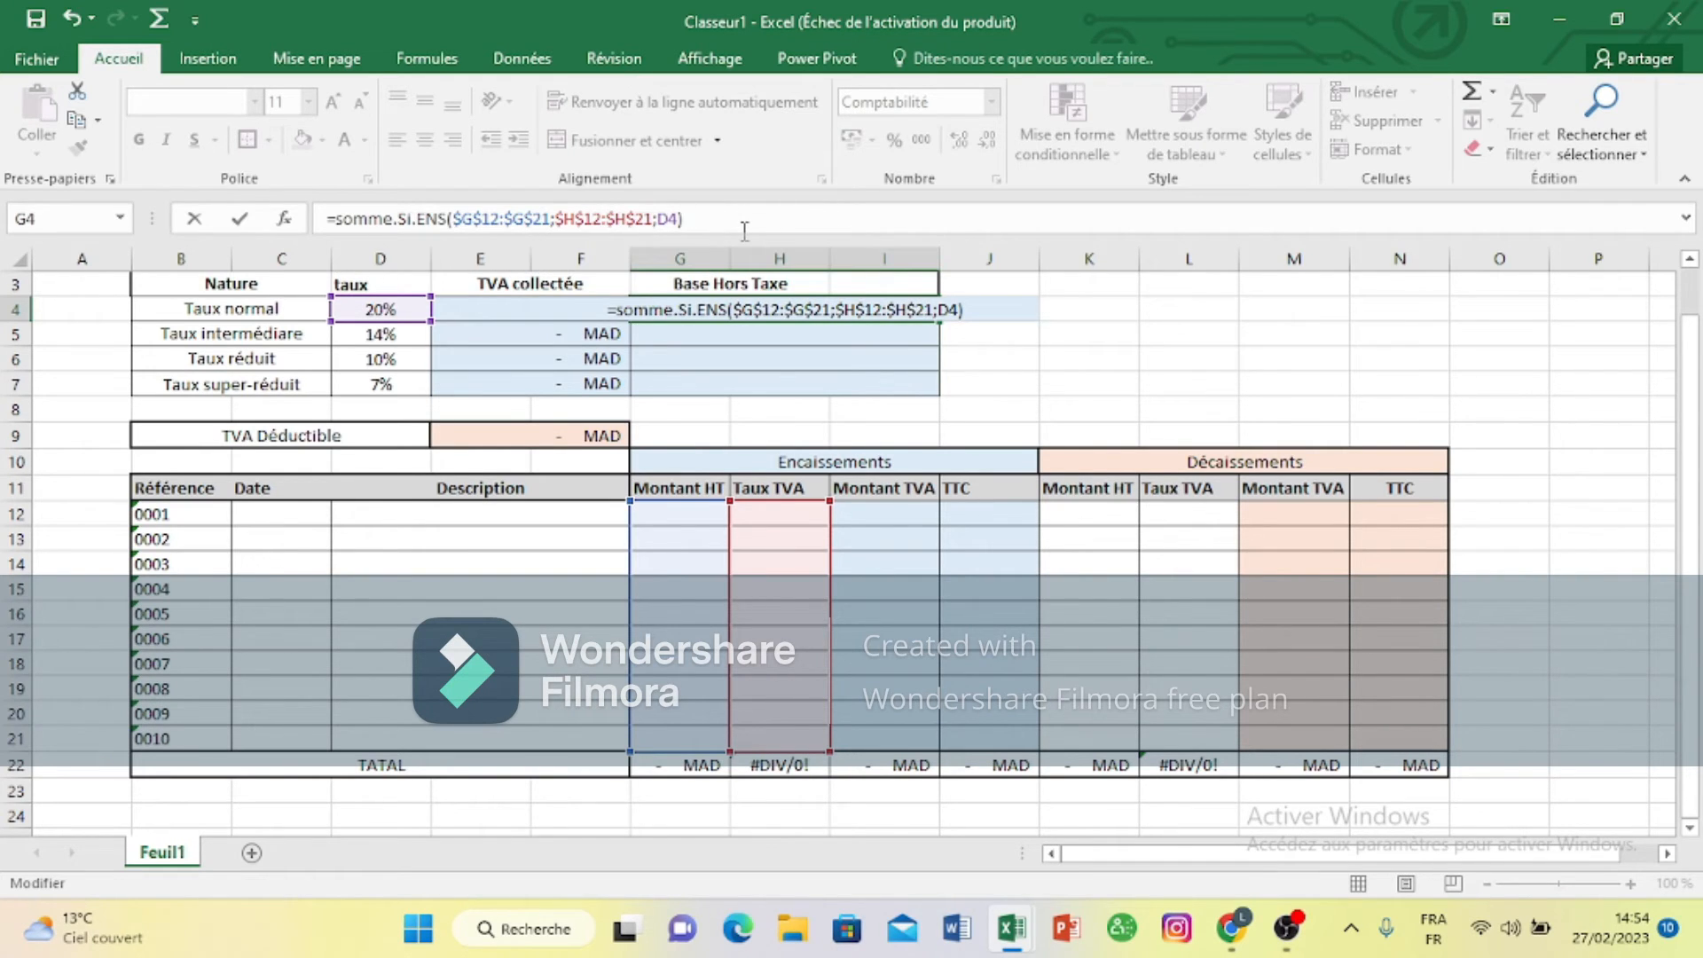
pyautogui.press('Return')
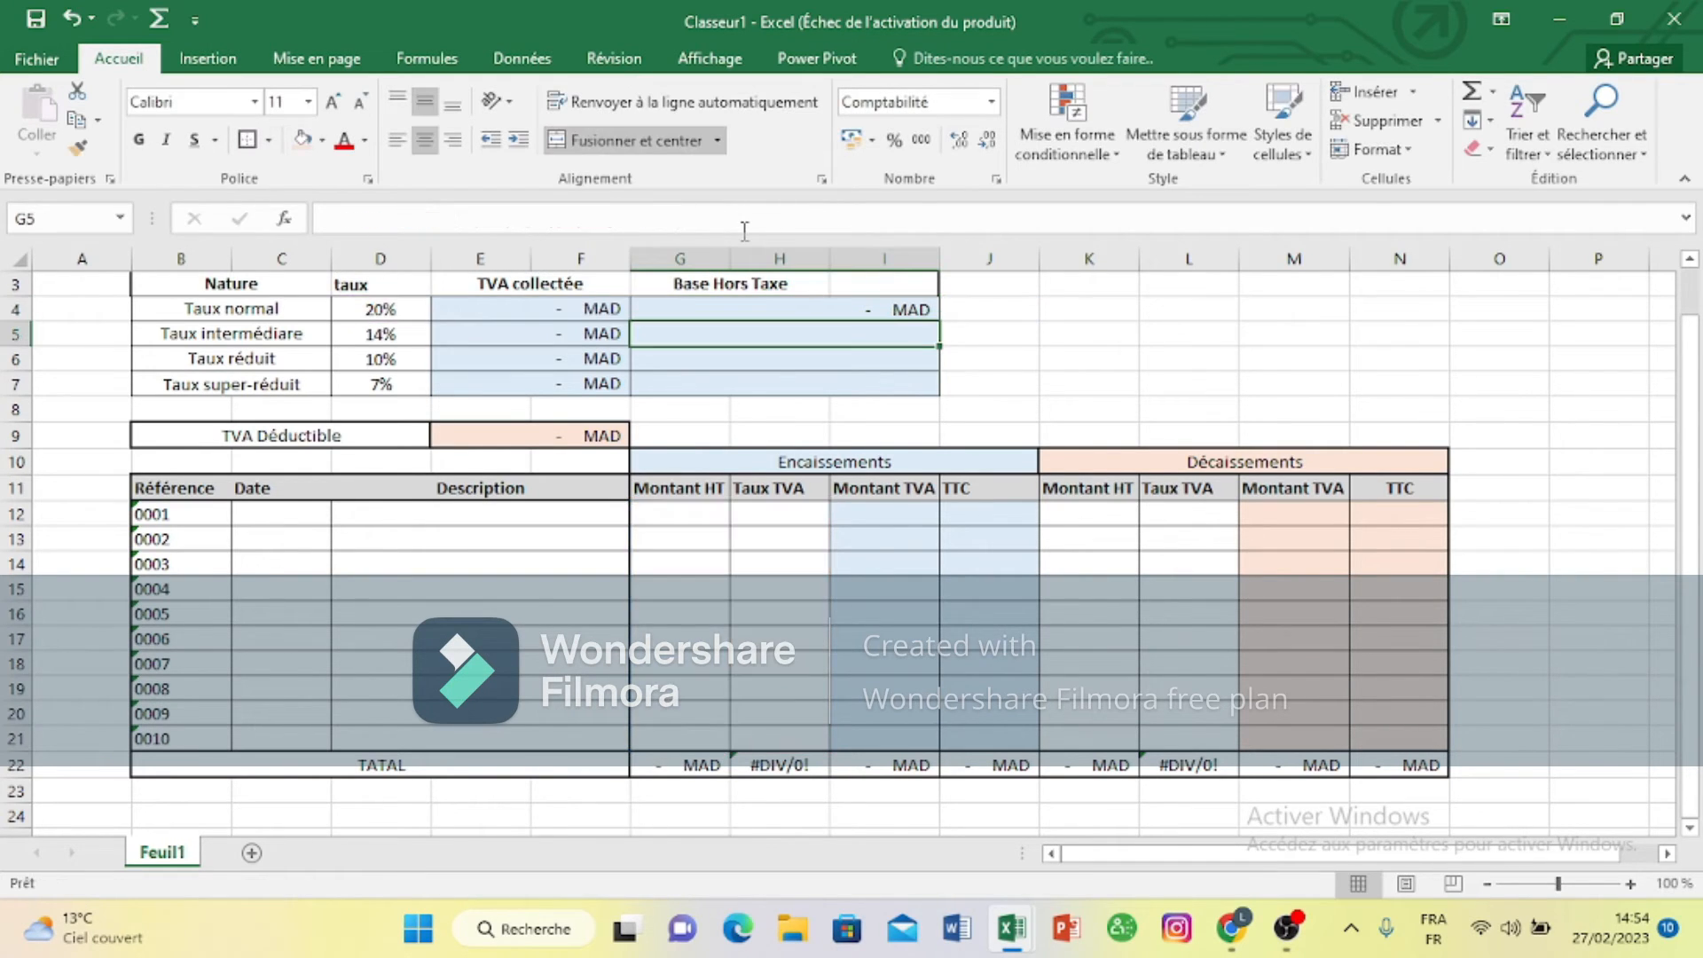
# Step: Copy the G4 Base Hors Taxe formula down through the Taux super-réduit row, G7
pyautogui.click(838, 306)
pyautogui.moveTo(942, 324); pyautogui.dragTo(936, 397)
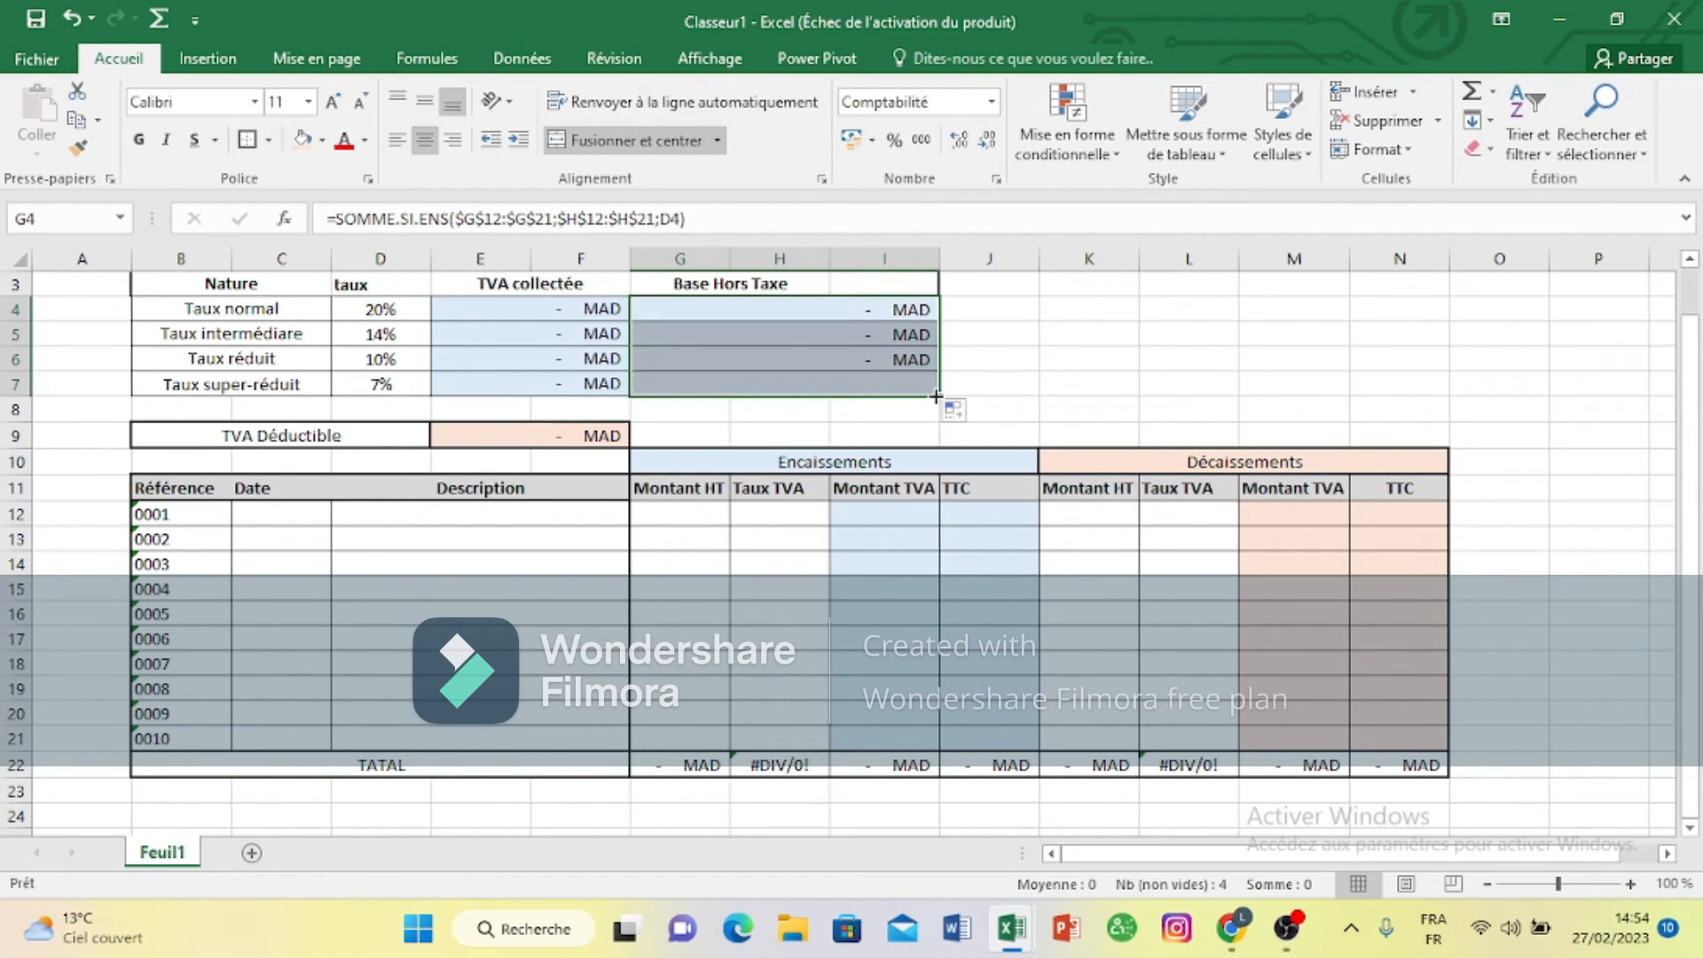
pyautogui.click(1048, 358)
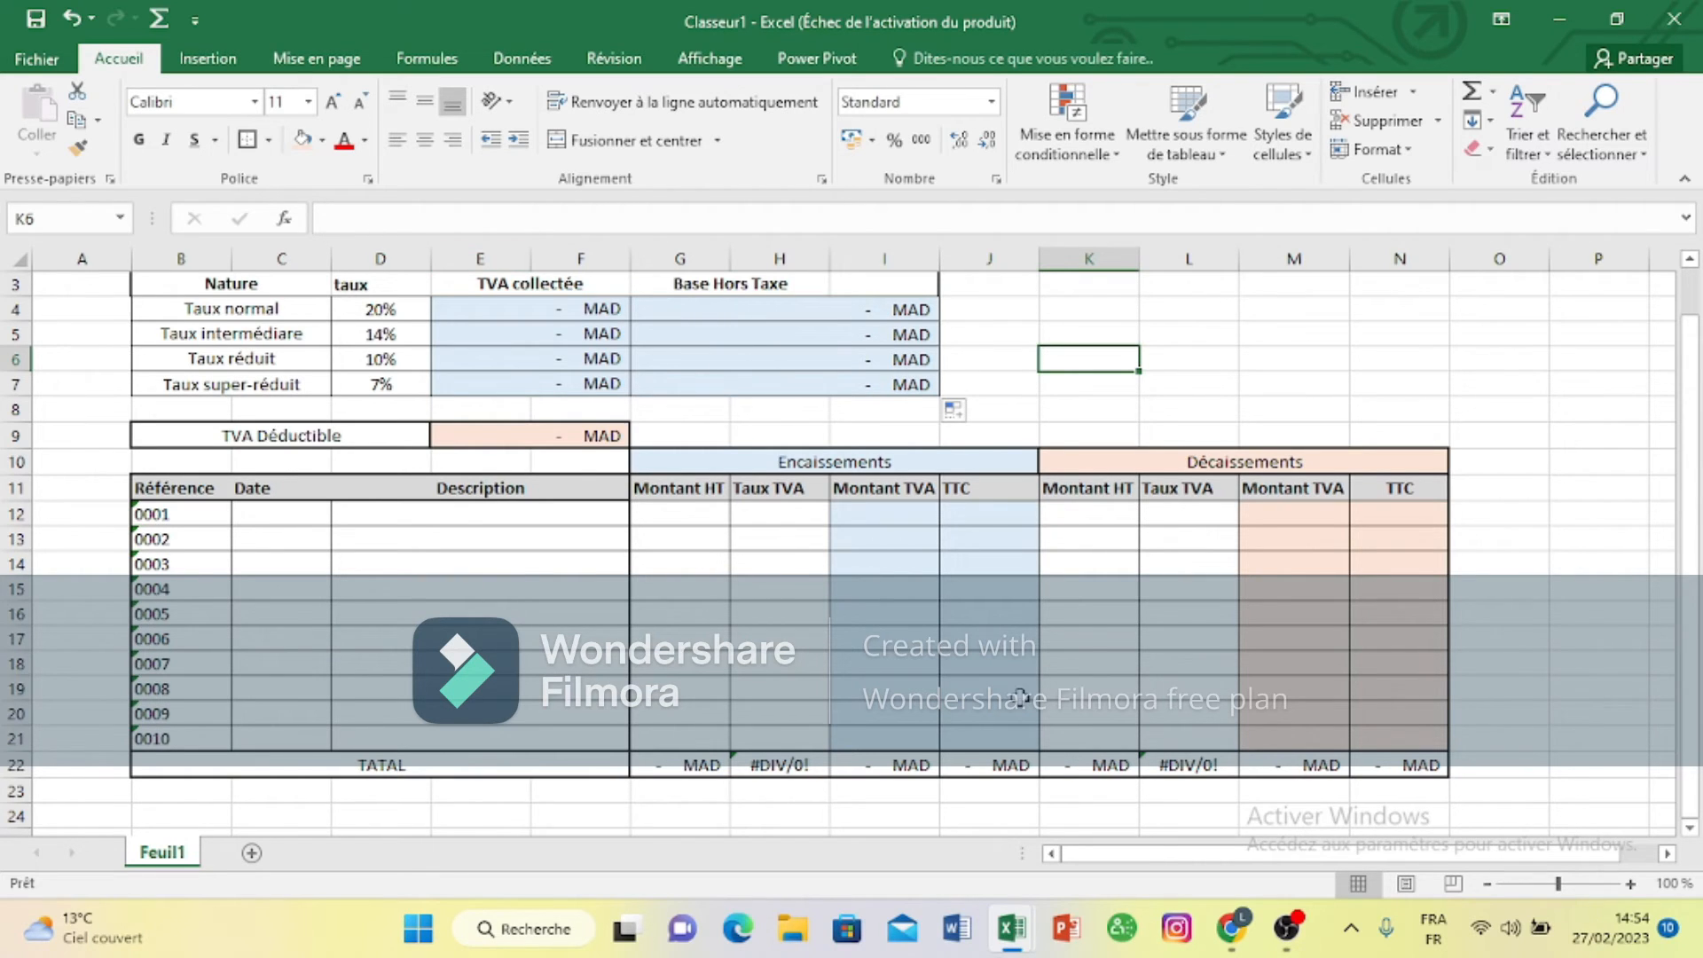
pyautogui.moveTo(1694, 441); pyautogui.dragTo(1698, 391)
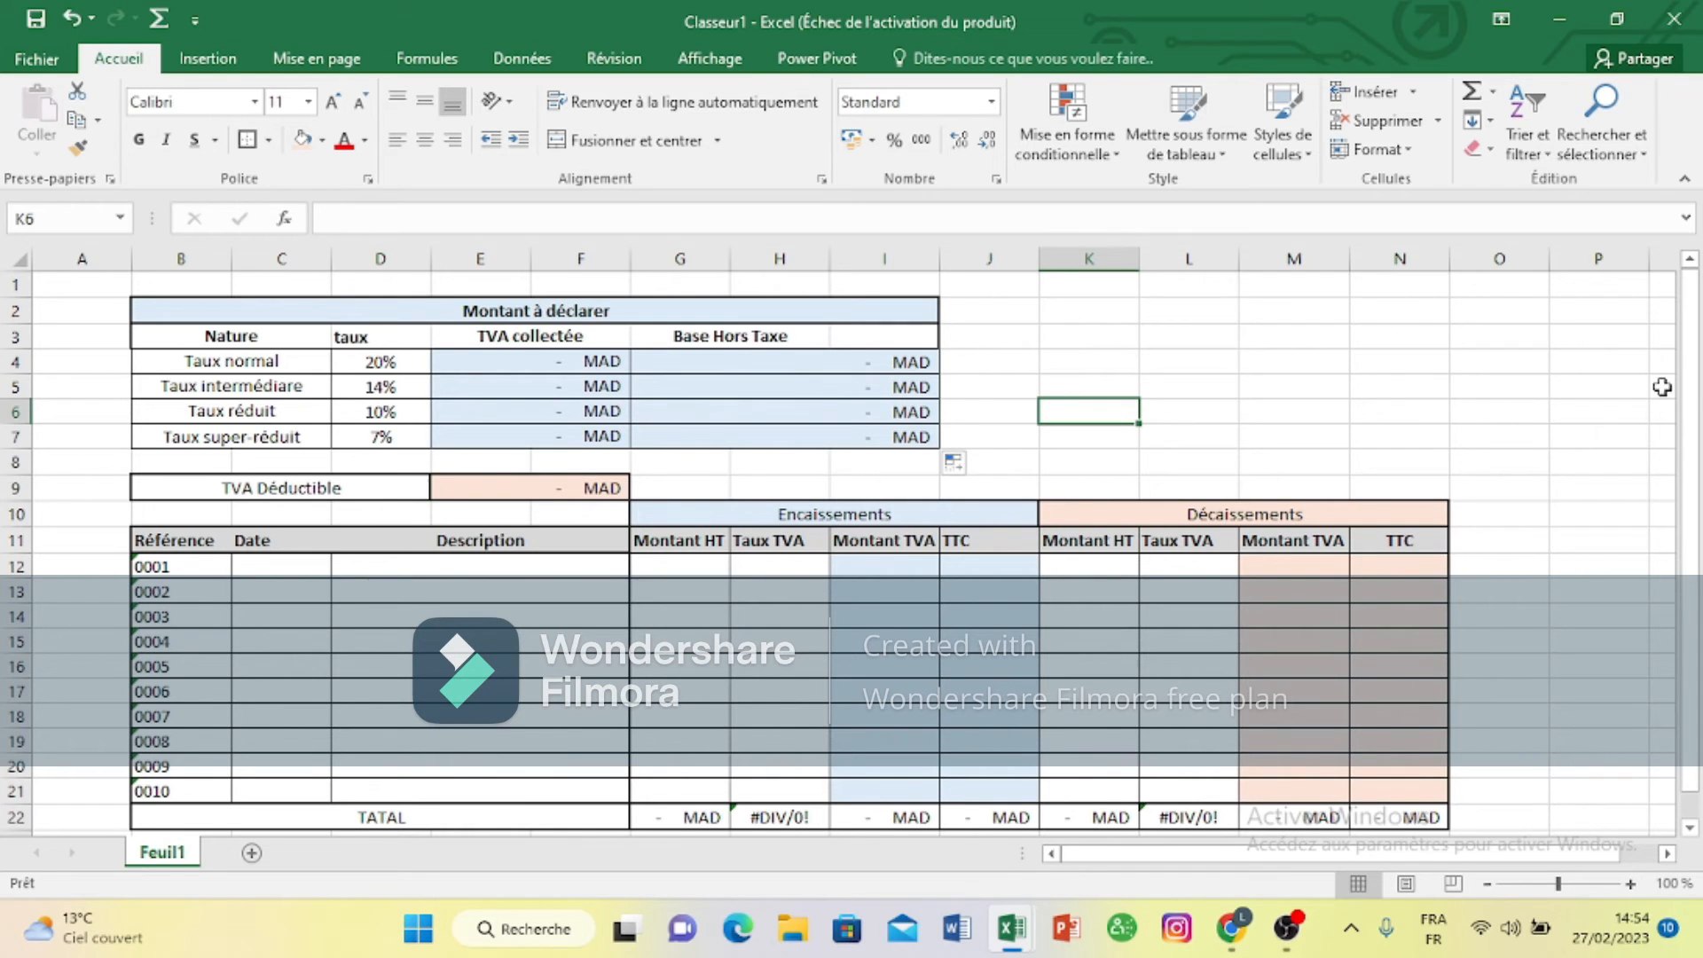
pyautogui.moveTo(1694, 383)
pyautogui.mouseDown()
pyautogui.moveTo(1695, 410)
pyautogui.moveTo(1696, 383)
pyautogui.mouseUp()
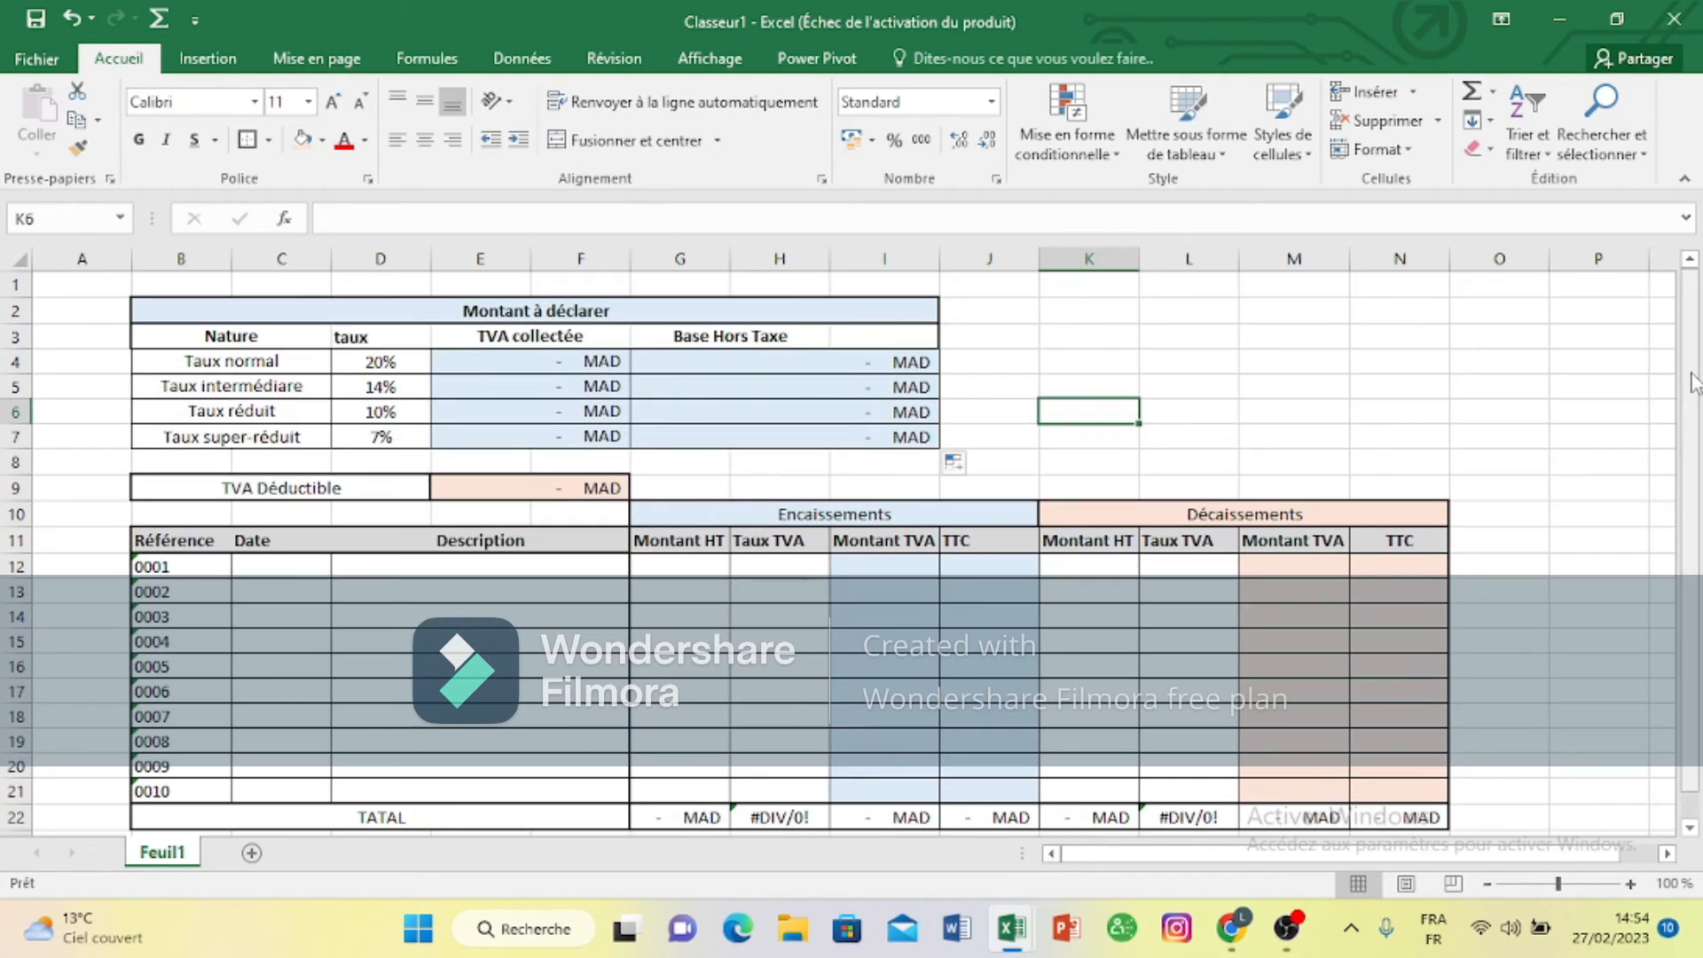
pyautogui.click(1695, 384)
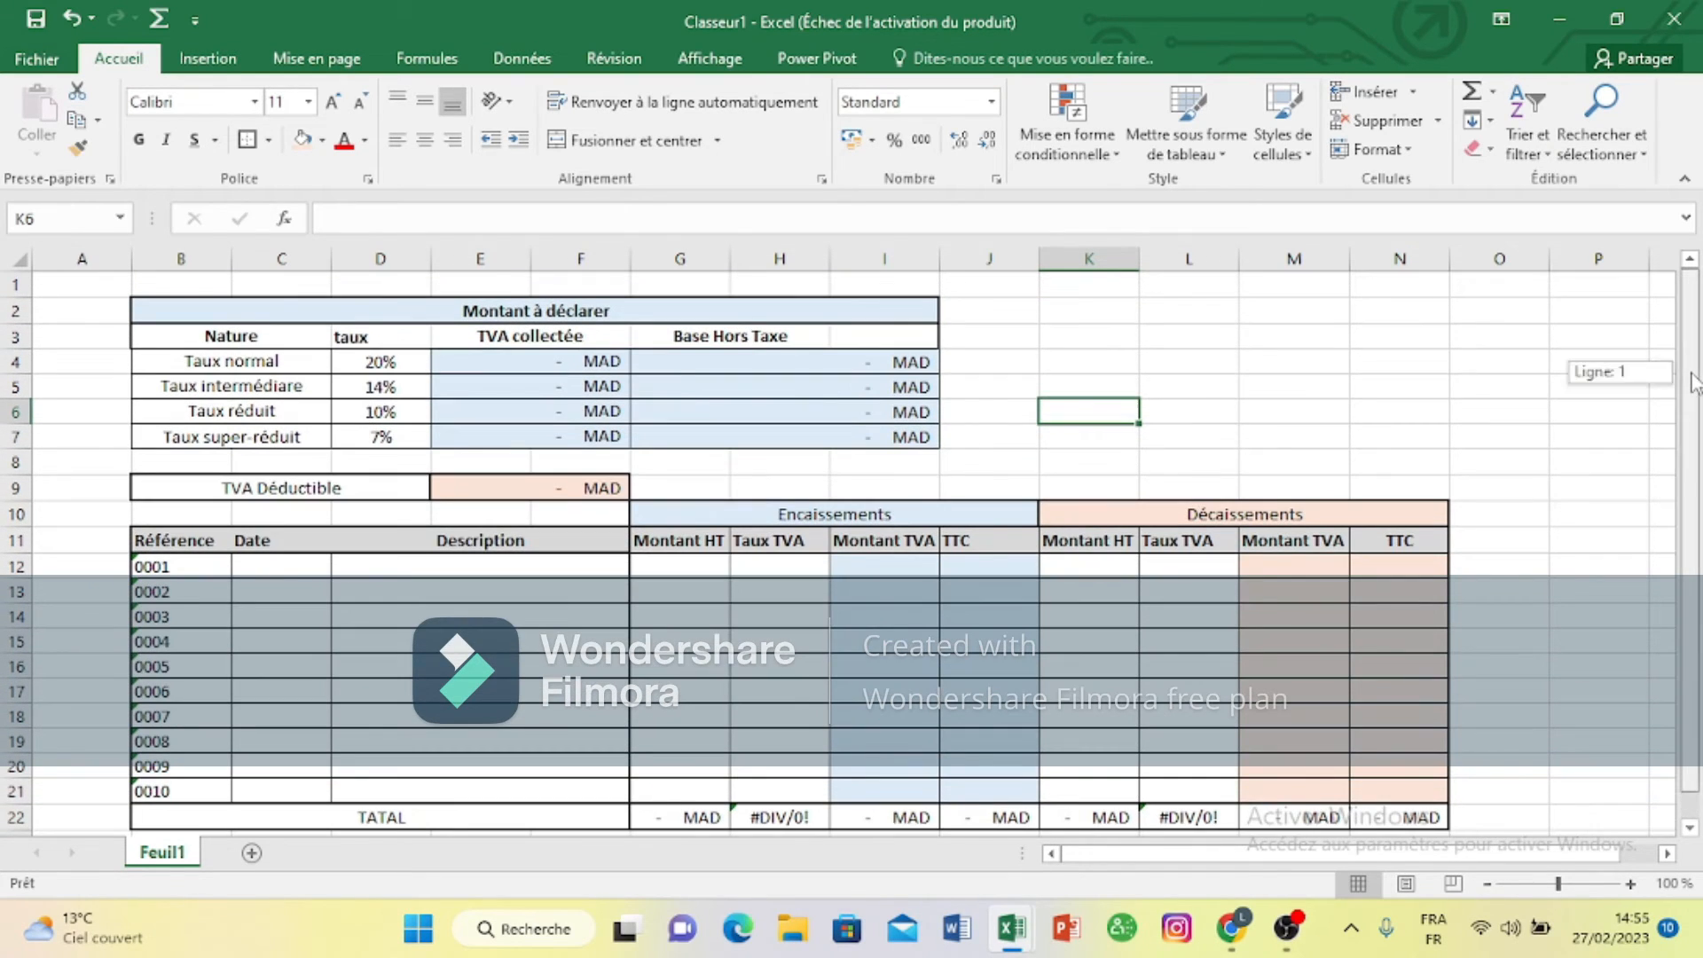
pyautogui.doubleClick(259, 566)
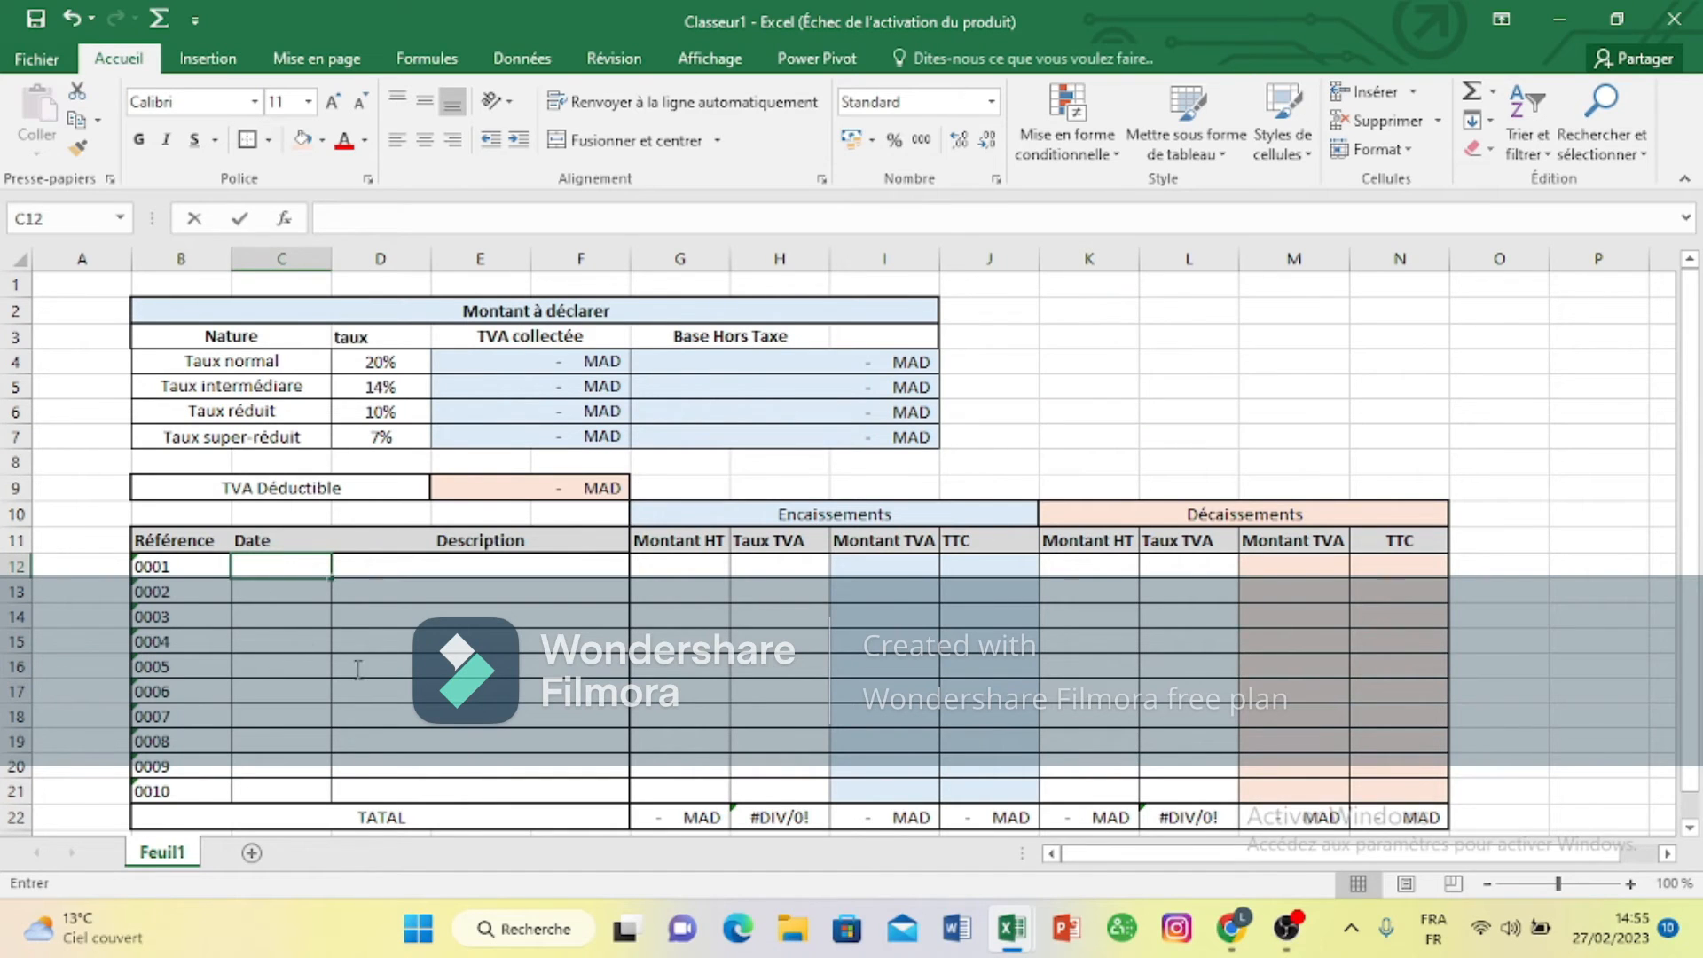
pyautogui.moveTo(359, 670); pyautogui.dragTo(323, 612)
pyautogui.moveTo(323, 606); pyautogui.dragTo(378, 615)
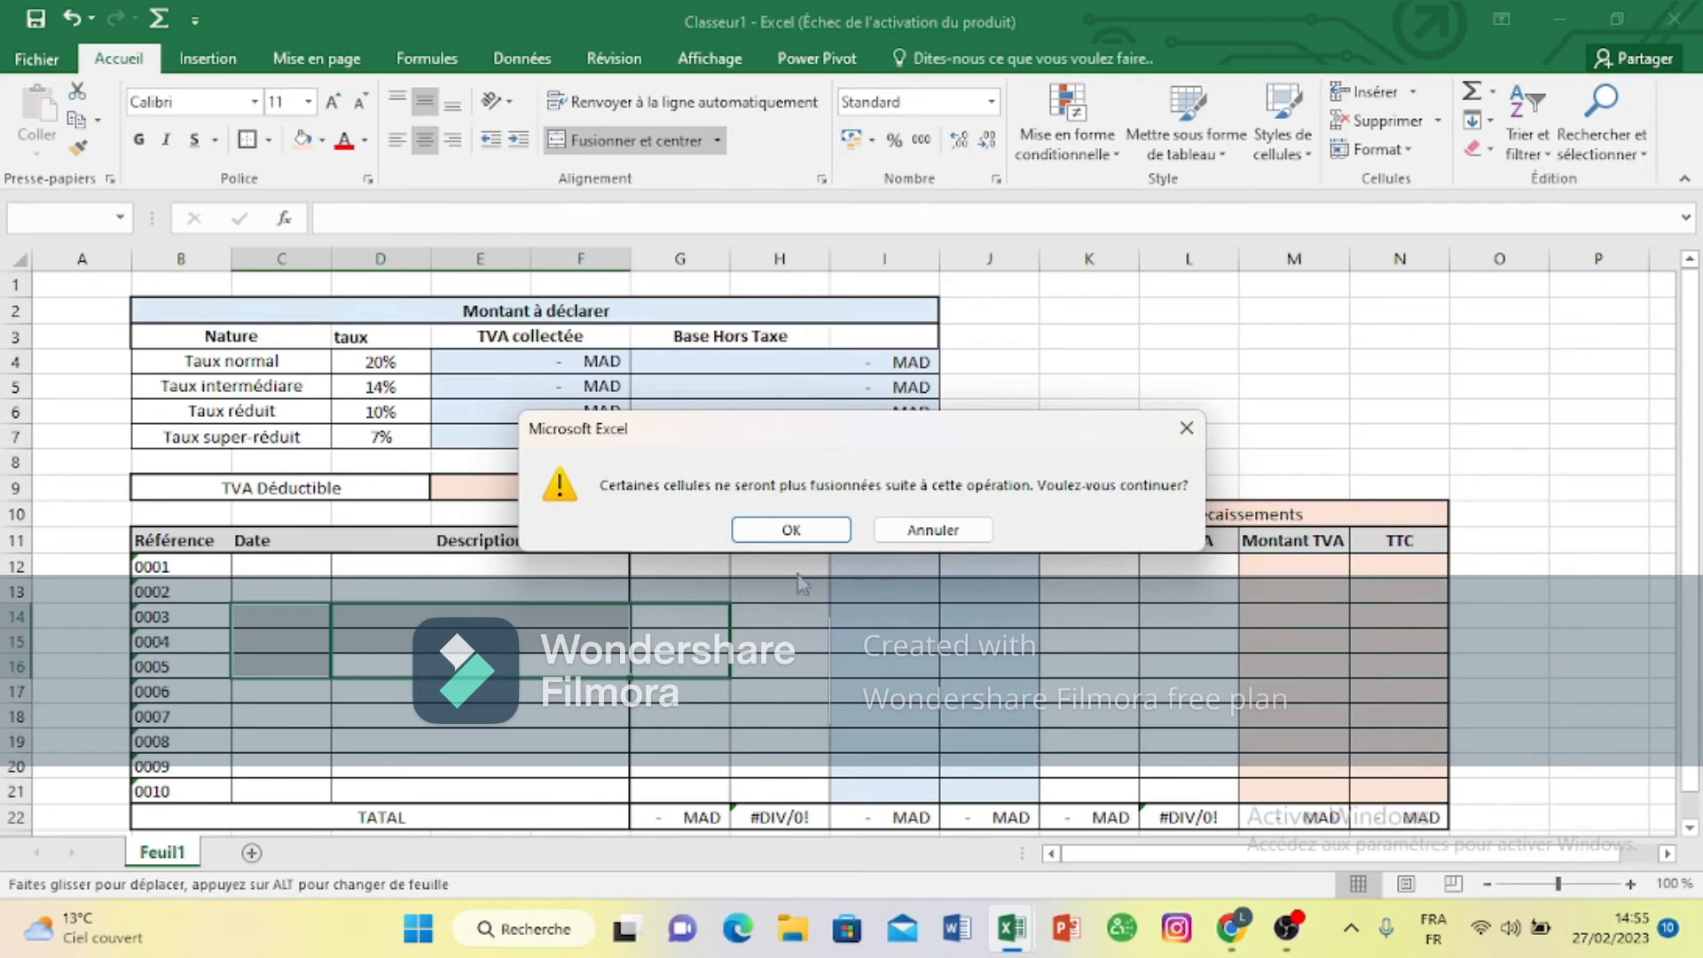
pyautogui.click(928, 535)
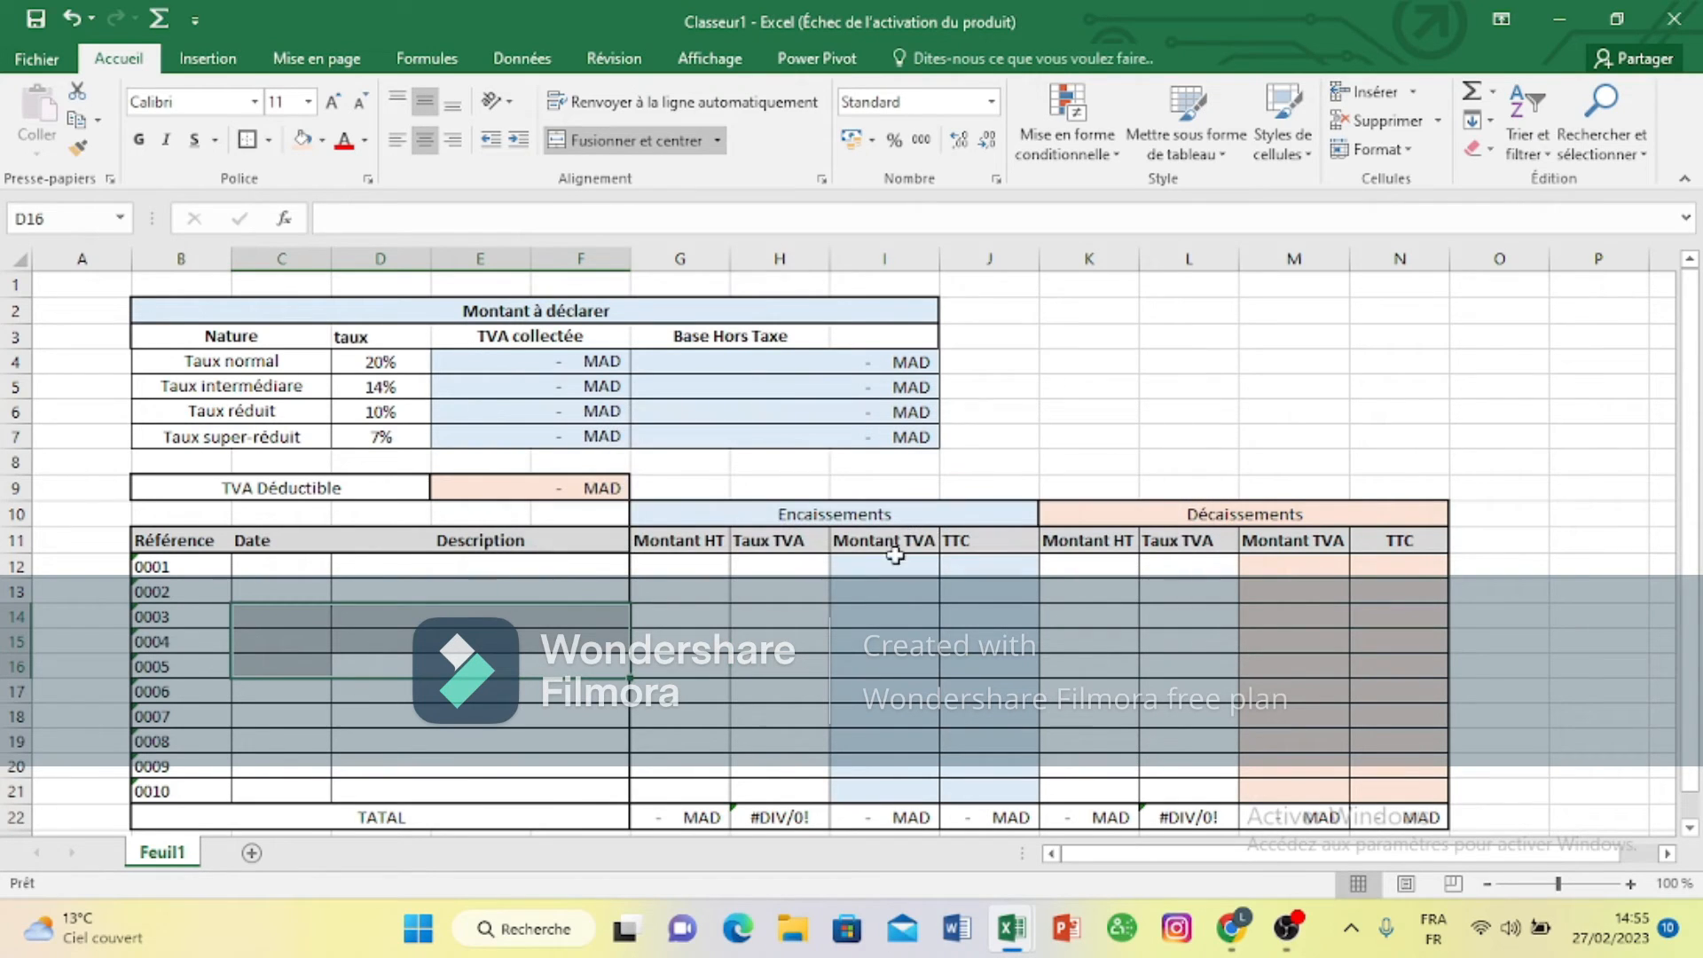
# Step: Format the Date column cells C12:C21 with the Date number category
pyautogui.moveTo(297, 568); pyautogui.dragTo(304, 801)
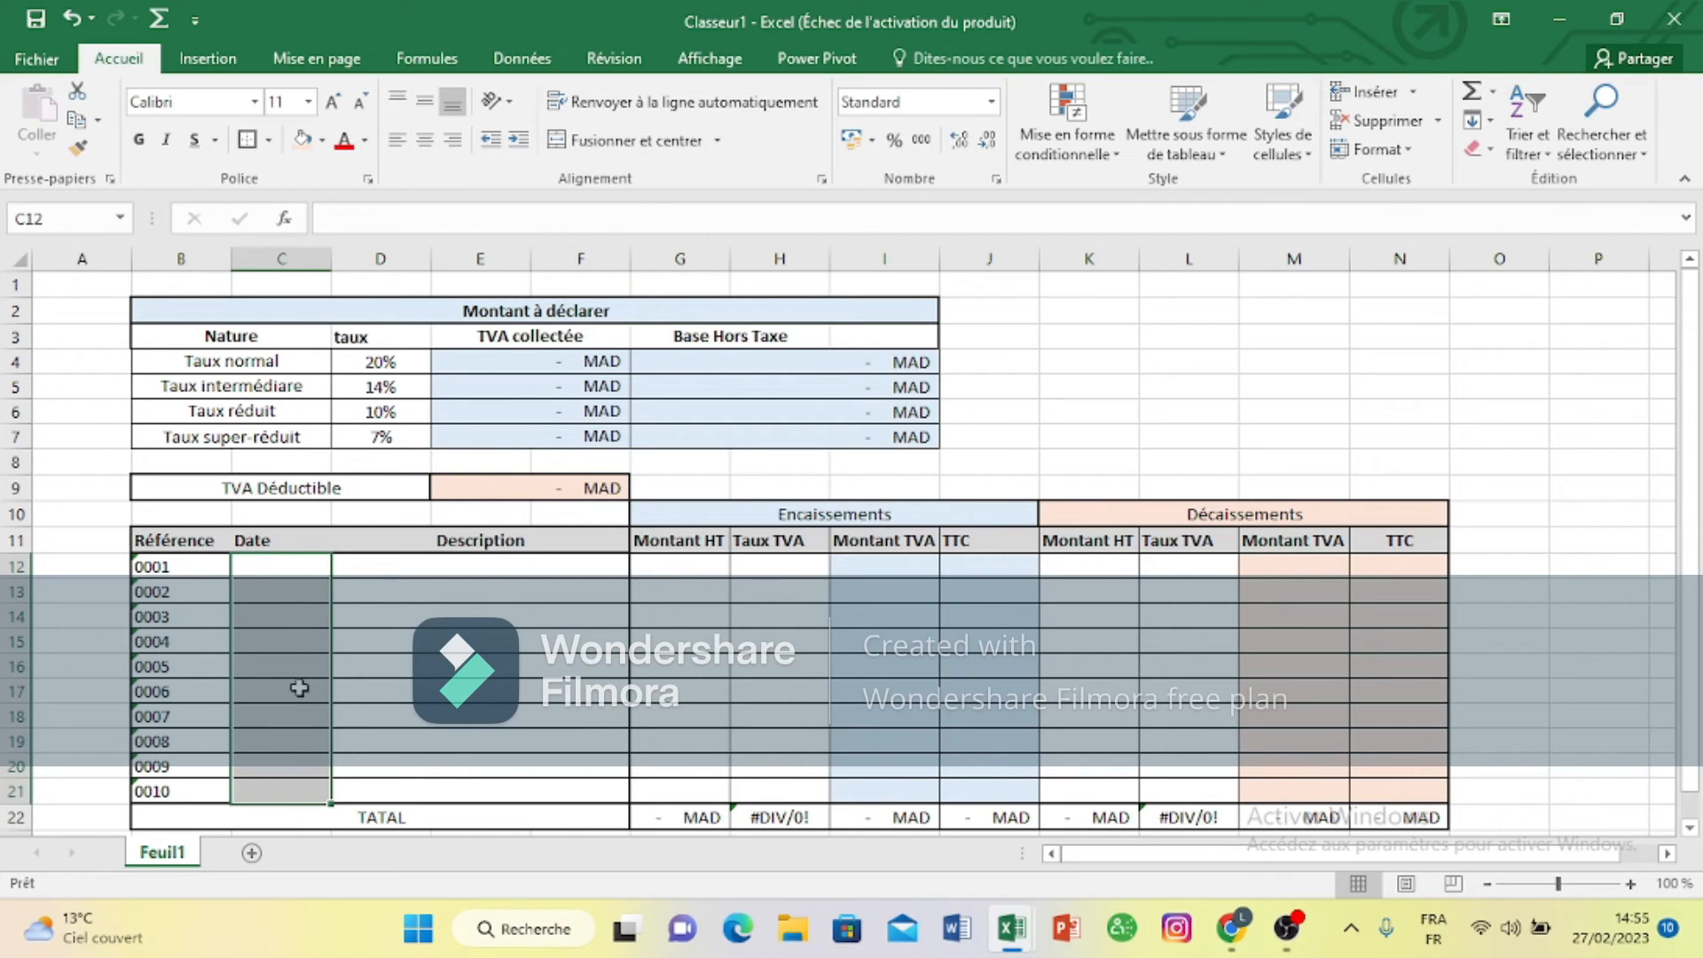
pyautogui.rightClick(302, 688)
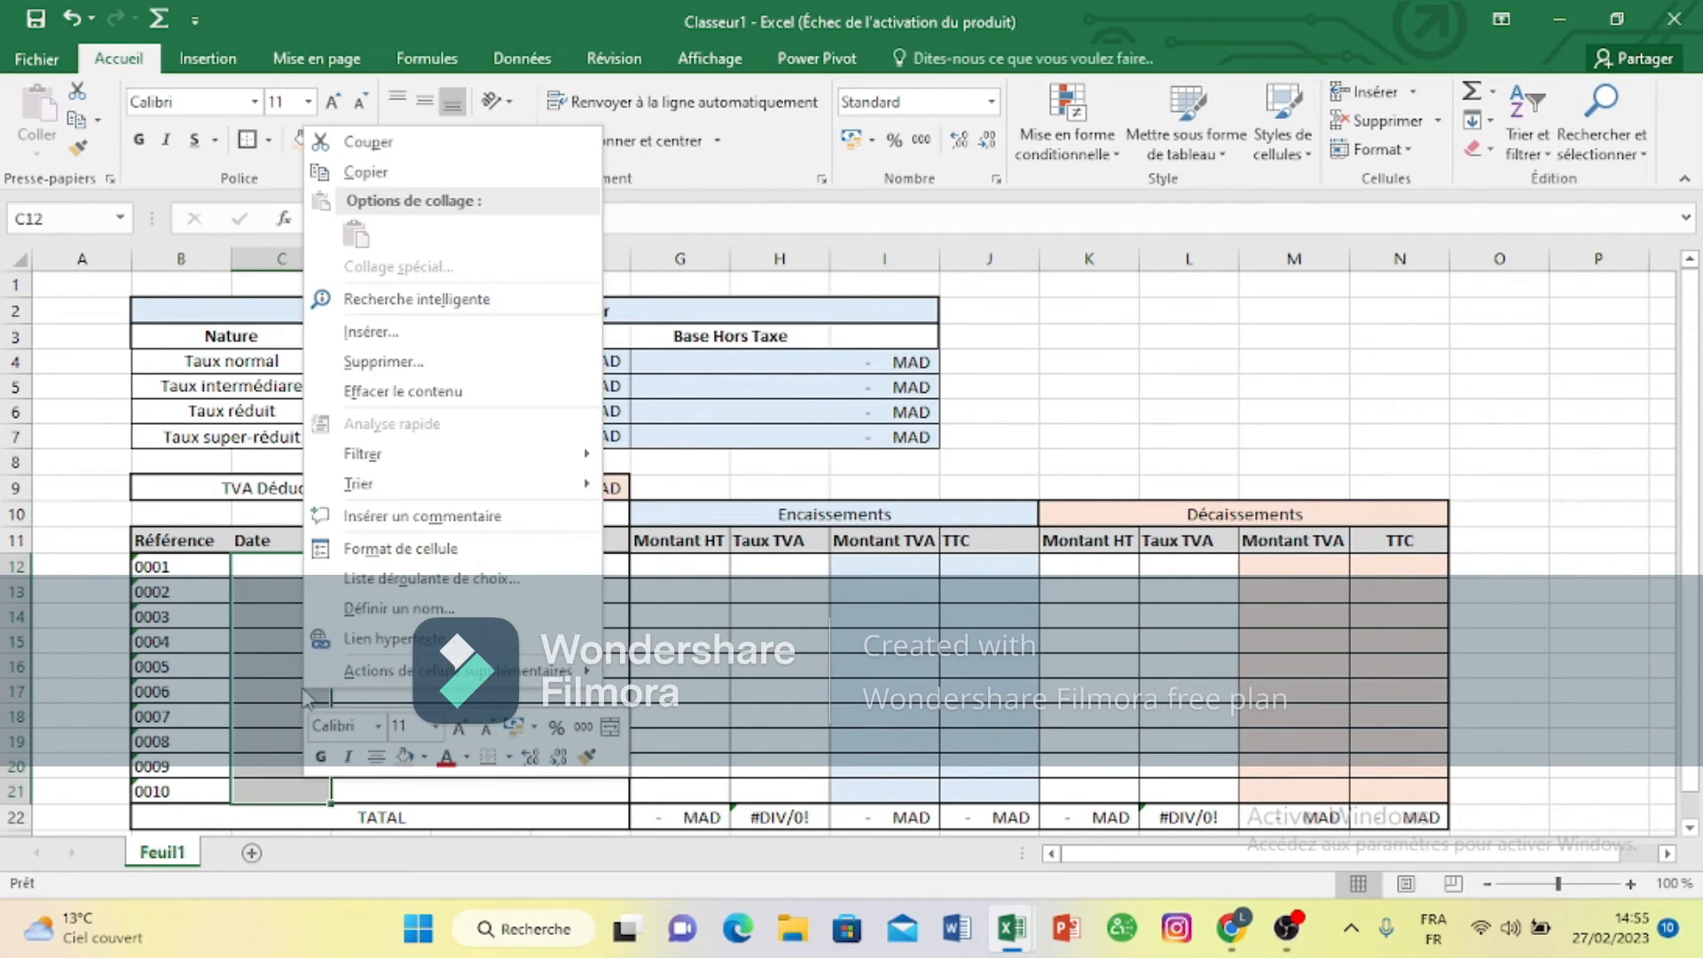
pyautogui.click(422, 561)
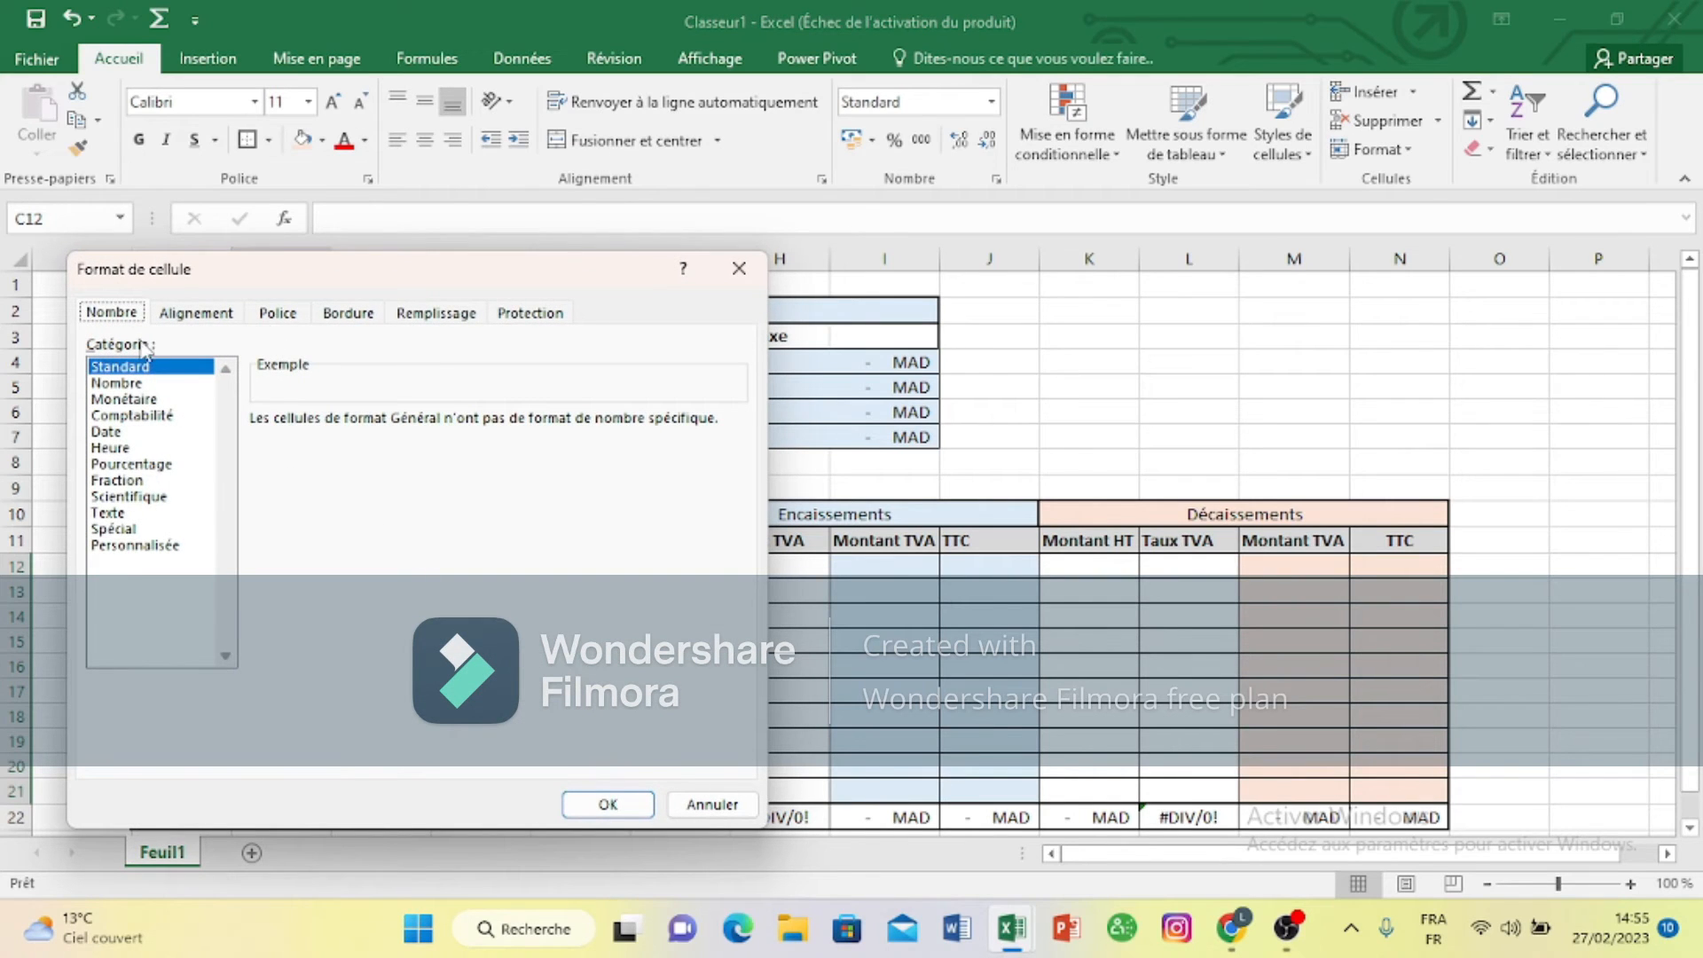
pyautogui.click(106, 432)
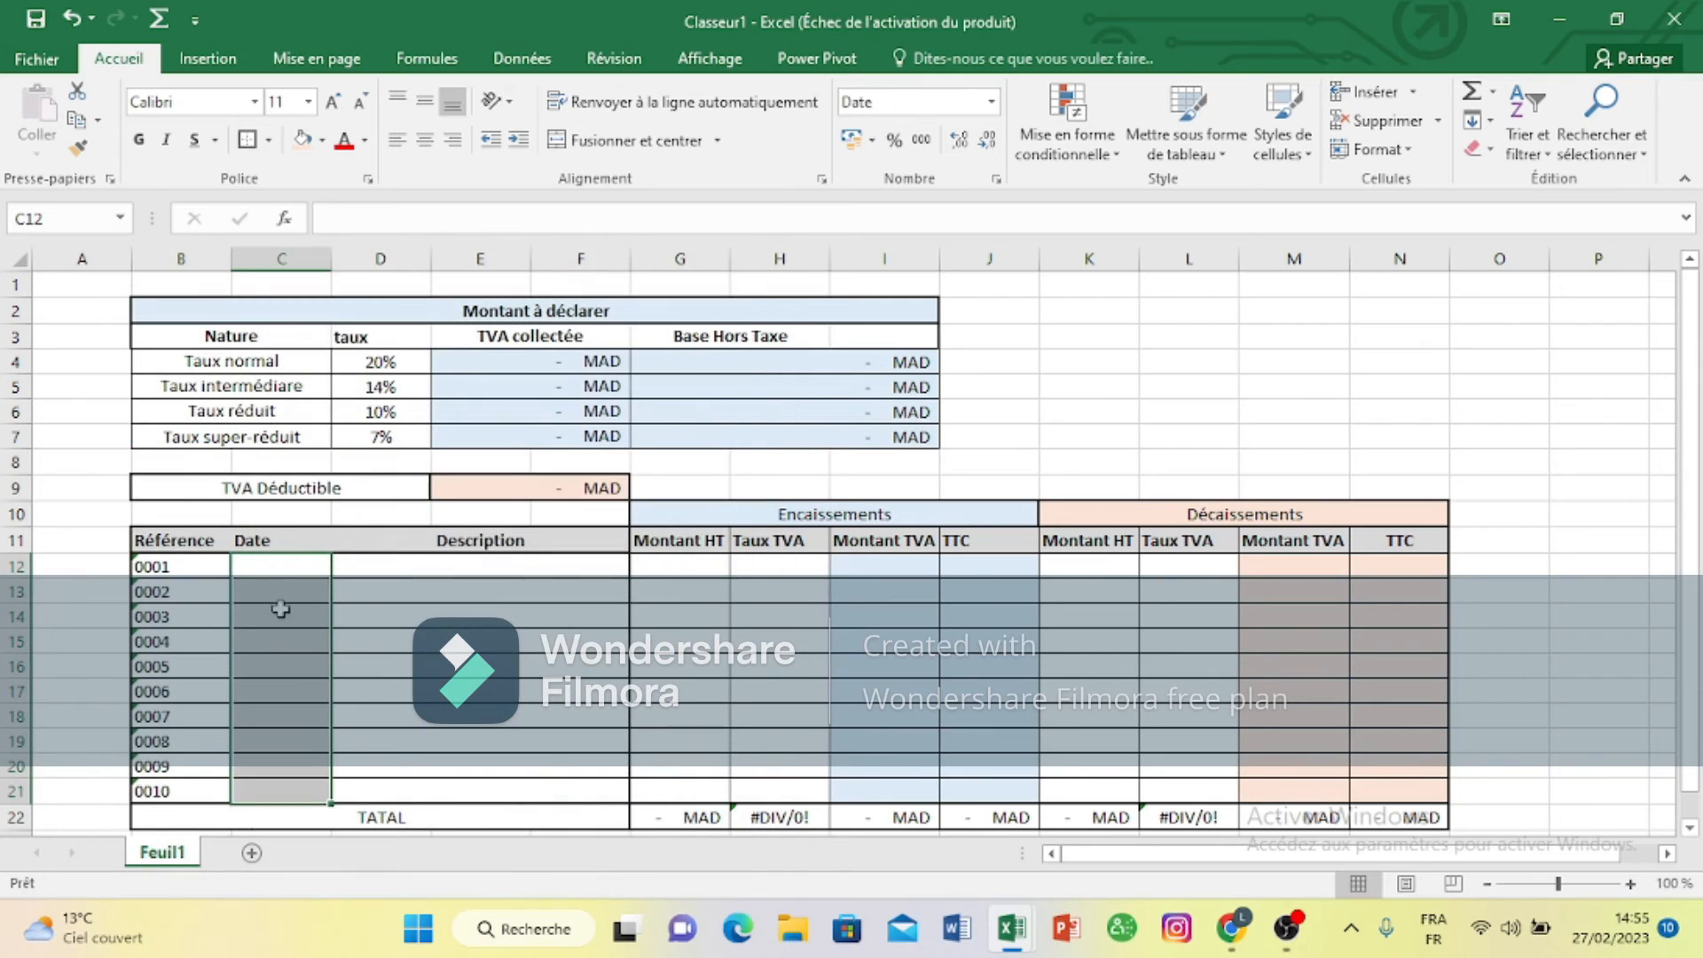
pyautogui.click(280, 575)
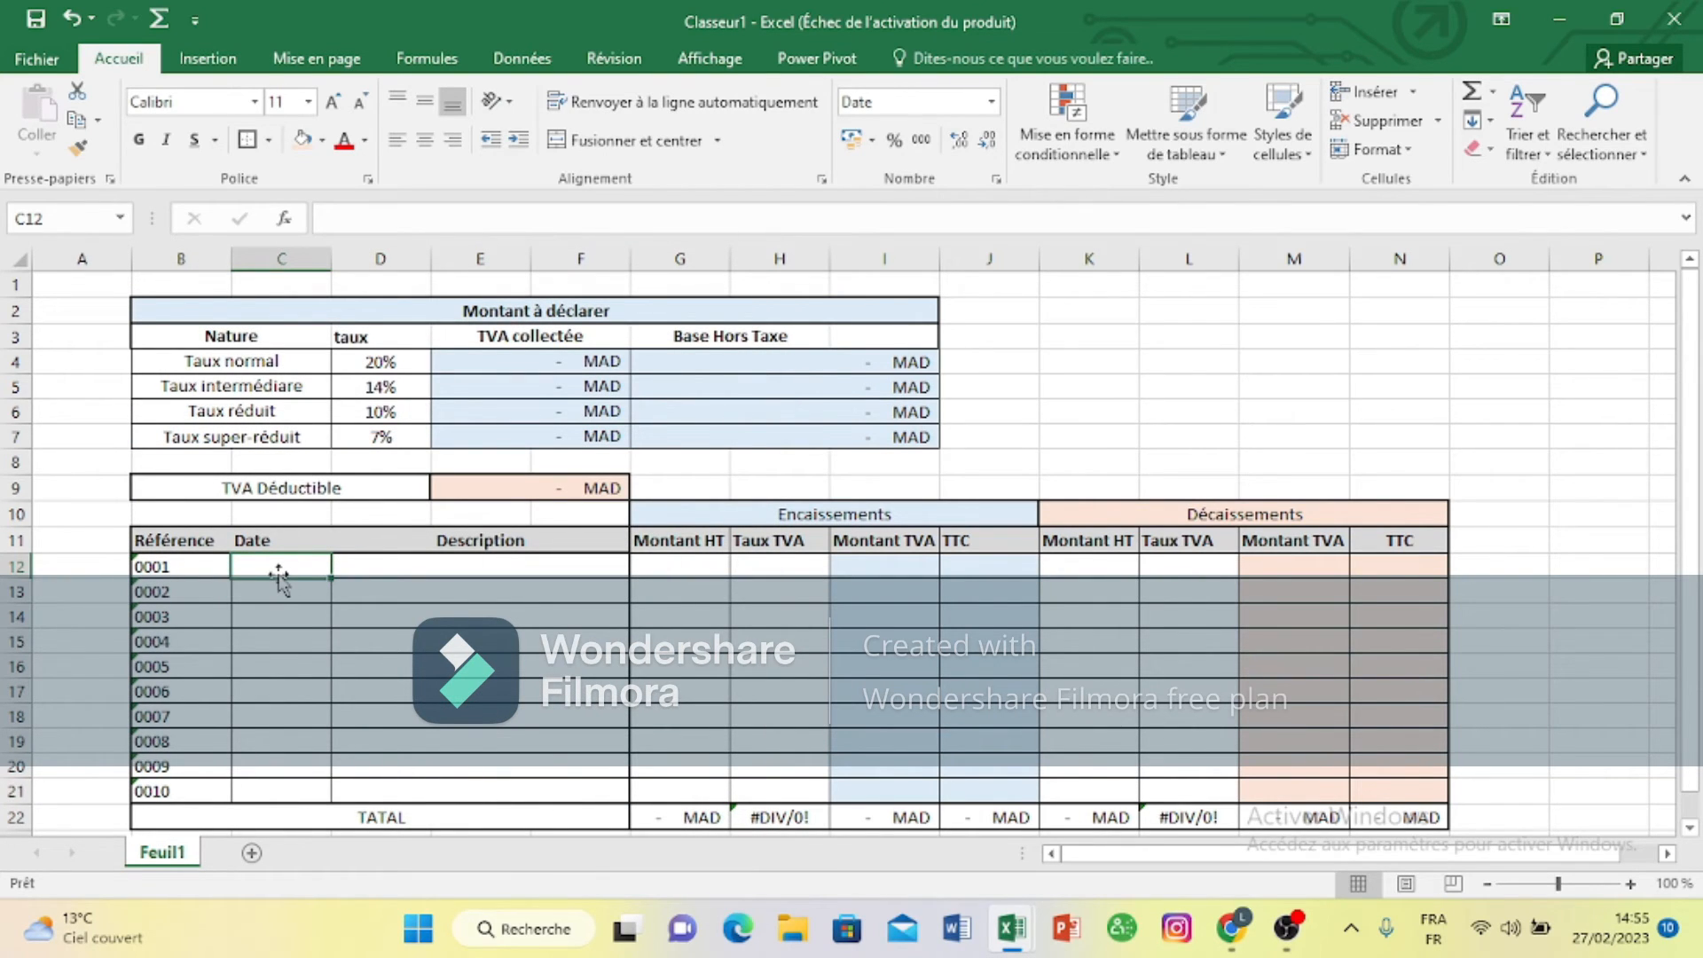
# Step: Enter the date 03/02/2023 for reference 0001 in C12
pyautogui.write('03/')
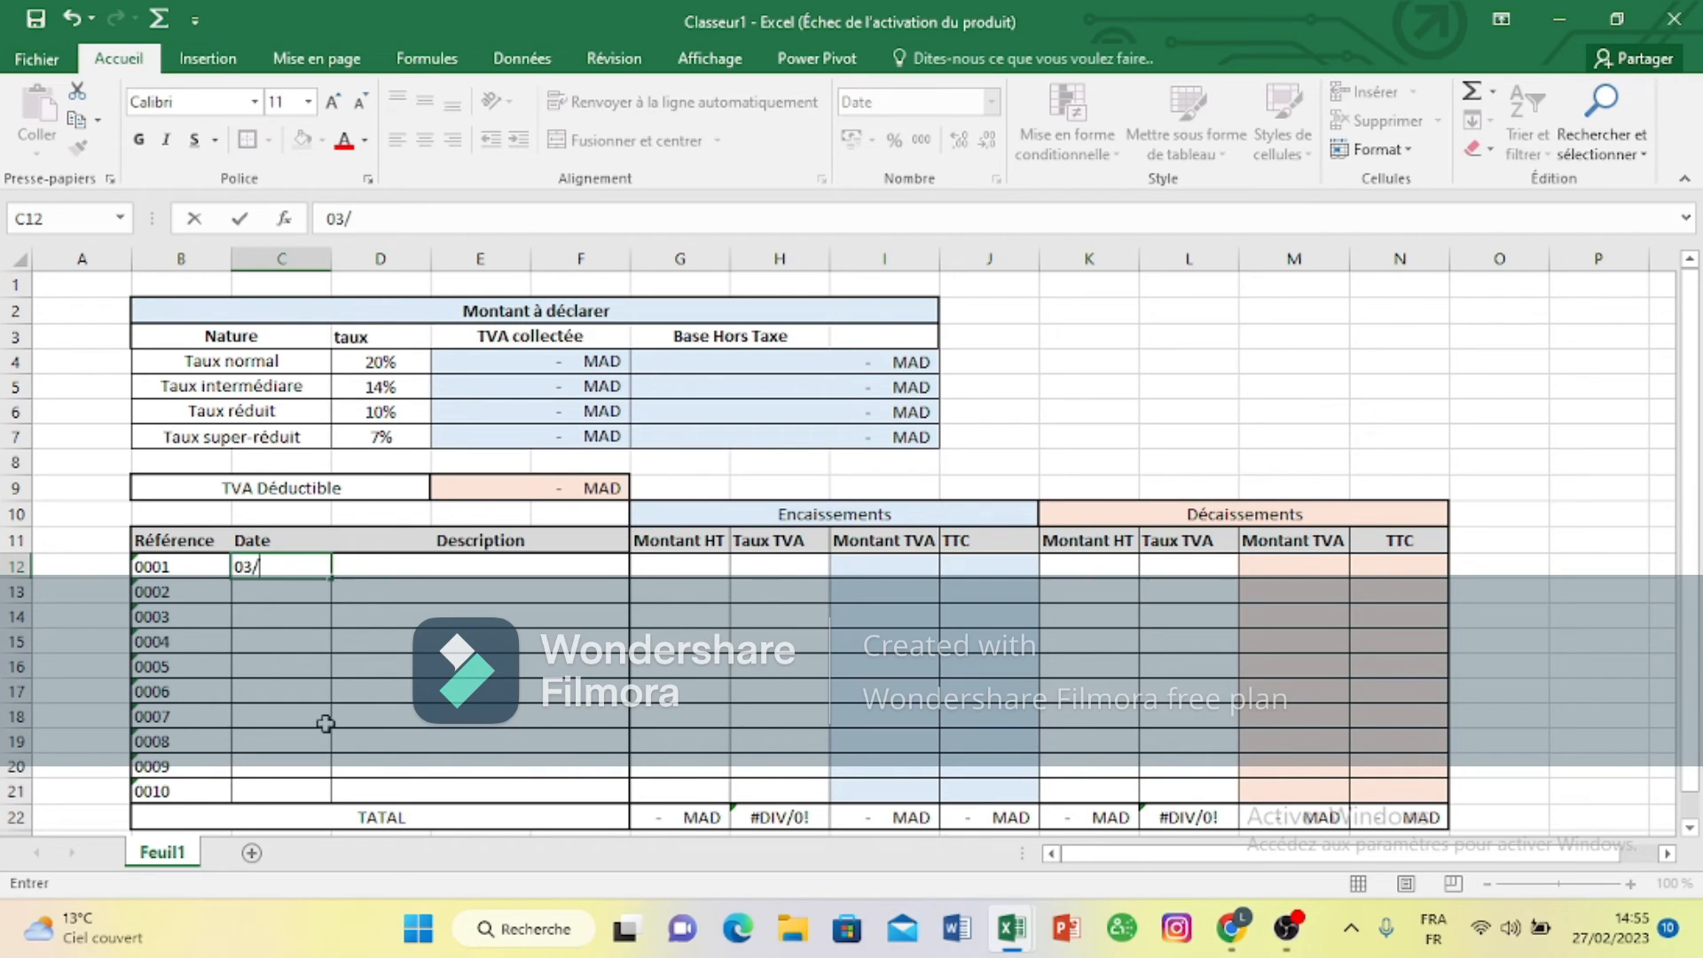
pyautogui.write('0')
pyautogui.write('2')
pyautogui.write('/0232')
pyautogui.press('BackSpace')
pyautogui.press('BackSpace')
pyautogui.press('BackSpace')
pyautogui.press('BackSpace')
pyautogui.press('BackSpace')
pyautogui.write('/2023')
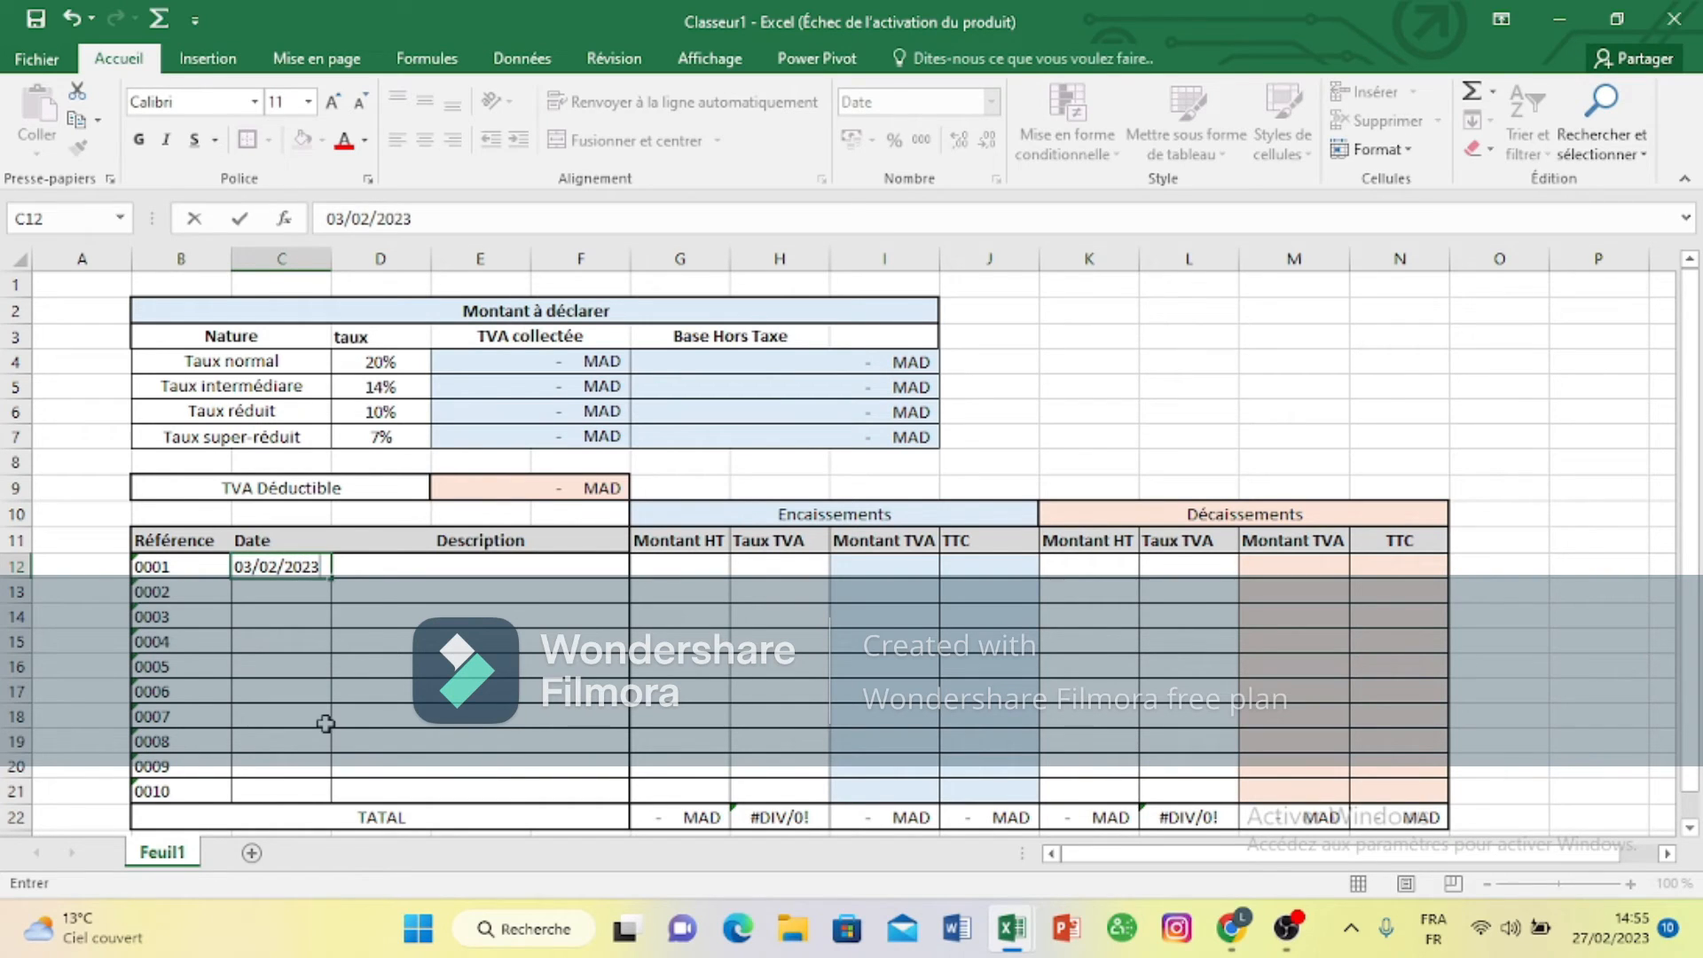
# Step: Enter VENTE as the description of reference 0001 in D12
pyautogui.click(490, 572)
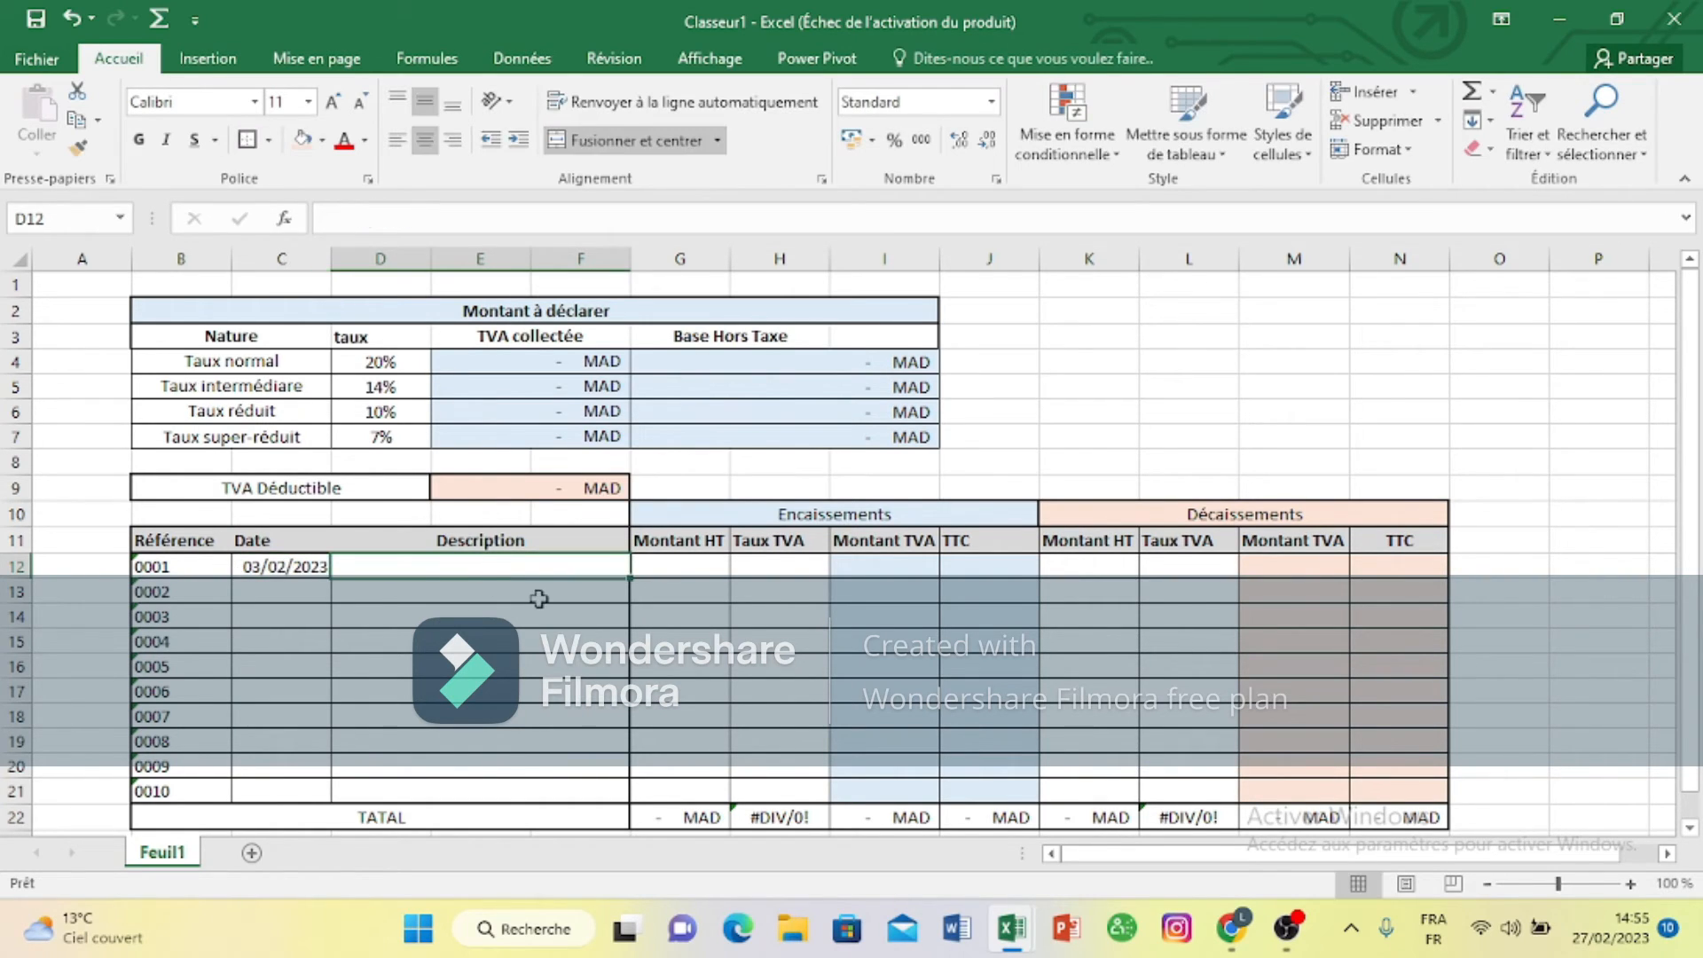
pyautogui.write('VENT')
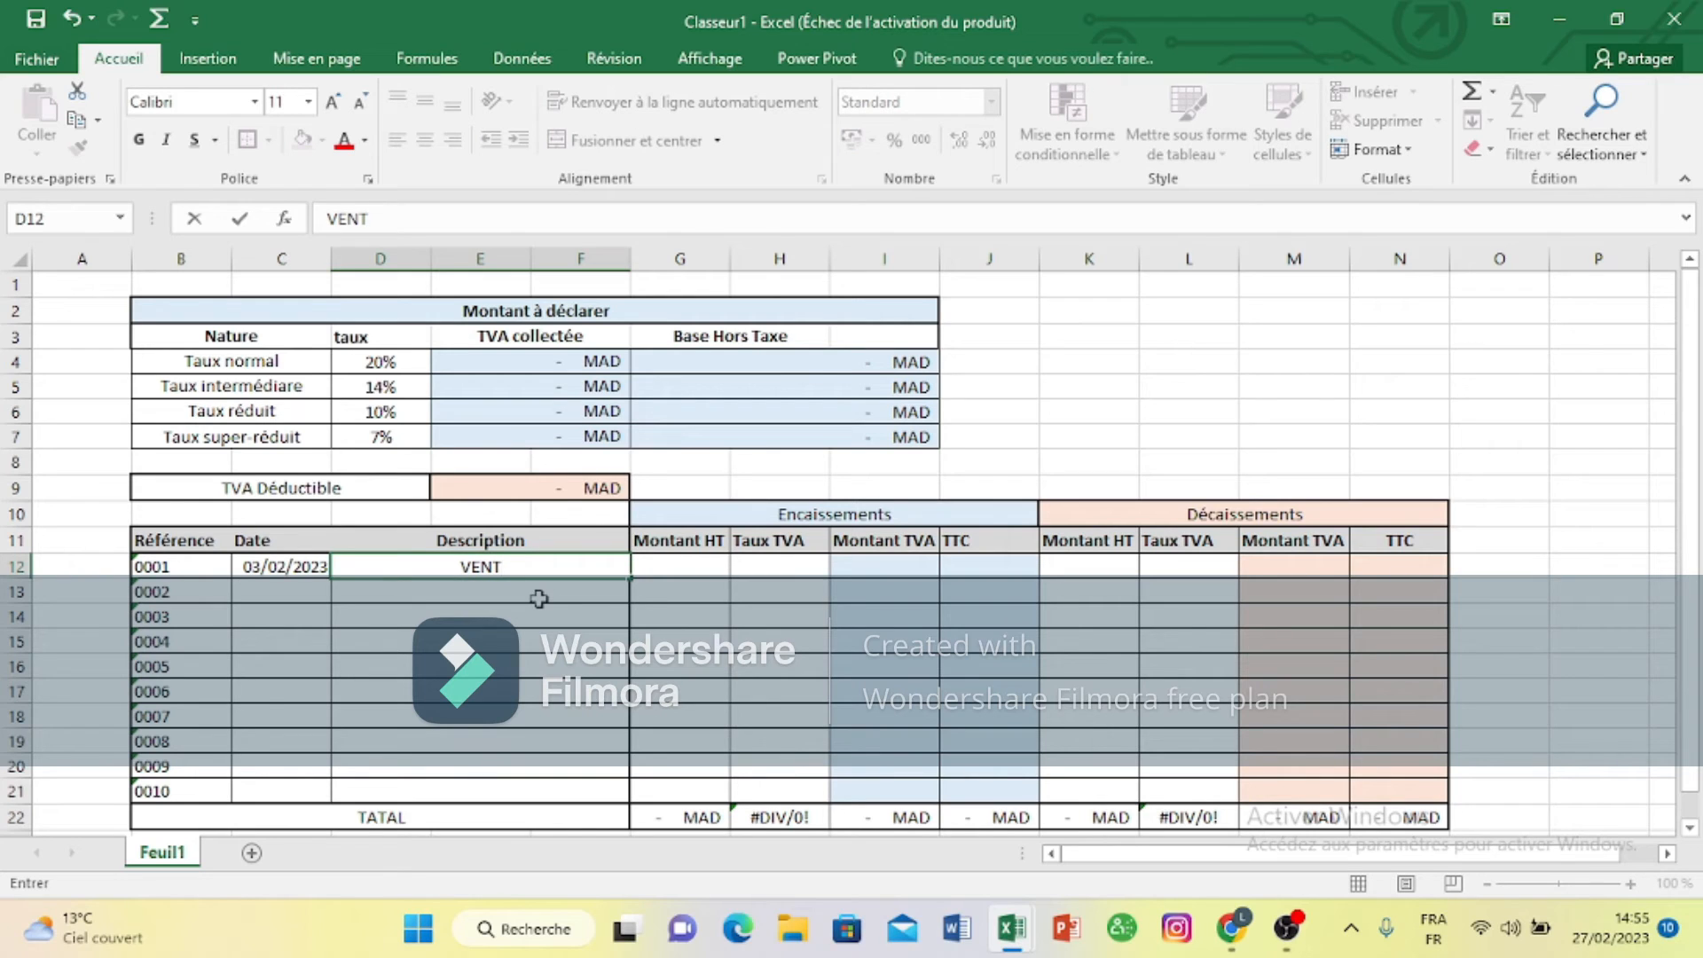
pyautogui.write('E')
pyautogui.click(697, 558)
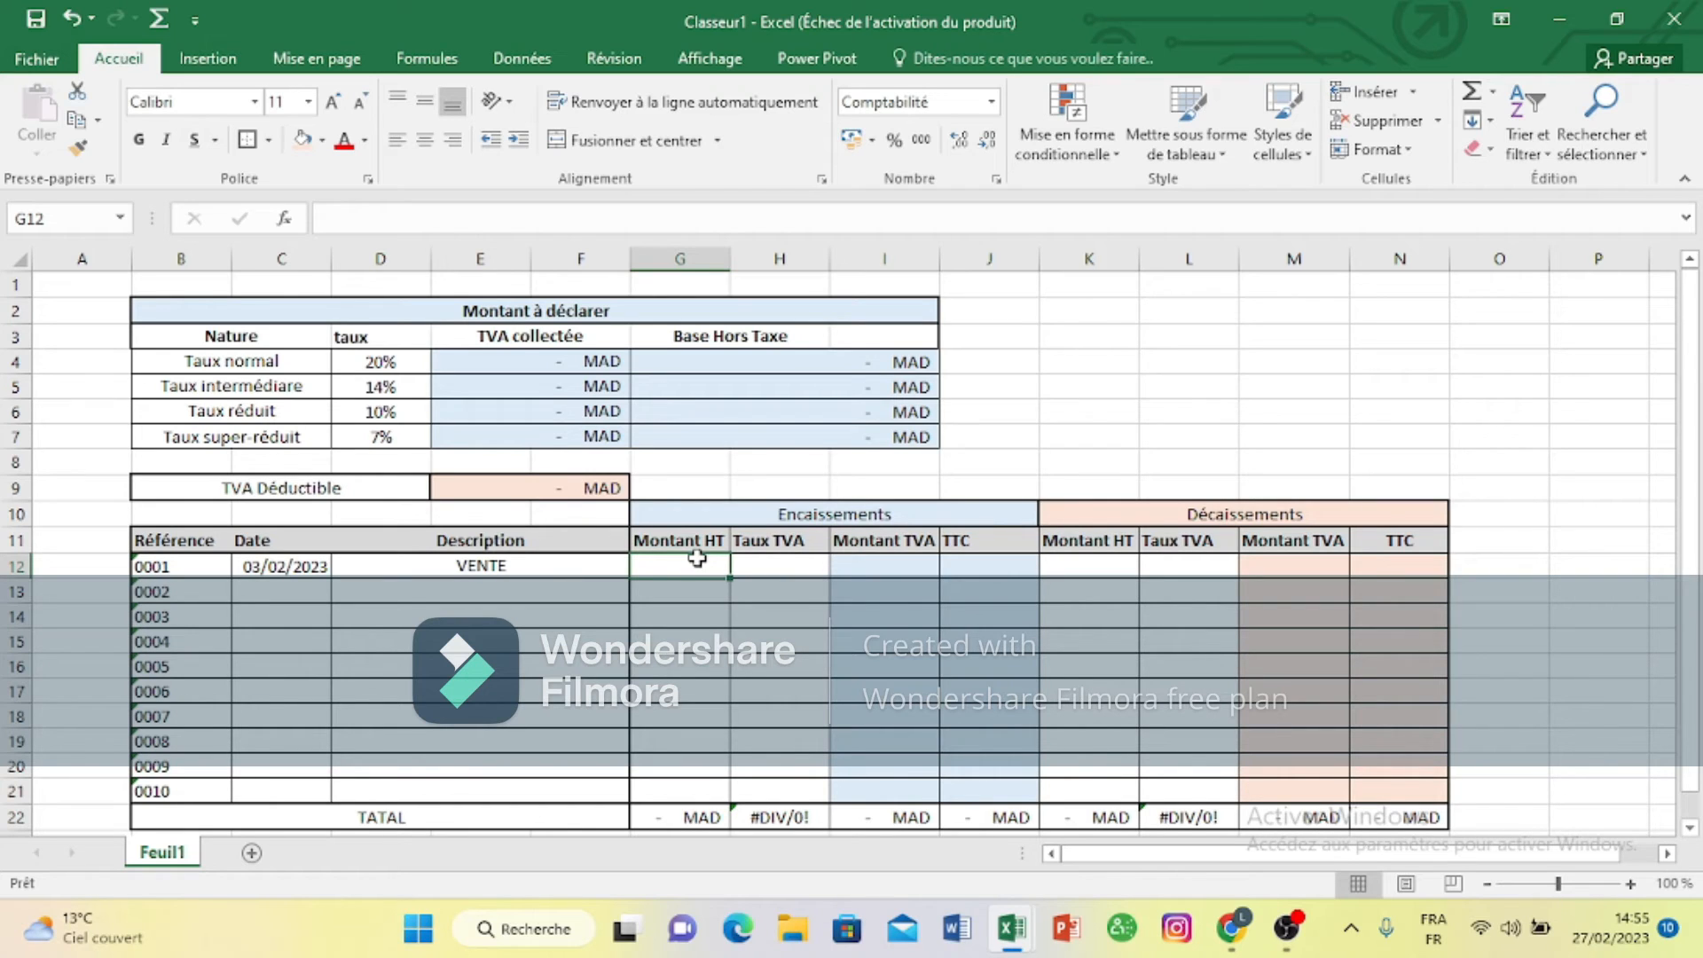
pyautogui.click(619, 570)
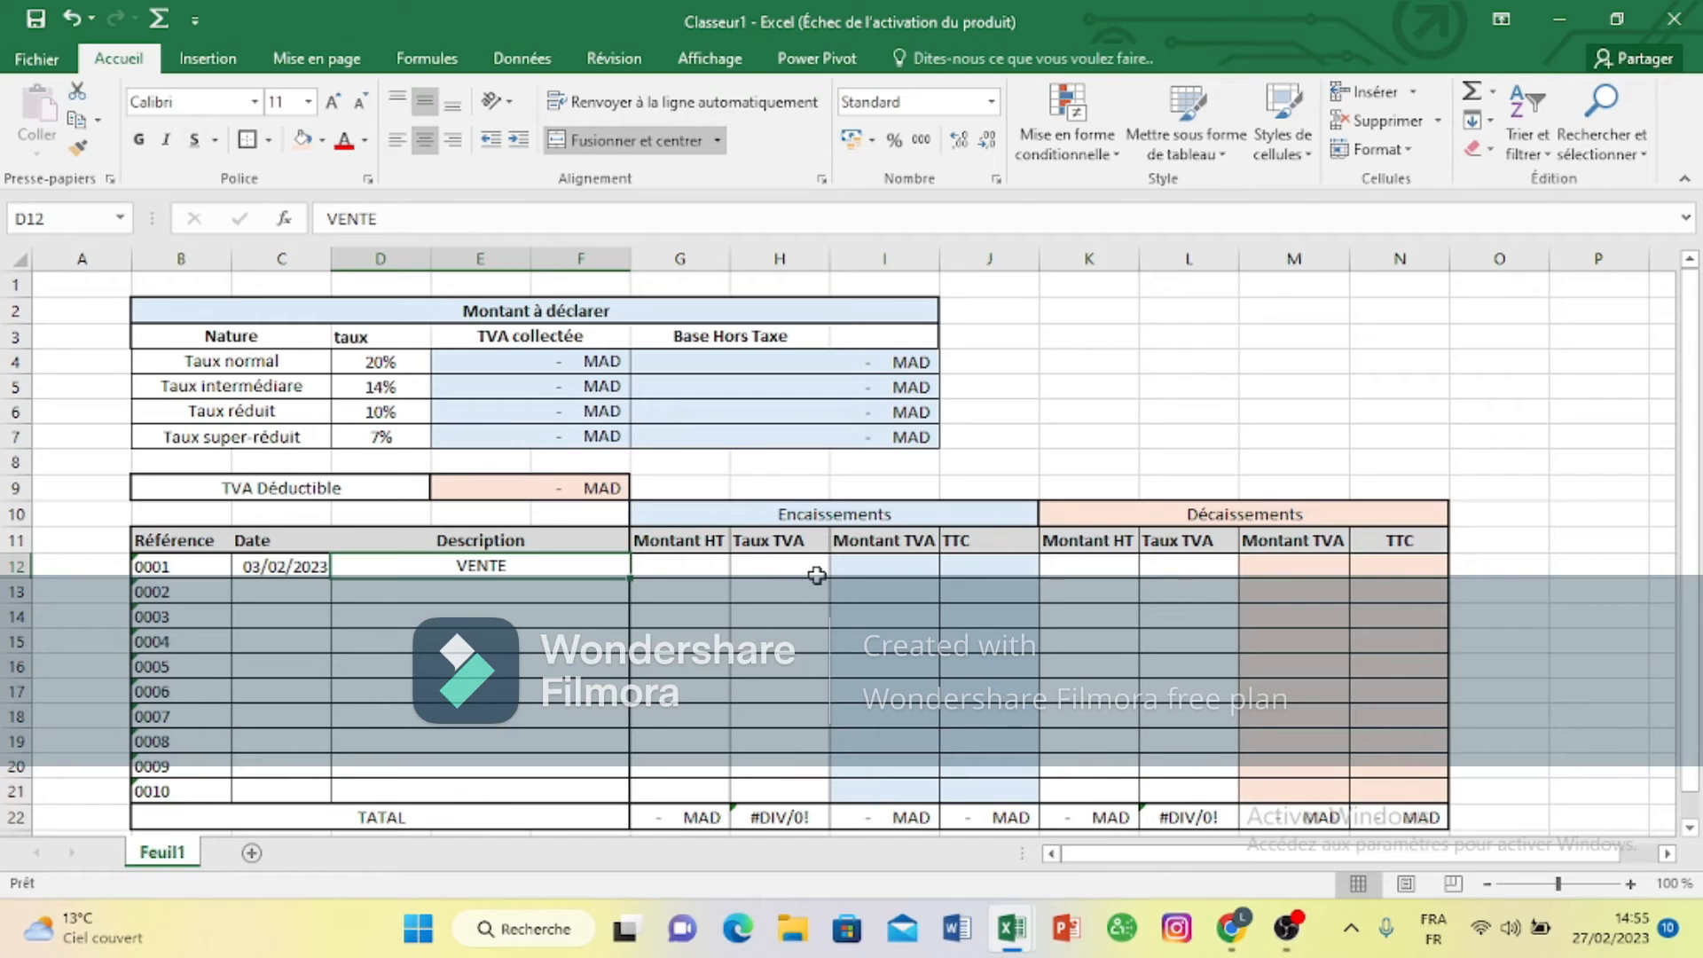
# Step: Enter the formula =SI(G12="";"";G12*H12) in I12, the Encaissements Montant TVA cell of reference 0001
pyautogui.click(876, 572)
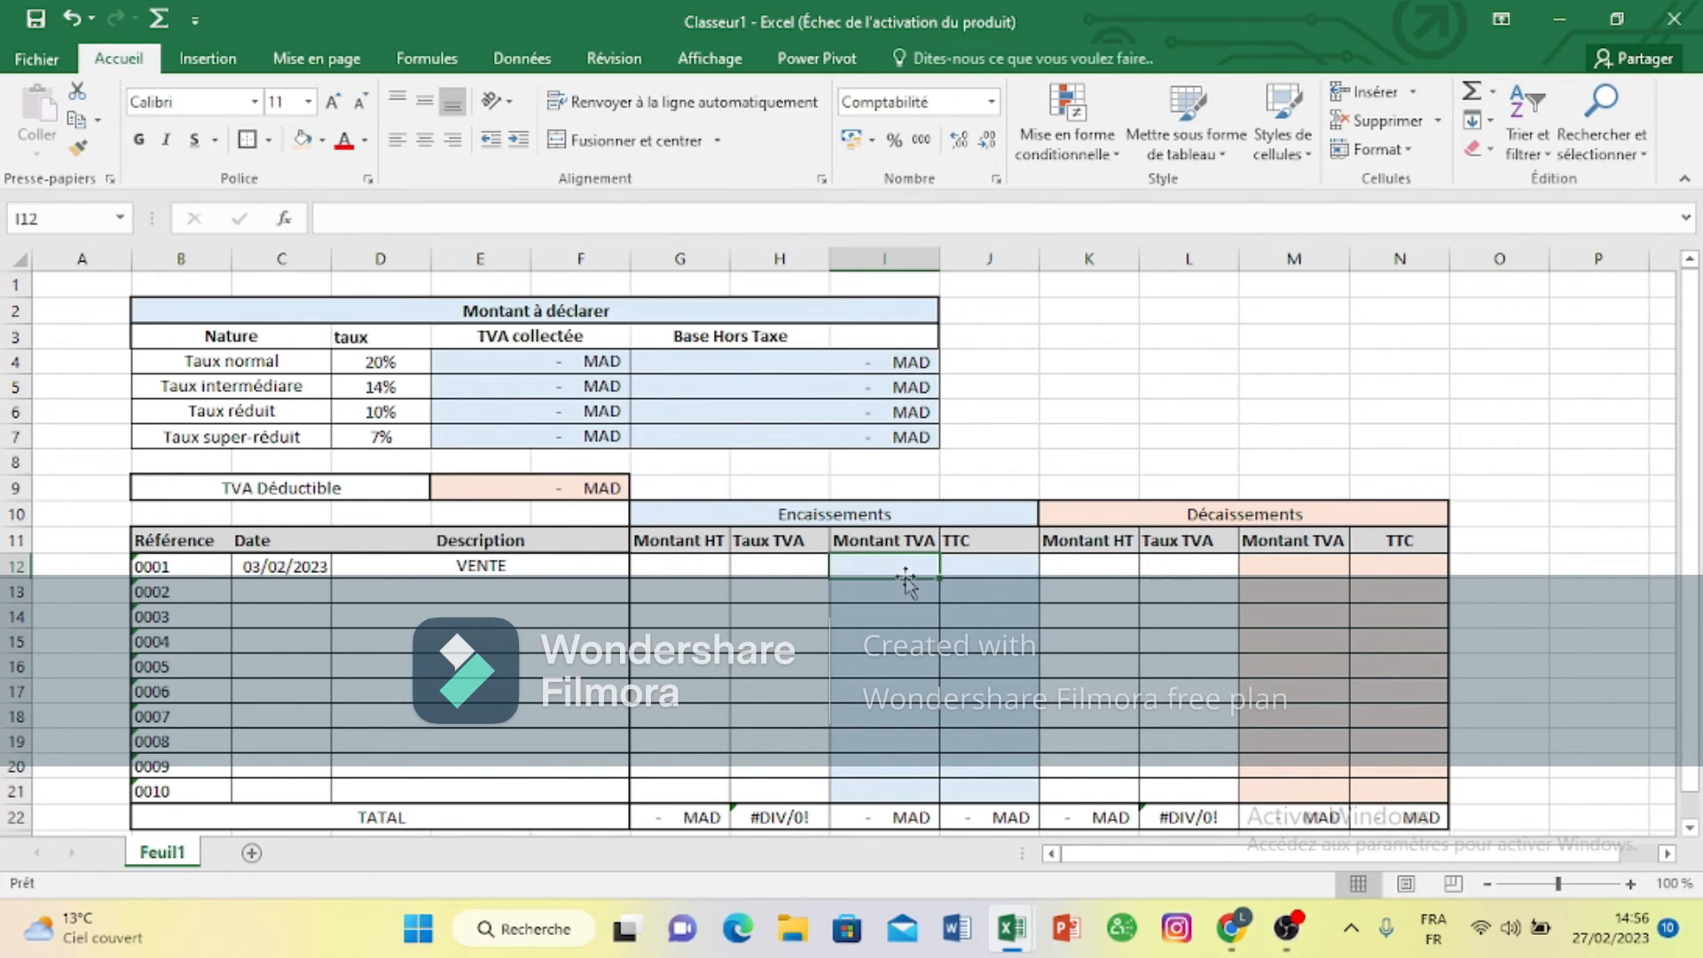
pyautogui.write('=')
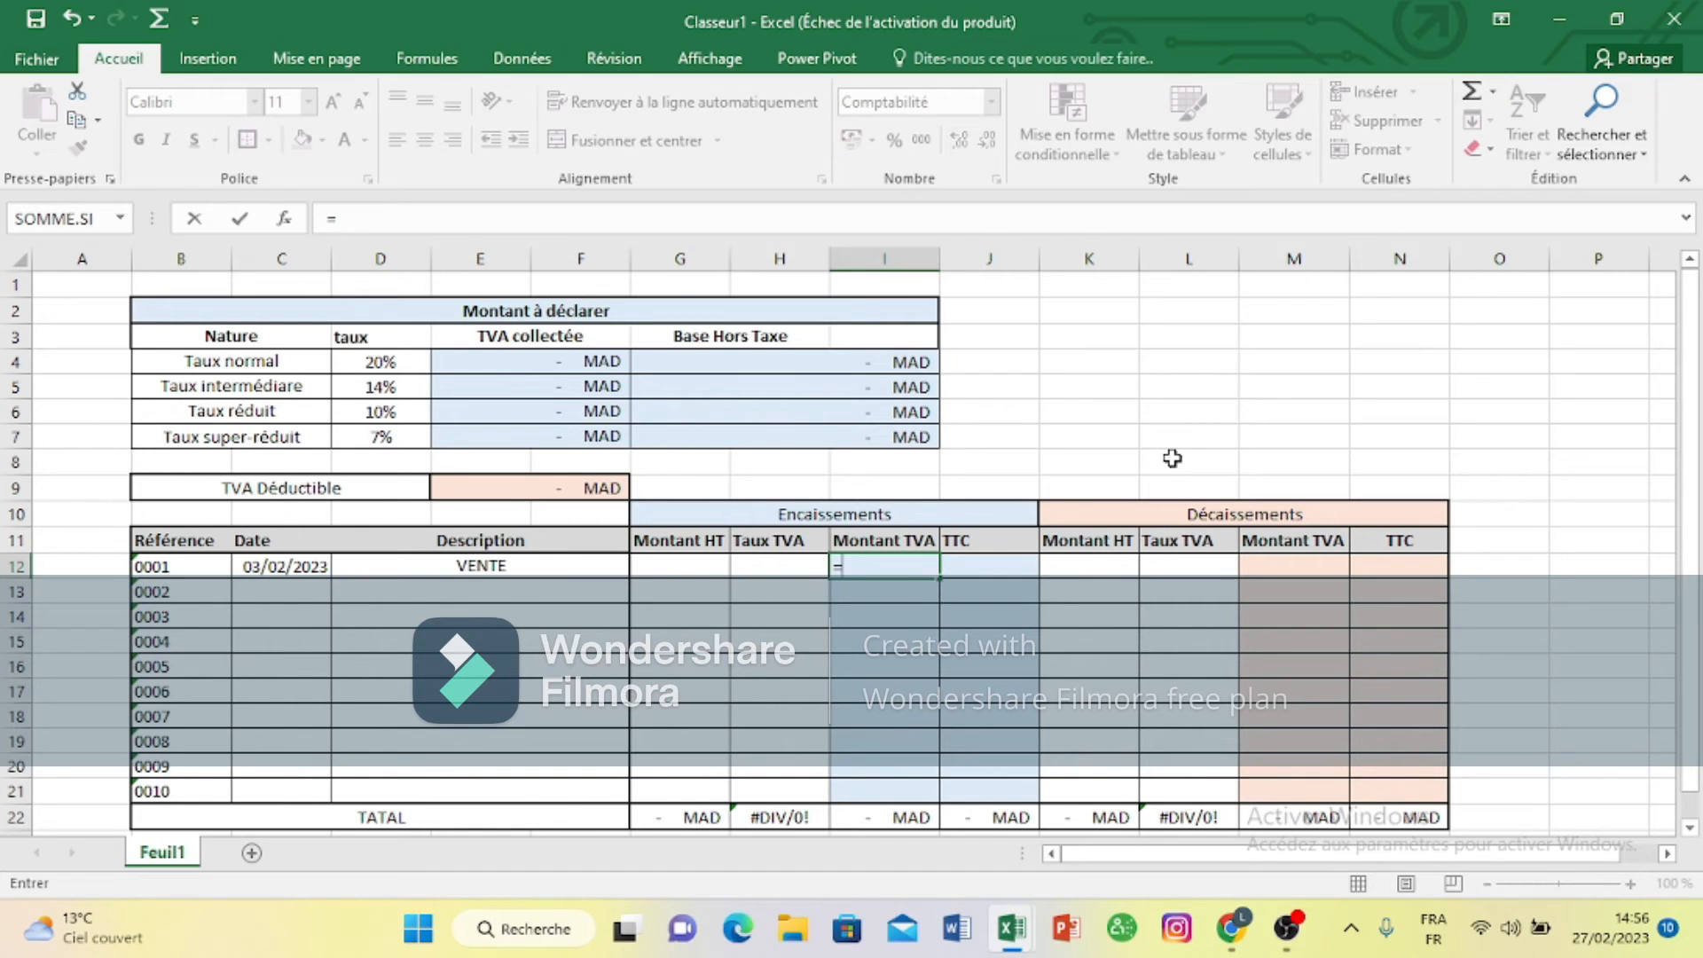
pyautogui.write('si')
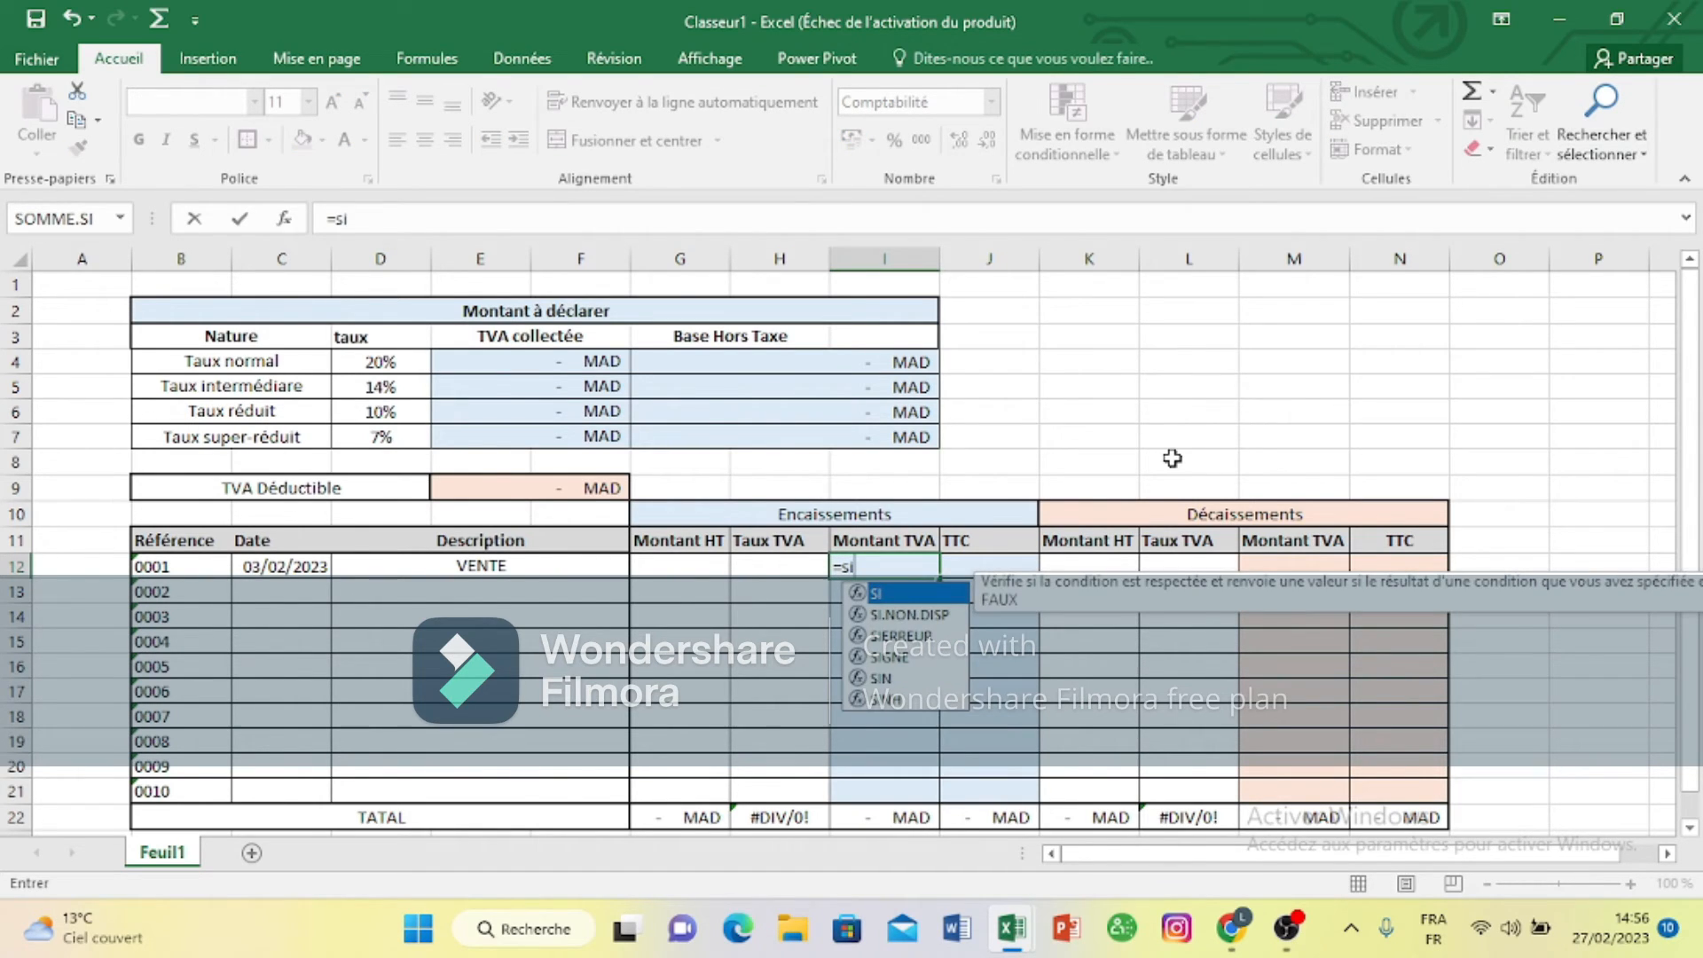
pyautogui.write('(')
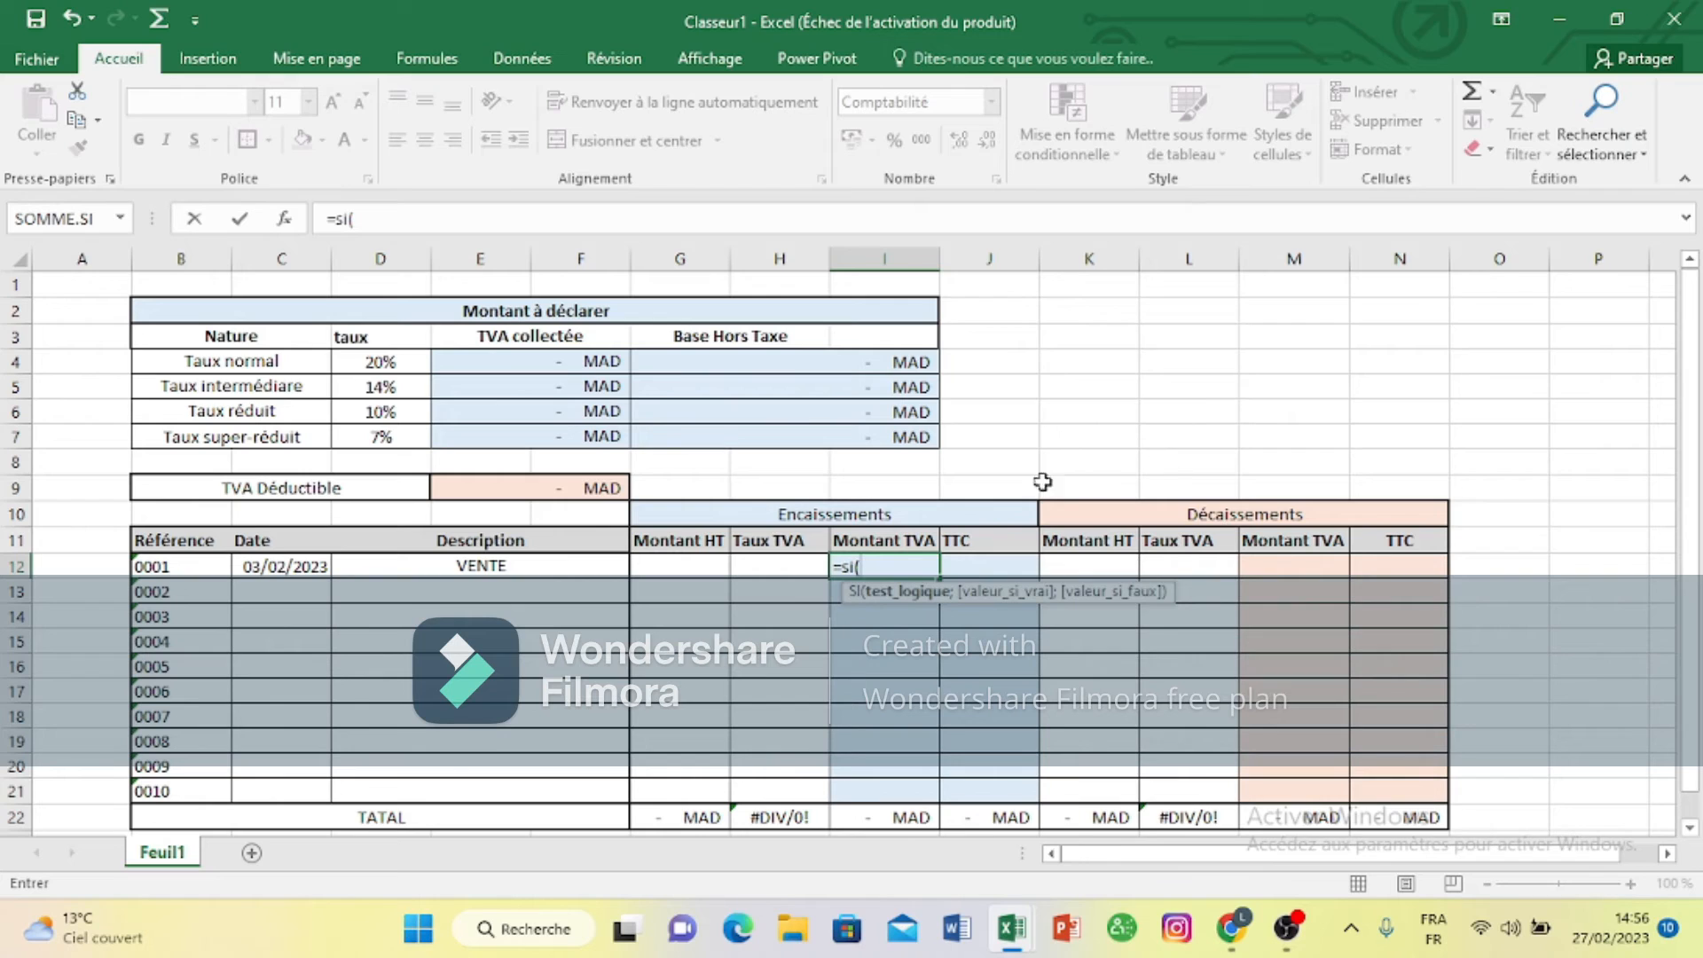
pyautogui.click(715, 564)
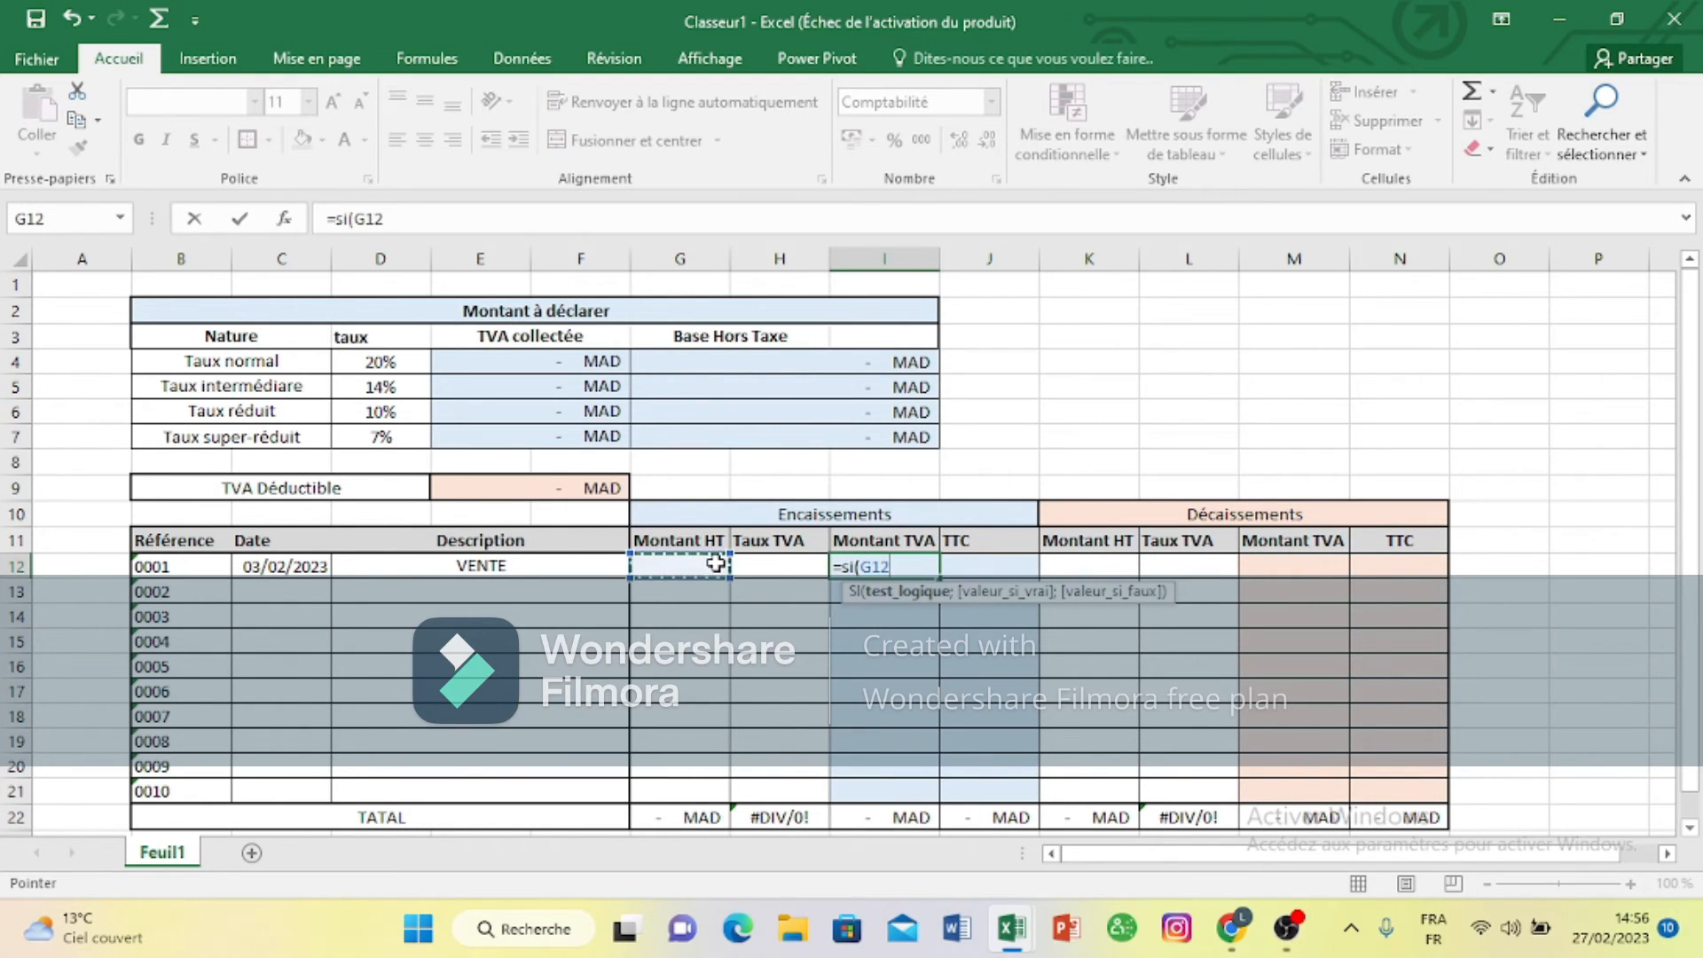
pyautogui.write('="";')
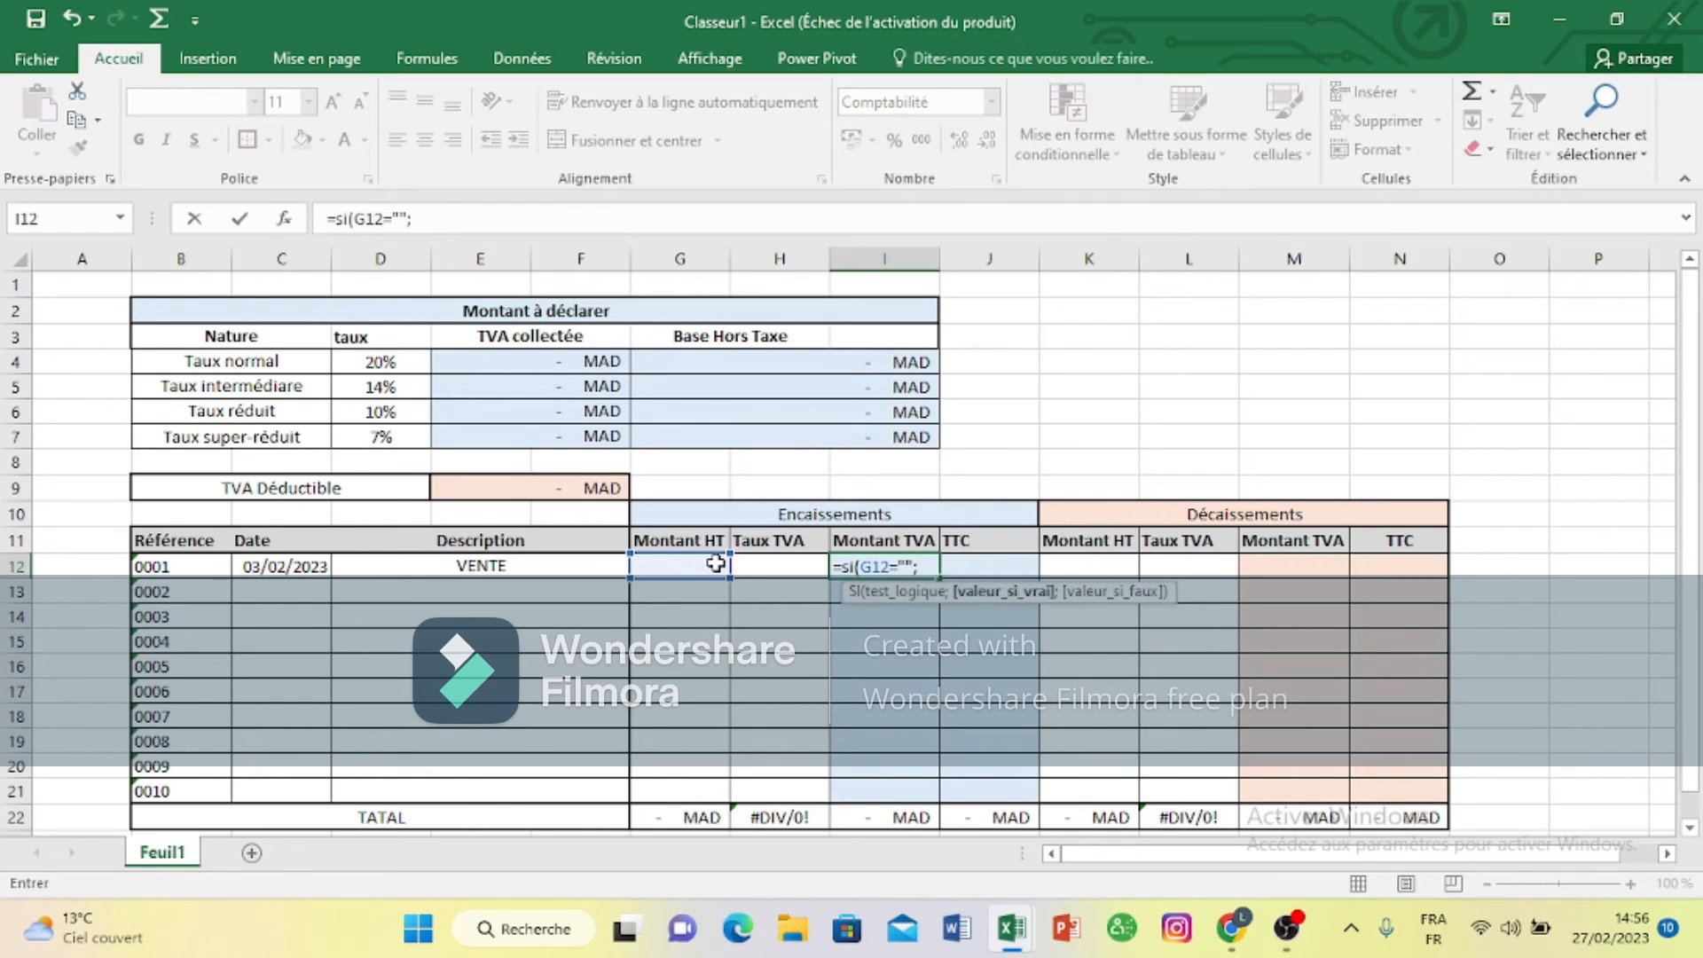
pyautogui.write('"";')
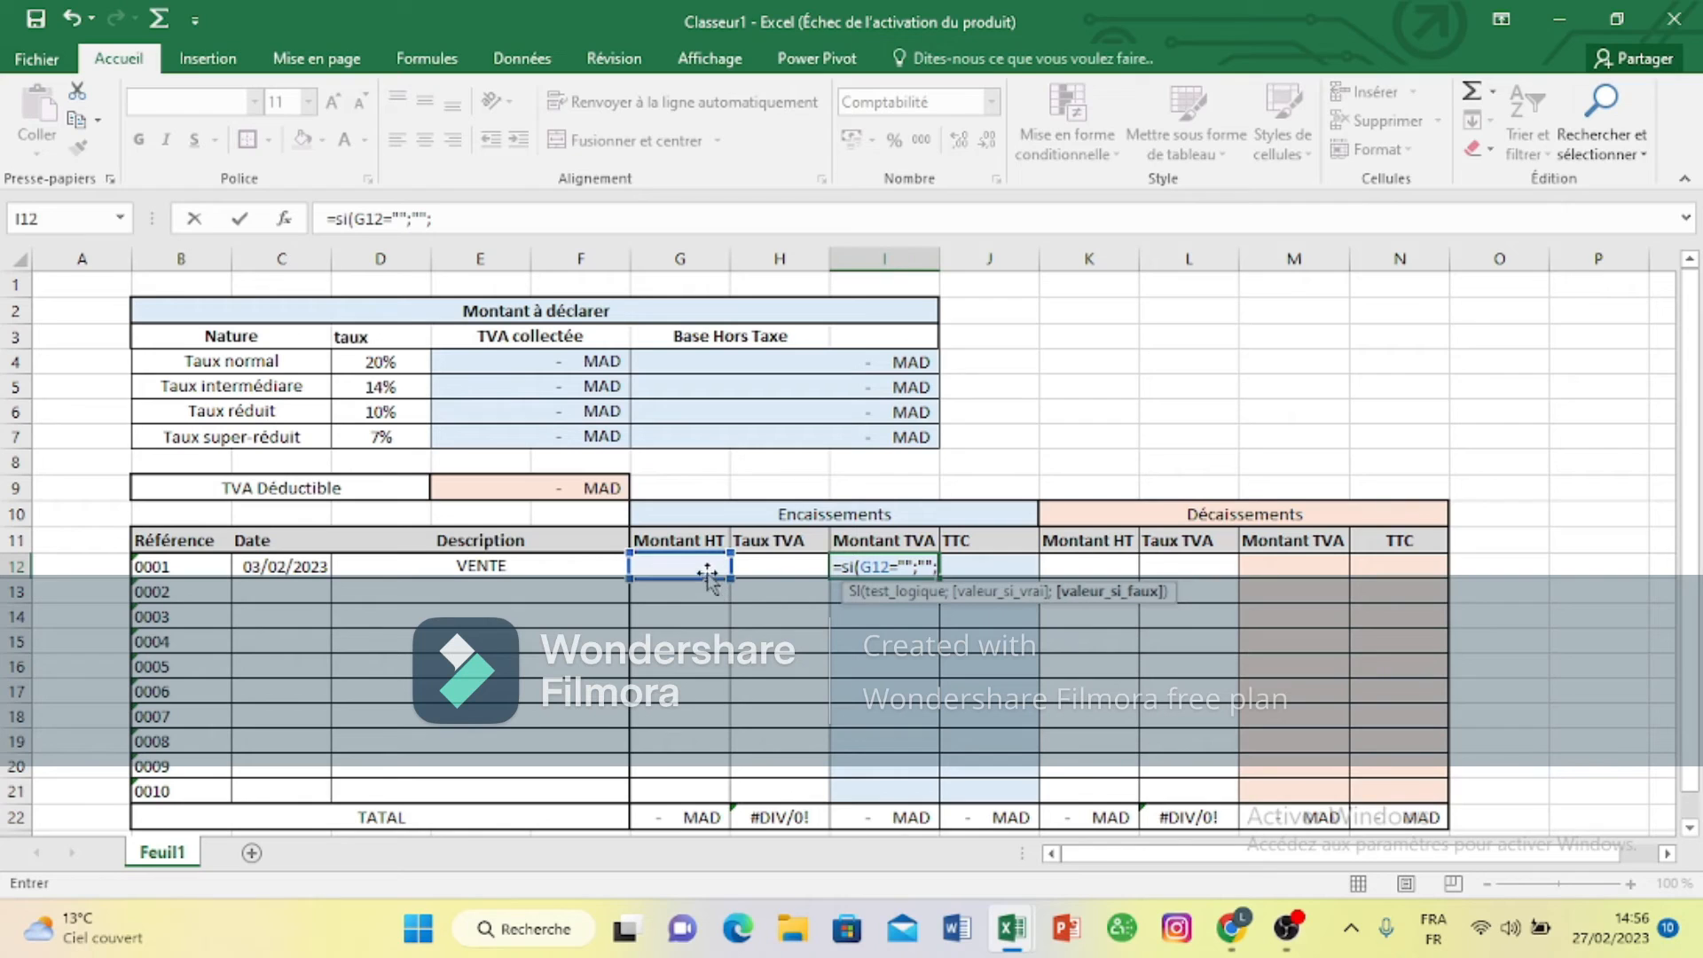
pyautogui.click(708, 567)
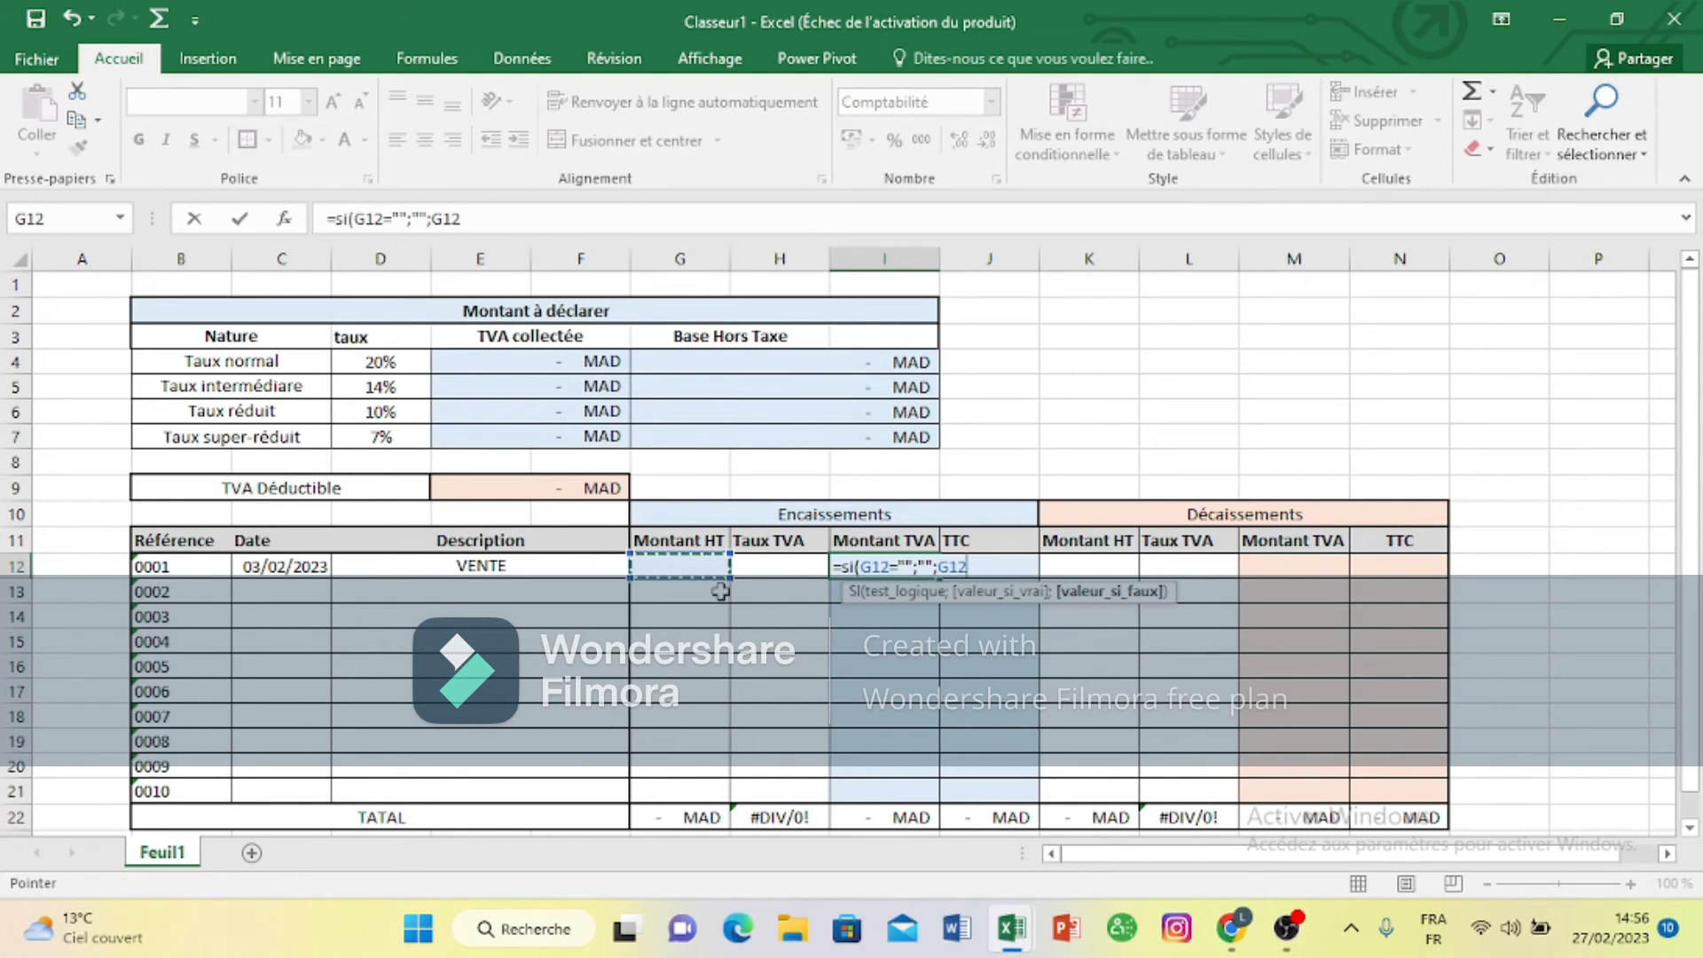
pyautogui.write('*')
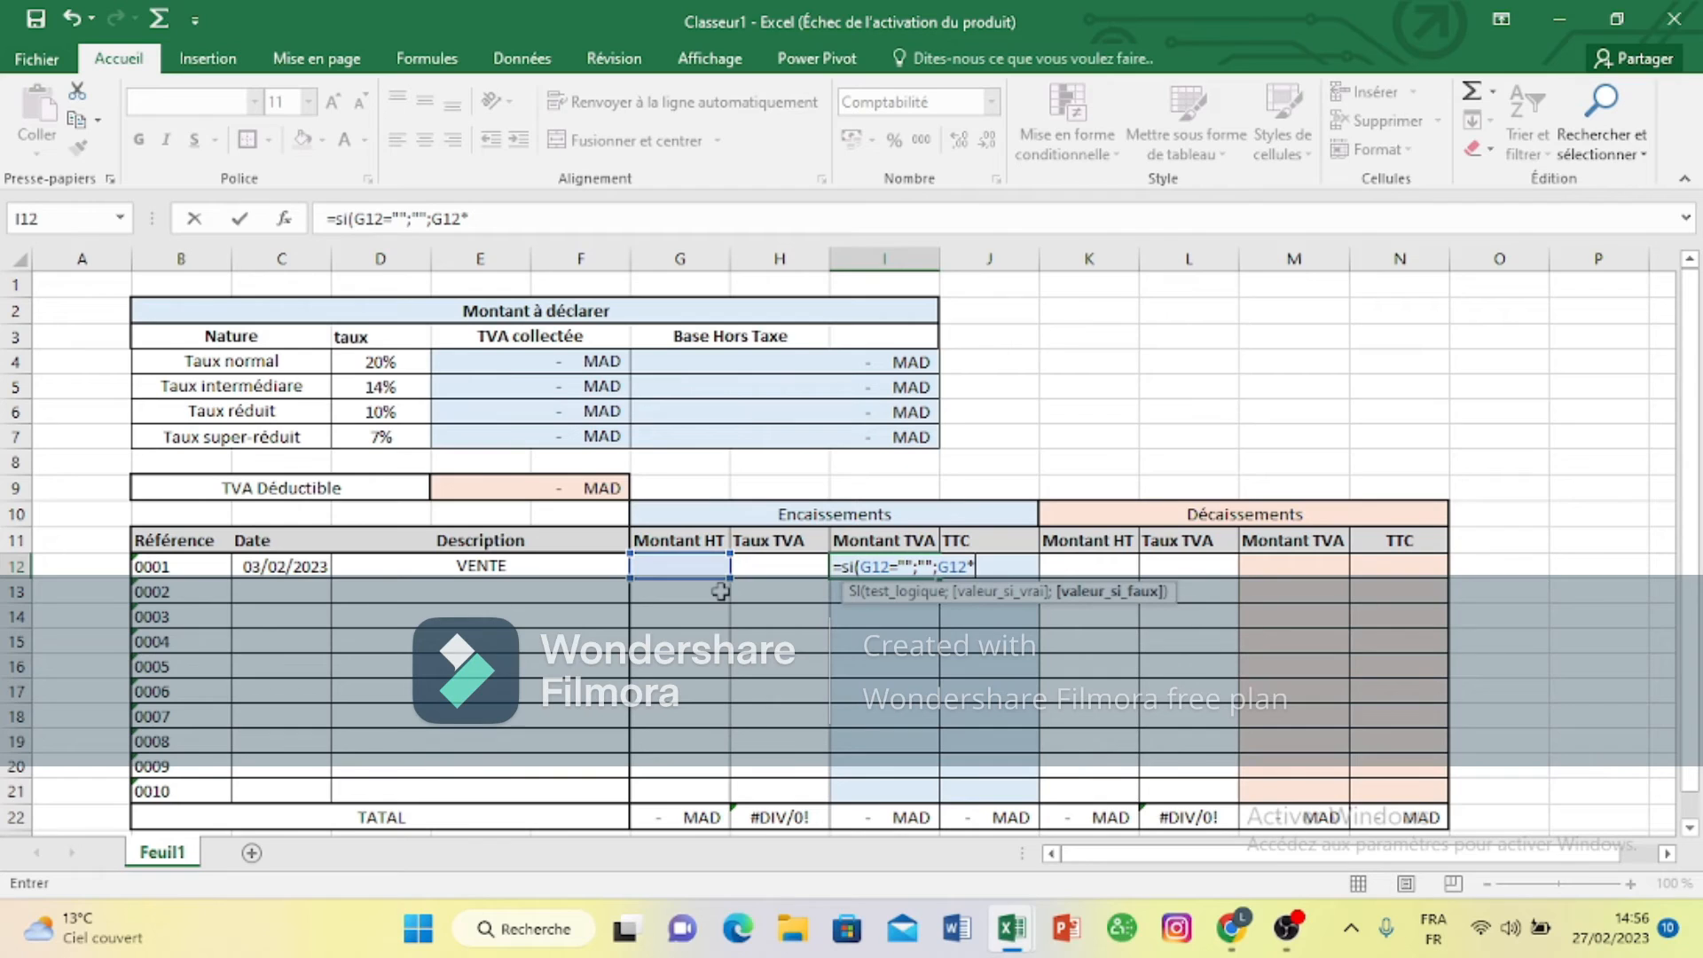
pyautogui.click(785, 574)
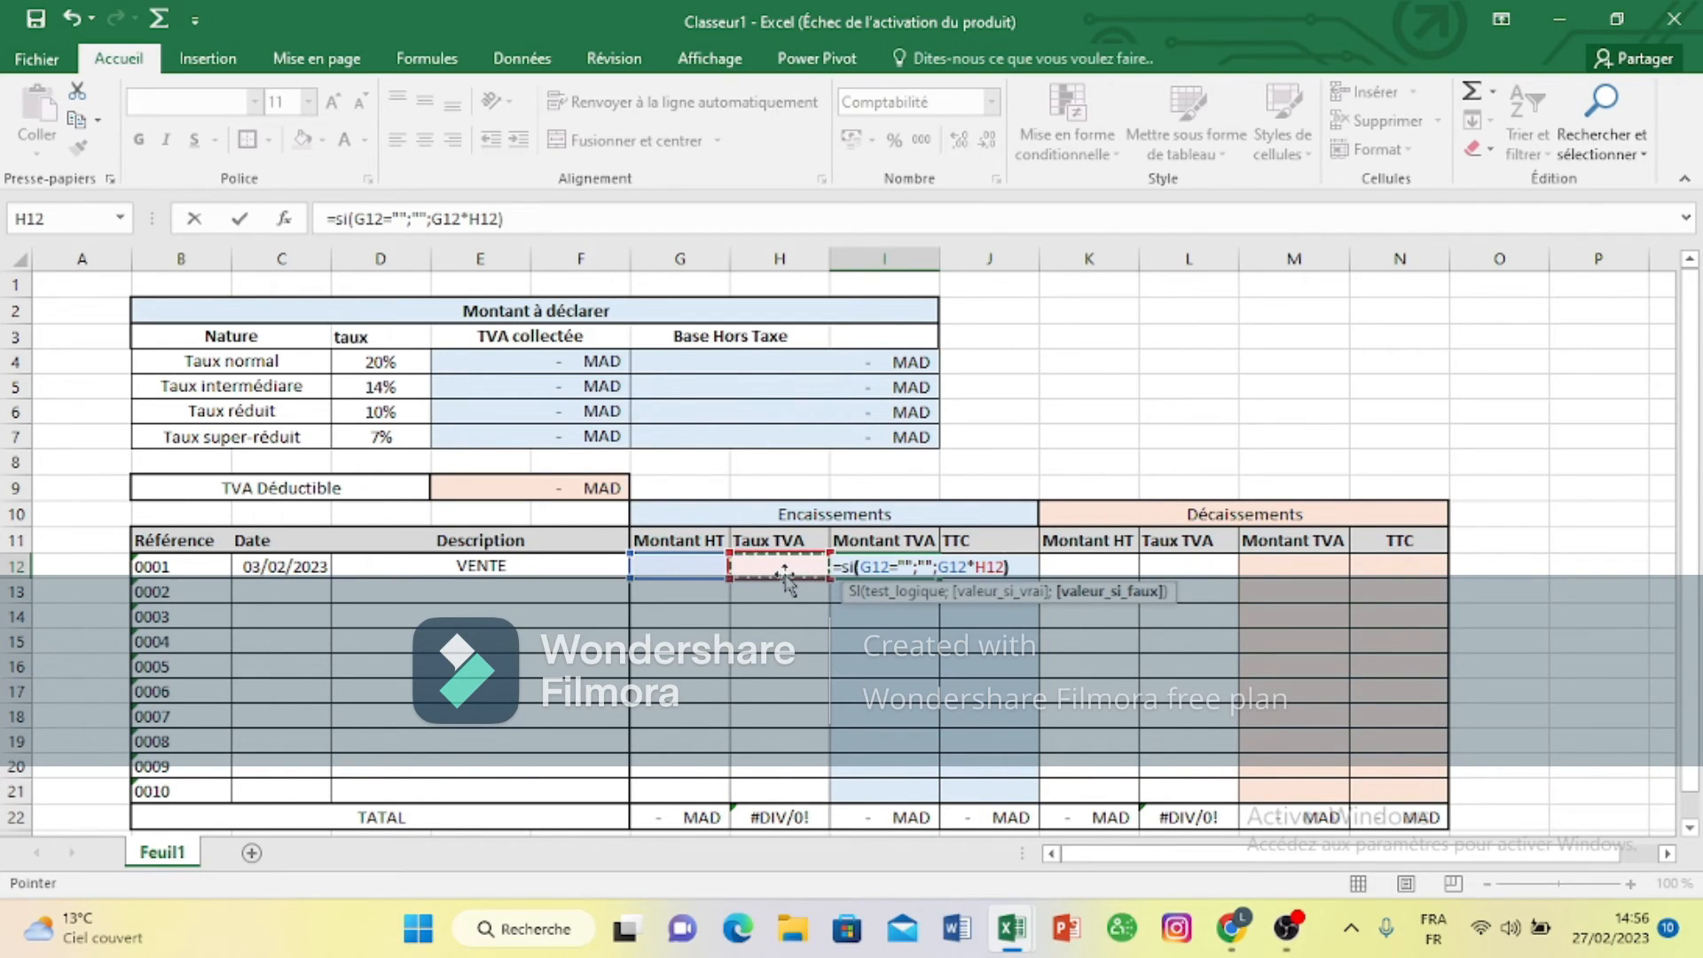
pyautogui.write(')')
pyautogui.press('Return')
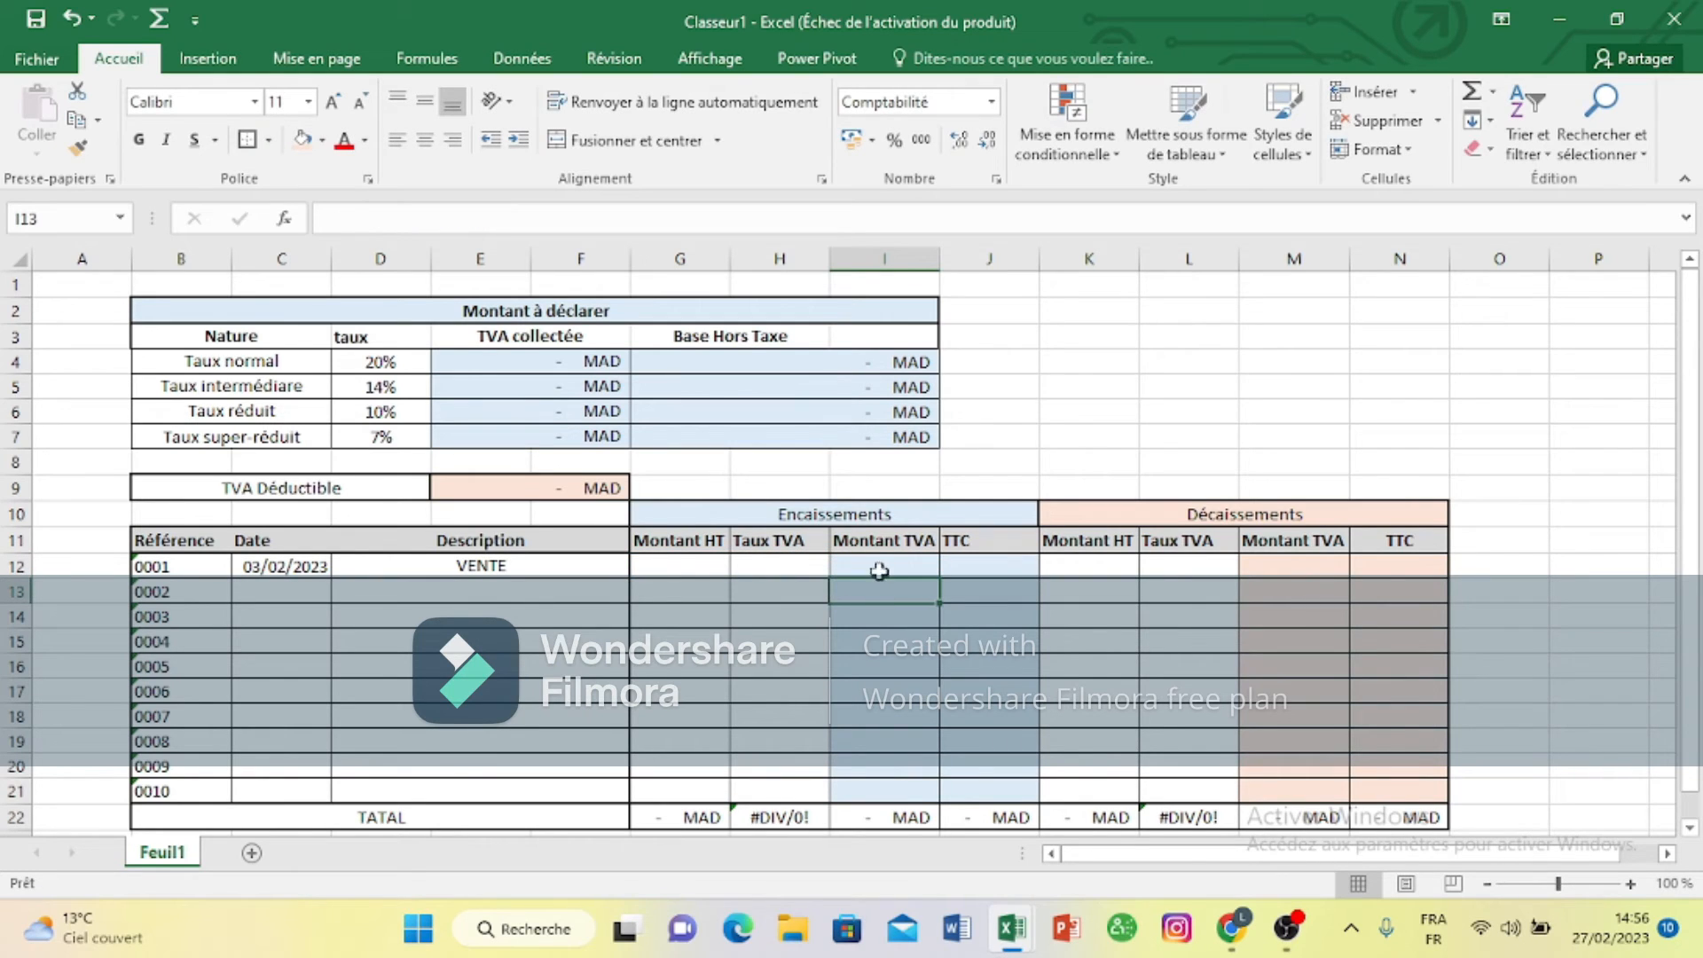
# Step: Copy the I12 Montant TVA formula down through reference 0010, I21
pyautogui.click(879, 566)
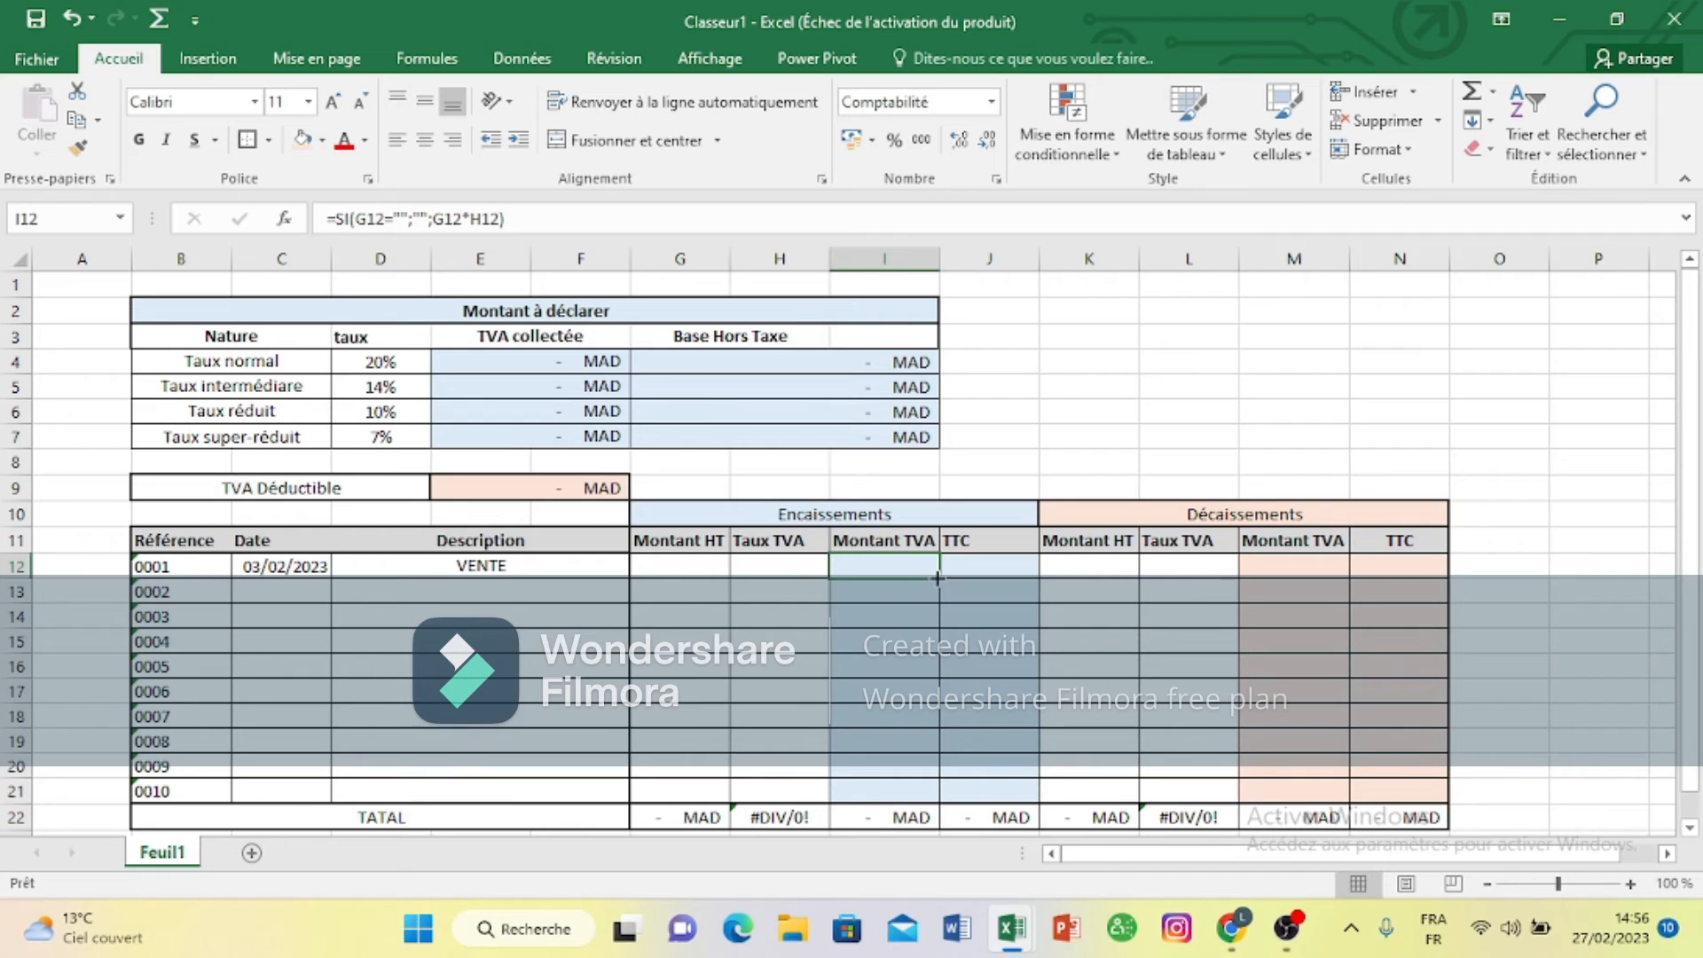
pyautogui.moveTo(938, 577); pyautogui.dragTo(920, 717)
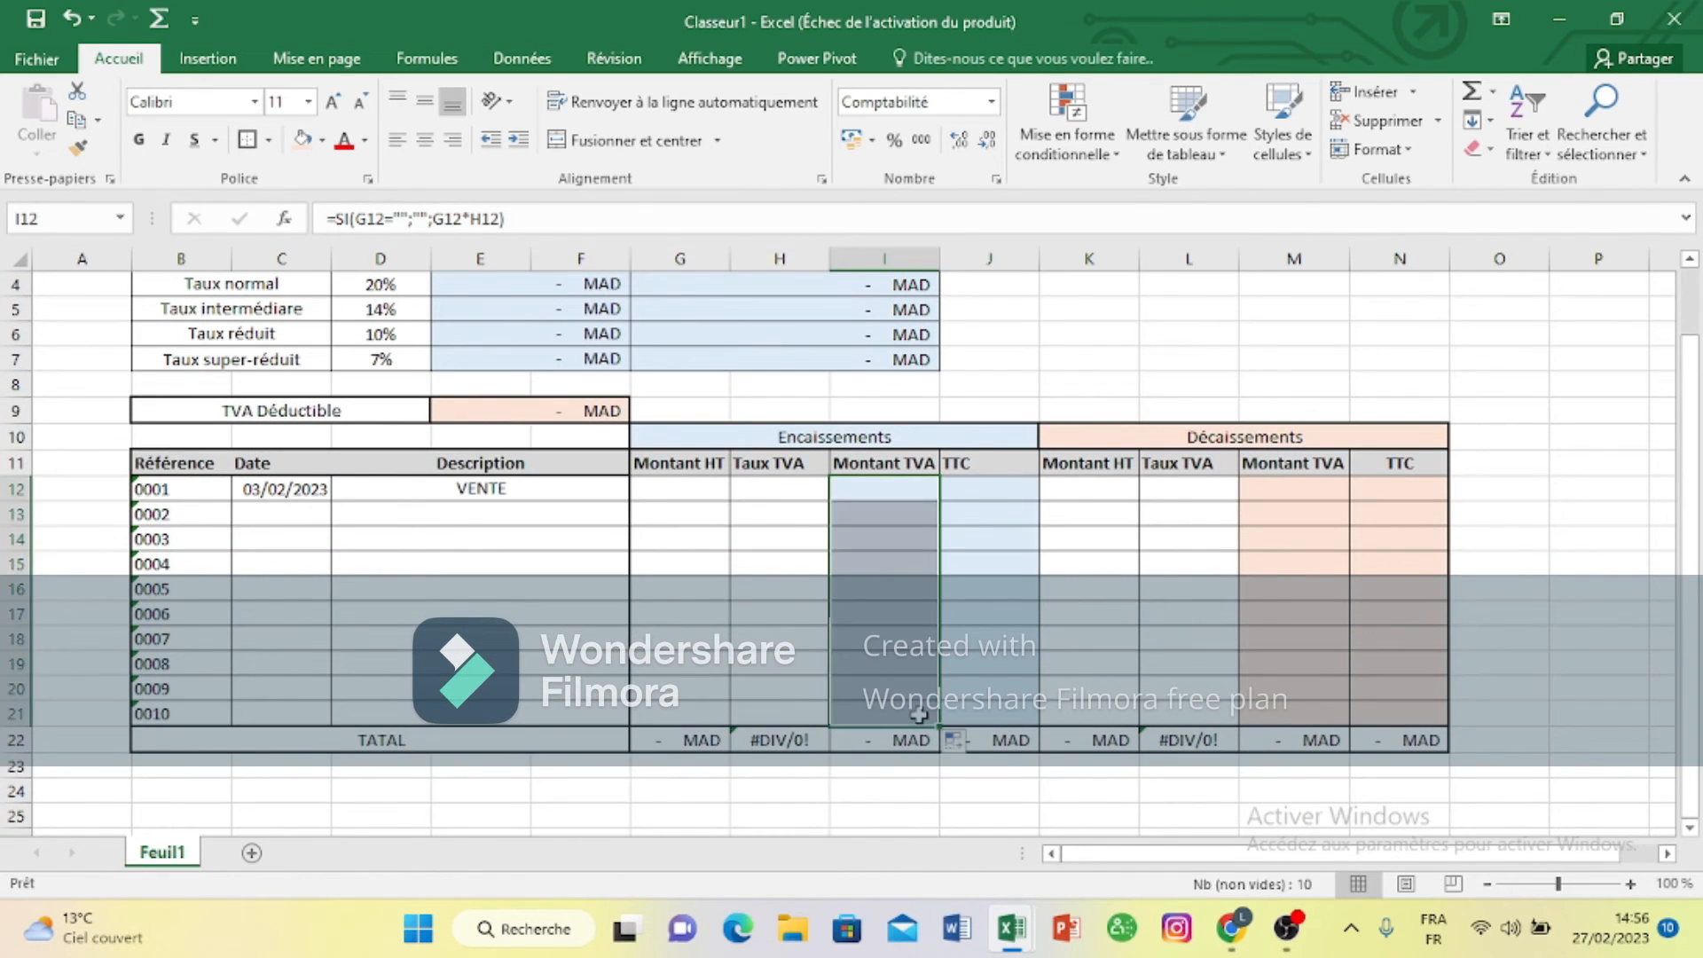
pyautogui.click(1046, 663)
pyautogui.click(972, 490)
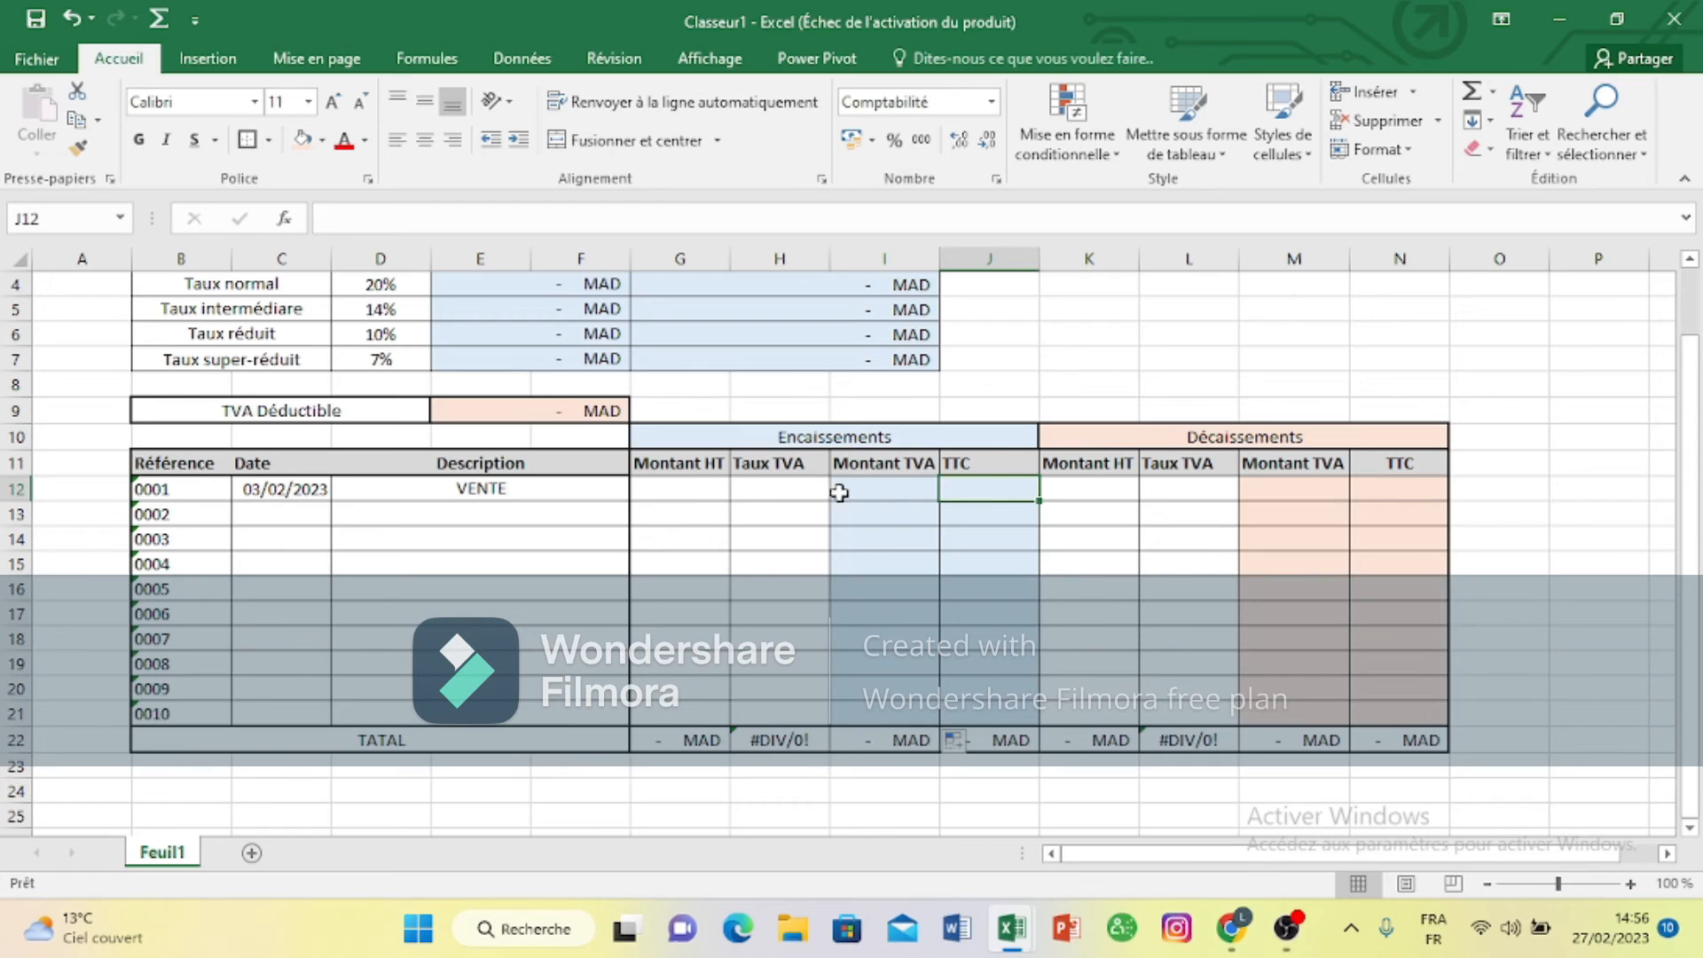
pyautogui.click(887, 495)
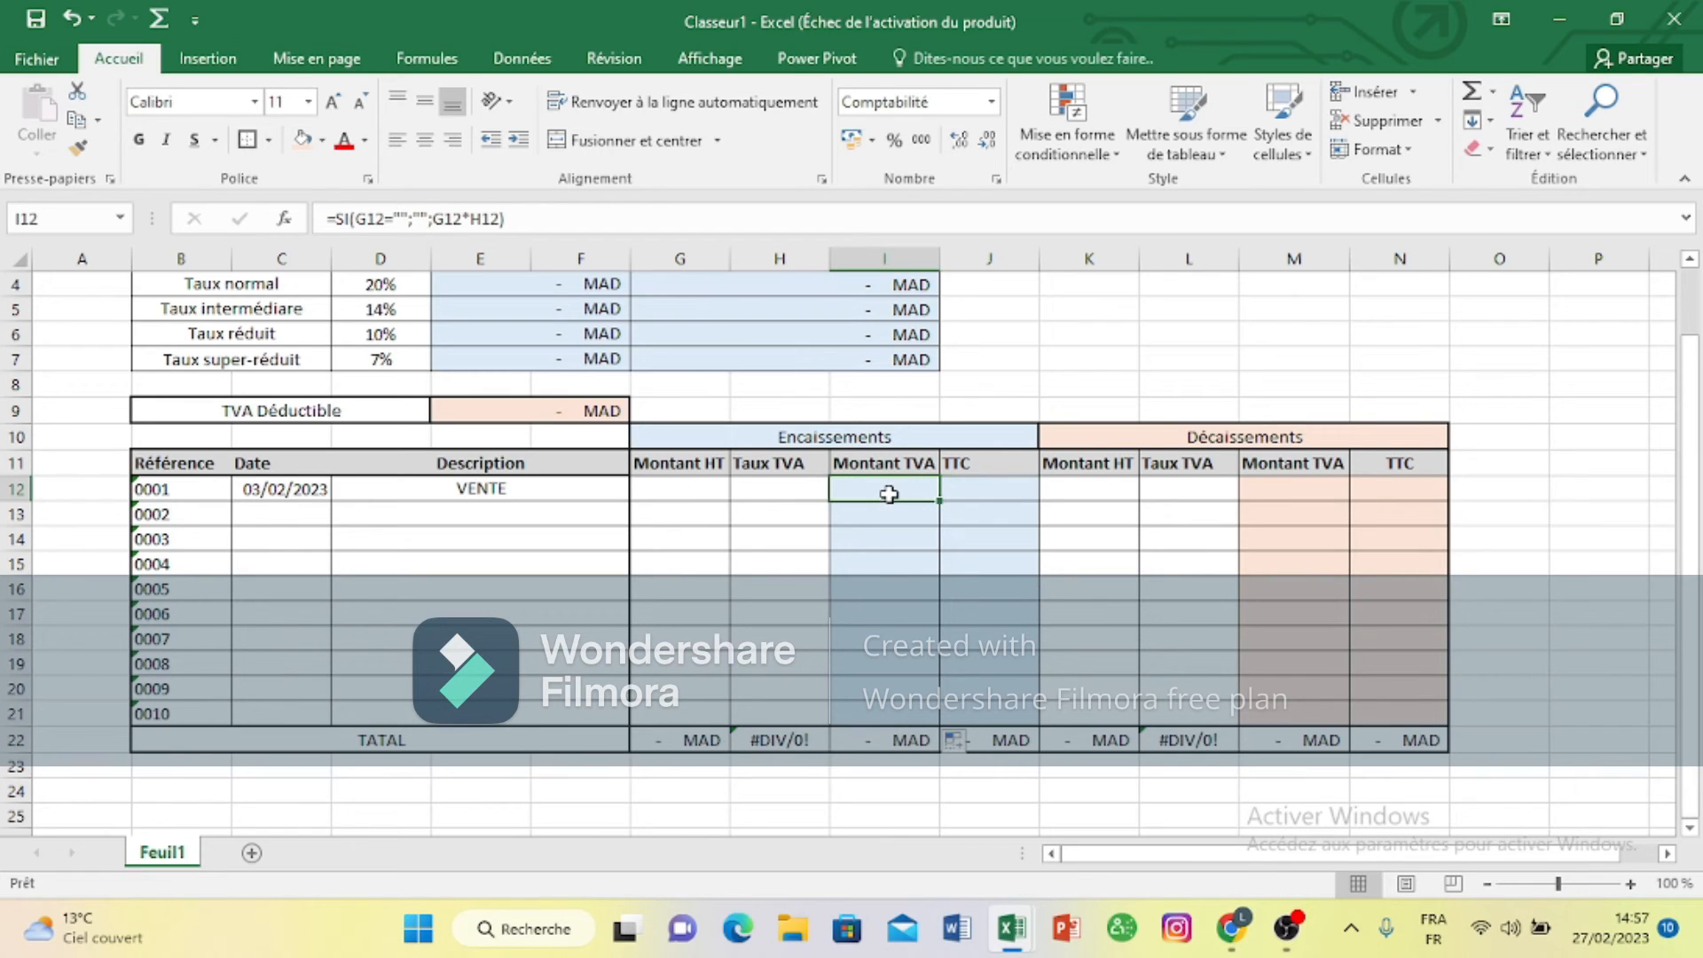
pyautogui.click(989, 495)
pyautogui.write('si(')
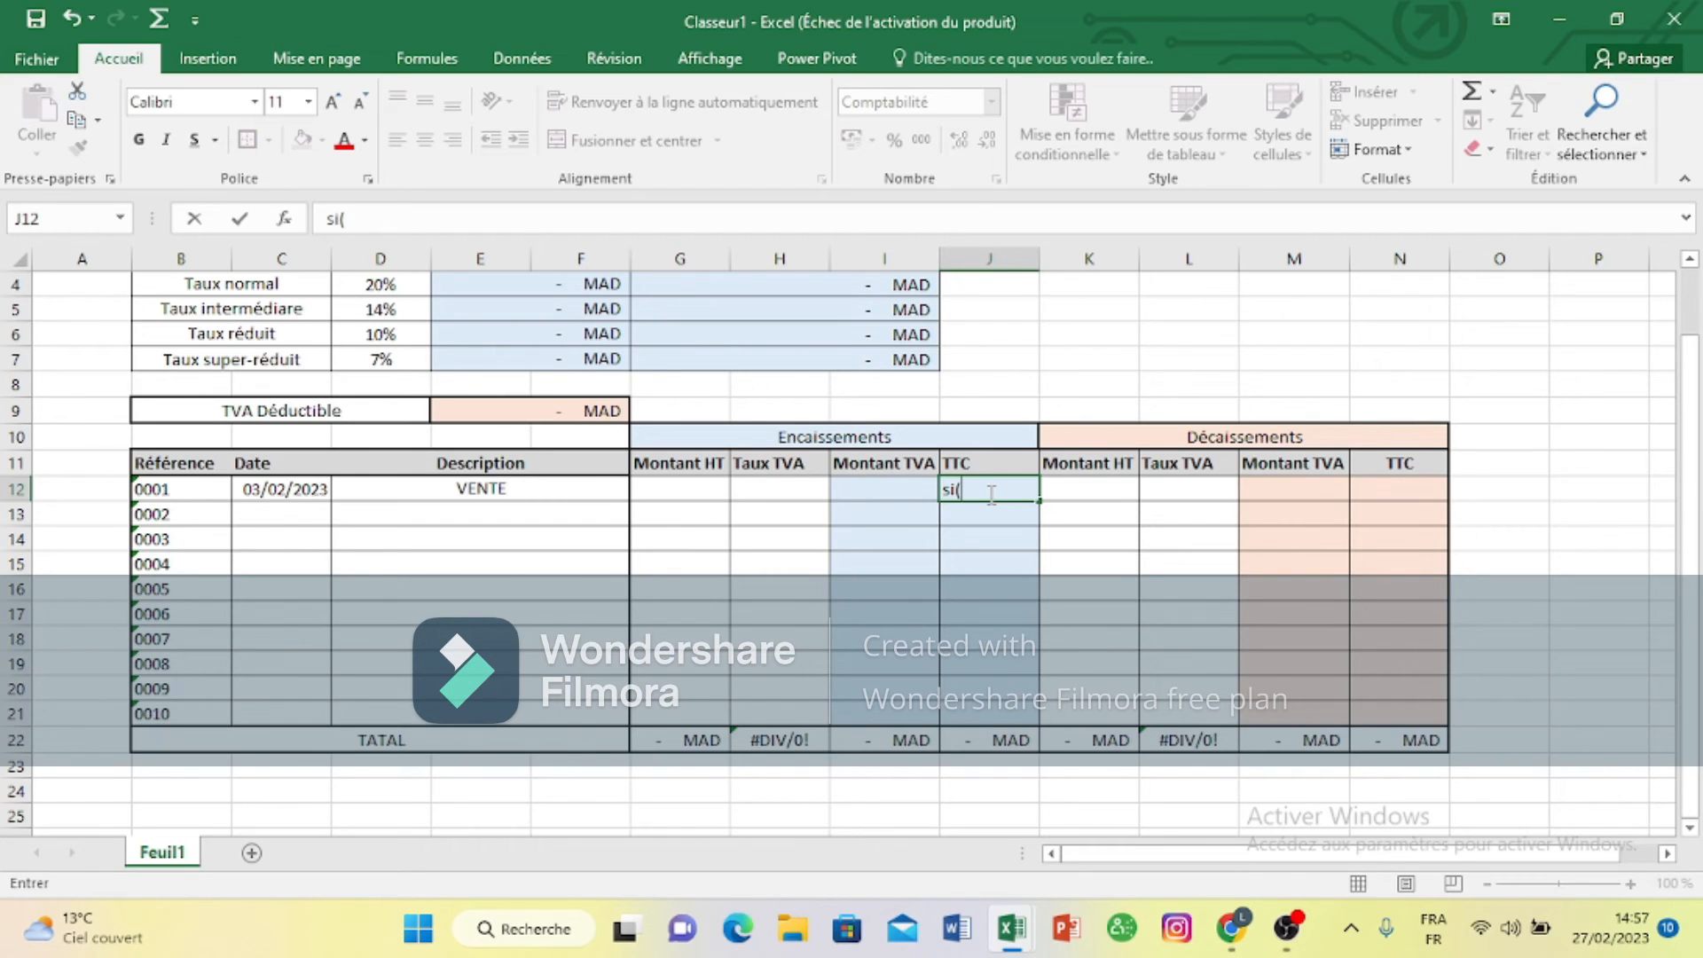
pyautogui.click(707, 488)
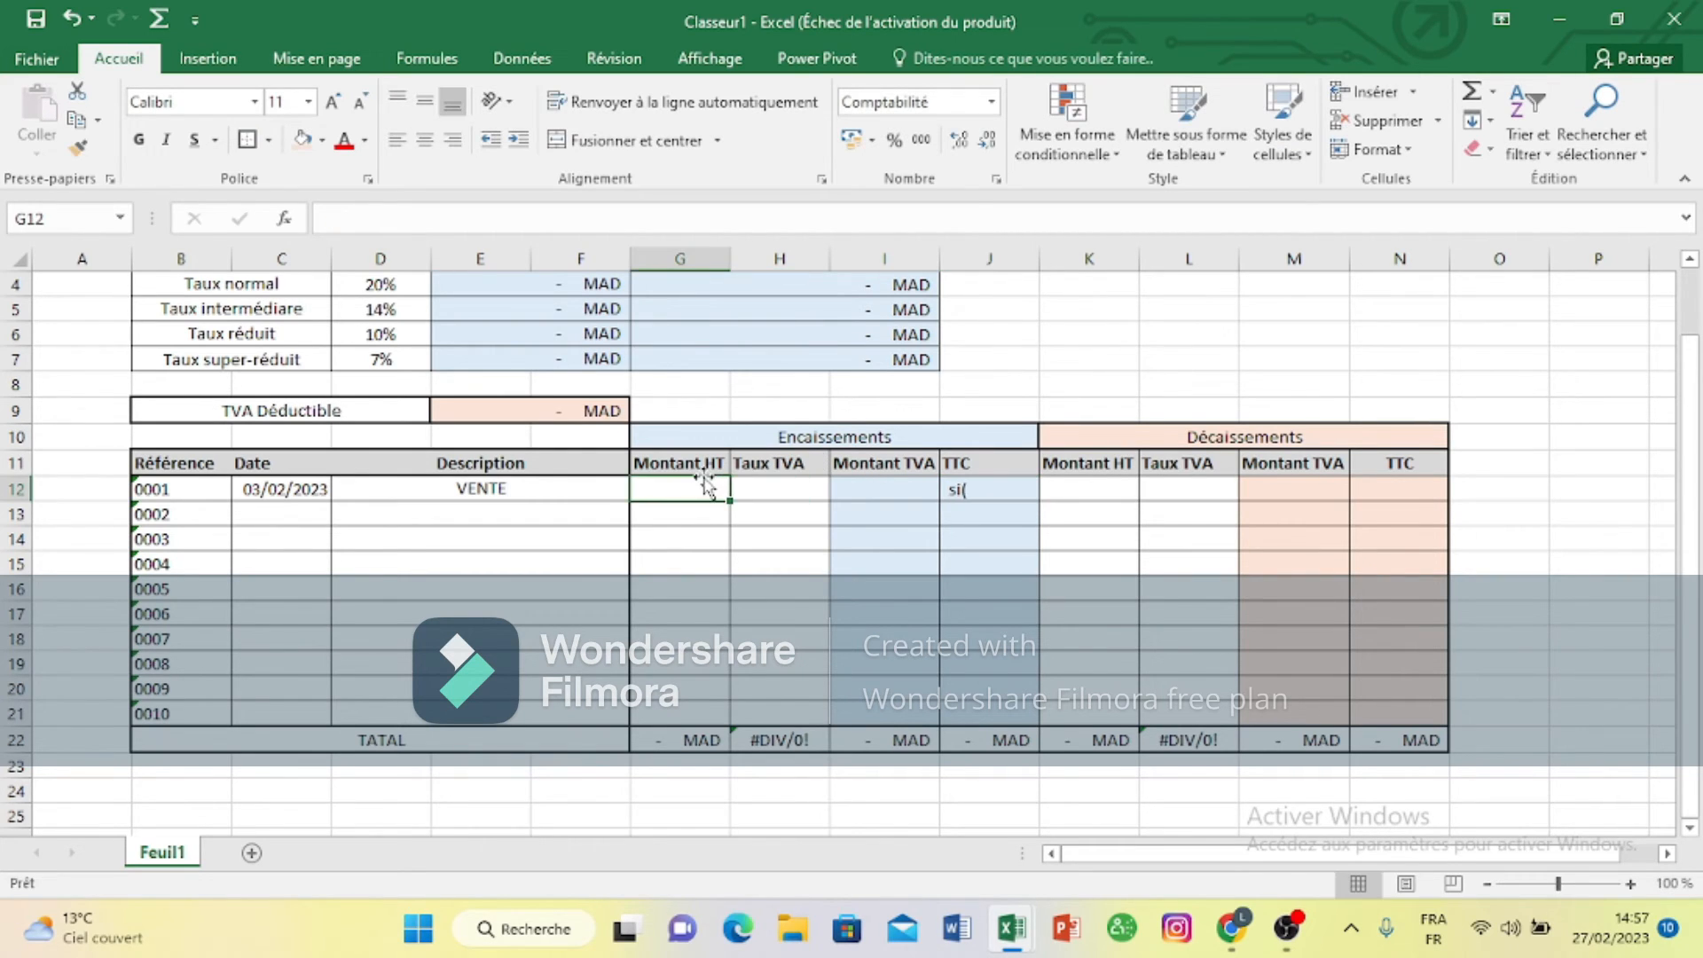
# Step: Enter the formula =SI(G12="";"";G12+I12) in J12, the Encaissements TTC cell of reference 0001
pyautogui.click(960, 491)
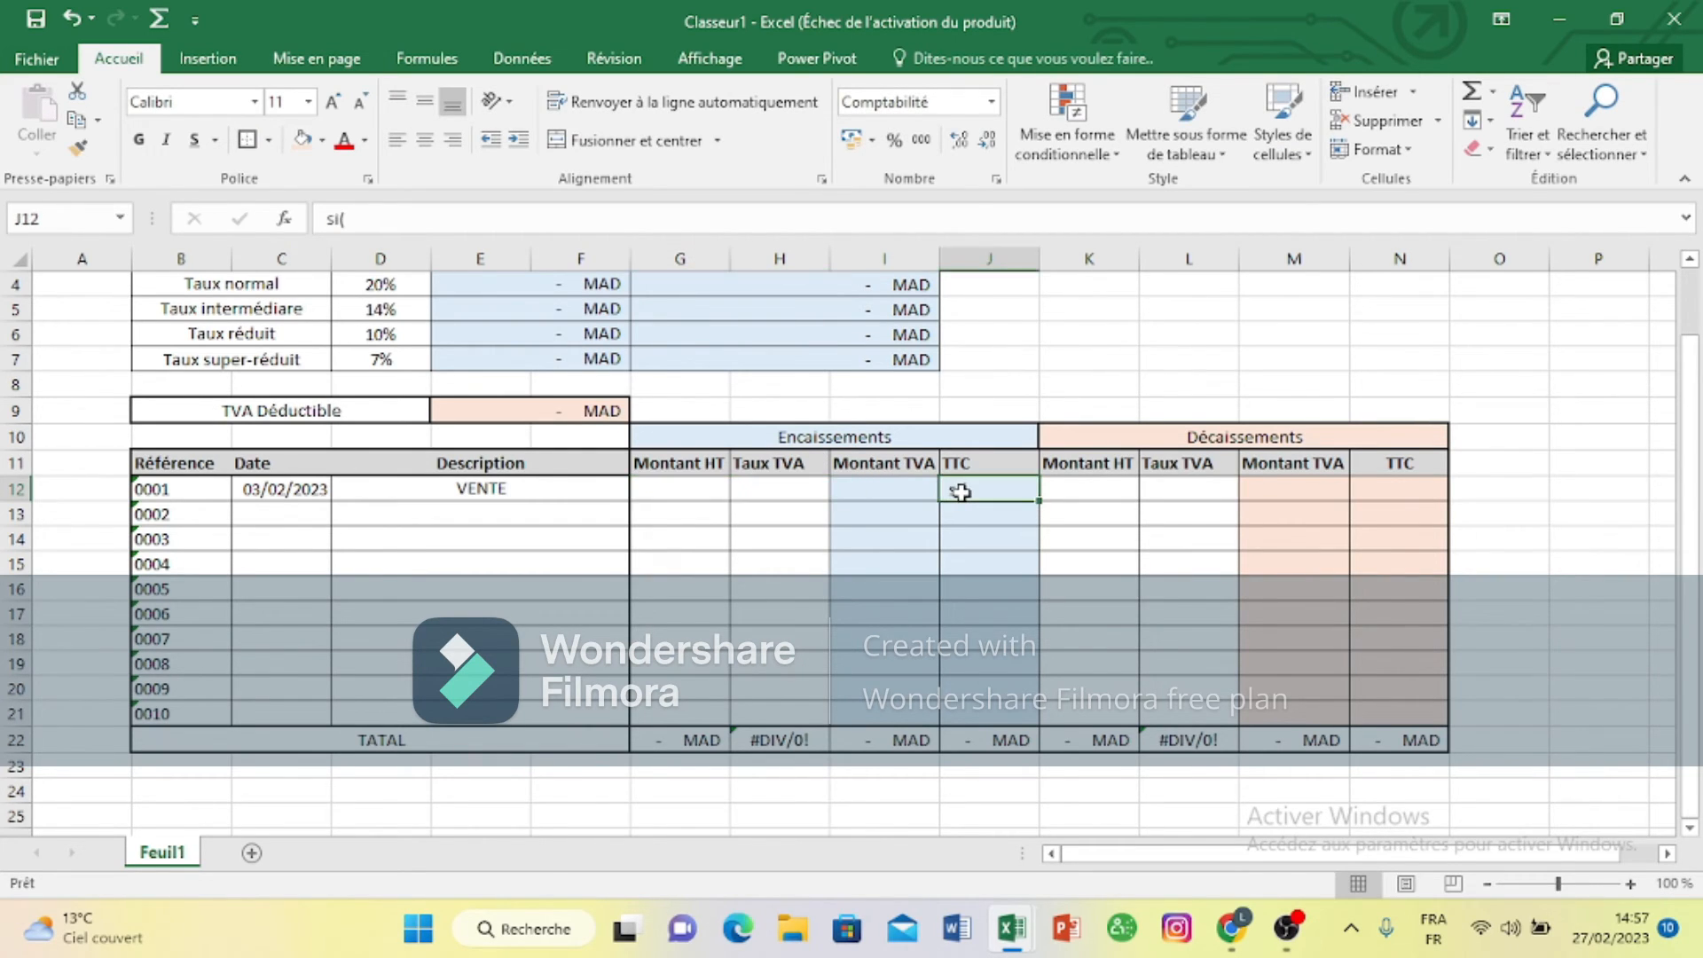
pyautogui.write('=si(')
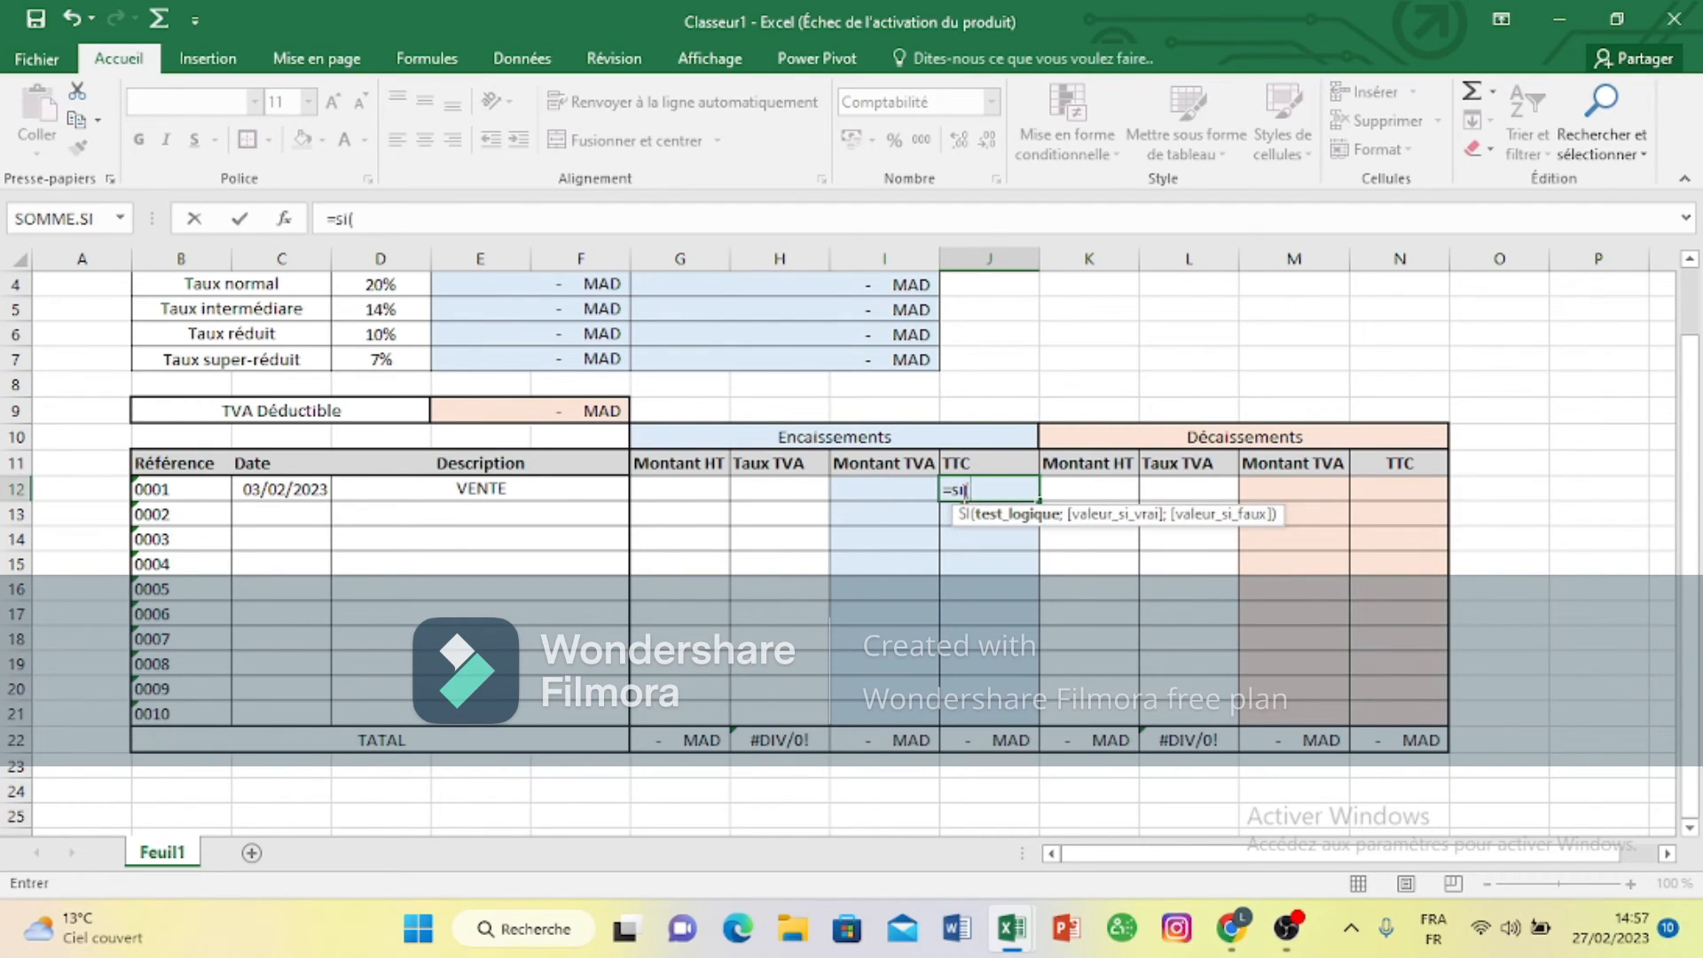
pyautogui.click(707, 484)
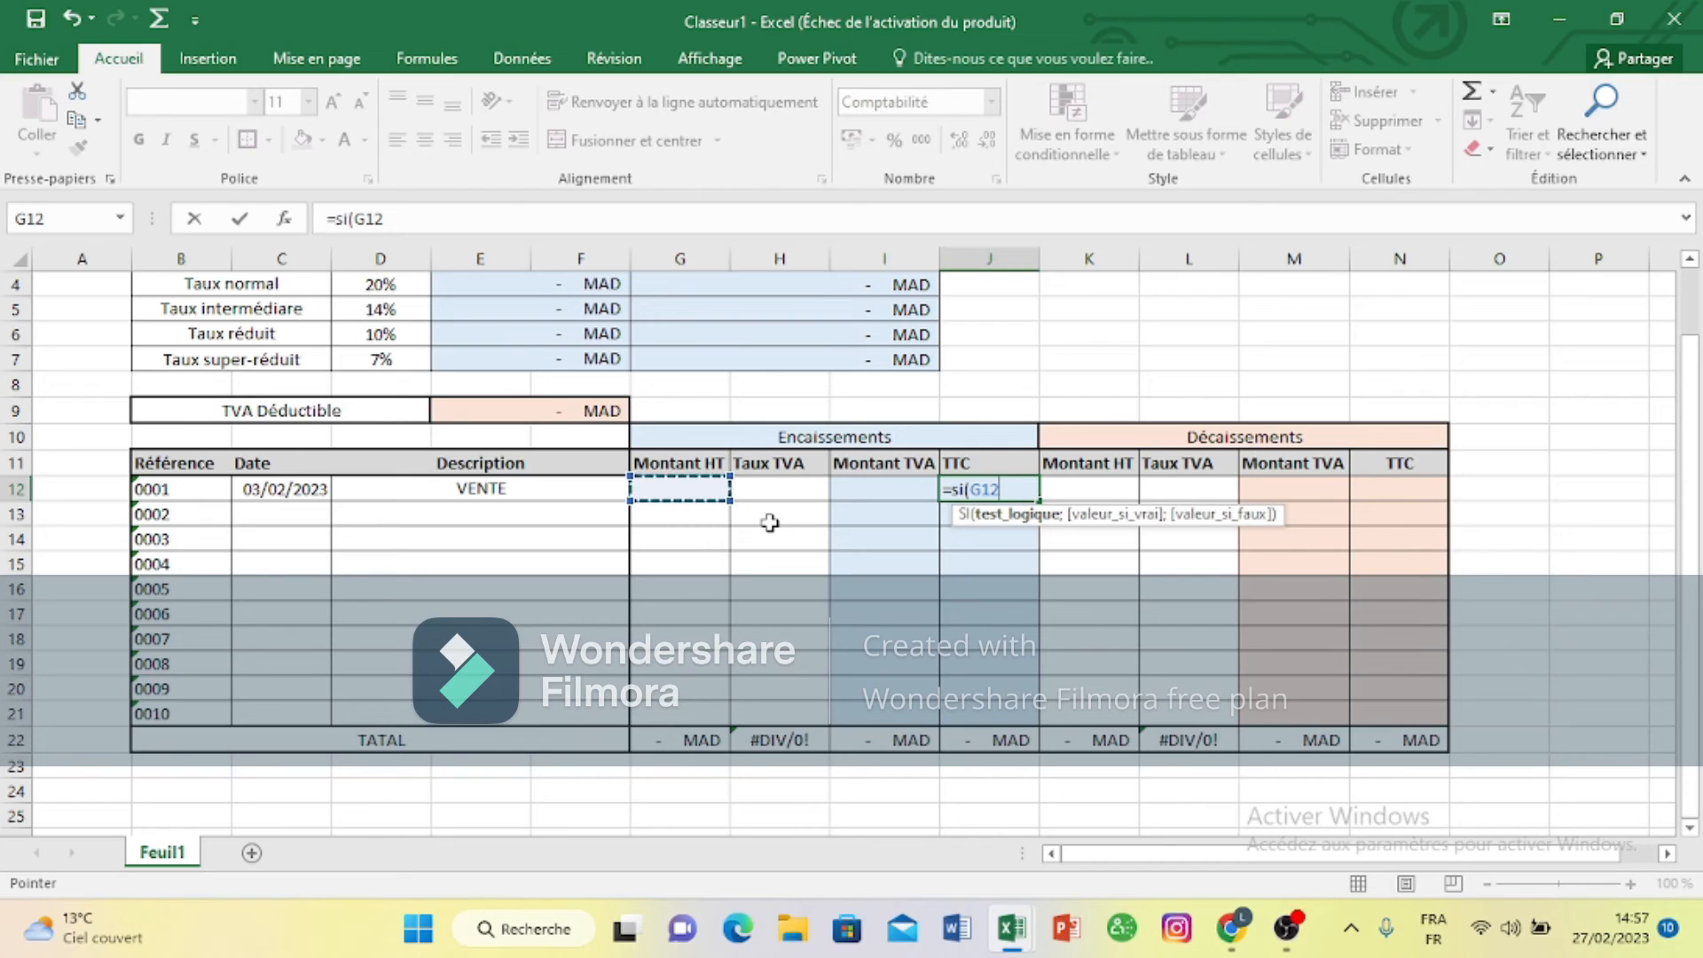
pyautogui.write('=')
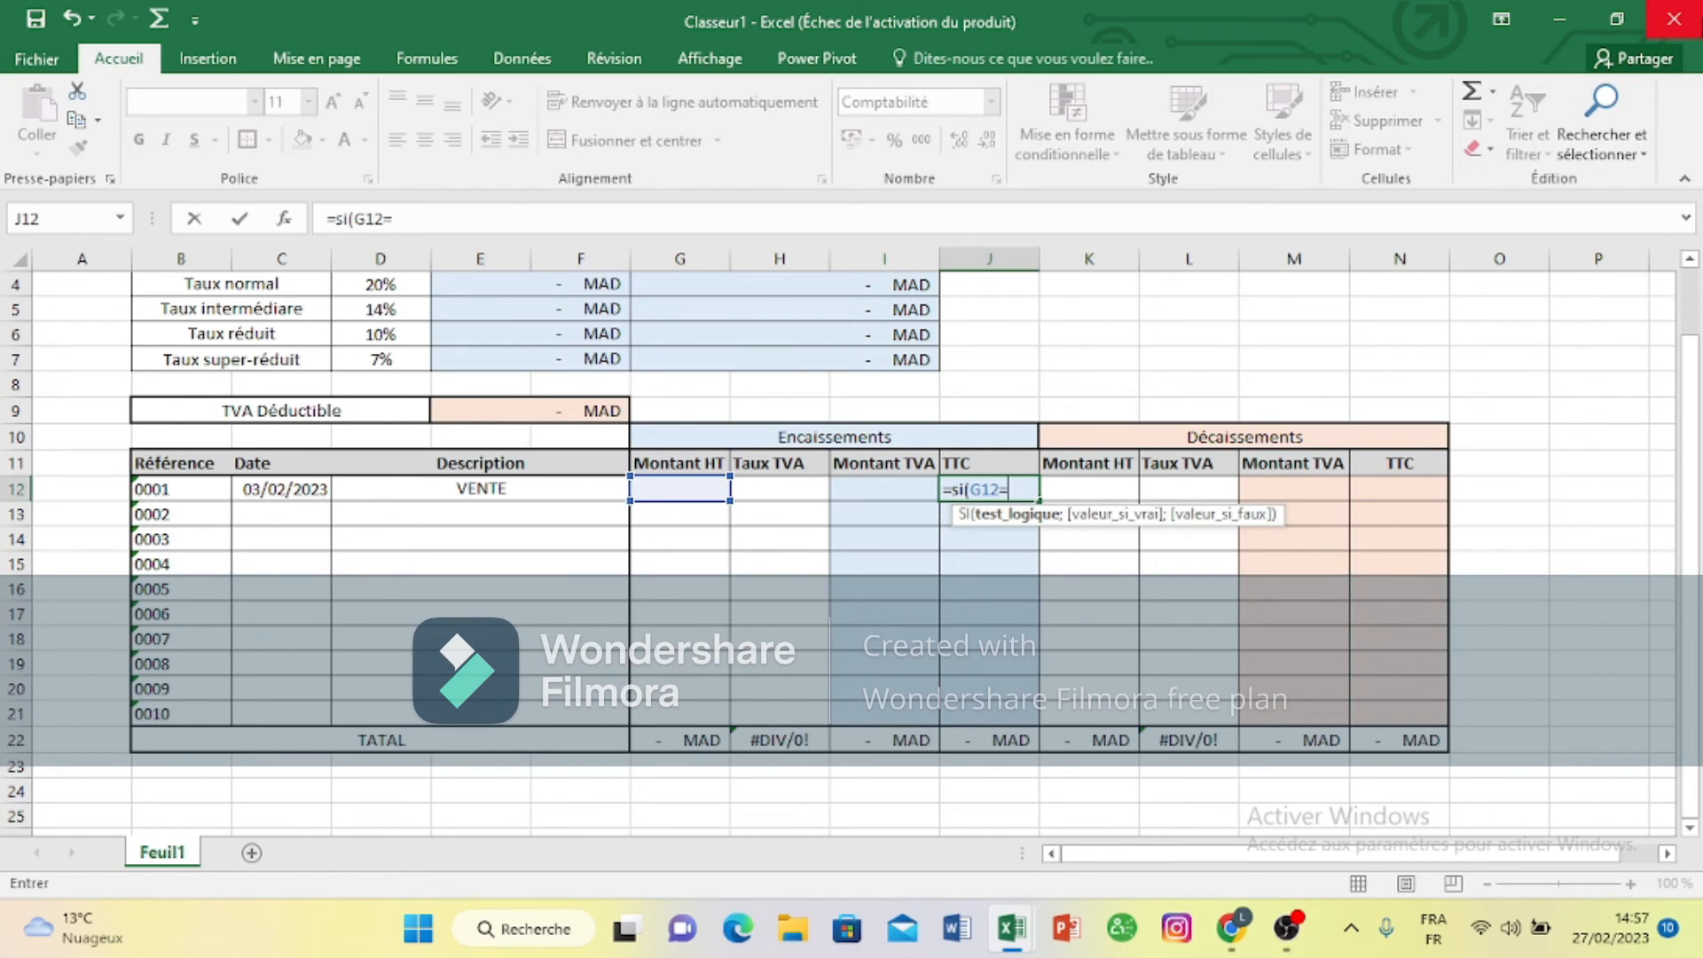
pyautogui.write('"";')
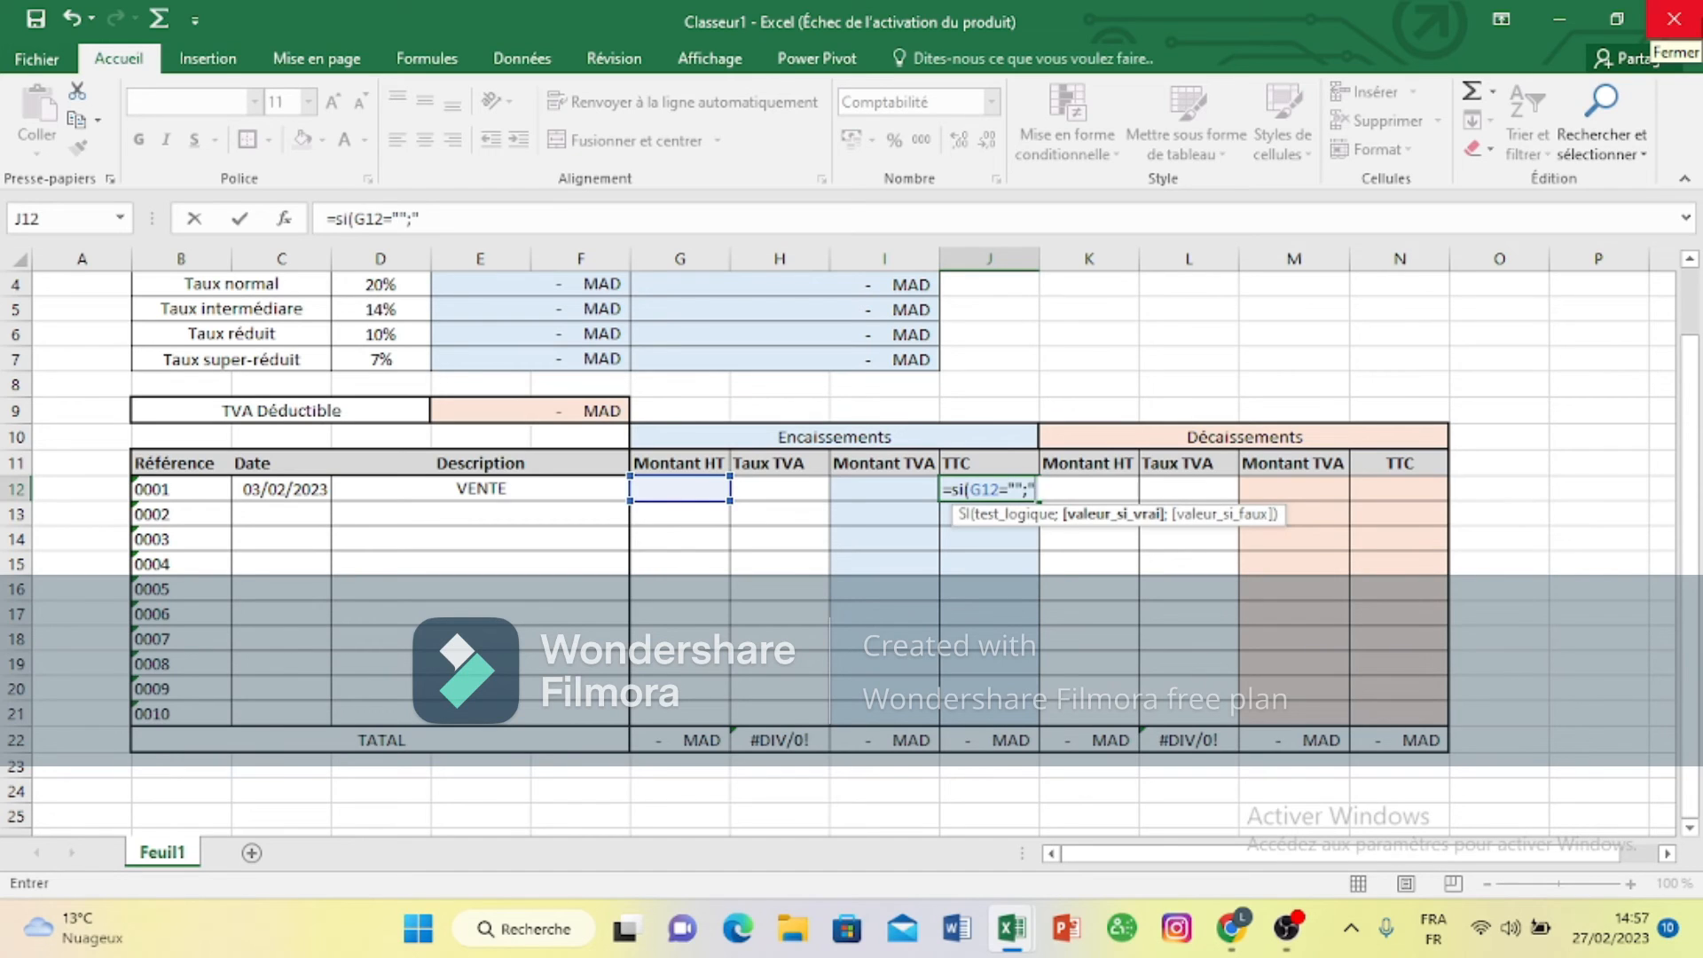
pyautogui.write('"";')
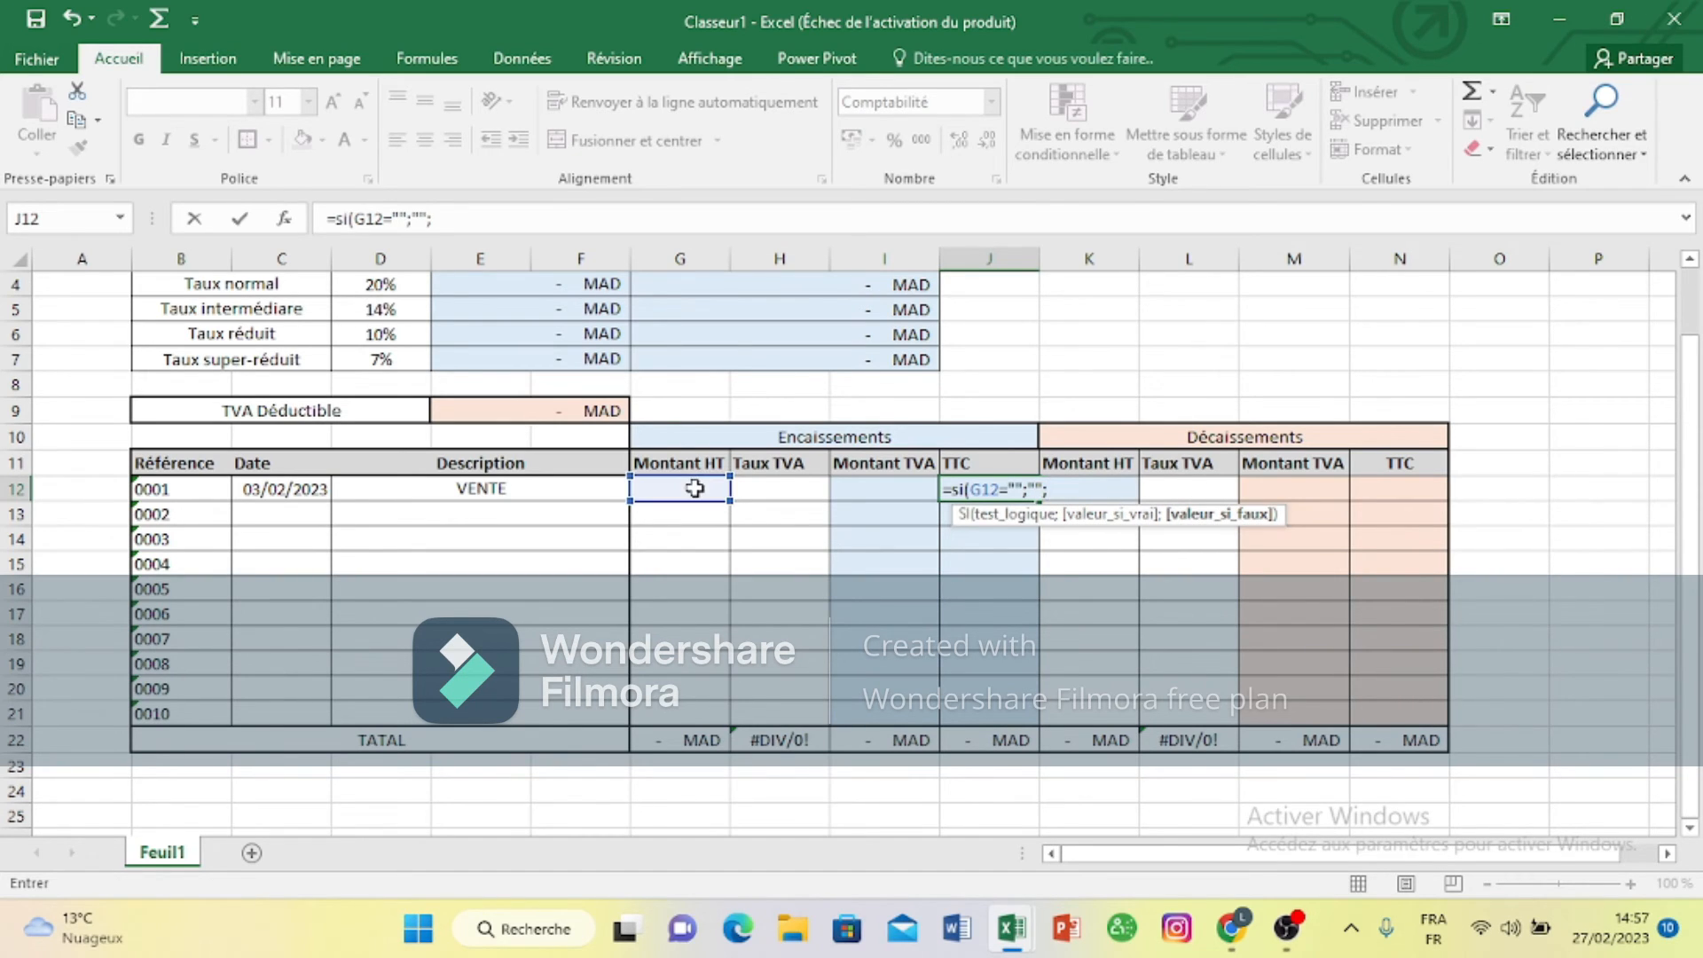
pyautogui.click(695, 489)
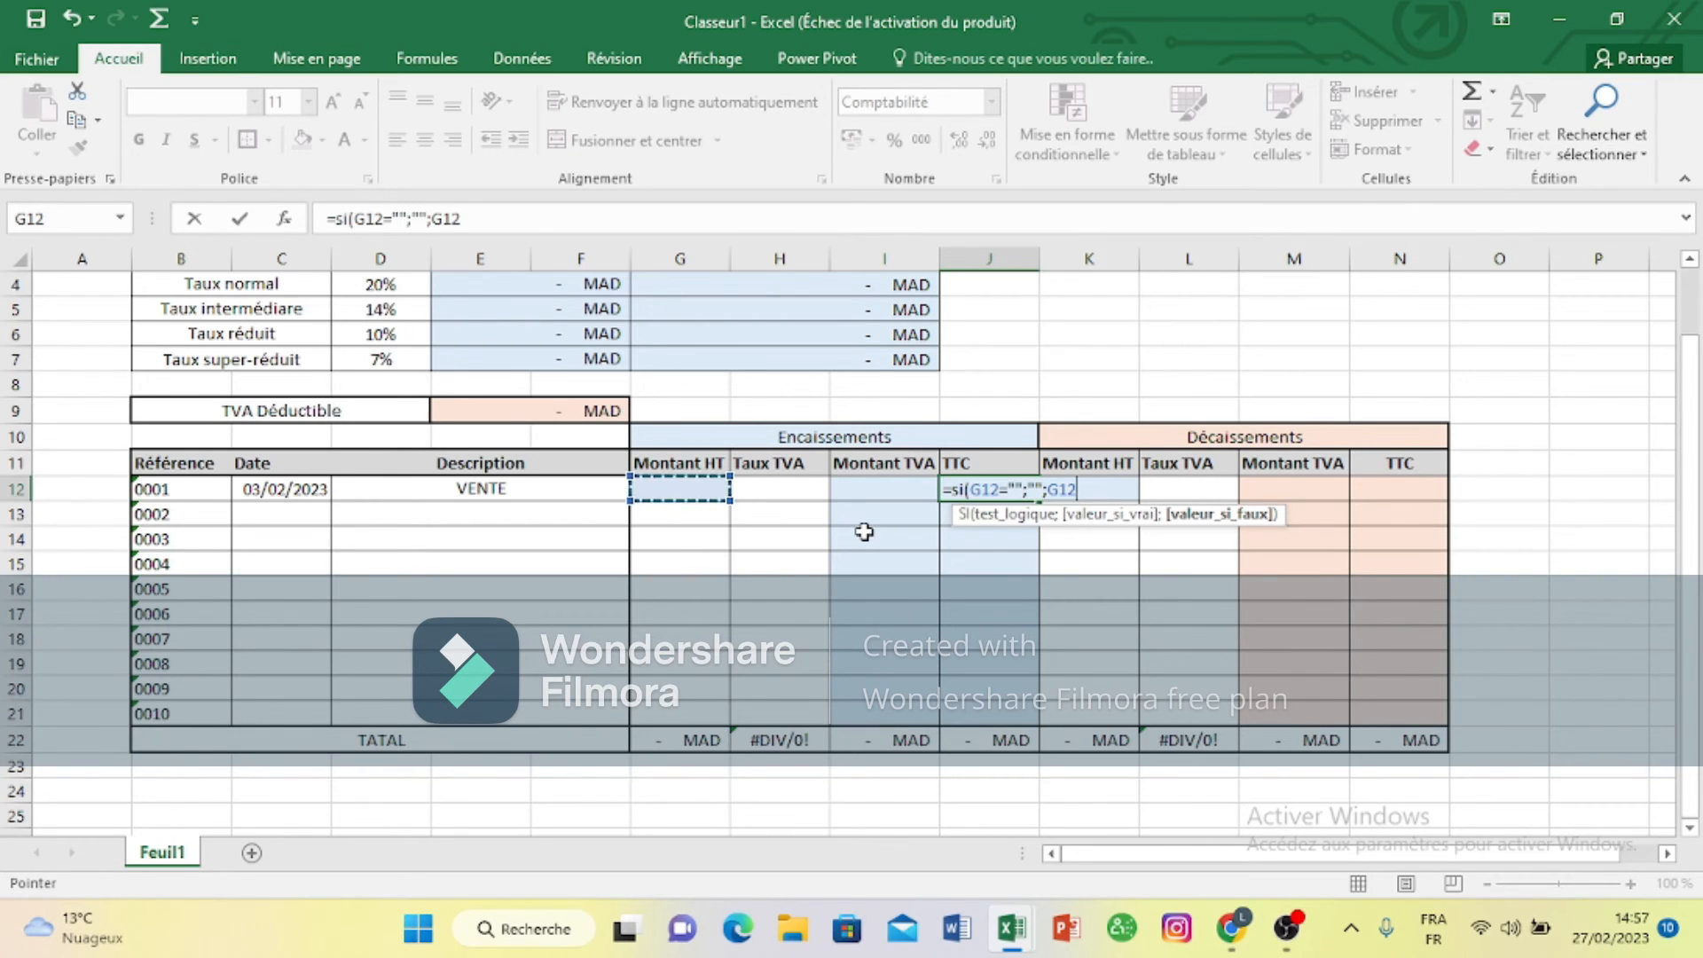
pyautogui.write('+')
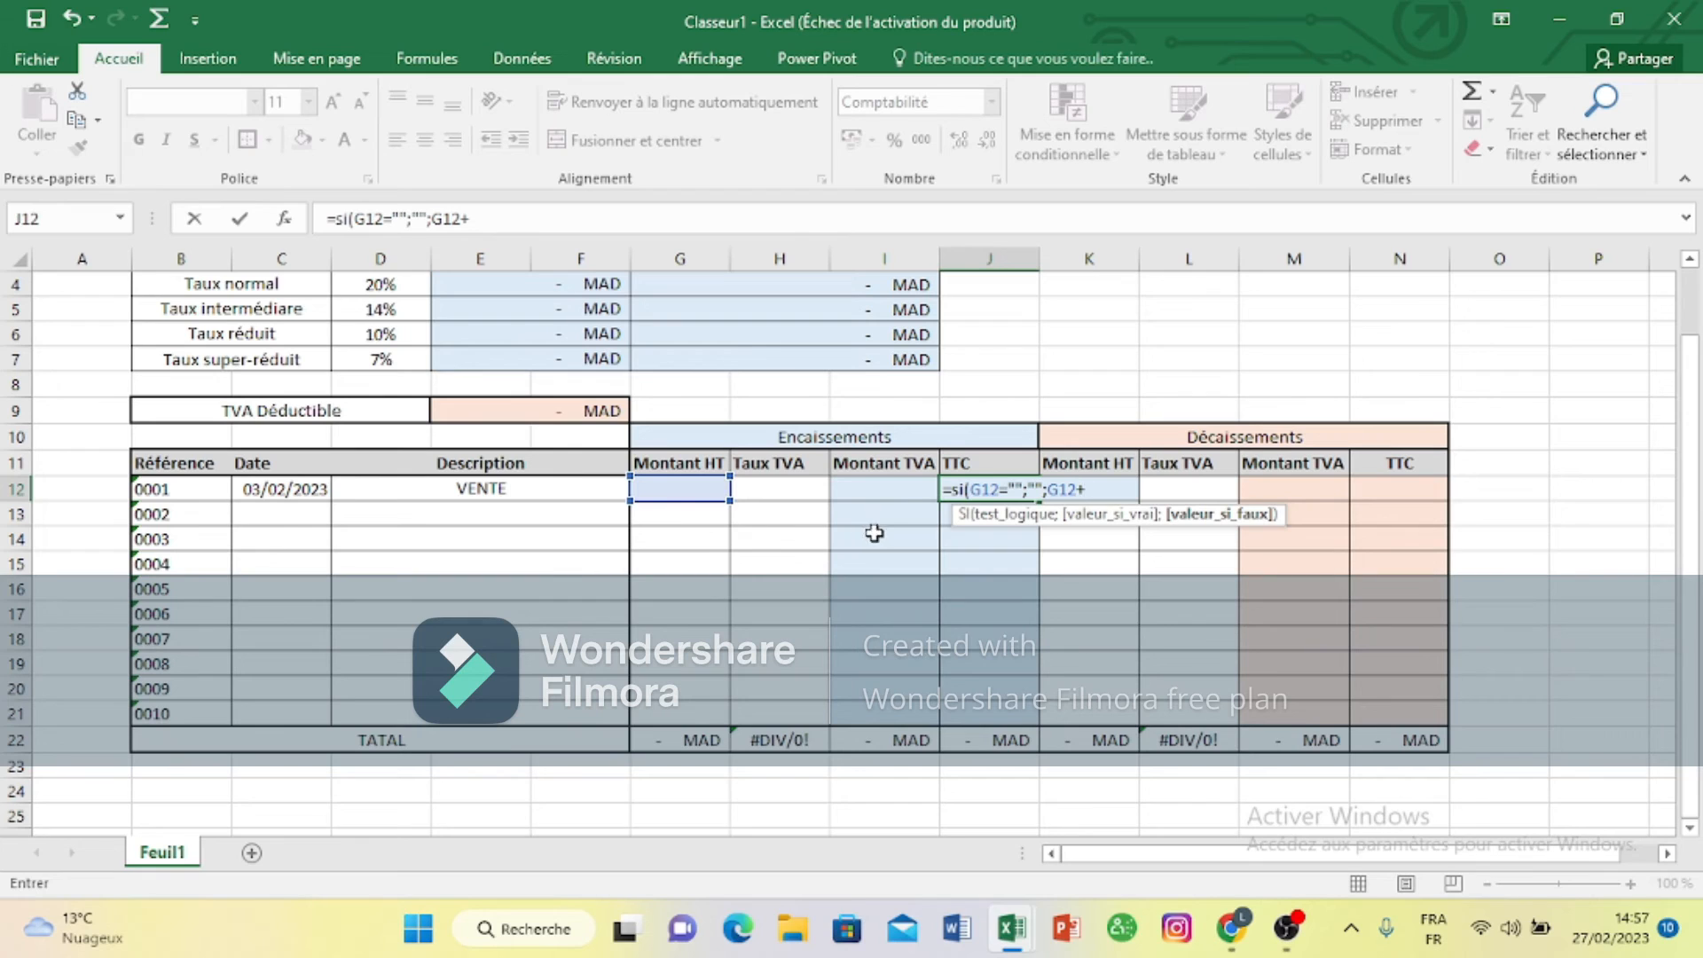
pyautogui.click(906, 487)
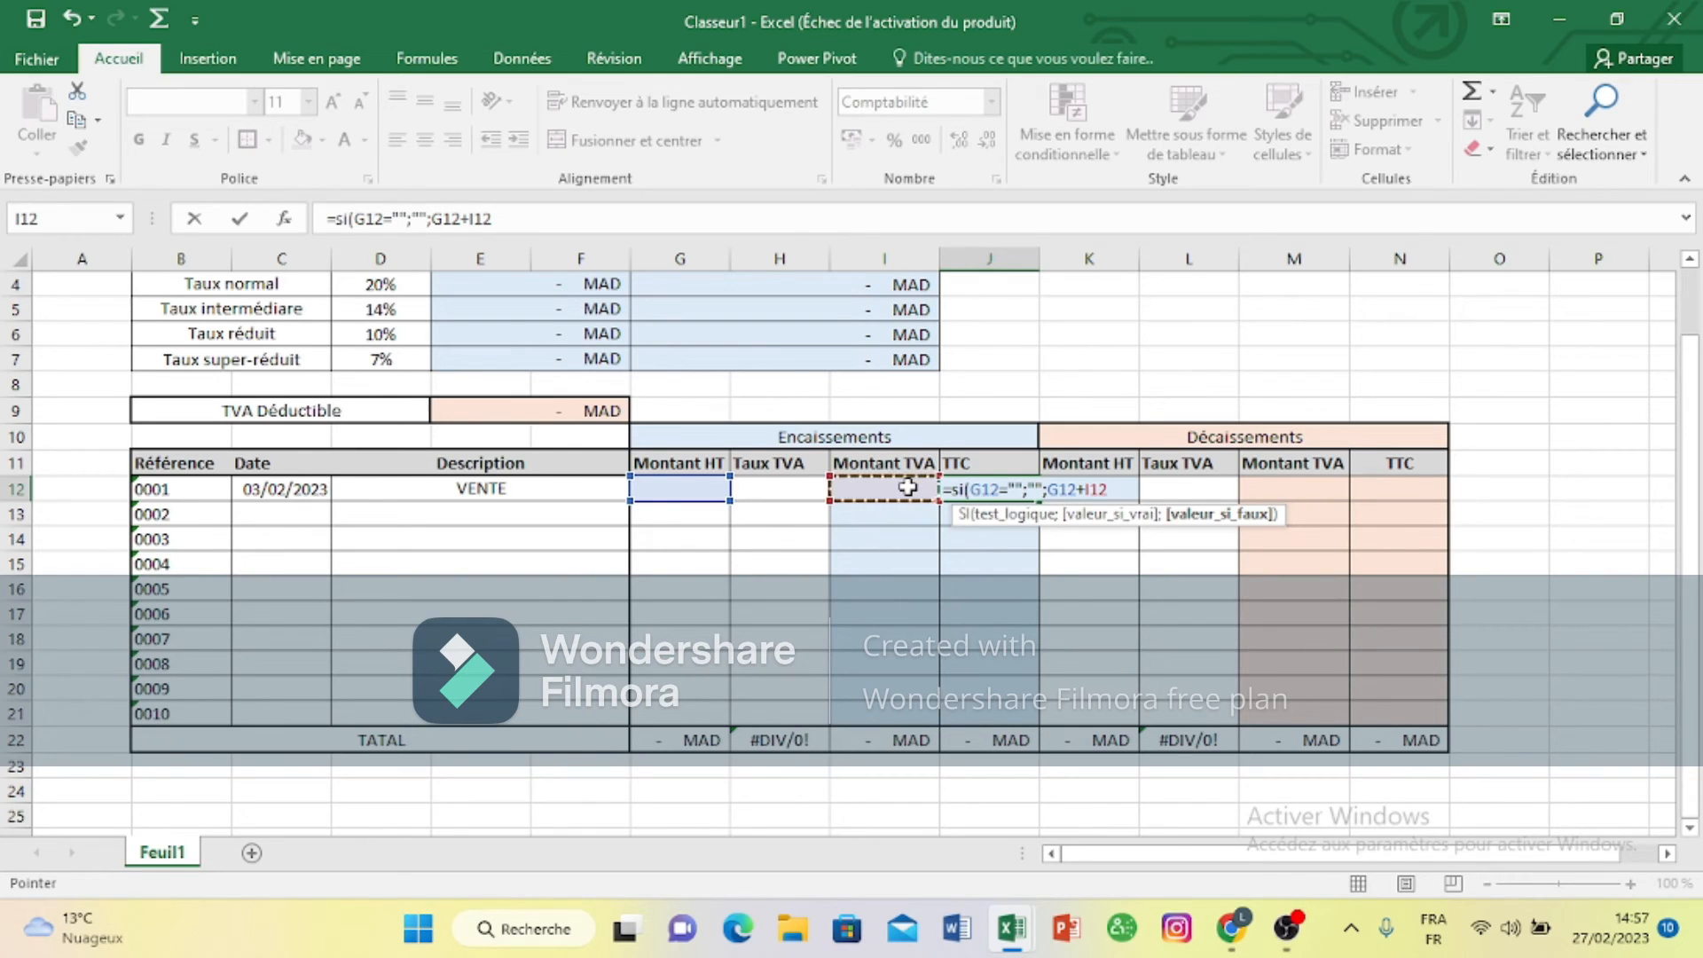
pyautogui.write('"')
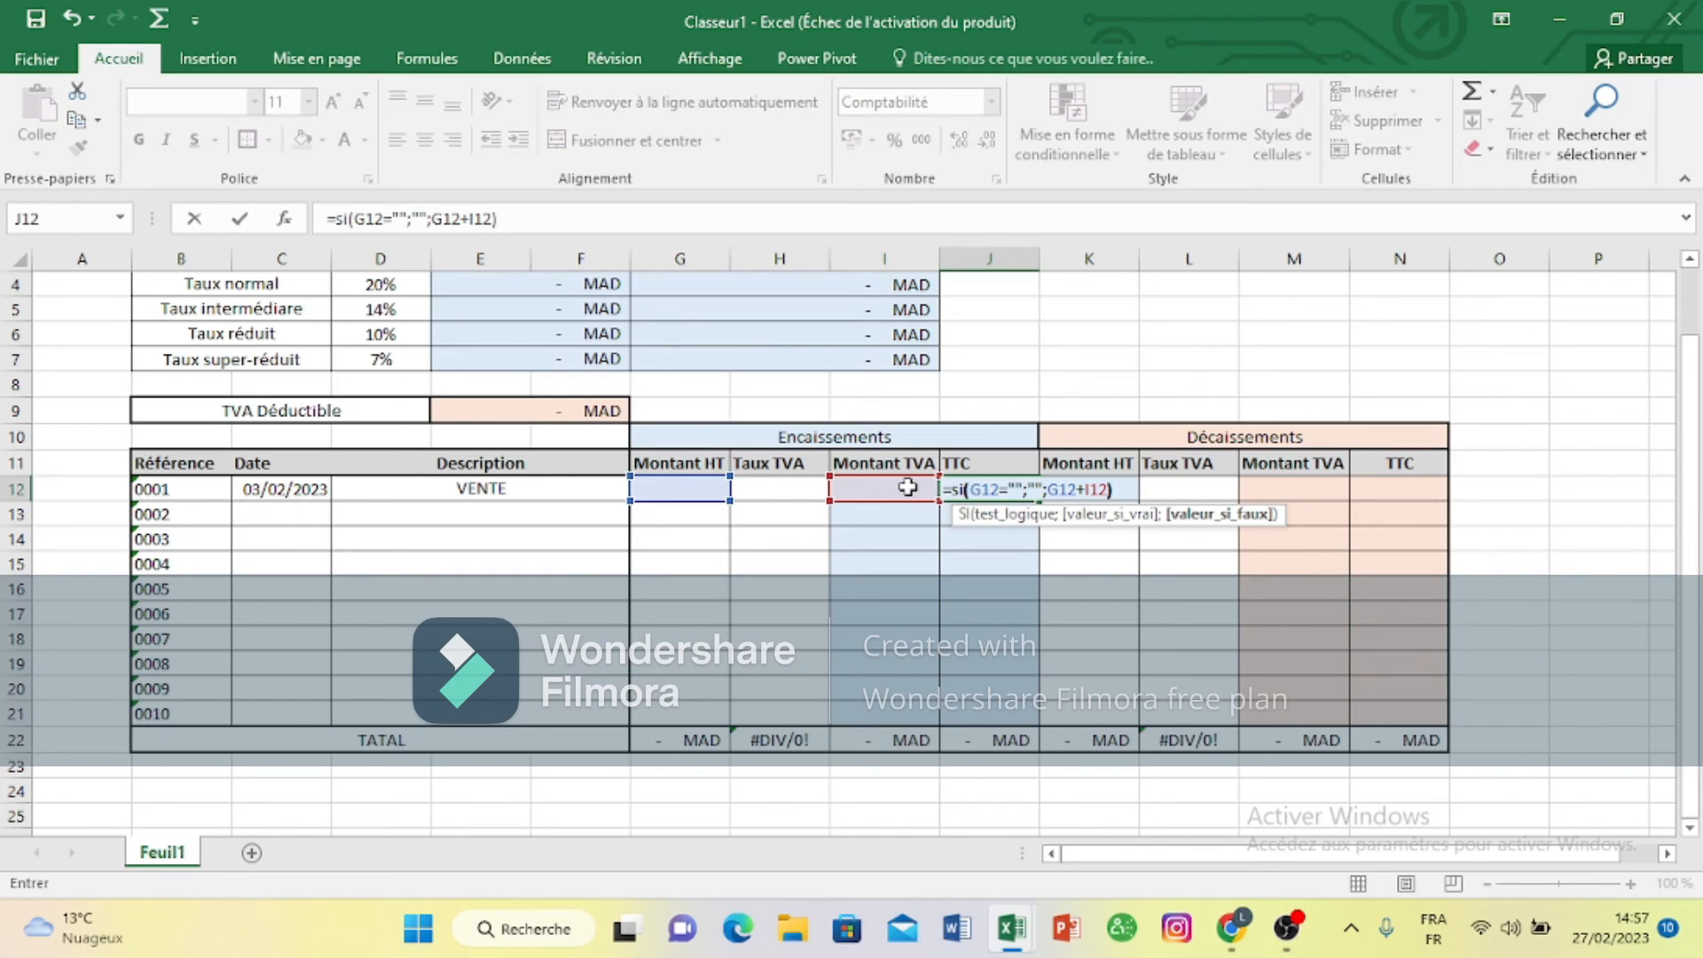
pyautogui.write(')')
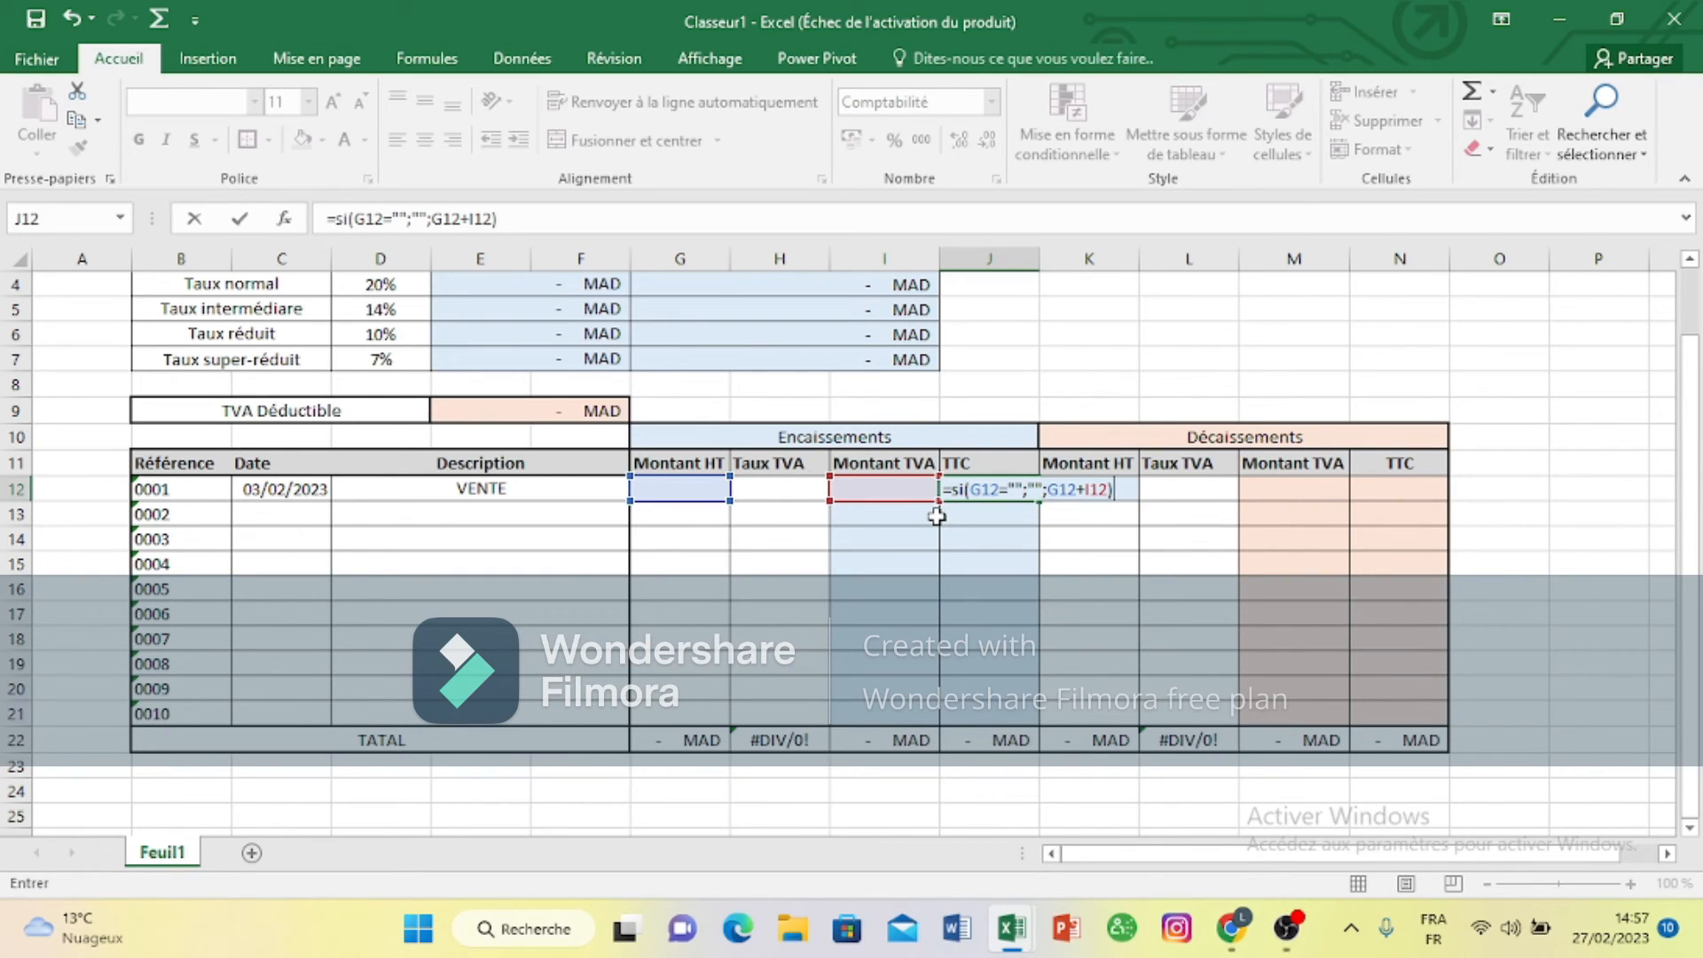
pyautogui.press('Return')
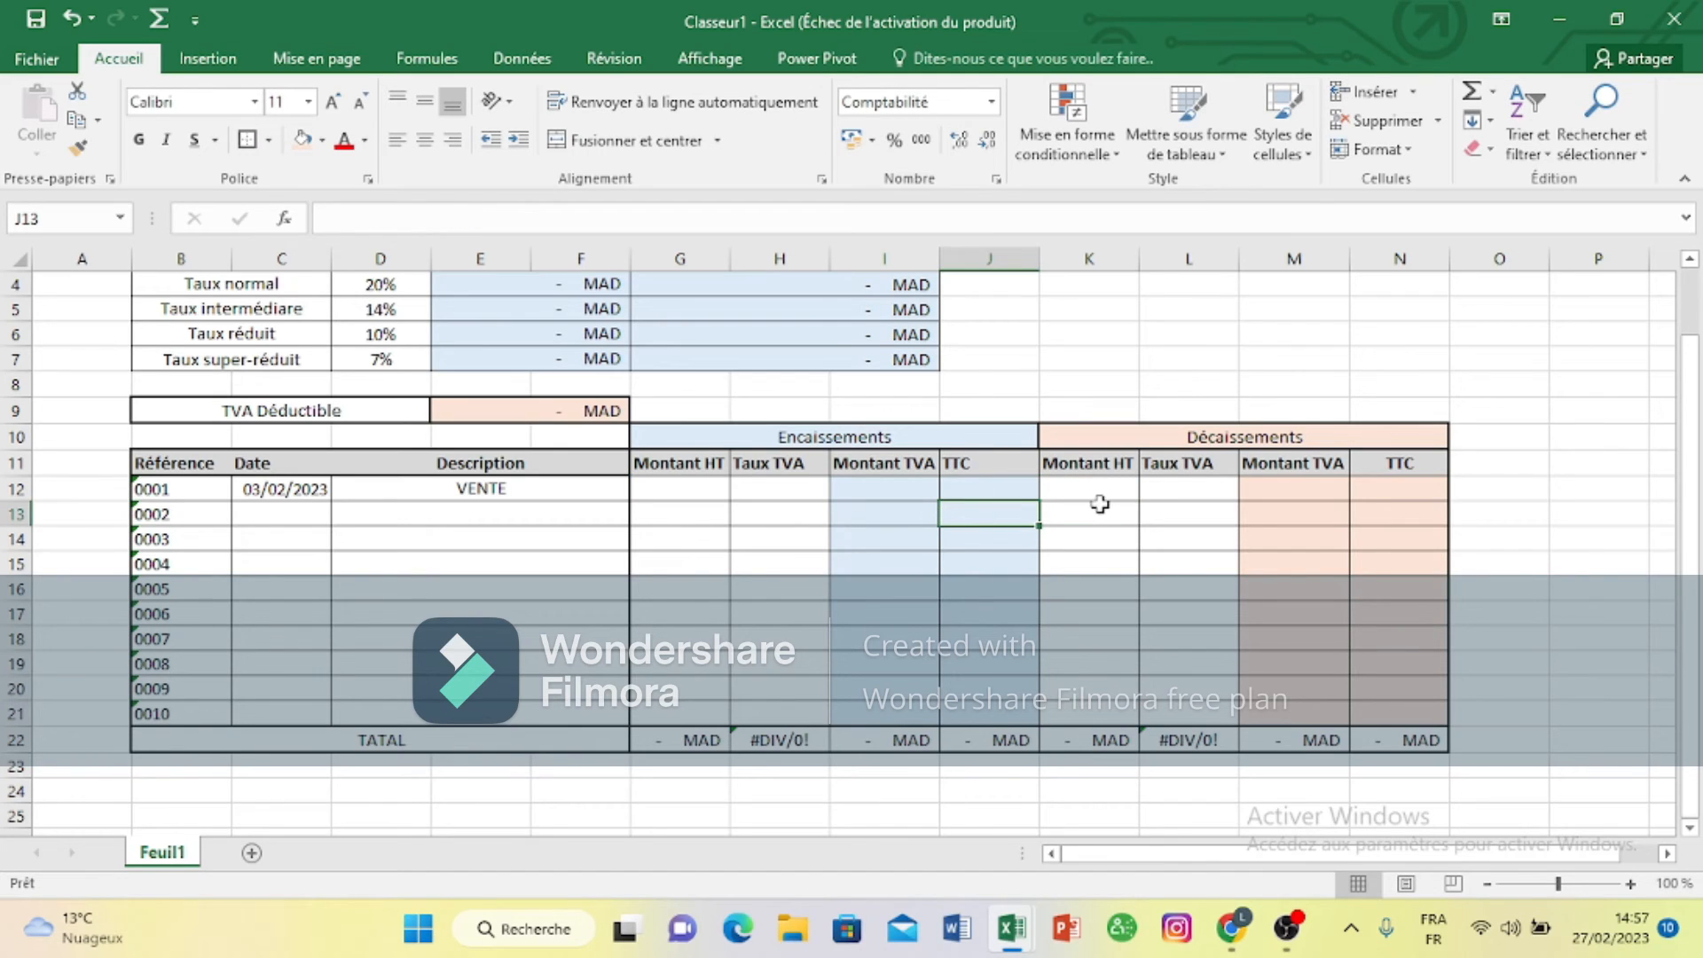
# Step: Enter the formula =SI(K12="";"";K12*L12) in M12, the Décaissements Montant TVA cell of reference 0001, and copy it down through M21
pyautogui.click(1093, 510)
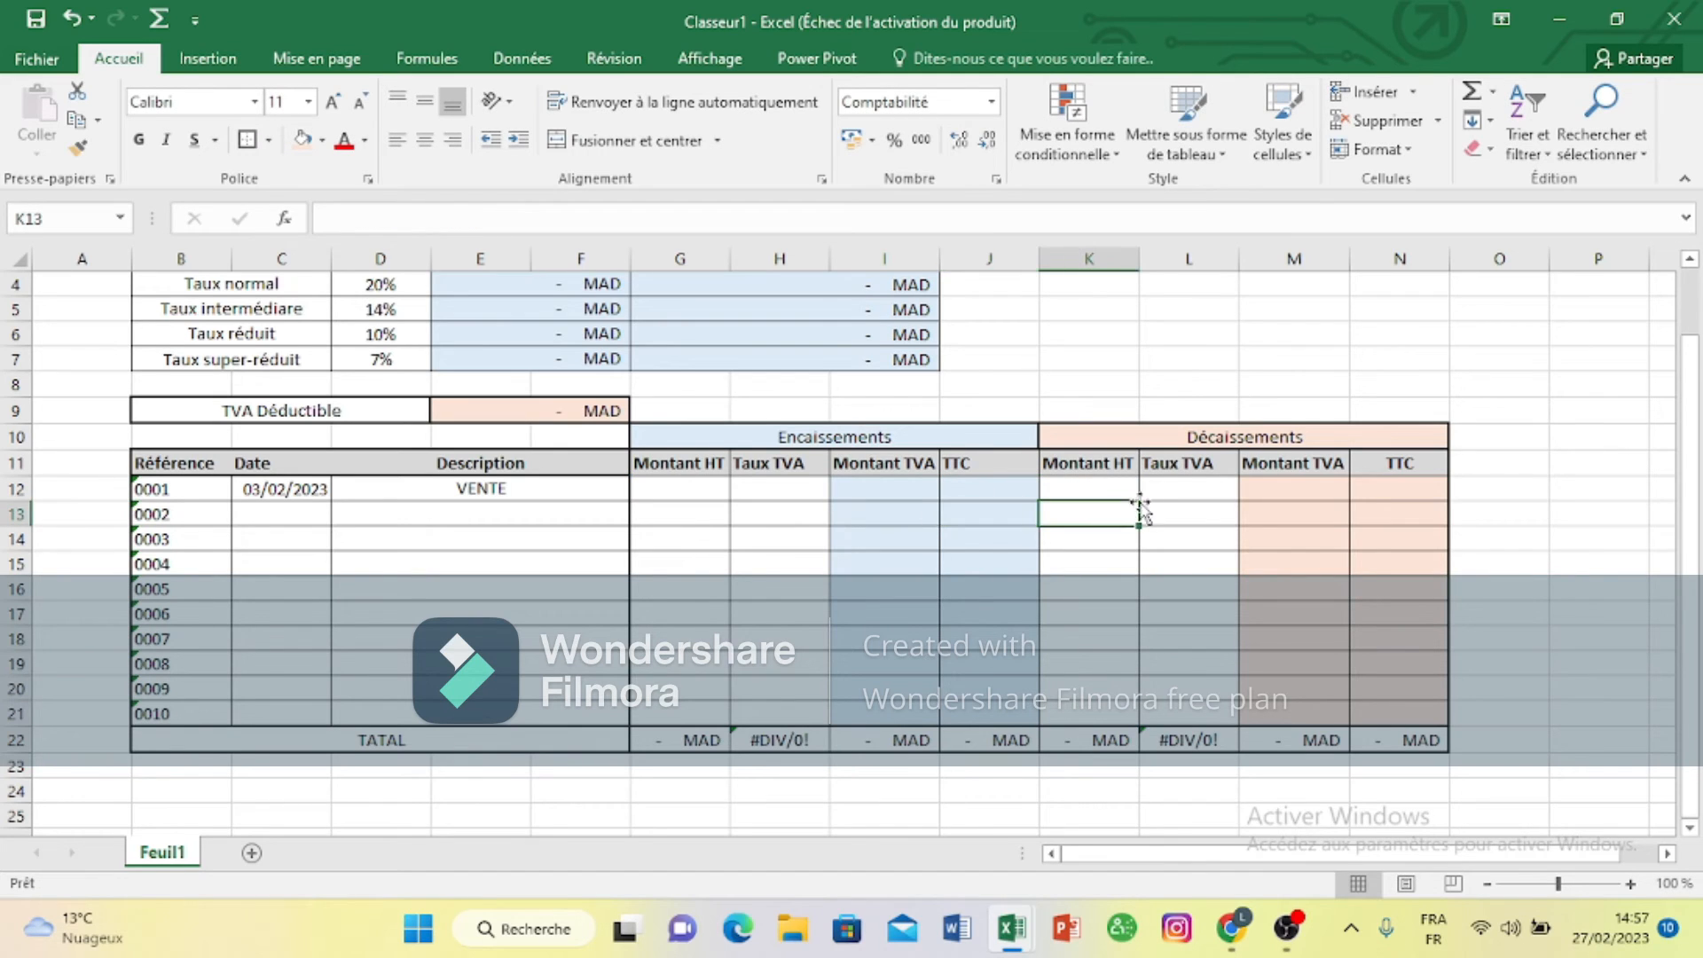
pyautogui.click(1288, 491)
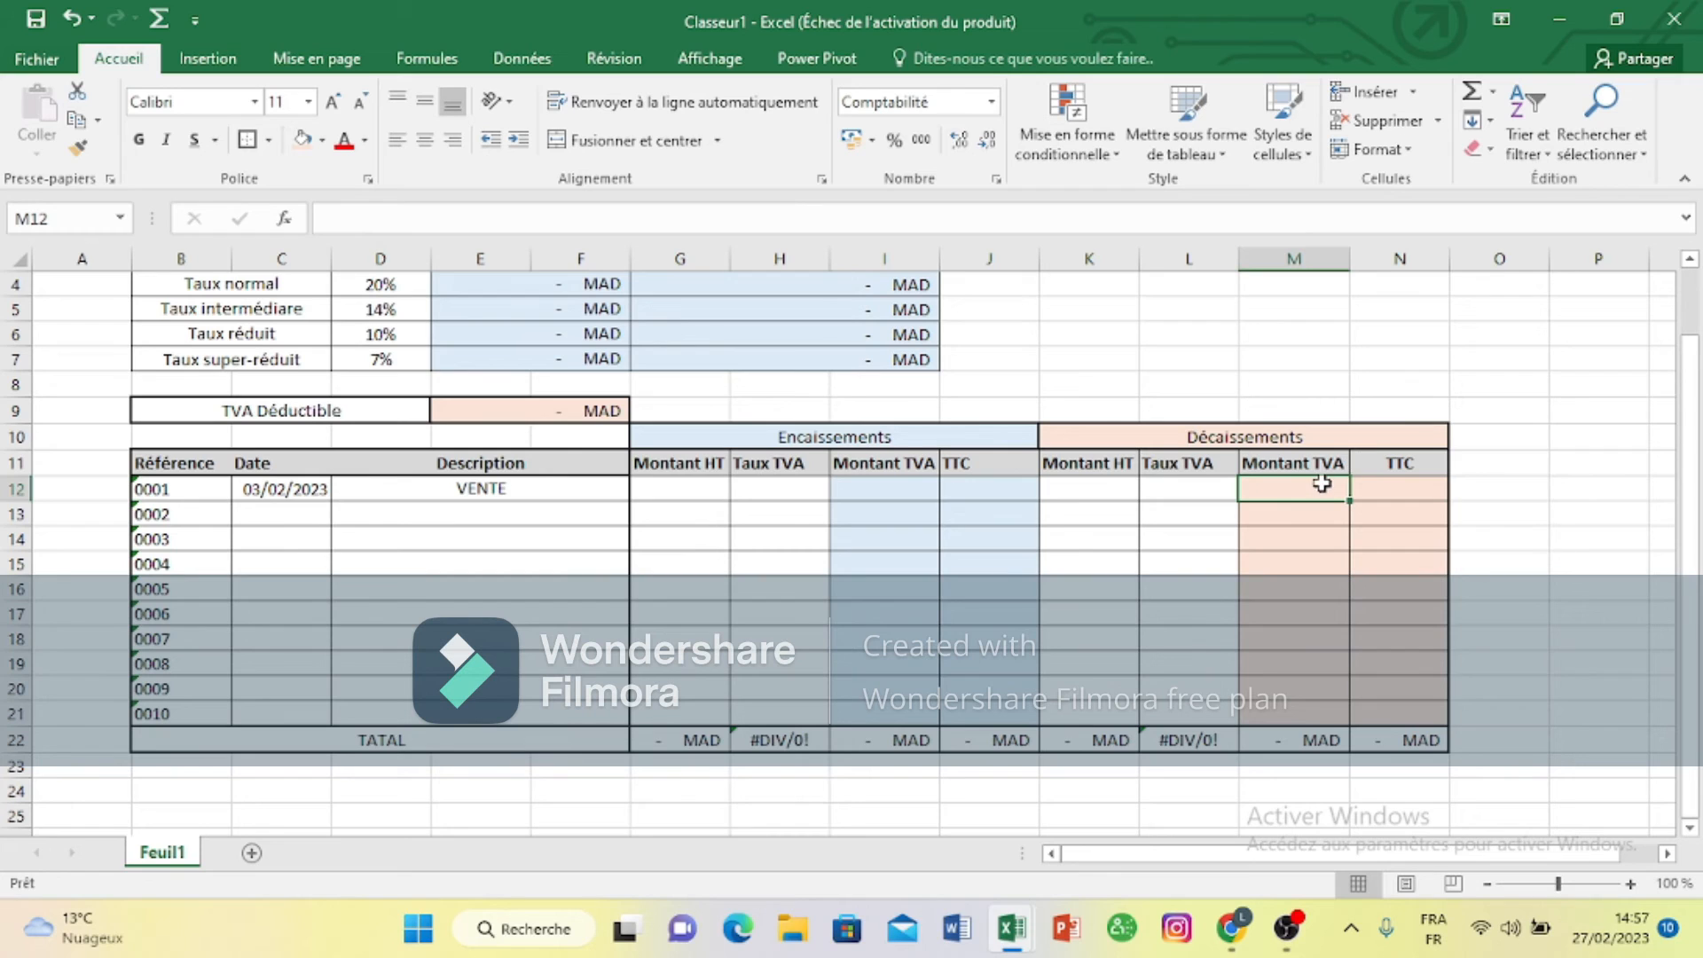
pyautogui.write('=s')
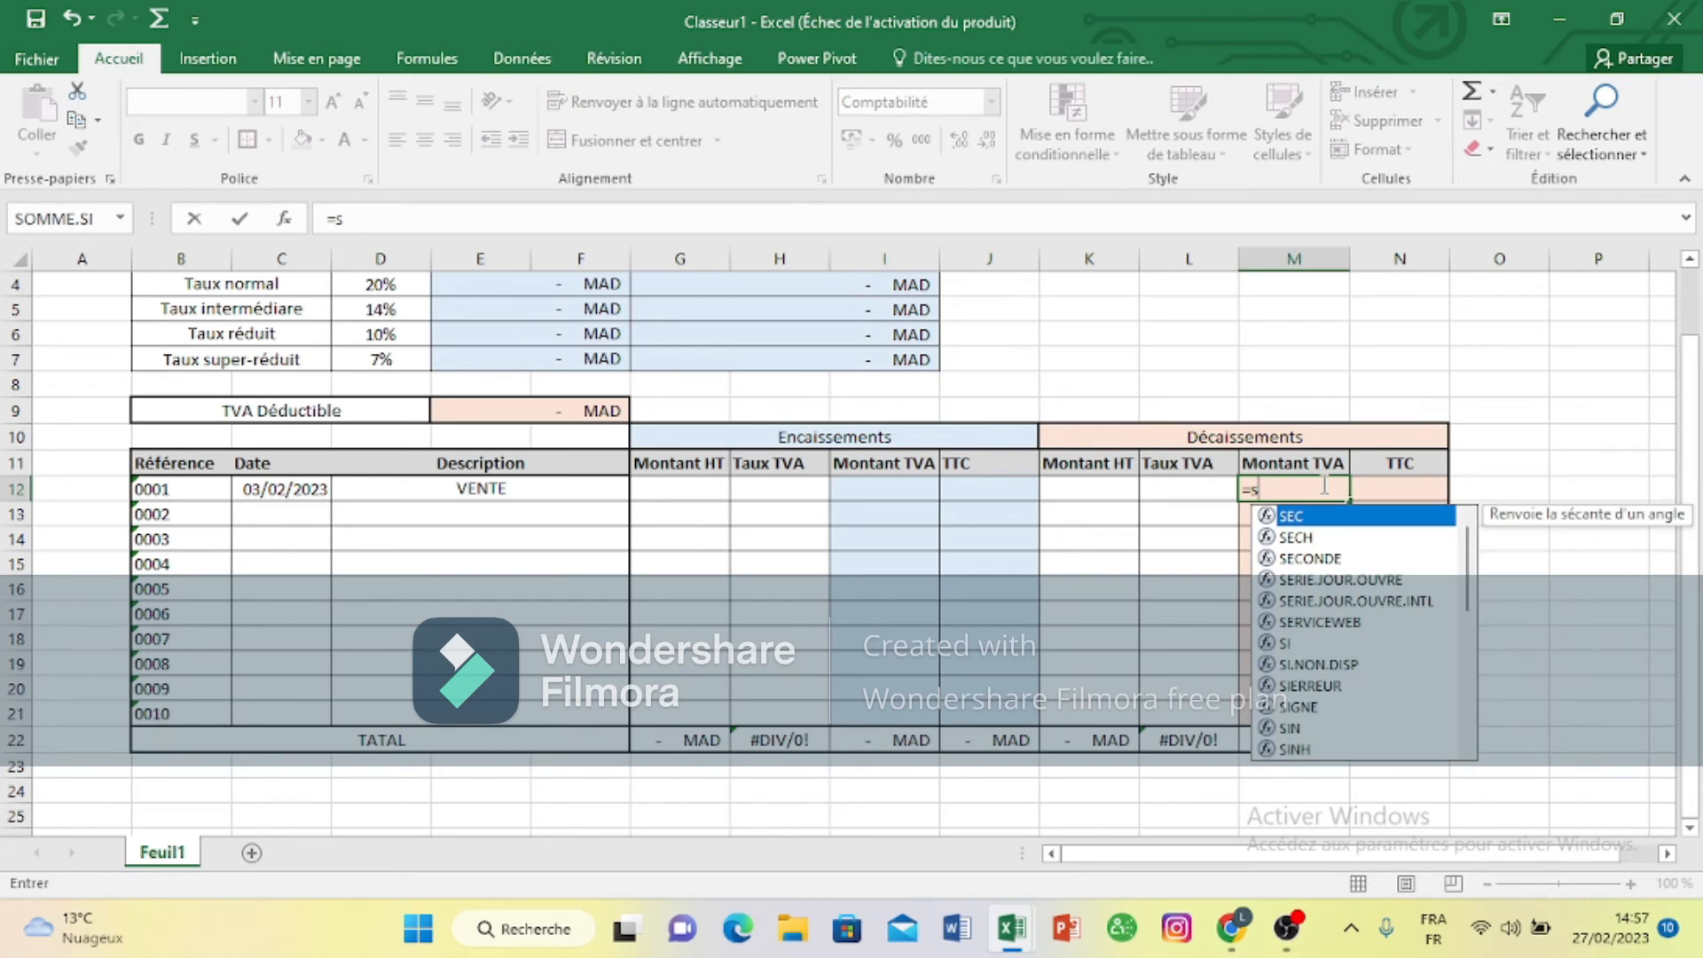
pyautogui.write('i(')
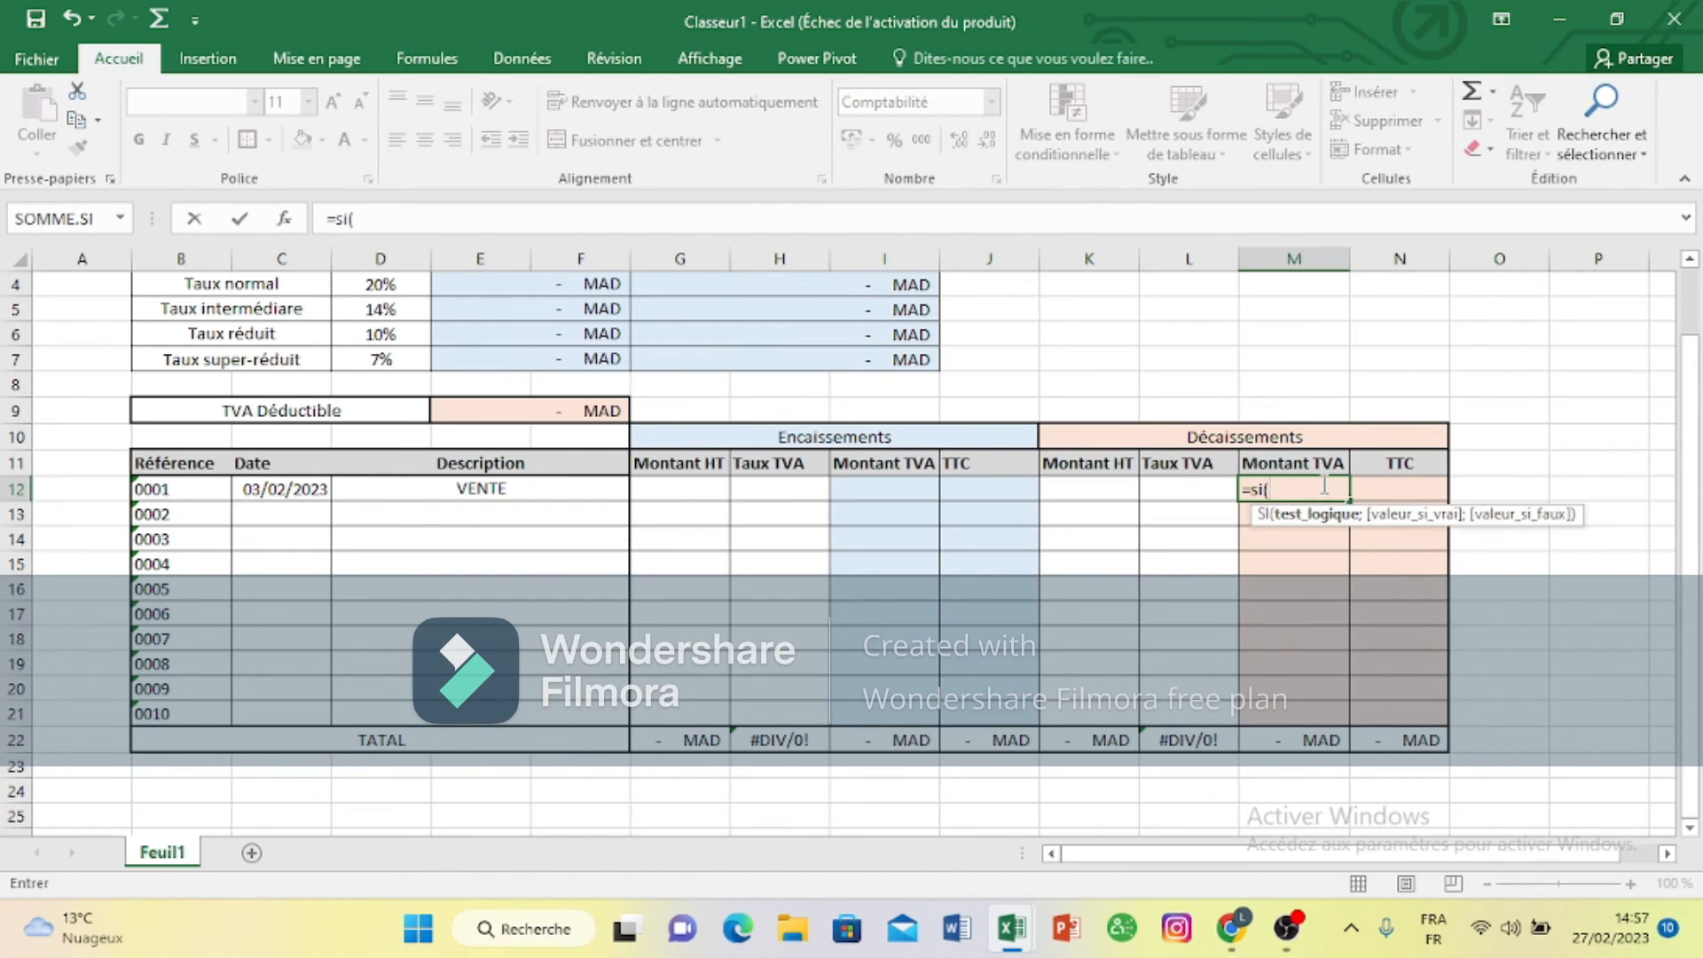
pyautogui.click(1120, 486)
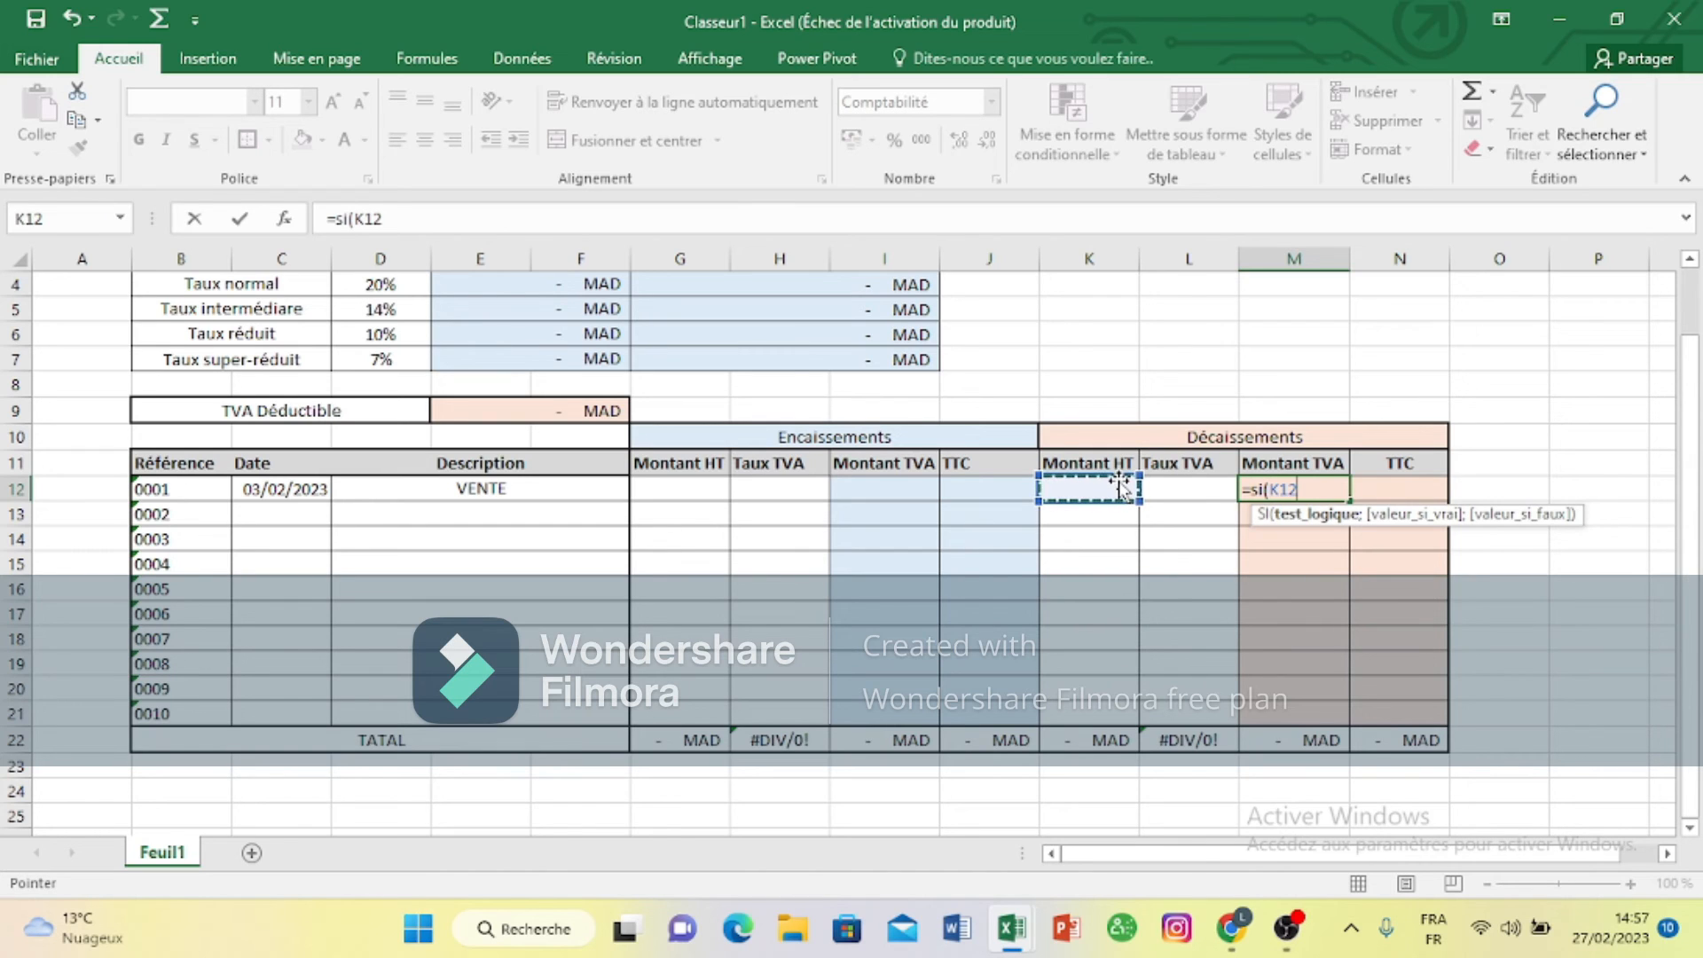
pyautogui.write('=')
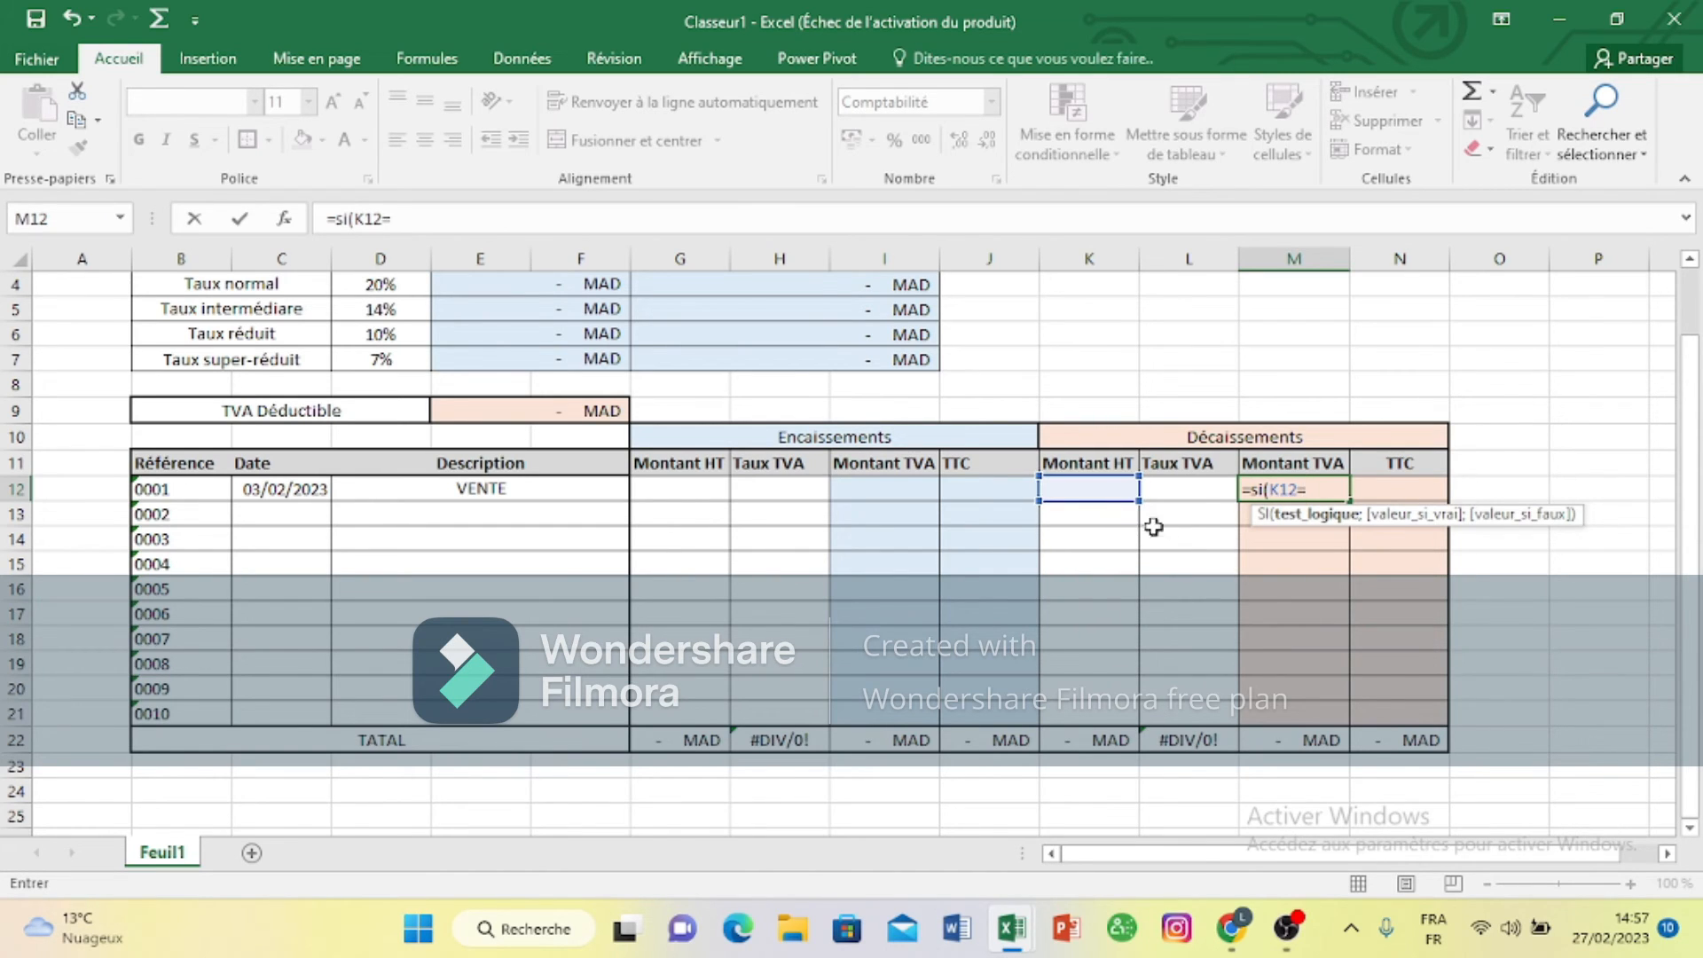
pyautogui.write('"";')
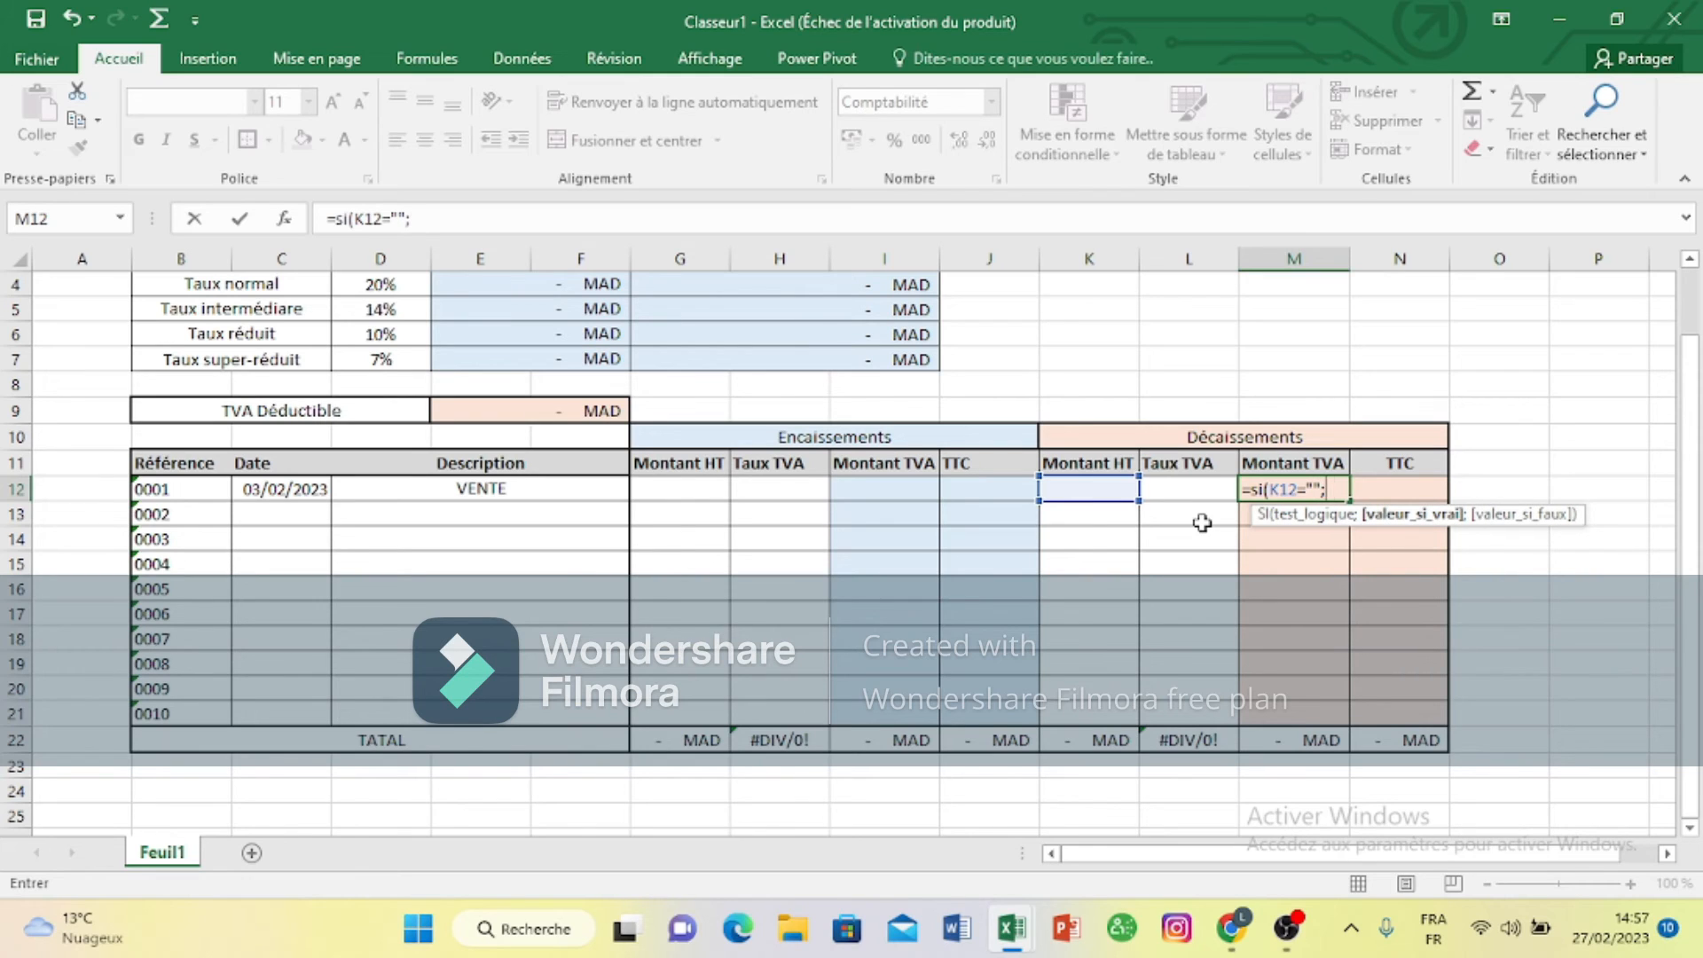
pyautogui.write('"";')
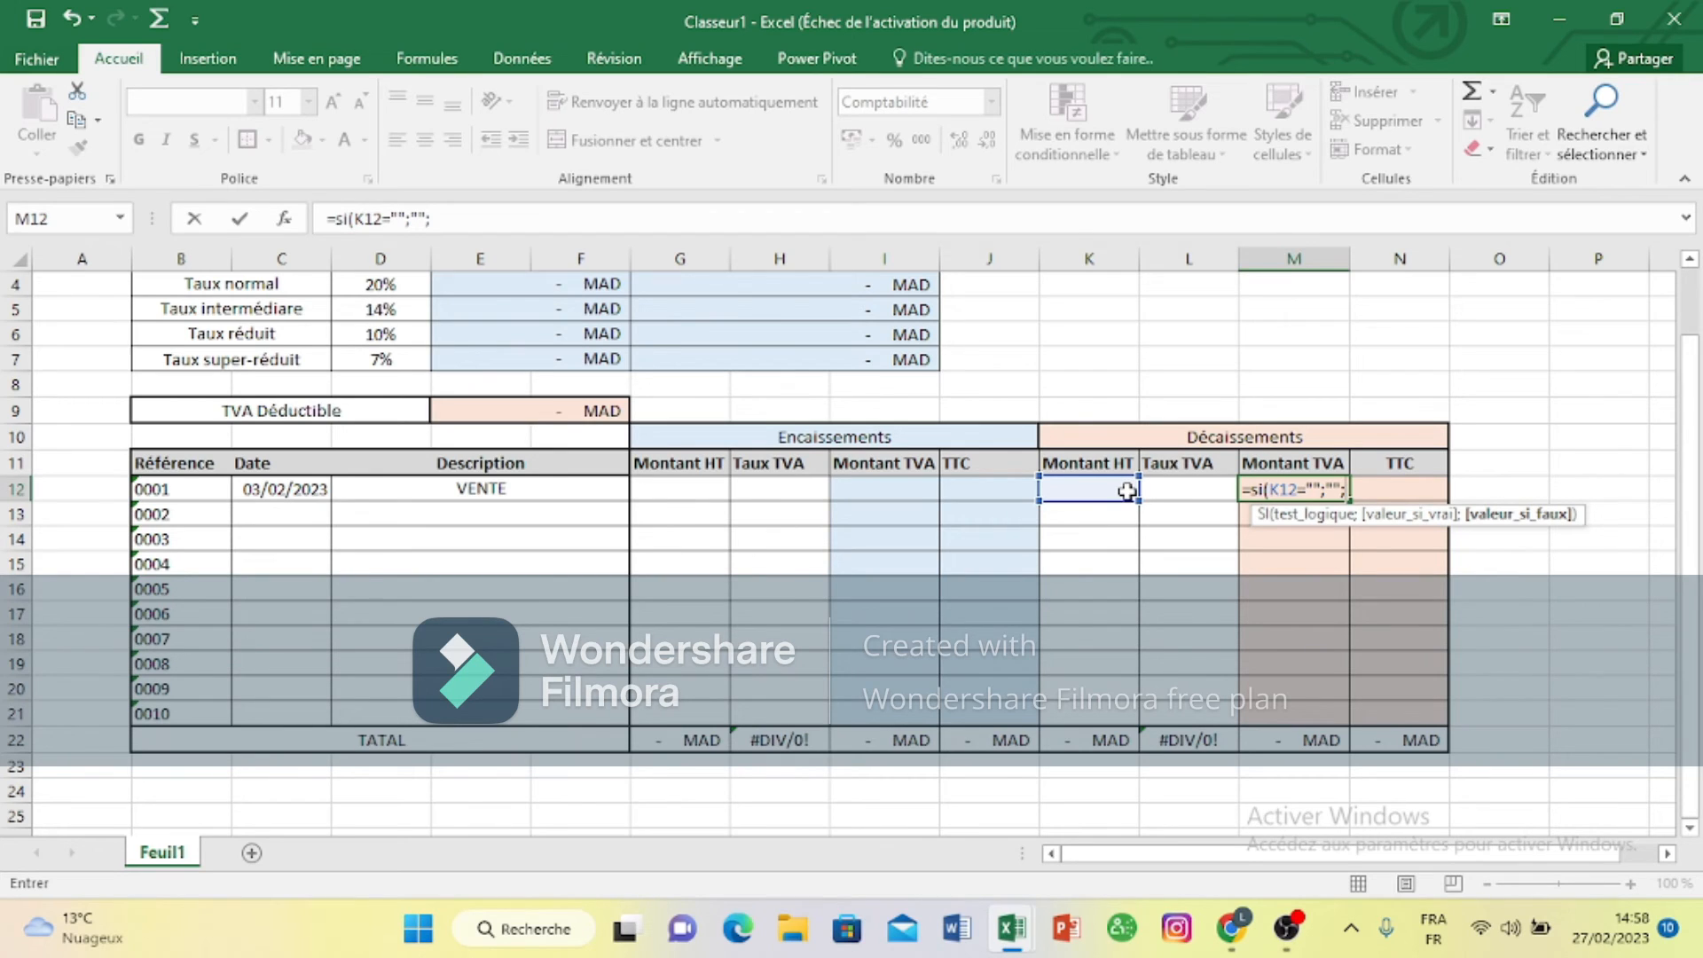
pyautogui.click(1119, 490)
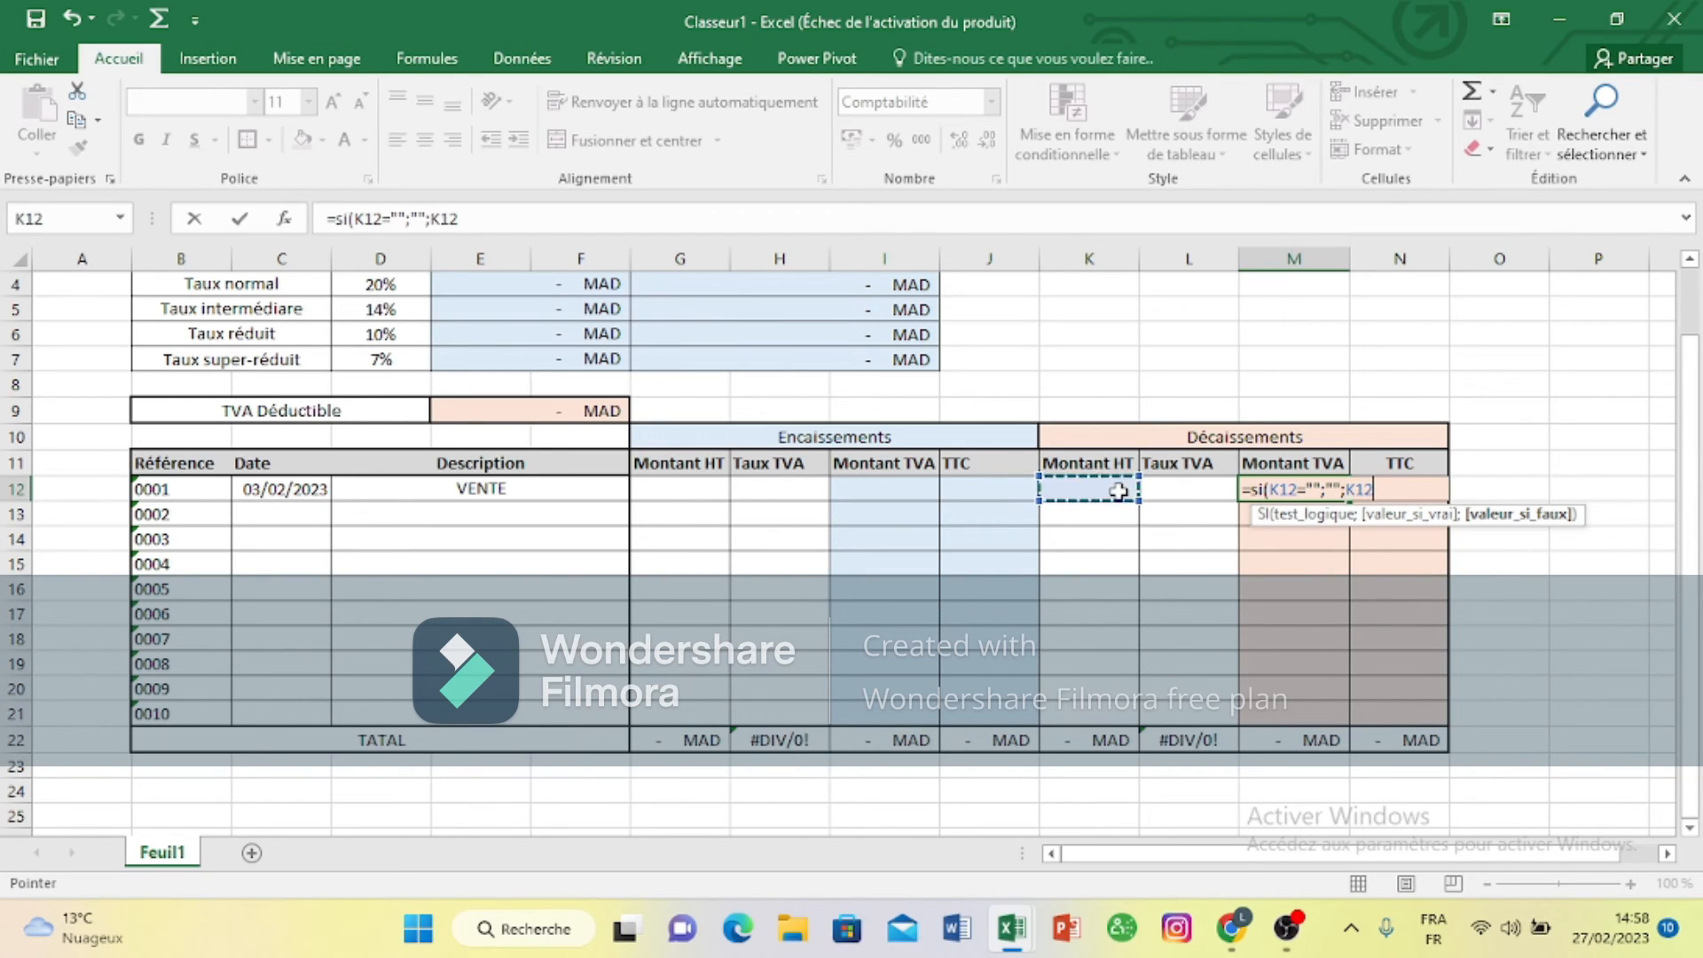
pyautogui.write('*')
pyautogui.click(1178, 492)
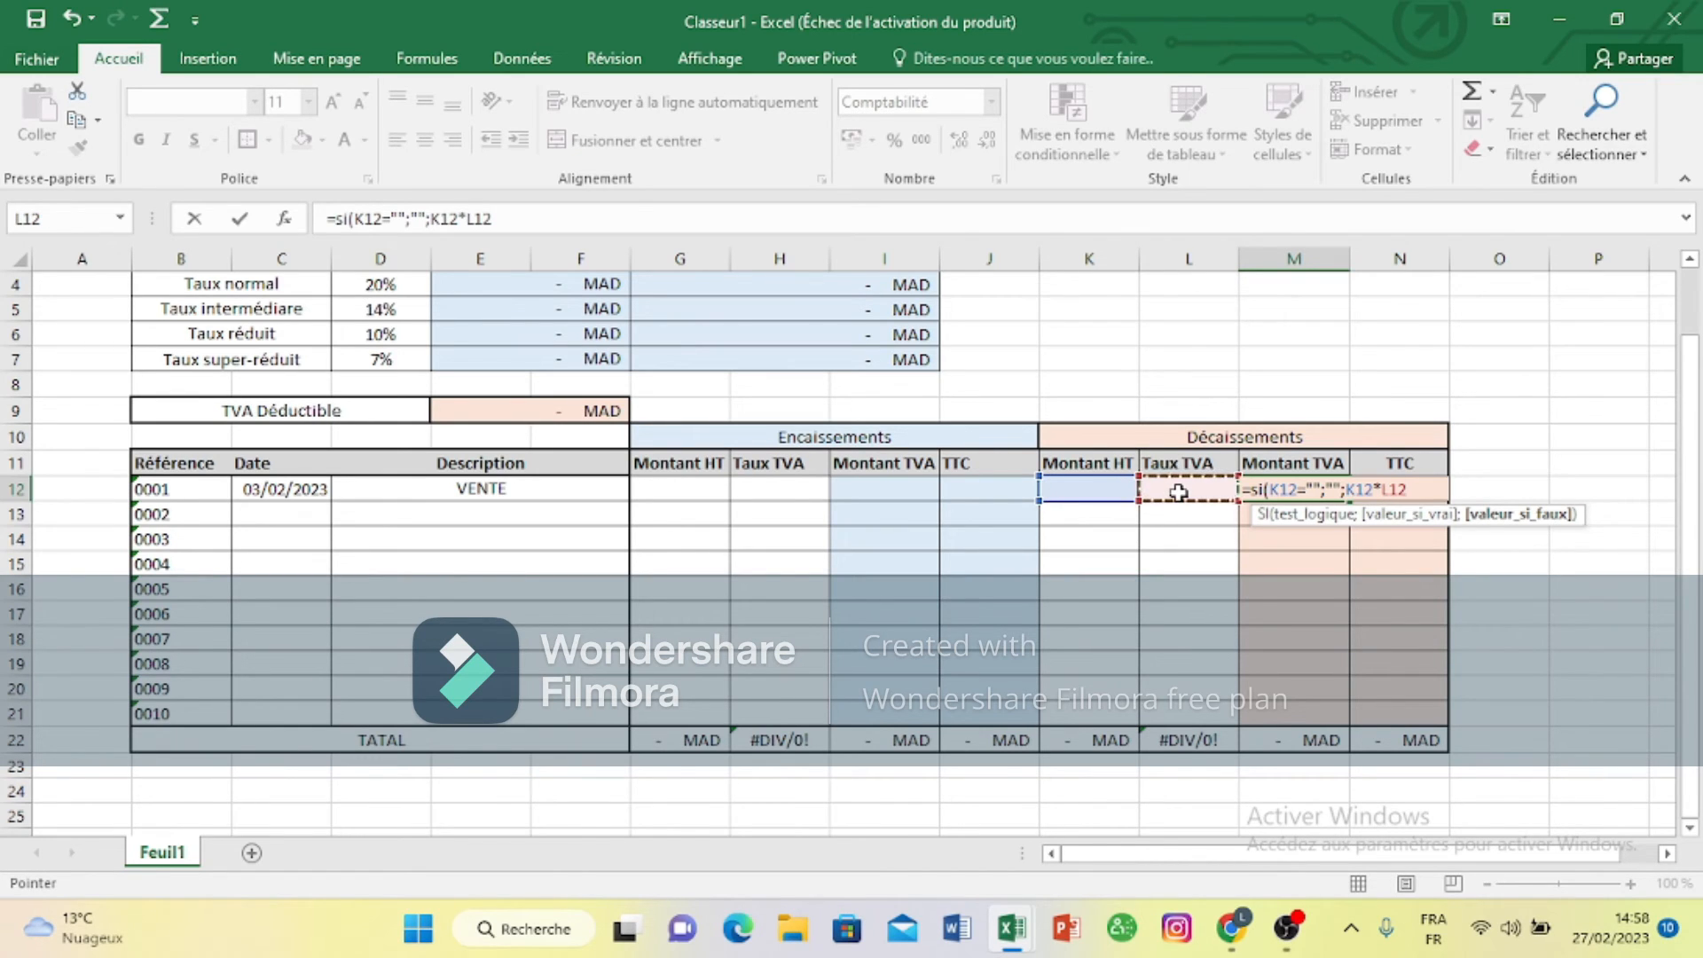
pyautogui.press('Return')
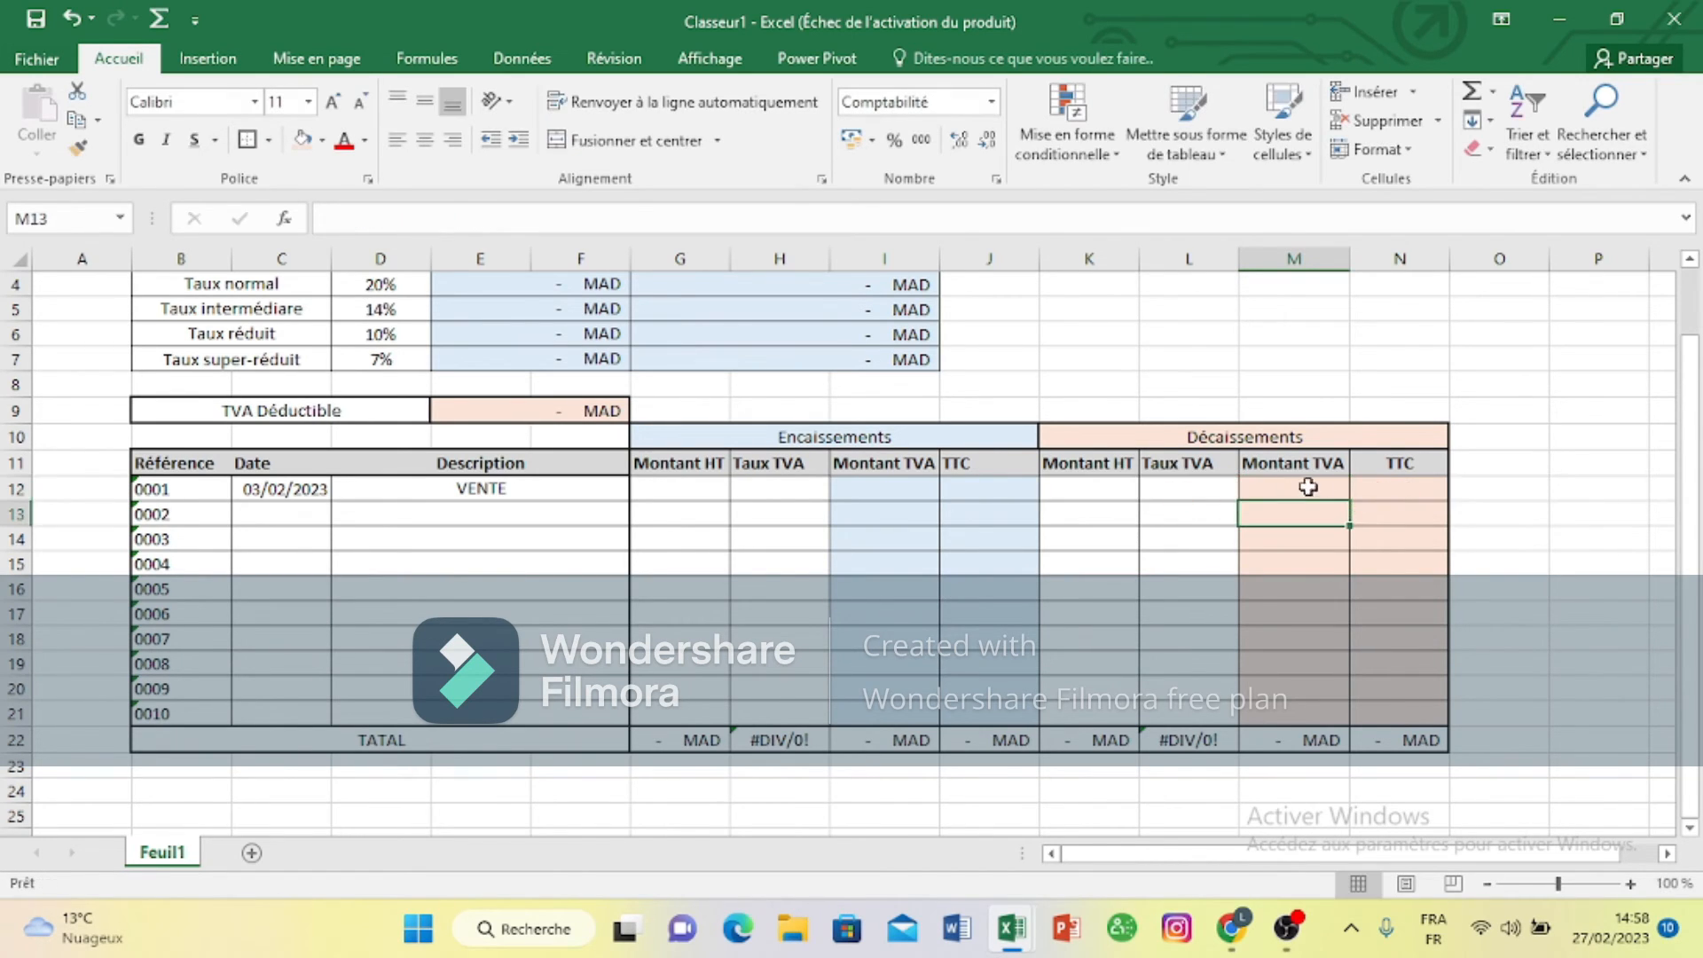
pyautogui.moveTo(1330, 484); pyautogui.dragTo(1338, 721)
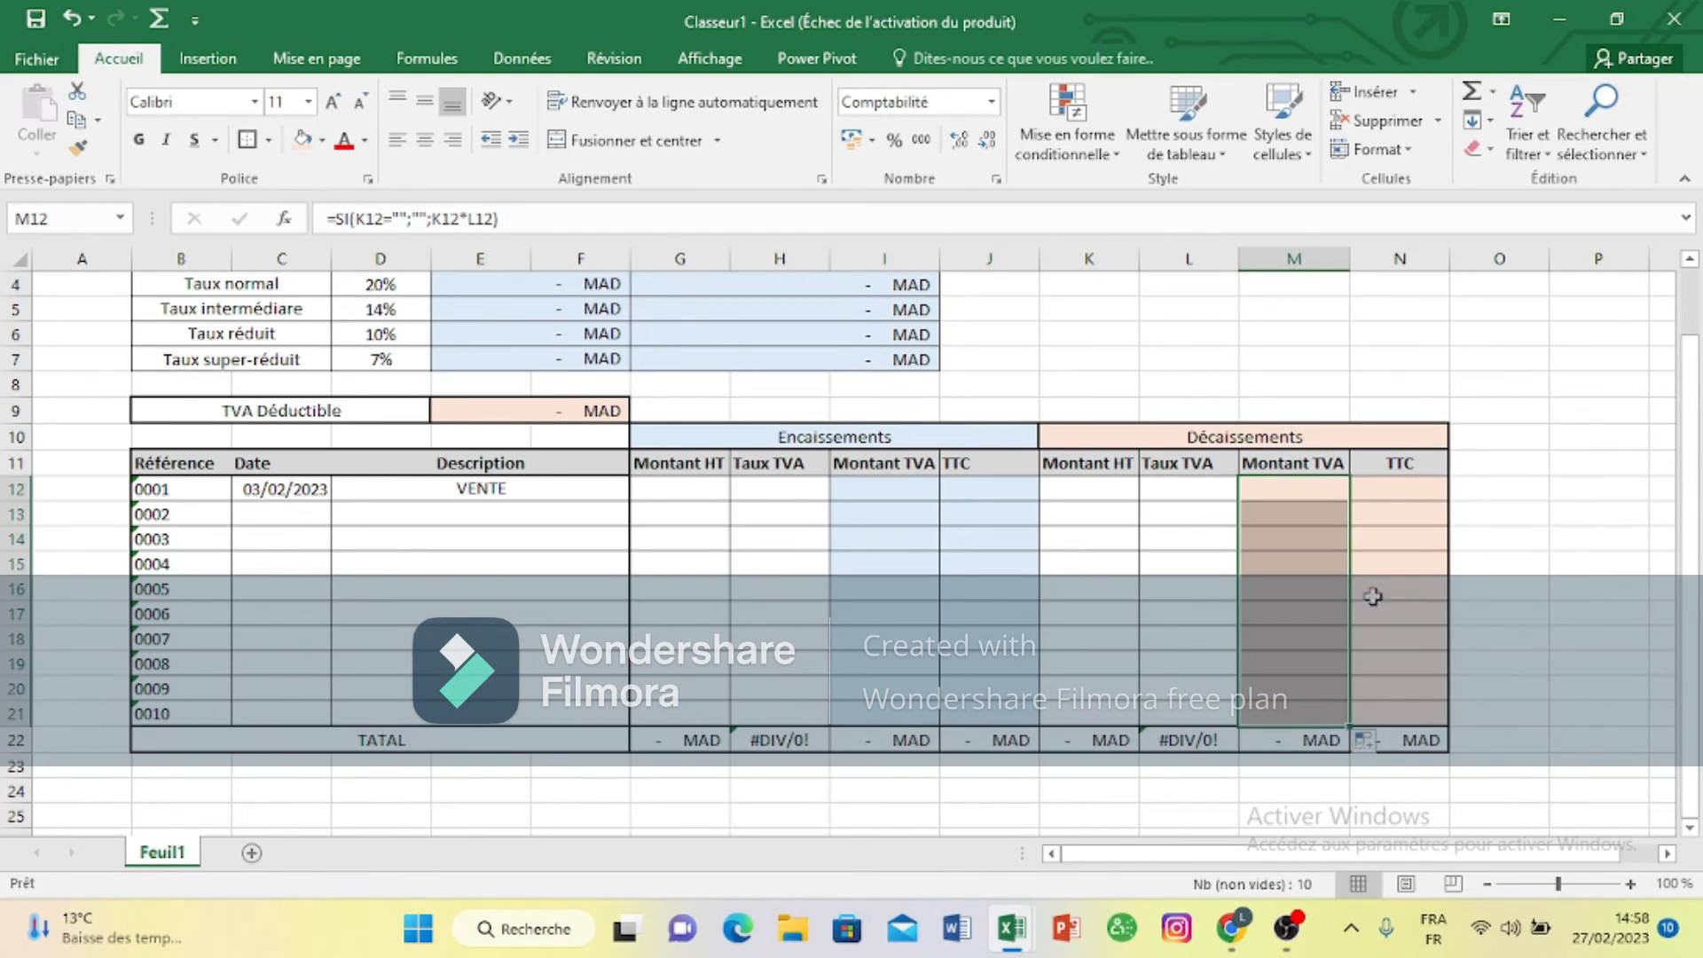
# Step: Enter the formula =SI(K12="";"";K12+M12) in N12, the Décaissements TTC cell of reference 0001
pyautogui.click(1384, 507)
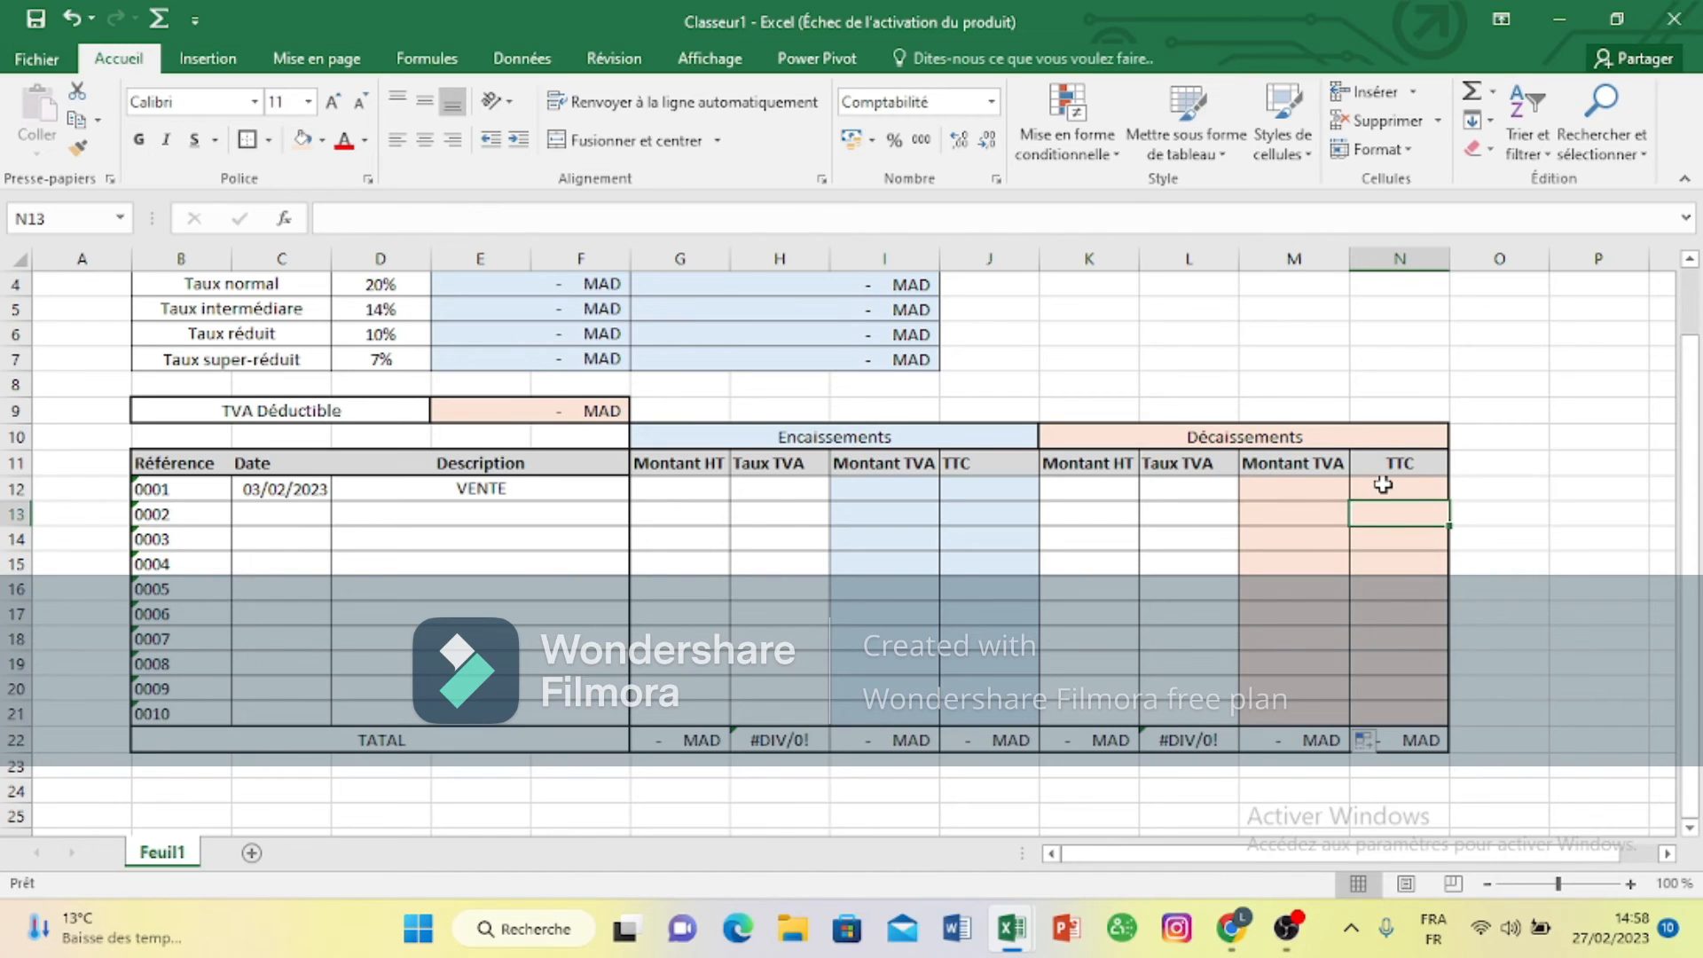
pyautogui.click(1384, 484)
pyautogui.write('=si')
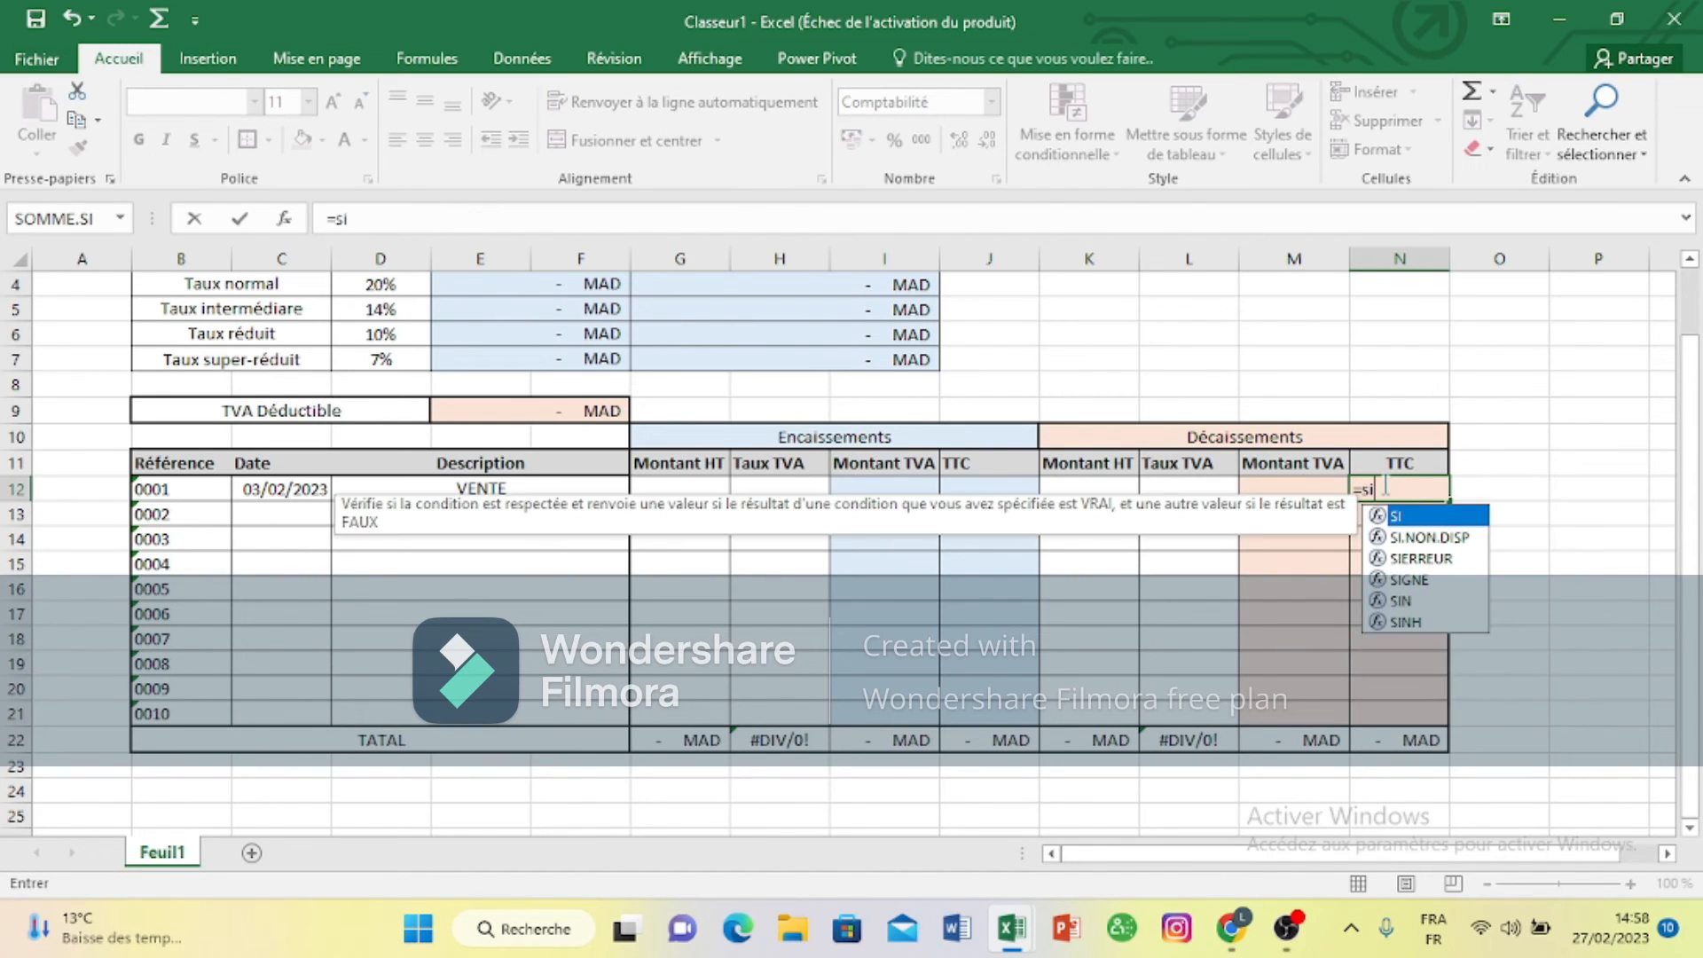
pyautogui.write('(')
pyautogui.click(1127, 486)
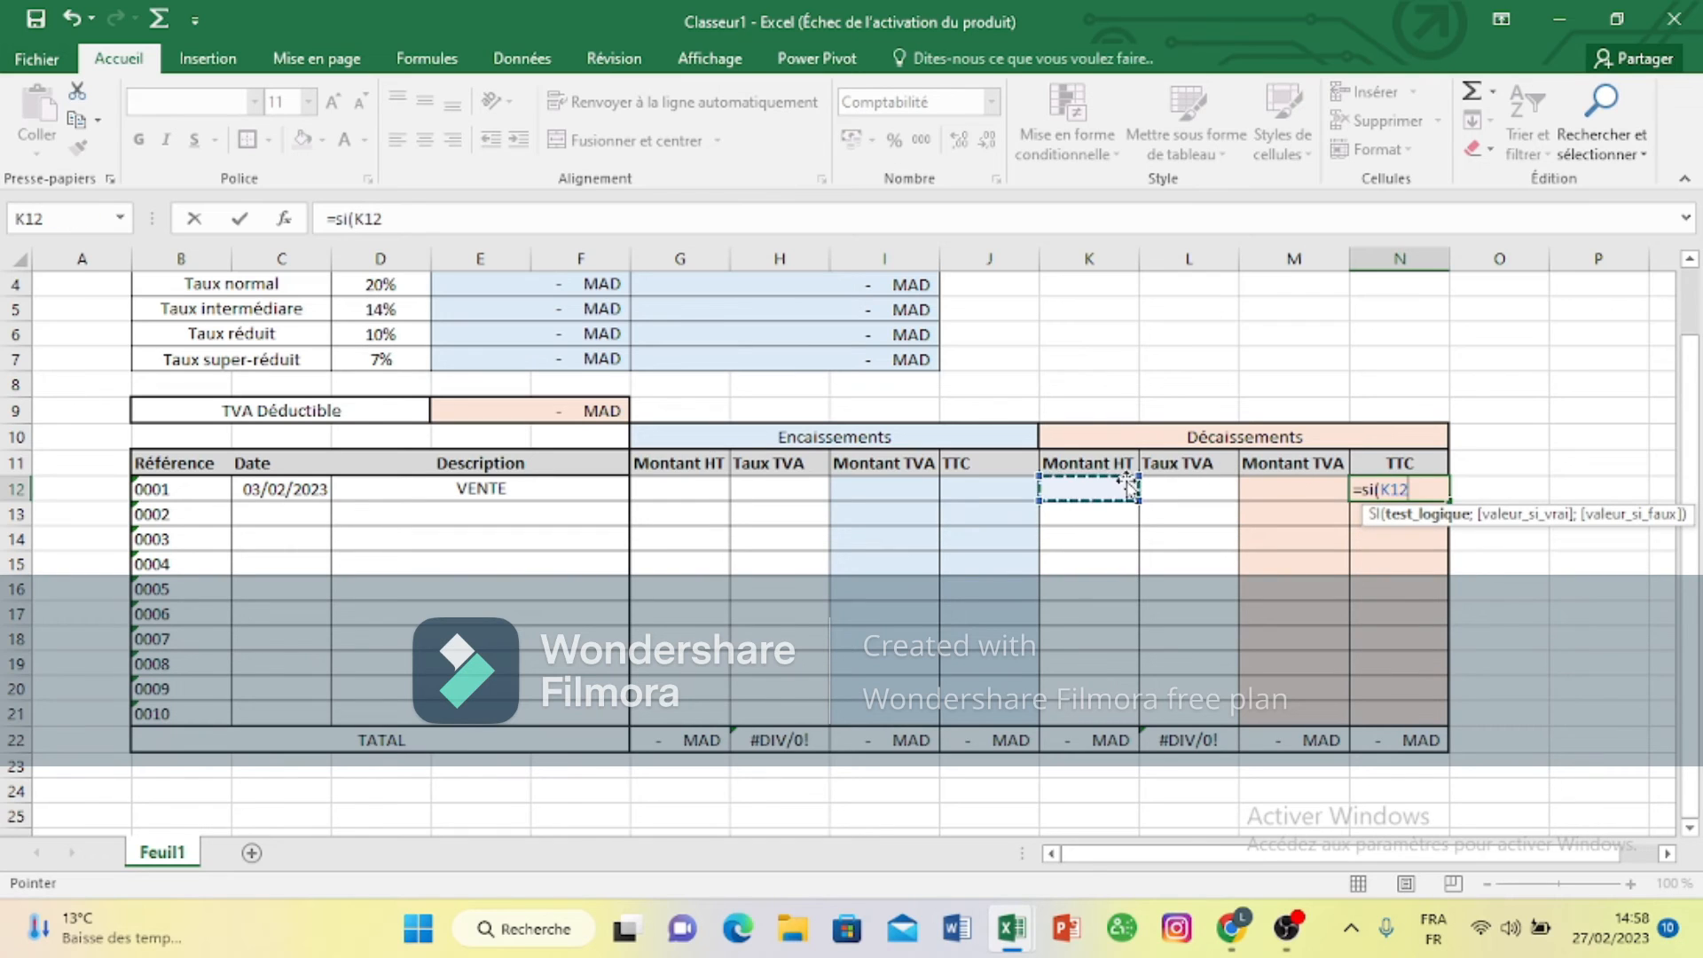
pyautogui.write('=')
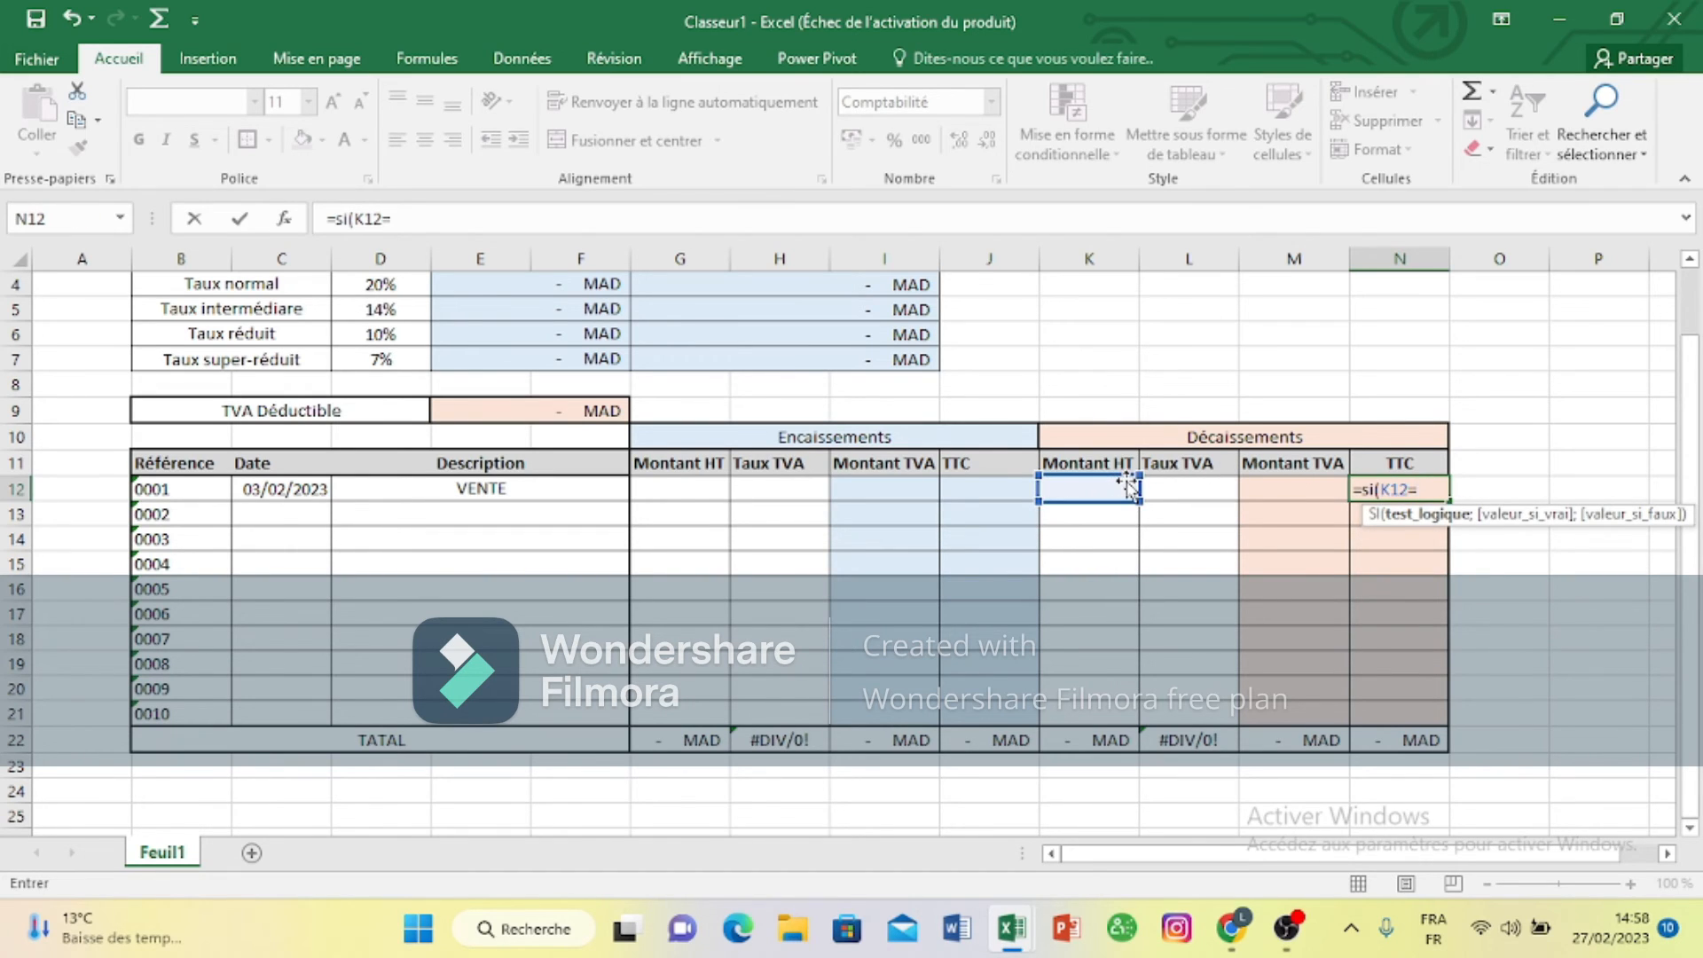
pyautogui.write('"";')
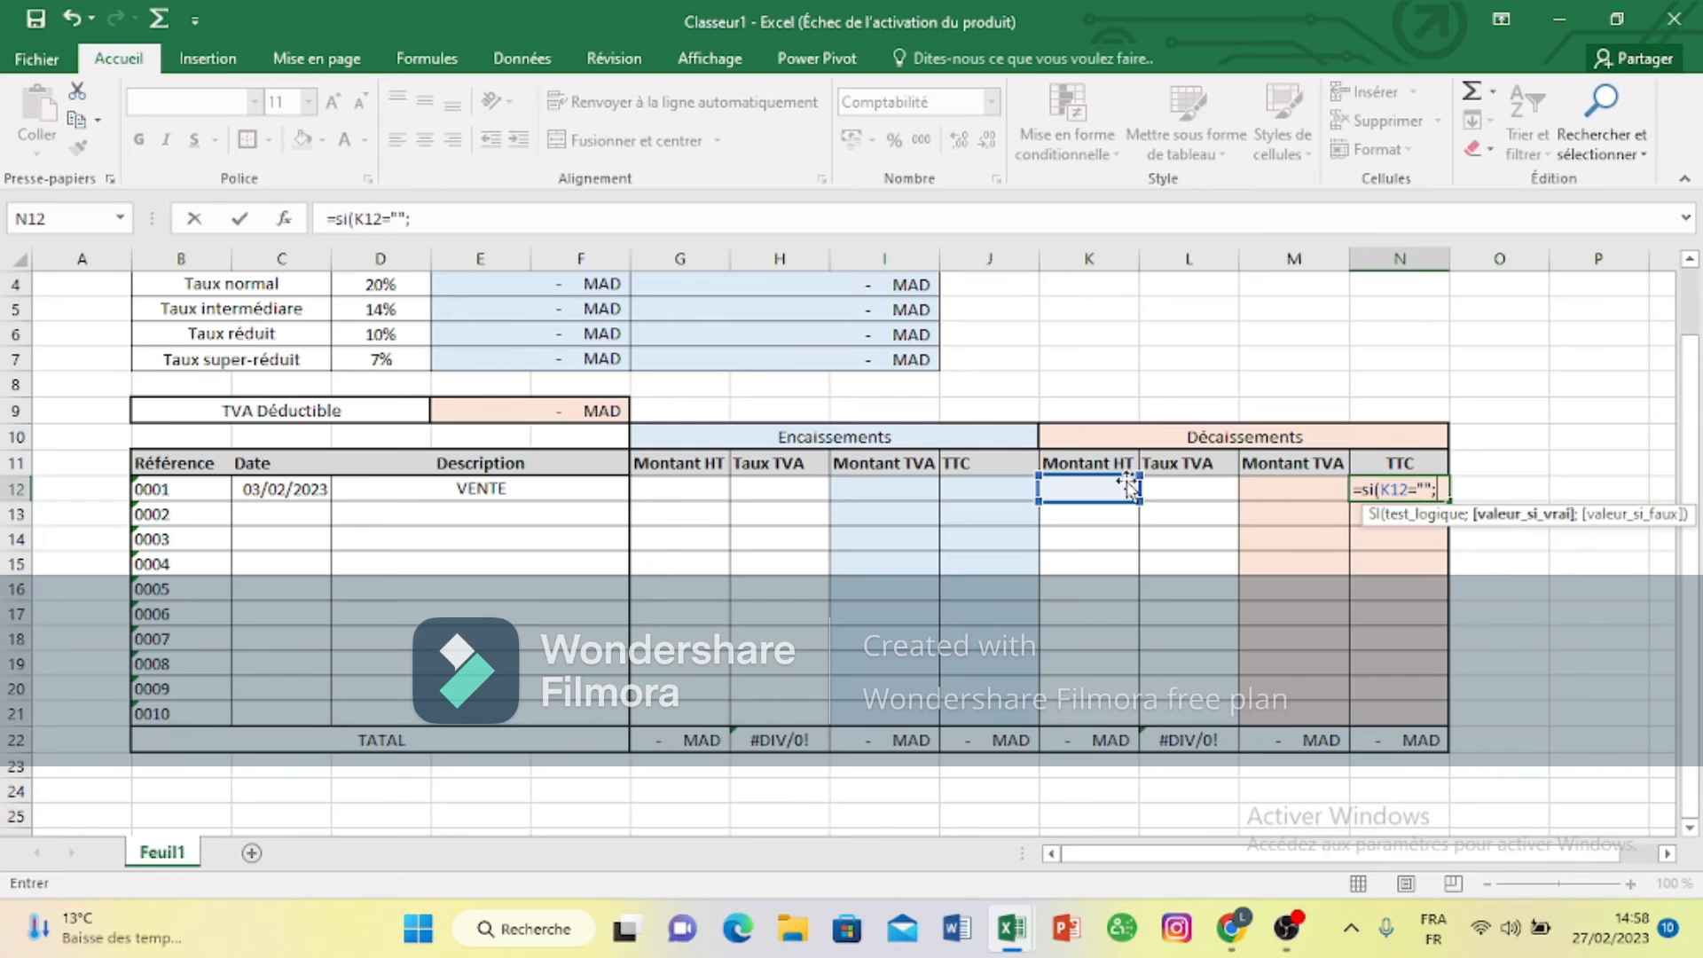
pyautogui.write('""')
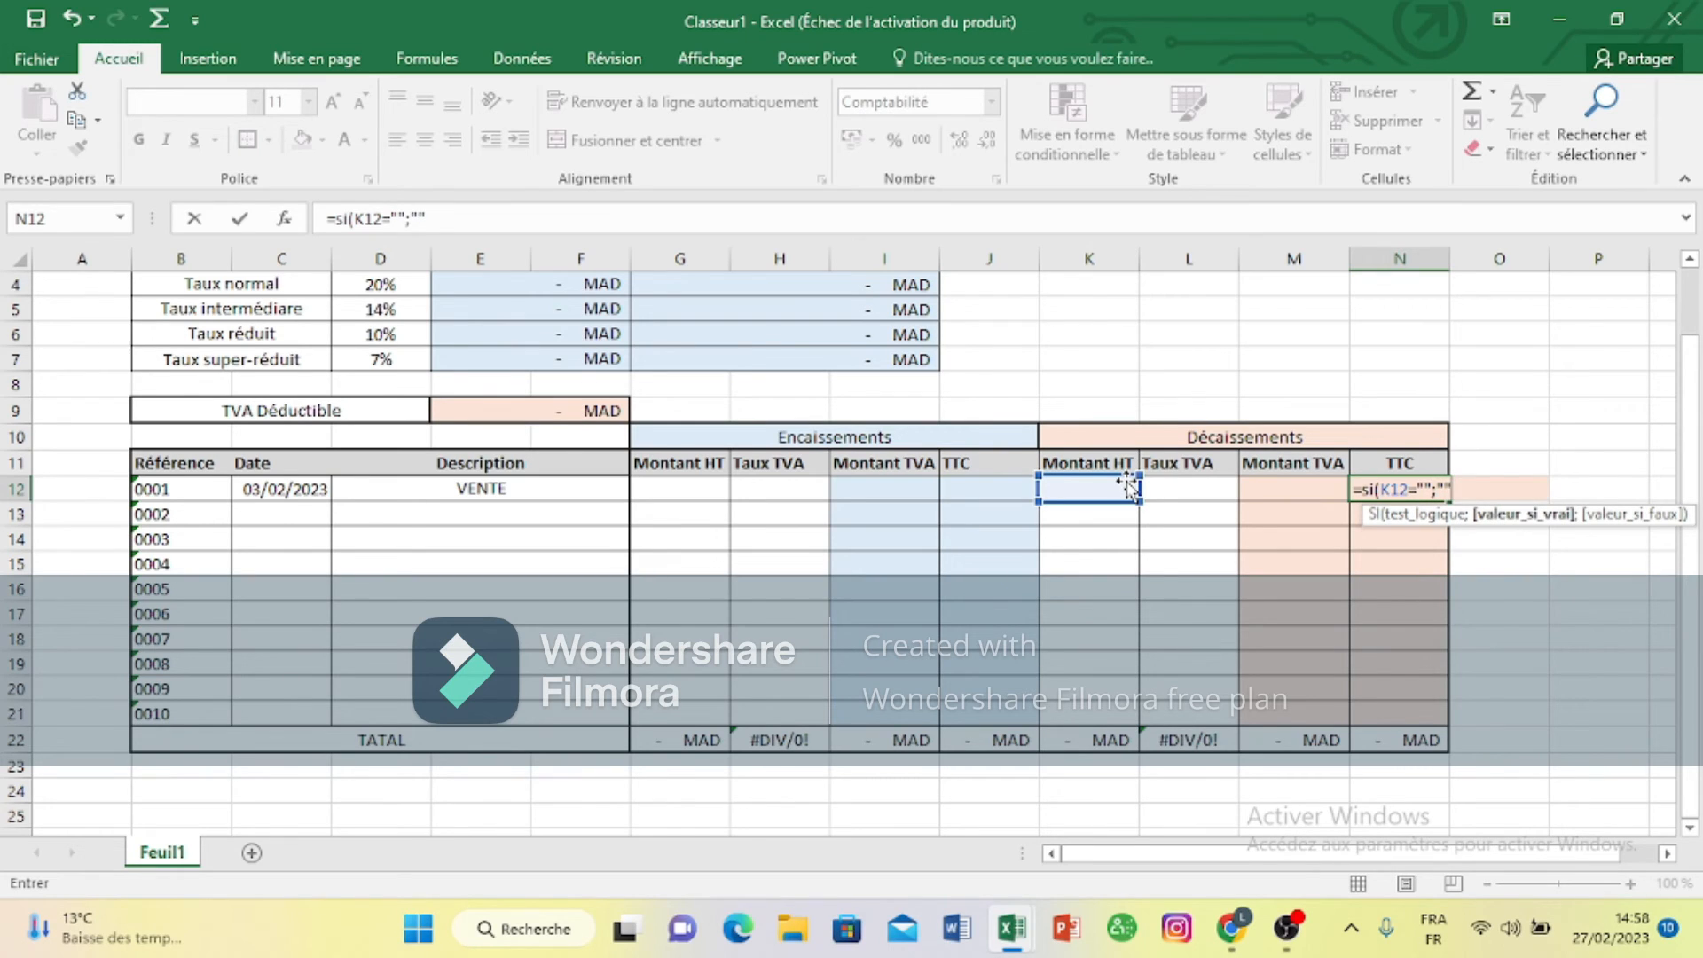
pyautogui.write(';')
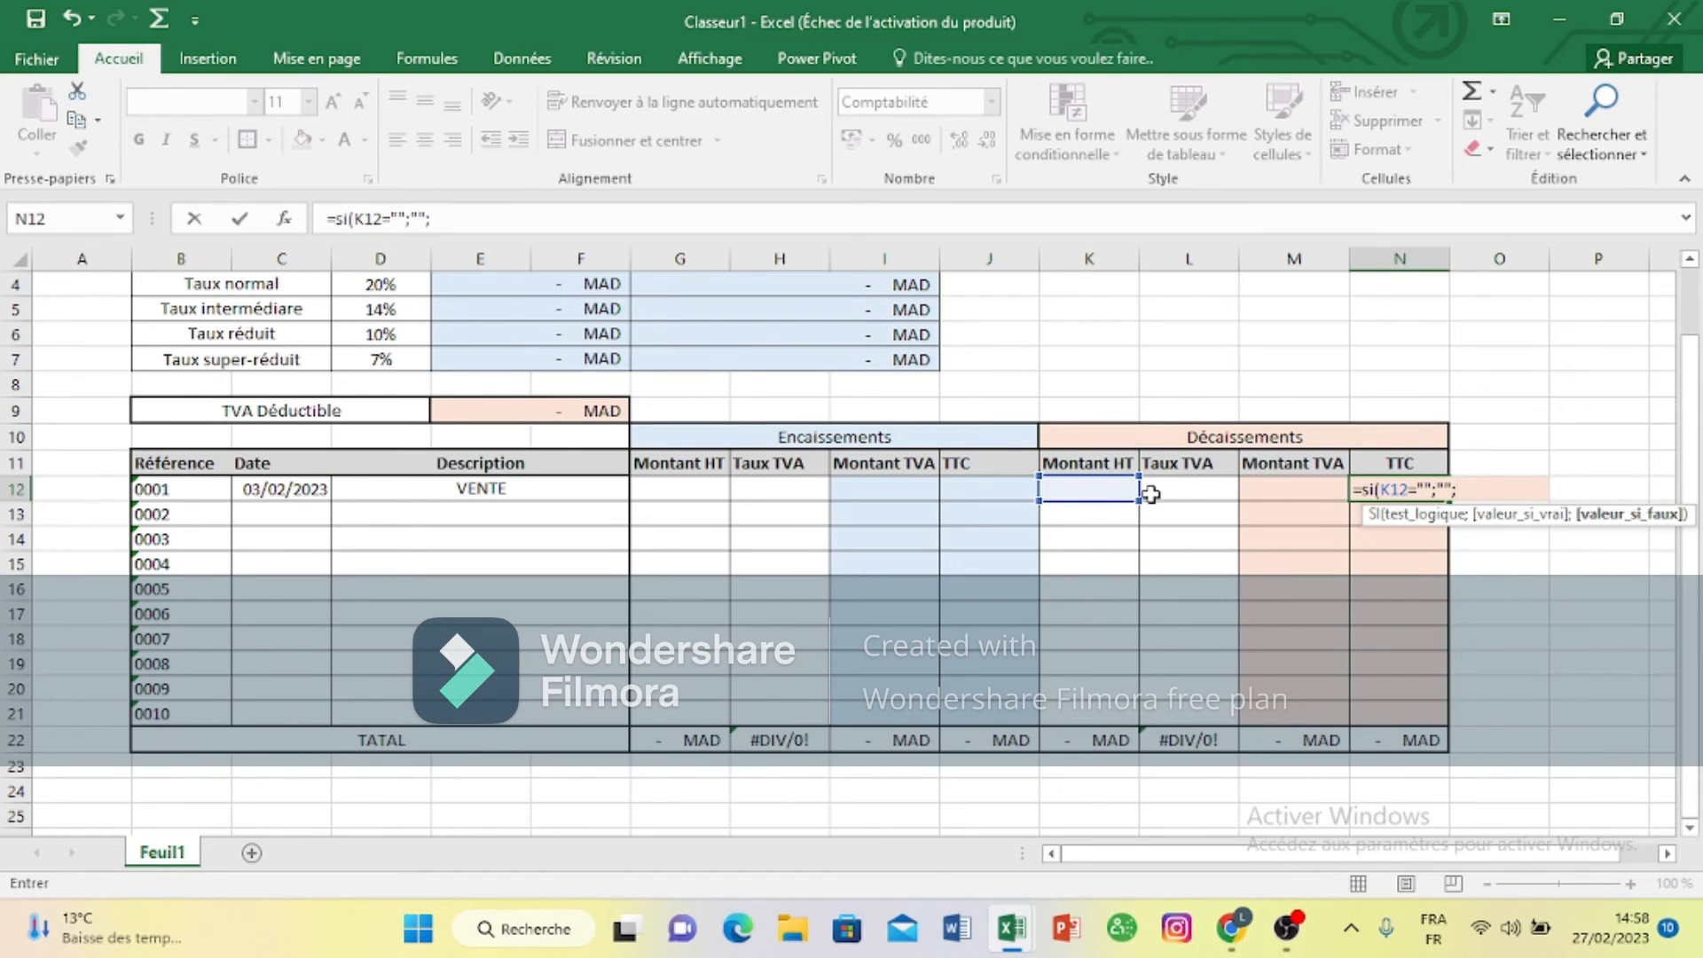
pyautogui.click(1116, 493)
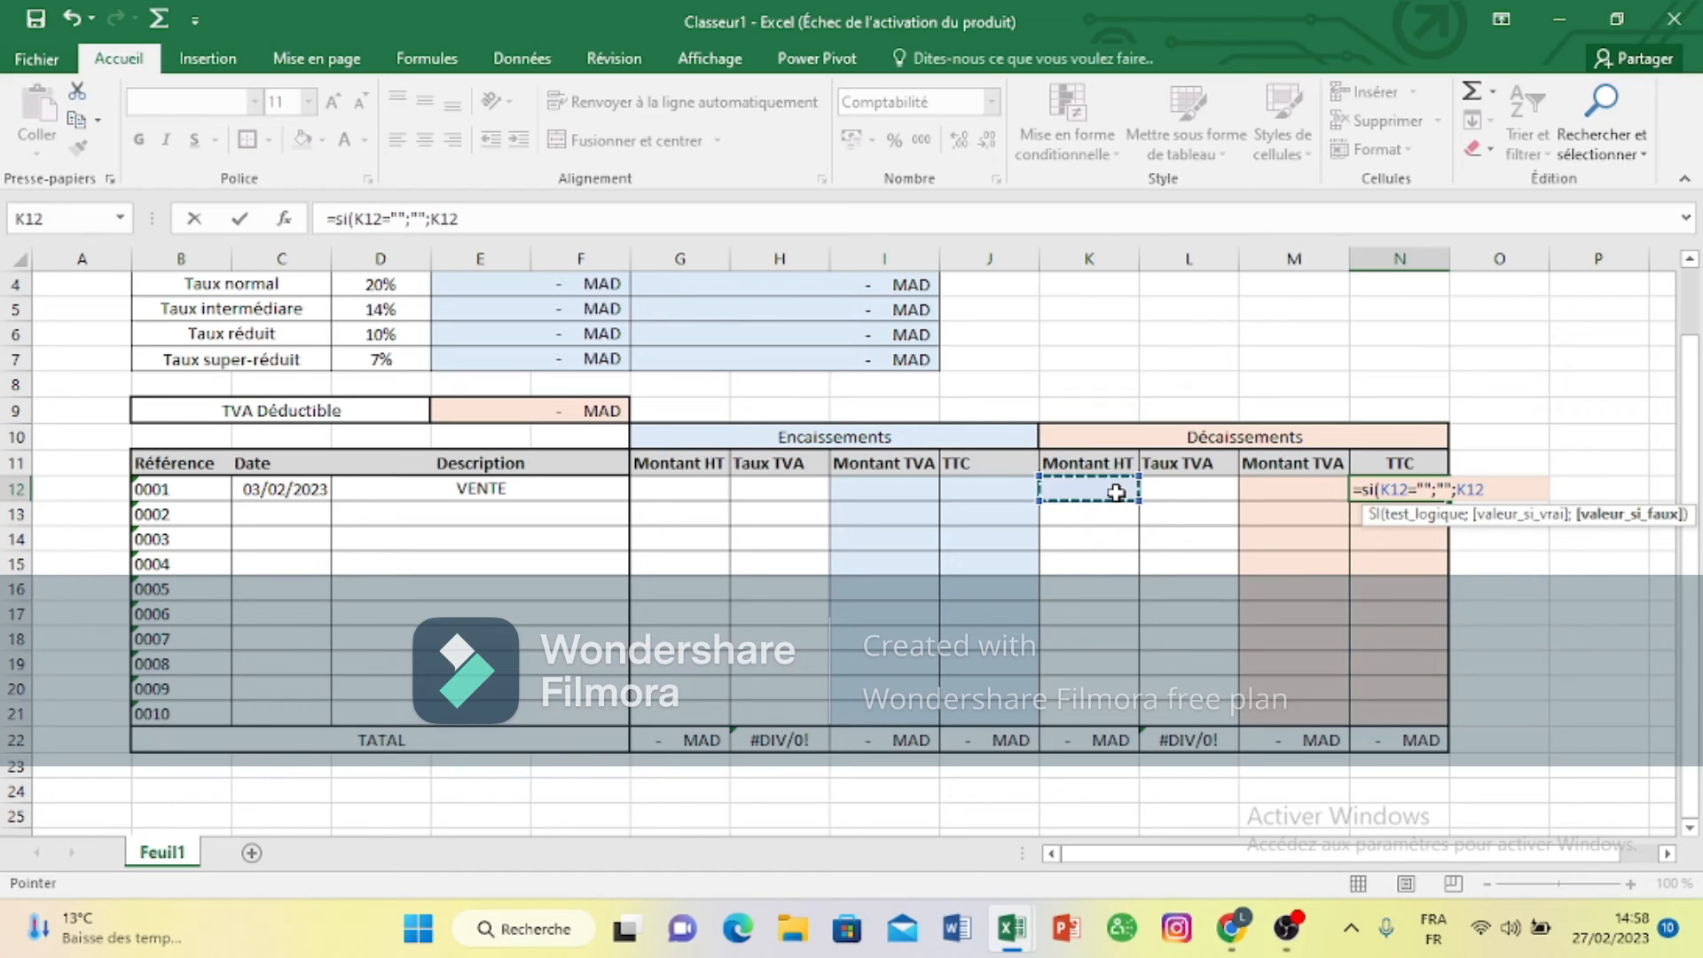
pyautogui.write('+')
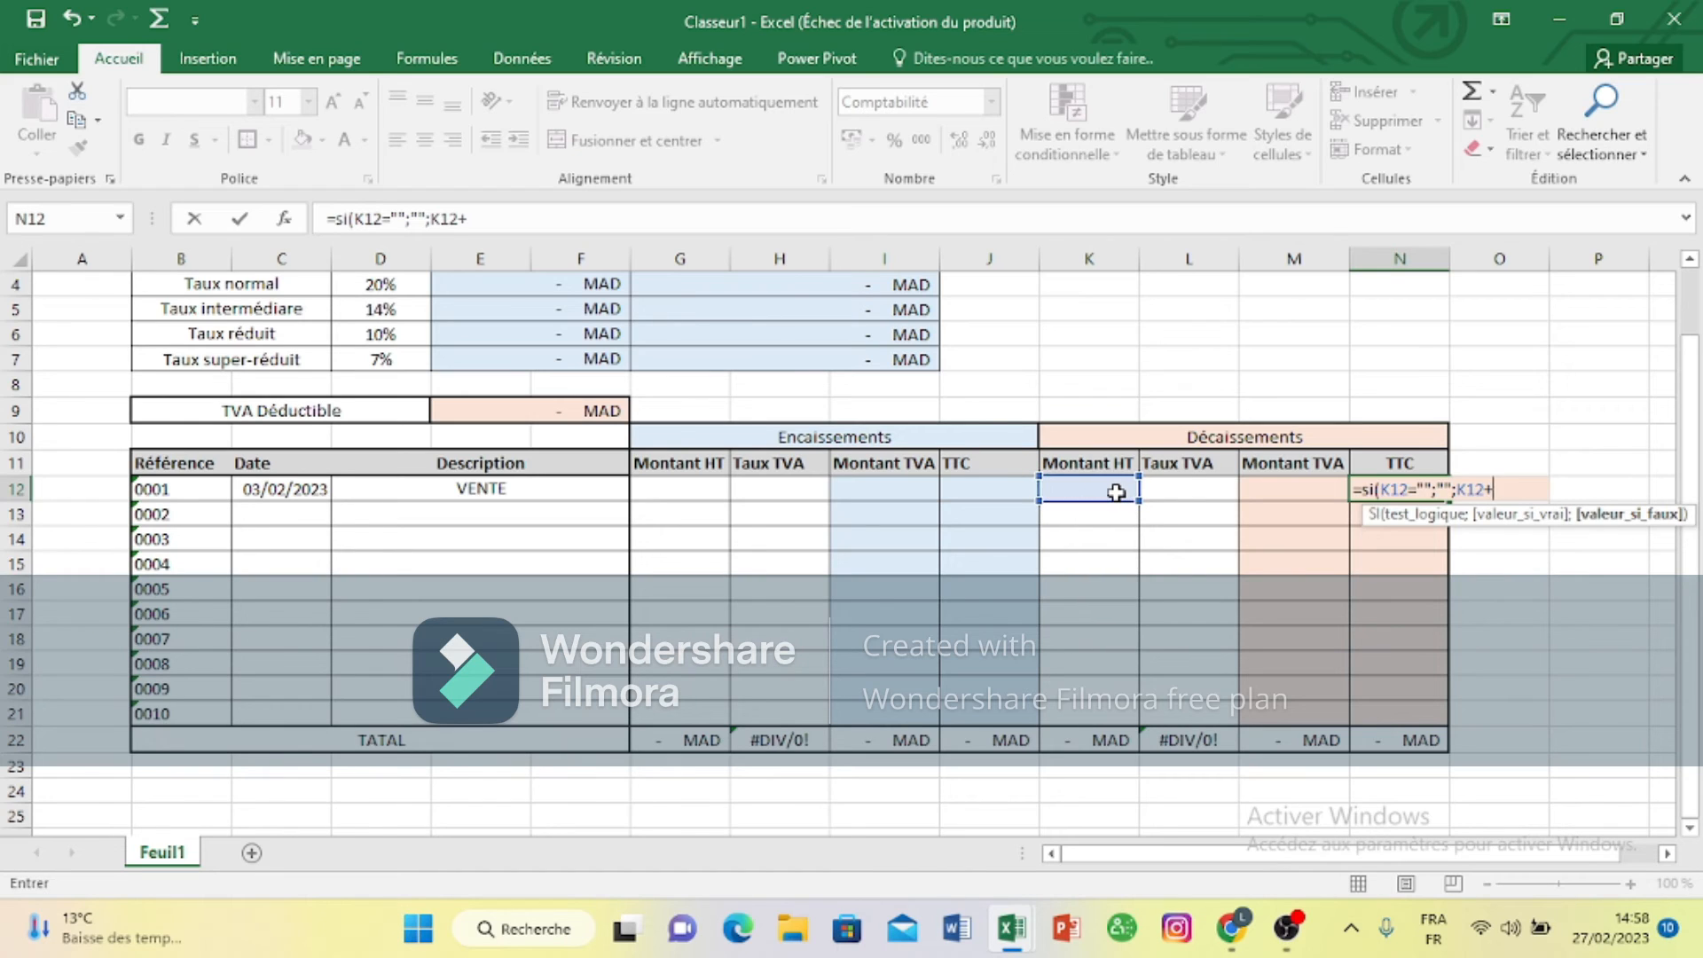
pyautogui.click(1295, 486)
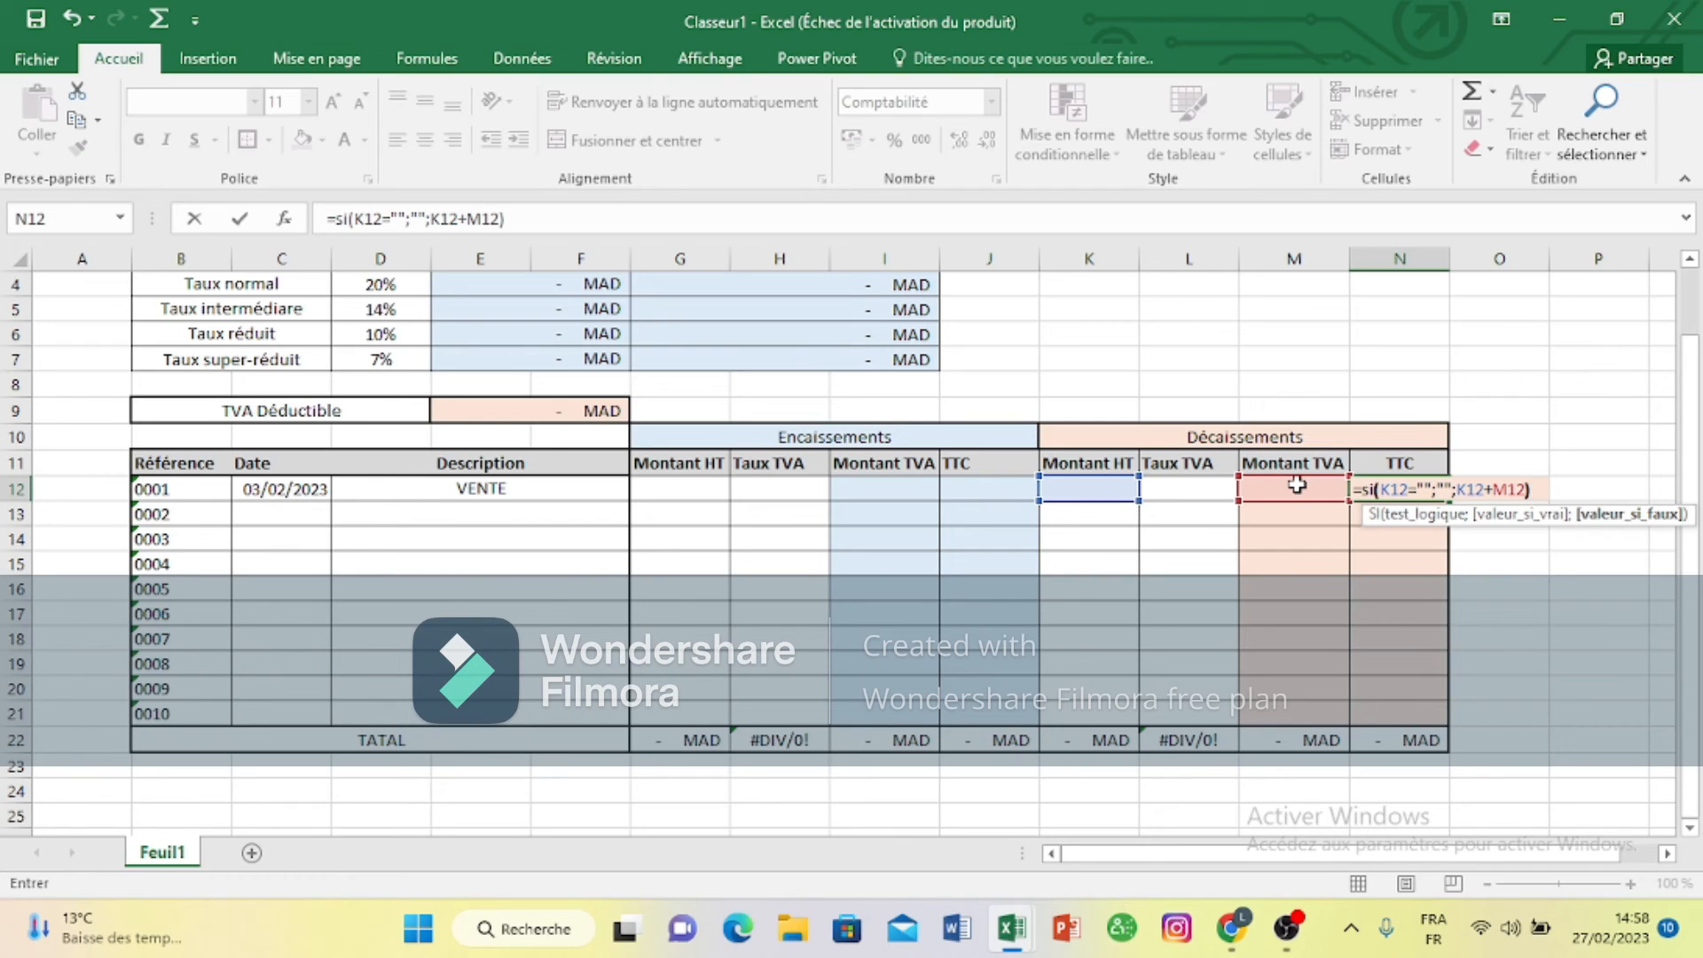
pyautogui.press('Return')
# Step: Copy the TTC formulas in N12 and J12 down through reference 0010, row 21
pyautogui.click(1411, 491)
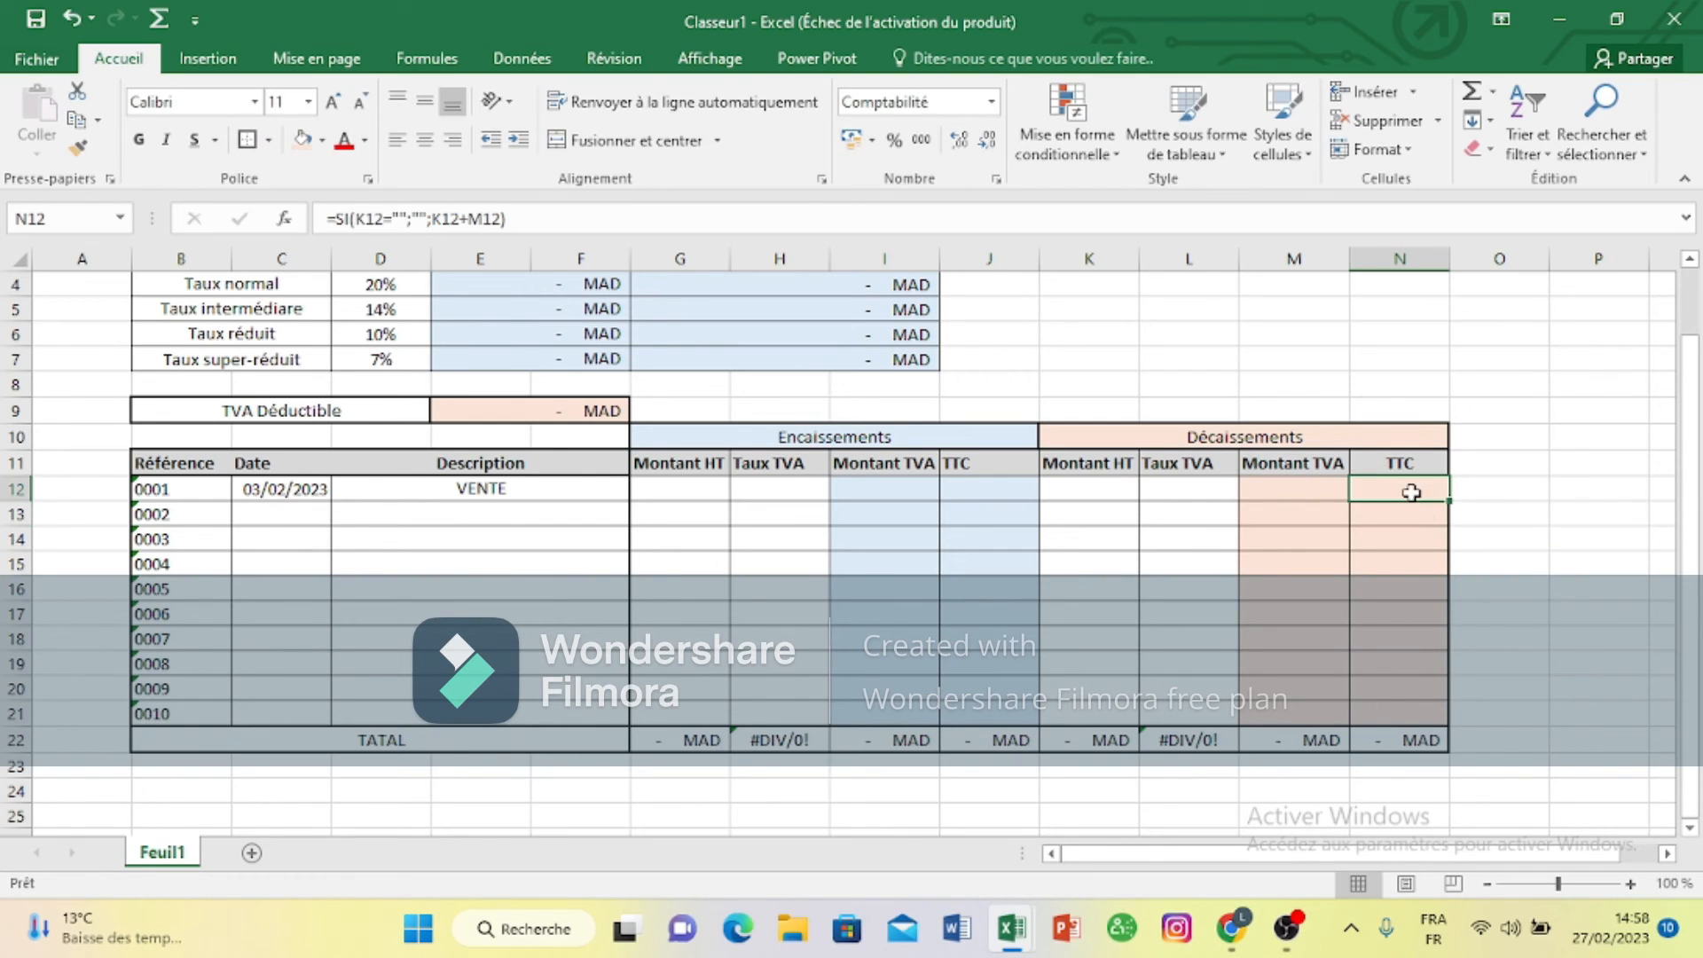
pyautogui.moveTo(1446, 501); pyautogui.dragTo(1428, 720)
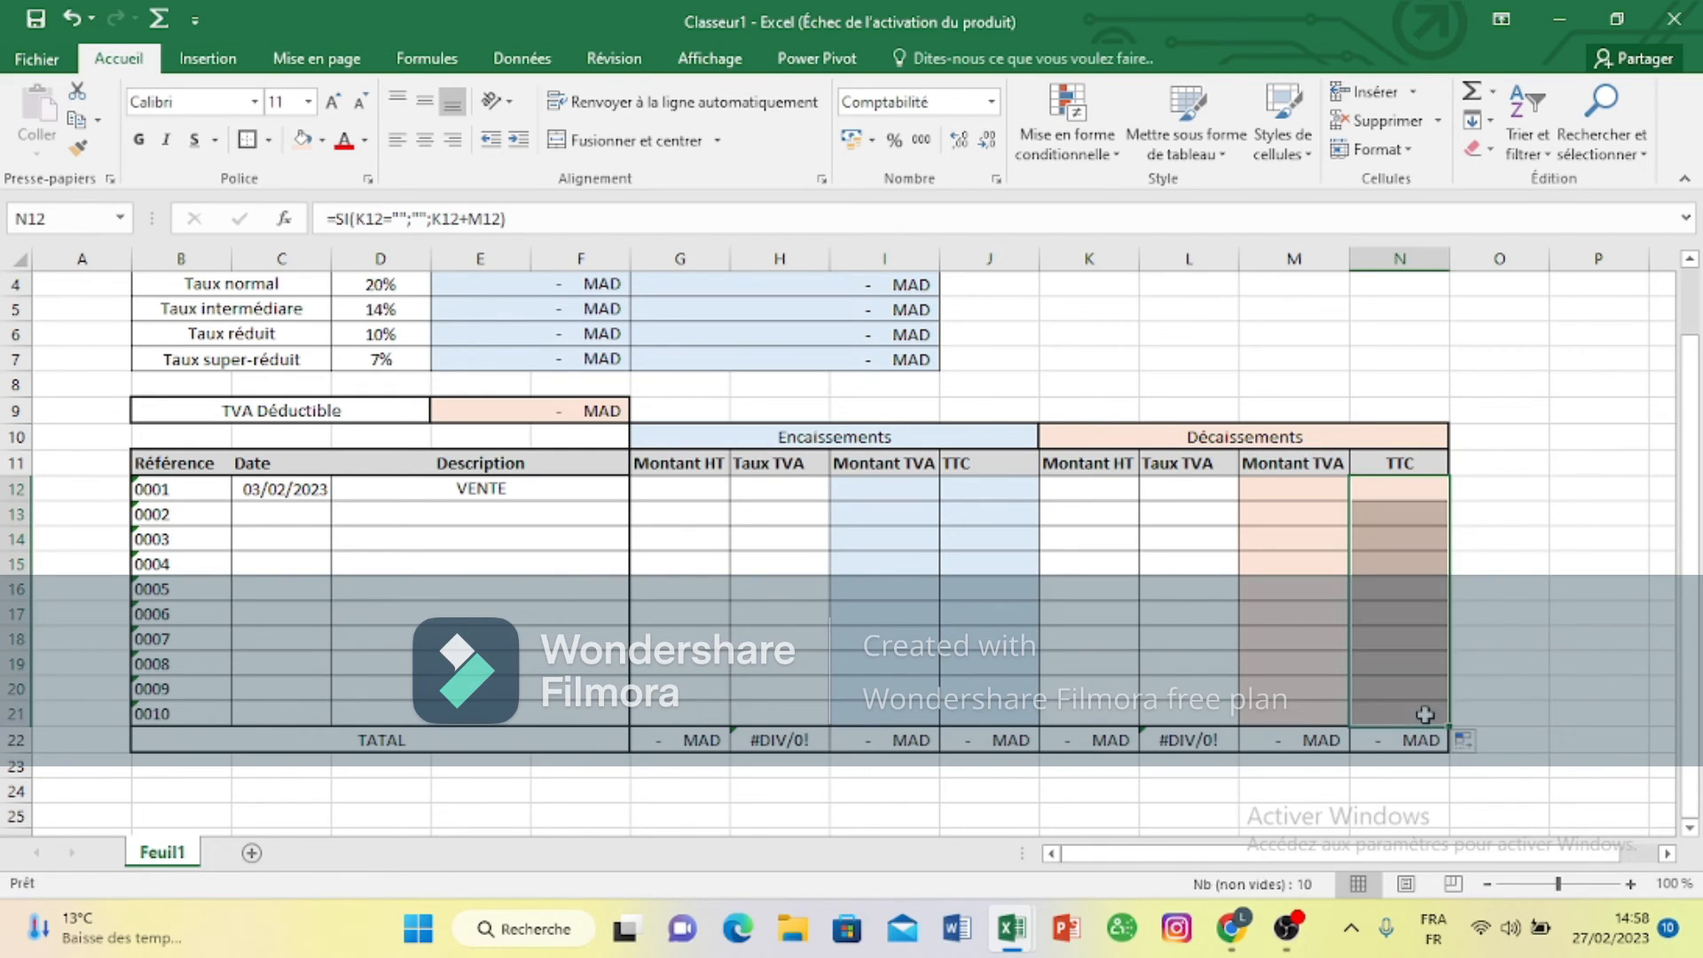
pyautogui.click(1004, 490)
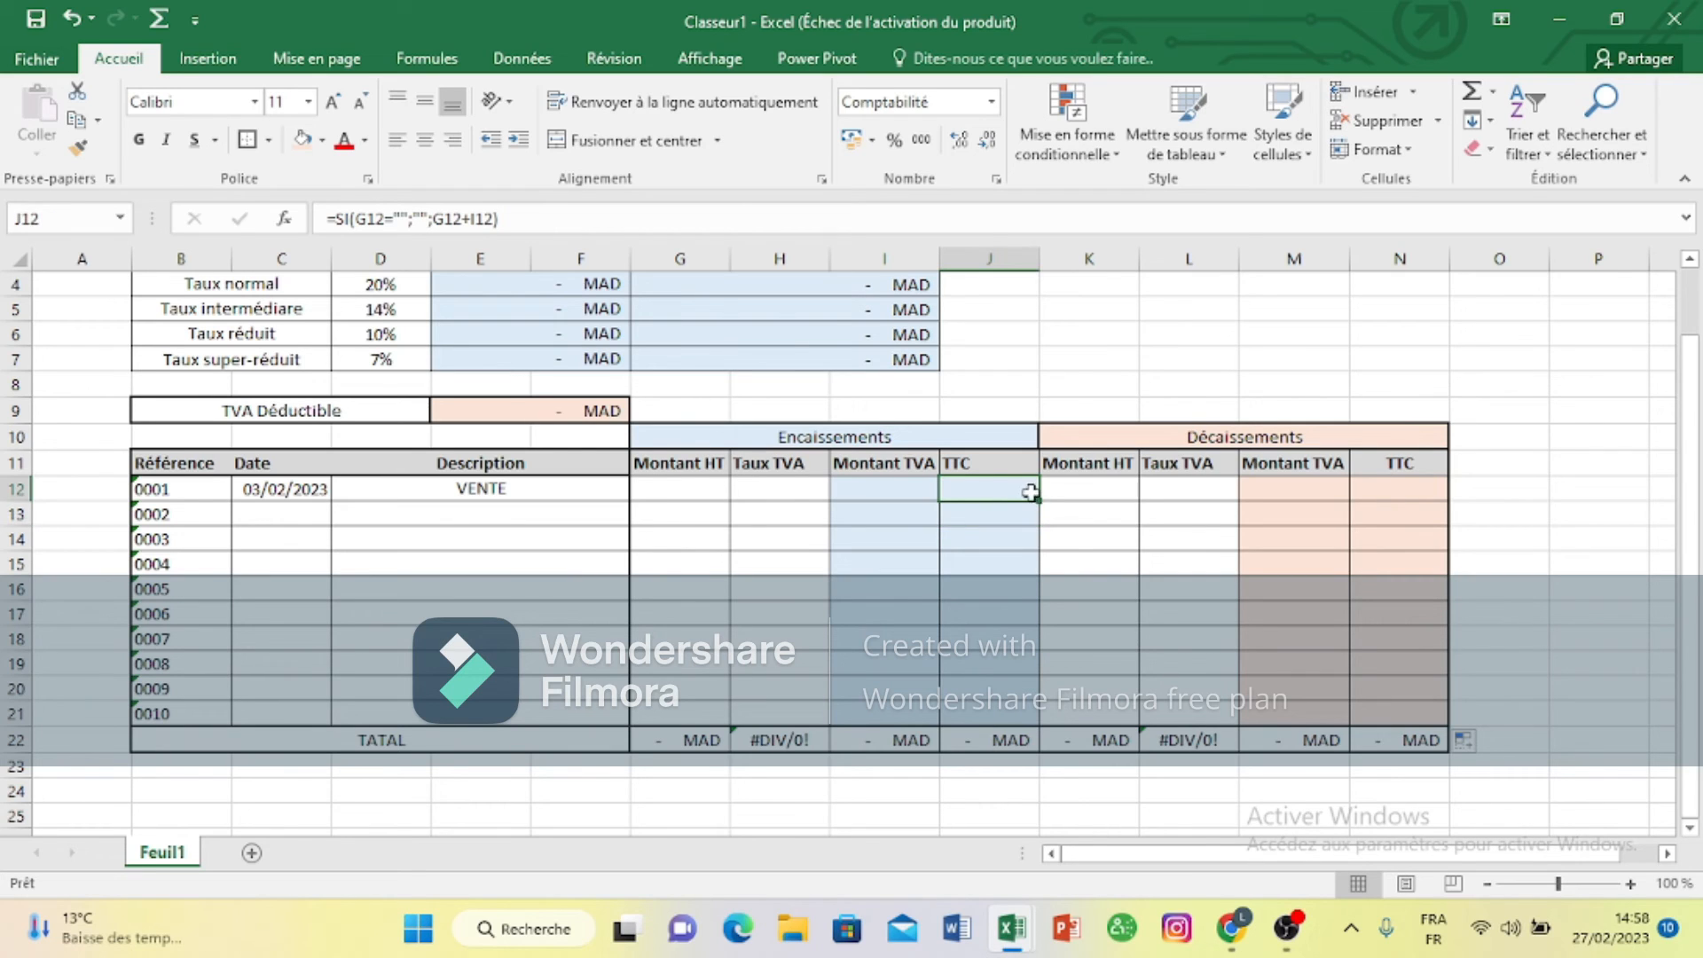
pyautogui.moveTo(1031, 494); pyautogui.dragTo(1017, 721)
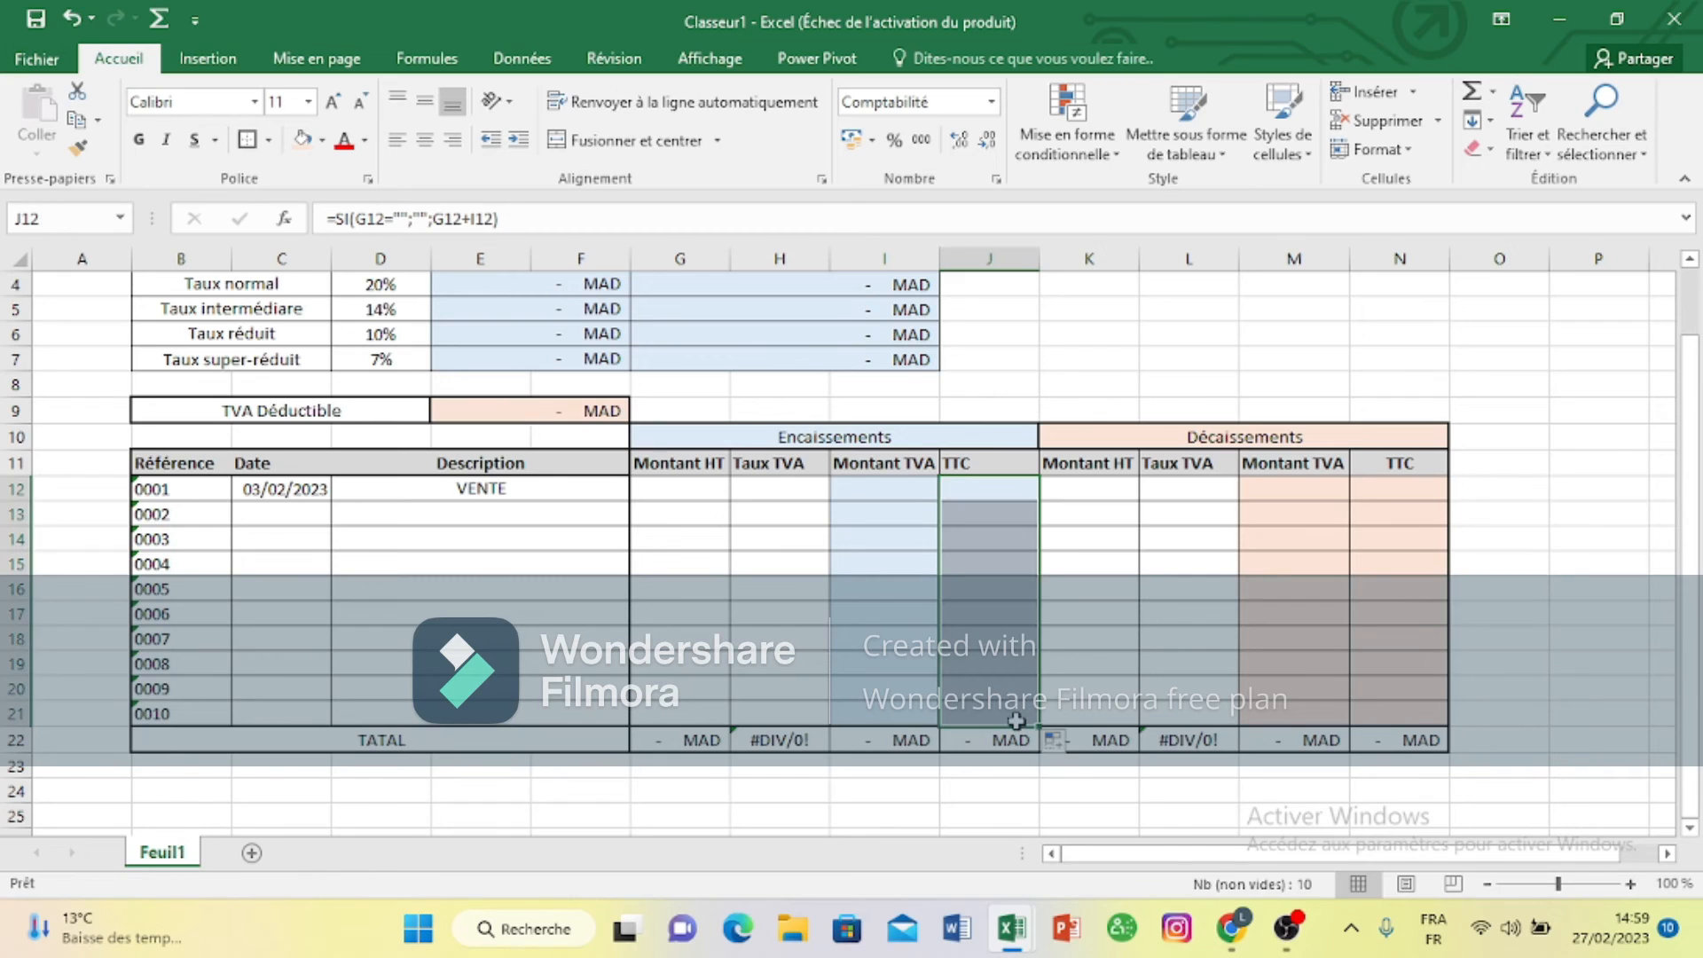
# Step: Enter 4000 as the Encaissements Montant HT of reference 0001 in G12
pyautogui.click(1081, 670)
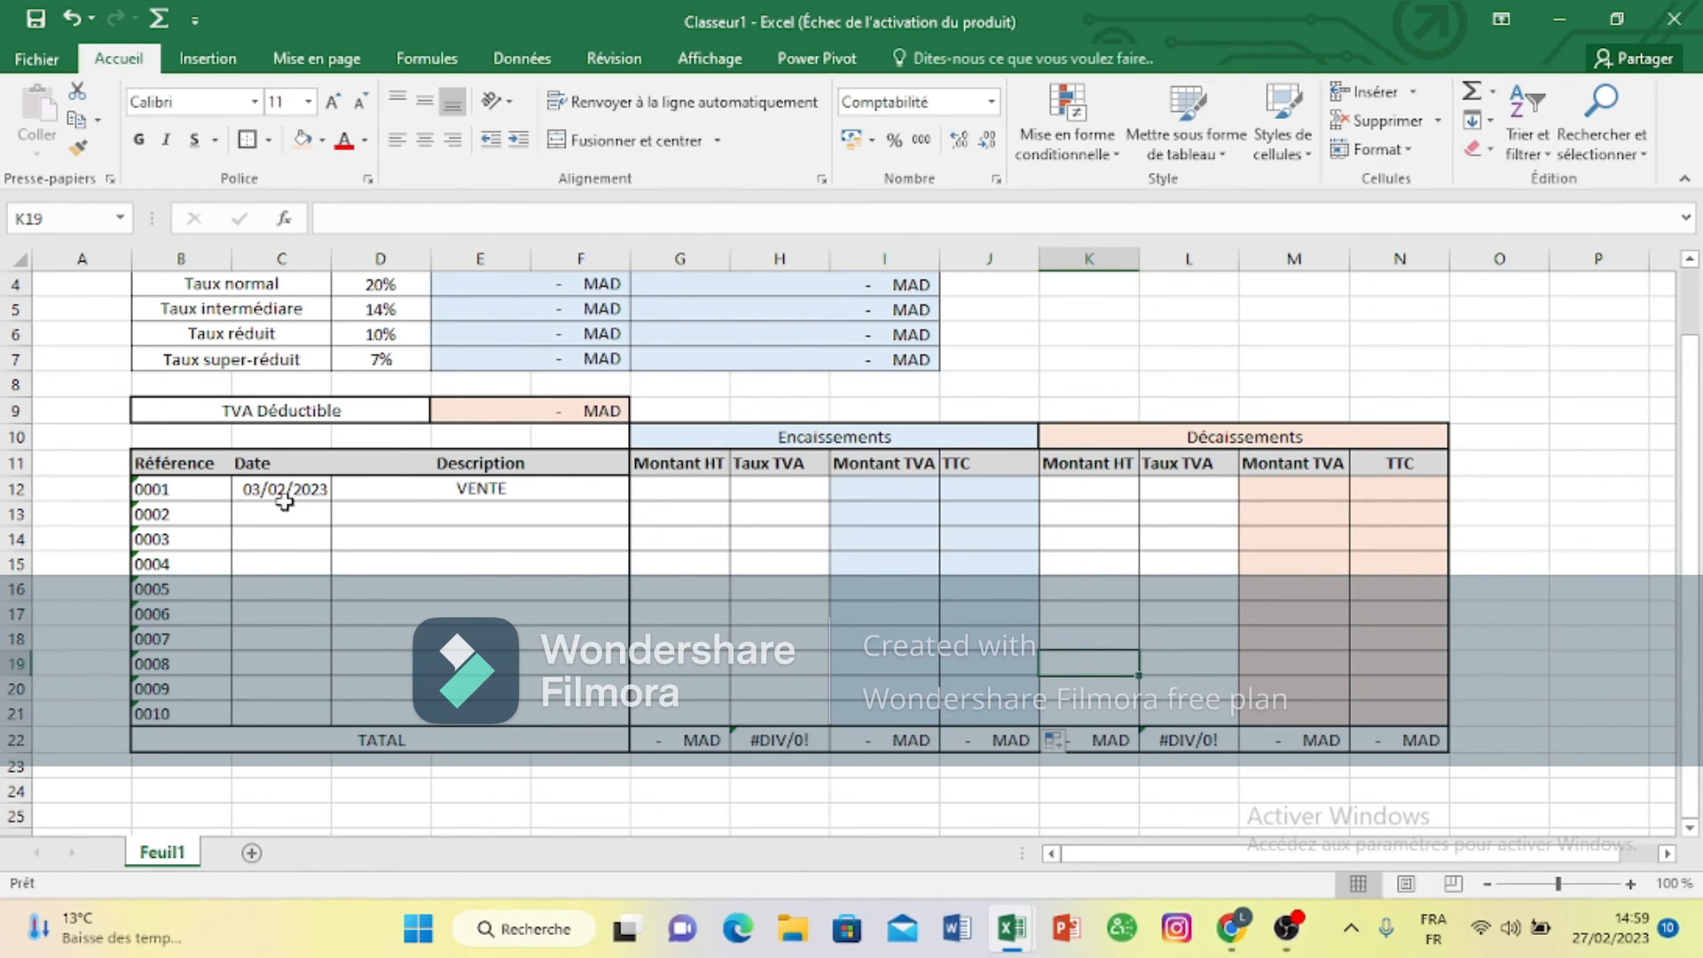
pyautogui.click(682, 494)
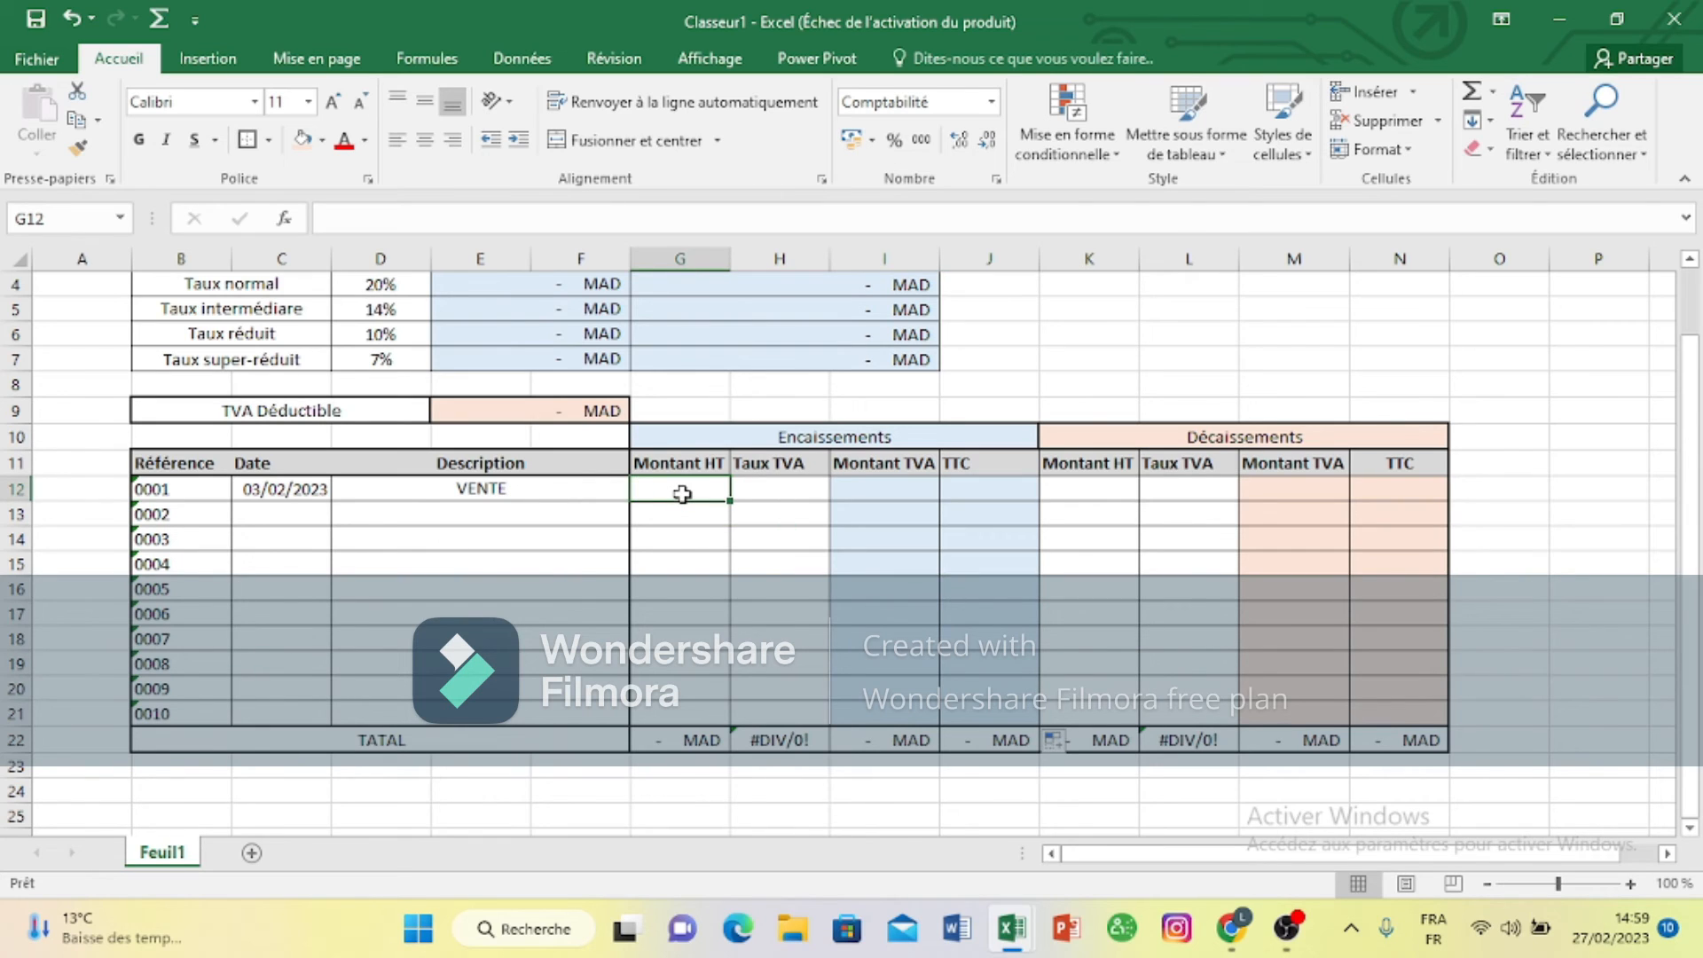
pyautogui.write("'")
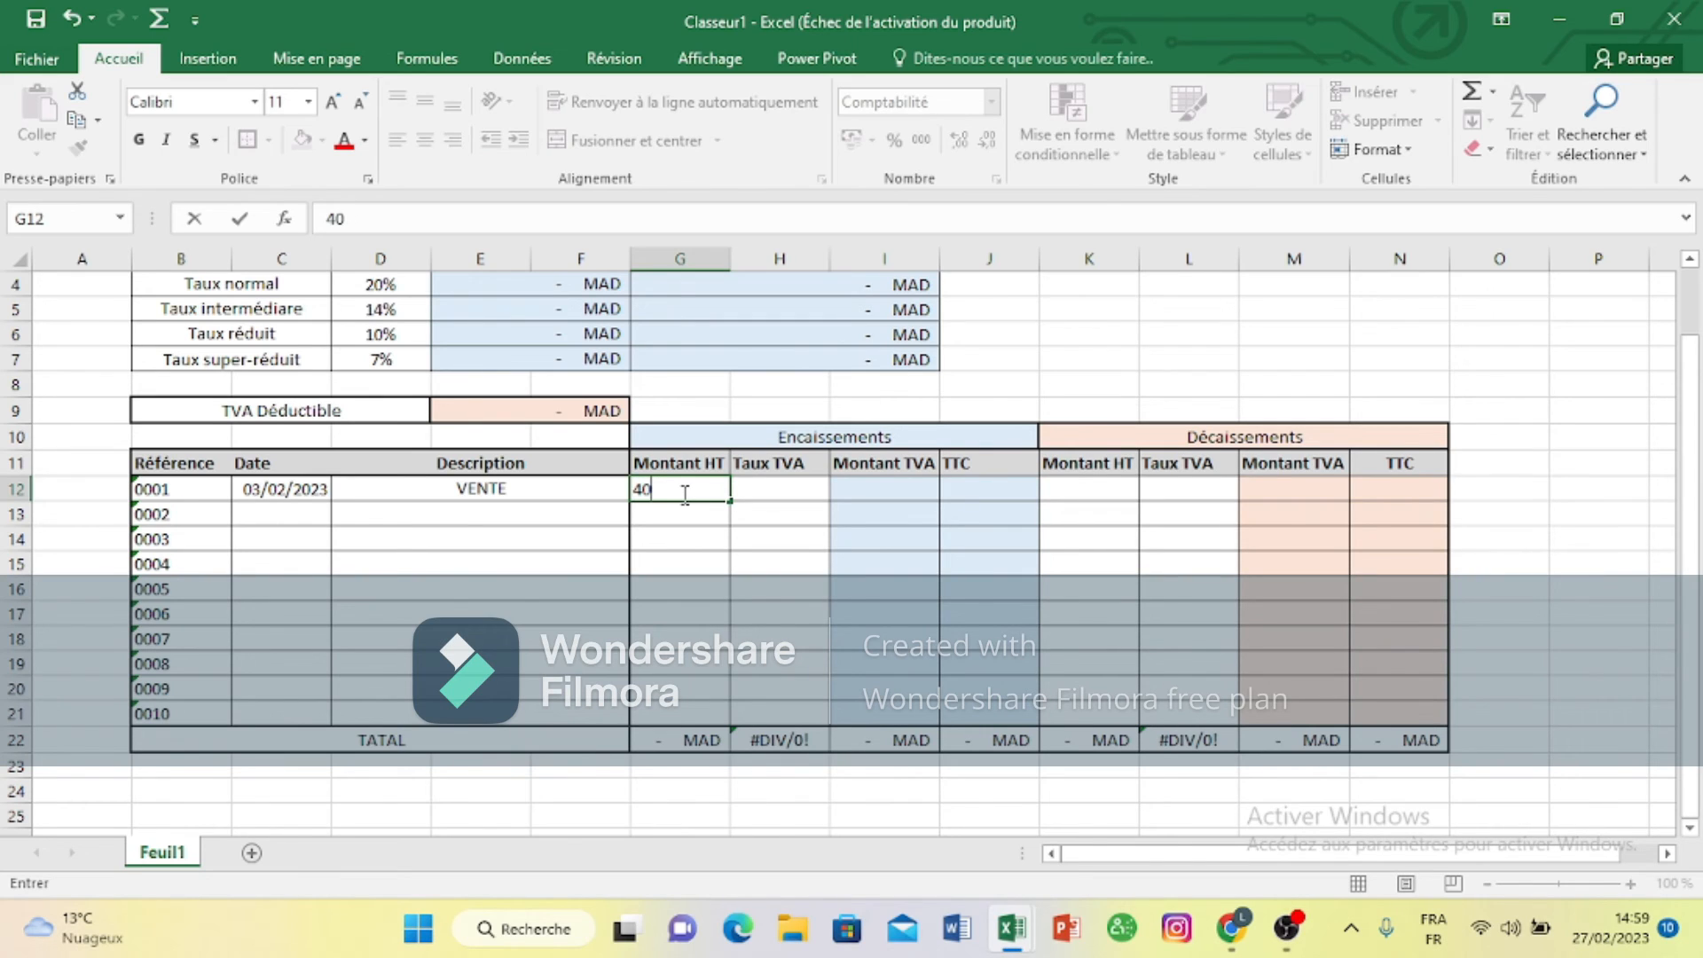
pyautogui.write('4000')
pyautogui.click(1053, 388)
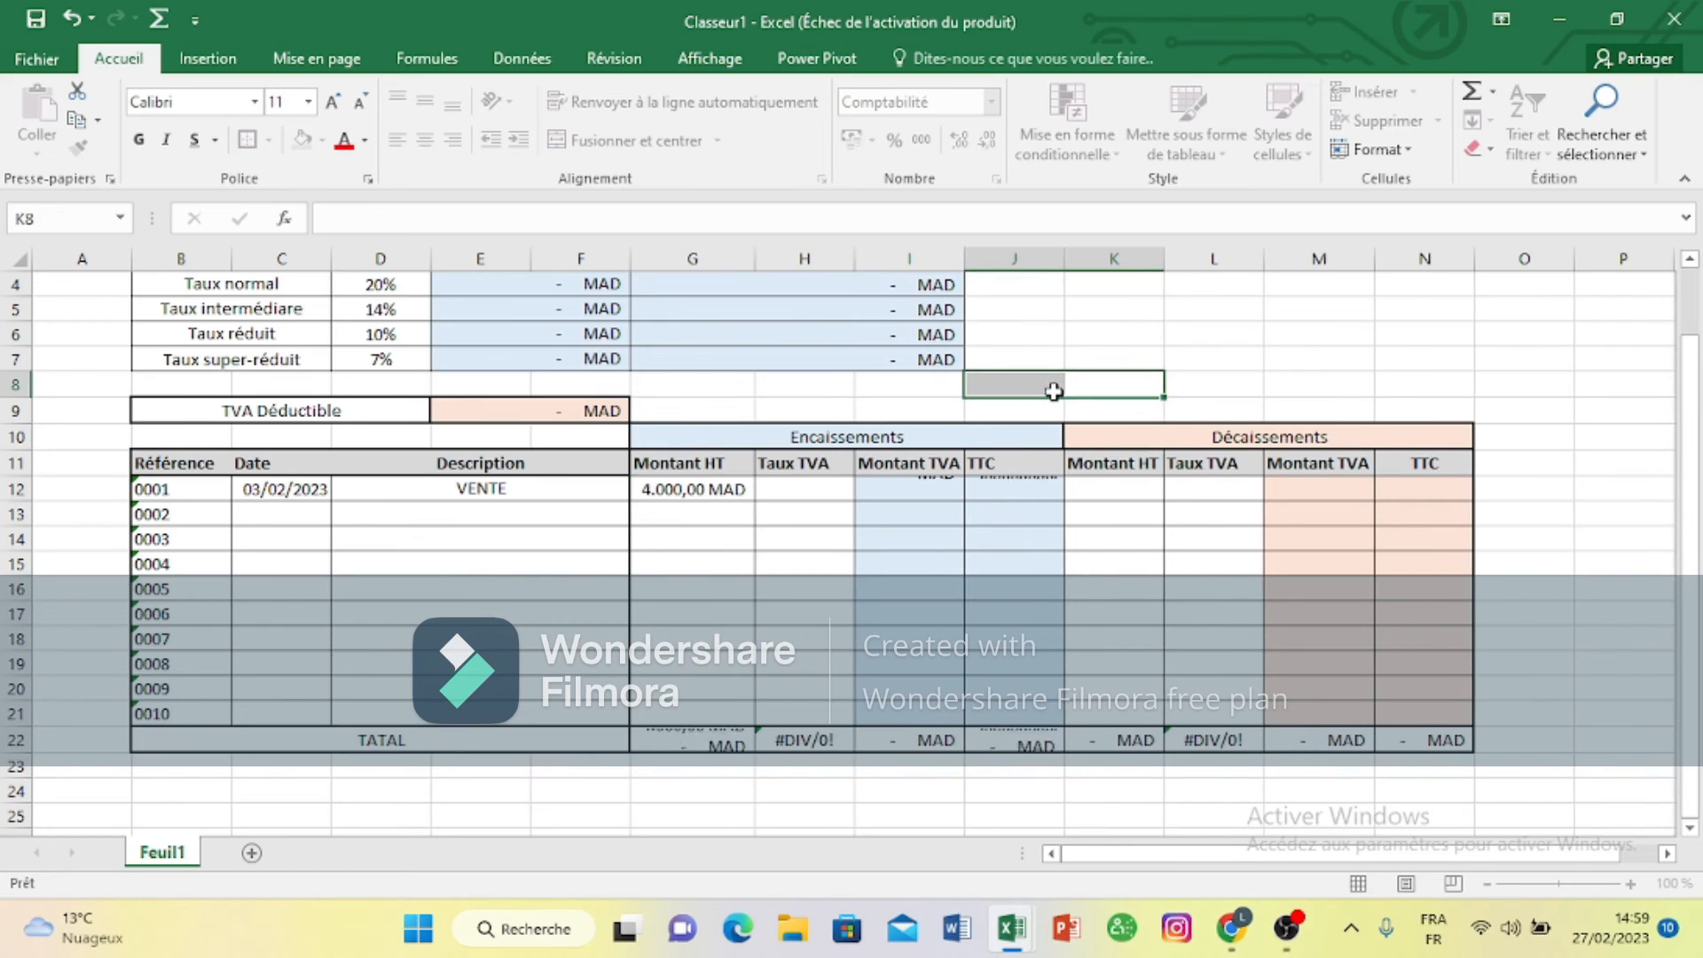
# Step: Autofit the width of column J, the Encaissements TTC column, to its contents
pyautogui.click(1050, 259)
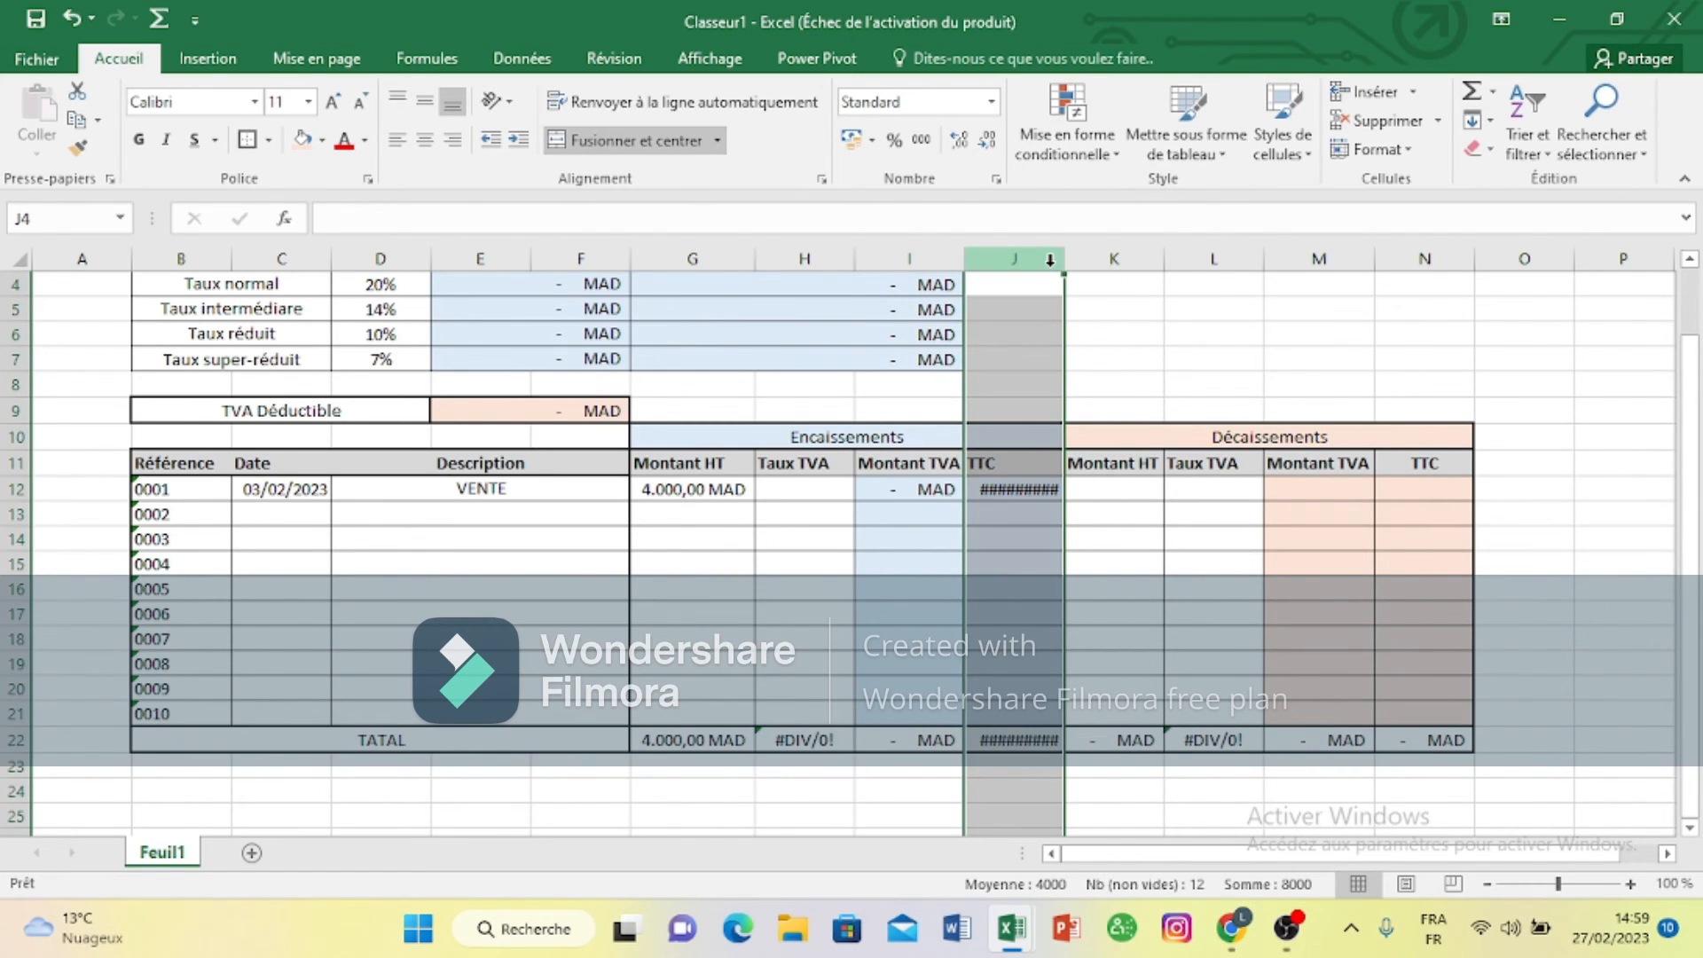
pyautogui.doubleClick(1065, 259)
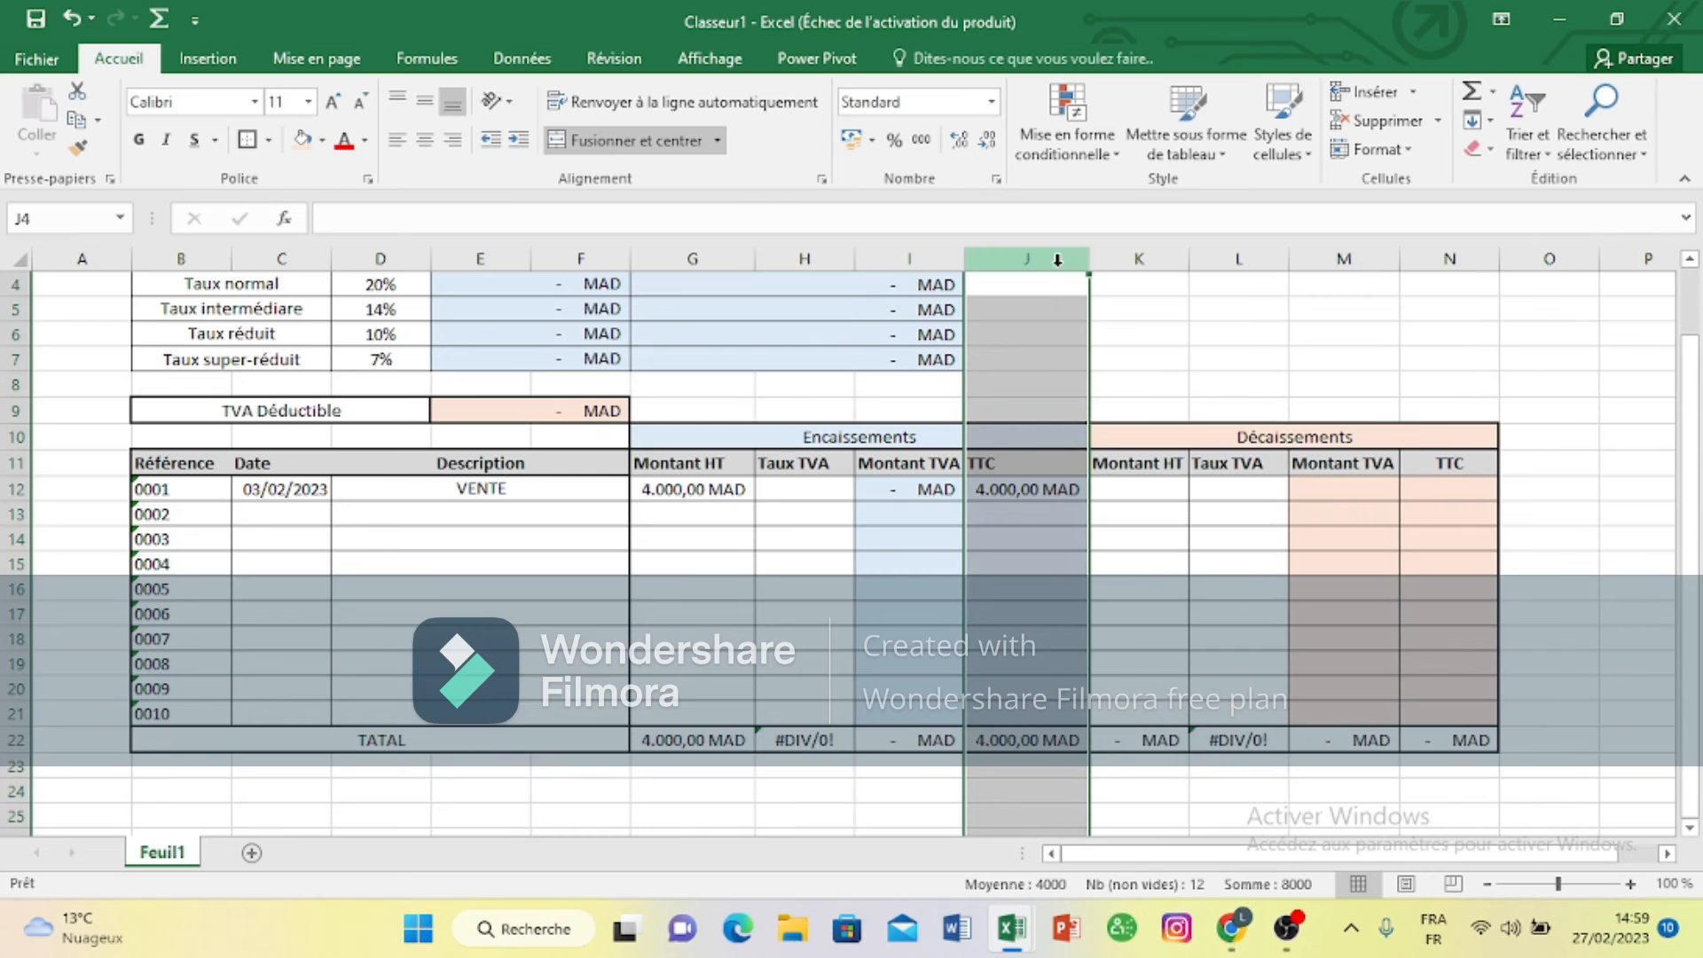
pyautogui.click(1391, 264)
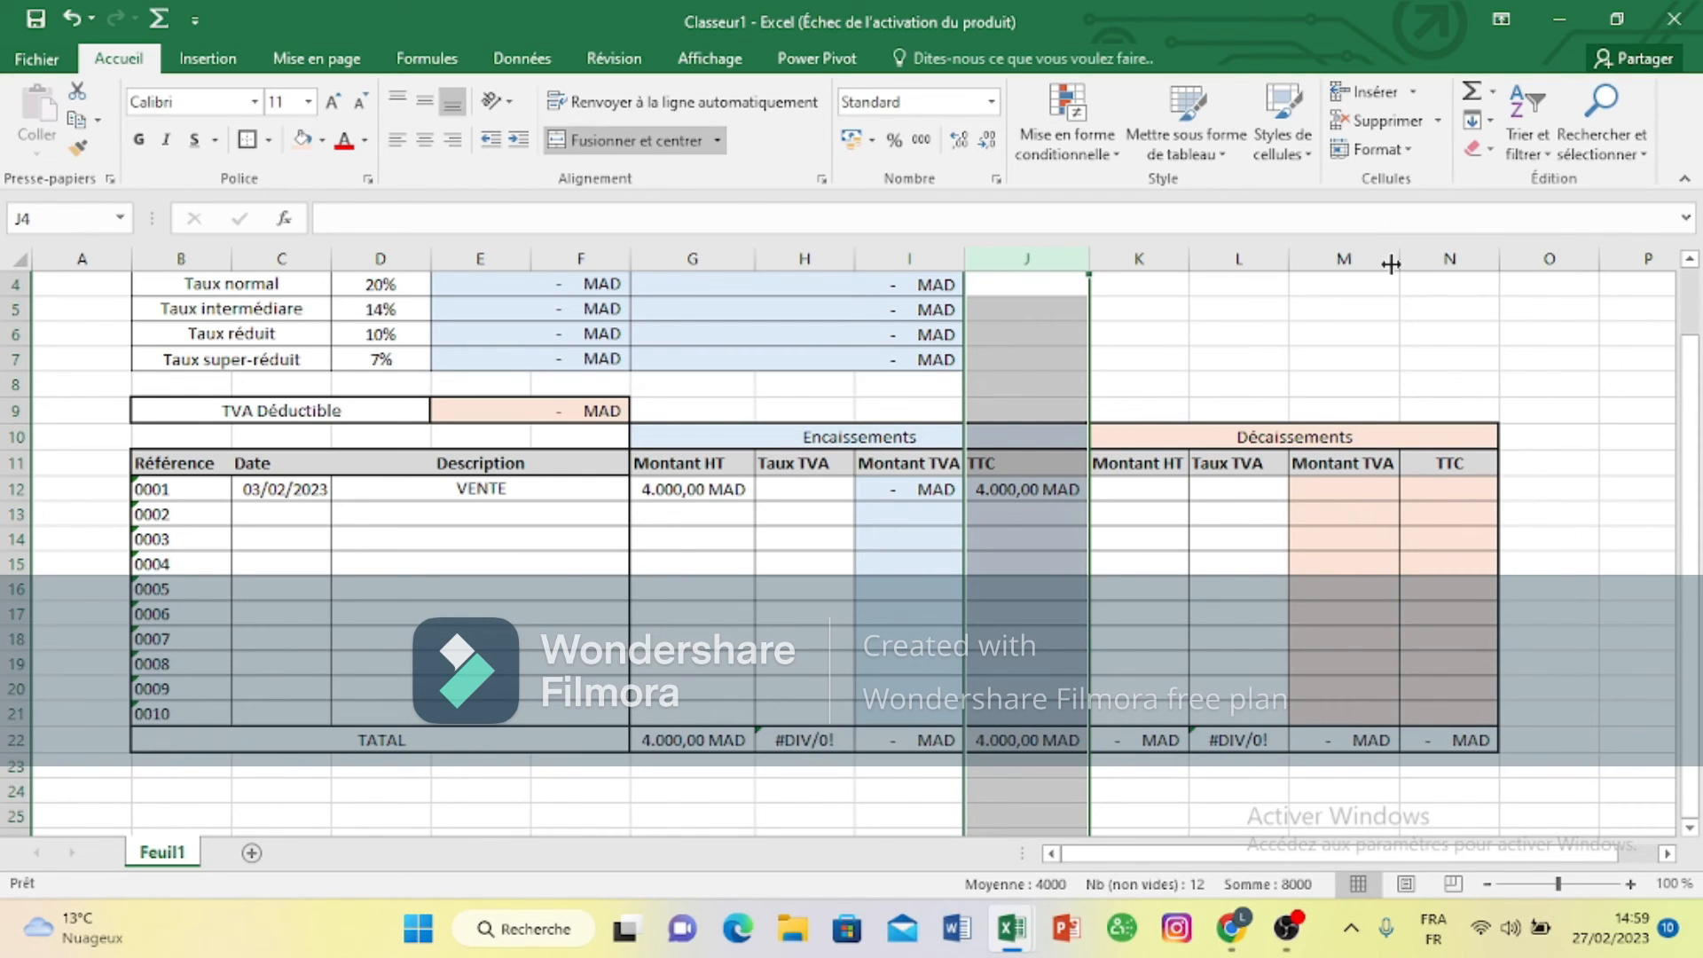
pyautogui.click(1551, 513)
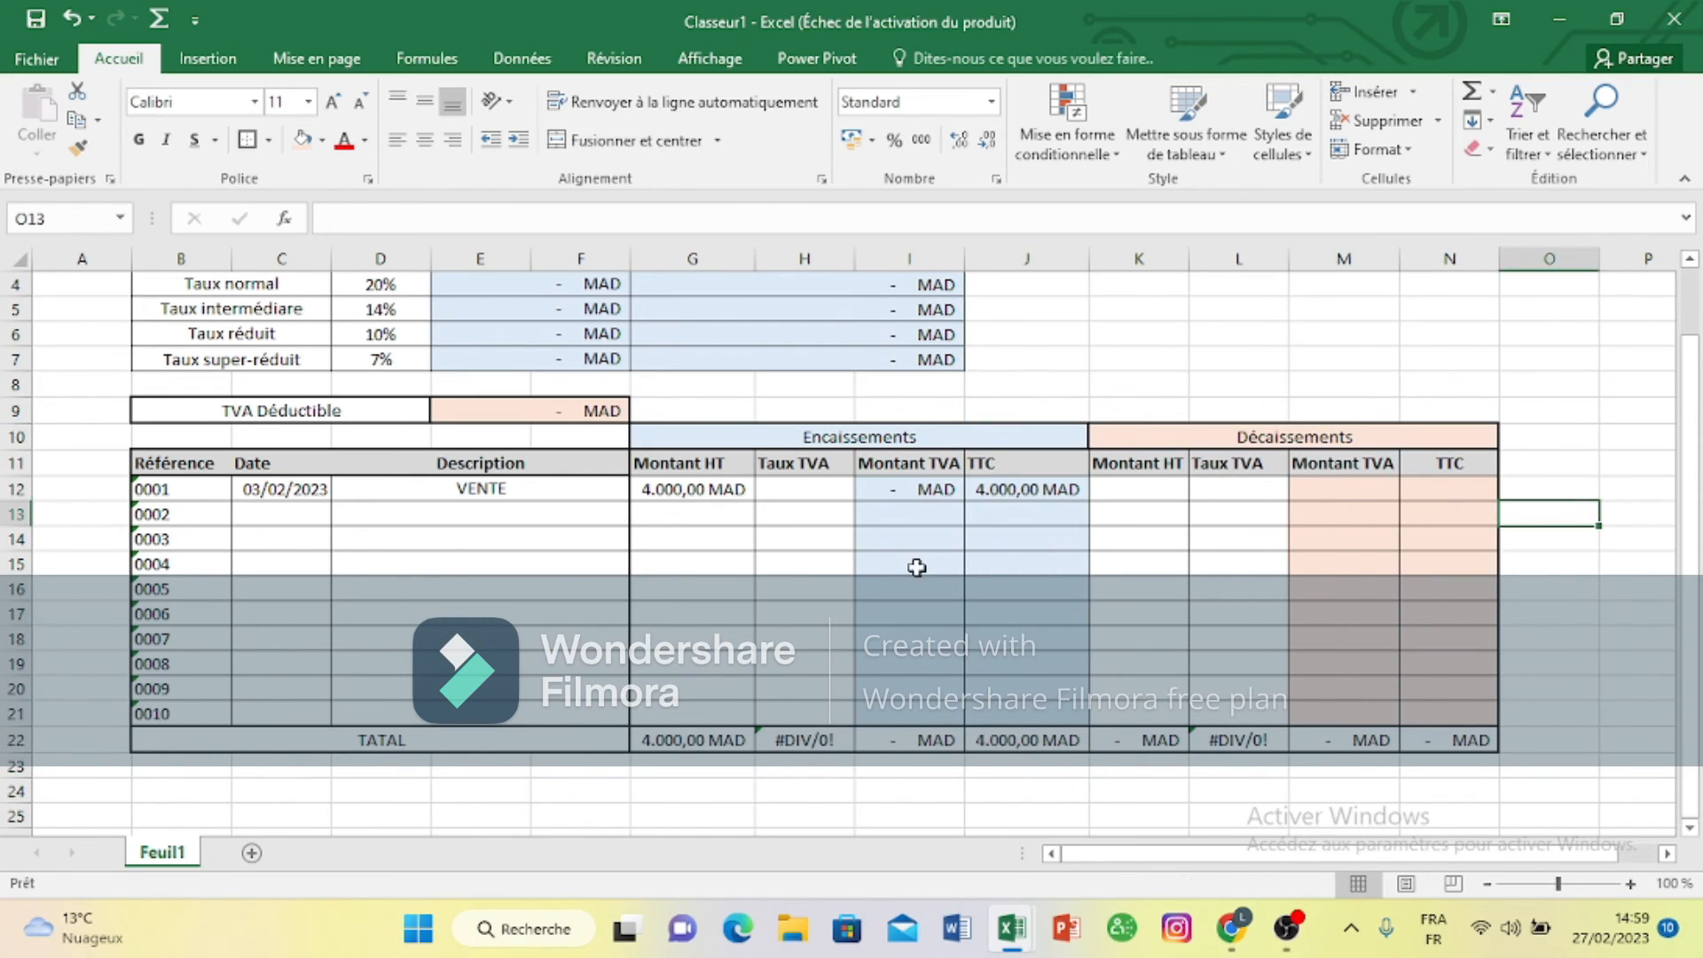
# Step: Add a list data validation to the Encaissements Taux TVA cells H12:H21, using the rates in D4:D7 as the source
pyautogui.click(825, 494)
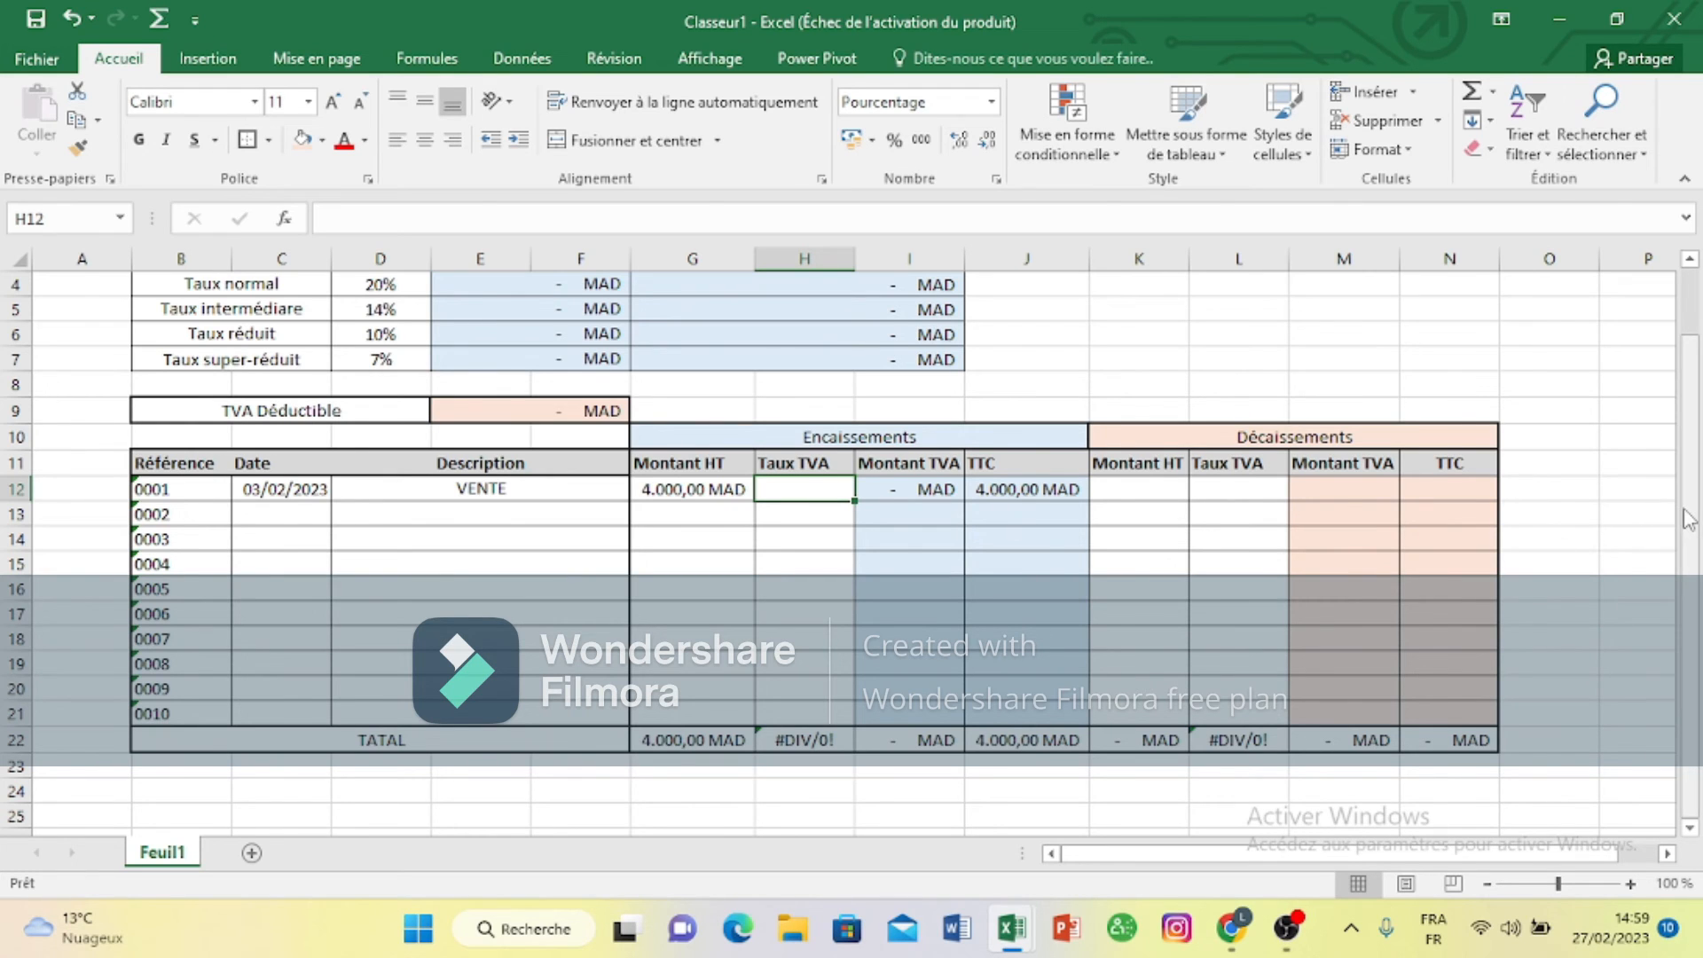
pyautogui.moveTo(1690, 508); pyautogui.dragTo(1692, 440)
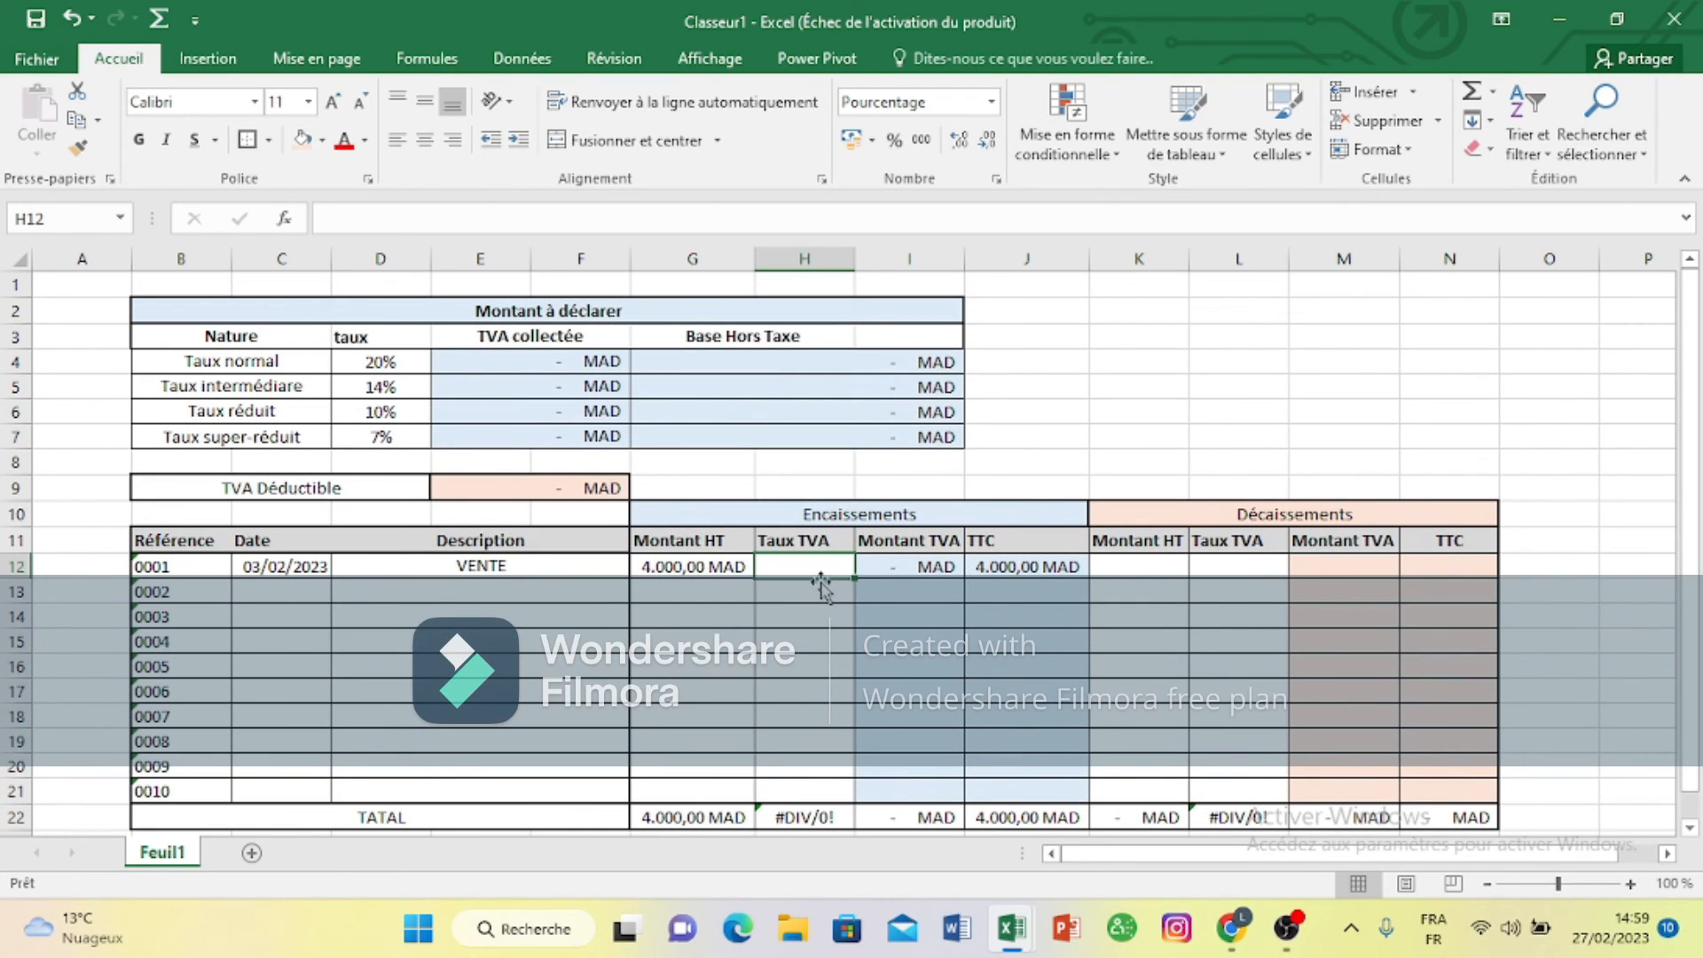
pyautogui.click(922, 652)
pyautogui.click(794, 566)
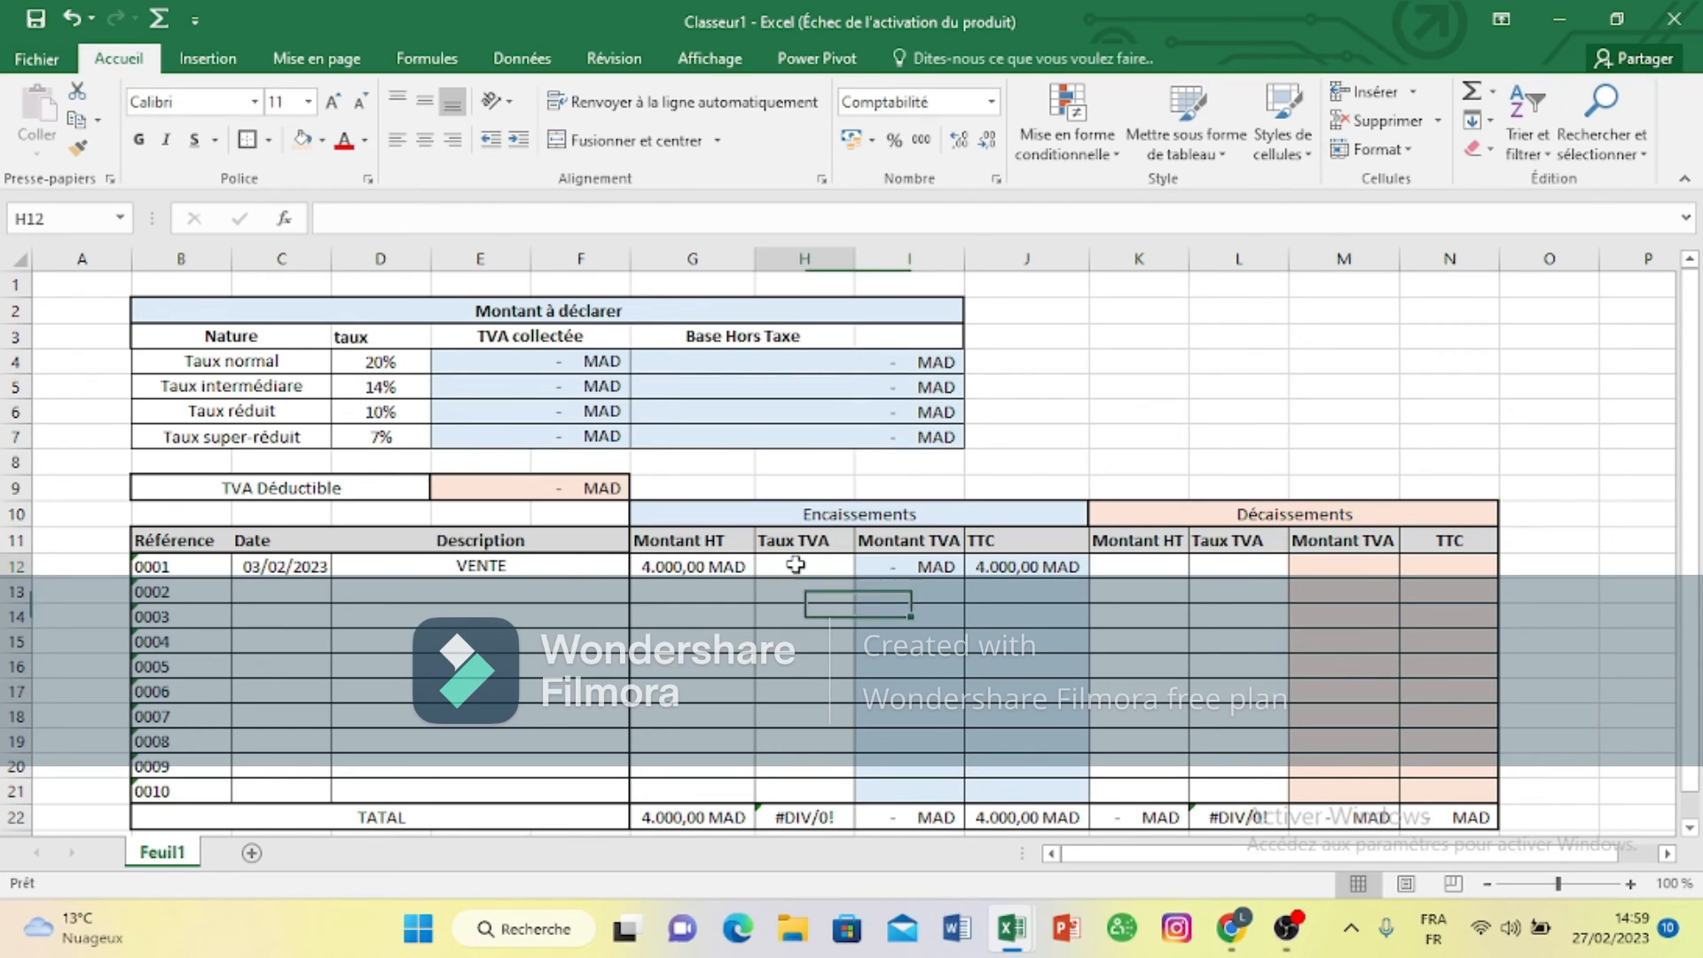
pyautogui.moveTo(795, 566); pyautogui.dragTo(796, 786)
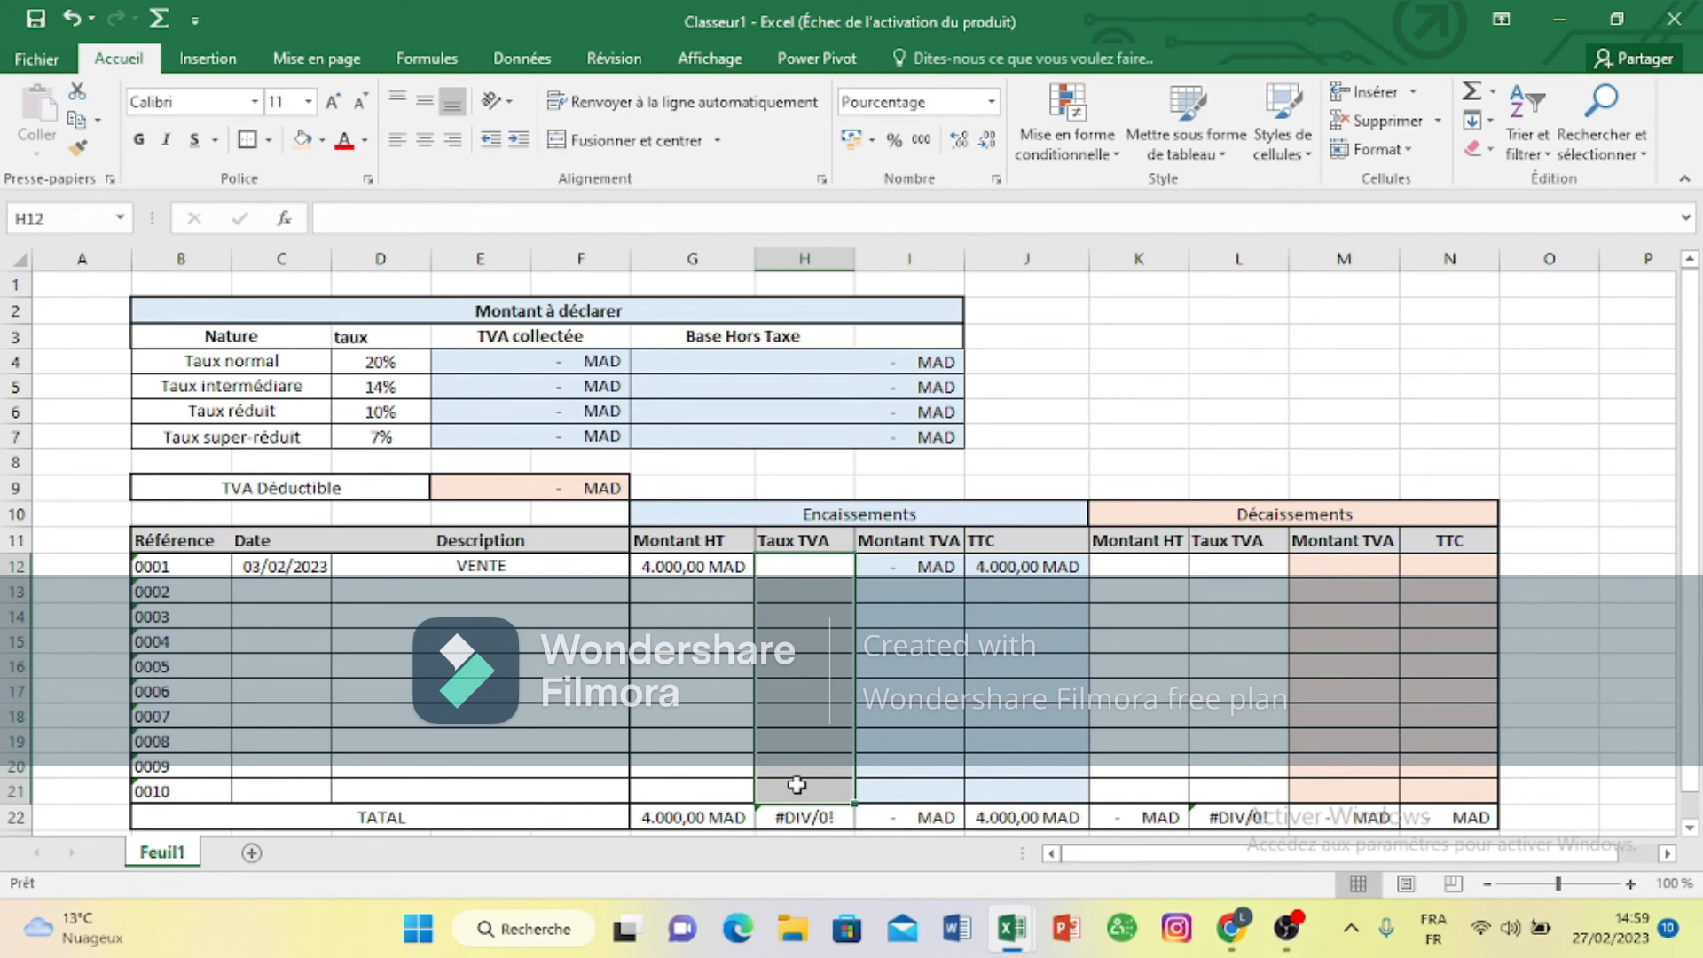
pyautogui.click(525, 62)
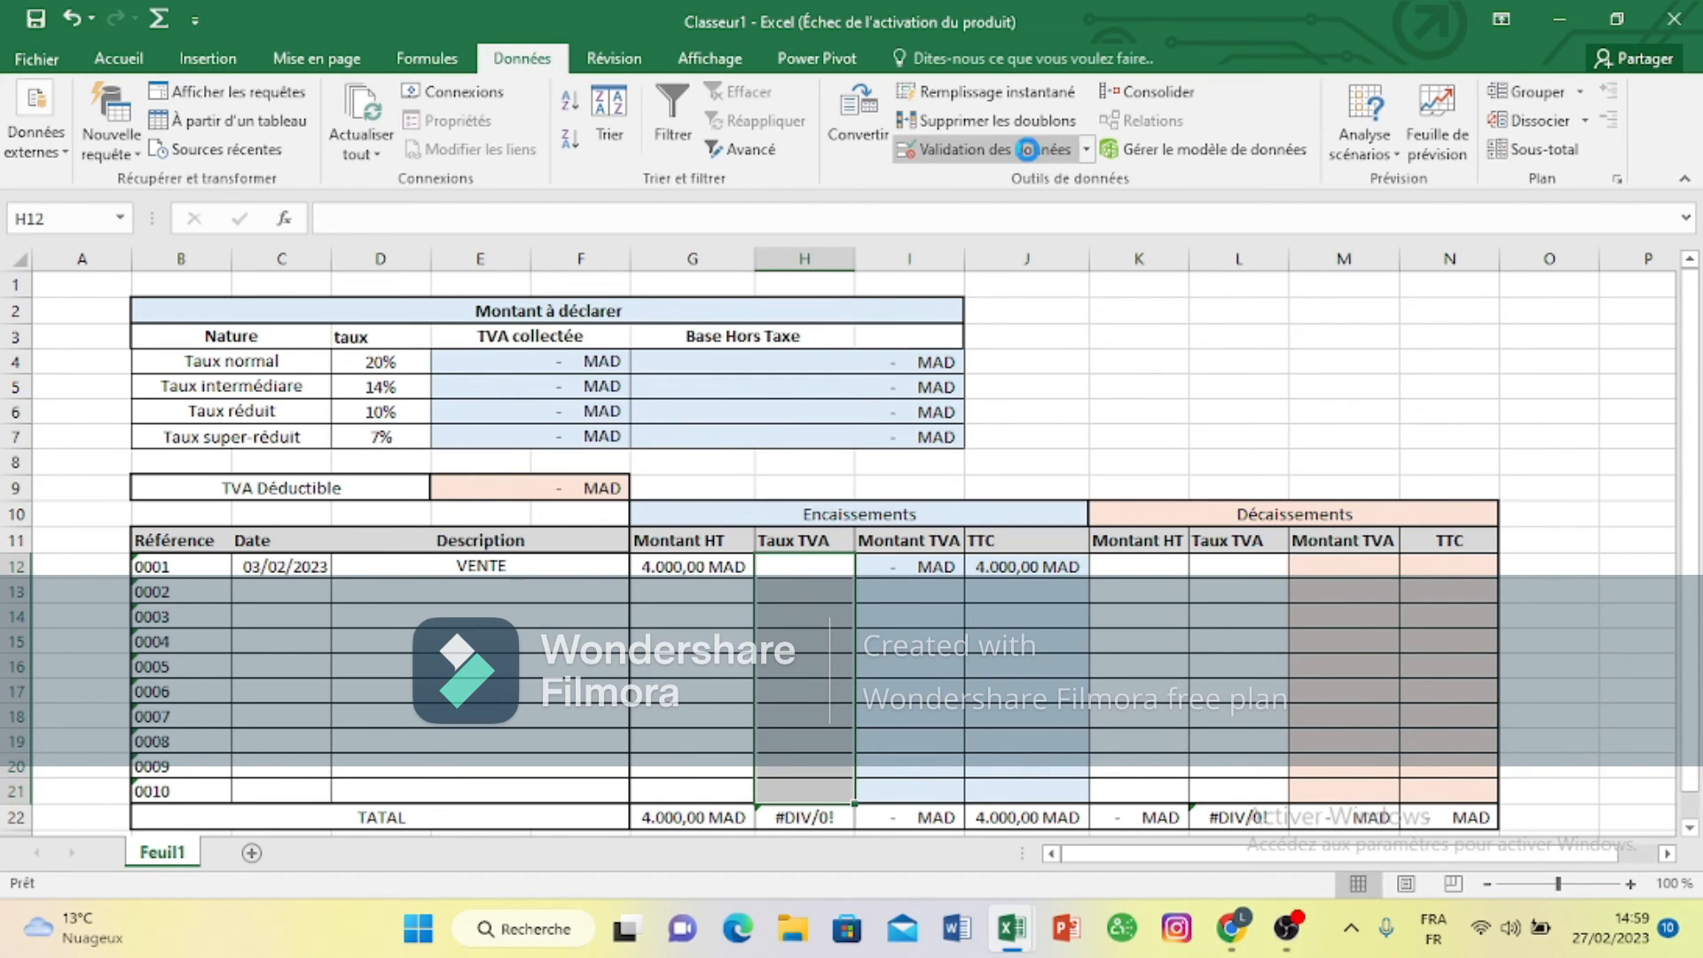
pyautogui.click(1031, 153)
pyautogui.click(1081, 318)
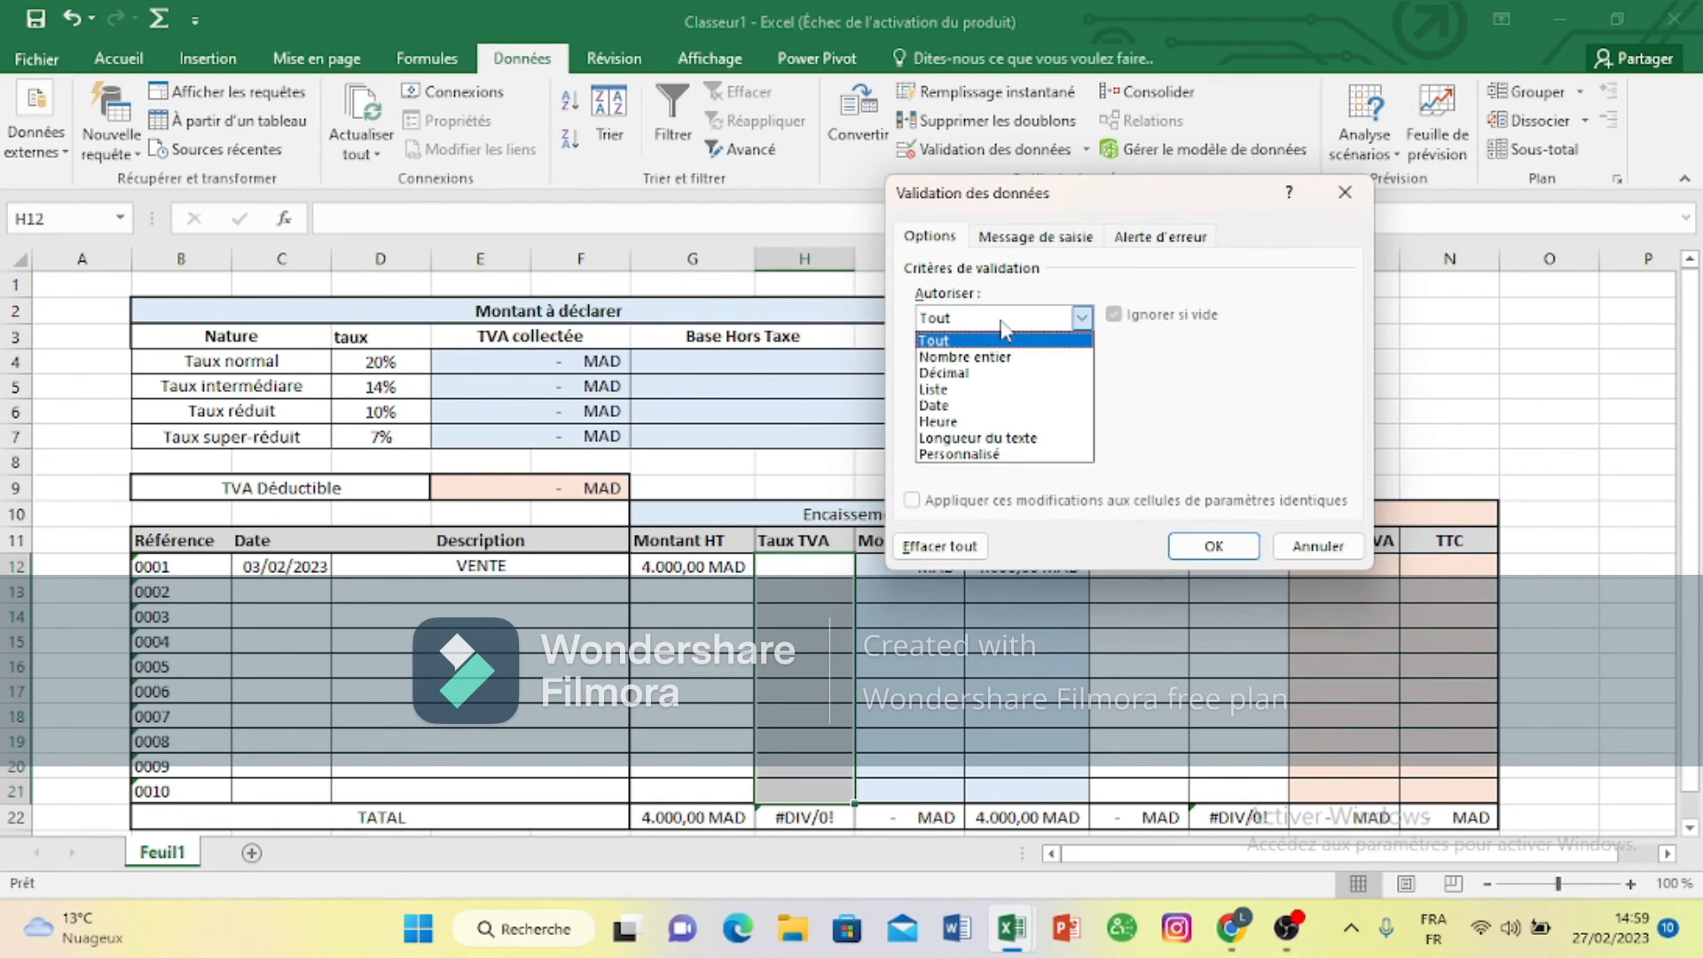
pyautogui.click(991, 391)
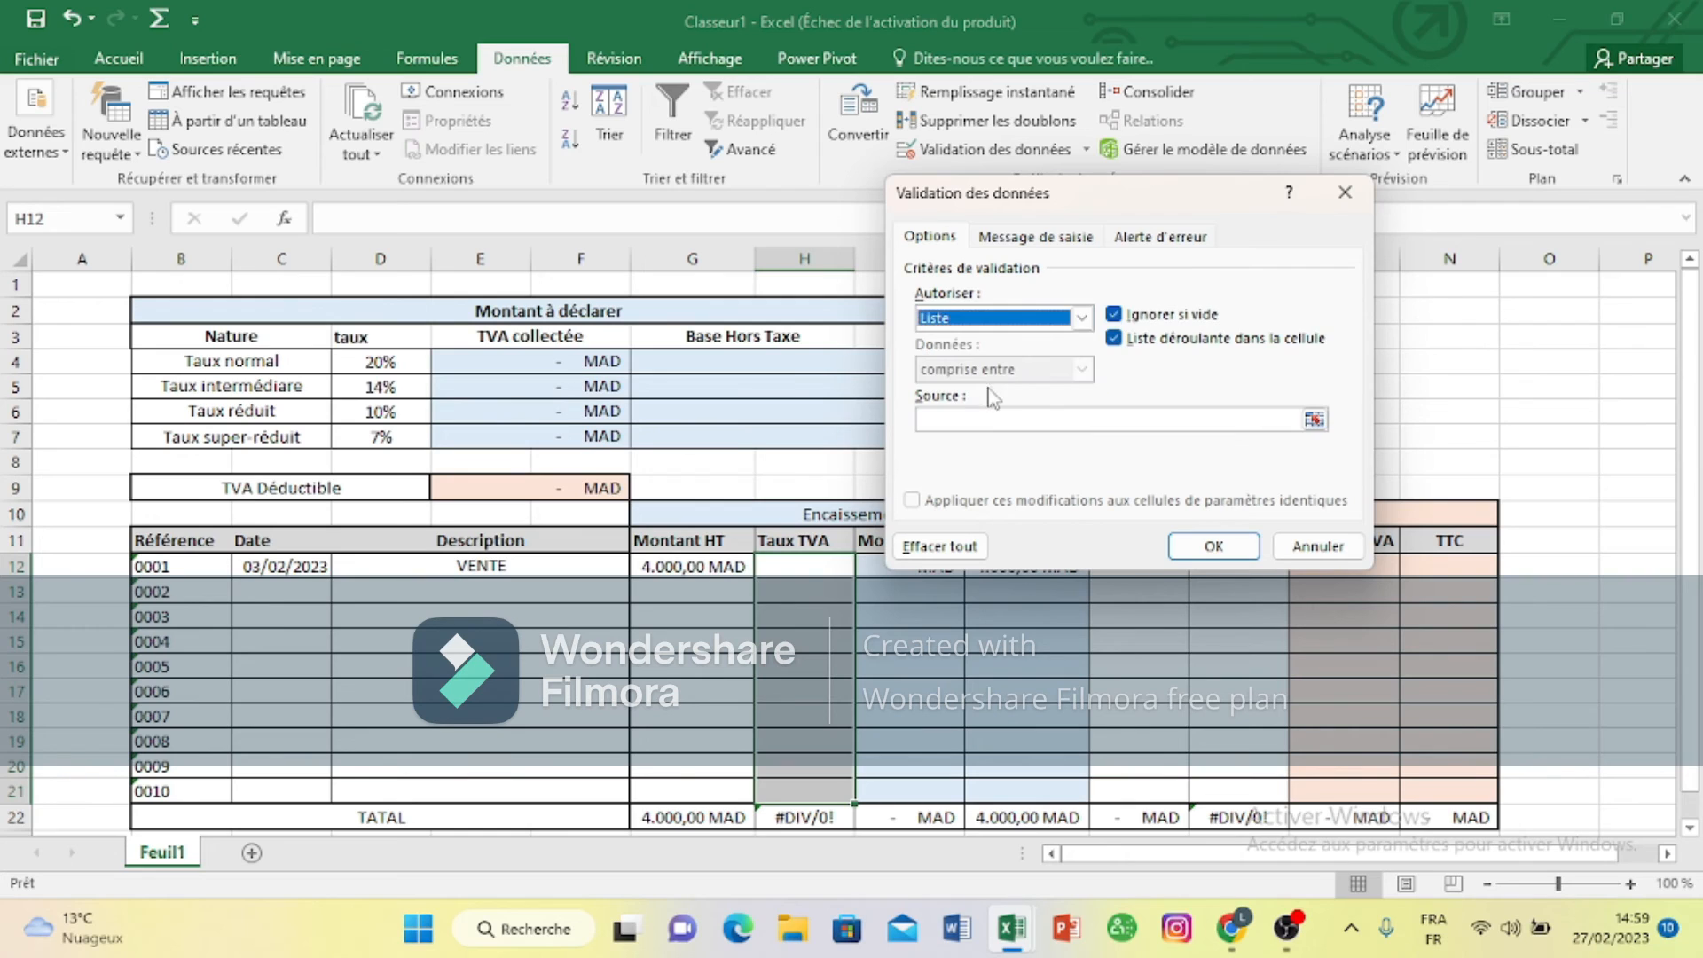
pyautogui.click(987, 418)
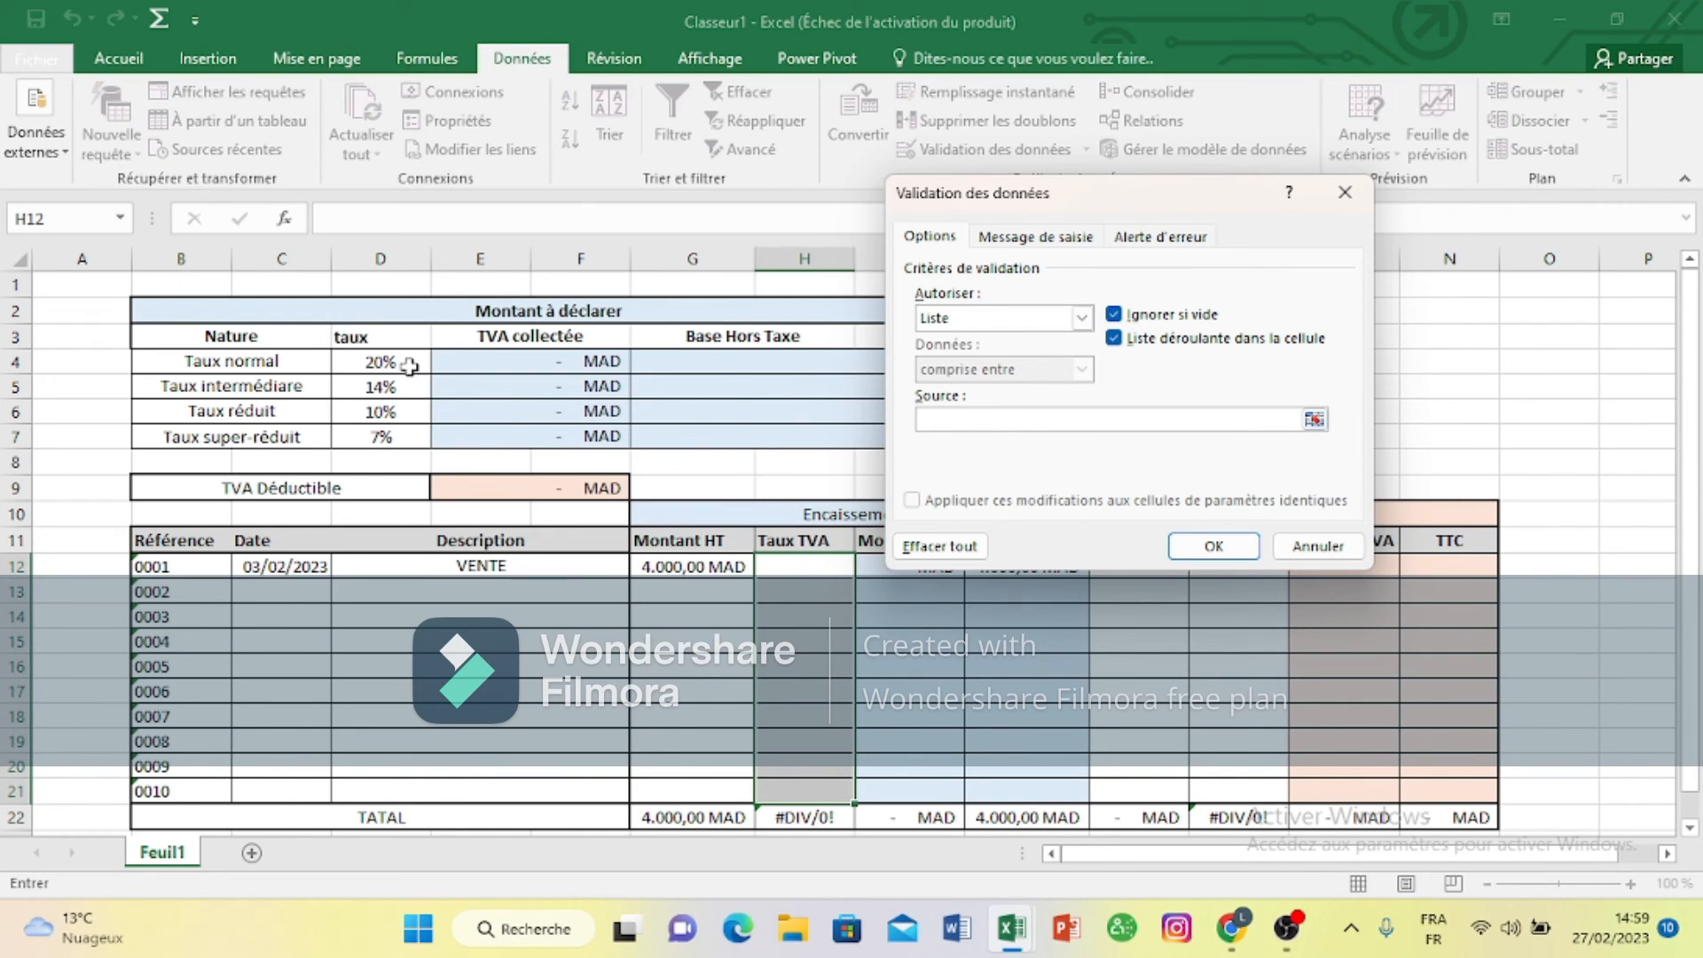
pyautogui.moveTo(401, 360); pyautogui.dragTo(403, 426)
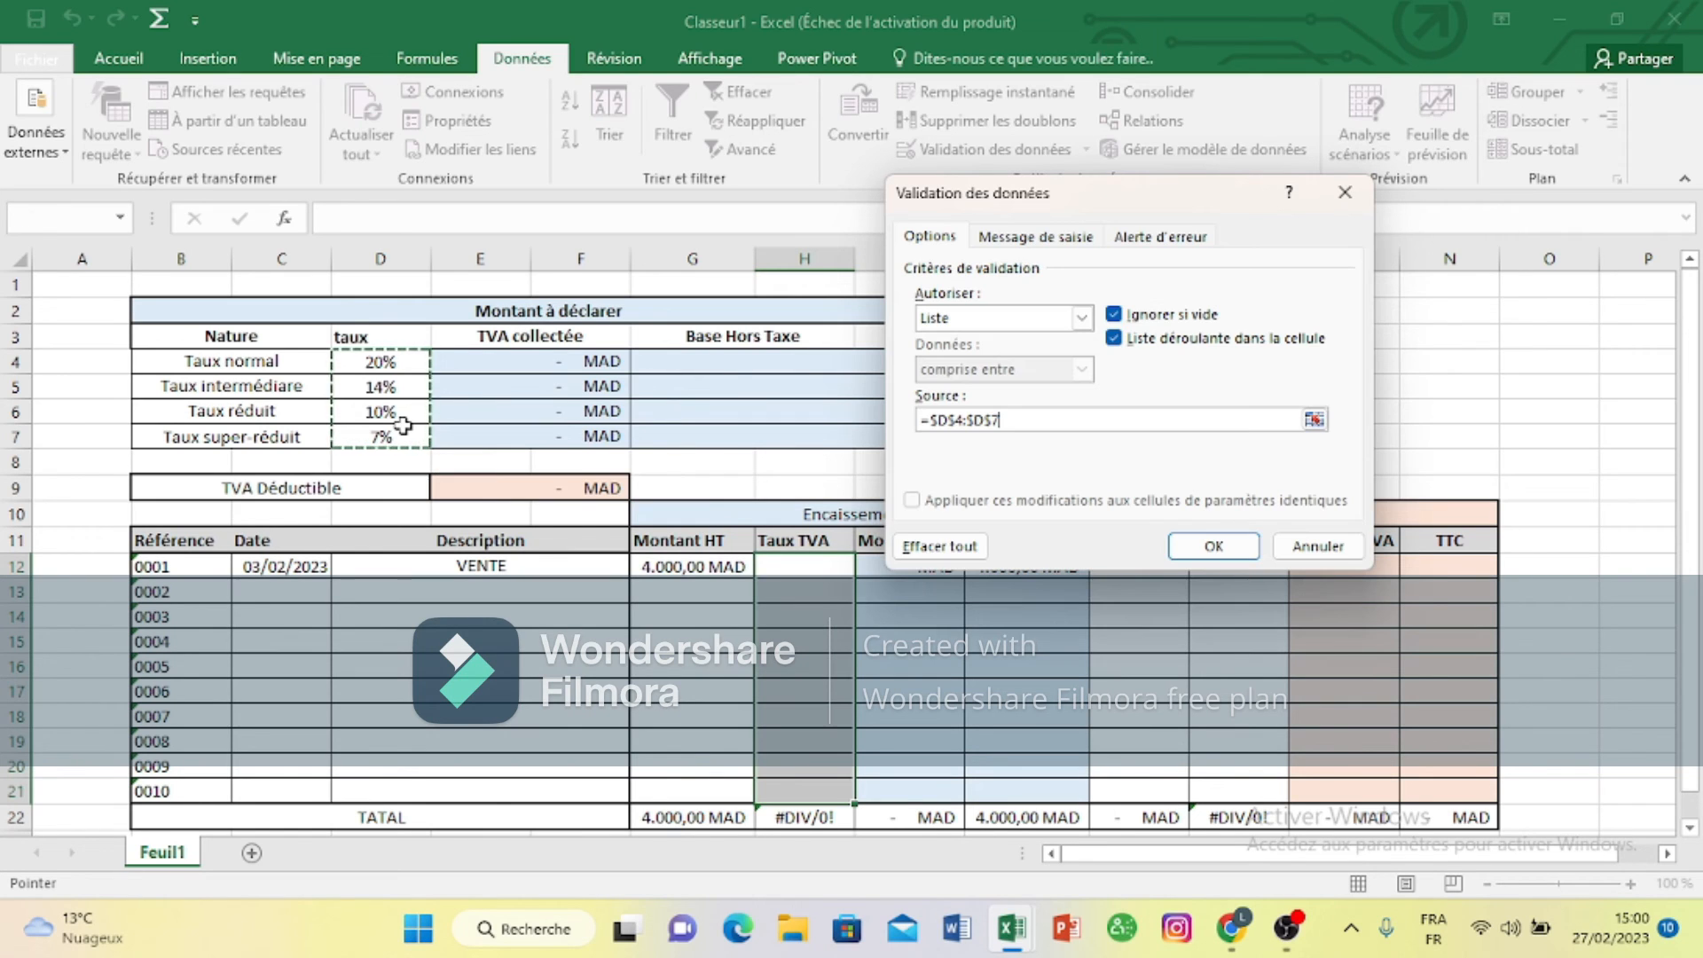
pyautogui.click(1209, 553)
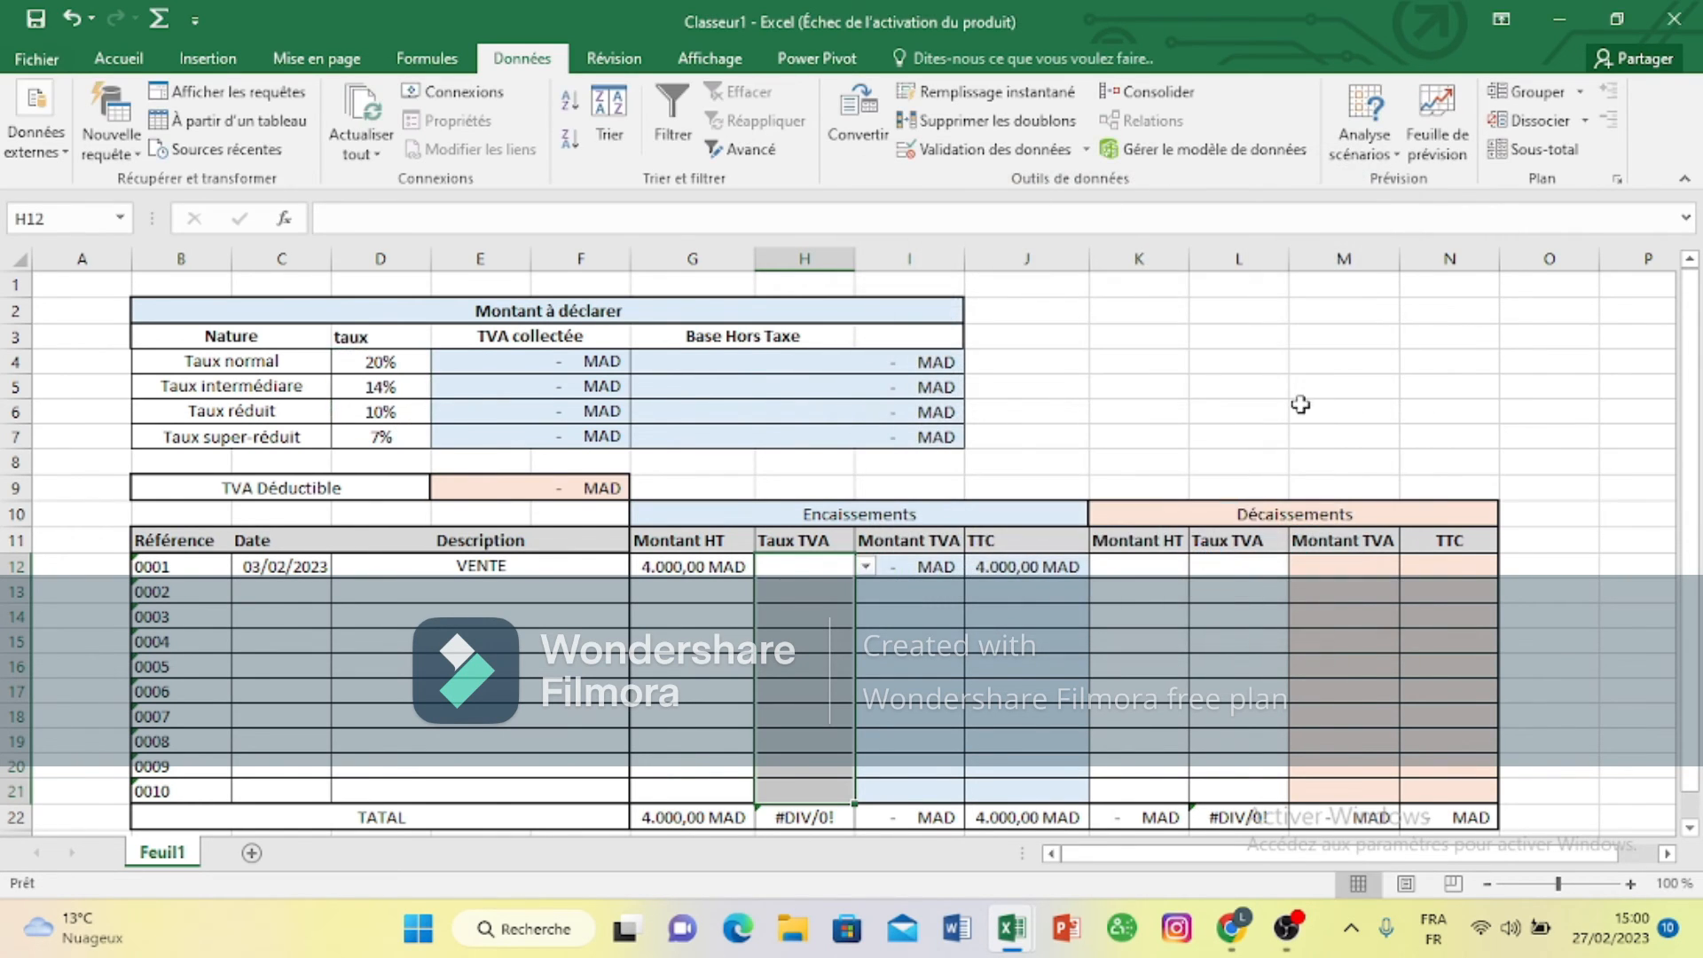
pyautogui.click(1301, 397)
# Step: Choose 20% from the dropdown list as the Encaissements Taux TVA of reference 0001 in H12
pyautogui.click(809, 567)
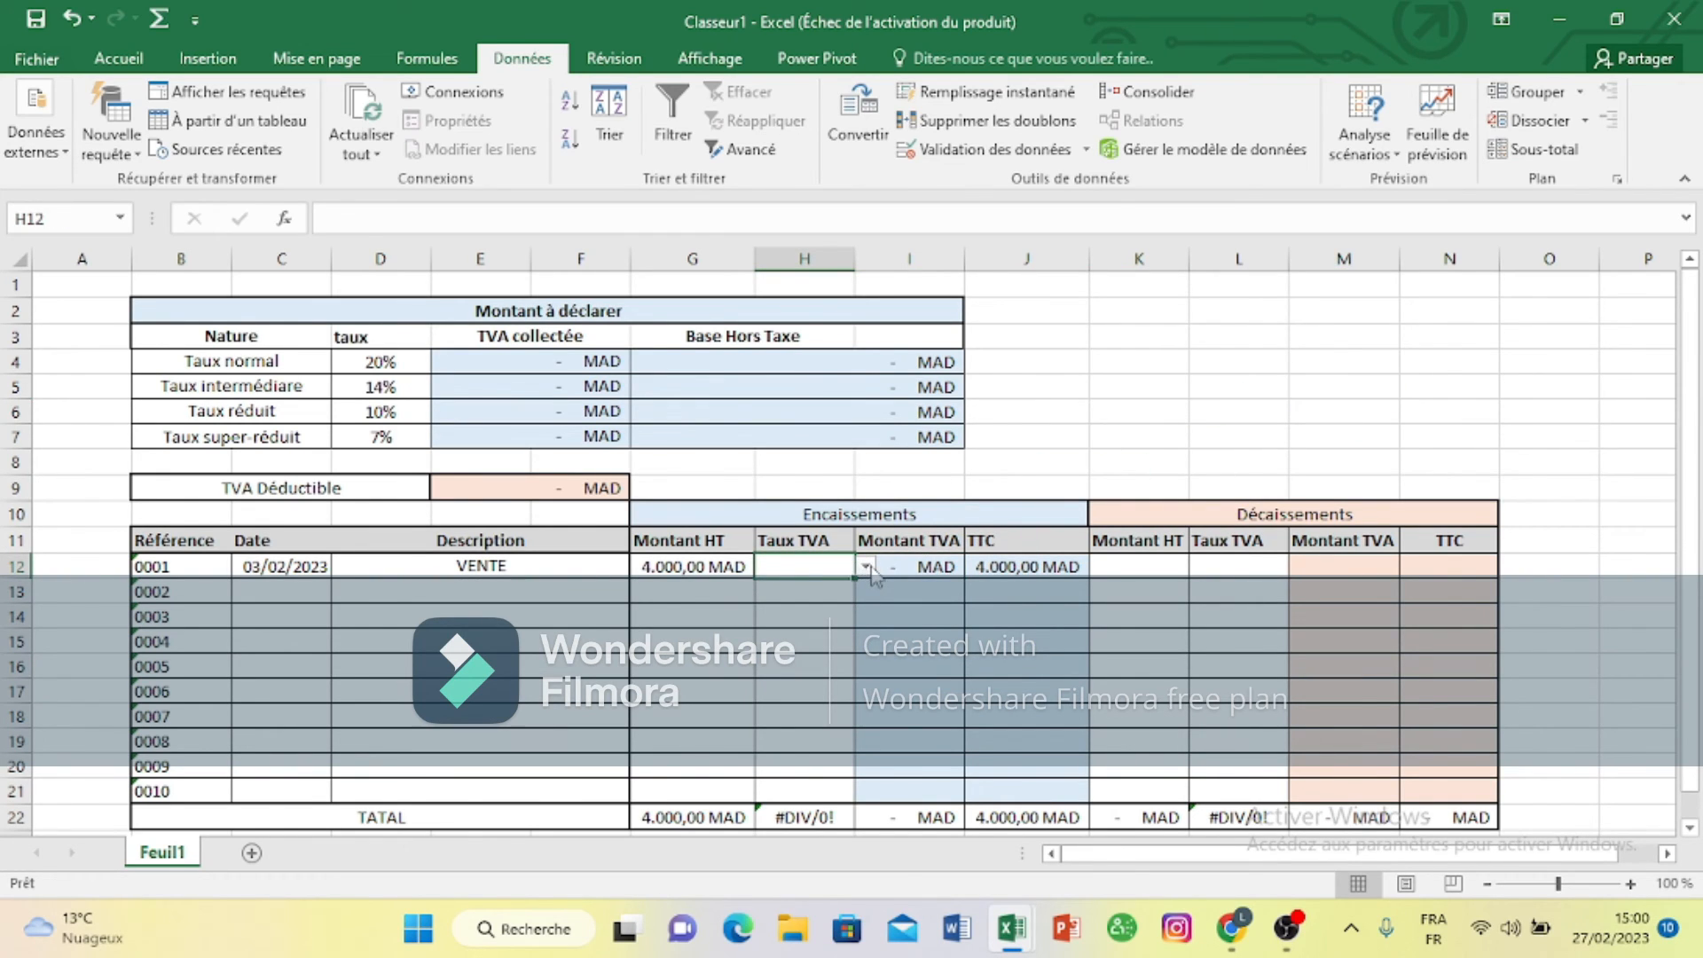
pyautogui.click(866, 567)
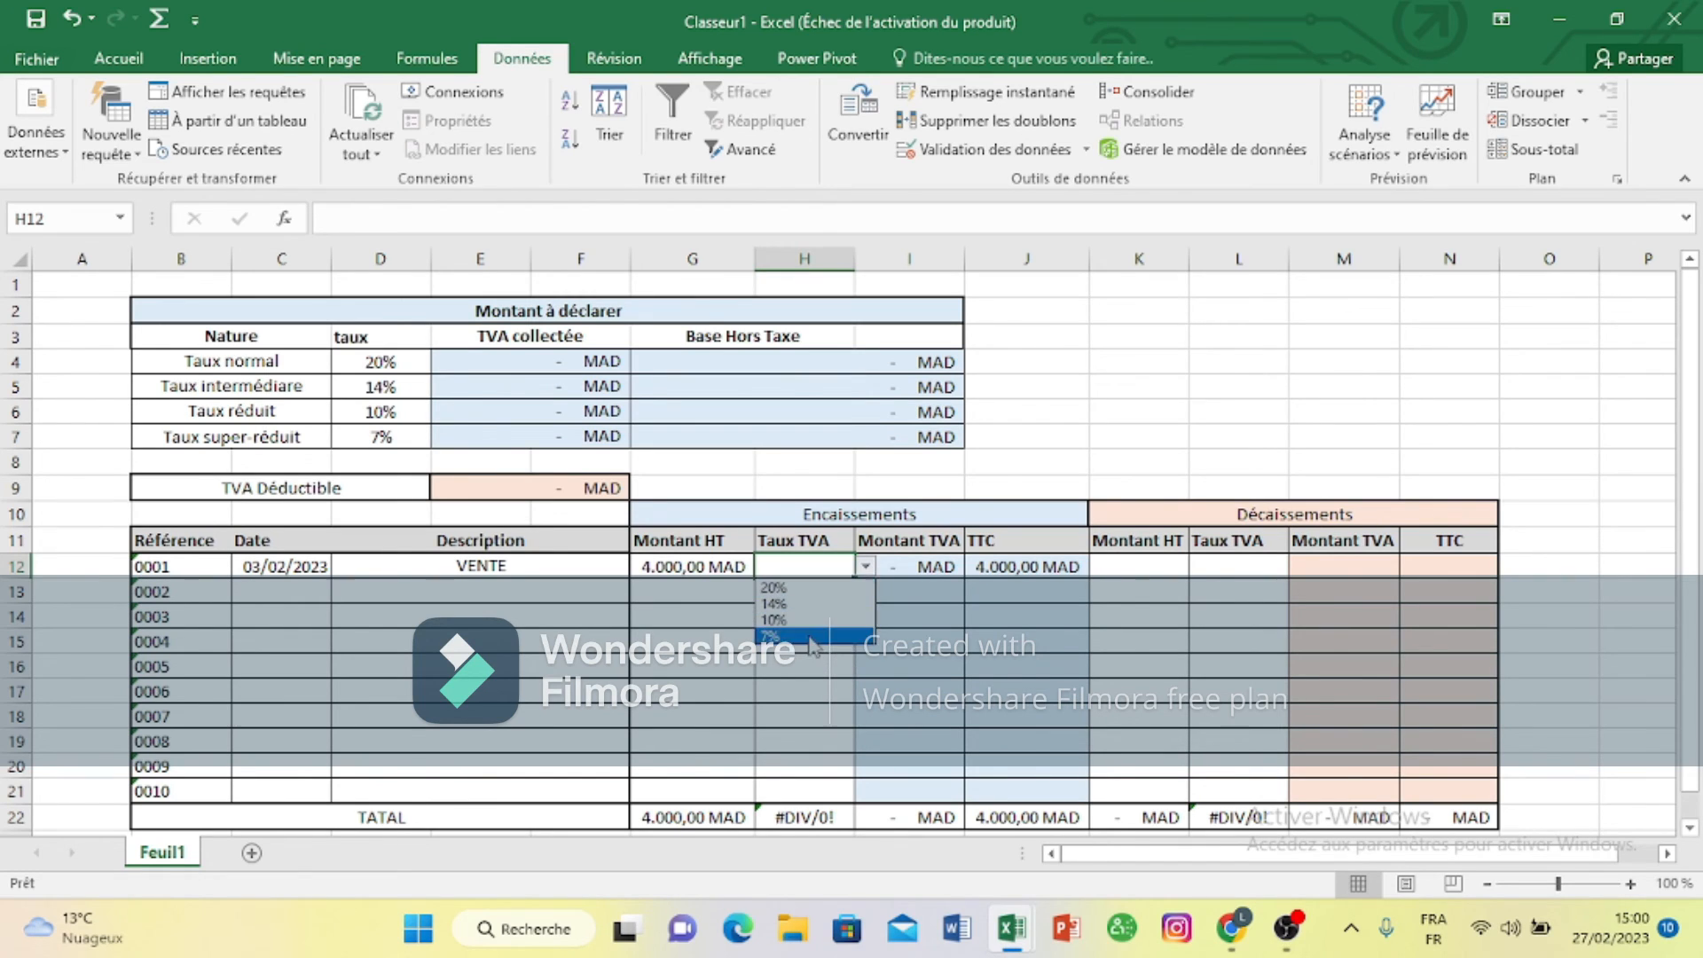
pyautogui.click(823, 583)
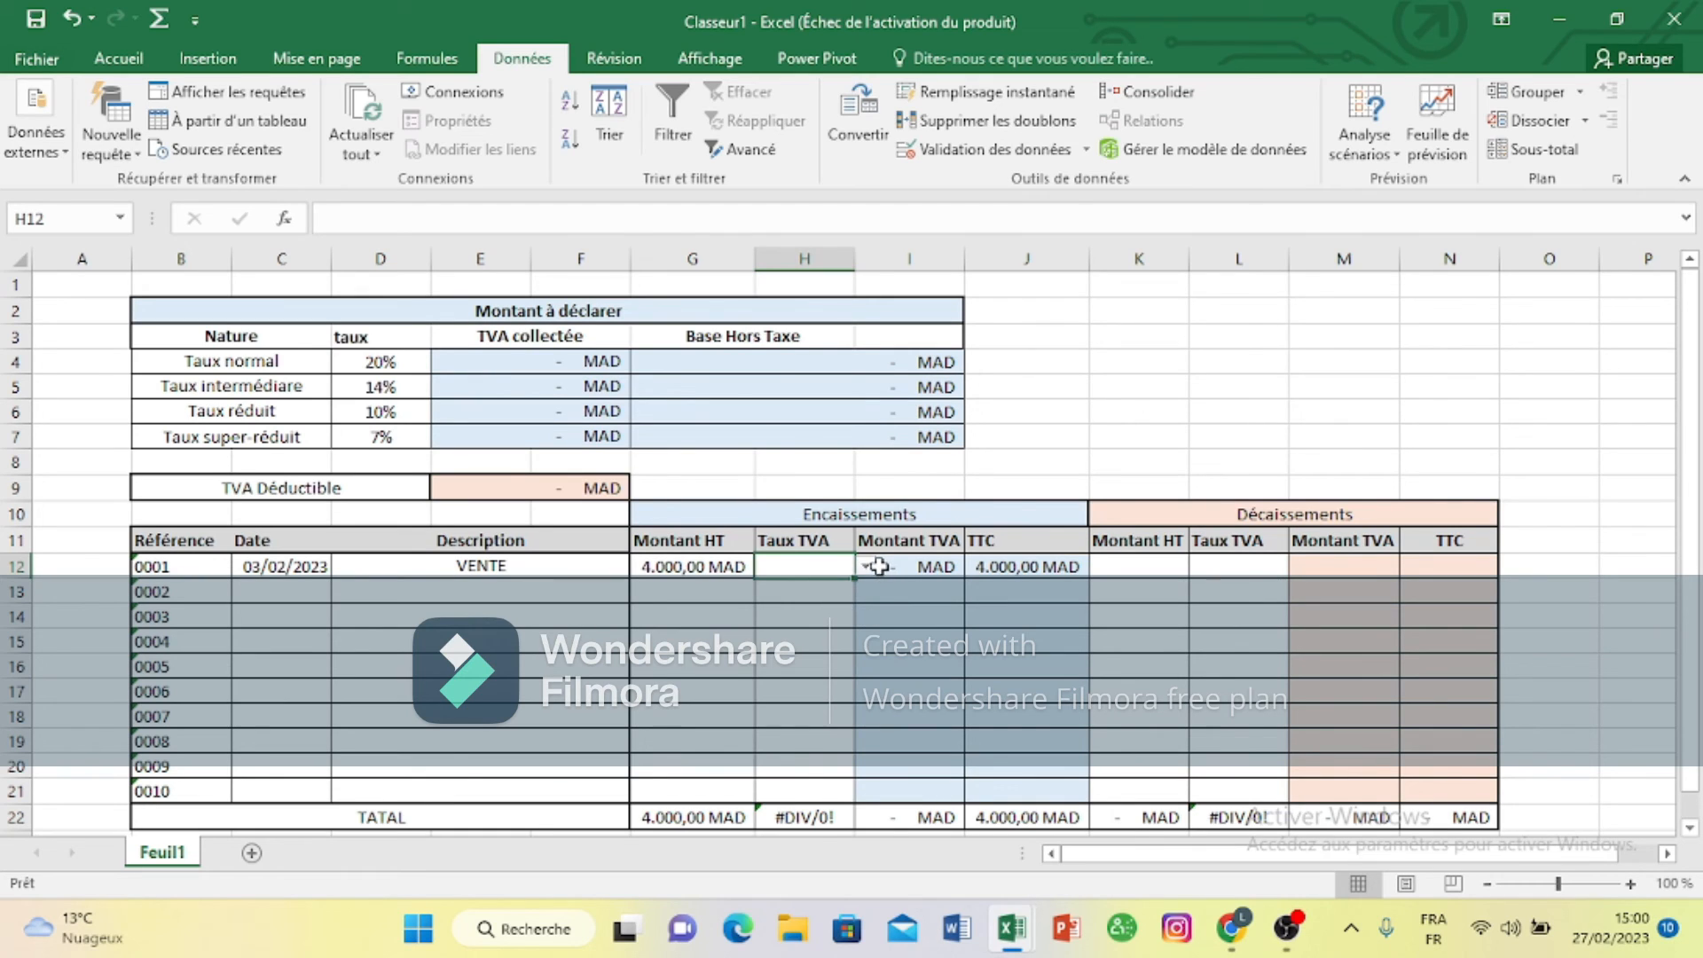
pyautogui.click(866, 567)
pyautogui.click(851, 584)
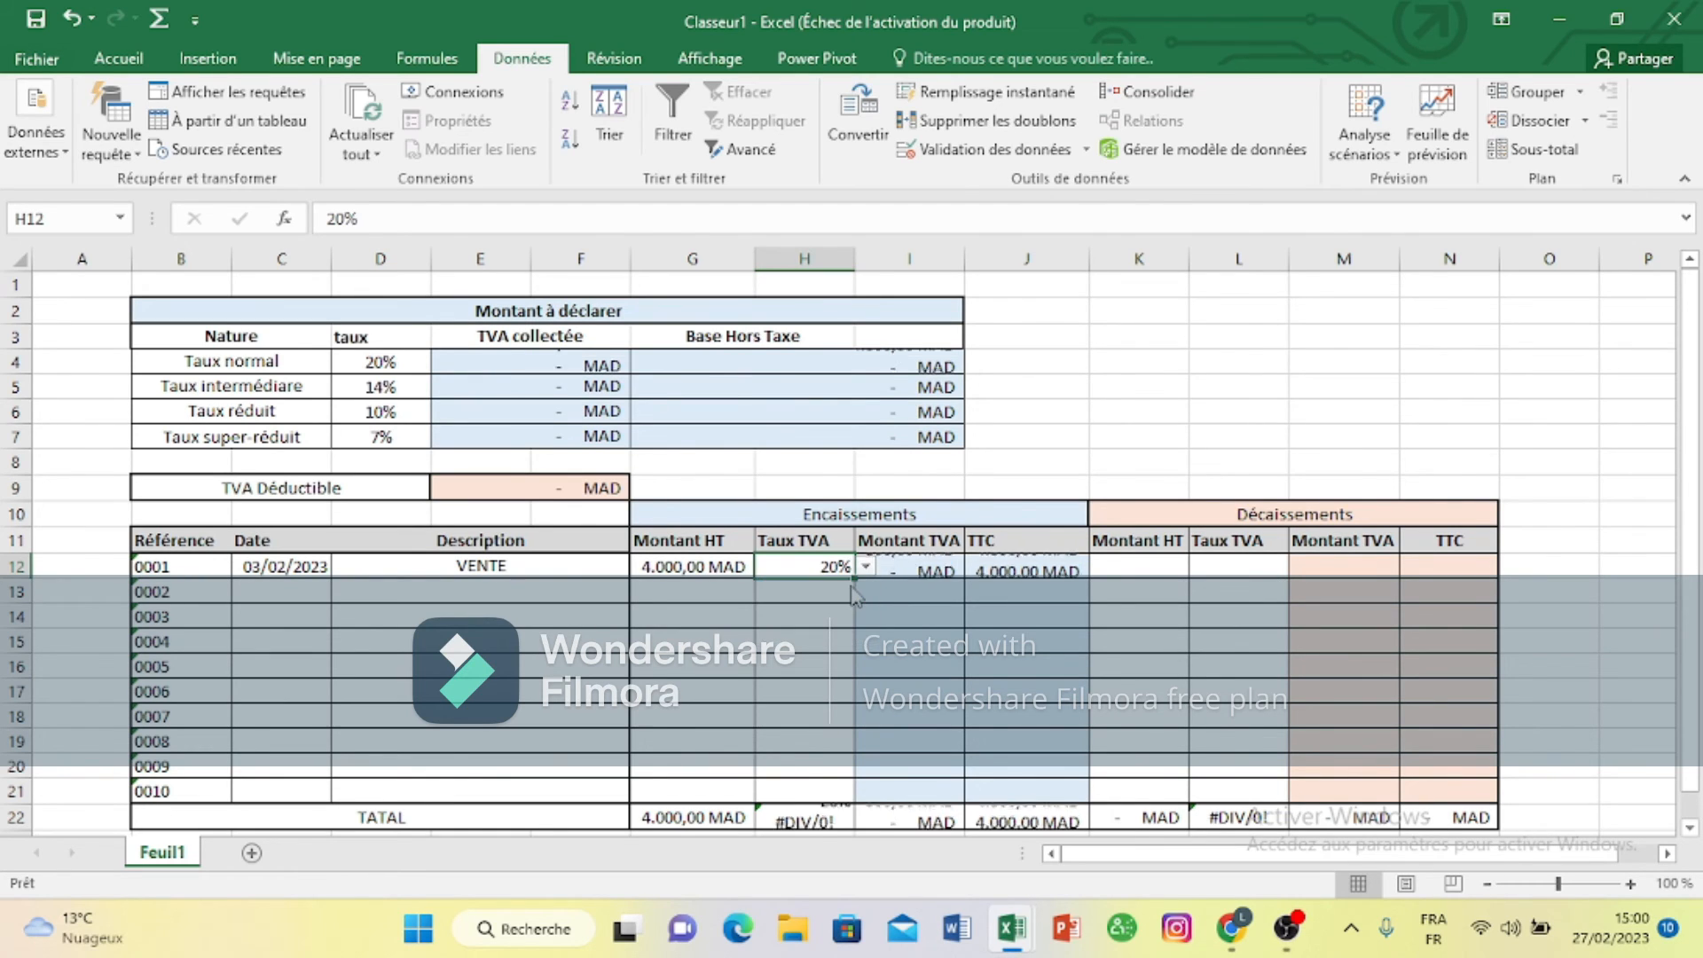
pyautogui.click(1375, 445)
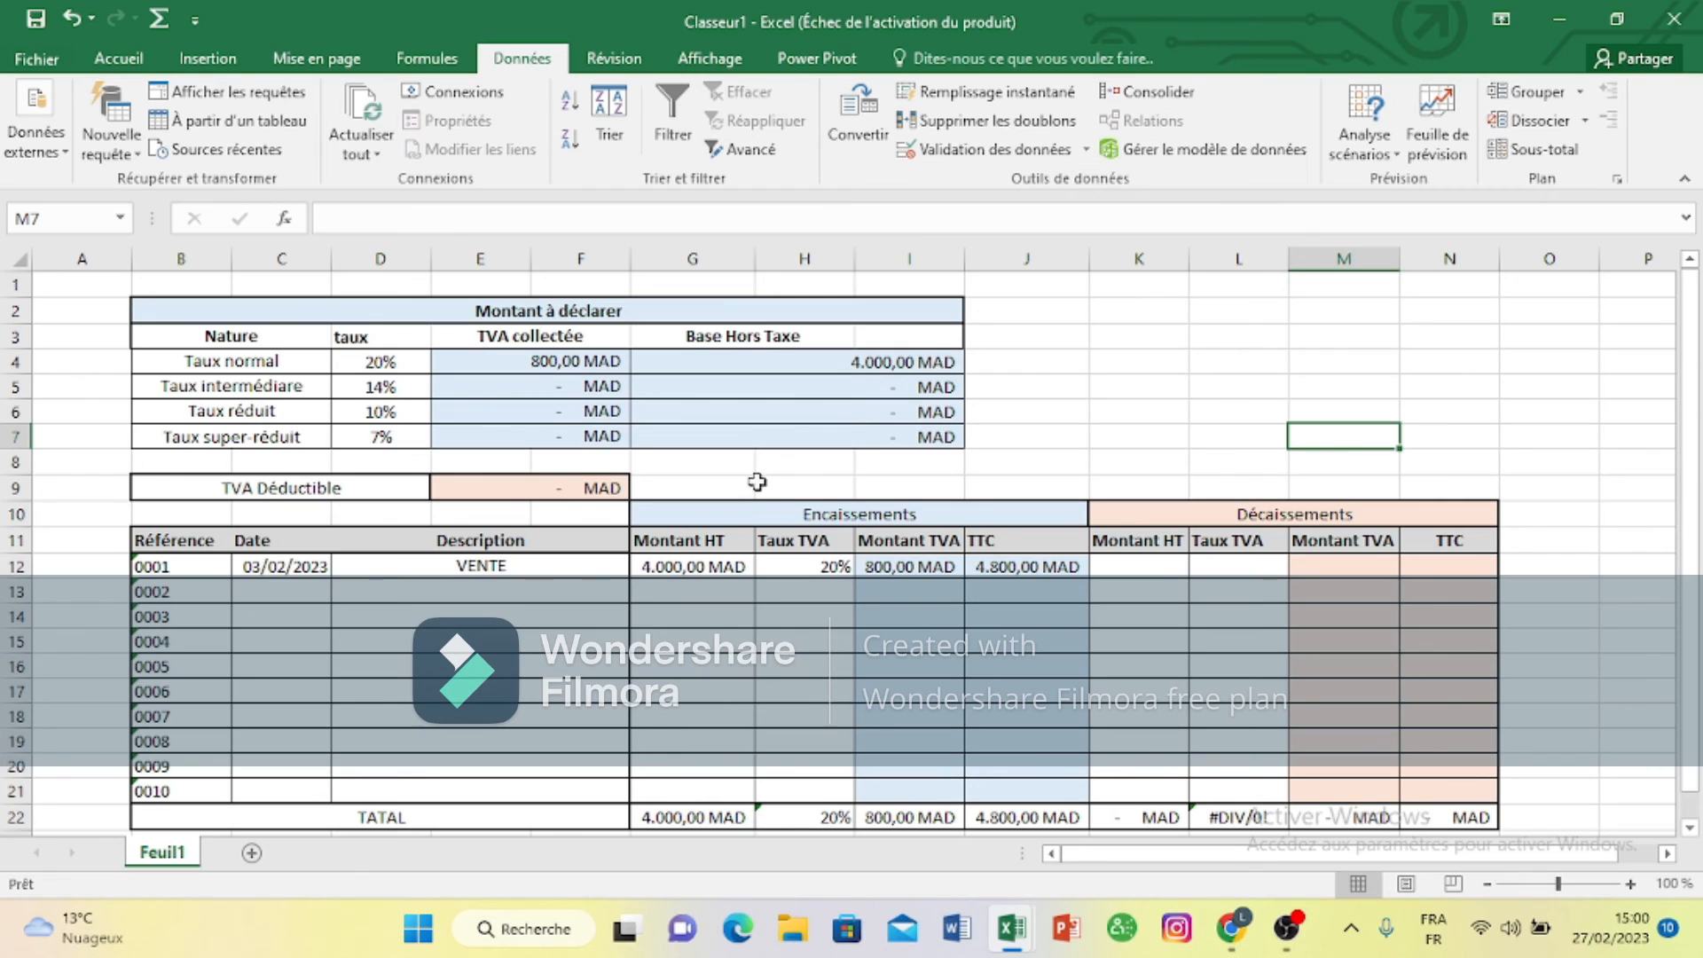
# Step: Enter the date 04/02/2023 and the description ACHAT for reference 0002 in row 13
pyautogui.click(284, 594)
pyautogui.write('04/02/2023')
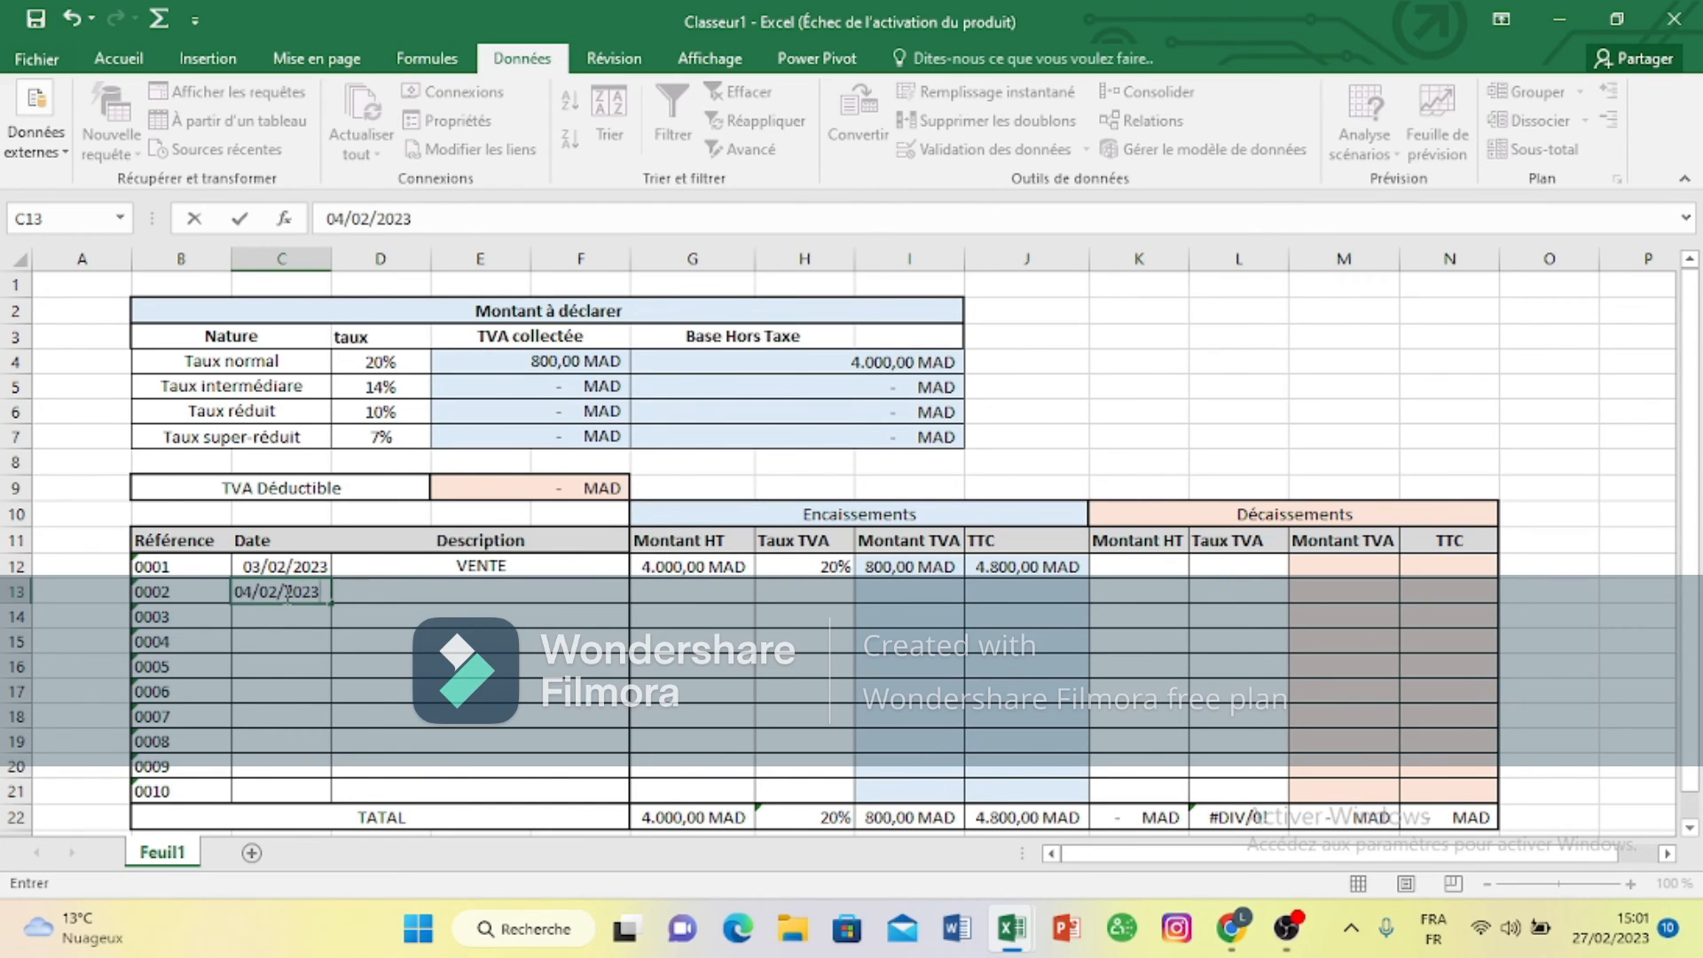
pyautogui.click(417, 587)
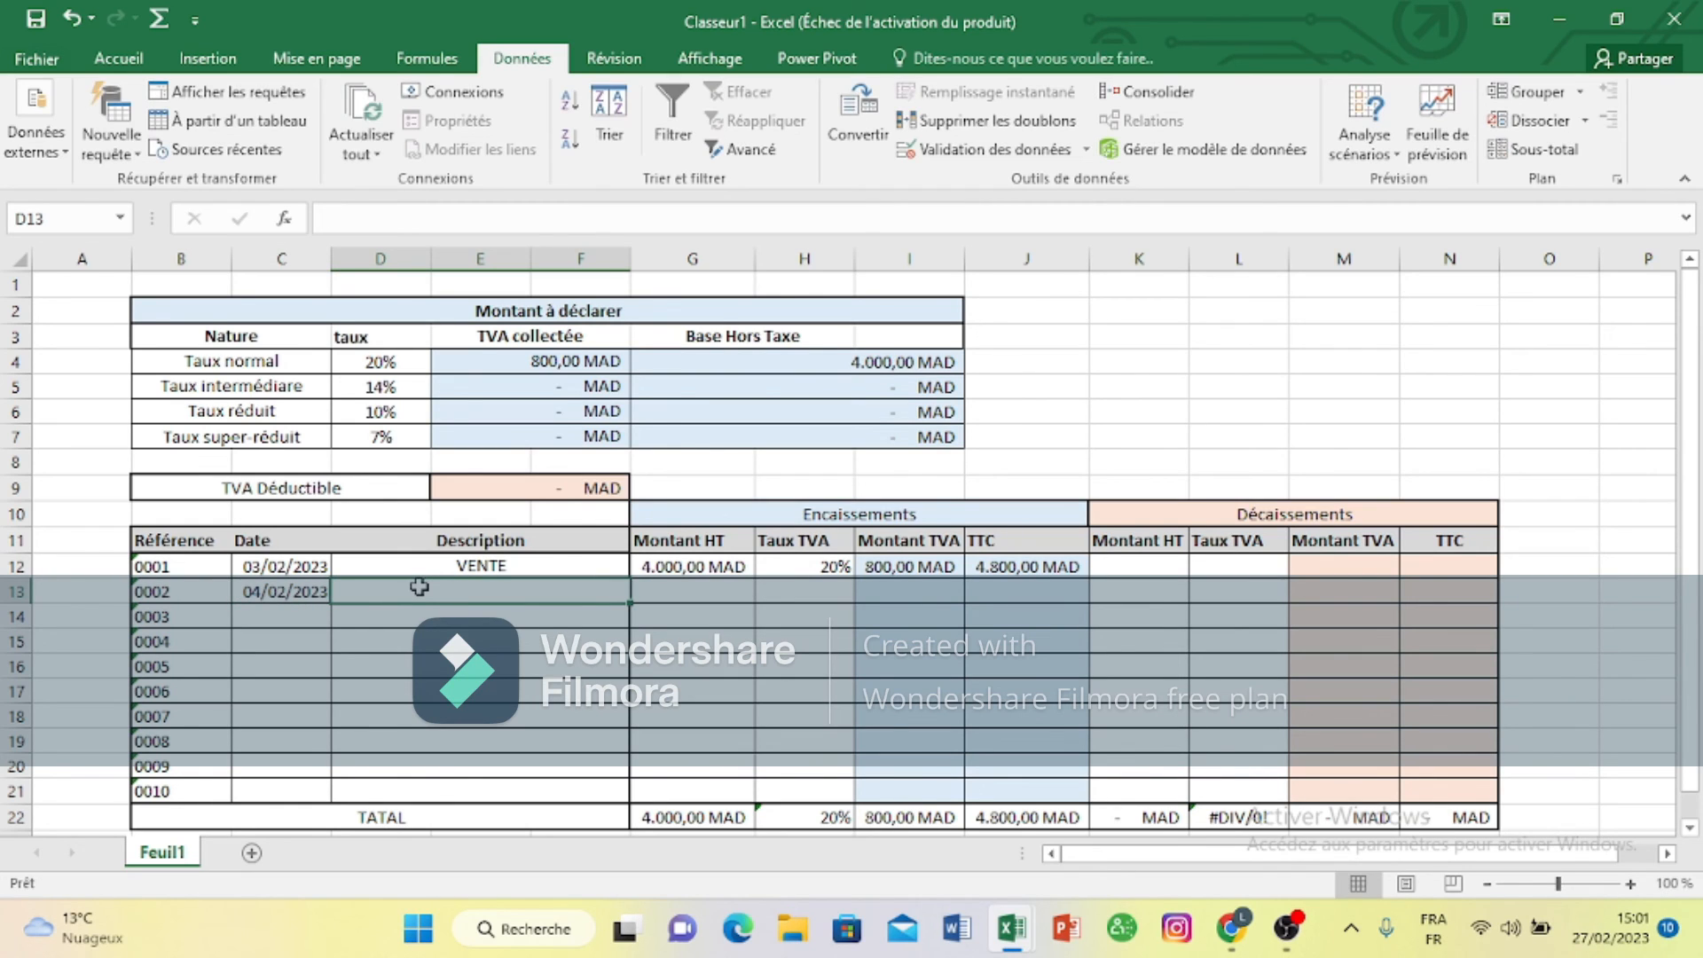
pyautogui.write('ACHAR')
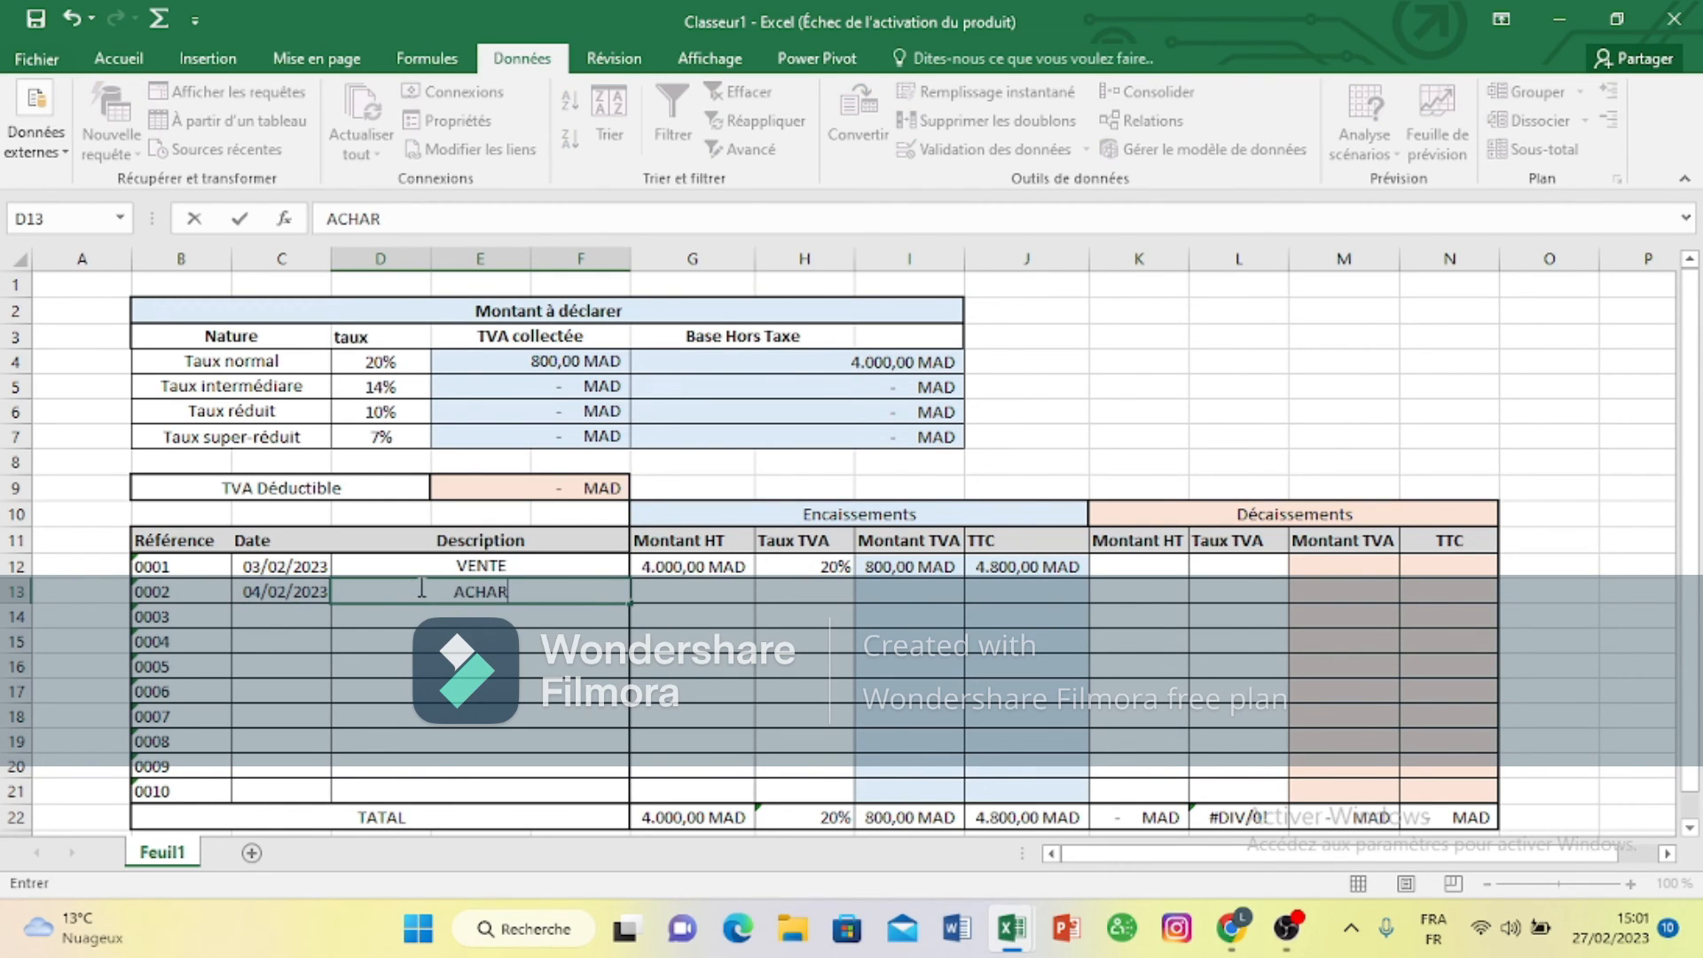
pyautogui.press('BackSpace')
pyautogui.write('T')
# Step: Enter 3000 as the Décaissements Montant HT of reference 0002 in K13 and autofit the width of column N
pyautogui.click(1160, 598)
pyautogui.write('3000')
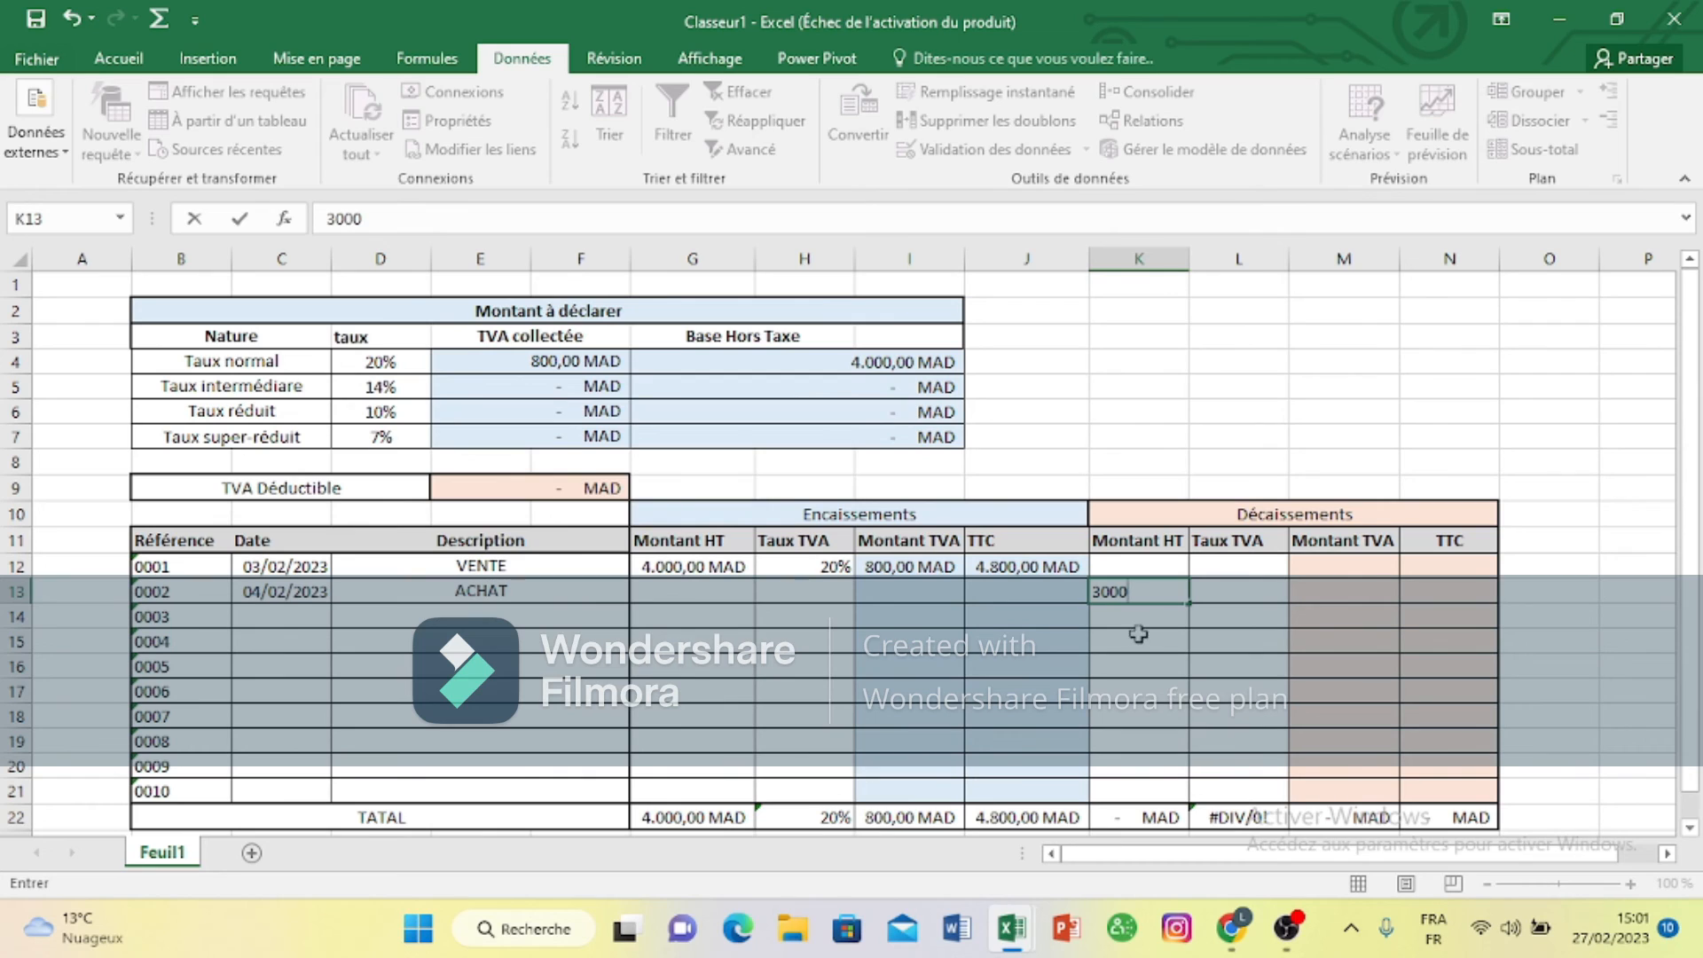
pyautogui.click(1211, 641)
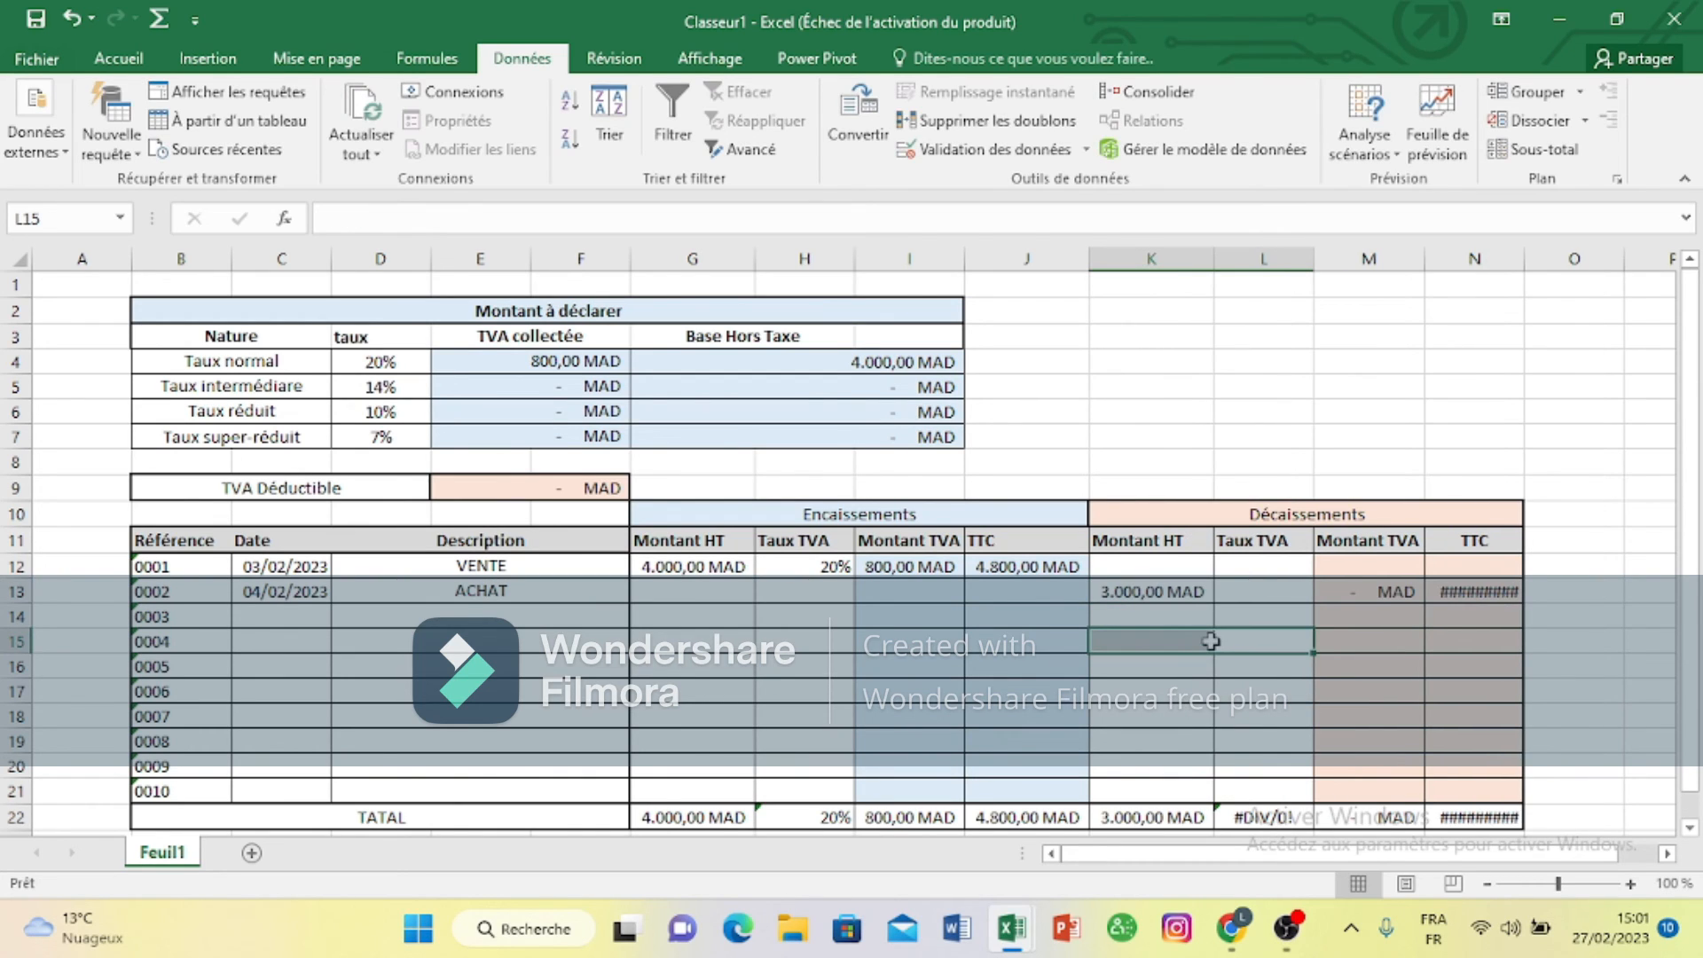
pyautogui.click(1477, 593)
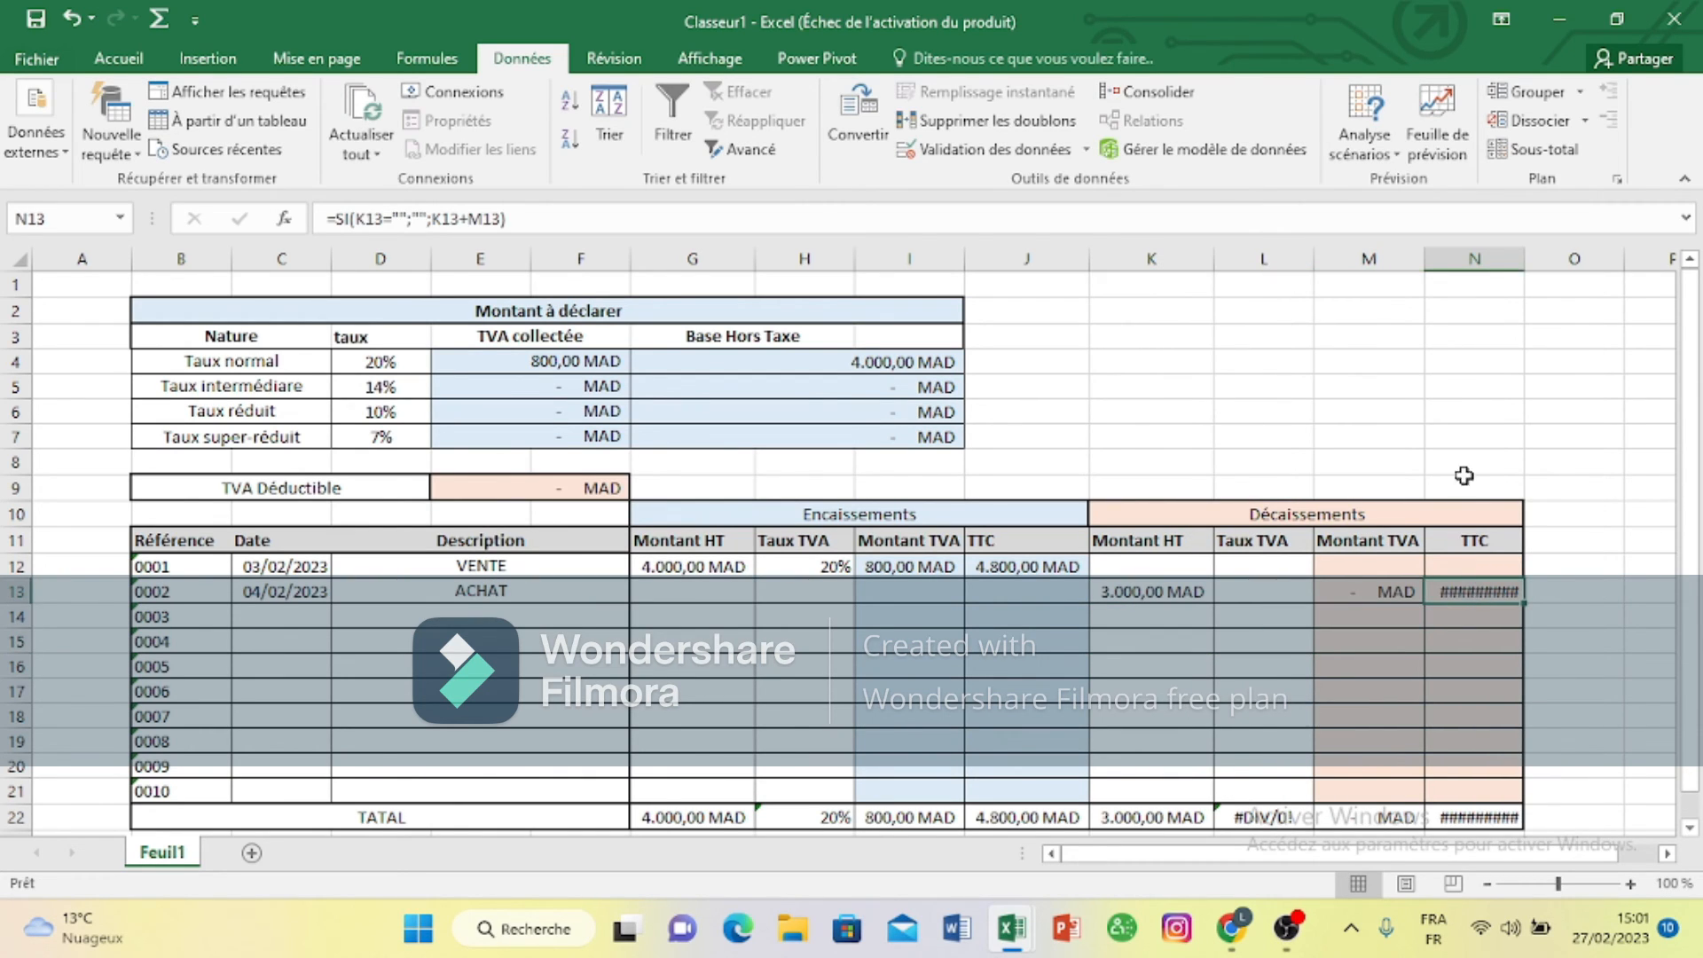
pyautogui.doubleClick(1523, 262)
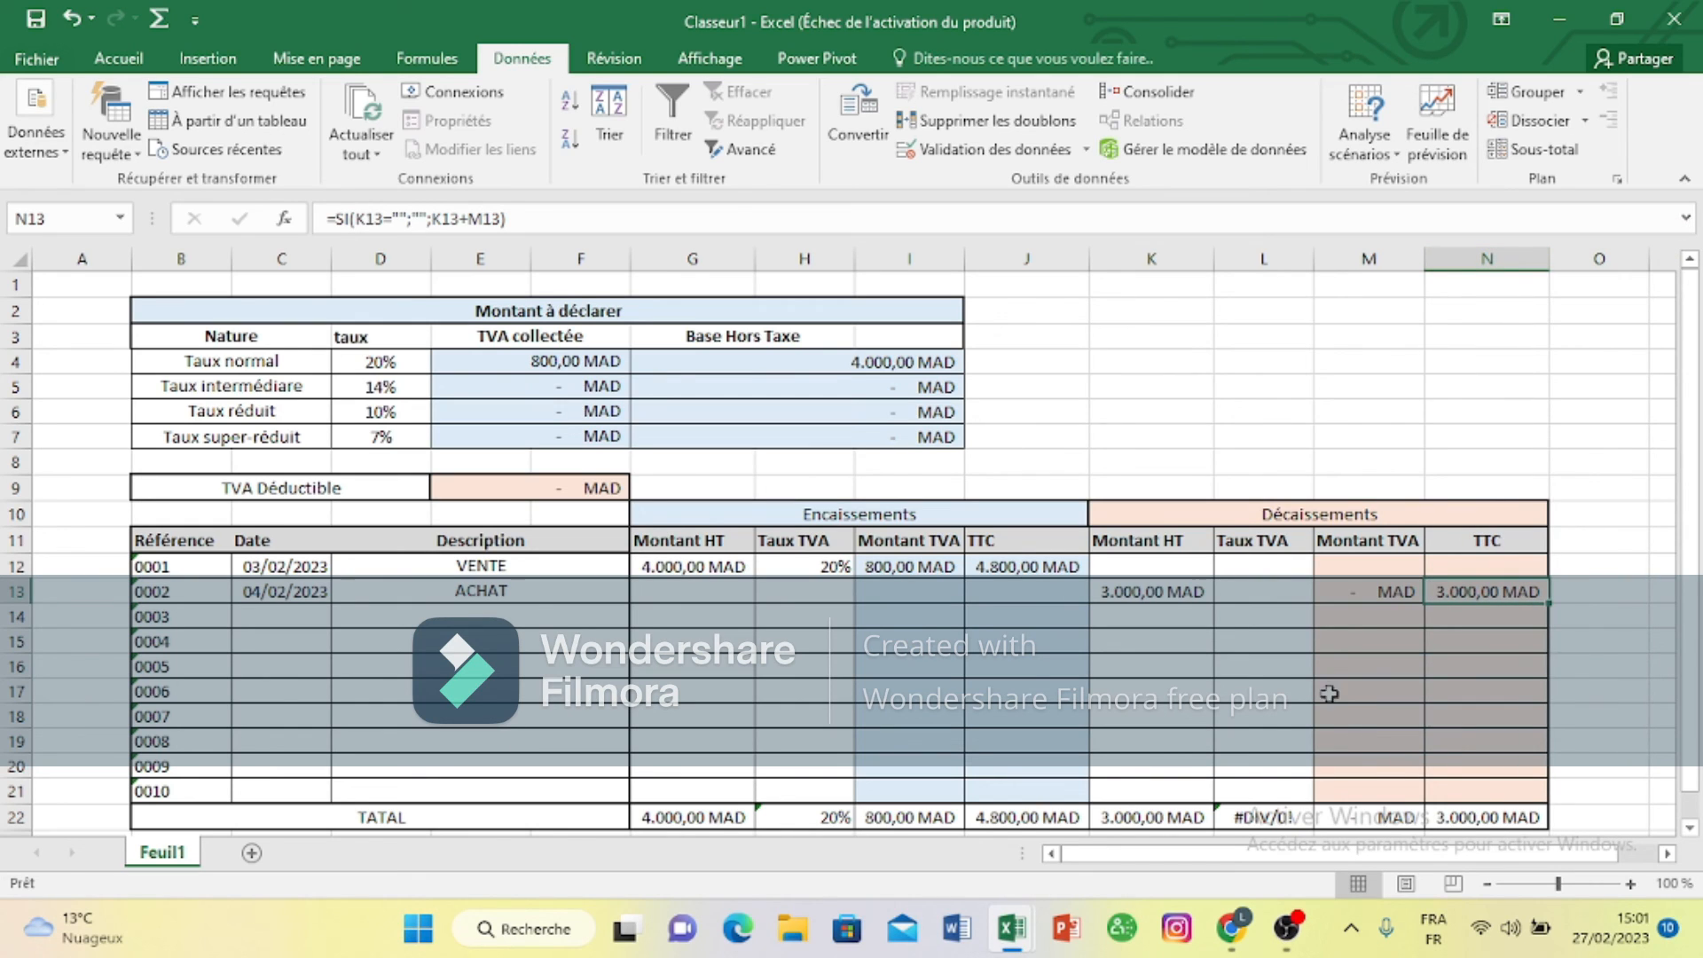
# Step: Add a list data validation to the Décaissements Taux TVA cells L12:L21, using the rates in D4:D7 as the source
pyautogui.moveTo(1267, 565); pyautogui.dragTo(1269, 775)
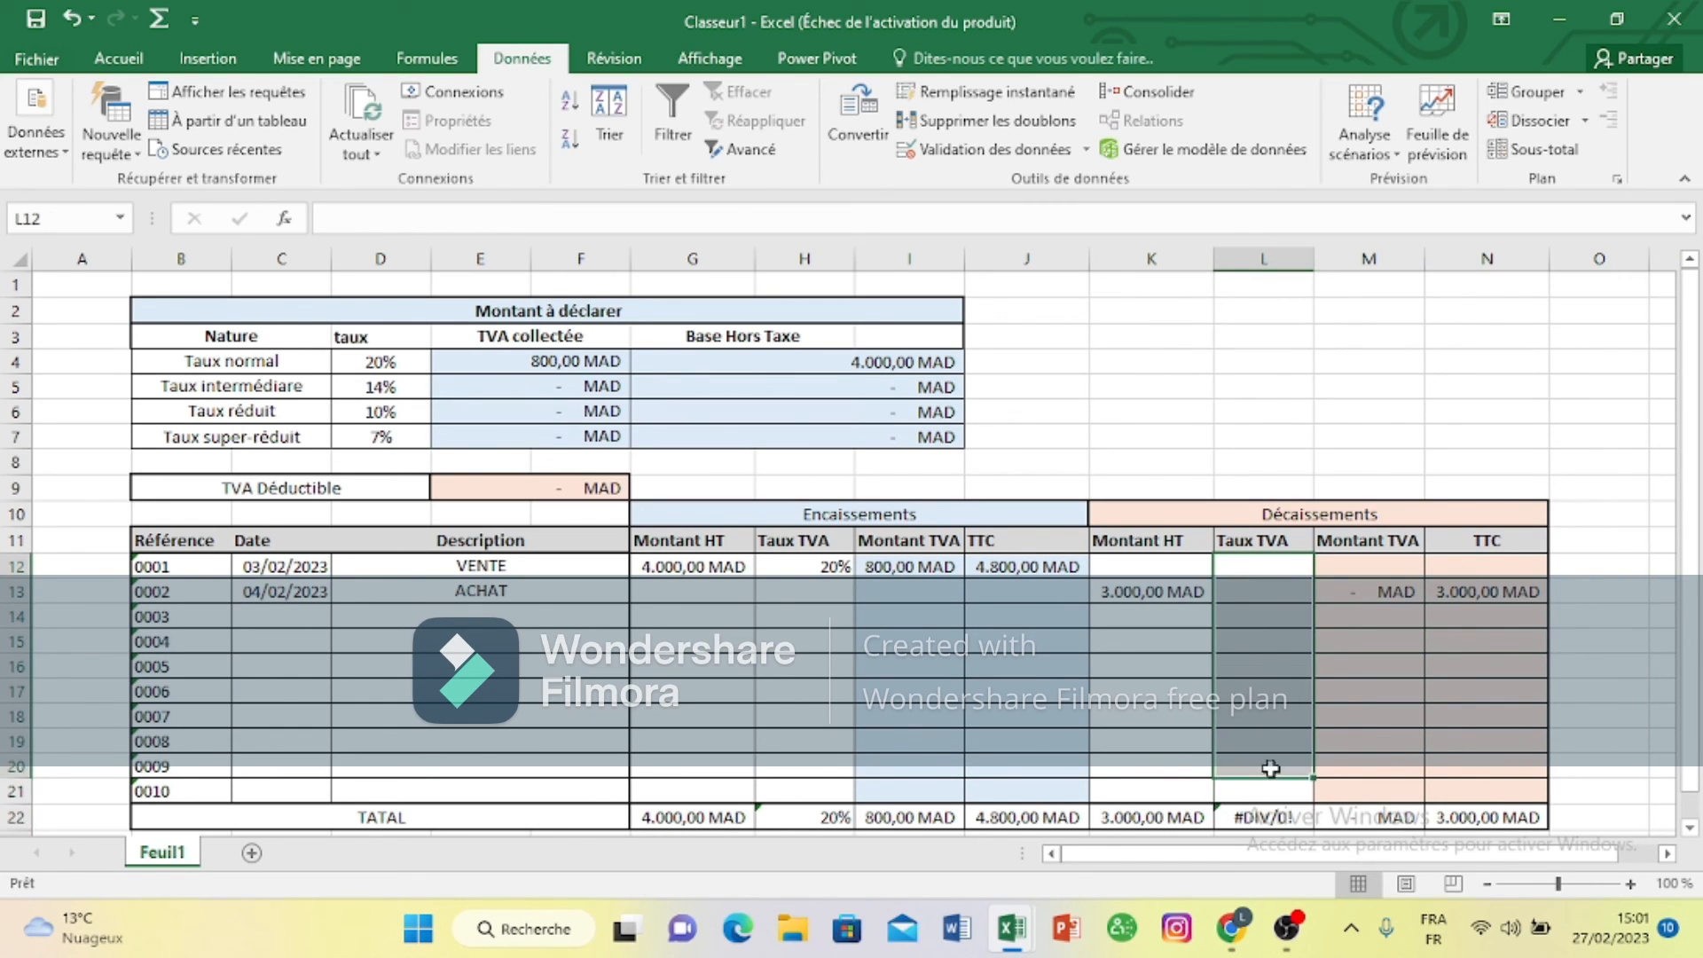
pyautogui.moveTo(1287, 567); pyautogui.dragTo(1275, 792)
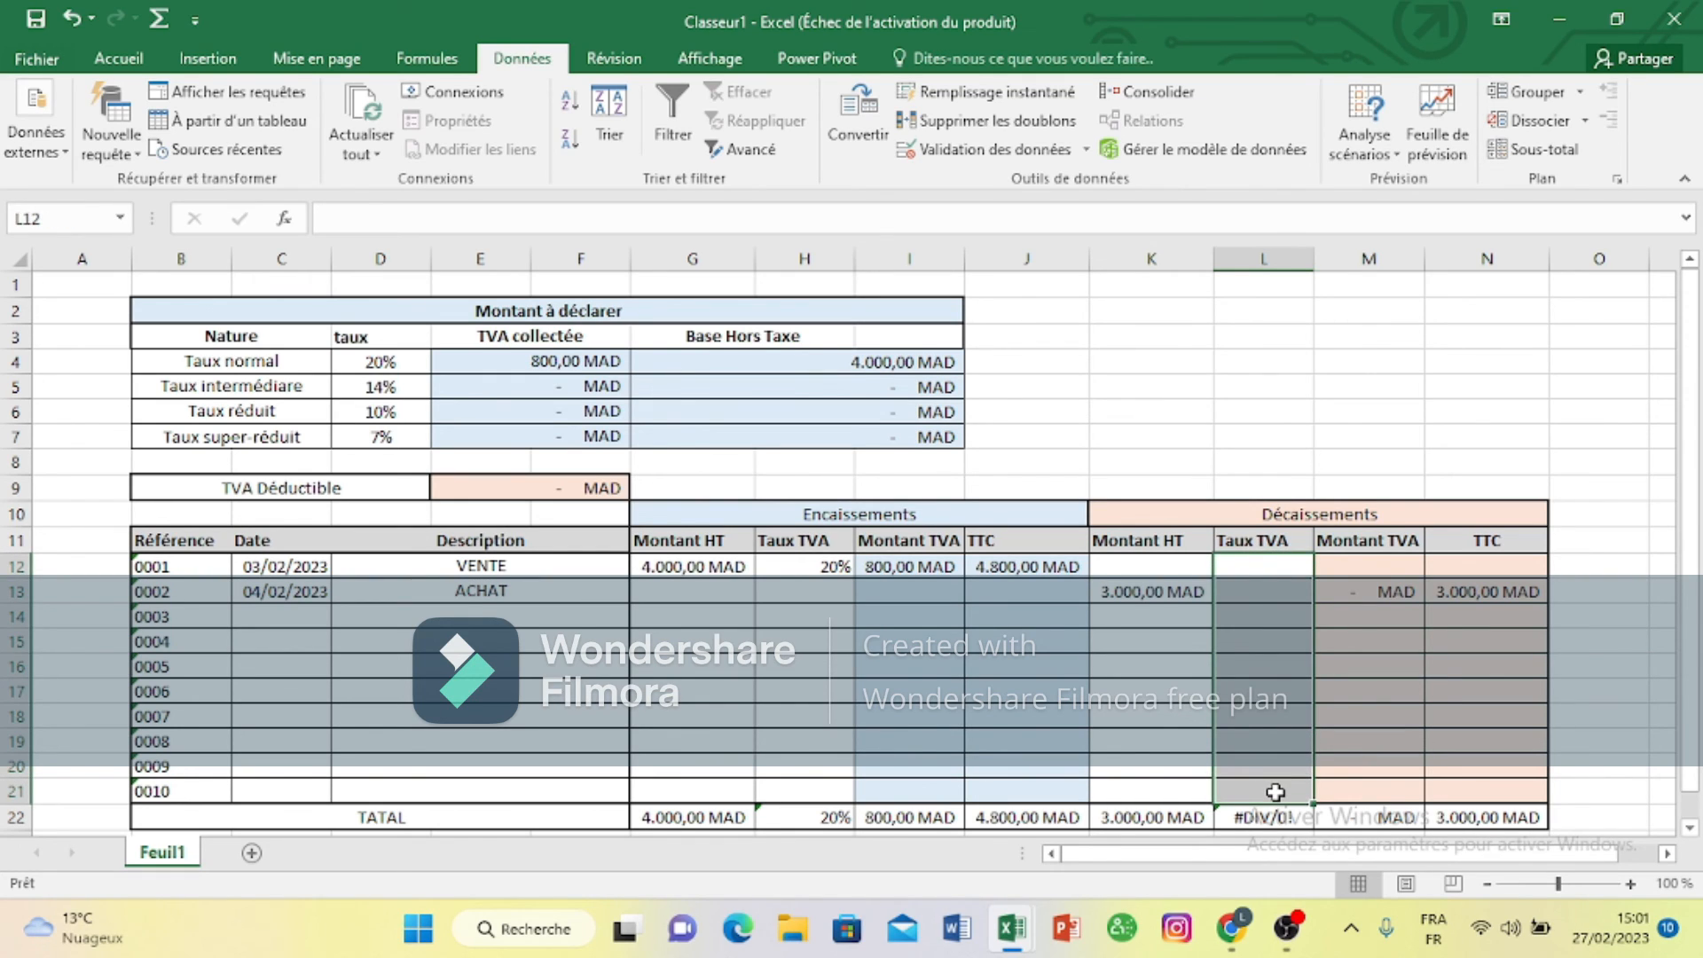
pyautogui.click(1077, 157)
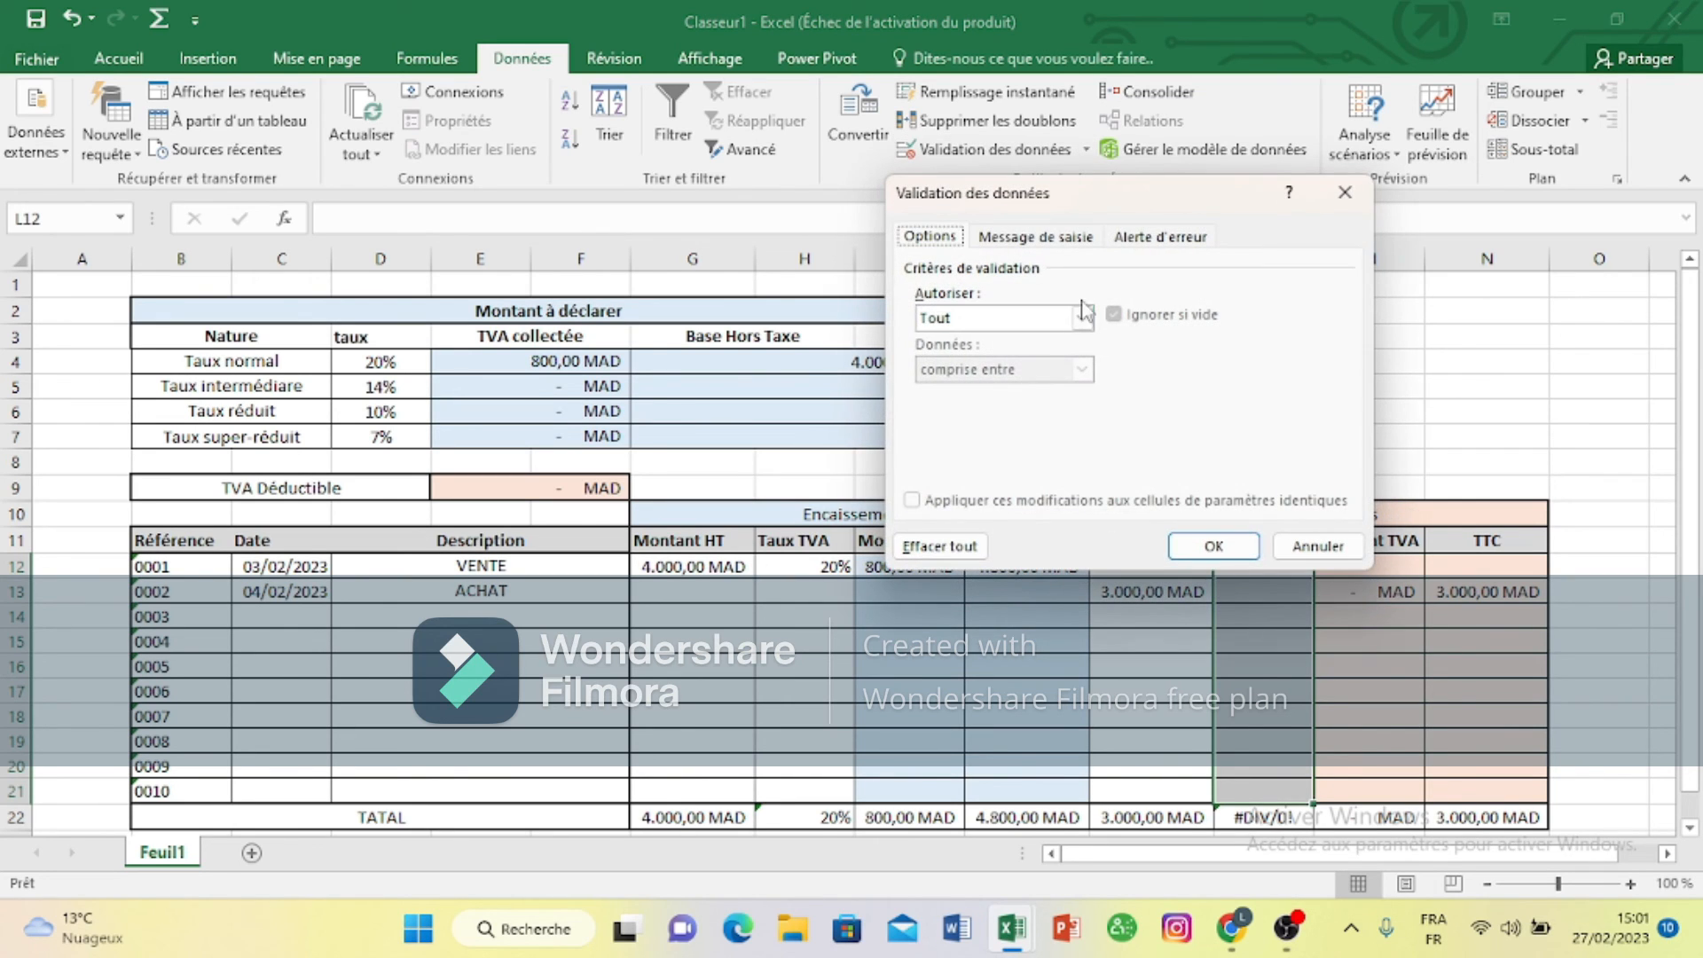
pyautogui.click(1069, 319)
pyautogui.click(1029, 386)
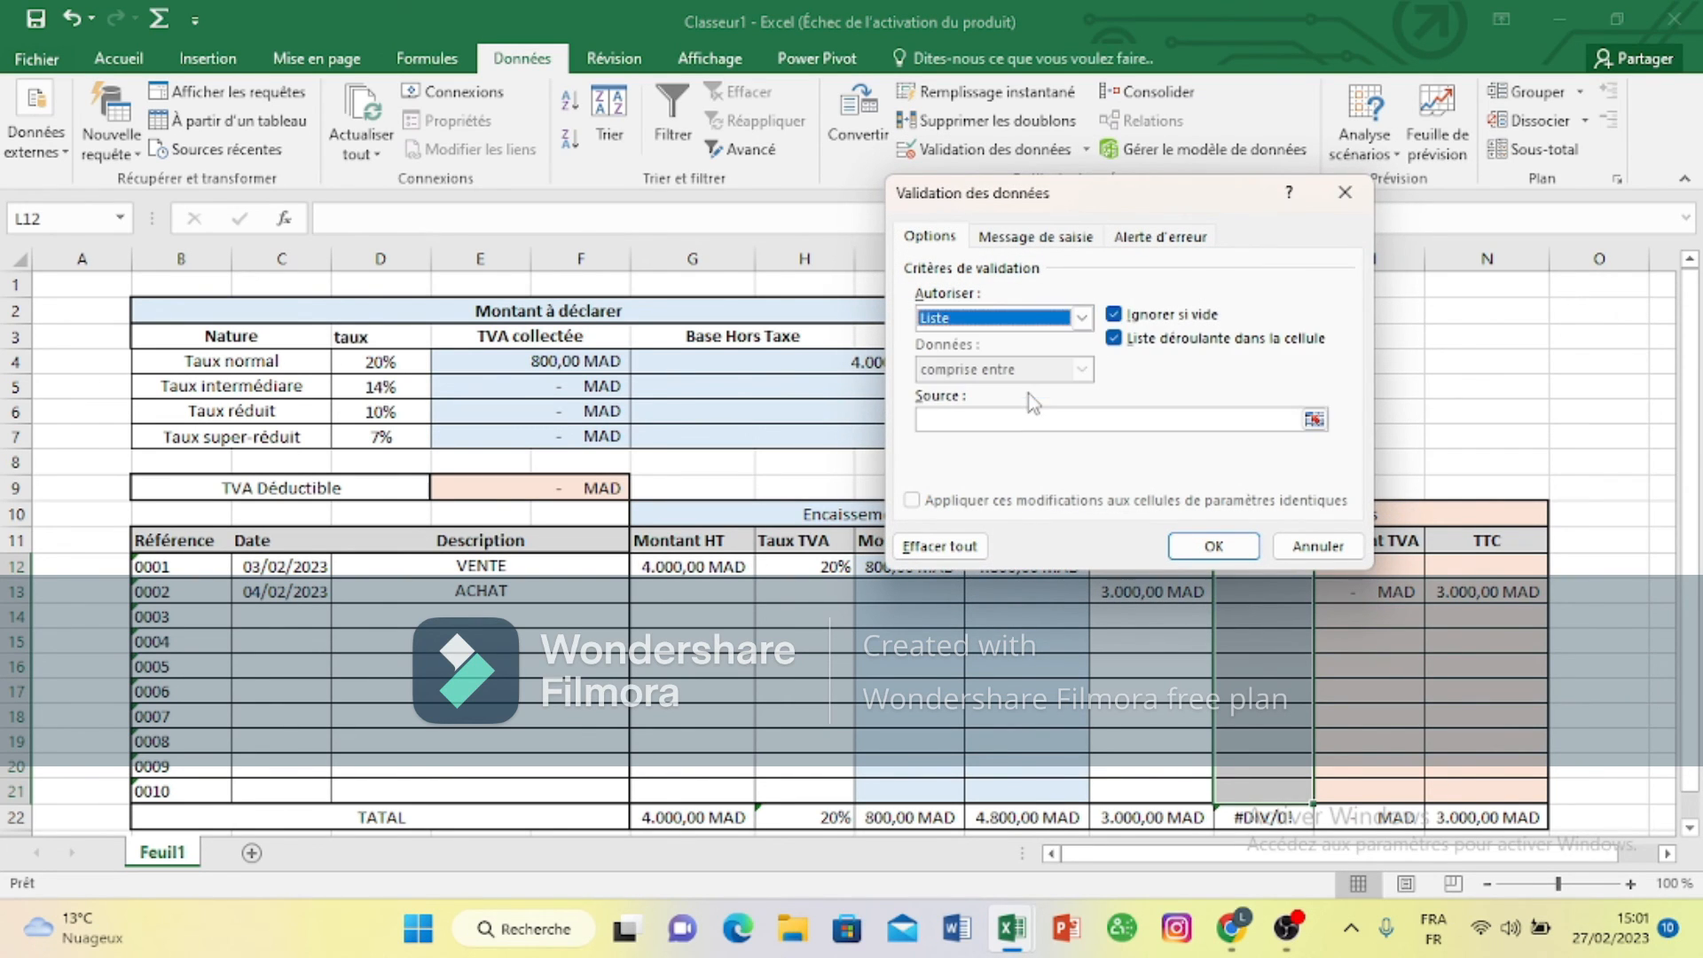
pyautogui.click(1005, 420)
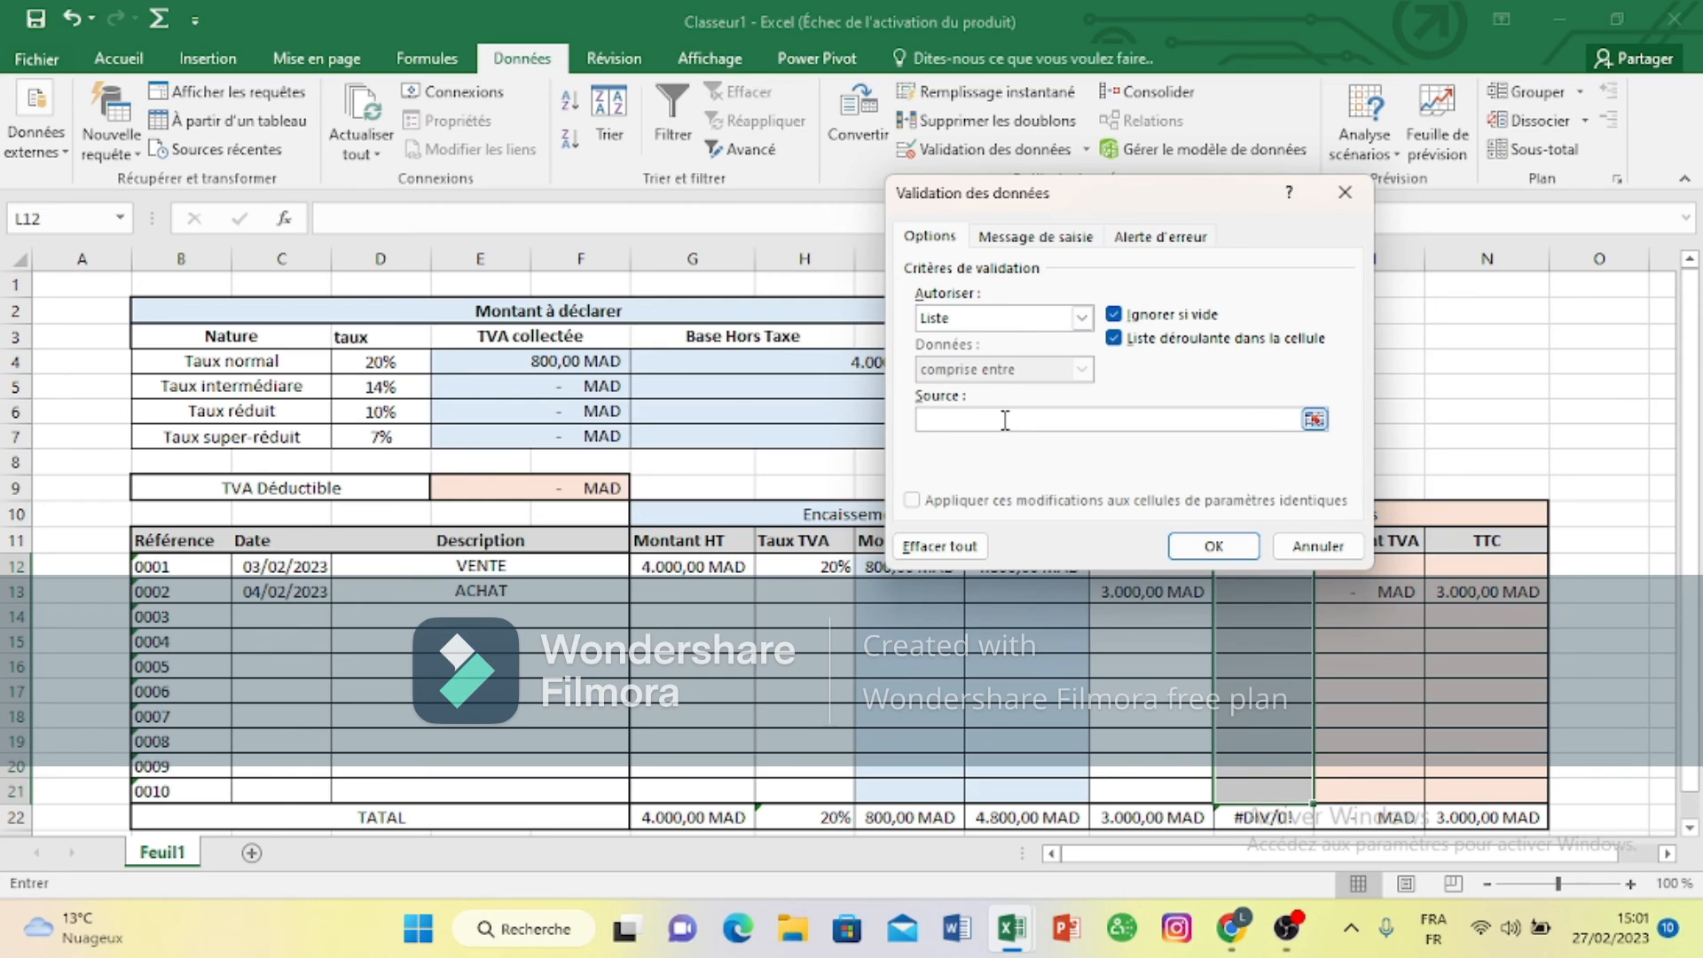
pyautogui.click(397, 359)
pyautogui.moveTo(397, 360); pyautogui.dragTo(401, 431)
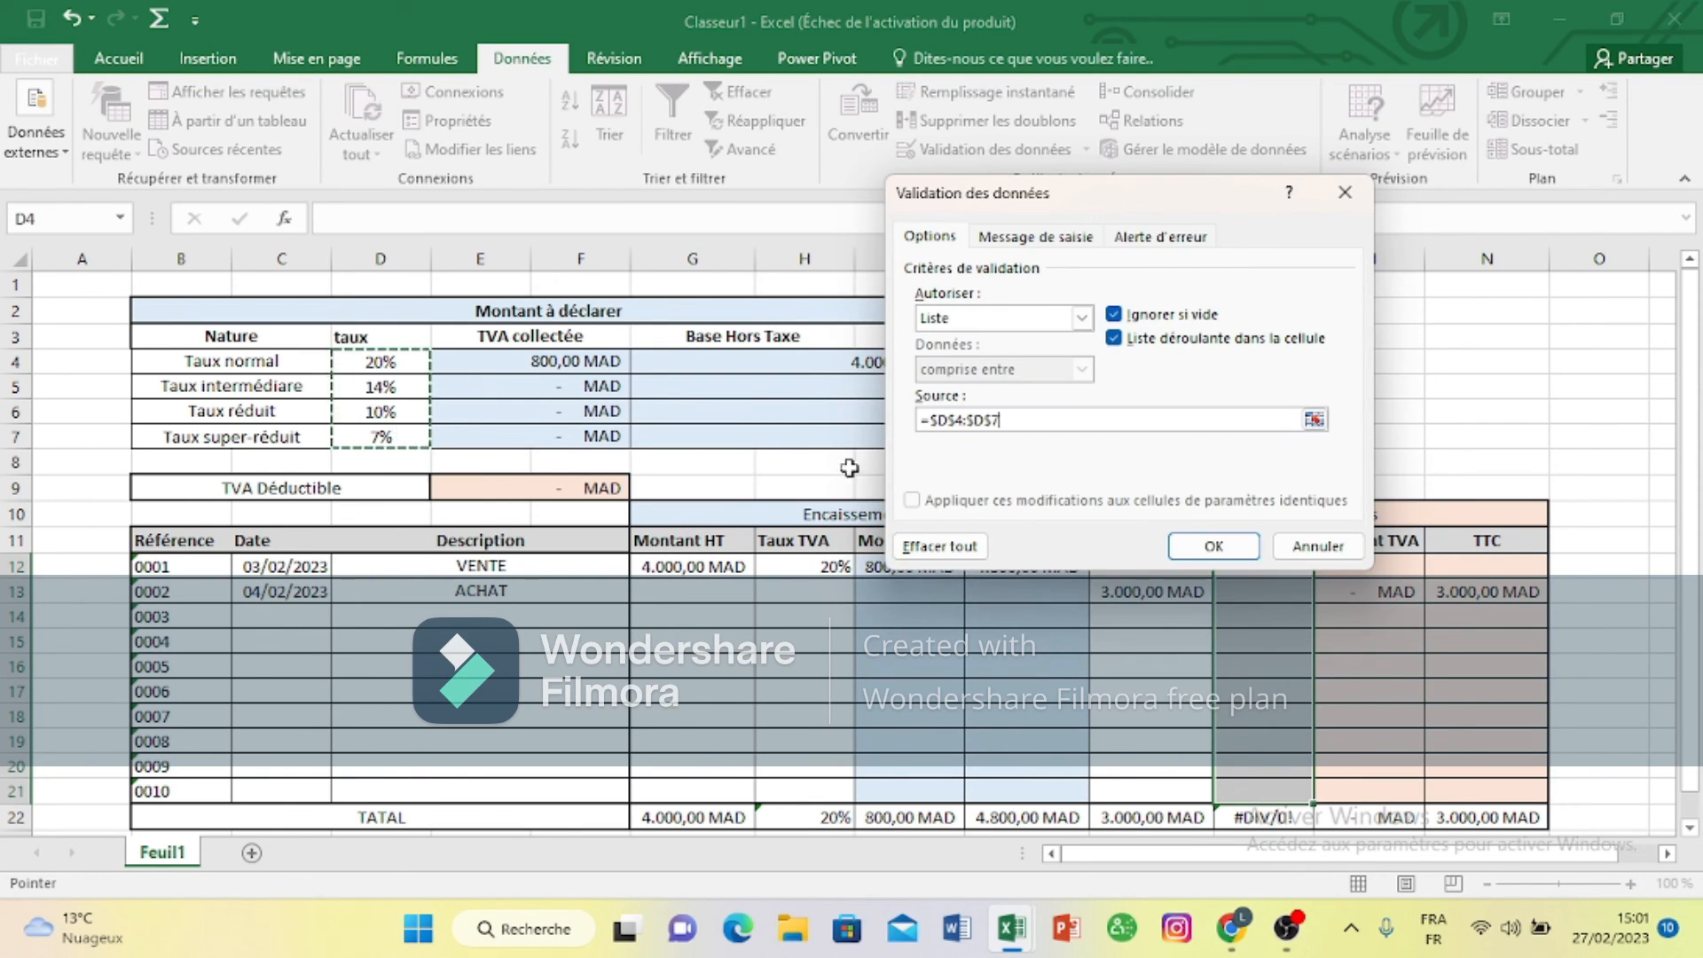
pyautogui.click(1207, 545)
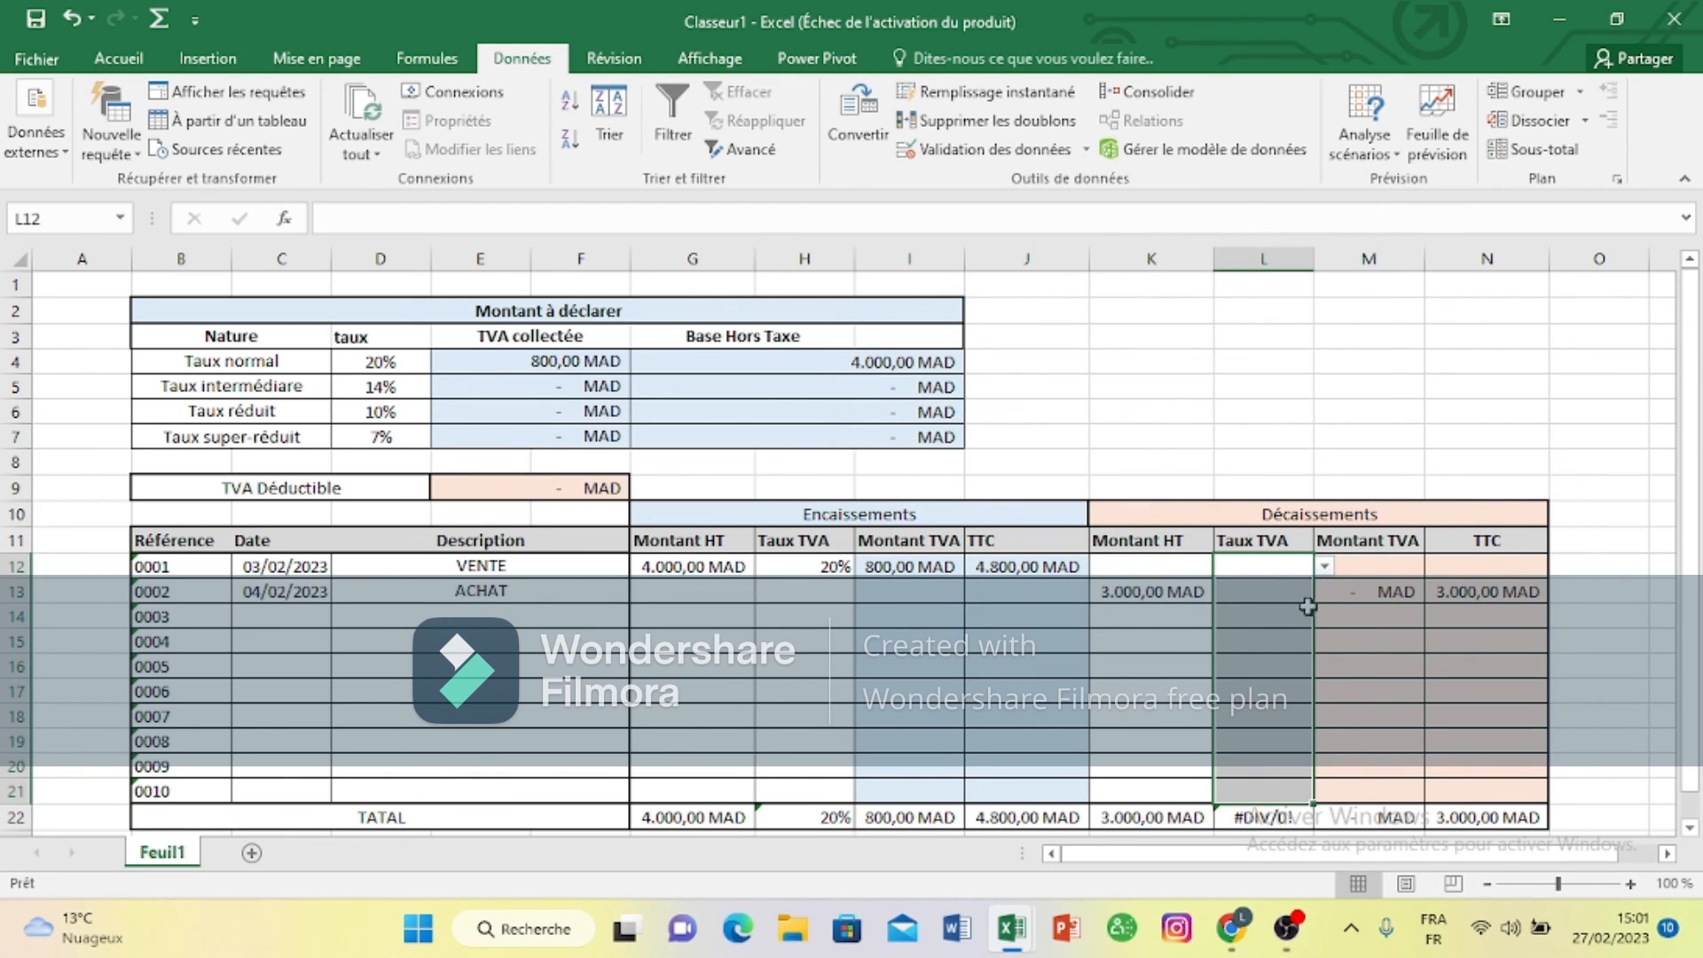
# Step: Choose 10% from the dropdown list as the Décaissements Taux TVA of reference 0002 in L13
pyautogui.click(1301, 595)
pyautogui.click(1324, 592)
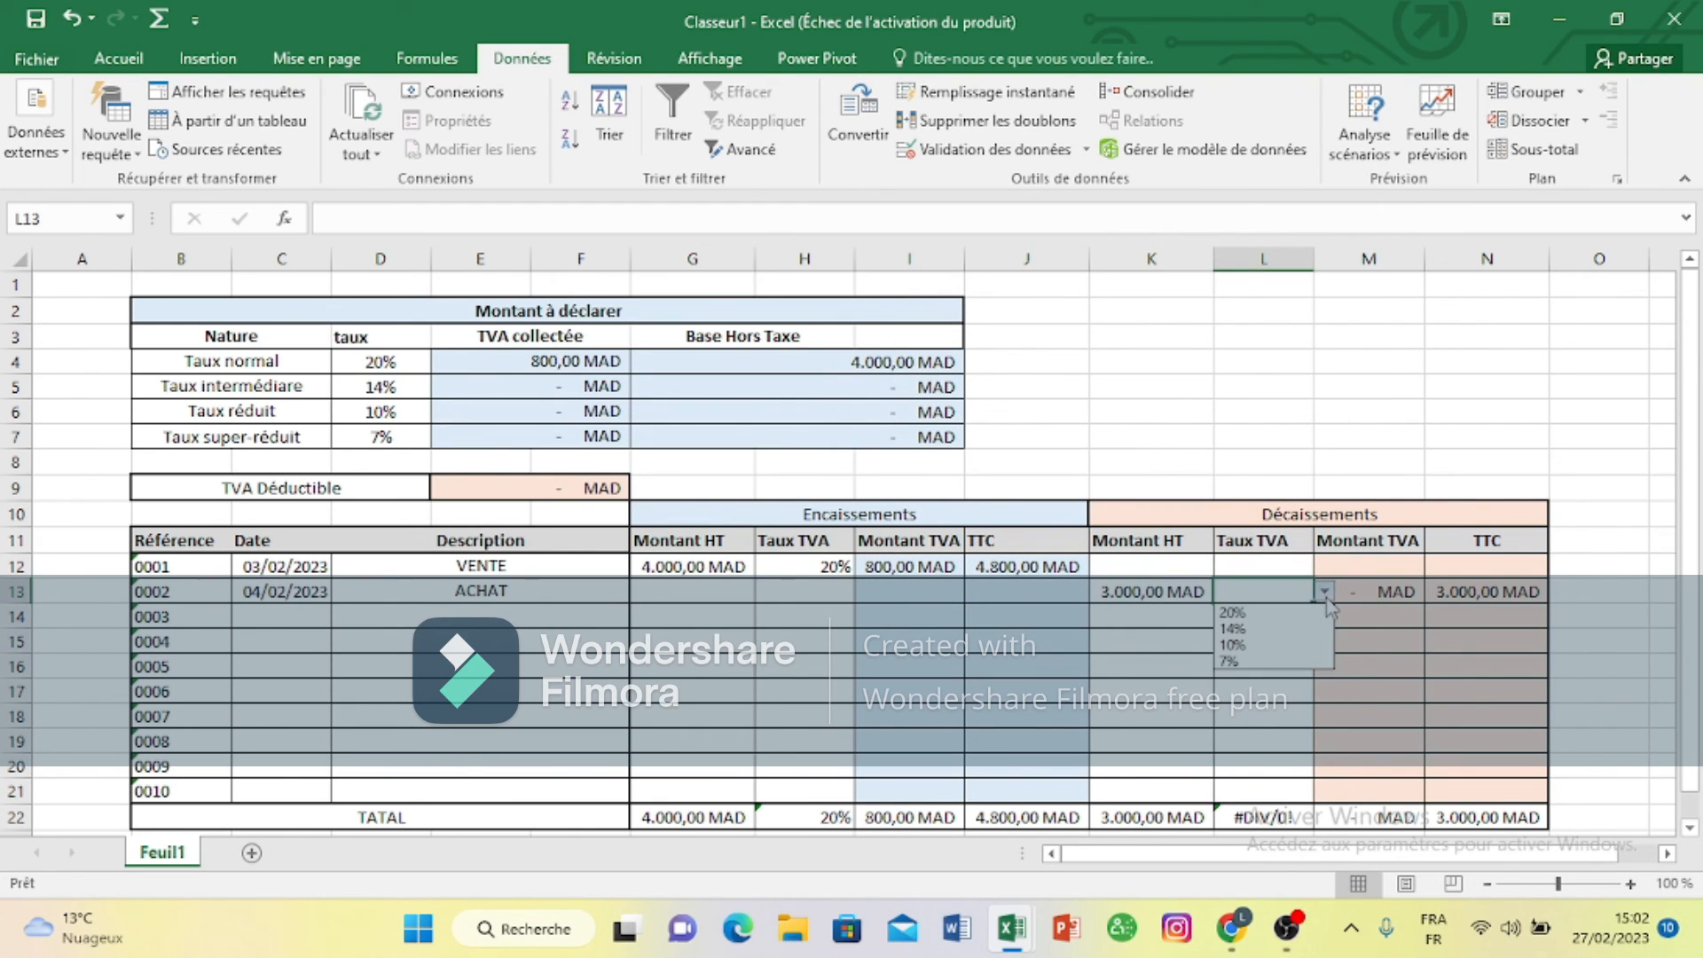
pyautogui.click(1302, 654)
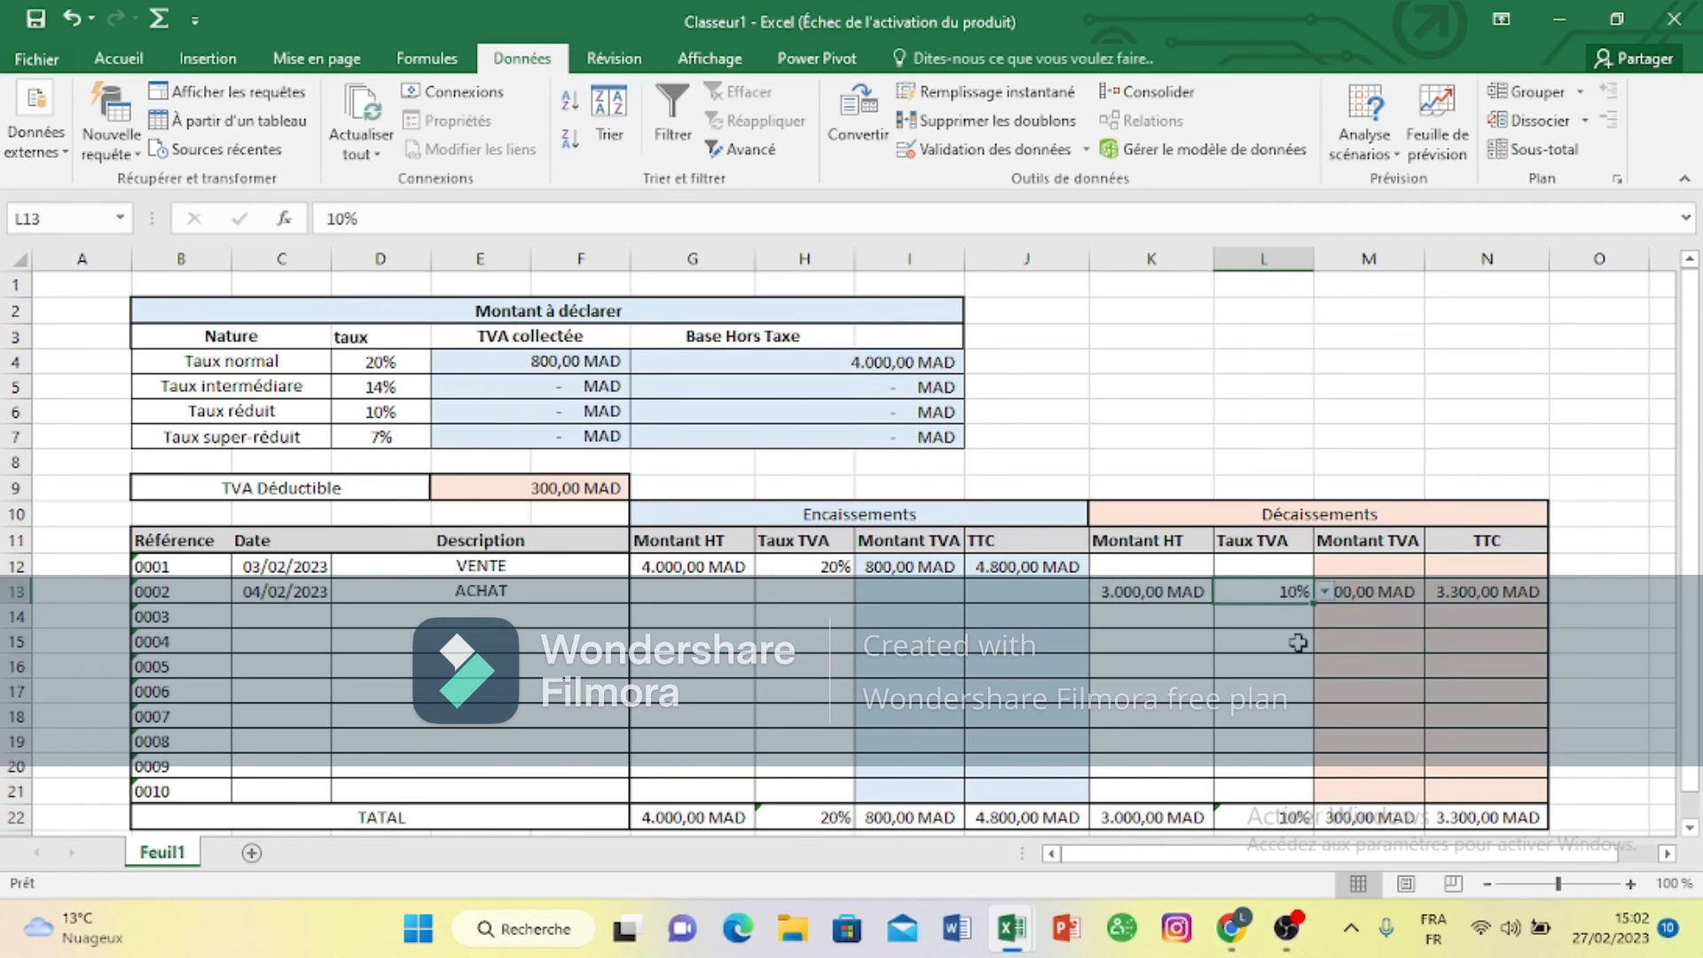
pyautogui.click(1641, 545)
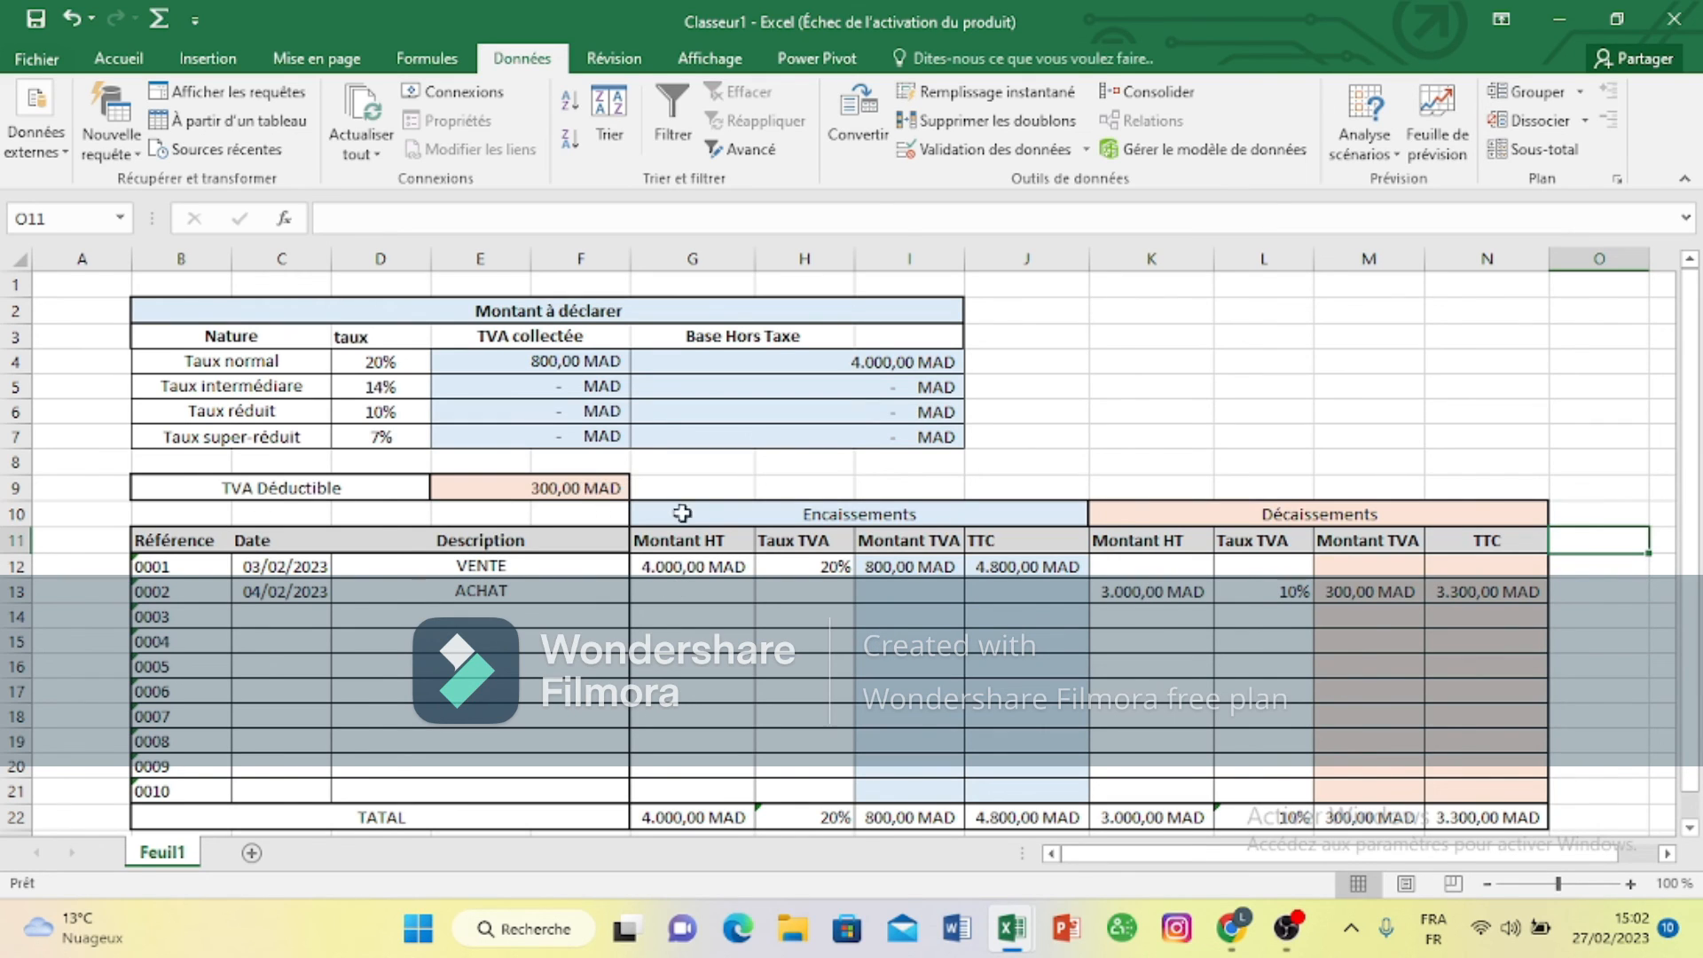
# Step: Enter the date 20/02/2023 and the description VENTE for reference 0003 in row 14
pyautogui.click(304, 616)
pyautogui.write('20')
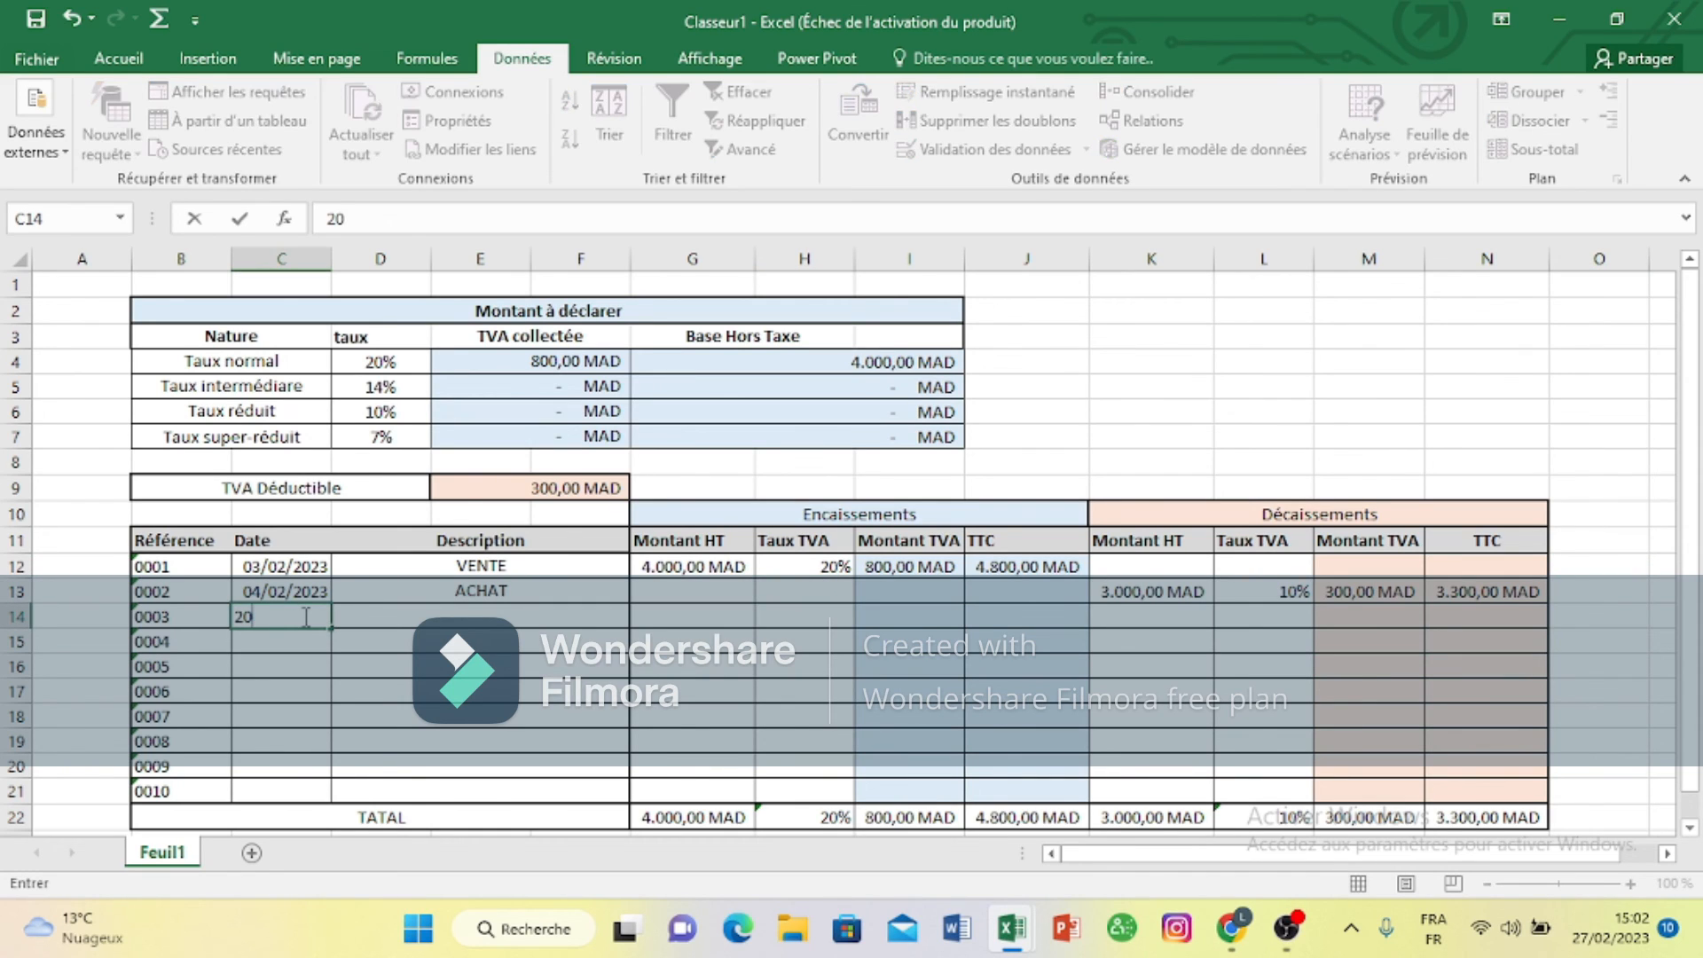
pyautogui.write('/02/2023')
pyautogui.click(412, 628)
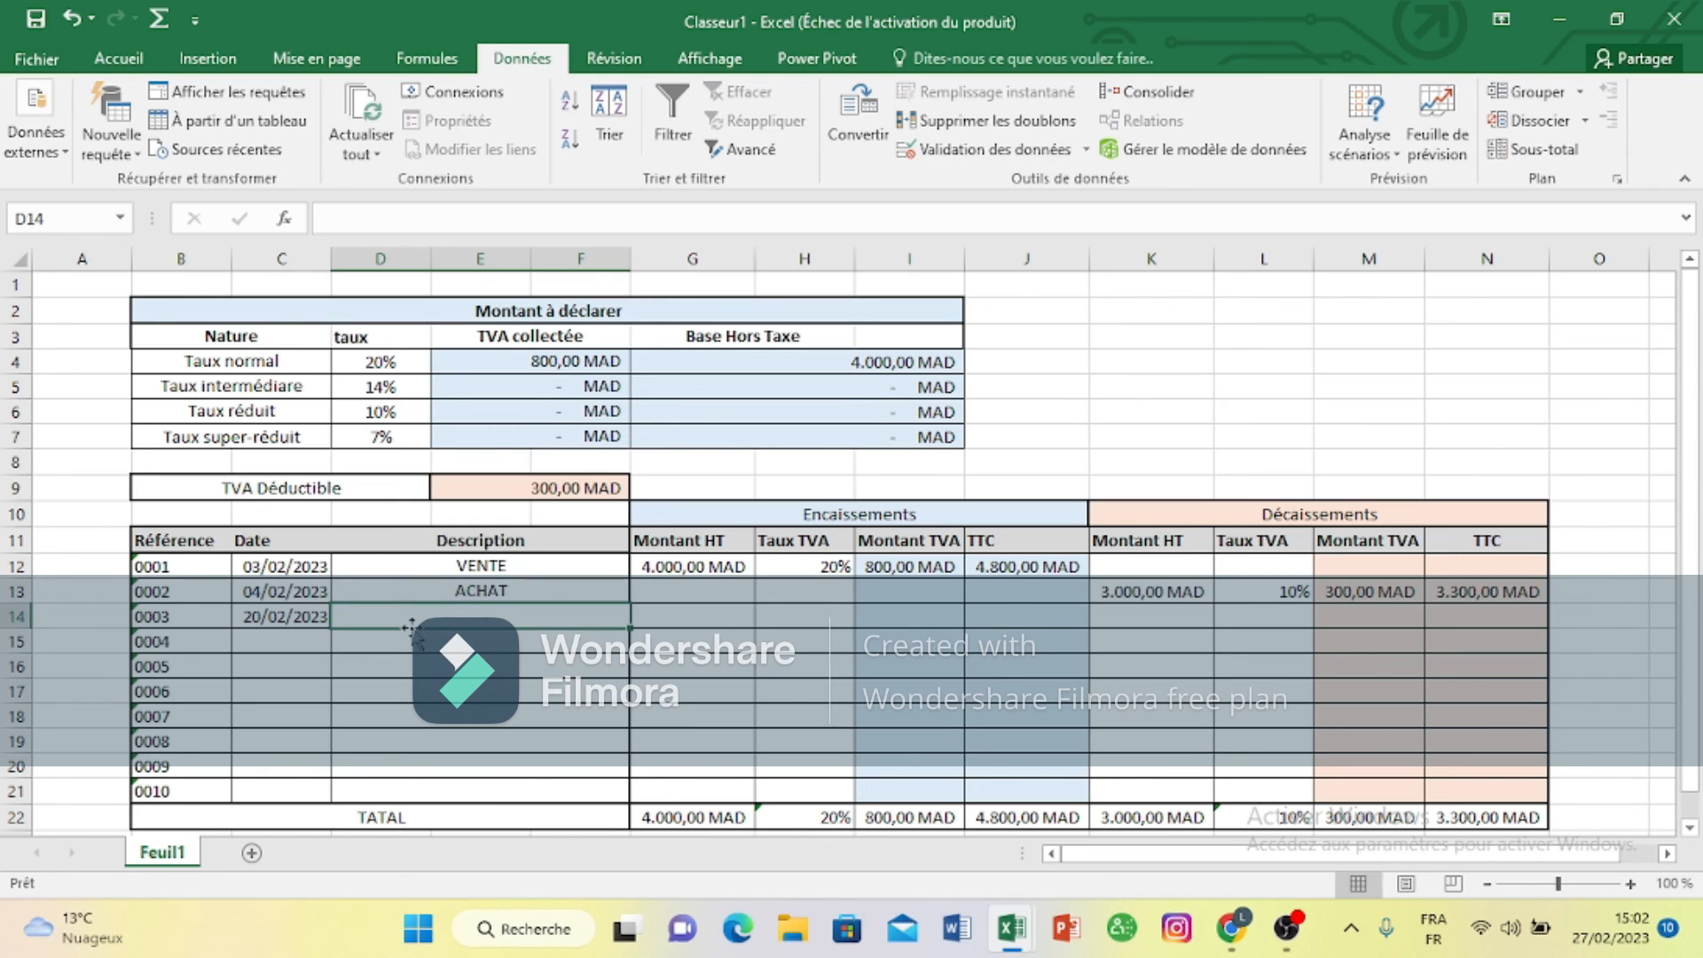
pyautogui.write('VENTE')
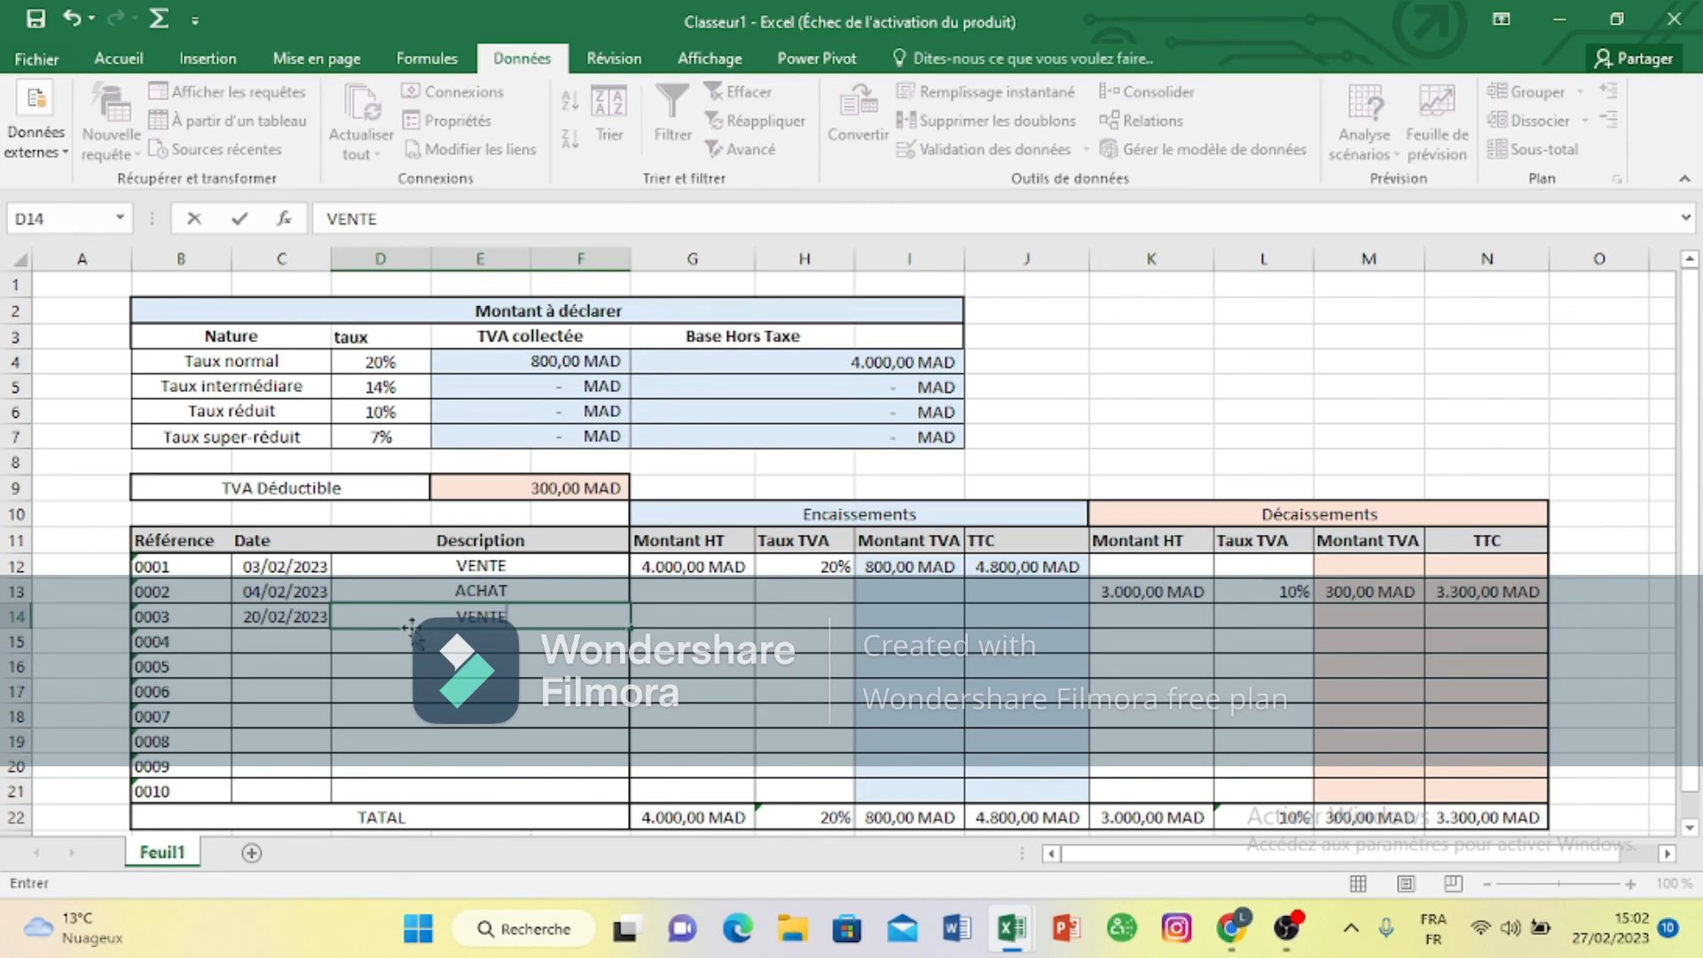
# Step: Enter 5000 as the Encaissements Montant HT of reference 0003 with a 20% Taux TVA, and widen column I
pyautogui.click(705, 619)
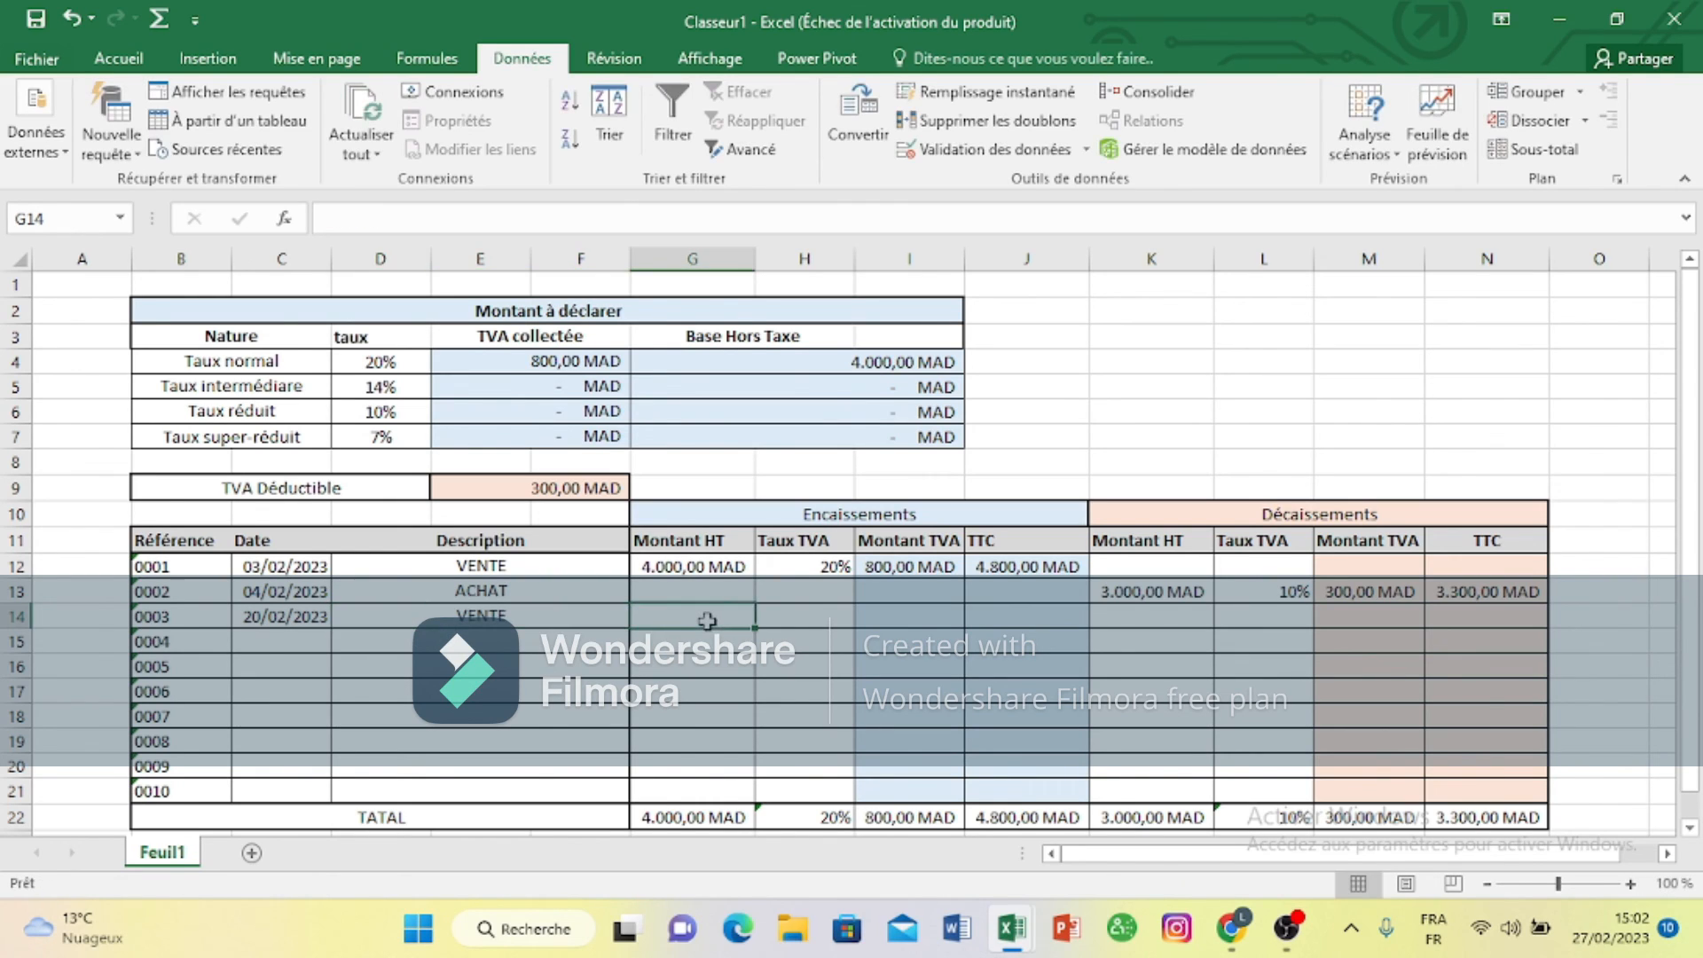
pyautogui.write('5000')
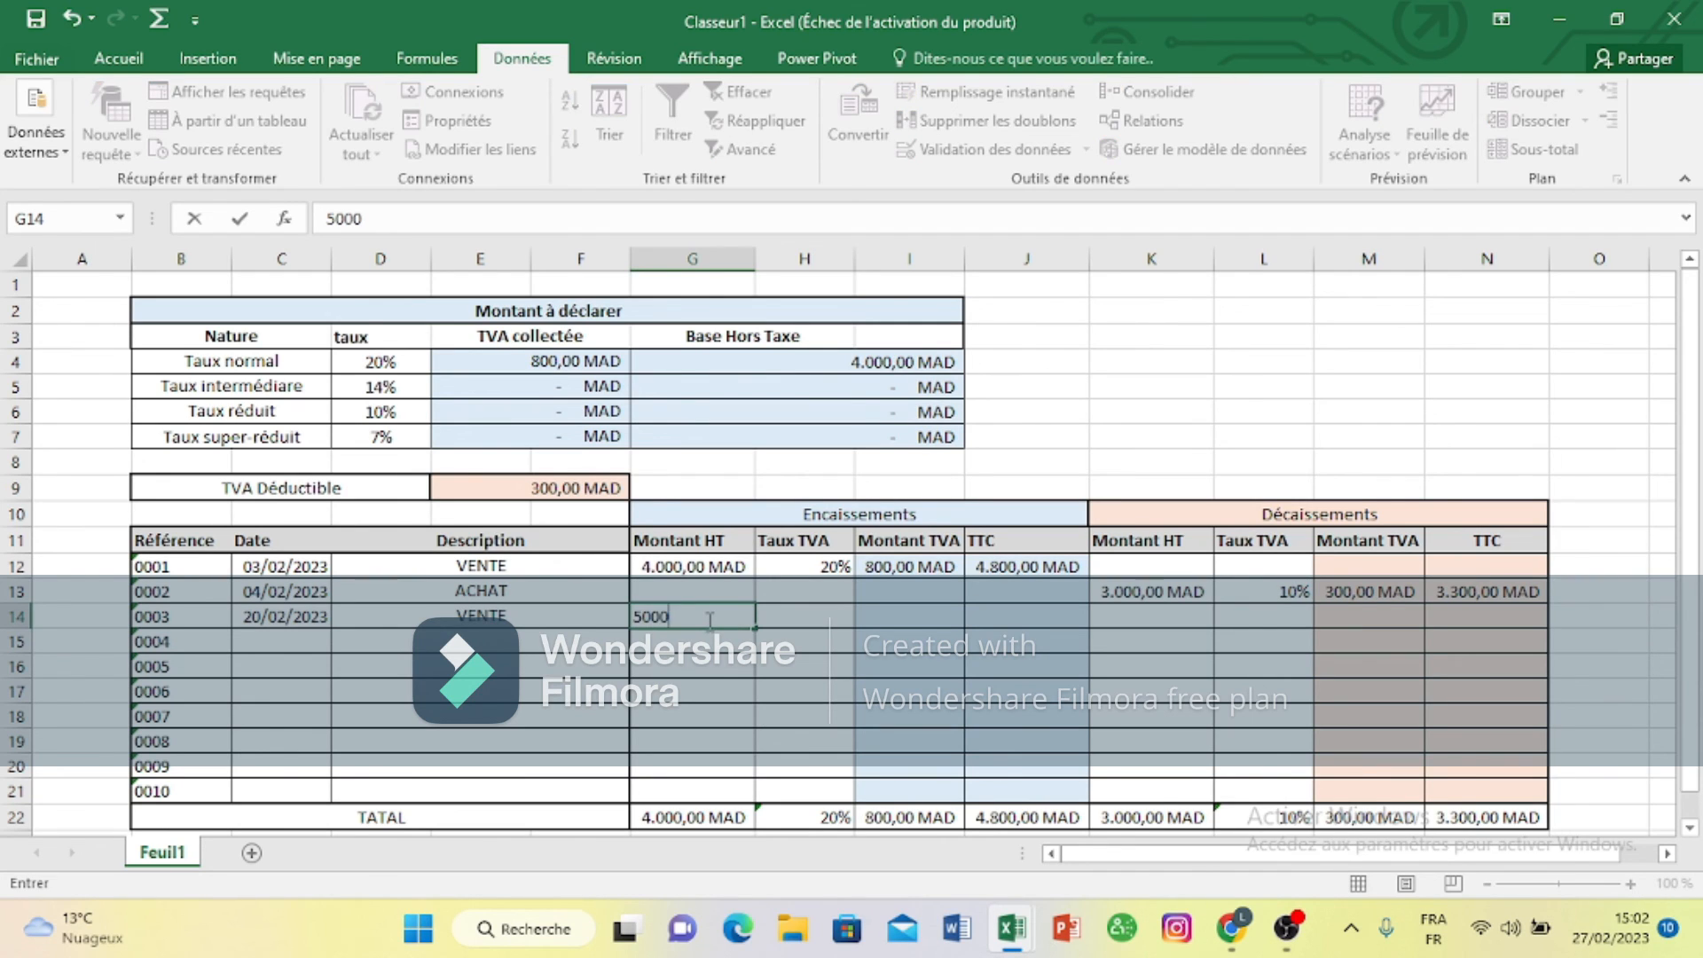
pyautogui.click(798, 689)
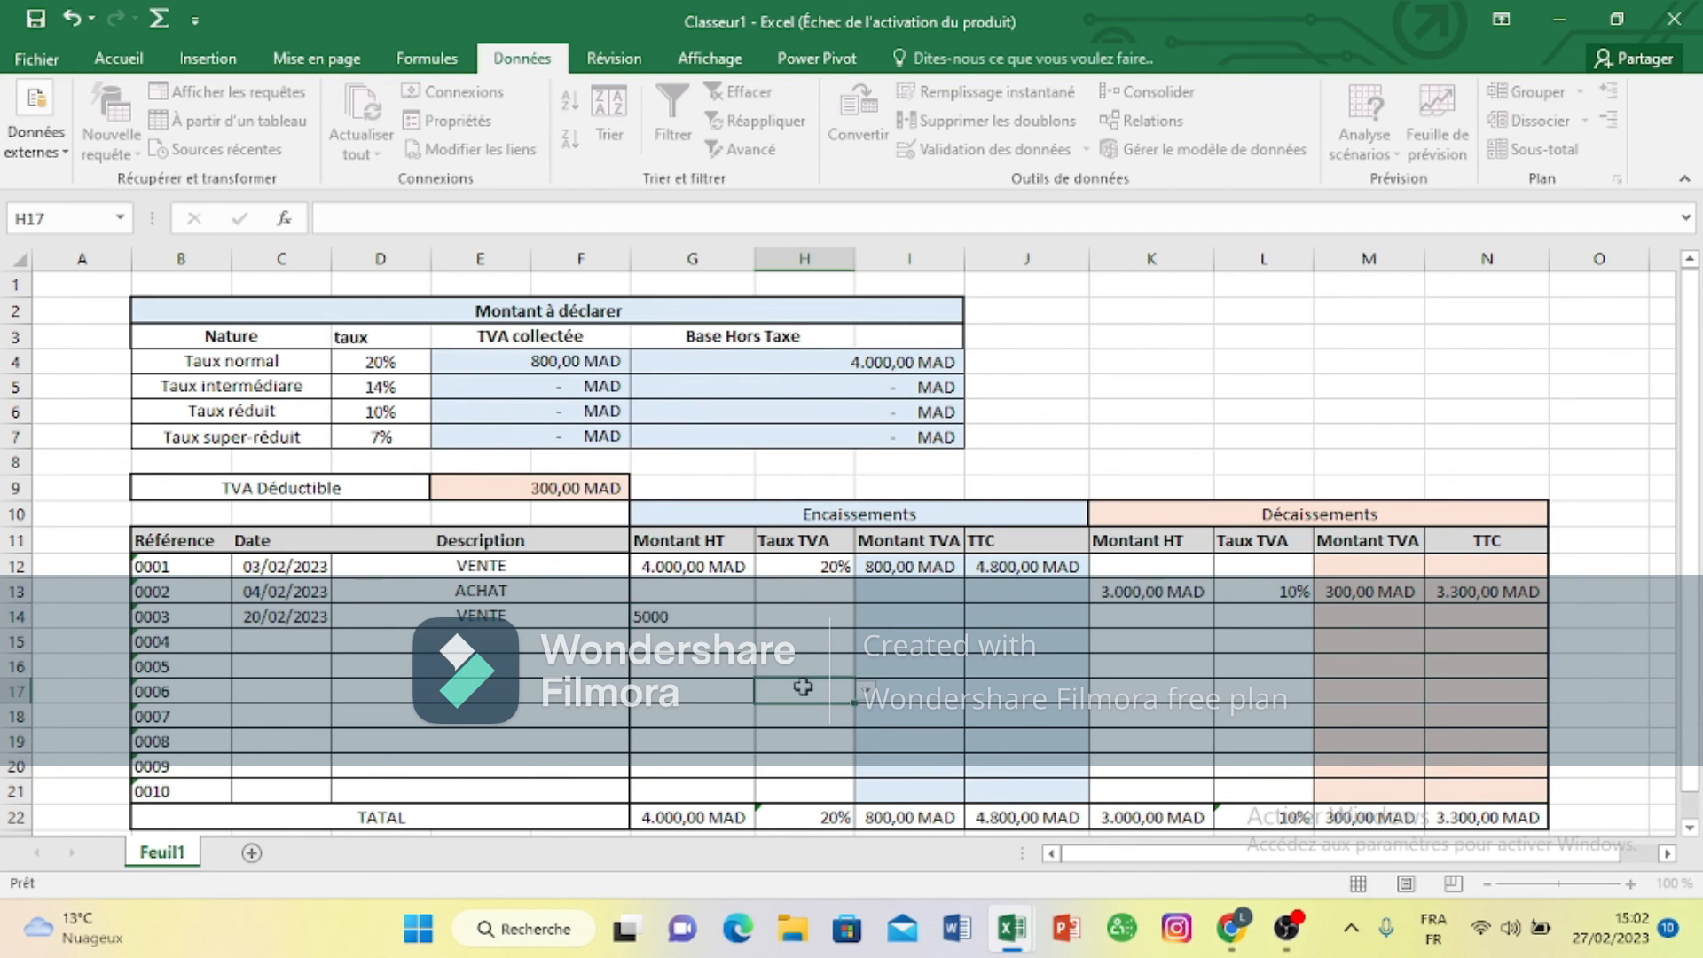
pyautogui.click(834, 609)
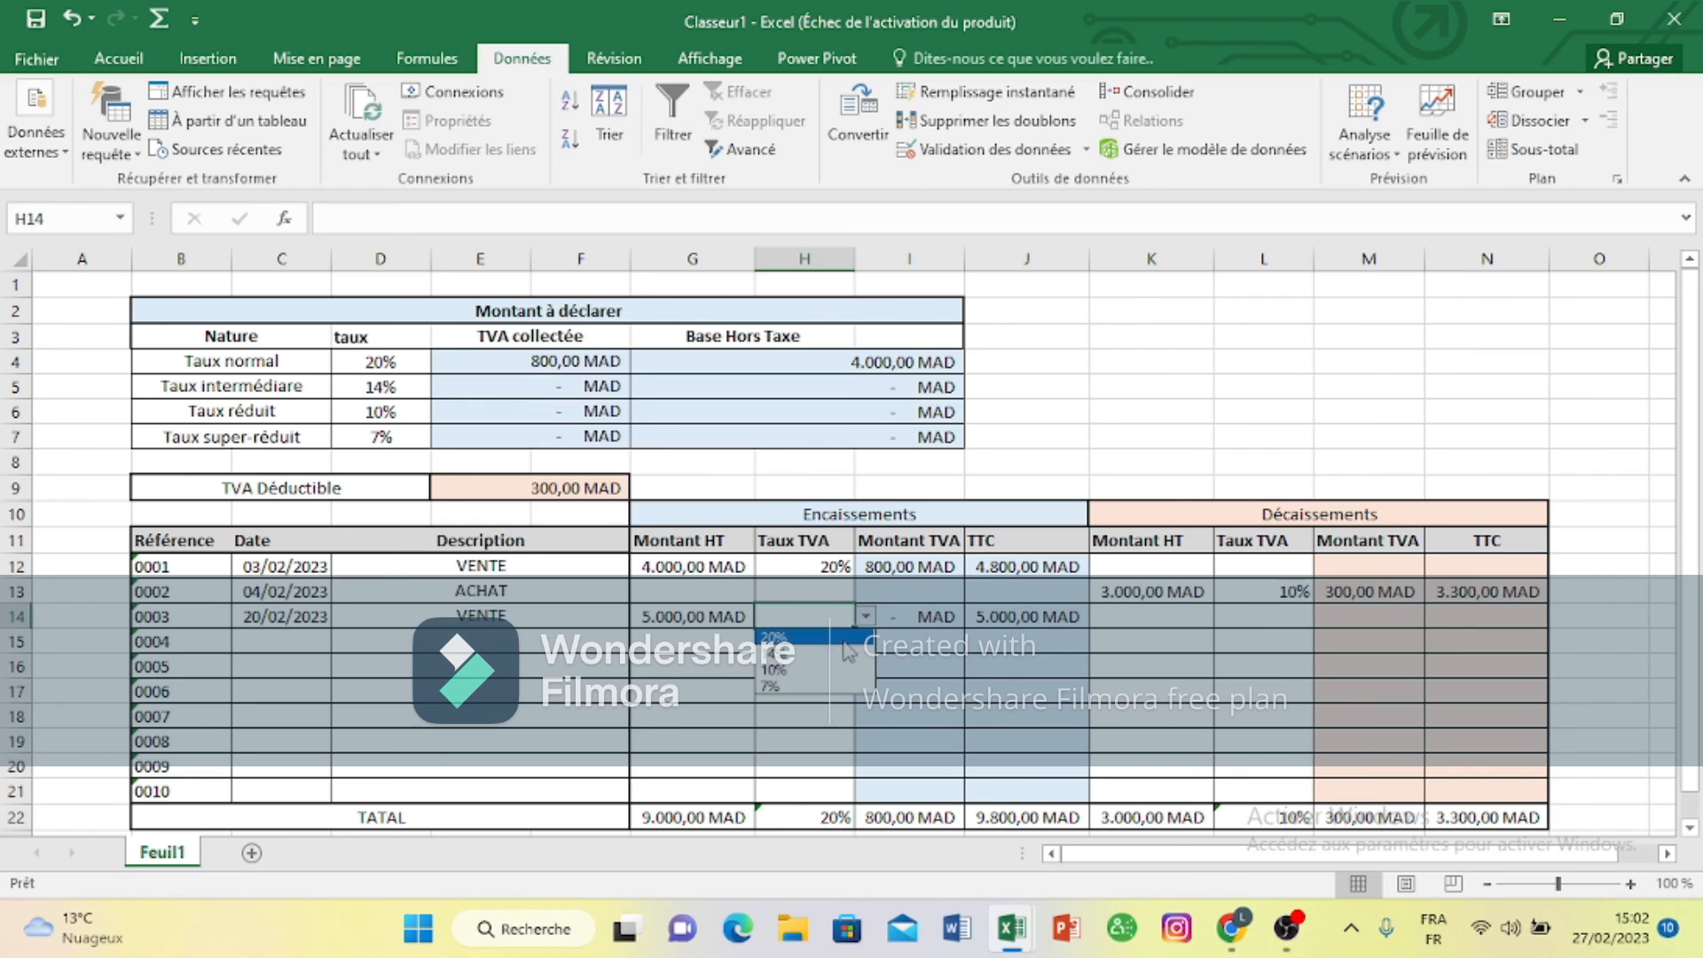
pyautogui.click(944, 632)
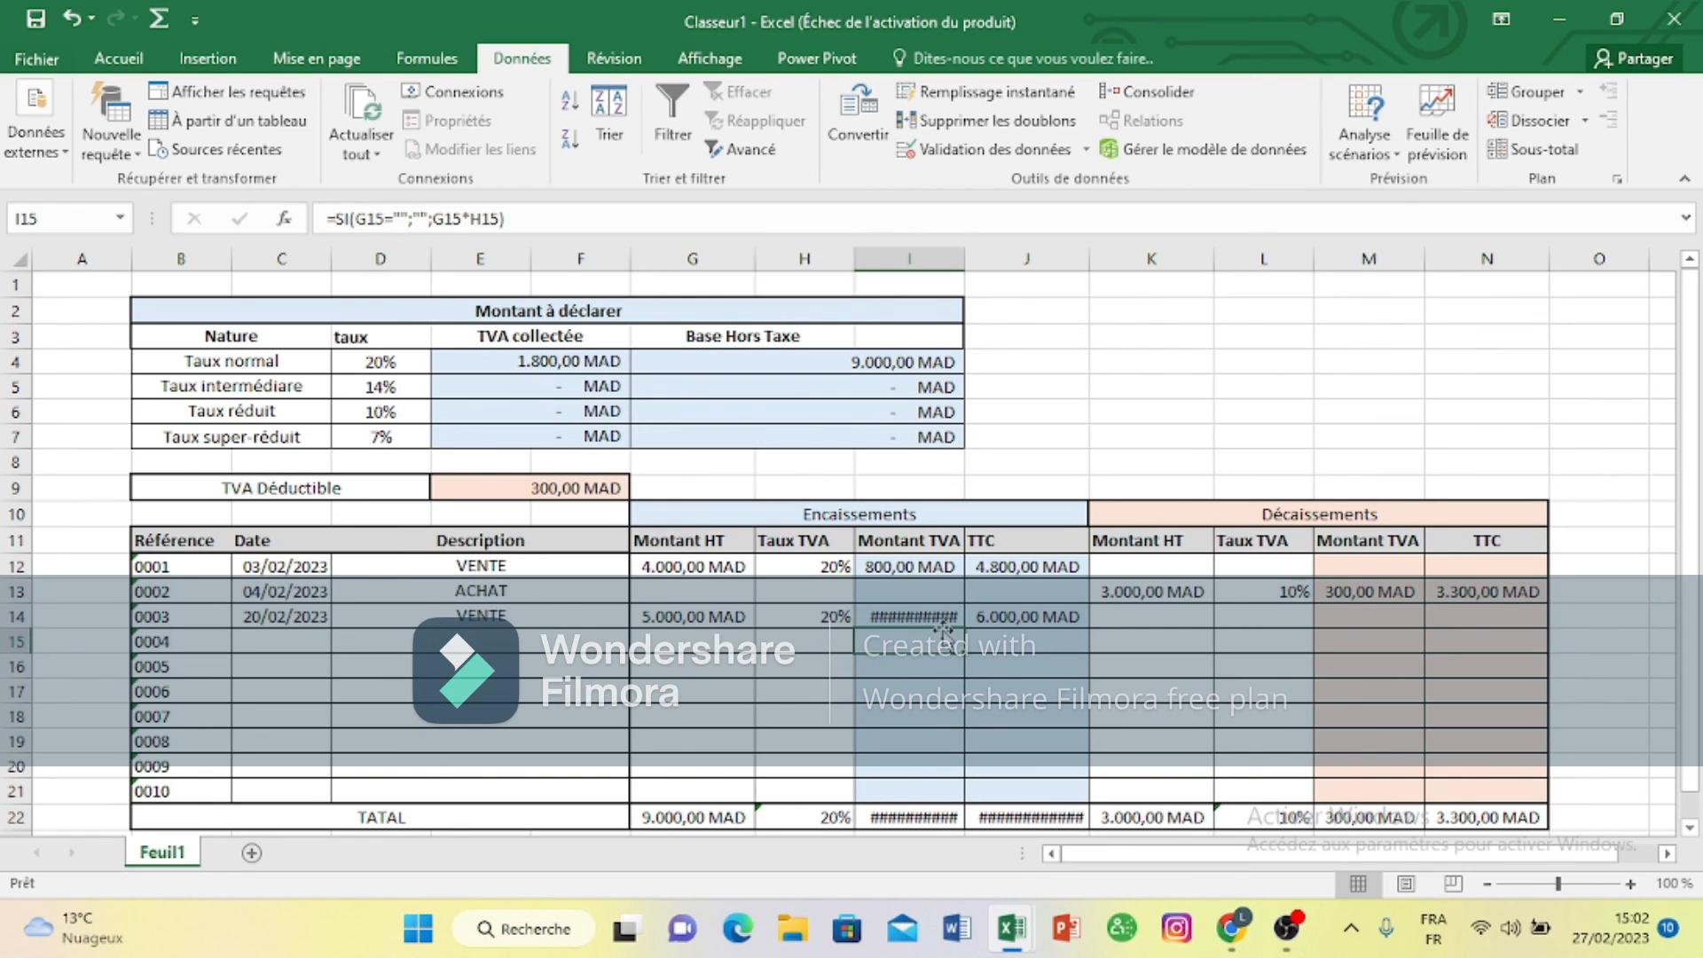
pyautogui.click(939, 619)
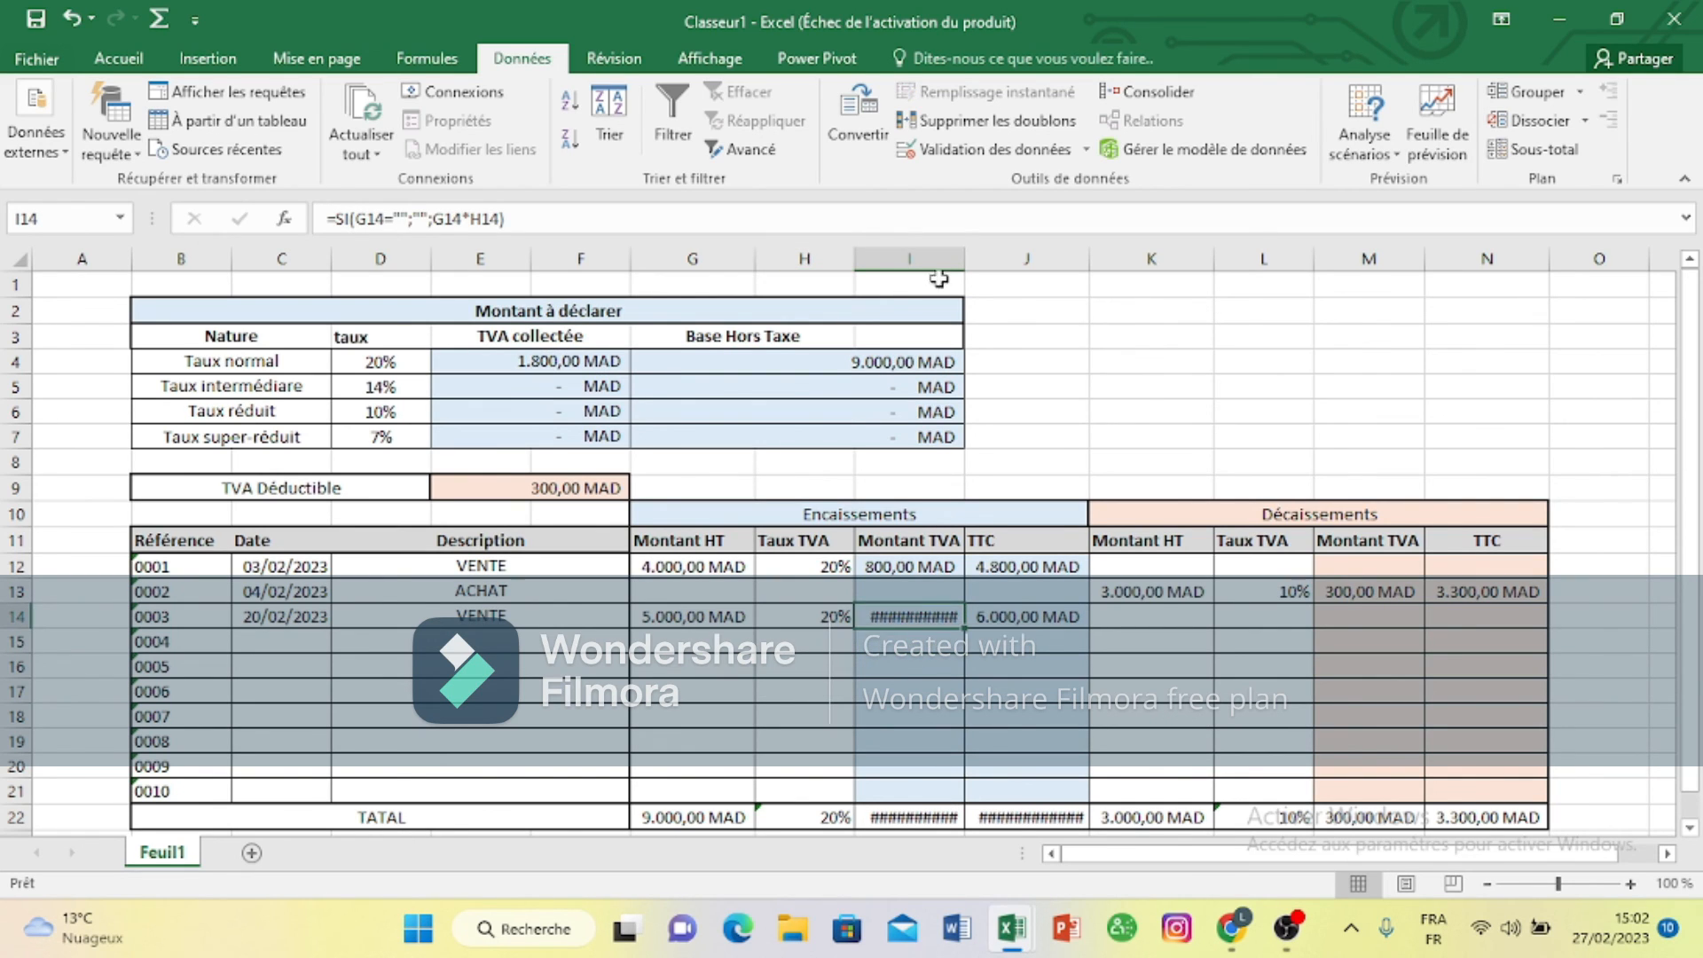
pyautogui.moveTo(958, 267); pyautogui.dragTo(972, 267)
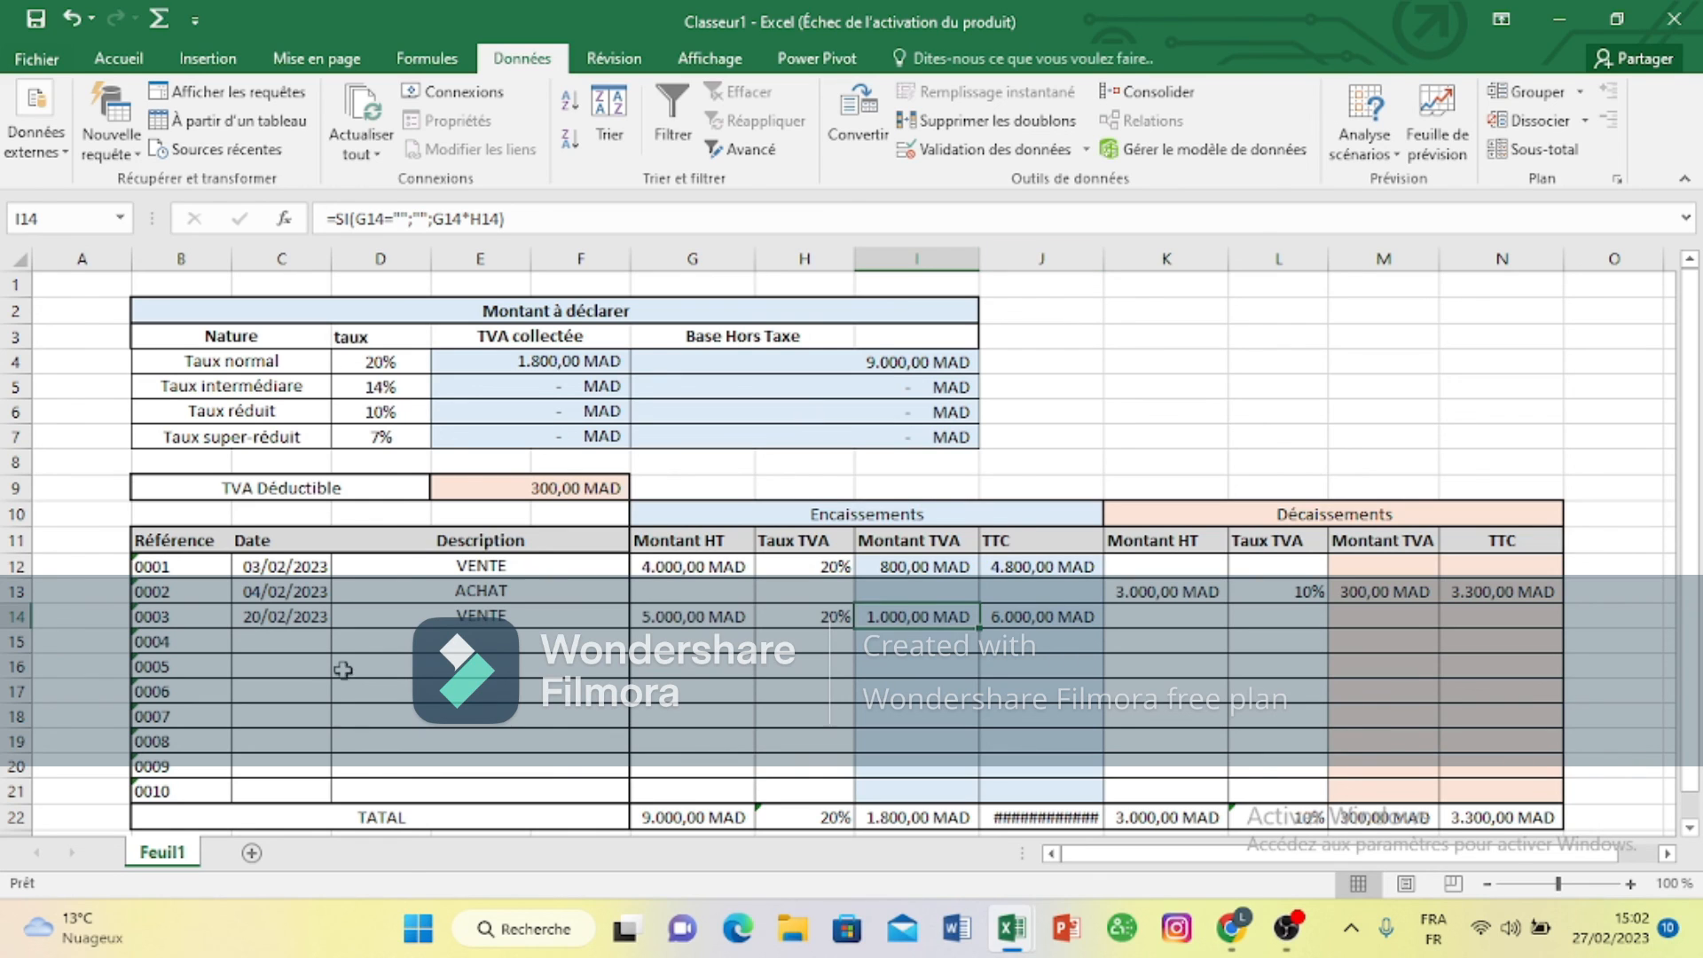
# Step: Enter the date 21/03/2023 and the description ACHAT for reference 0004 in row 15
pyautogui.click(284, 640)
pyautogui.write('21/03')
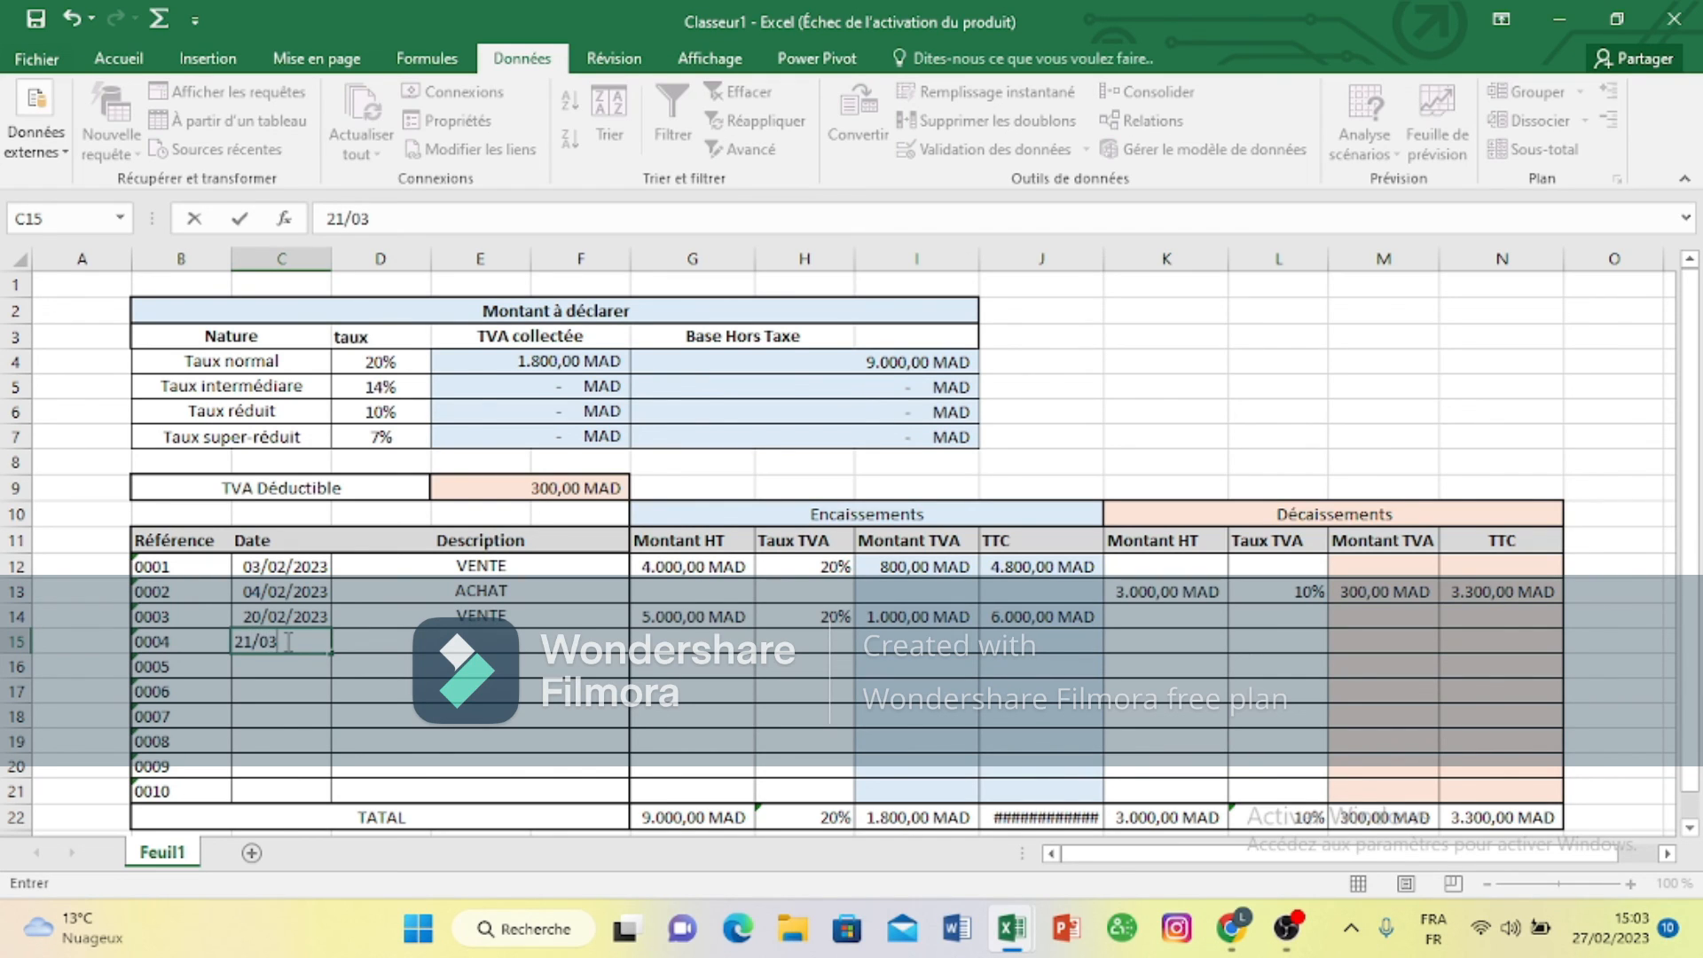
pyautogui.click(337, 663)
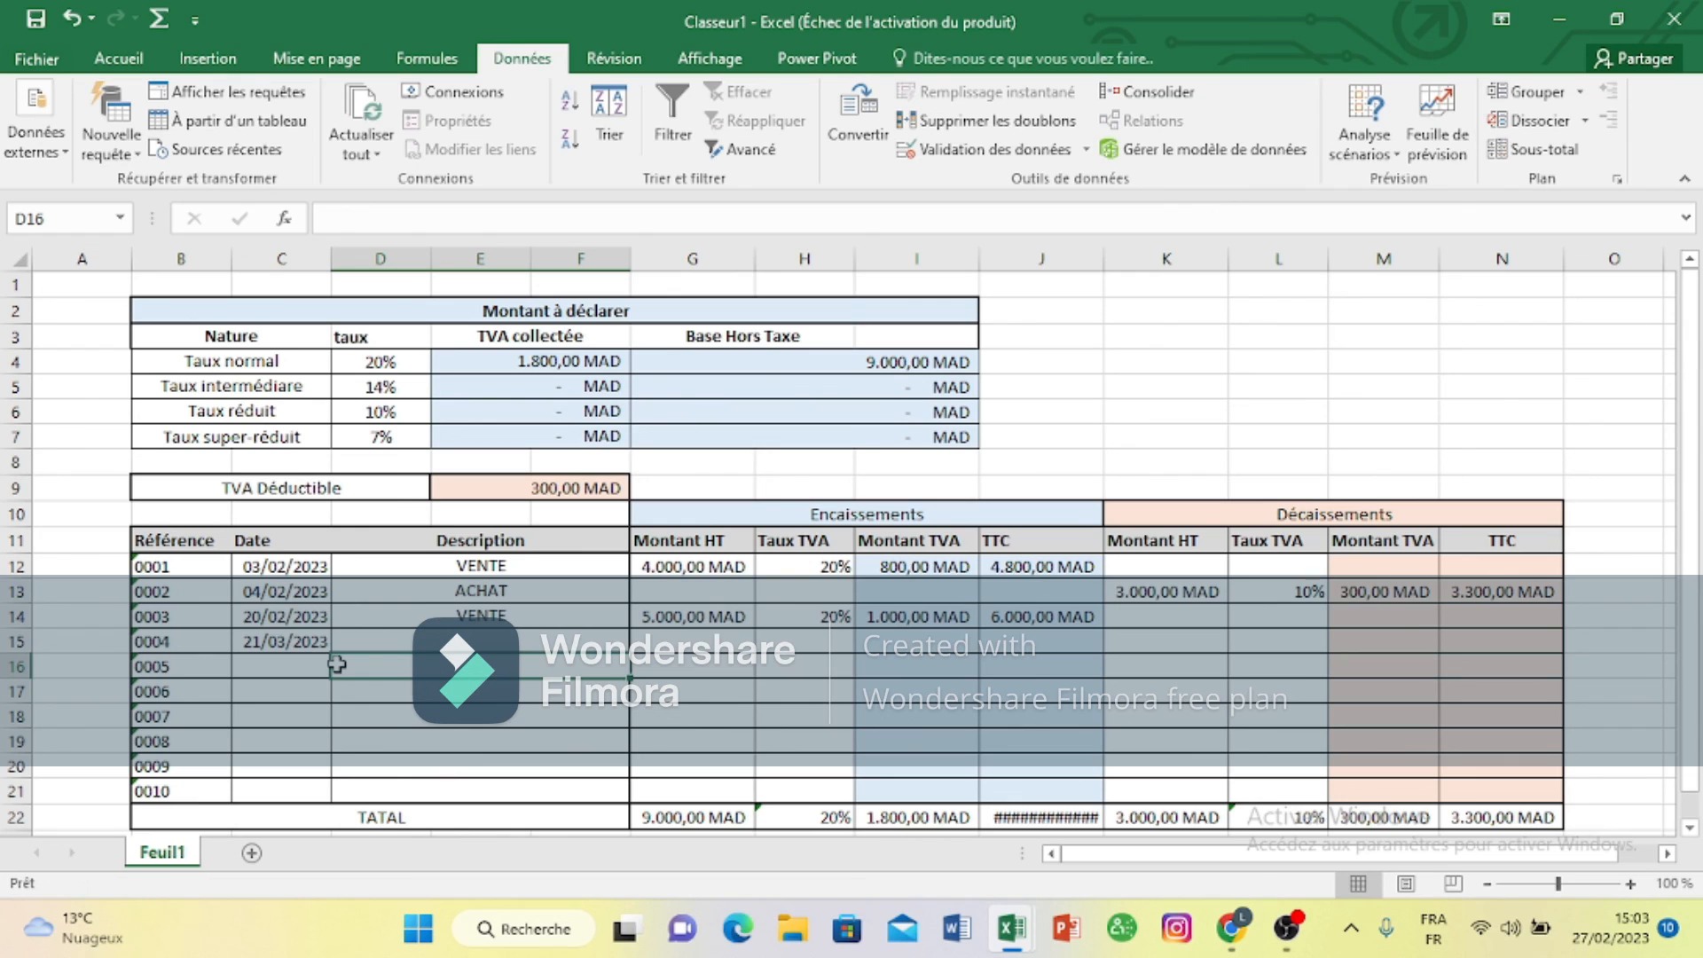
pyautogui.click(623, 637)
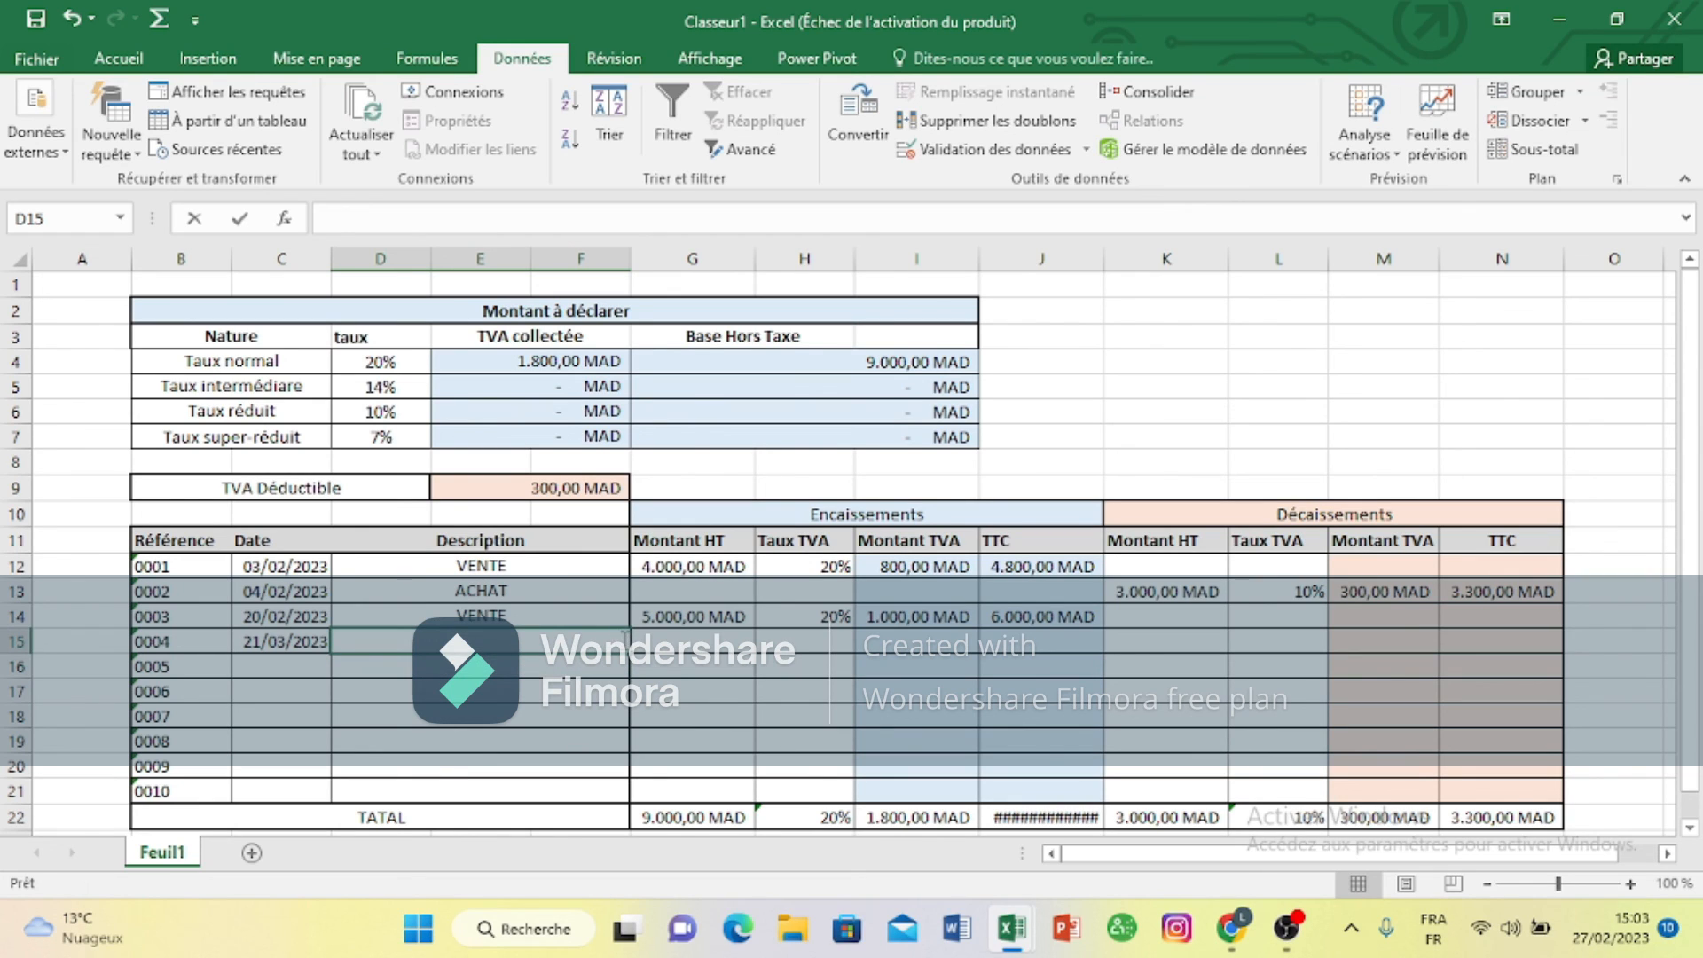
pyautogui.write('ACHAT')
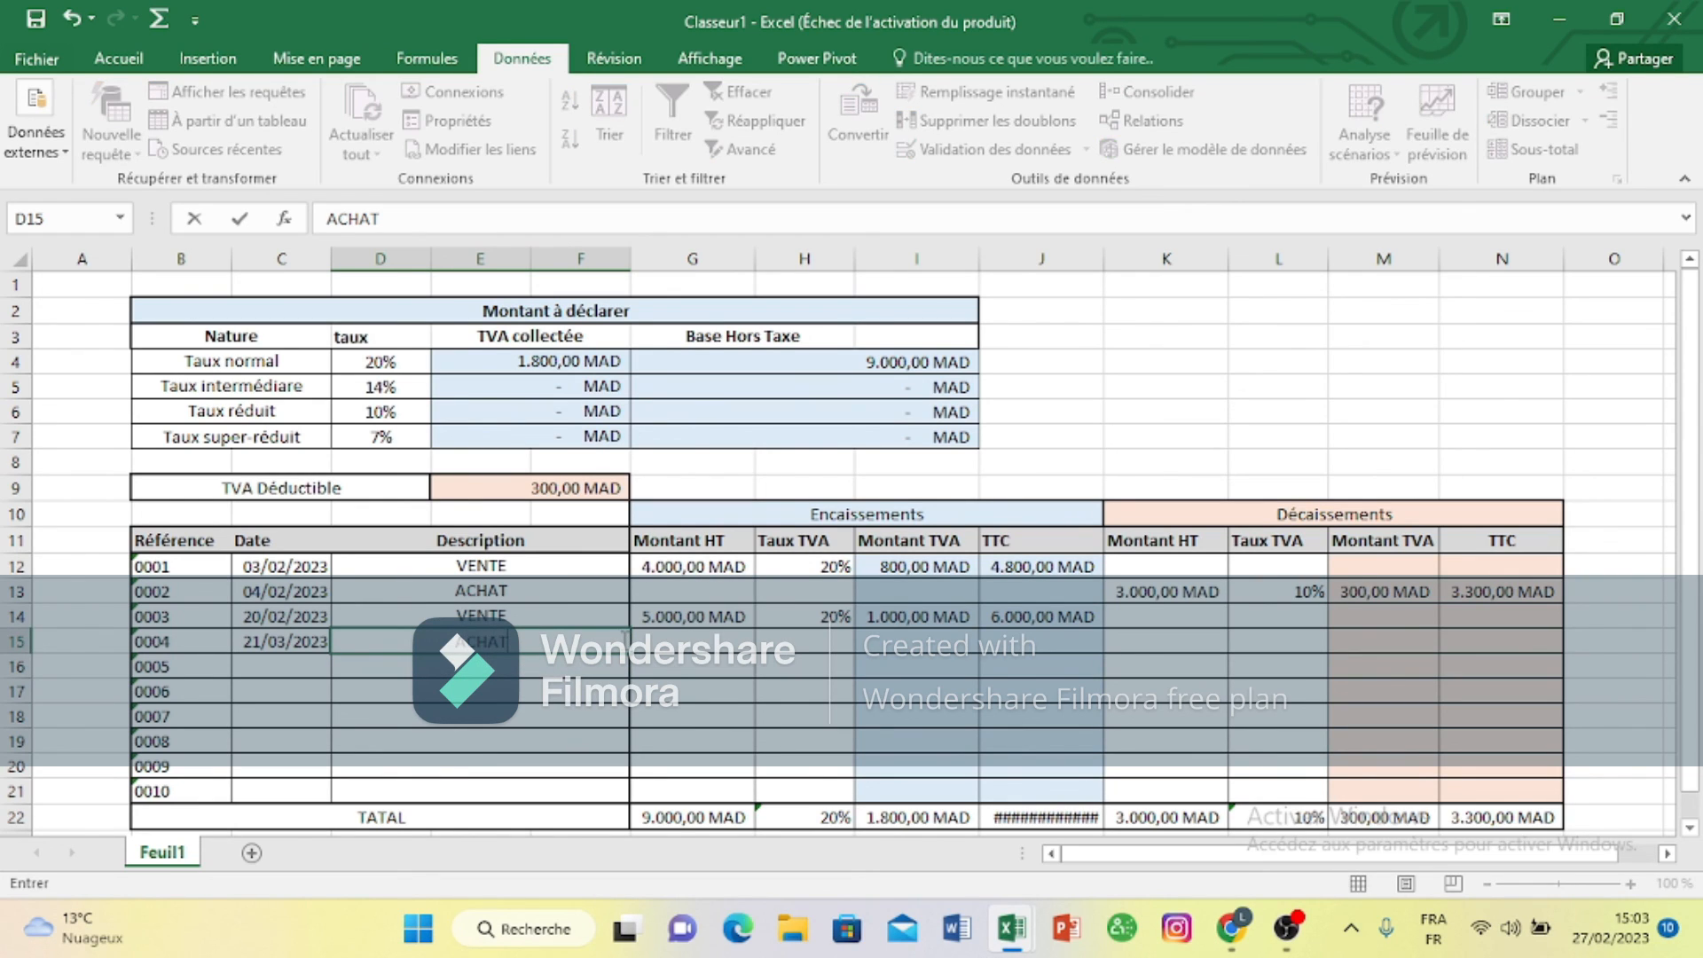
# Step: Enter 2000 as the Décaissements Montant HT of reference 0004 in K15 and choose 14% as its Taux TVA
pyautogui.click(735, 642)
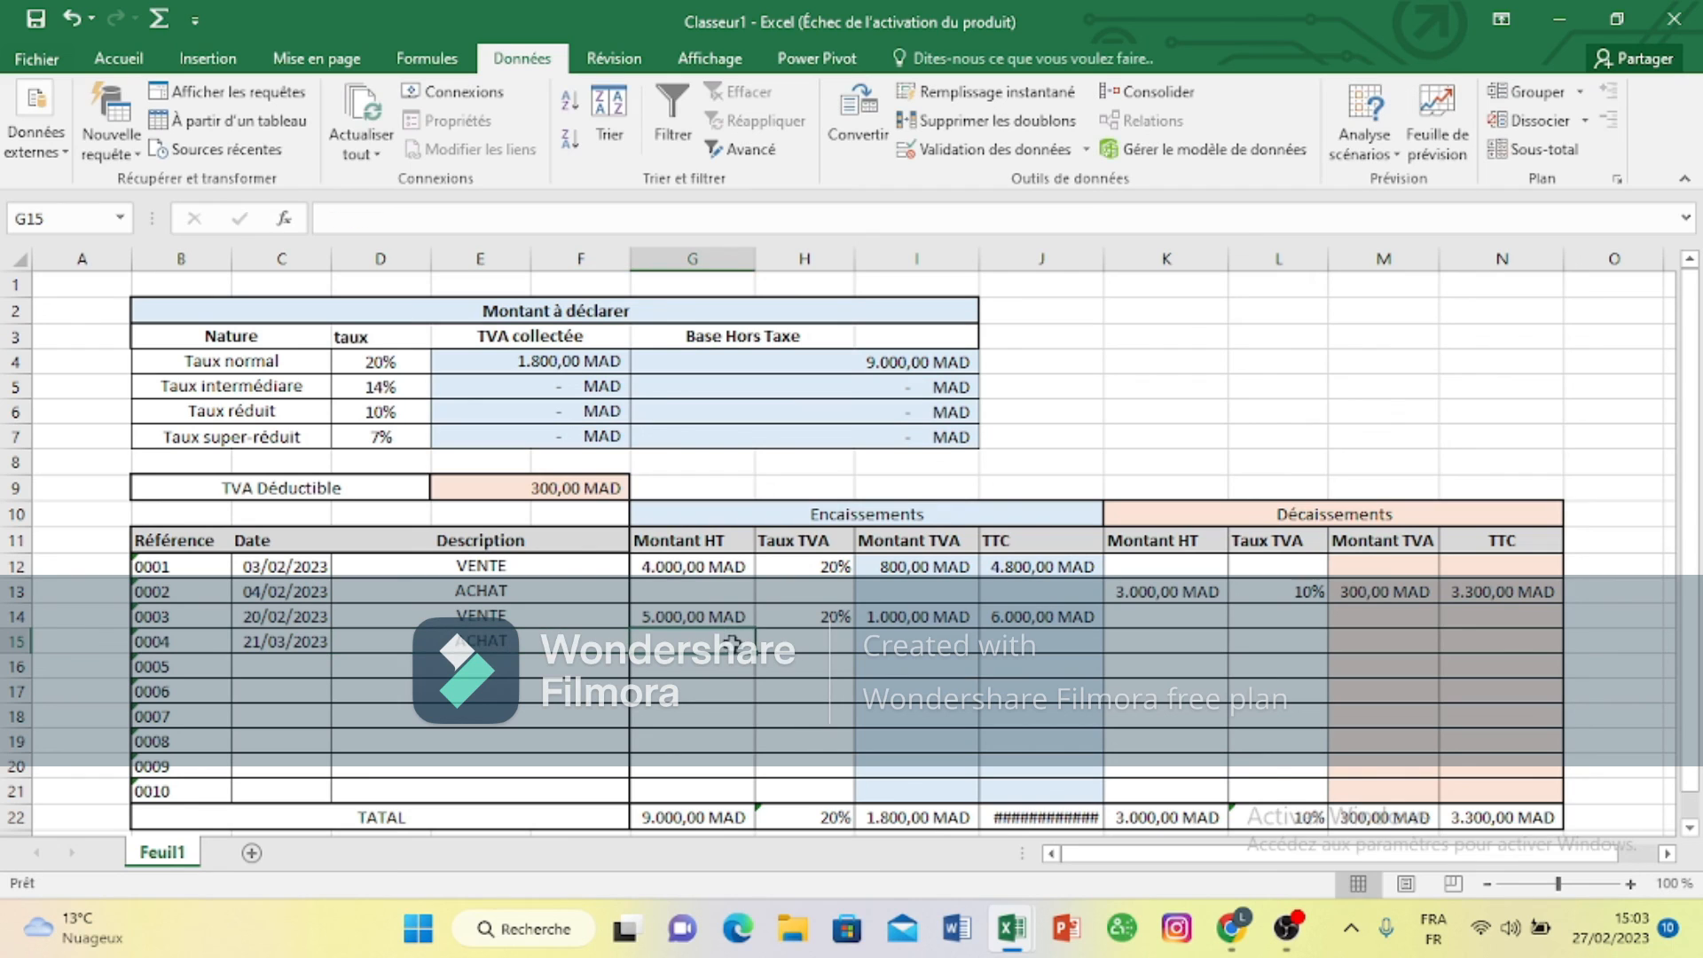
pyautogui.click(1189, 642)
pyautogui.write('2000')
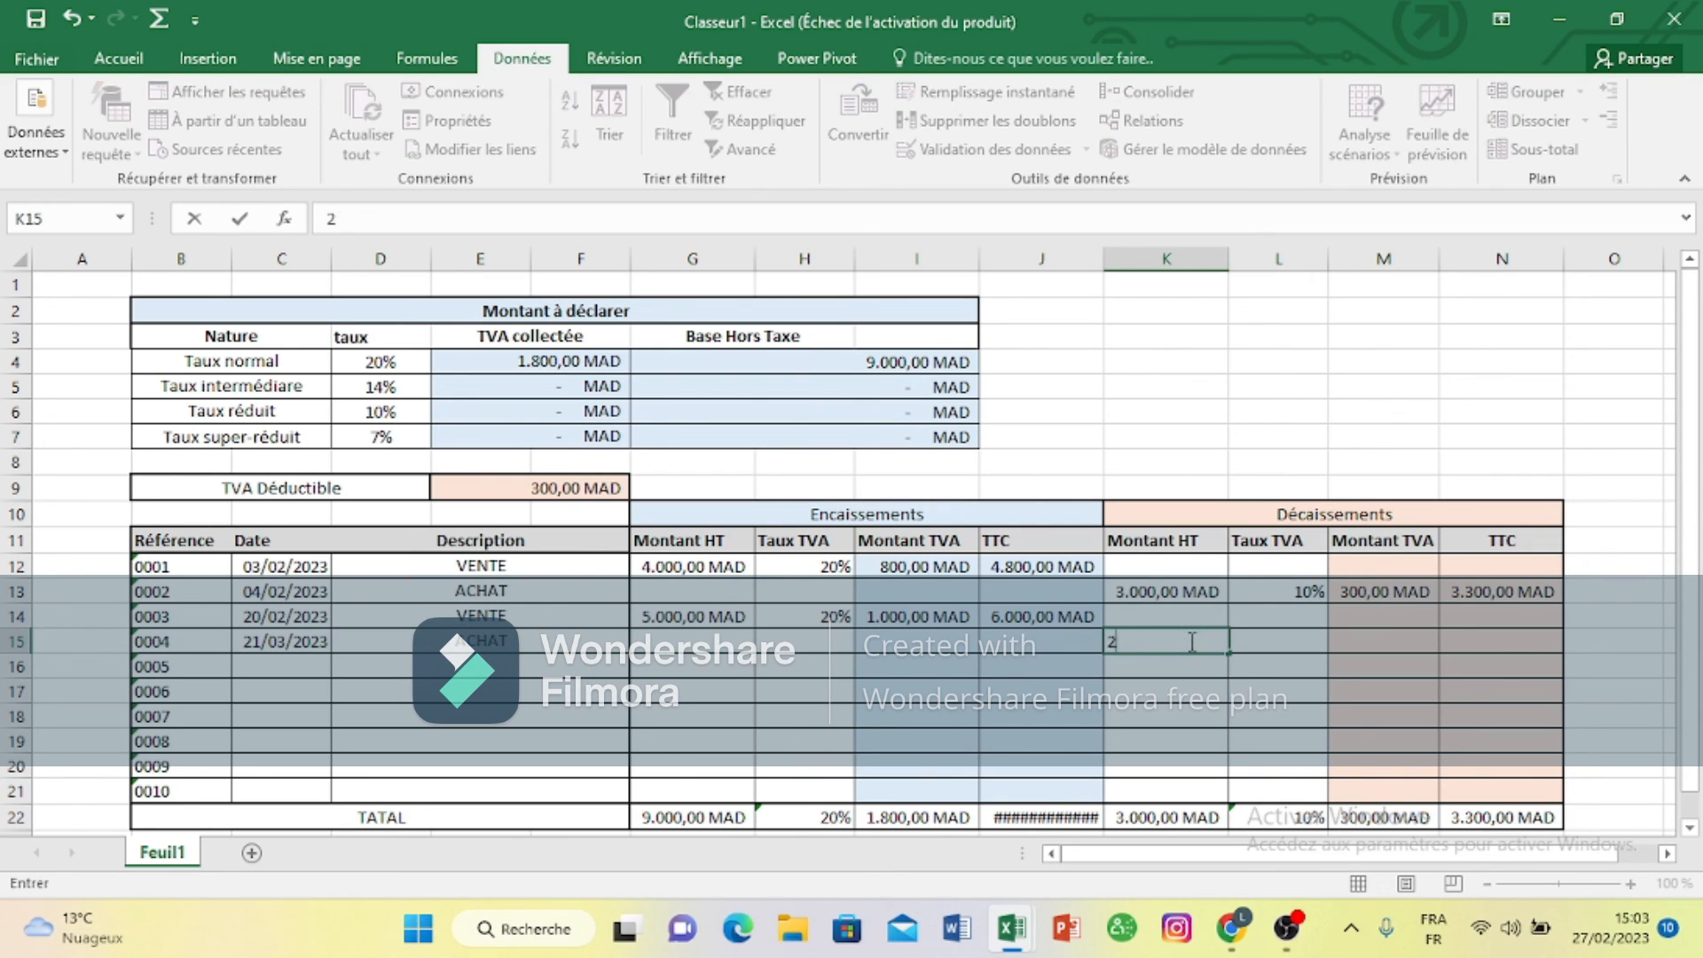
pyautogui.click(1274, 653)
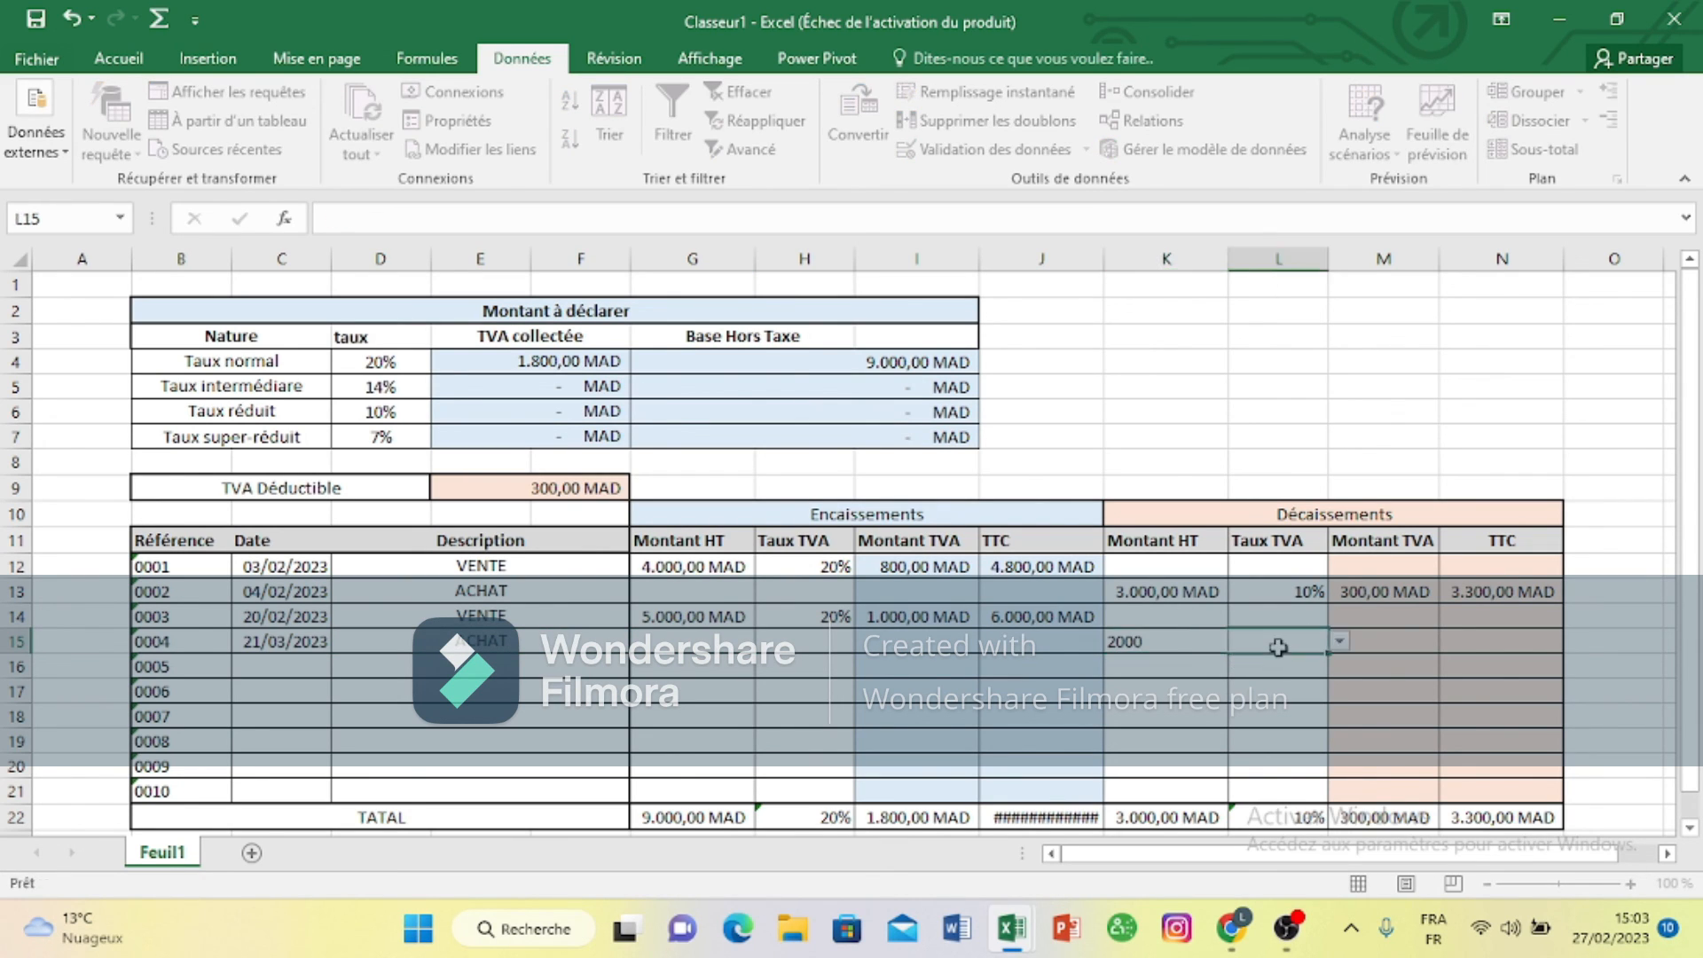
pyautogui.click(1340, 644)
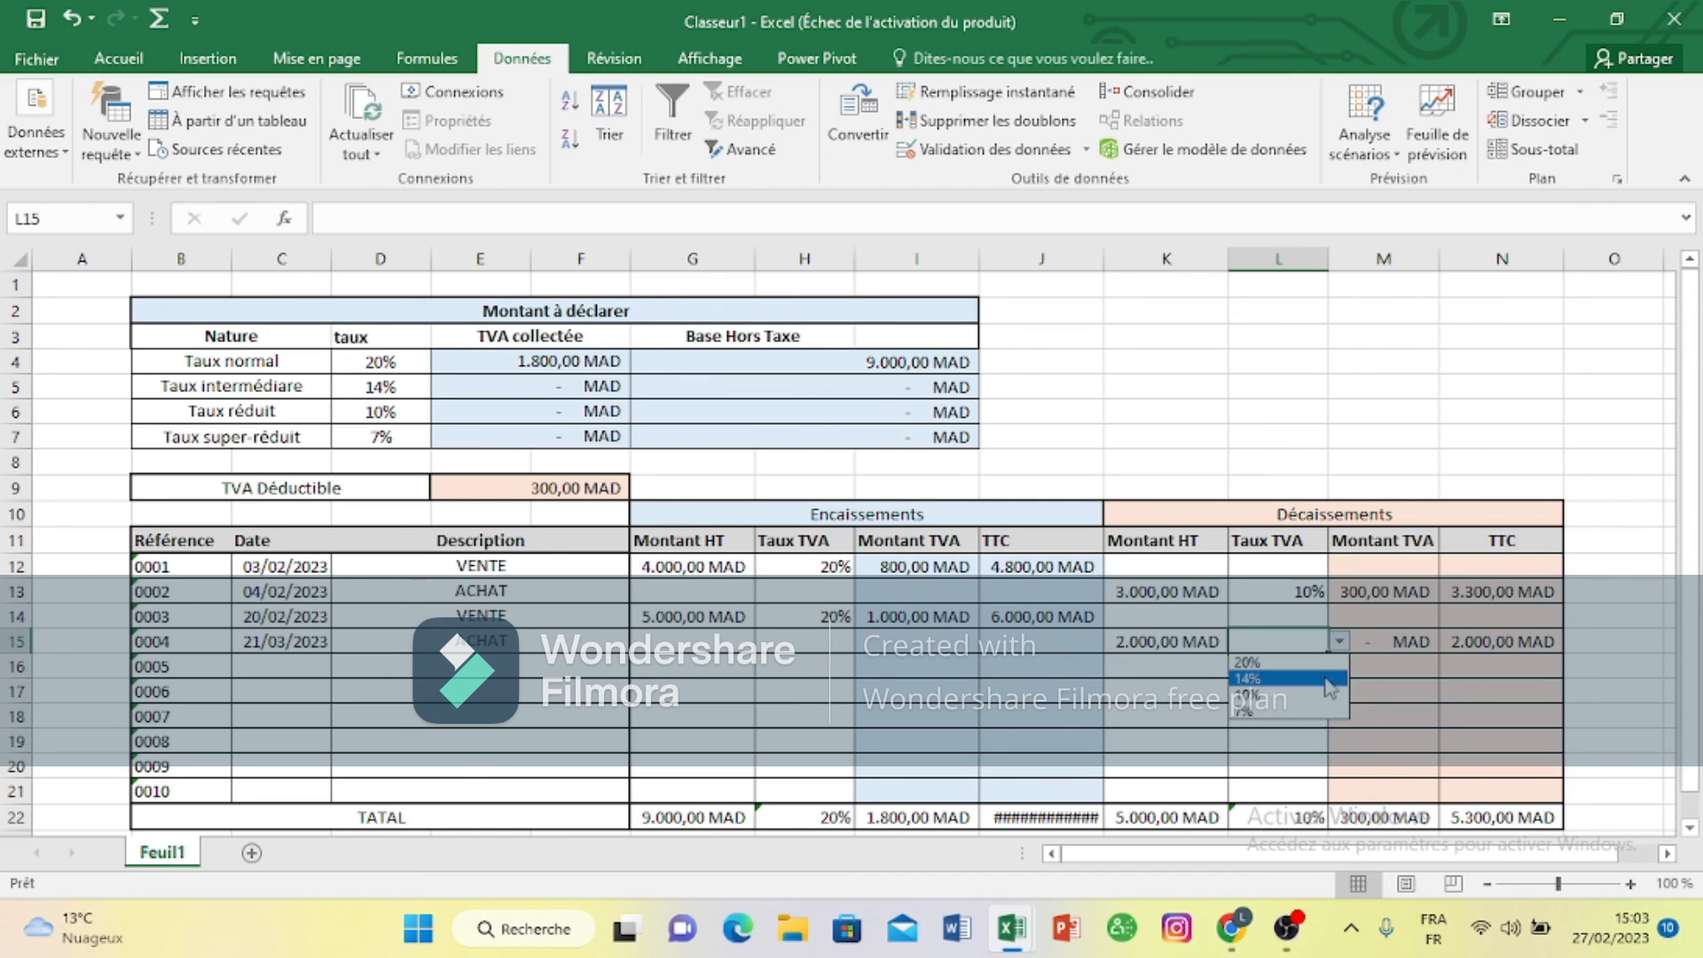
pyautogui.click(1328, 679)
pyautogui.click(1519, 699)
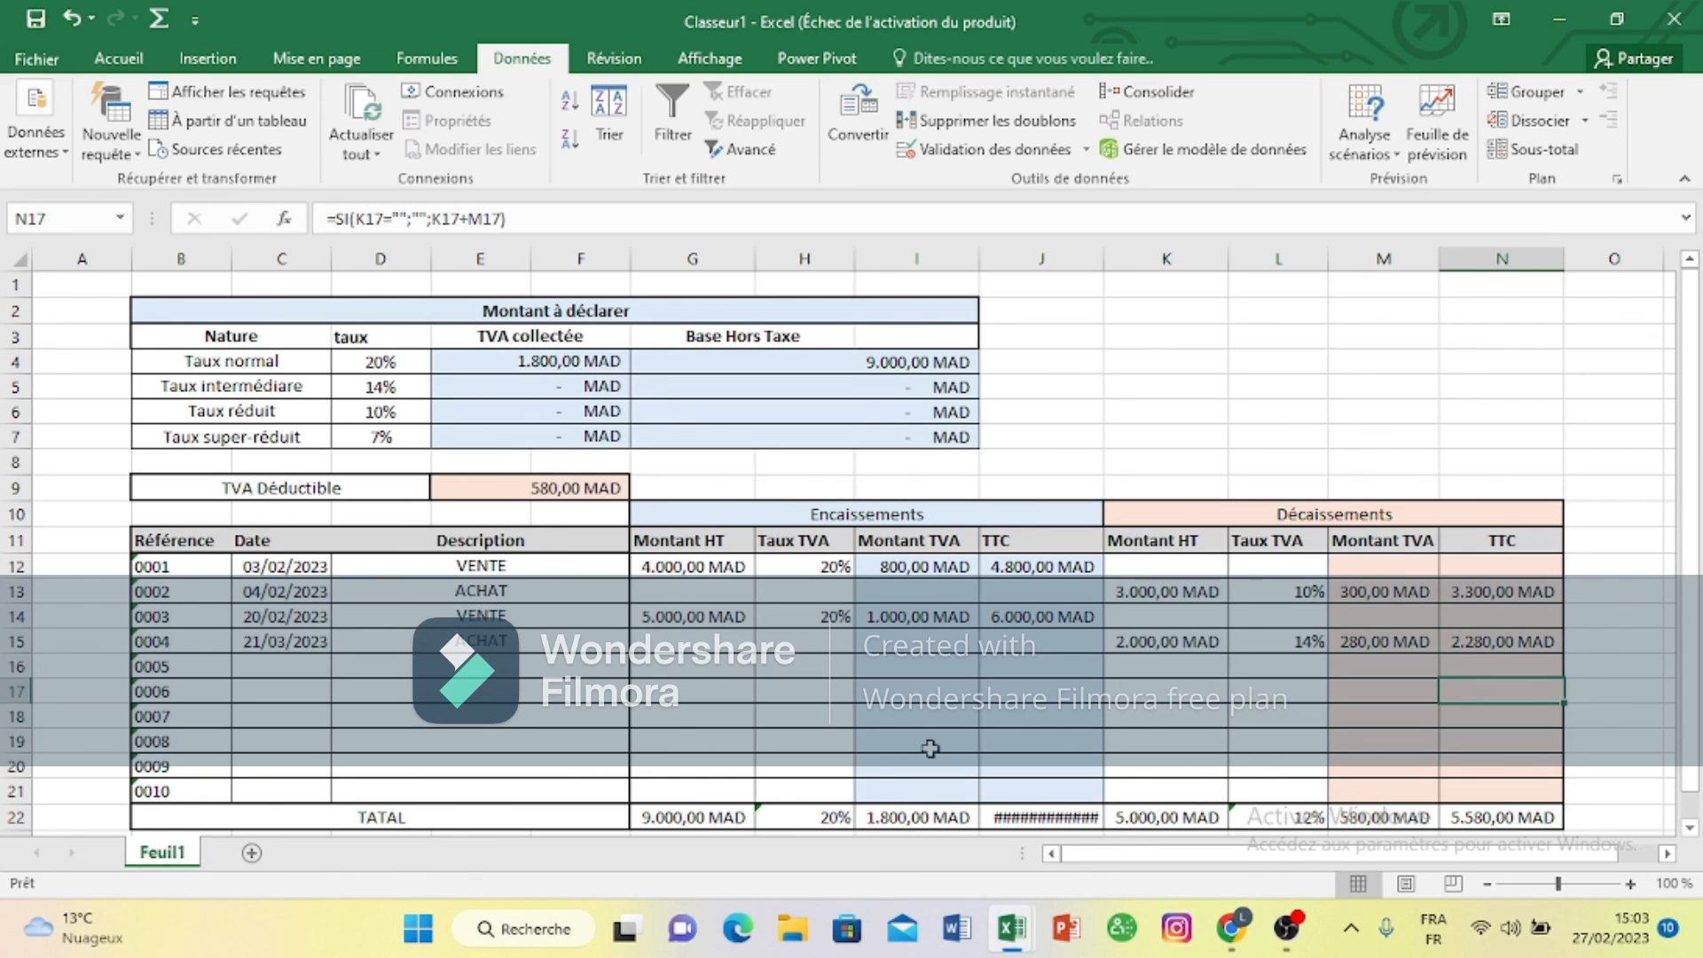
# Step: Autofit the width of column J so the Encaissements TTC total fits
pyautogui.click(1089, 259)
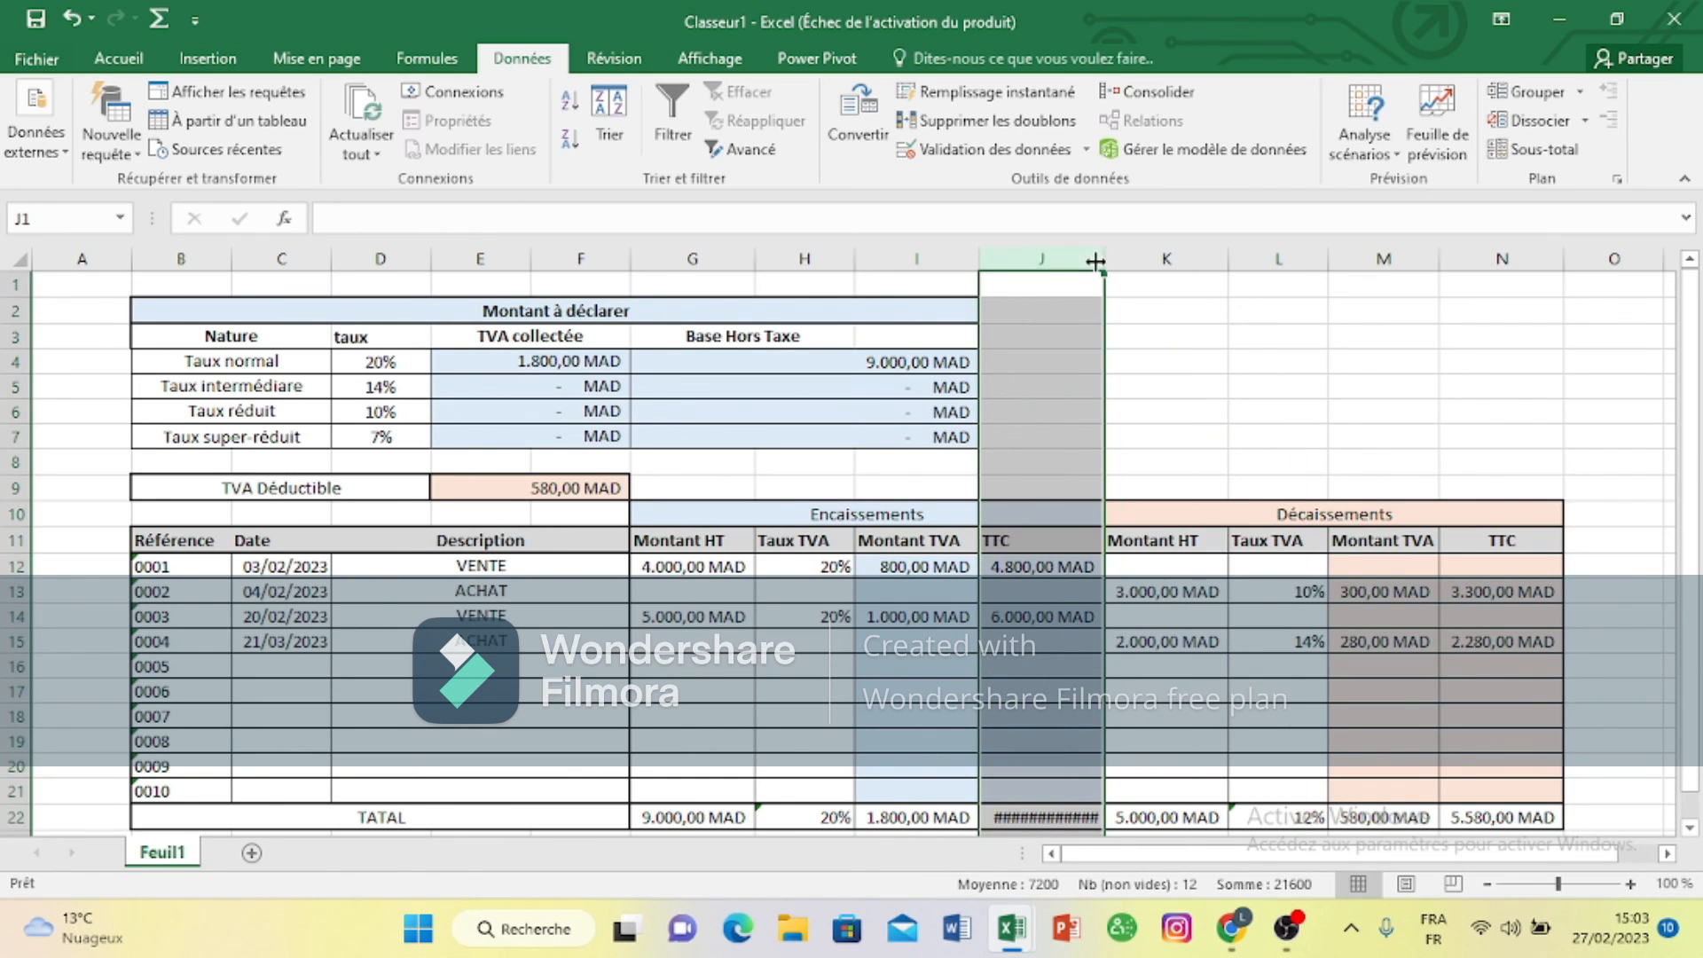
pyautogui.doubleClick(1095, 260)
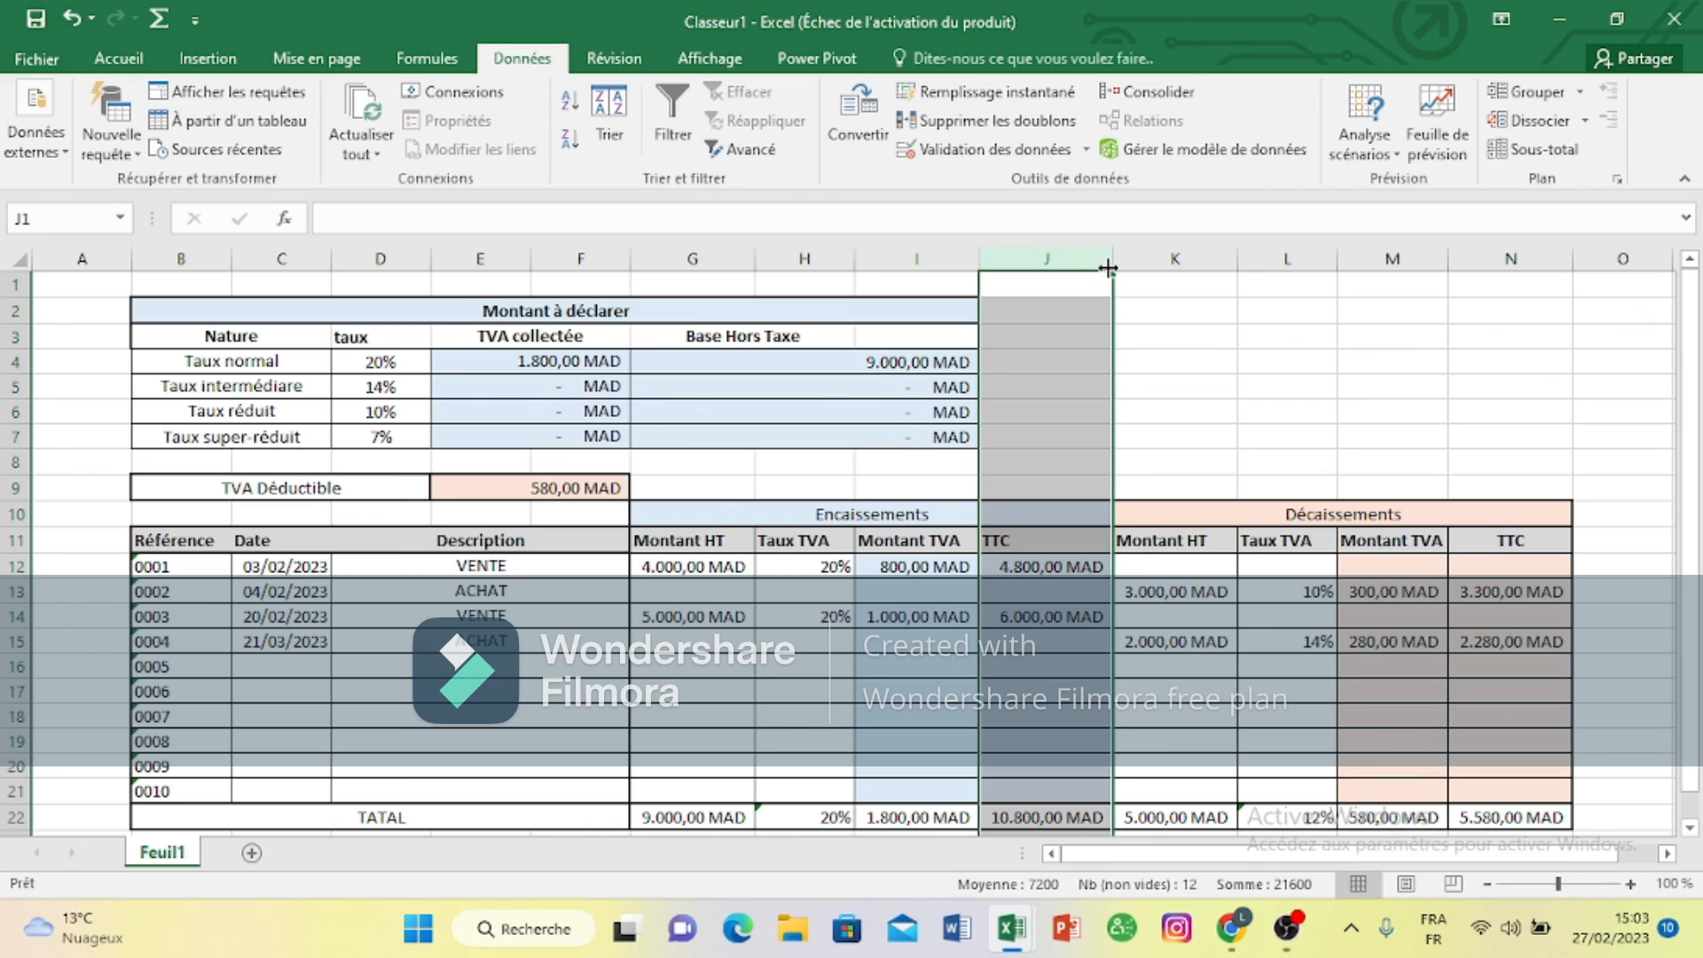
pyautogui.click(1231, 355)
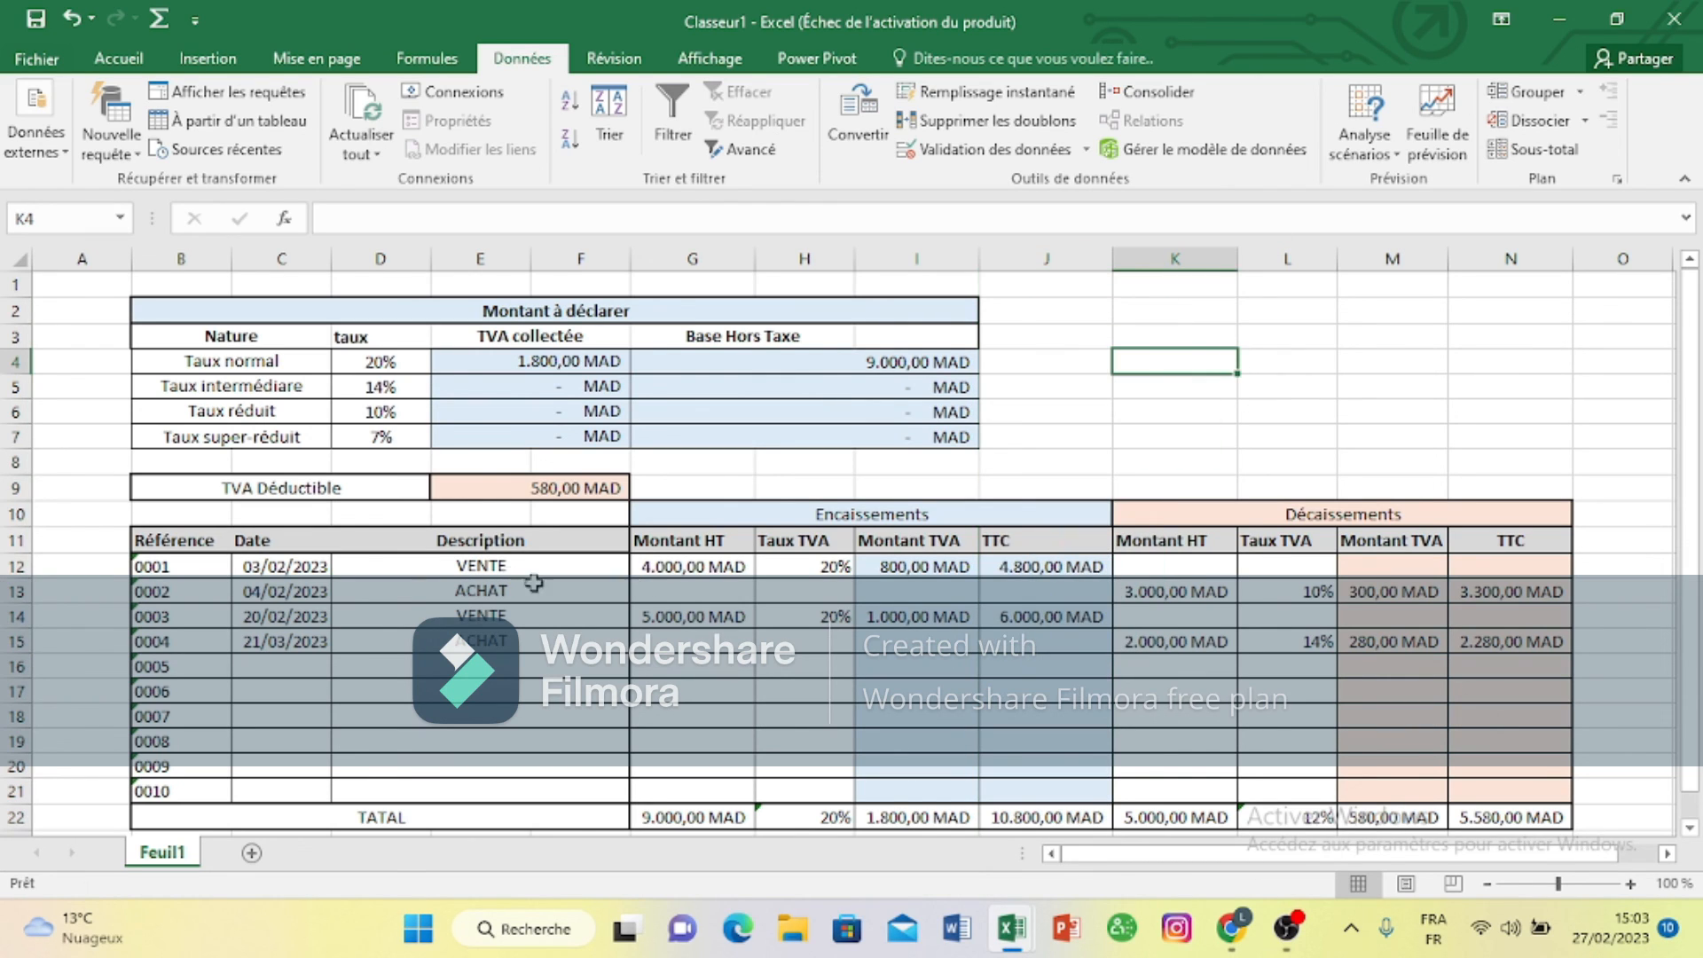
# Step: Enter the date 22/02/2023 for reference 0005 in C16 and correct the date of reference 0004 to 21/02/2023
pyautogui.click(313, 664)
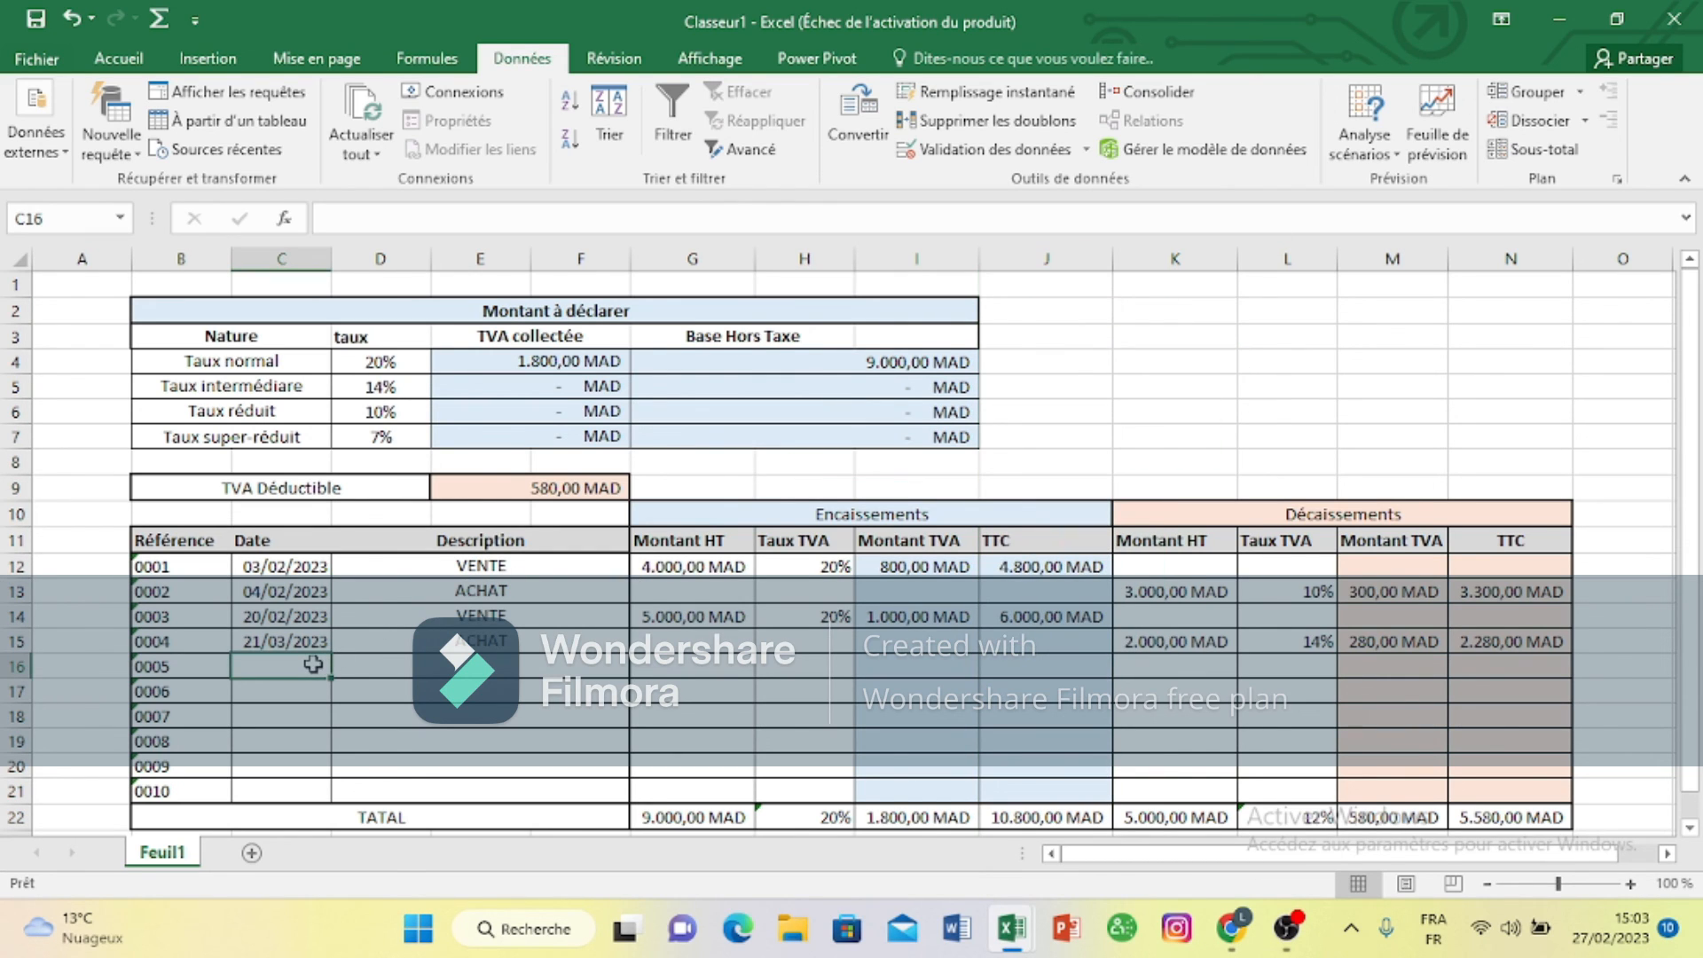
pyautogui.write('22/02/2023')
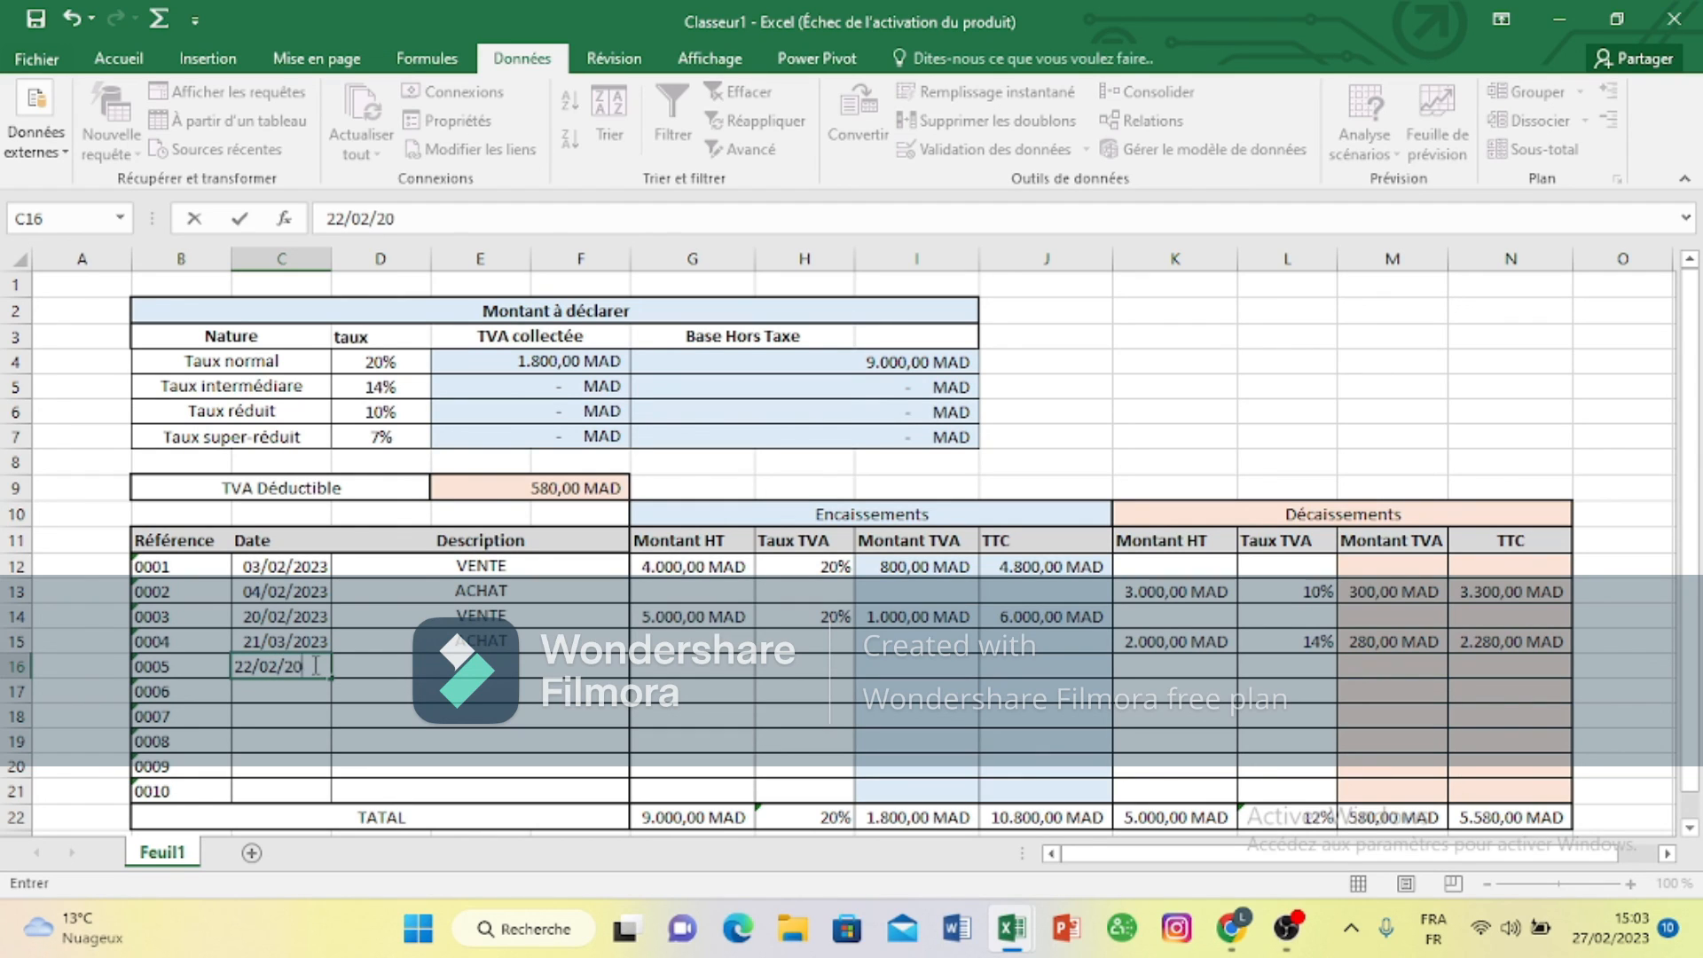
pyautogui.doubleClick(285, 640)
pyautogui.press('BackSpace')
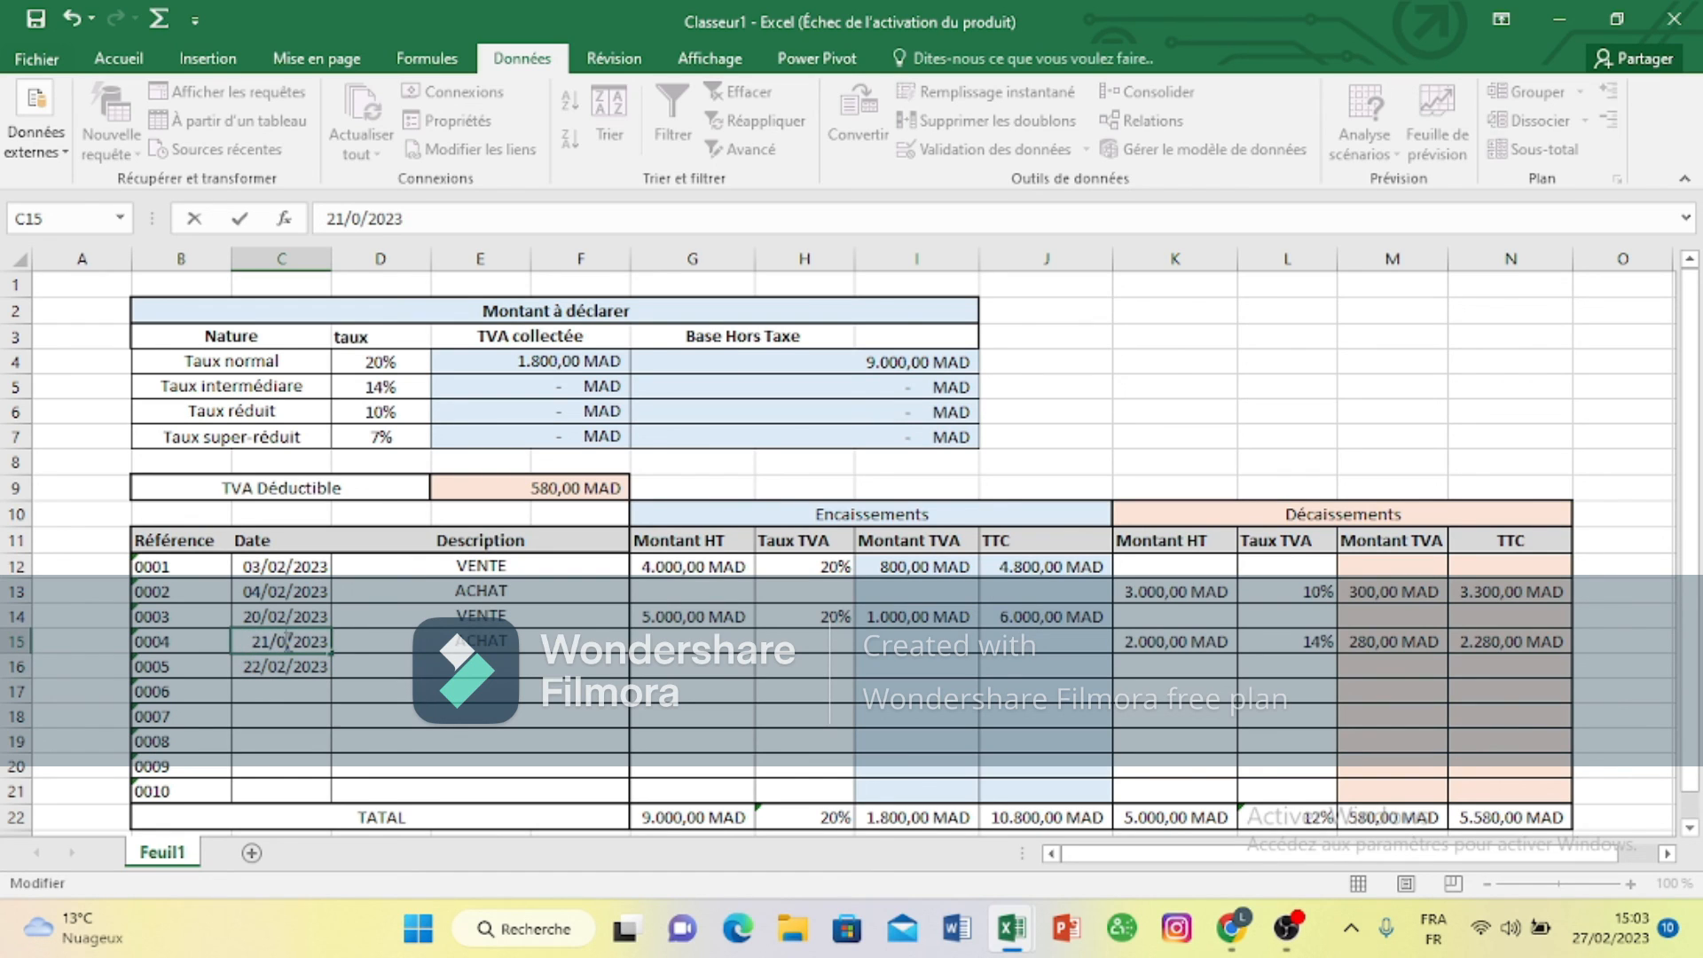
pyautogui.write('2')
# Step: Enter the description VENTE and an Encaissements Montant HT of 8000 for reference 0005 in row 16
pyautogui.click(355, 664)
pyautogui.write('VENTE')
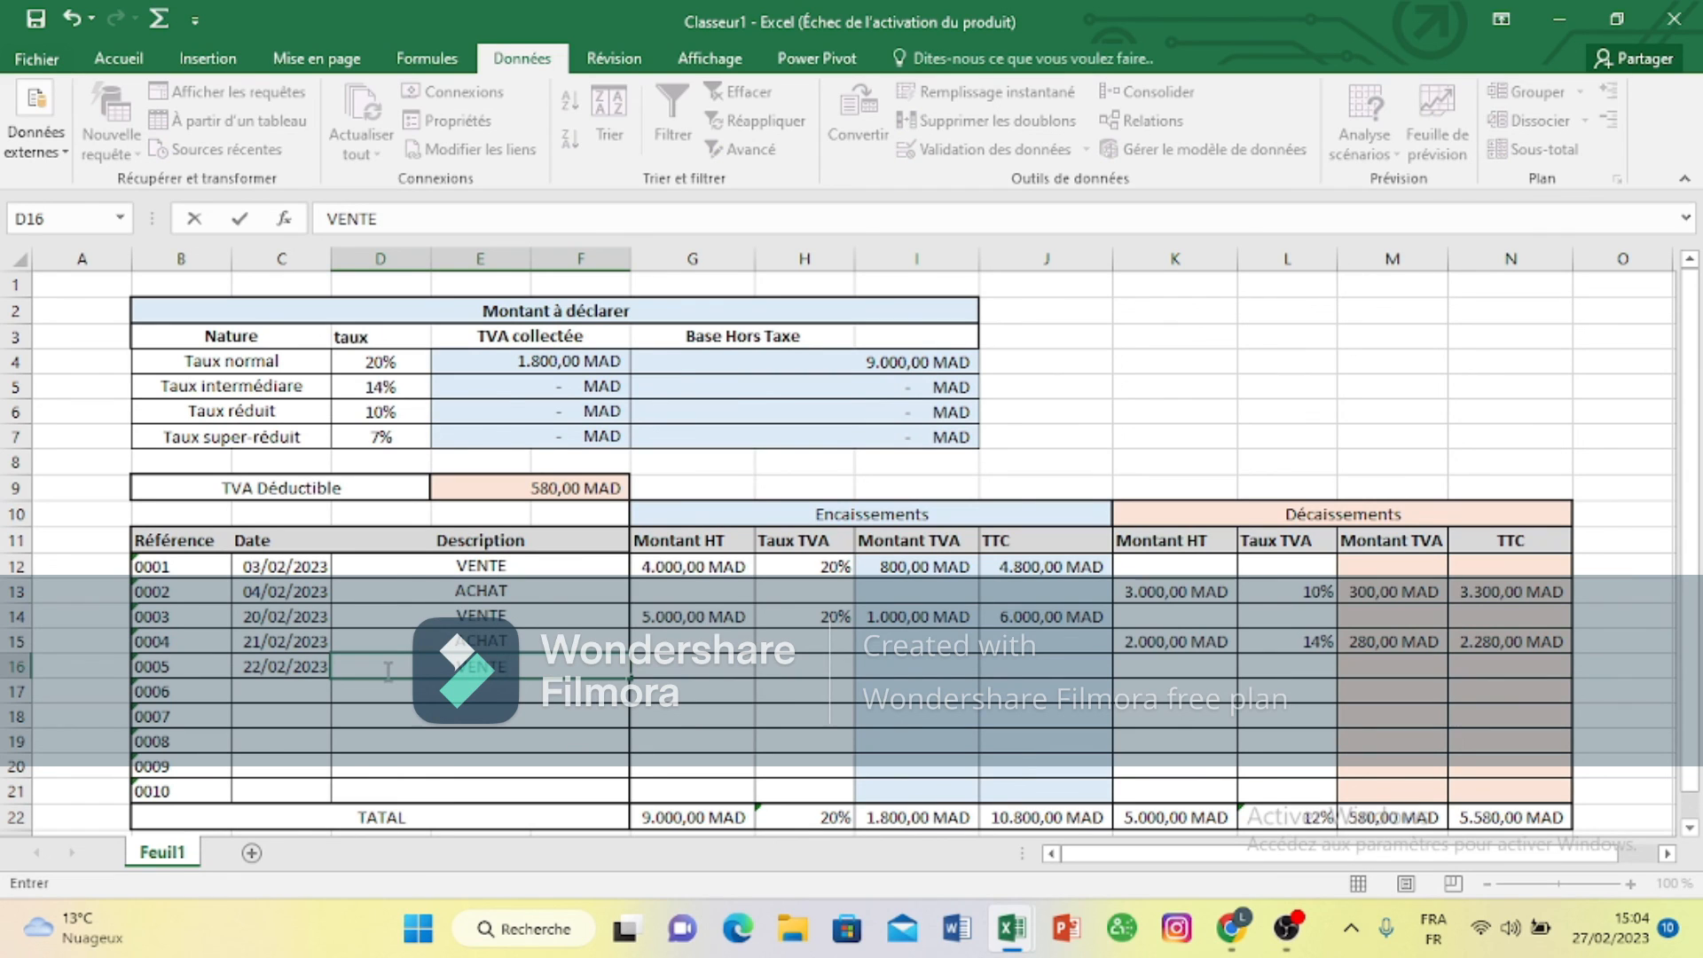
pyautogui.click(665, 671)
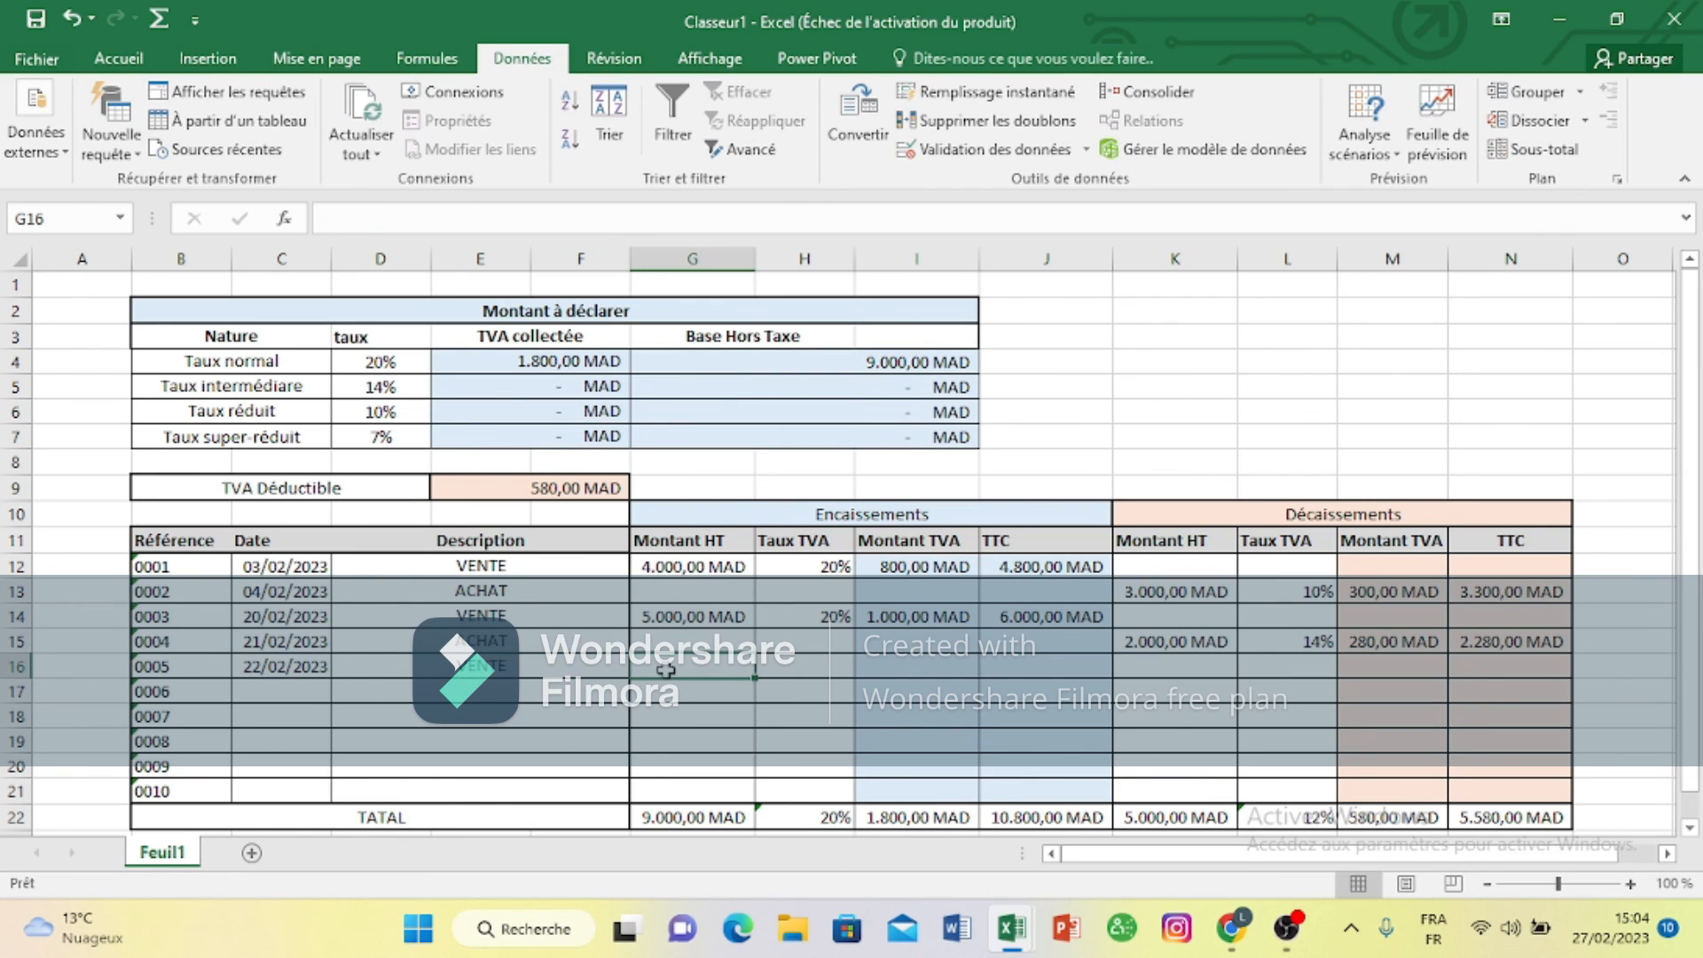
pyautogui.write('8000')
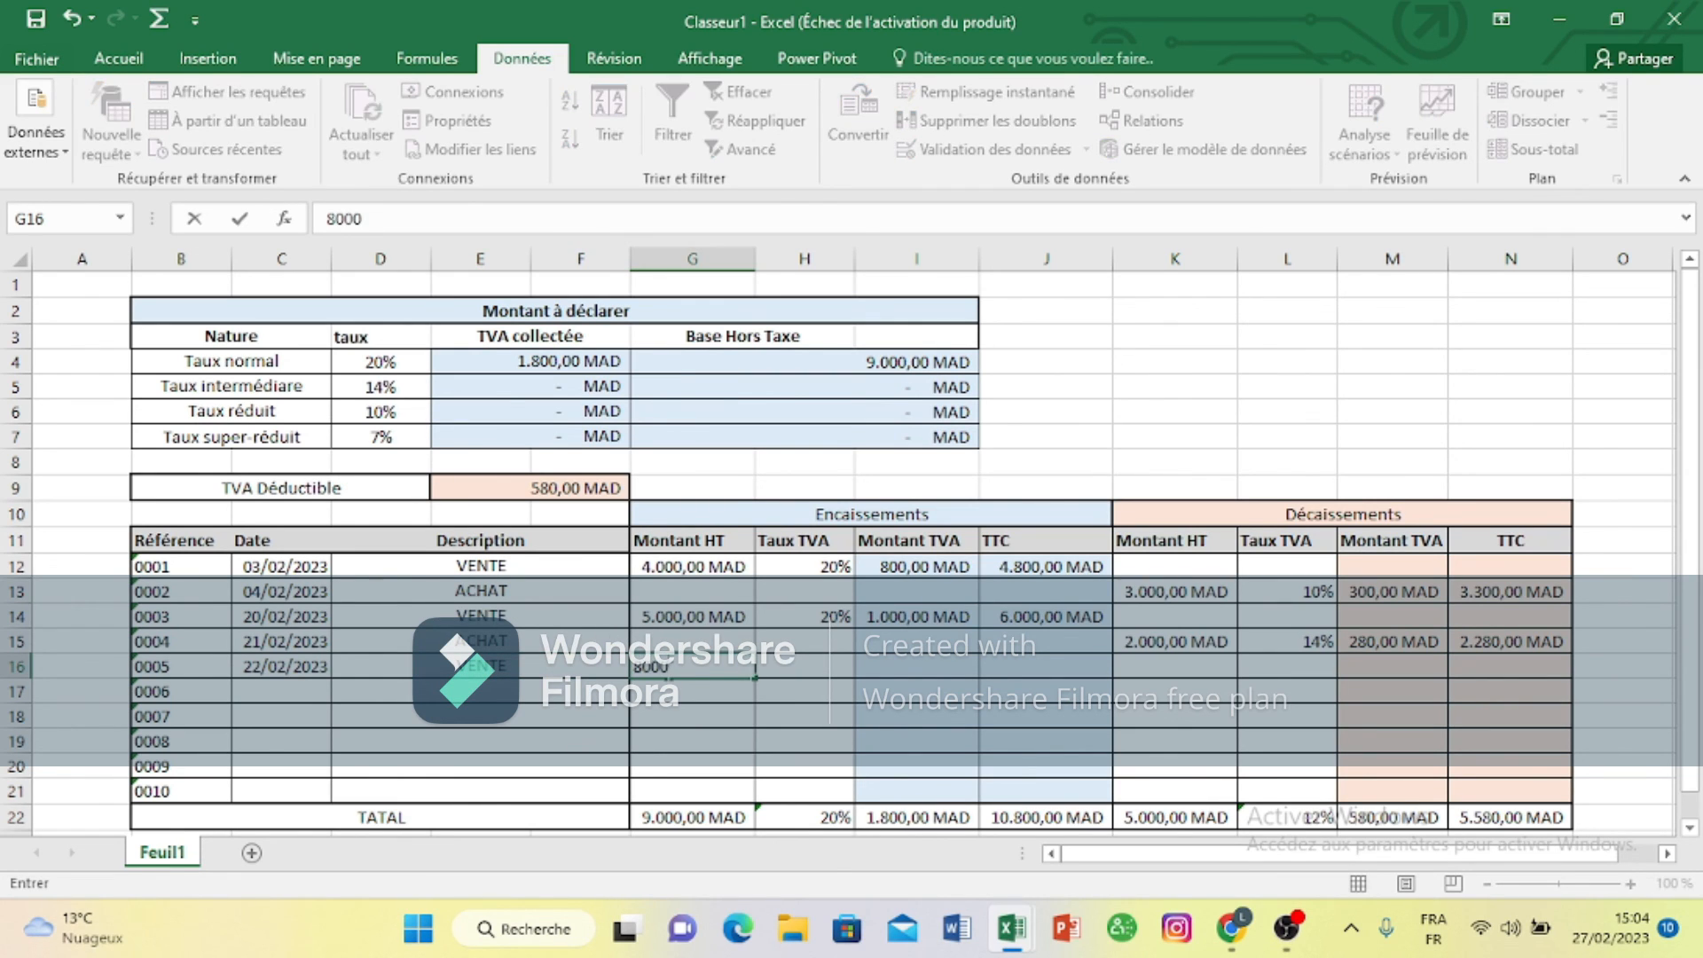
# Step: Choose 7% as the Encaissements Taux TVA of reference 0005 in H16 and autofit the width of column G
pyautogui.click(816, 667)
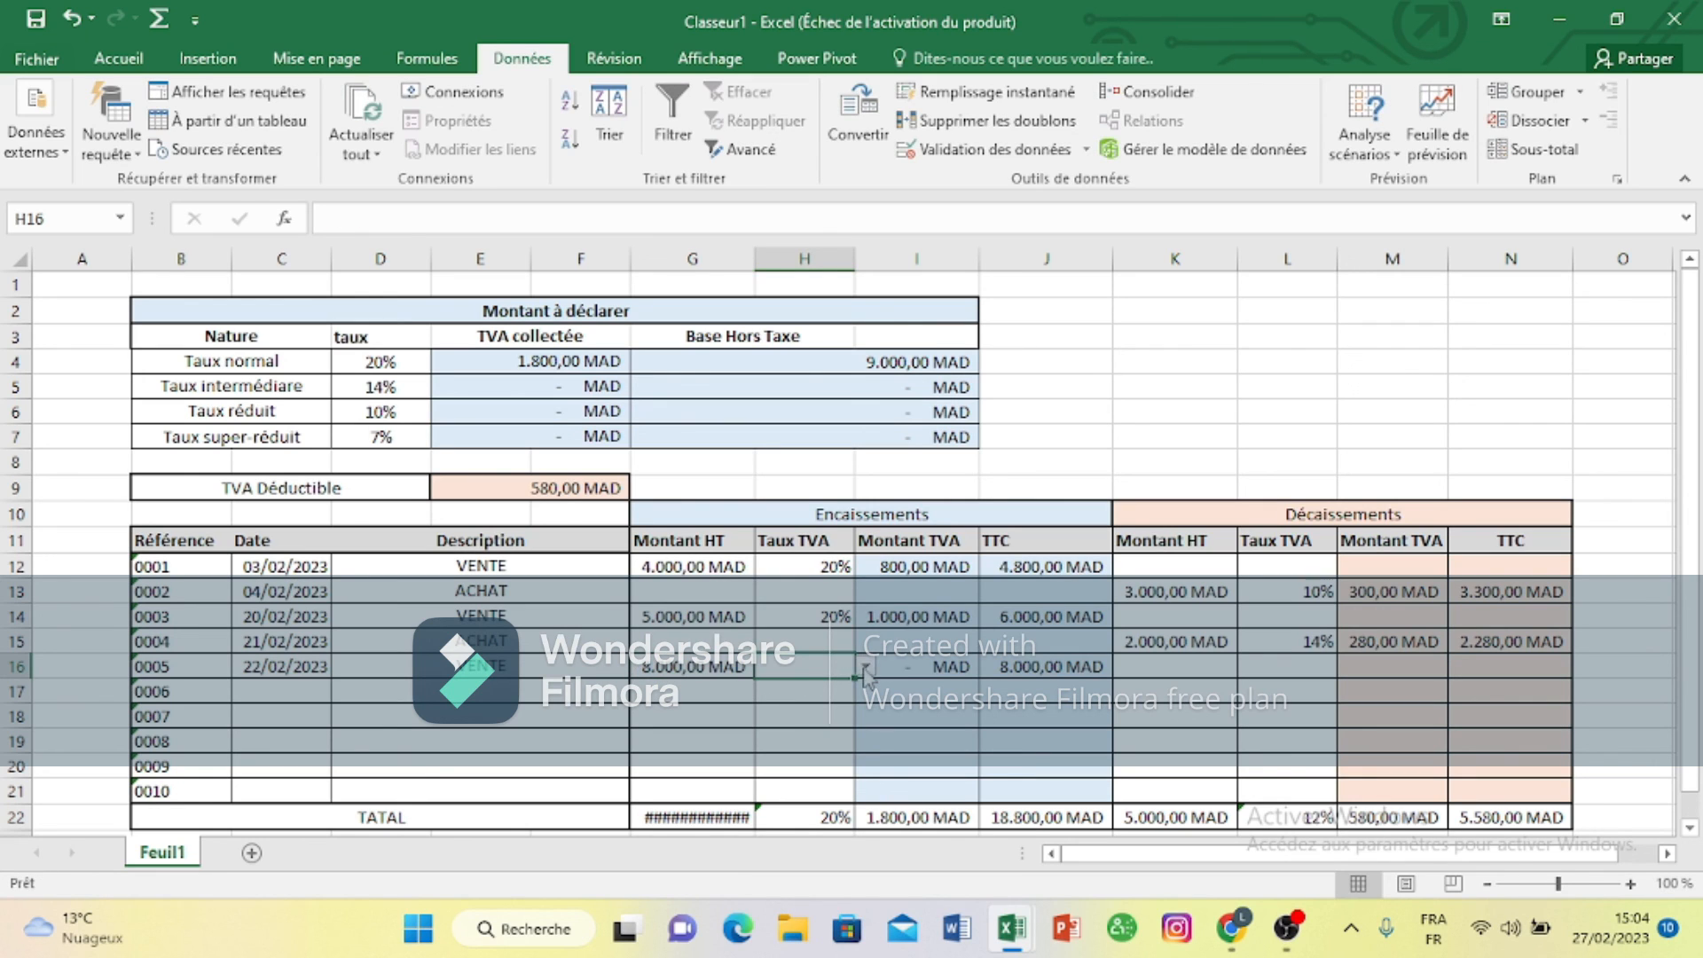
pyautogui.click(865, 667)
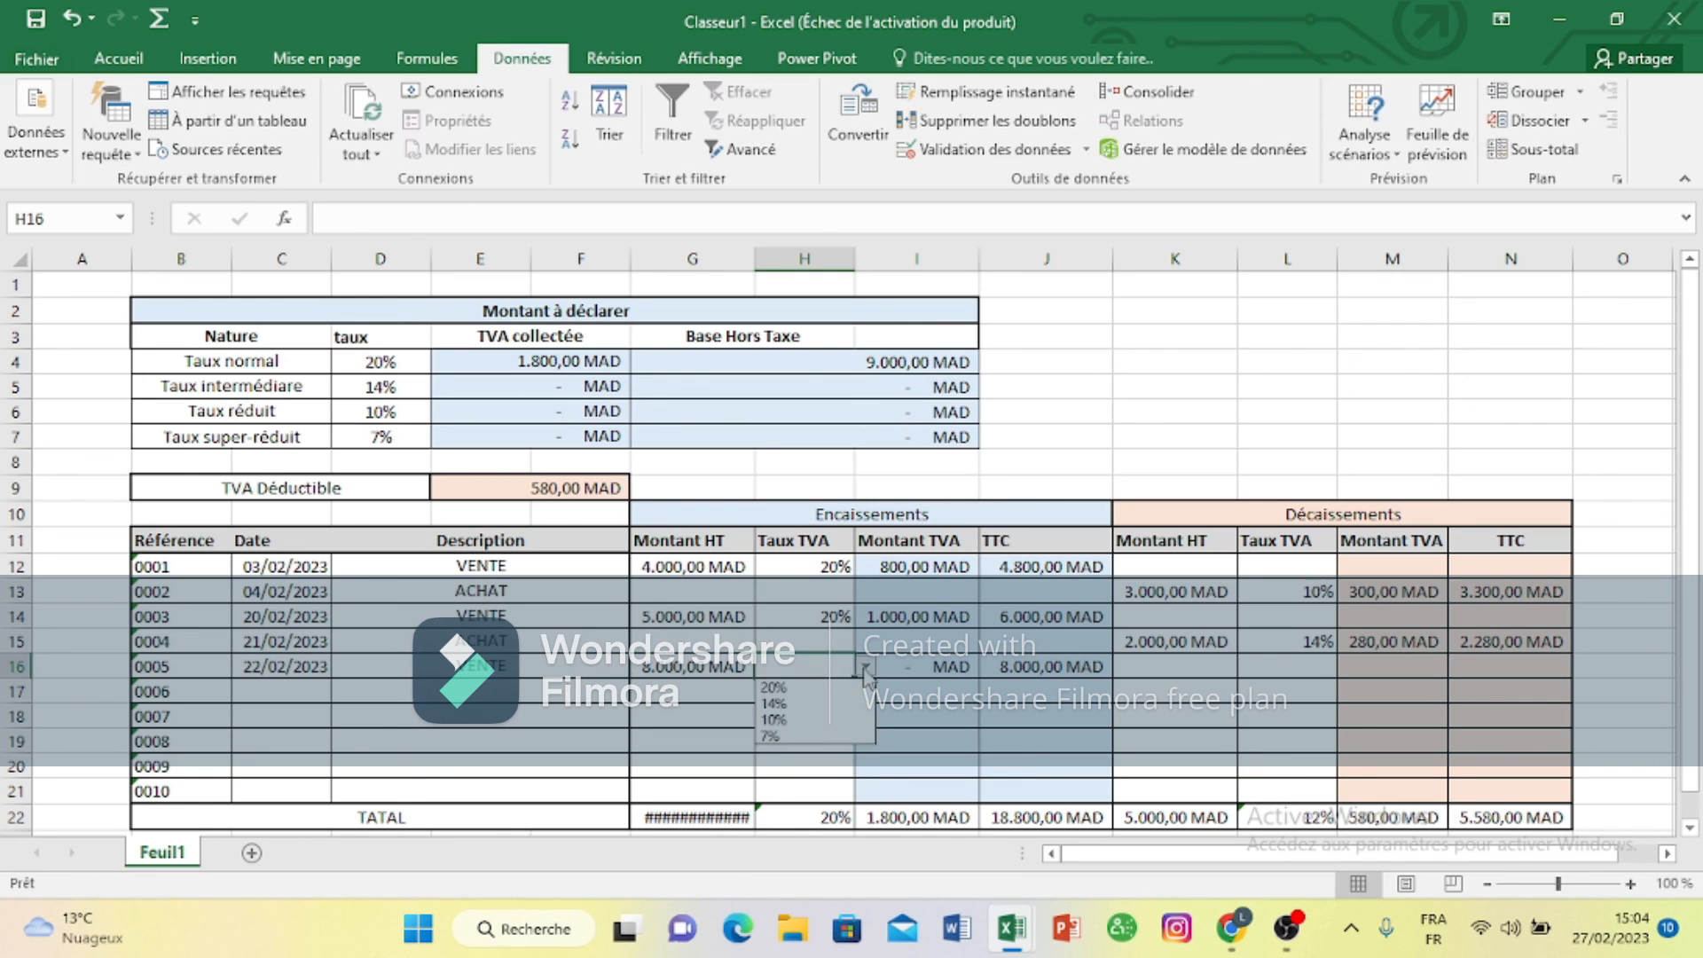
pyautogui.click(841, 736)
pyautogui.click(927, 732)
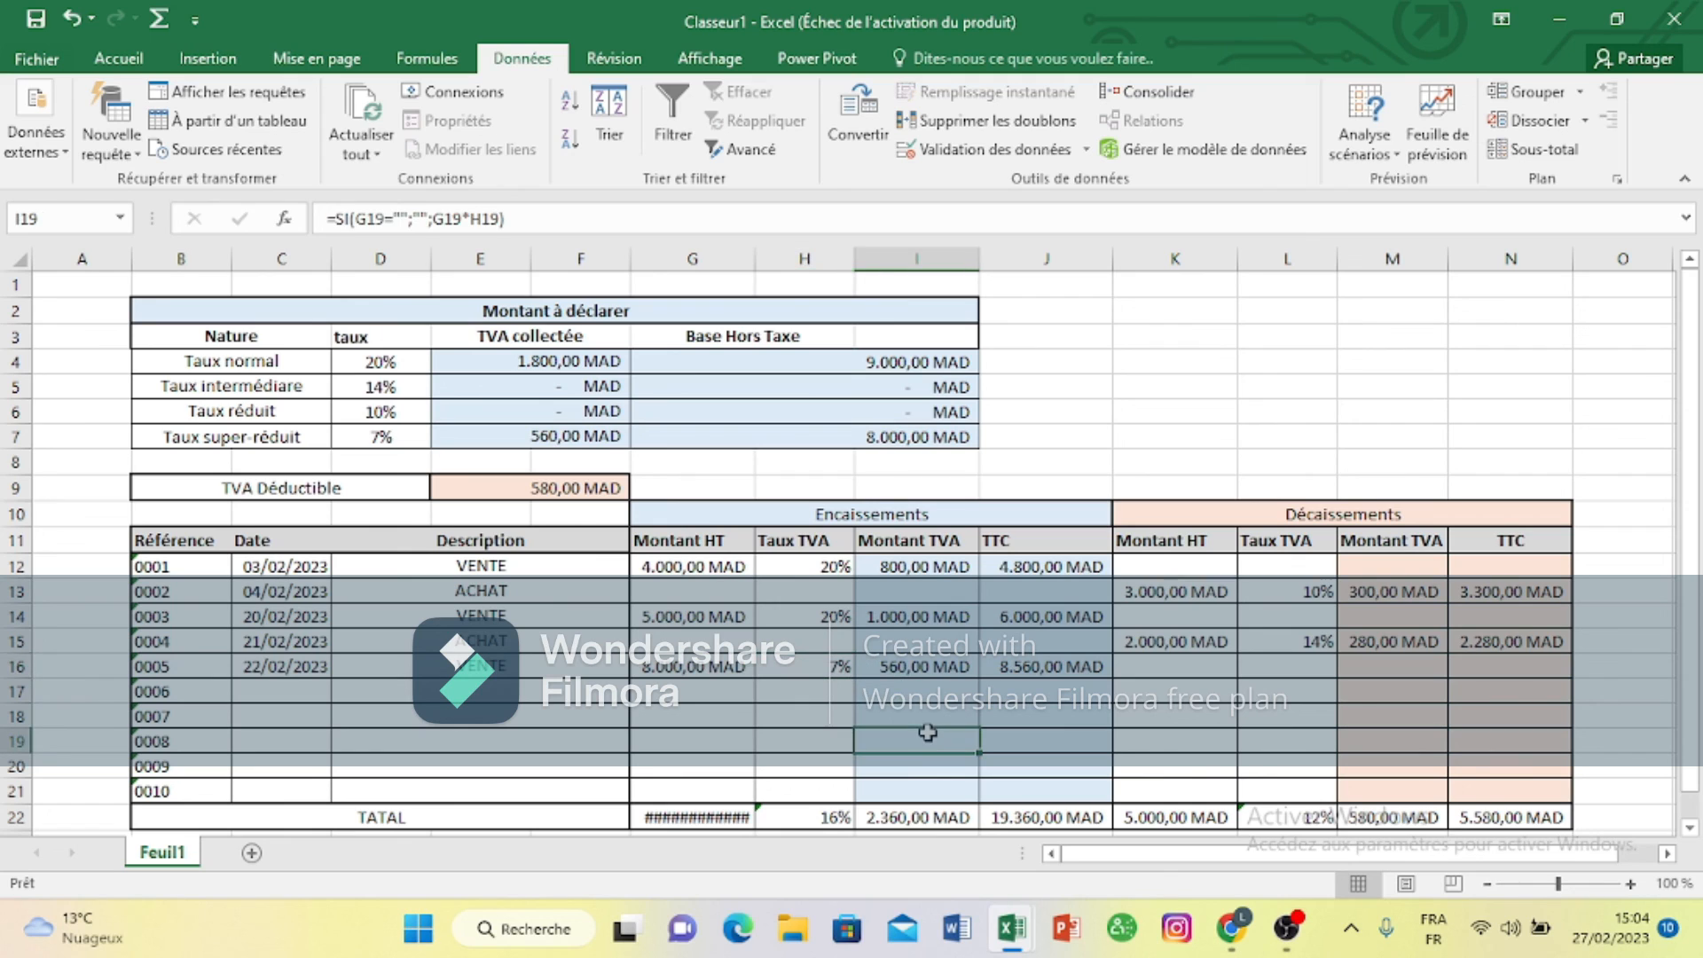
pyautogui.doubleClick(754, 259)
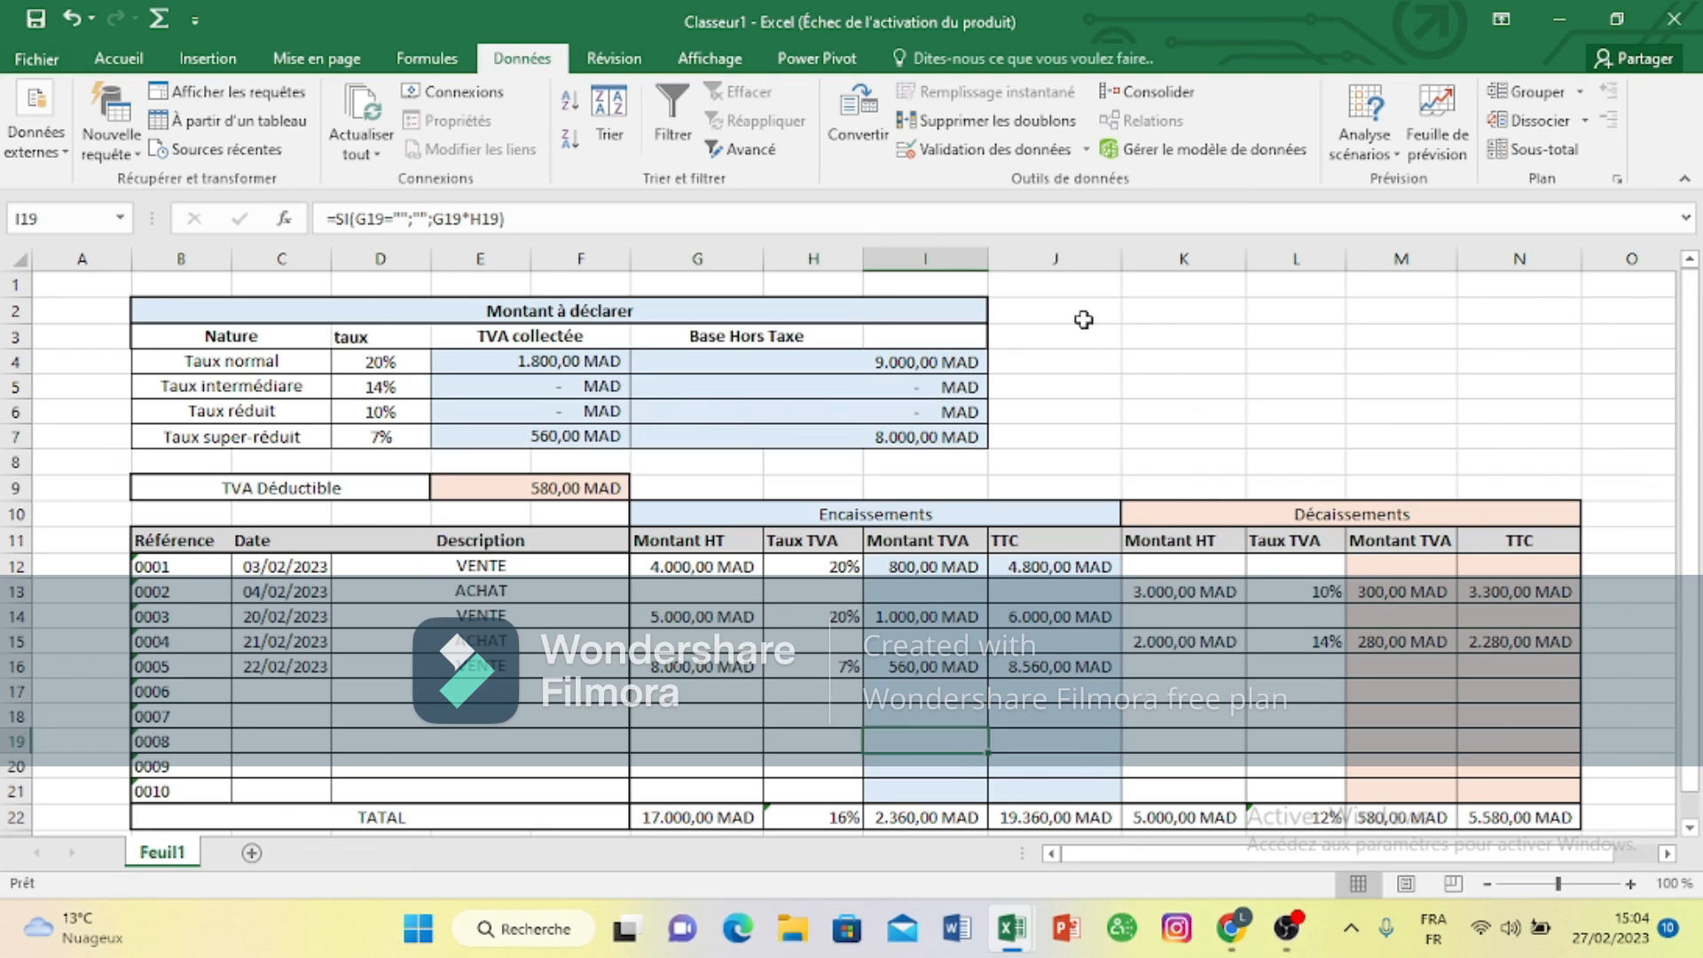
# Step: Merge and centre the empty block J2:N8 above the Décaissements table
pyautogui.moveTo(1081, 316); pyautogui.dragTo(1484, 460)
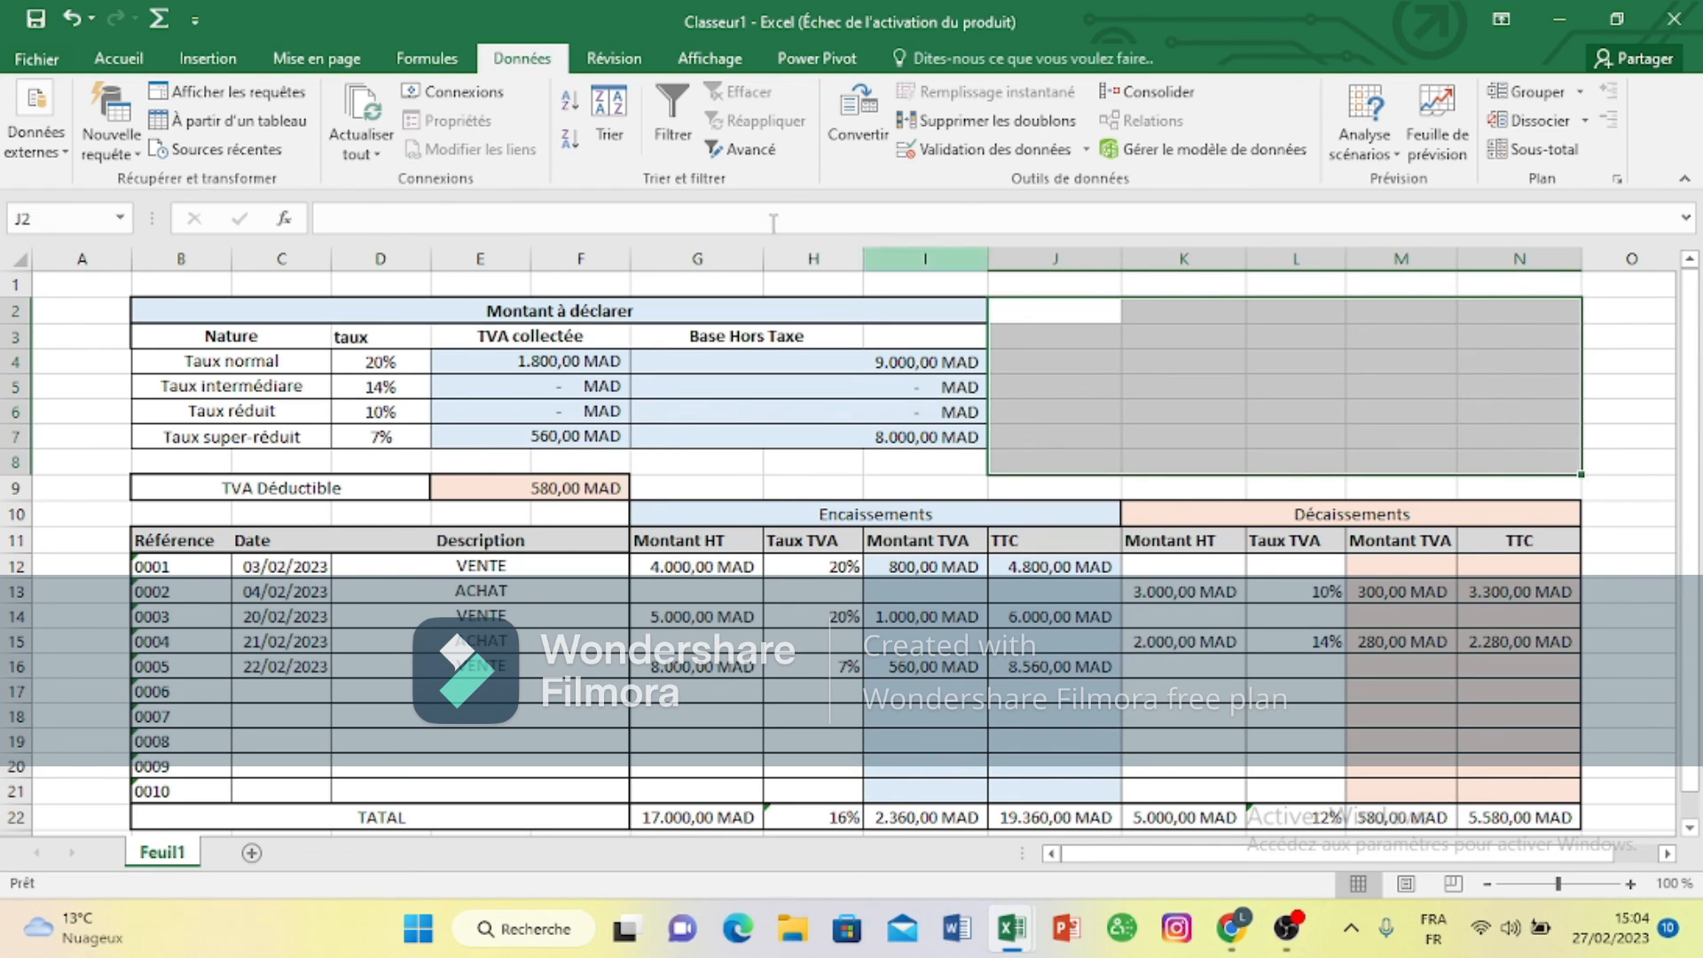
pyautogui.click(124, 58)
pyautogui.click(637, 140)
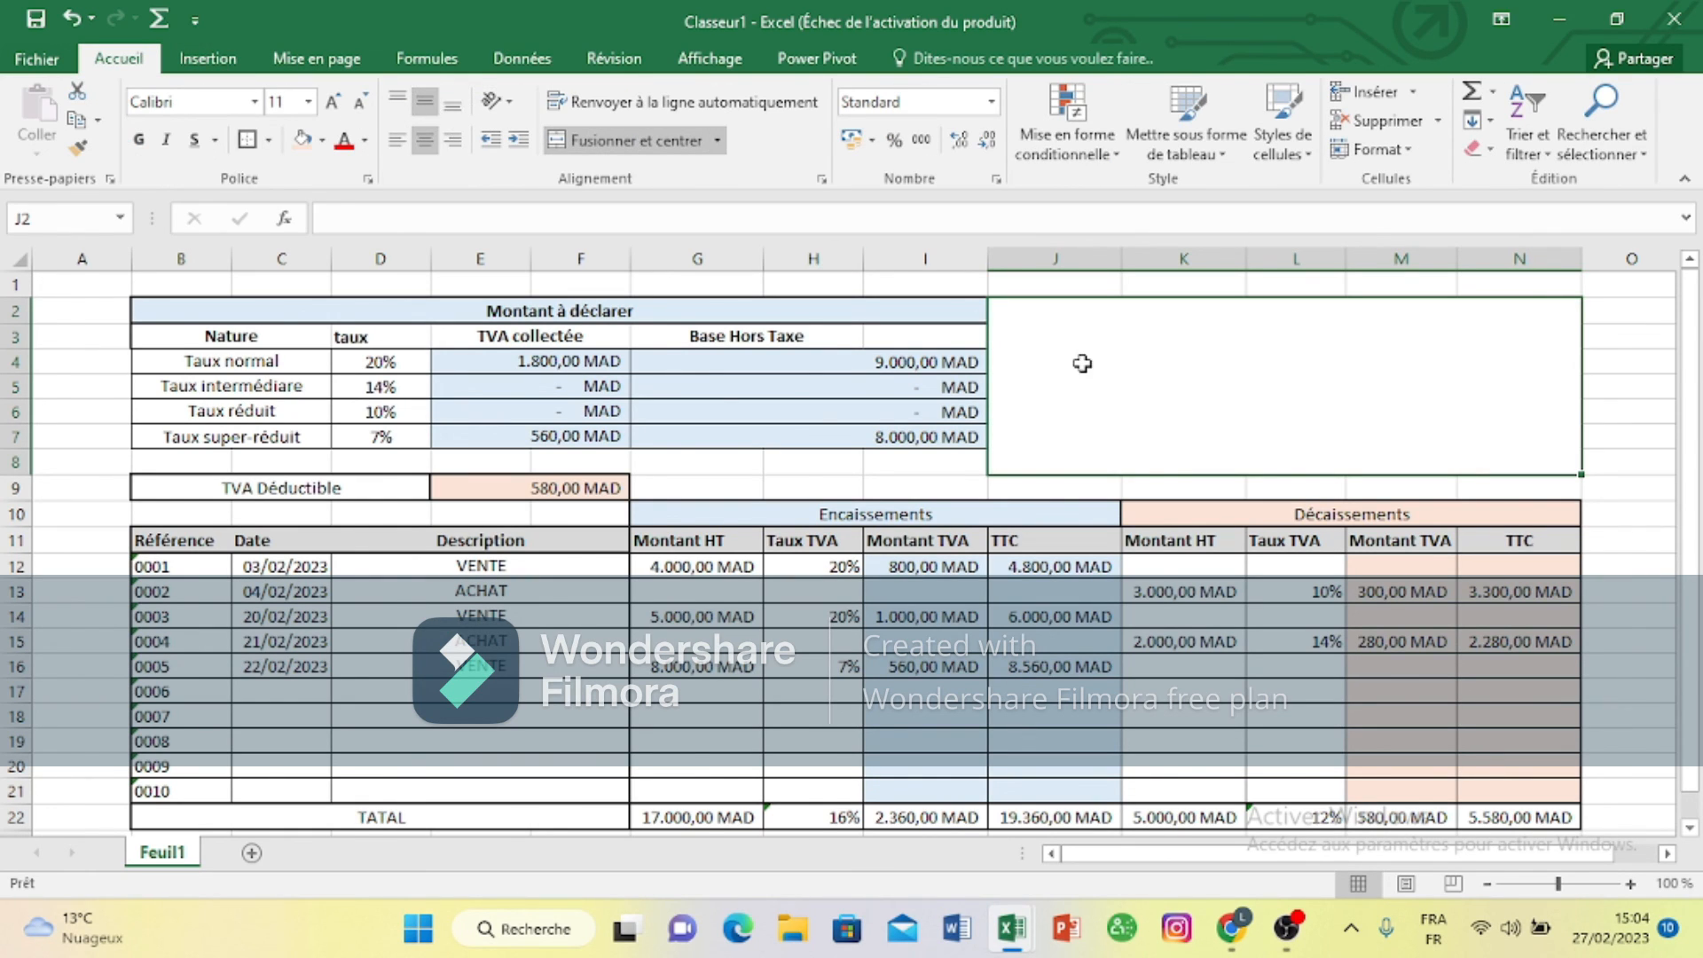
# Step: Enter the title SUIVI DE TVA in the merged cell J2 and leave that cell selected
pyautogui.write('SU')
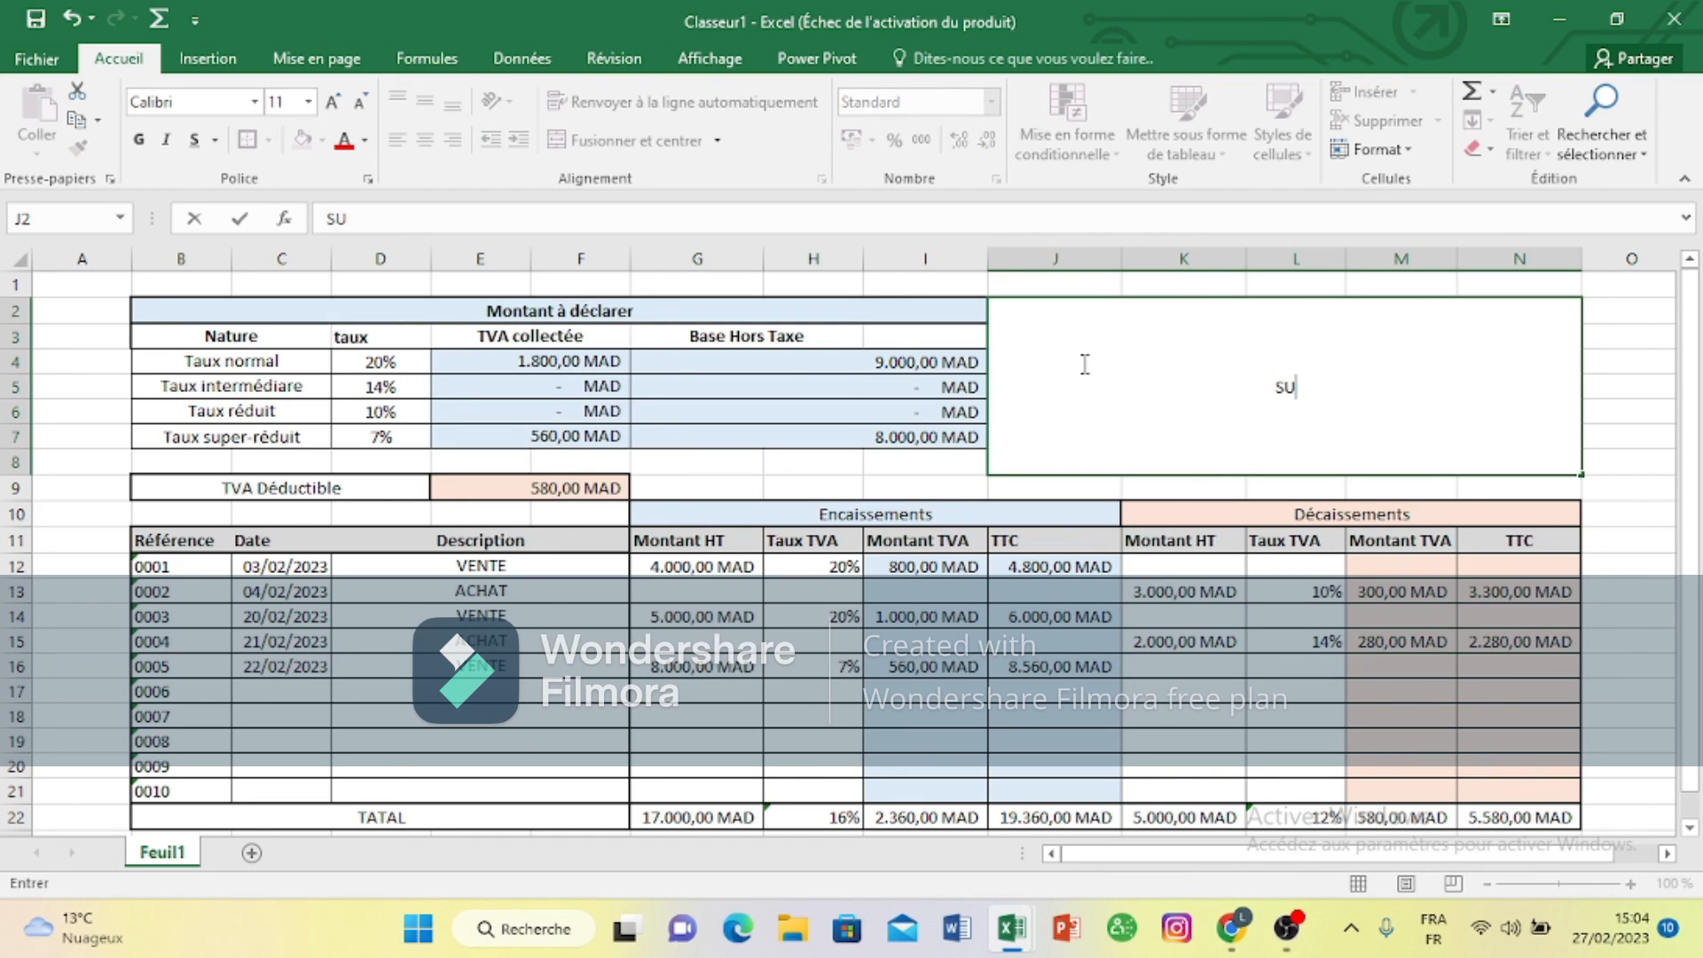
pyautogui.write('IVI DE TVA')
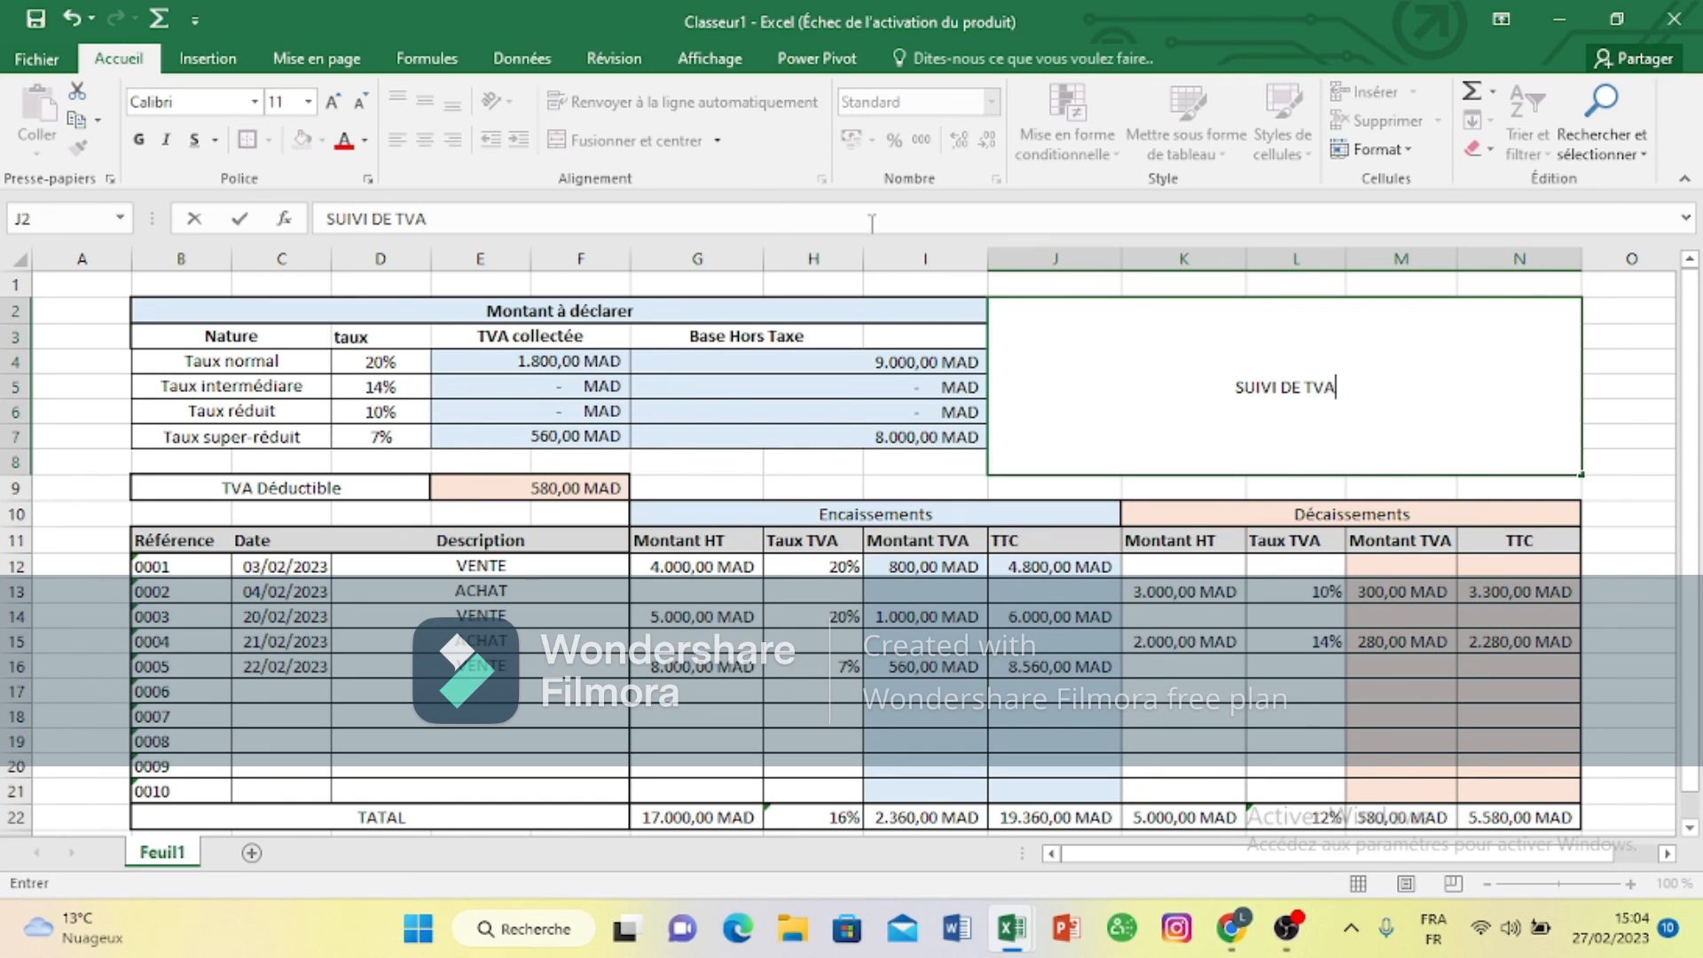
pyautogui.click(1627, 429)
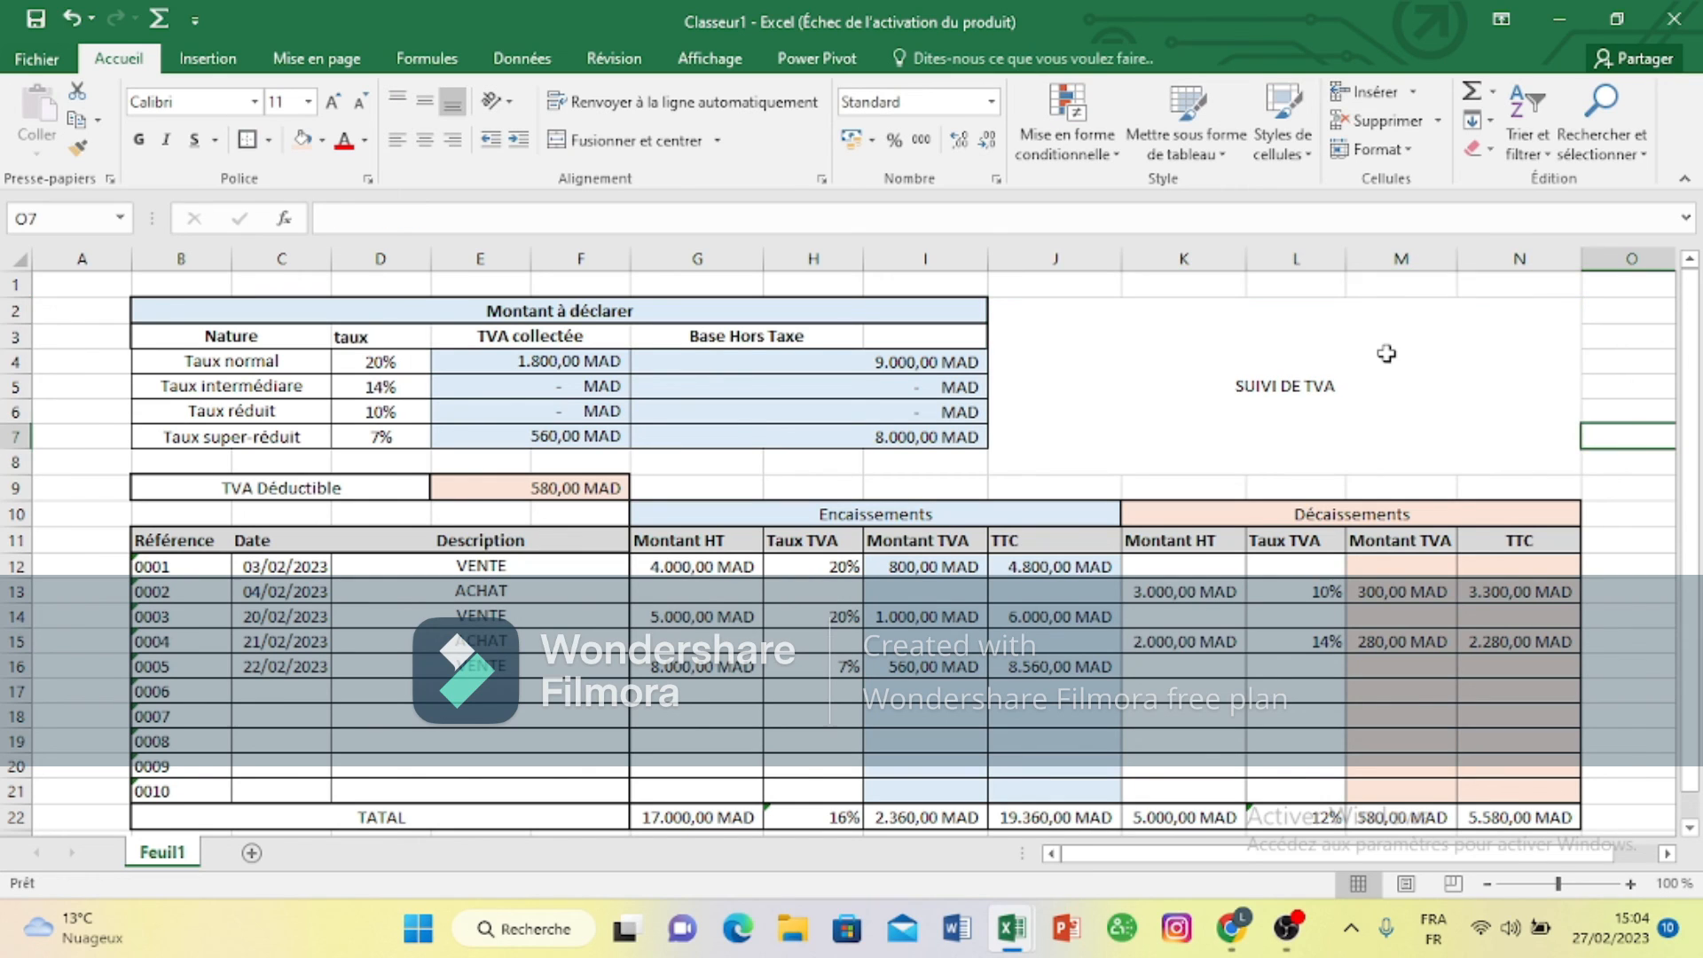
pyautogui.click(1384, 353)
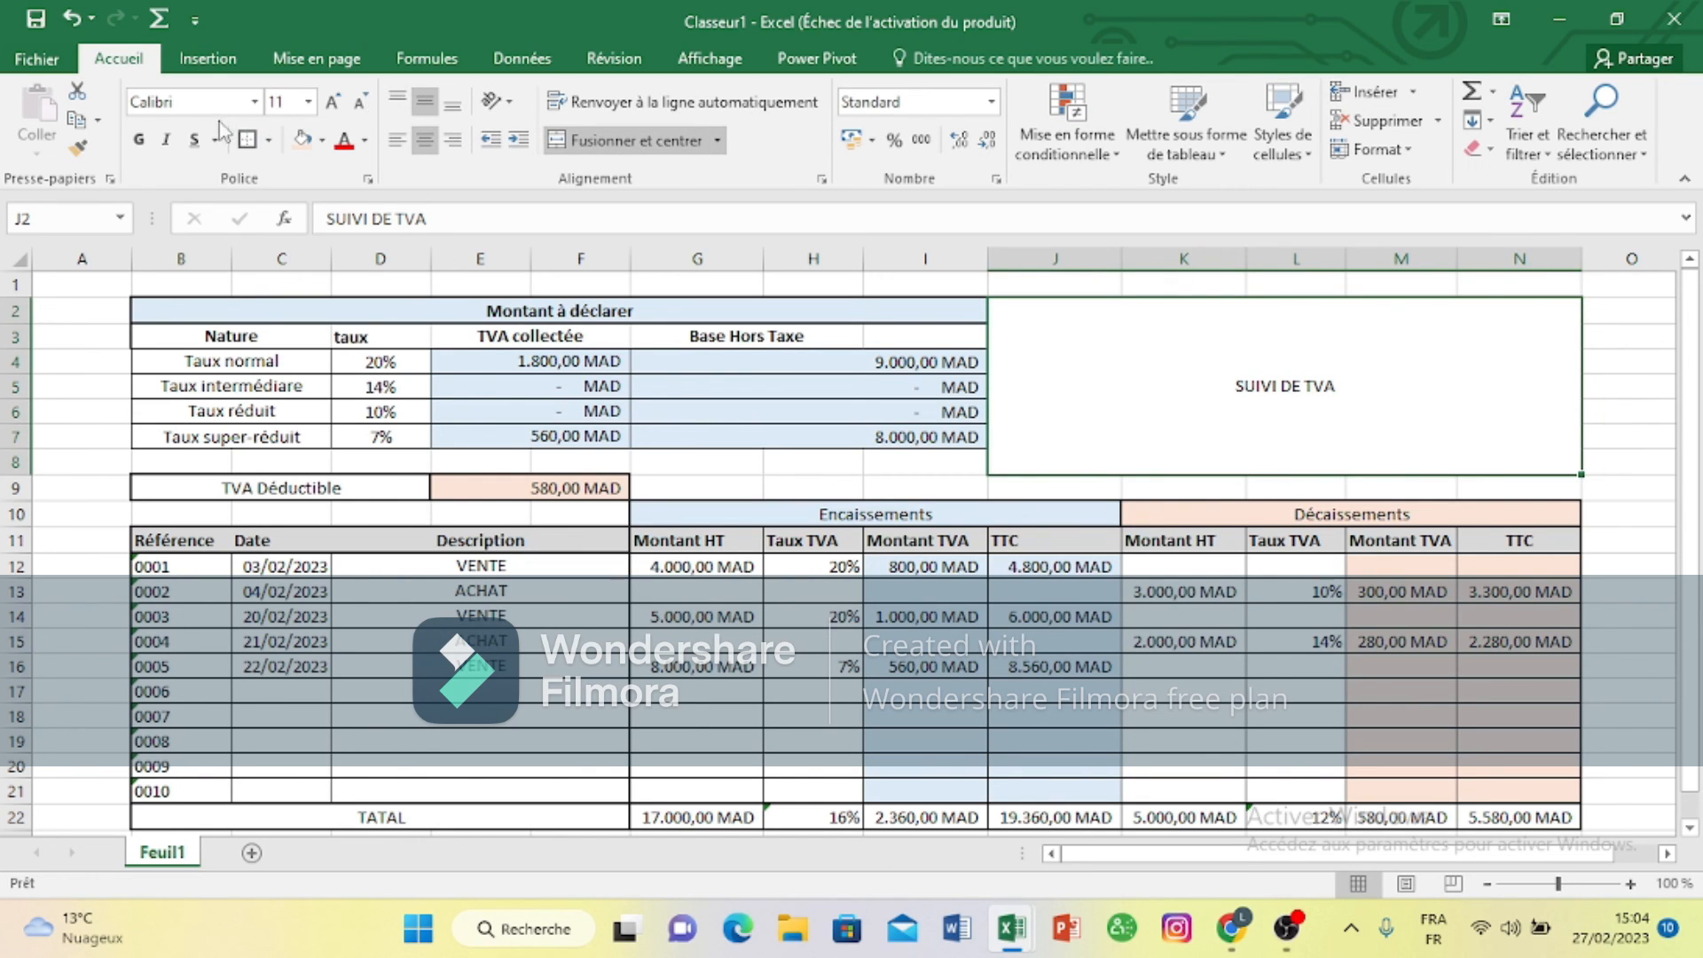
# Step: Make the SUIVI DE TVA title in the merged cell J2 bold and set its font size to 48
pyautogui.click(139, 140)
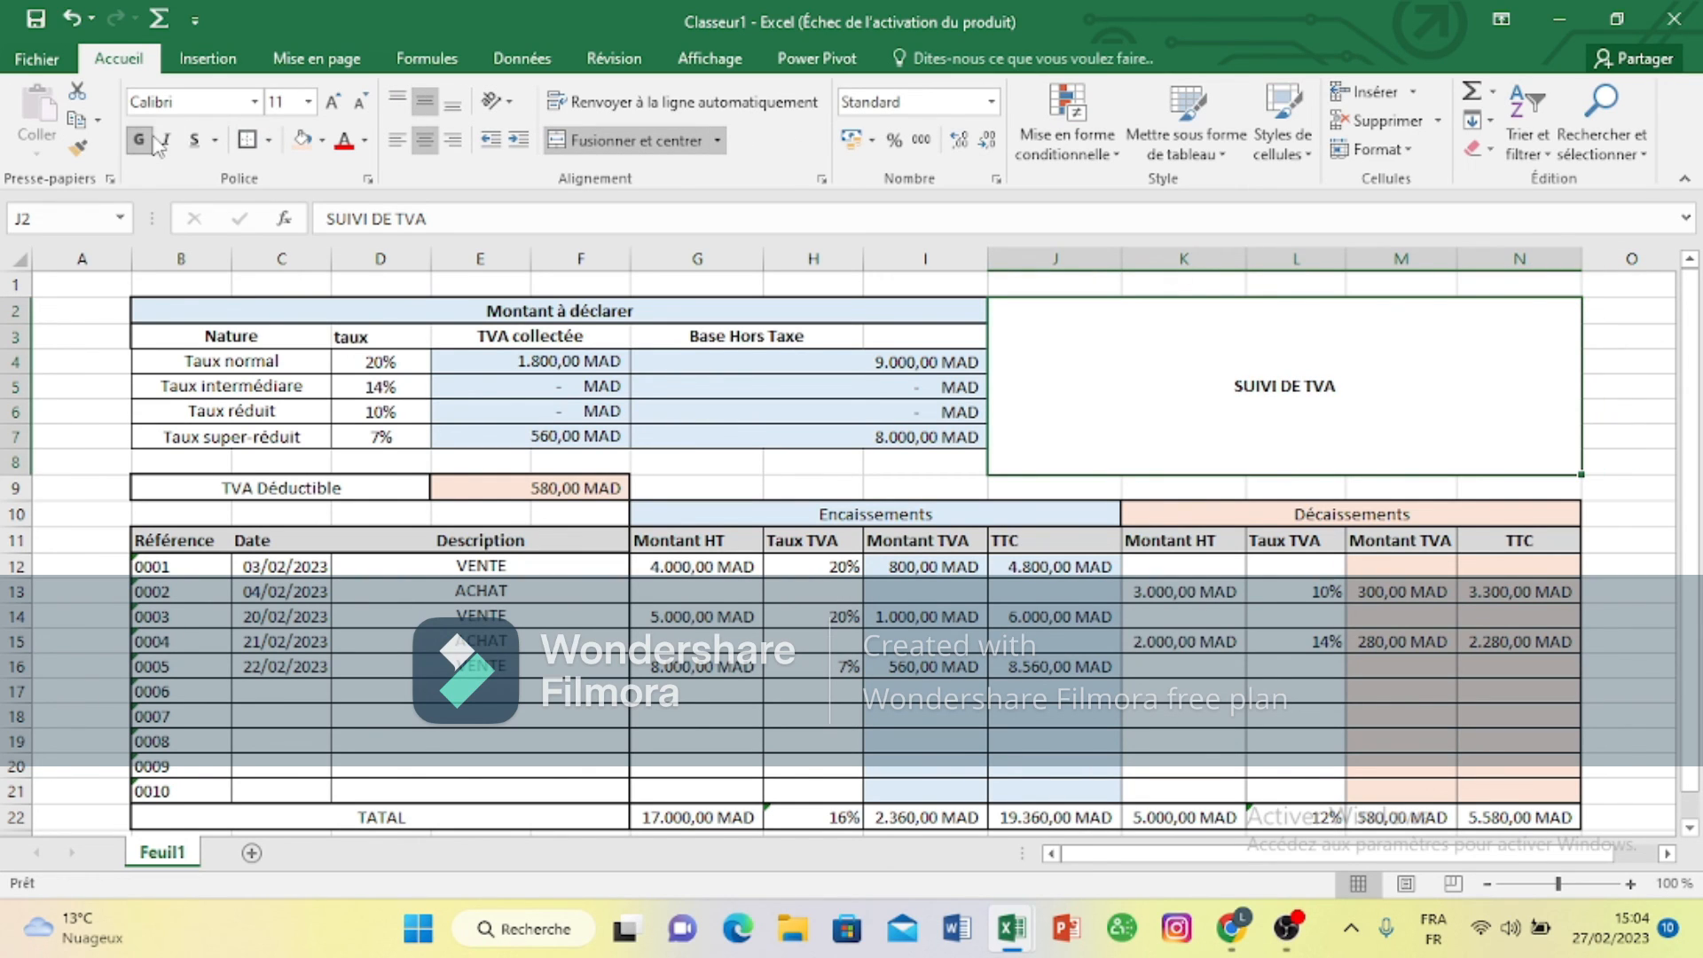
pyautogui.click(333, 102)
pyautogui.click(333, 103)
pyautogui.click(332, 103)
pyautogui.click(332, 103)
pyautogui.click(333, 103)
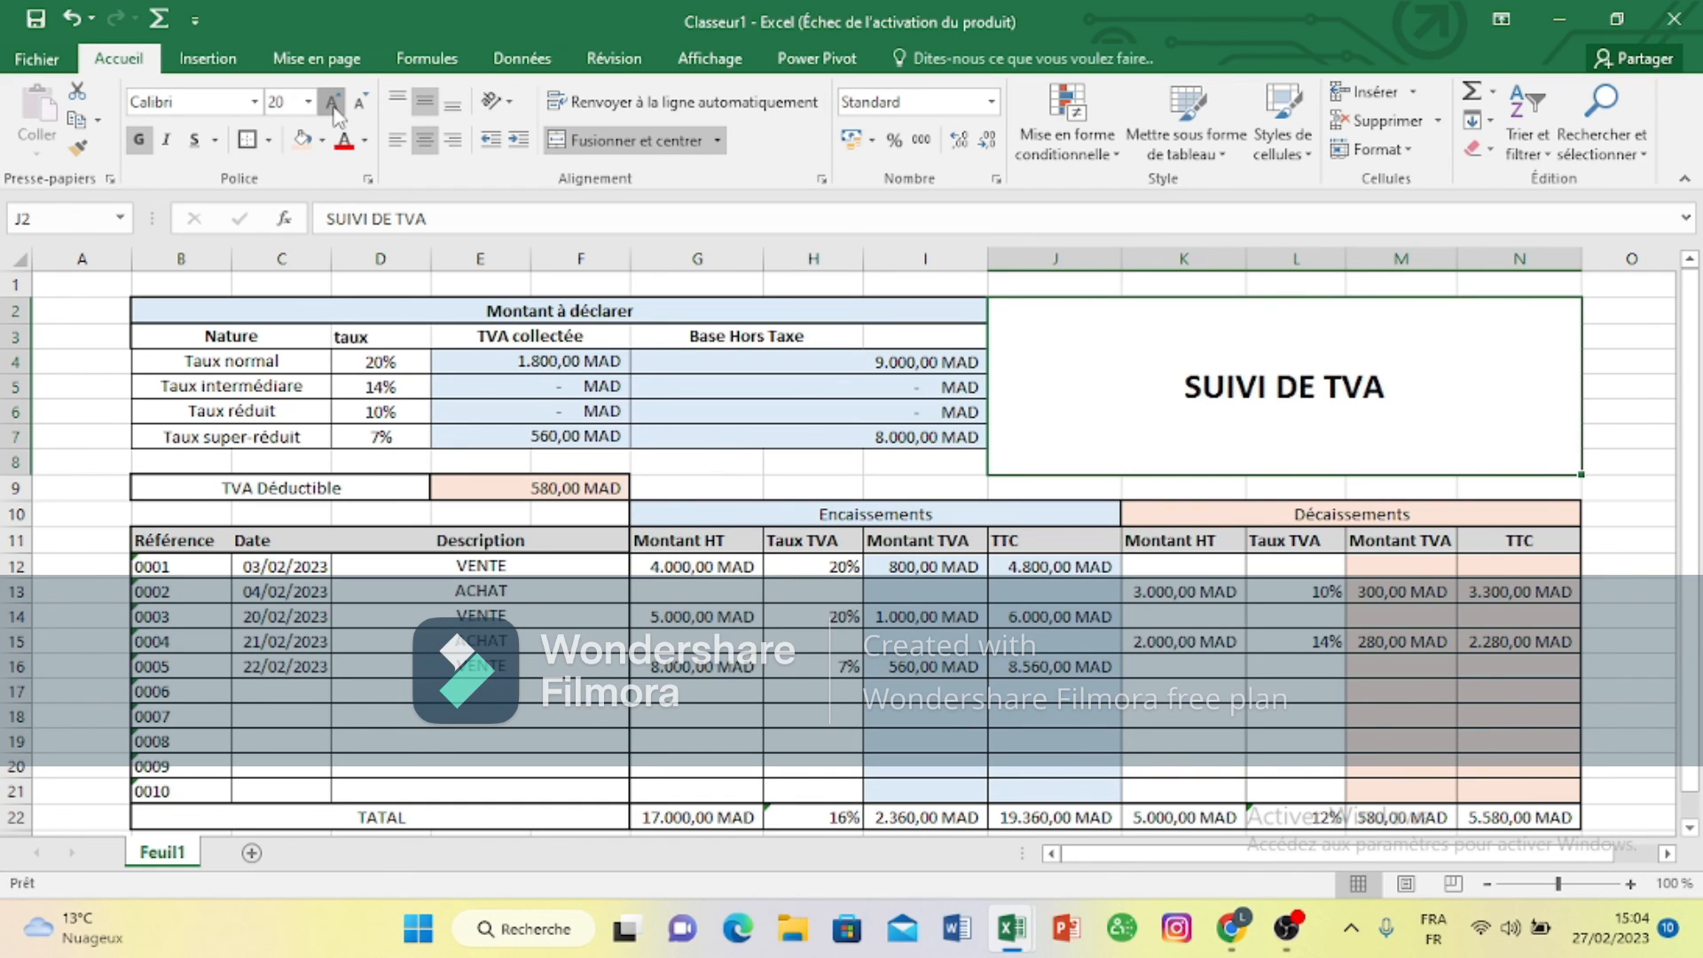
pyautogui.click(332, 103)
pyautogui.click(333, 103)
pyautogui.click(332, 103)
pyautogui.click(333, 103)
pyautogui.click(332, 103)
pyautogui.click(332, 103)
pyautogui.click(333, 103)
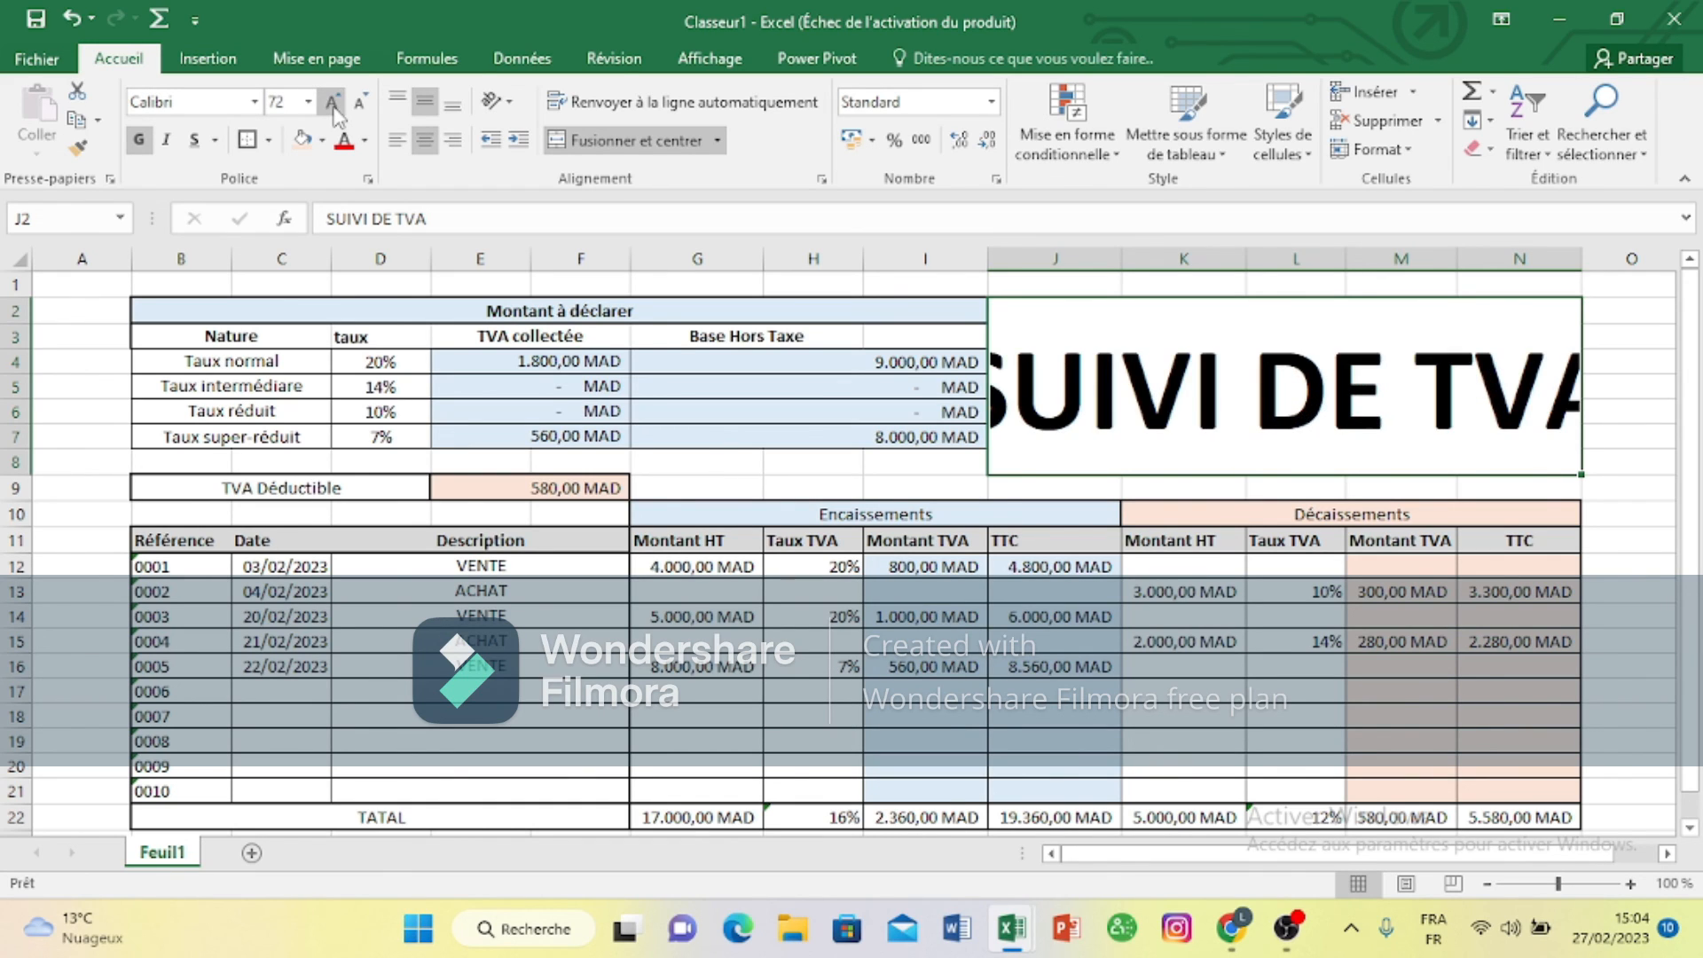
pyautogui.click(359, 105)
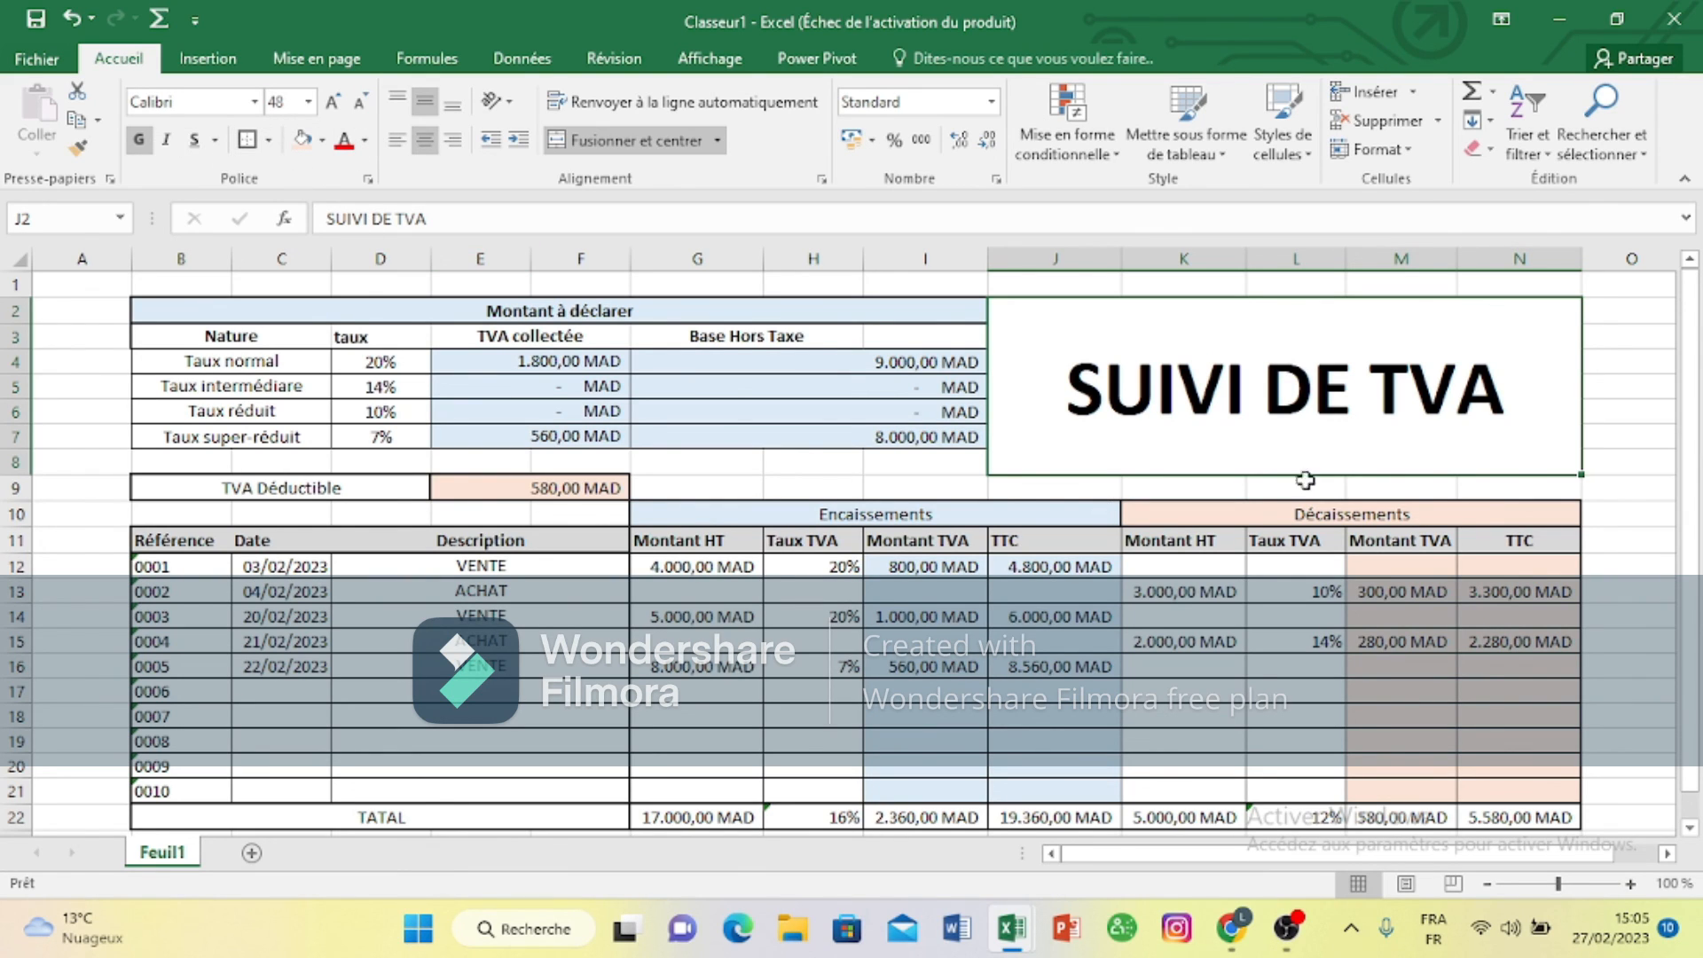
pyautogui.click(1601, 436)
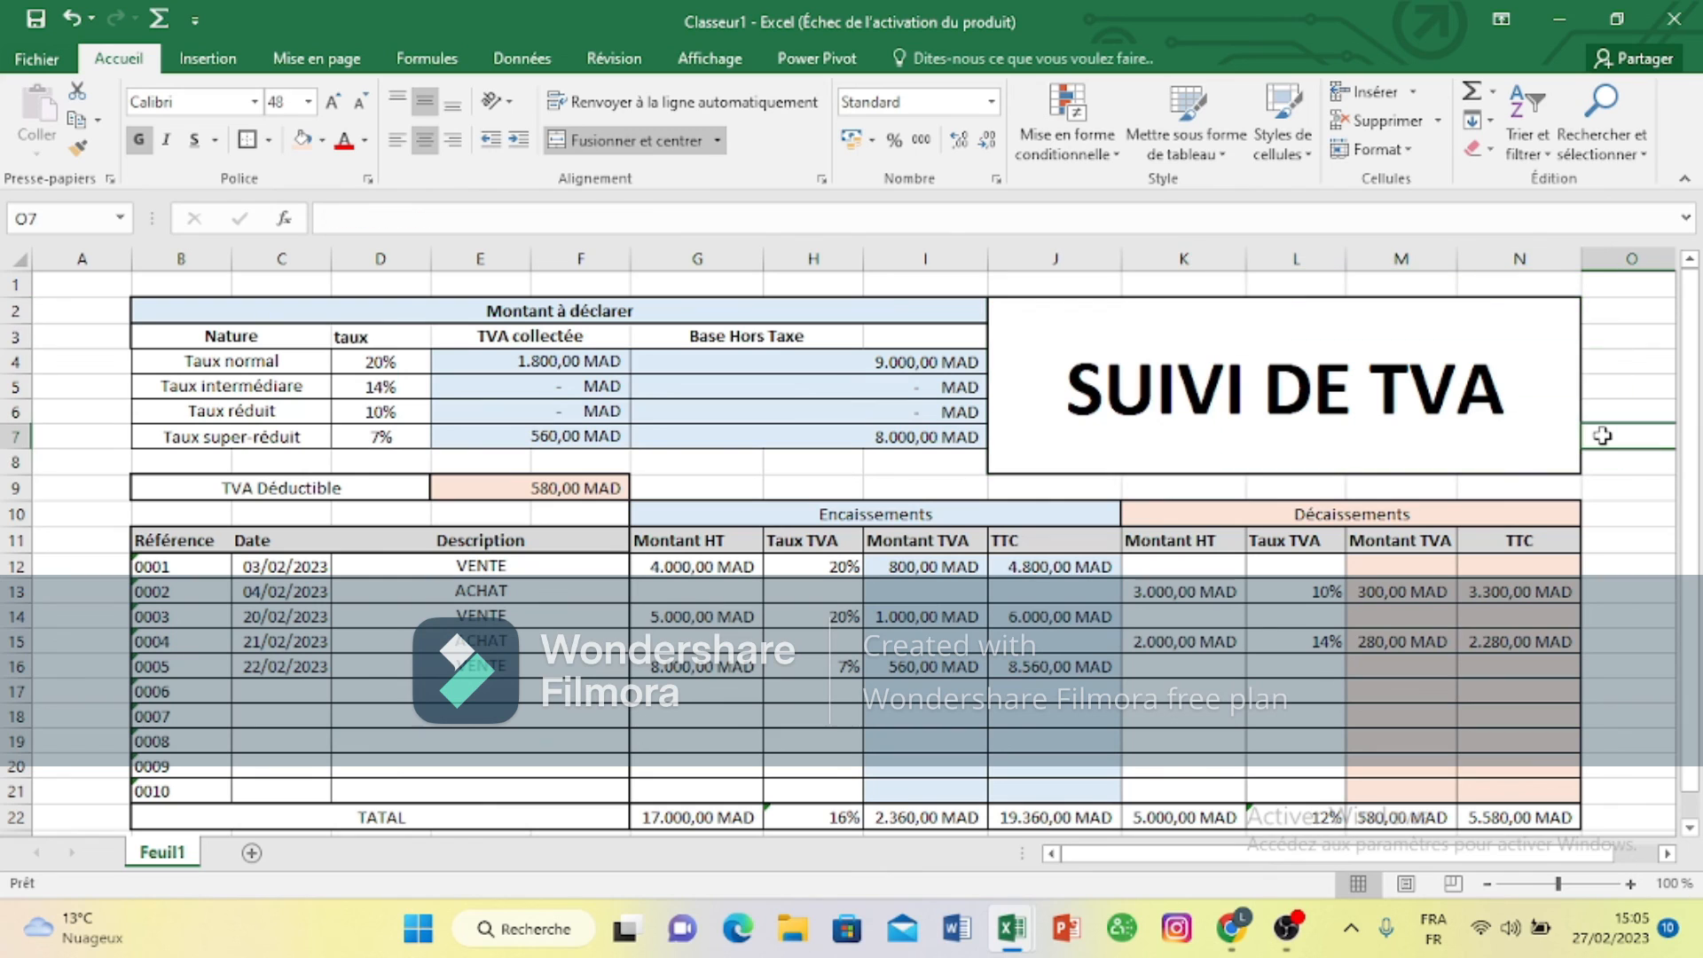
# Step: Hide the gridlines on the Feuil1 worksheet and deselect the table by selecting the empty cell O8
pyautogui.click(710, 49)
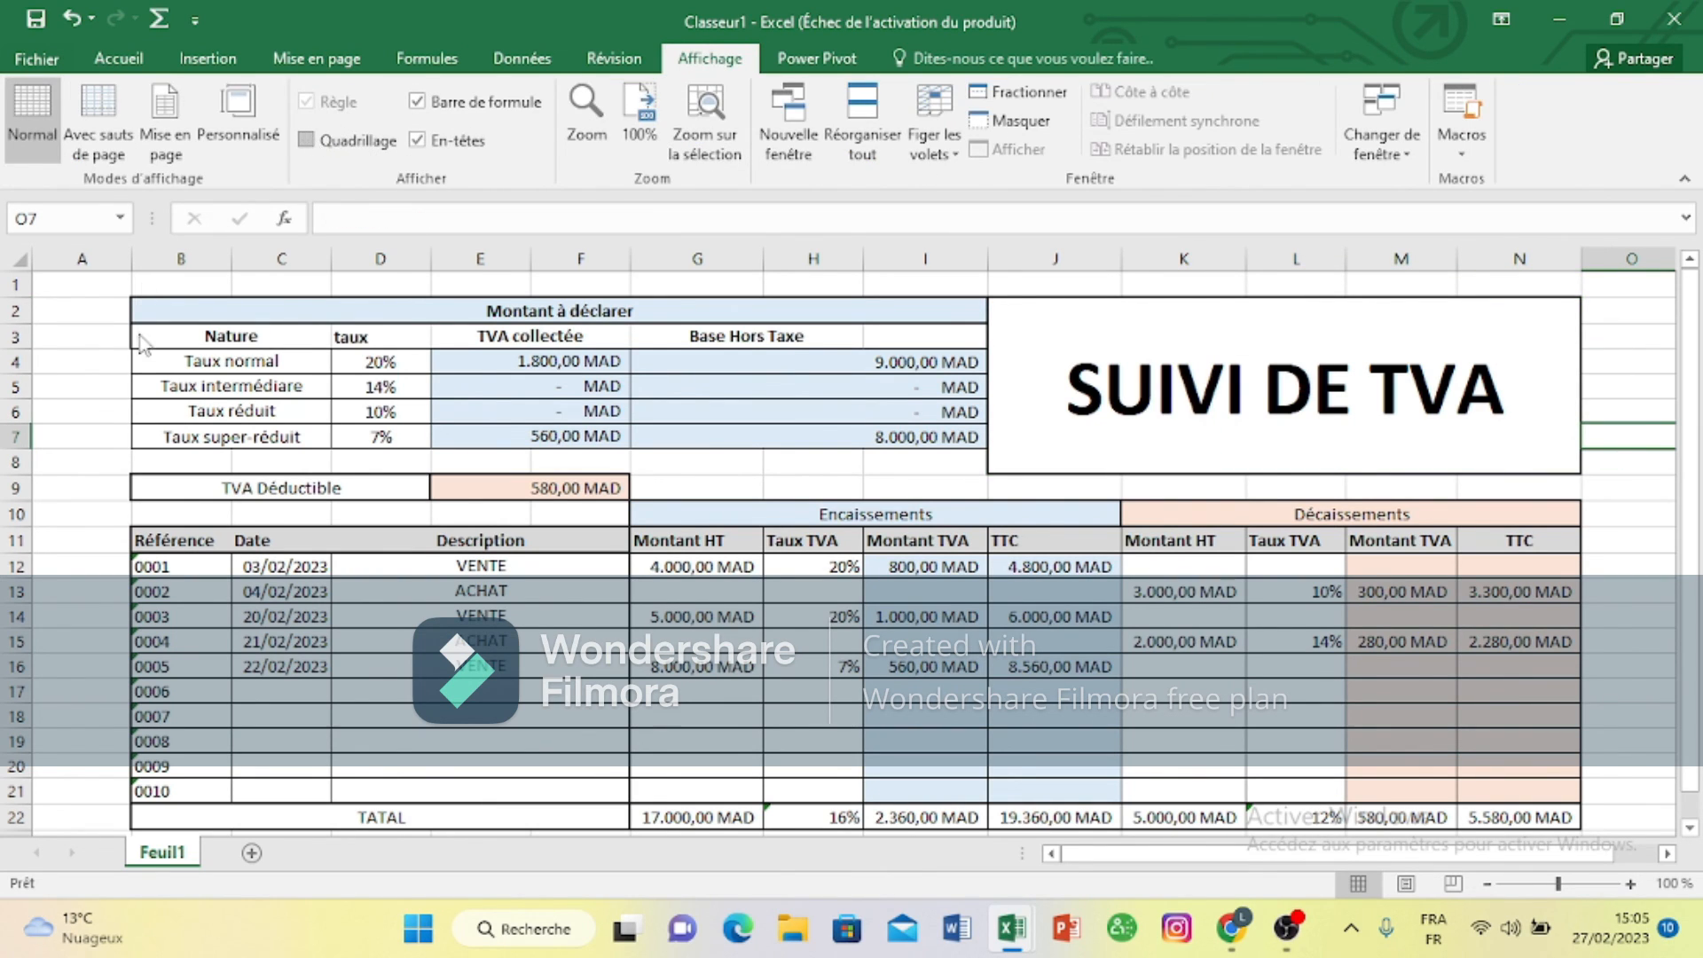
pyautogui.click(139, 460)
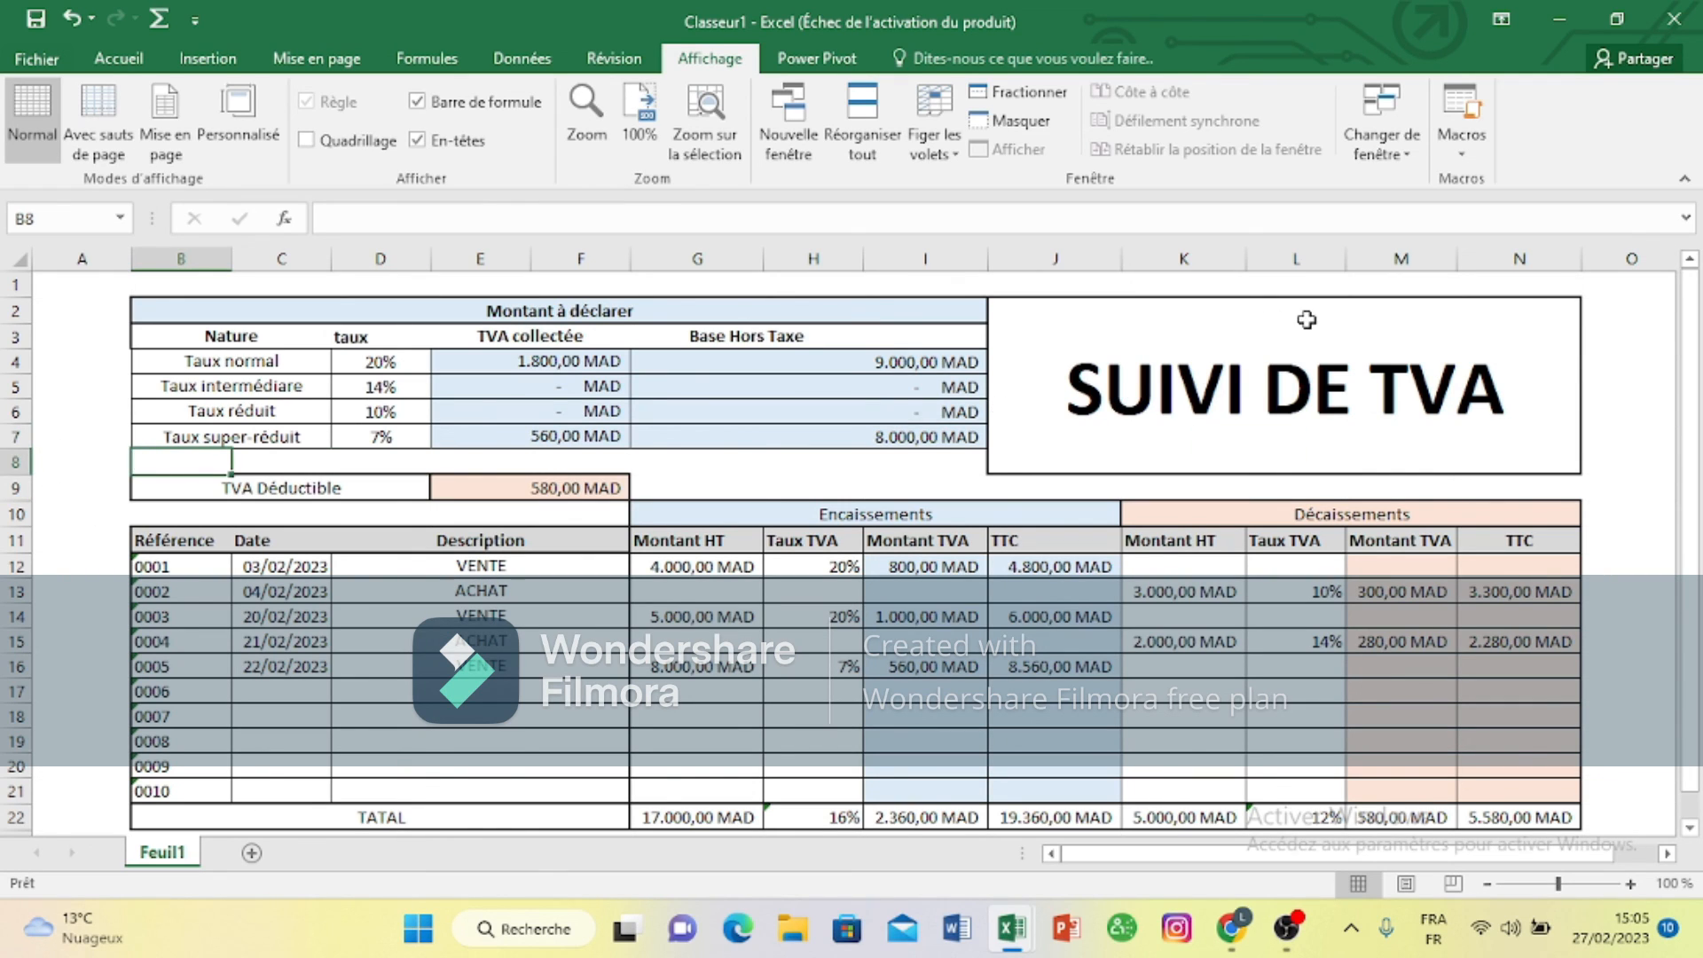
pyautogui.click(1627, 458)
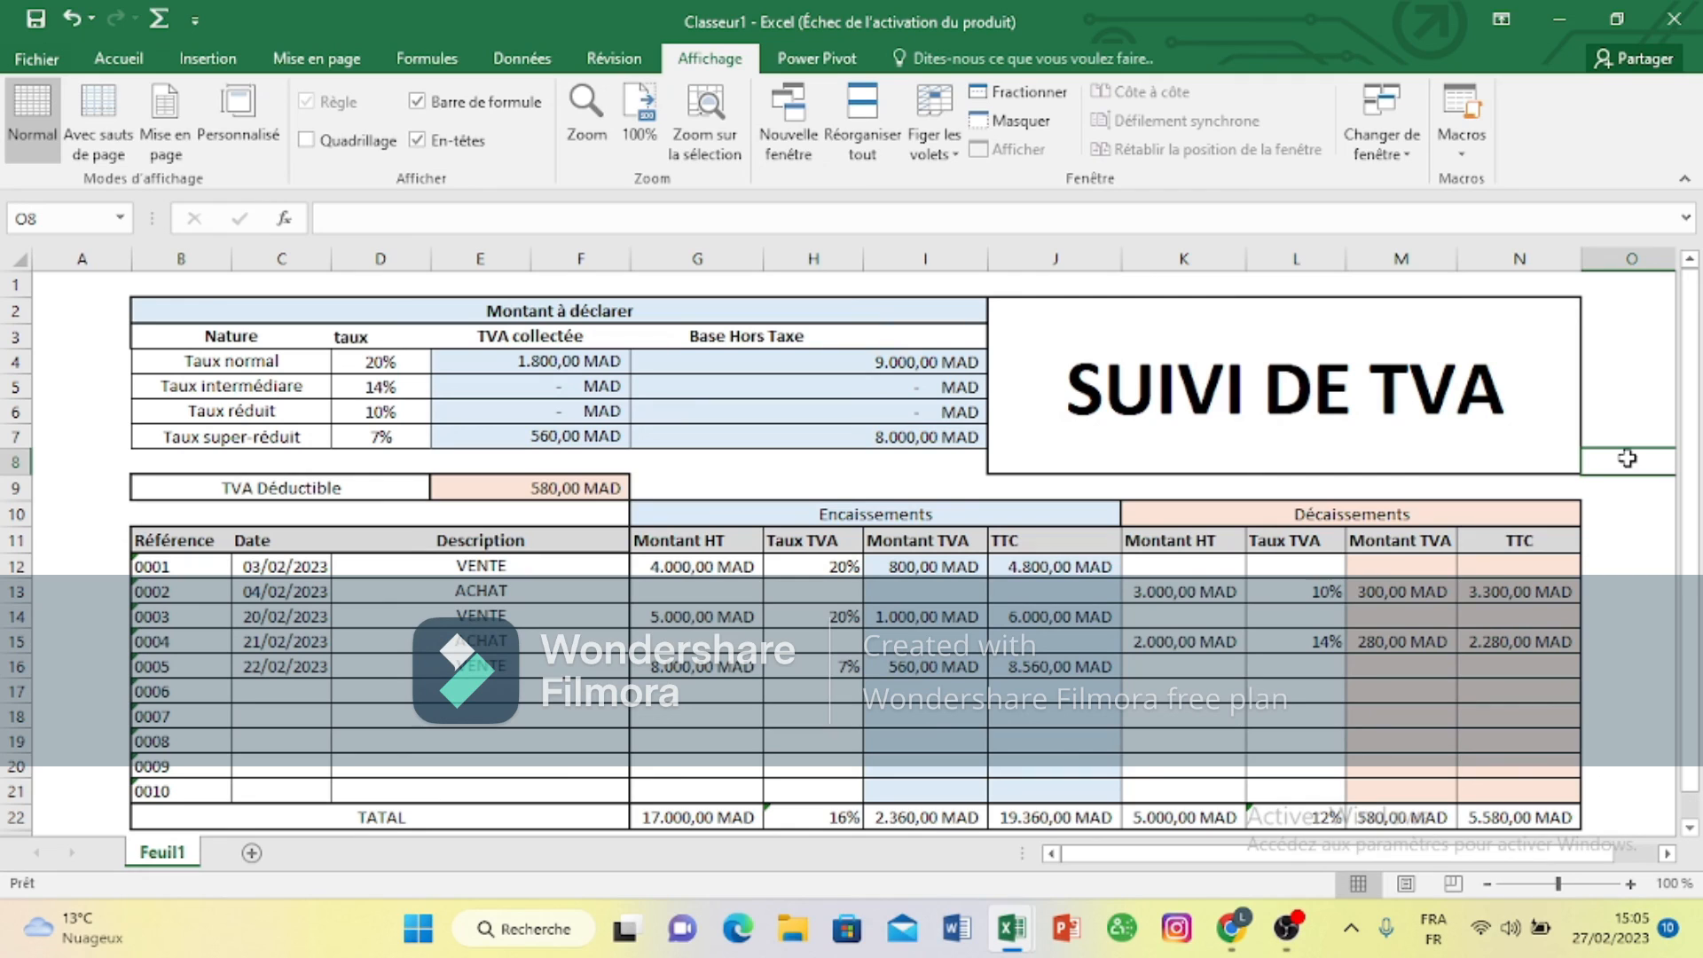